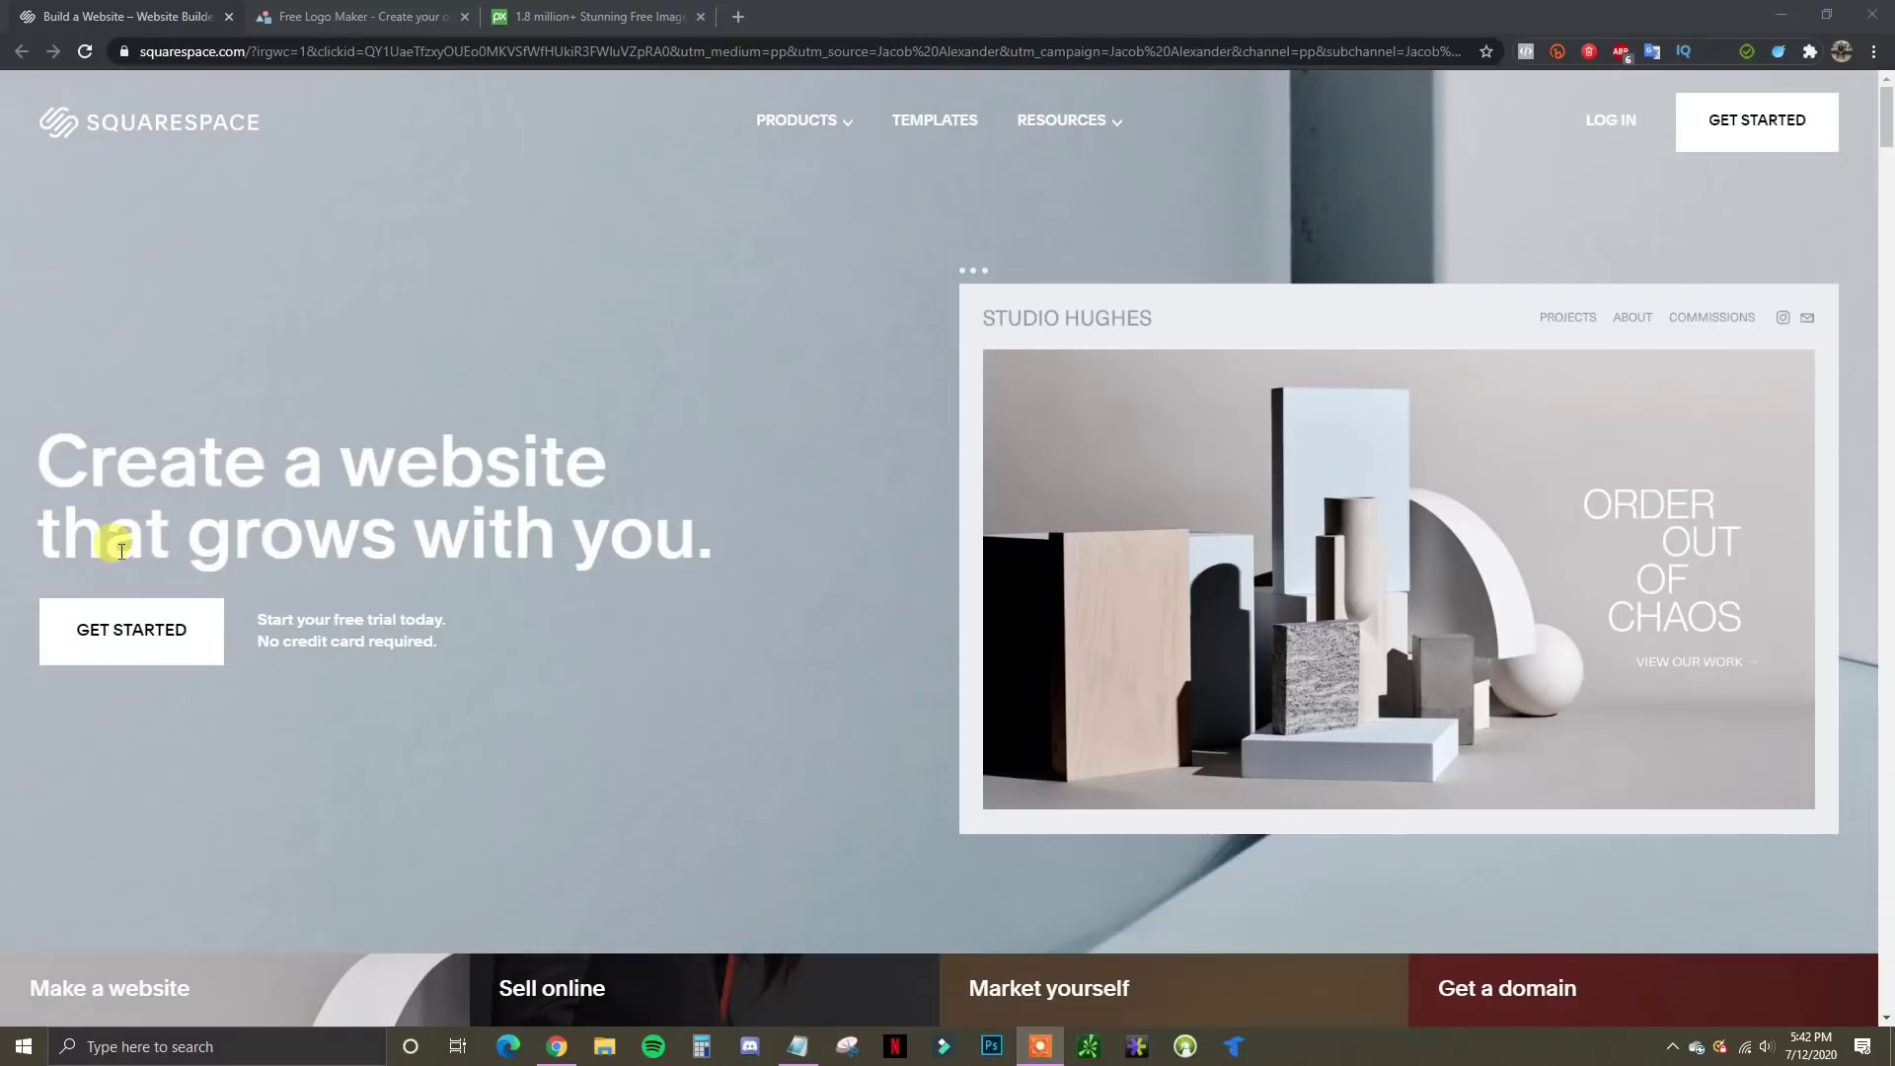
# Get started, skip the questionnaire by browsing, and scroll to Popular Designs like Bailard and Paloma
pyautogui.click(163, 642)
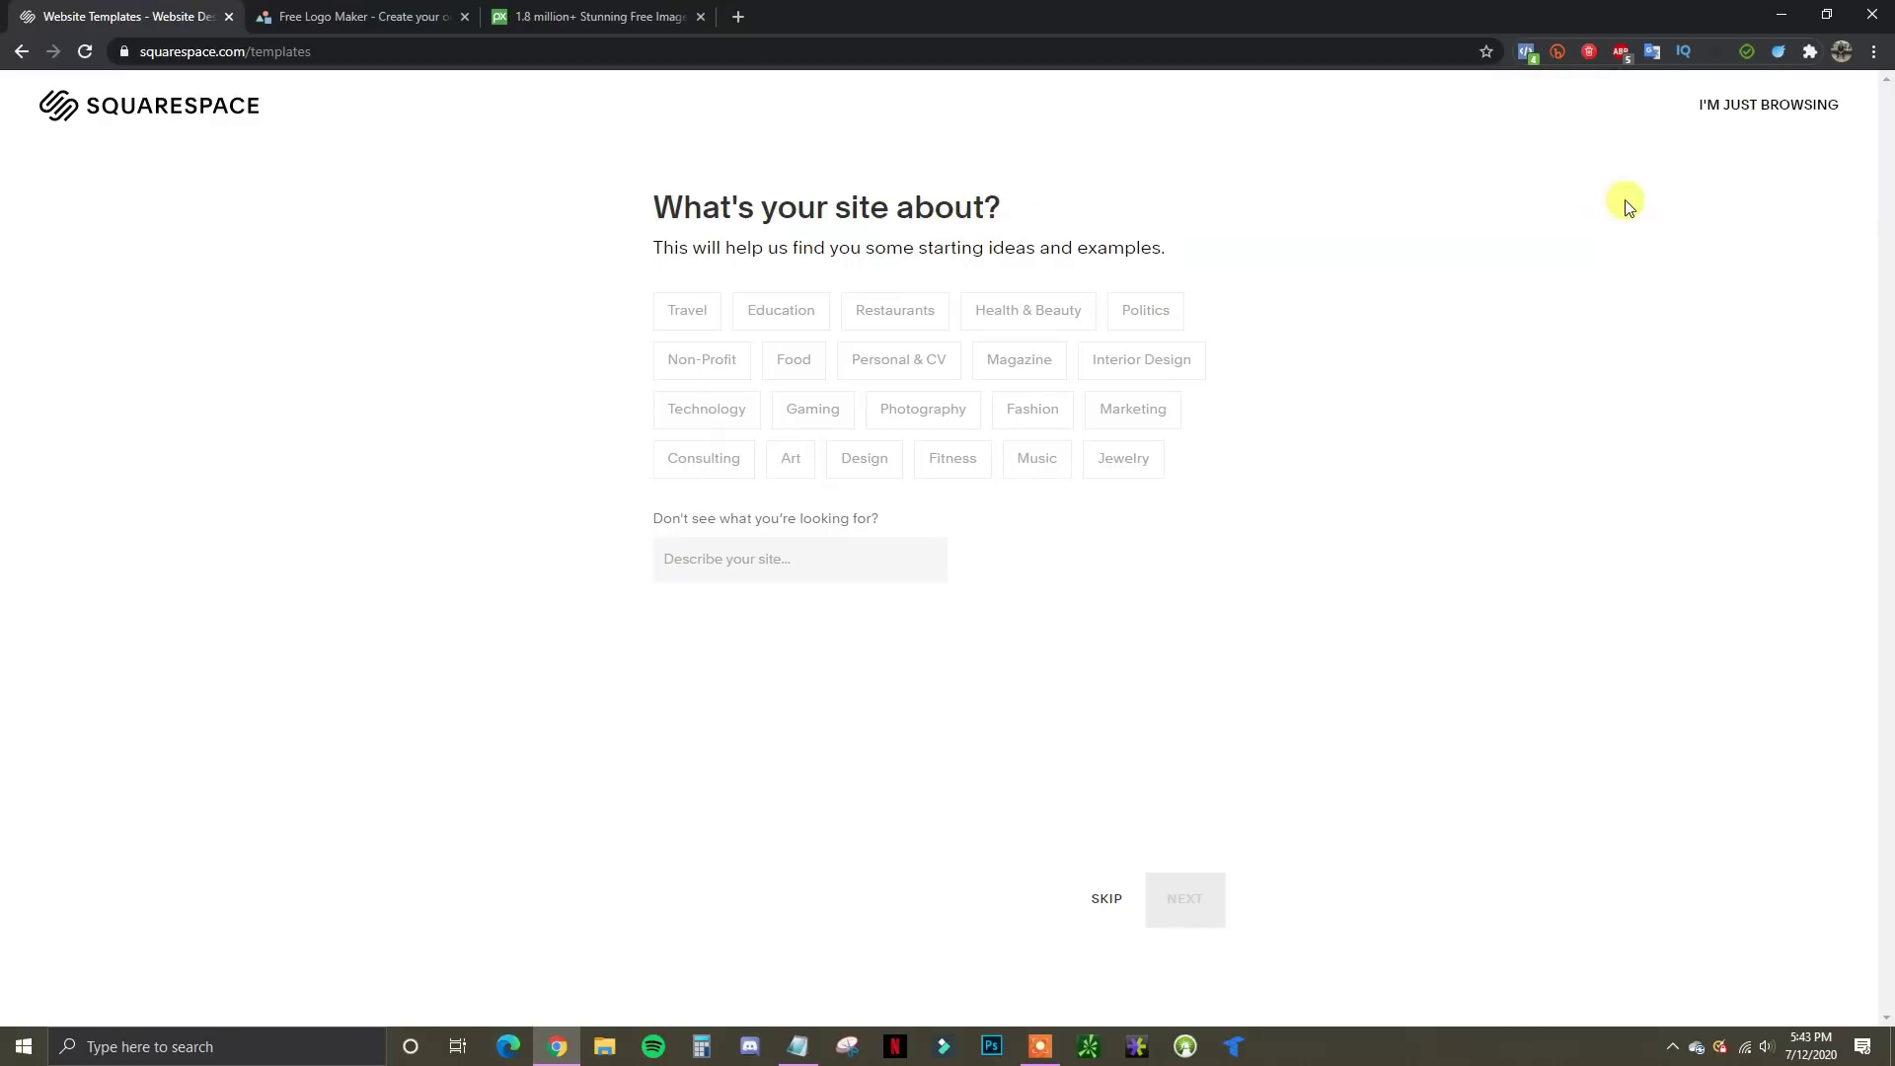
pyautogui.click(1782, 113)
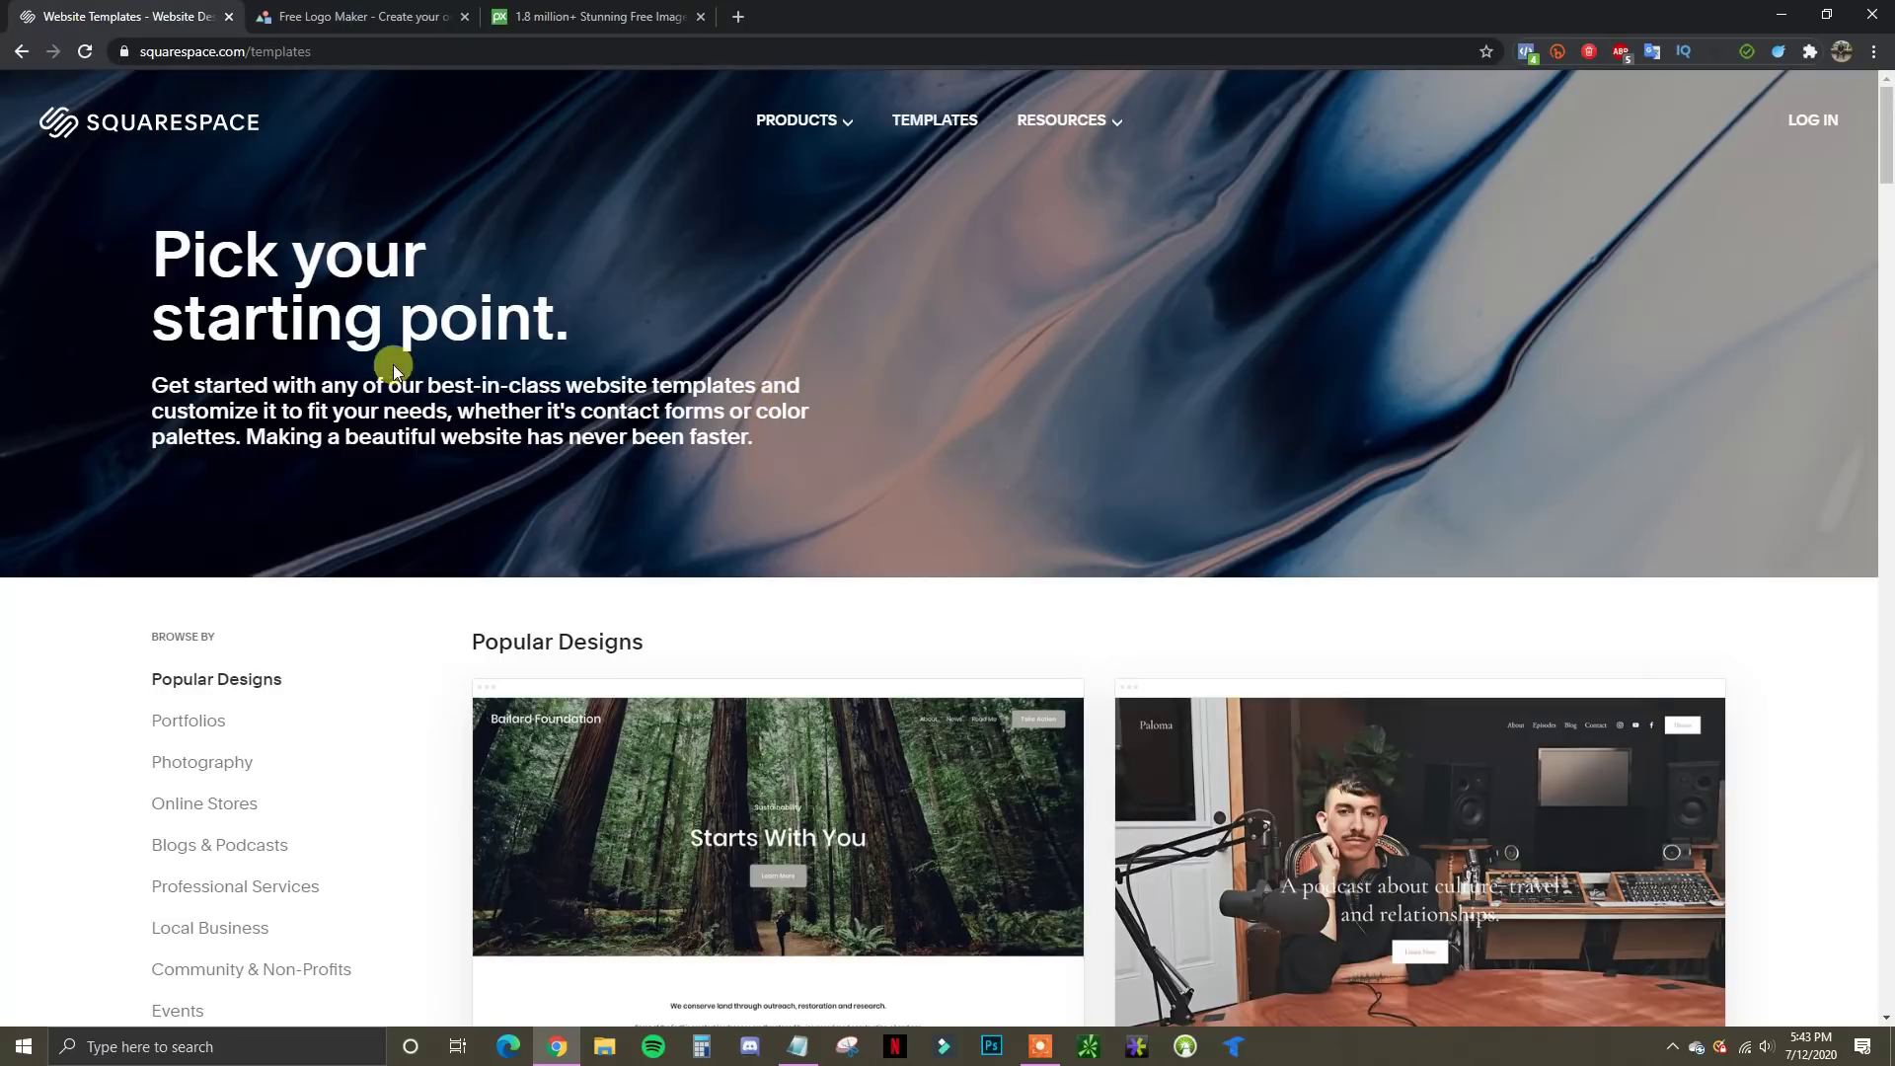
pyautogui.scroll(-1, 927, 527)
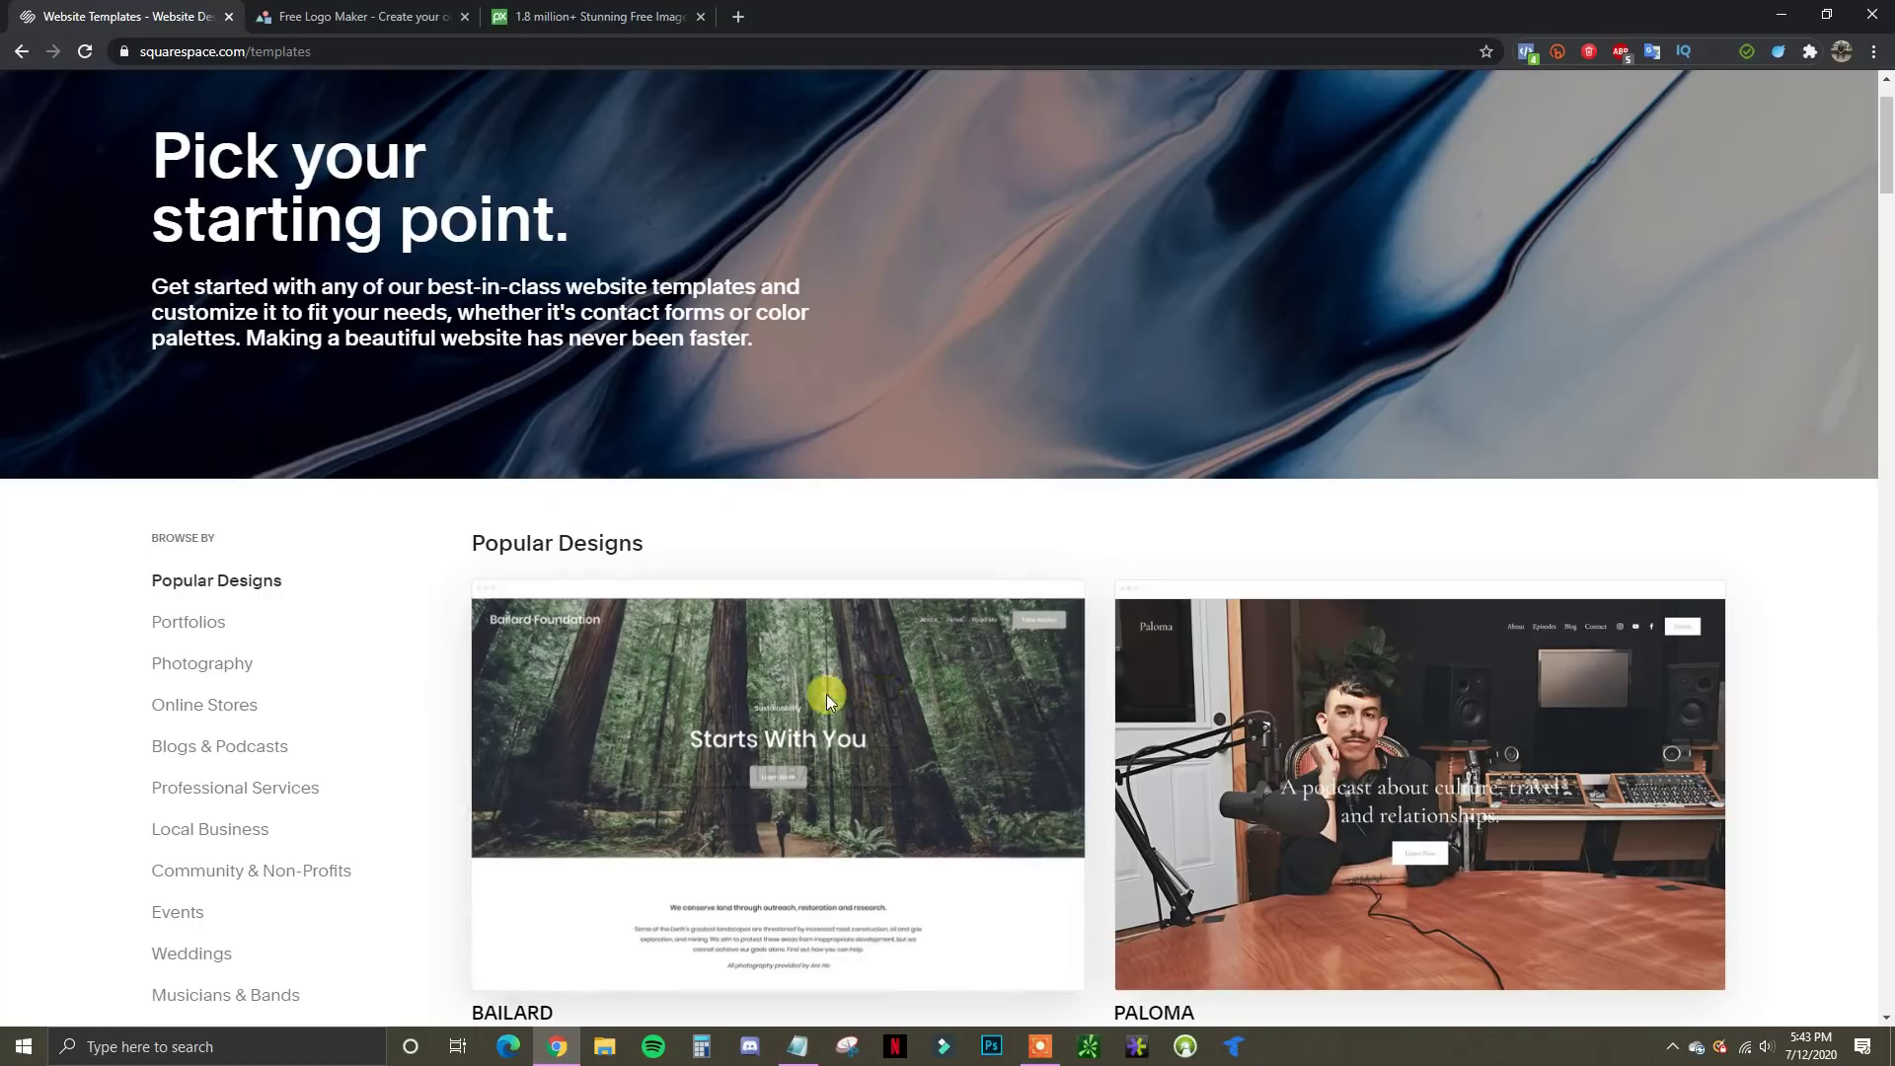
pyautogui.scroll(-1, 826, 694)
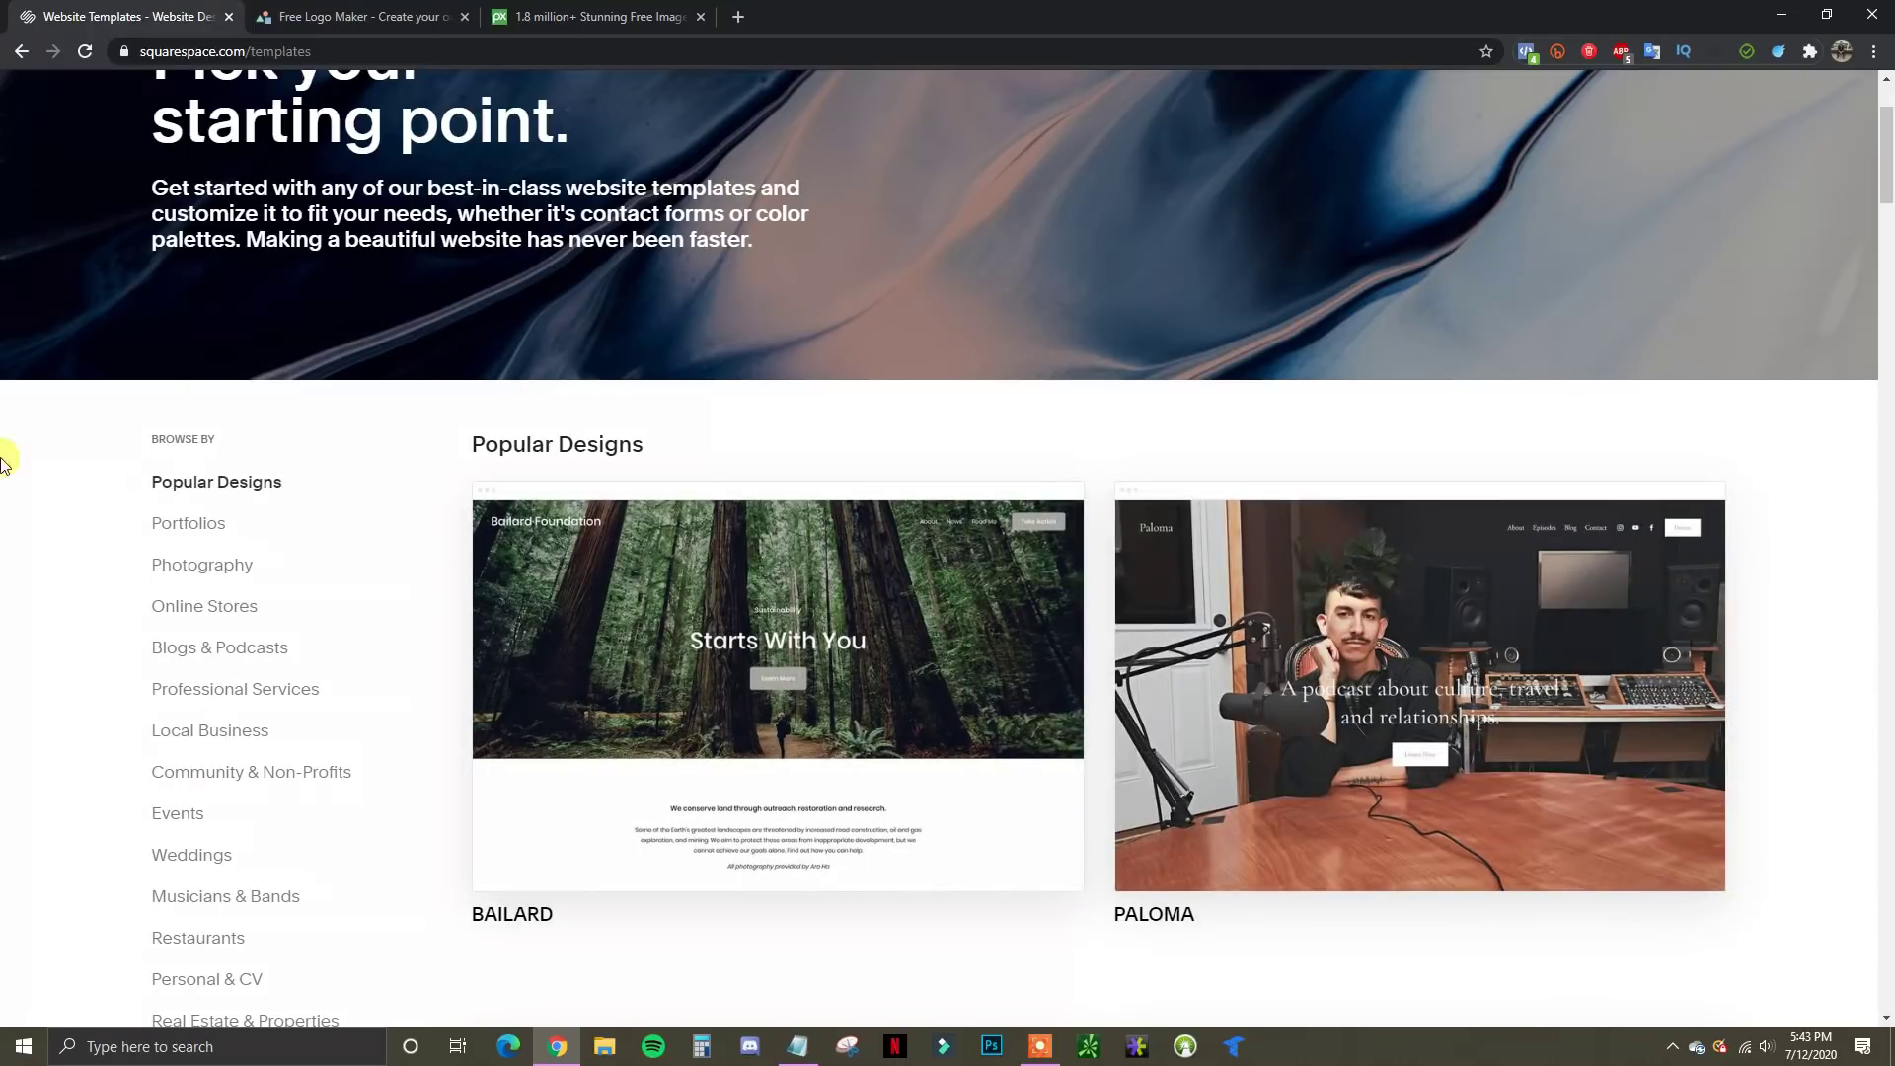
pyautogui.scroll(-2, 55, 542)
pyautogui.scroll(1, 259, 429)
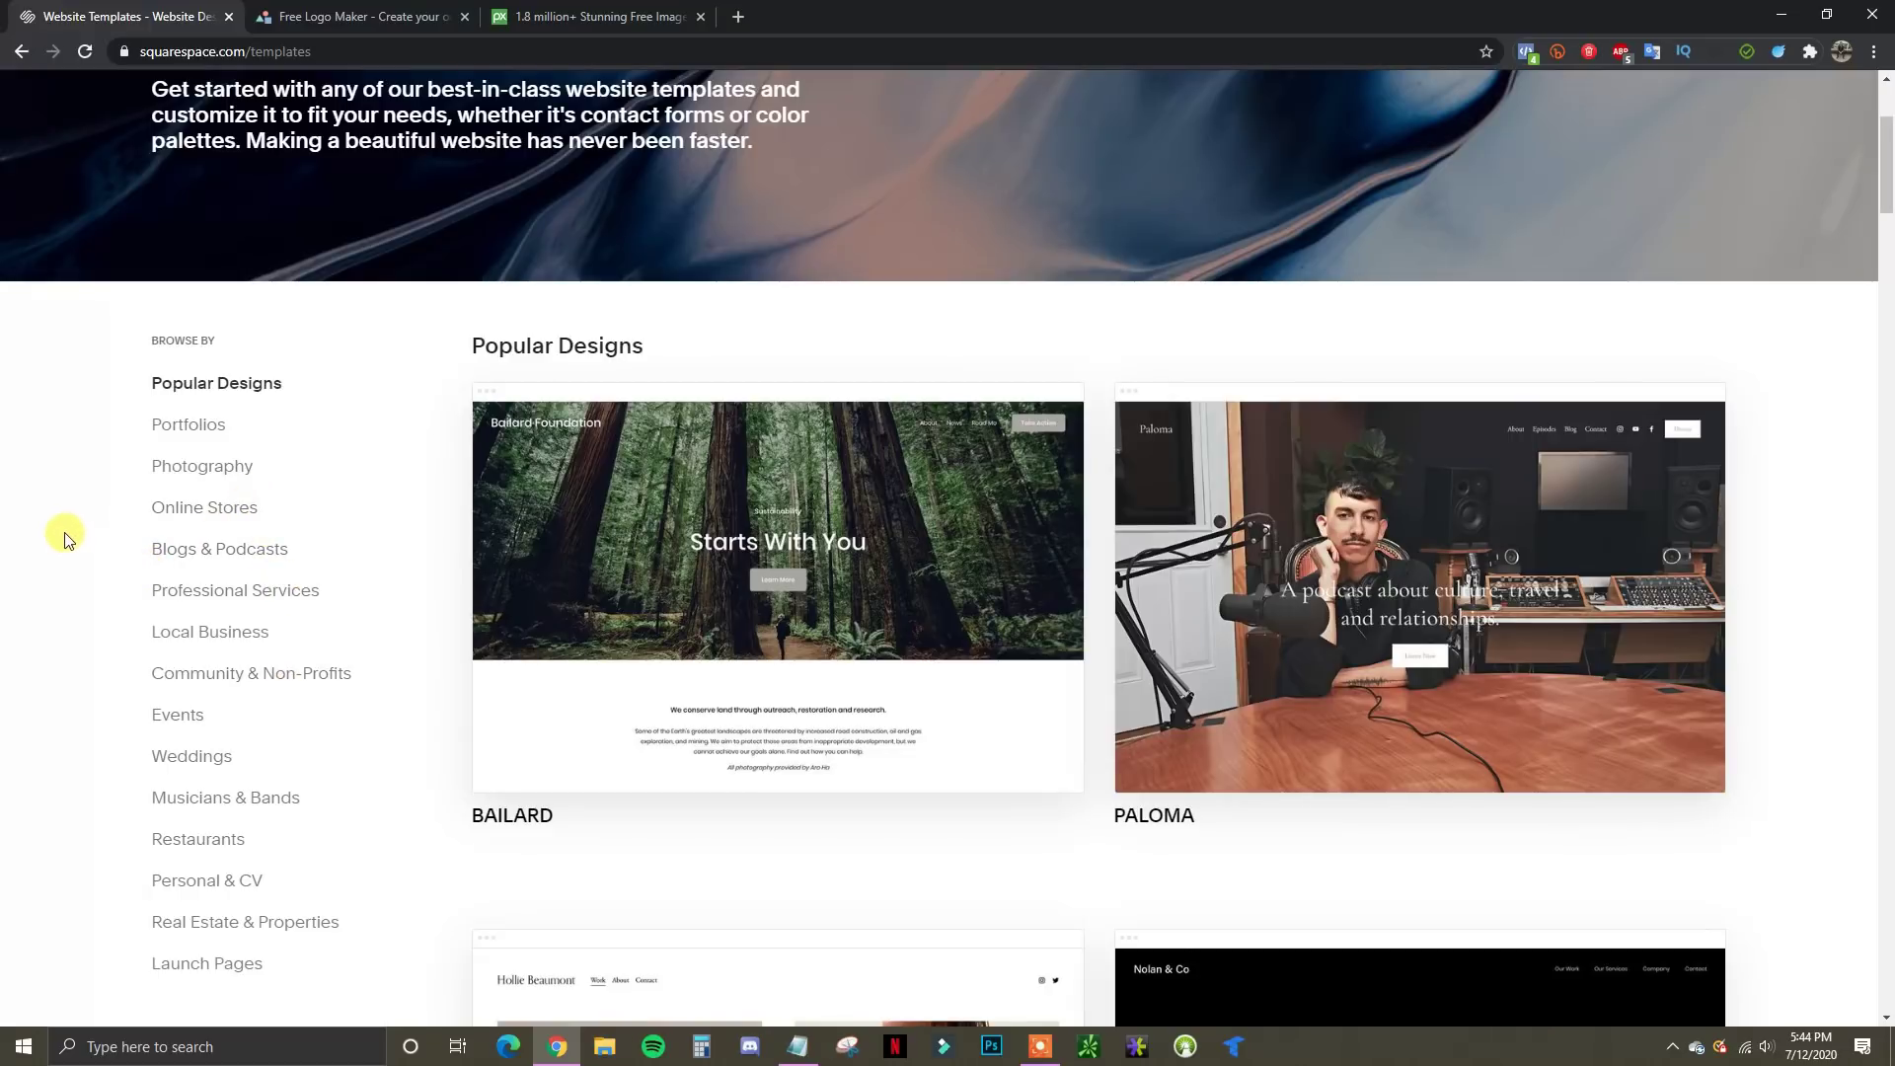
# Browse through the Online Stores template category
pyautogui.click(209, 515)
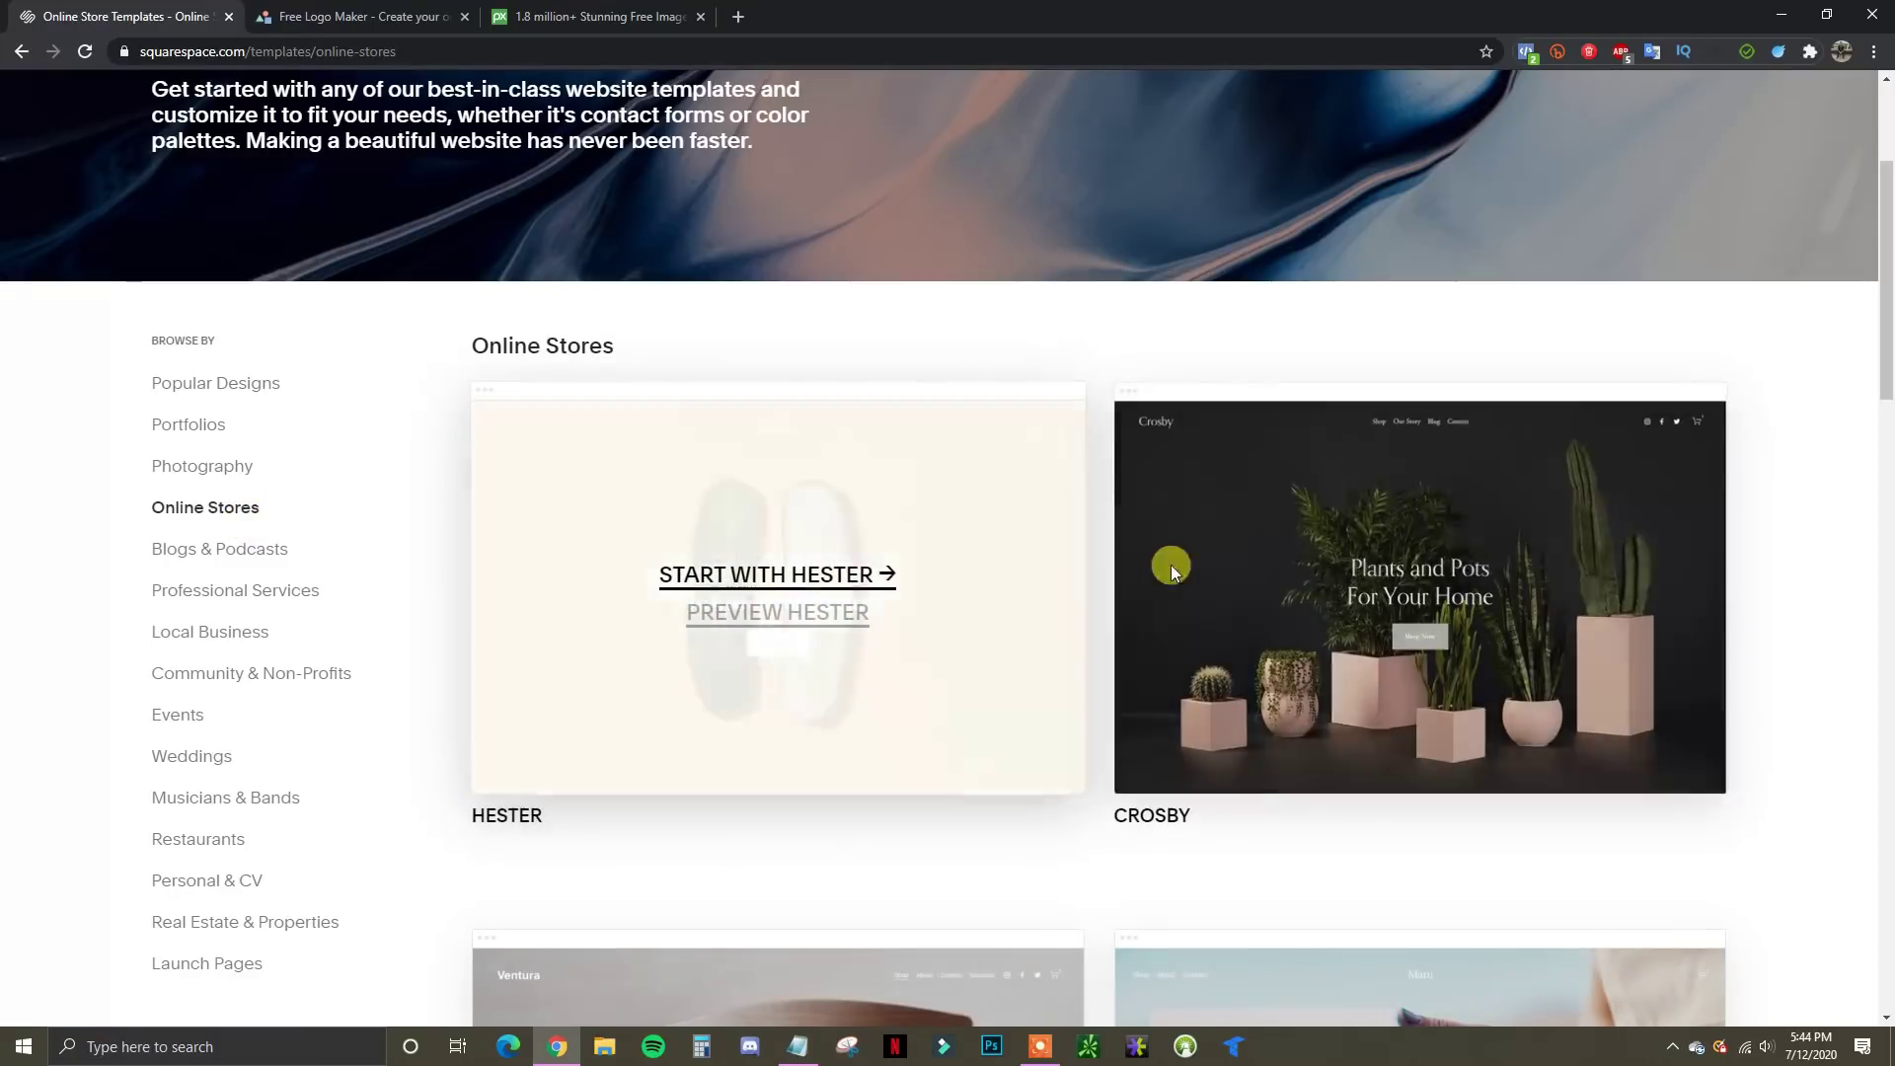
pyautogui.scroll(-1, 1816, 677)
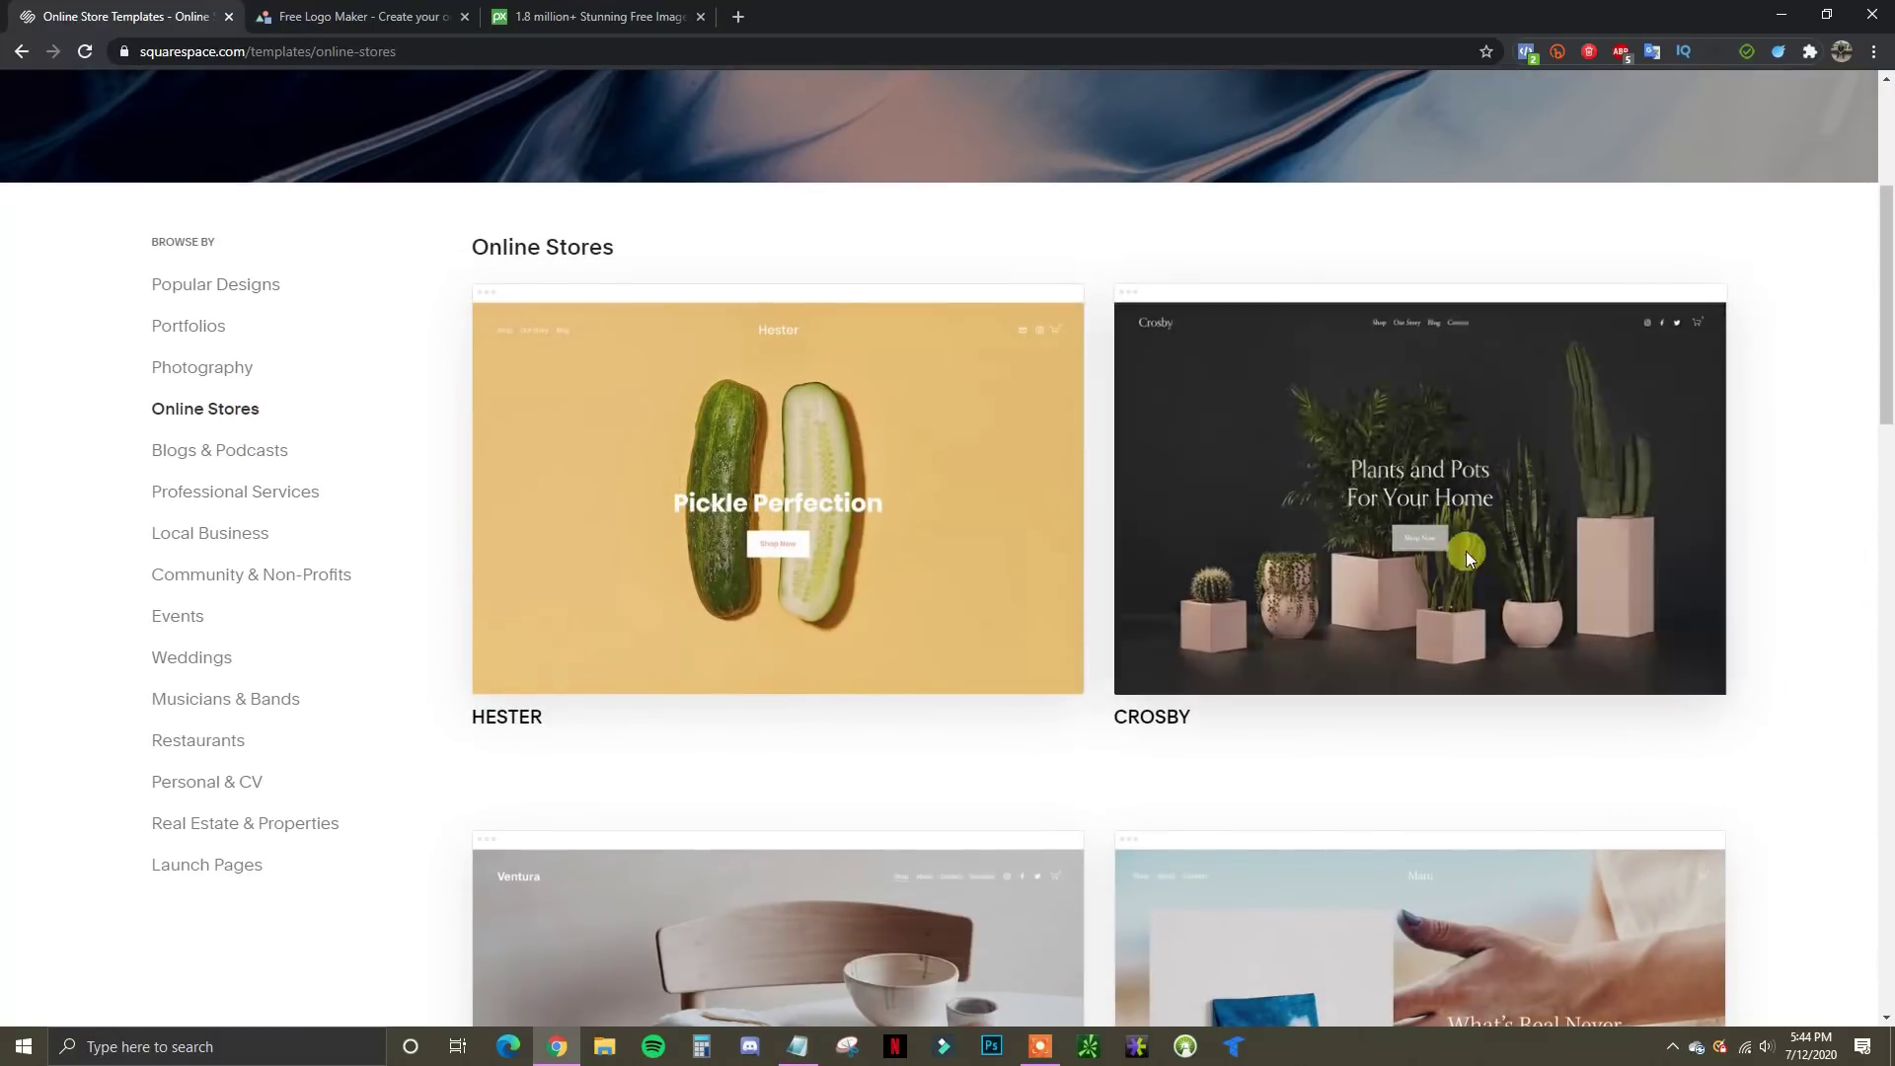
pyautogui.moveTo(943, 603)
pyautogui.scroll(-3, 942, 604)
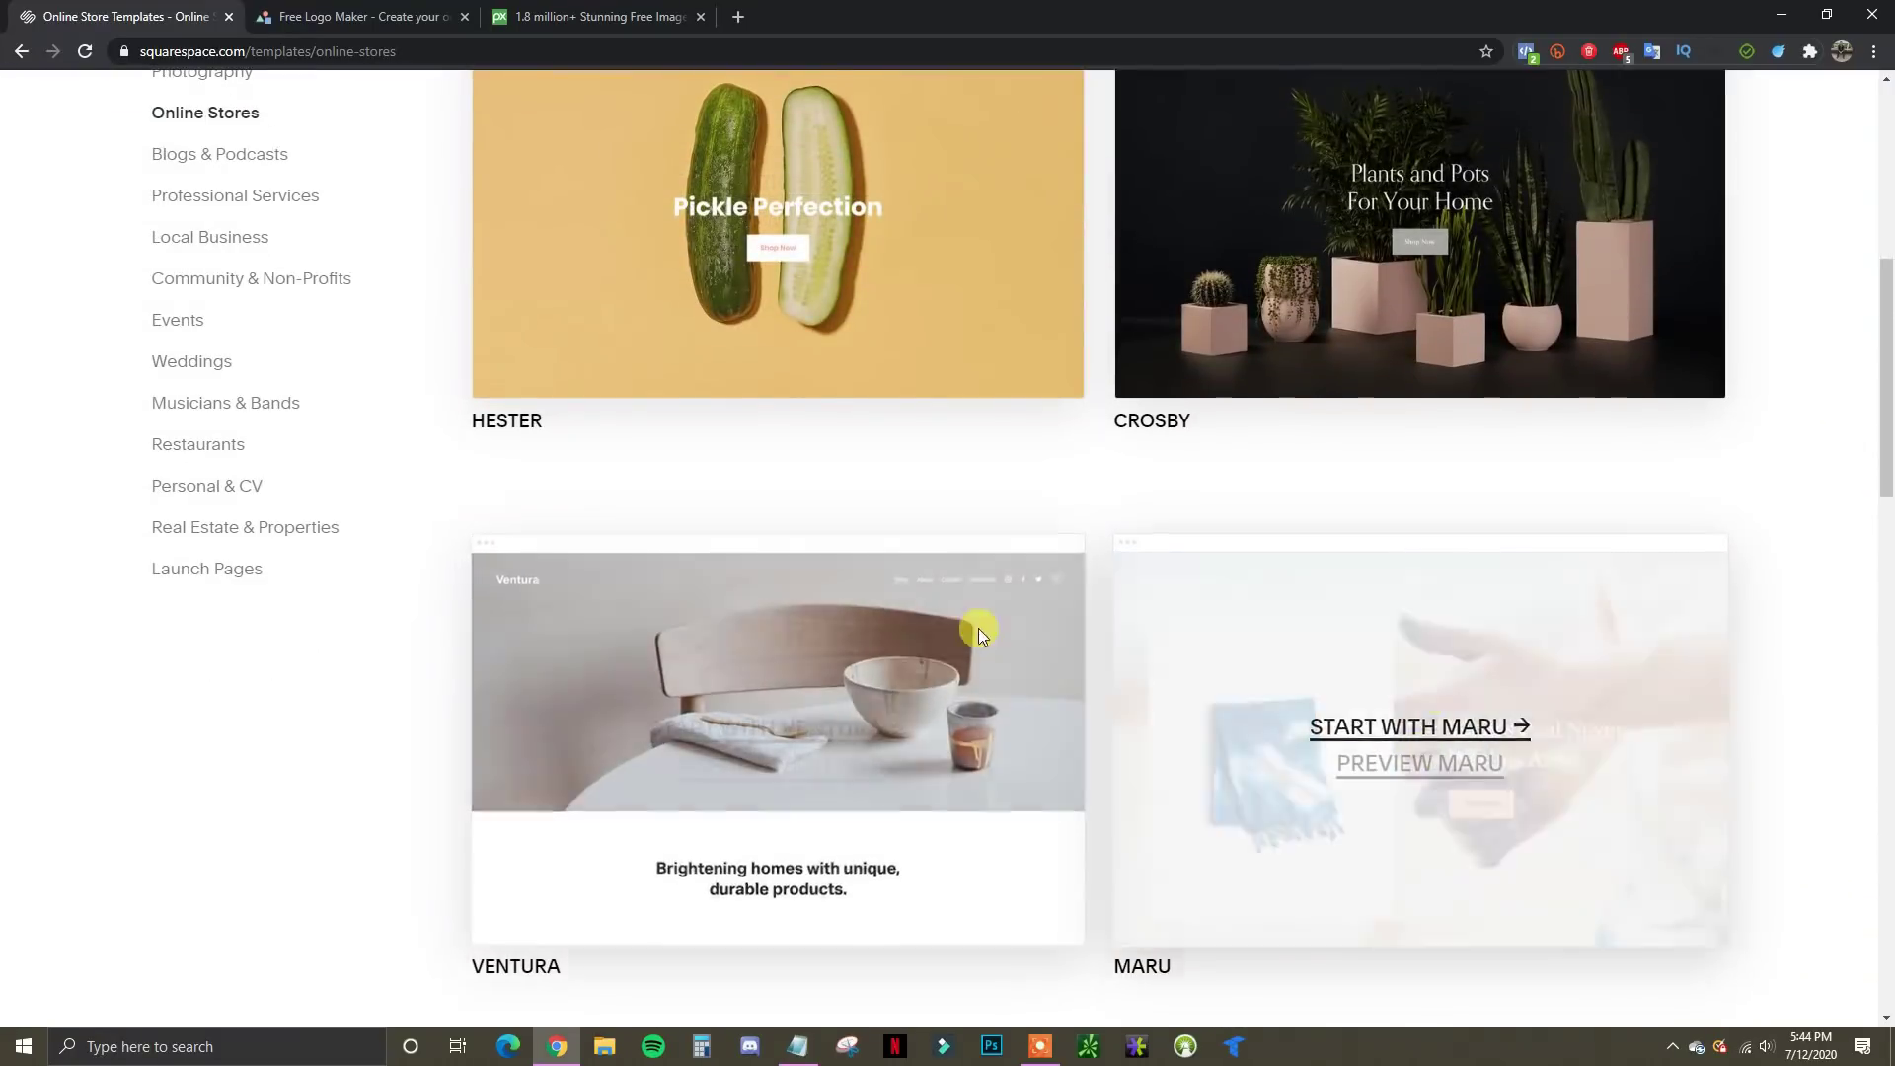
pyautogui.moveTo(906, 734)
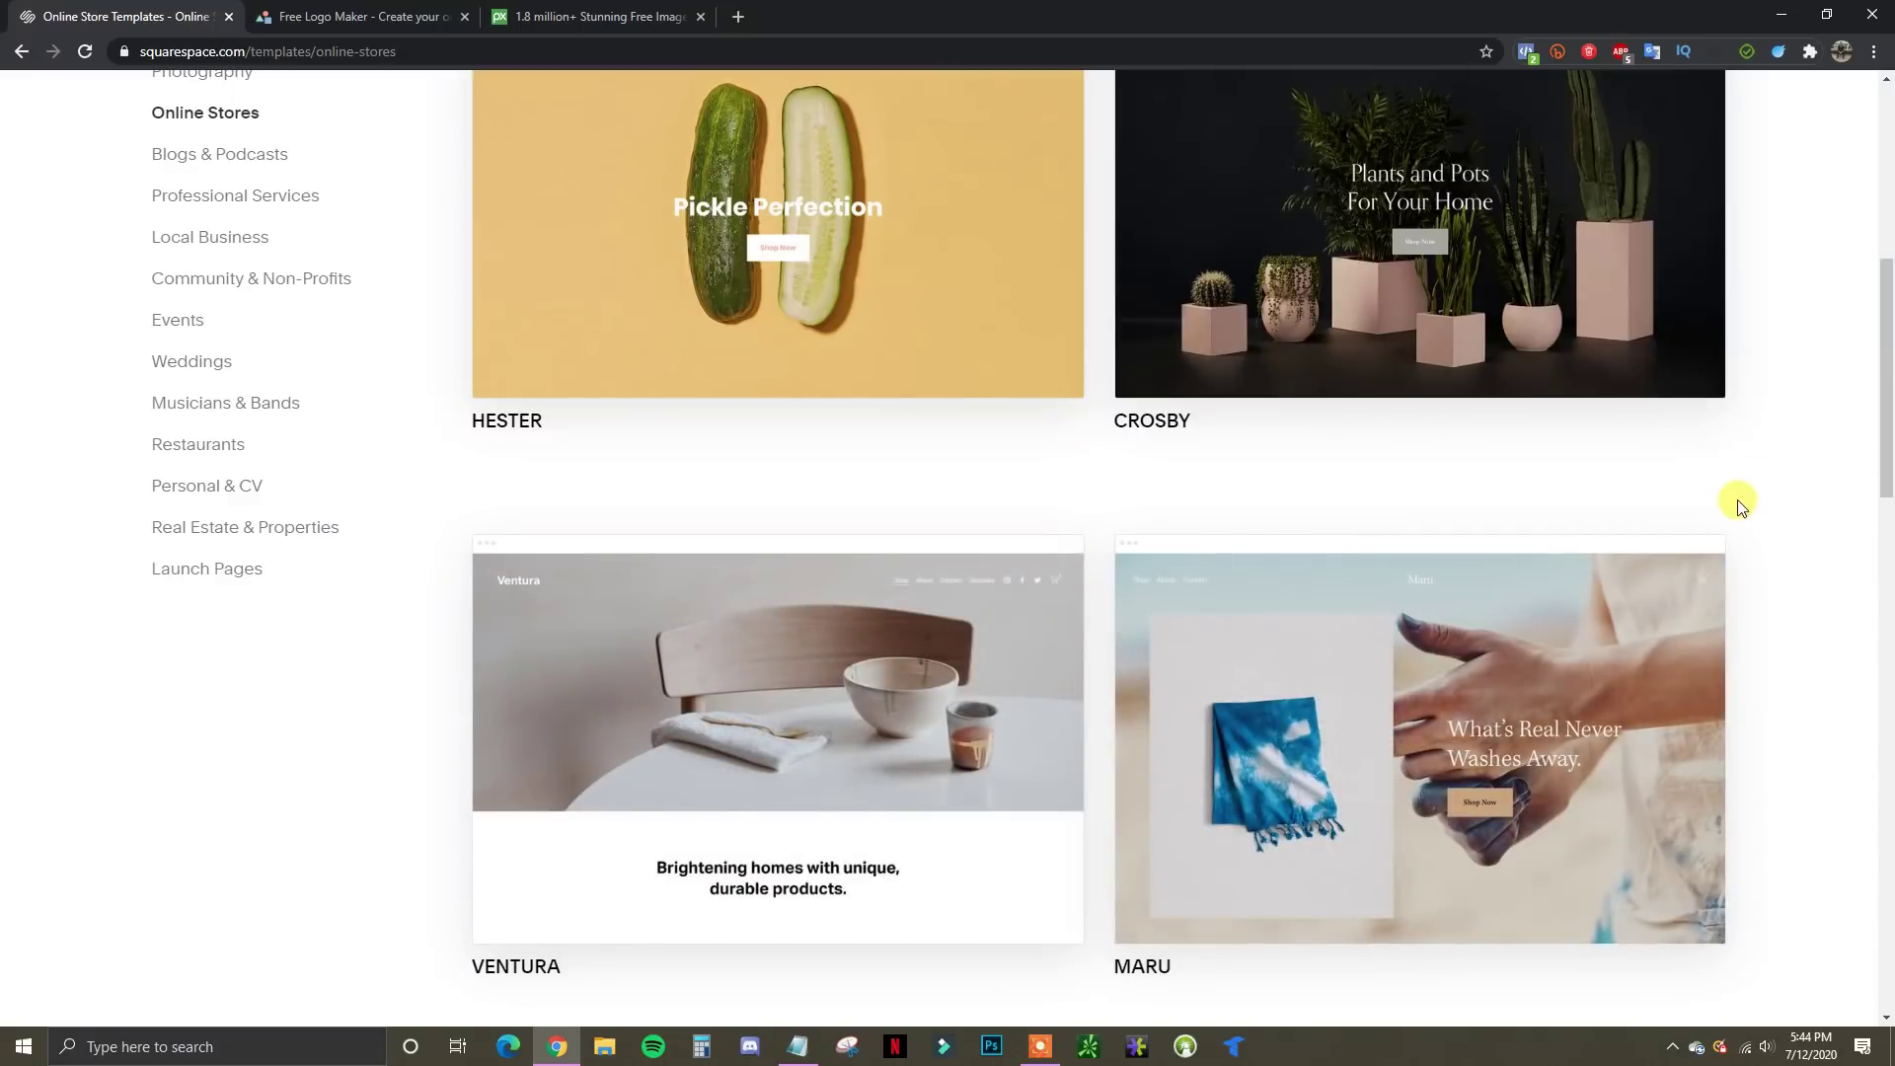
pyautogui.scroll(2, 1725, 550)
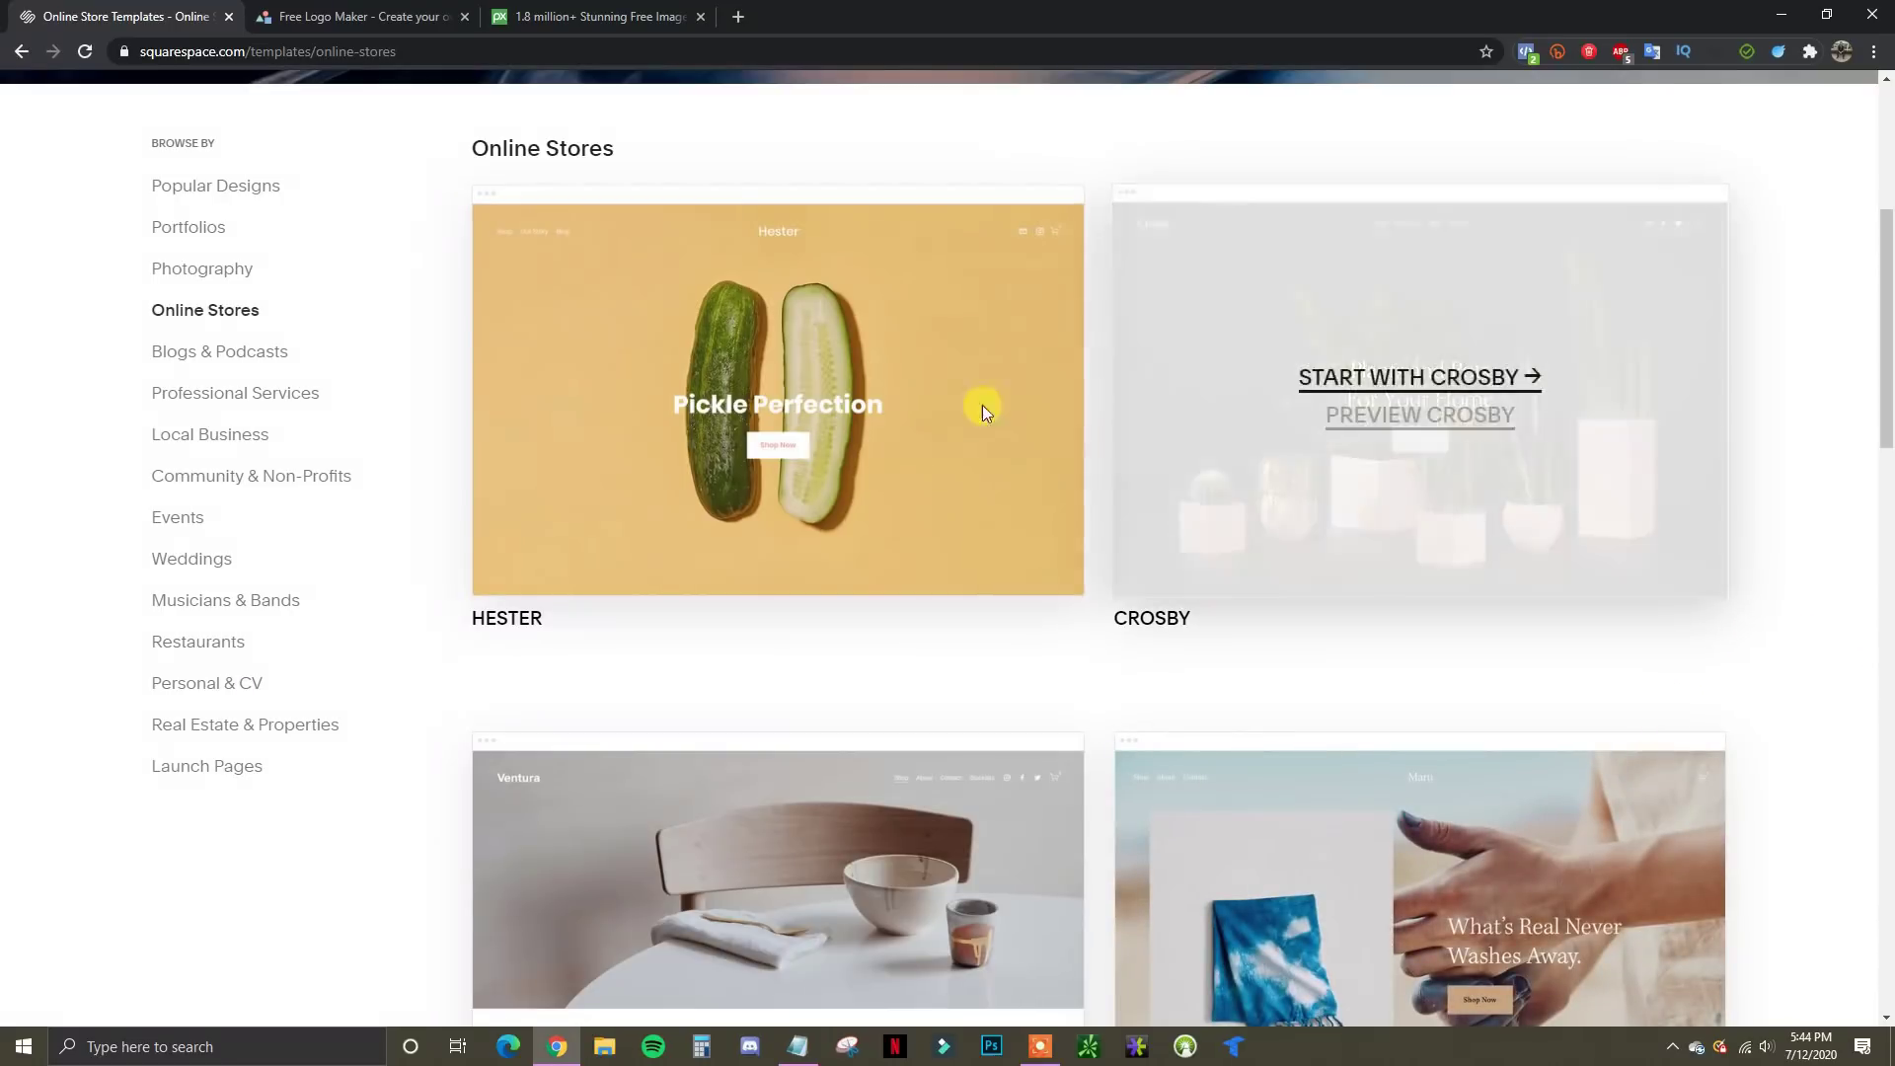
pyautogui.moveTo(1365, 457)
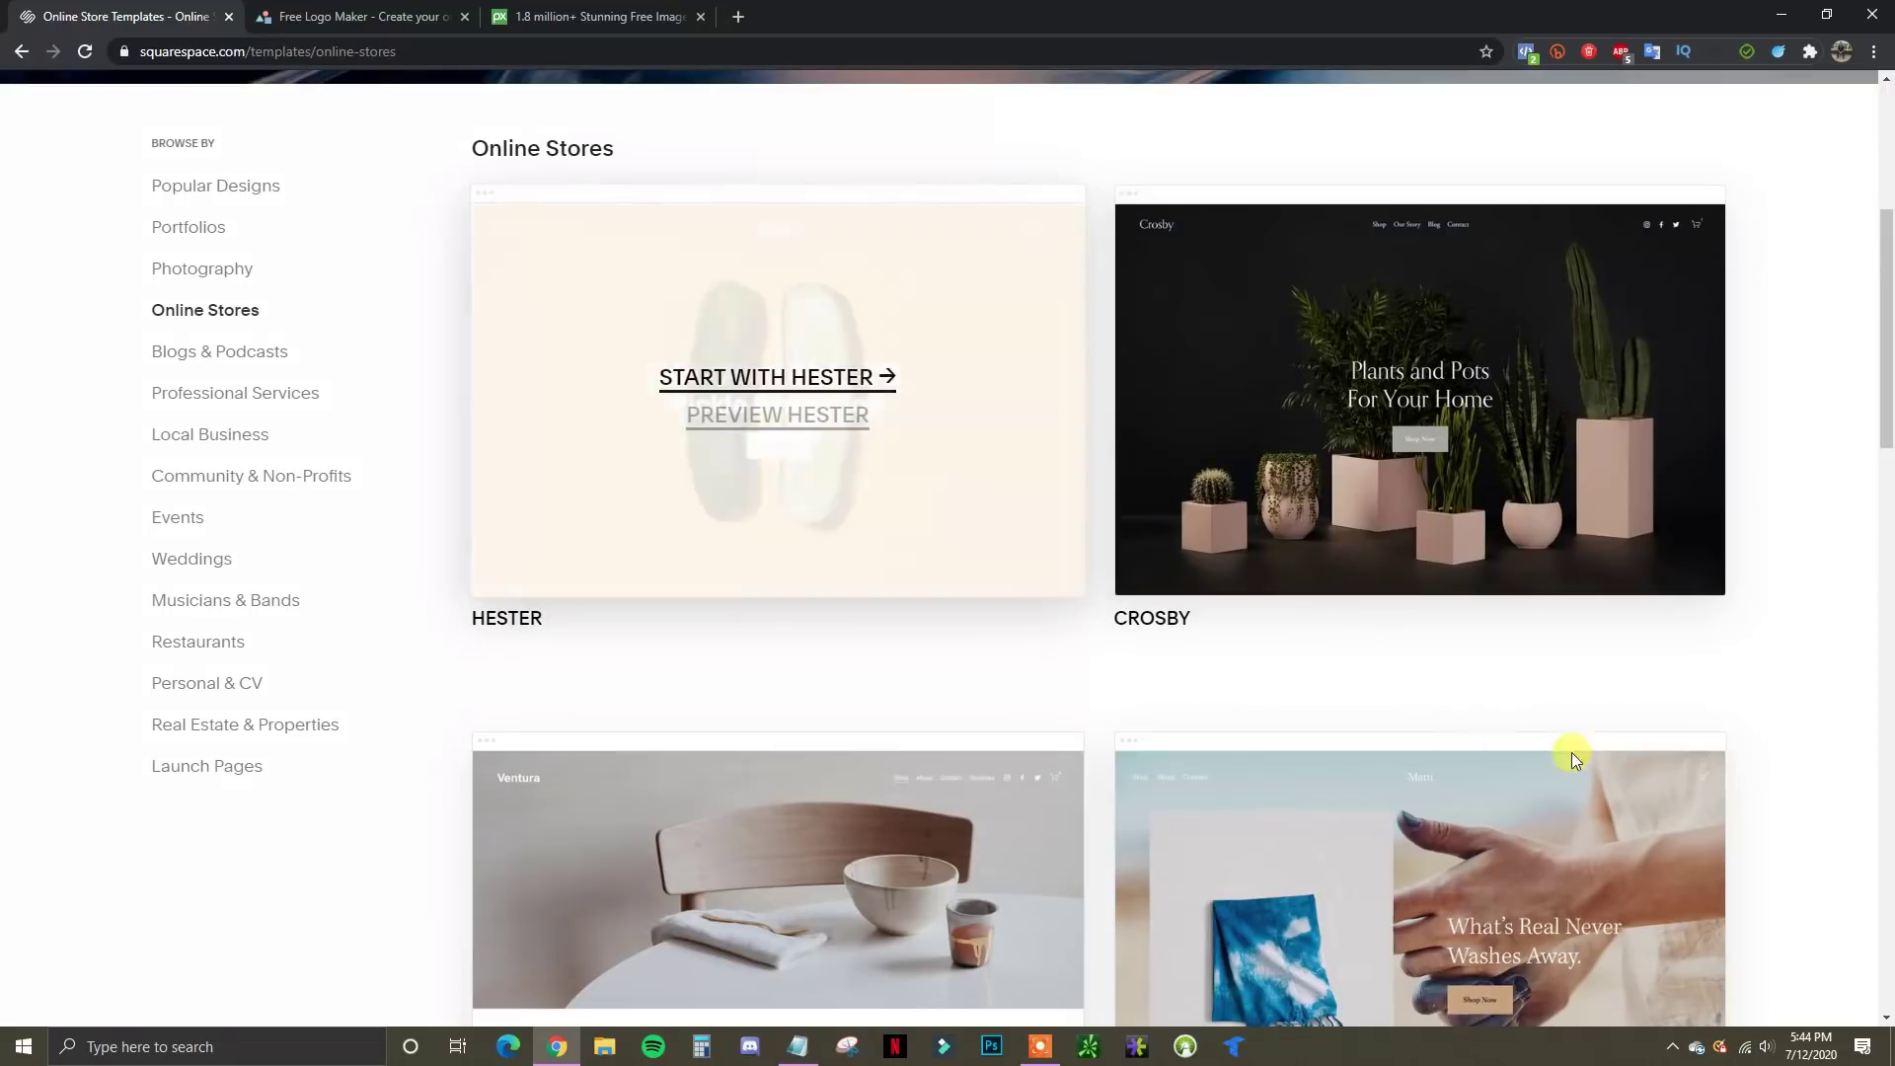
pyautogui.scroll(-2, 1579, 676)
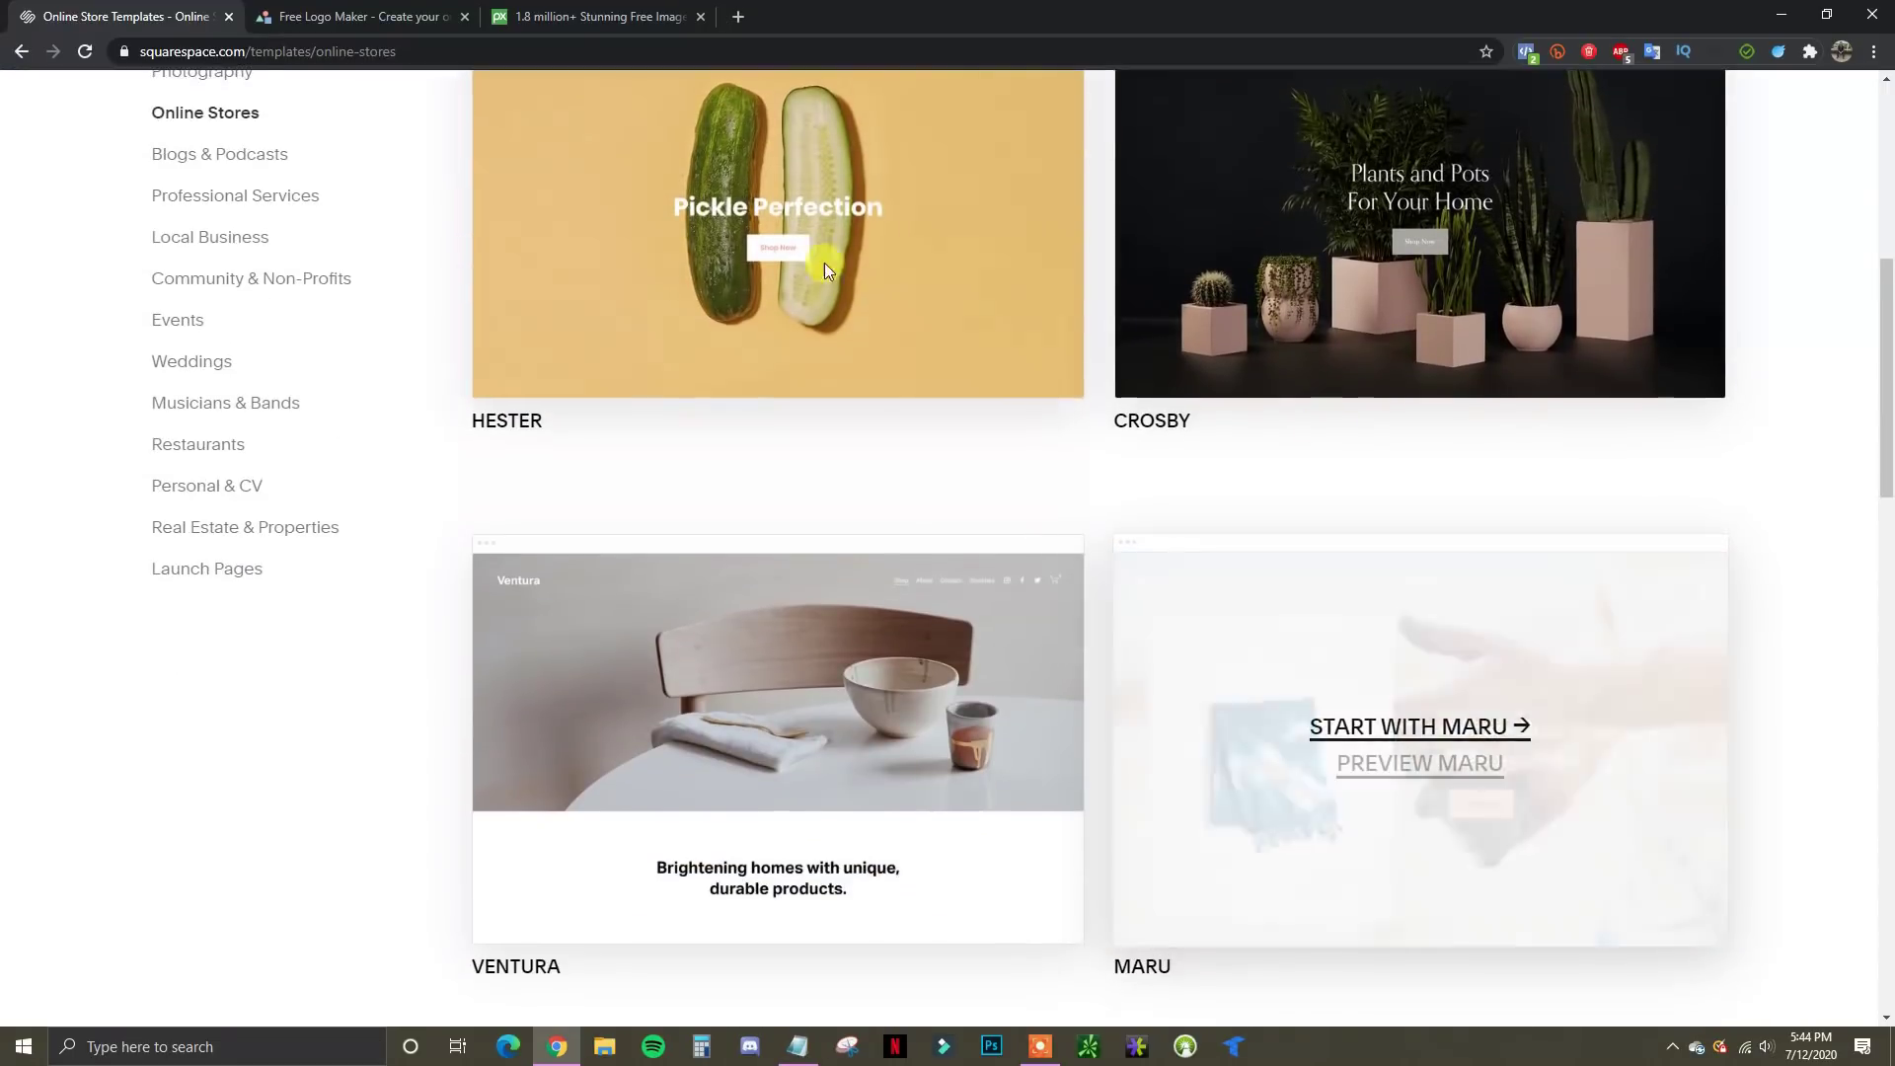
pyautogui.scroll(1, 1253, 494)
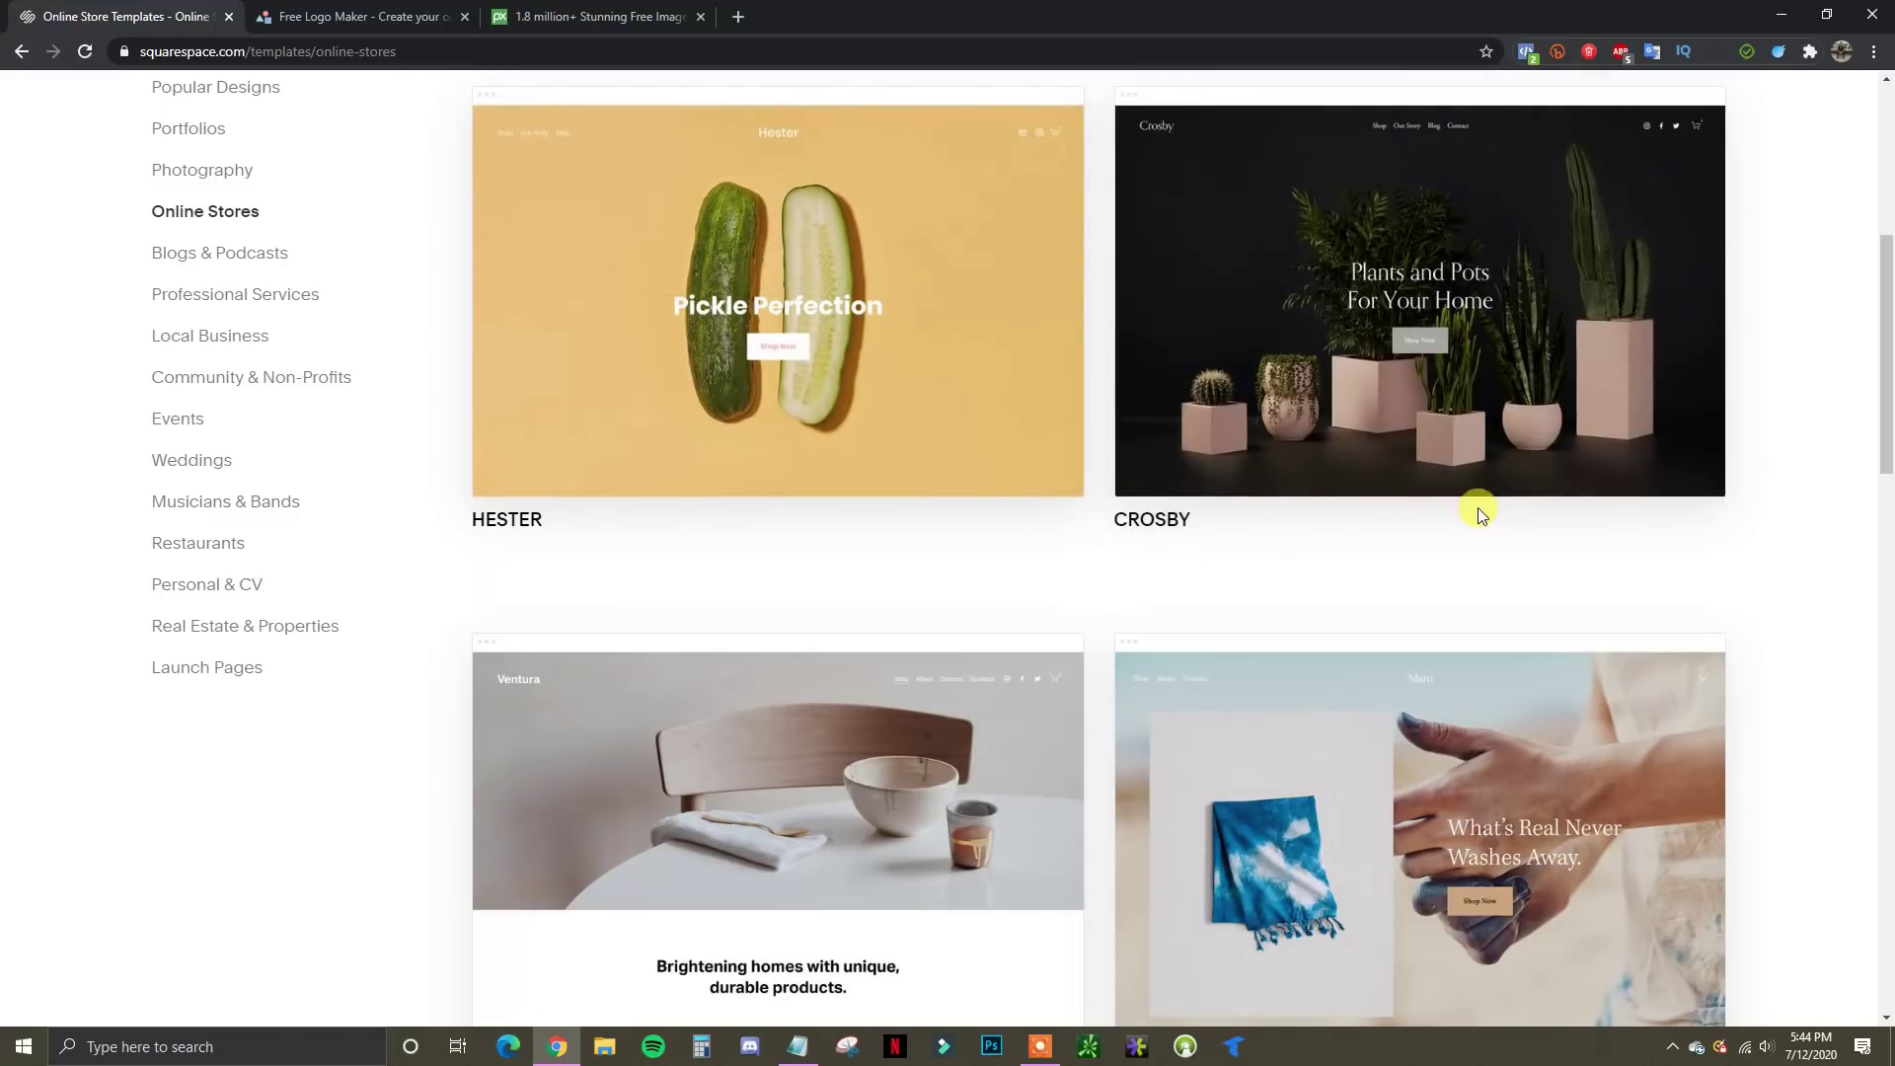
pyautogui.scroll(-1, 1650, 538)
pyautogui.scroll(3, 1460, 513)
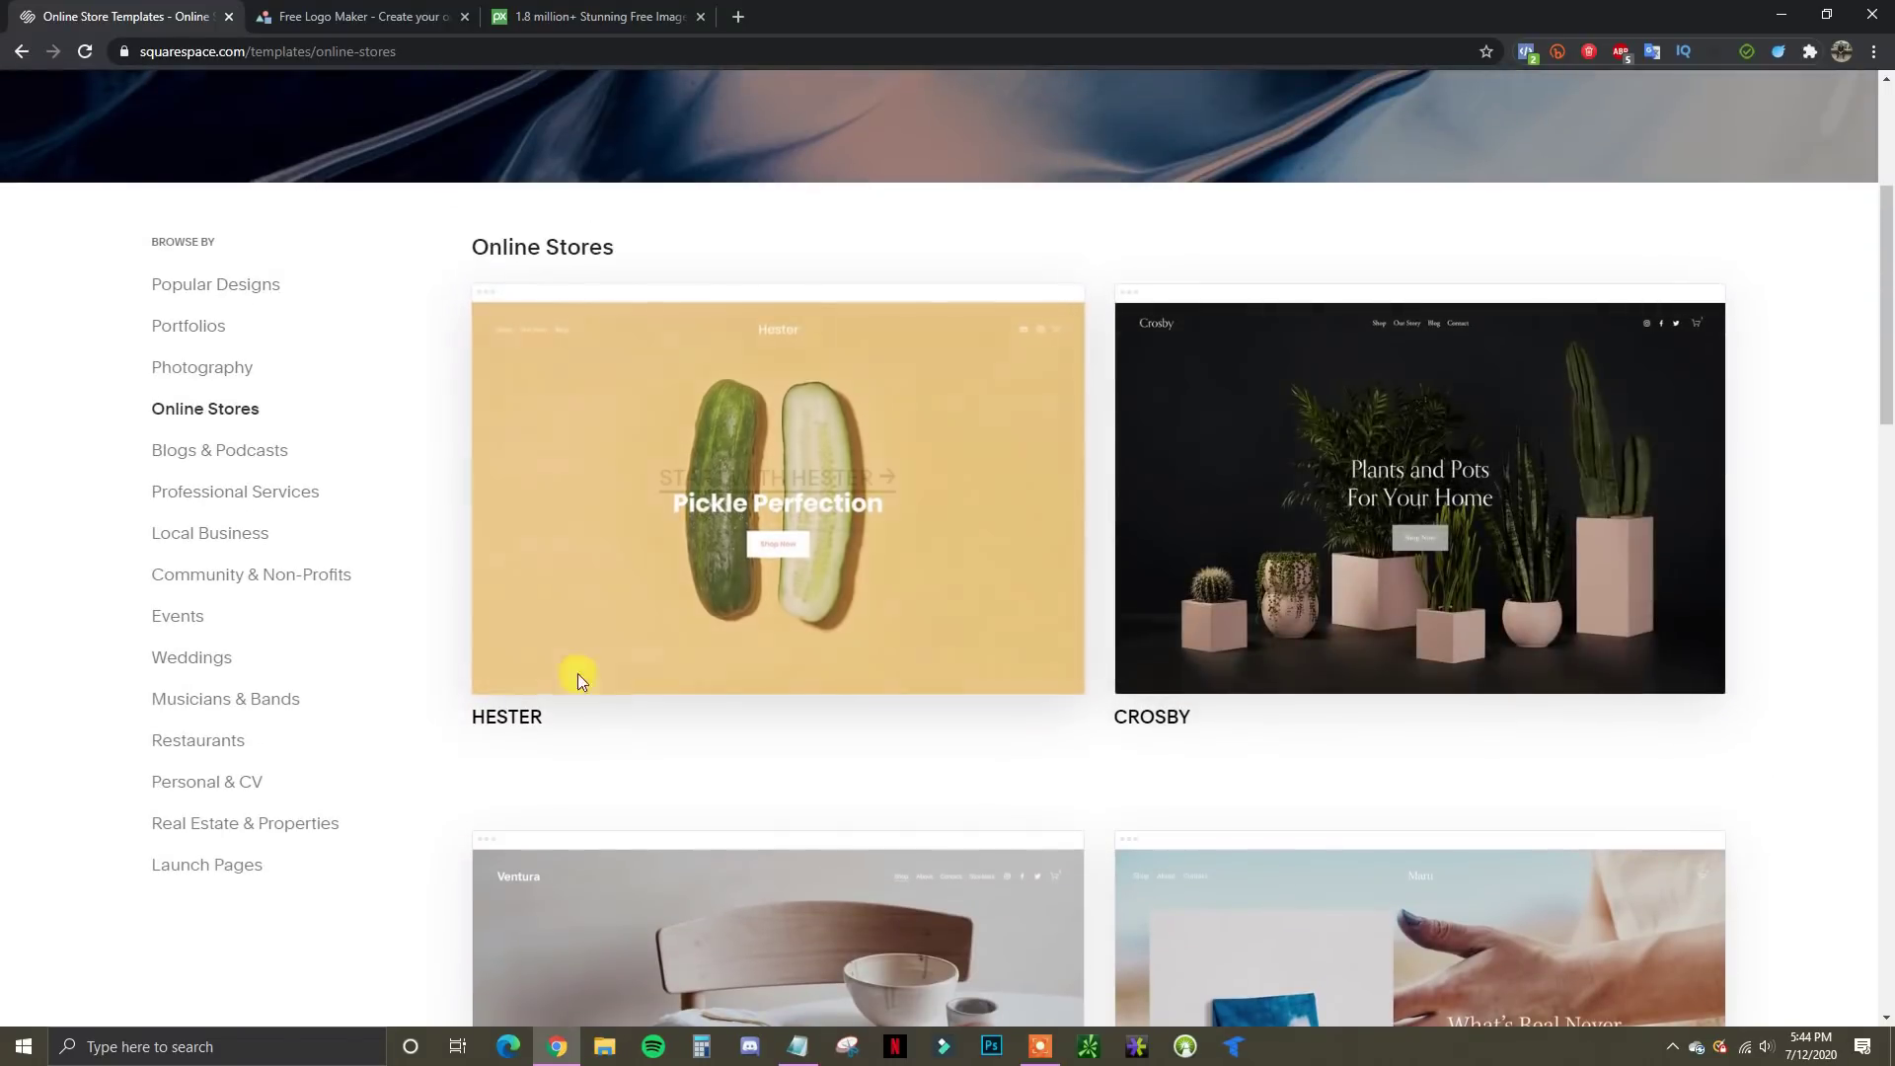
# Show the Local Business templates such as Colima, Barbosa, Clune and Irving
pyautogui.click(225, 533)
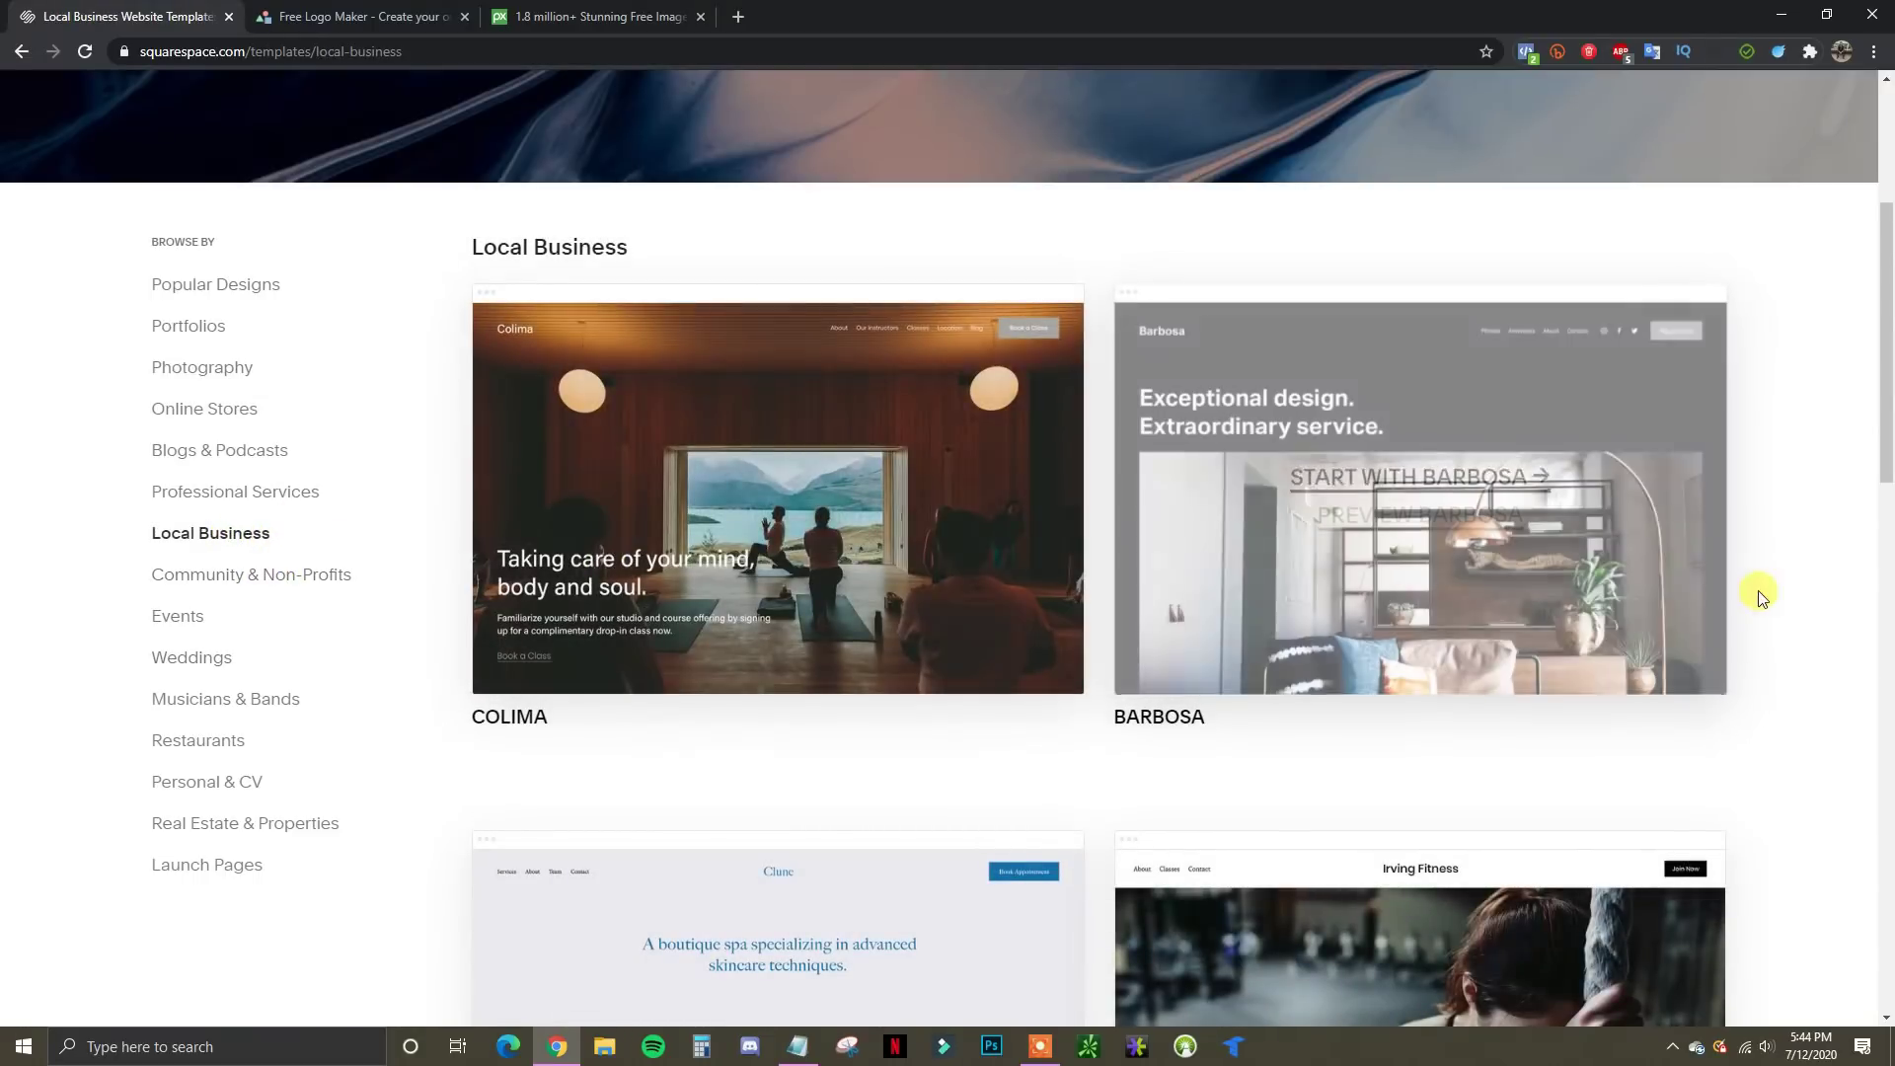
pyautogui.scroll(-3, 1818, 562)
pyautogui.scroll(-2, 1821, 580)
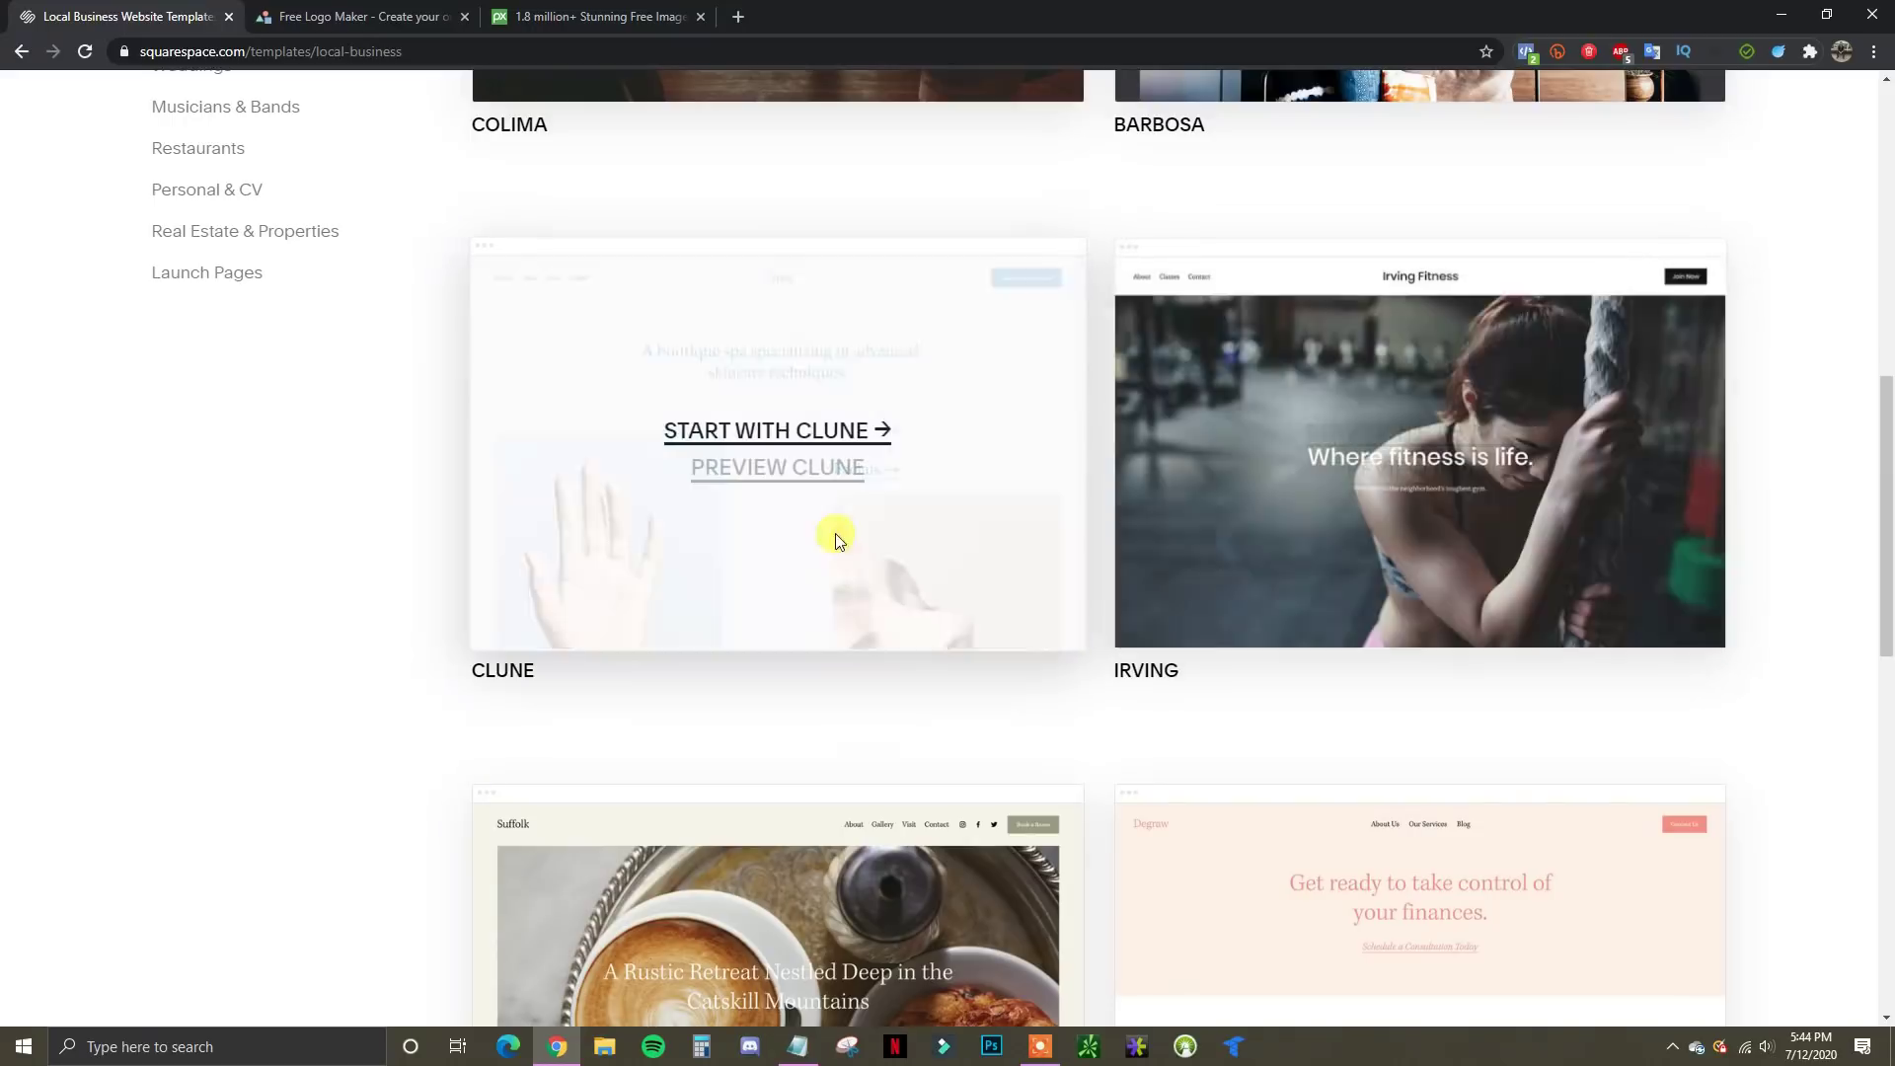
pyautogui.scroll(-3, 1697, 816)
pyautogui.scroll(7, 1759, 816)
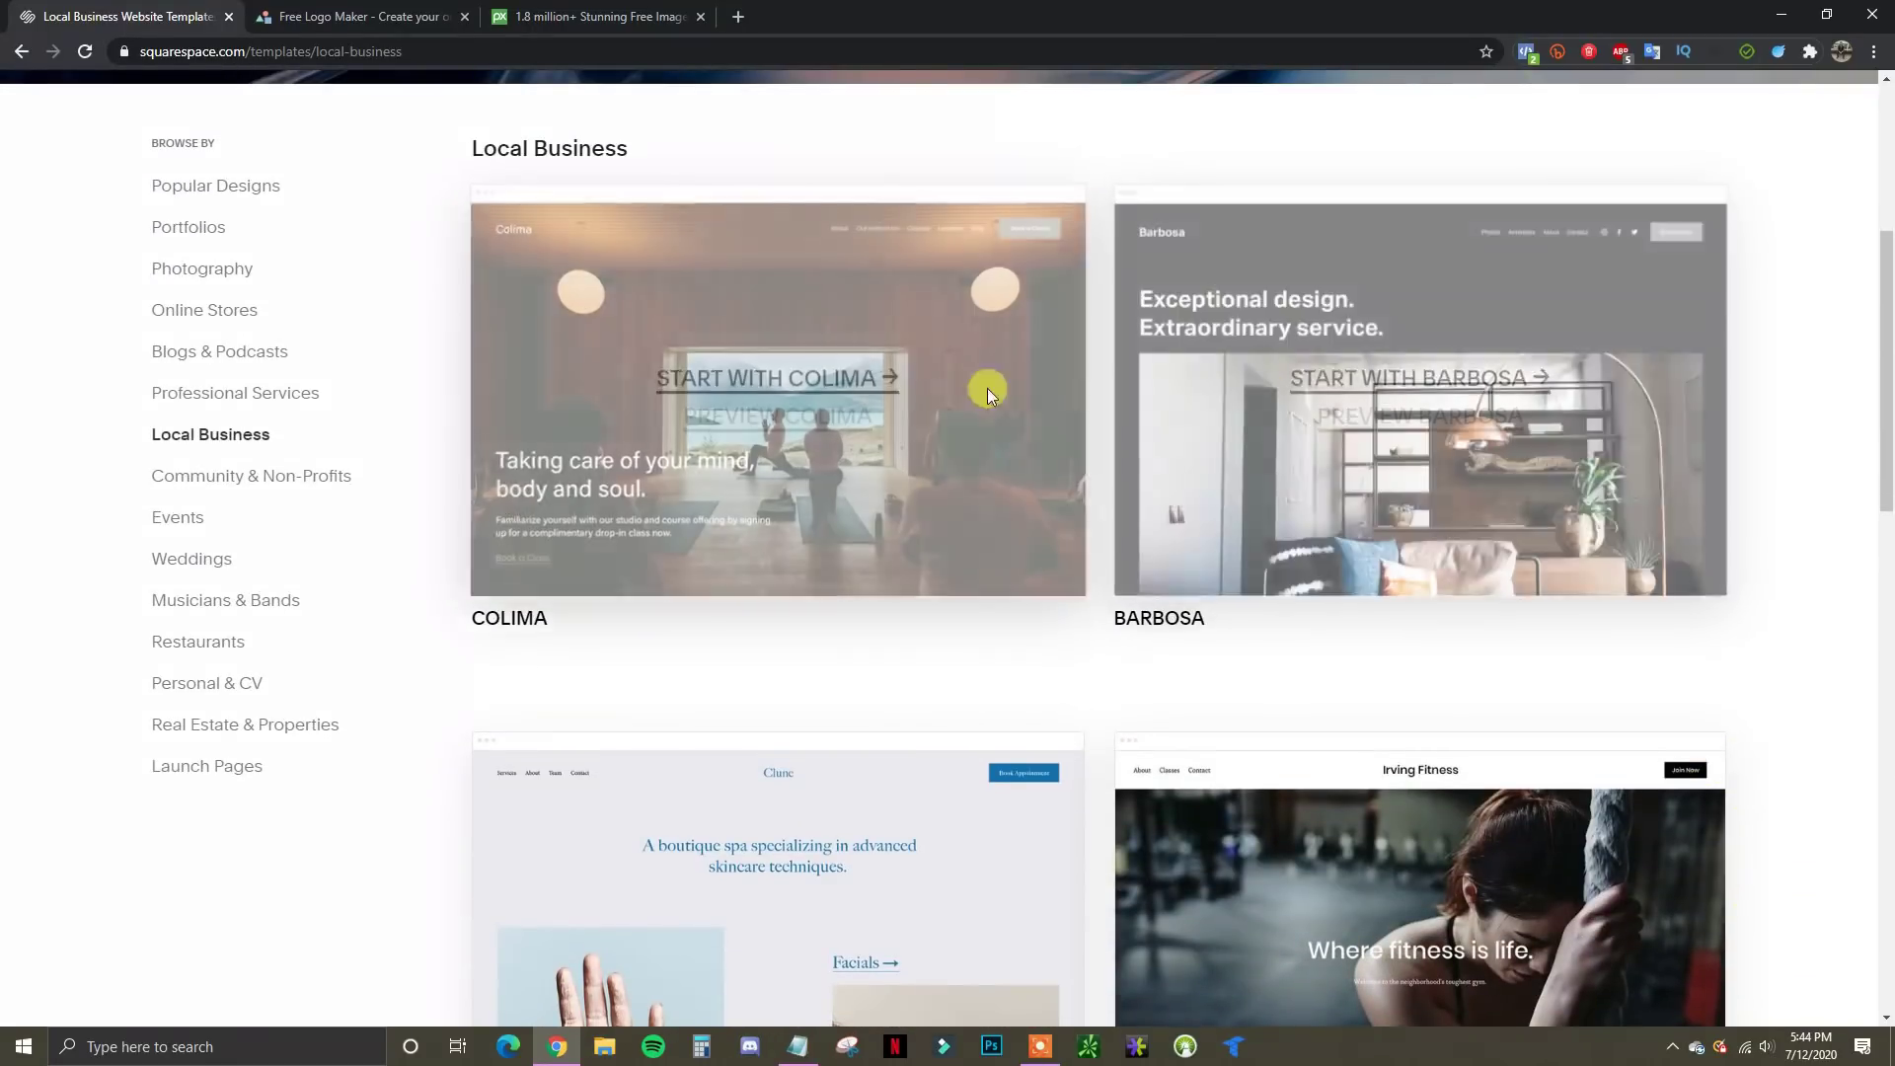
pyautogui.click(735, 418)
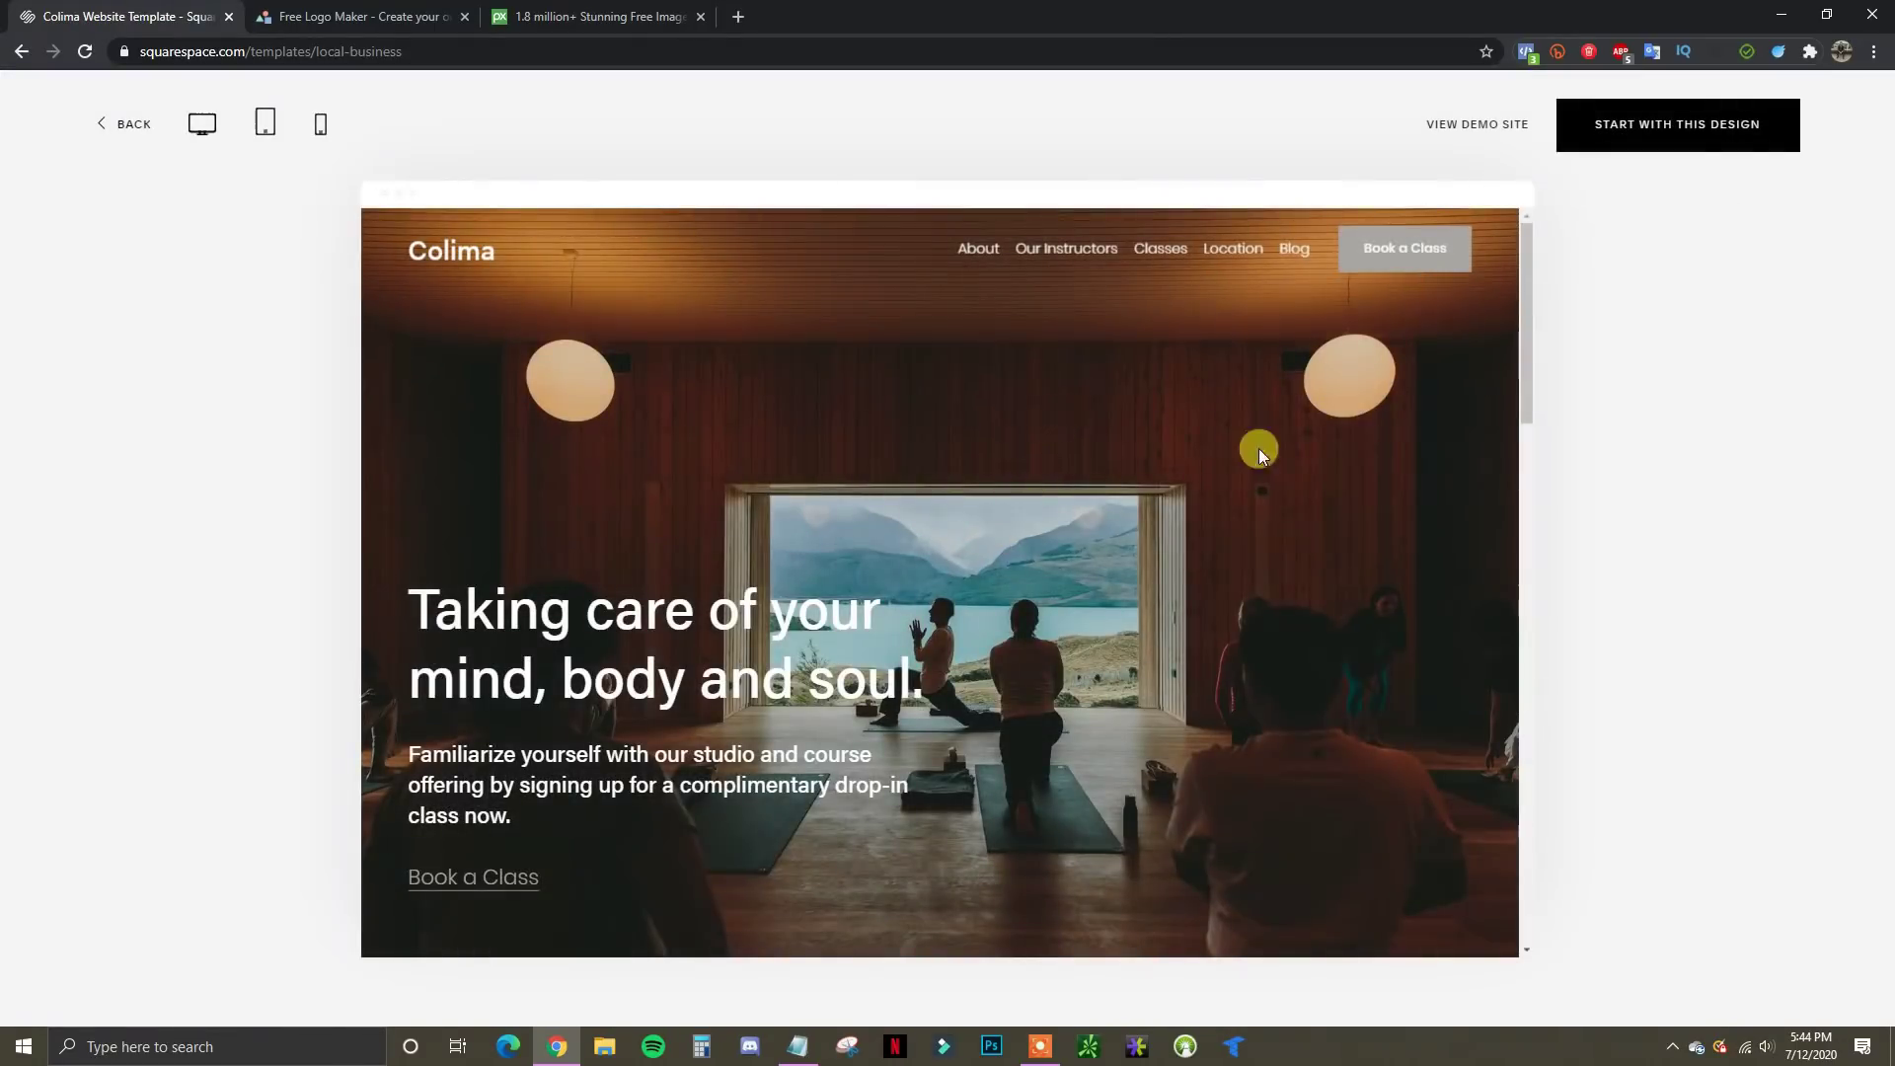
pyautogui.scroll(-7, 1123, 482)
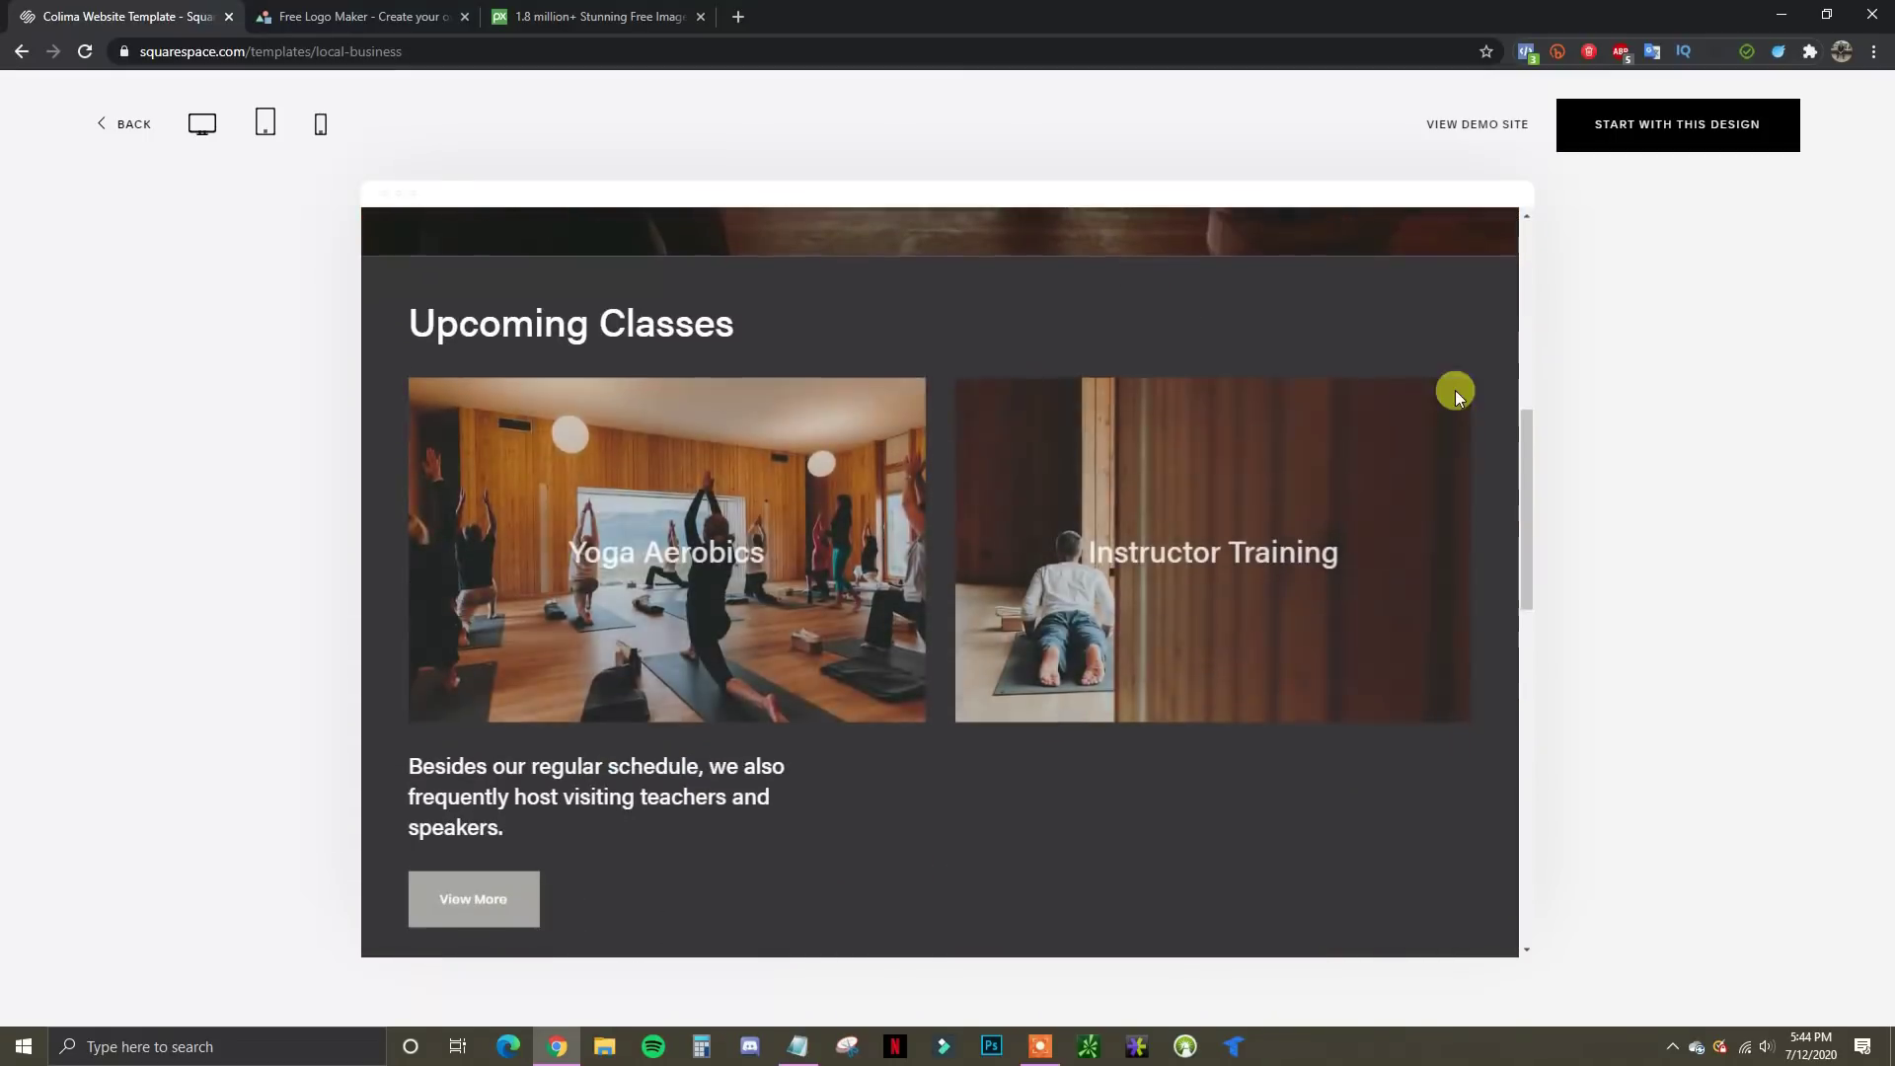
pyautogui.moveTo(1519, 478); pyautogui.dragTo(1431, 213)
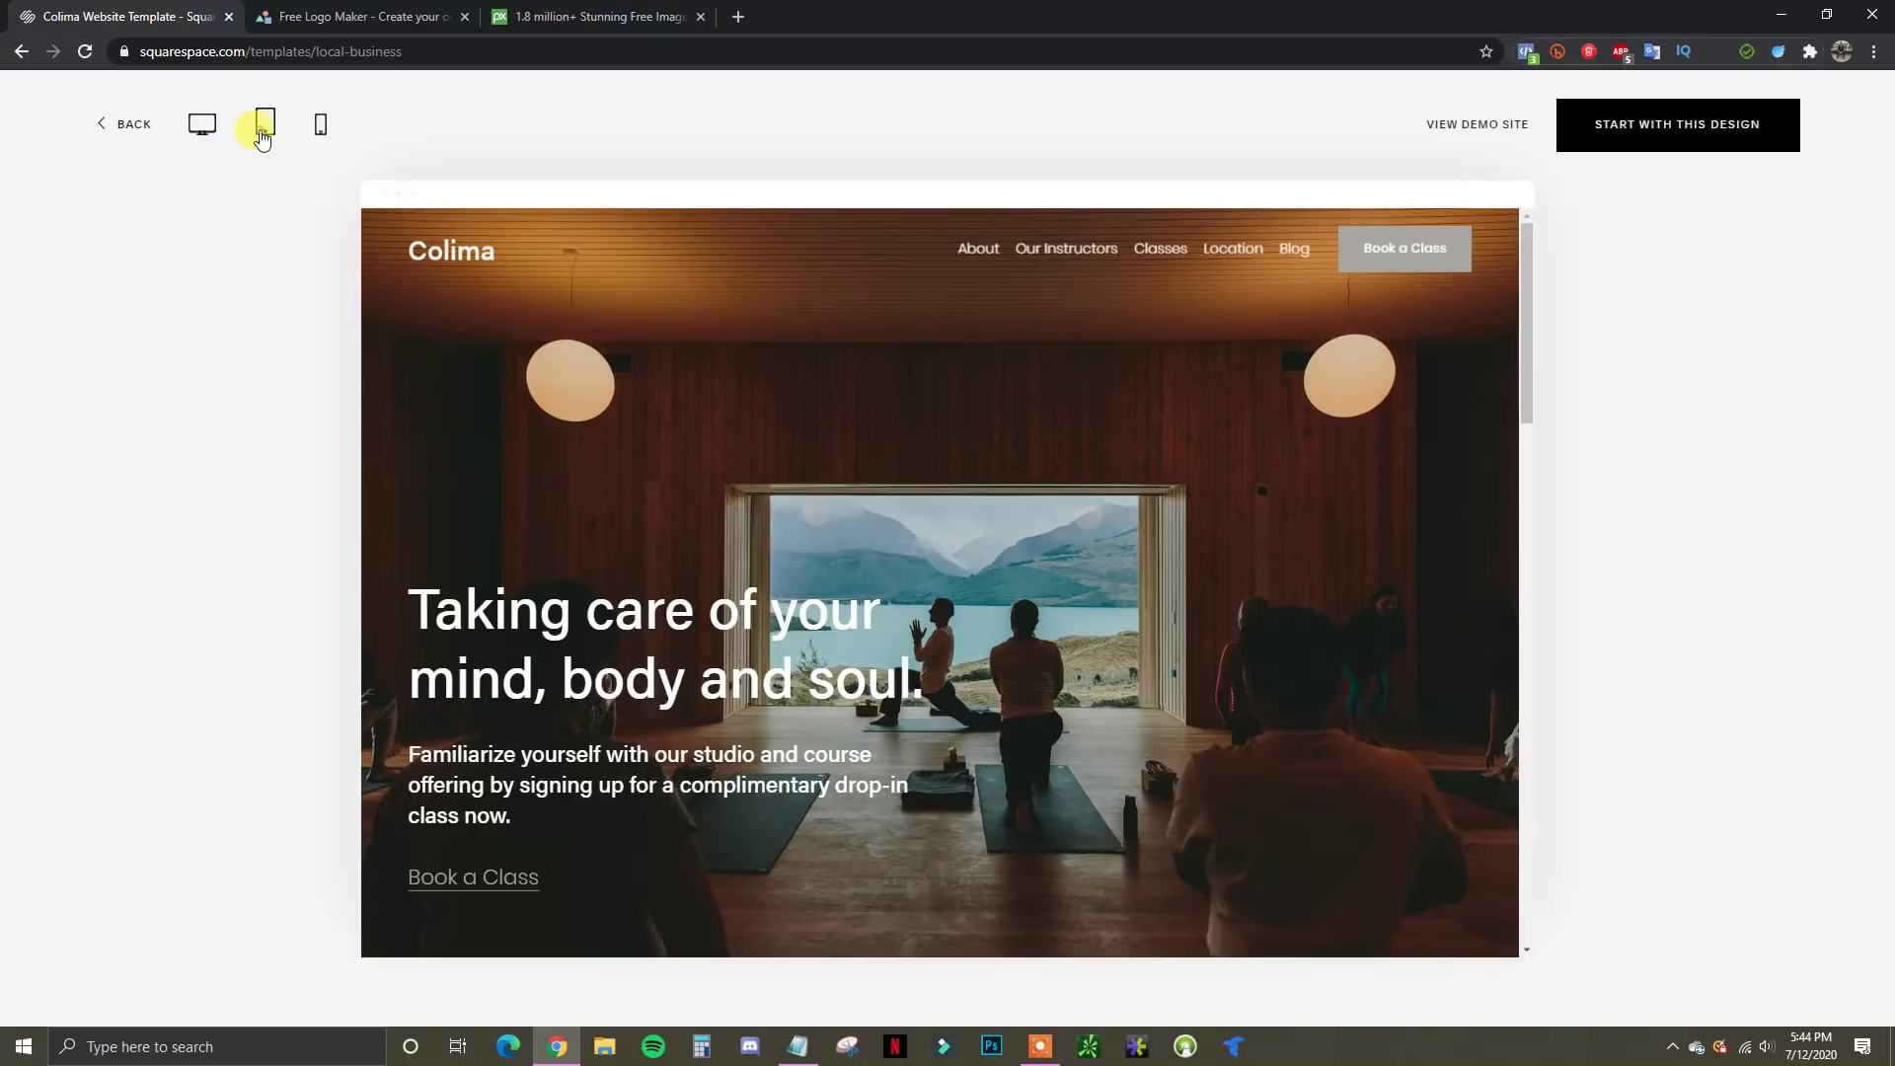
pyautogui.click(264, 125)
pyautogui.scroll(-3, 1209, 570)
pyautogui.scroll(-2, 1204, 588)
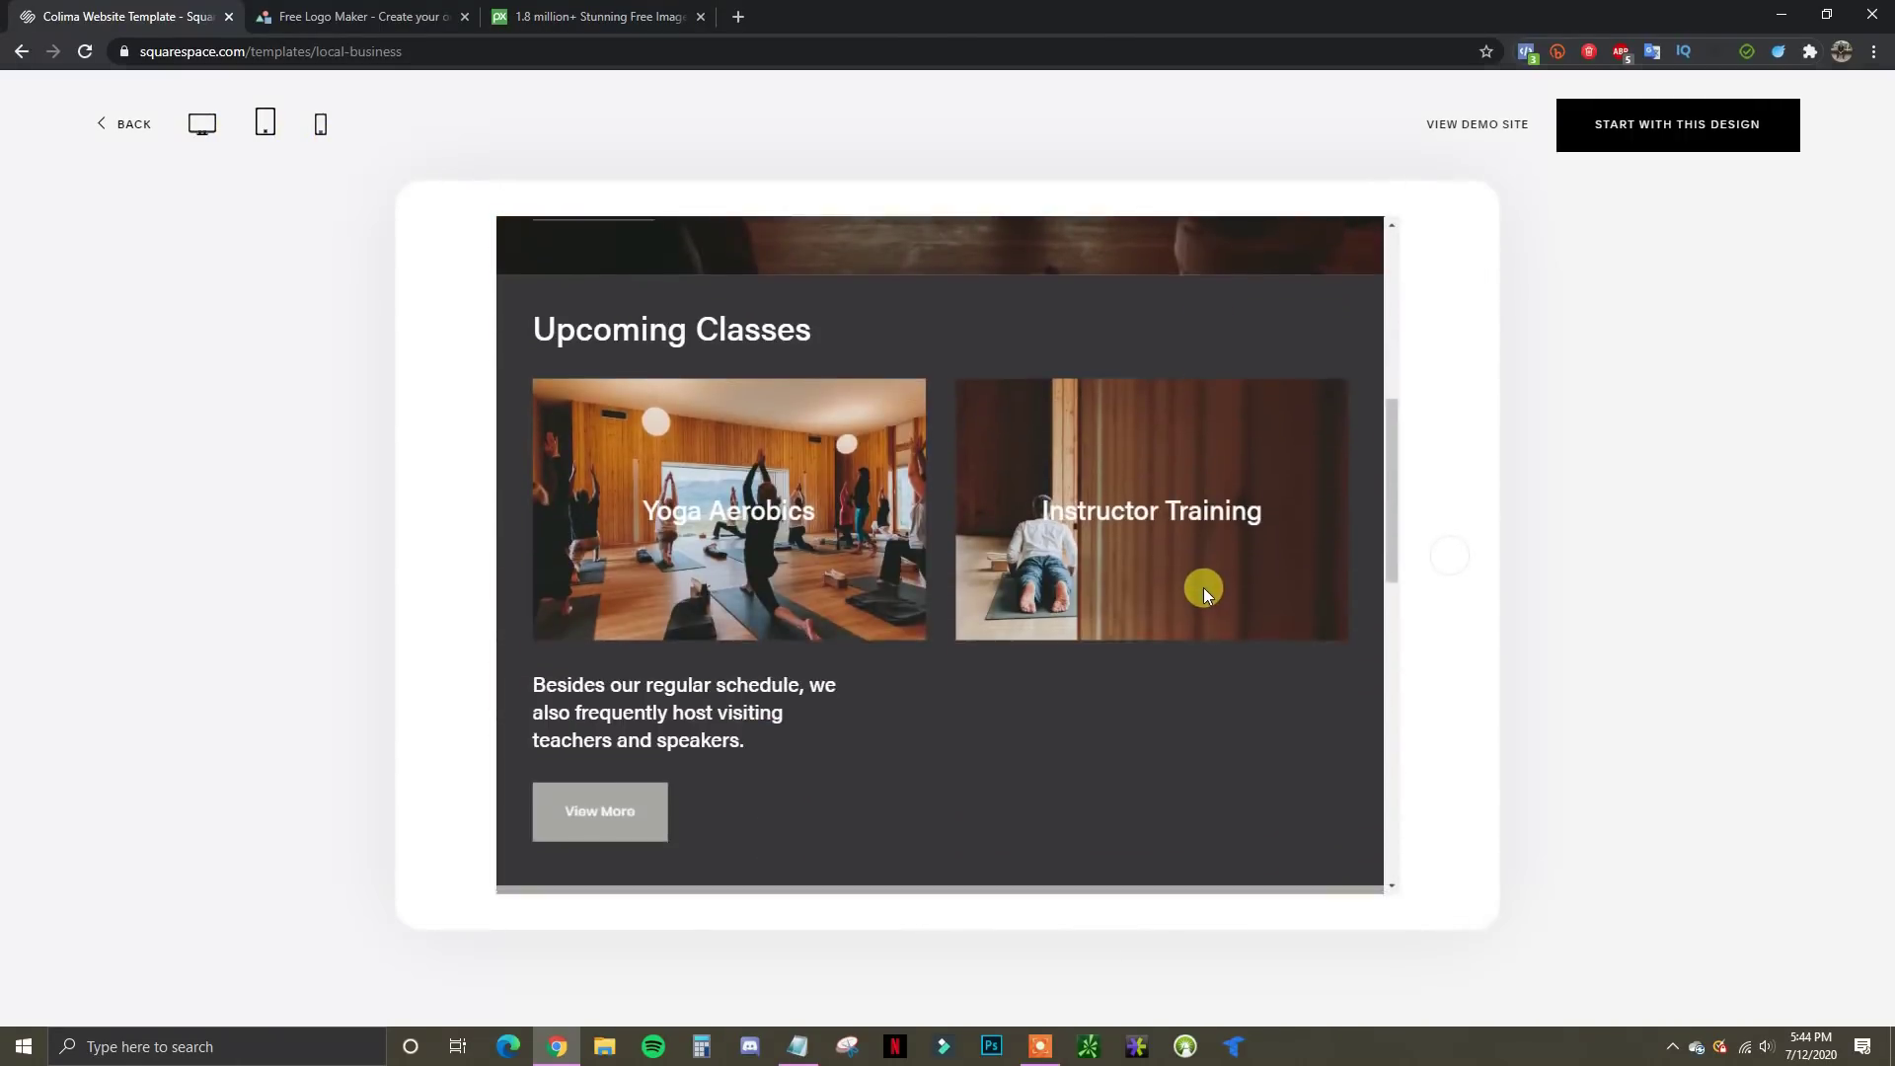
pyautogui.scroll(6, 1175, 548)
pyautogui.click(317, 126)
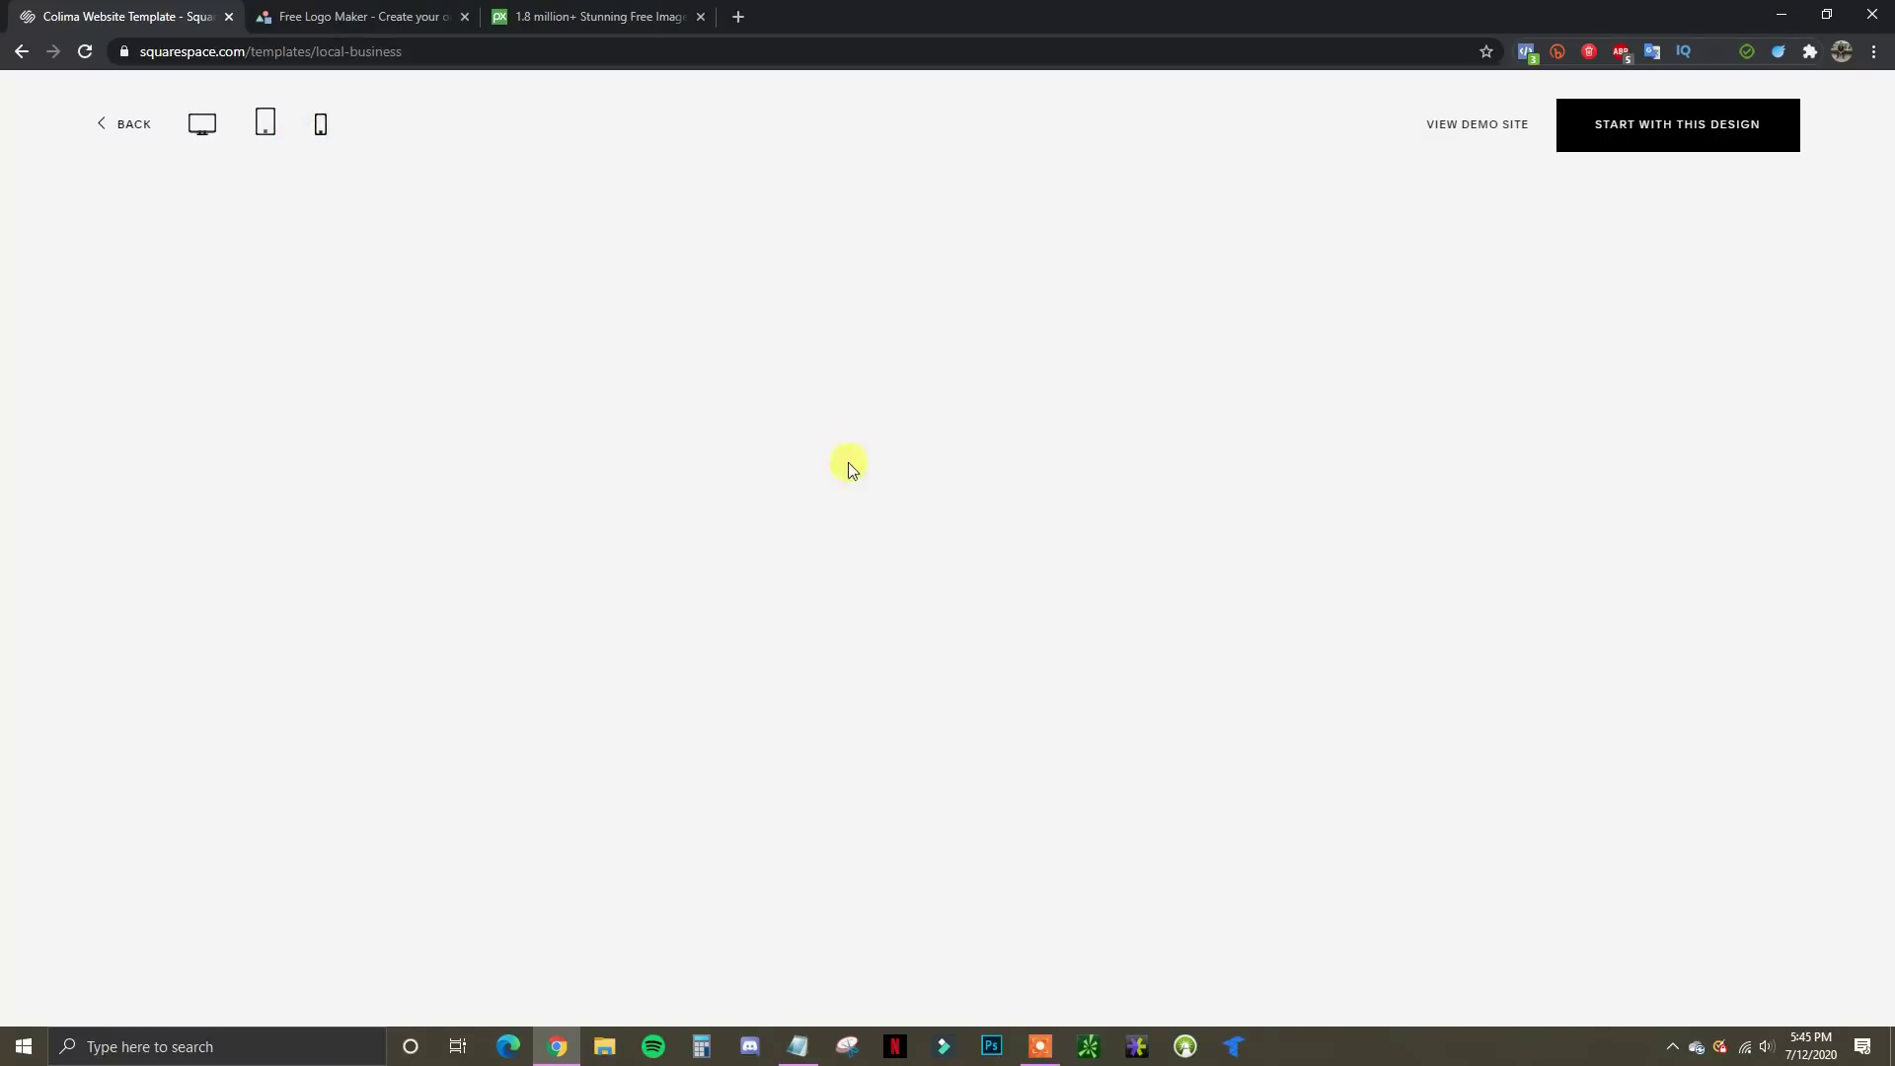
pyautogui.scroll(-5, 992, 584)
pyautogui.scroll(5, 988, 582)
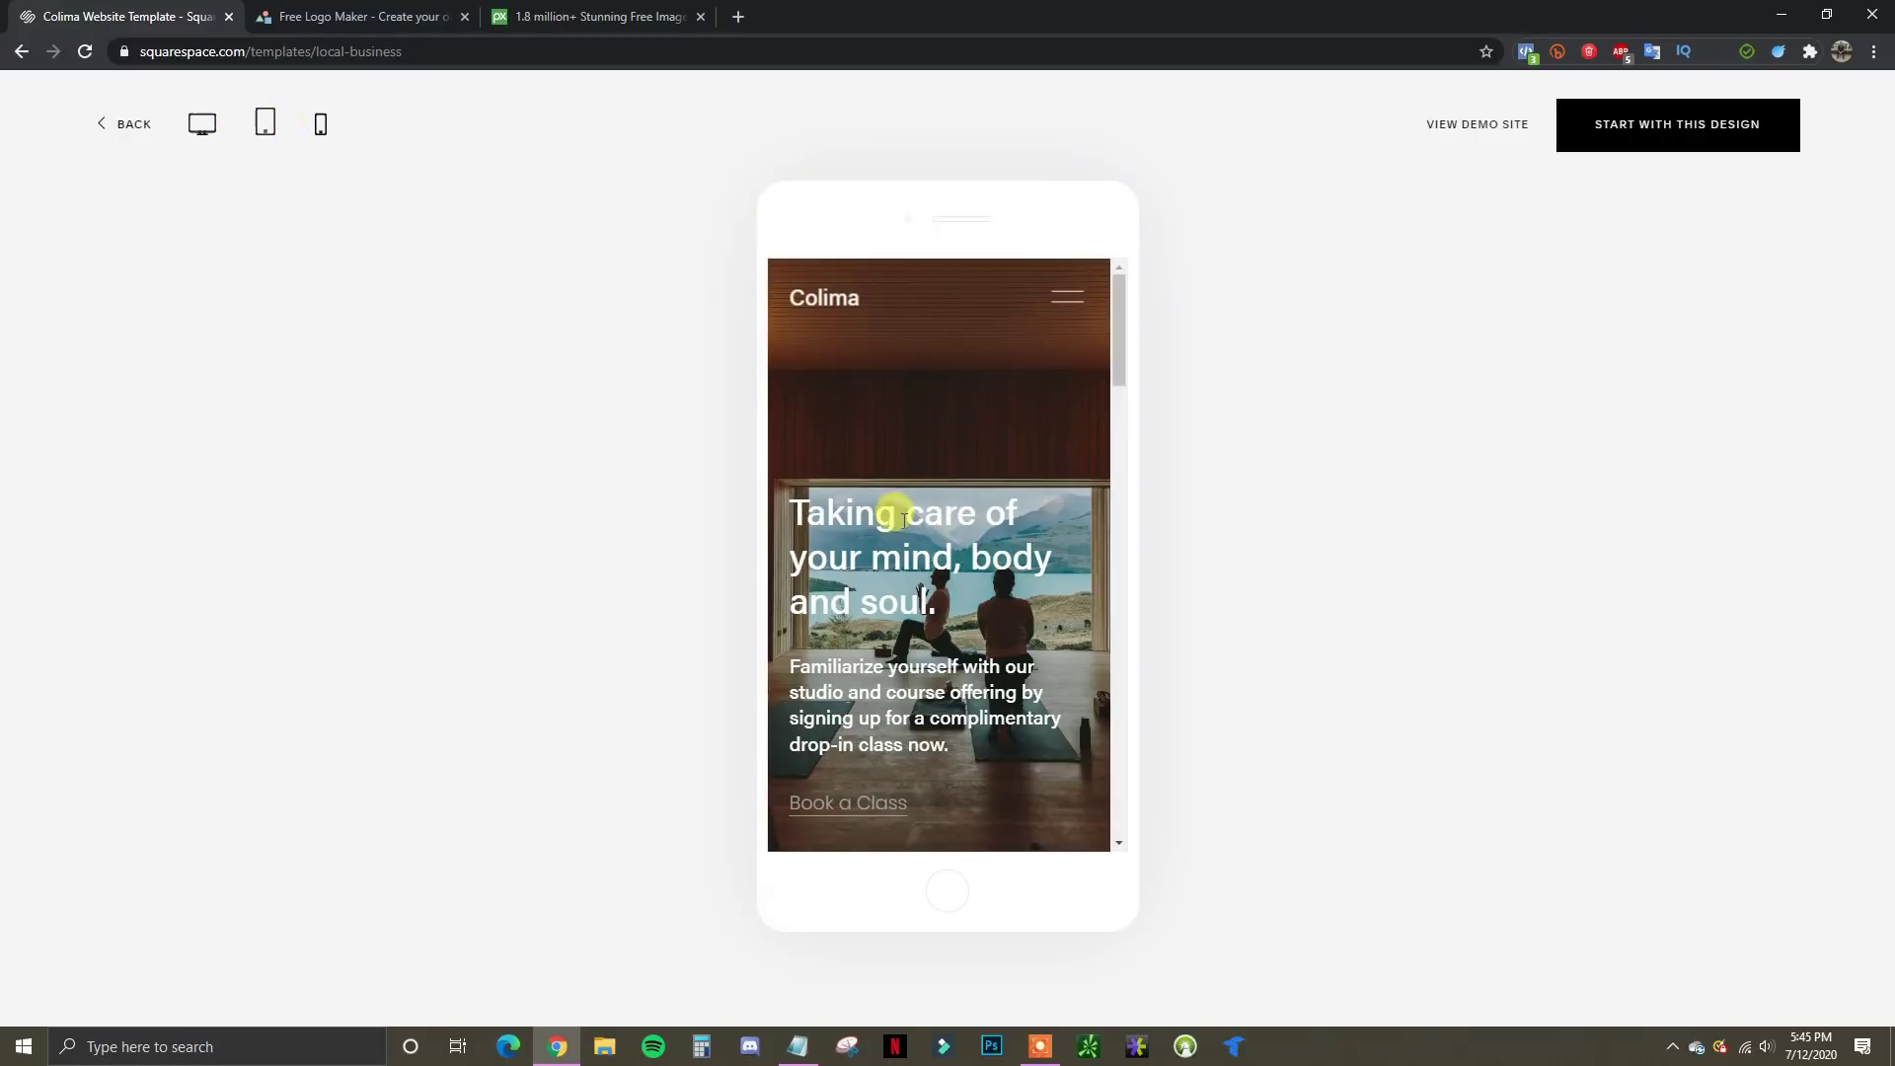
pyautogui.scroll(-4, 995, 549)
pyautogui.scroll(3, 995, 549)
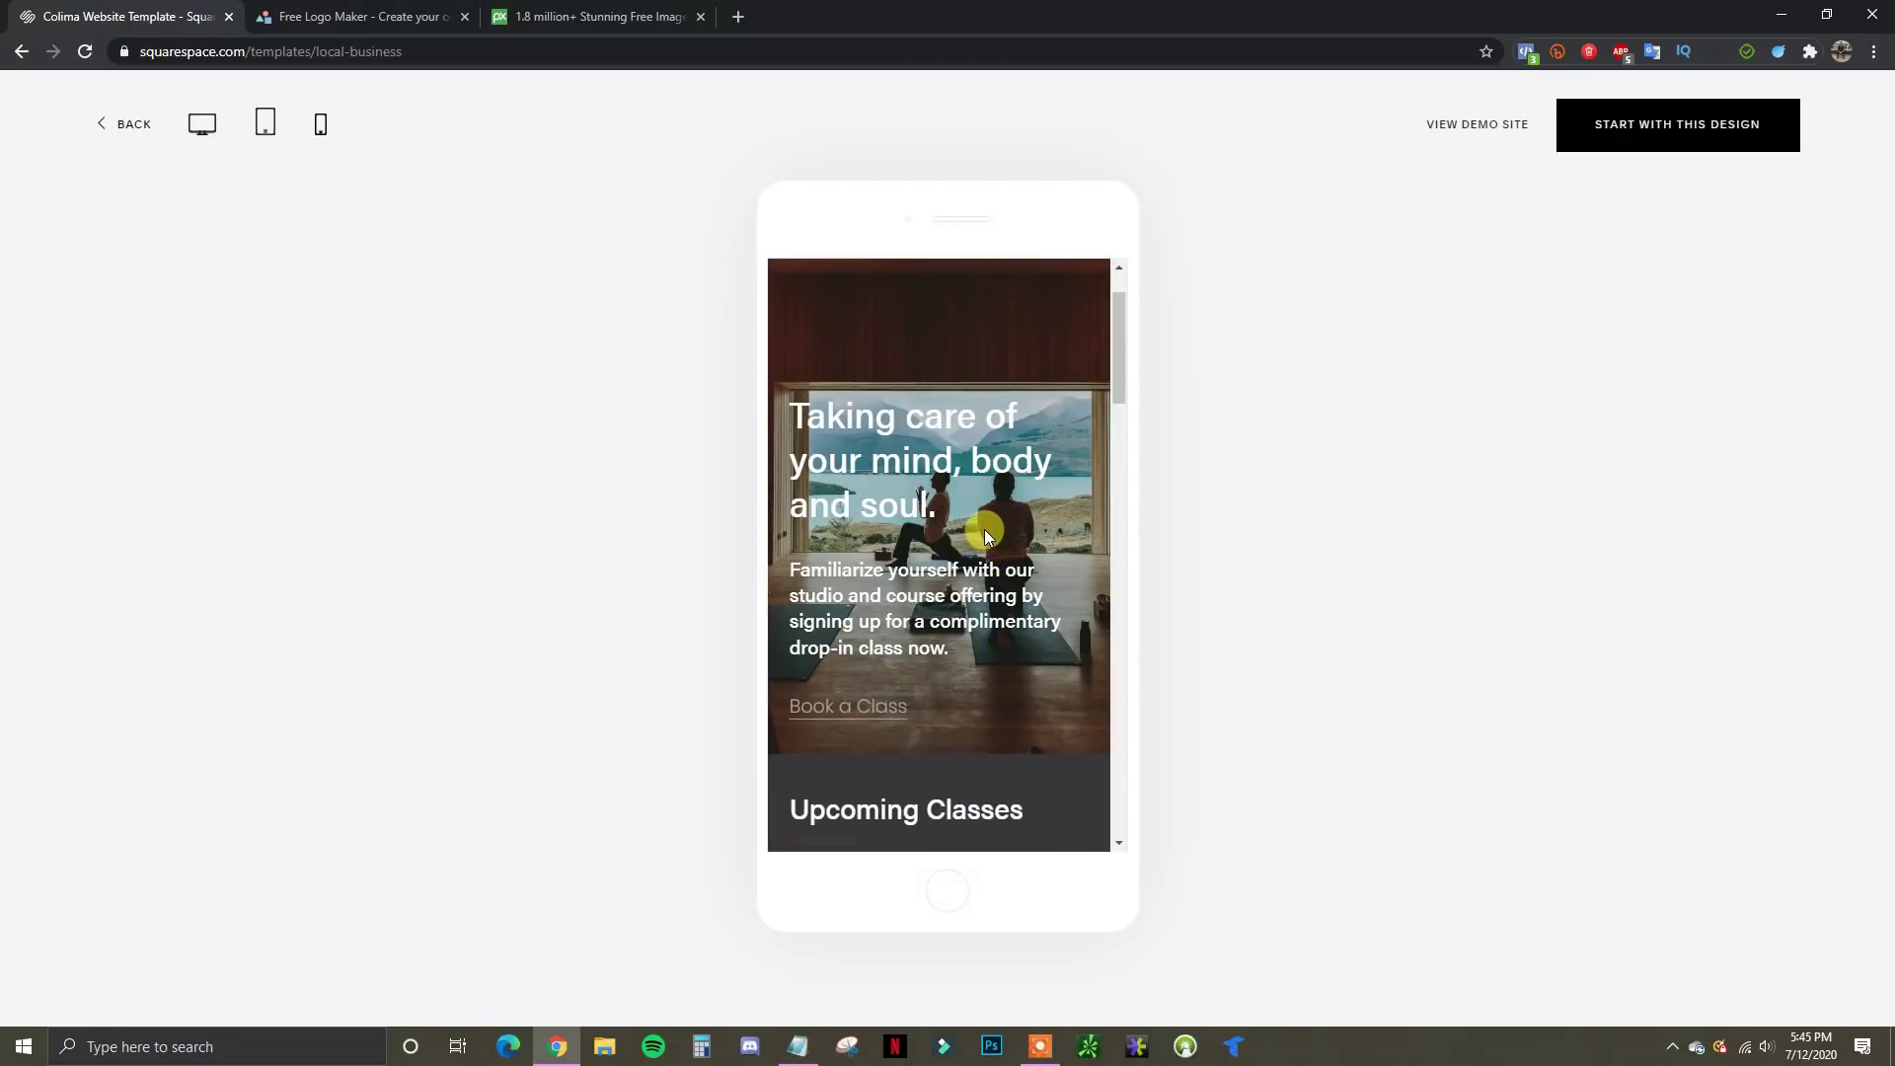
pyautogui.scroll(-6, 945, 562)
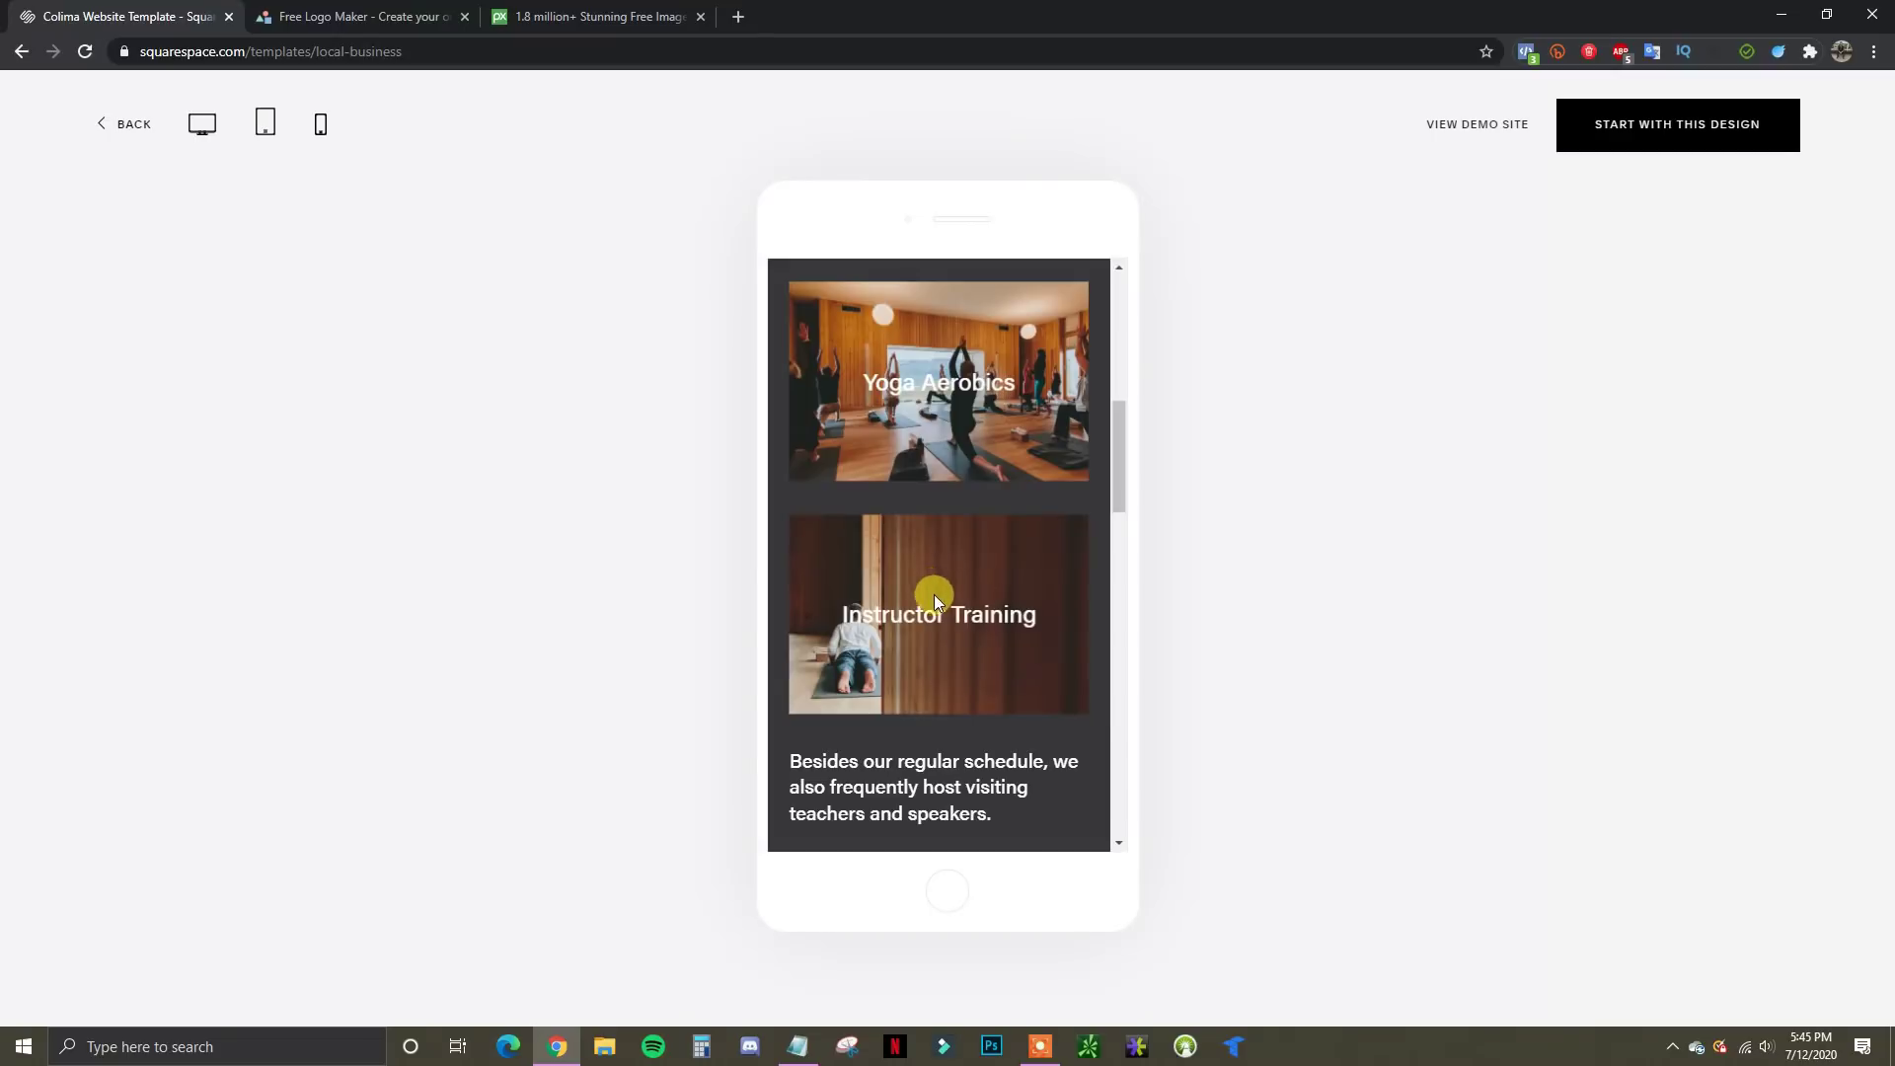
pyautogui.scroll(8, 961, 595)
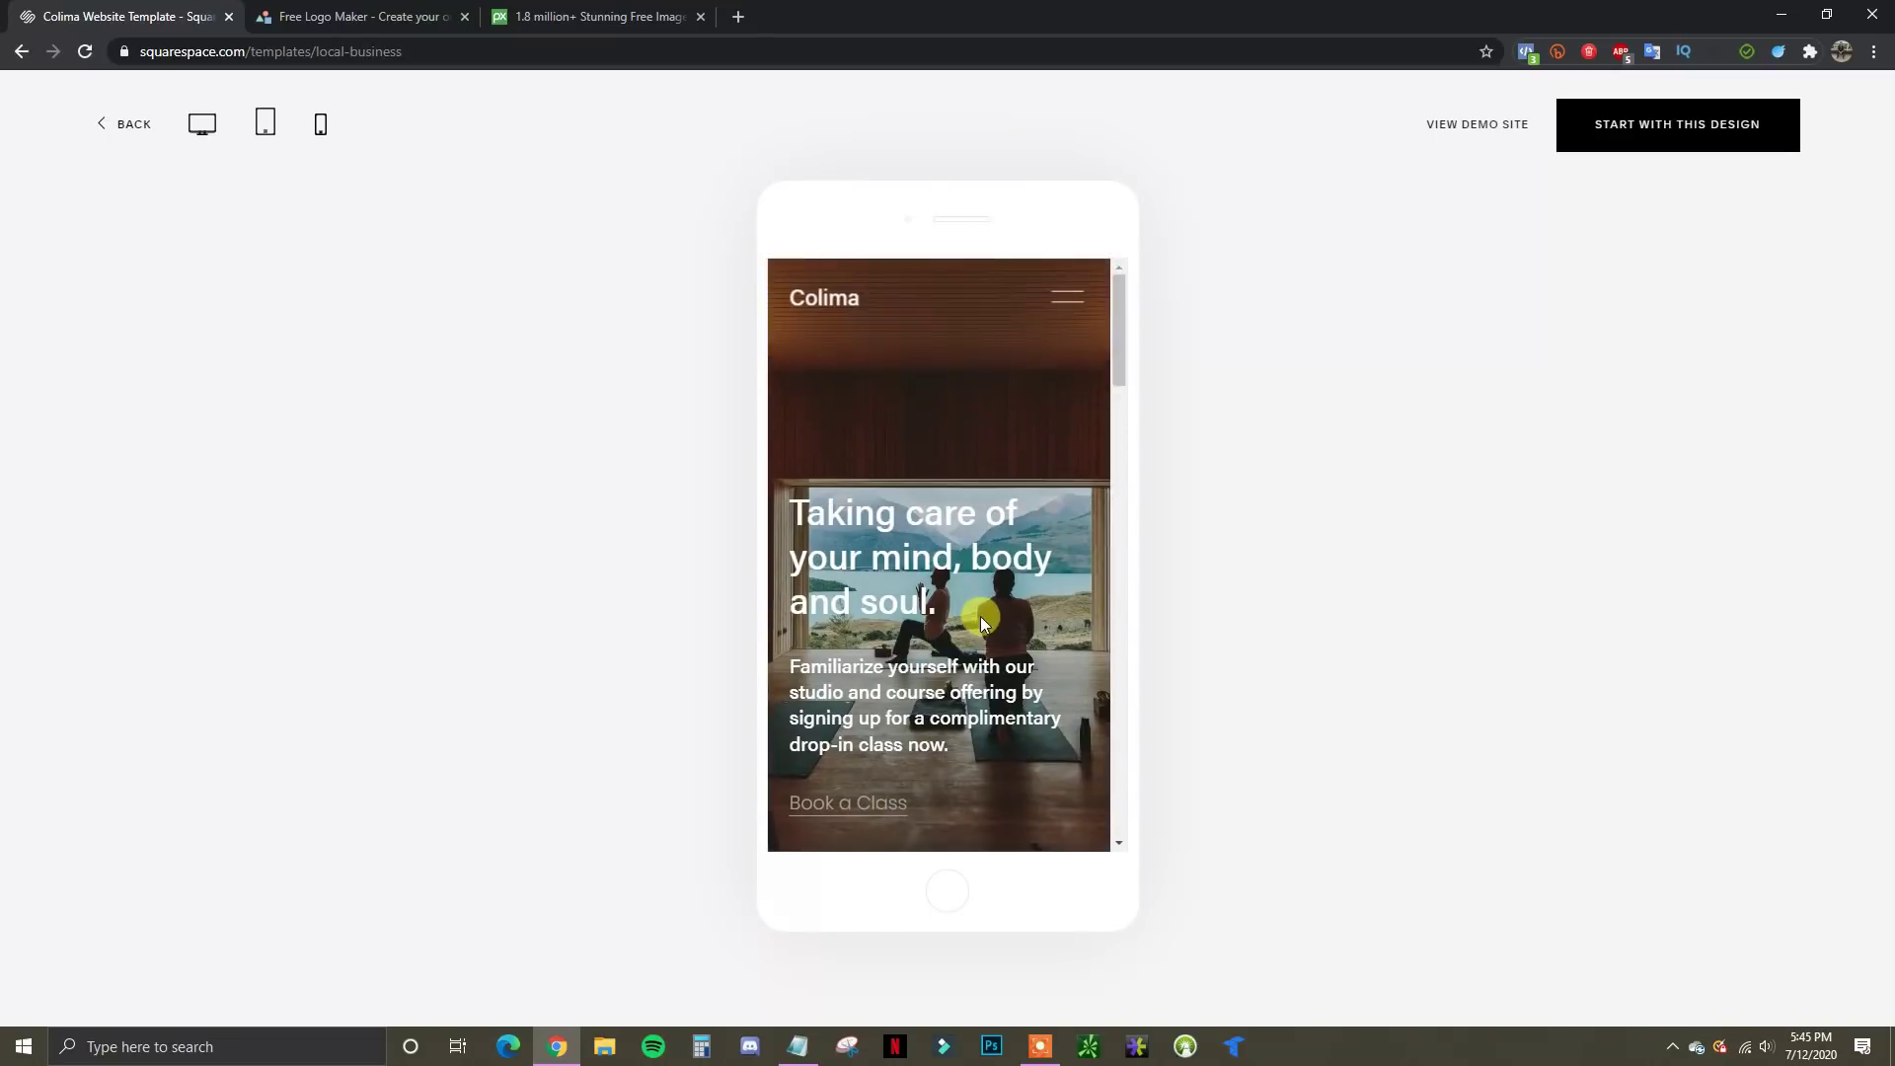
pyautogui.click(130, 126)
pyautogui.scroll(1, 105, 681)
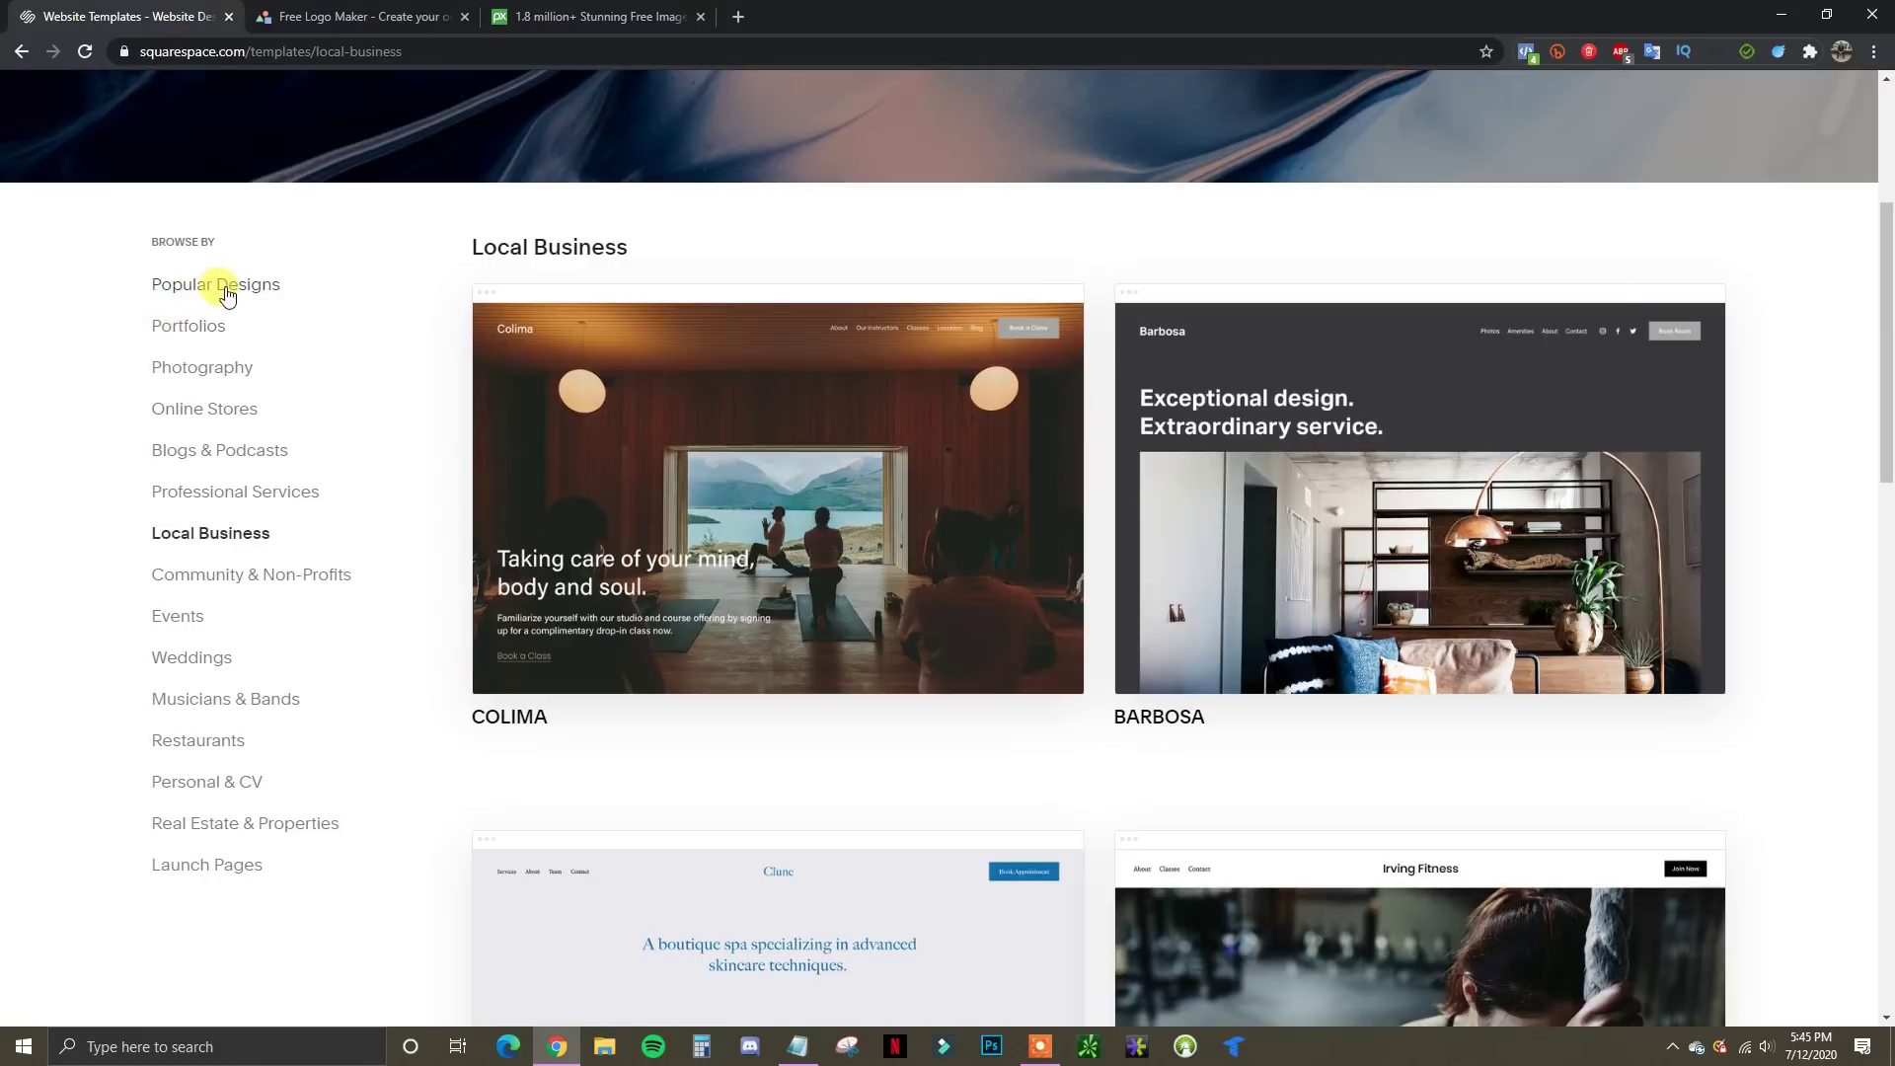
# Start a new site from the Bailard template in Popular Designs
pyautogui.click(163, 287)
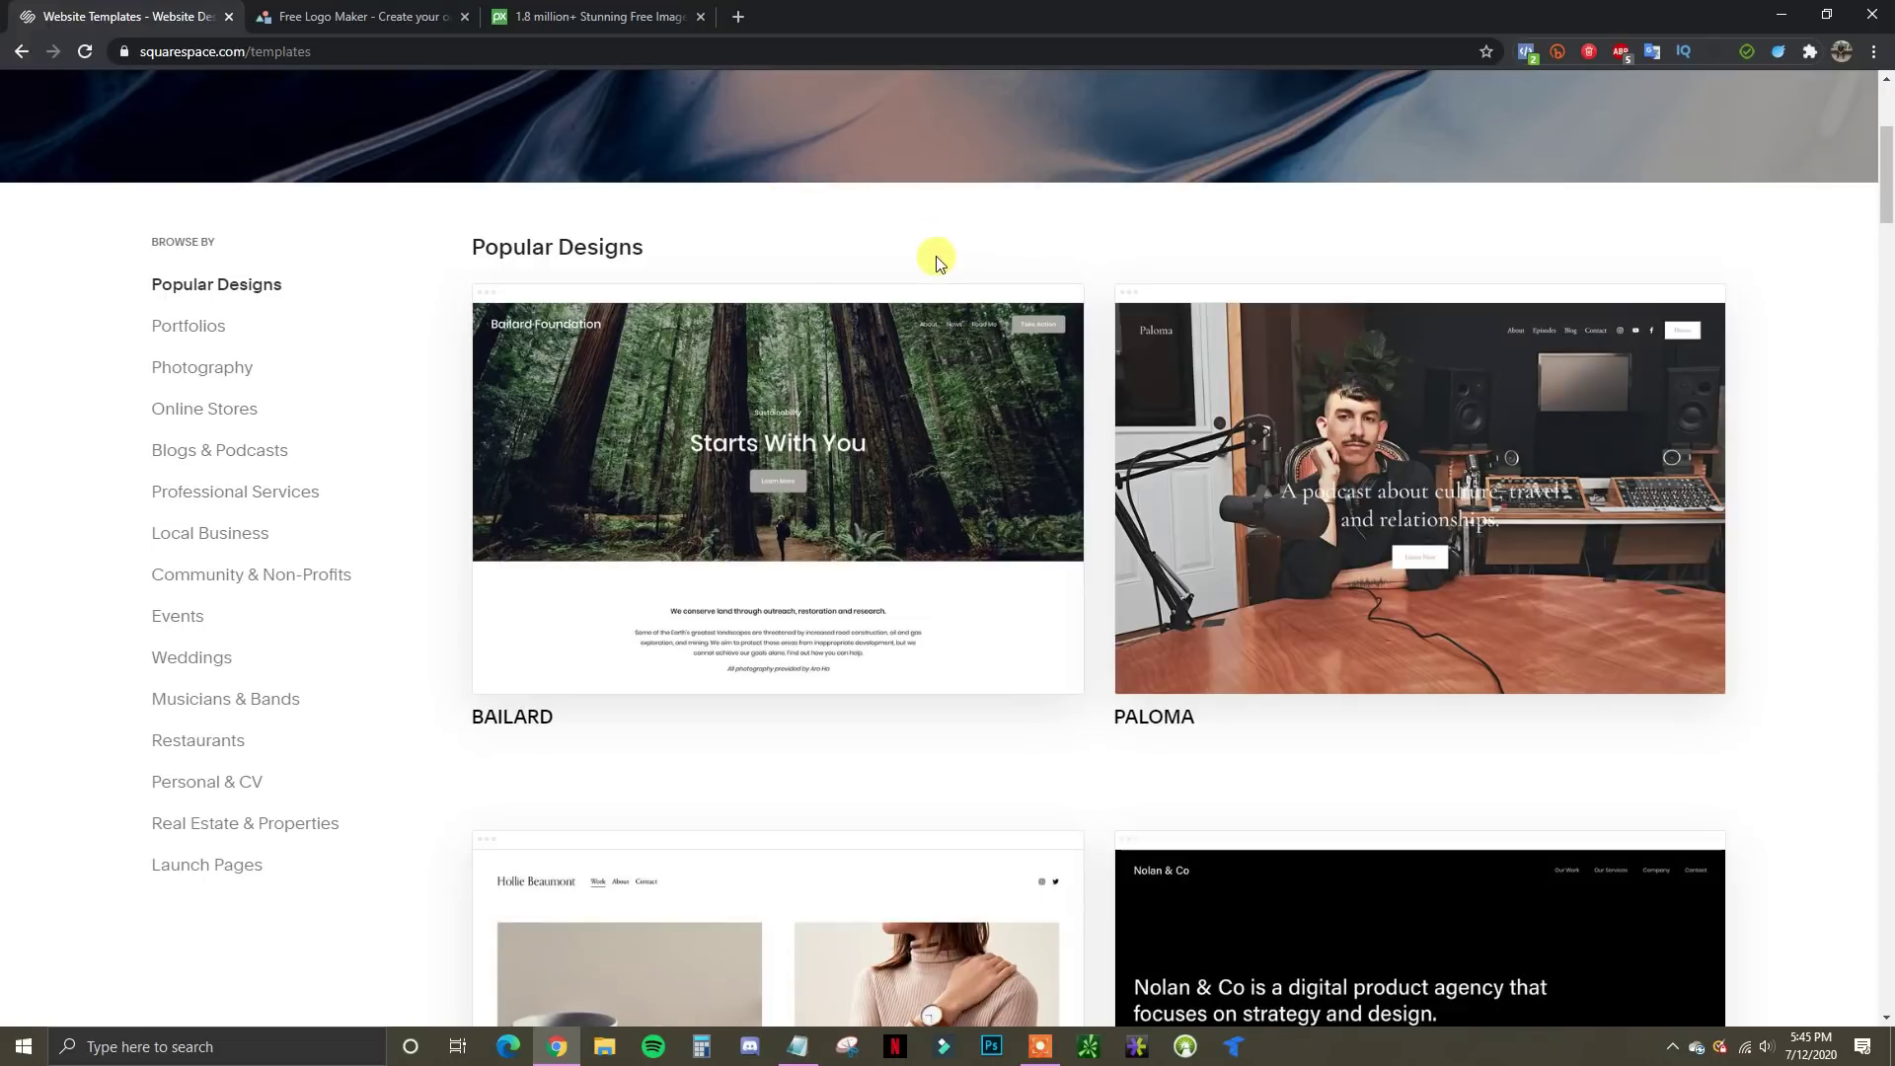
pyautogui.moveTo(842, 326)
pyautogui.scroll(1, 291, 563)
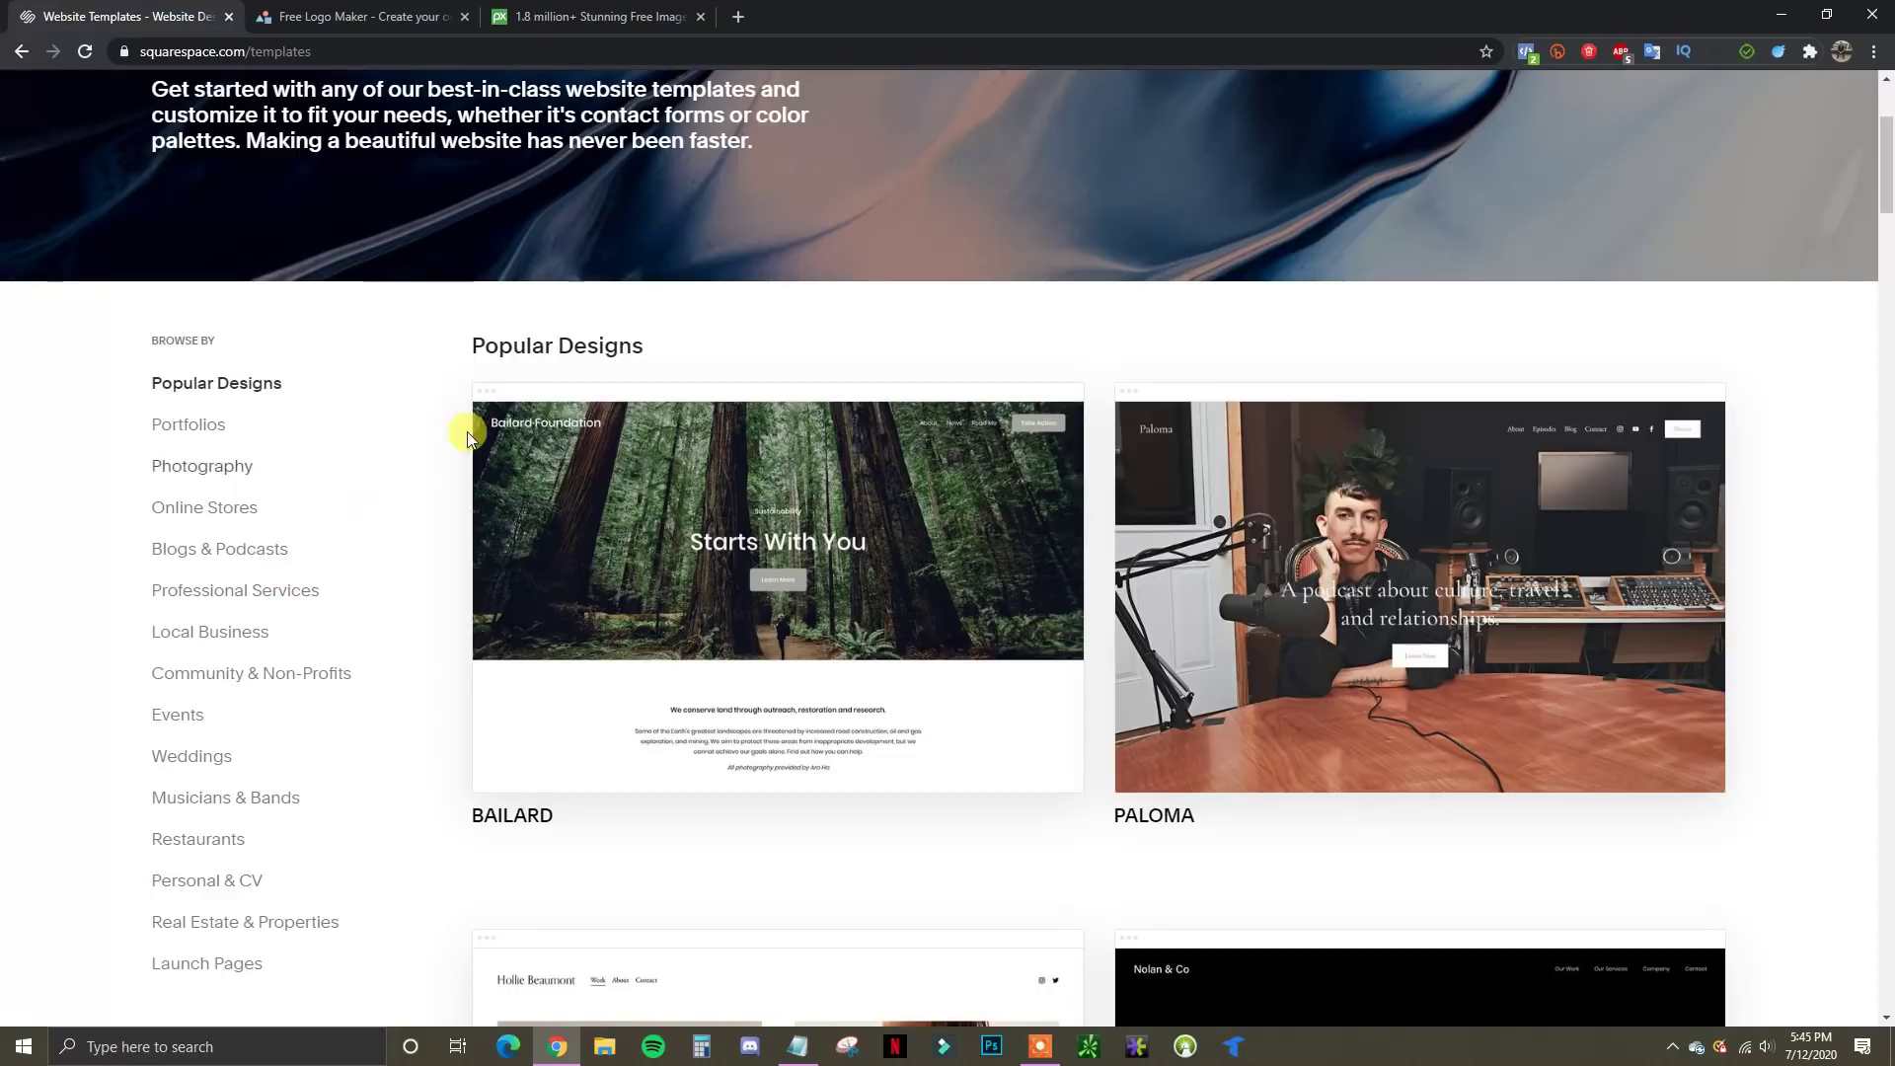
pyautogui.moveTo(801, 412)
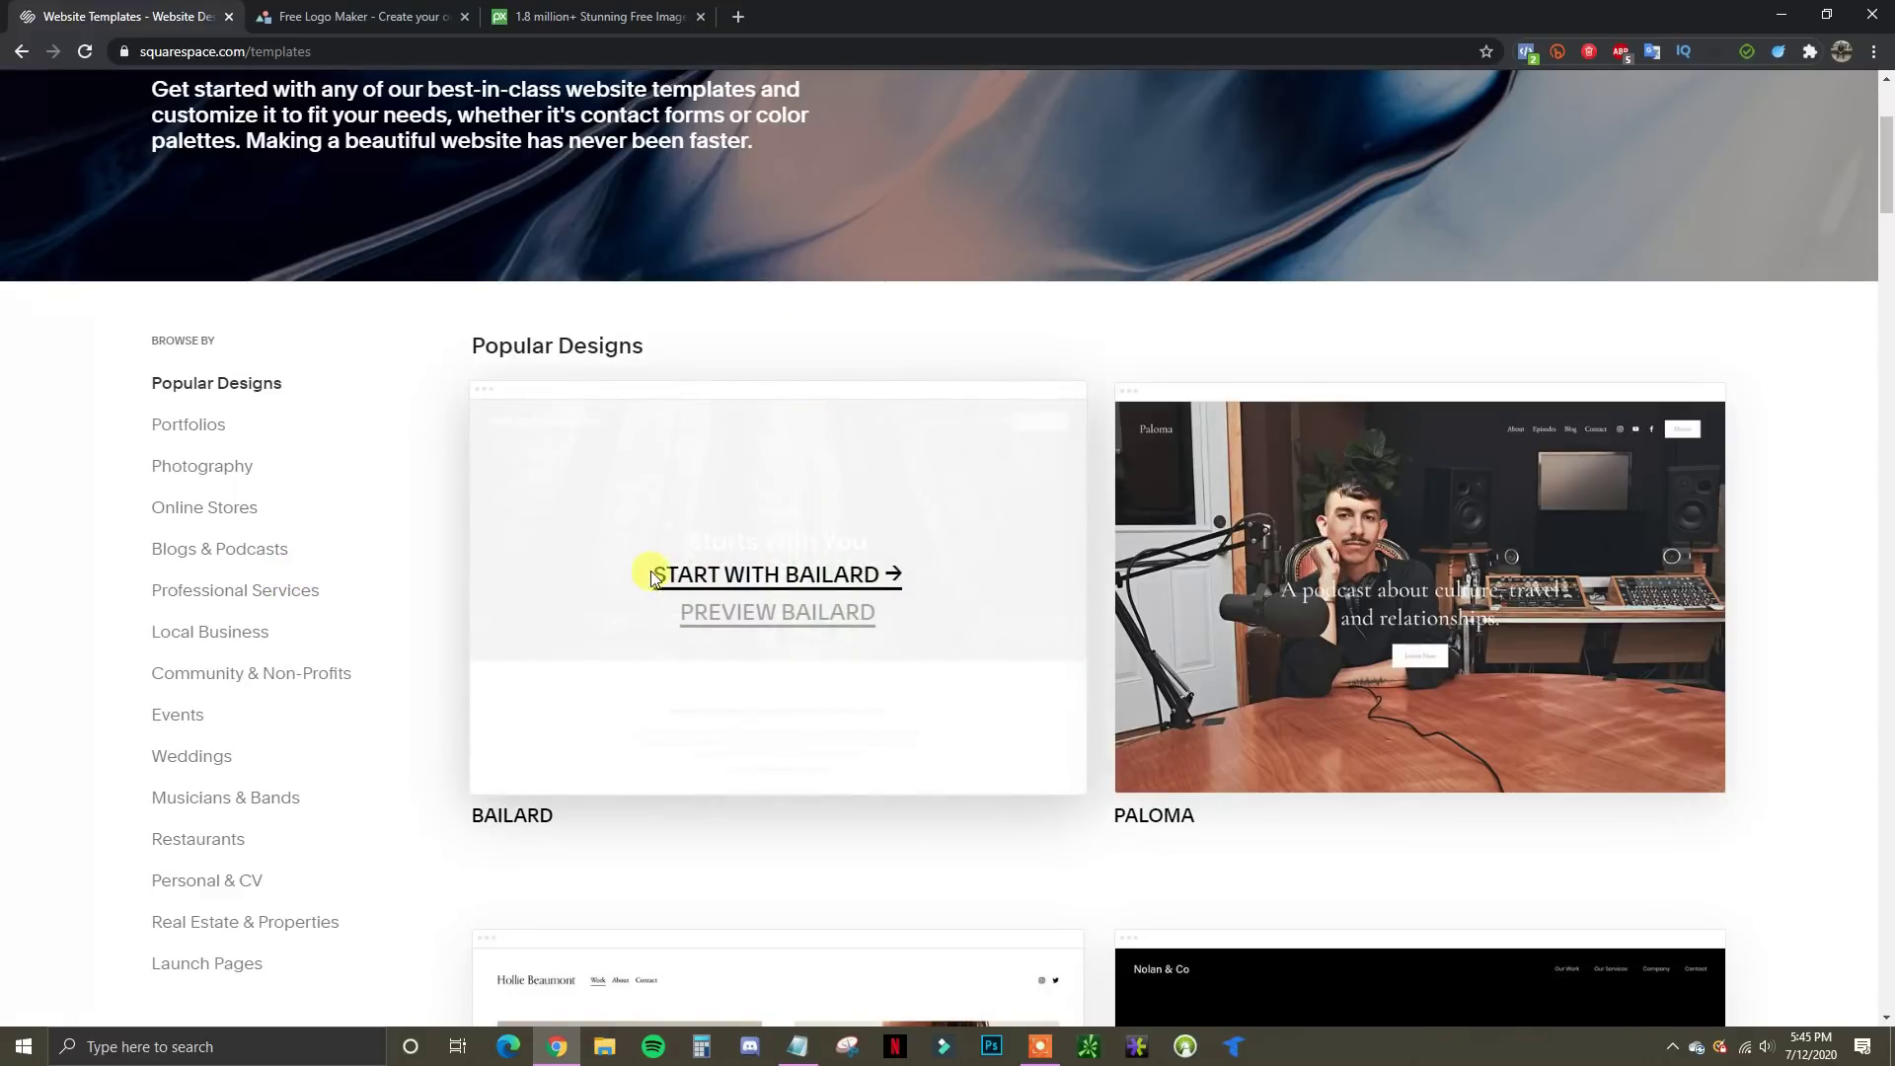
pyautogui.click(762, 584)
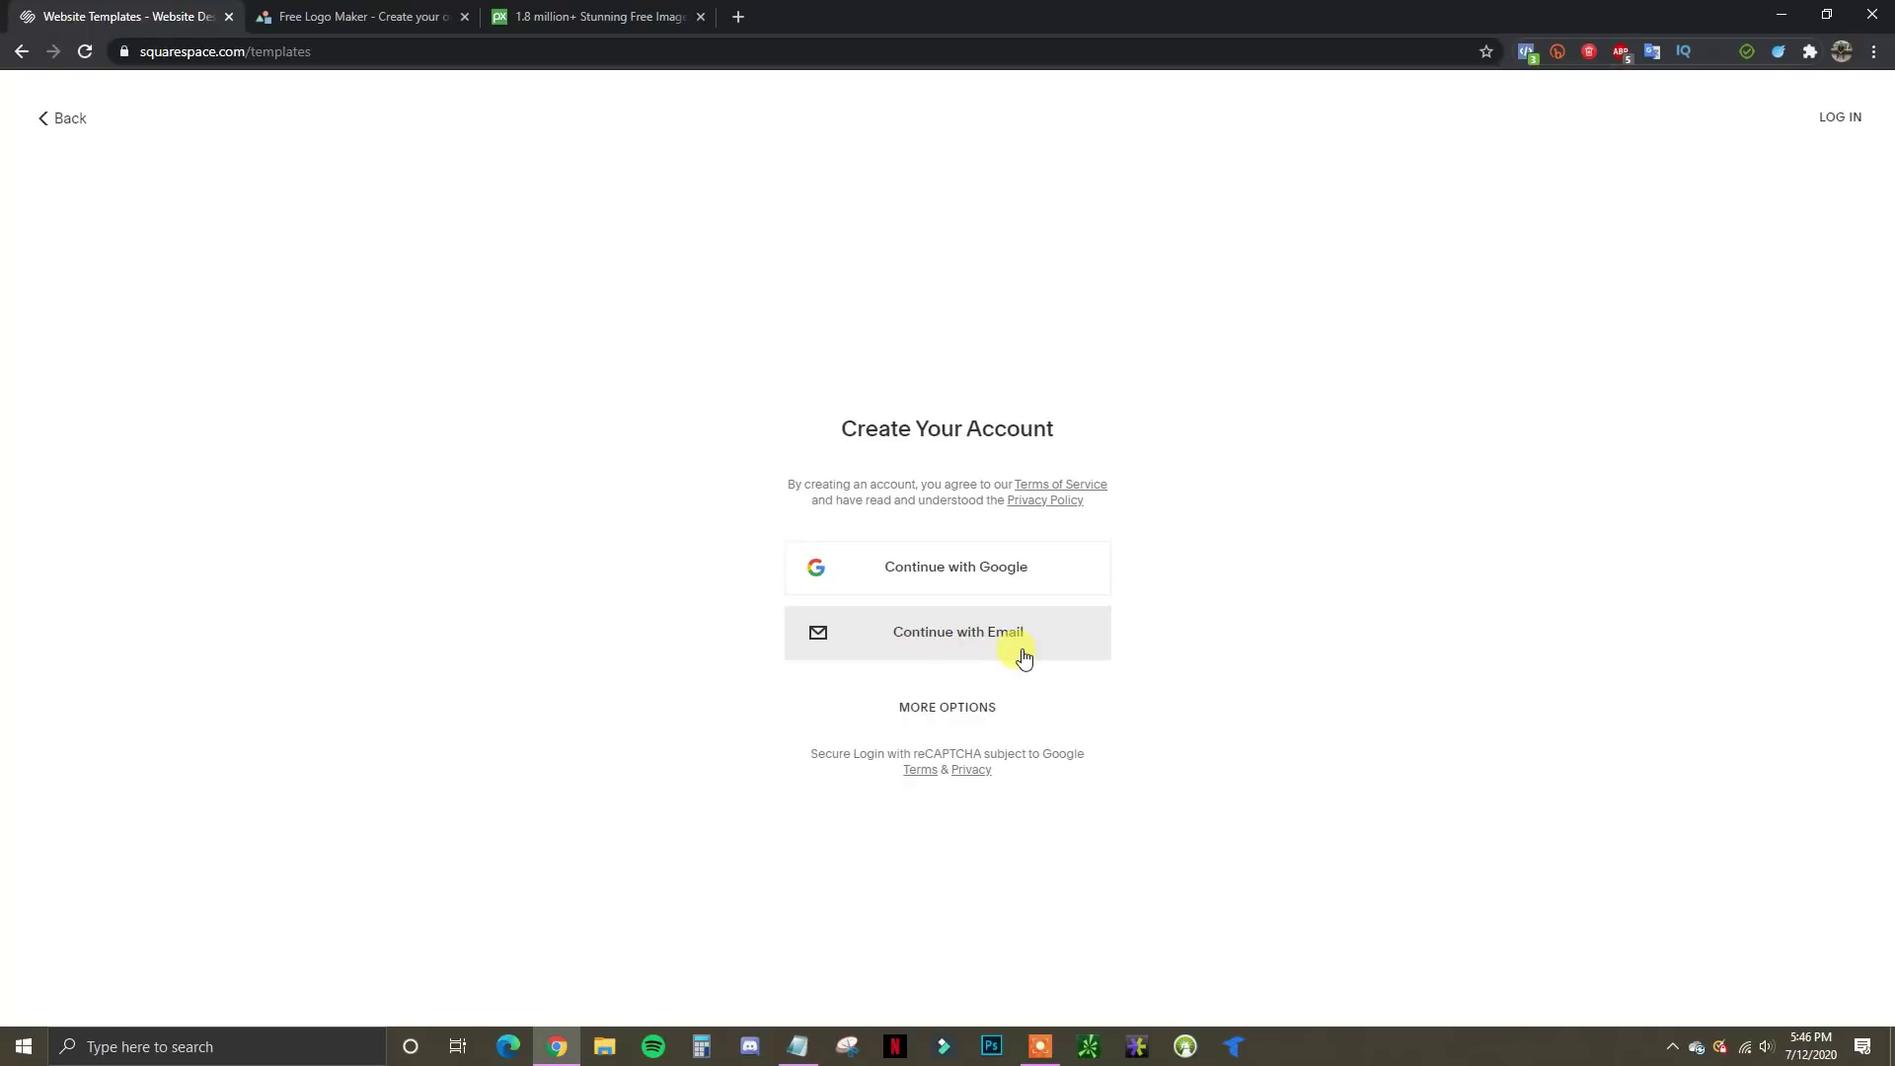
# Sign up by email using the browser's saved details and dismiss the save-password prompt
pyautogui.click(935, 655)
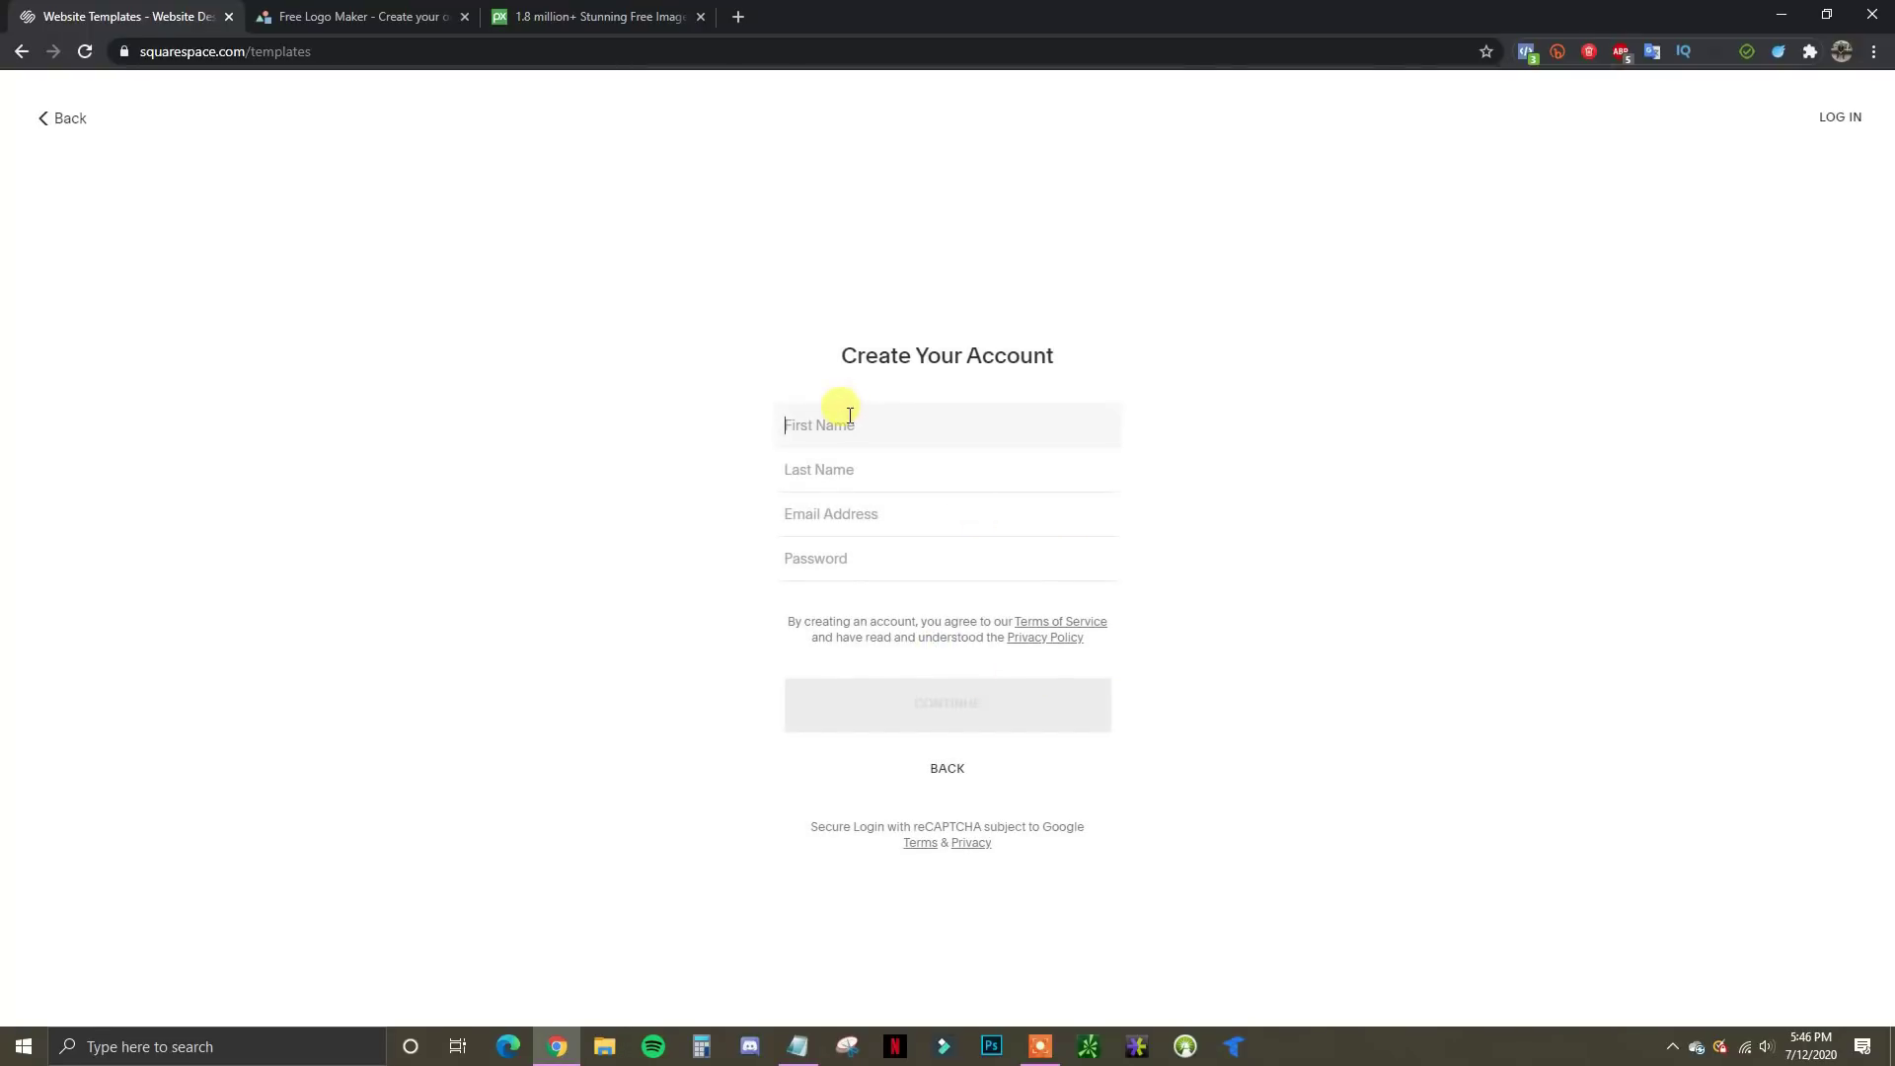
pyautogui.write('Jaco')
pyautogui.click(839, 473)
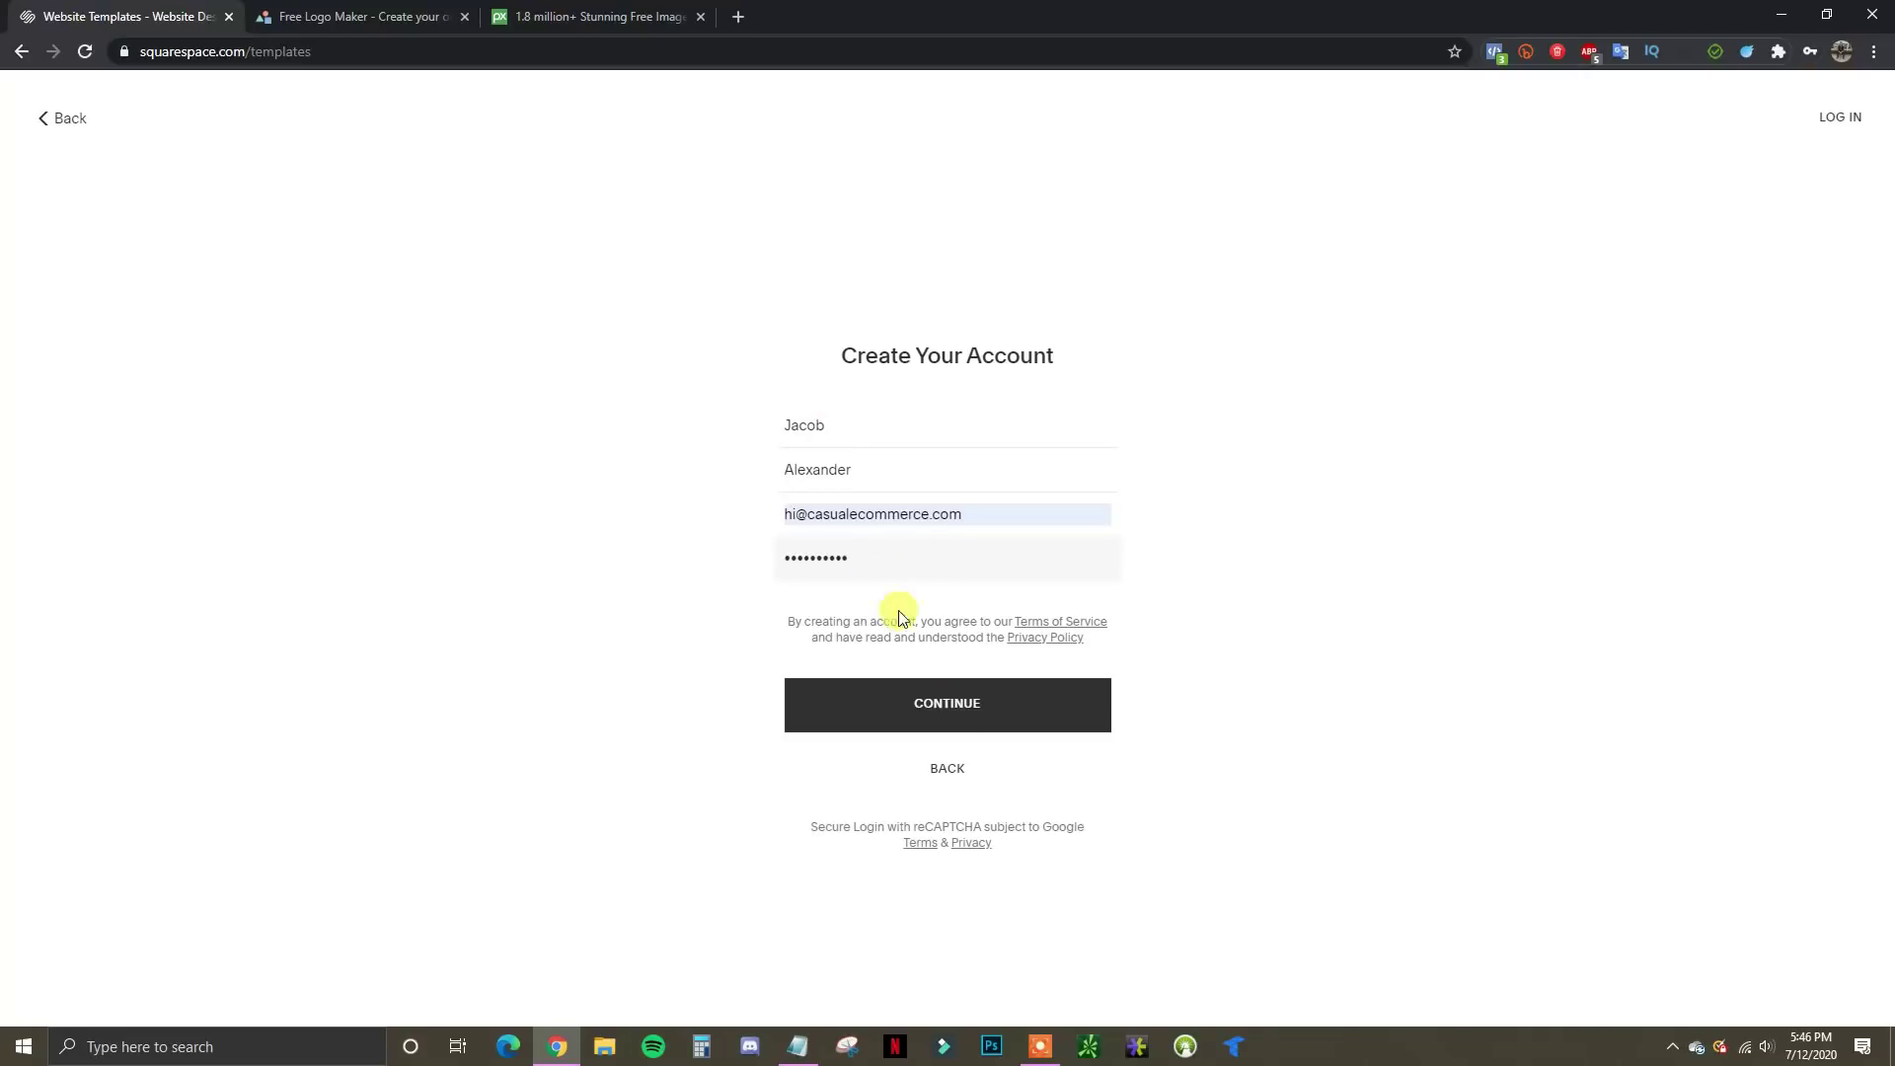
pyautogui.click(973, 707)
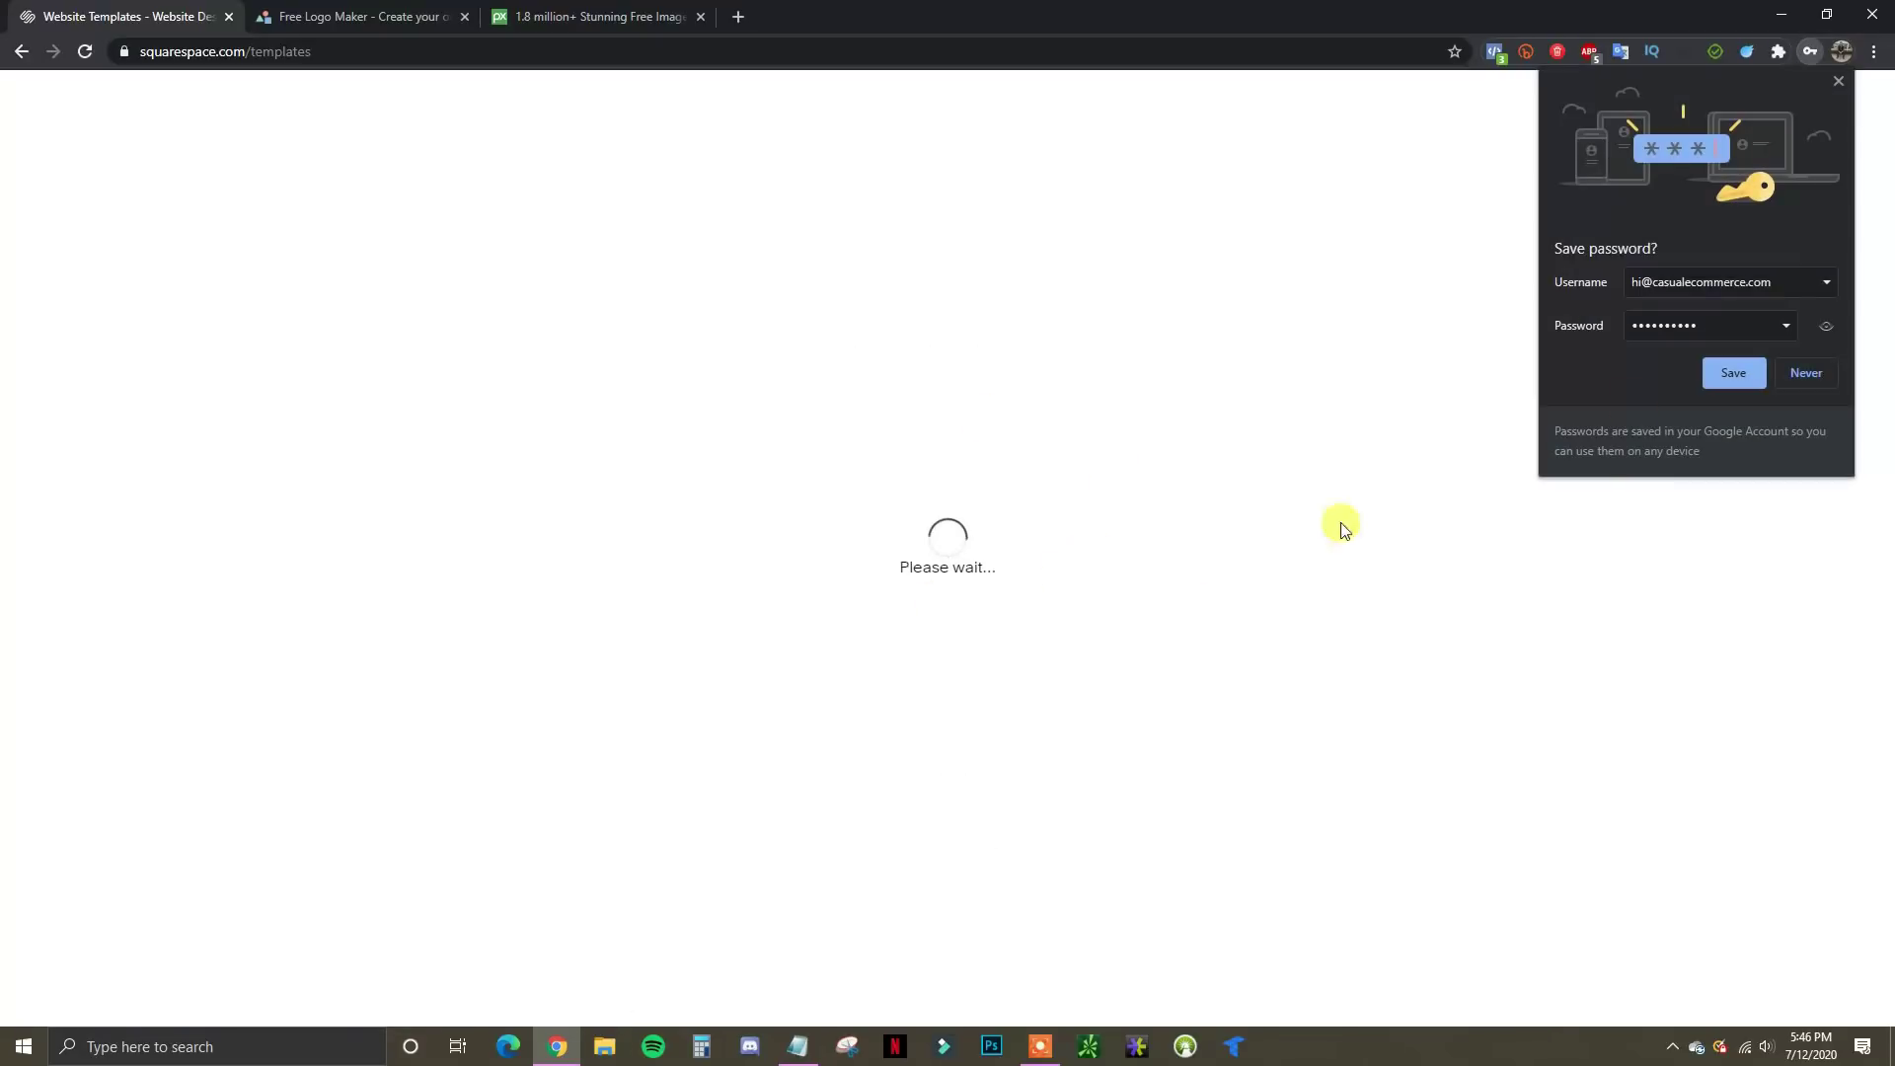
pyautogui.click(1837, 81)
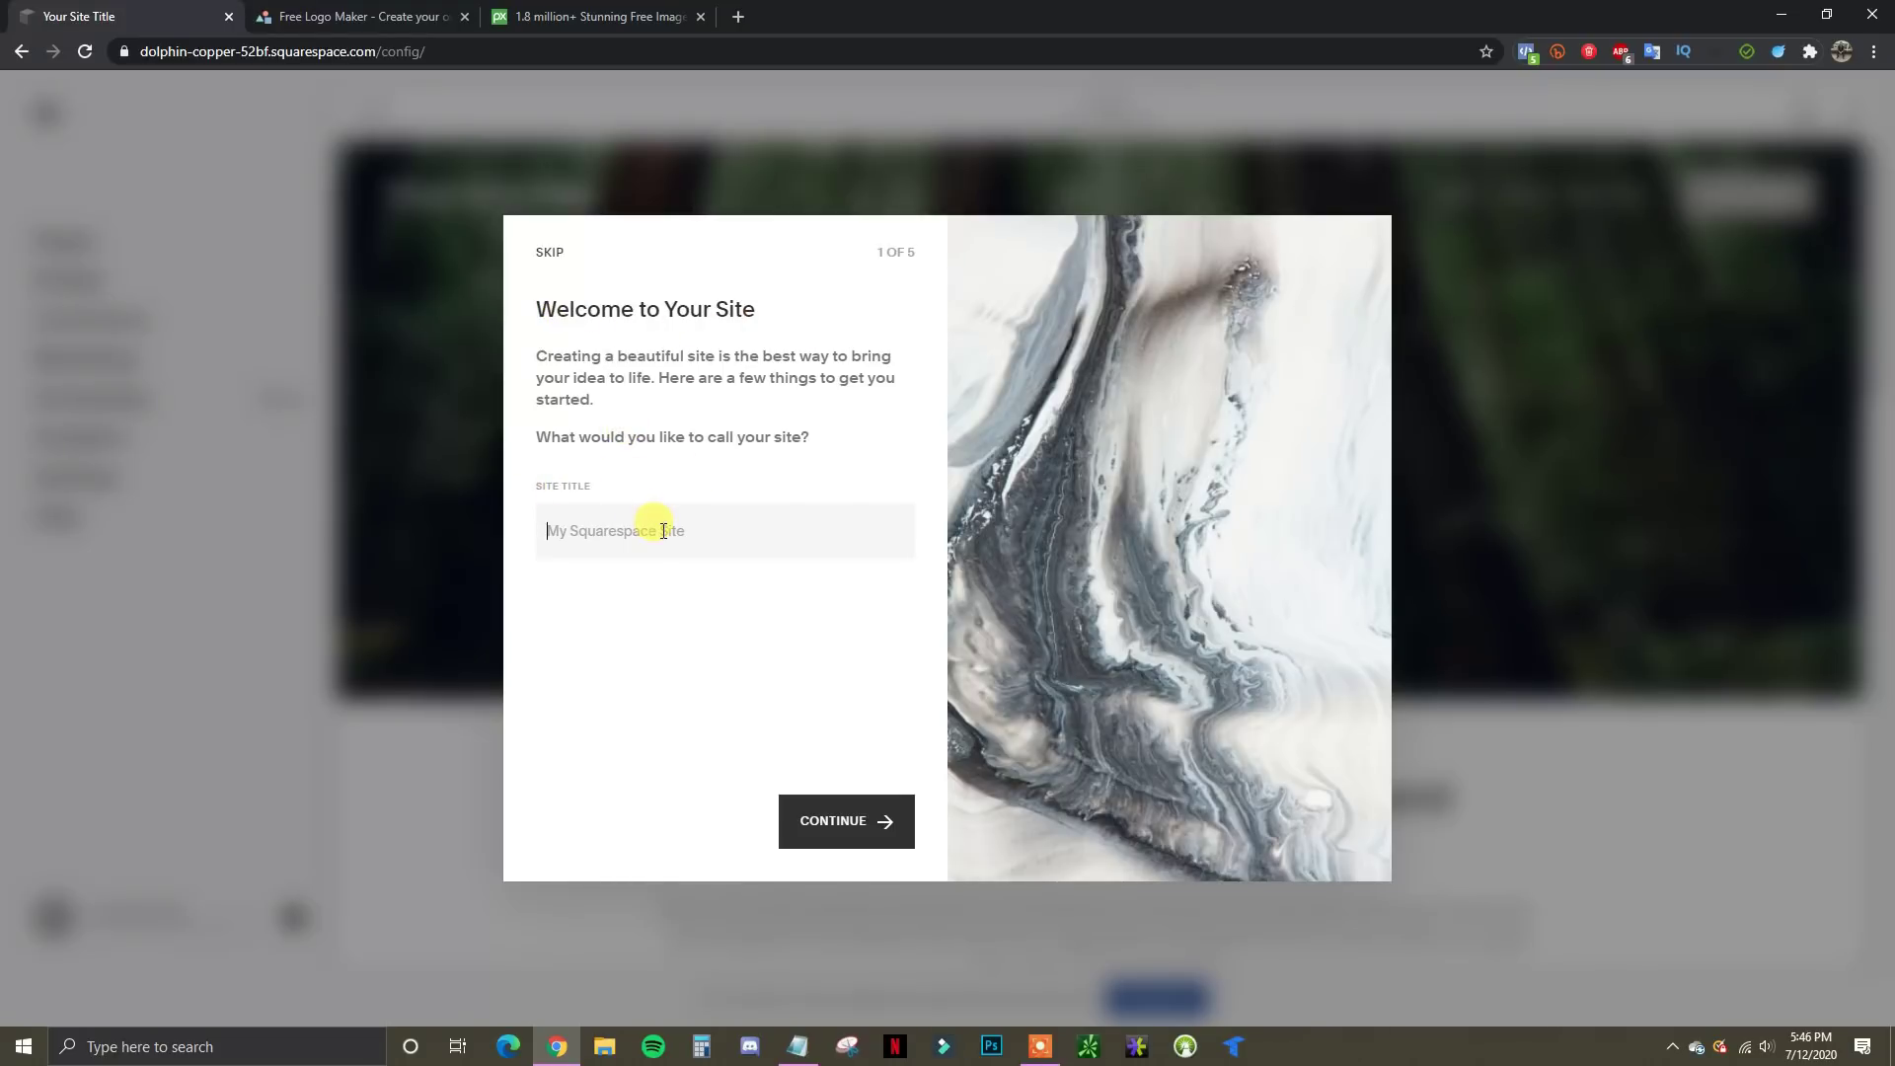
# Title the site 'Luna Digital' and advance the tour through Create Pages and Style Pages
pyautogui.write('Luna Digital')
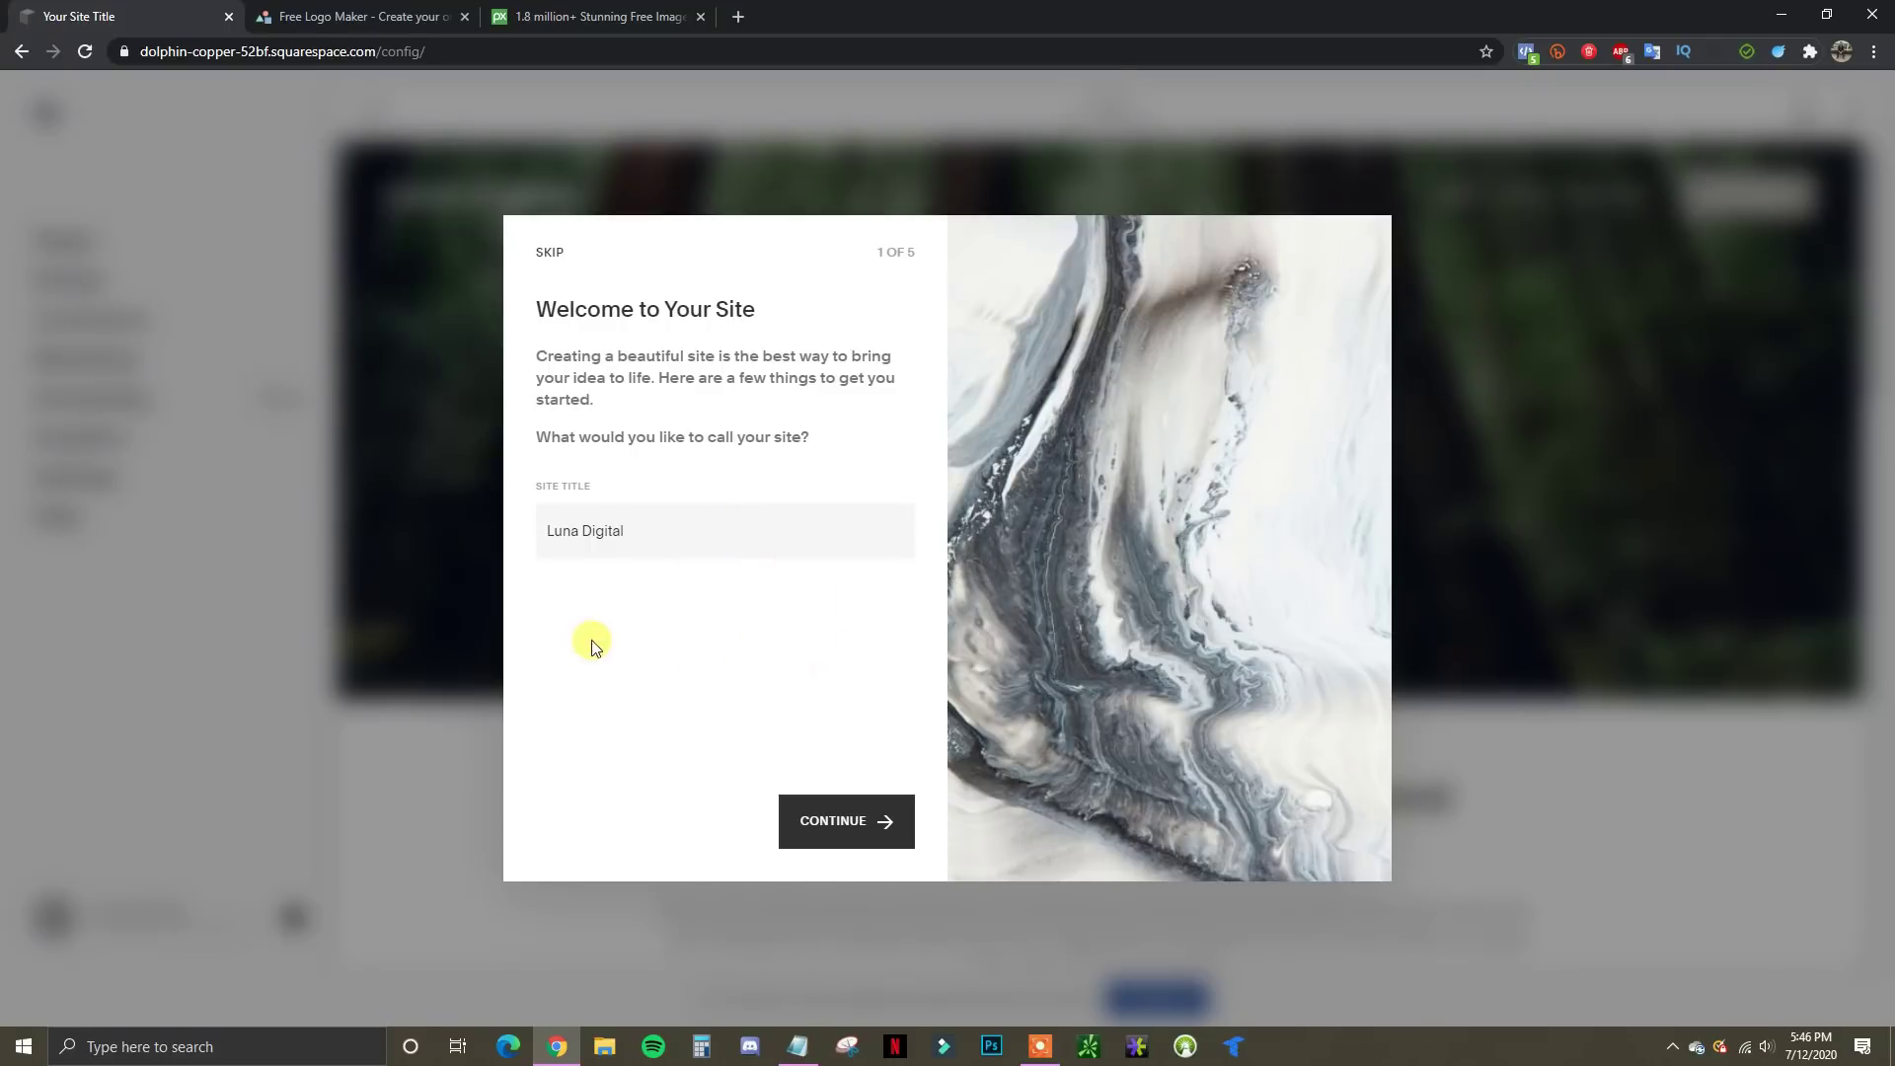
pyautogui.click(858, 820)
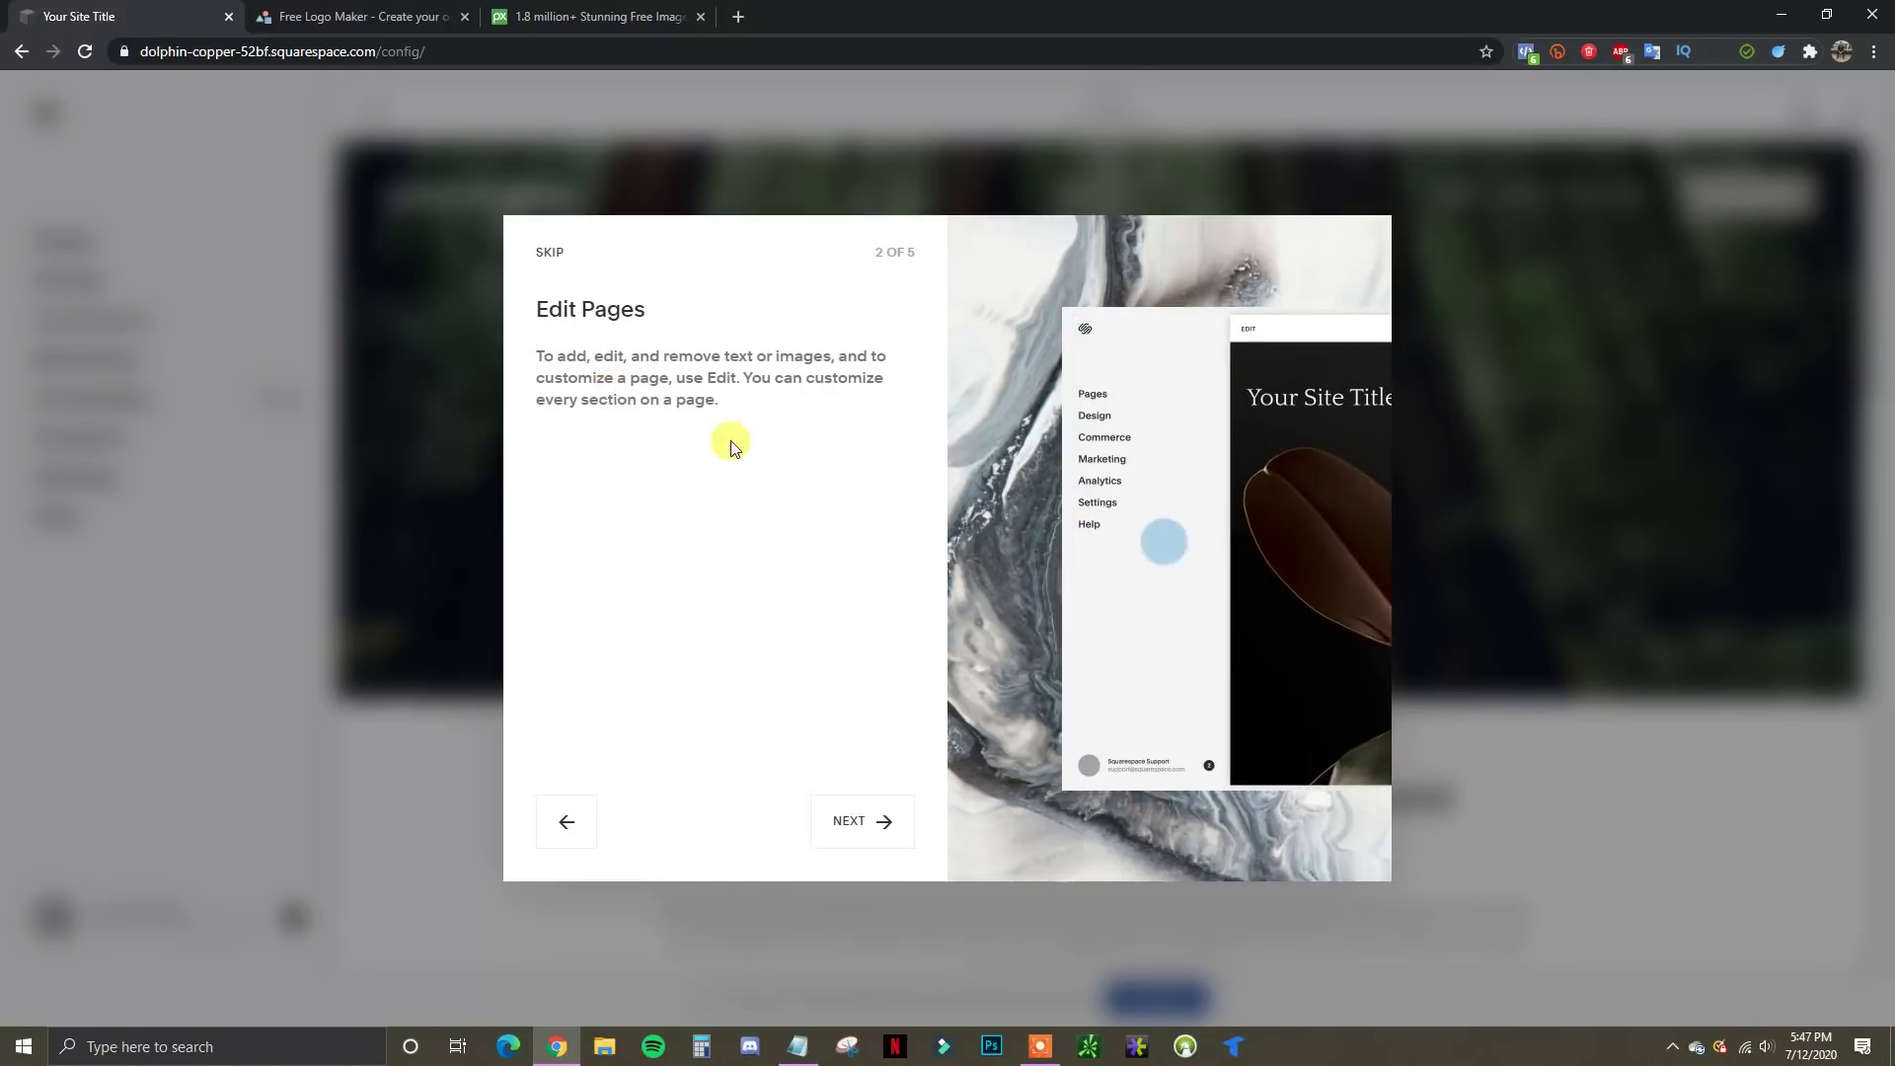
pyautogui.click(881, 827)
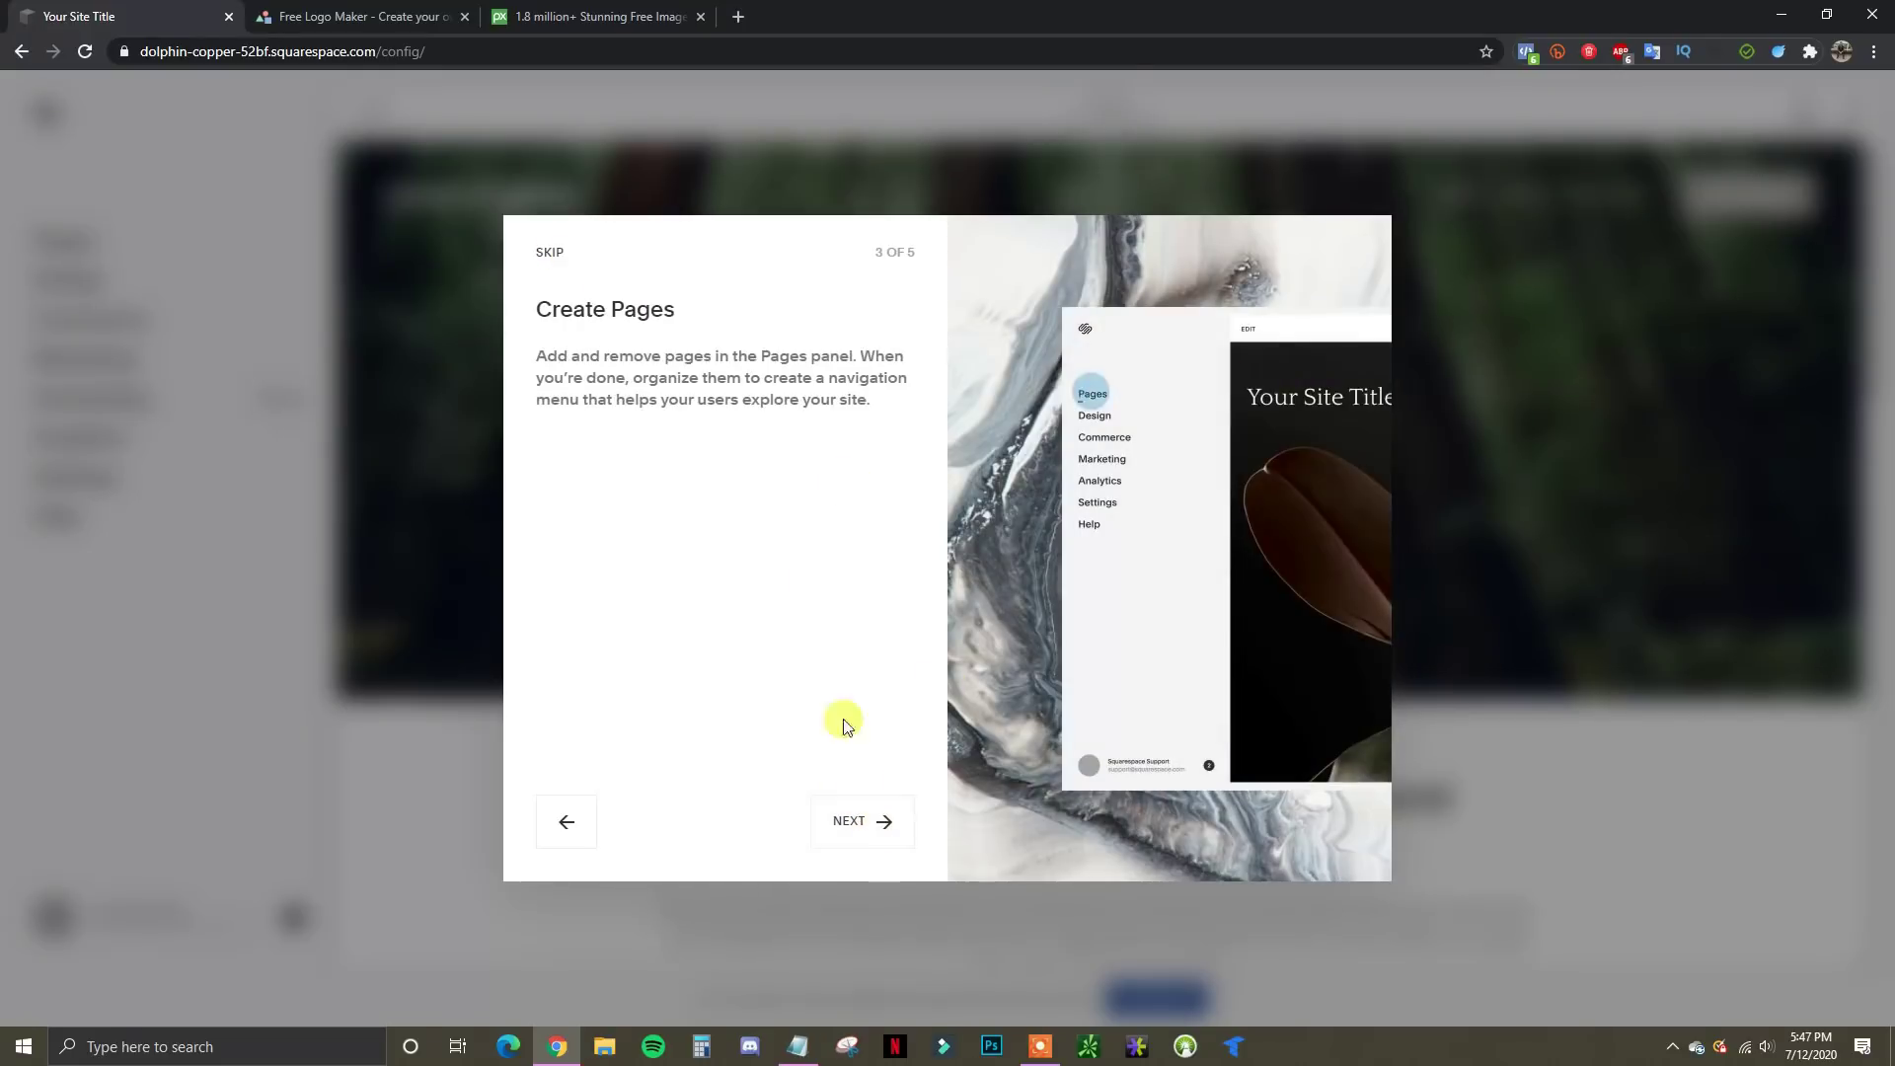
pyautogui.click(858, 821)
pyautogui.click(884, 828)
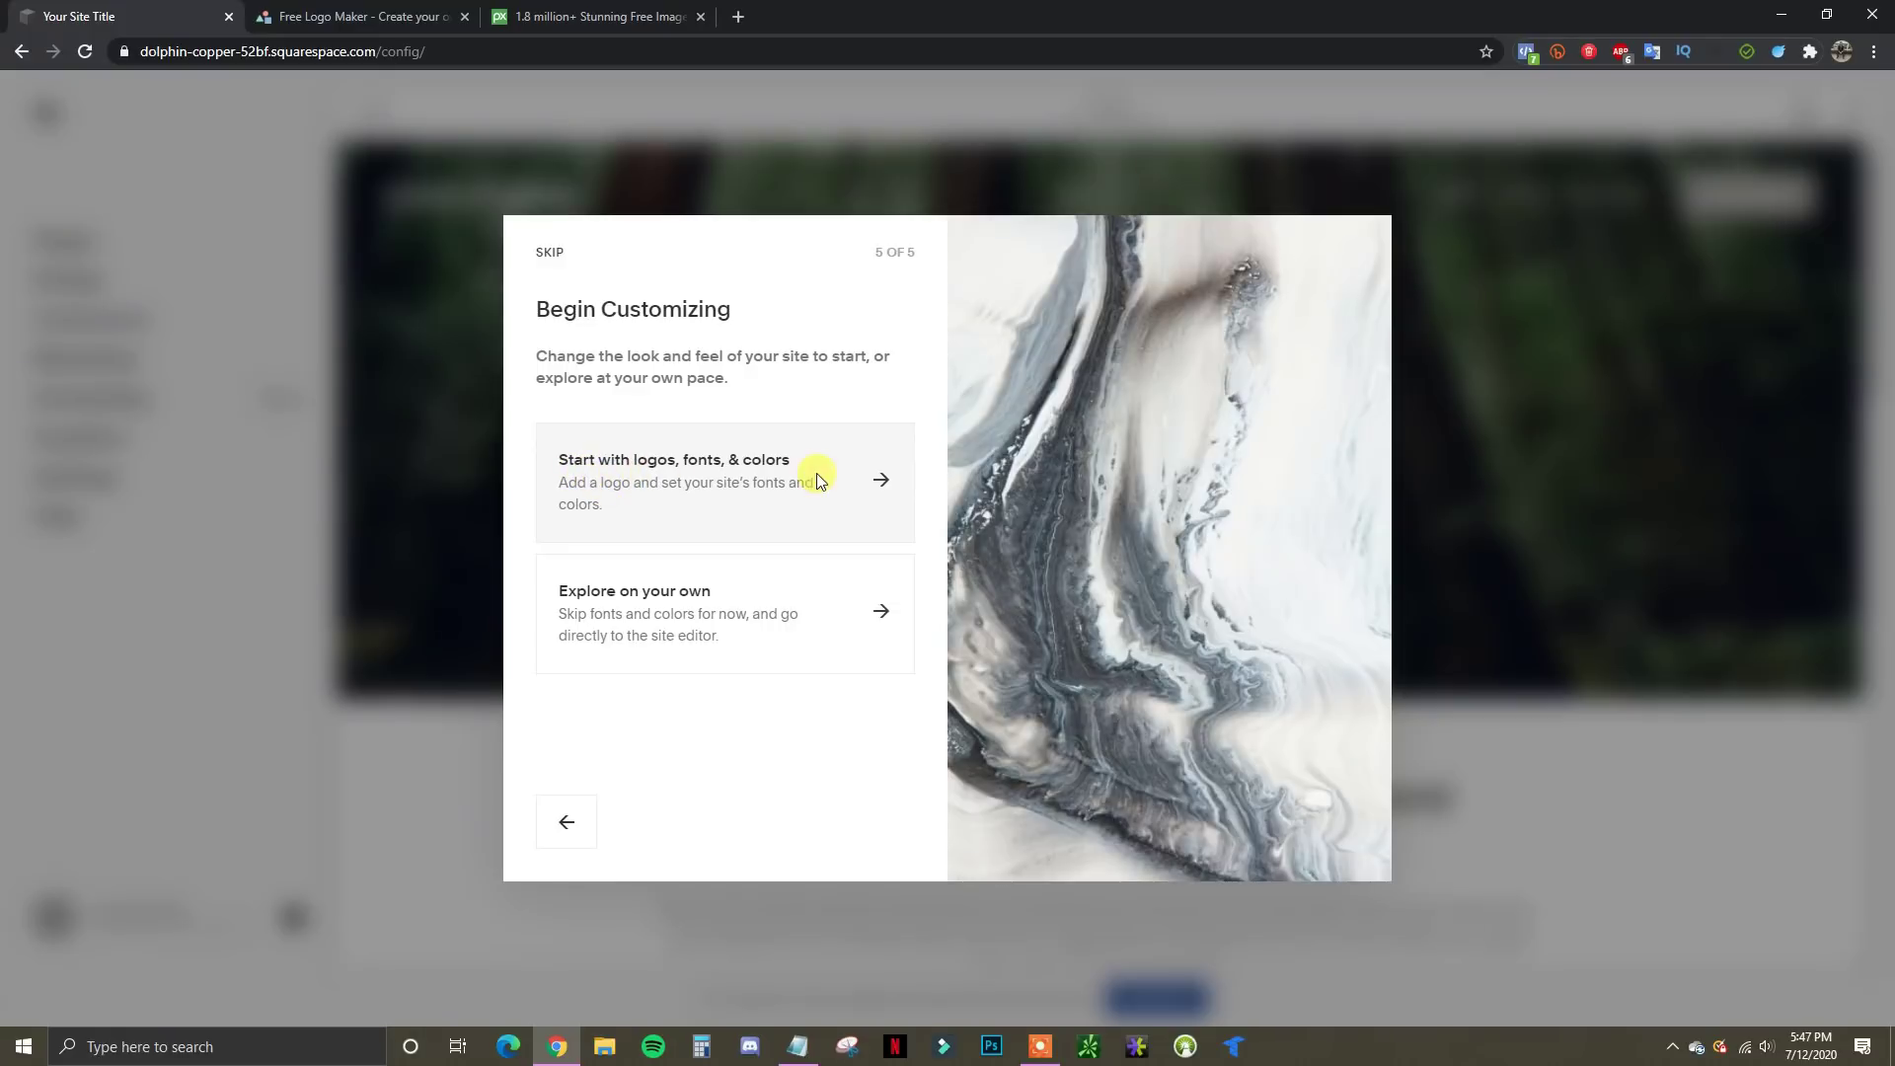
# Choose to start with logos, fonts and colors, then switch to the LogoMakr tab
pyautogui.click(879, 483)
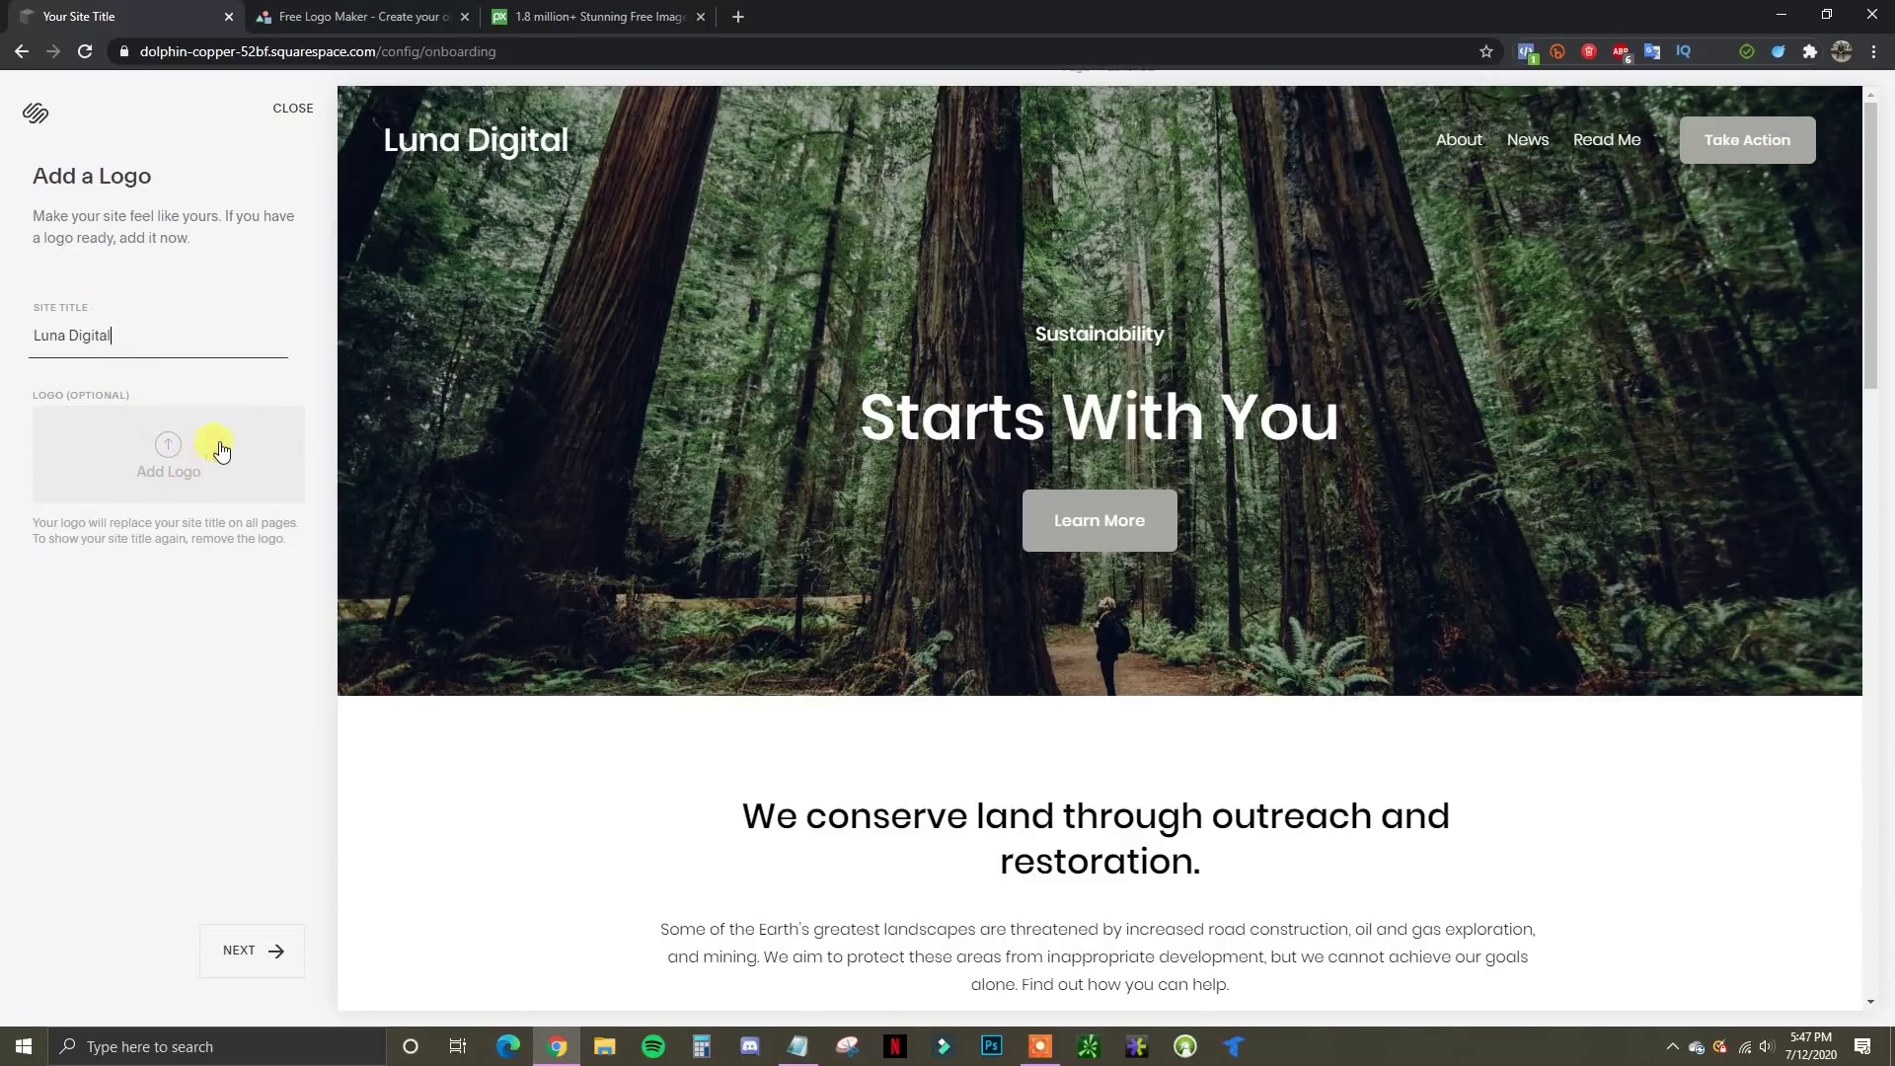
pyautogui.click(321, 17)
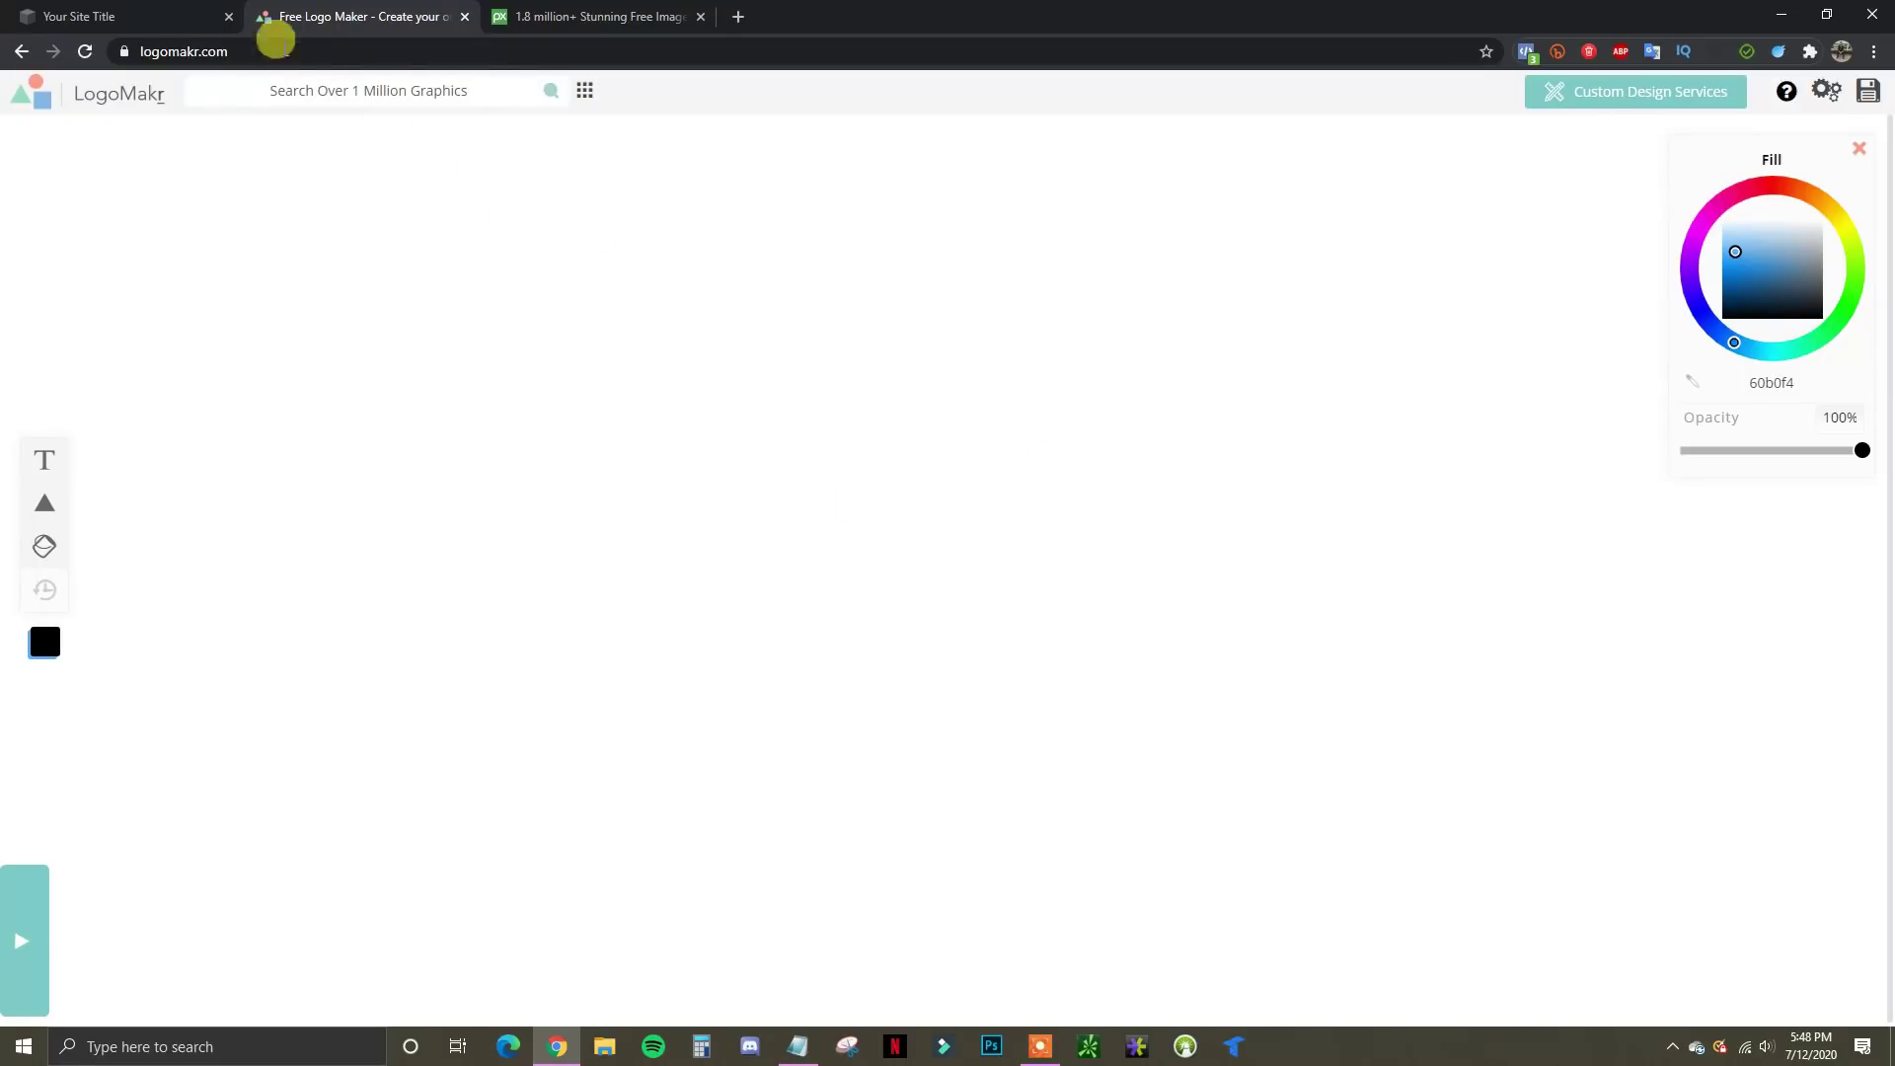
# Search LogoMakr graphics for 'moon' and add the black crescent moon to the canvas
pyautogui.click(170, 12)
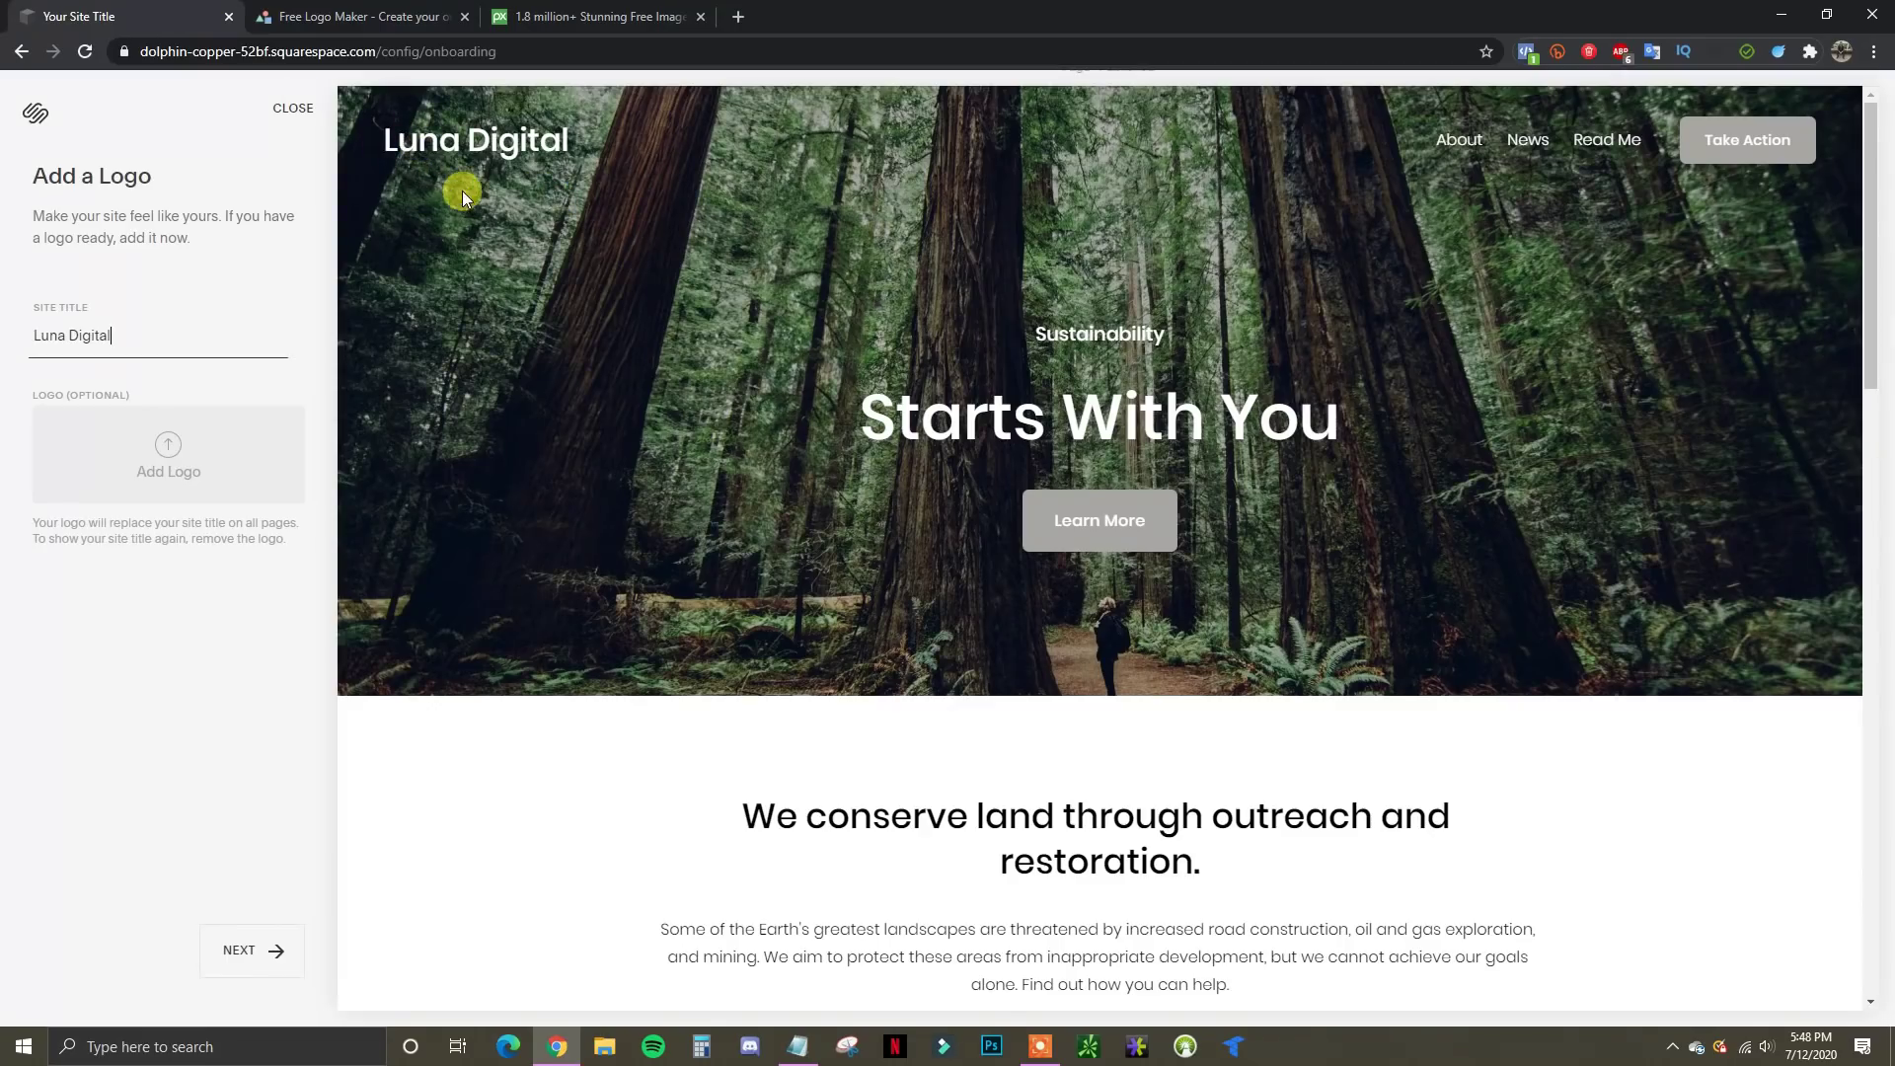
pyautogui.click(355, 17)
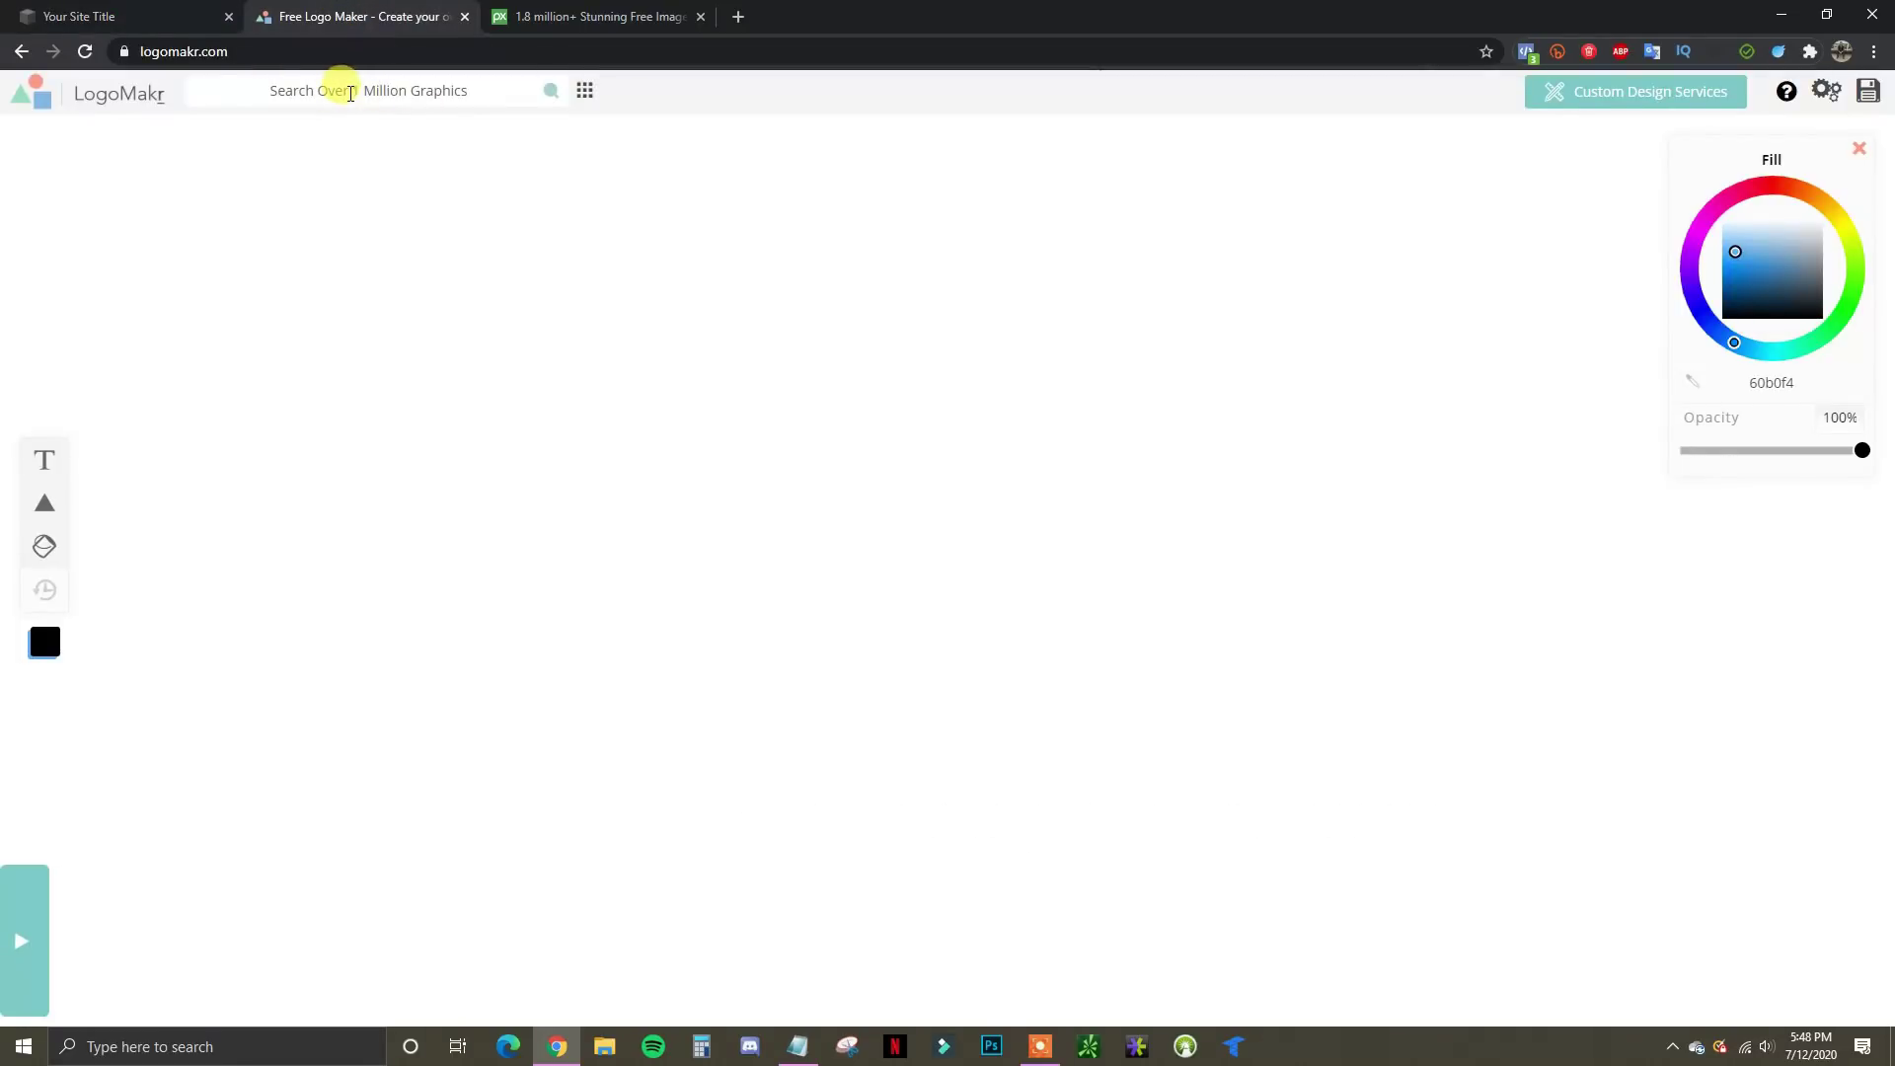
pyautogui.click(351, 94)
pyautogui.write('moon')
pyautogui.press('Return')
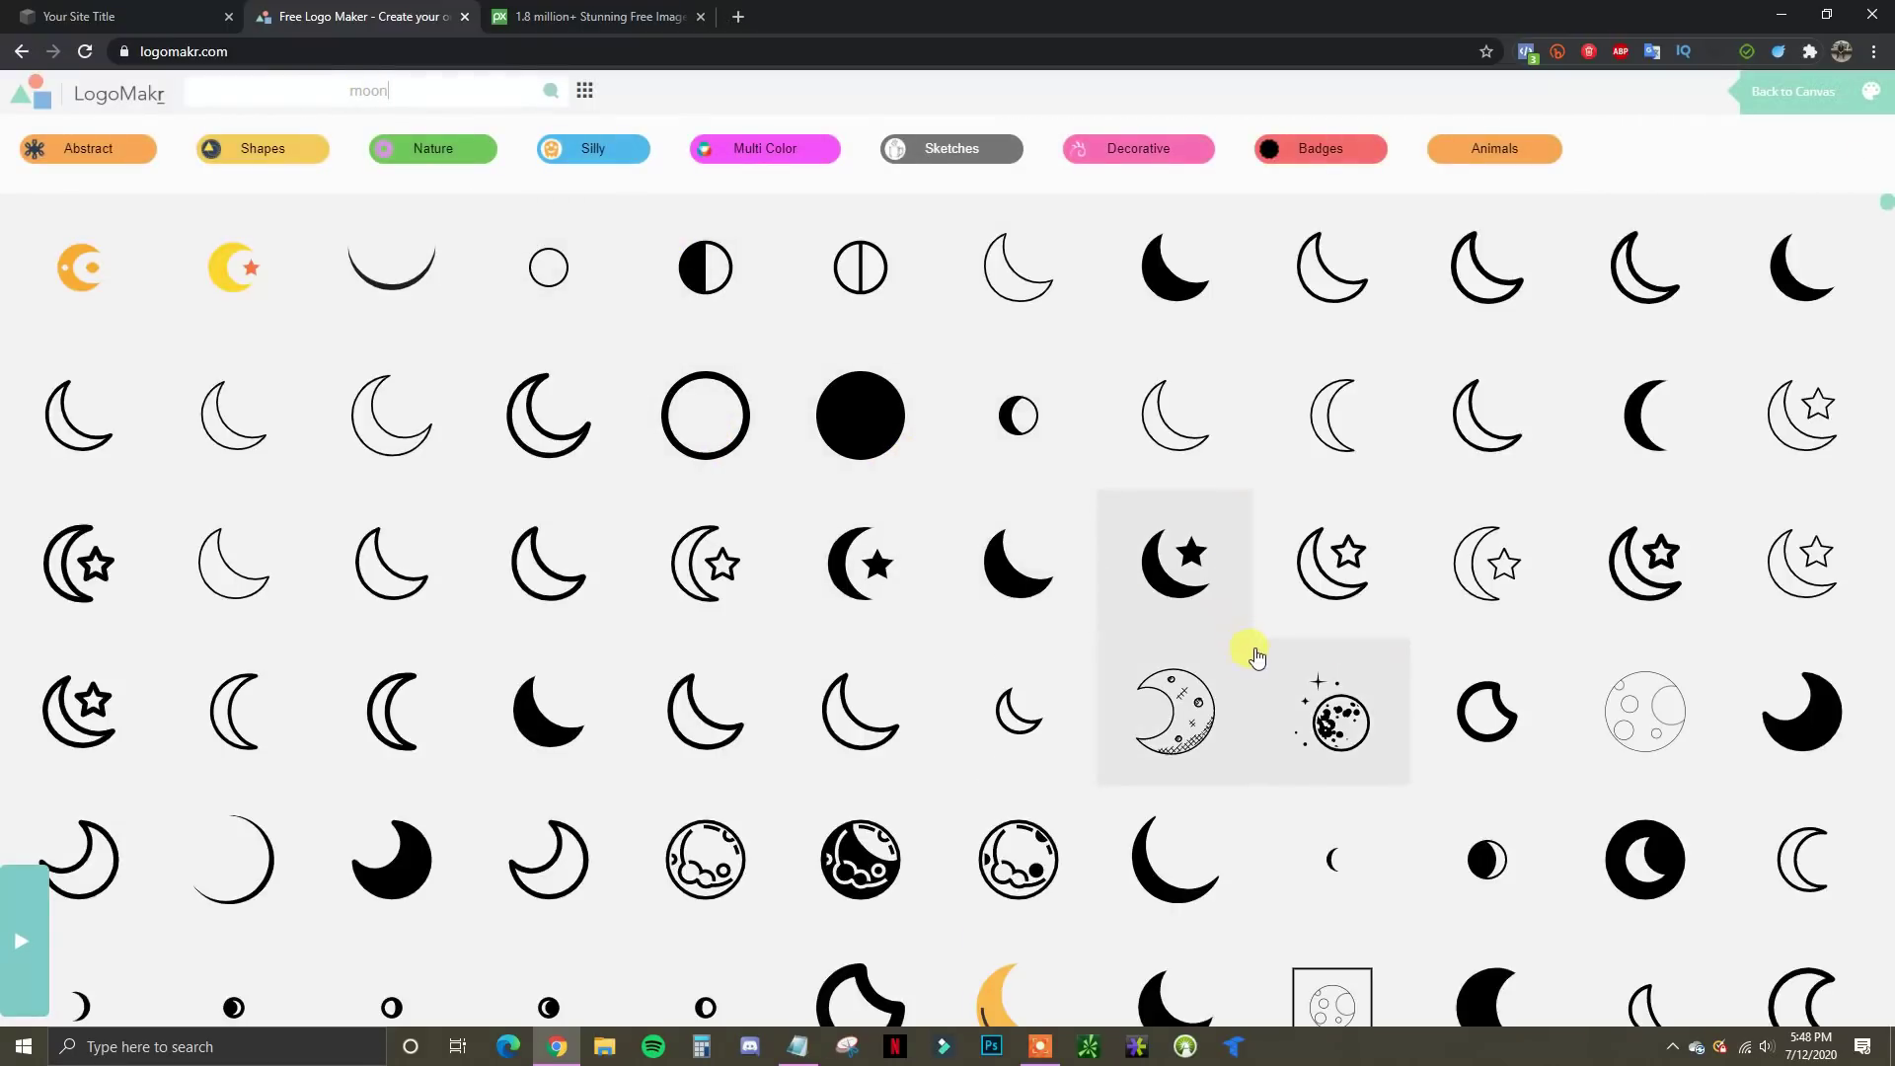
pyautogui.scroll(-15, 1671, 626)
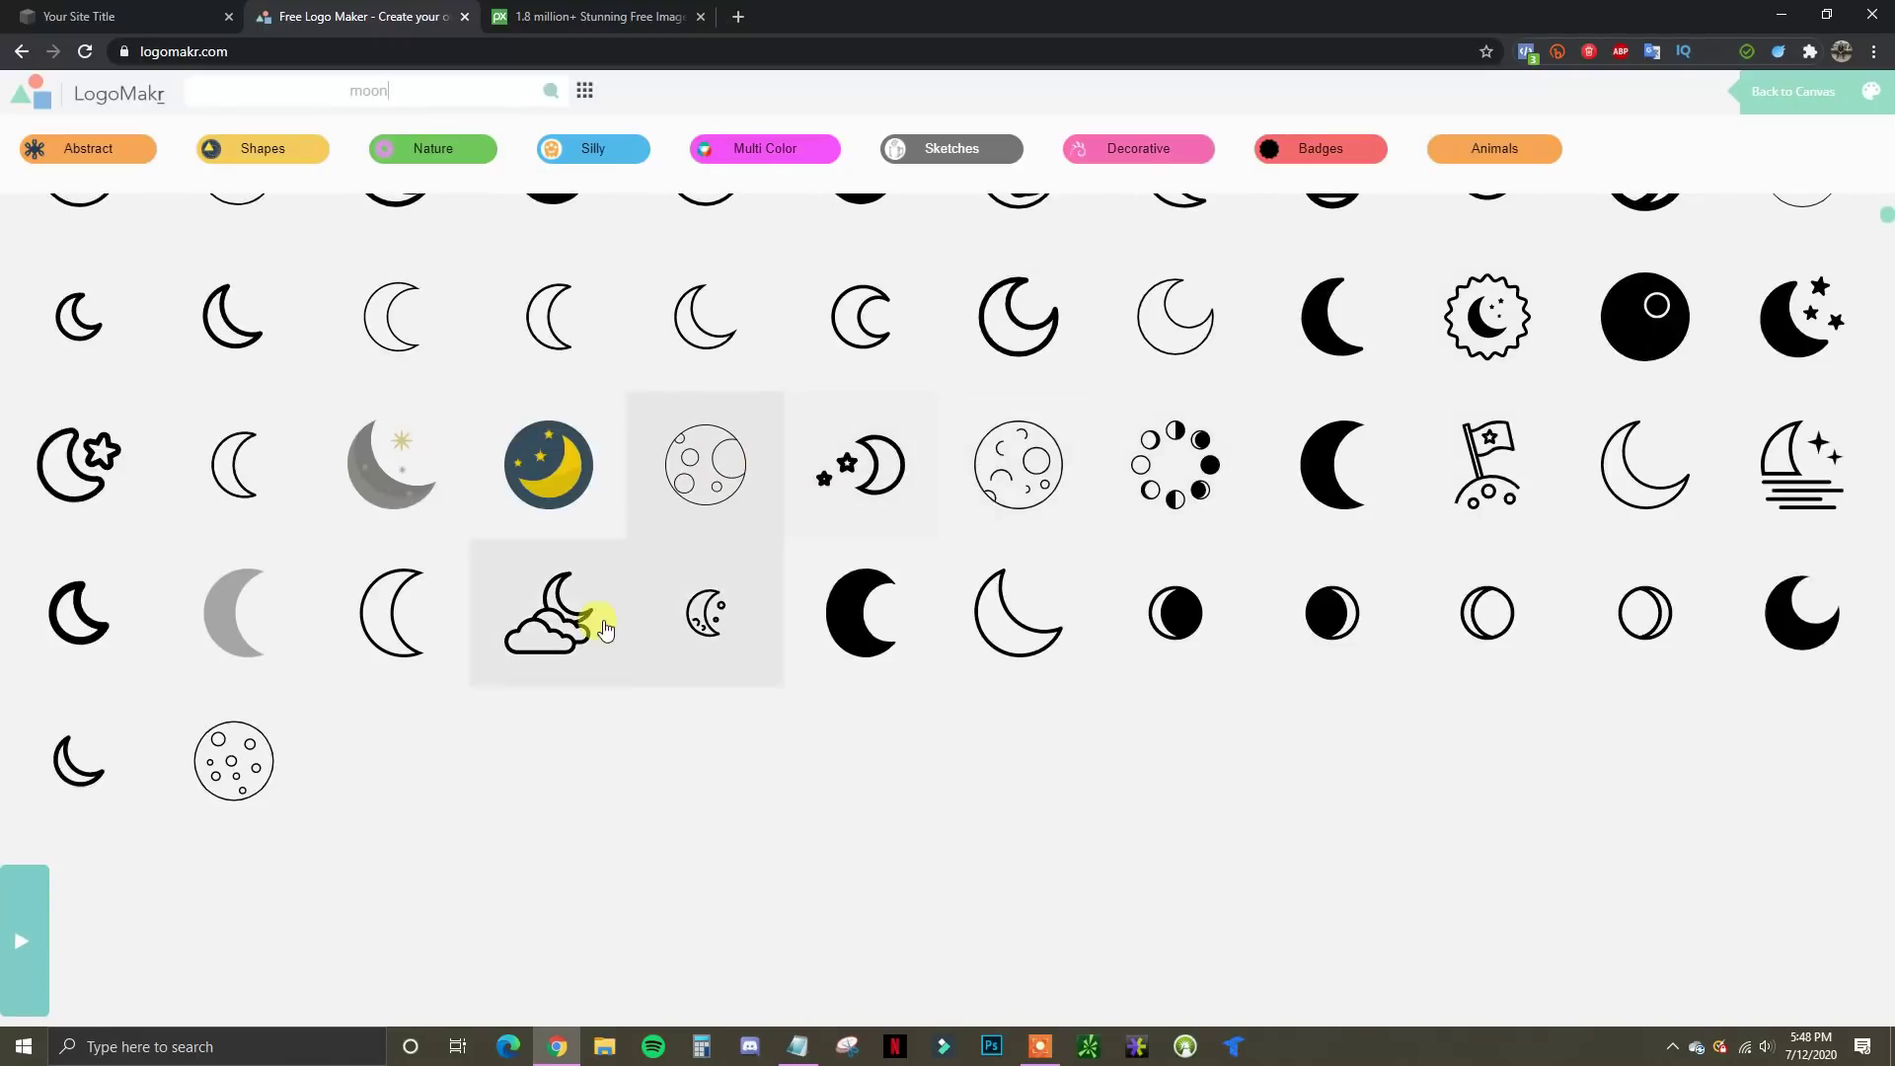
pyautogui.scroll(-7, 1312, 753)
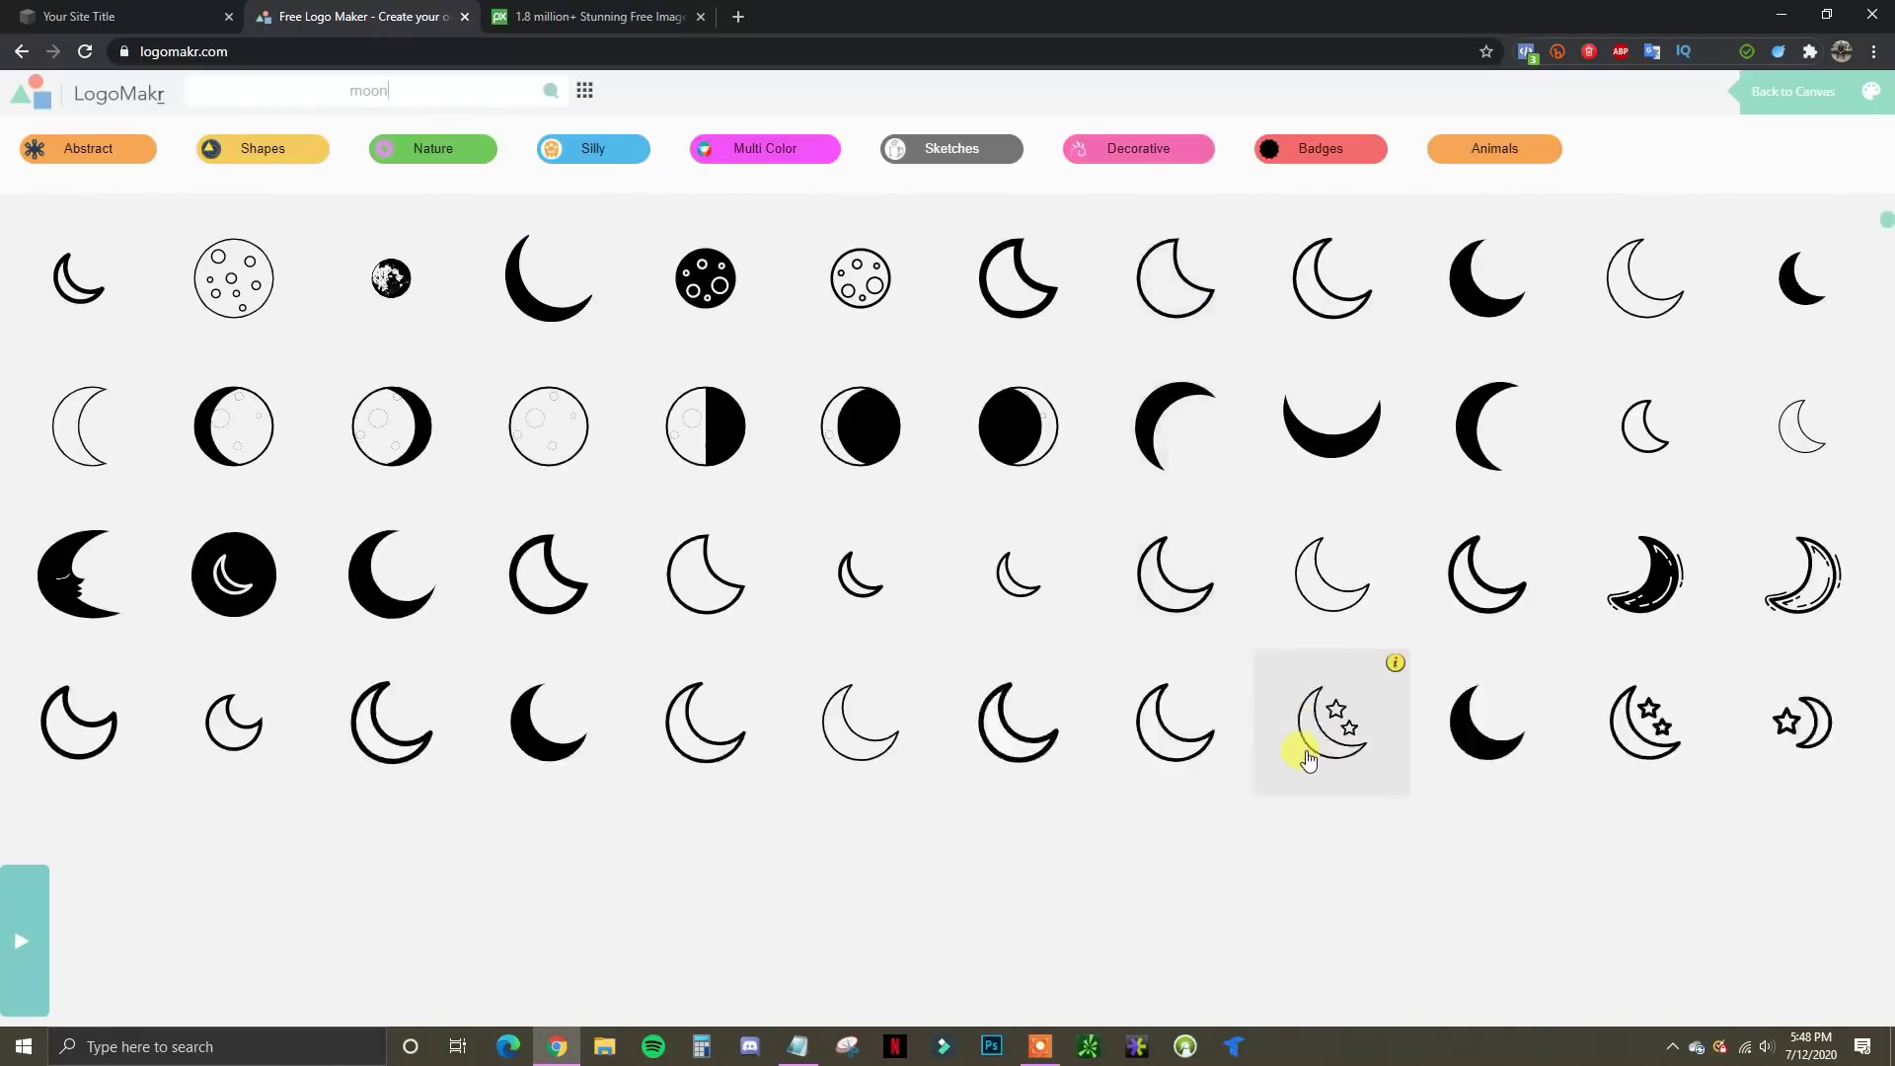
pyautogui.scroll(-10, 1612, 707)
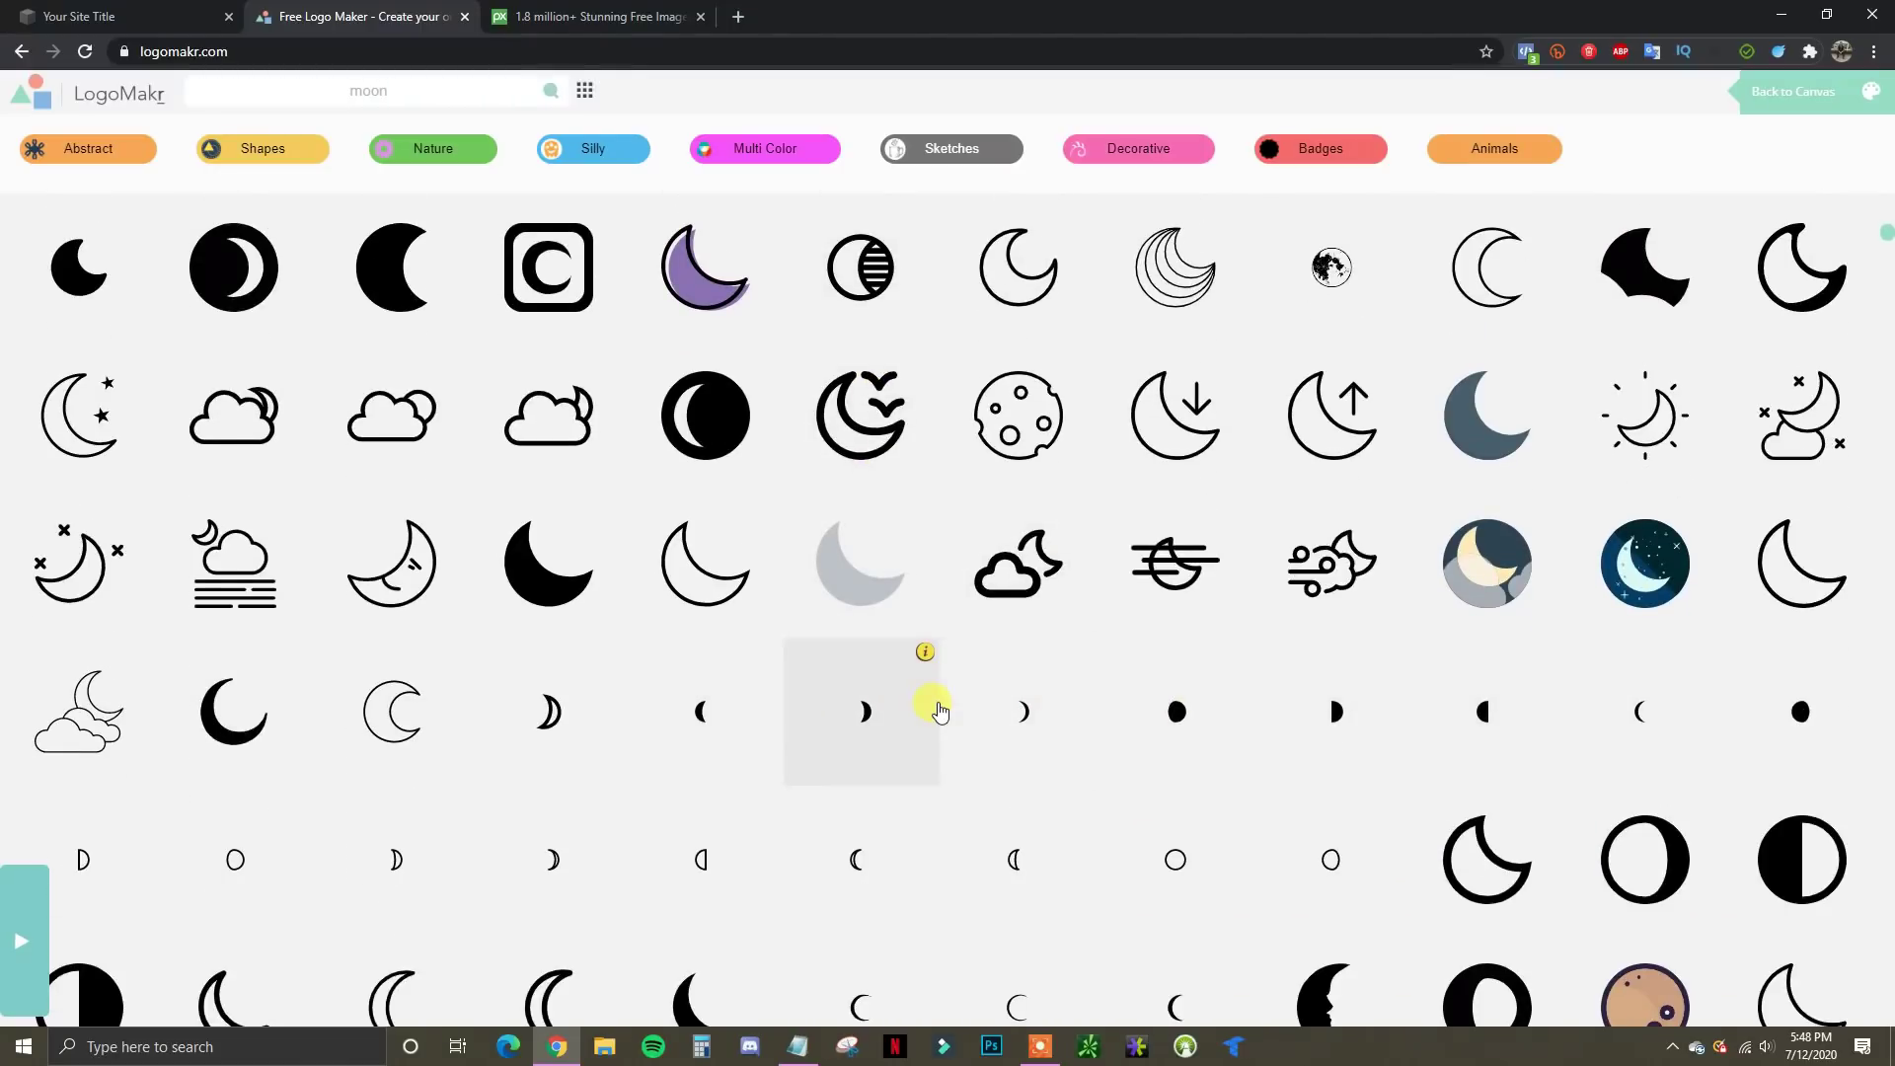
pyautogui.scroll(20, 940, 710)
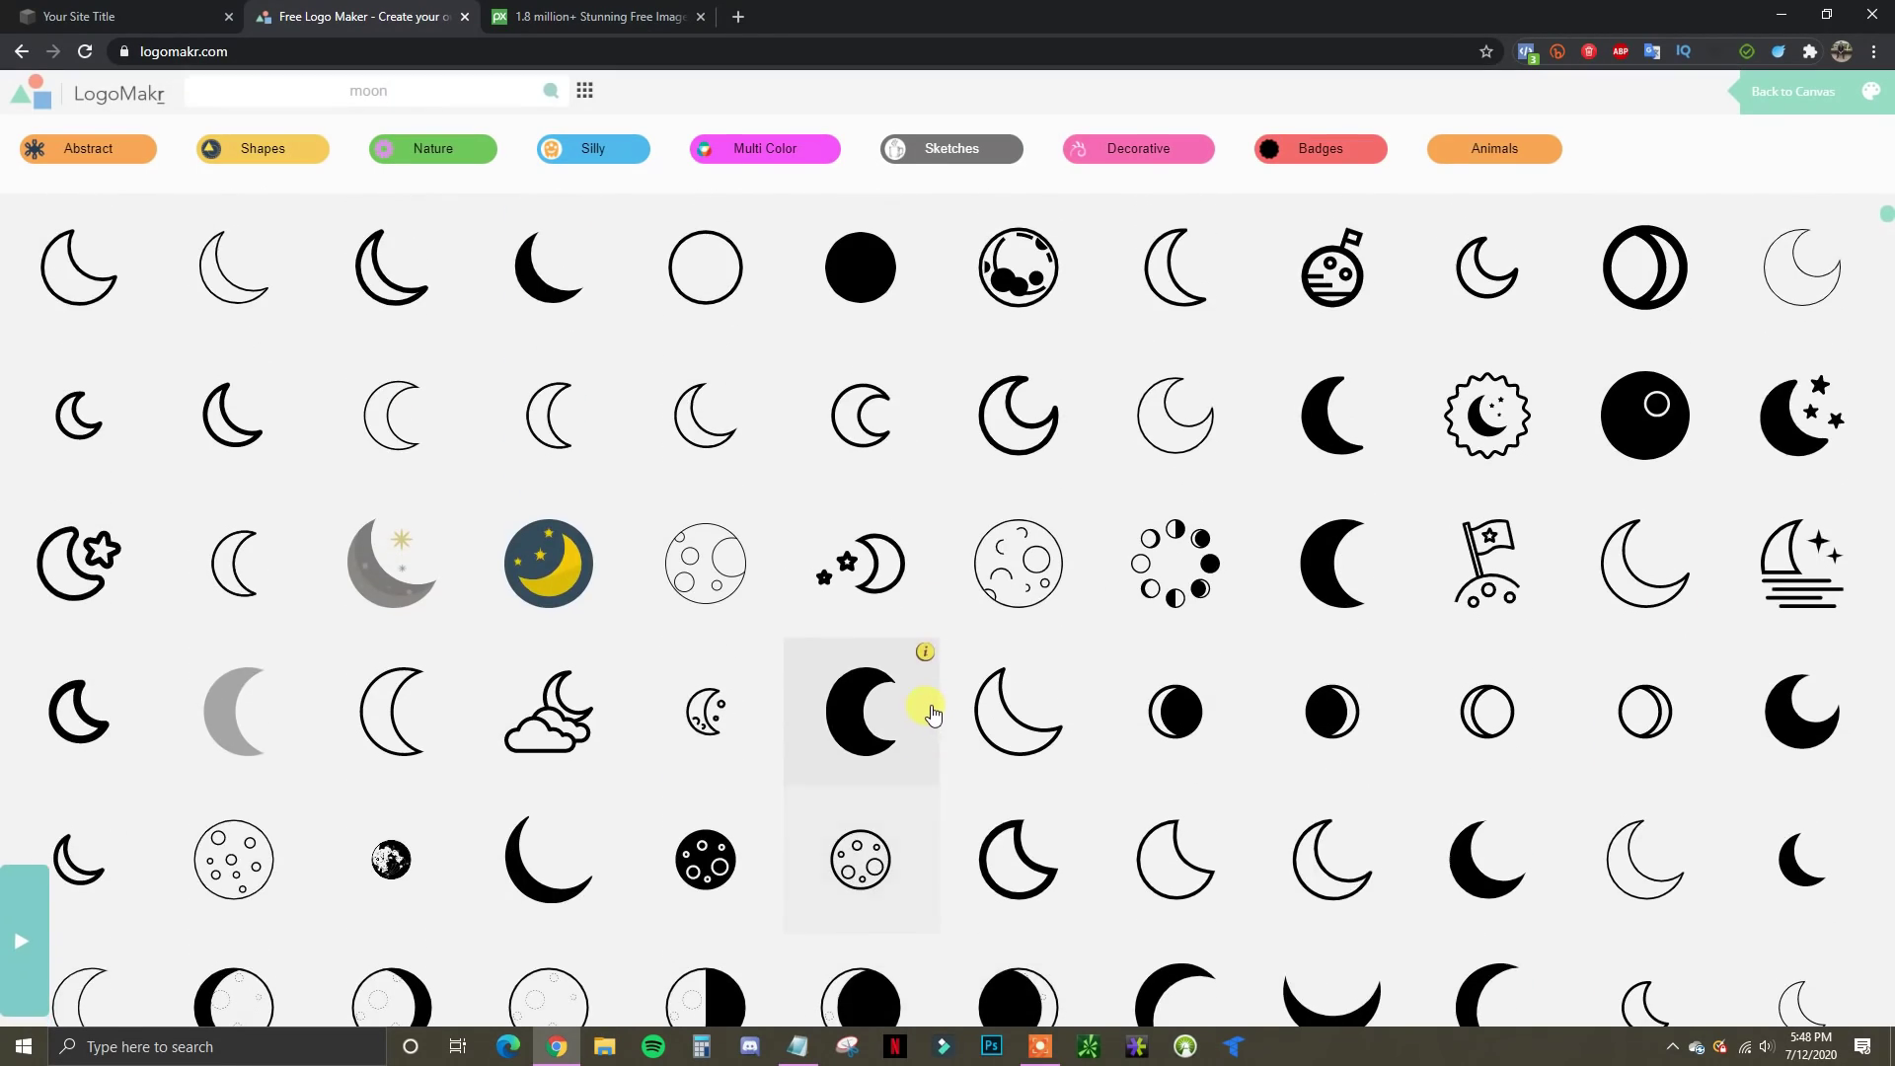
pyautogui.scroll(15, 933, 712)
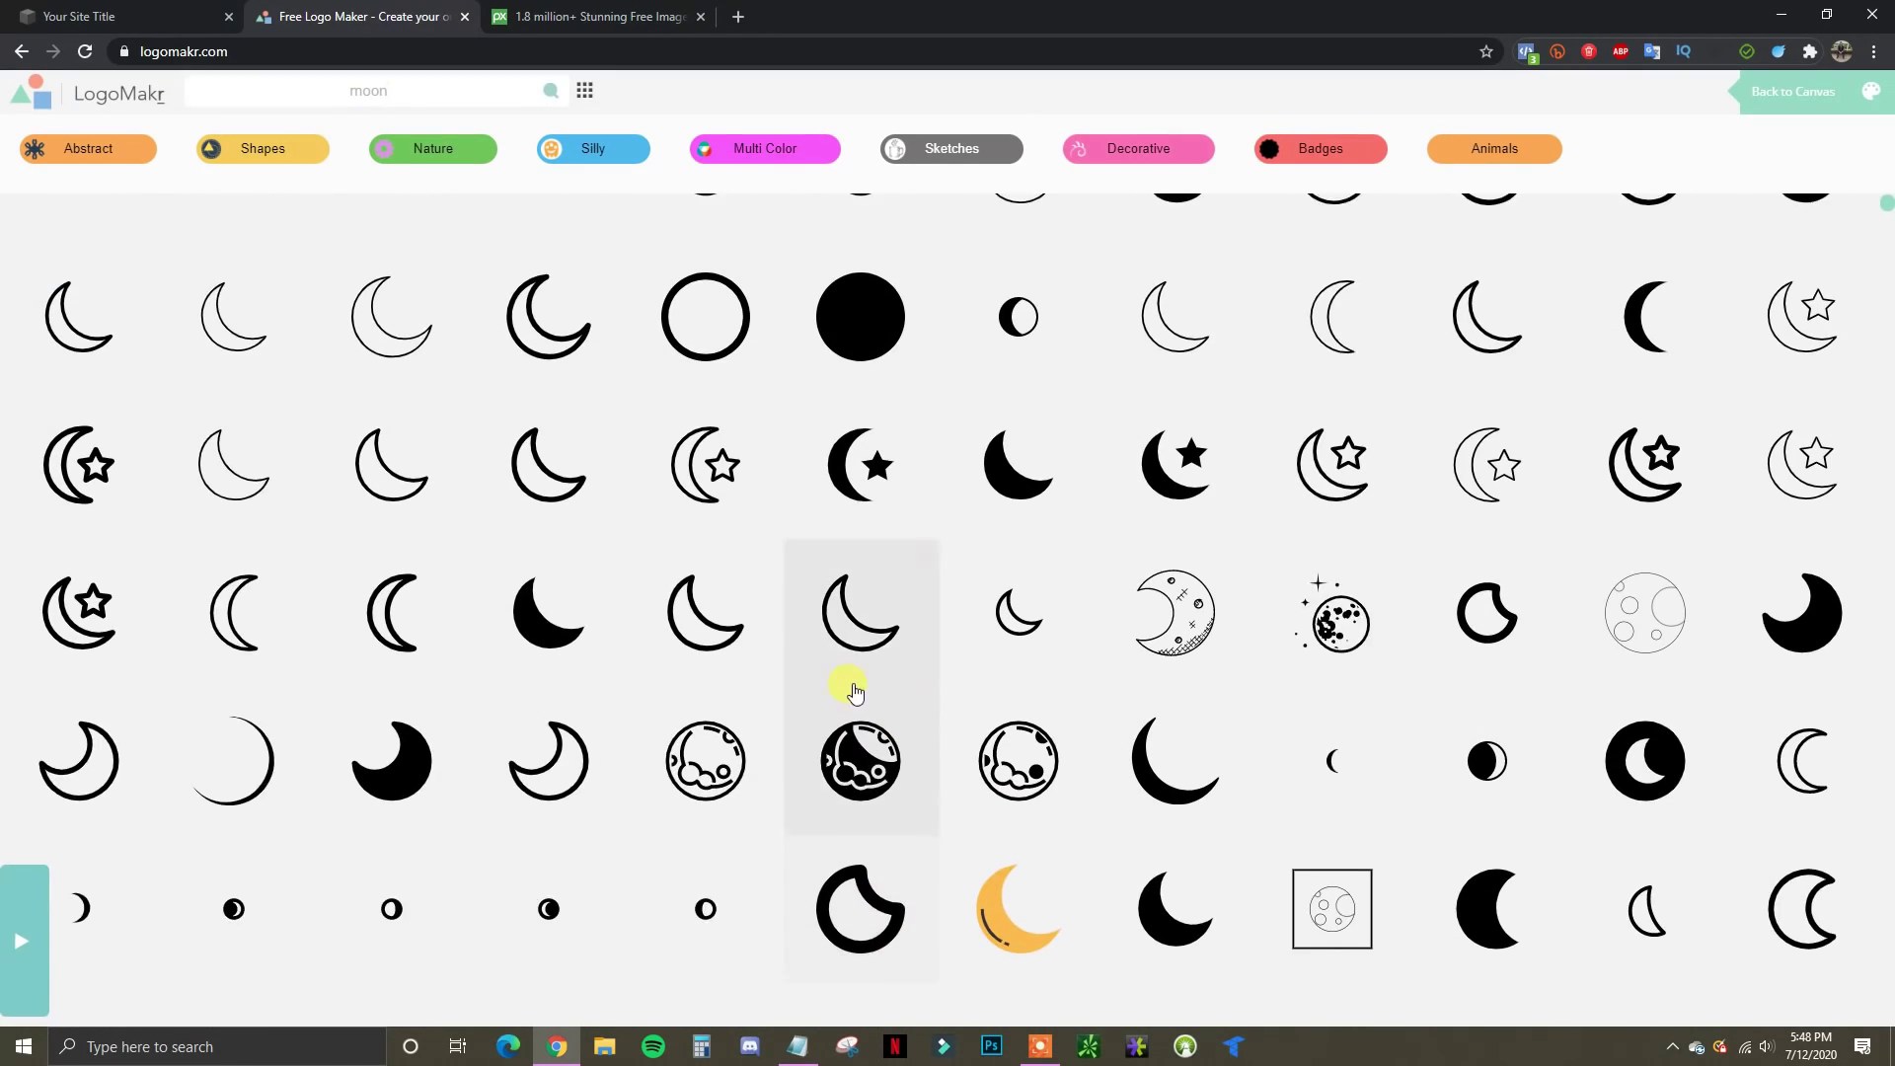
pyautogui.scroll(1, 854, 694)
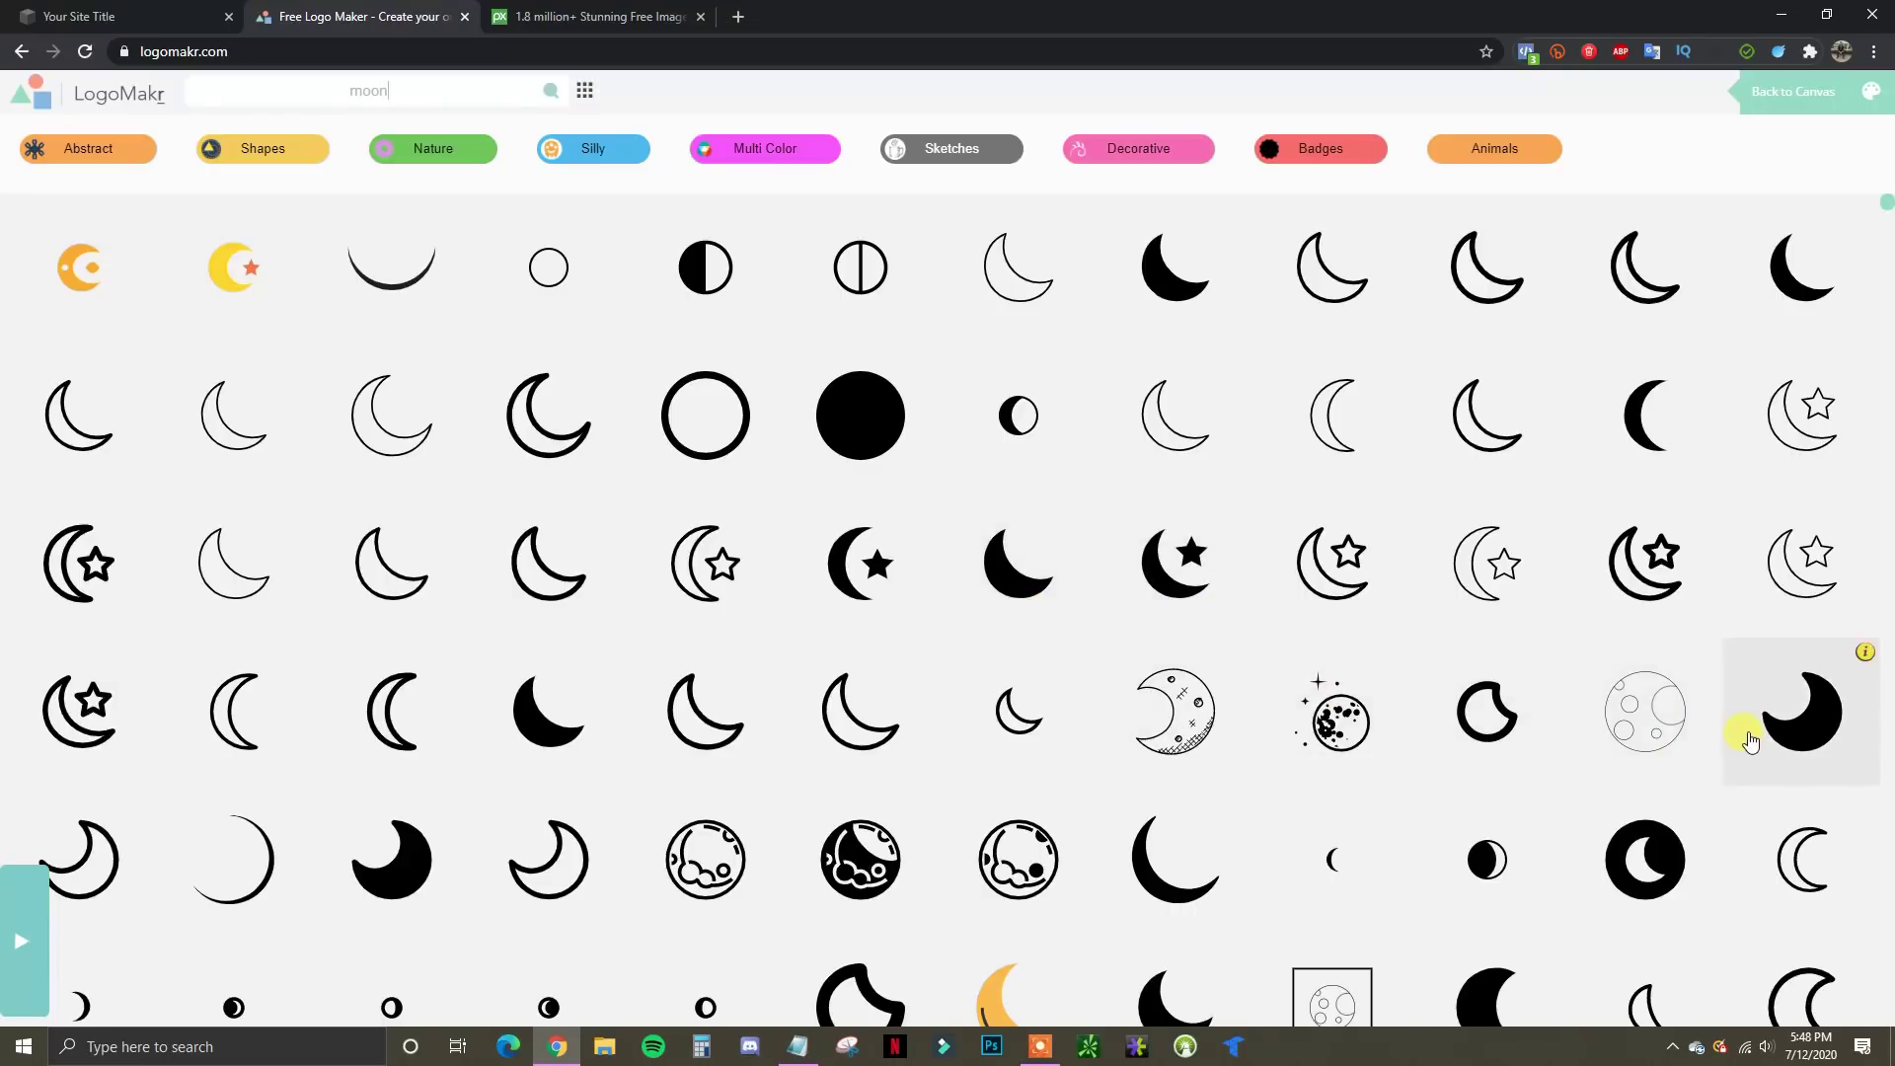
pyautogui.click(1826, 736)
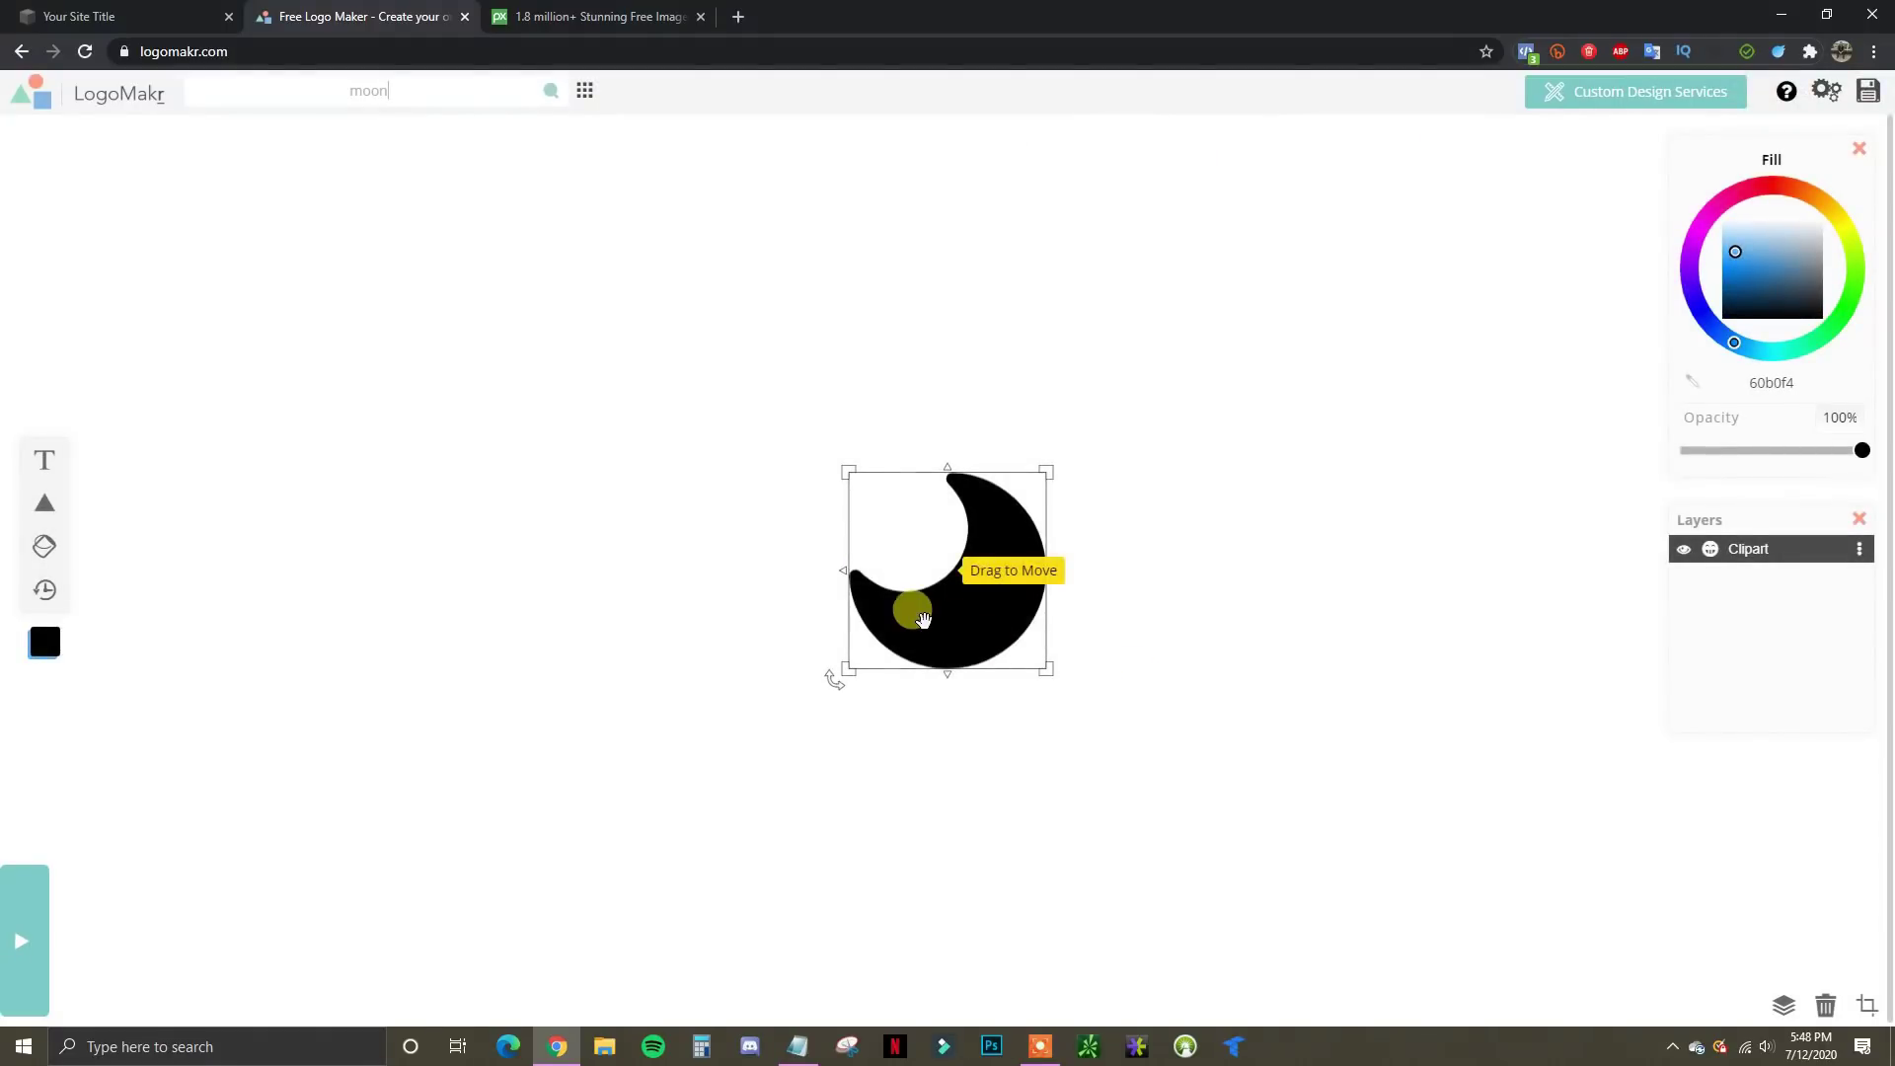
# Enlarge the crescent moon, place it on the left of the canvas, and add a text box
pyautogui.moveTo(1002, 613); pyautogui.dragTo(942, 697)
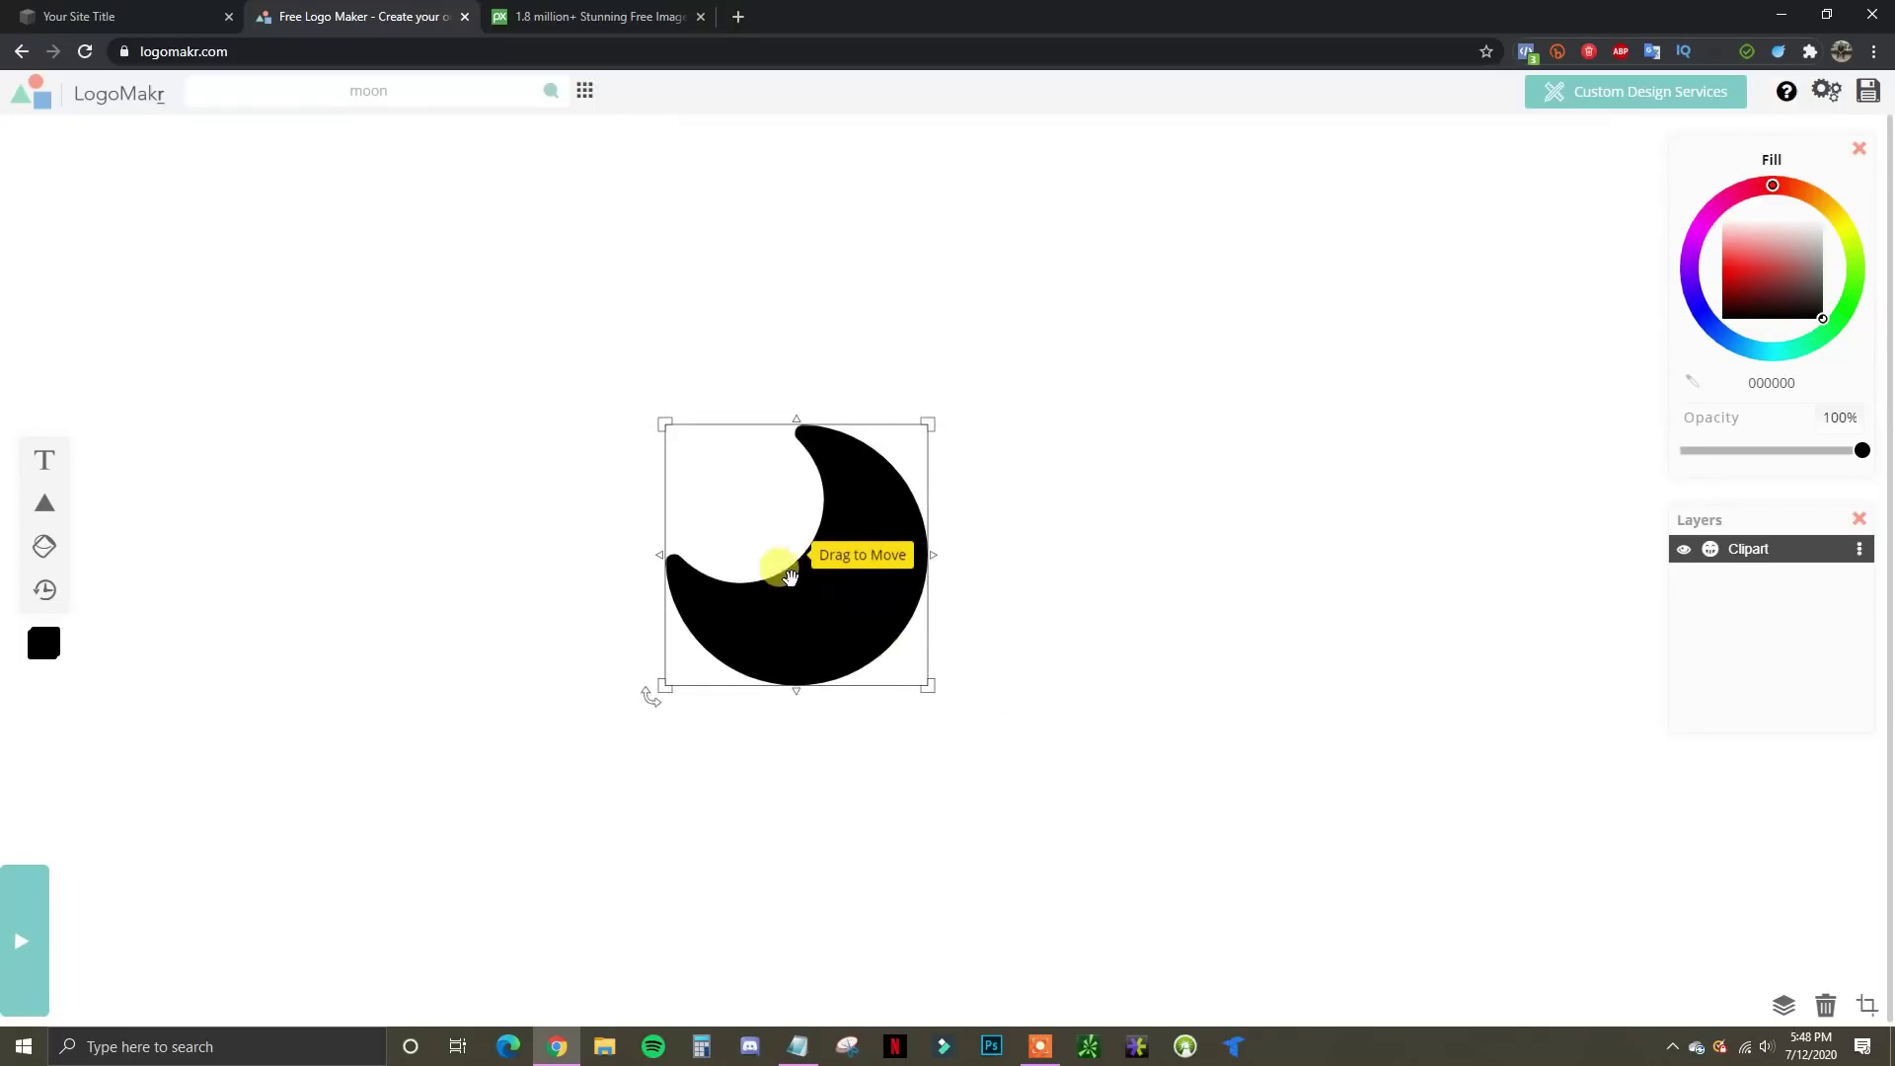
pyautogui.moveTo(848, 607); pyautogui.dragTo(385, 626)
pyautogui.moveTo(556, 679); pyautogui.dragTo(568, 686)
pyautogui.moveTo(494, 613); pyautogui.dragTo(492, 619)
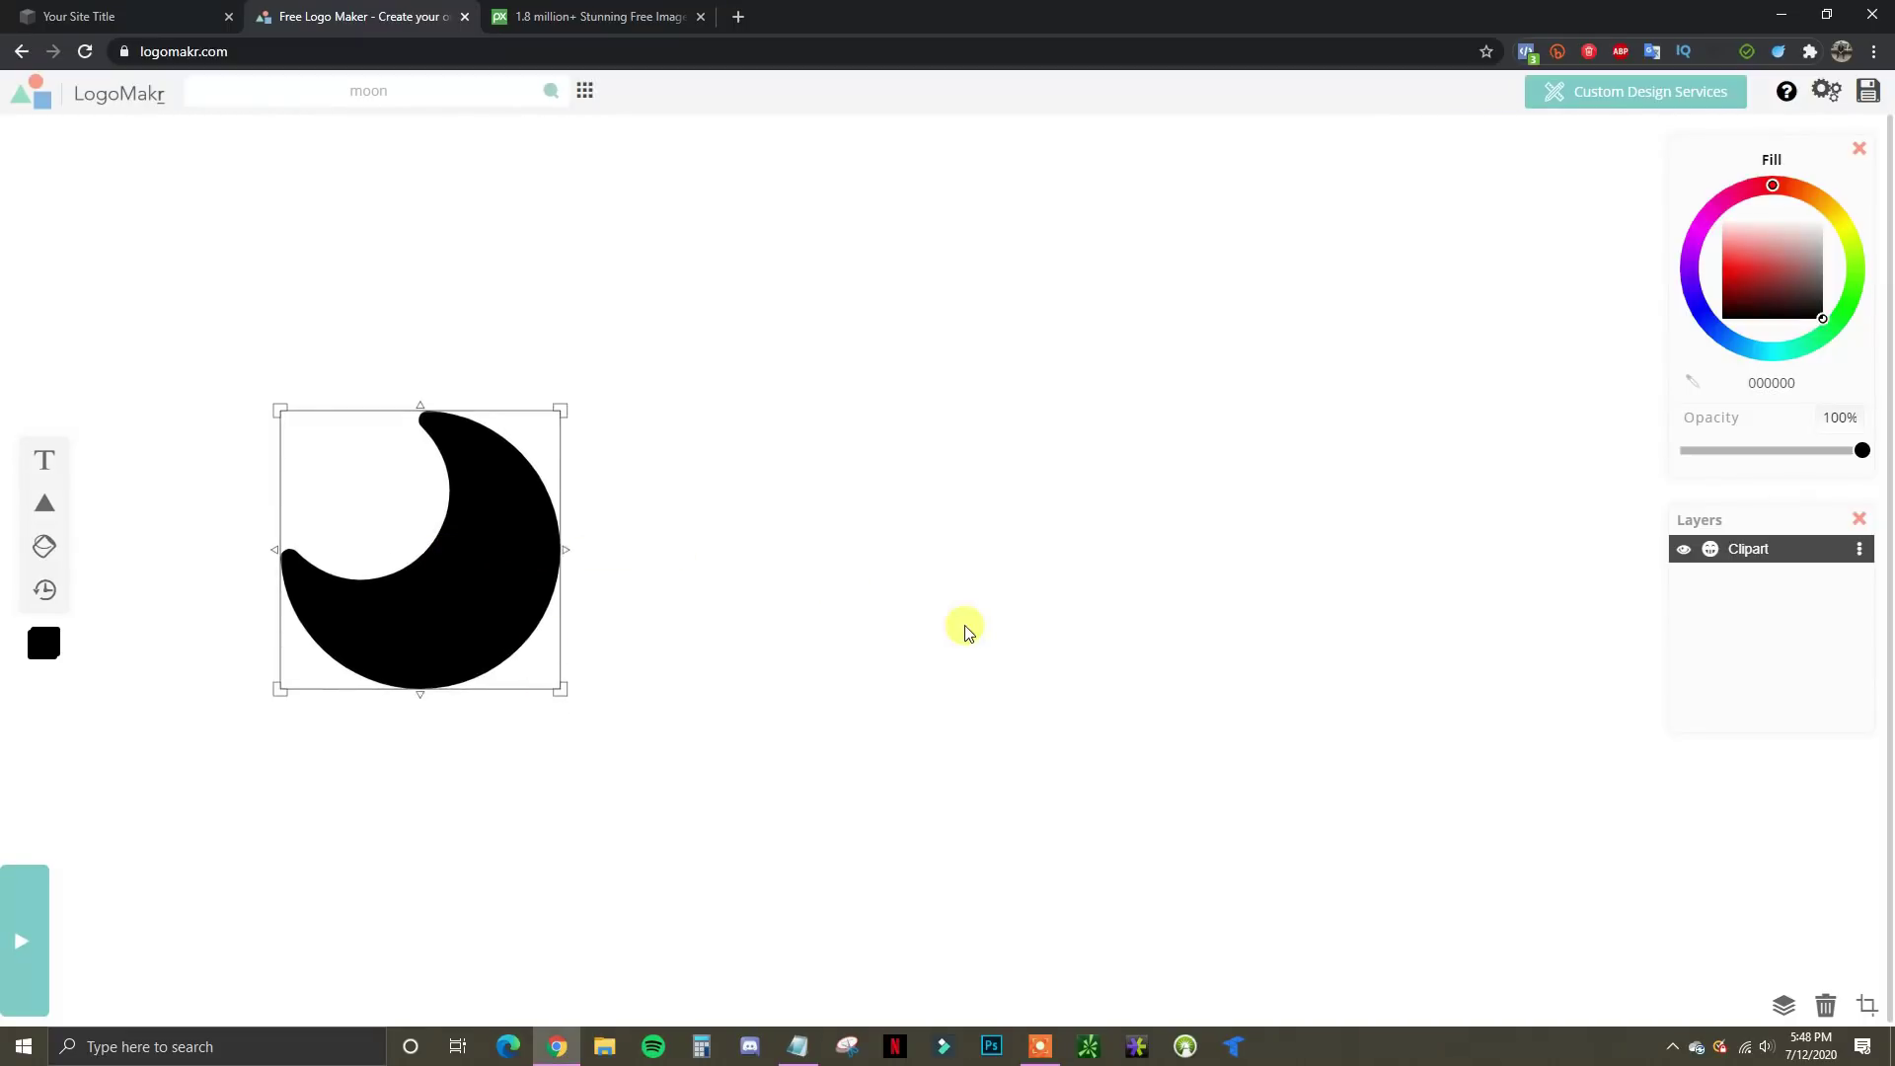
pyautogui.click(43, 460)
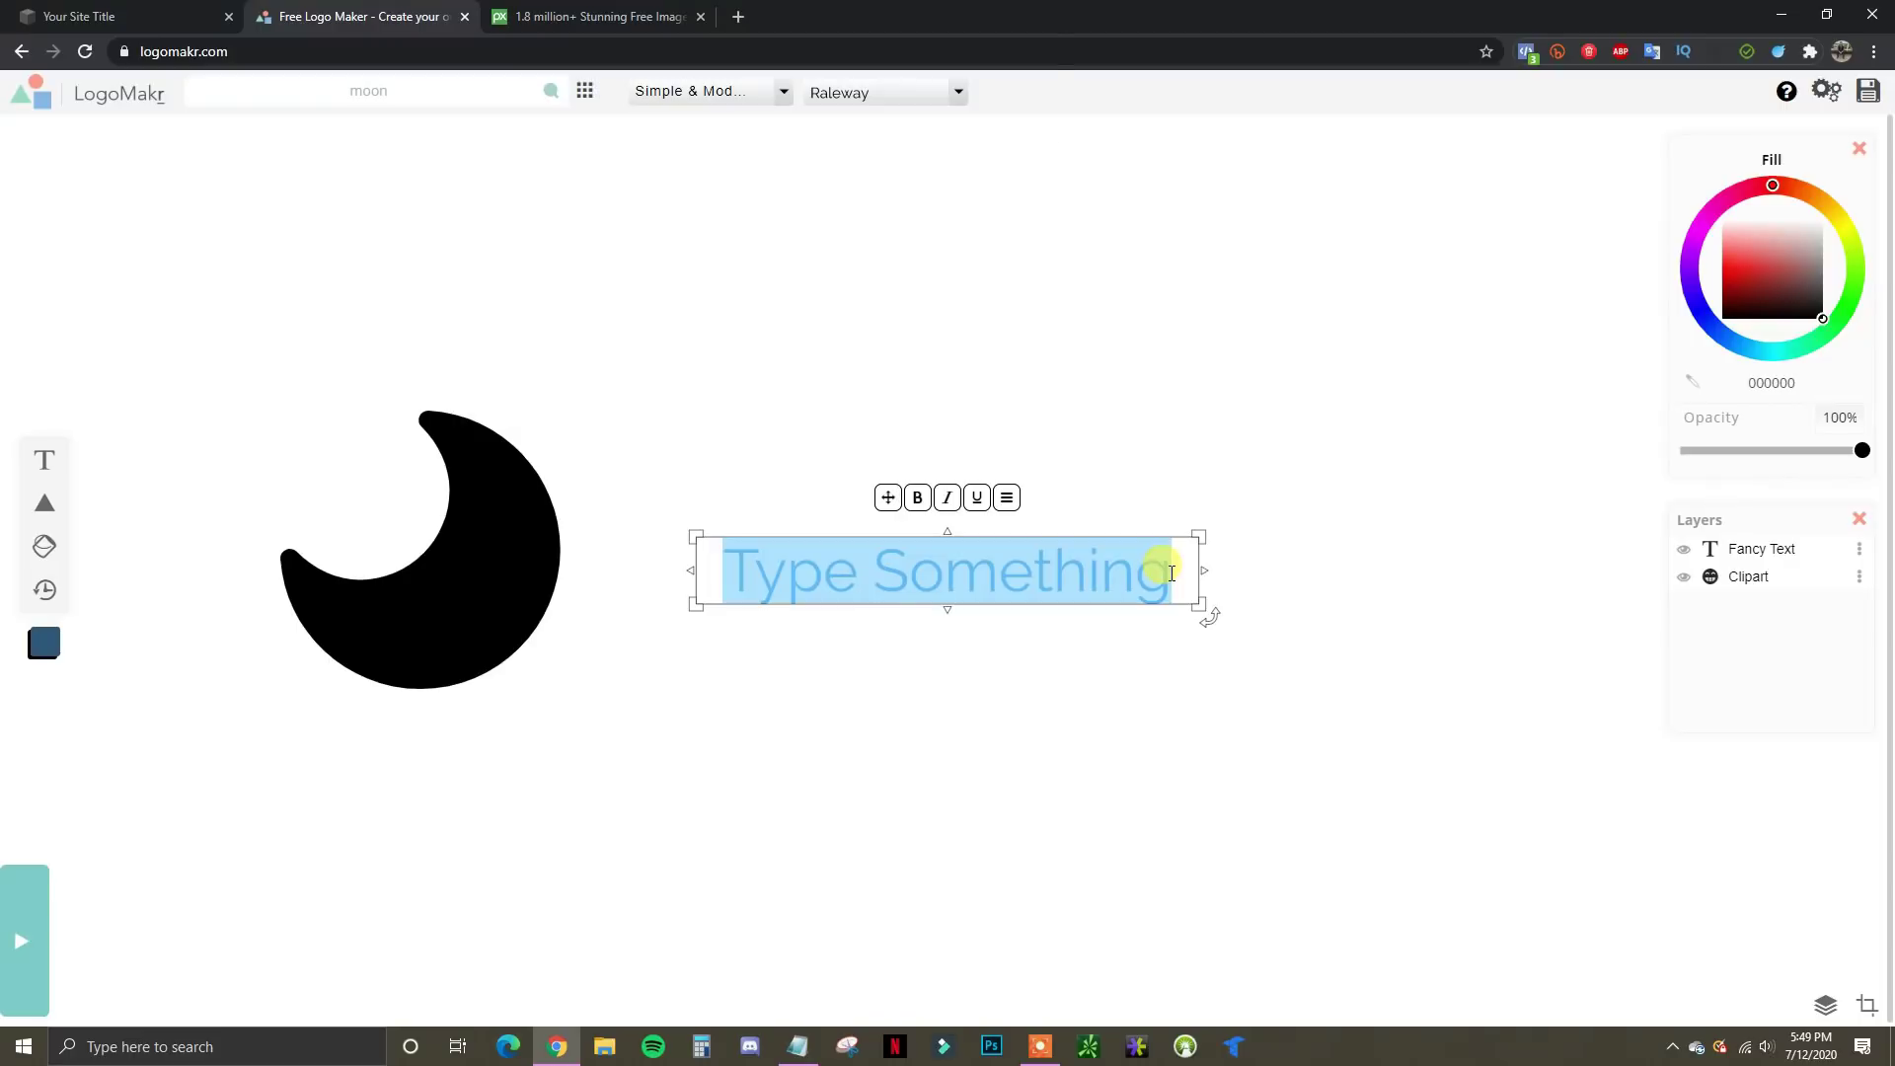
# Type 'LUNA DIGITAL' in capitals and enlarge the text toward the moon
pyautogui.press('capslock')
pyautogui.write('LINA')
pyautogui.press('BackSpace')
pyautogui.press('BackSpace')
pyautogui.press('BackSpace')
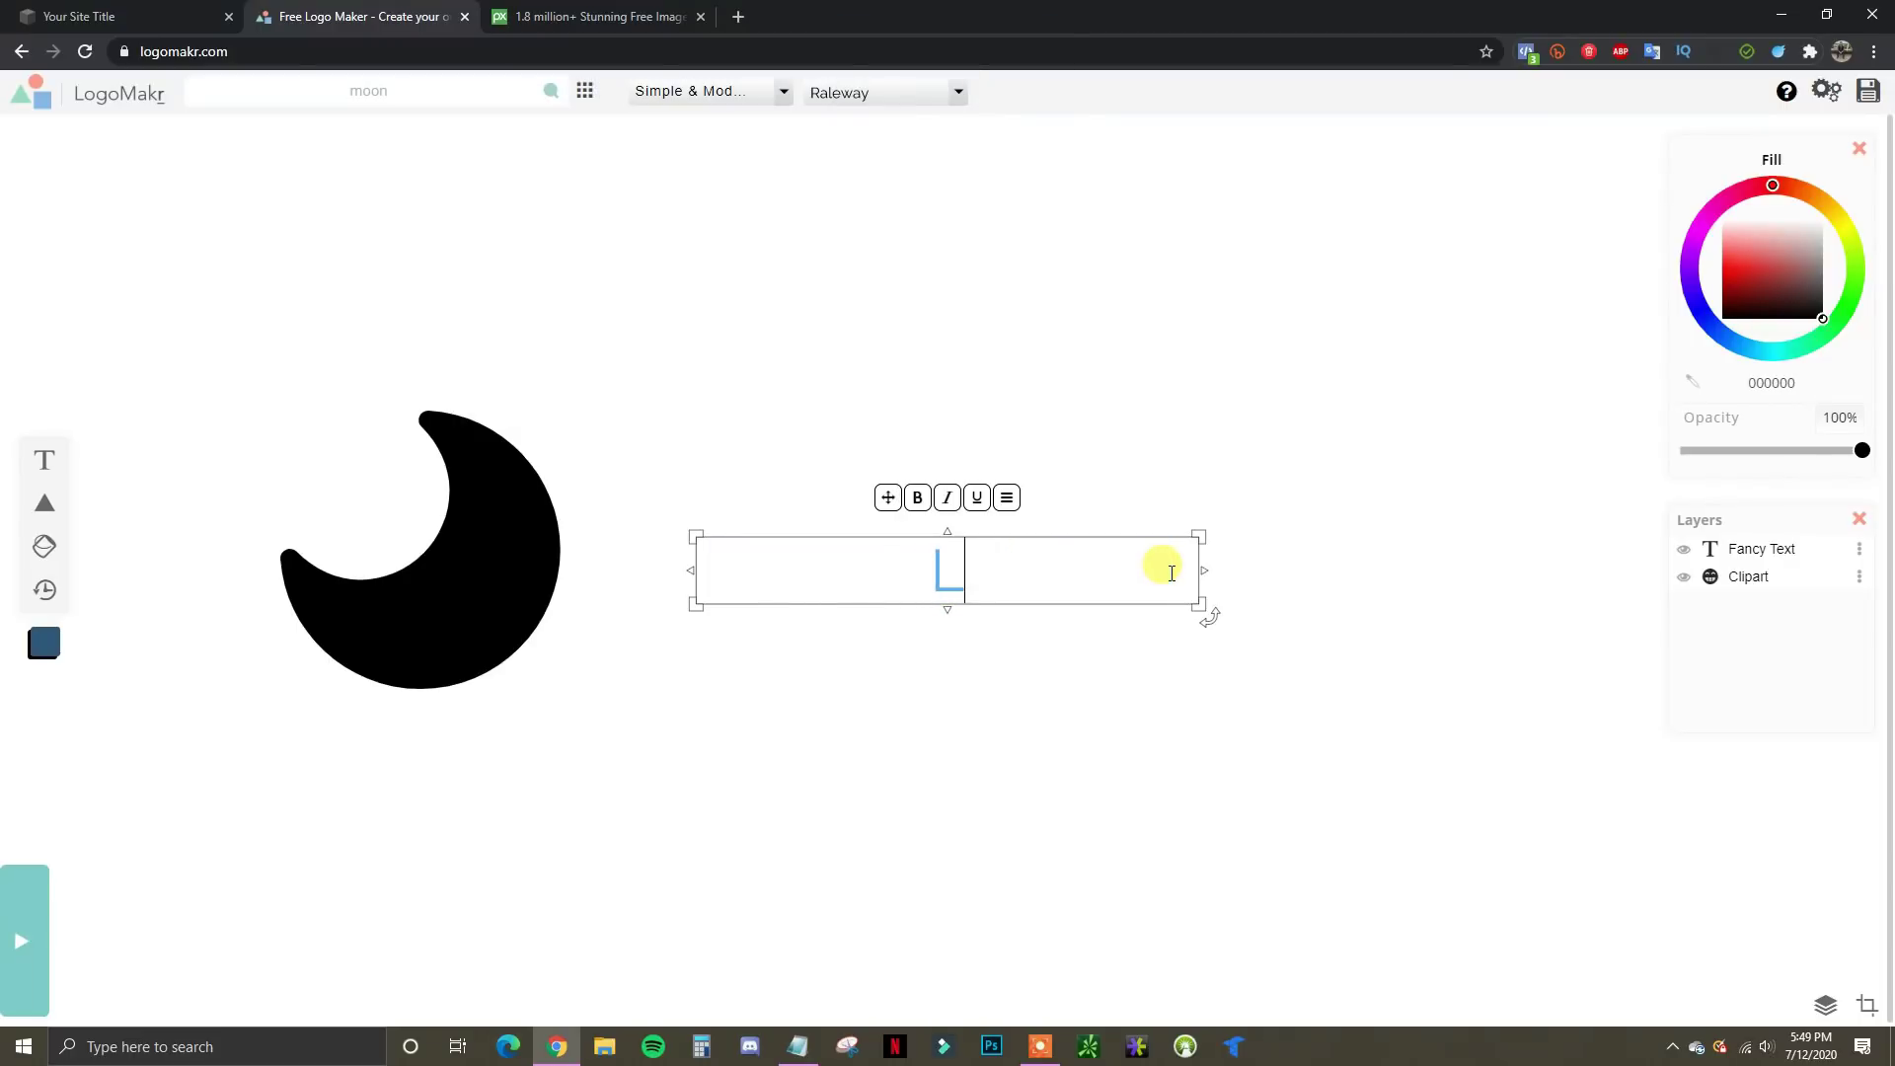
pyautogui.write('UNA DIGITAL')
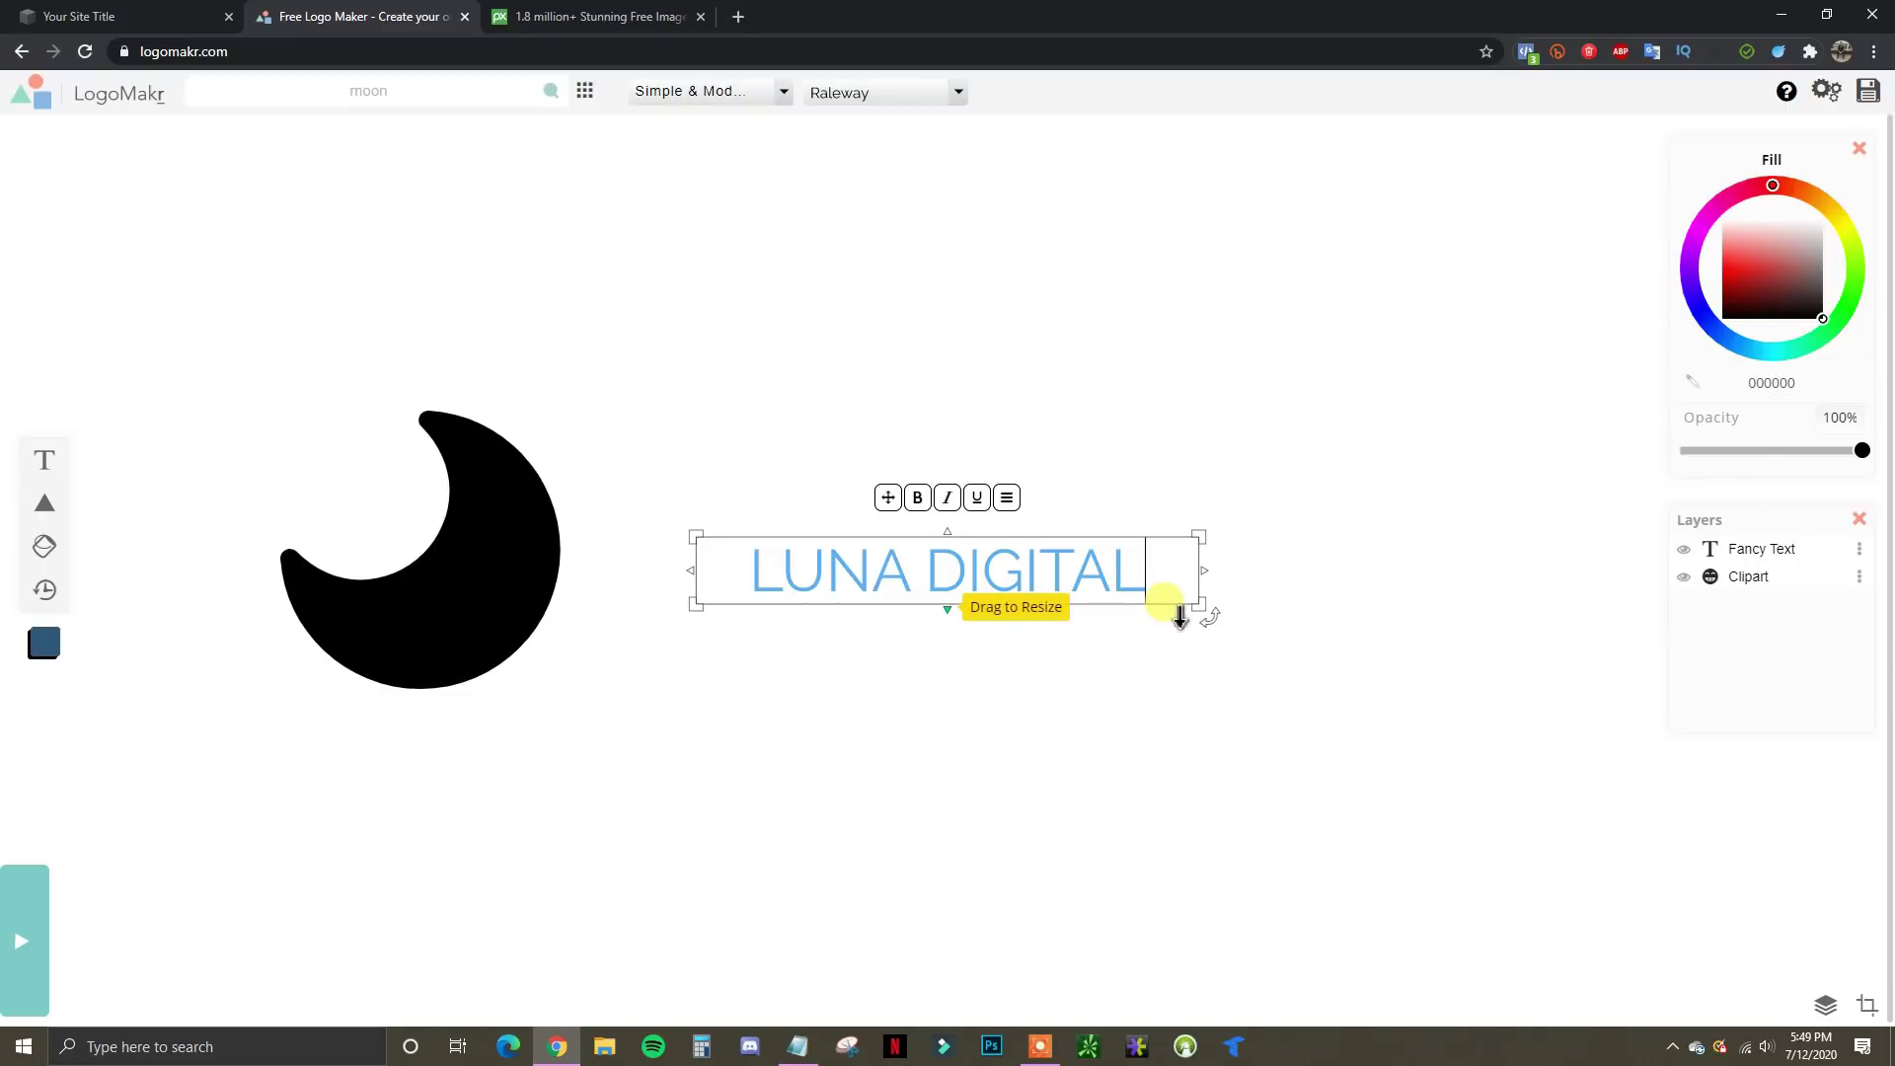
pyautogui.moveTo(1198, 604); pyautogui.dragTo(1336, 677)
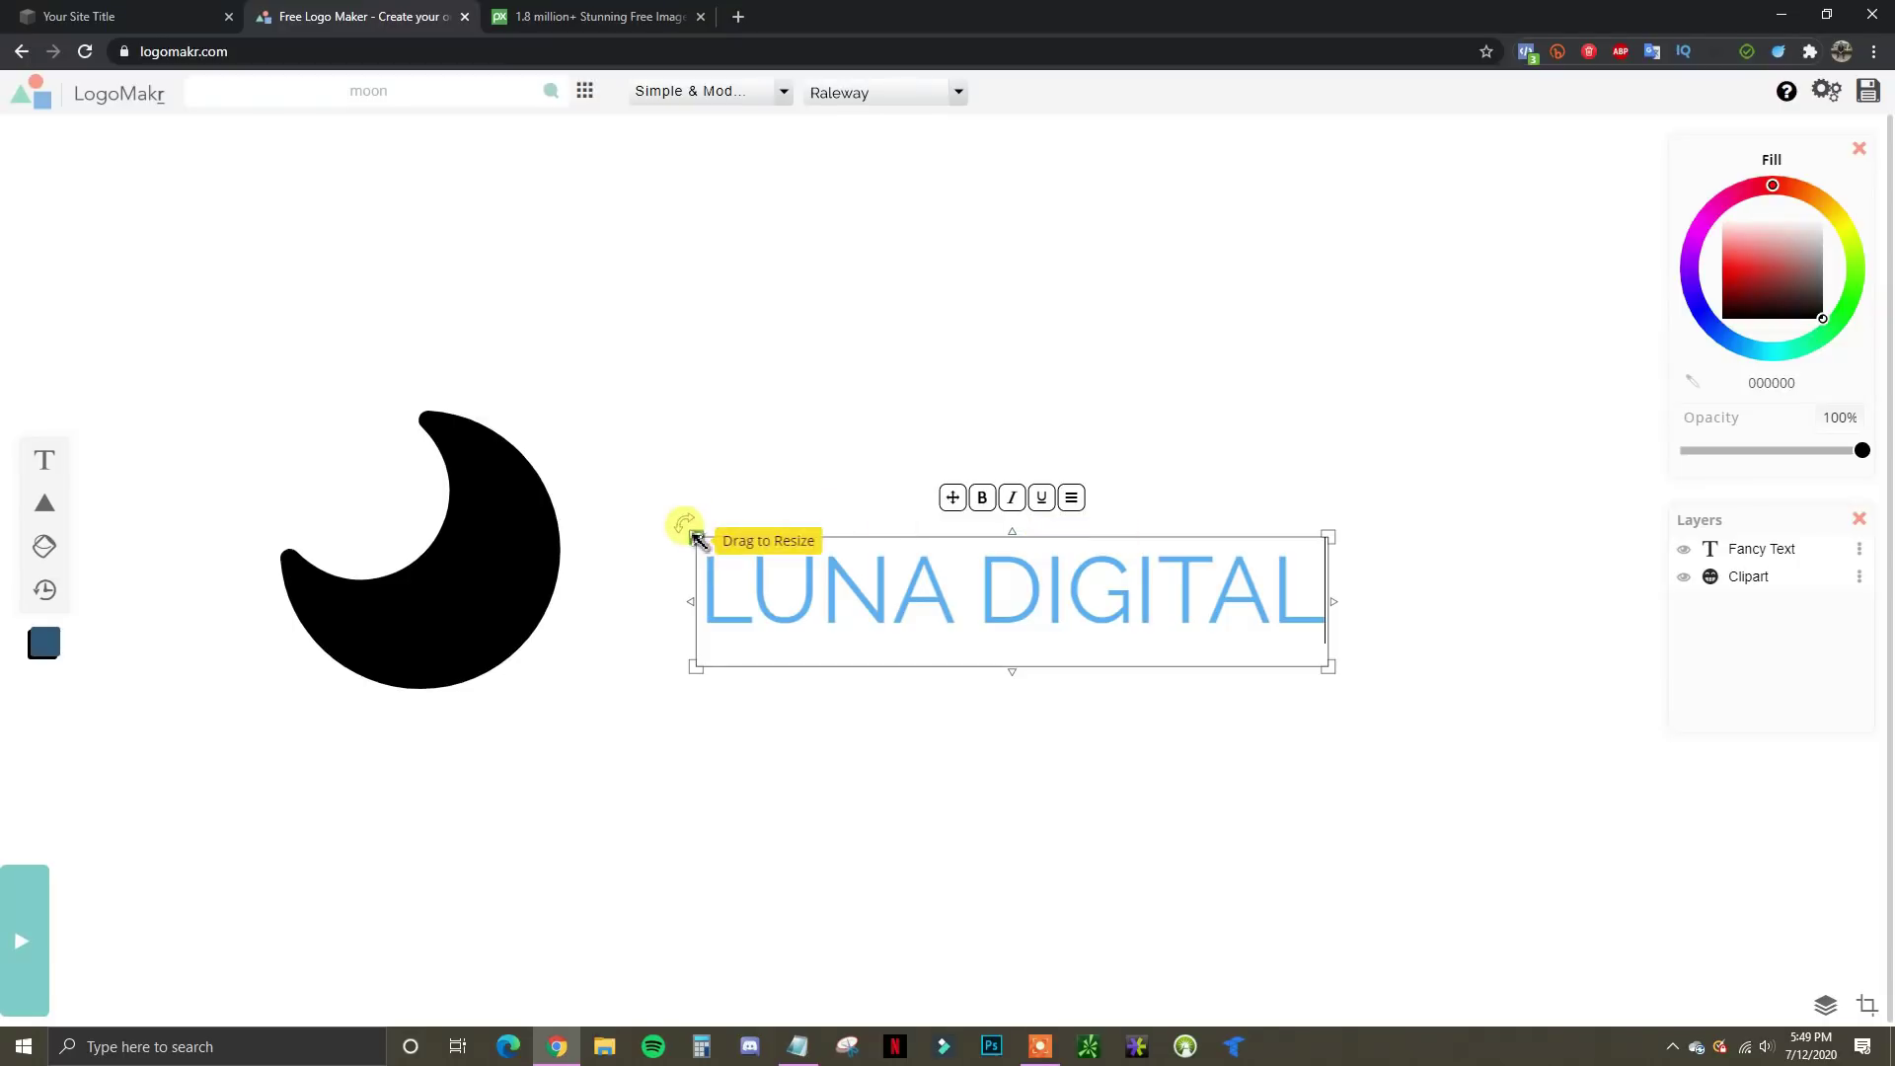
pyautogui.moveTo(695, 538); pyautogui.dragTo(617, 490)
pyautogui.moveTo(599, 493); pyautogui.dragTo(579, 496)
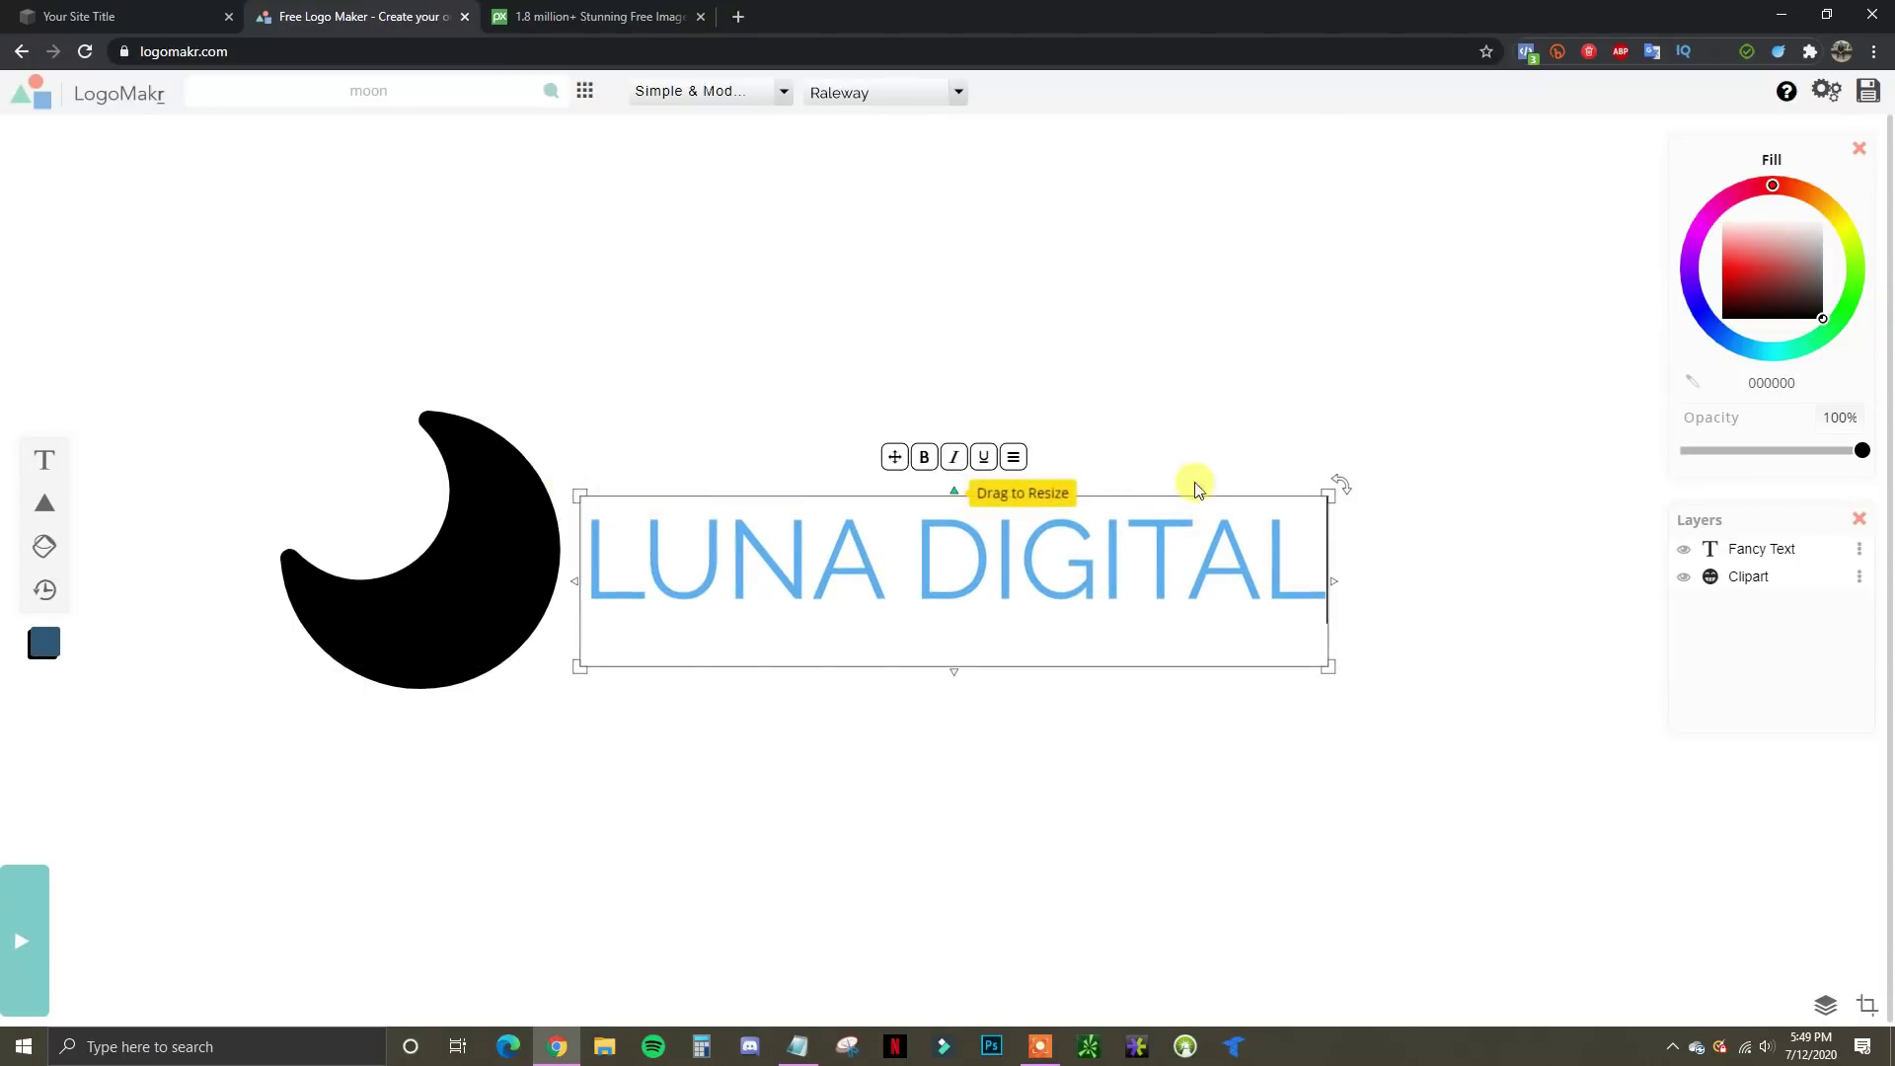
# Make LUNA DIGITAL bold, trying and removing italic and underline
pyautogui.click(925, 459)
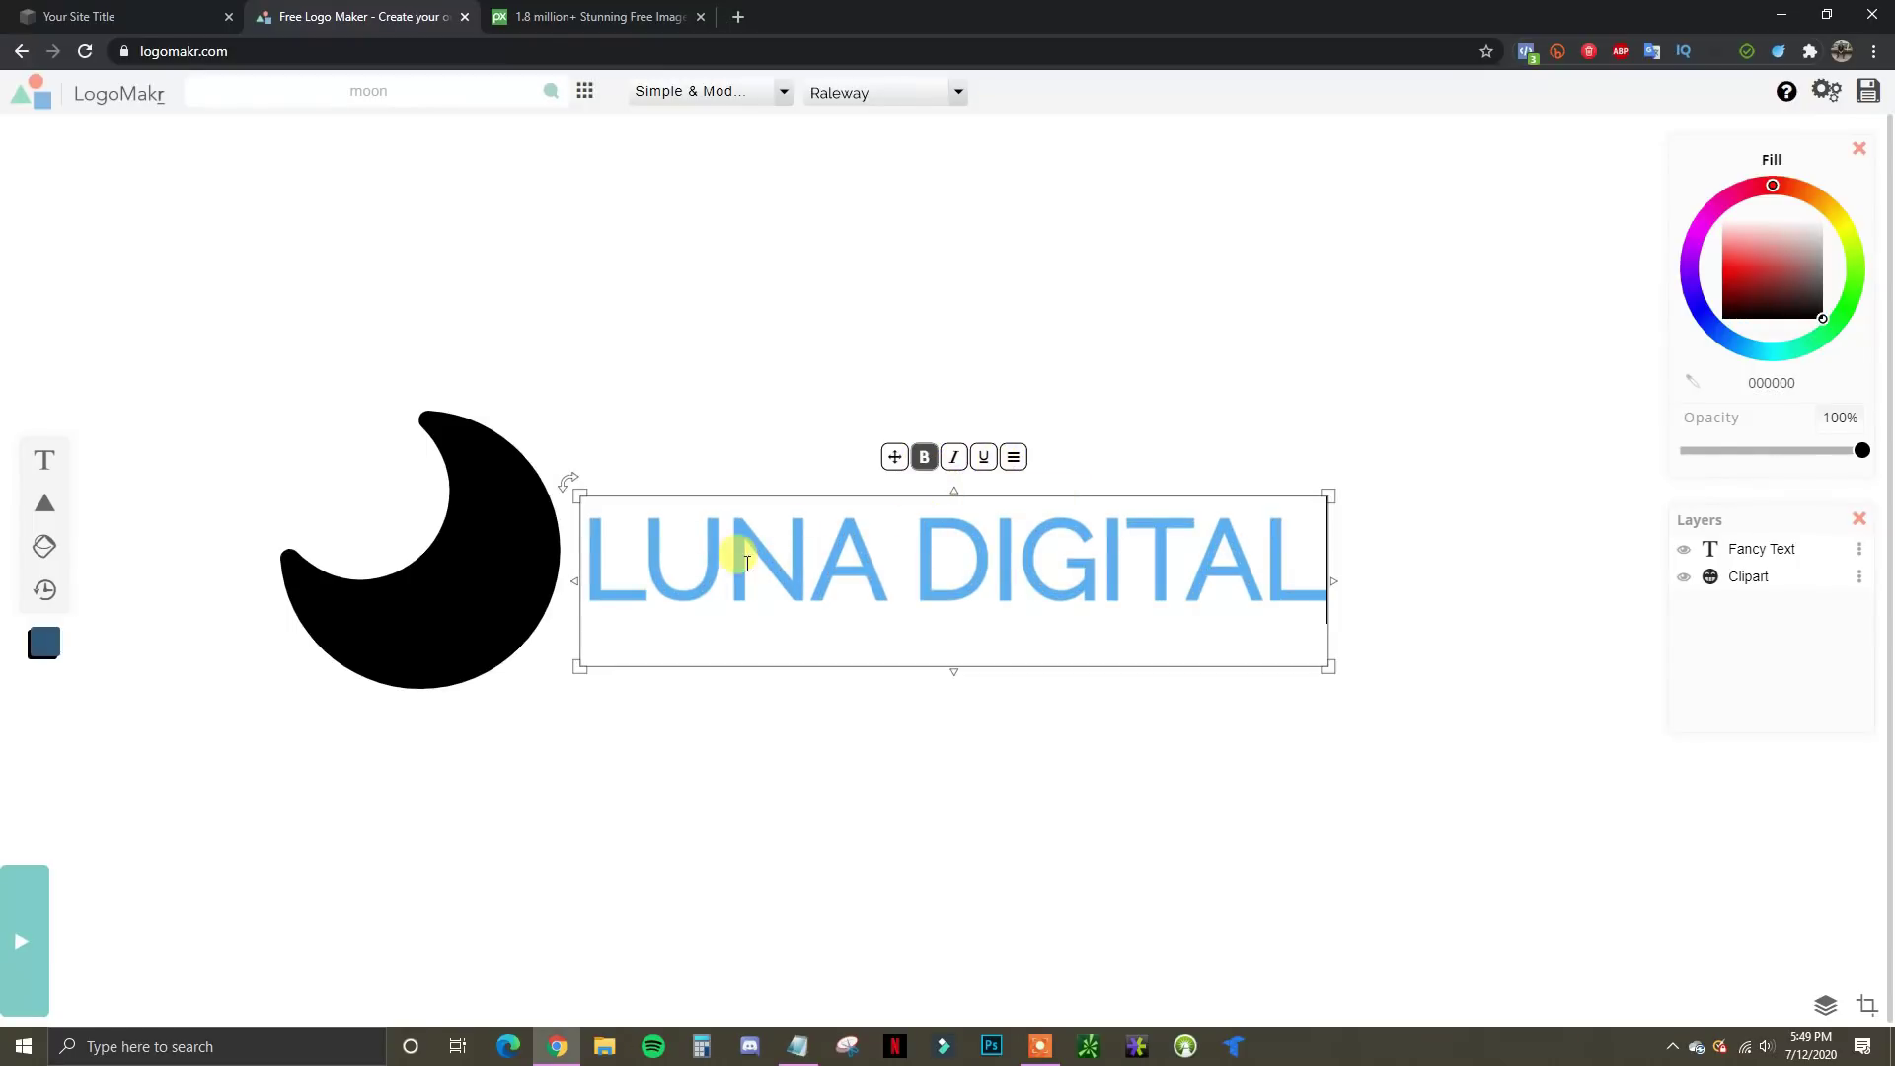
pyautogui.click(954, 459)
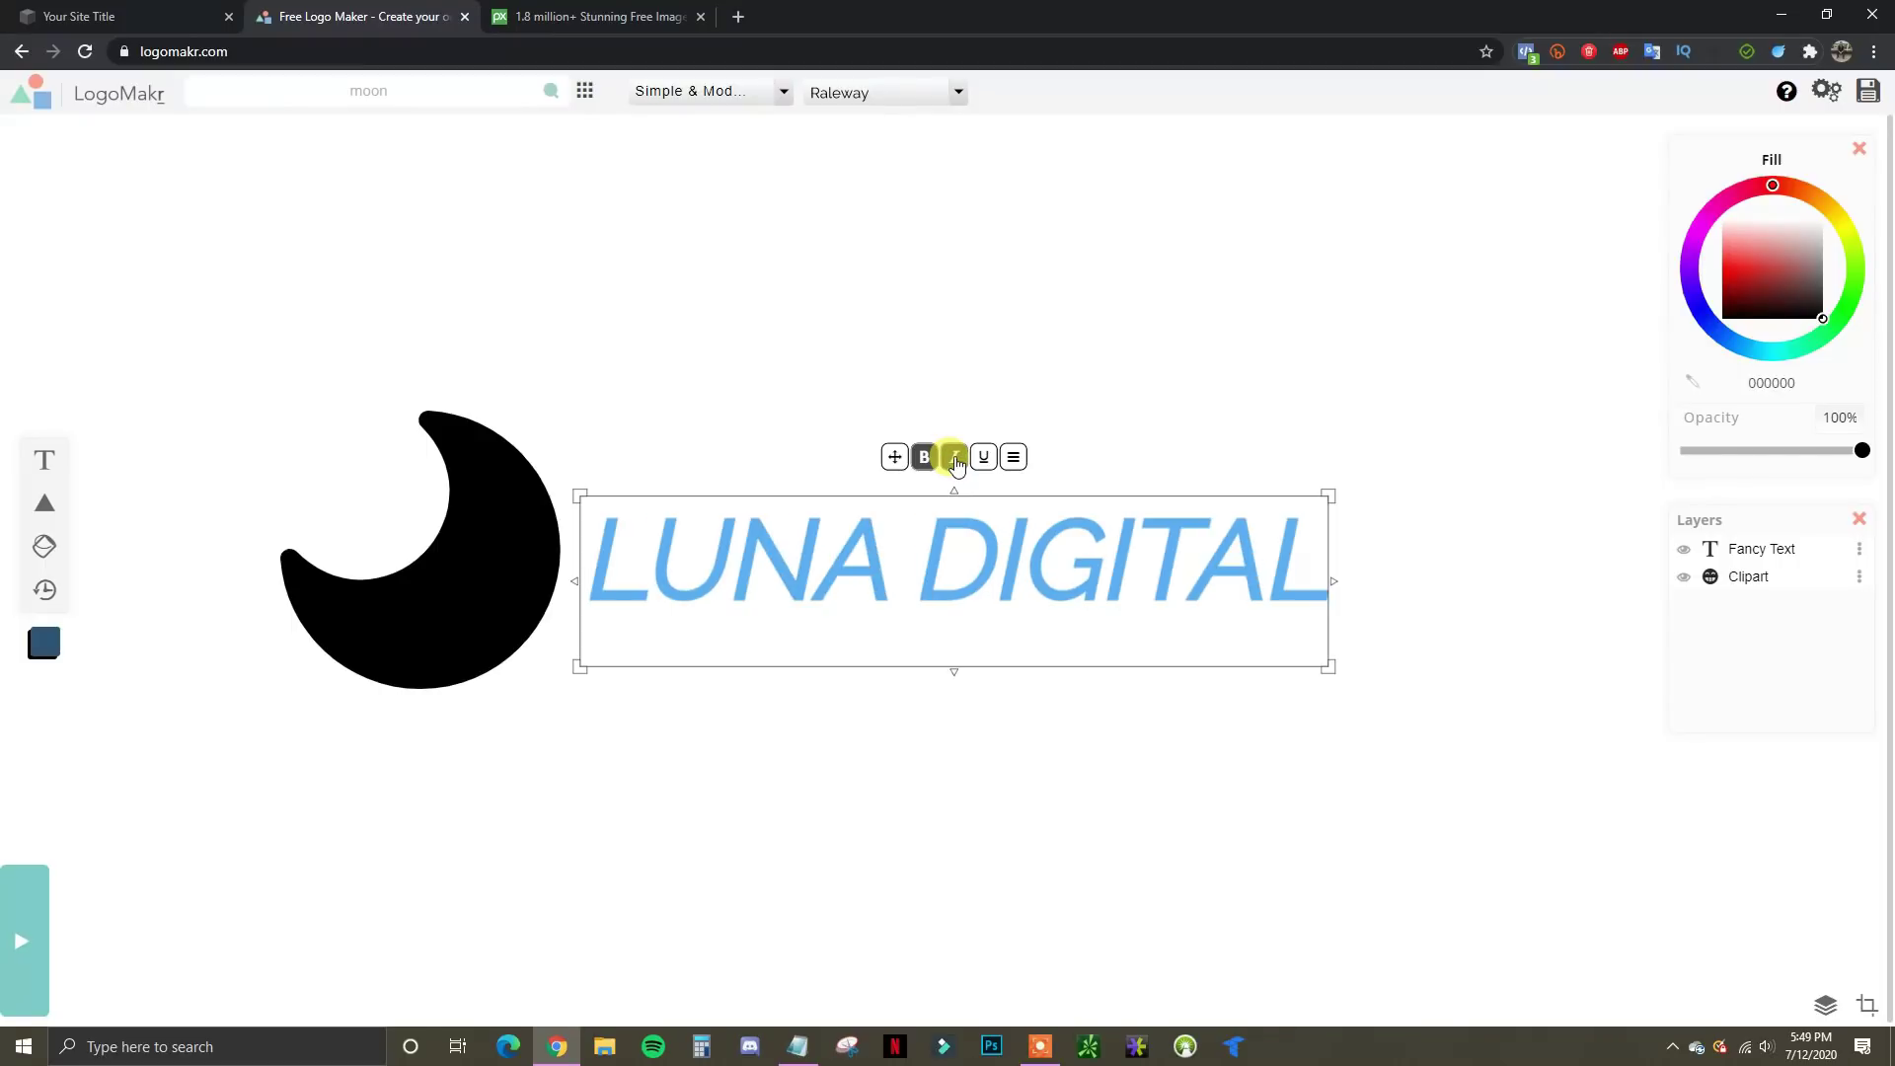
pyautogui.click(954, 459)
pyautogui.click(984, 459)
pyautogui.click(983, 459)
pyautogui.click(1015, 458)
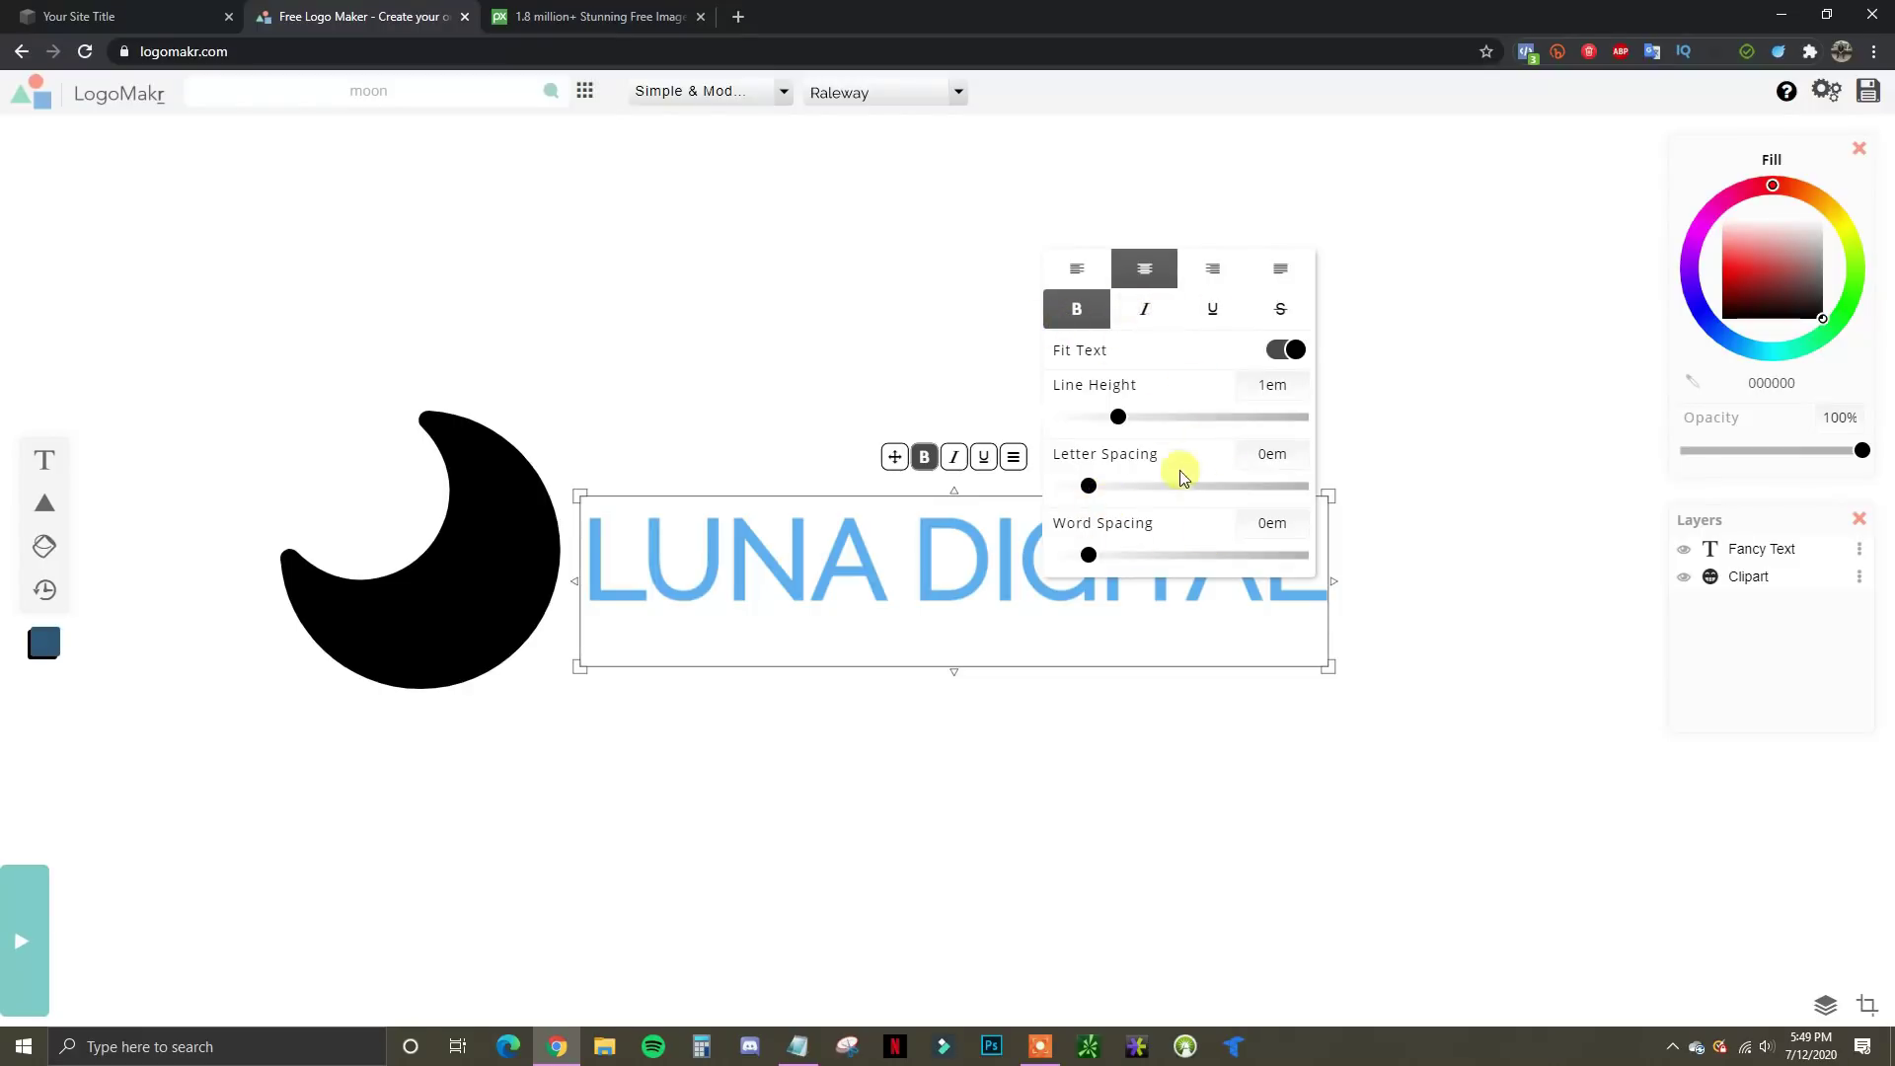
pyautogui.click(1014, 456)
pyautogui.click(1037, 564)
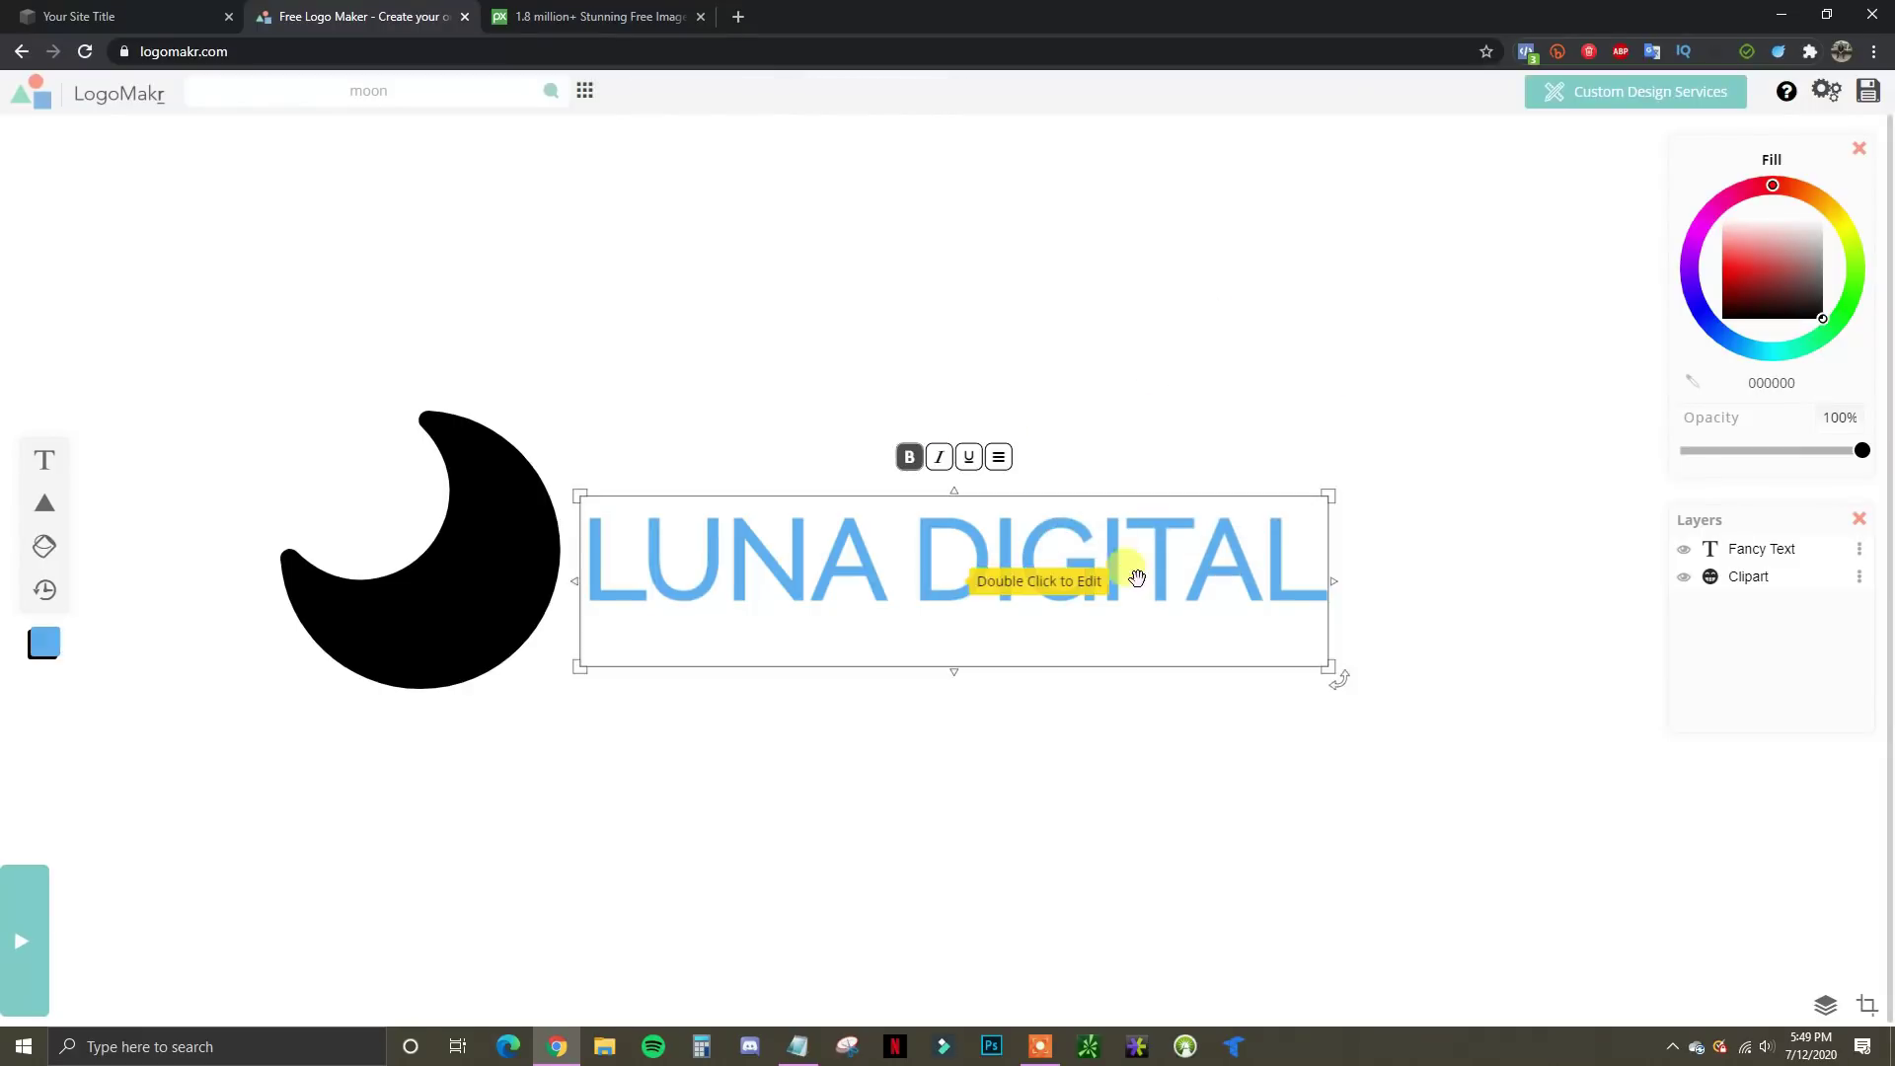
# Enlarge the LUNA DIGITAL text and position it right beside the moon
pyautogui.click(1036, 568)
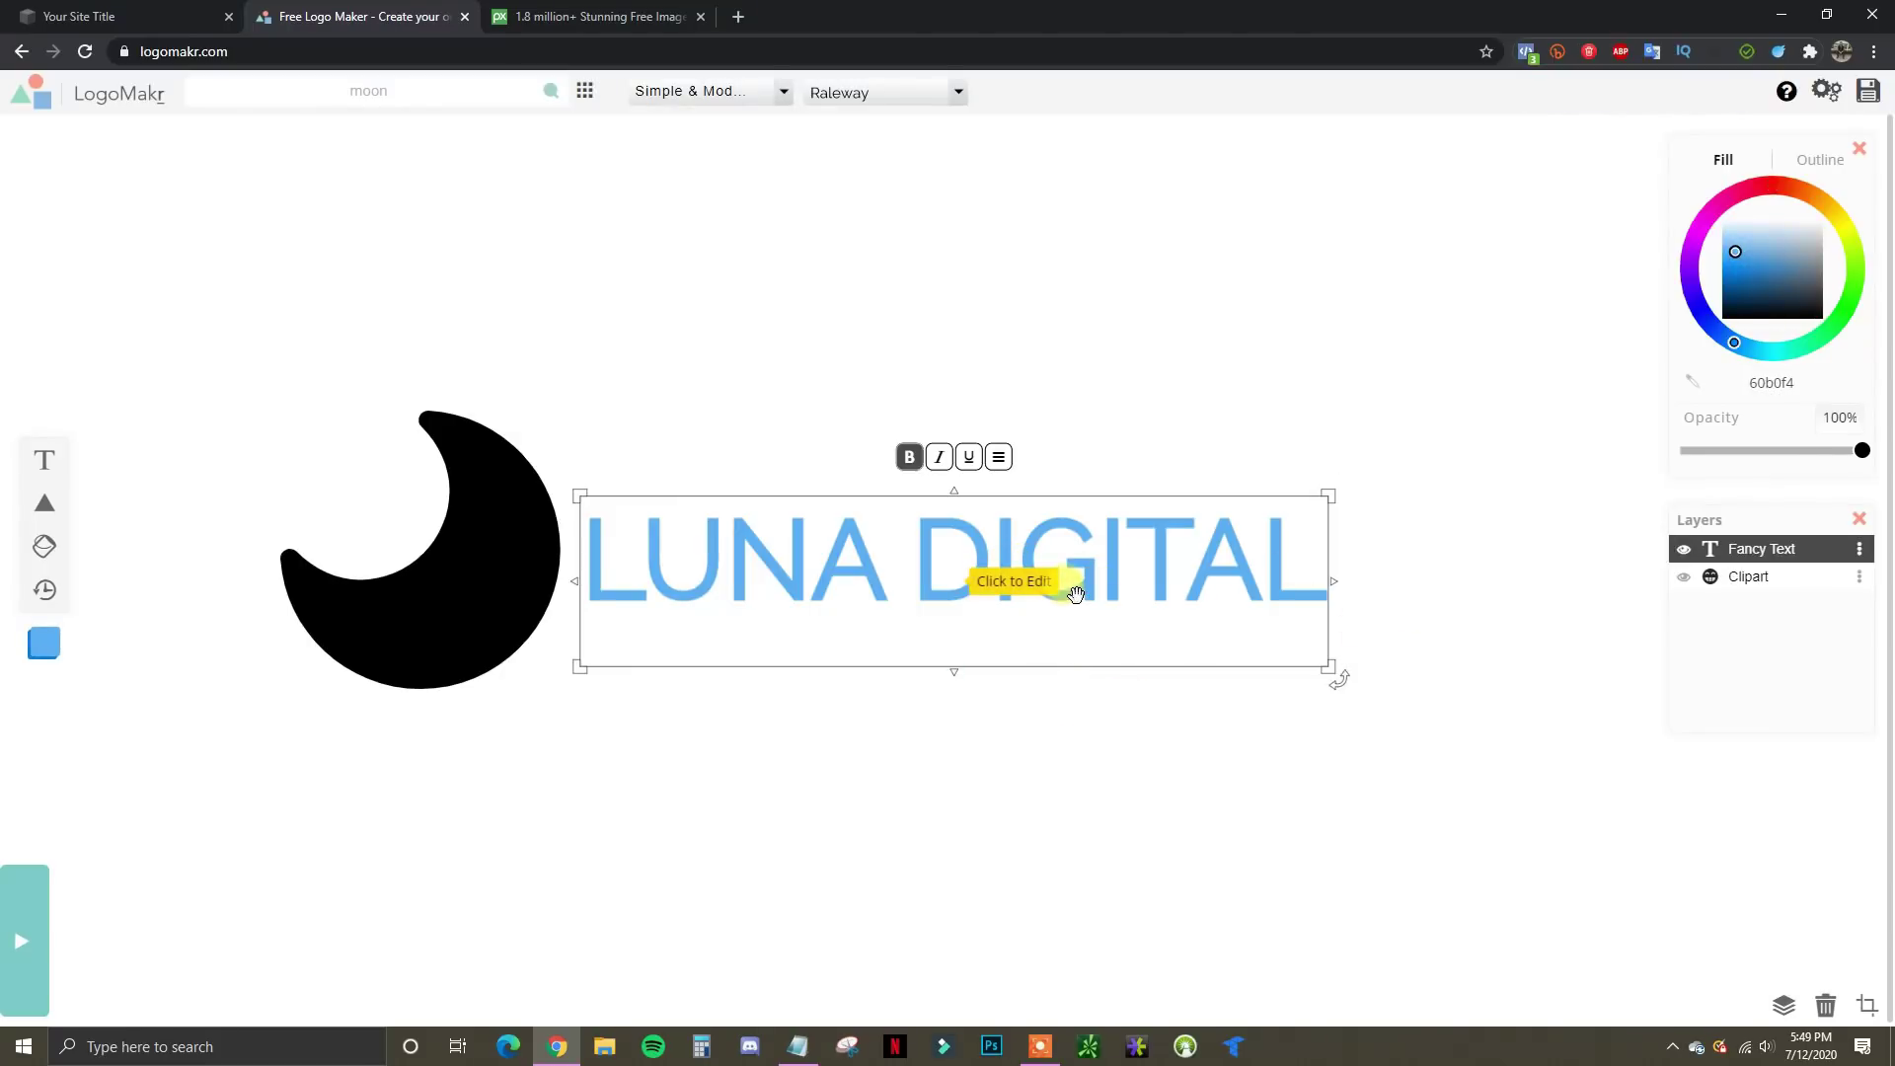
pyautogui.moveTo(1079, 578)
pyautogui.mouseDown()
pyautogui.moveTo(1054, 566)
pyautogui.moveTo(1103, 570)
pyautogui.moveTo(1052, 572)
pyautogui.moveTo(1052, 472)
pyautogui.moveTo(1048, 586)
pyautogui.moveTo(1081, 548)
pyautogui.mouseUp()
pyautogui.moveTo(1334, 643); pyautogui.dragTo(1572, 694)
pyautogui.moveTo(1253, 465)
pyautogui.mouseDown()
pyautogui.moveTo(1232, 468)
pyautogui.moveTo(1235, 449)
pyautogui.moveTo(1232, 468)
pyautogui.mouseUp()
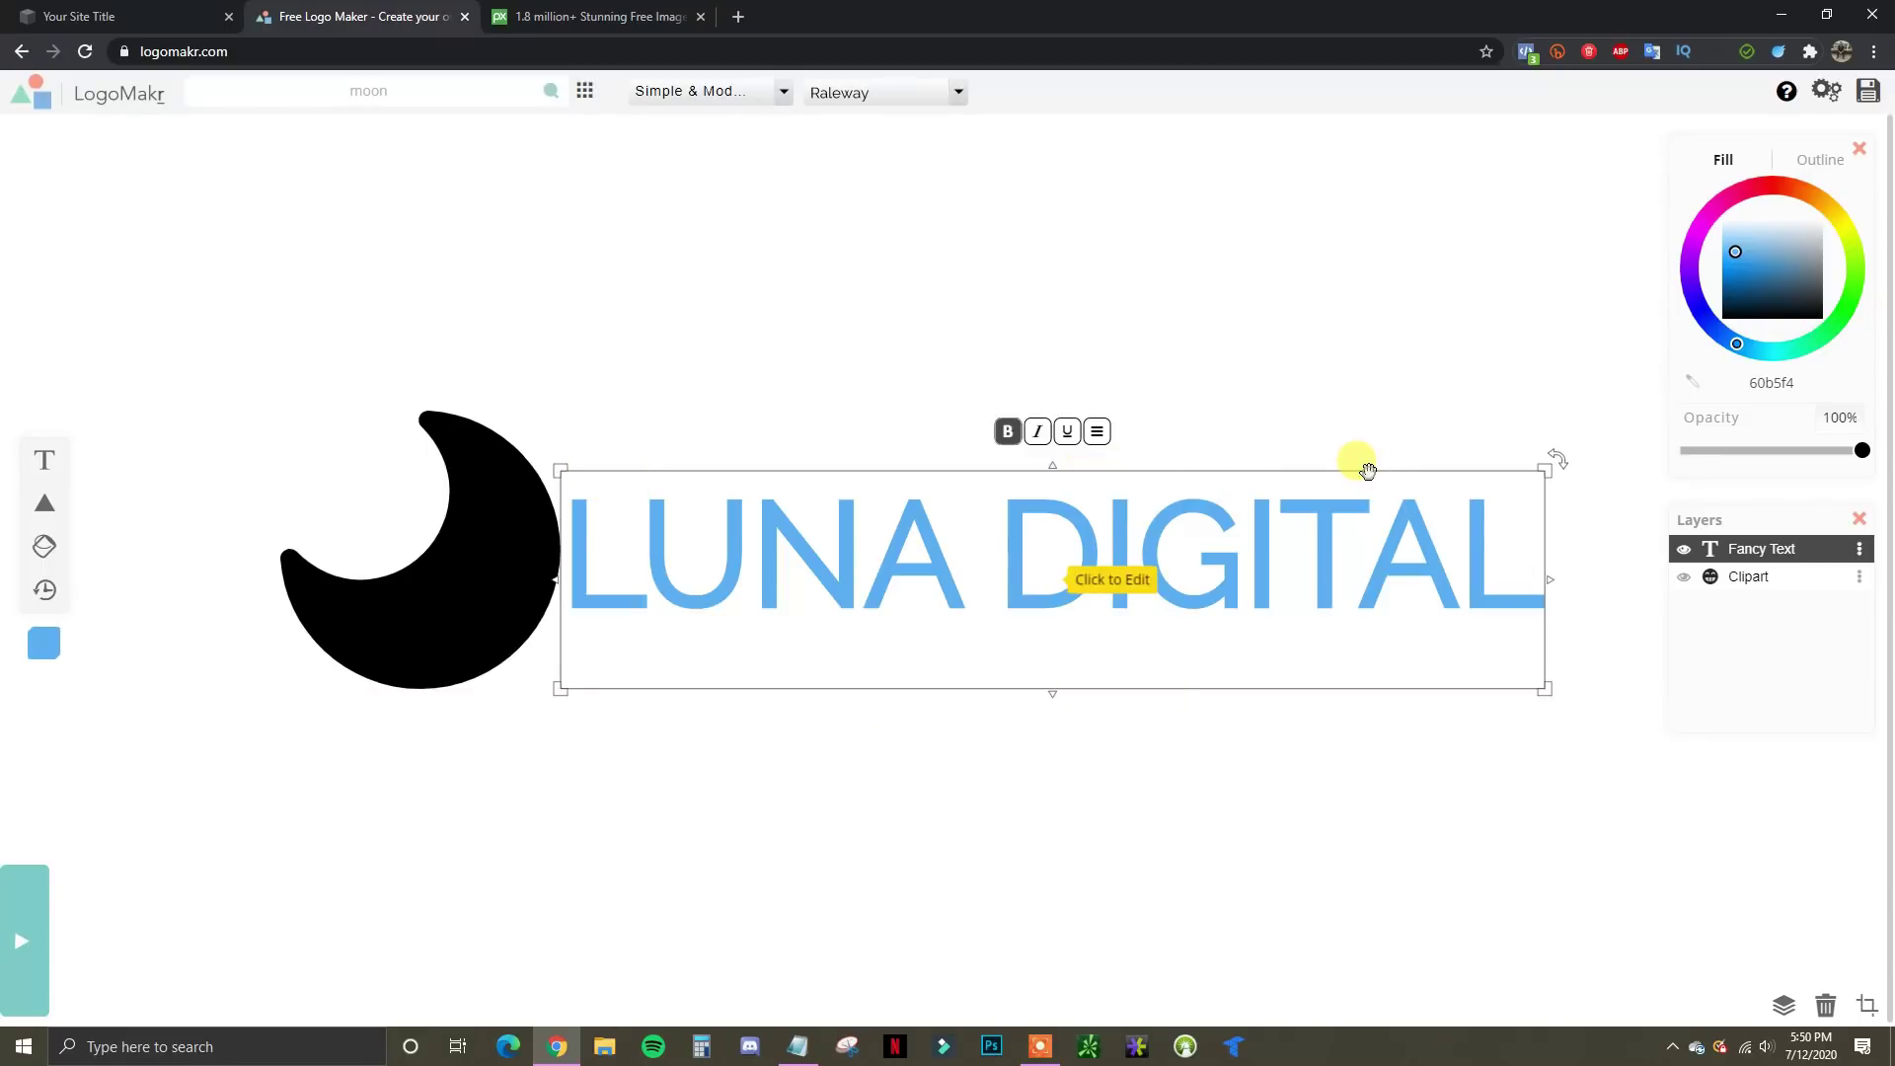
pyautogui.moveTo(1373, 475); pyautogui.dragTo(1366, 465)
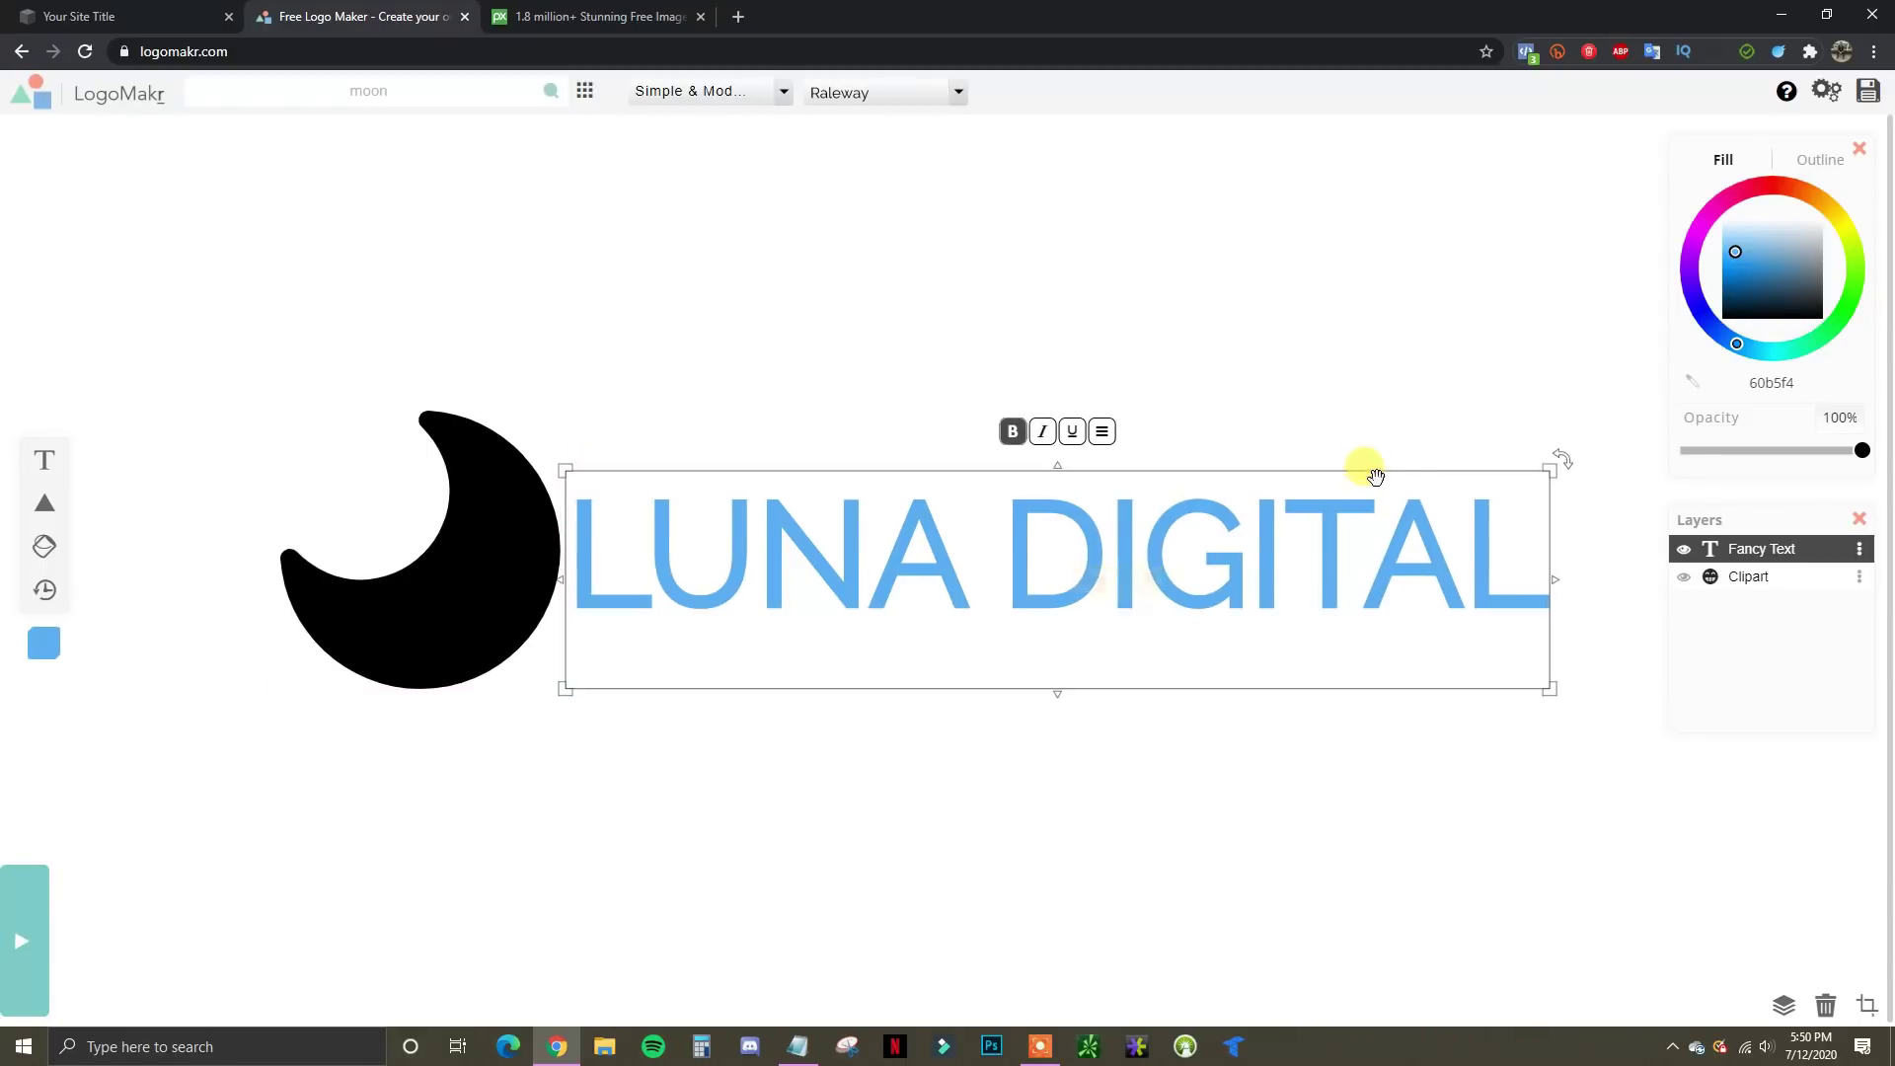
# Change the LUNA DIGITAL text fill from light blue to white (ffffff)
pyautogui.doubleClick(643, 576)
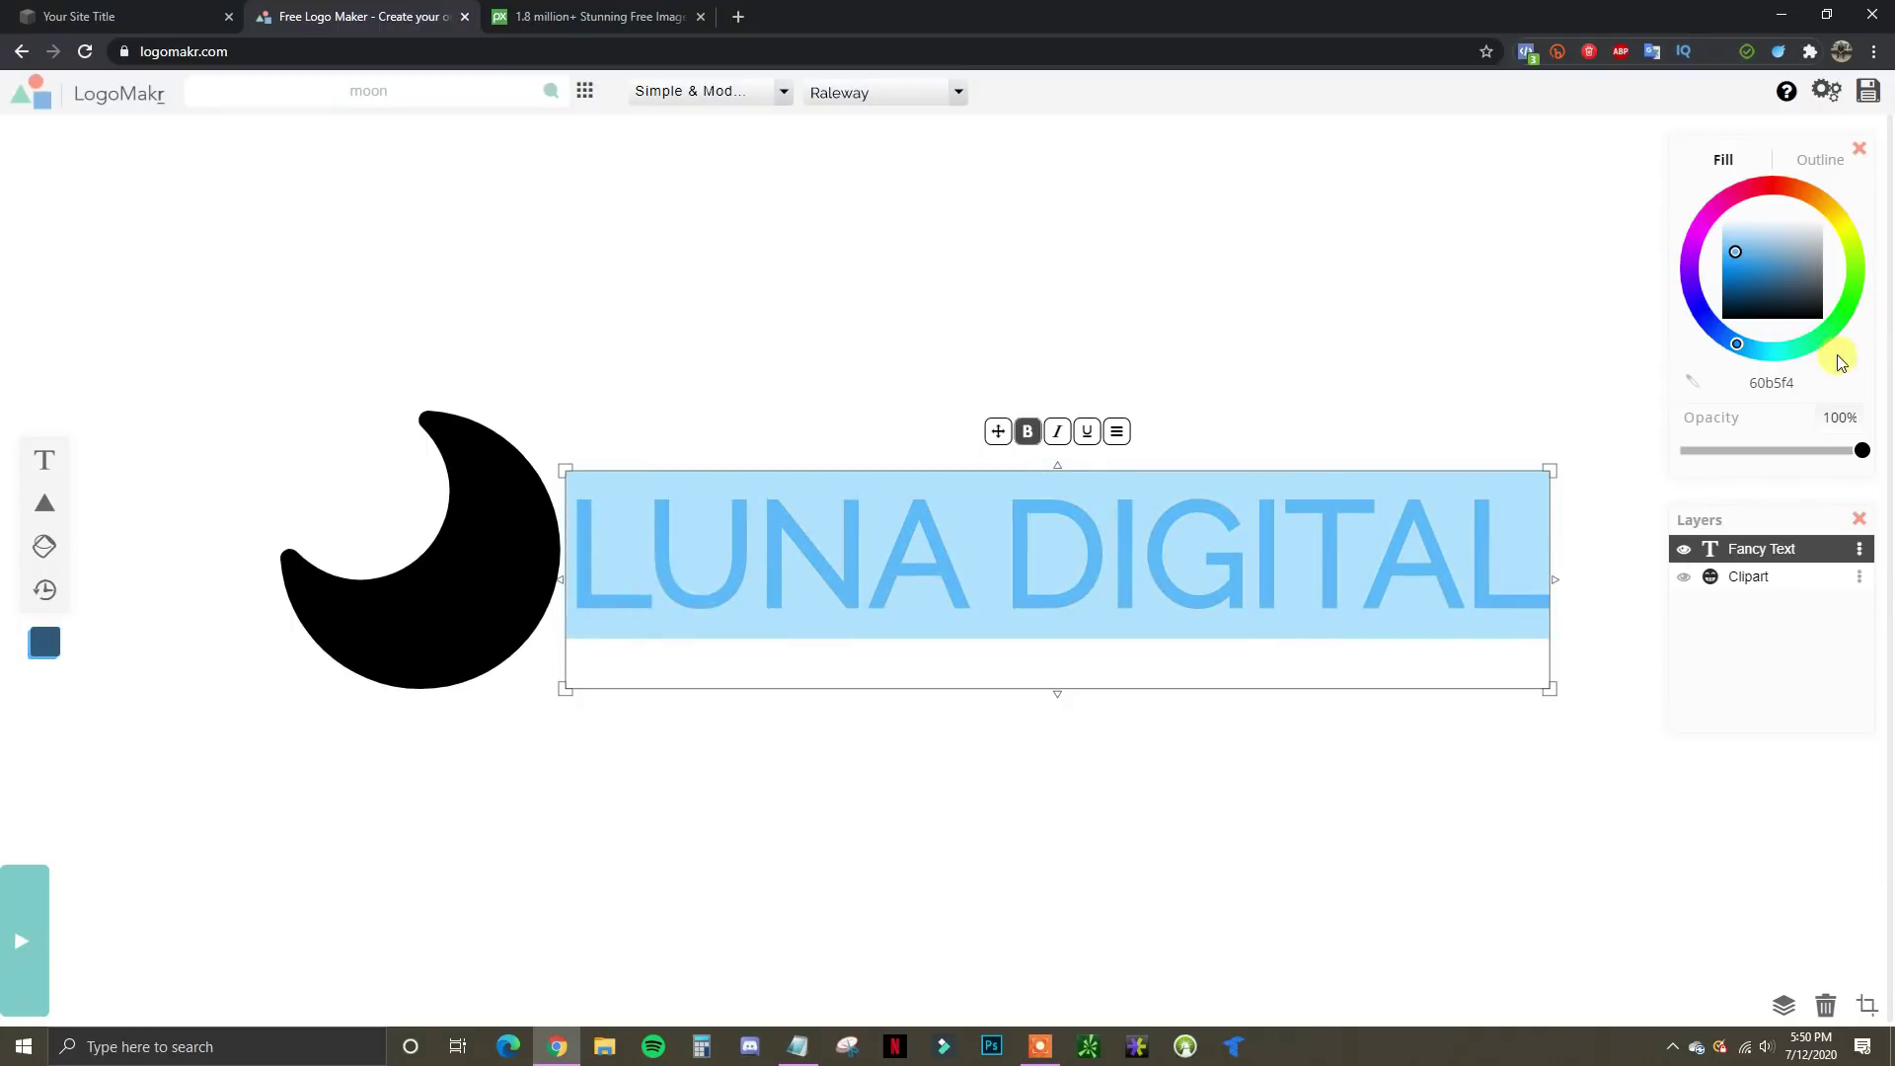
pyautogui.moveTo(1734, 249); pyautogui.dragTo(1836, 324)
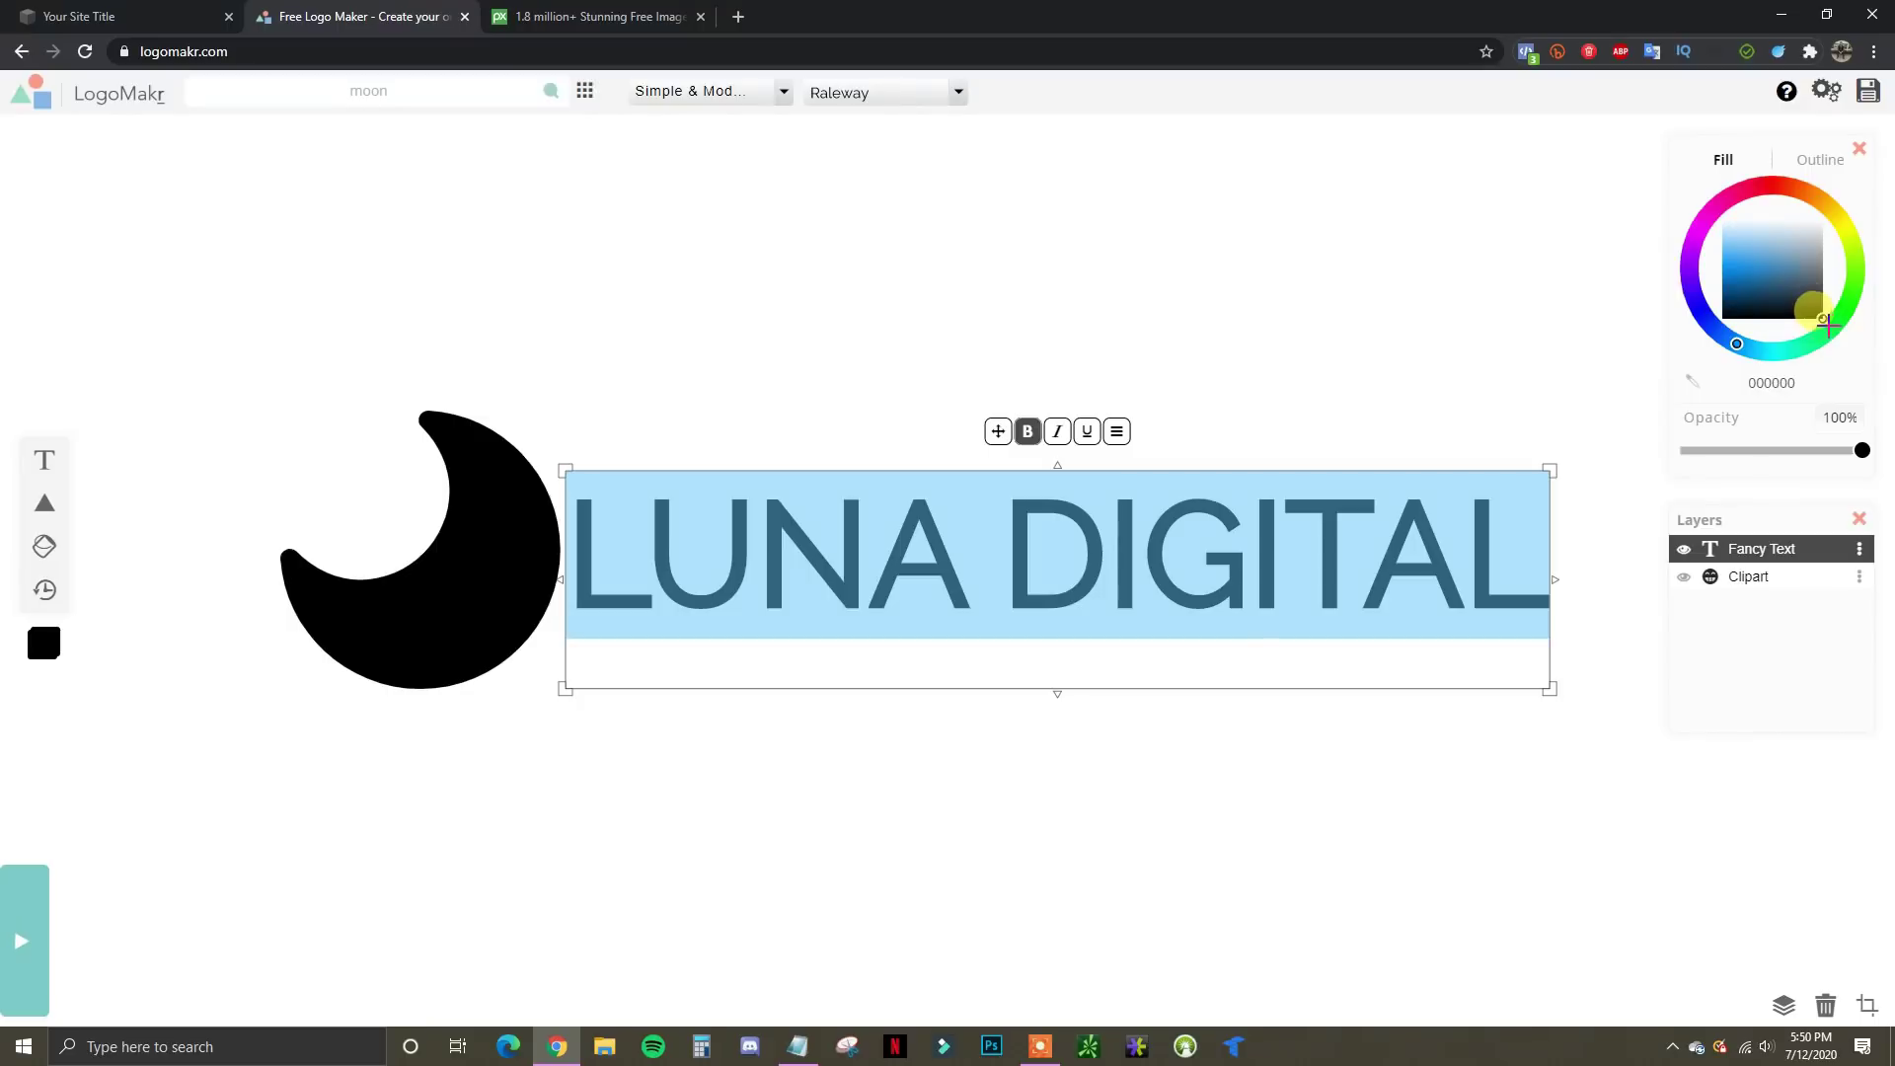
pyautogui.moveTo(1826, 324)
pyautogui.mouseDown()
pyautogui.moveTo(1788, 256)
pyautogui.moveTo(1782, 289)
pyautogui.moveTo(1837, 322)
pyautogui.mouseUp()
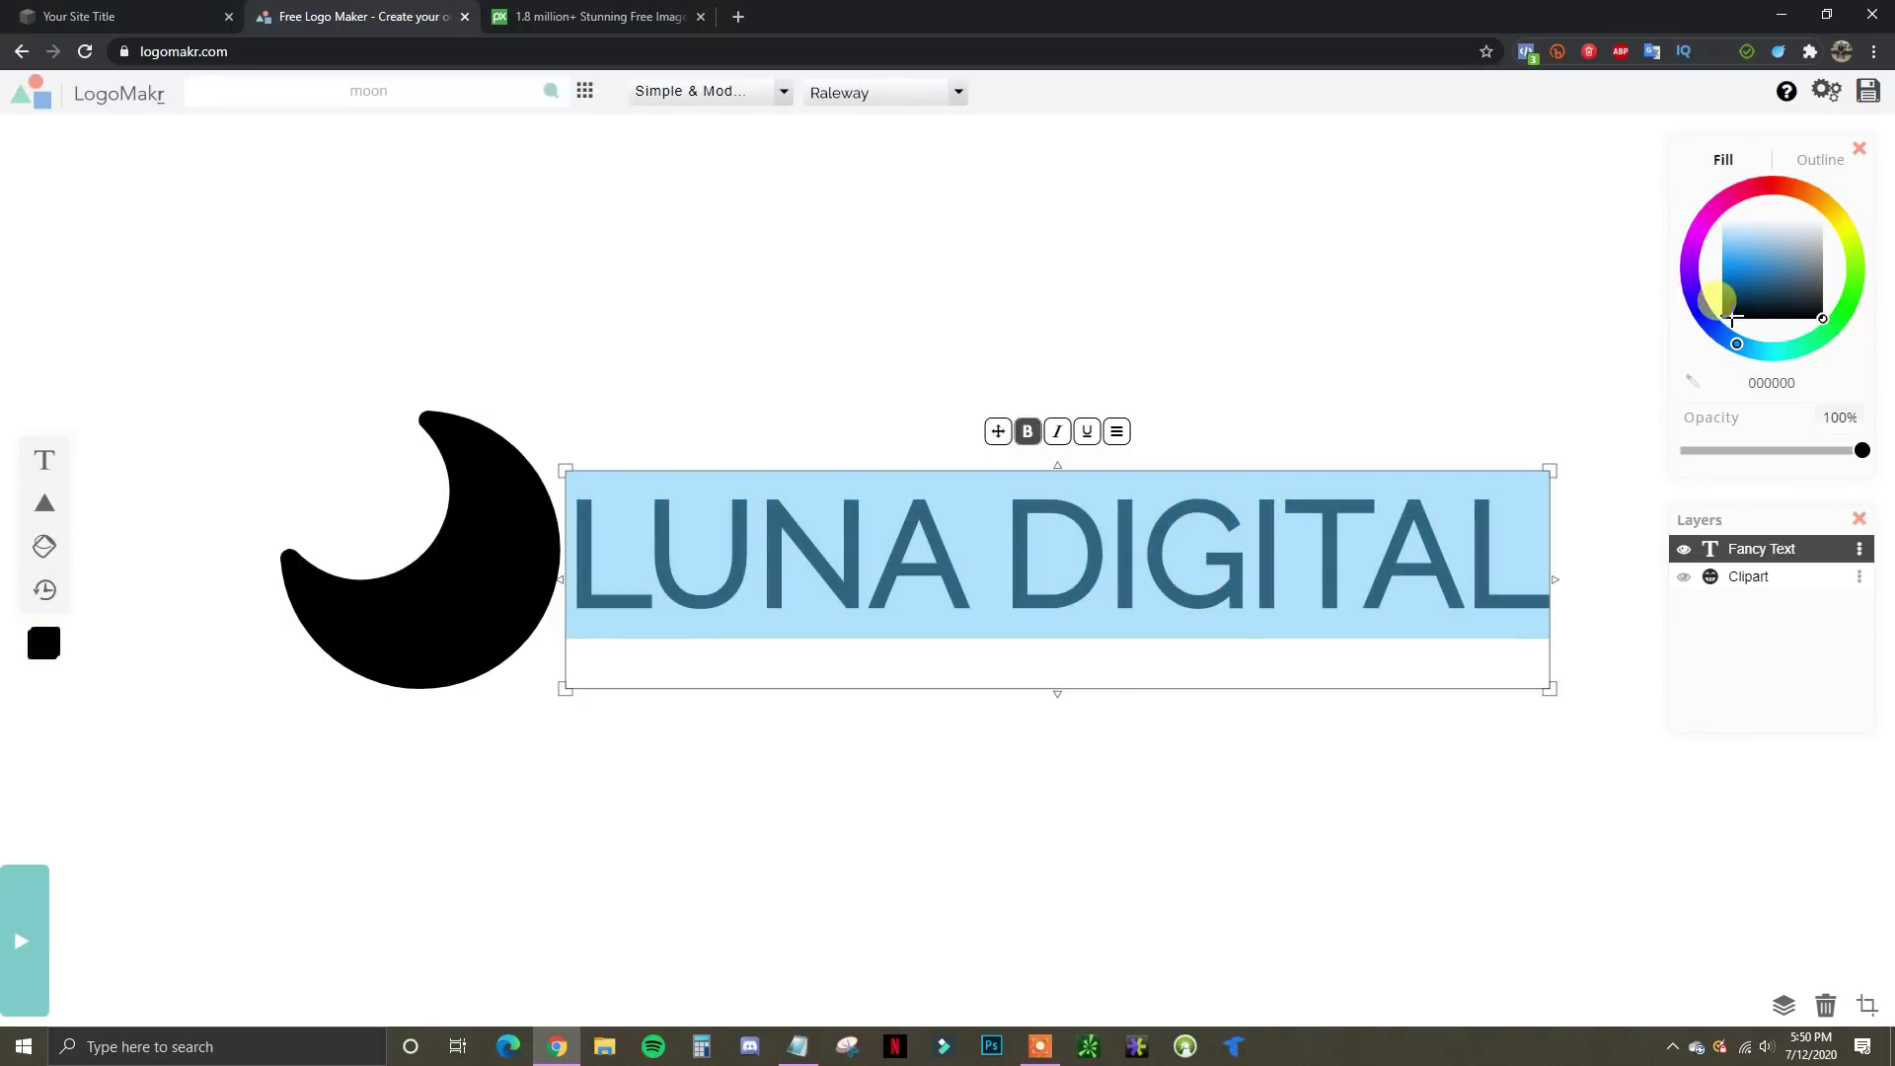
pyautogui.moveTo(1725, 333)
pyautogui.mouseDown()
pyautogui.moveTo(1696, 250)
pyautogui.moveTo(1727, 182)
pyautogui.moveTo(1820, 197)
pyautogui.moveTo(1782, 180)
pyautogui.moveTo(1708, 210)
pyautogui.mouseUp()
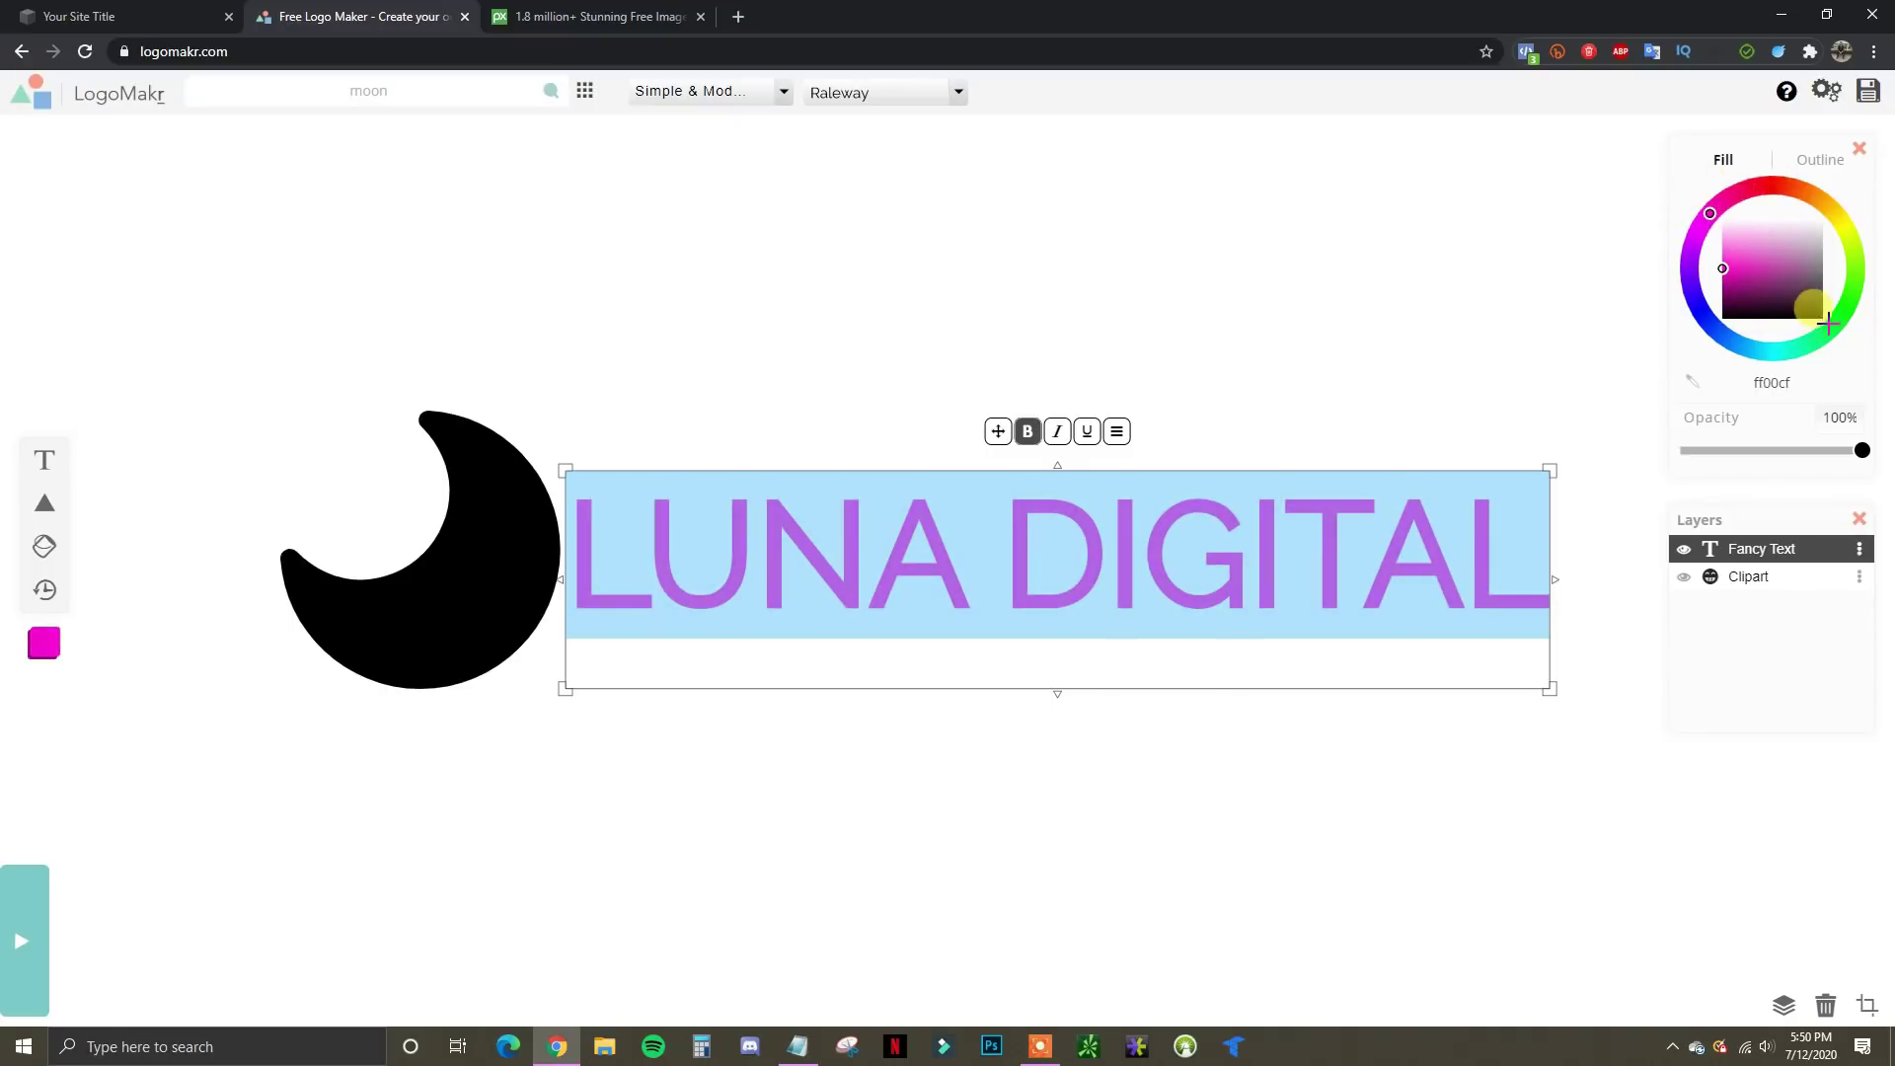
pyautogui.moveTo(1811, 325)
pyautogui.mouseDown()
pyautogui.moveTo(1766, 306)
pyautogui.moveTo(1685, 186)
pyautogui.mouseUp()
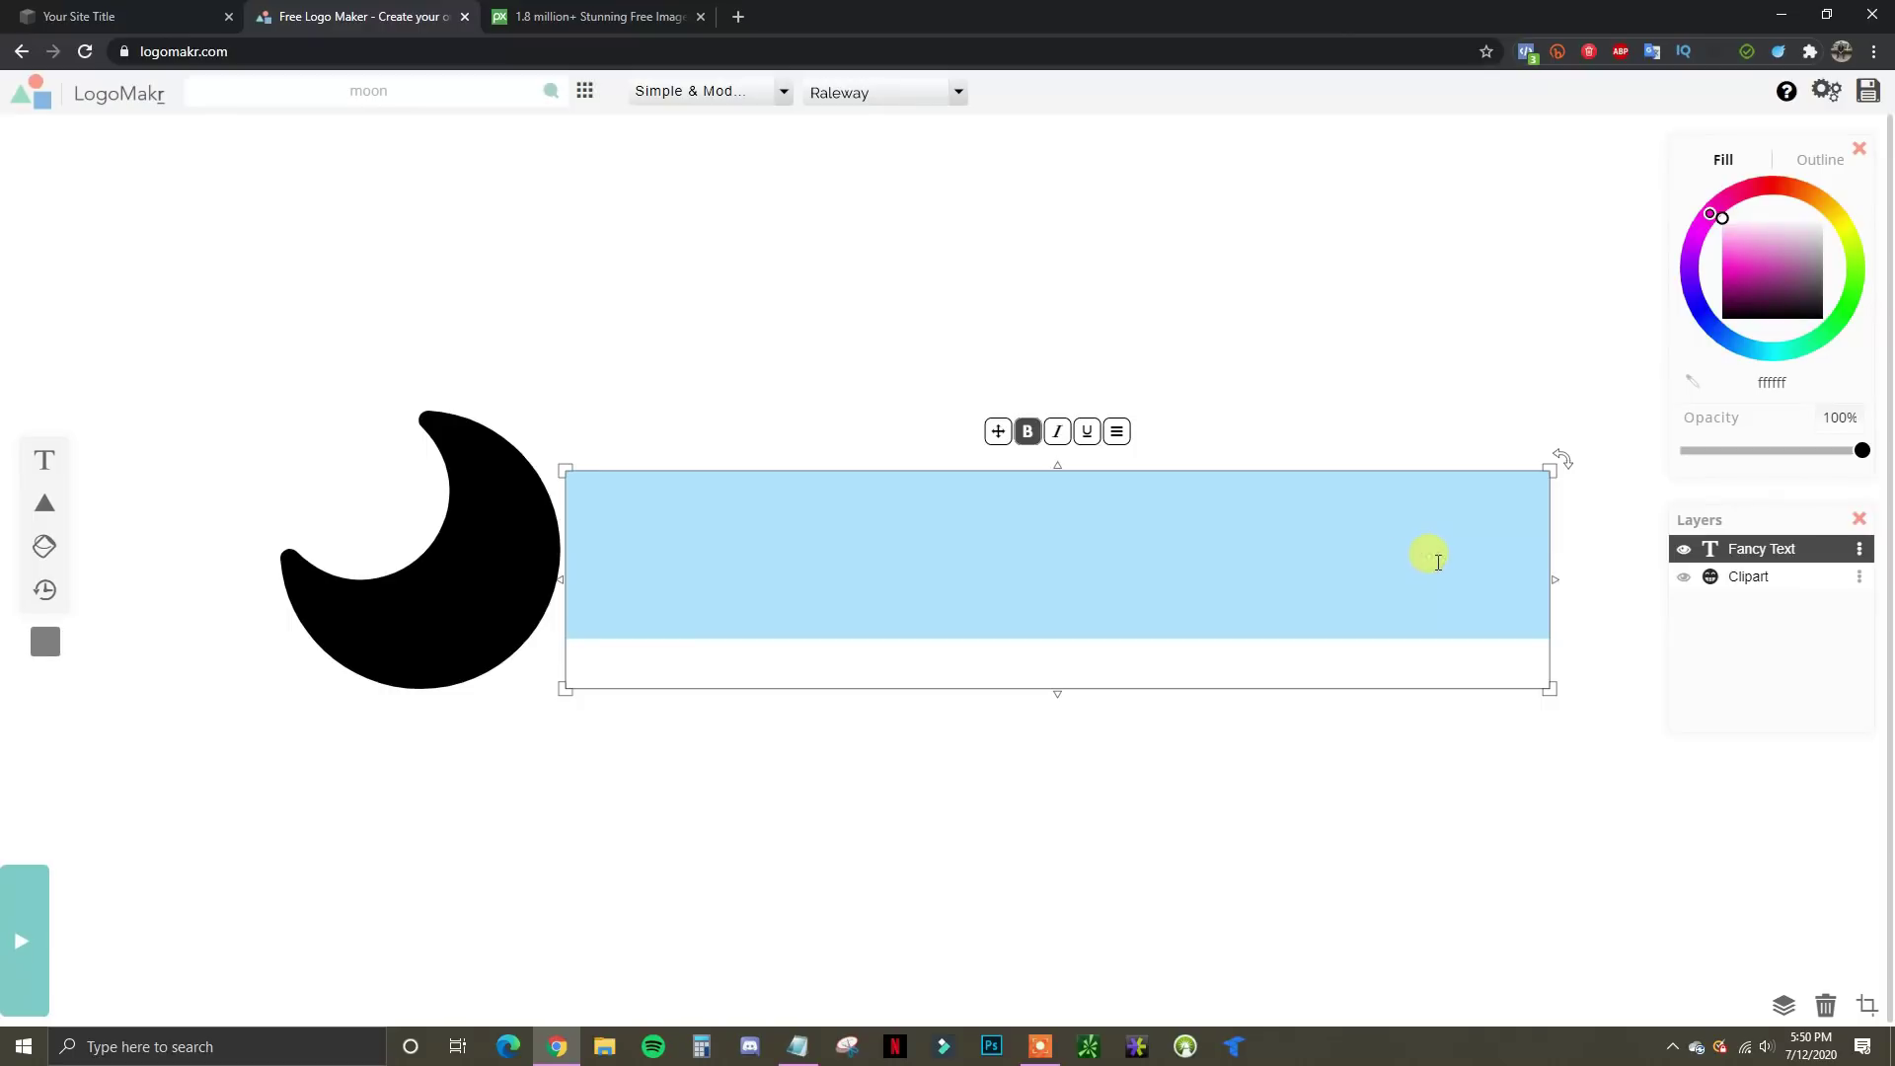
# Change the LogoMakr moon clipart's fill to white (ffffff) to match the rest of the logo
pyautogui.click(146, 14)
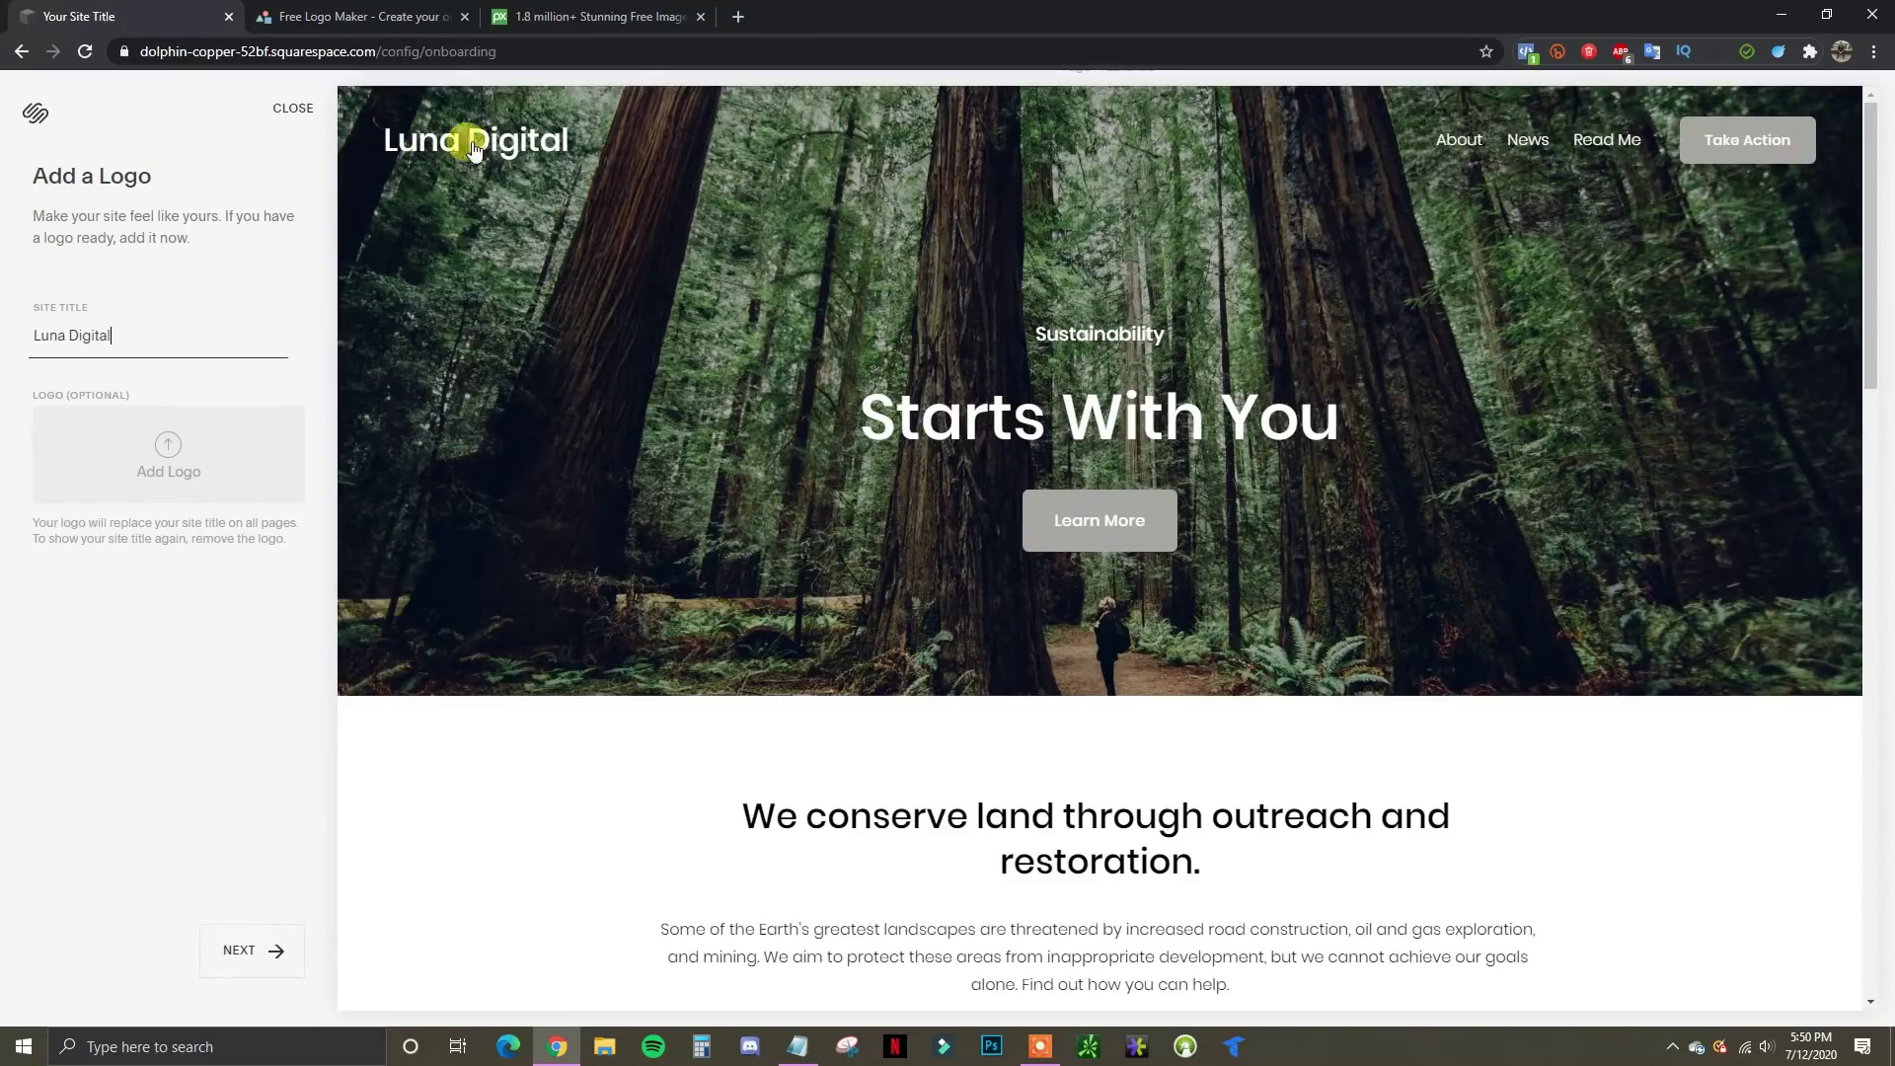
pyautogui.click(357, 15)
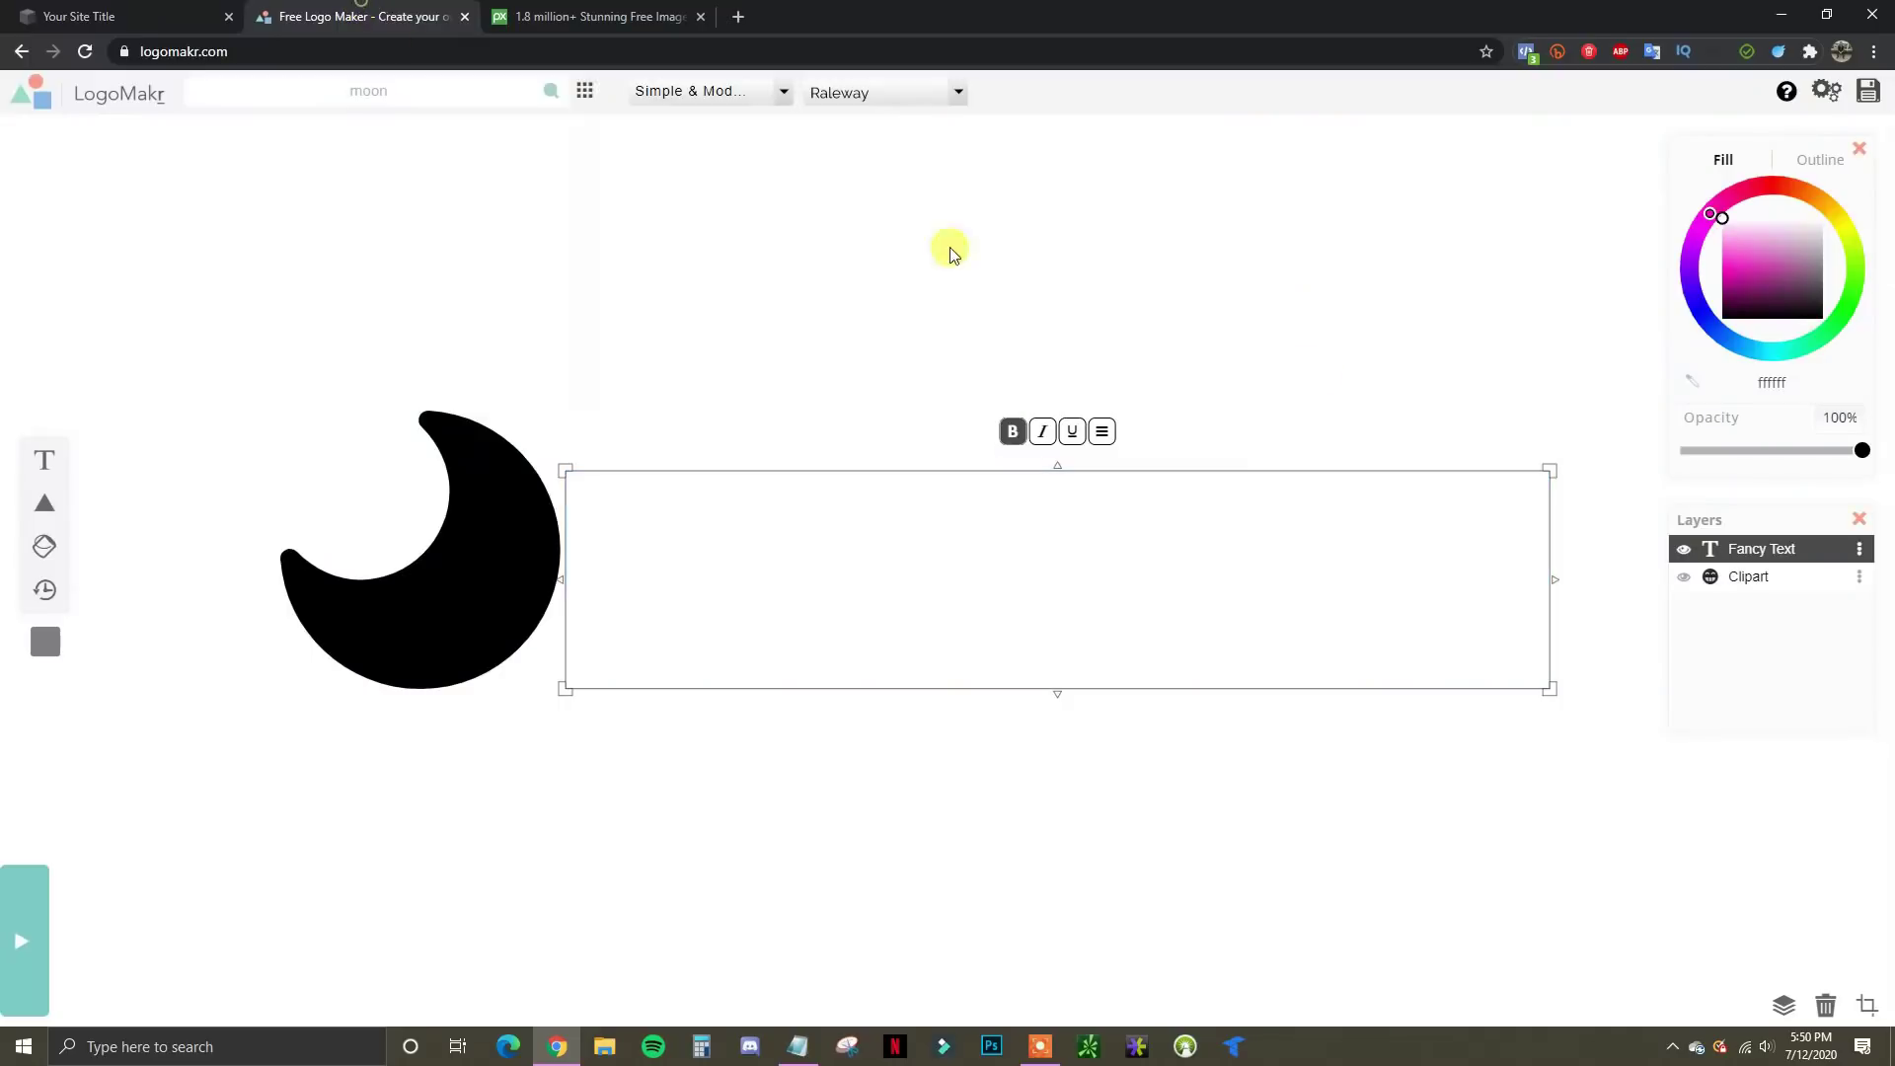
pyautogui.click(429, 600)
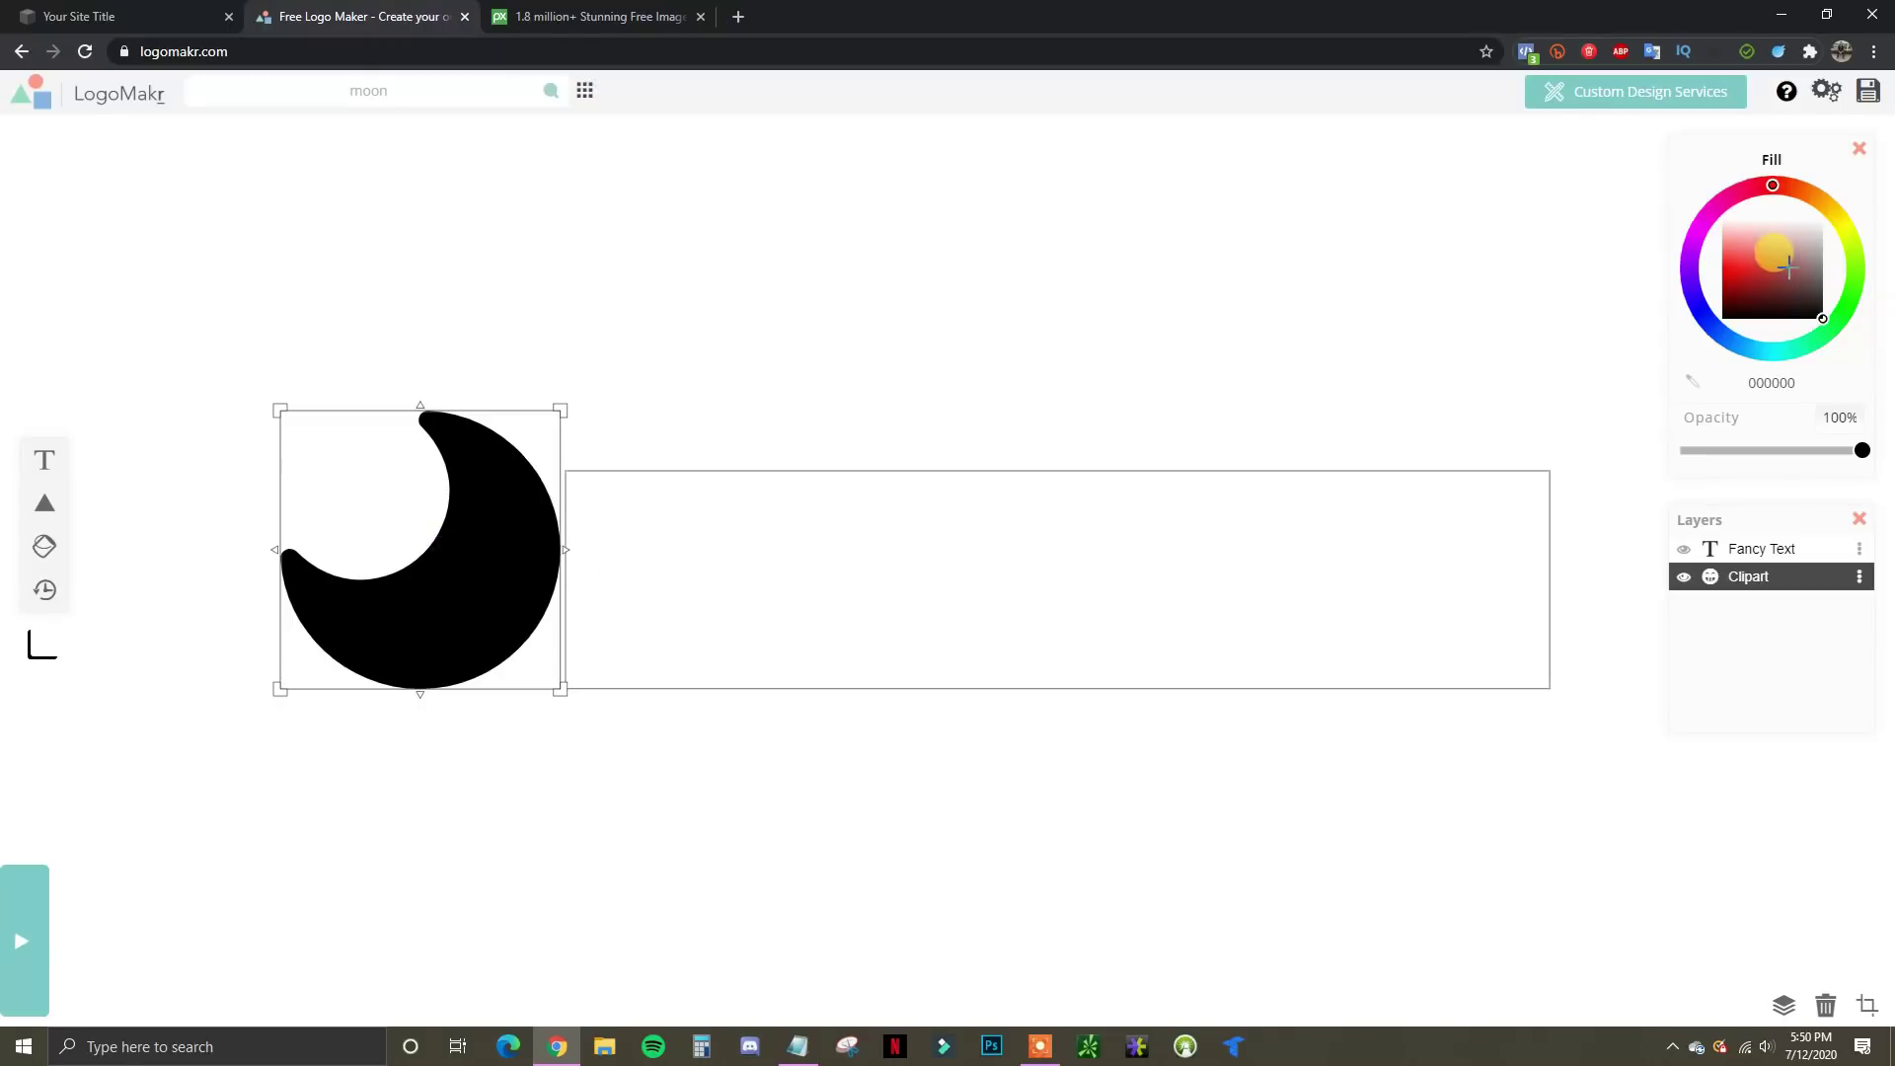
pyautogui.moveTo(1814, 237); pyautogui.dragTo(1674, 187)
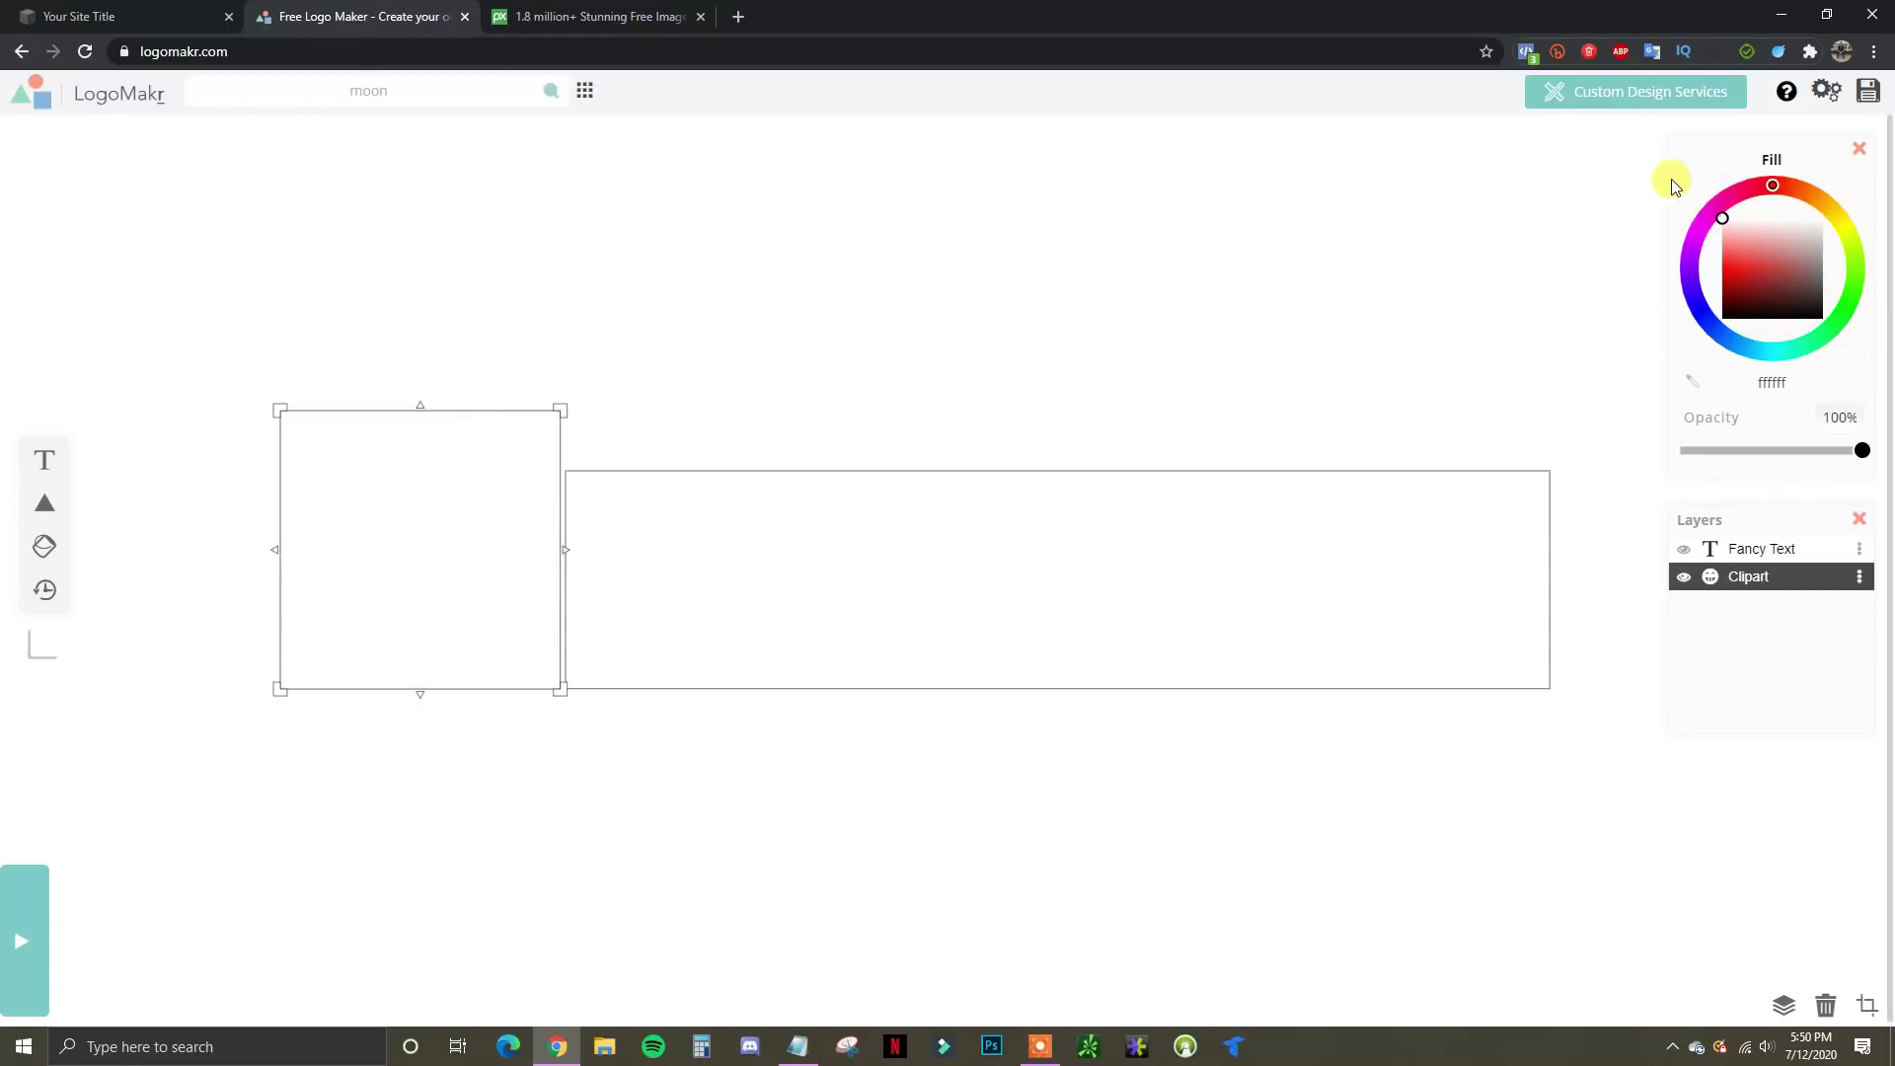
pyautogui.click(1512, 235)
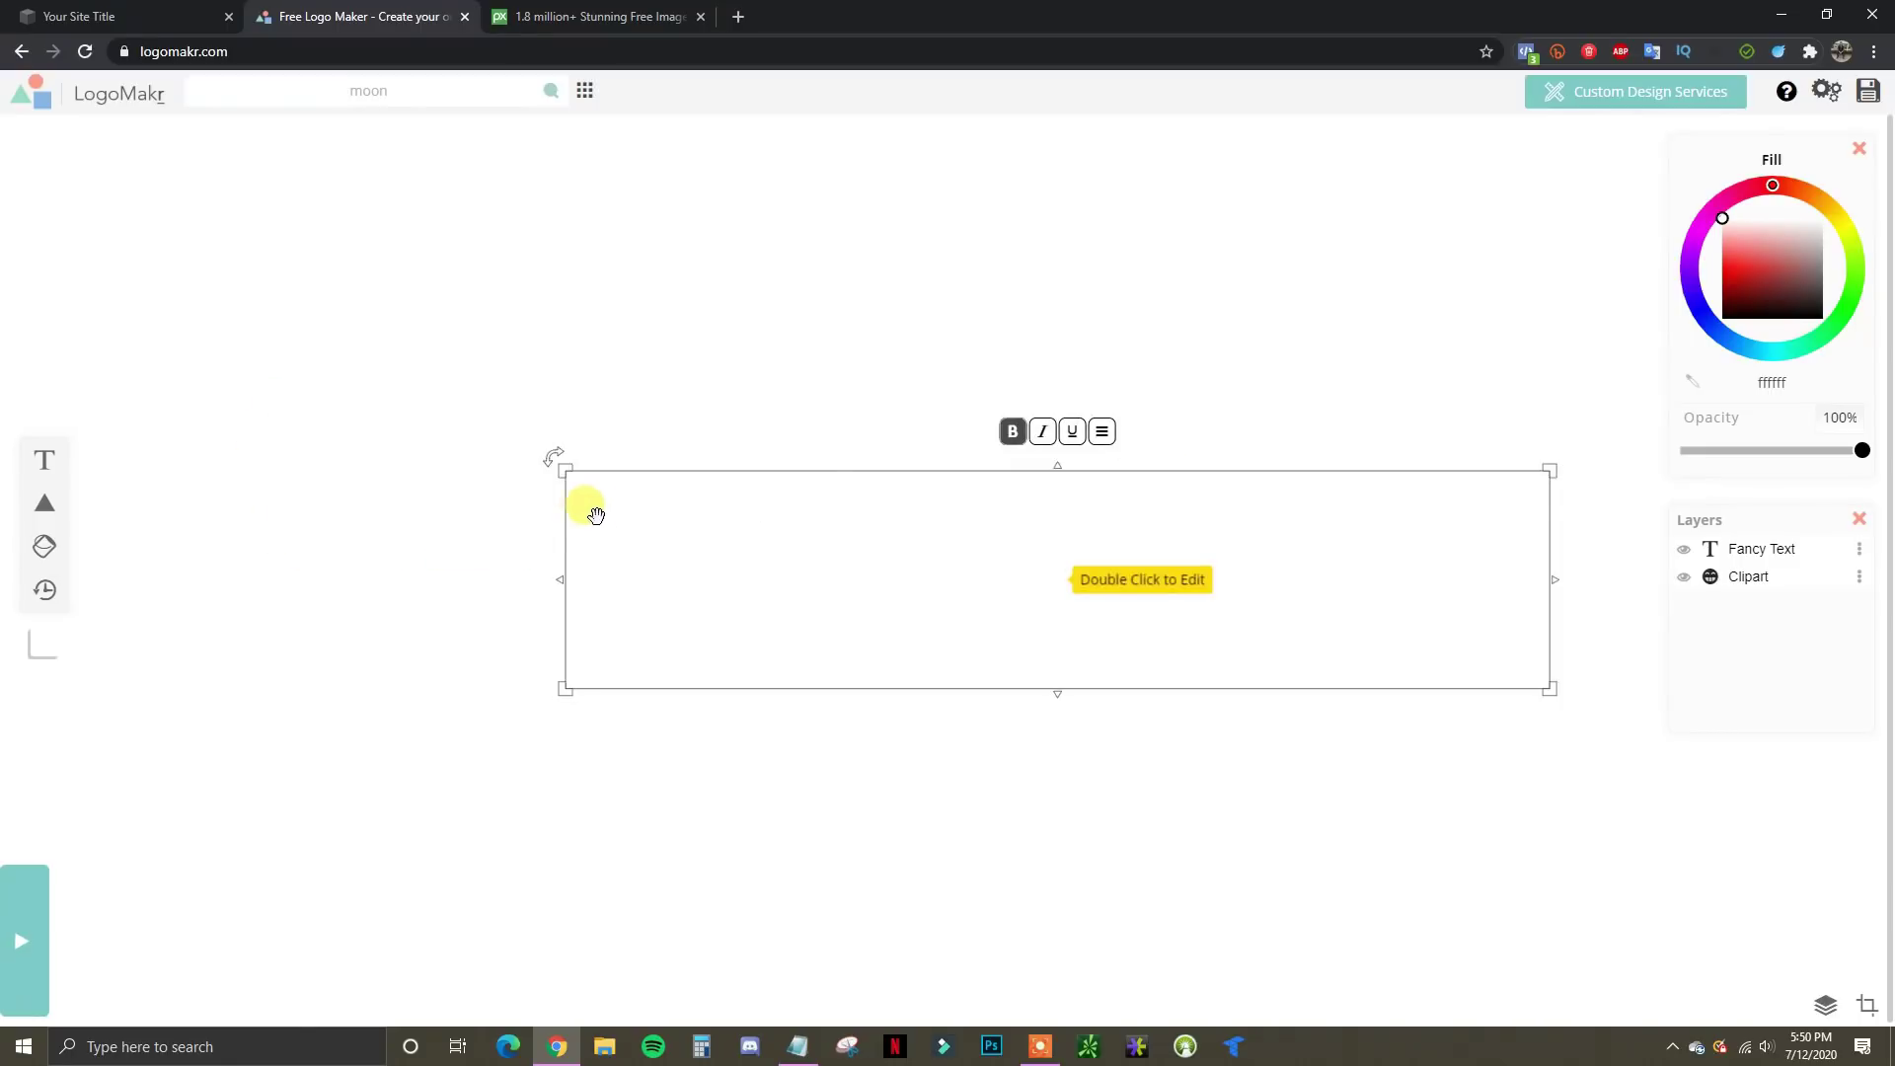
# Save the logo, download the free low-resolution LogoMakr_9hD1gm.png, and return to Squarespace
pyautogui.click(1867, 94)
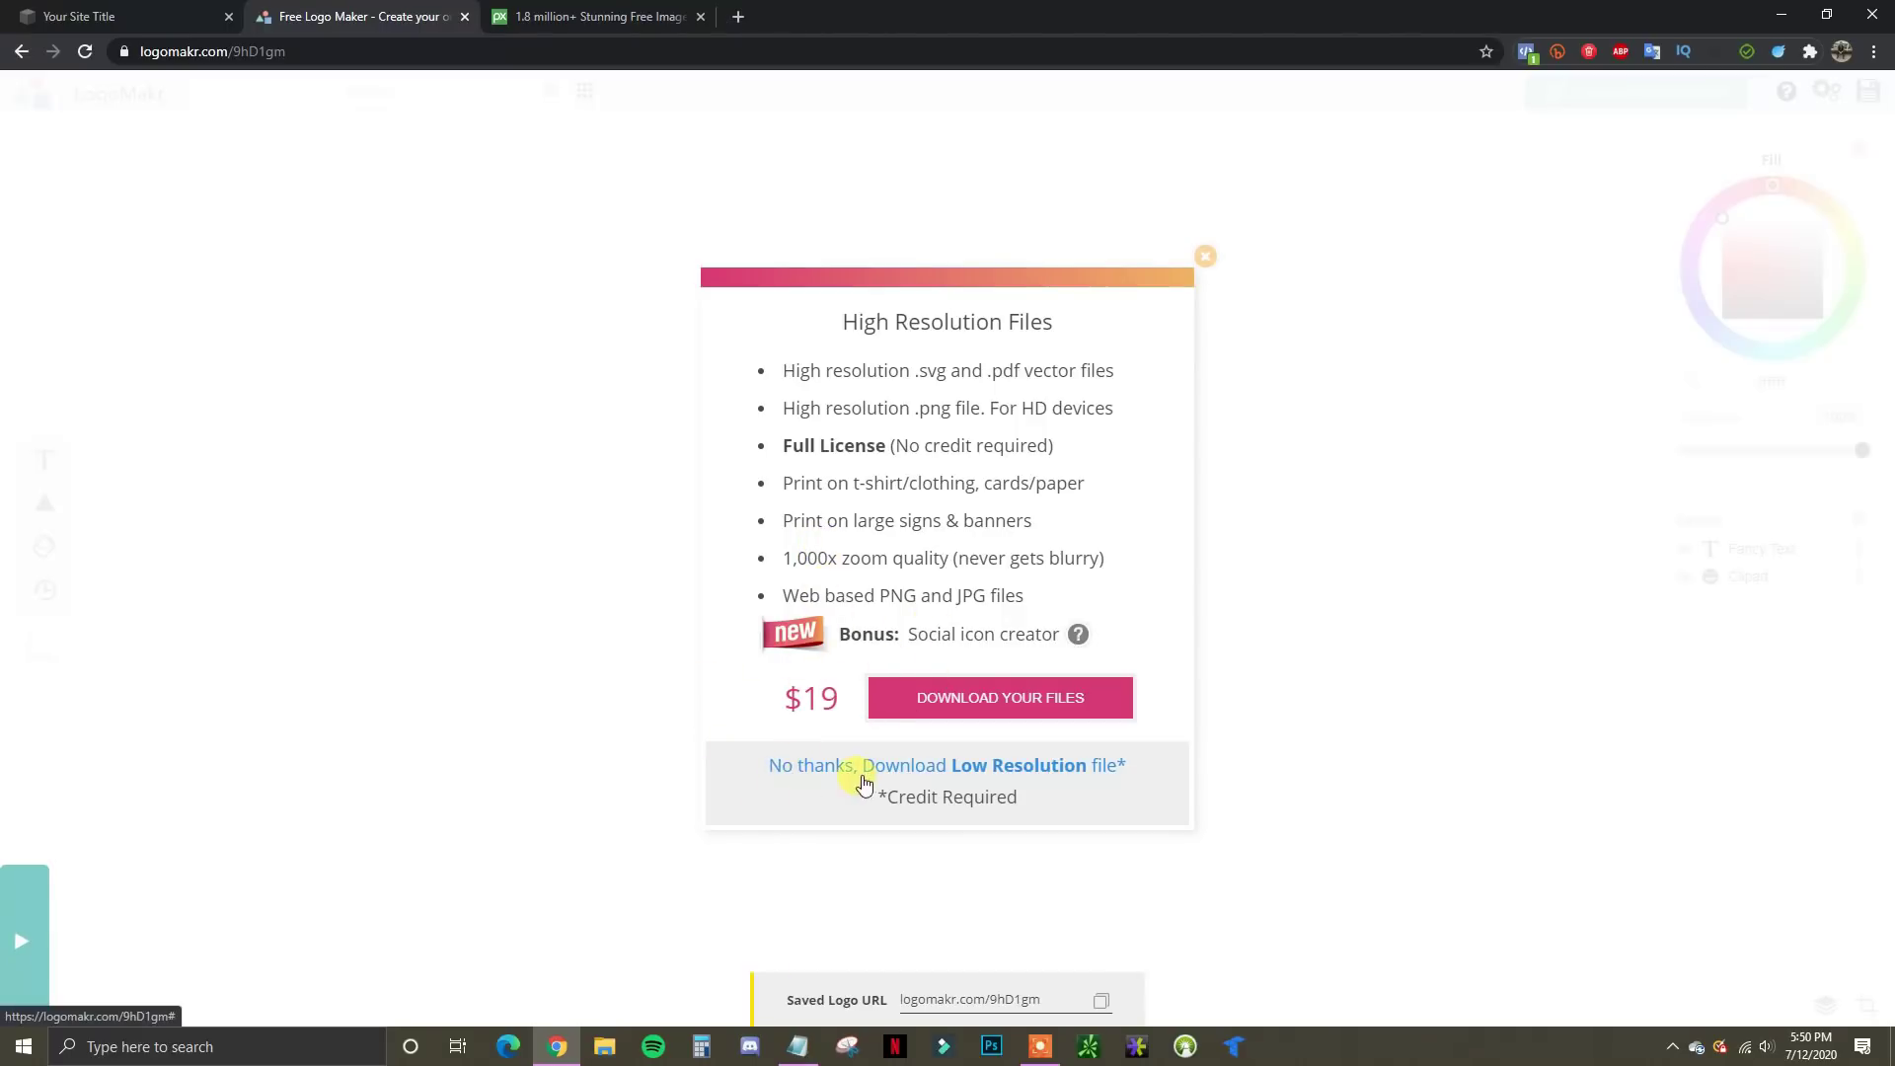
pyautogui.click(973, 772)
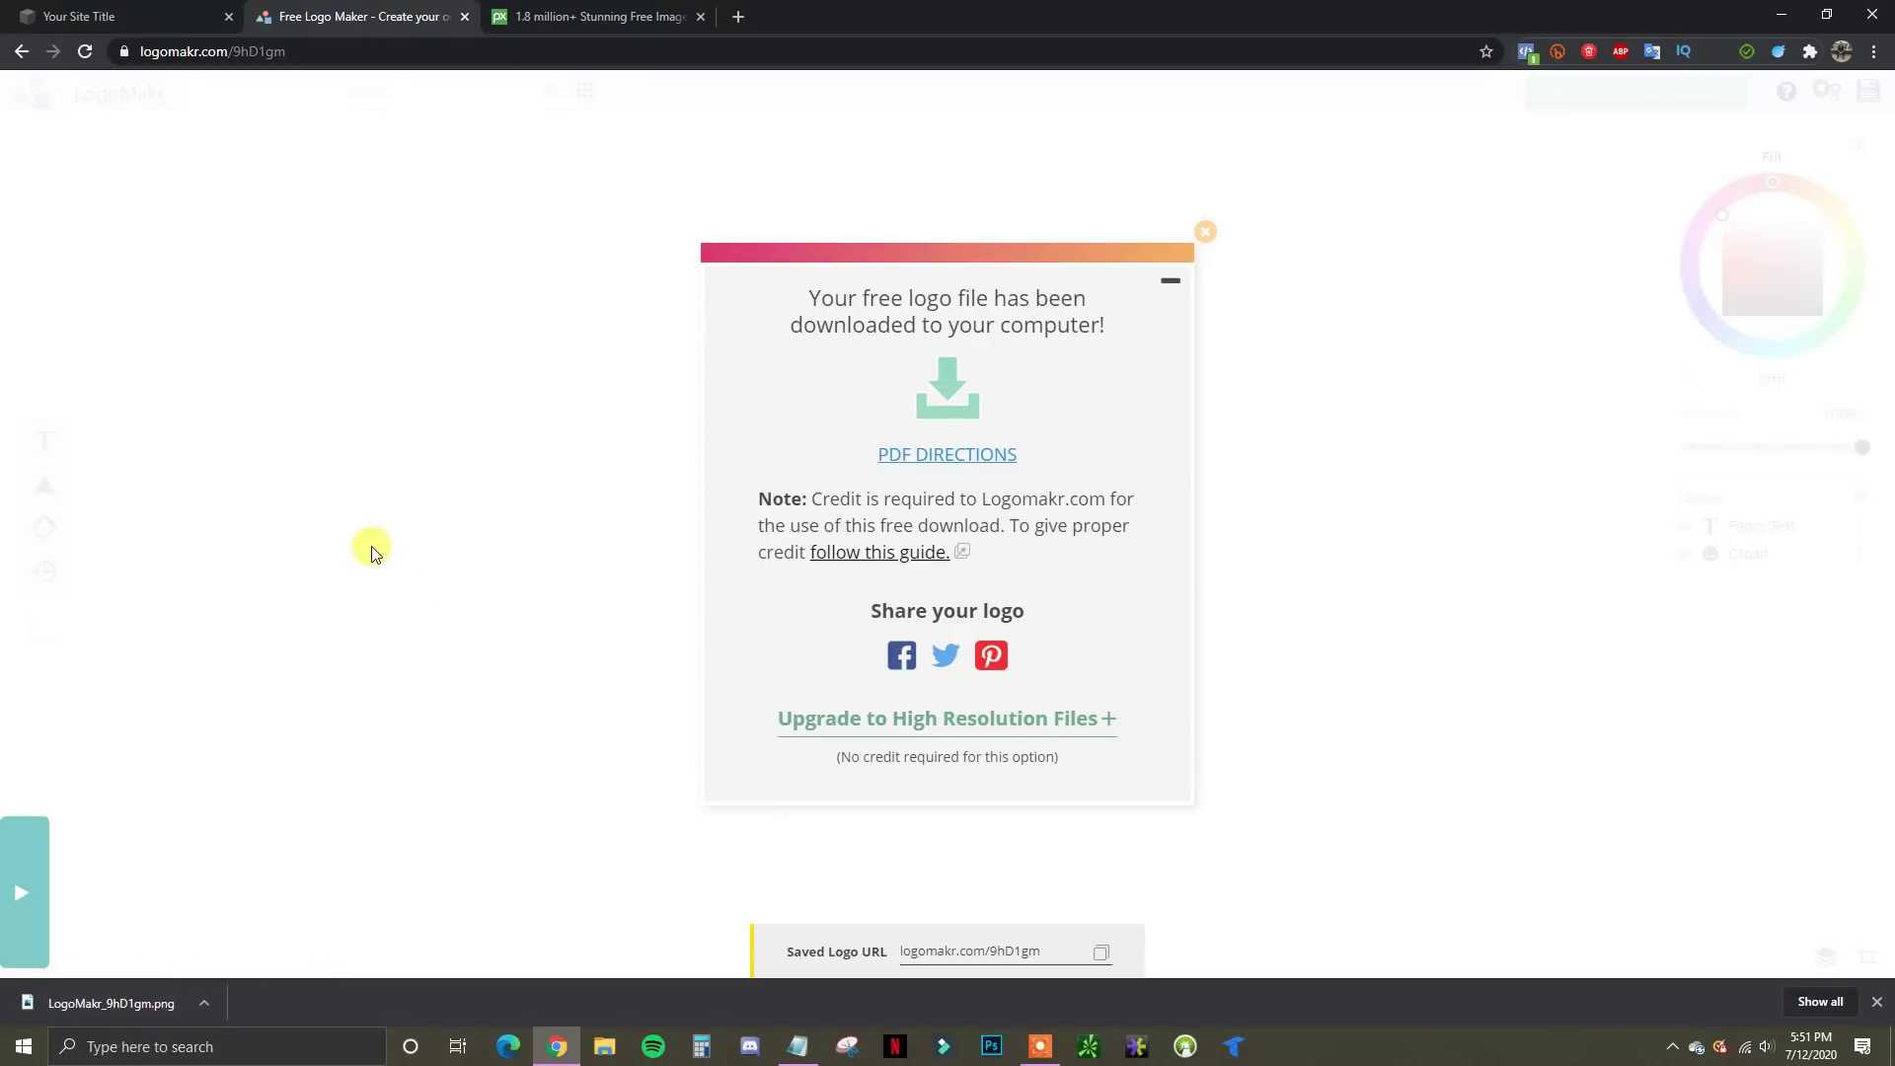
pyautogui.click(136, 10)
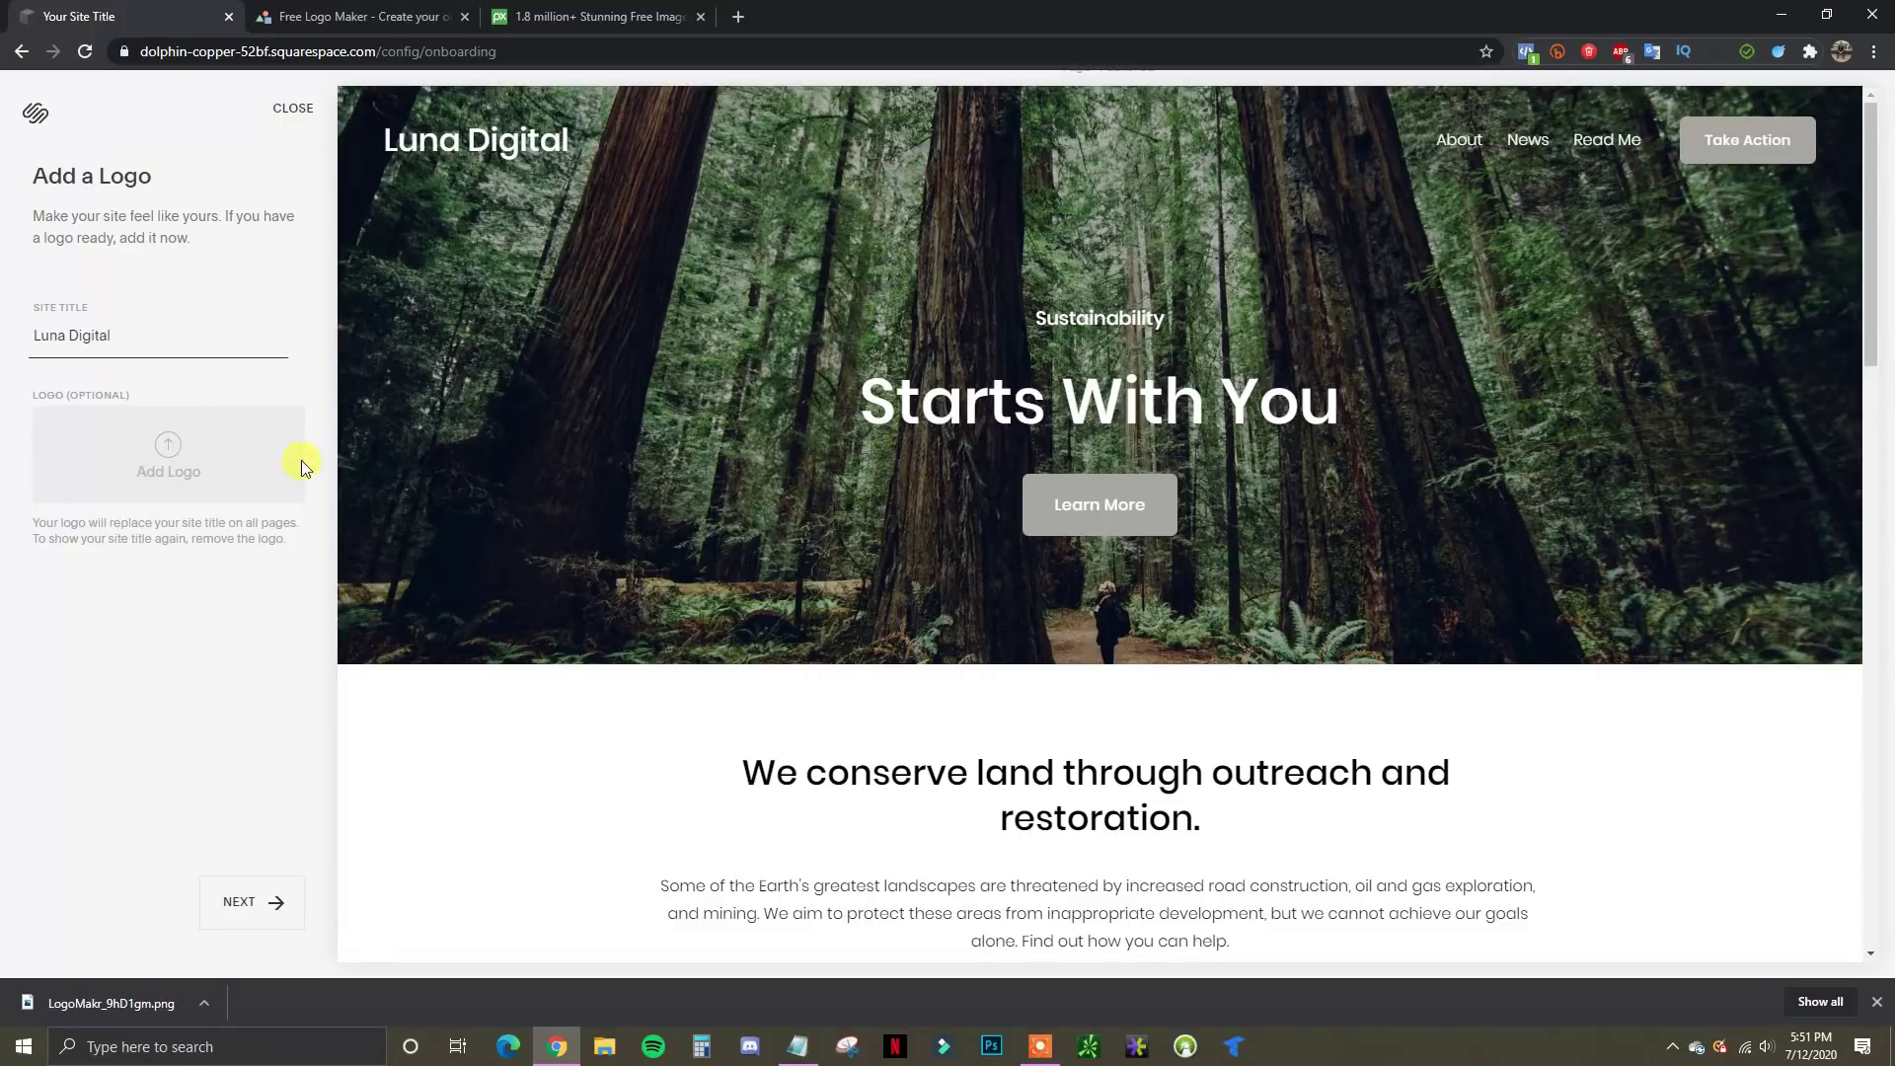
# Upload LogoMakr_9hD1gm.png as the site logo in place of the title and proceed to fonts
pyautogui.click(164, 463)
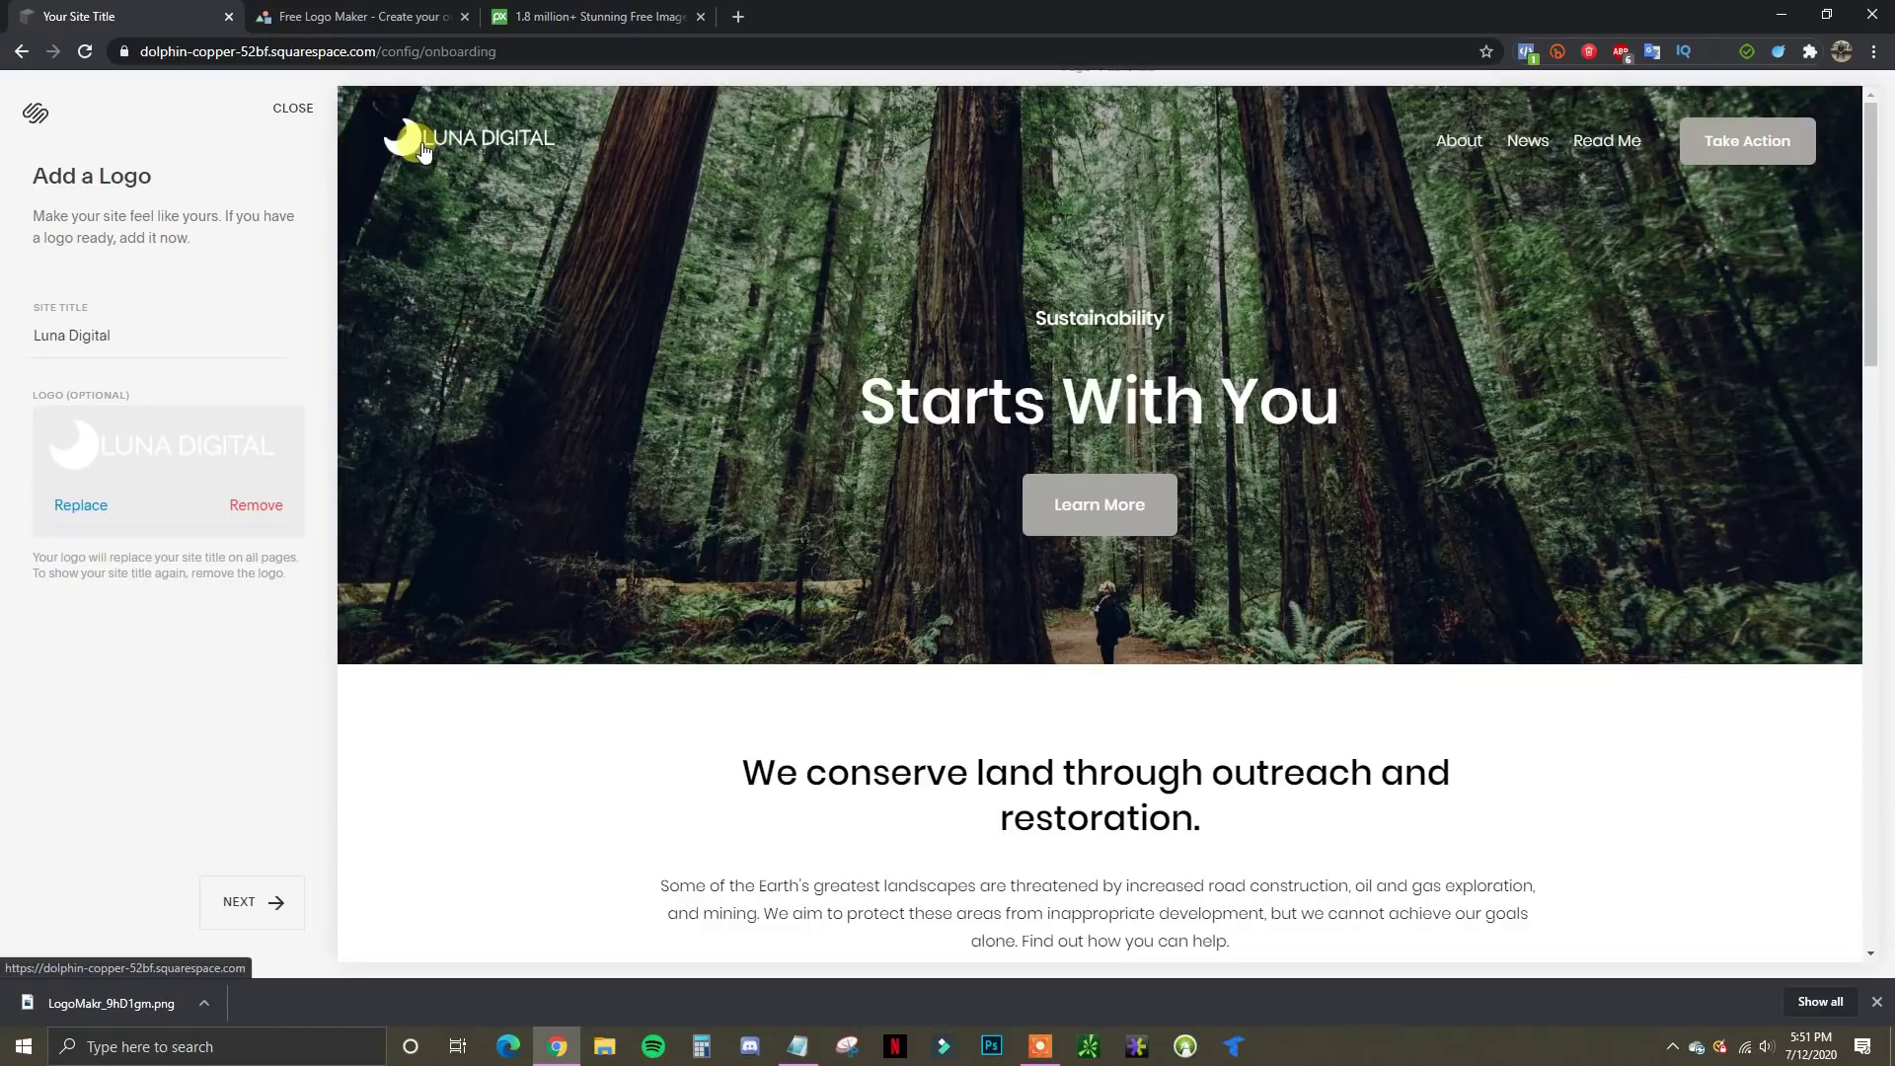
pyautogui.click(229, 894)
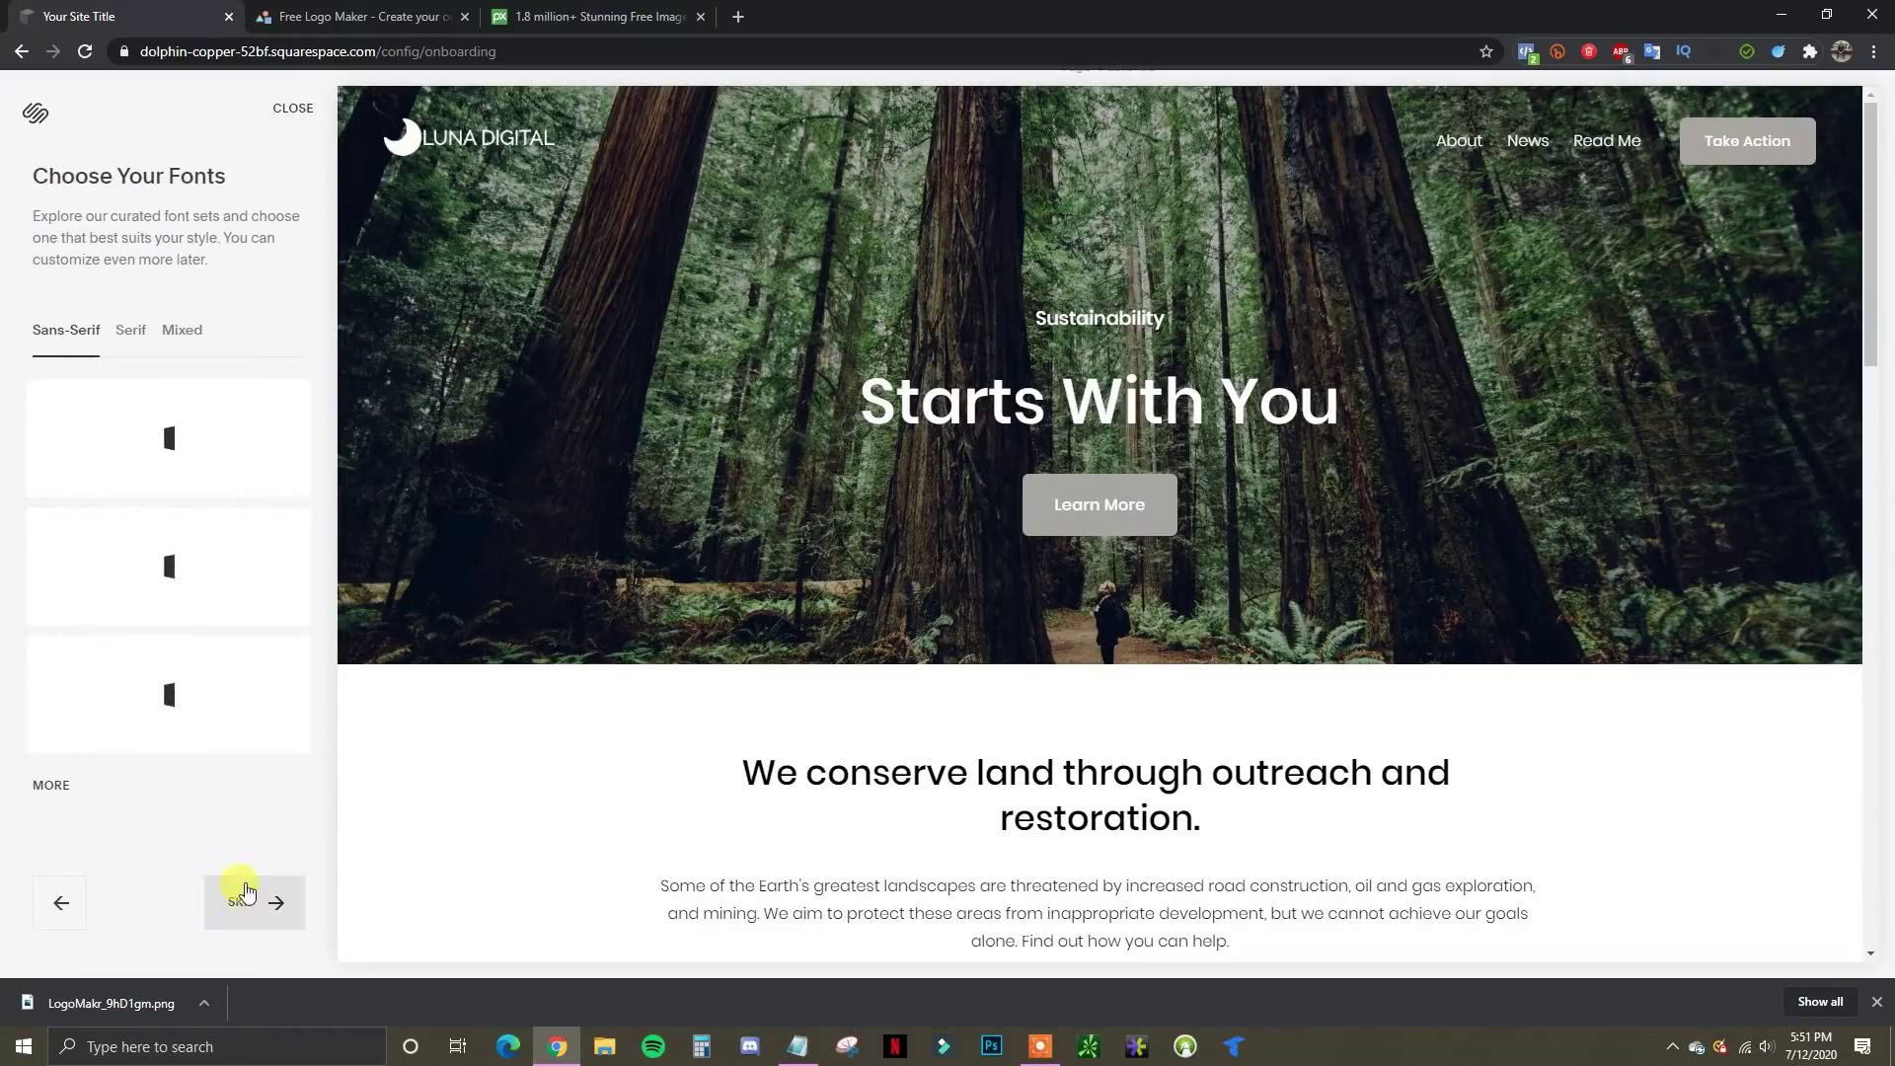
# Preview the Aktiv and Futura sans-serif font sets and select Futura
pyautogui.click(1877, 1001)
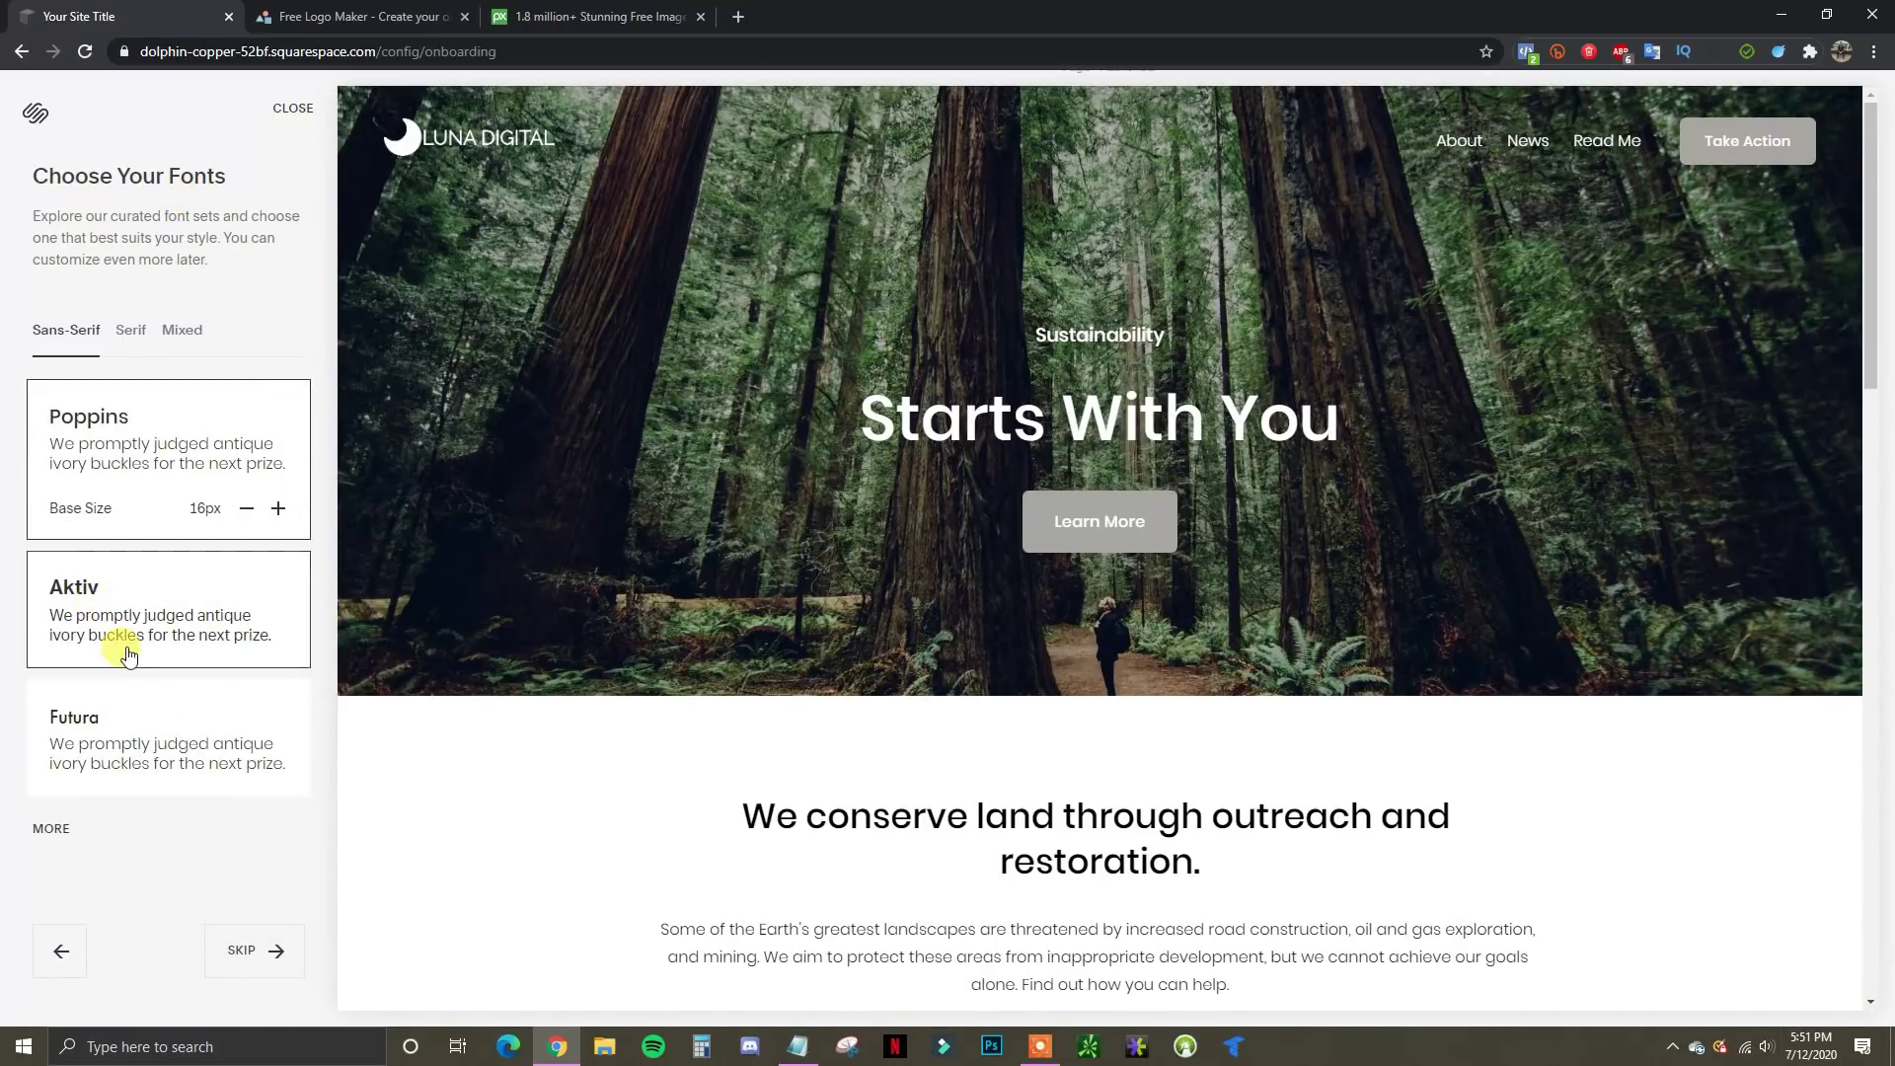
pyautogui.click(153, 599)
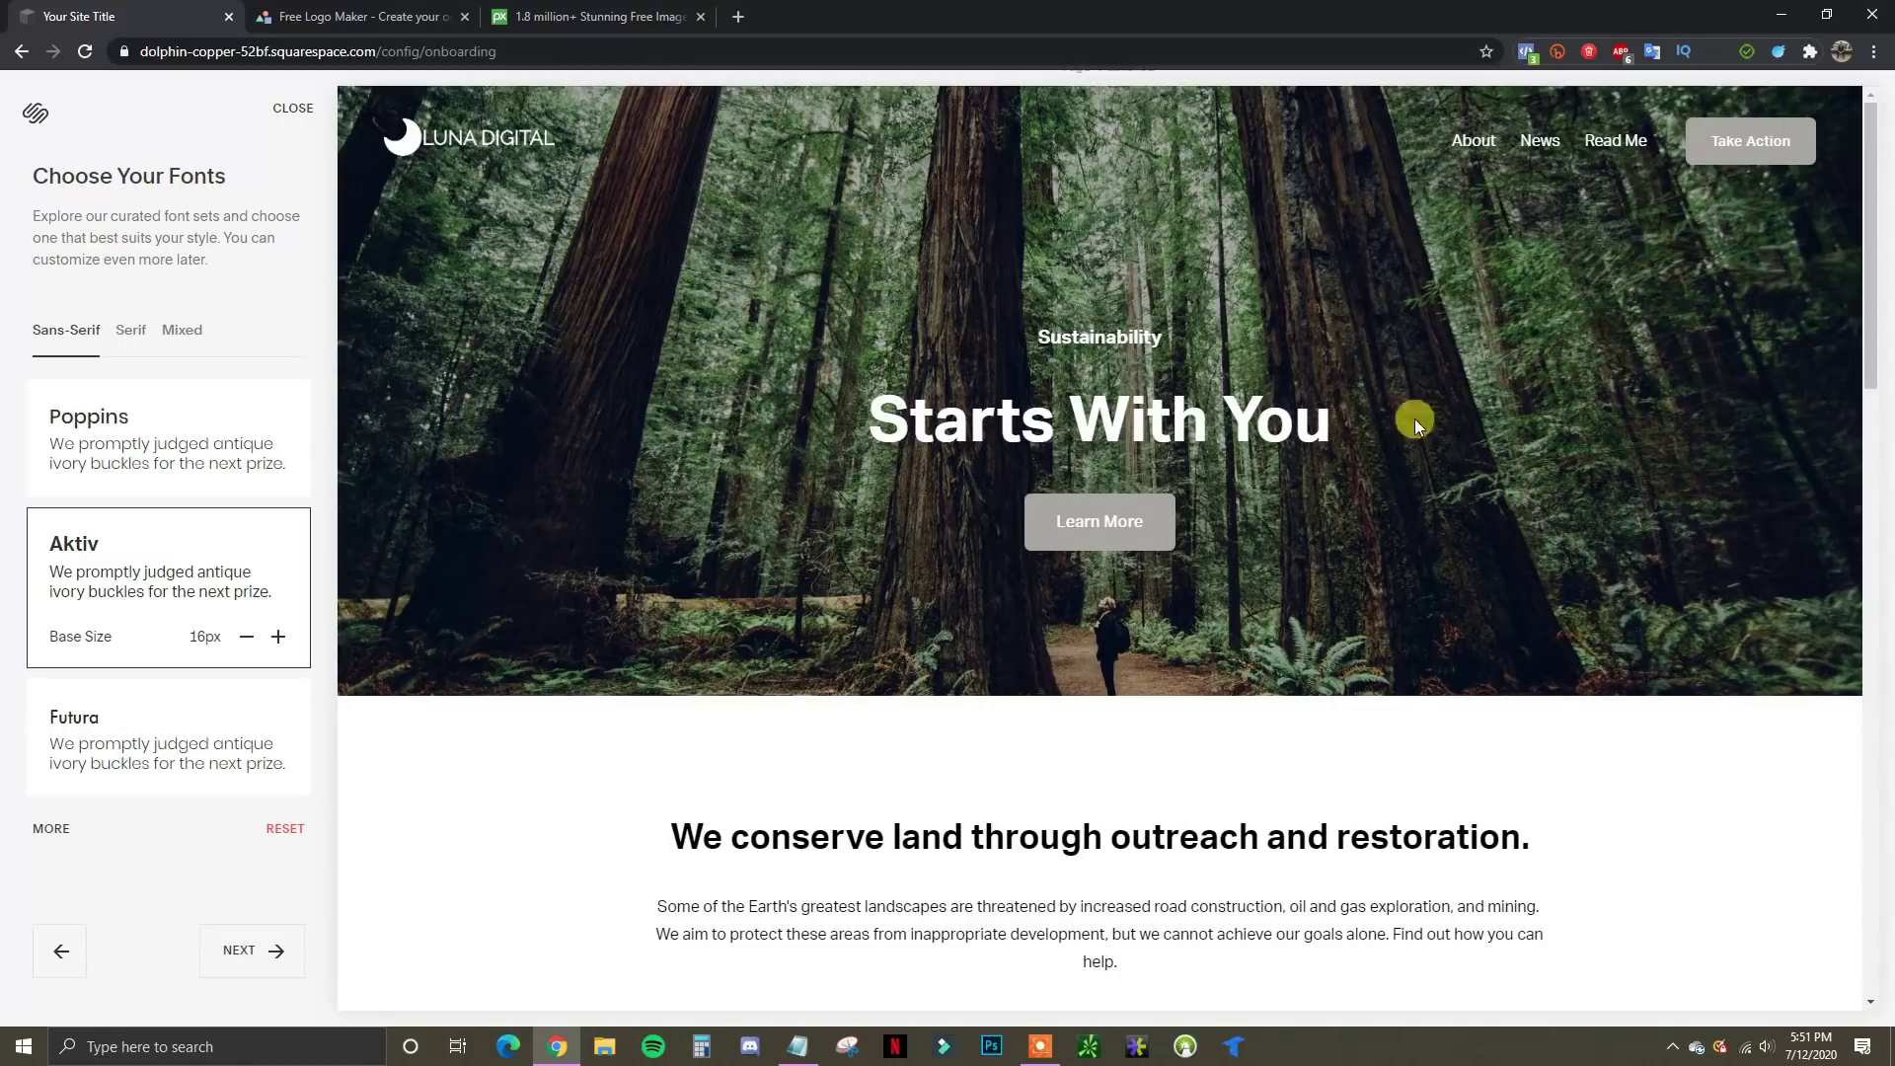
pyautogui.click(117, 730)
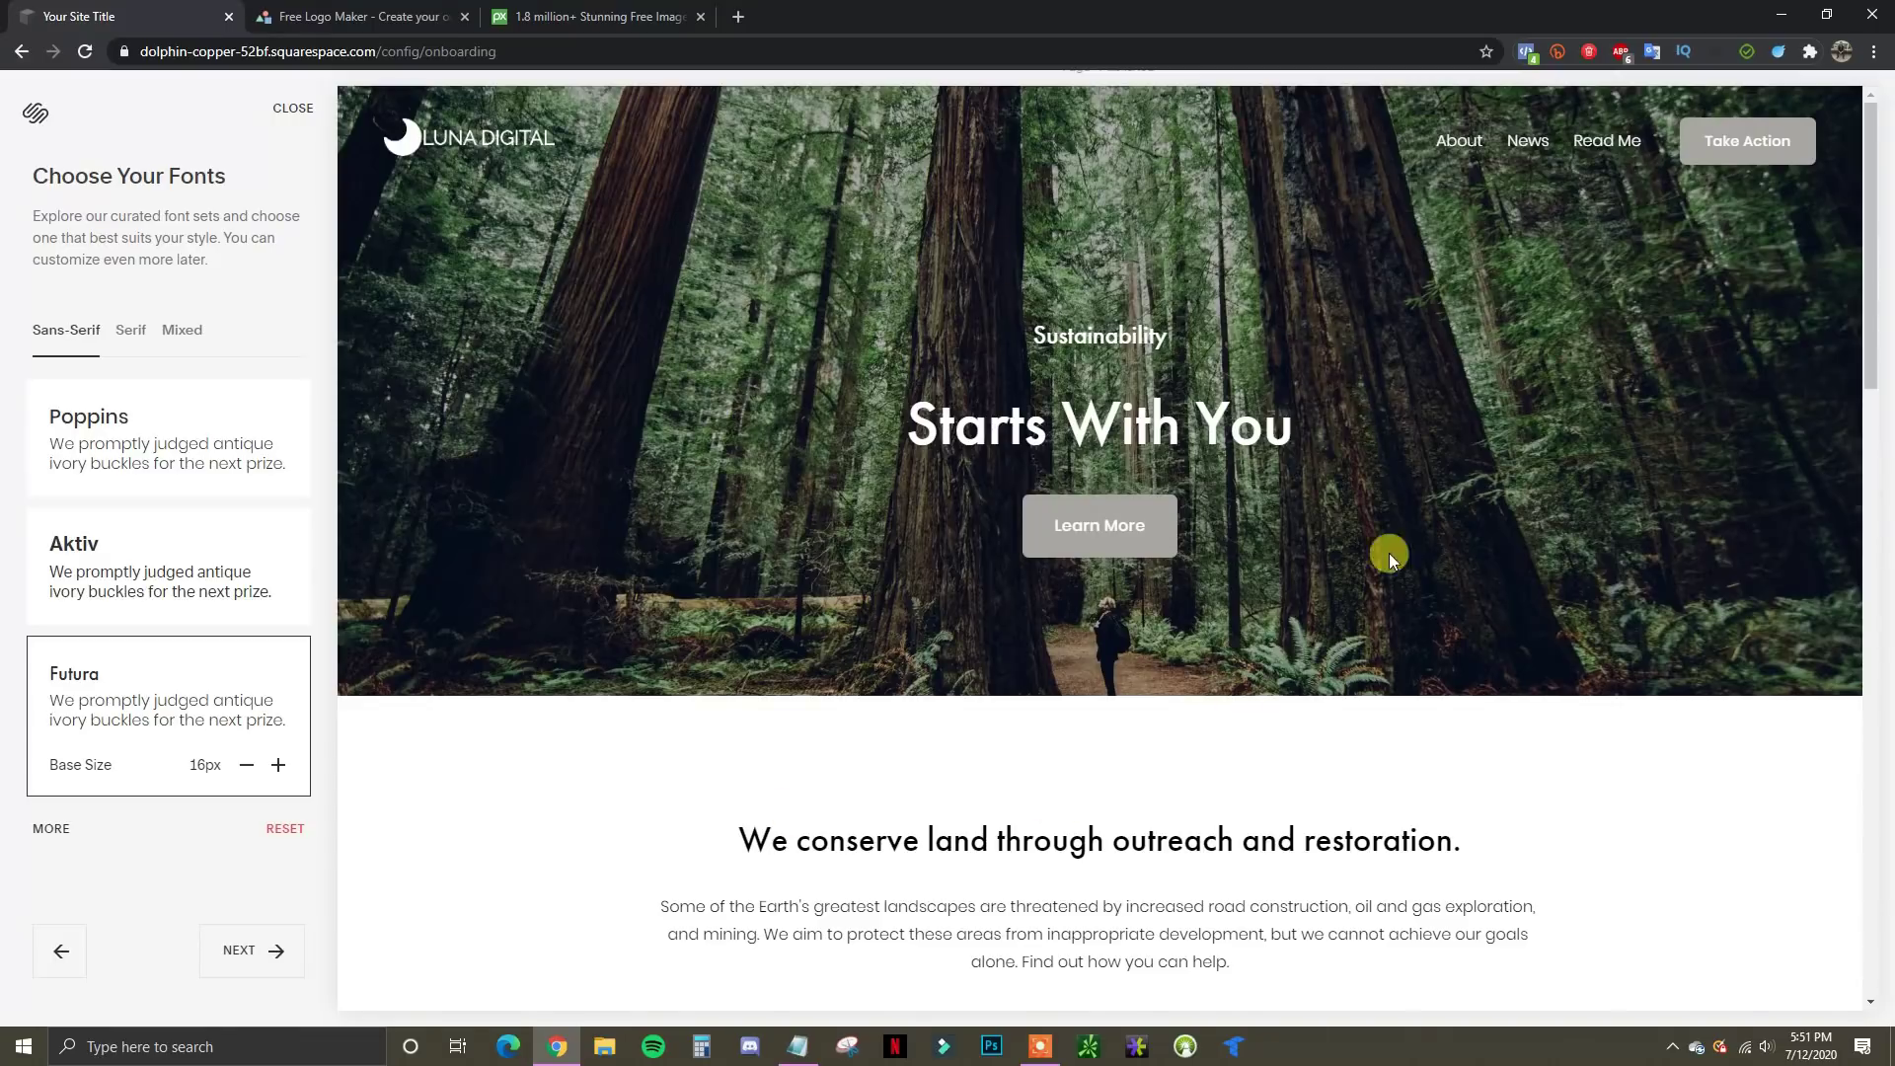
pyautogui.click(51, 832)
pyautogui.scroll(-4, 198, 584)
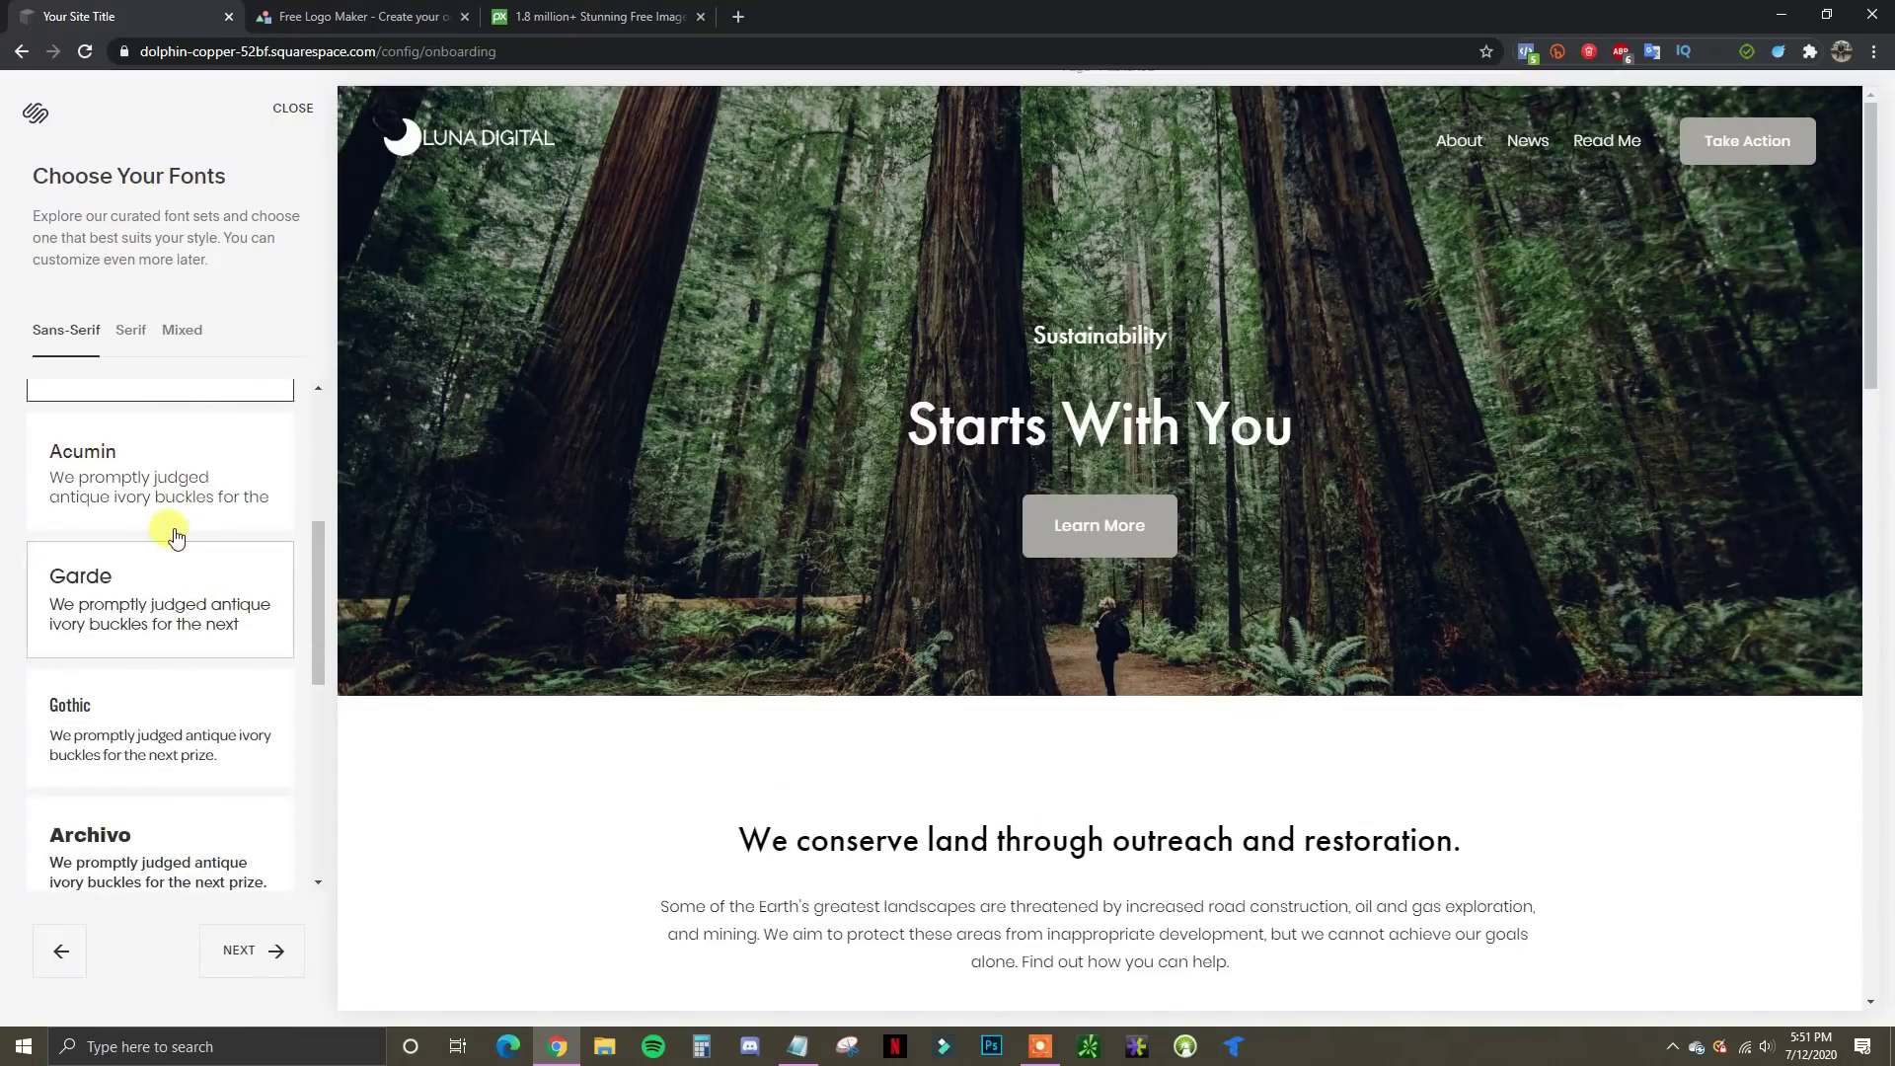
pyautogui.scroll(-3, 176, 536)
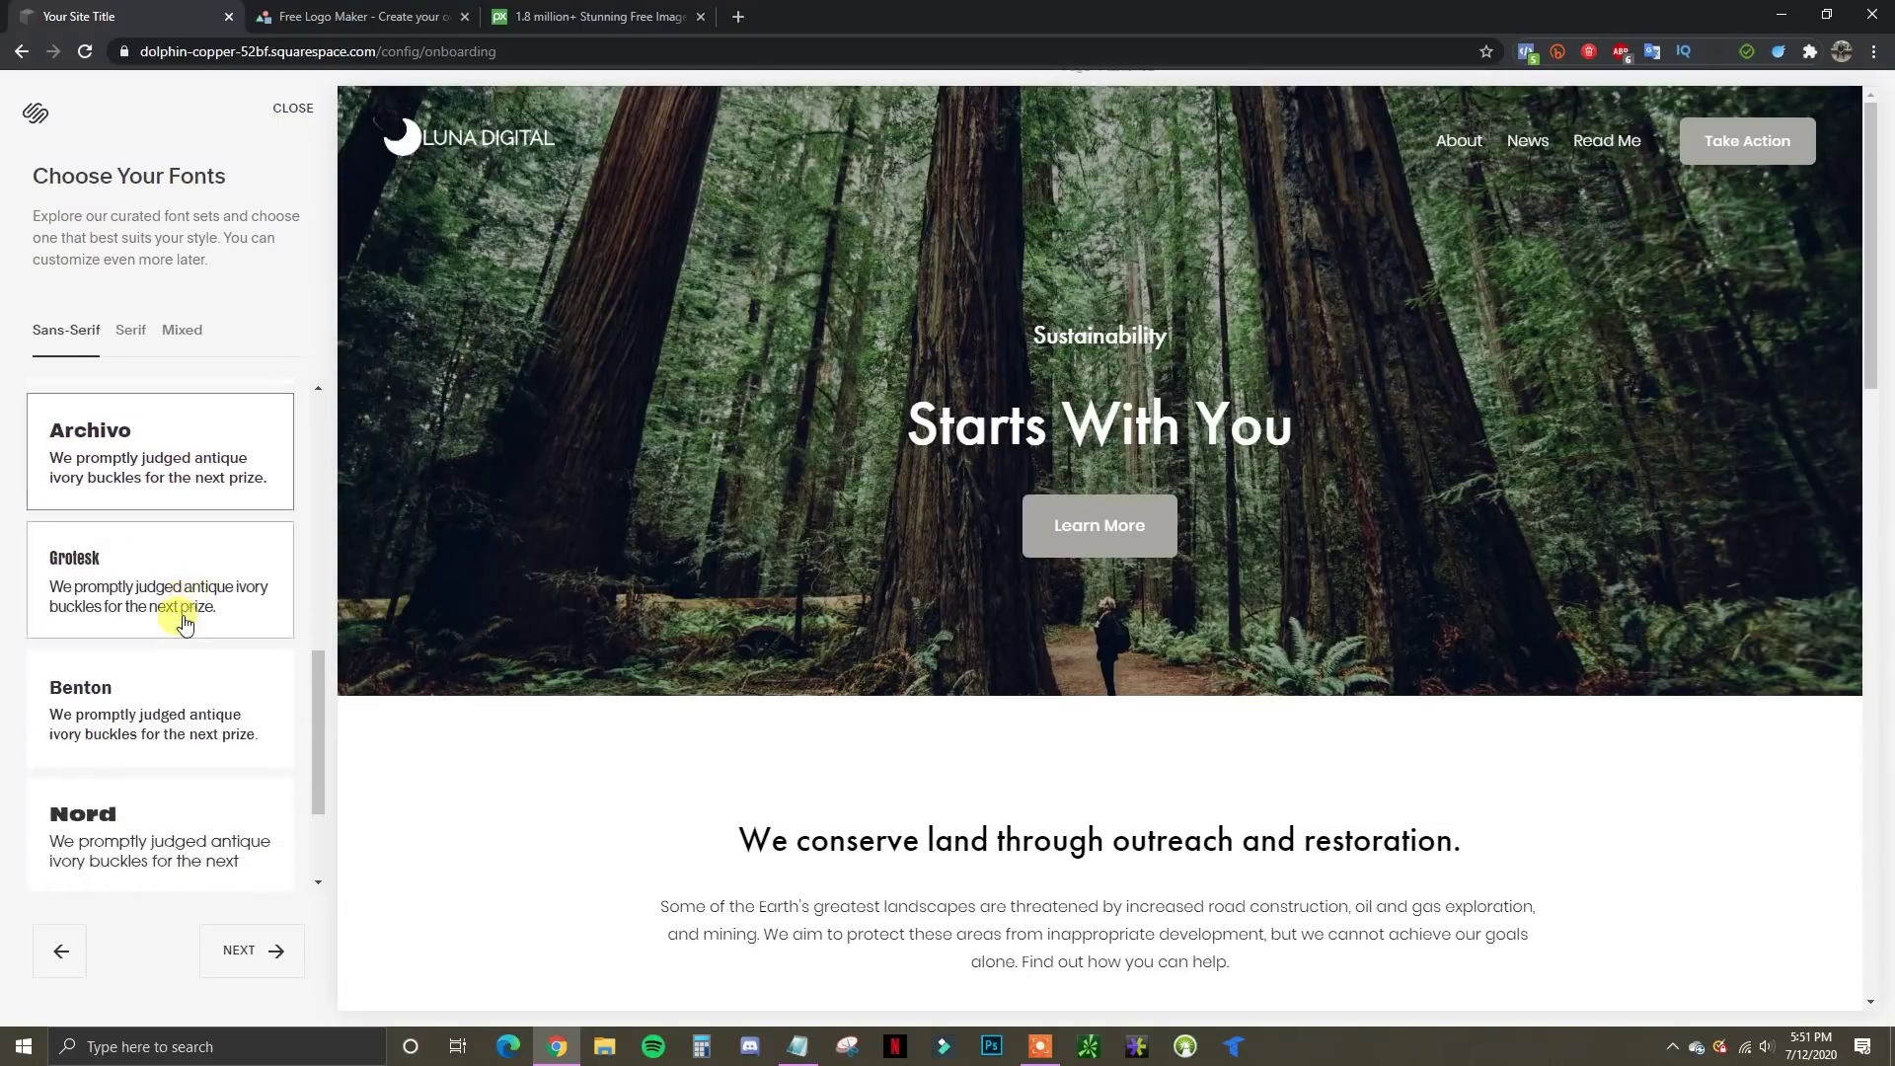
pyautogui.scroll(-2, 178, 631)
pyautogui.scroll(9, 194, 783)
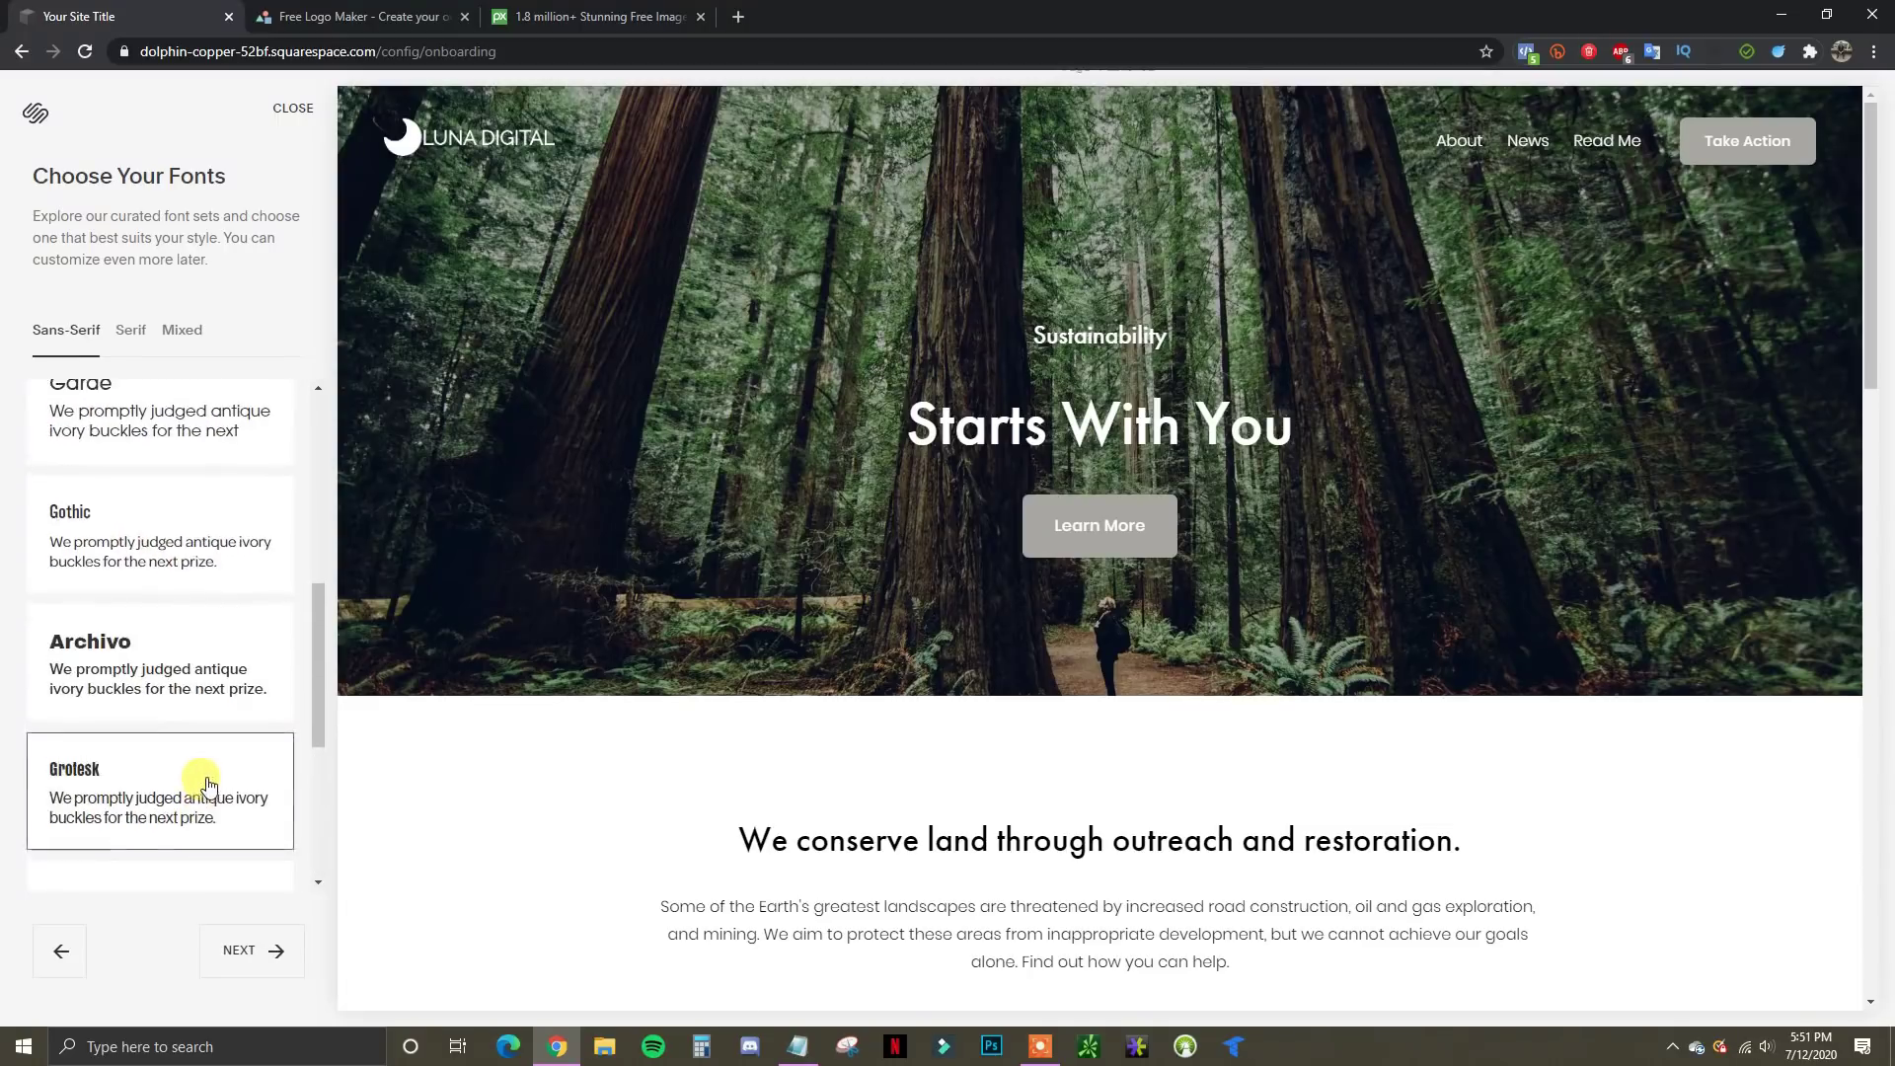
pyautogui.scroll(1, 187, 769)
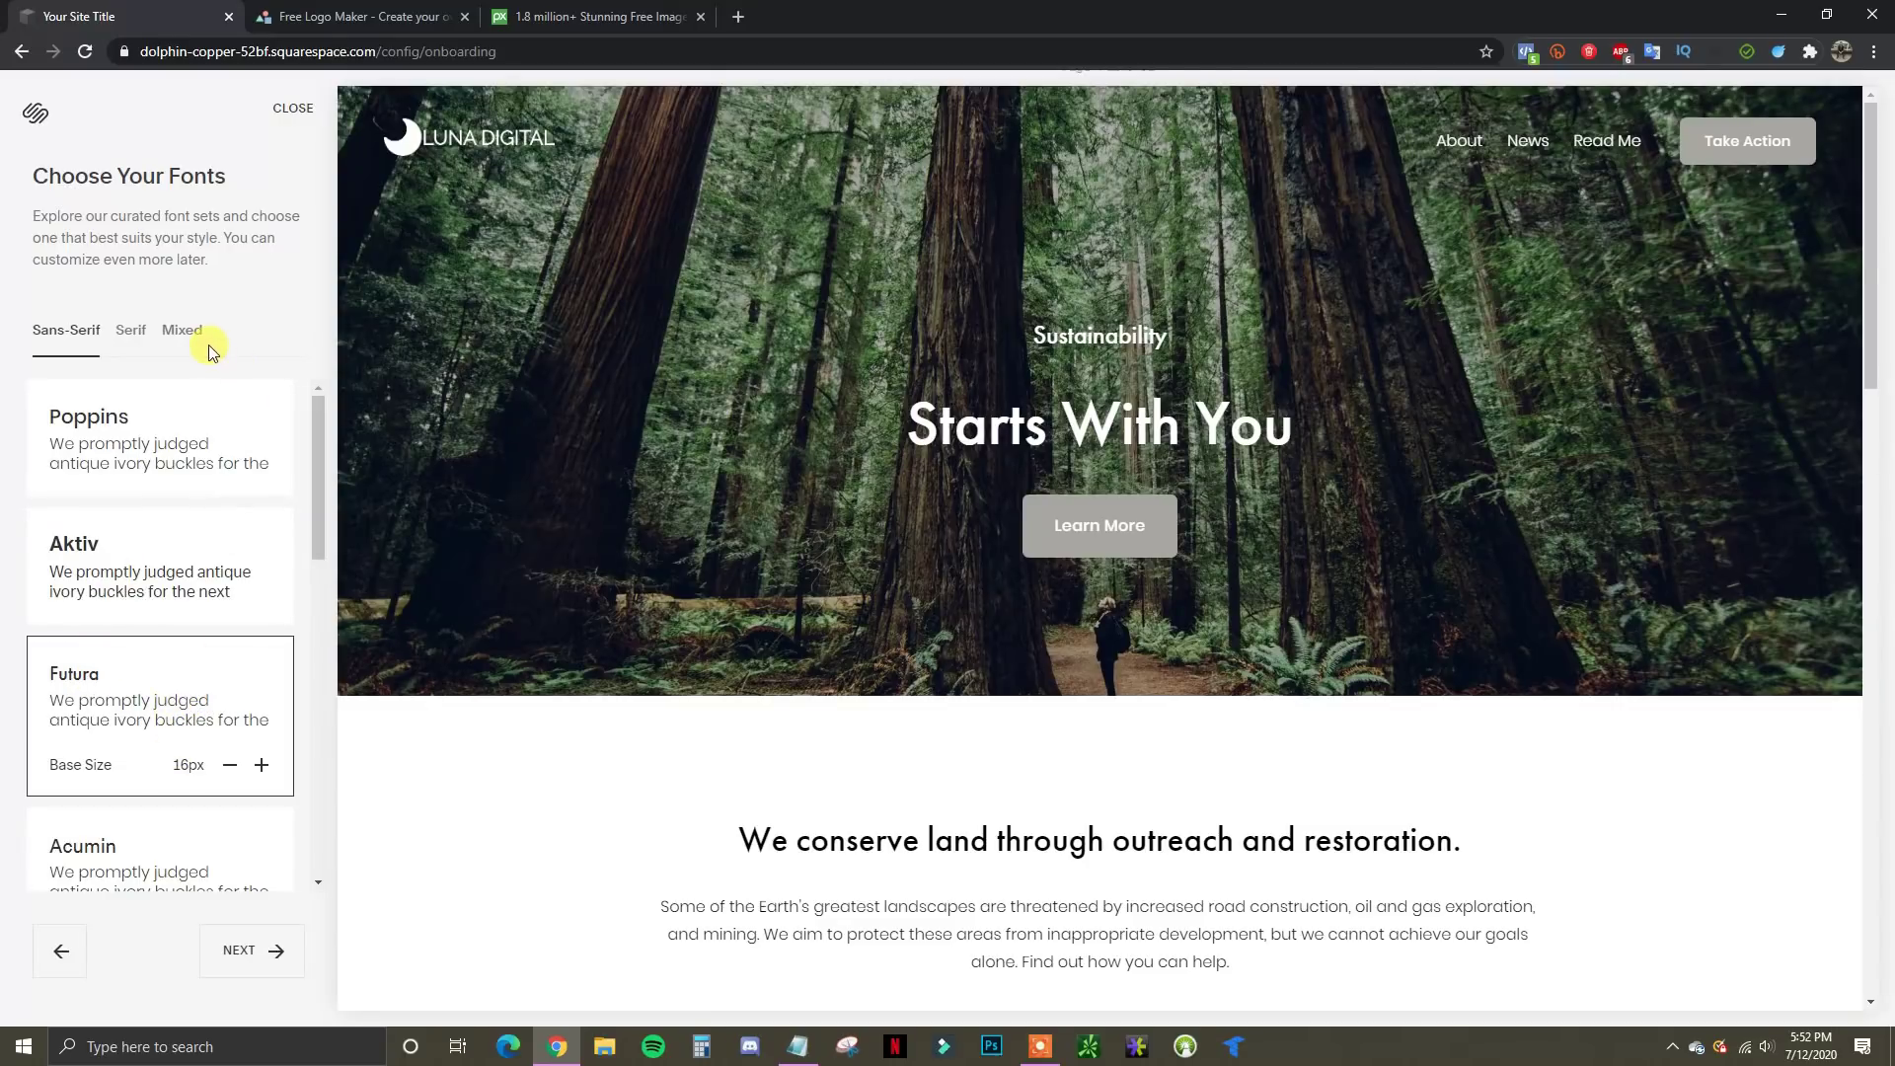
# Compare the Serif and Mixed font sets, then keep Futura and move on to colours
pyautogui.click(137, 338)
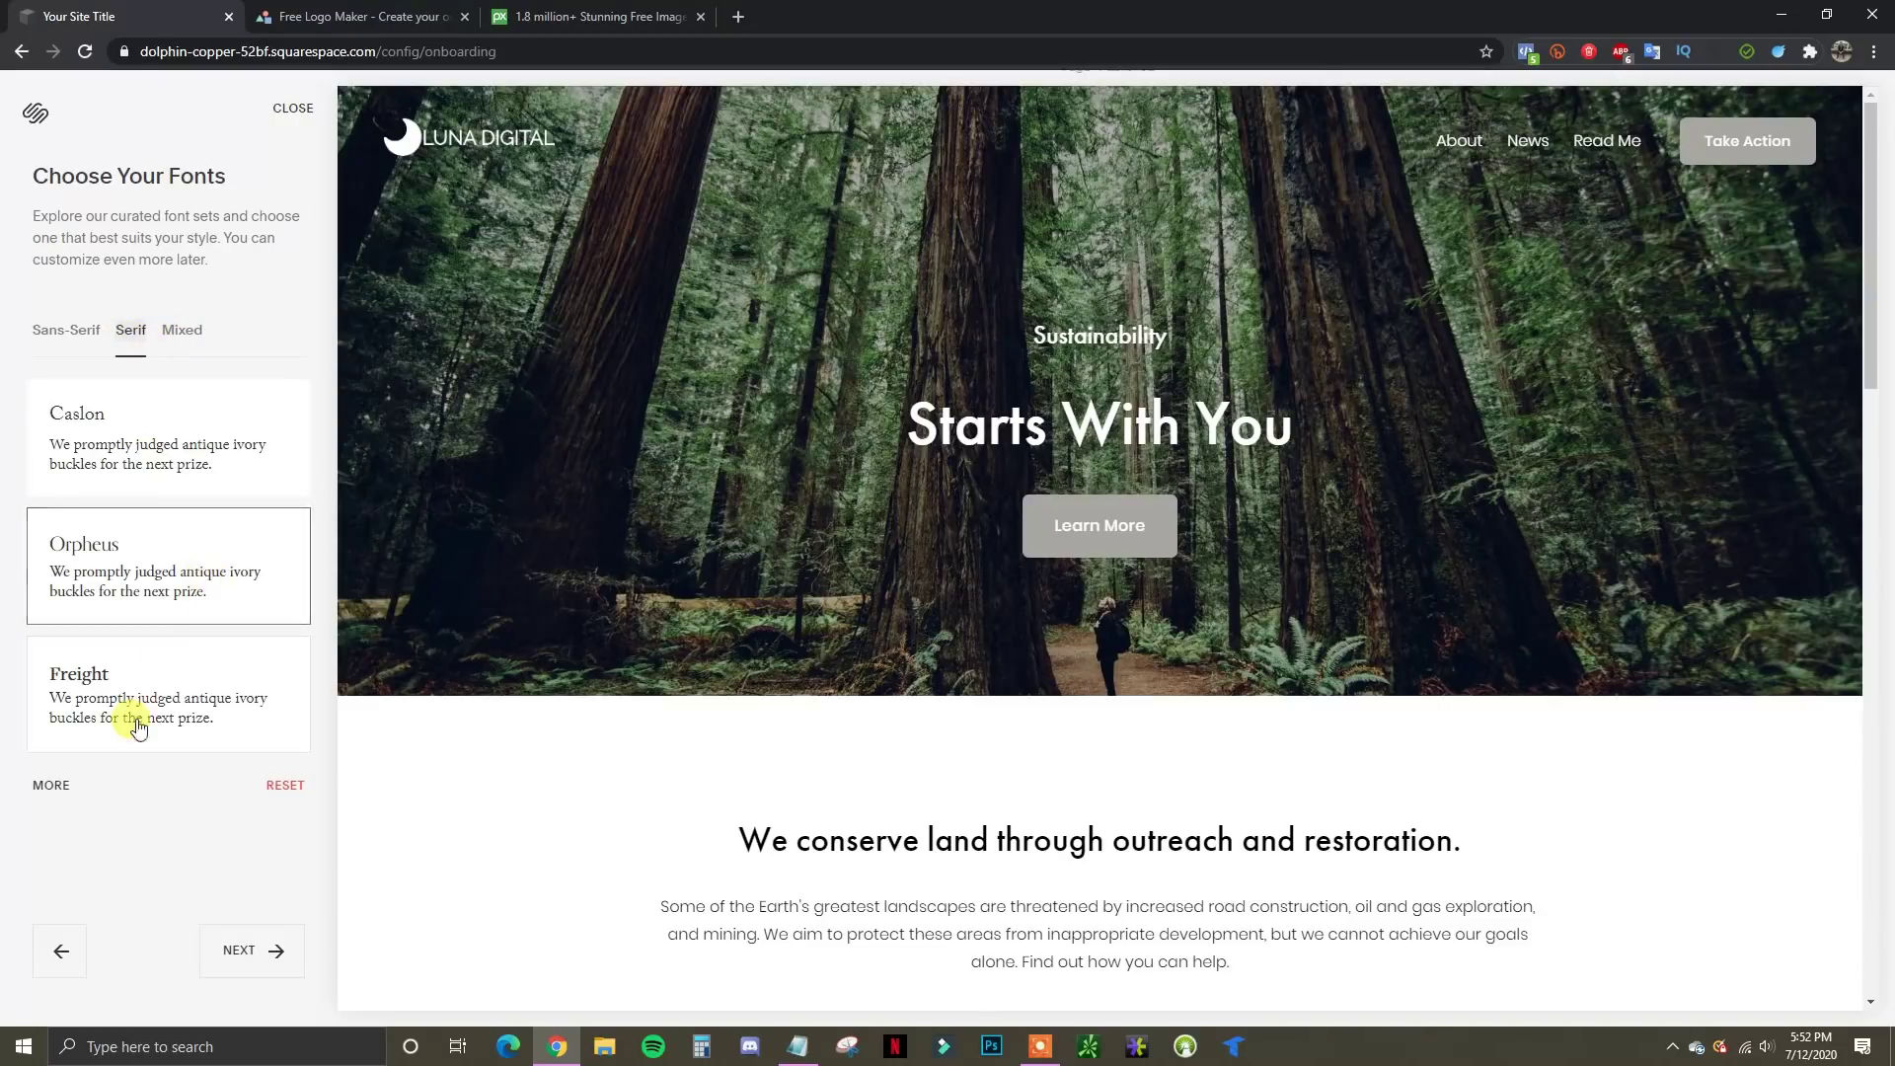
pyautogui.click(180, 332)
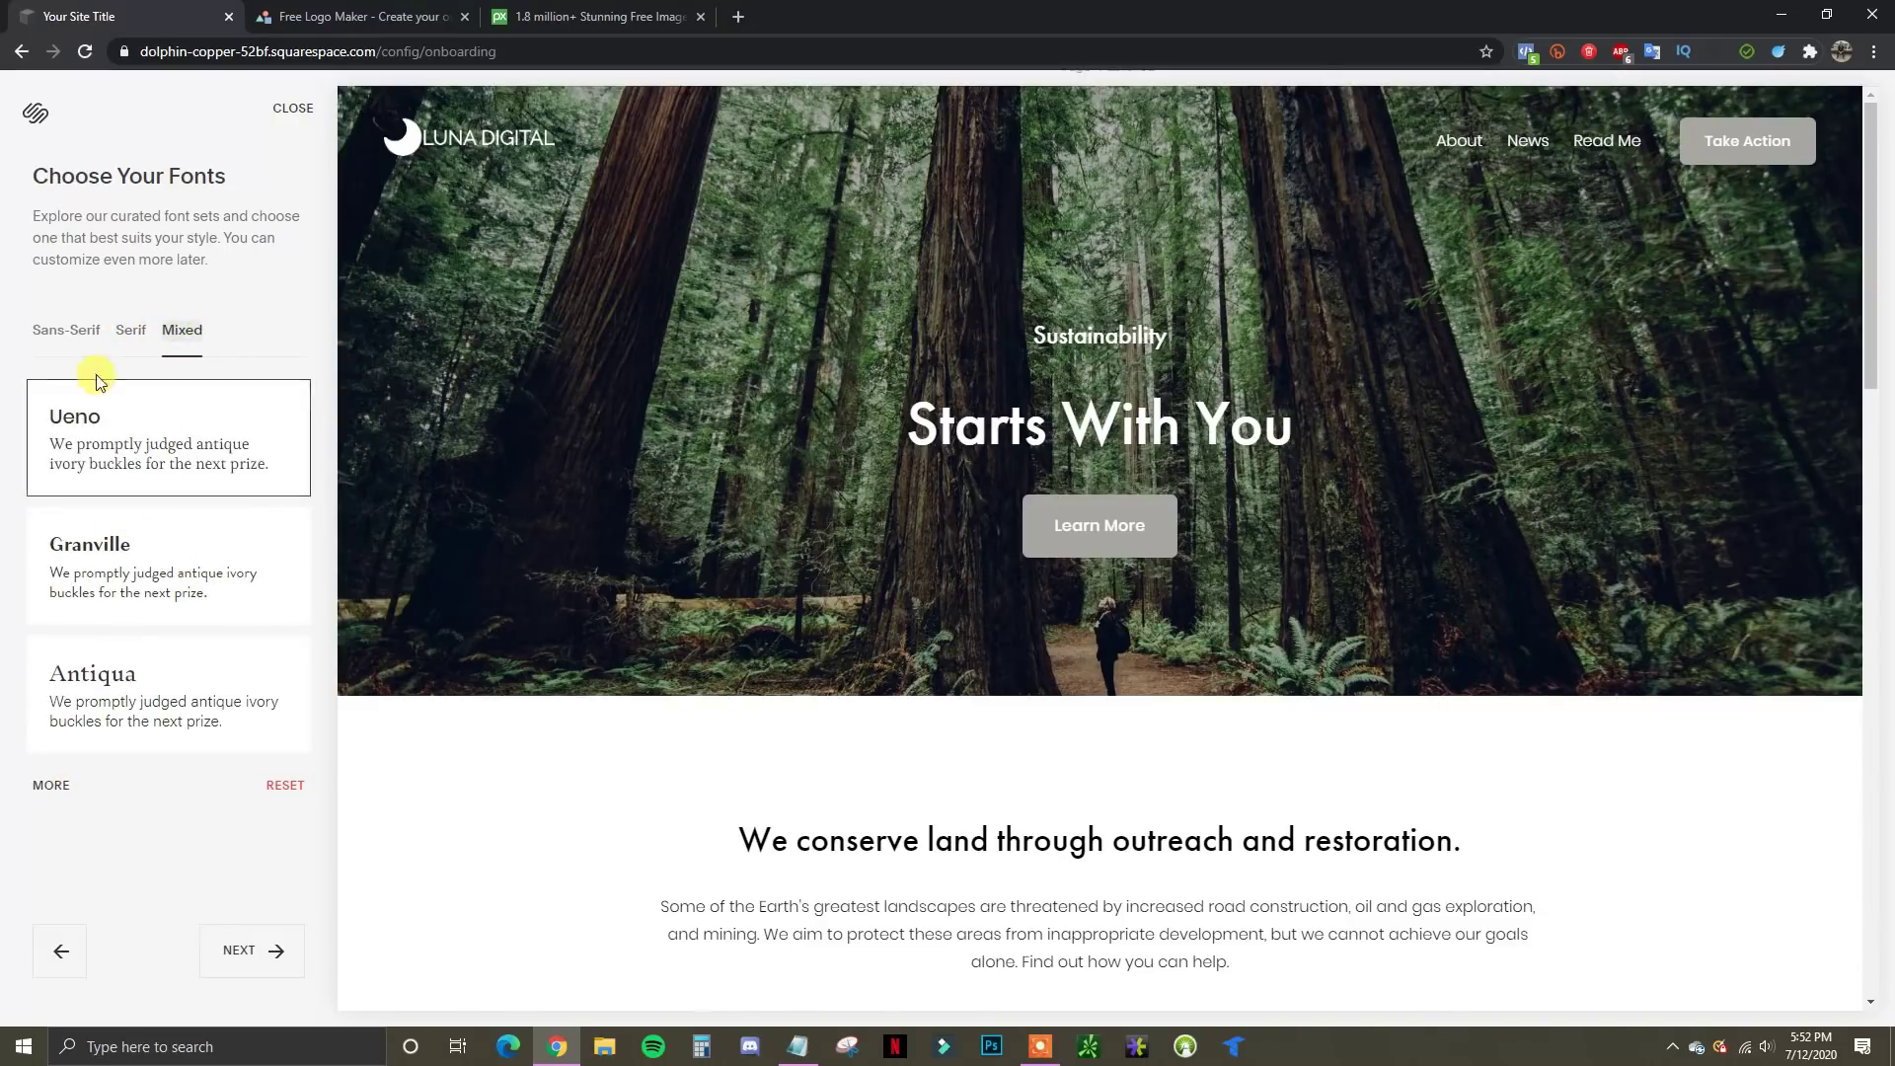
pyautogui.click(55, 329)
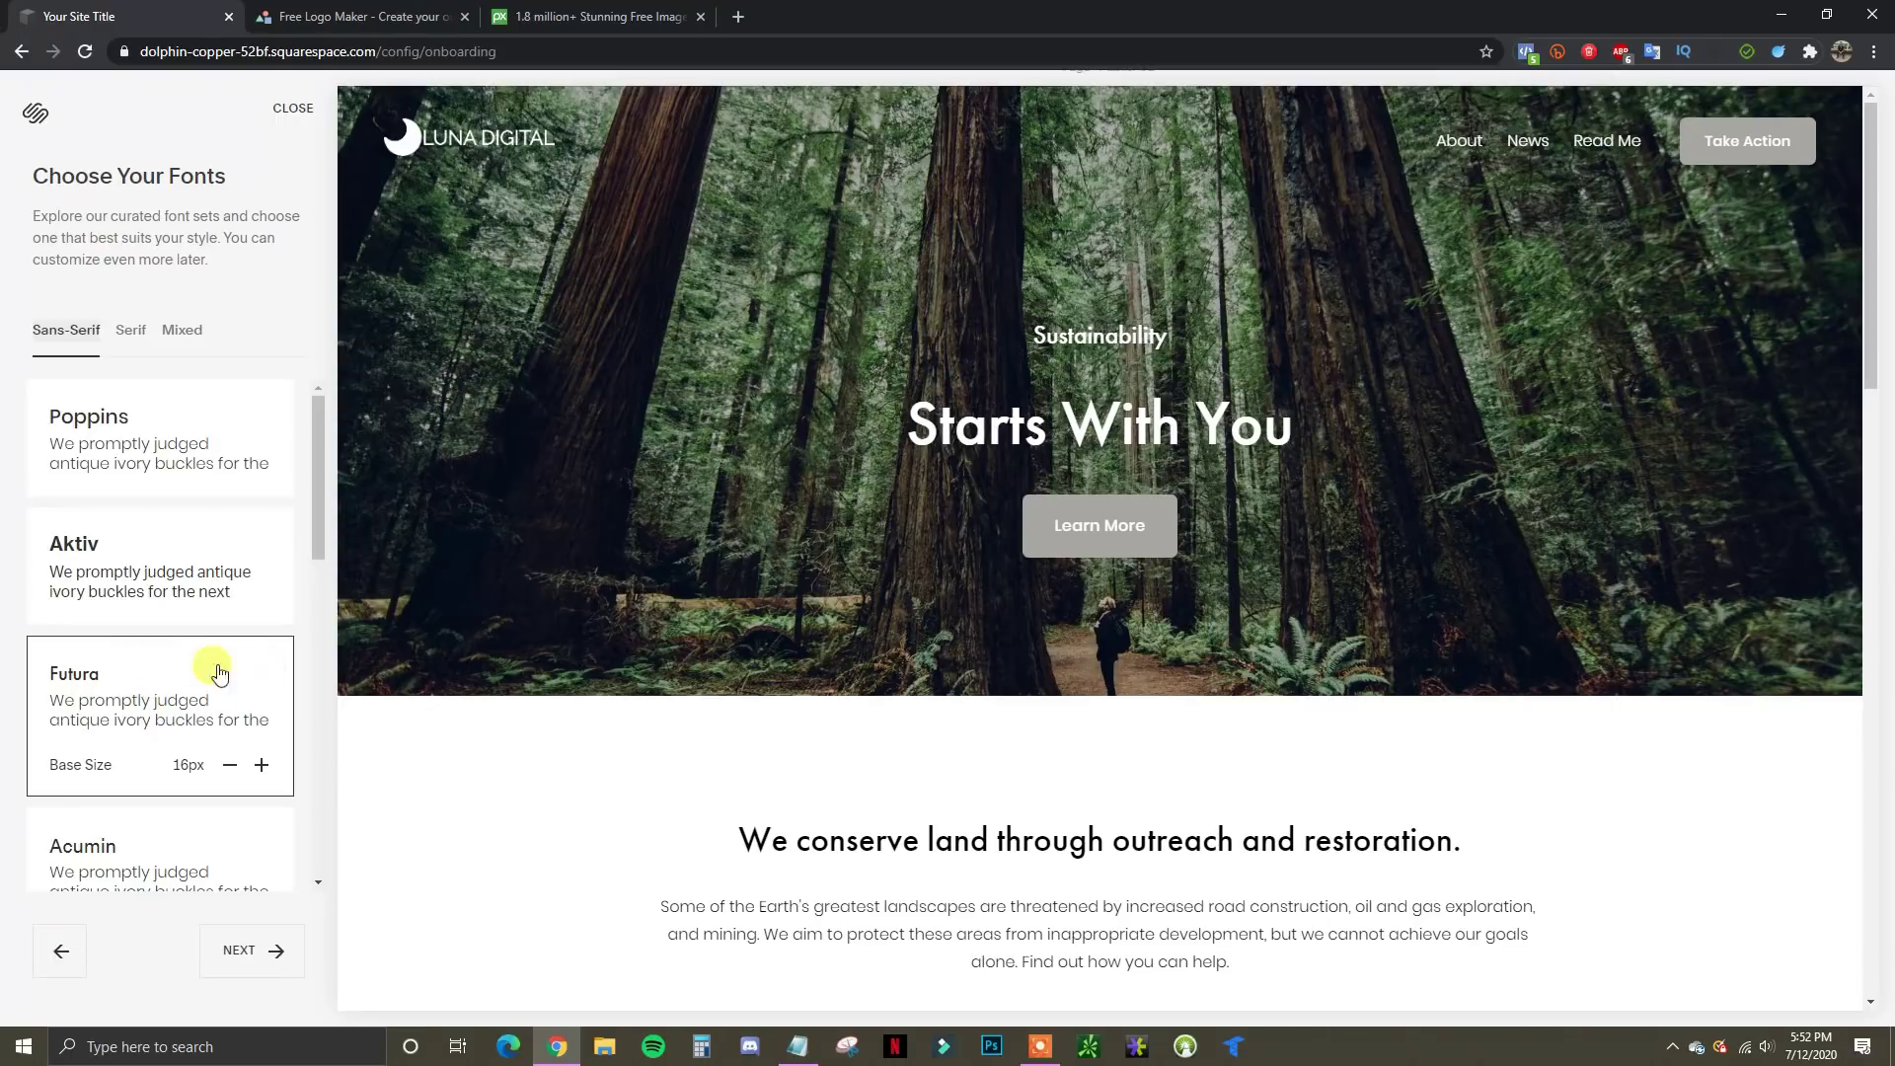
pyautogui.click(278, 951)
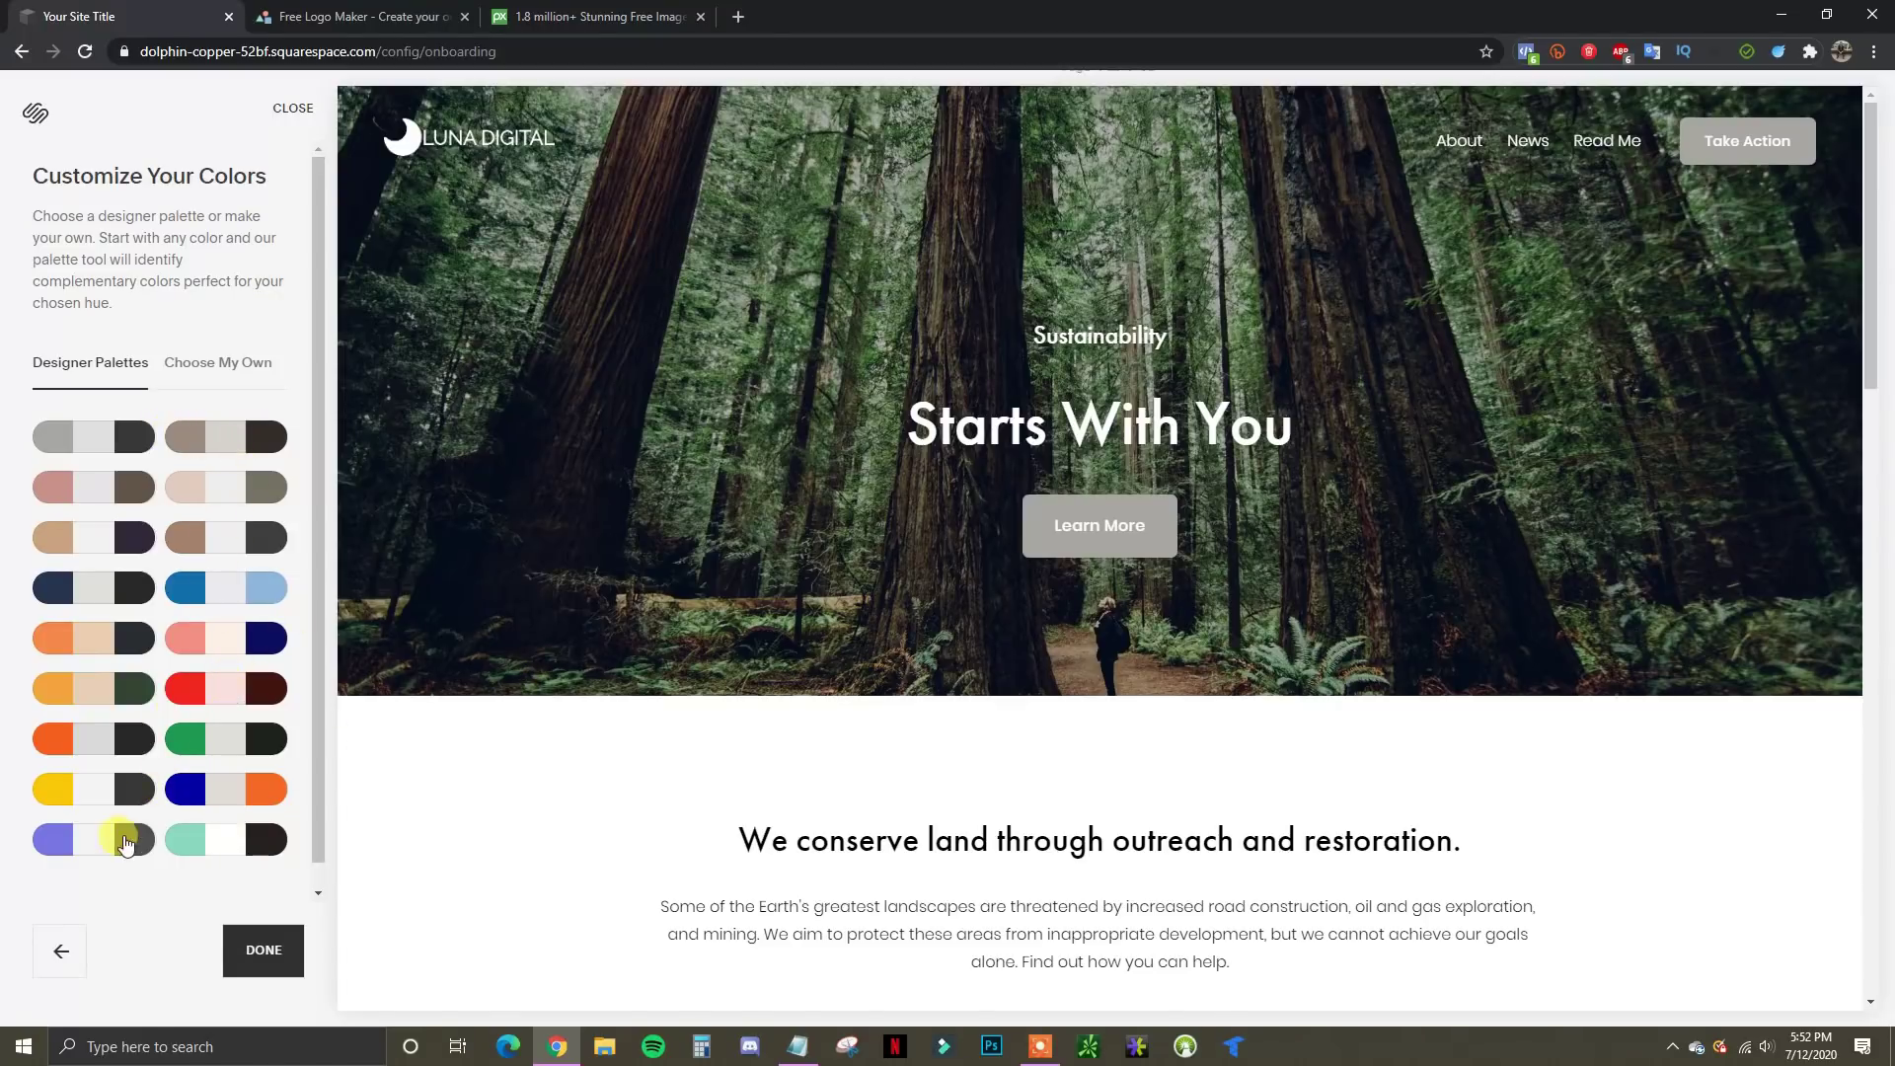
# Try the purple designer palette, then apply the dark blue, grey and orange palette instead
pyautogui.click(94, 857)
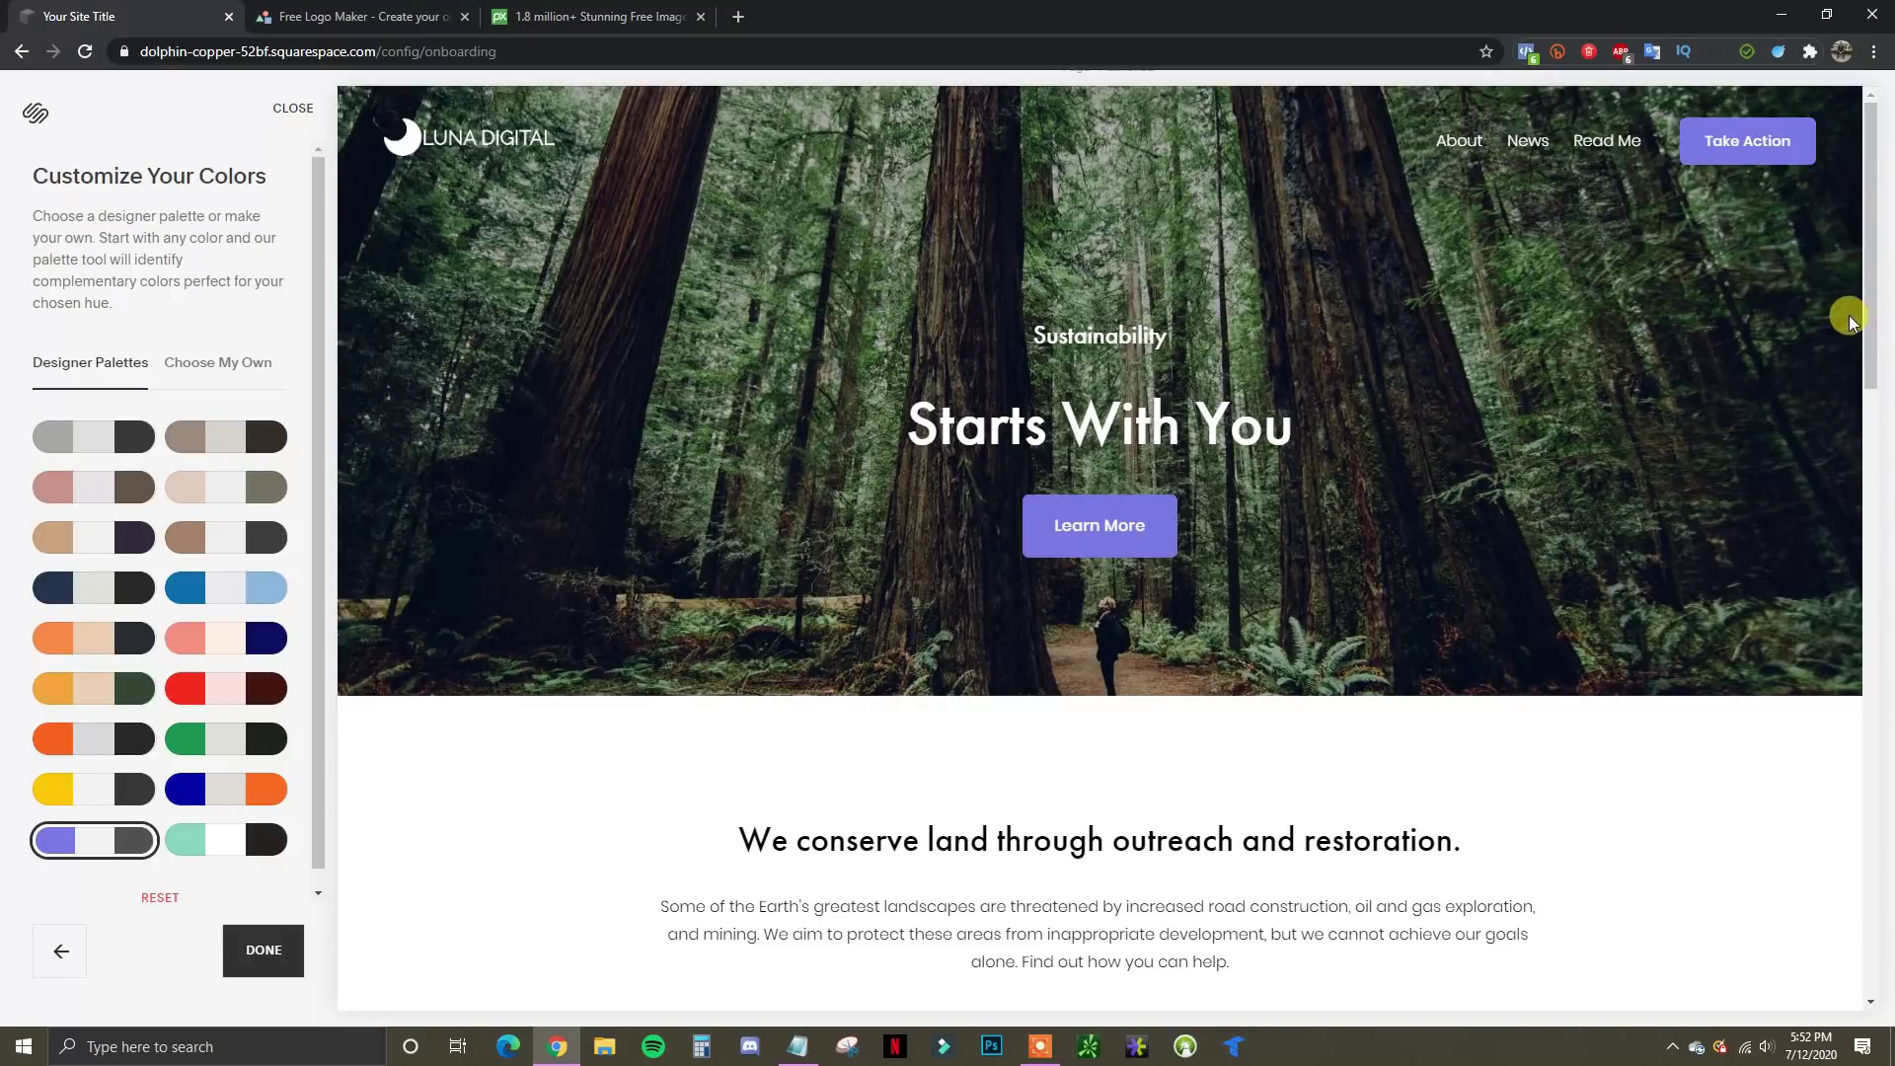
pyautogui.moveTo(1870, 317); pyautogui.dragTo(1763, 992)
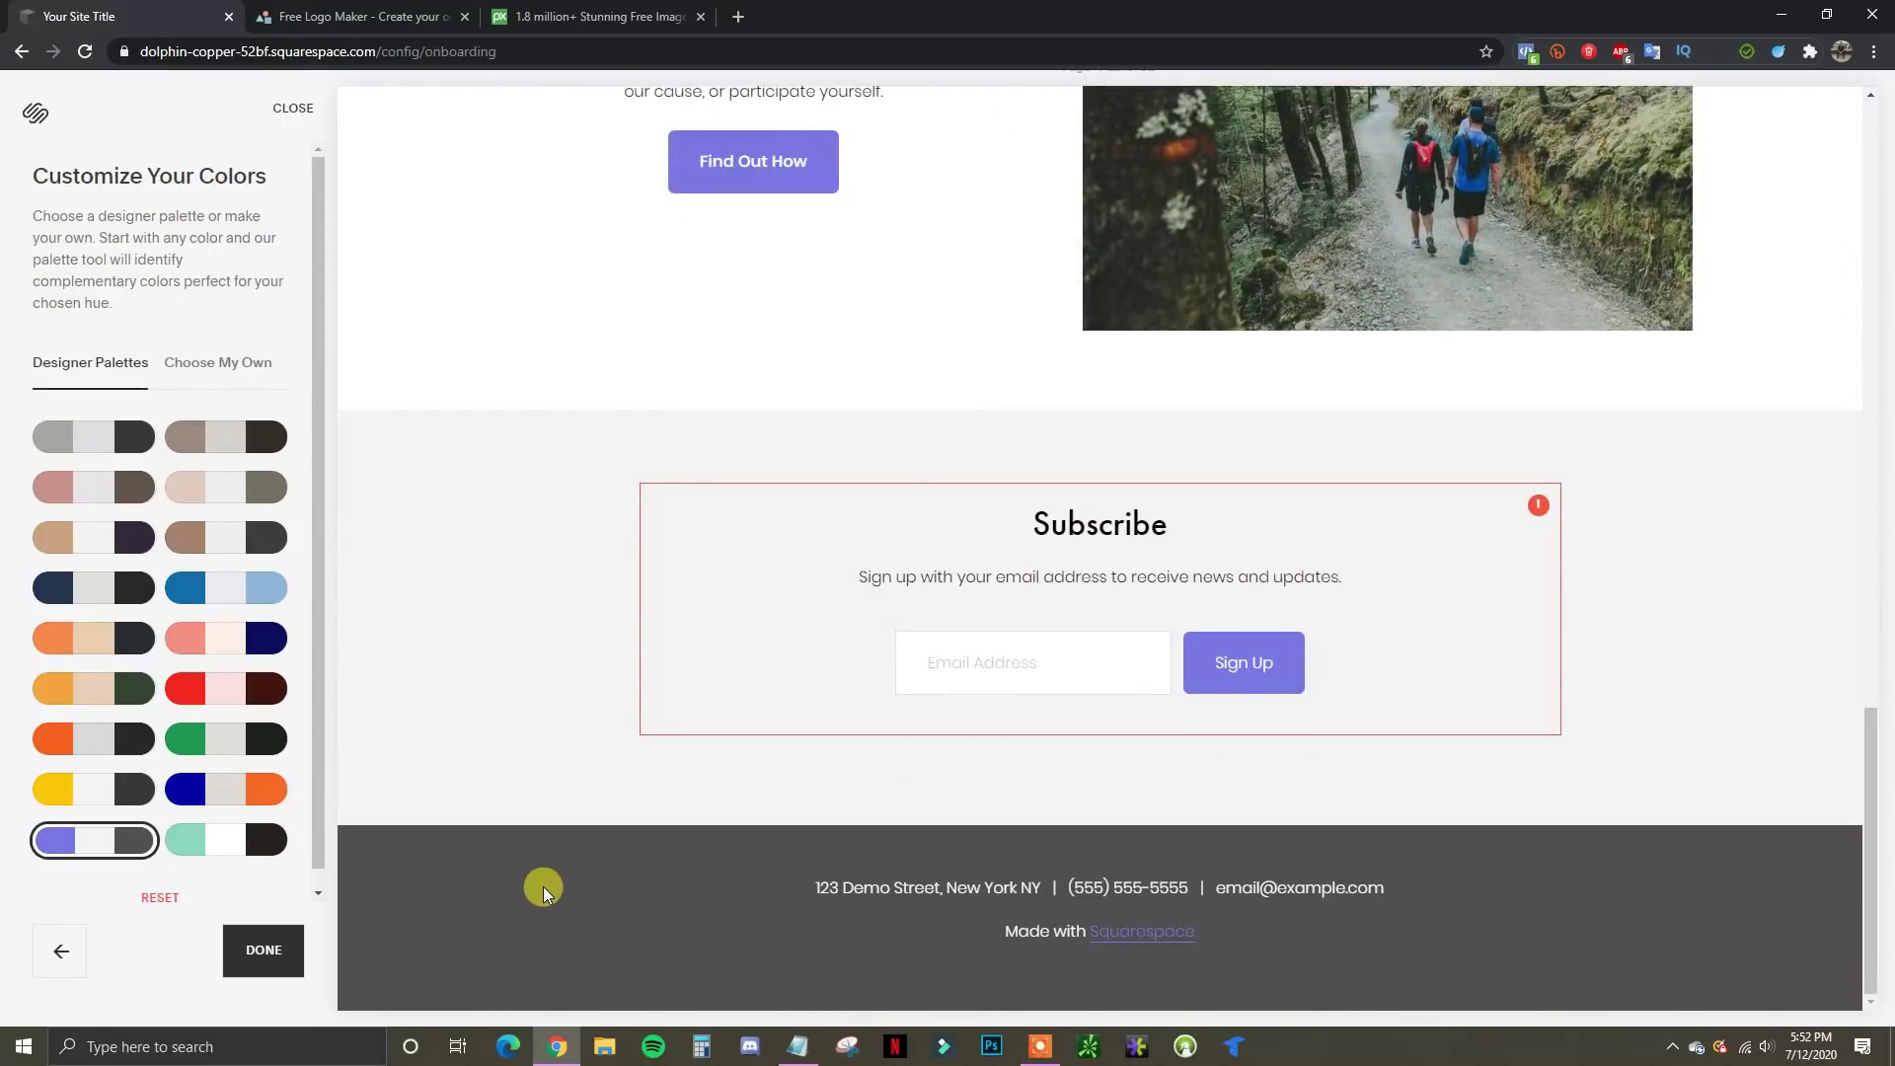
pyautogui.click(230, 793)
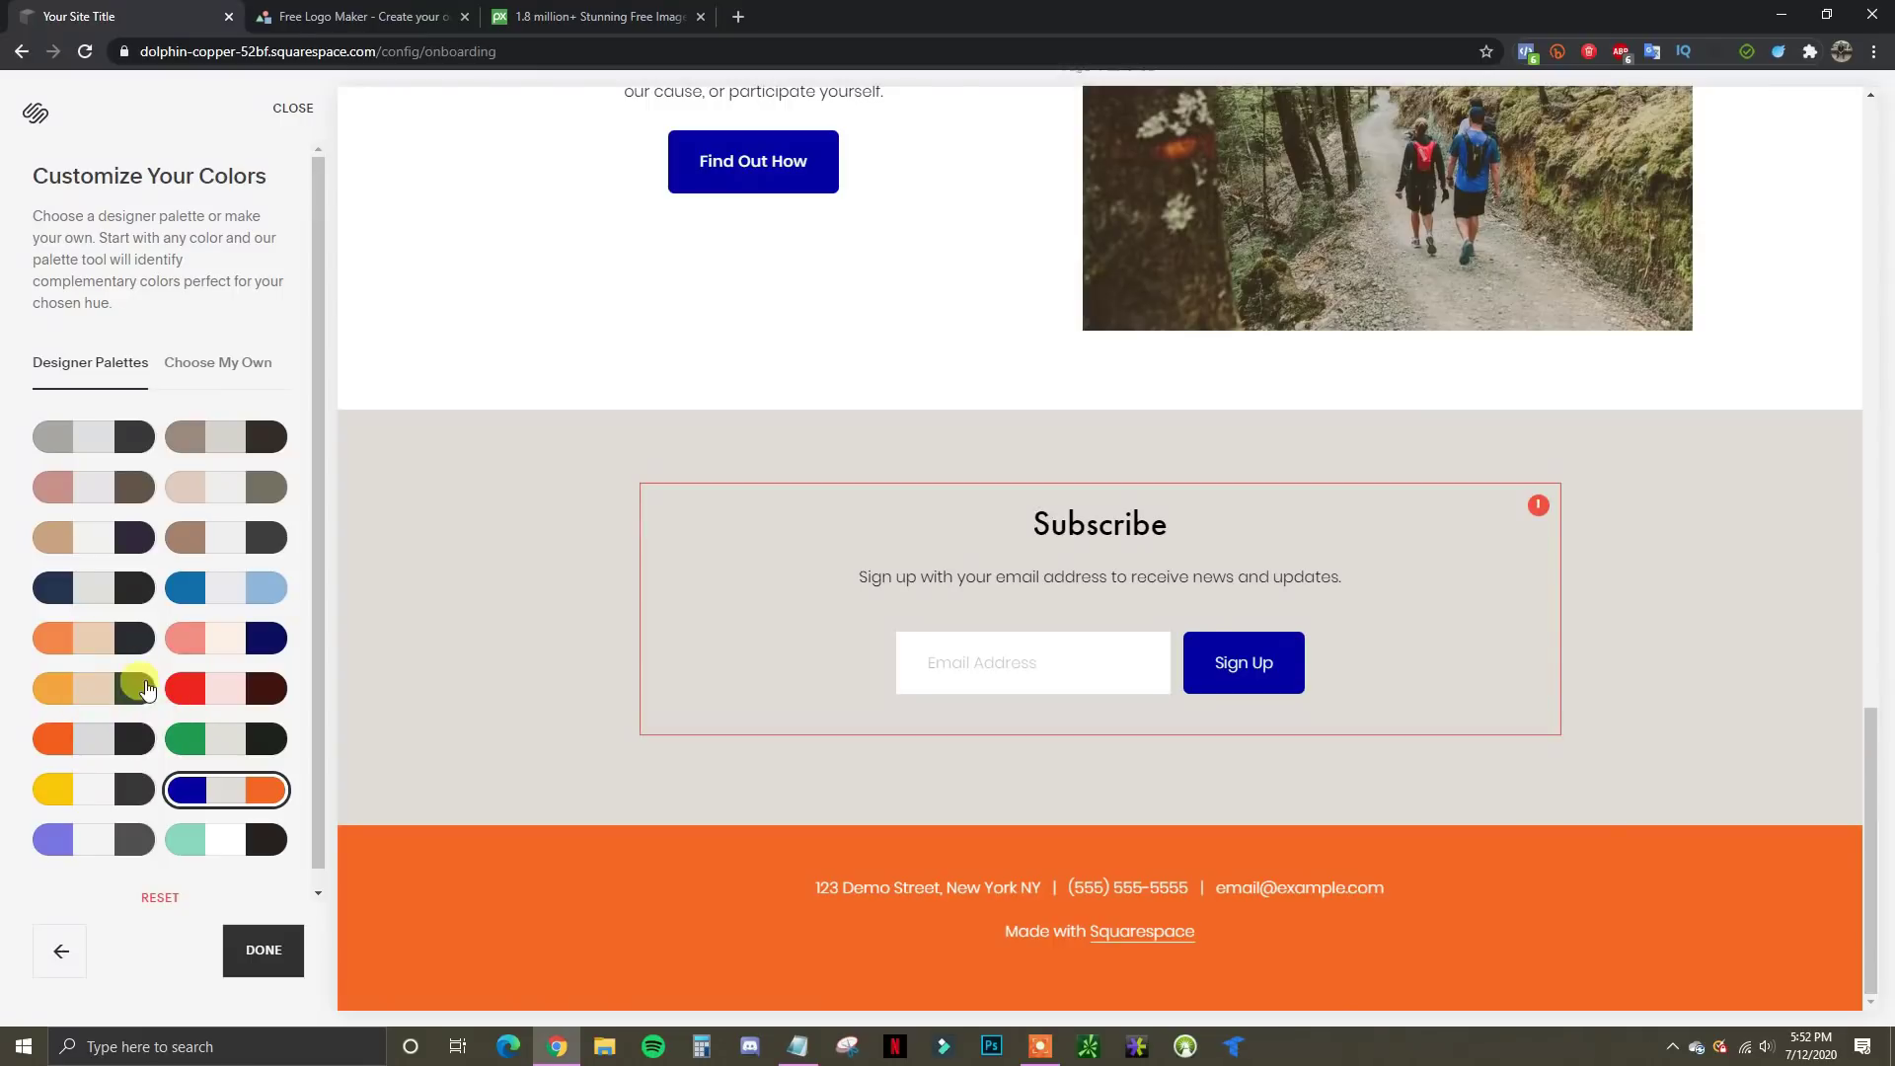
pyautogui.click(210, 367)
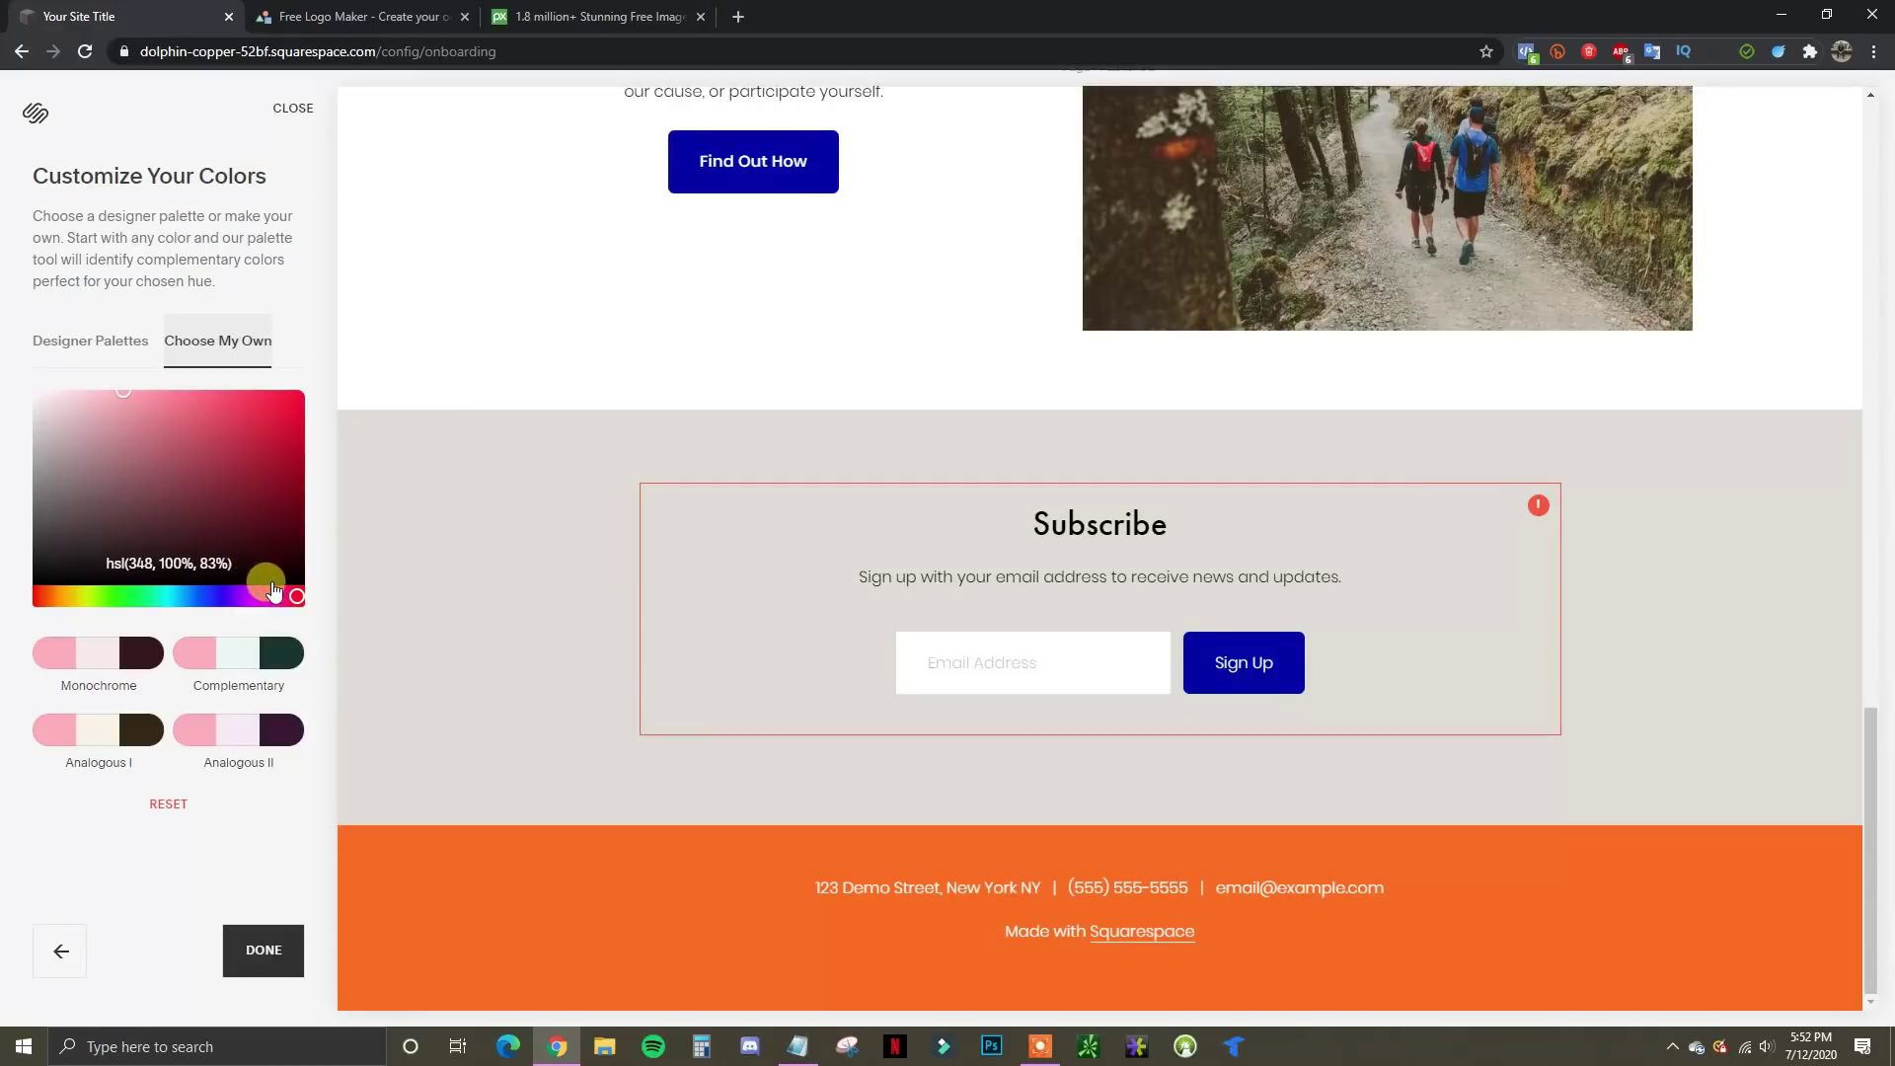
# Set the custom base colour to vivid purple, hsl(276, 100%, 50%)
pyautogui.click(263, 598)
pyautogui.moveTo(261, 609); pyautogui.dragTo(241, 602)
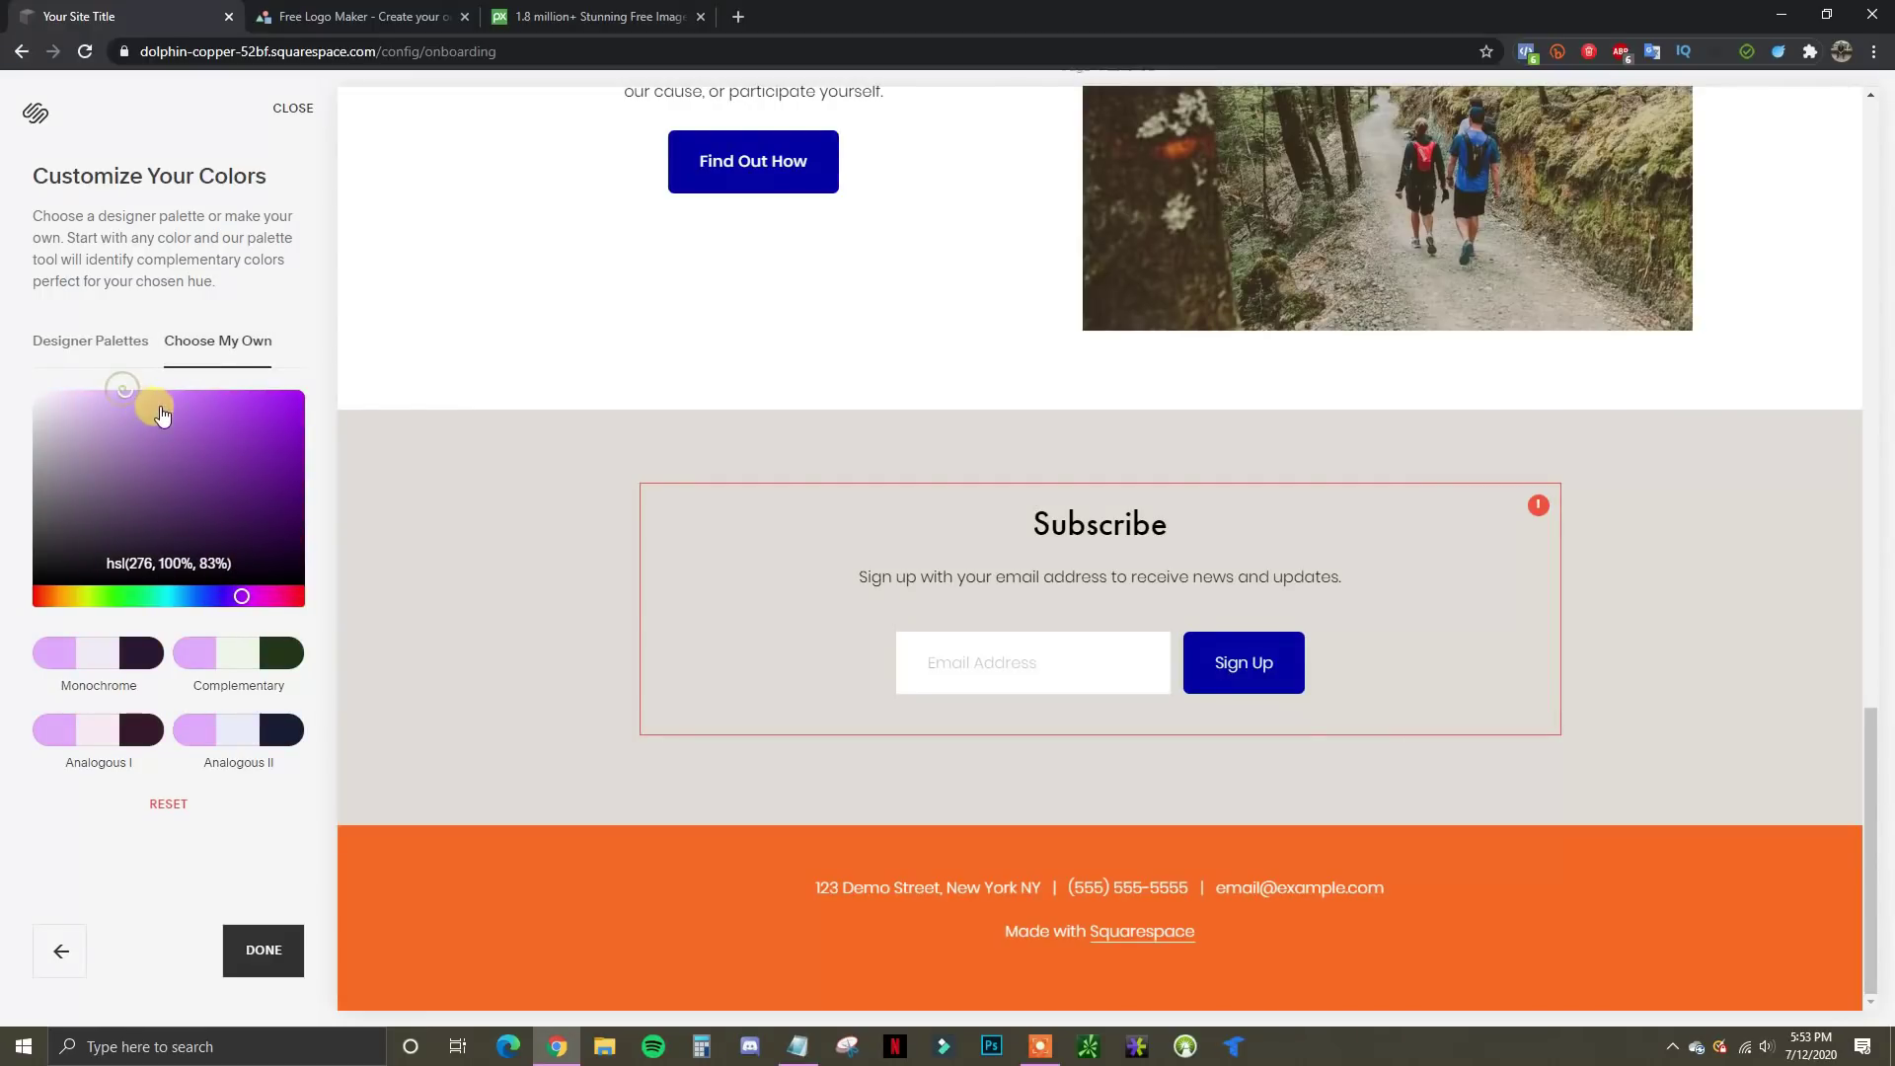
pyautogui.moveTo(152, 402); pyautogui.dragTo(315, 390)
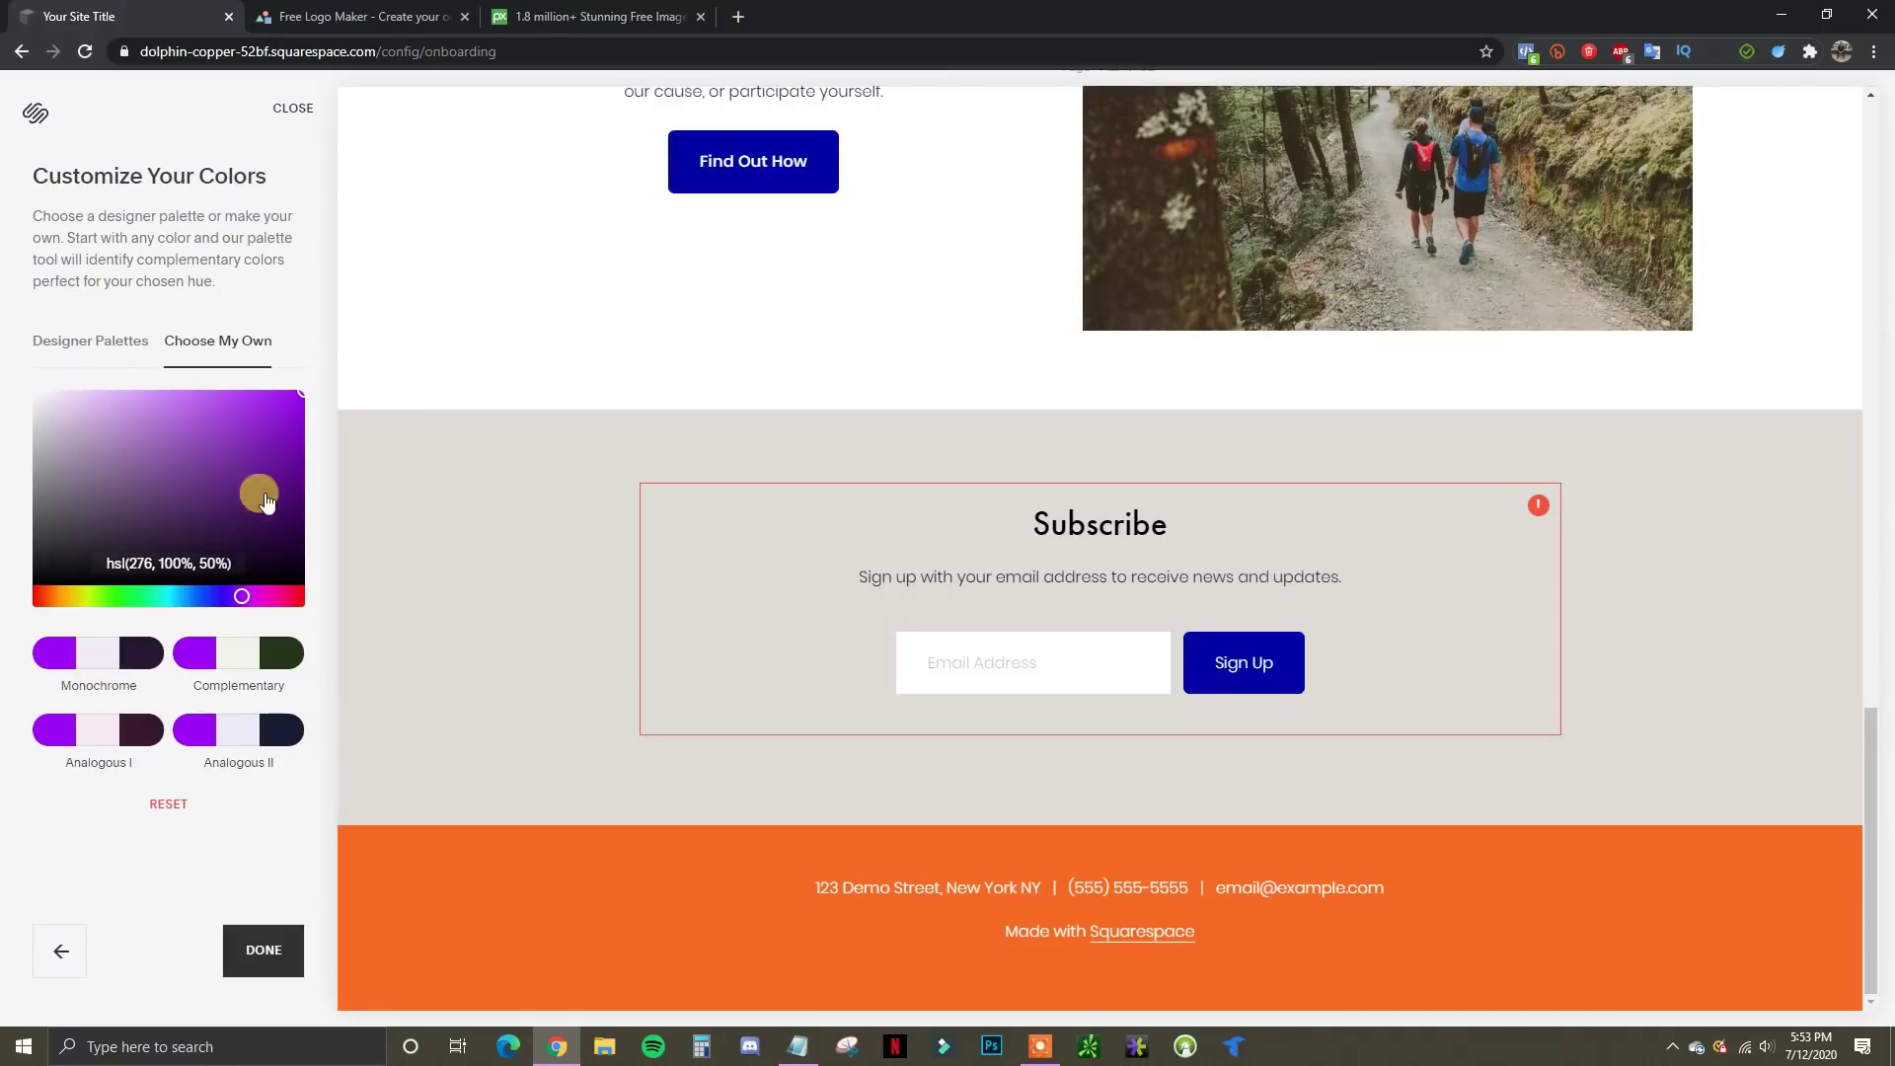
# Compare Monochrome, Complementary and Analogous palettes, settle on Monochrome, and finish colour setup
pyautogui.click(94, 663)
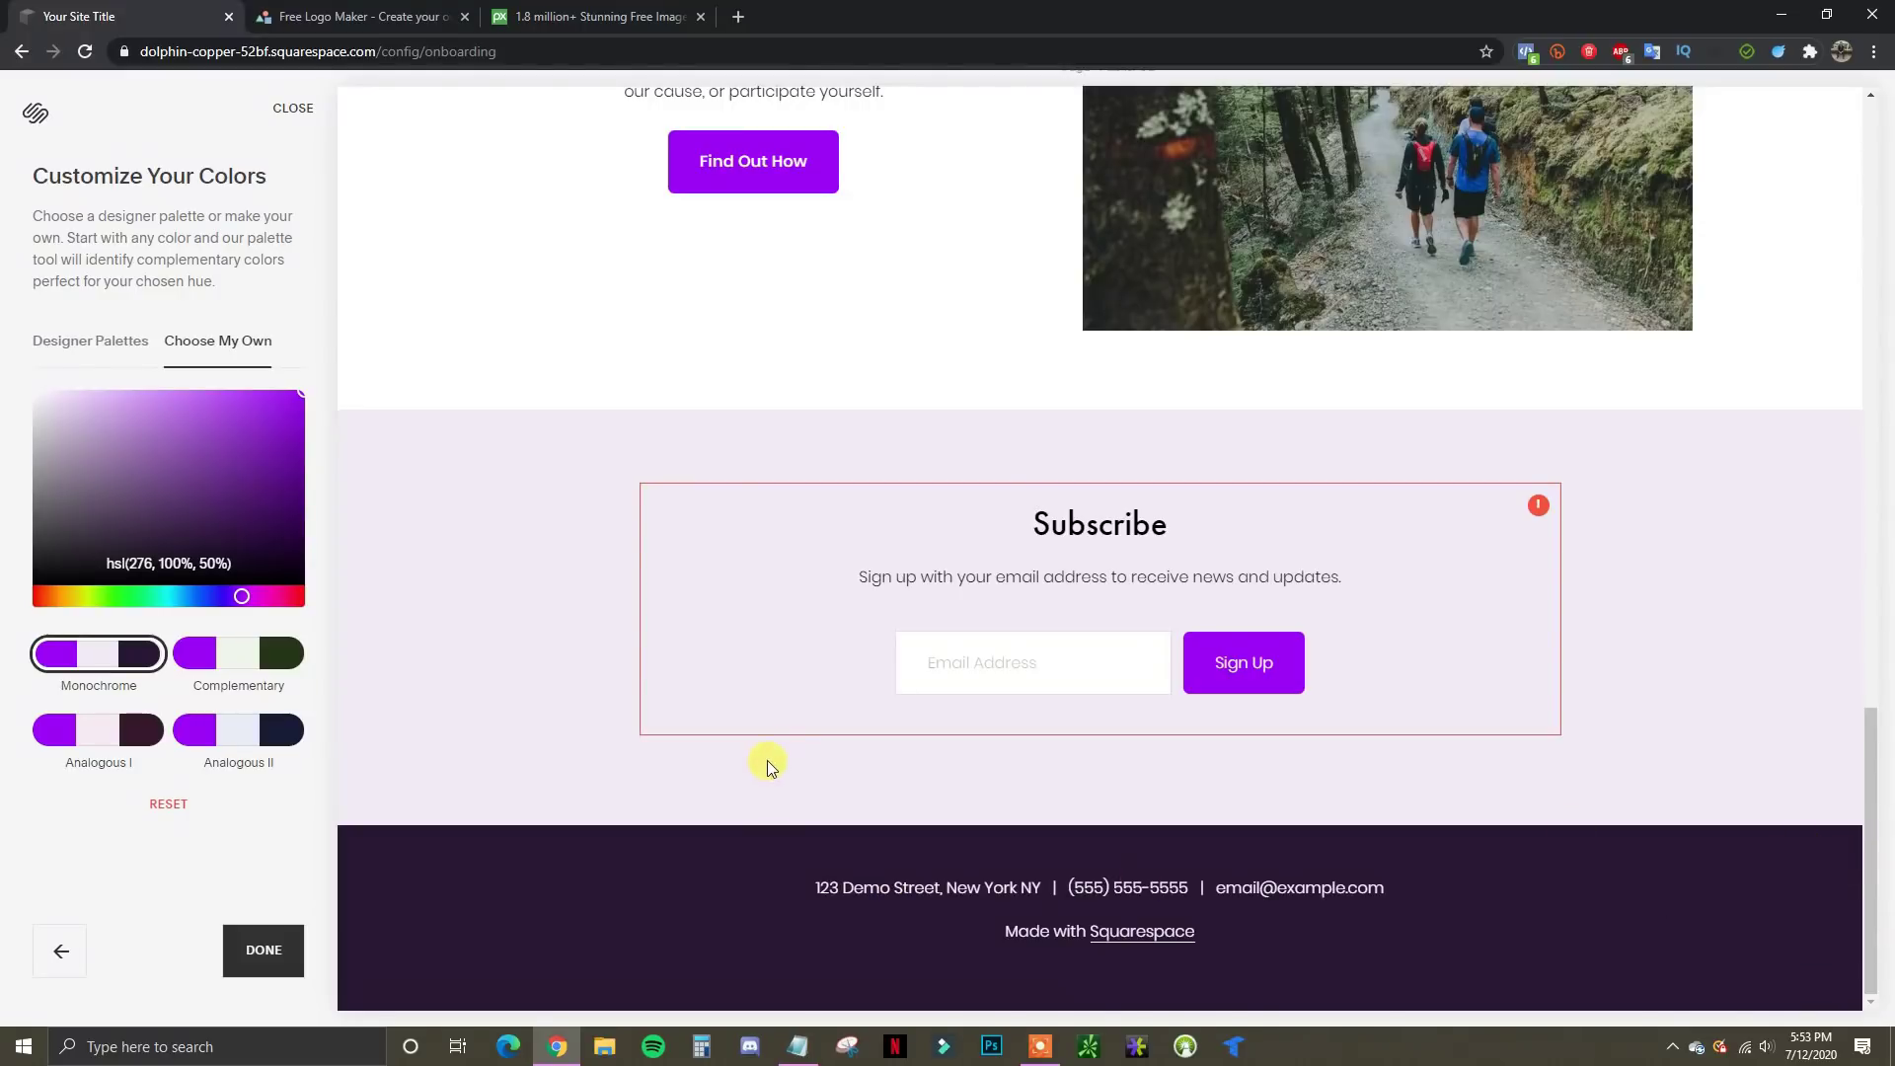
pyautogui.click(249, 663)
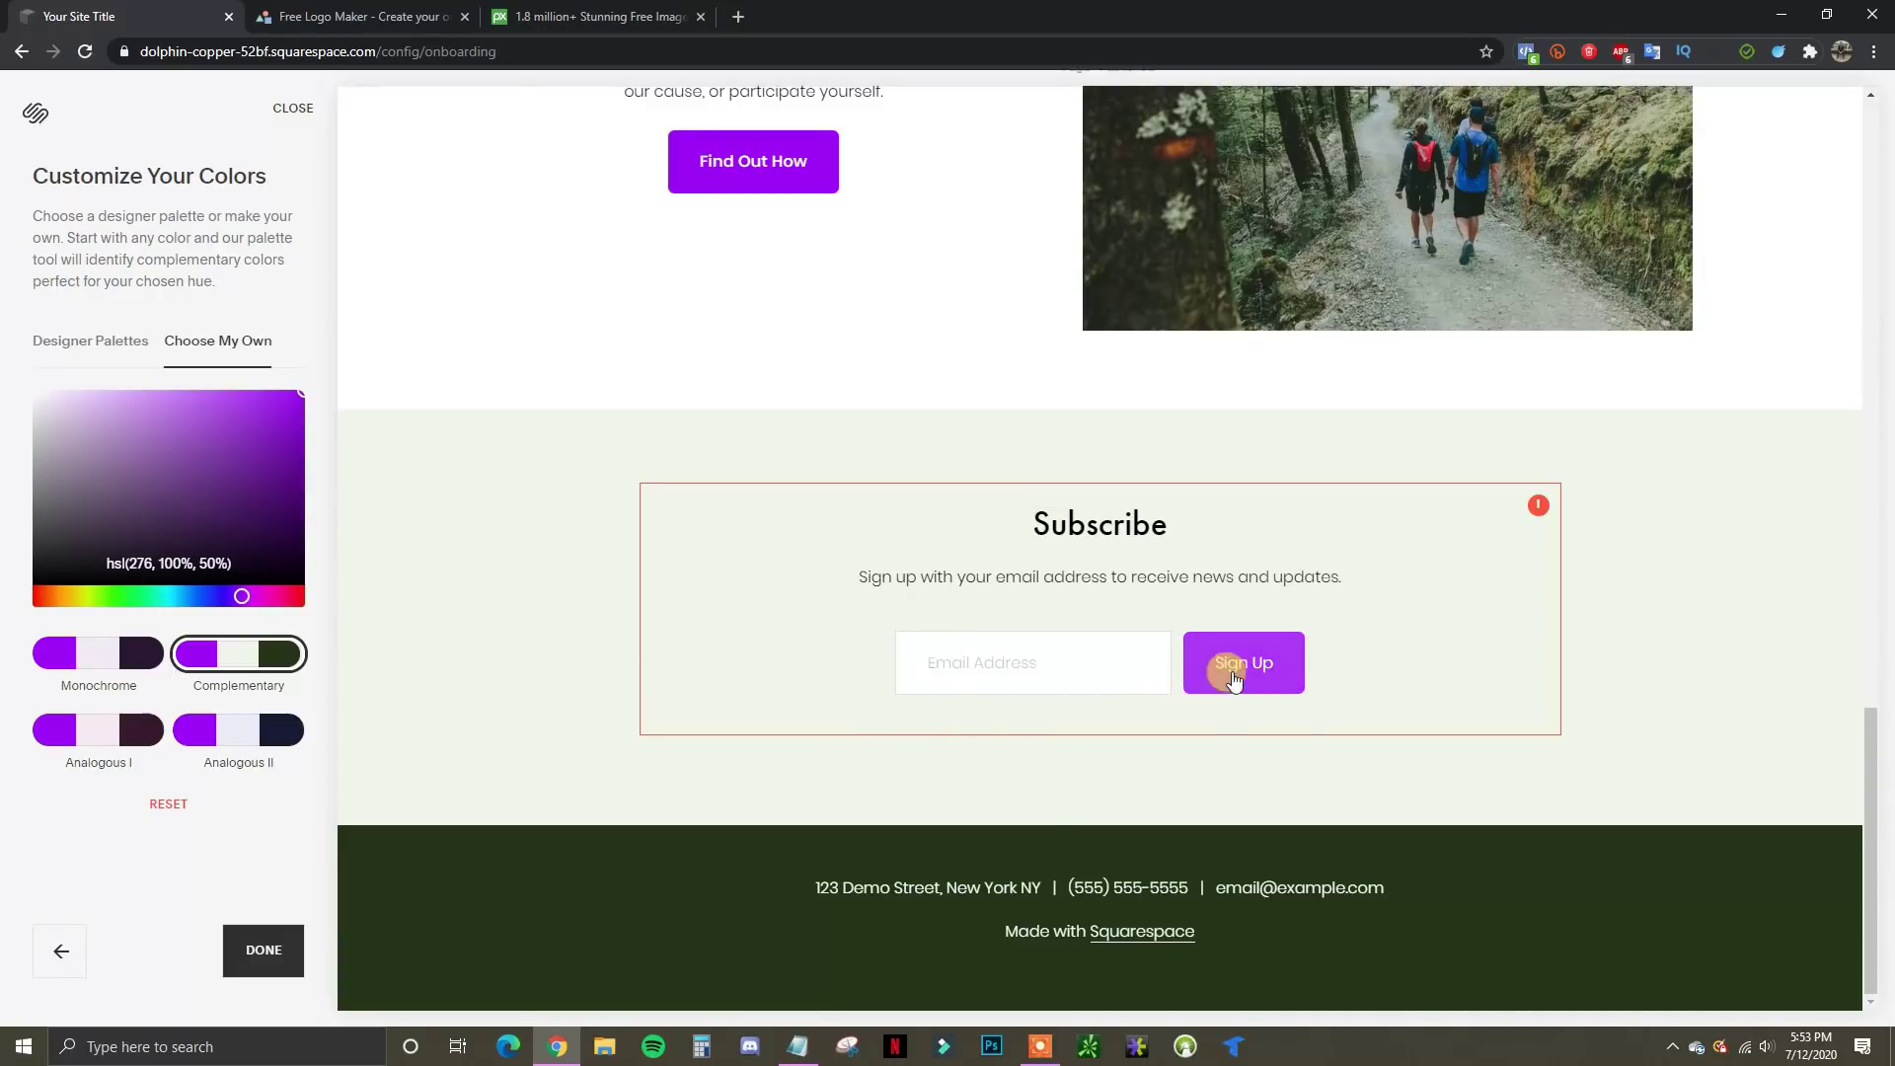
pyautogui.click(217, 747)
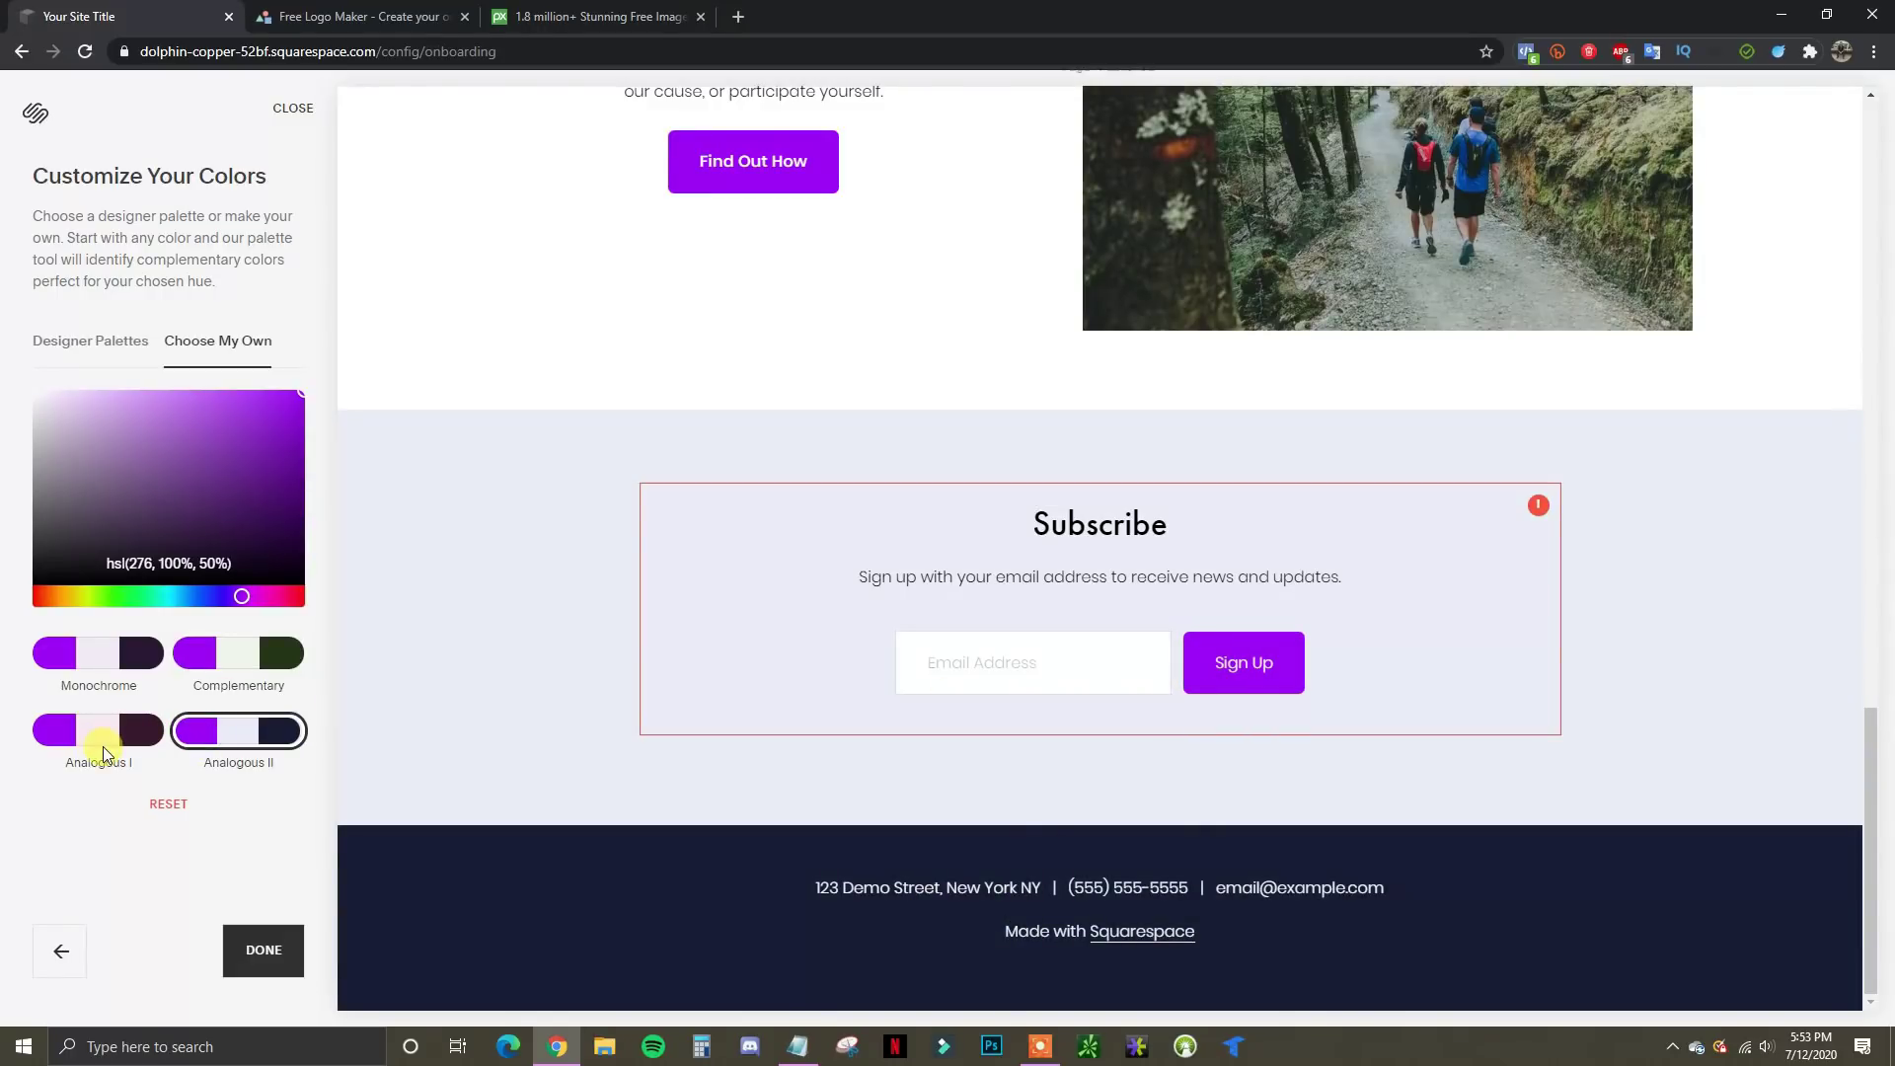
pyautogui.click(112, 742)
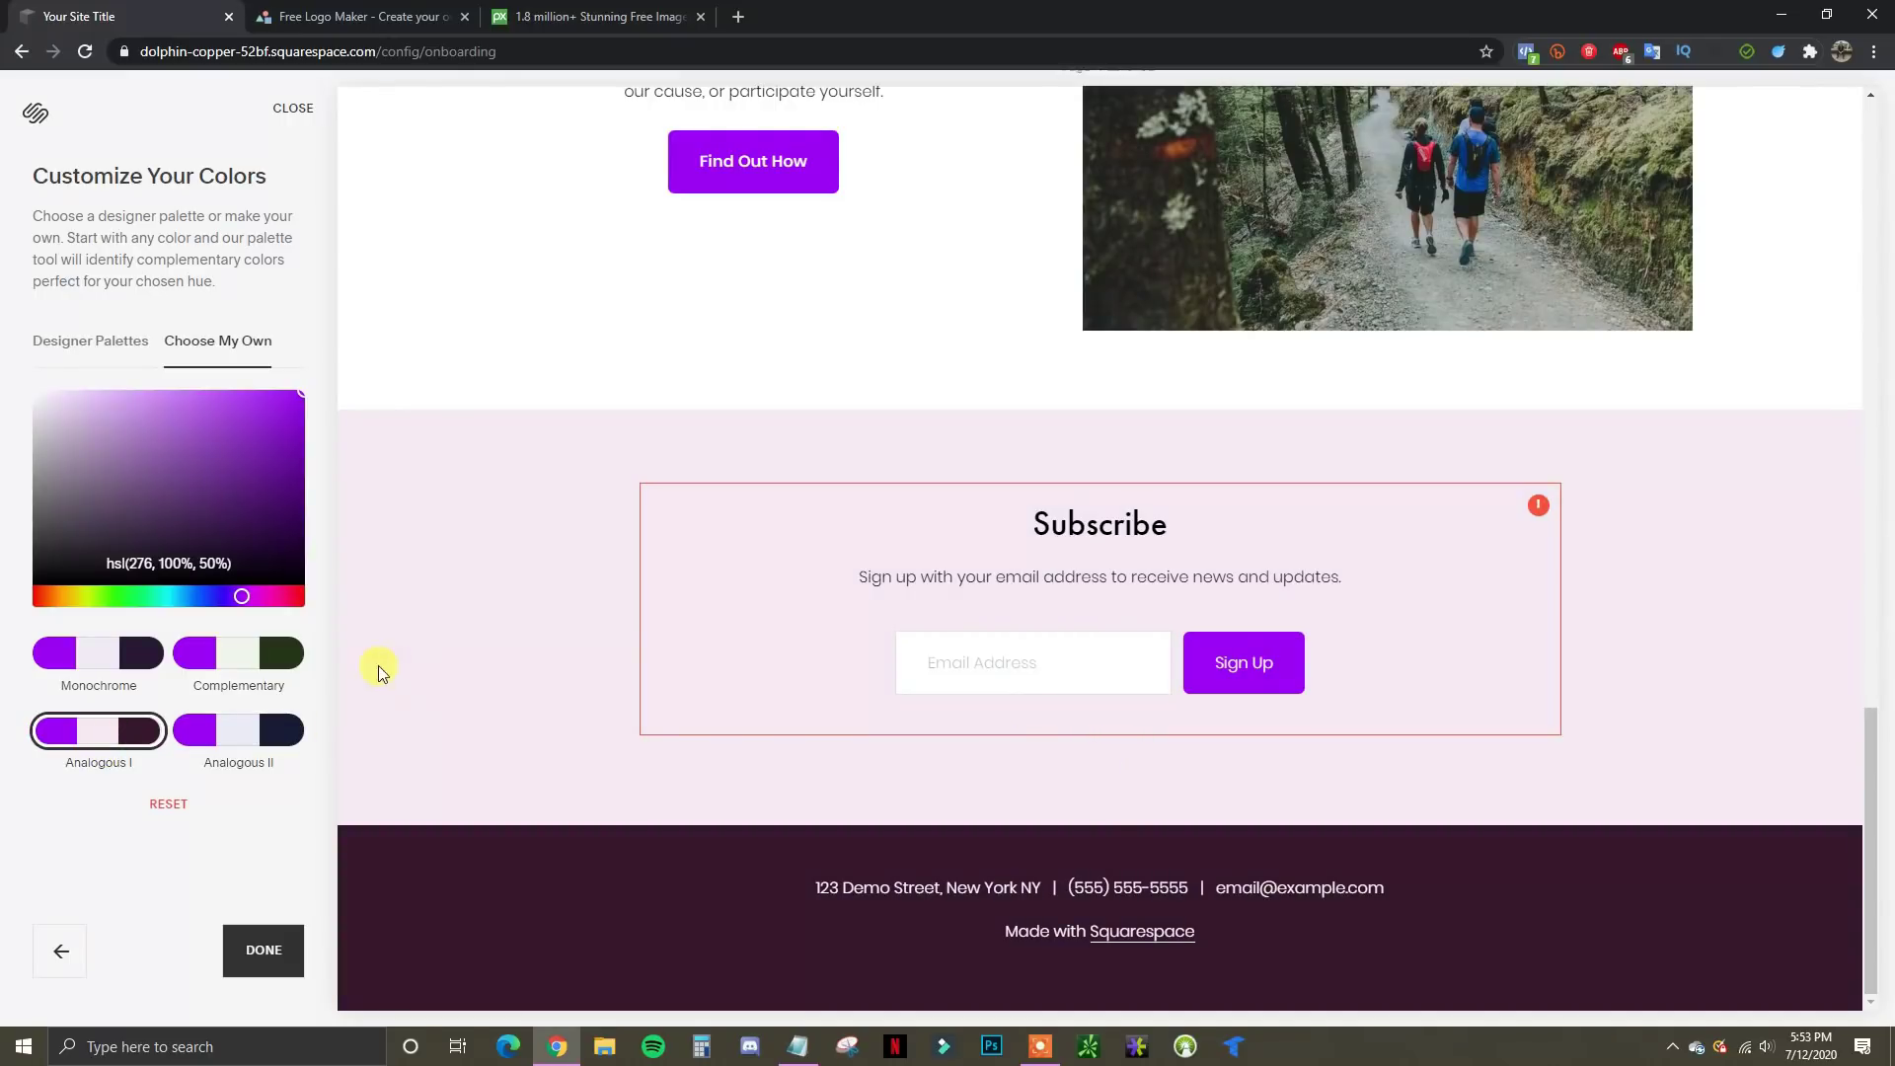
pyautogui.click(105, 659)
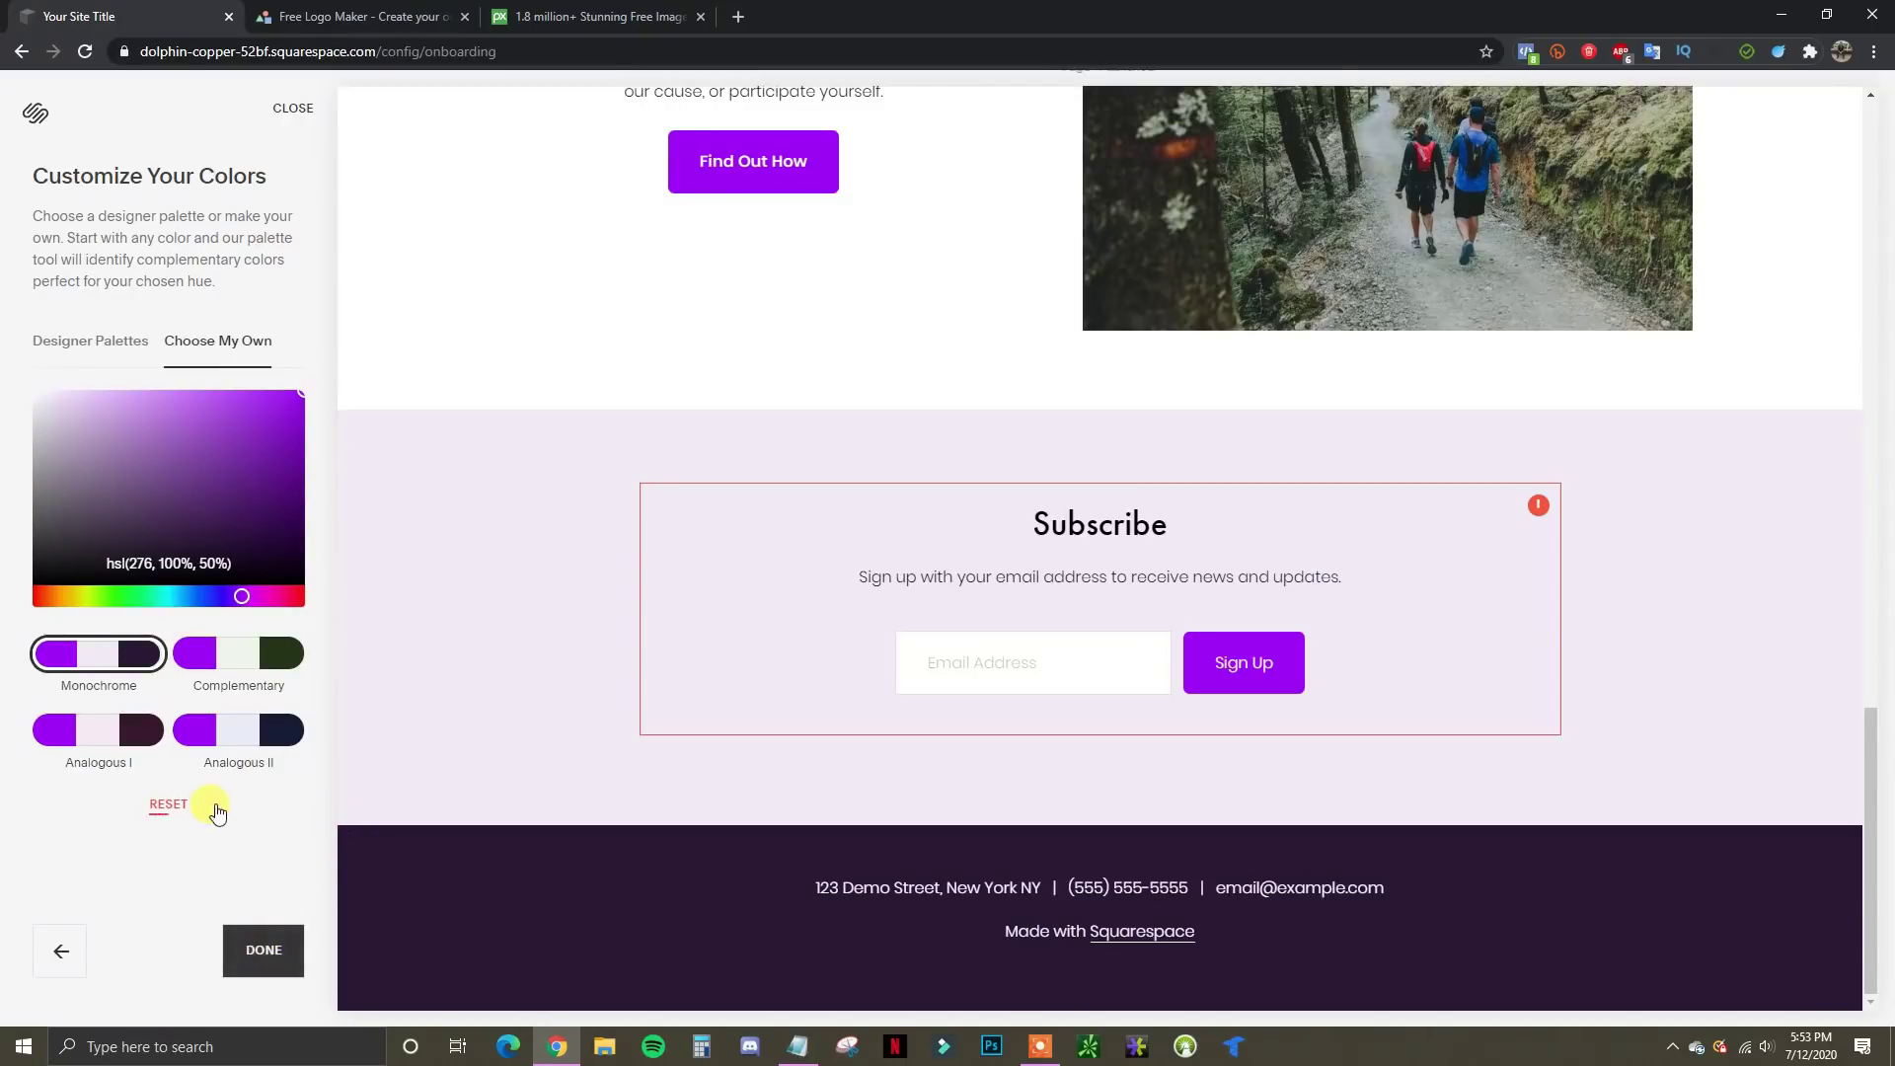
pyautogui.click(264, 952)
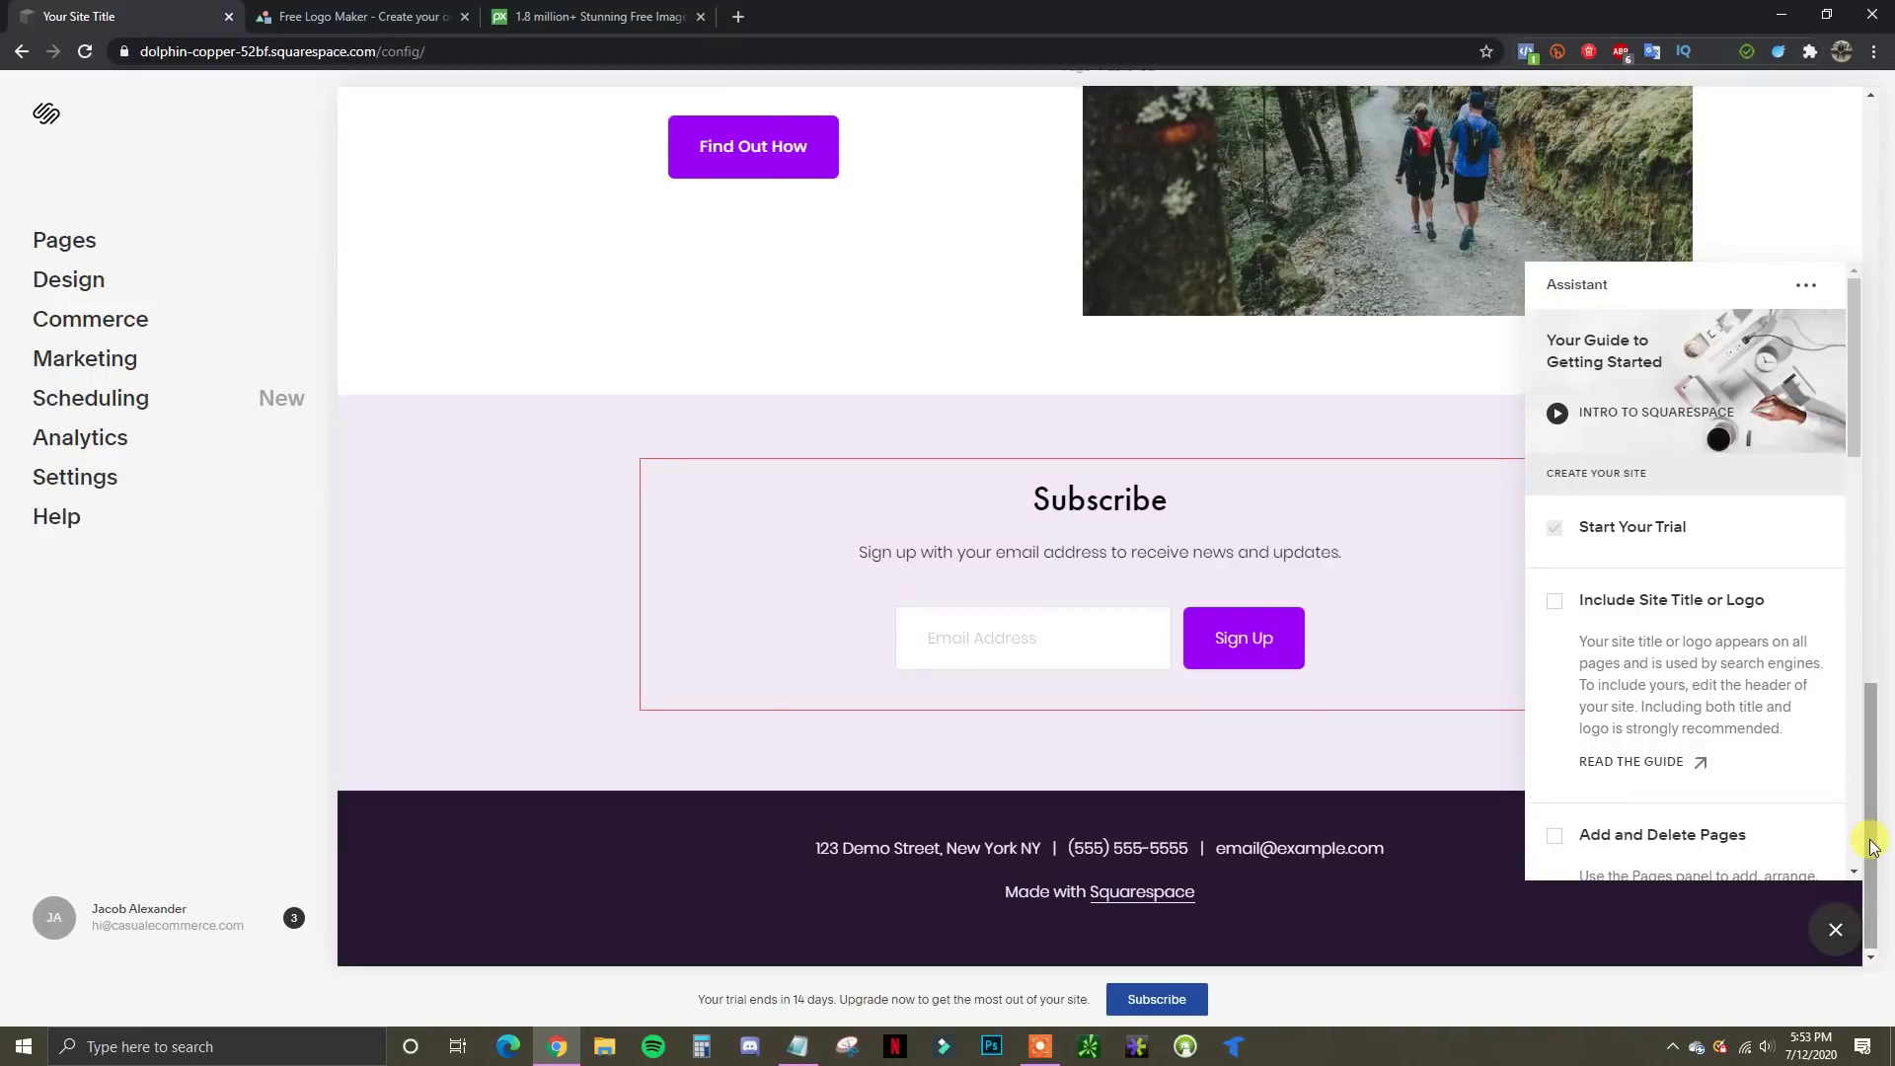
# Close the getting-started Assistant panel and scroll back up to the 'Starts With You' hero
pyautogui.moveTo(1867, 839); pyautogui.dragTo(1867, 836)
pyautogui.click(1835, 932)
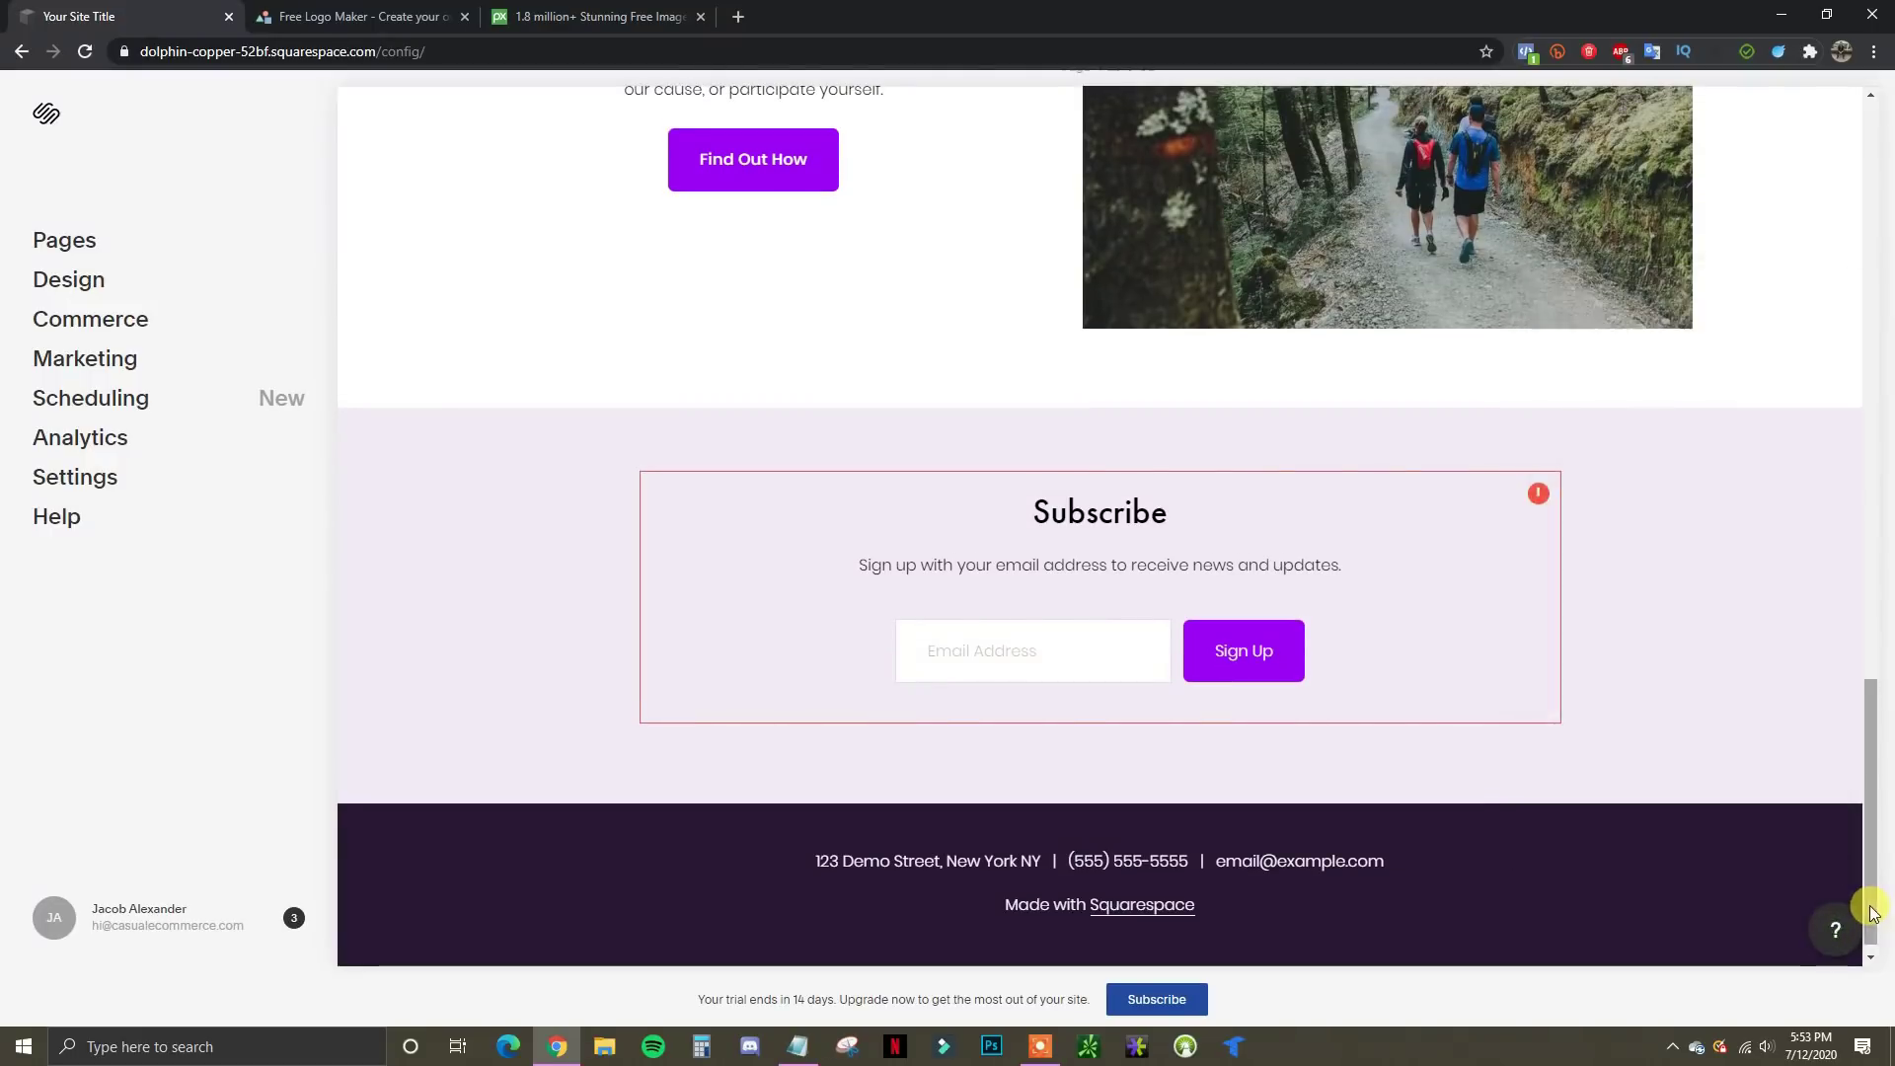
pyautogui.moveTo(1865, 901); pyautogui.dragTo(1804, 288)
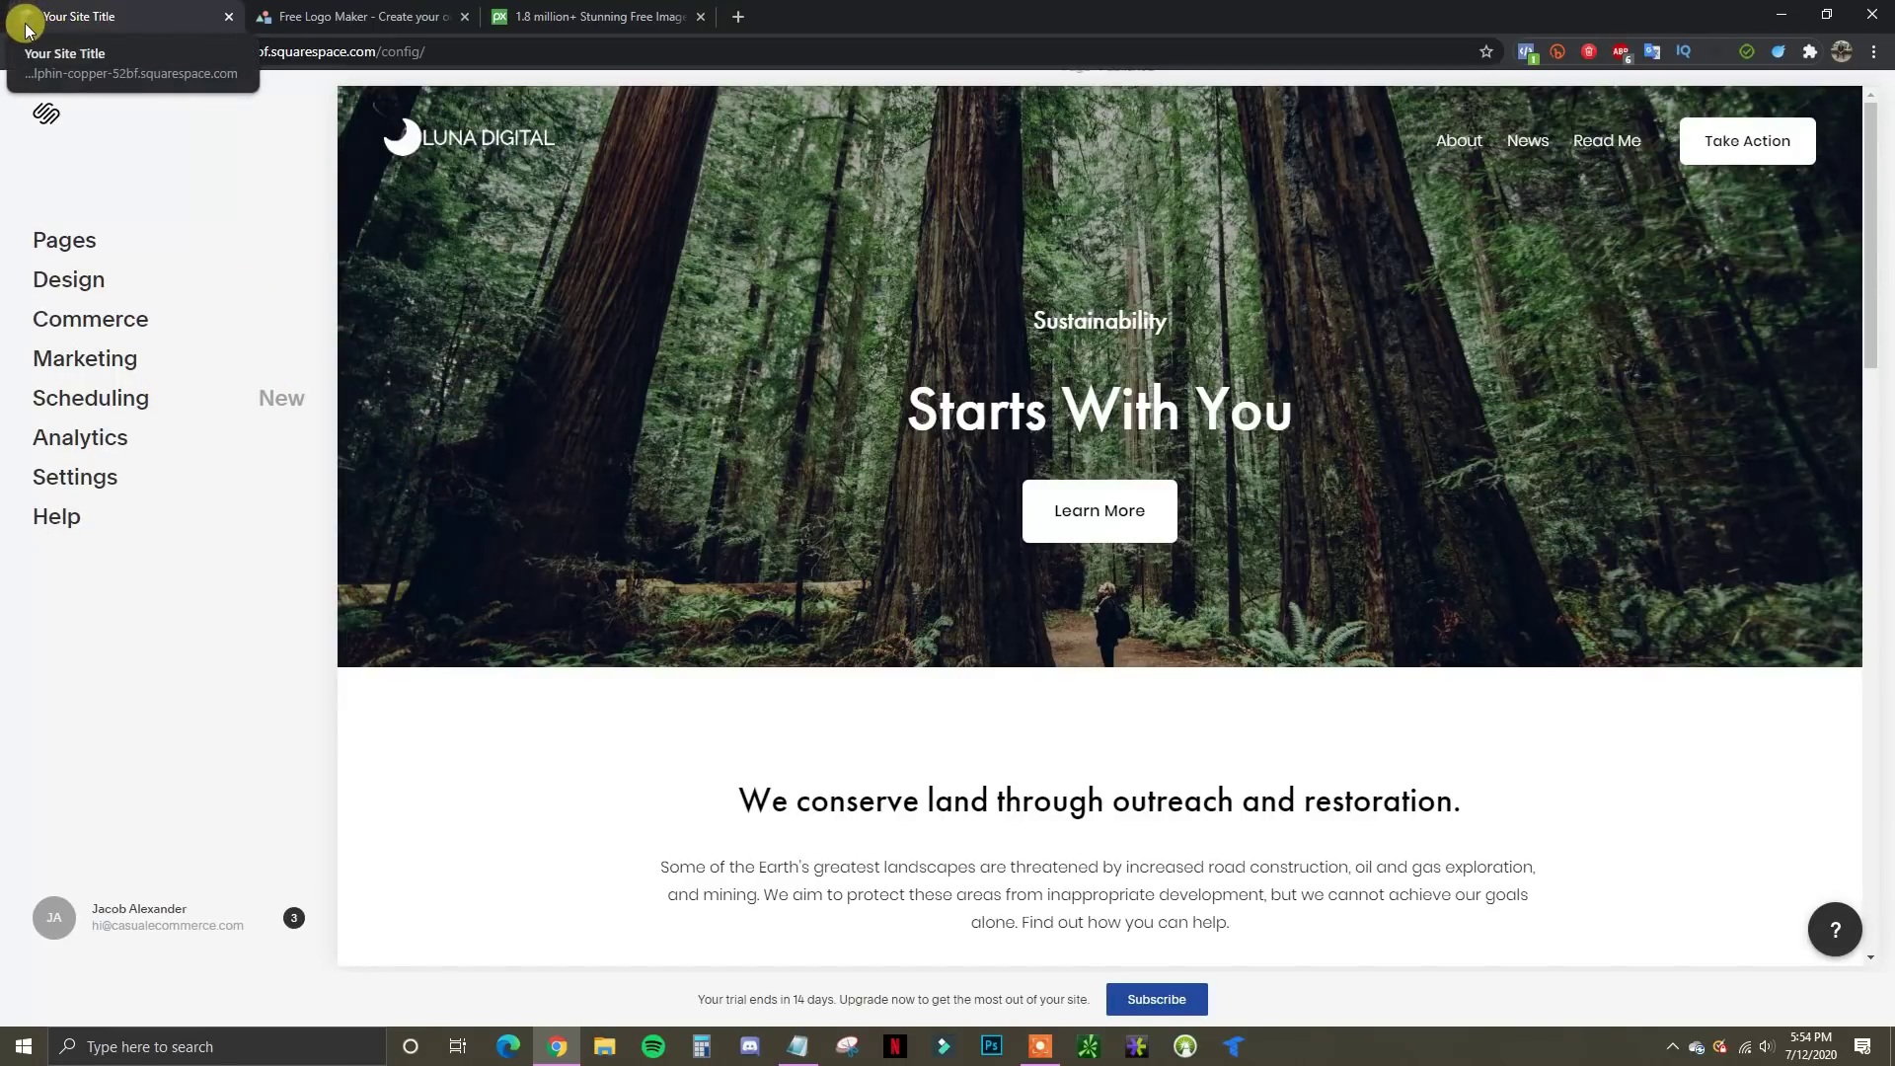
pyautogui.click(740, 17)
pyautogui.write('GO')
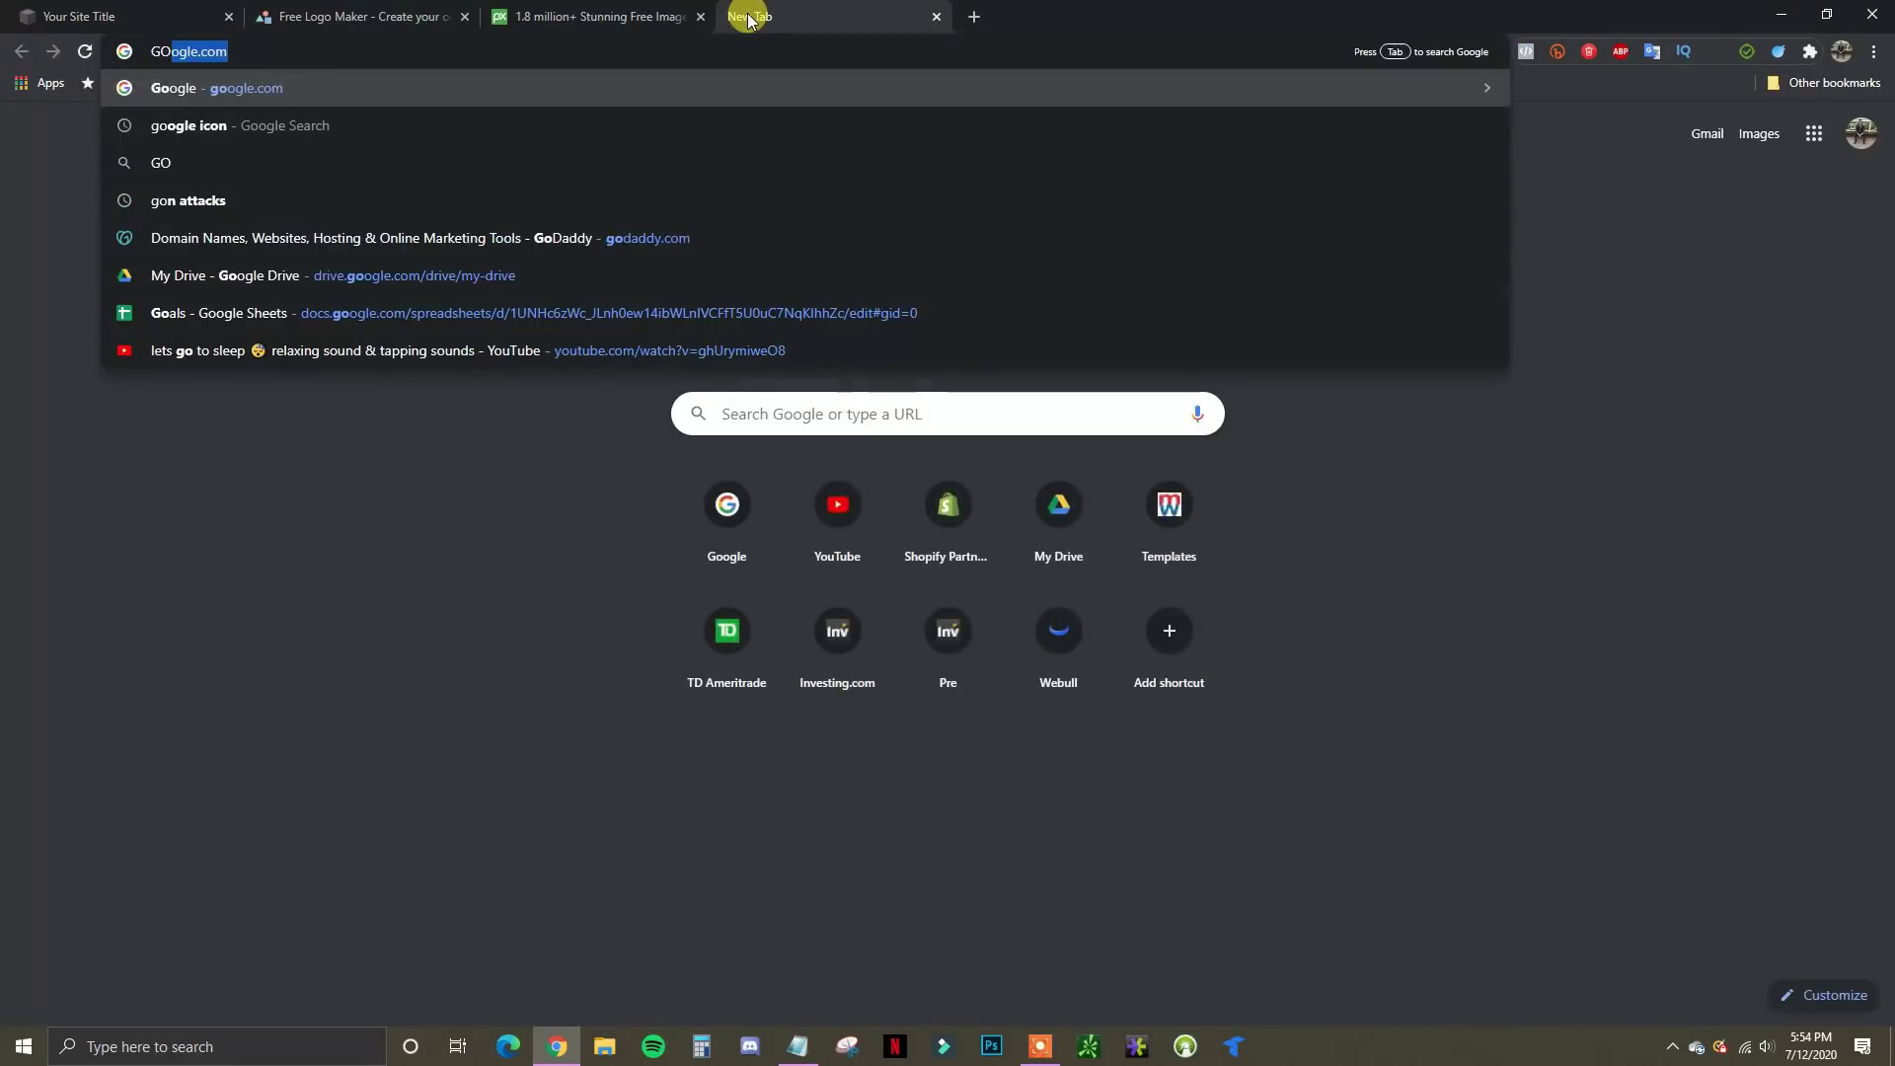
pyautogui.press('Return')
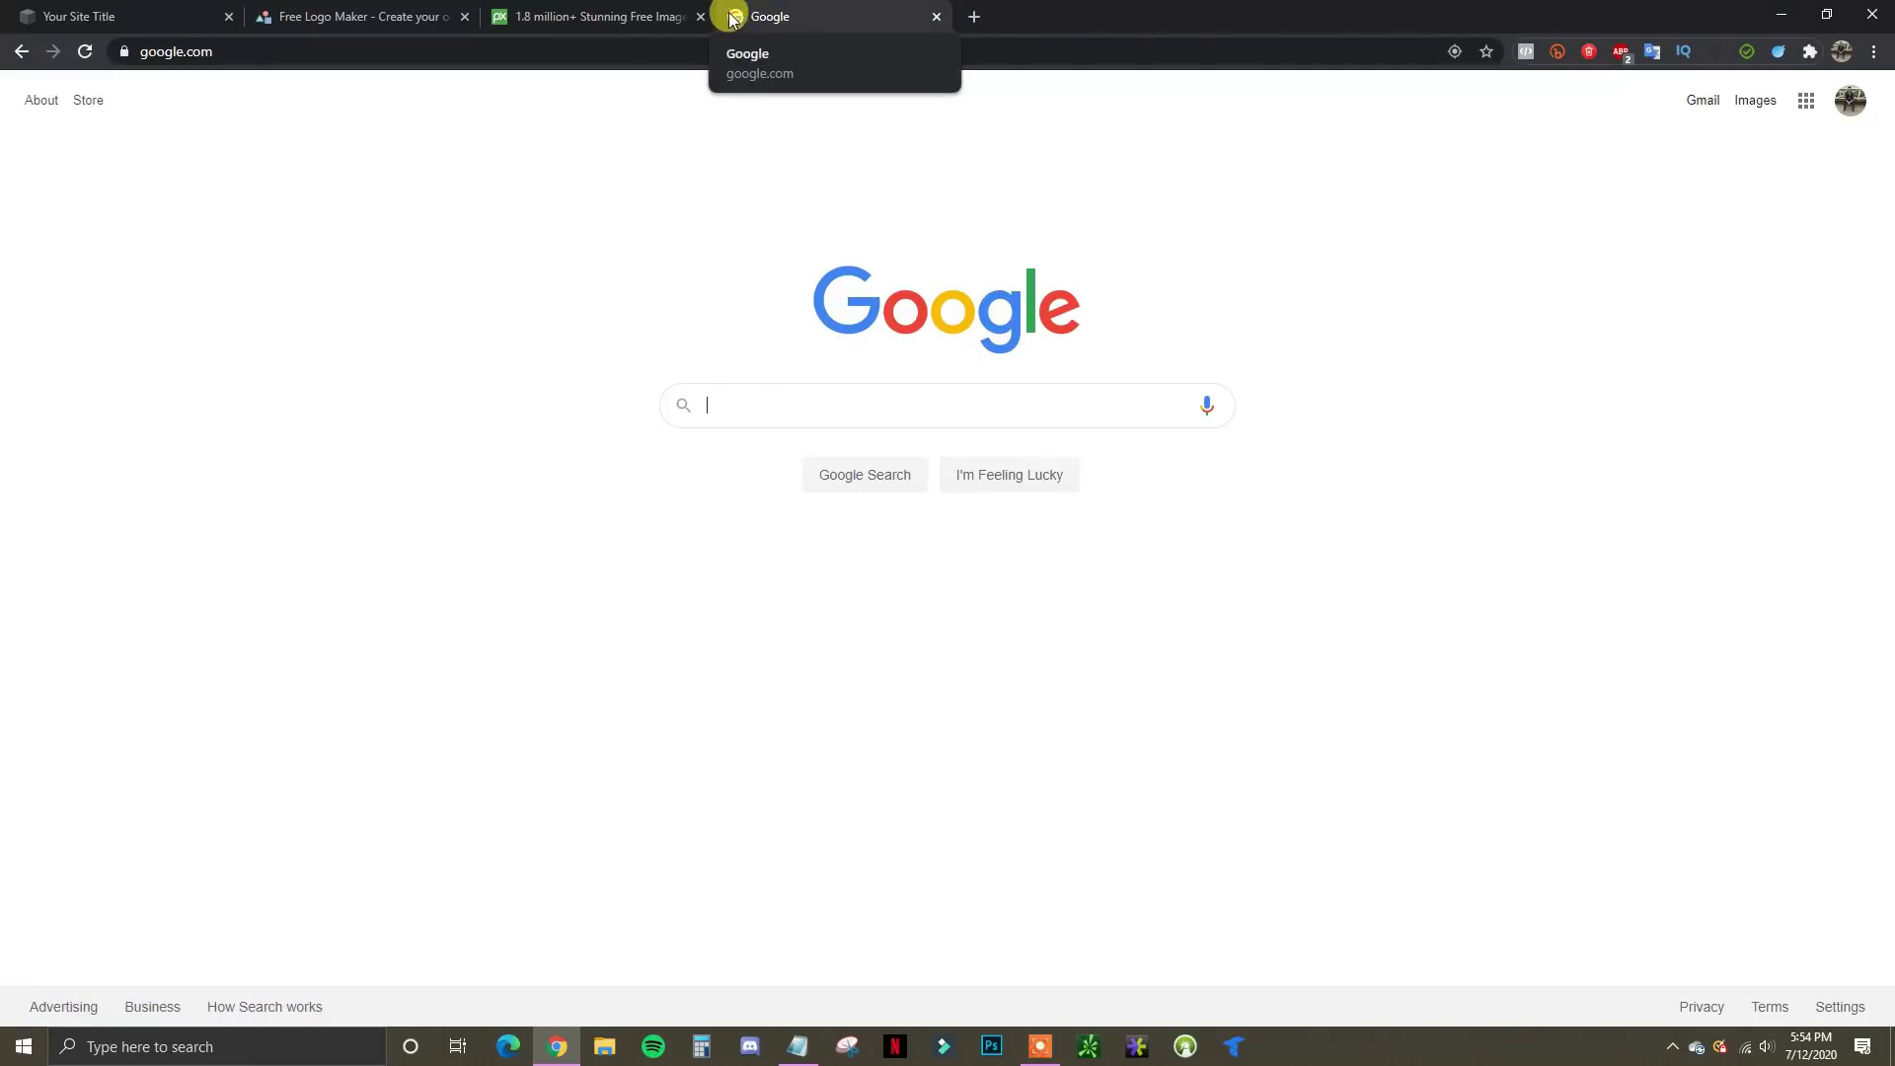
pyautogui.click(935, 16)
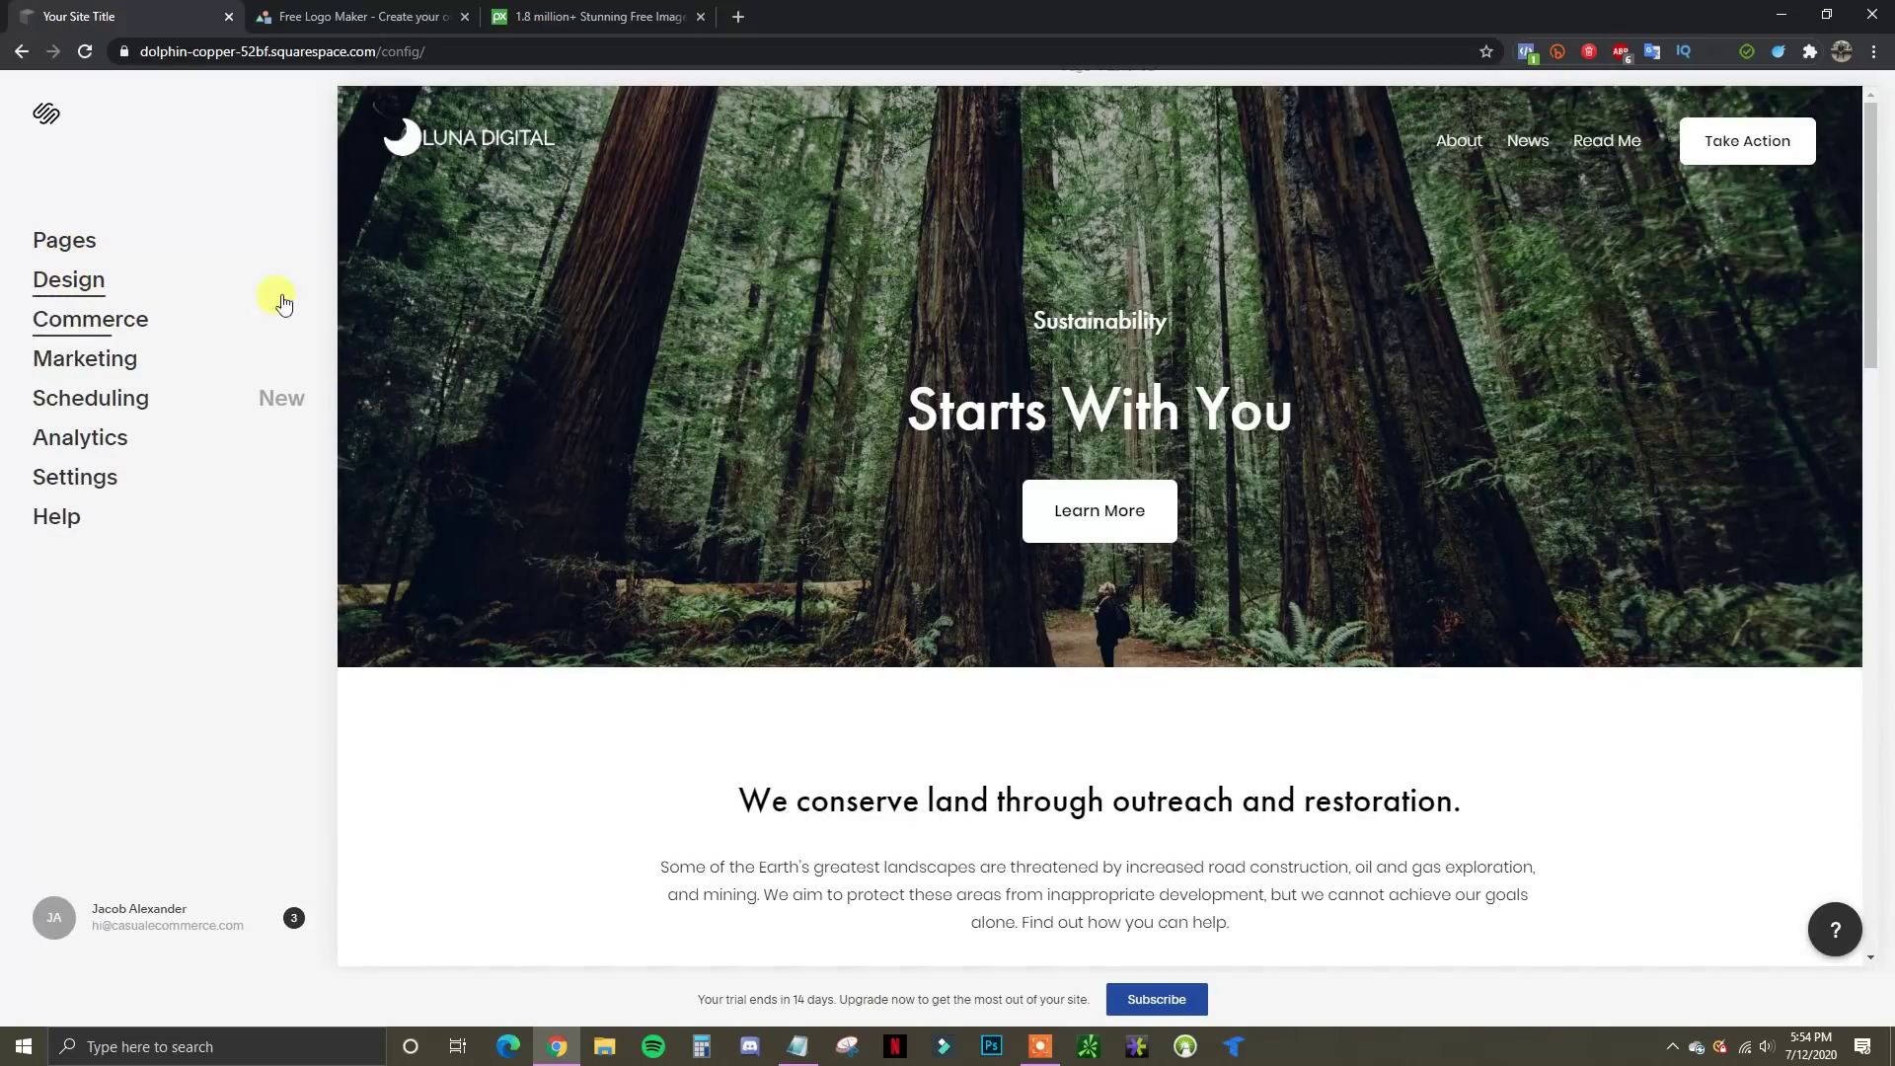
# Open the Design > Browser Icon settings, then switch to the LogoMakr tab
pyautogui.click(89, 286)
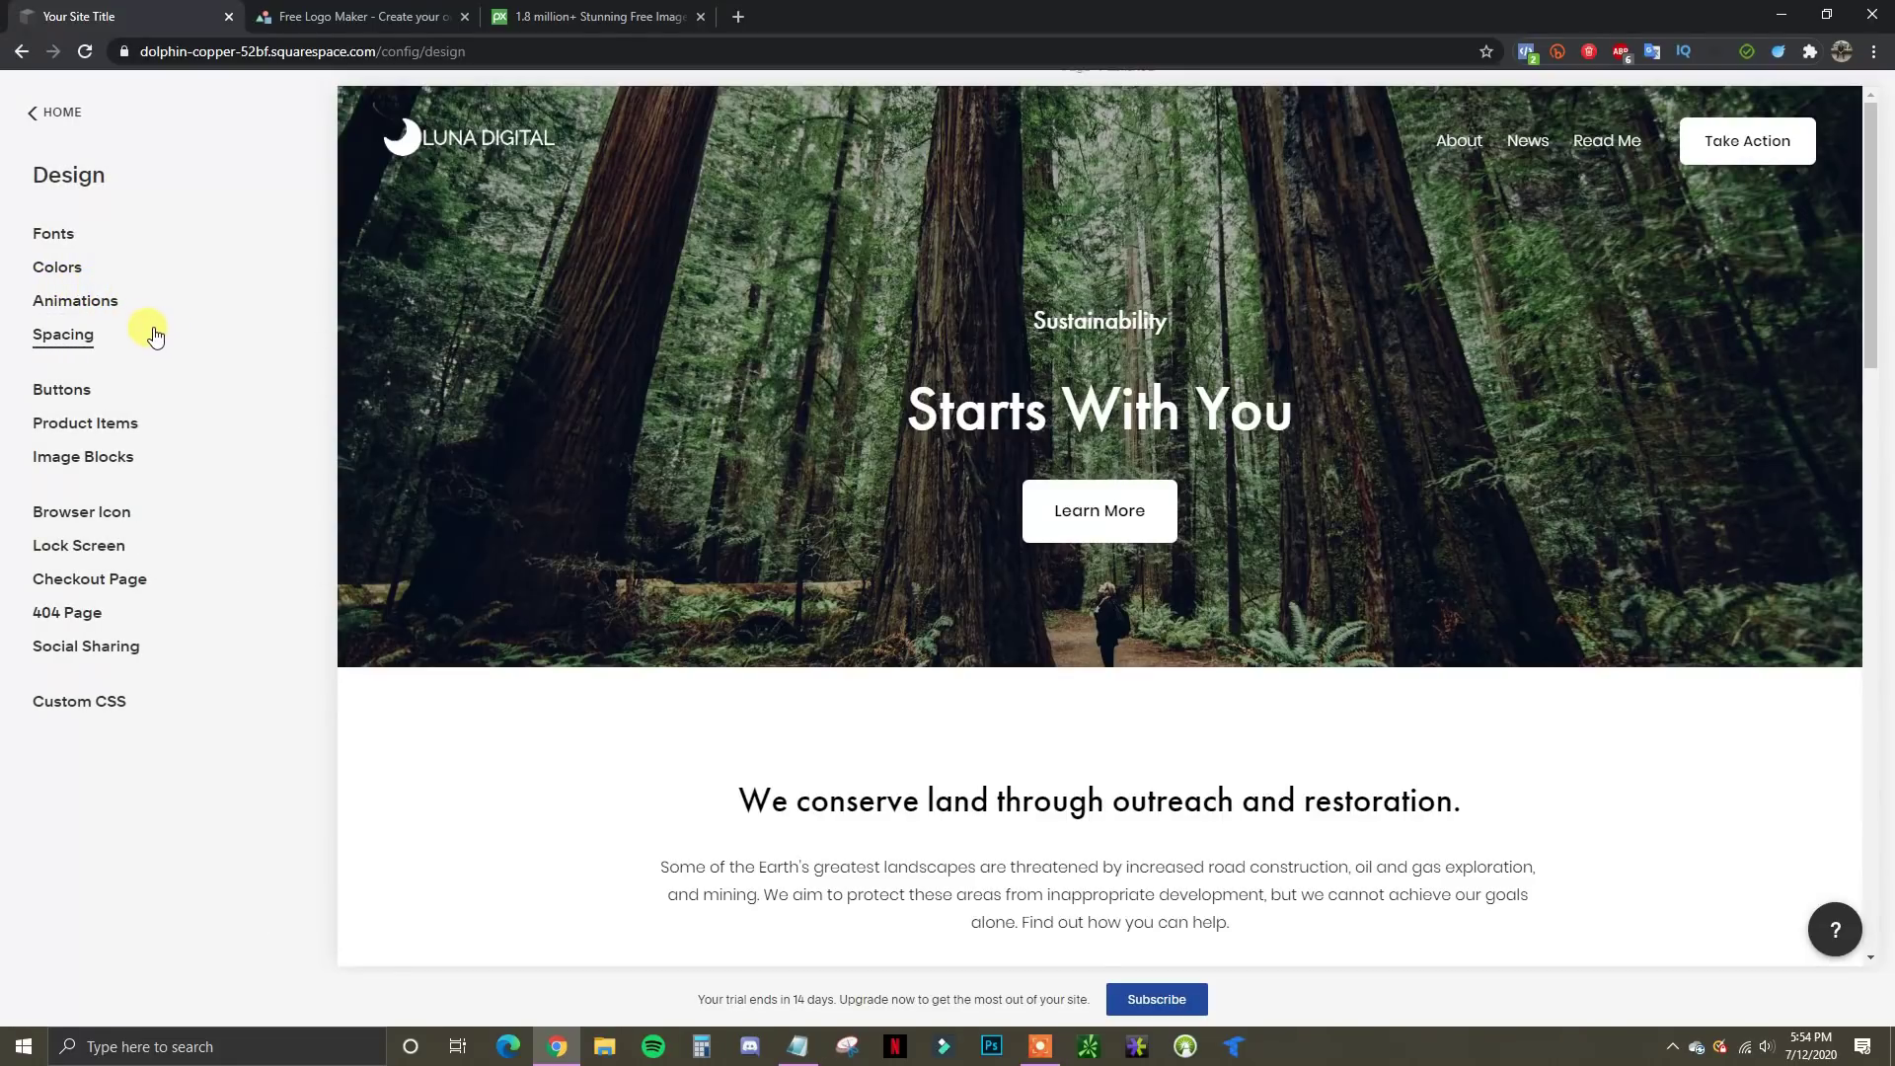
pyautogui.click(93, 513)
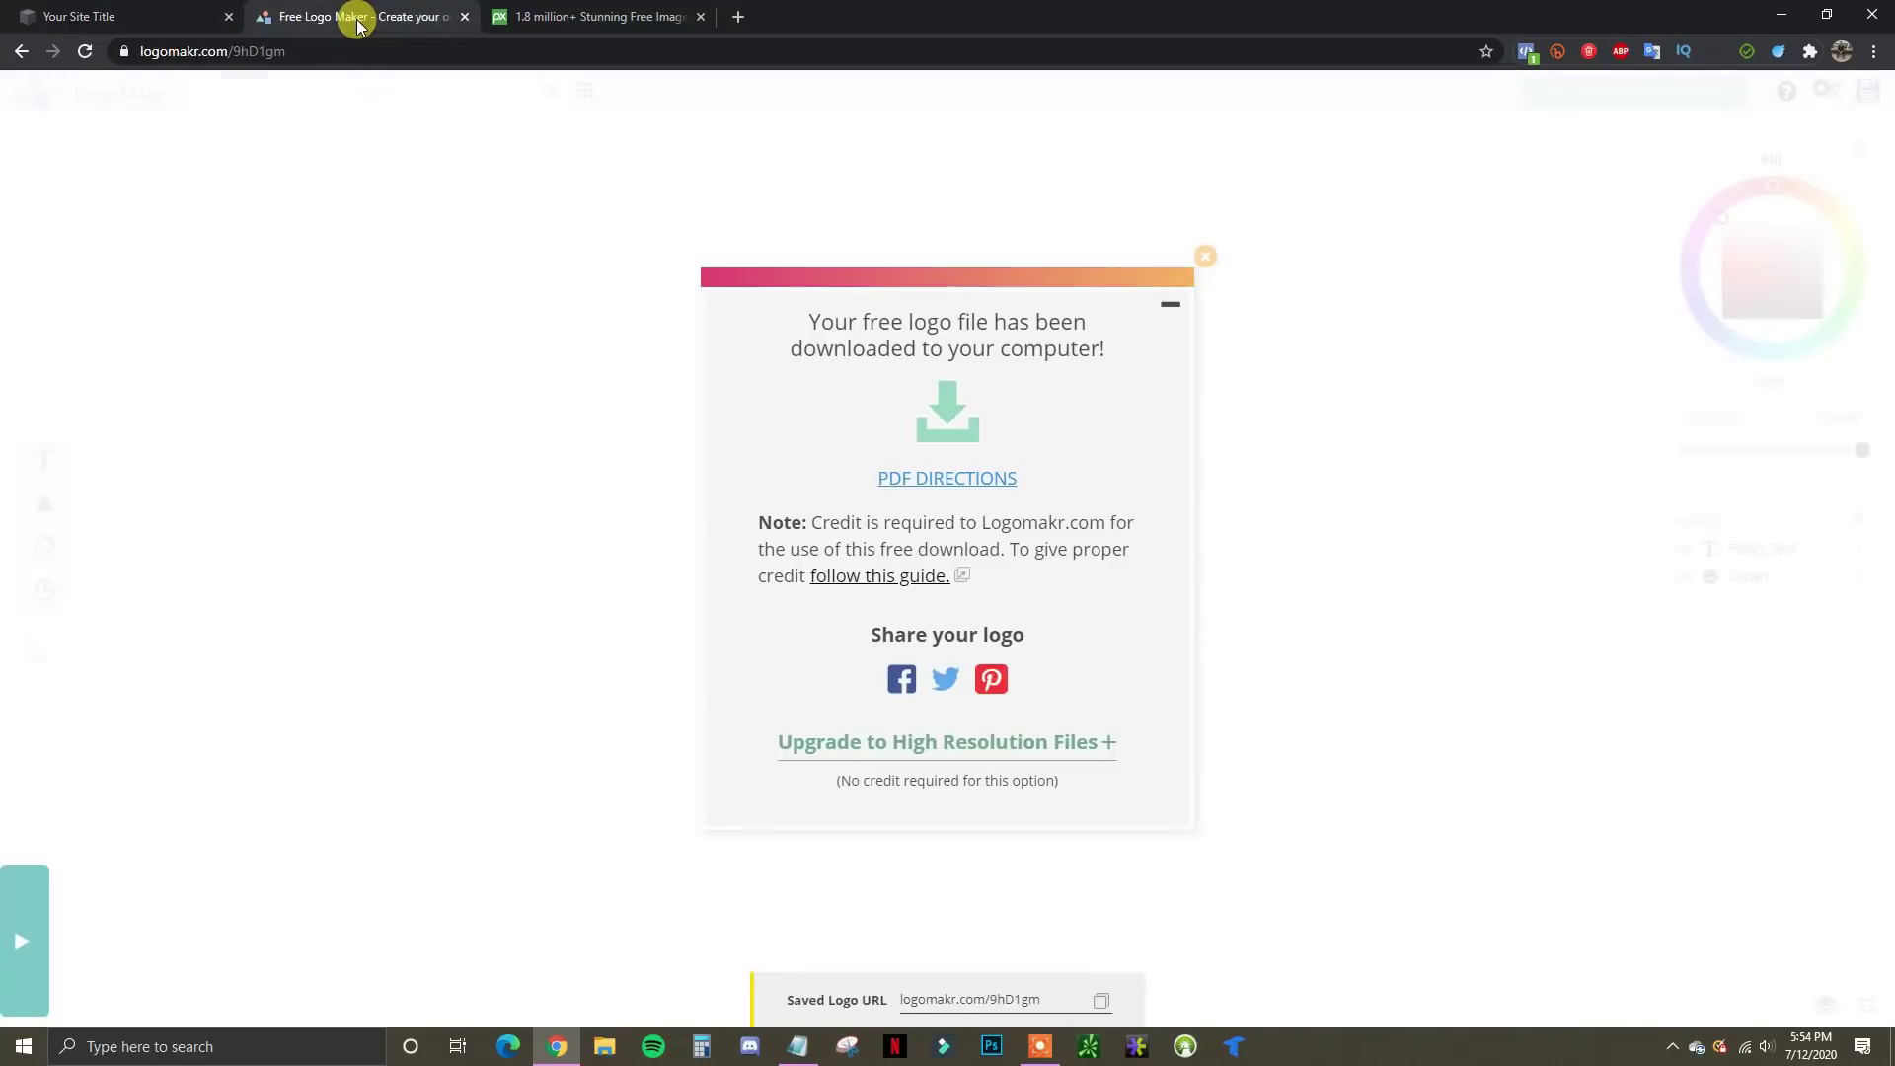
pyautogui.click(357, 16)
# Reload LogoMakr with a fresh canvas and search its graphics for 'moon'
pyautogui.click(1203, 262)
pyautogui.click(809, 489)
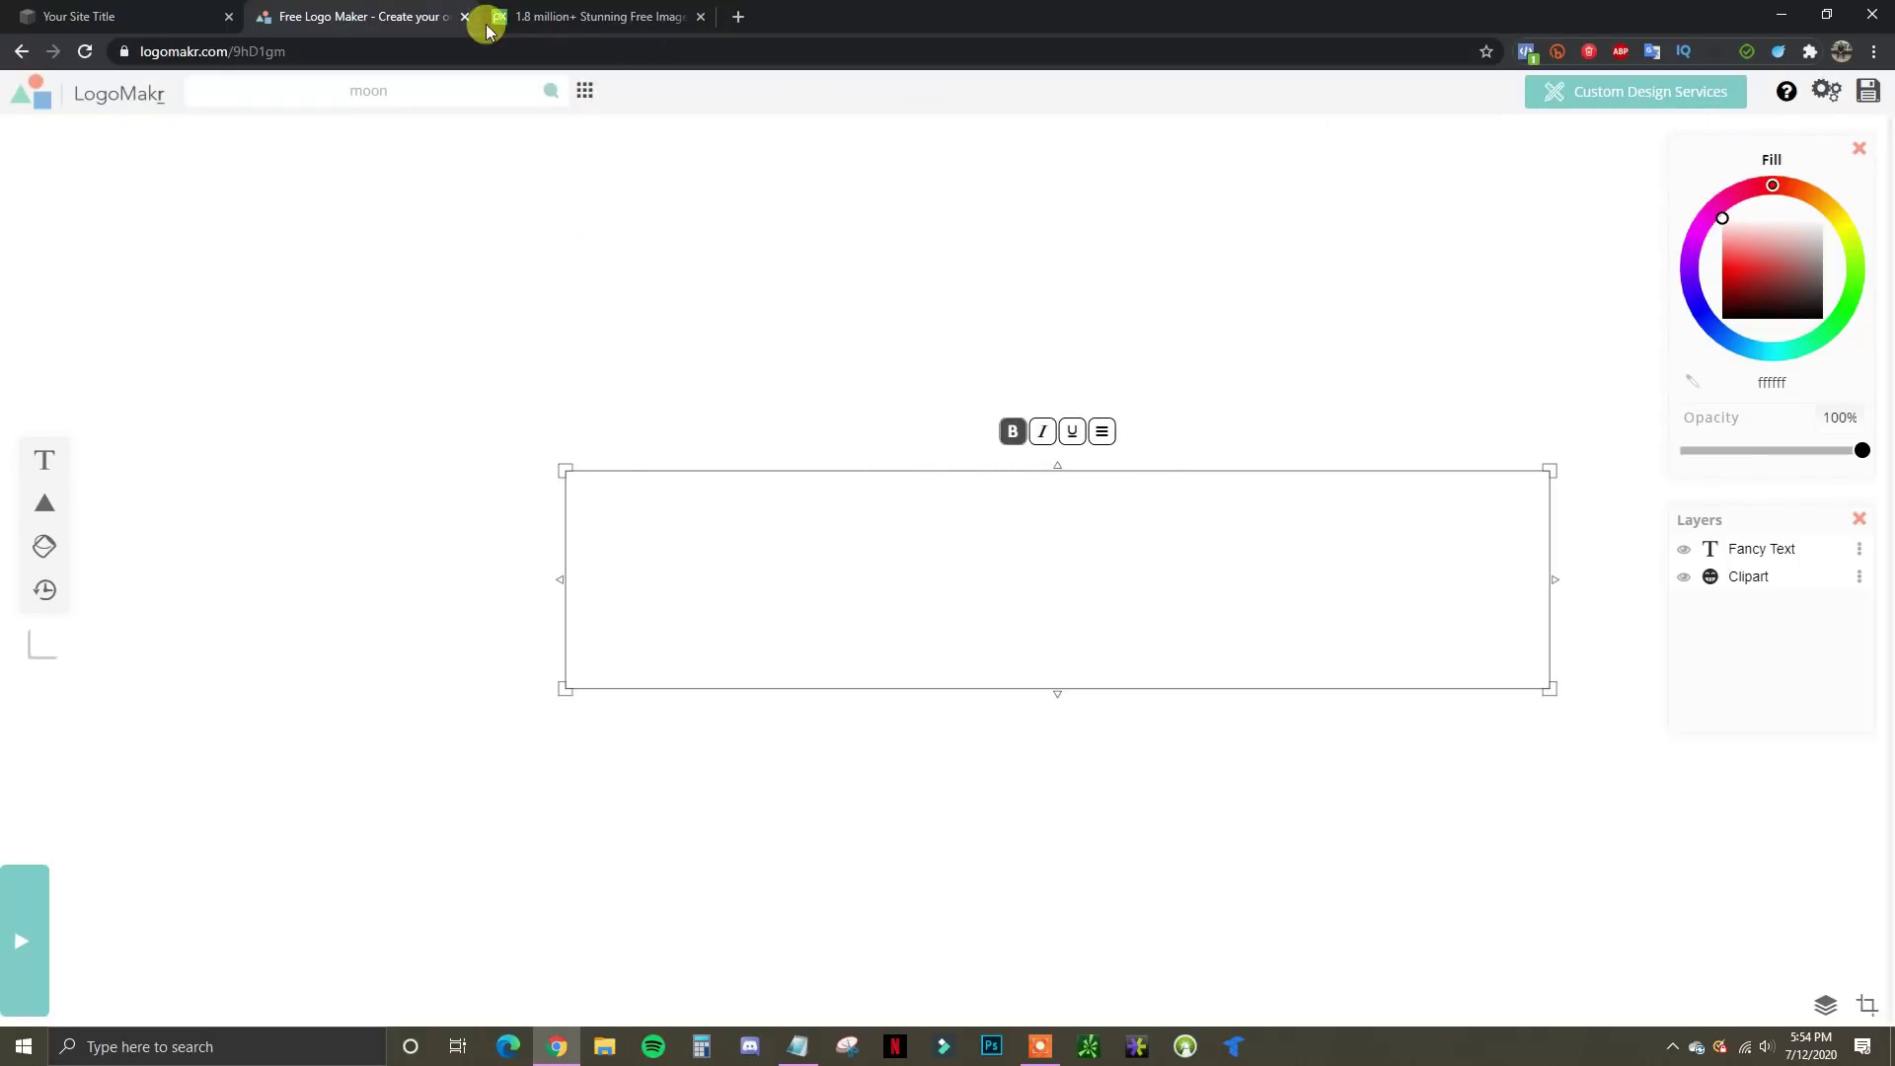
pyautogui.click(357, 41)
pyautogui.write('LOGomakr.com')
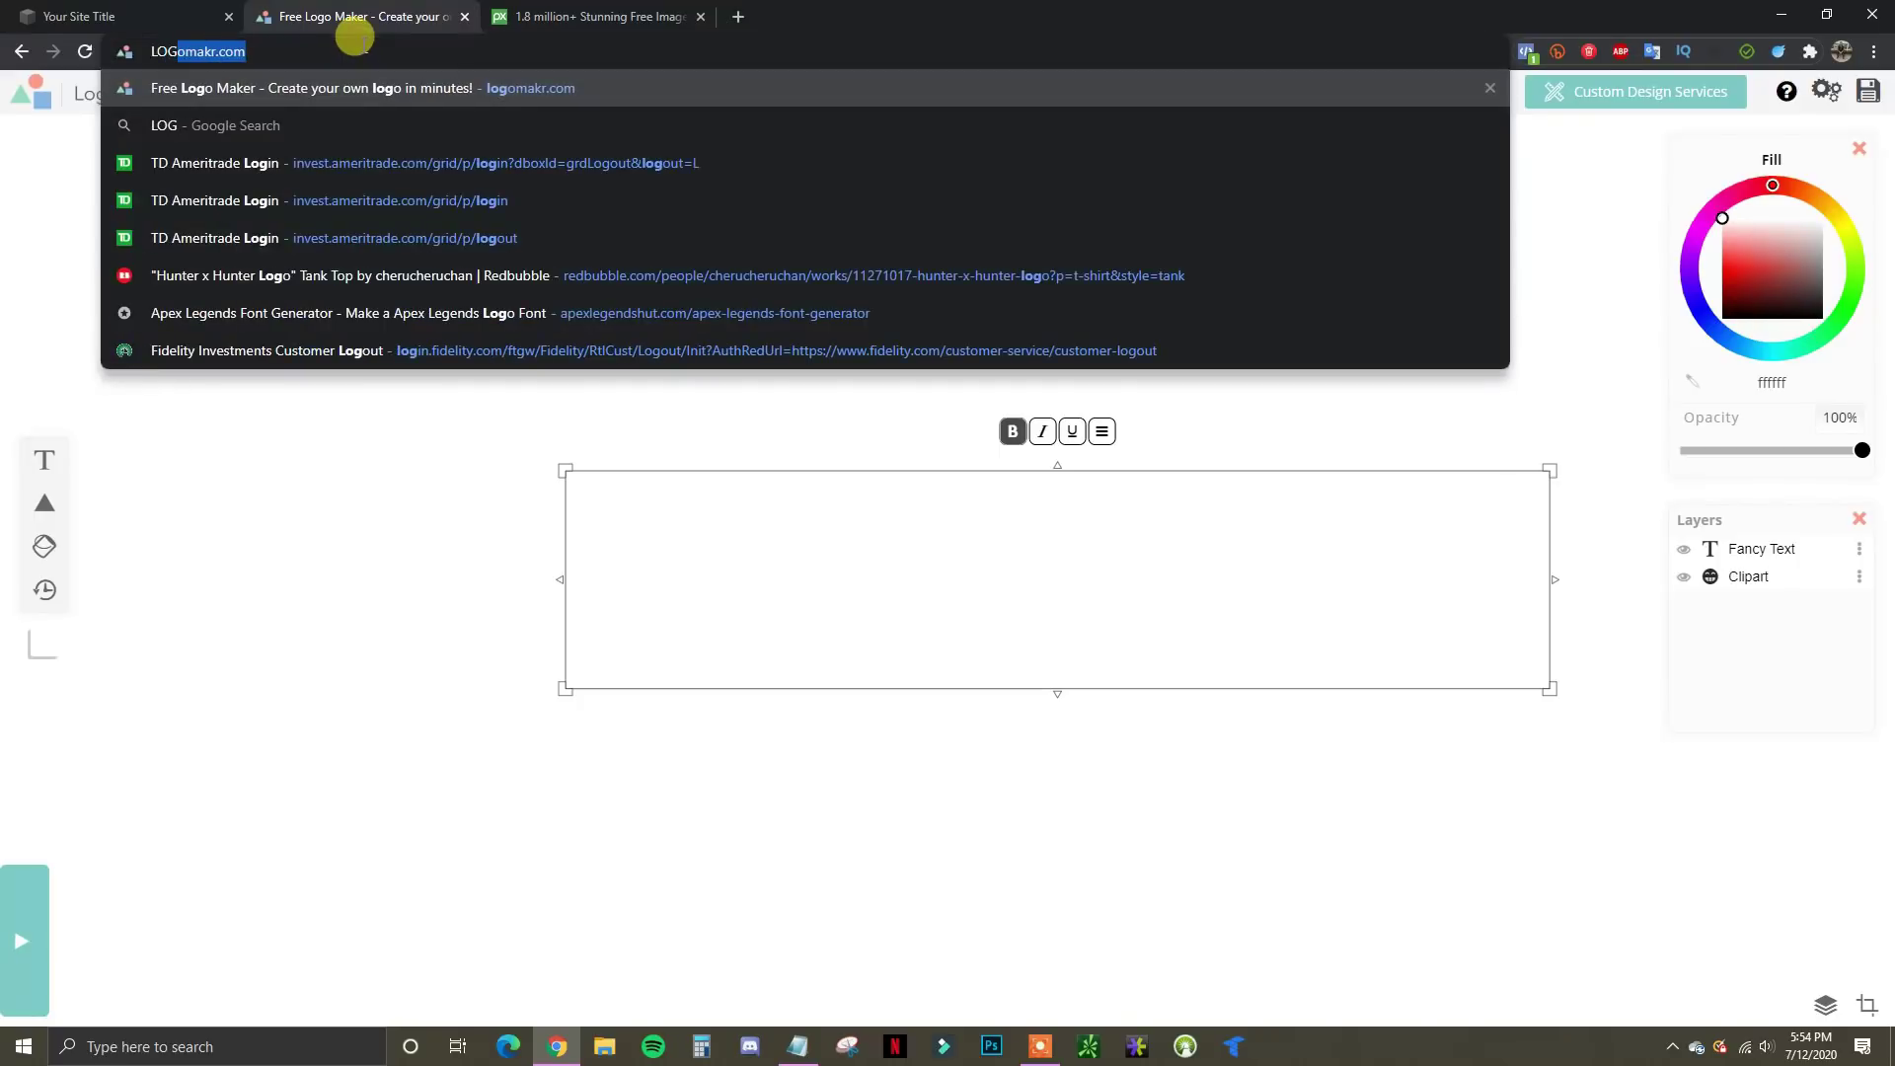
pyautogui.press('Return')
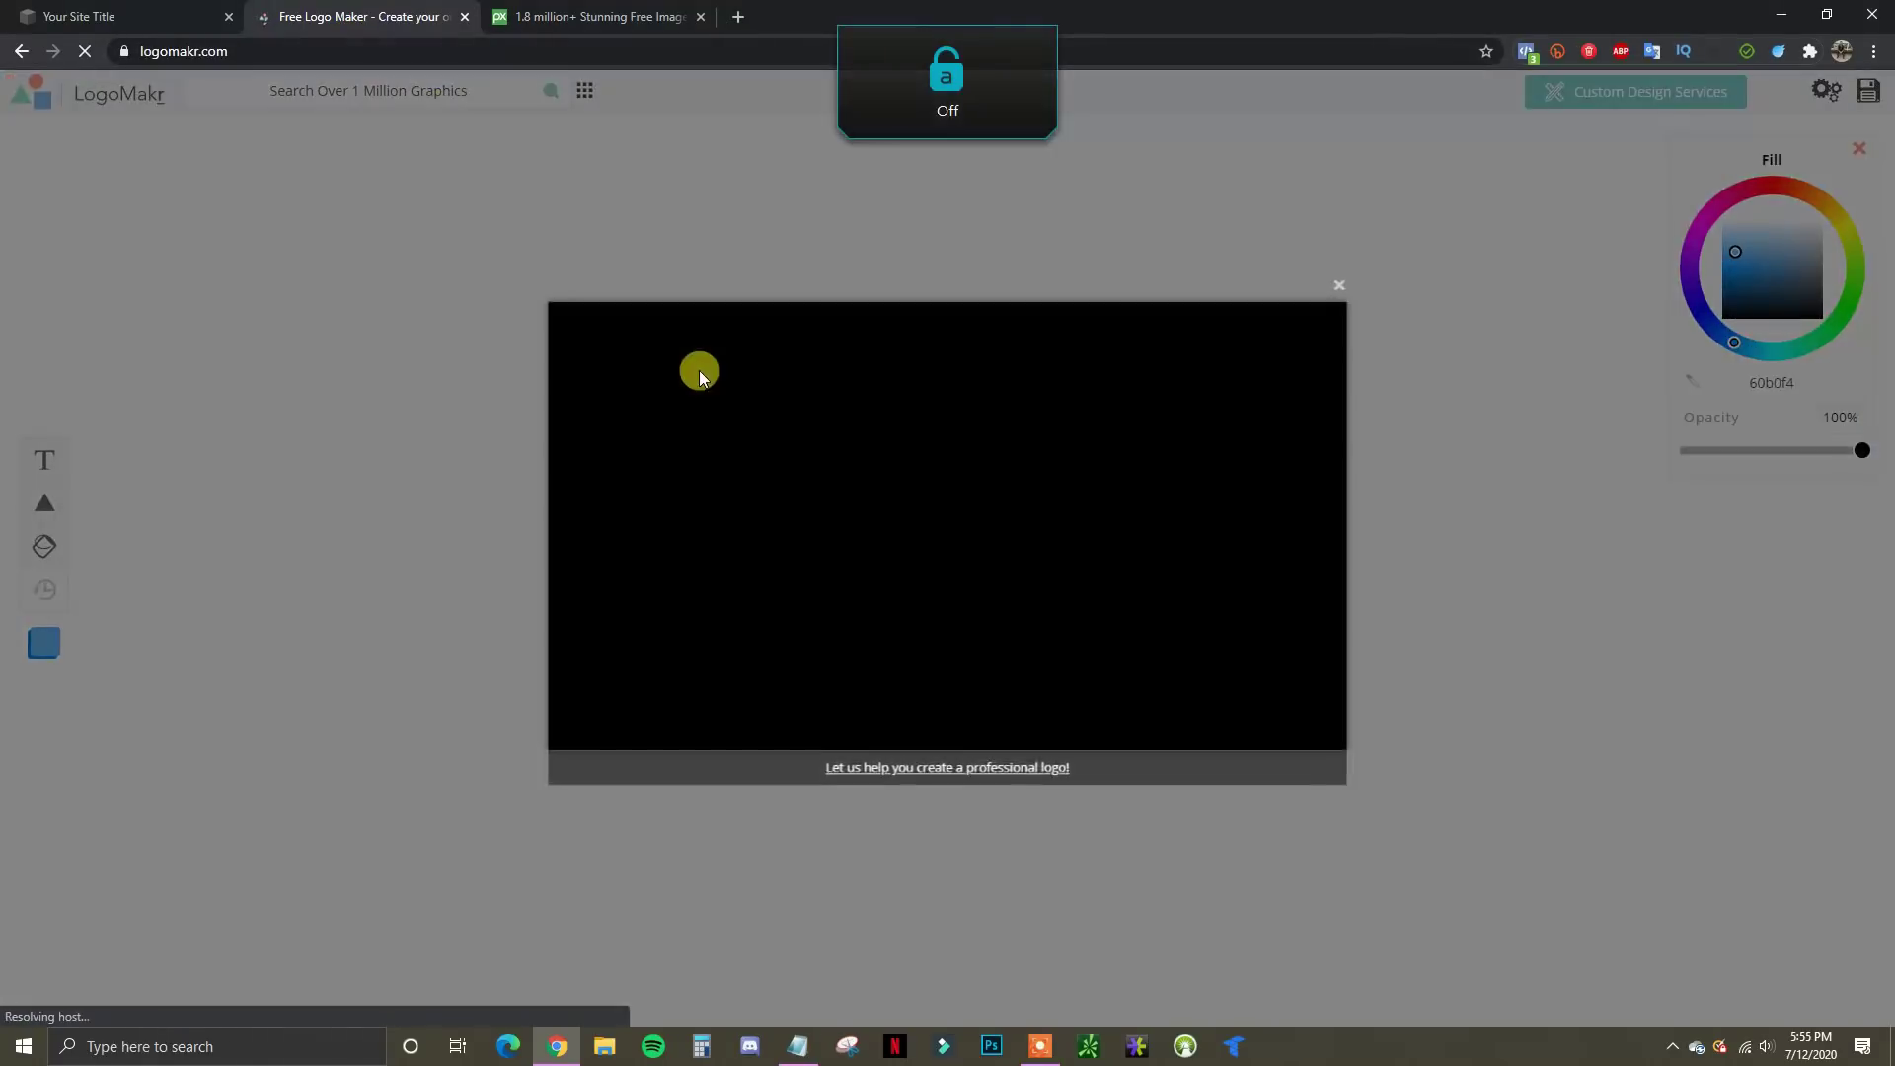
pyautogui.click(1339, 285)
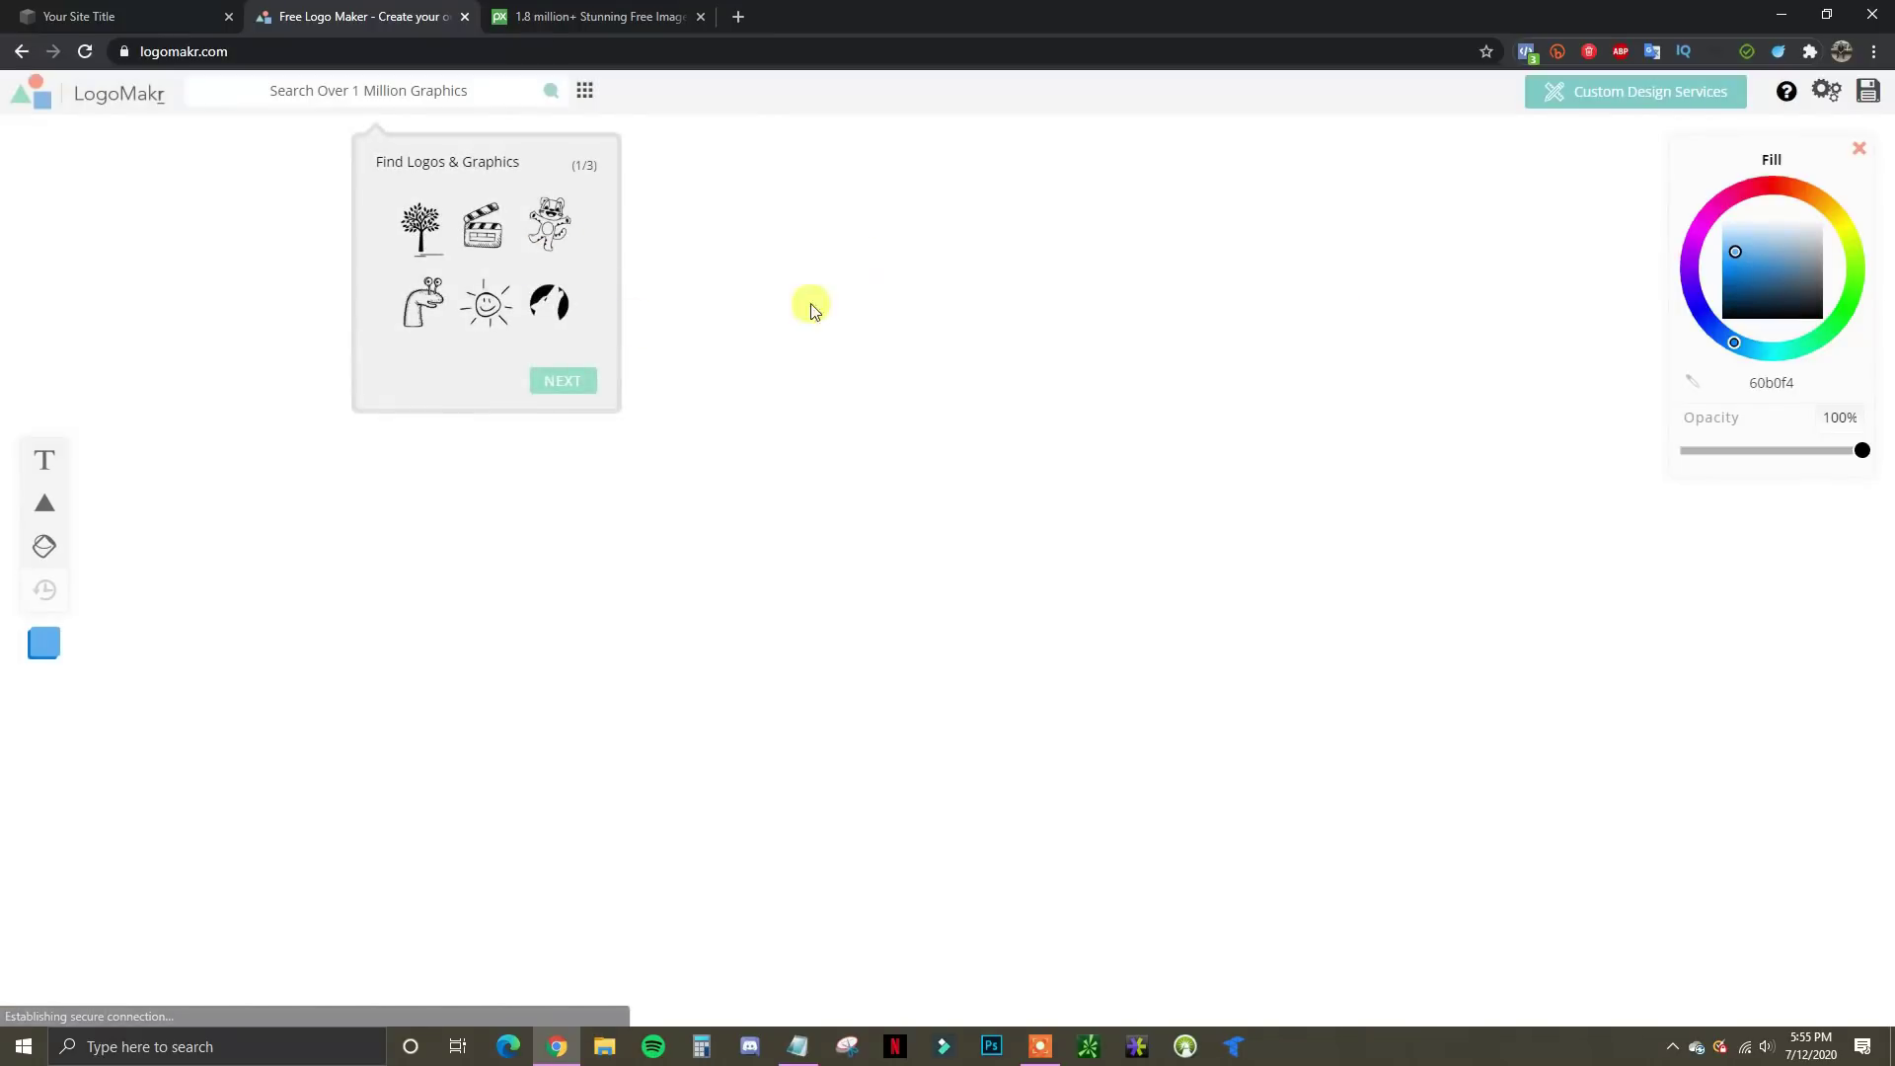
pyautogui.click(388, 87)
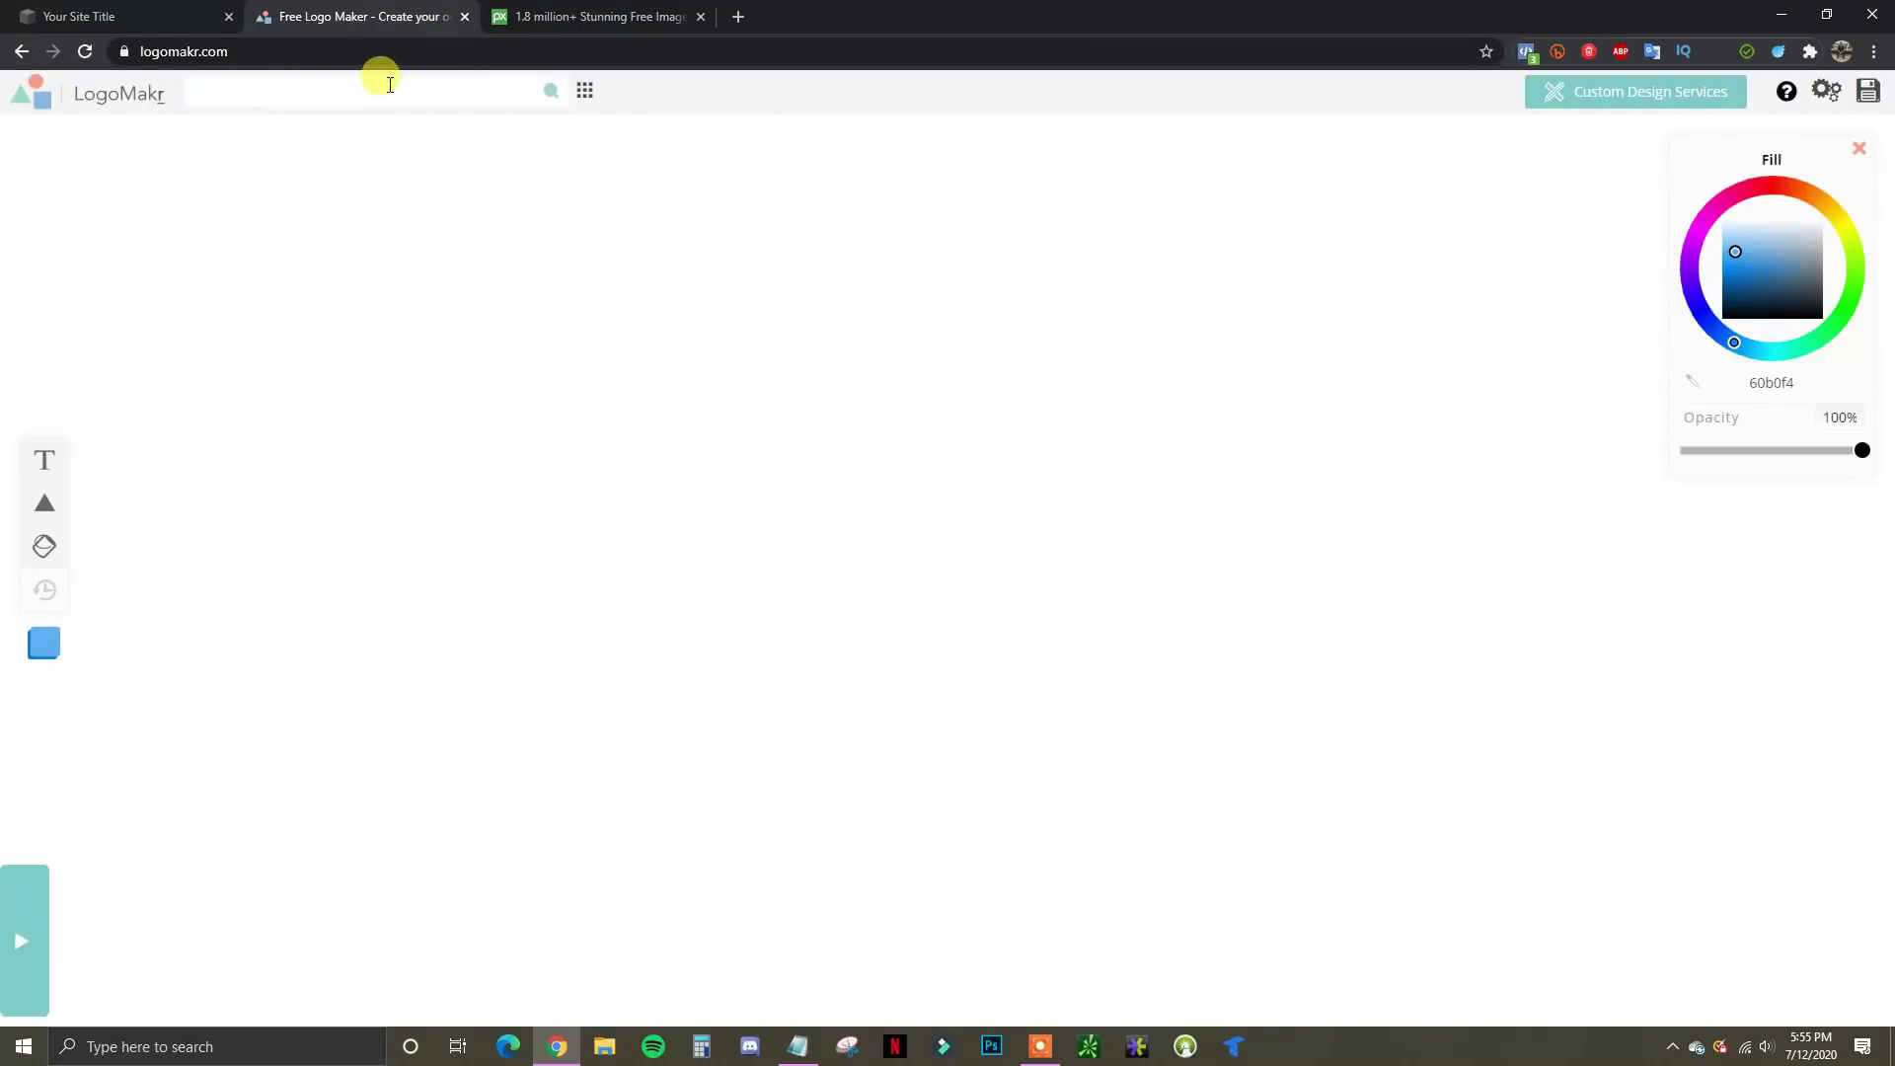
pyautogui.write('moon')
pyautogui.press('Return')
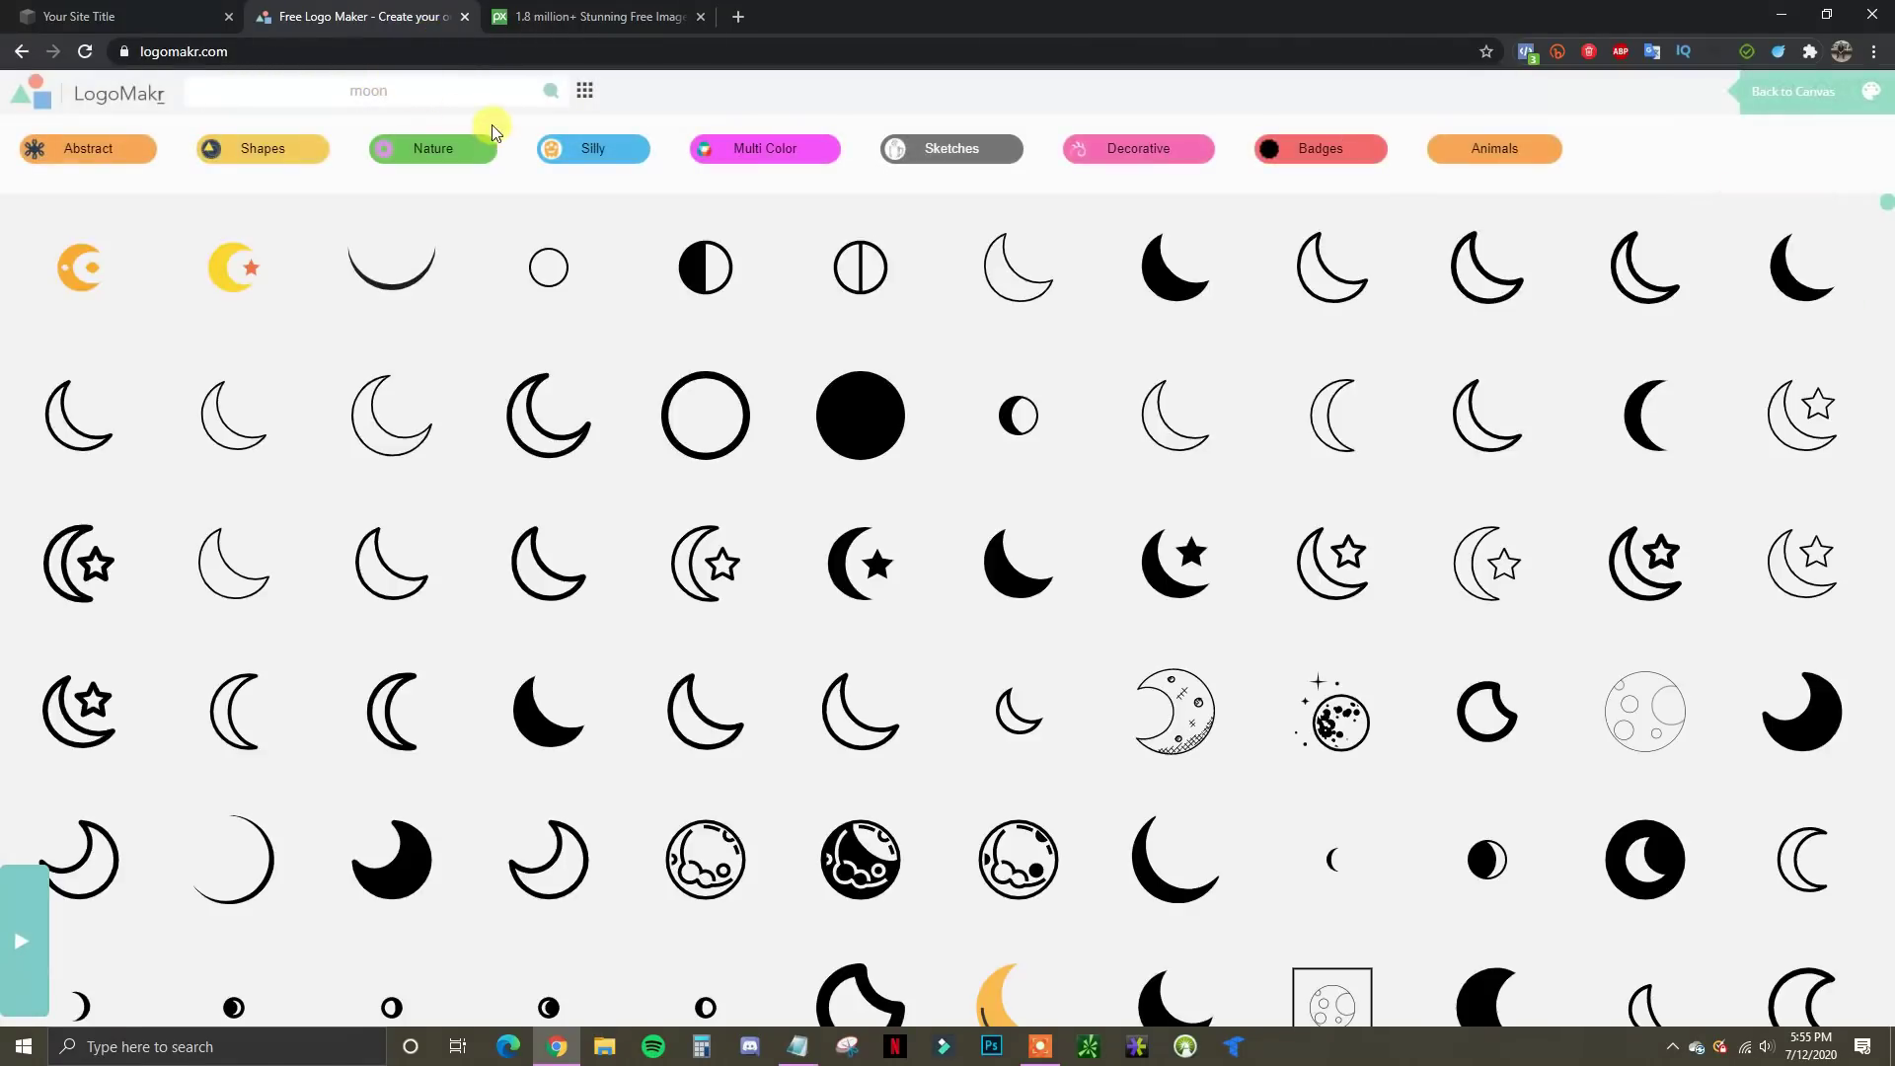
# Place the solid crescent moon, enlarge and lower it, and colour it purple (8500b4)
pyautogui.click(1806, 720)
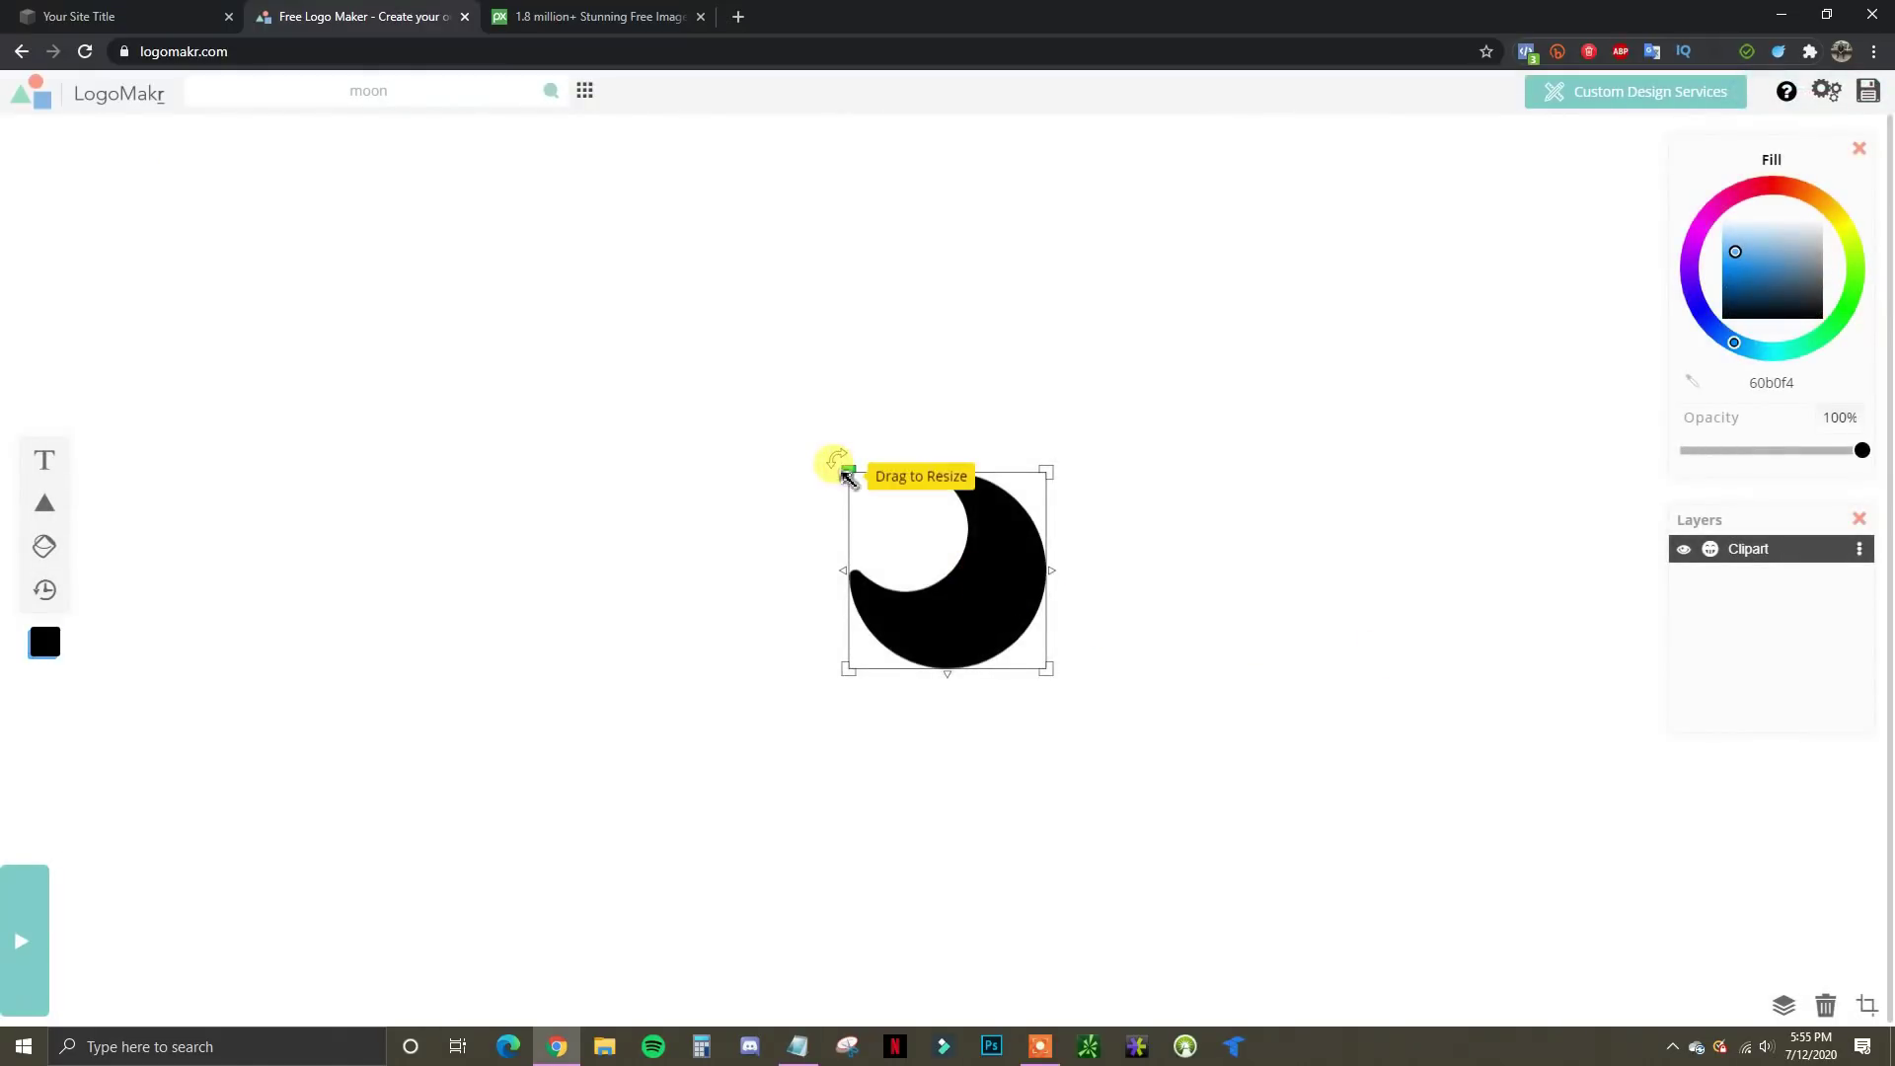
pyautogui.moveTo(842, 475); pyautogui.dragTo(772, 396)
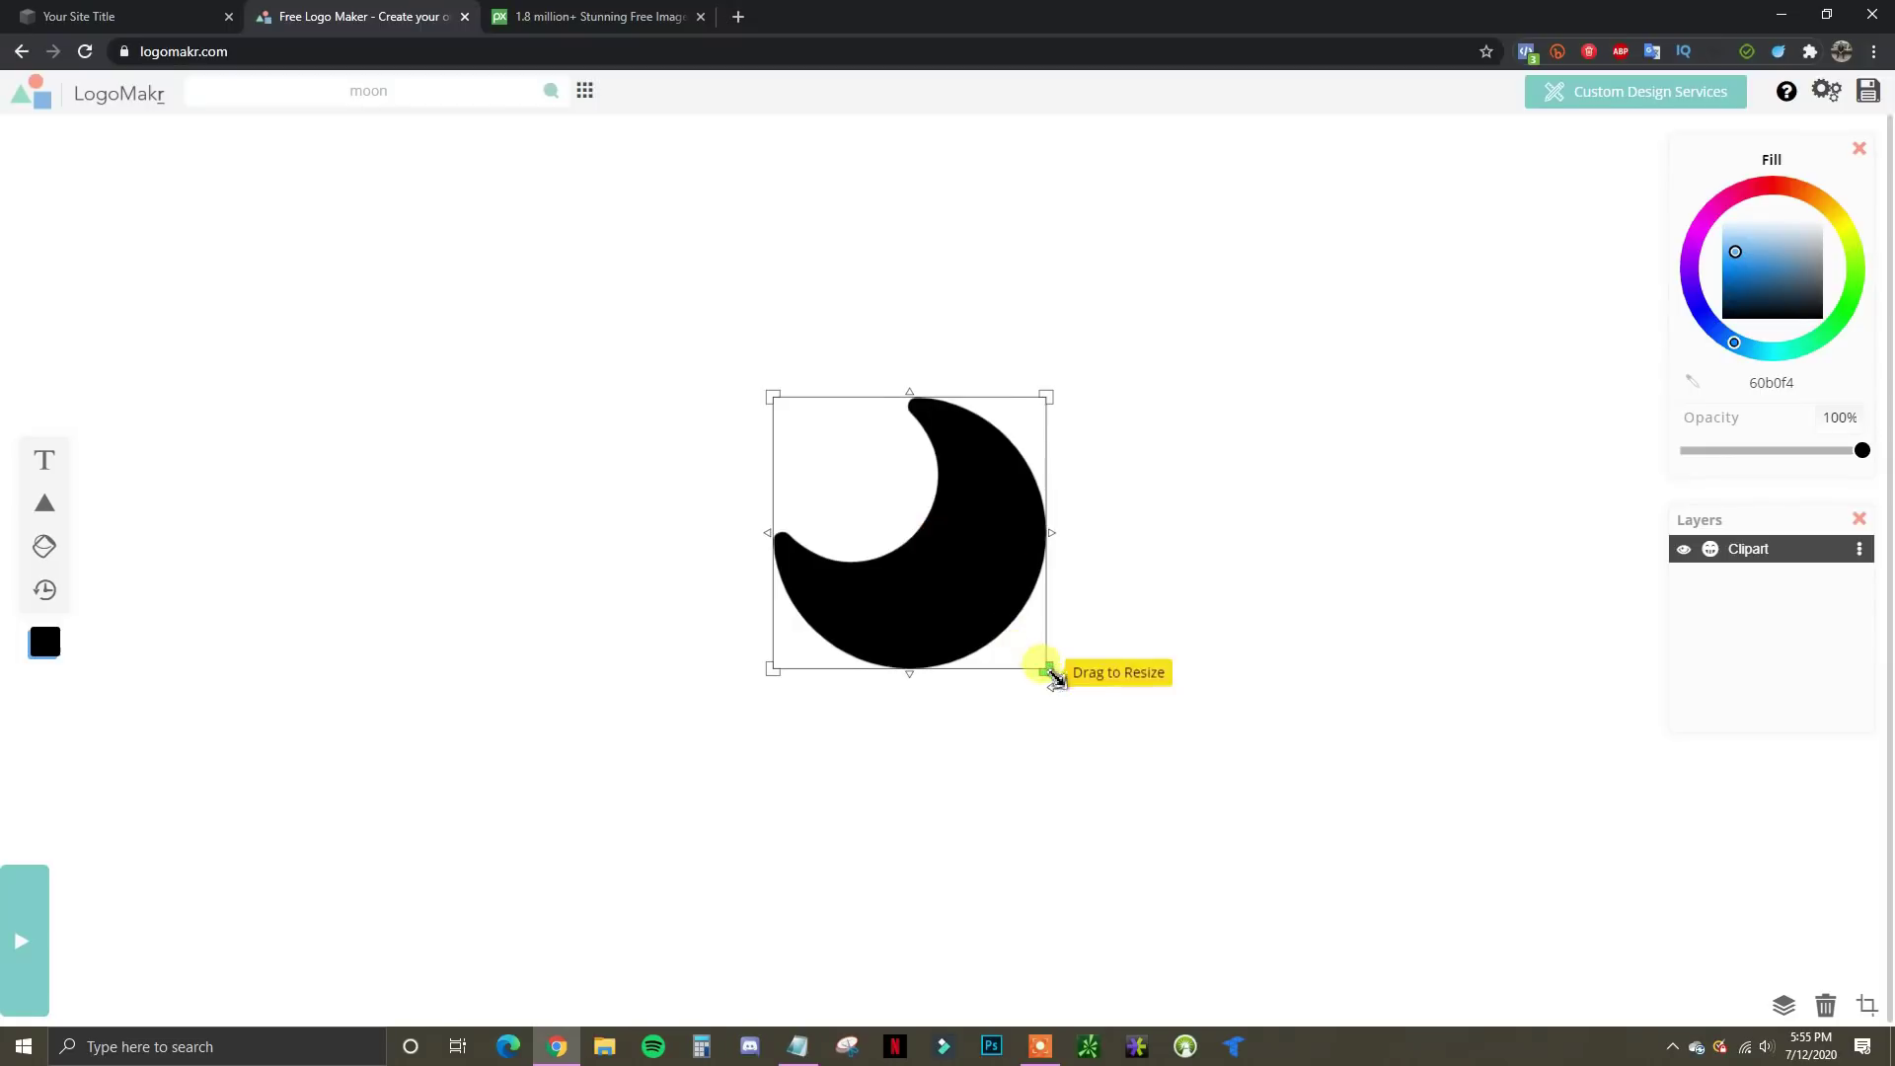
pyautogui.moveTo(1042, 664); pyautogui.dragTo(1086, 720)
pyautogui.moveTo(921, 613); pyautogui.dragTo(916, 653)
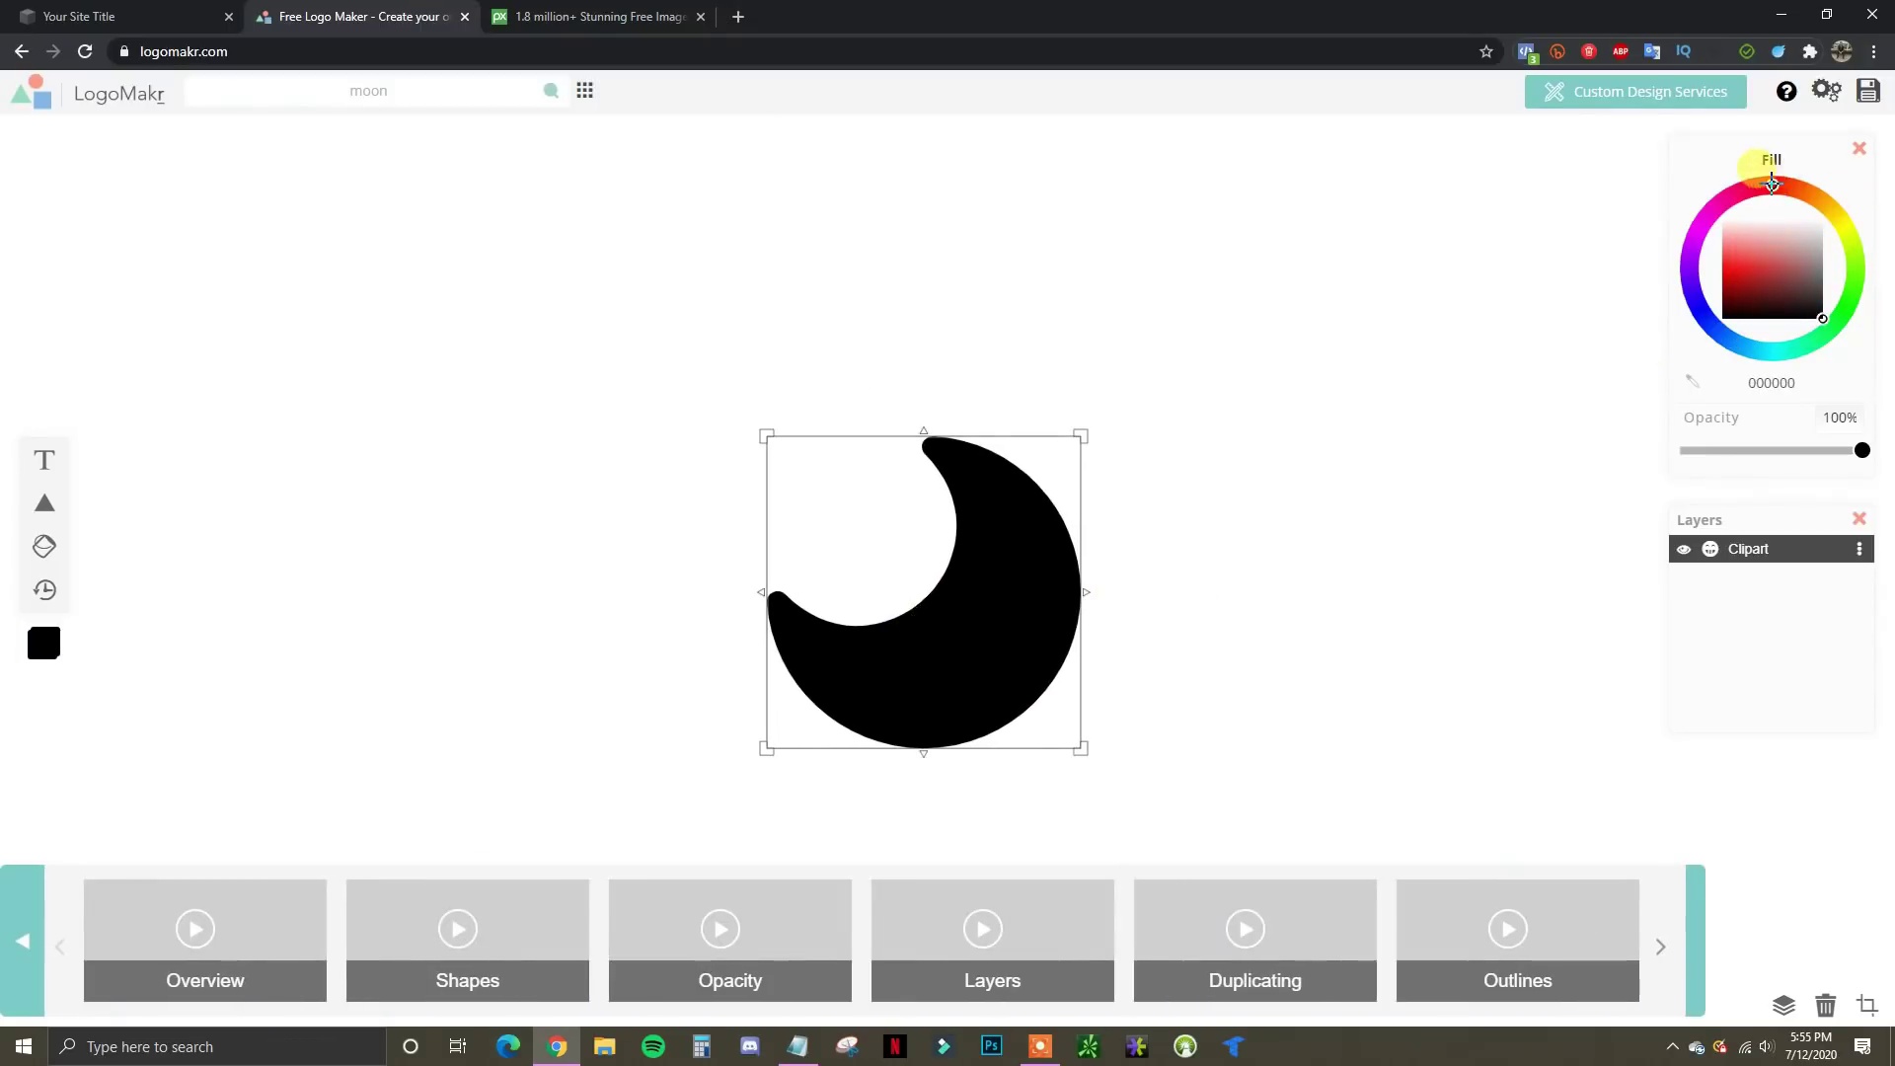
pyautogui.moveTo(1771, 183)
pyautogui.mouseDown()
pyautogui.moveTo(1690, 205)
pyautogui.moveTo(1673, 243)
pyautogui.moveTo(1712, 283)
pyautogui.mouseUp()
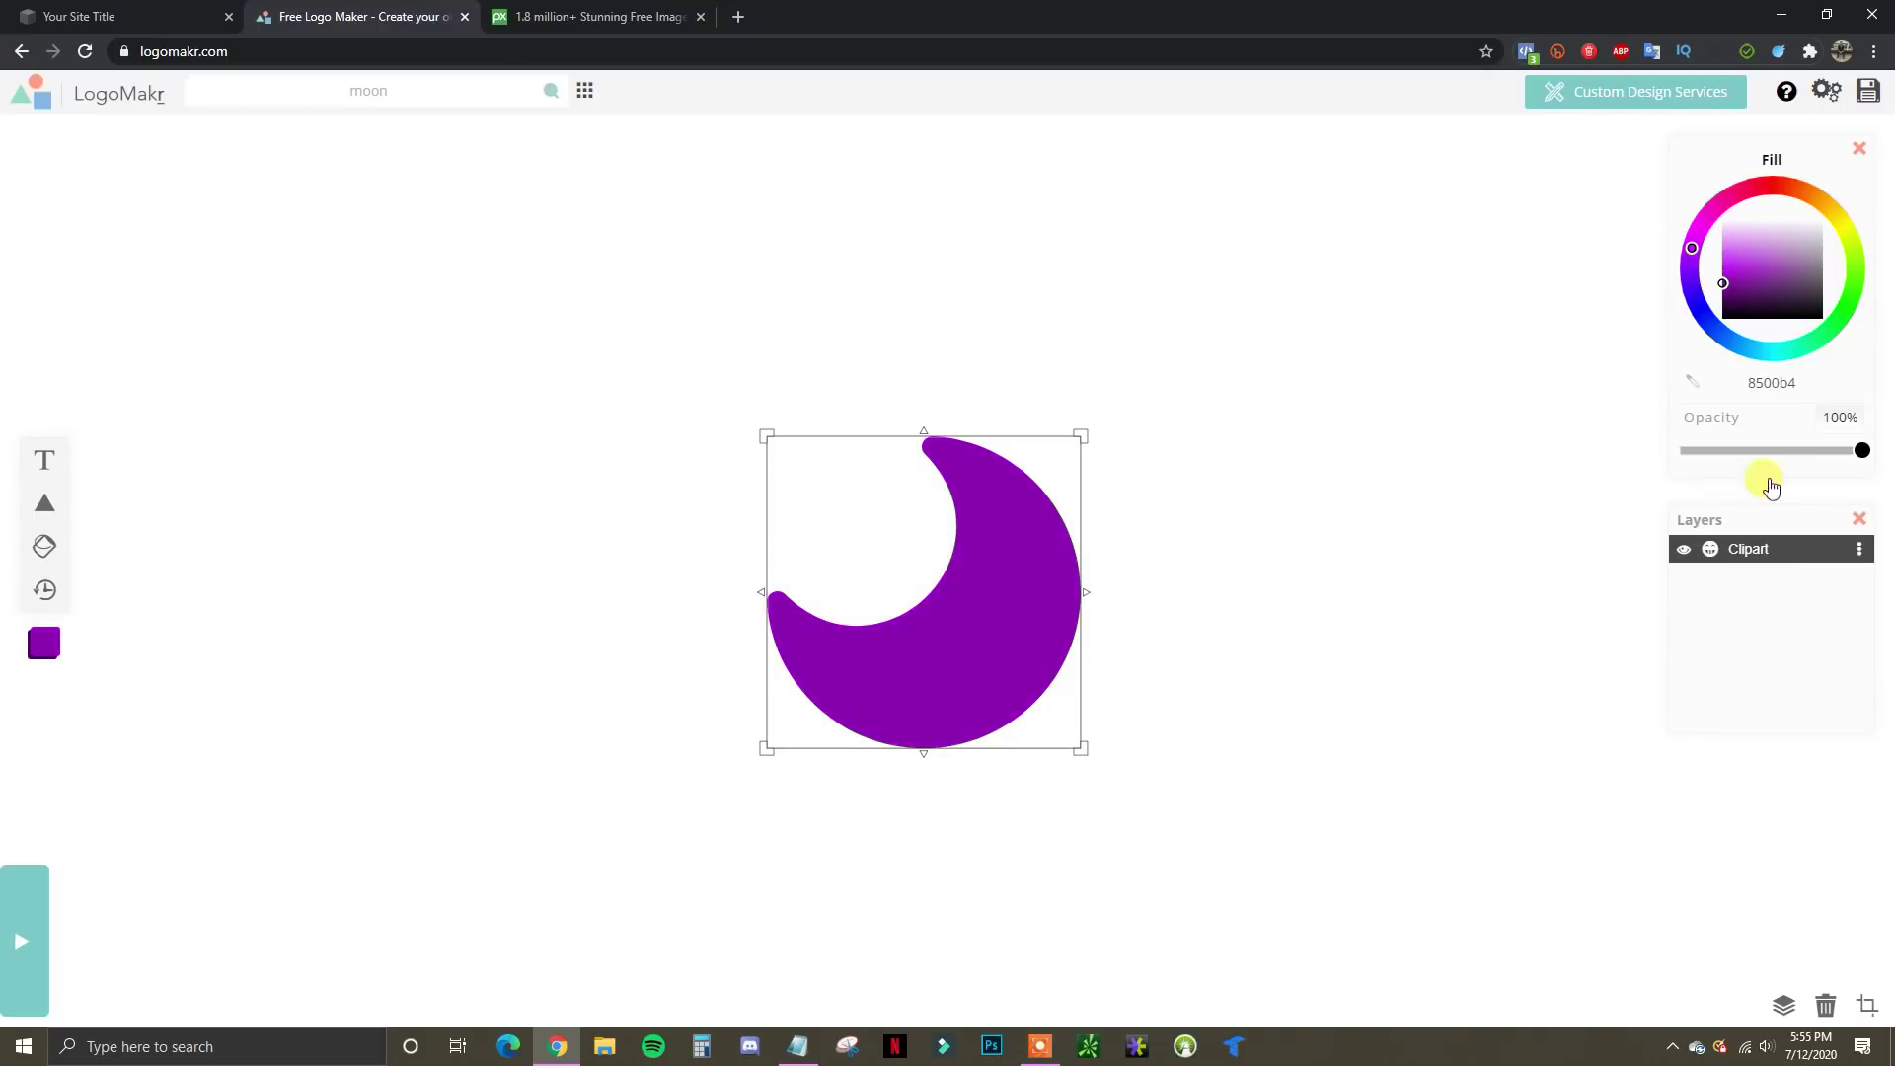
pyautogui.click(1317, 622)
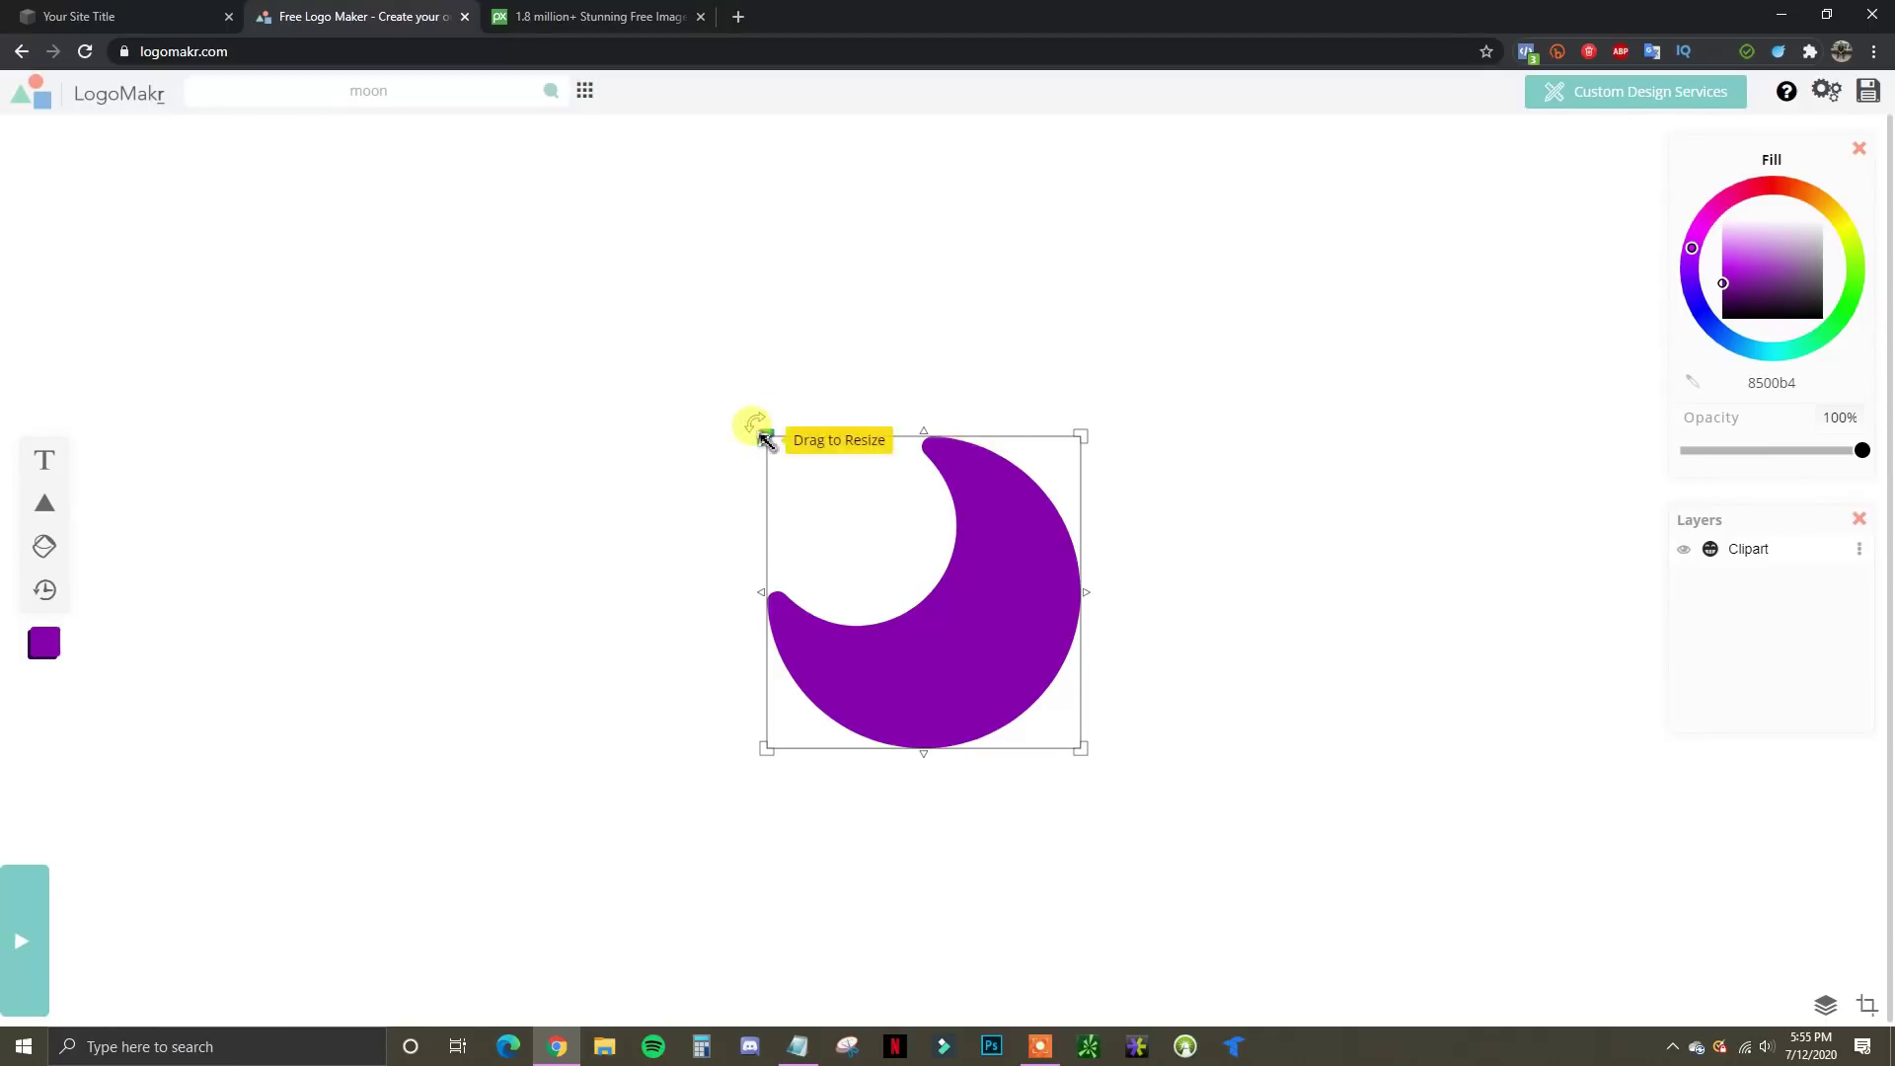
pyautogui.moveTo(764, 432); pyautogui.dragTo(731, 402)
# Save and download the moon as low-resolution LogoMakr_34Tfvb.png, back on Squarespace's favicon settings
pyautogui.click(1868, 94)
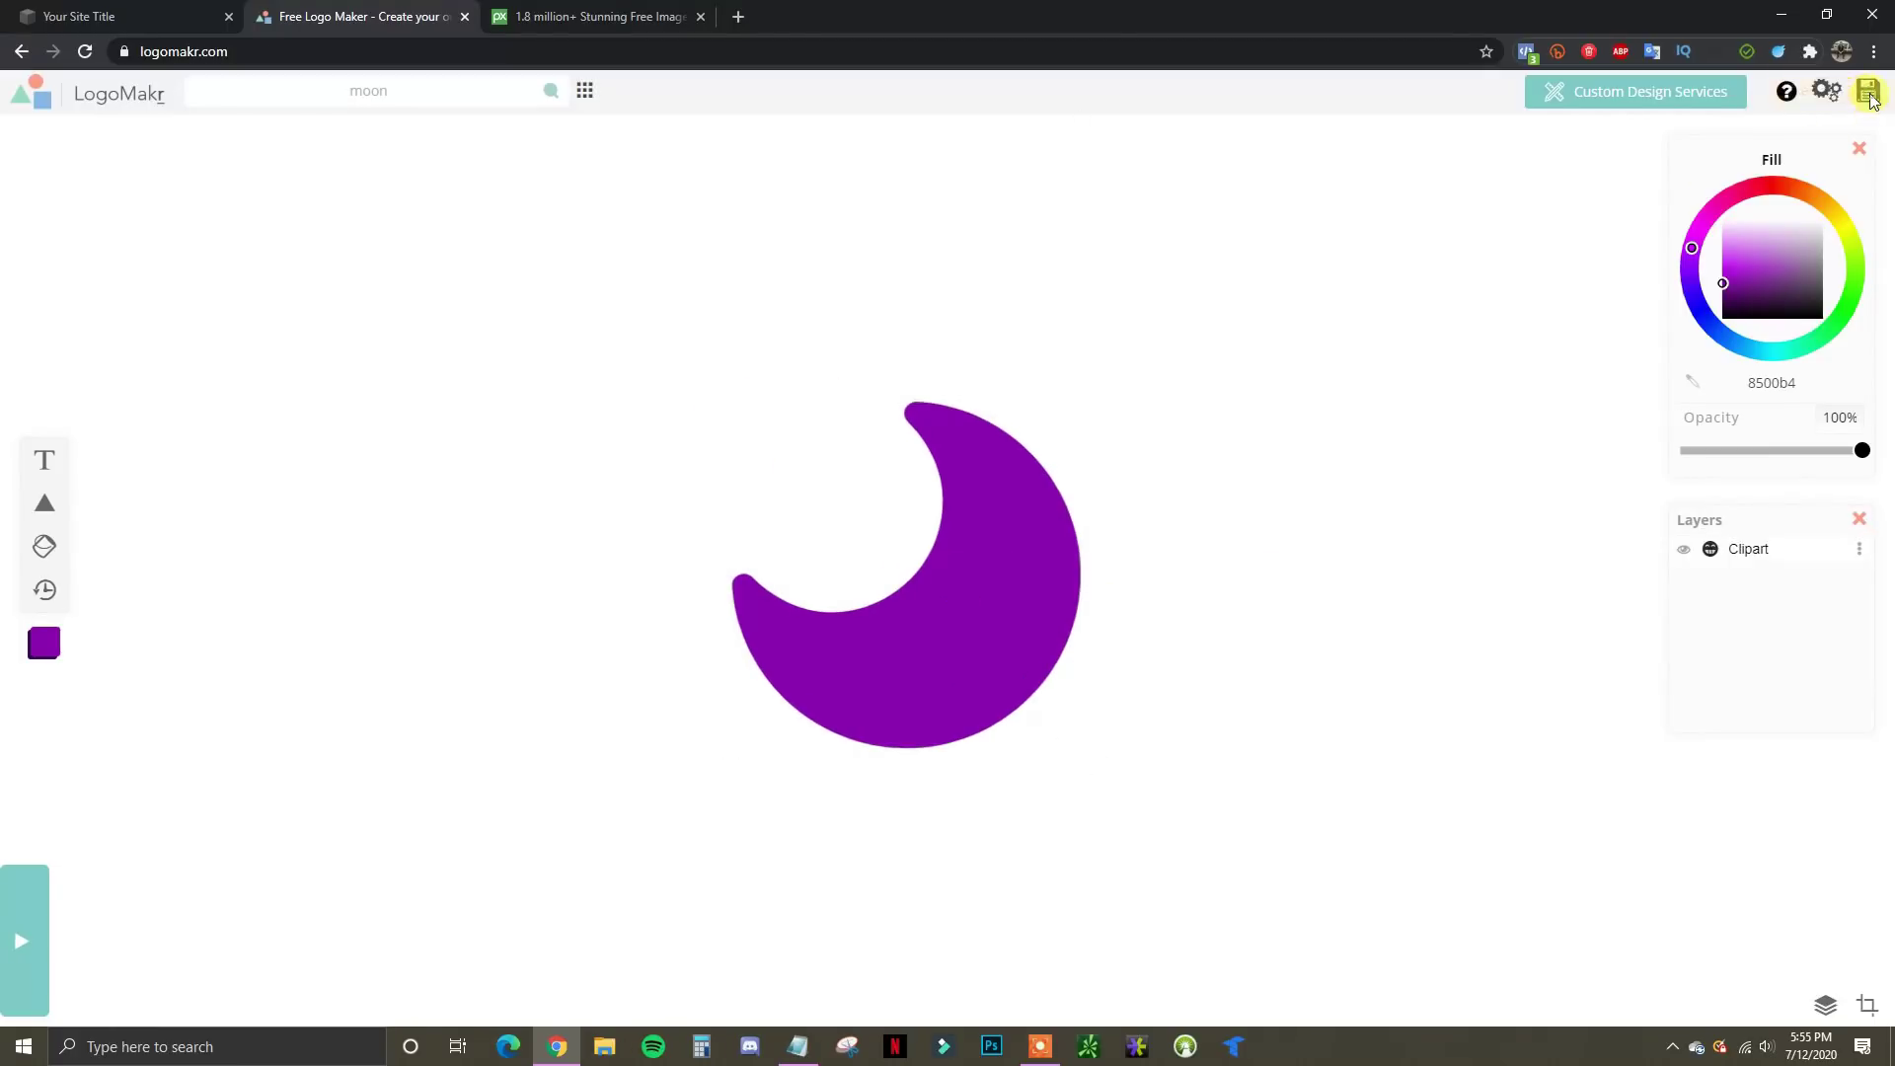
pyautogui.click(852, 769)
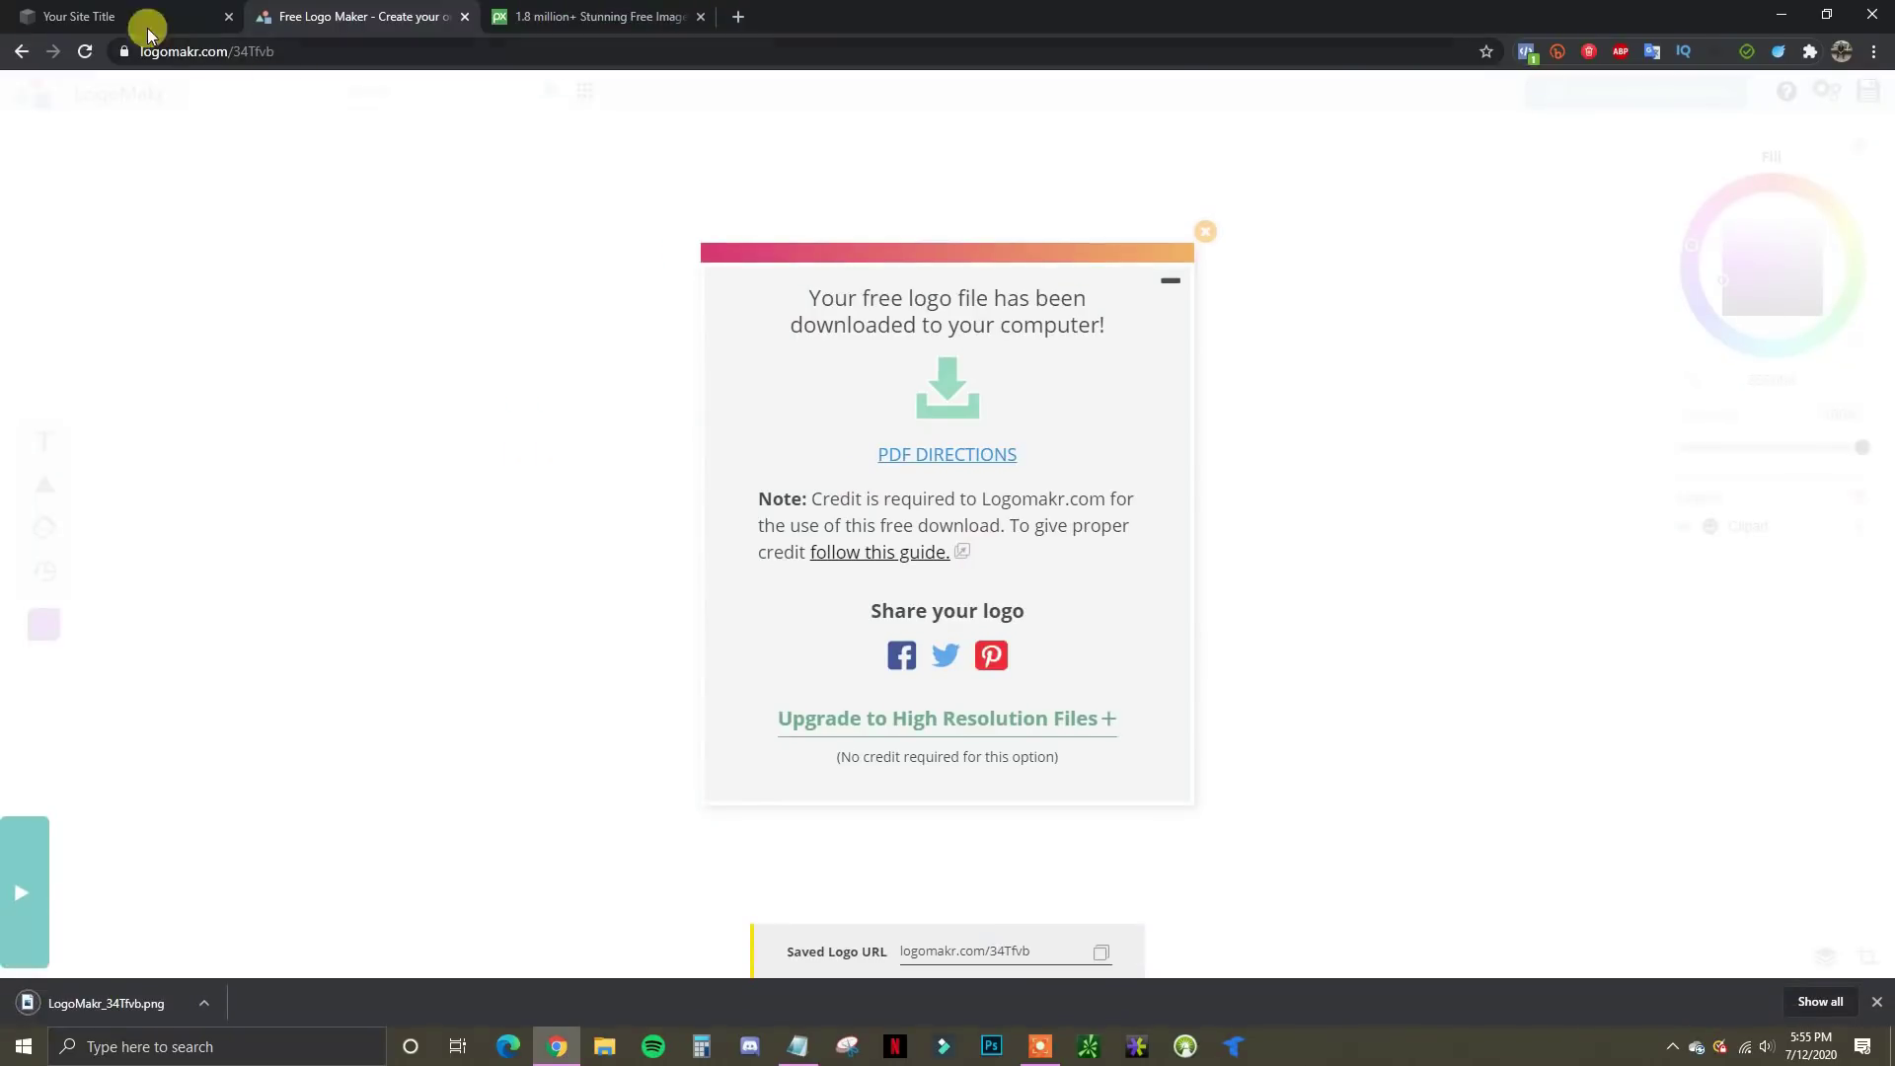
pyautogui.click(146, 20)
pyautogui.click(221, 435)
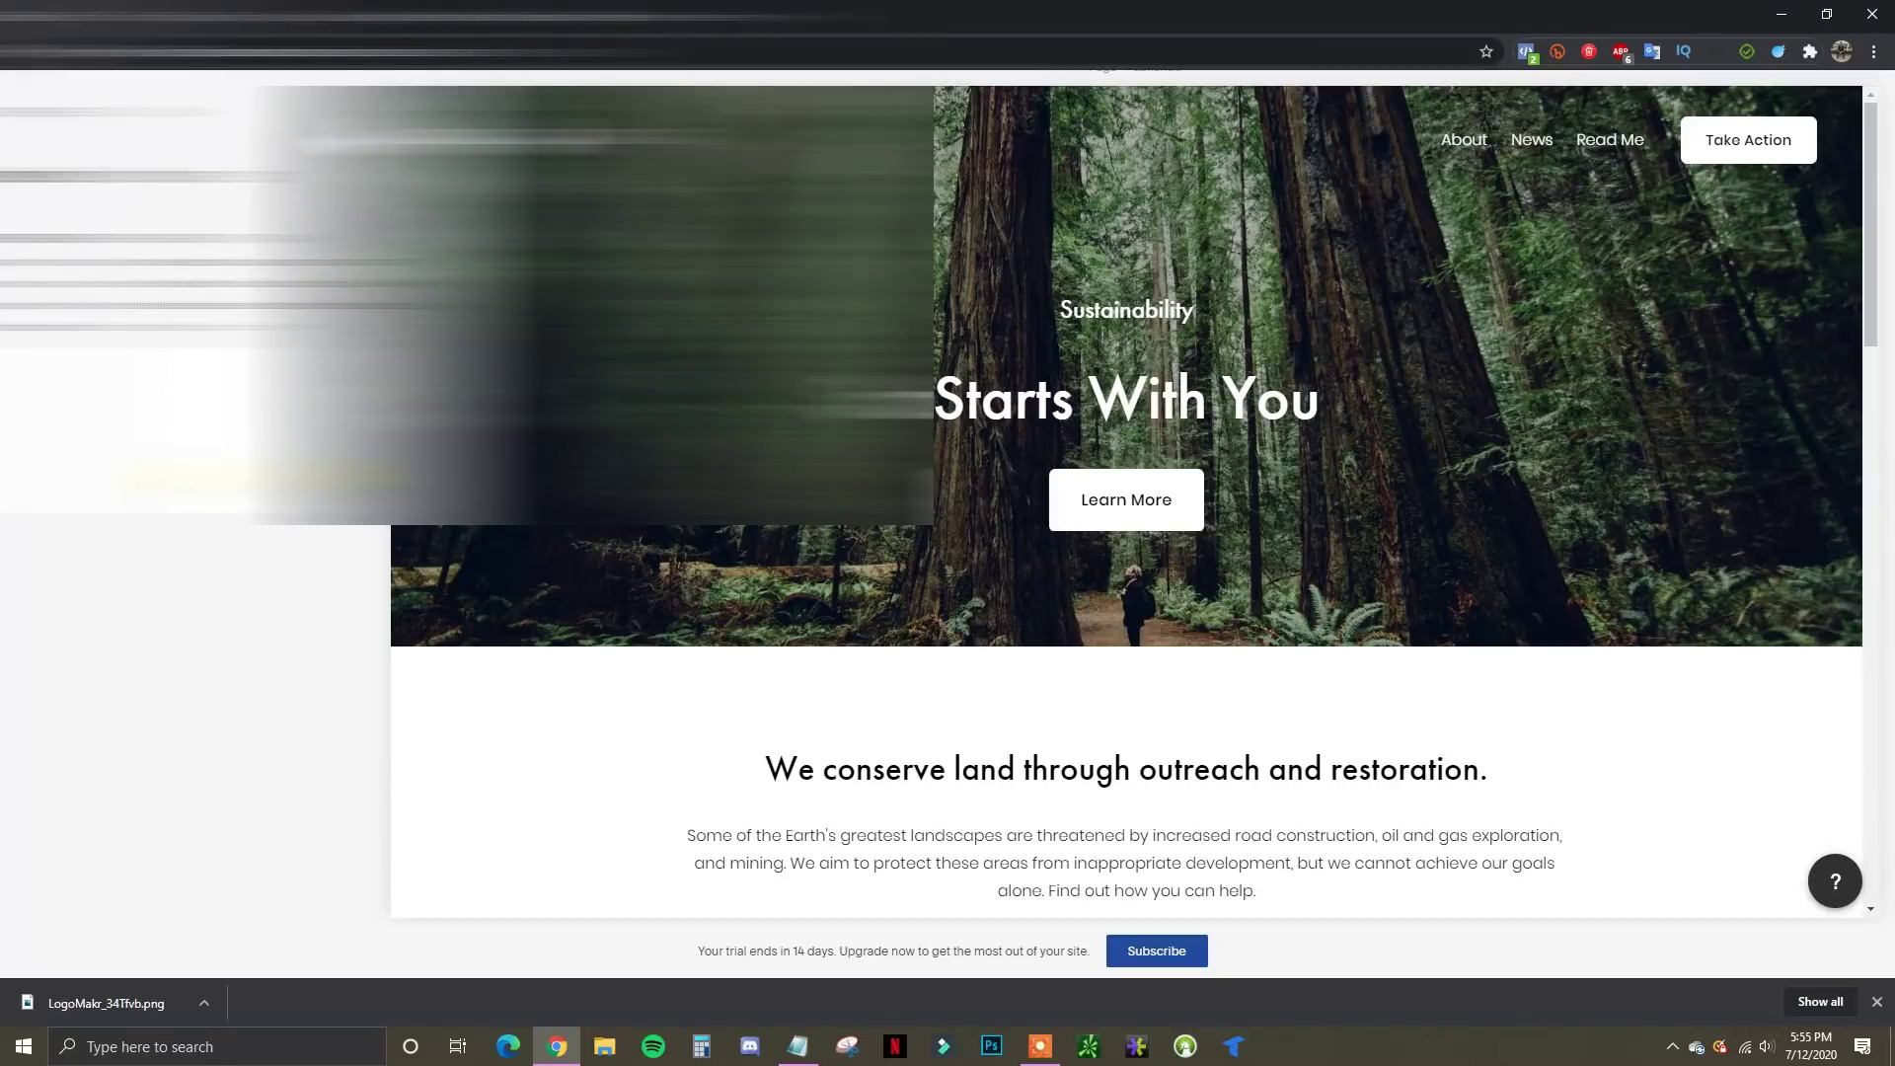
# Upload LogoMakr_34Tfvb.png as the browser icon, save it, and return to the Design settings list
pyautogui.doubleClick(258, 395)
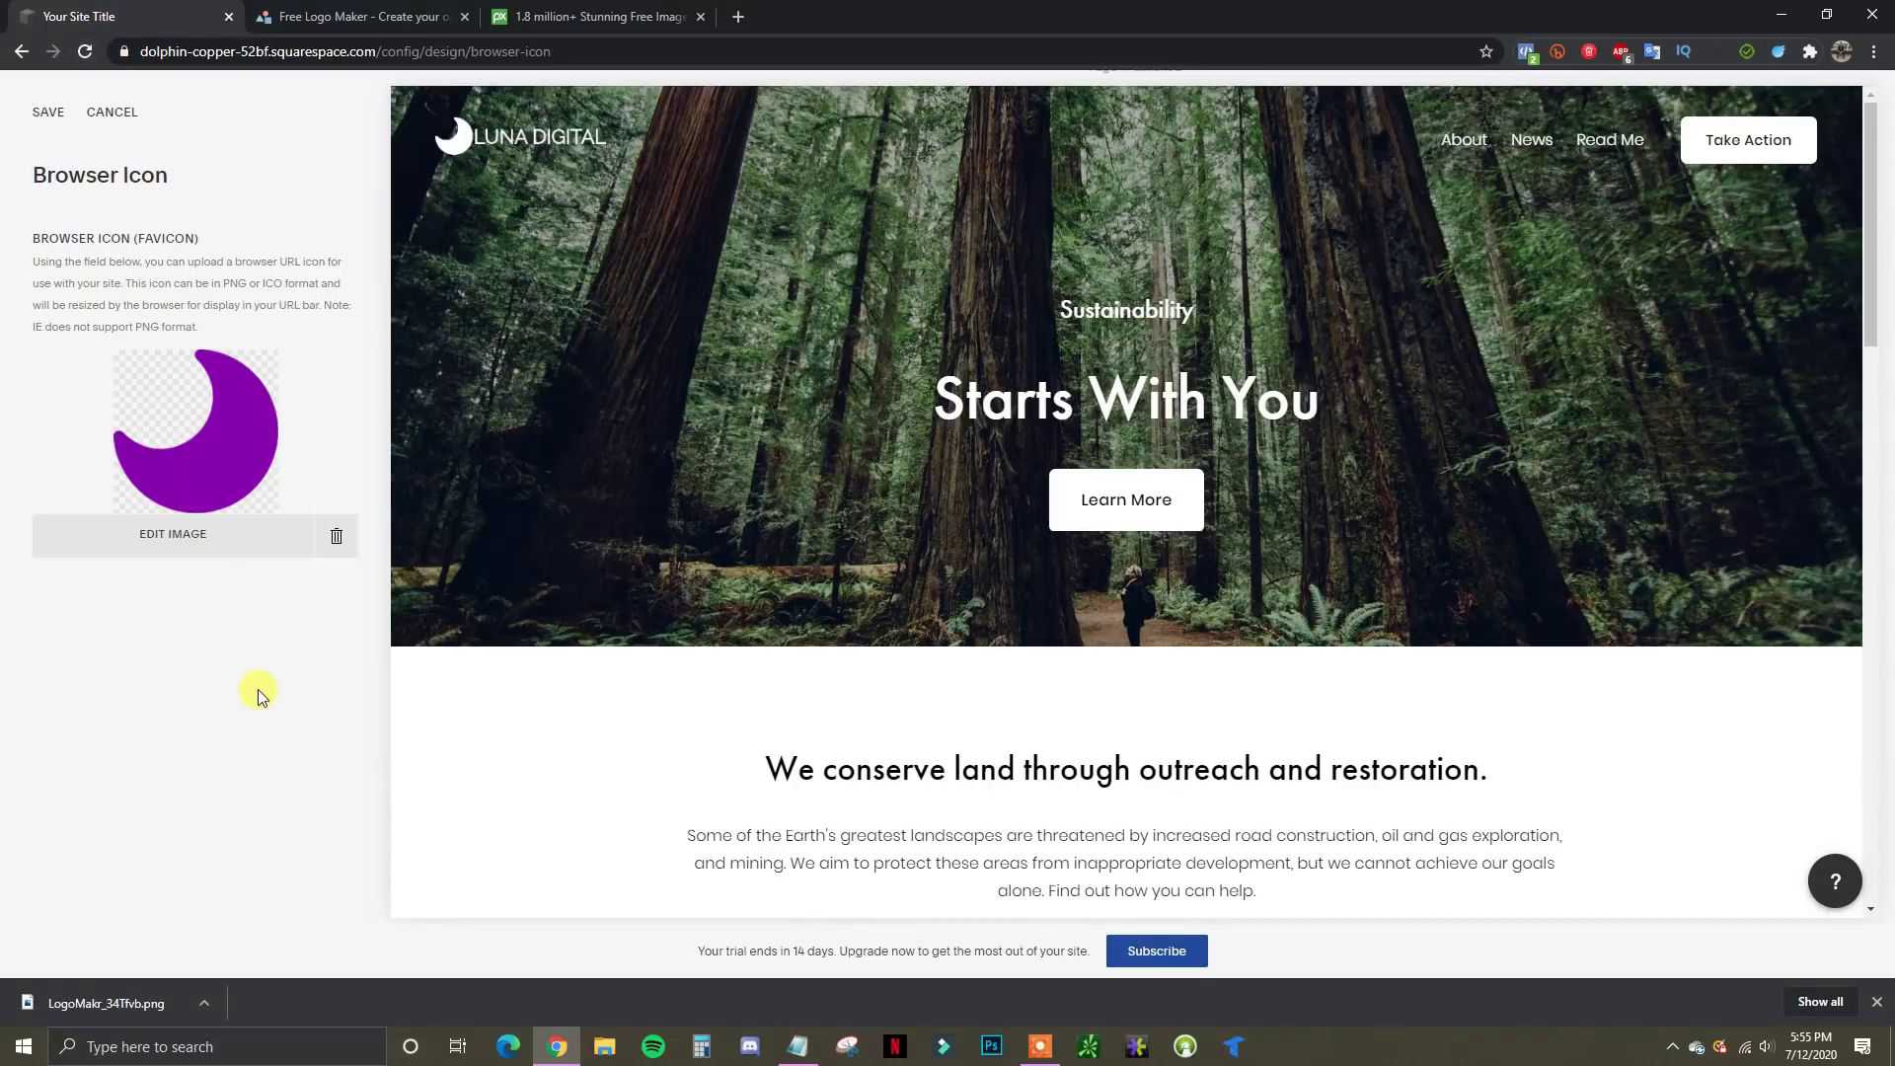
pyautogui.click(1878, 1002)
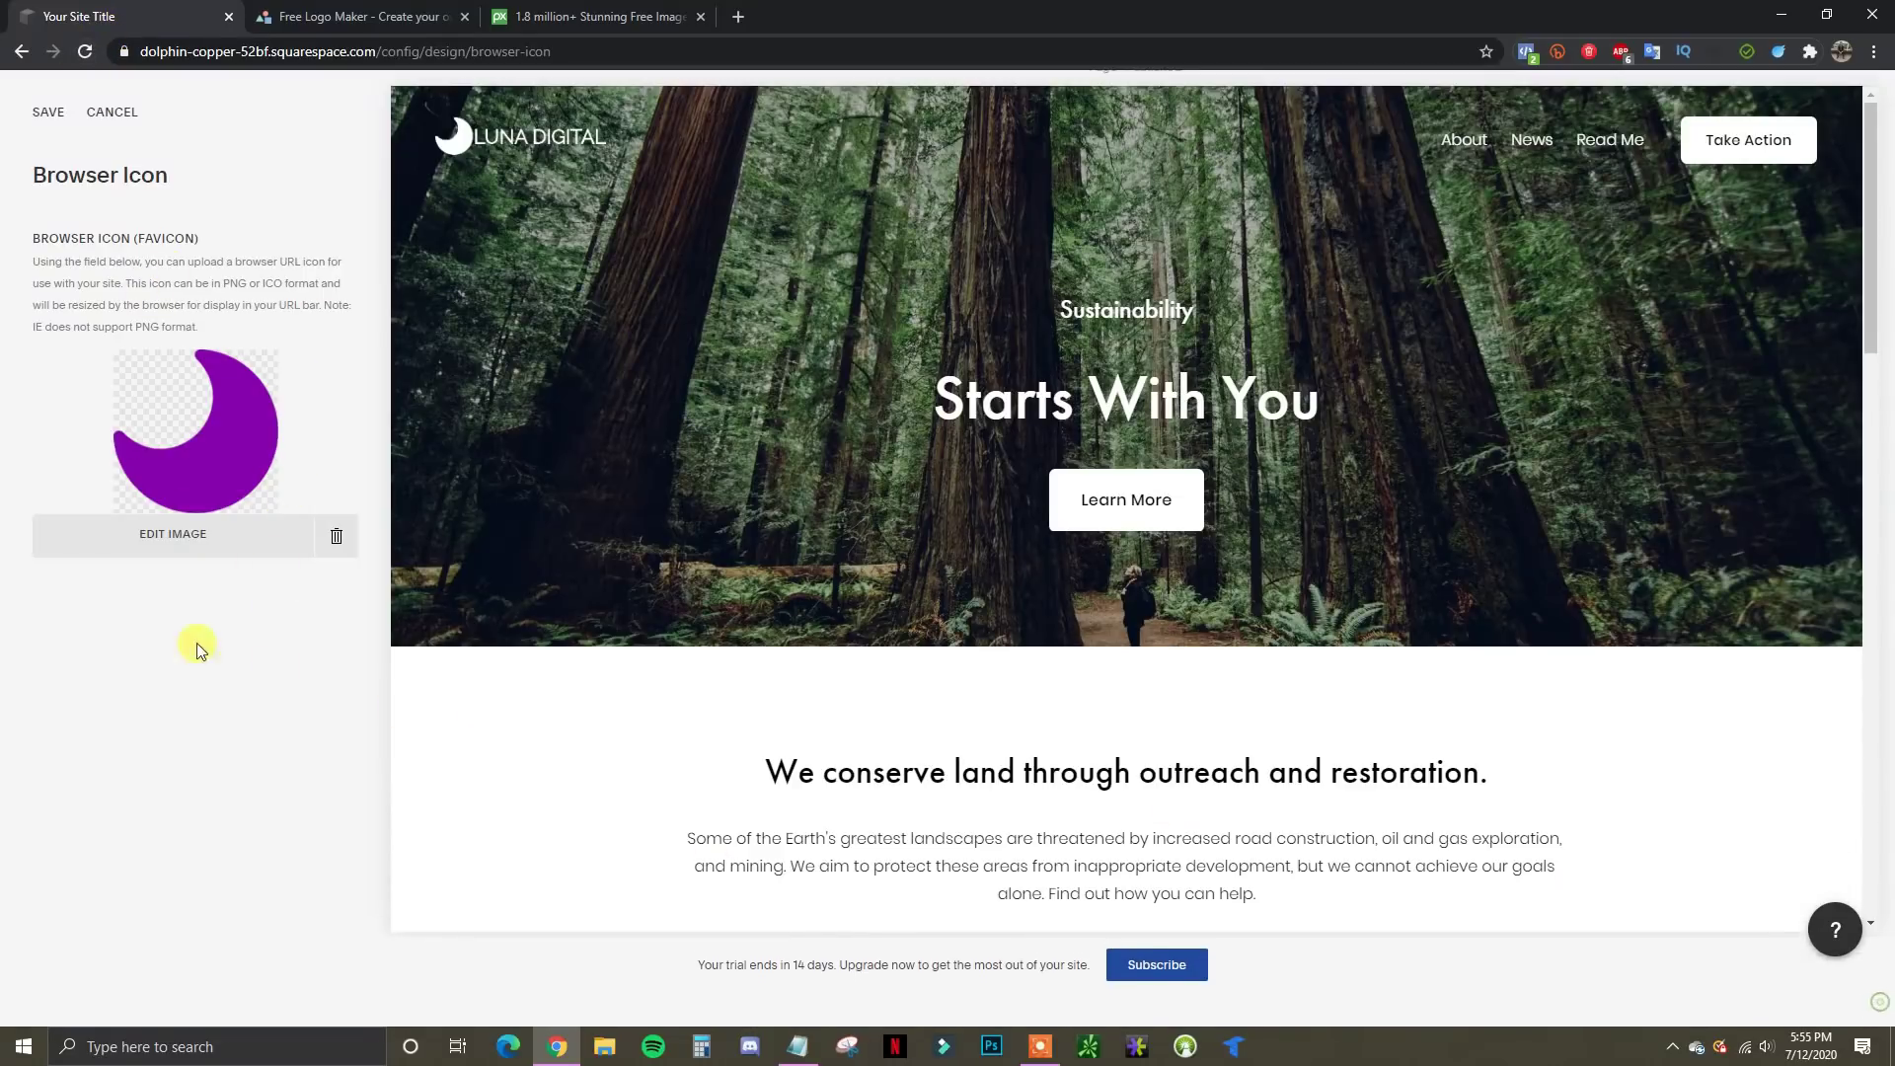
pyautogui.click(48, 116)
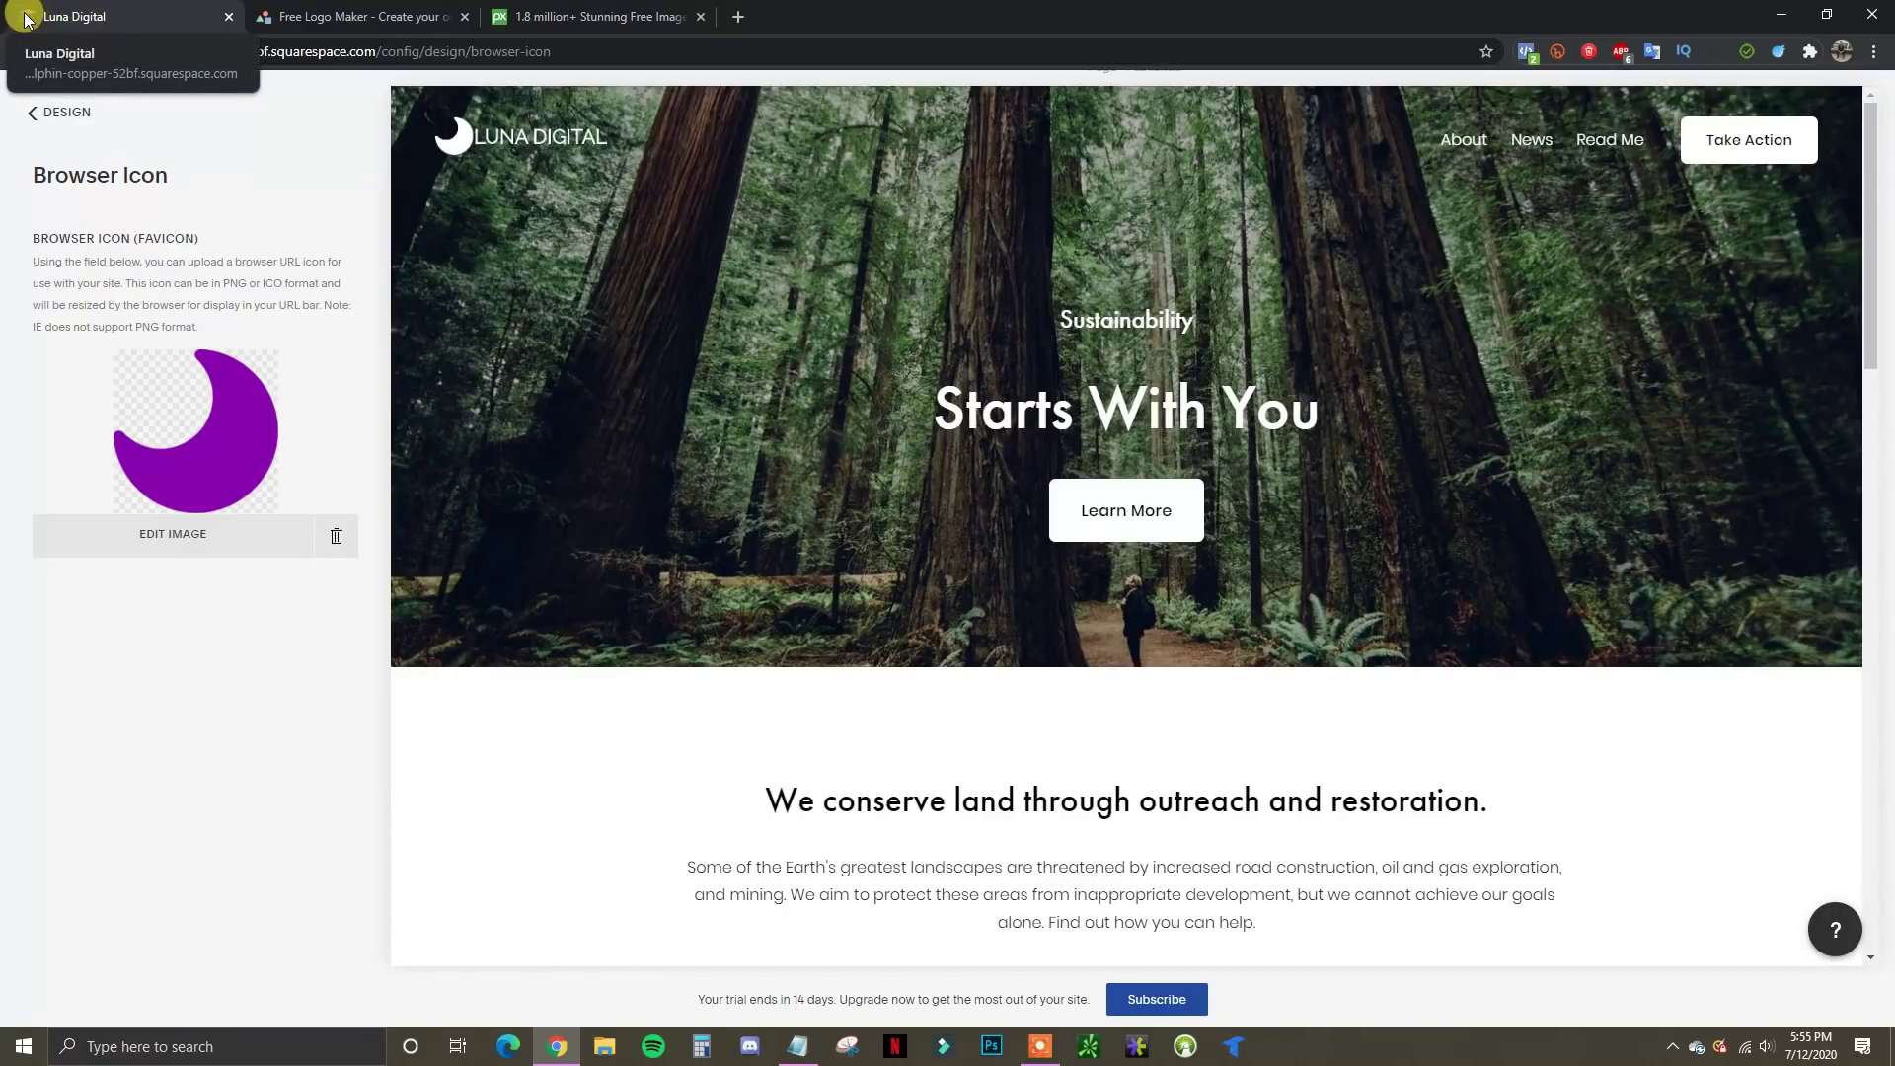
pyautogui.click(34, 118)
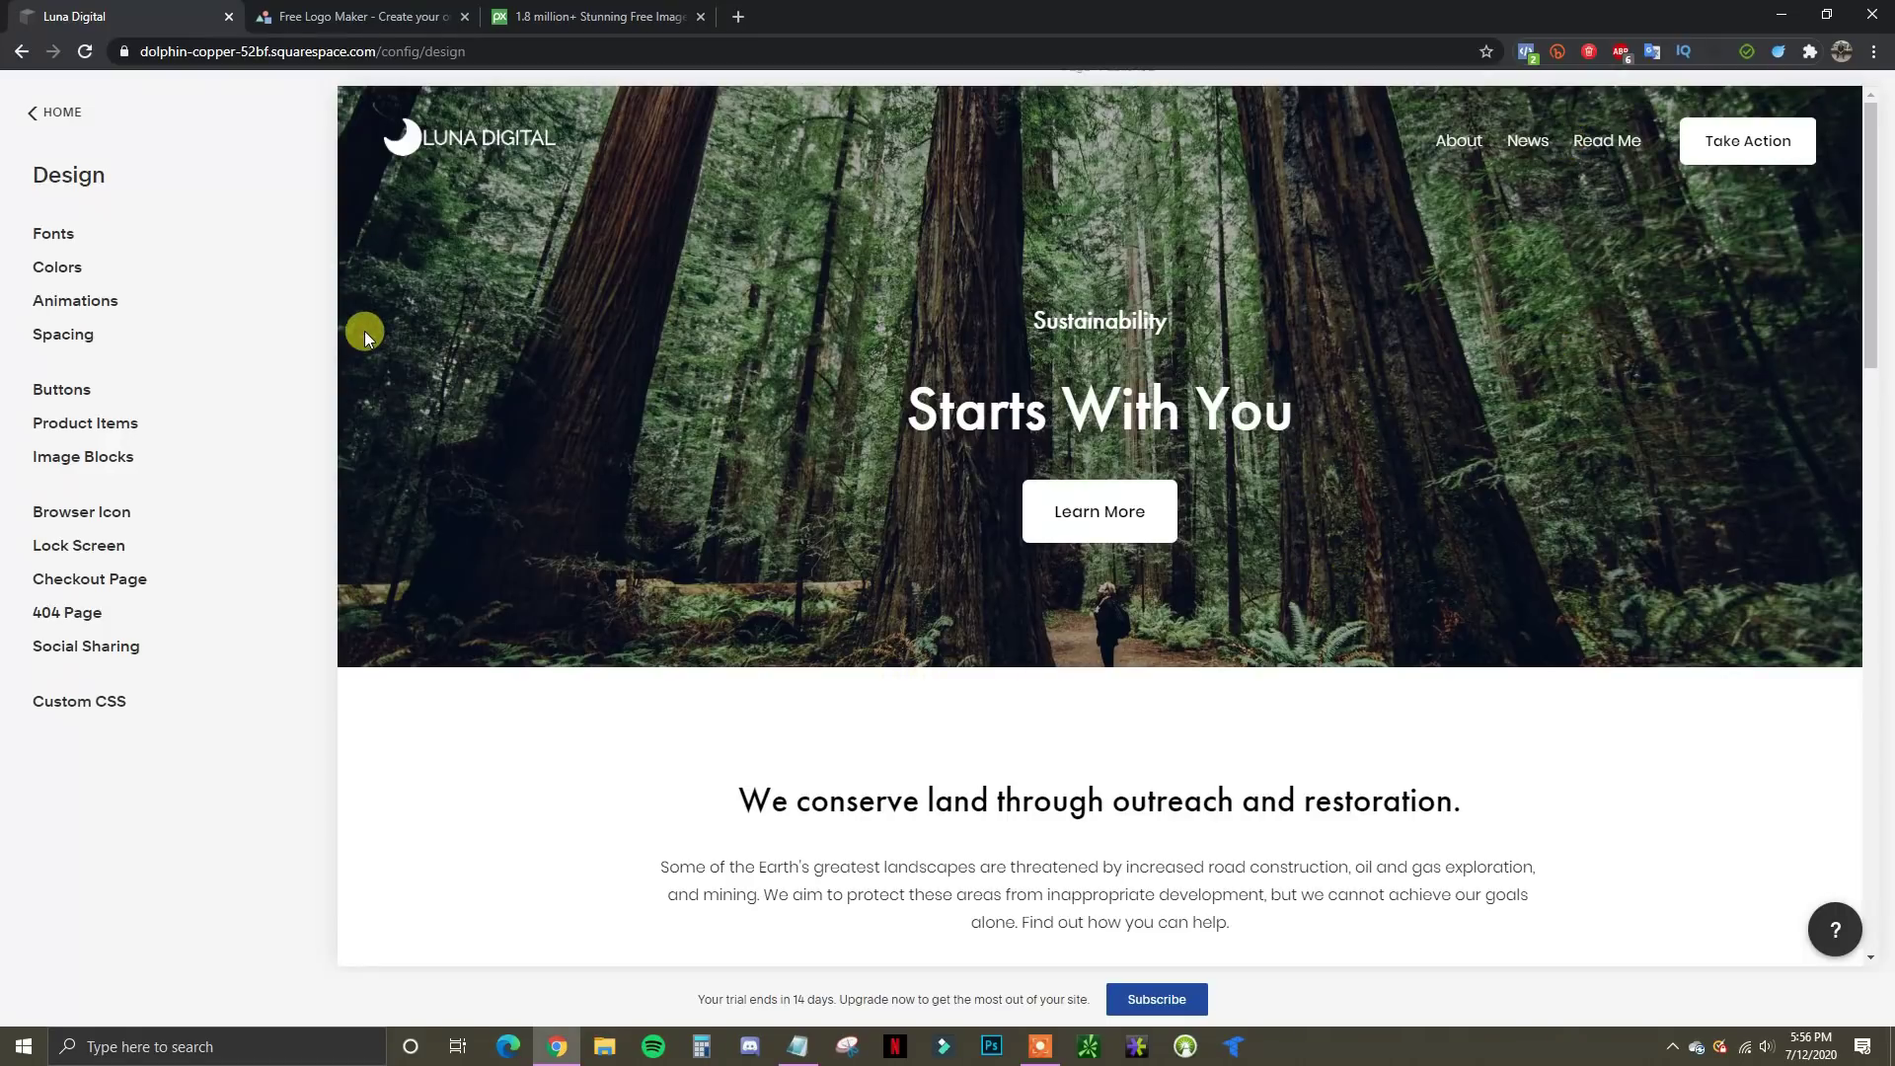
# Return to the main site menu and preview the demo Read Me and Home pages
pyautogui.click(34, 127)
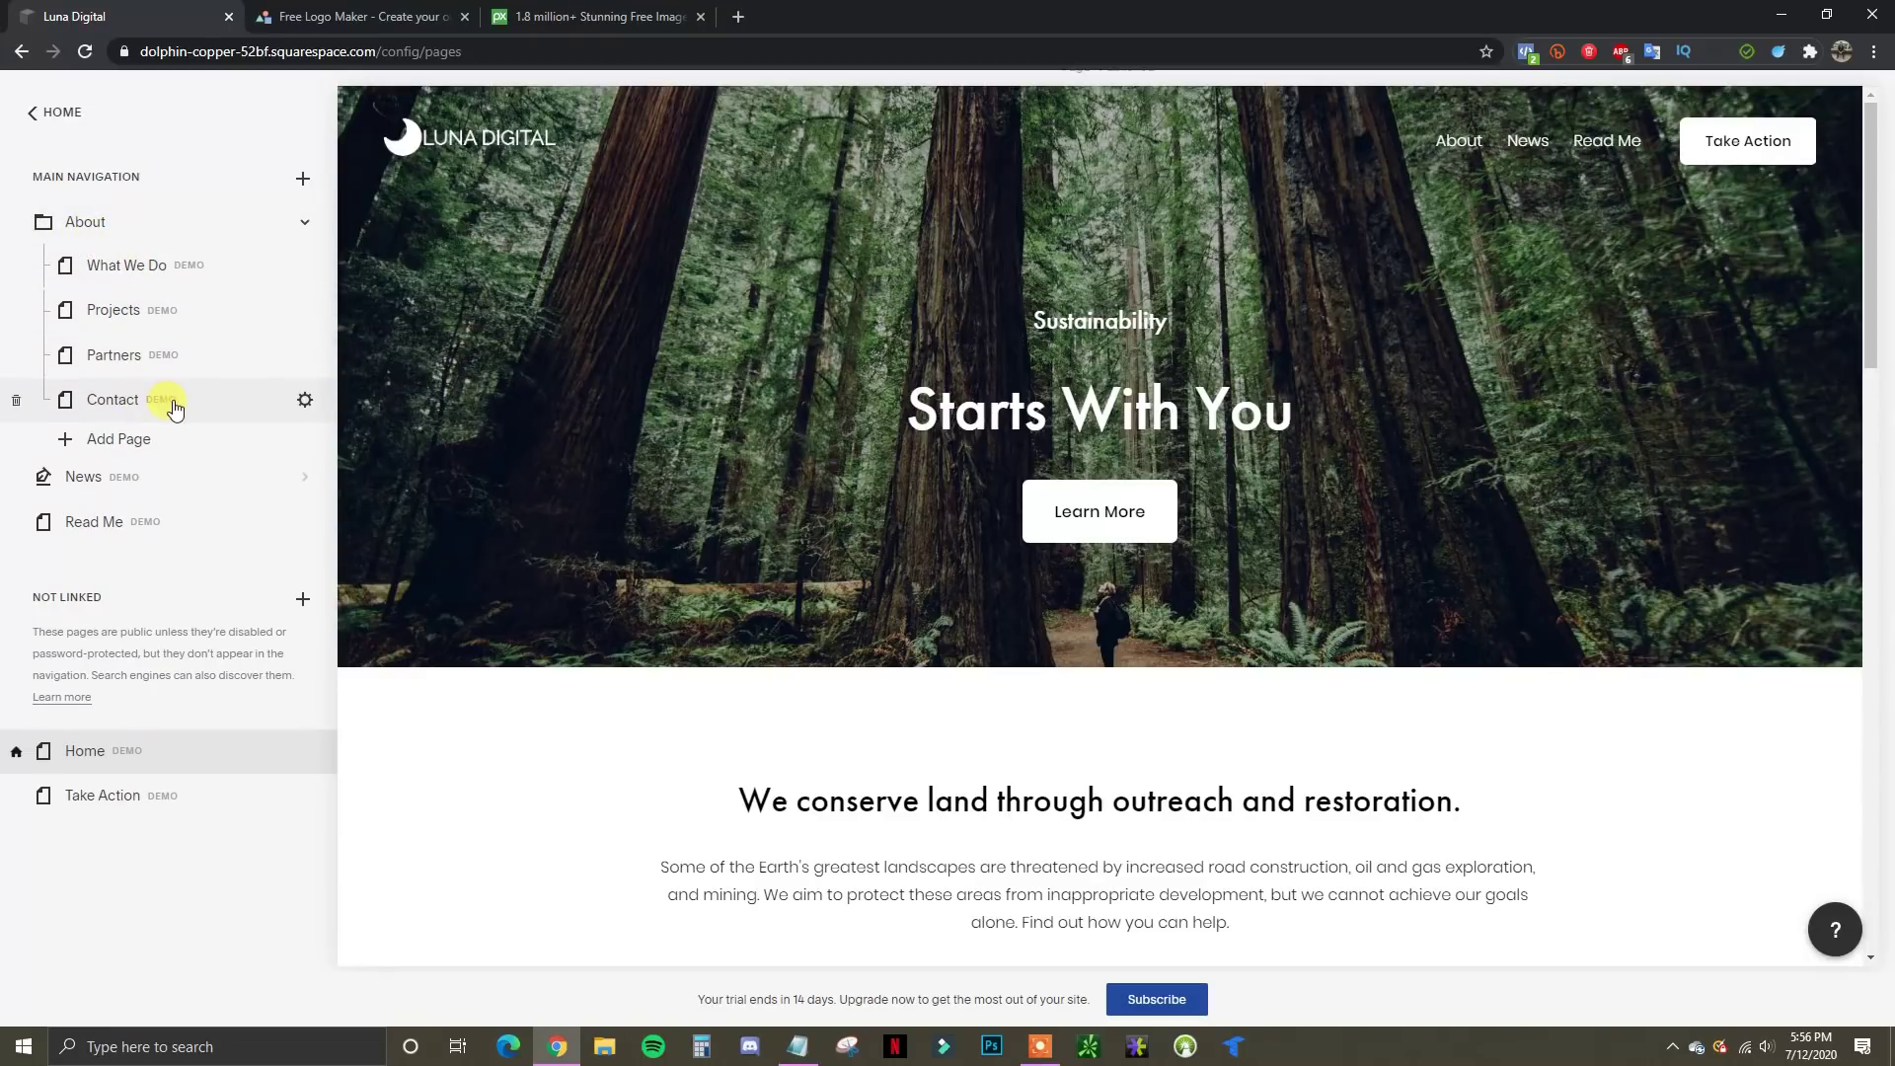
pyautogui.moveTo(1461, 146)
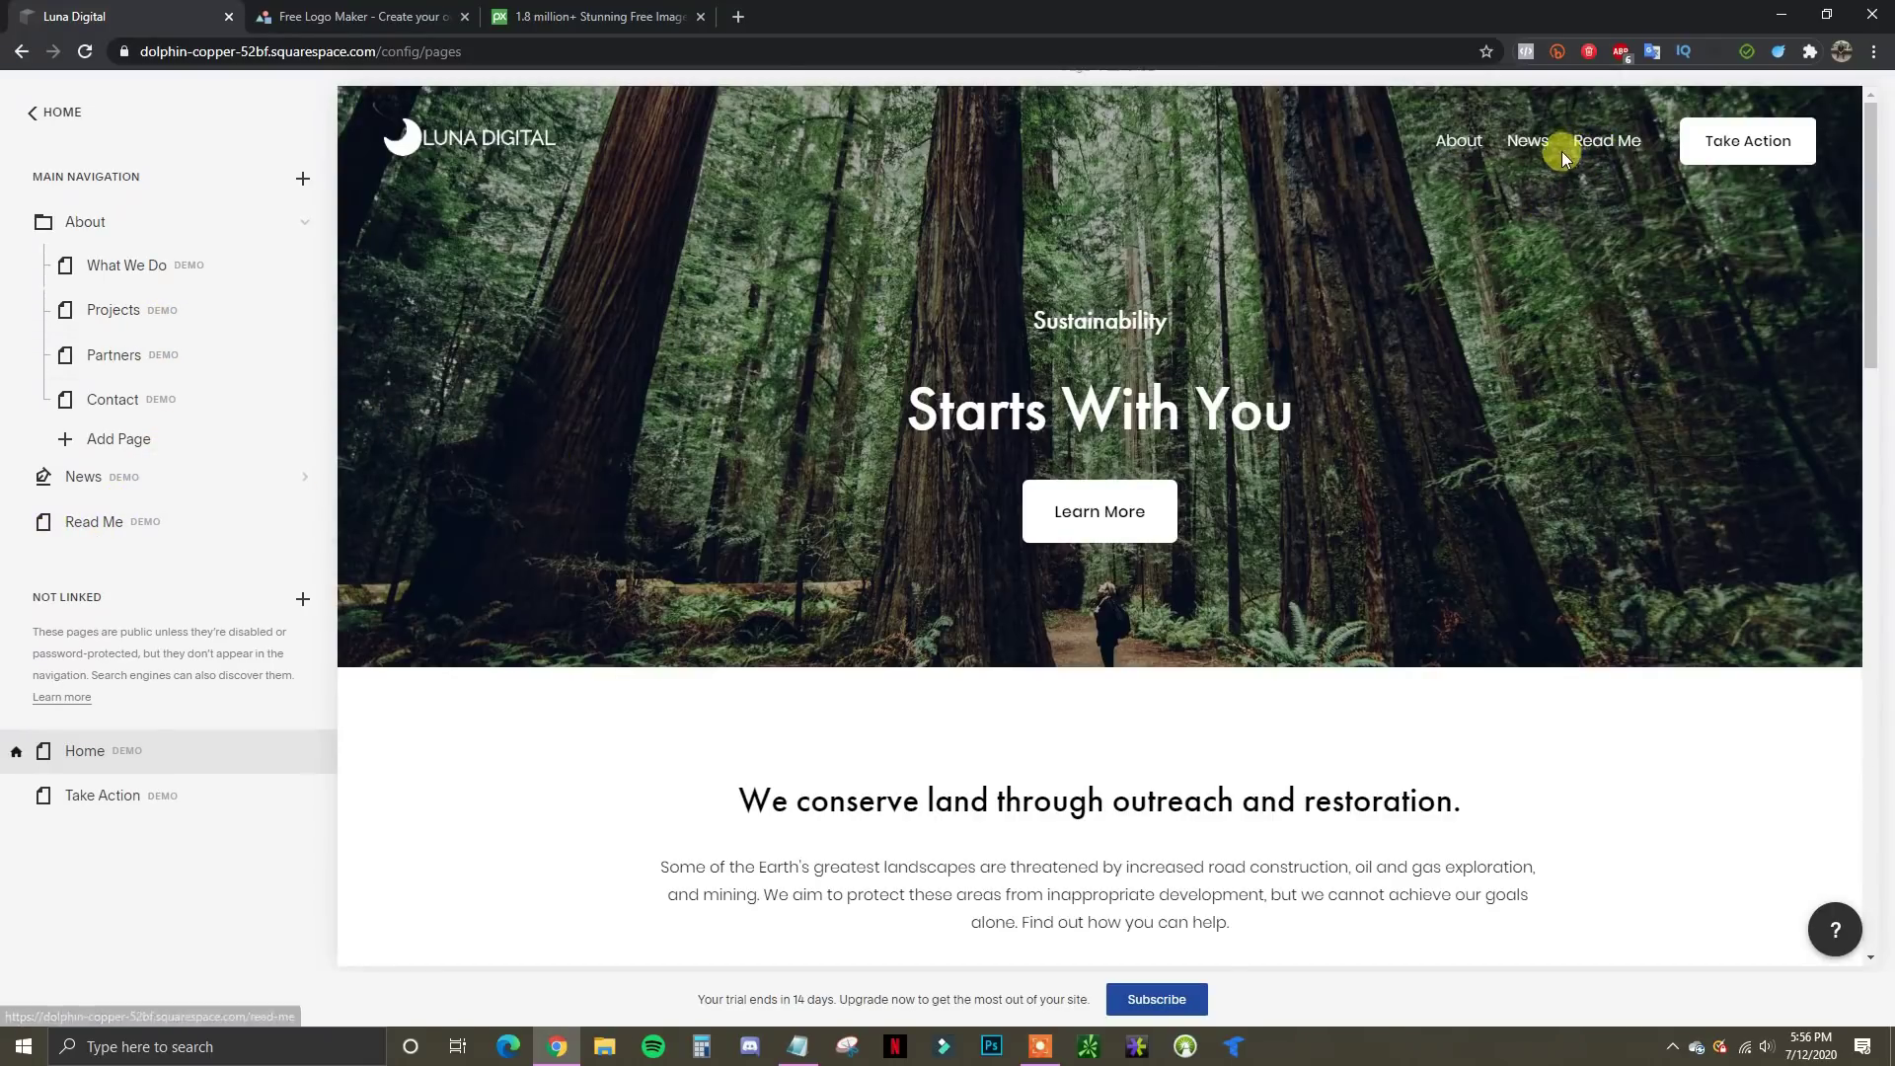
pyautogui.click(1607, 142)
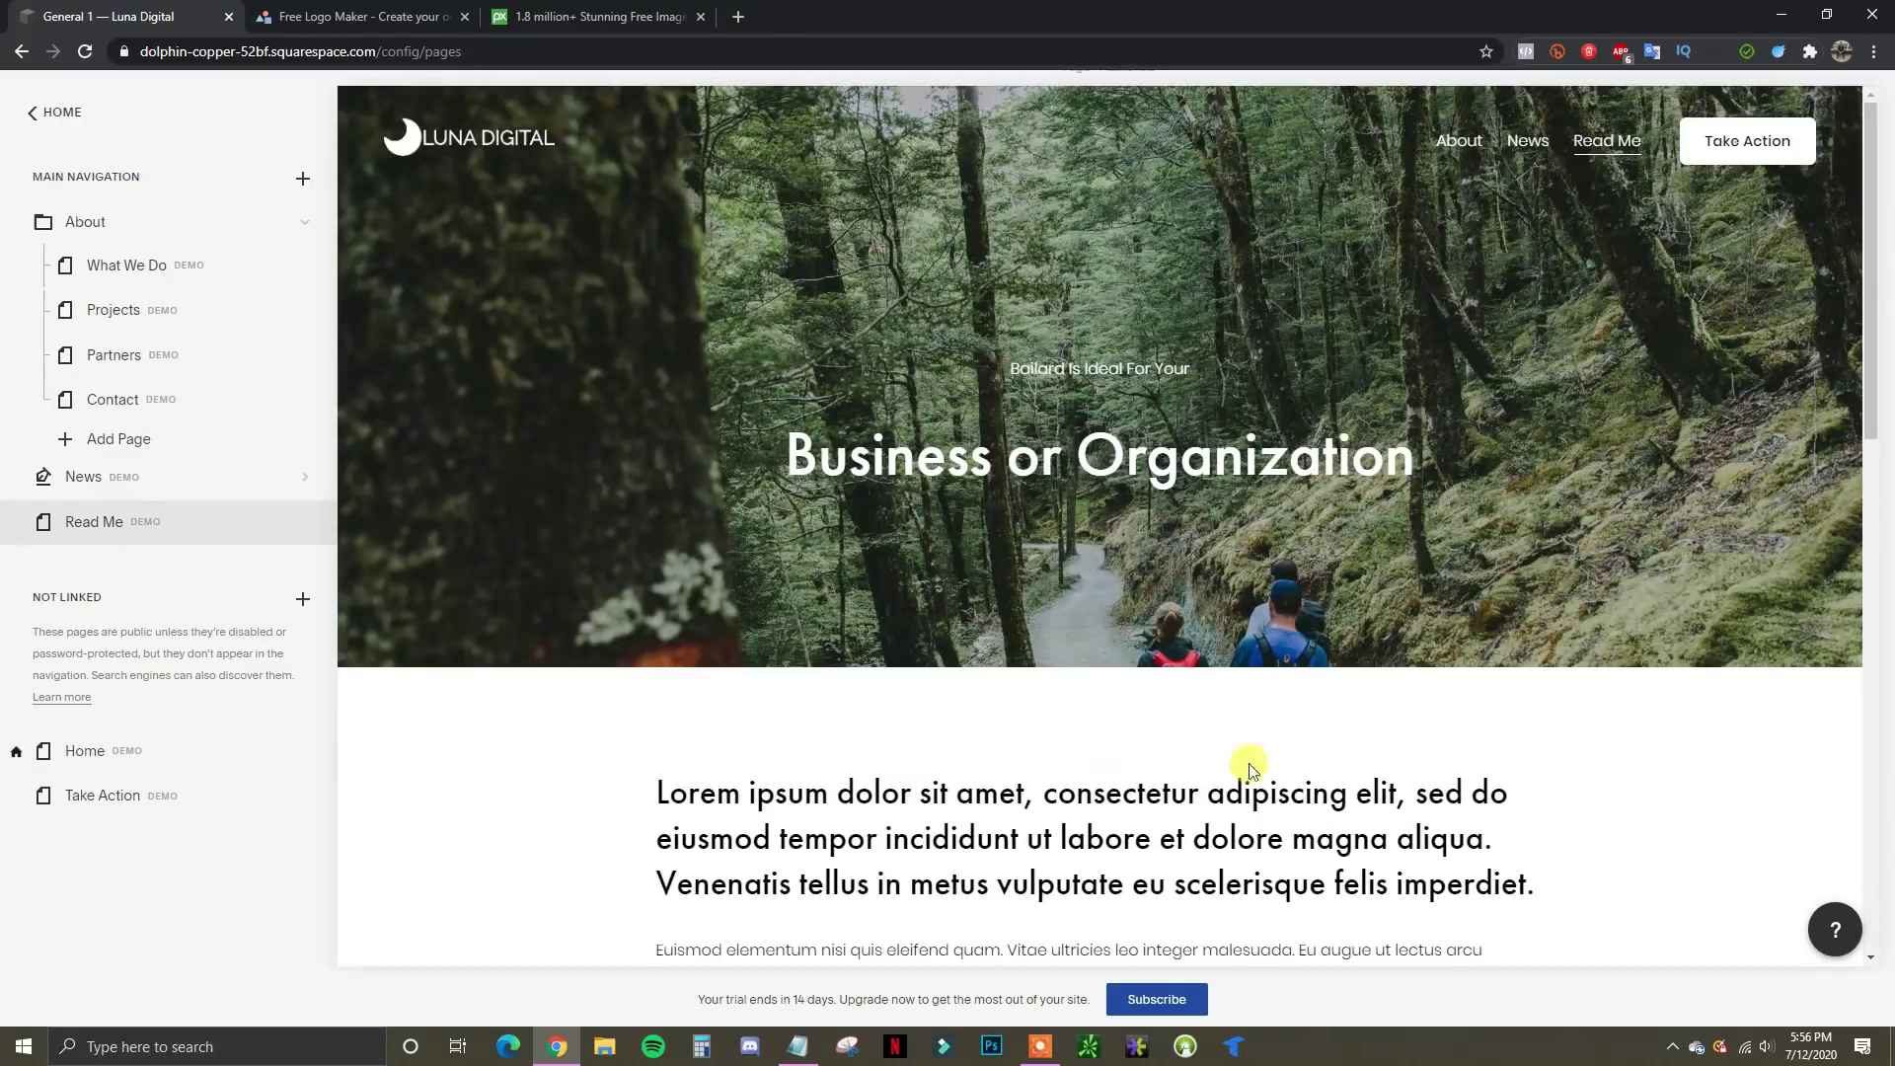
pyautogui.click(481, 138)
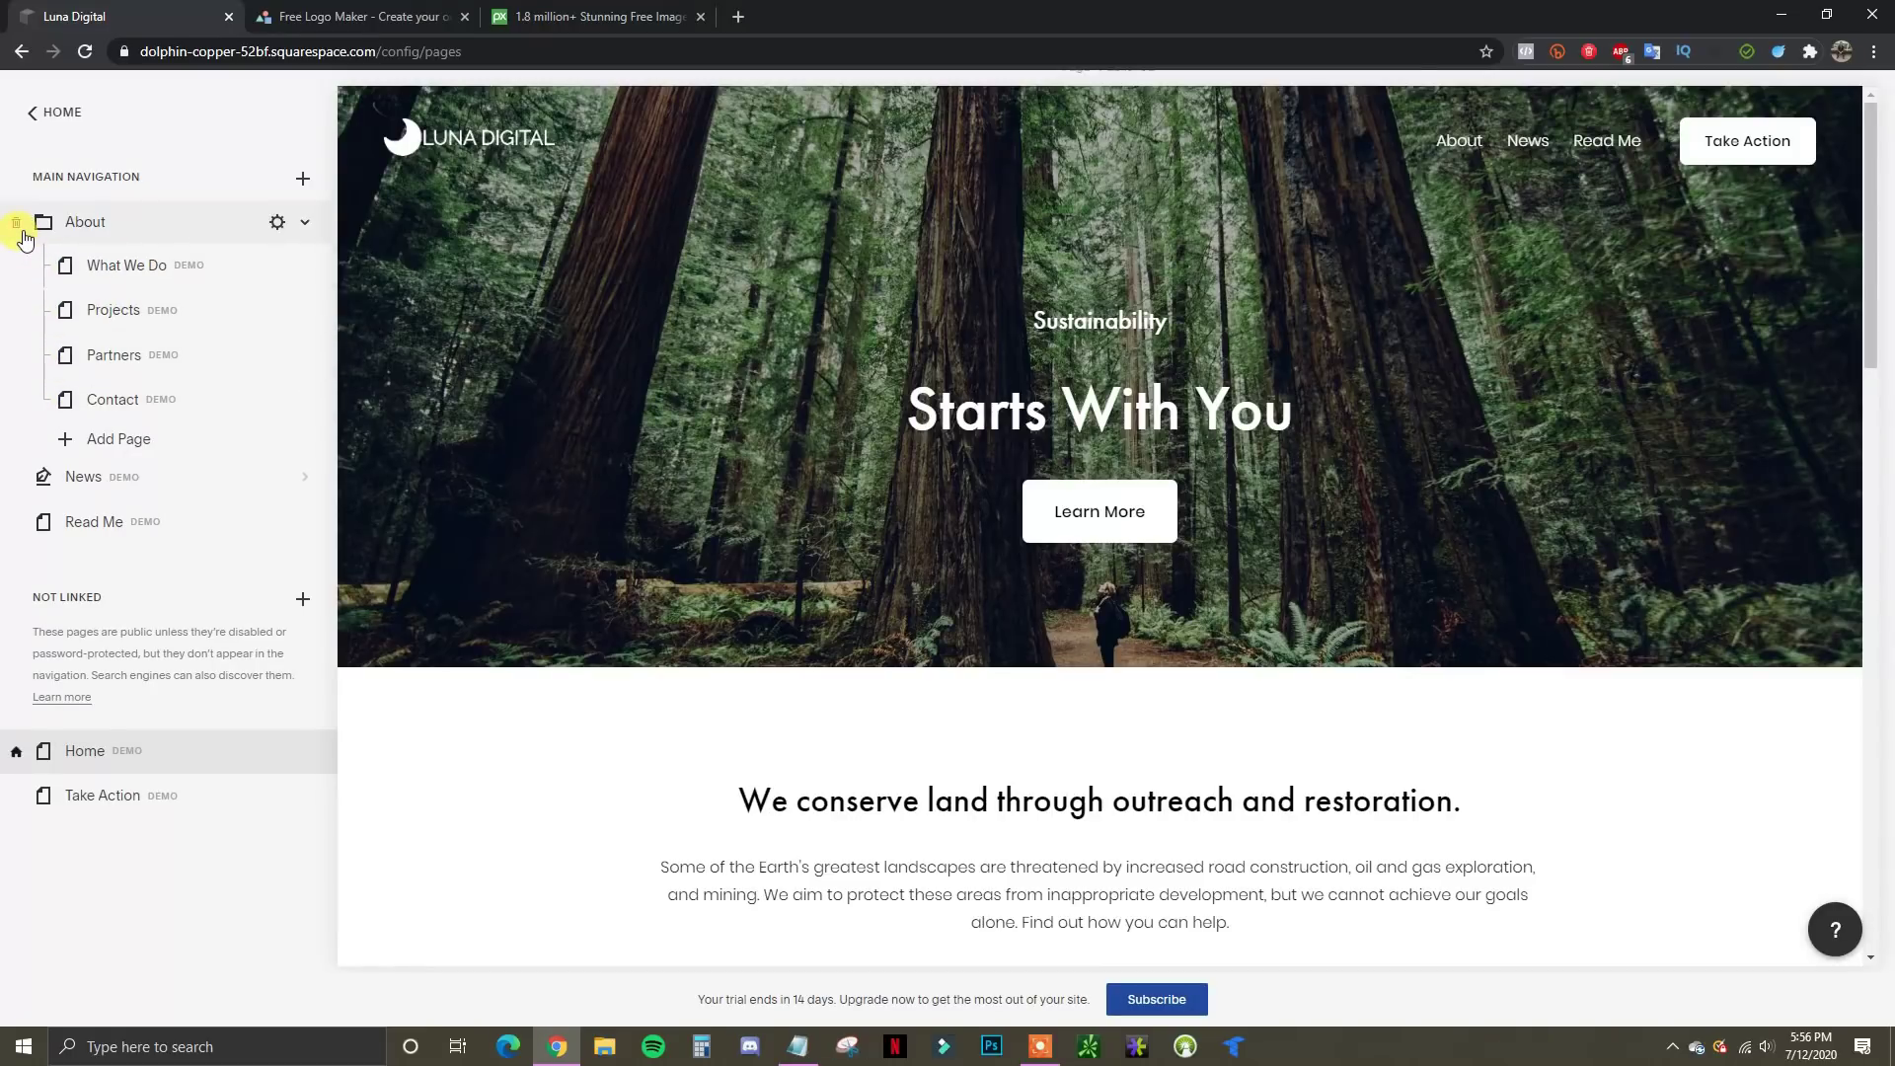
# Delete the demo About, News and Read Me pages, confirming each removal
pyautogui.click(16, 227)
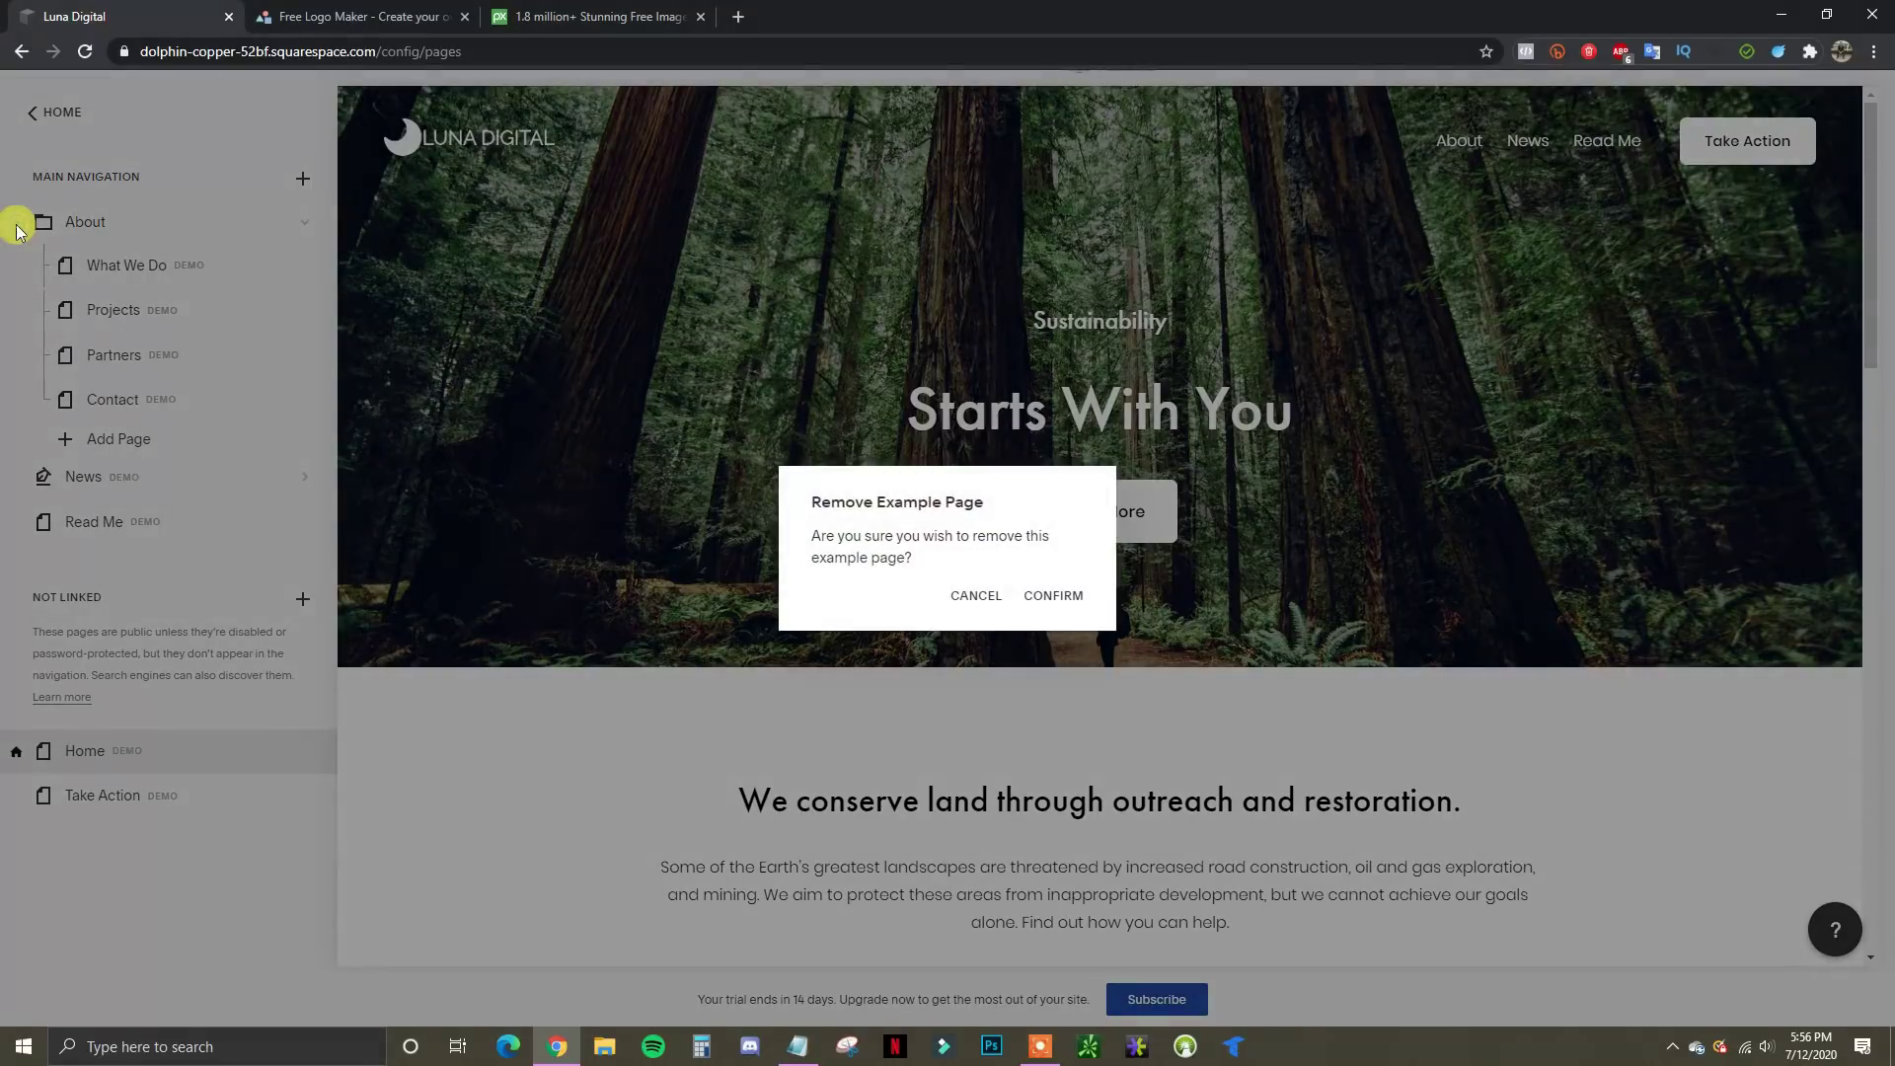
pyautogui.click(1058, 597)
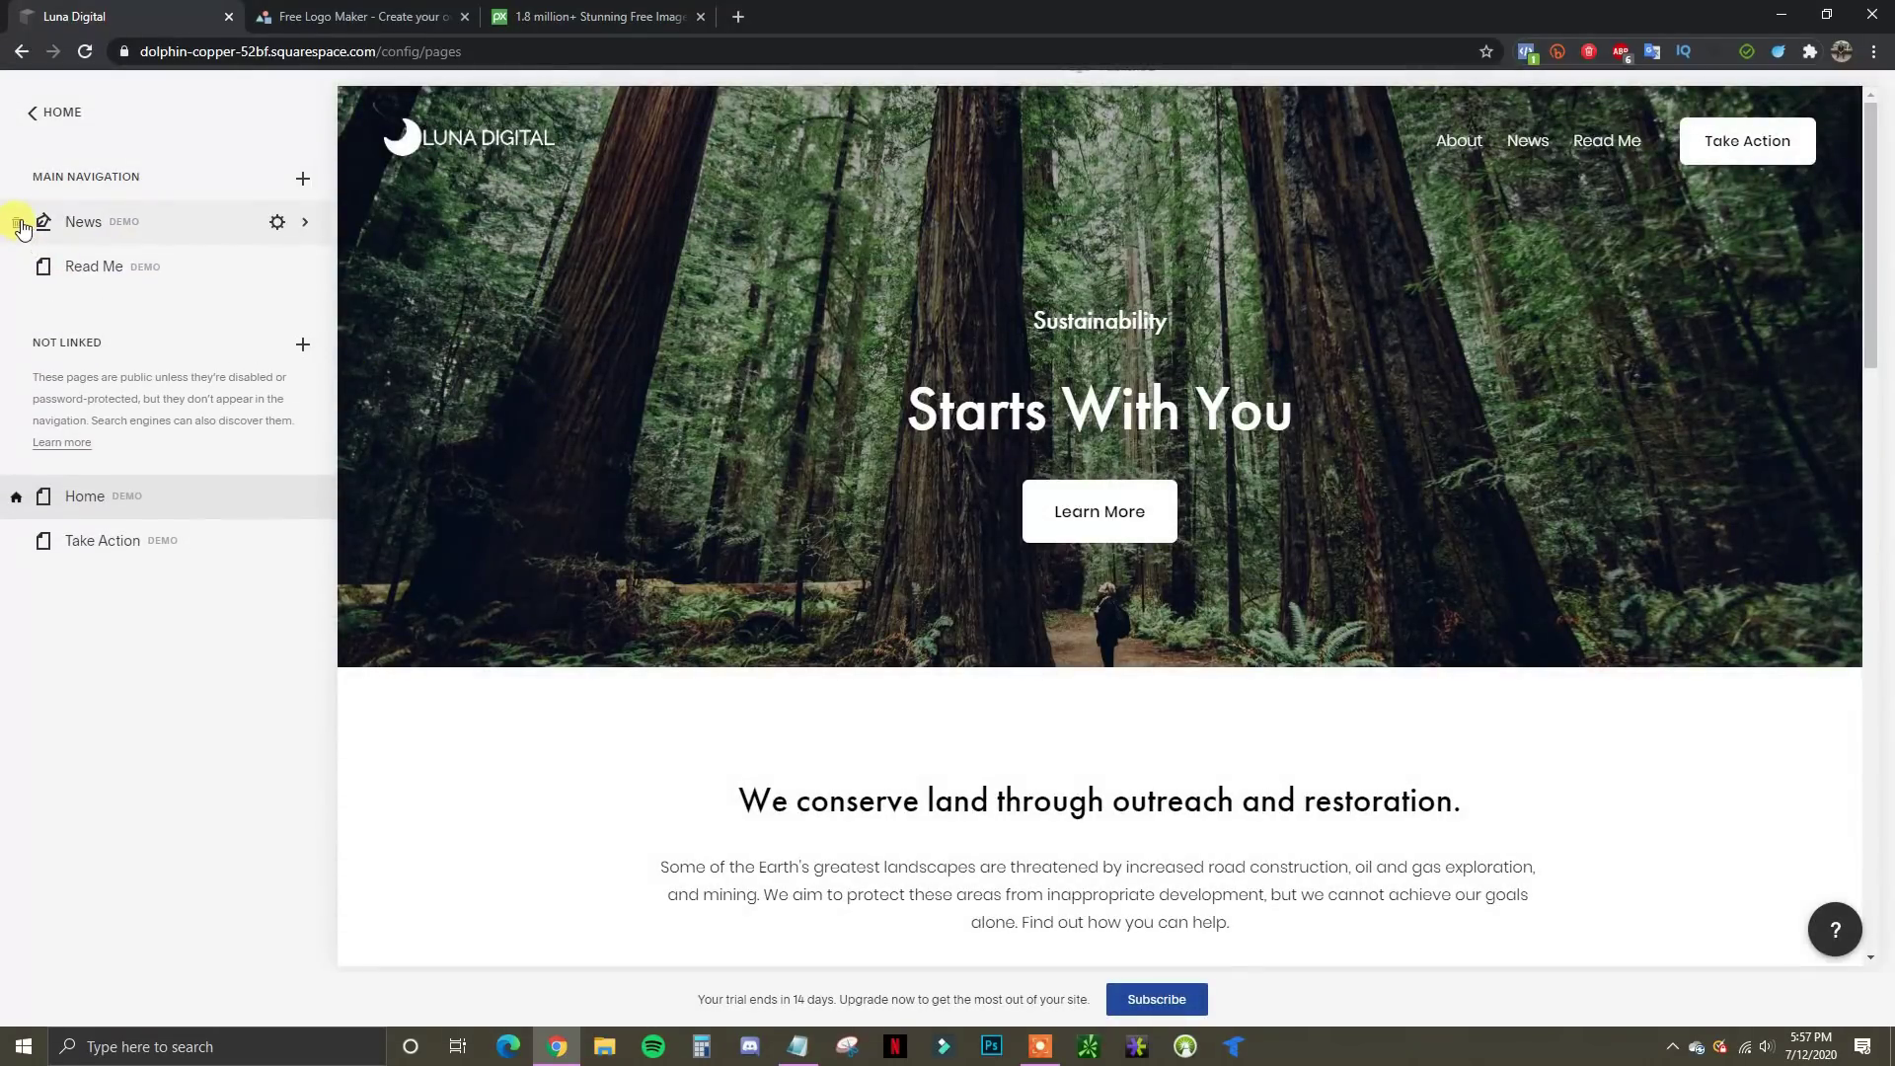
pyautogui.click(17, 223)
pyautogui.click(1054, 594)
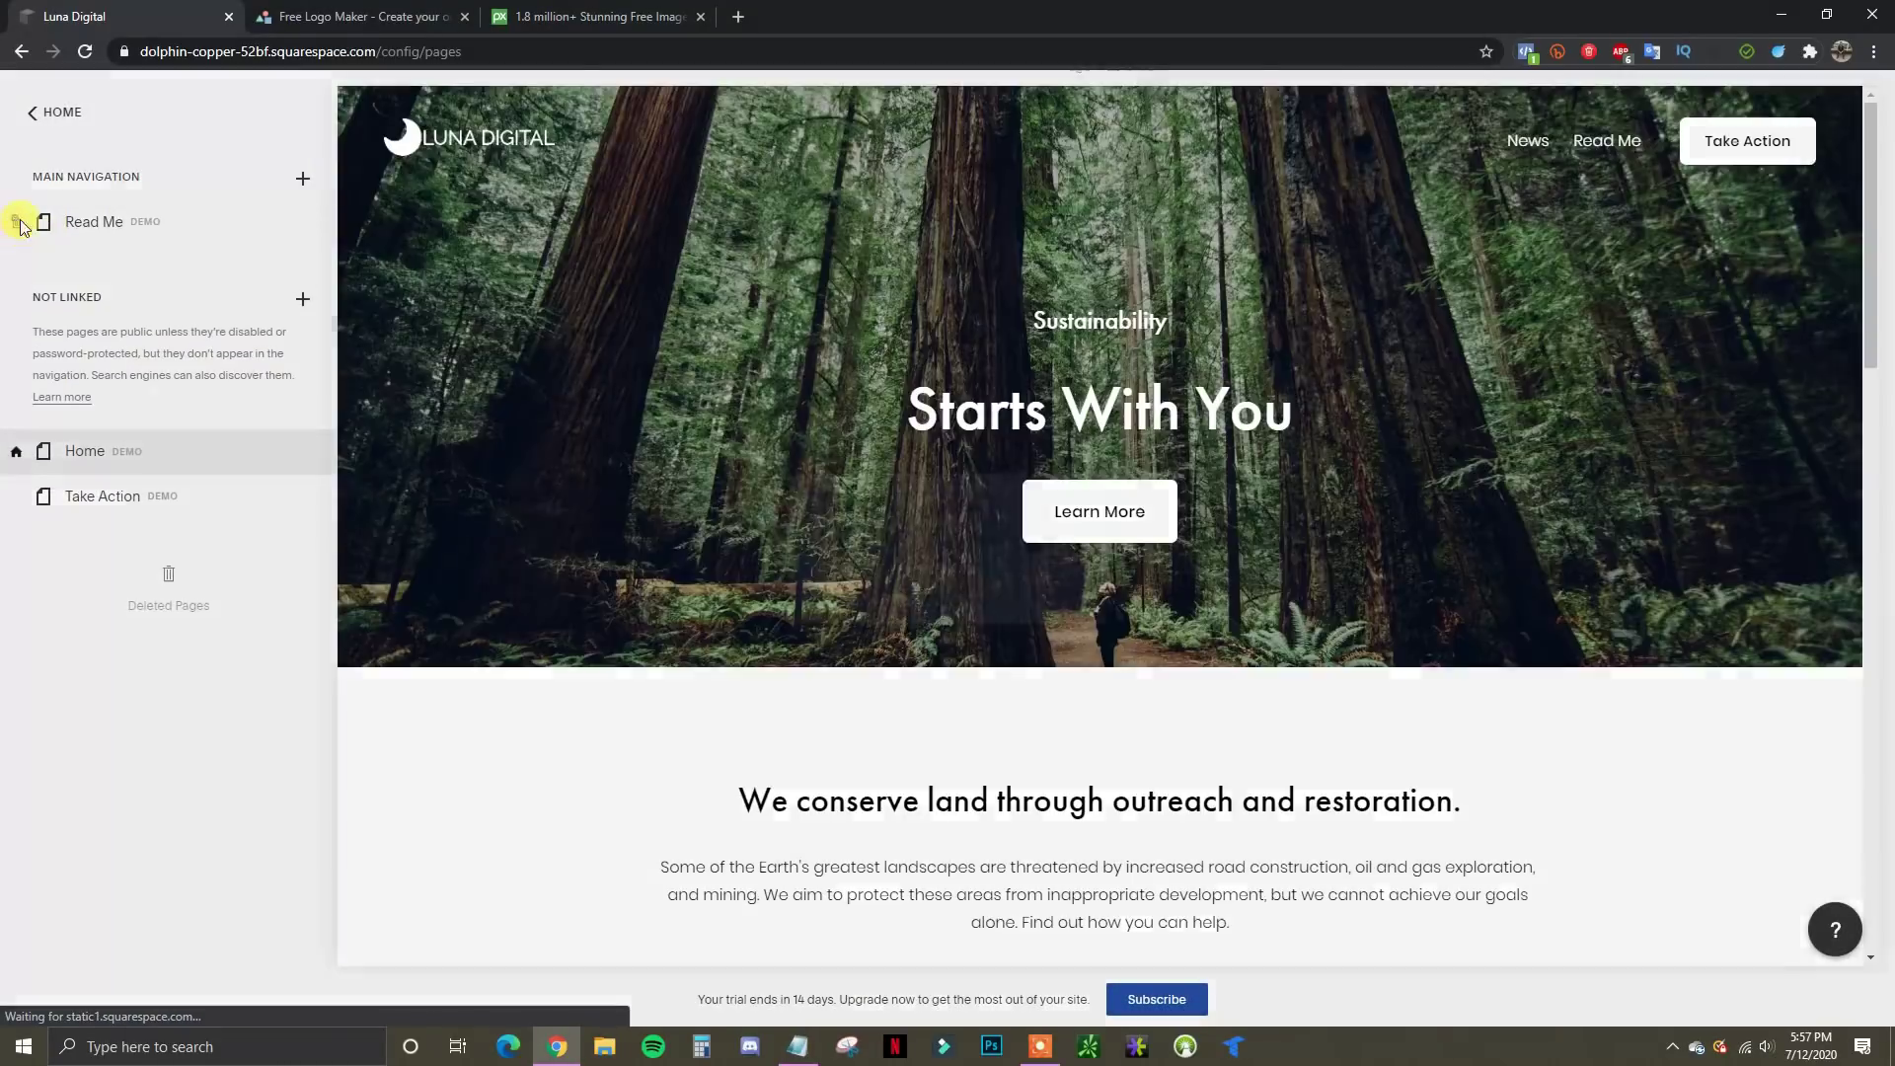
pyautogui.click(19, 224)
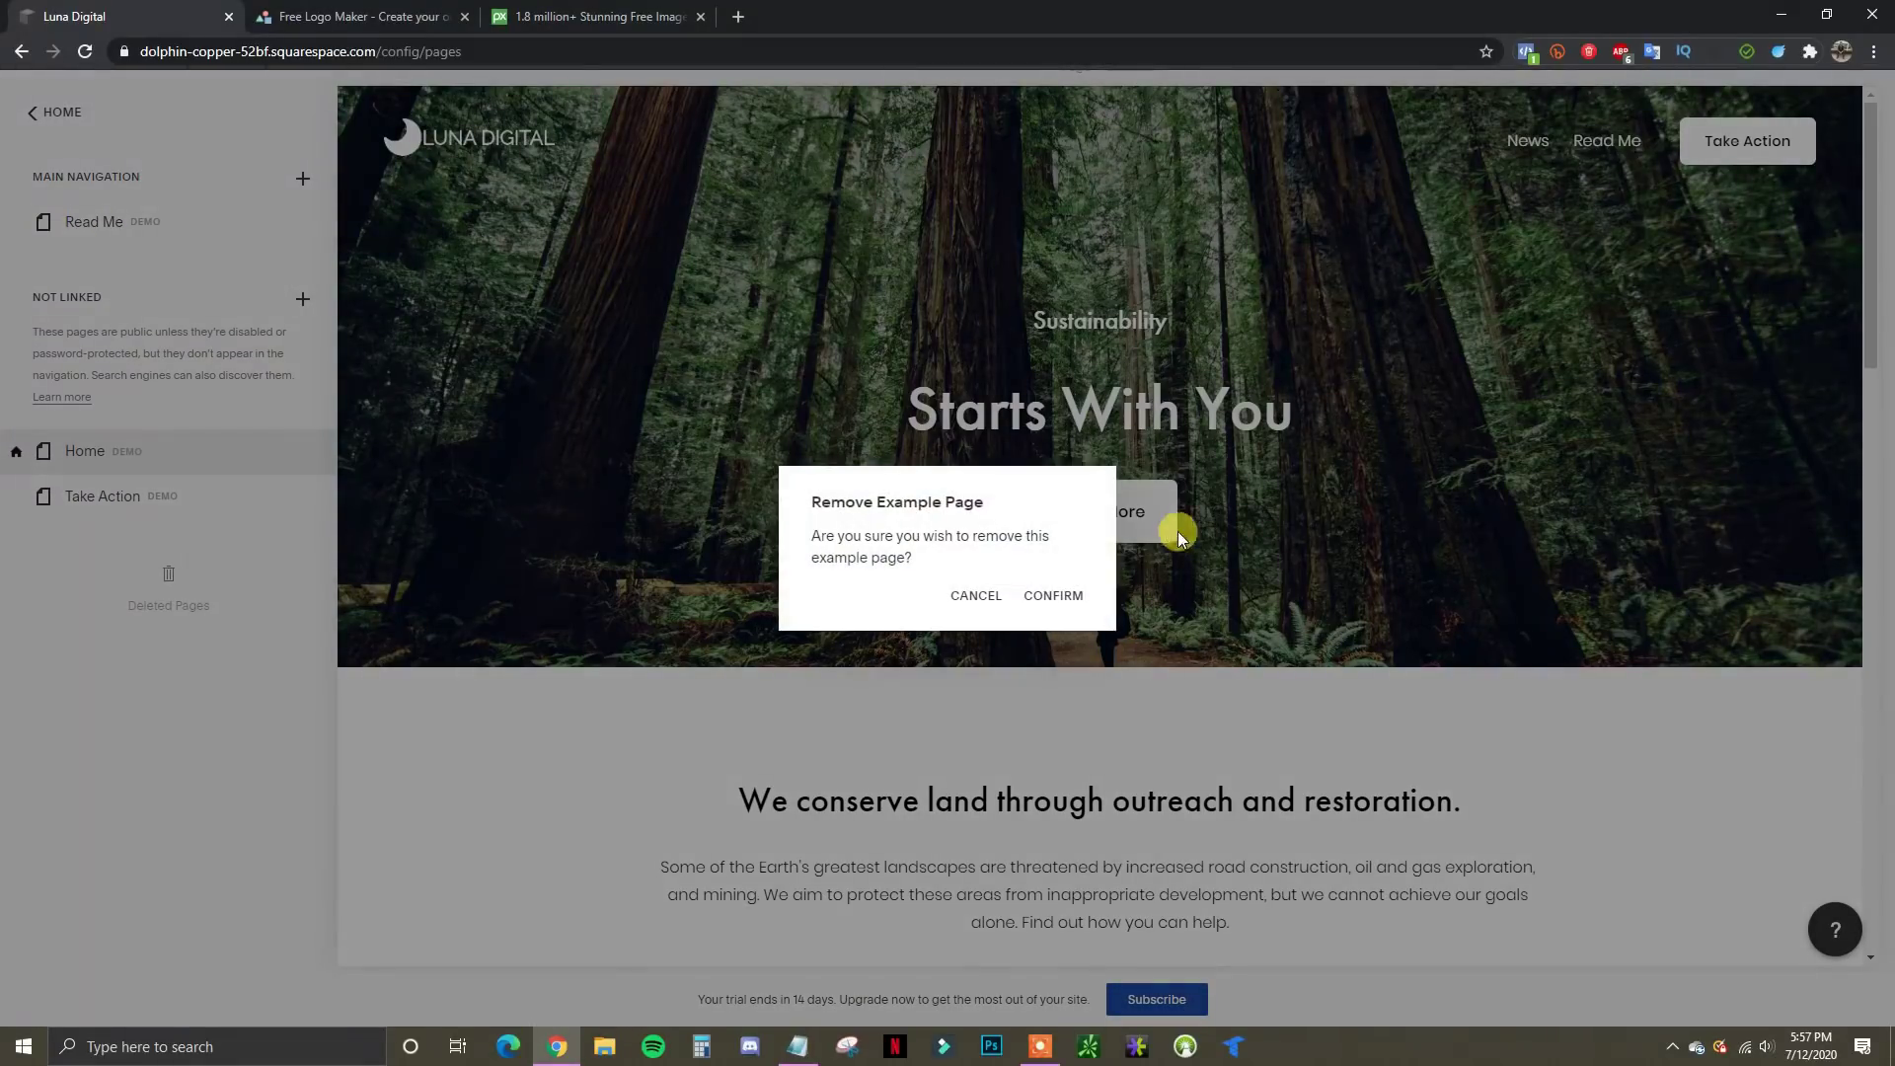
pyautogui.click(1054, 595)
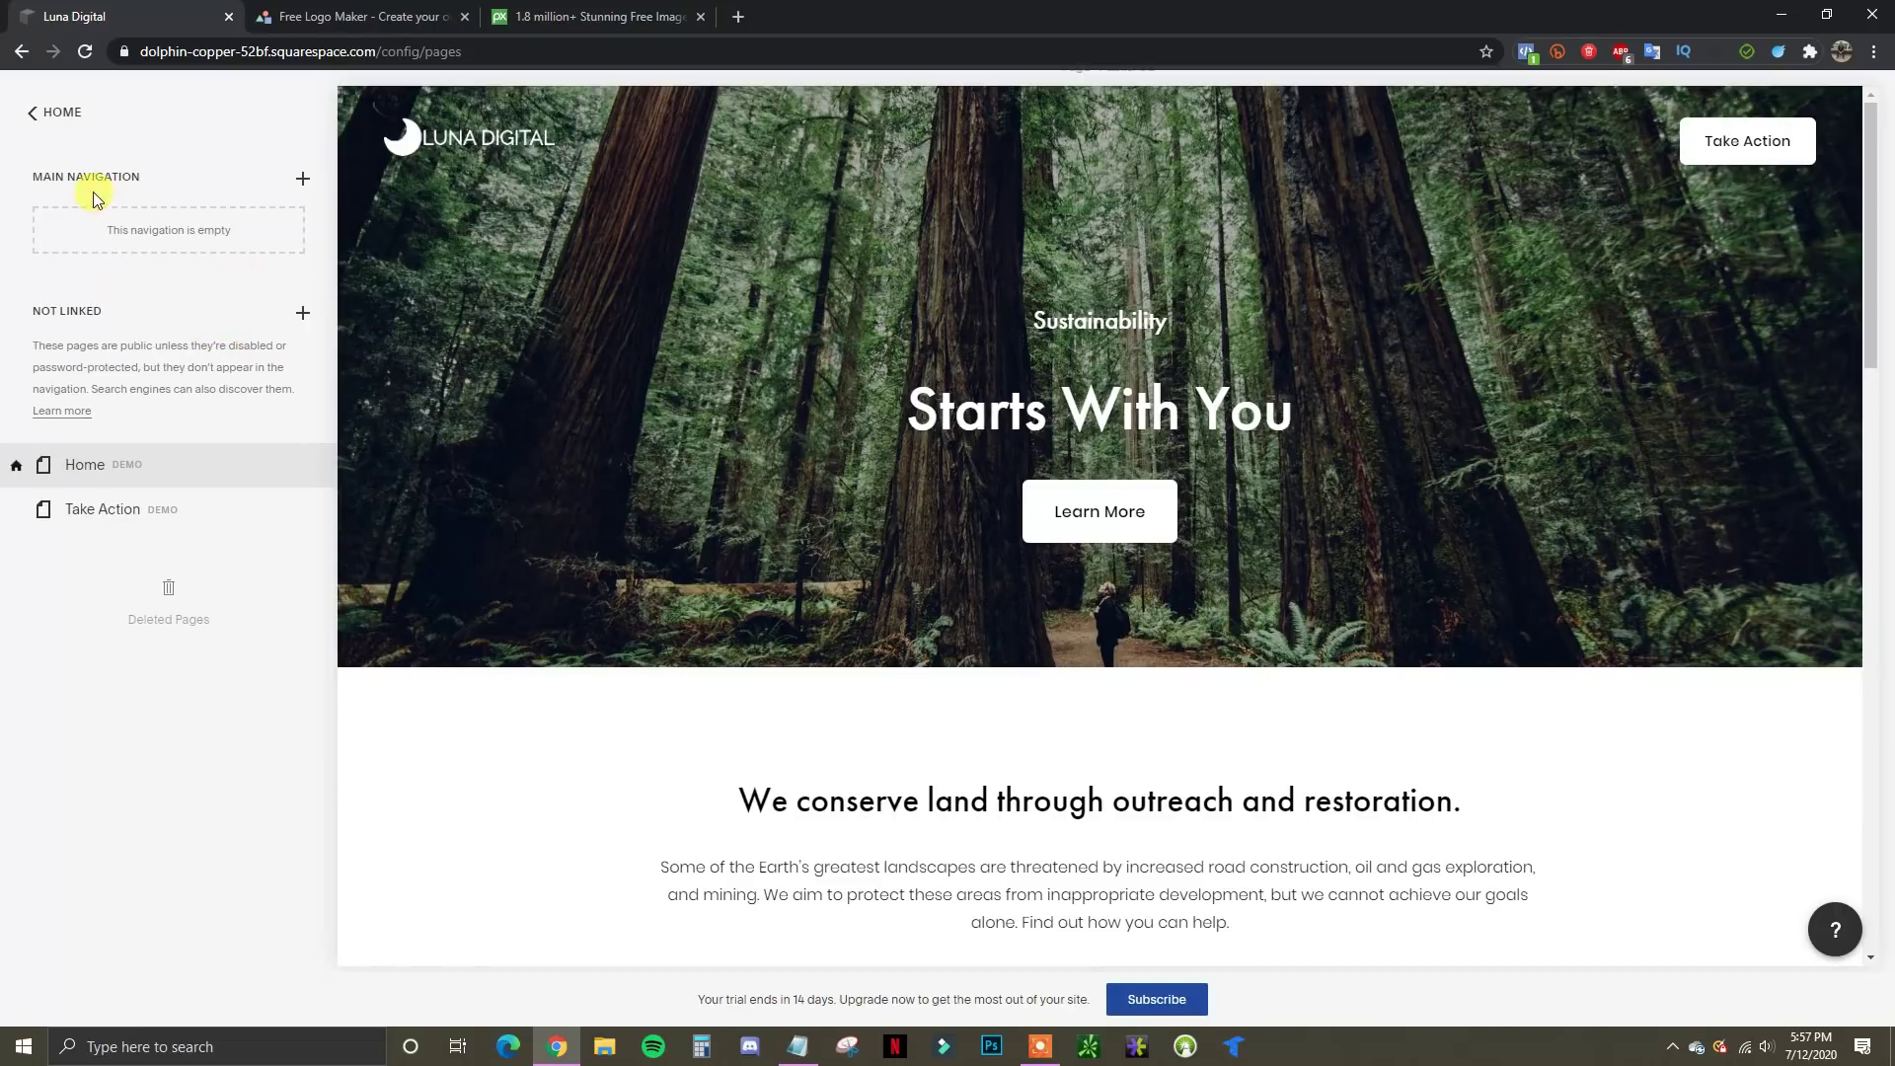
pyautogui.click(302, 180)
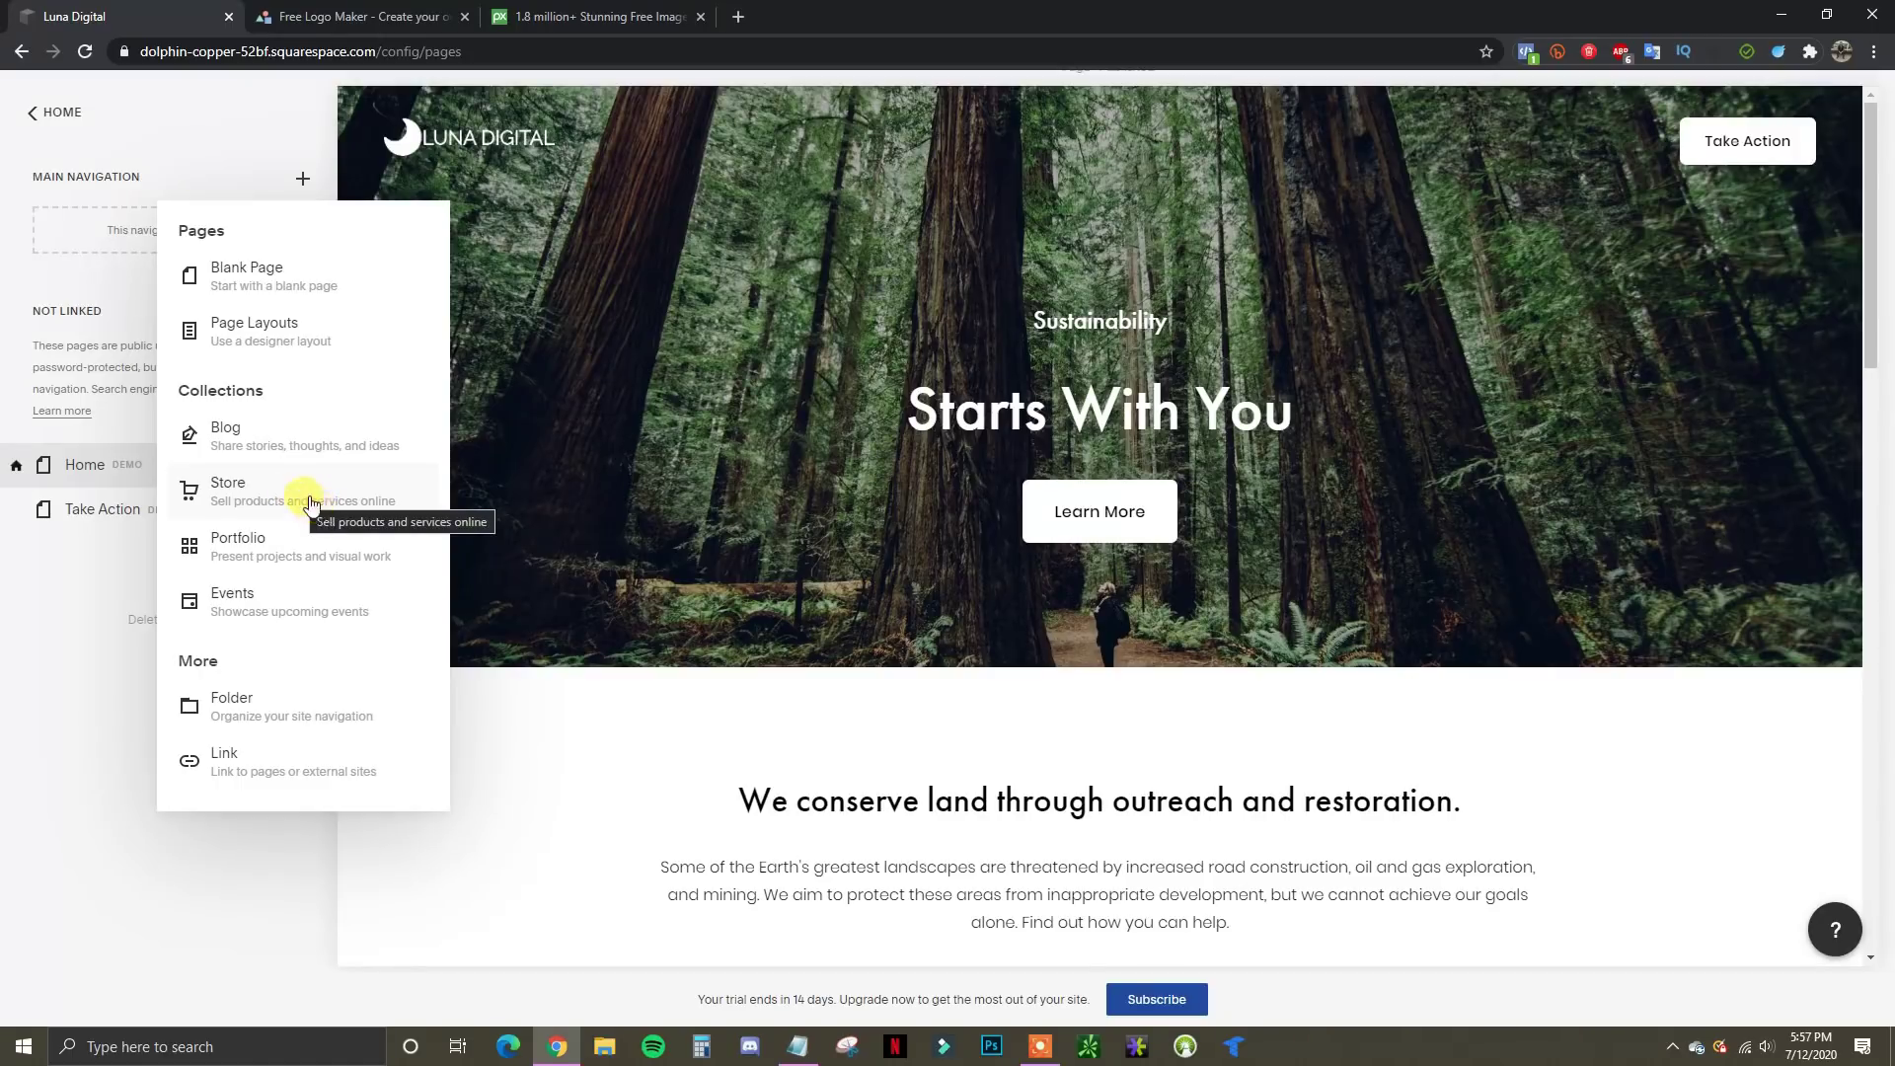
# Create three blank navigation pages and name them About Us, Testimonials and Contact Us
pyautogui.click(342, 289)
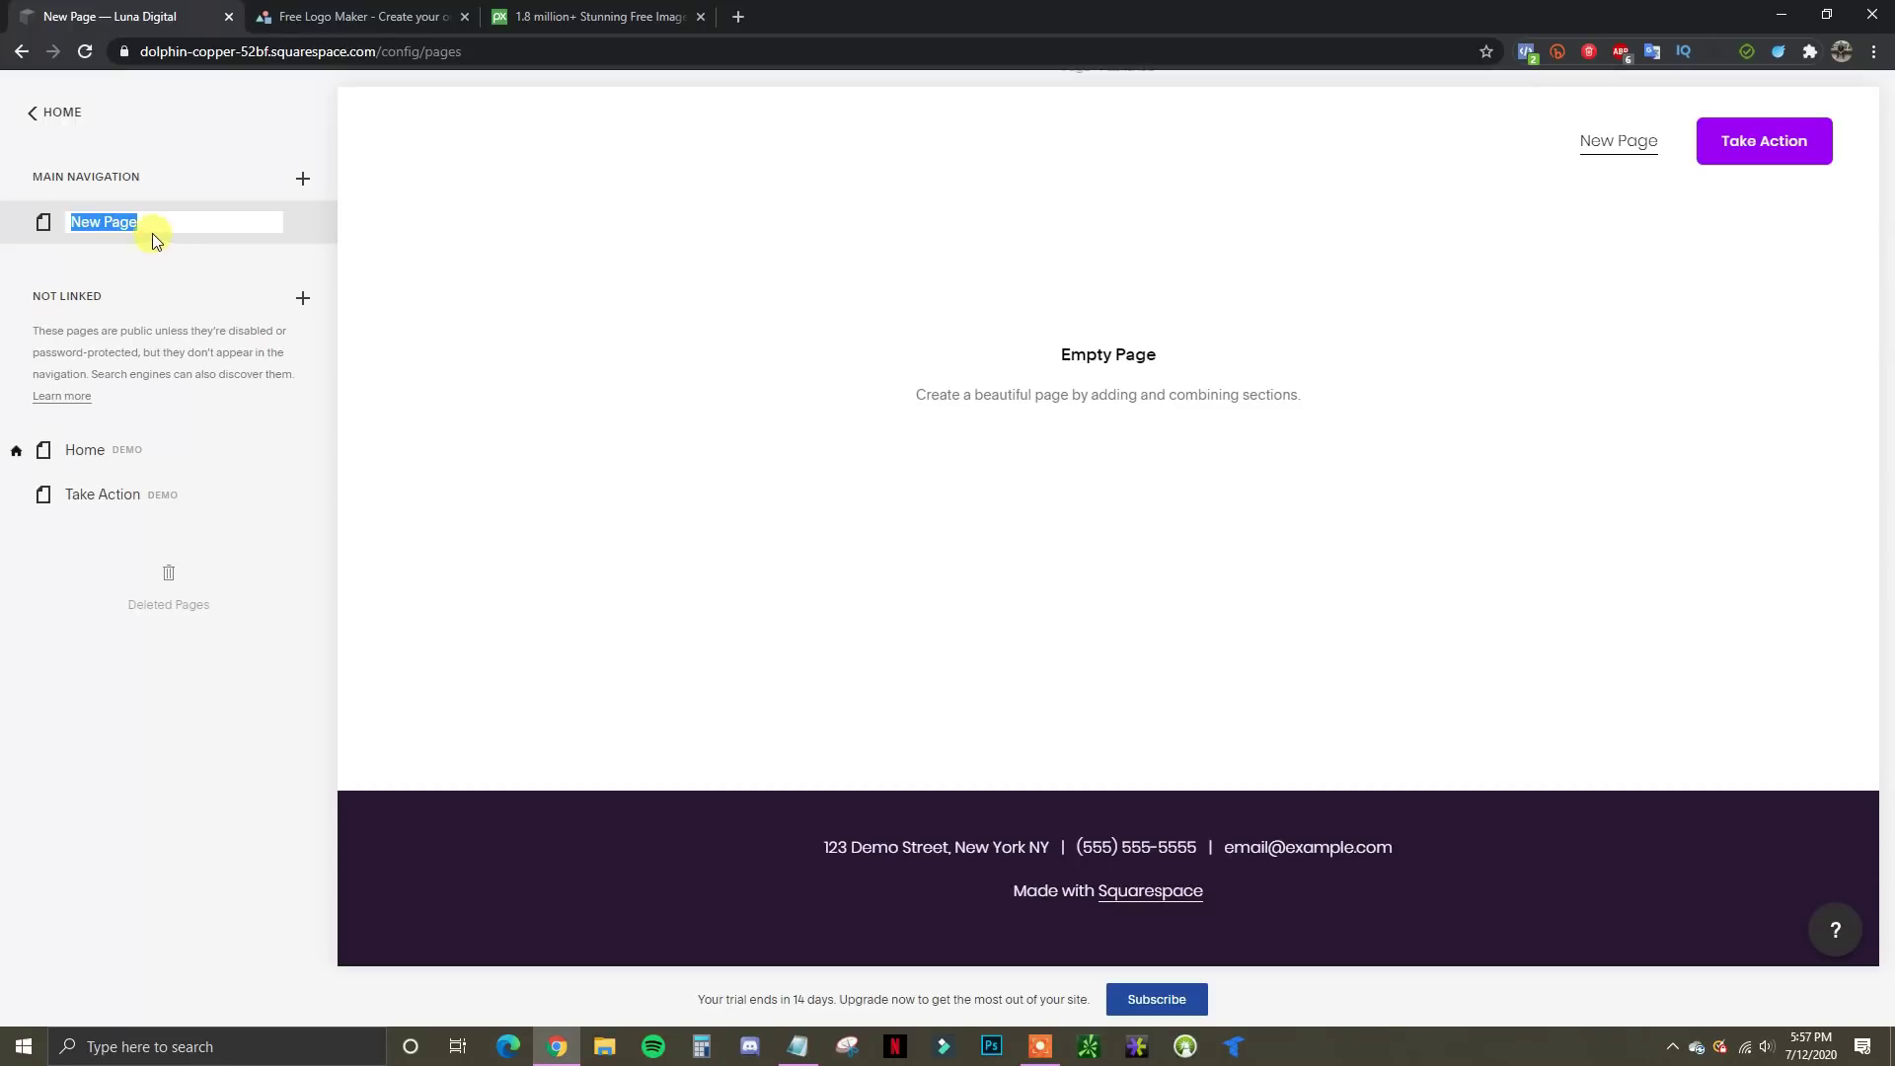
pyautogui.moveTo(140, 225); pyautogui.dragTo(72, 225)
pyautogui.click(303, 182)
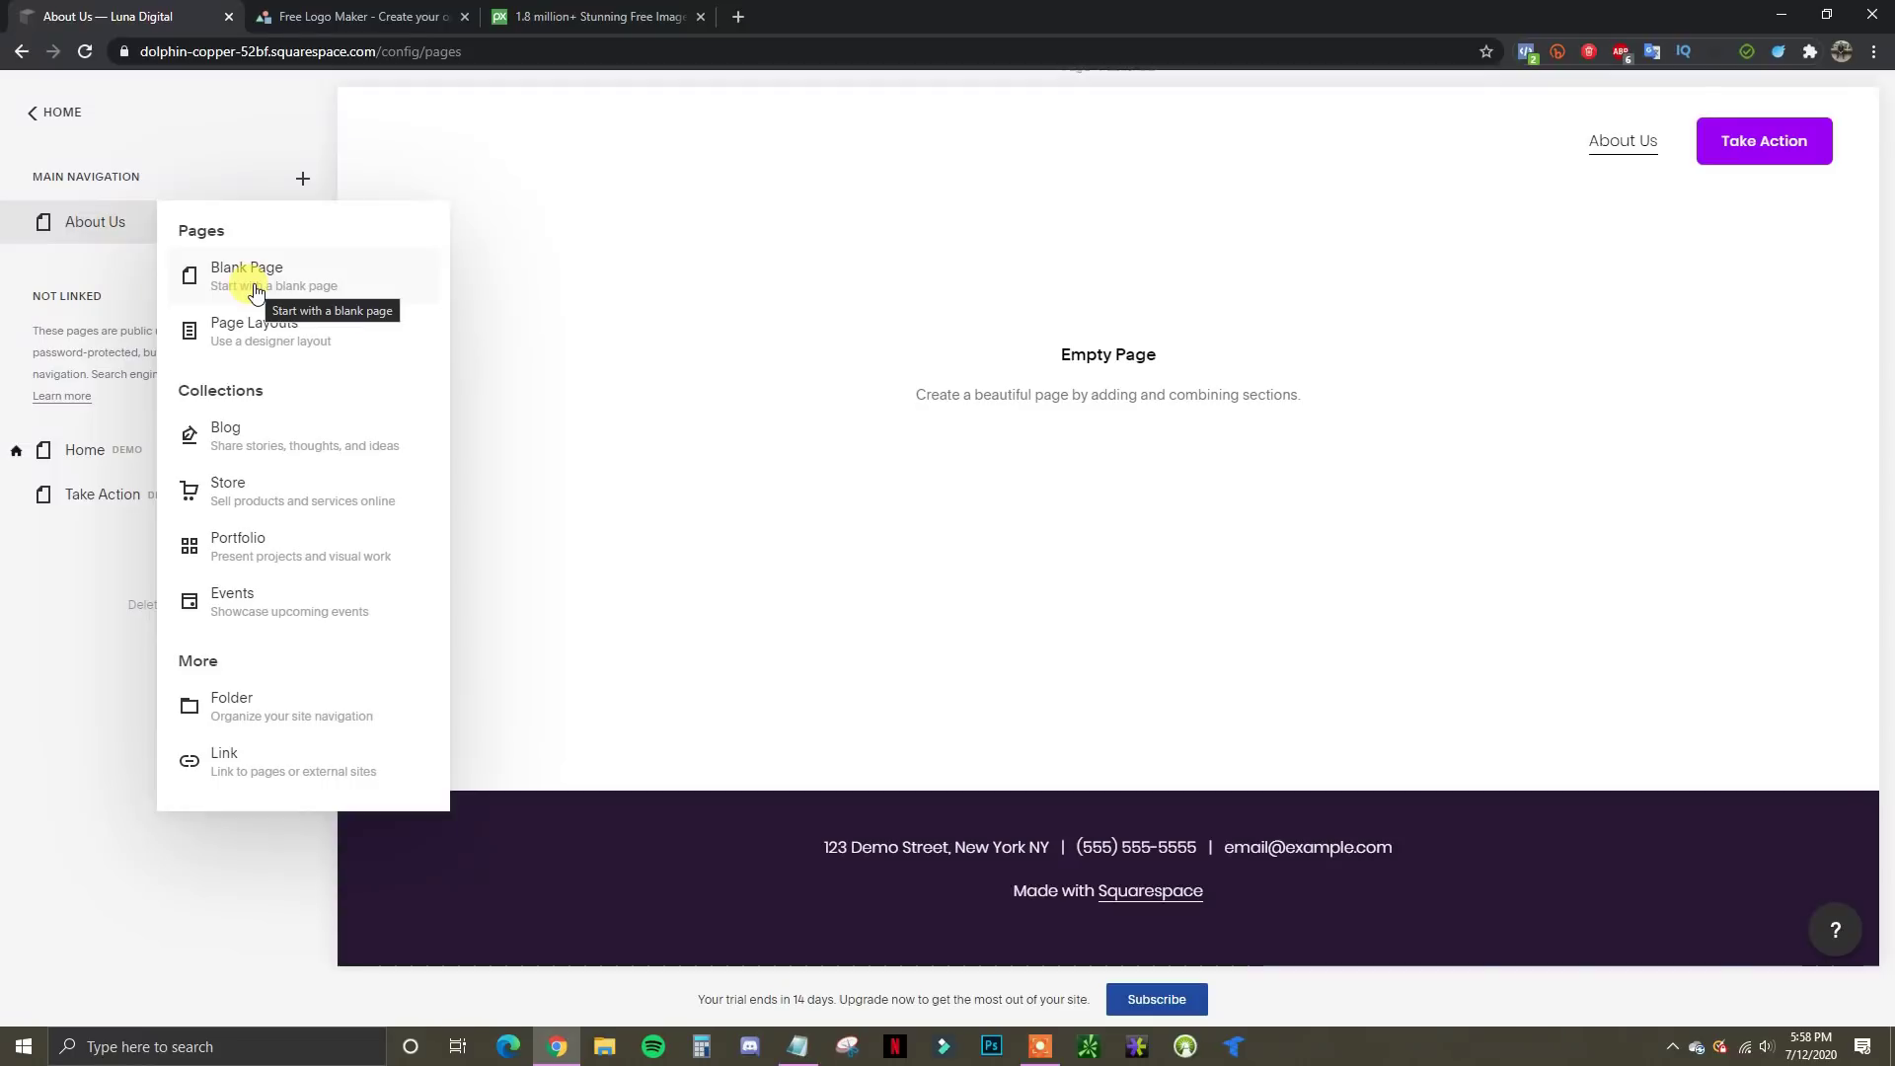
pyautogui.click(256, 292)
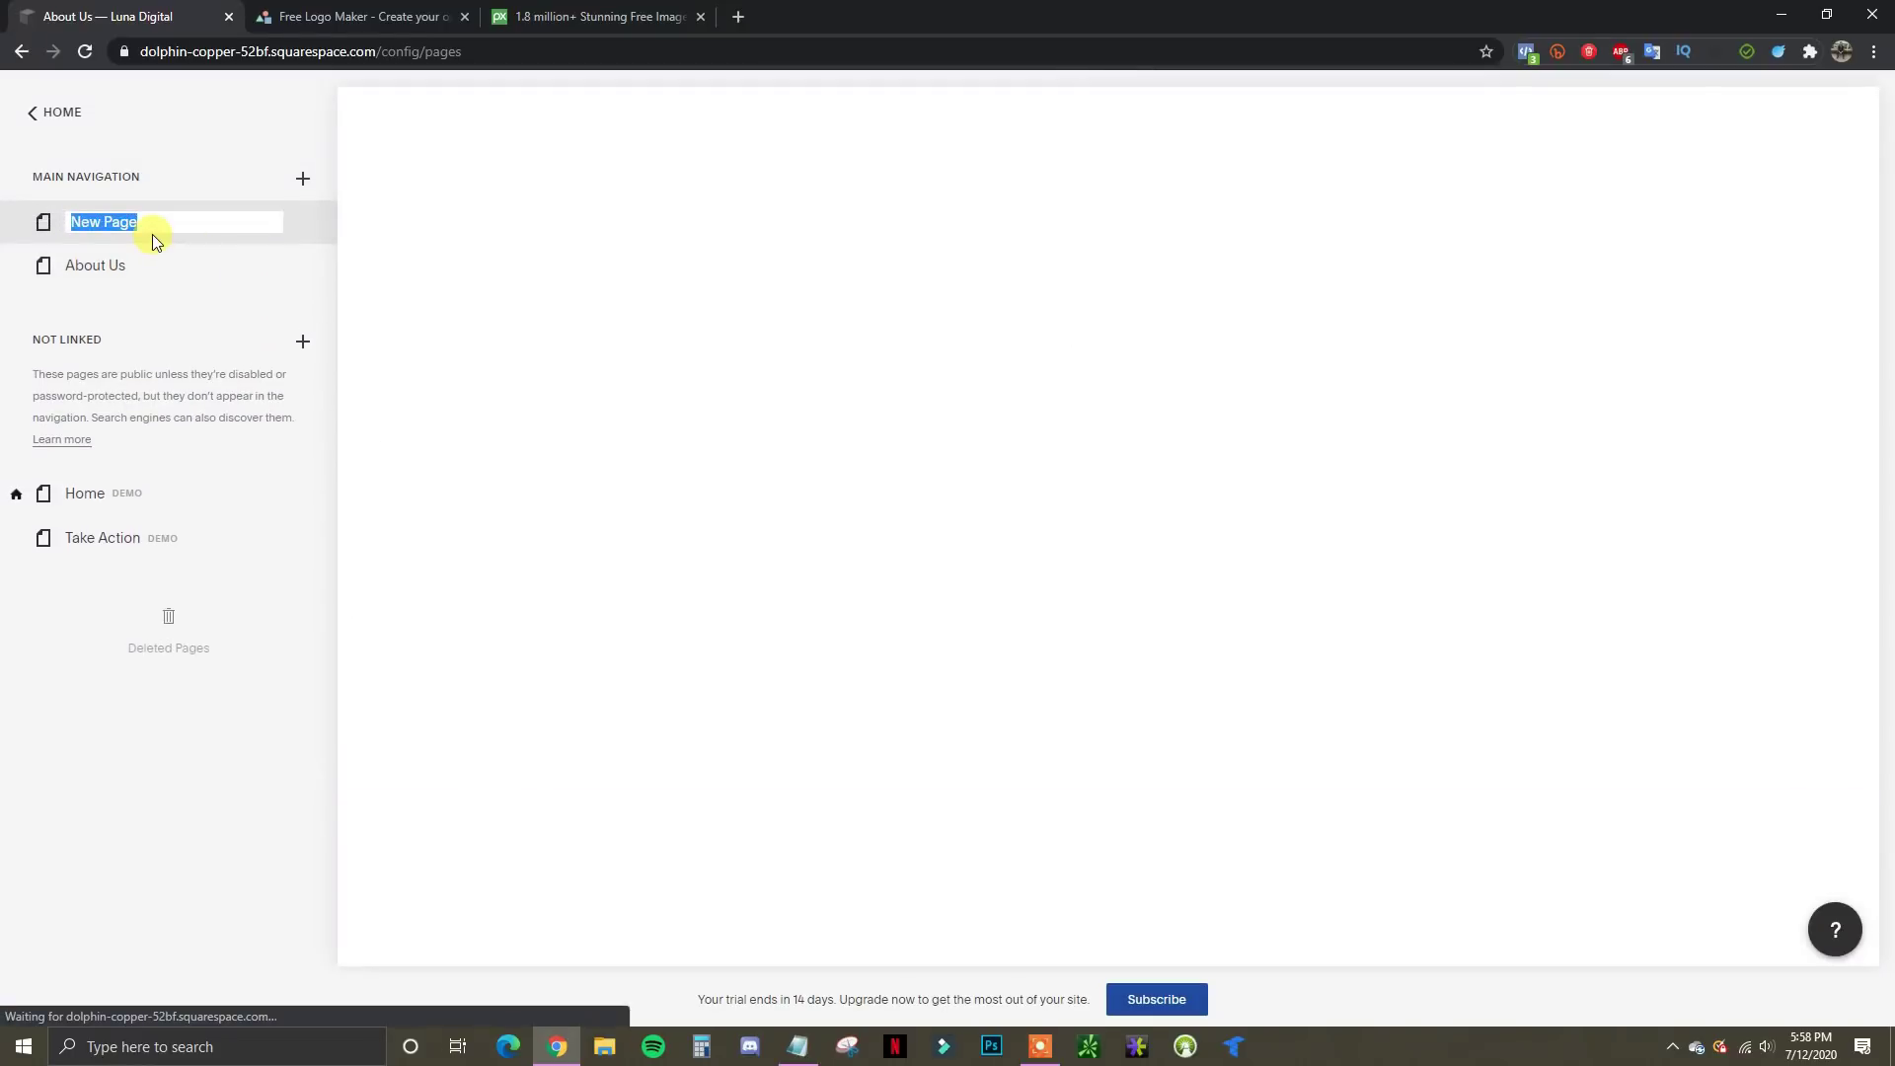
pyautogui.write('Testimonial')
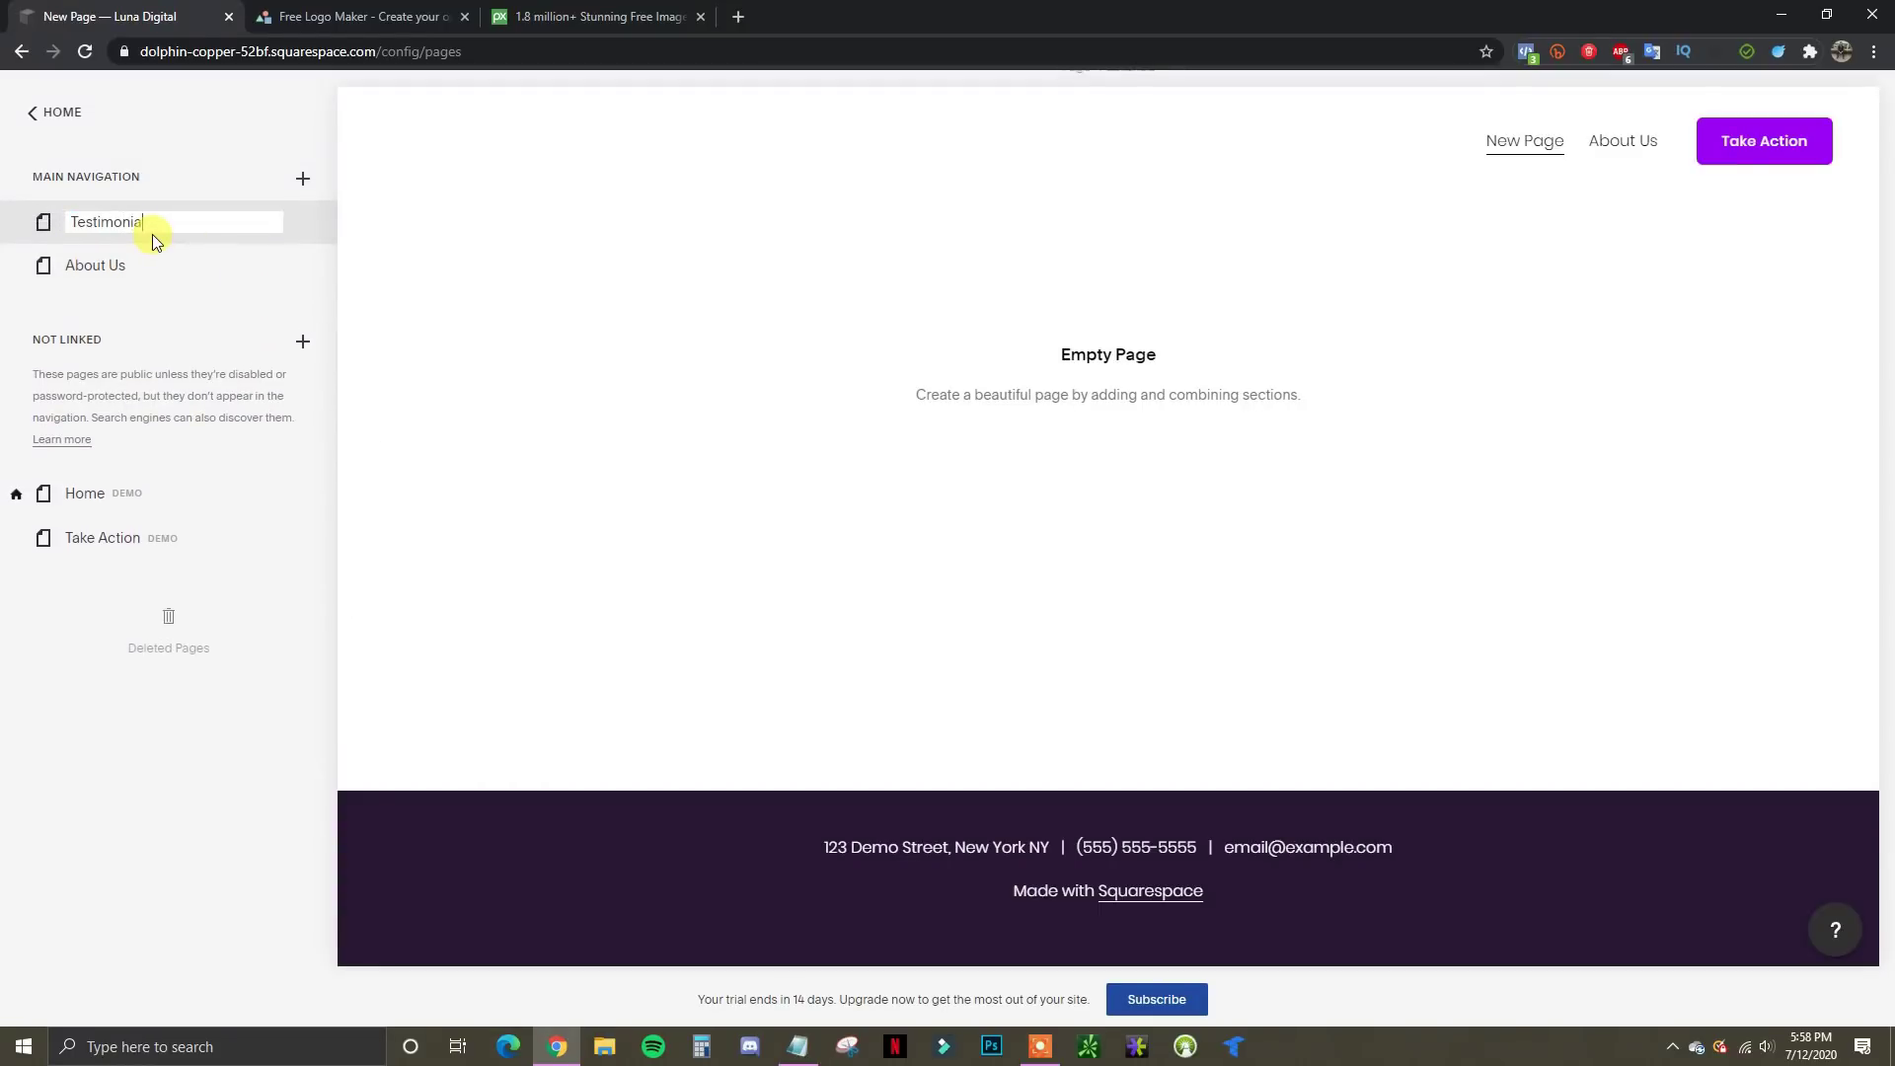
pyautogui.write('s')
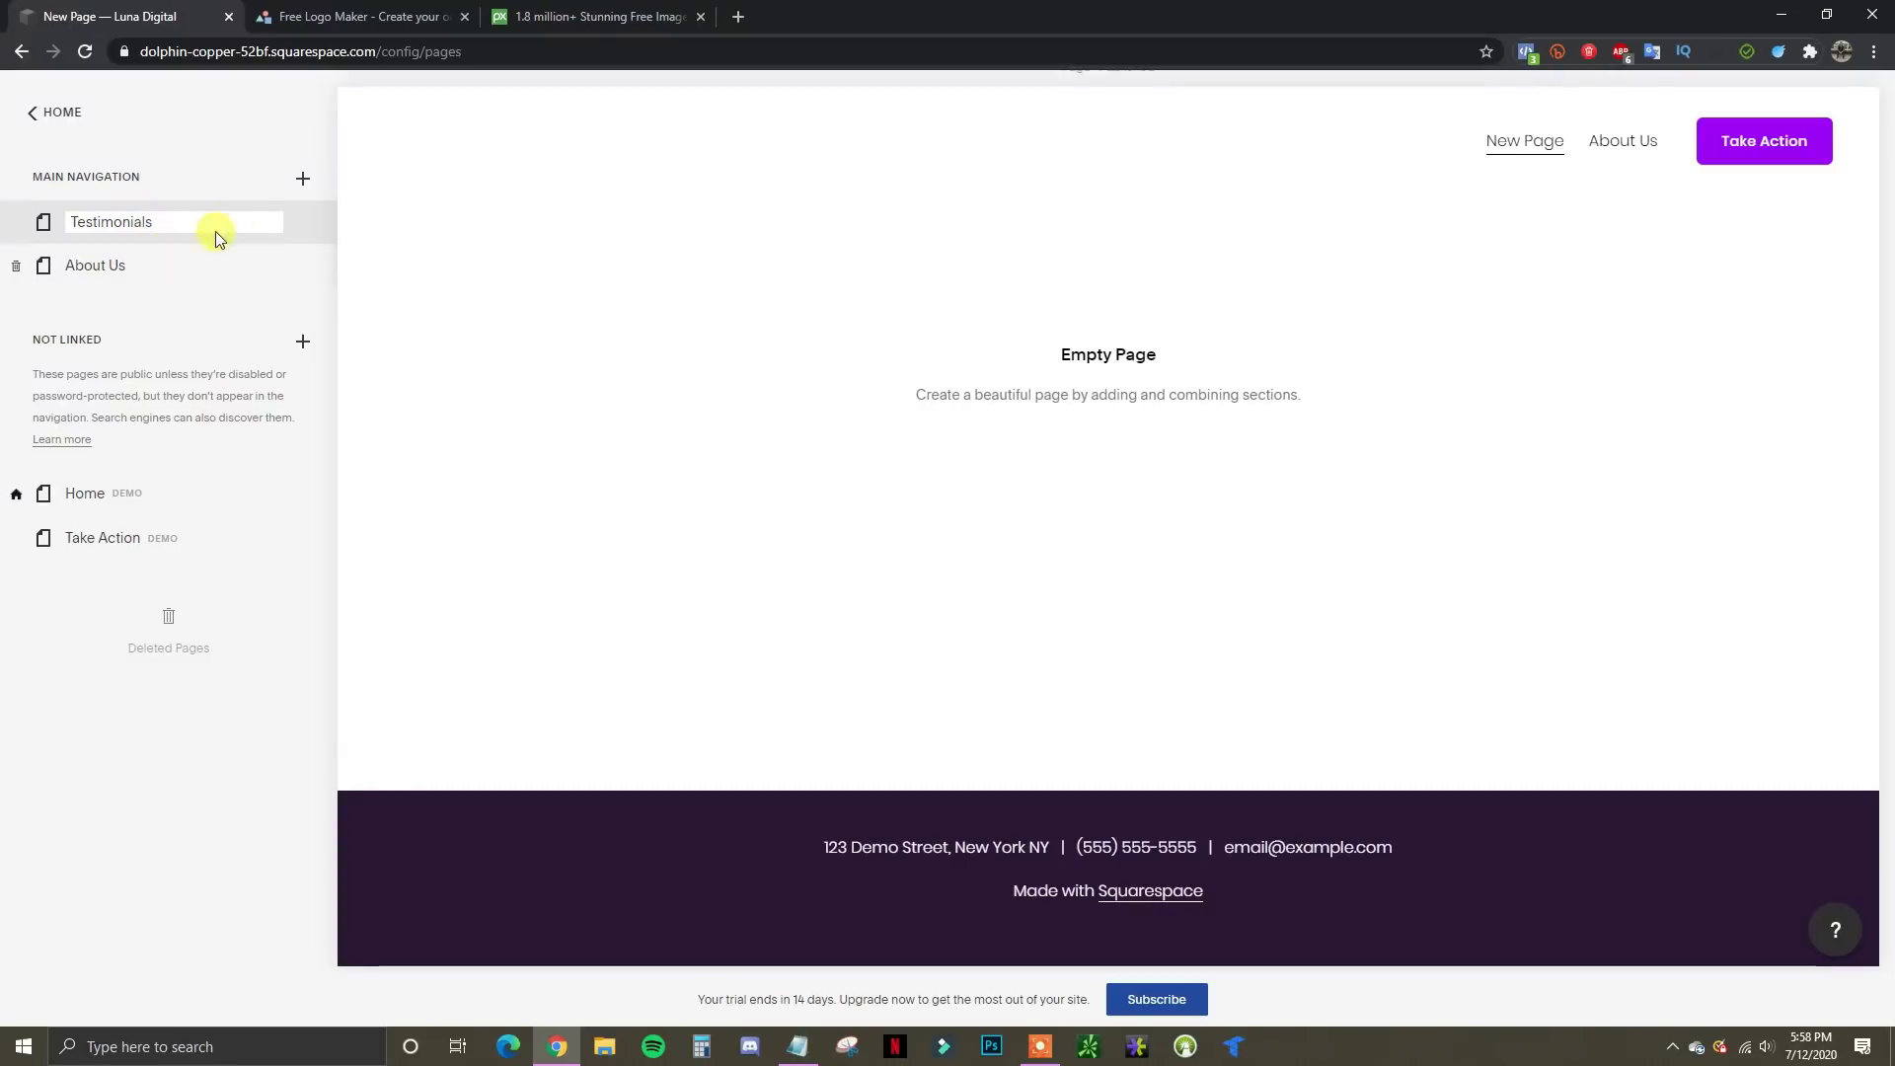
pyautogui.click(303, 181)
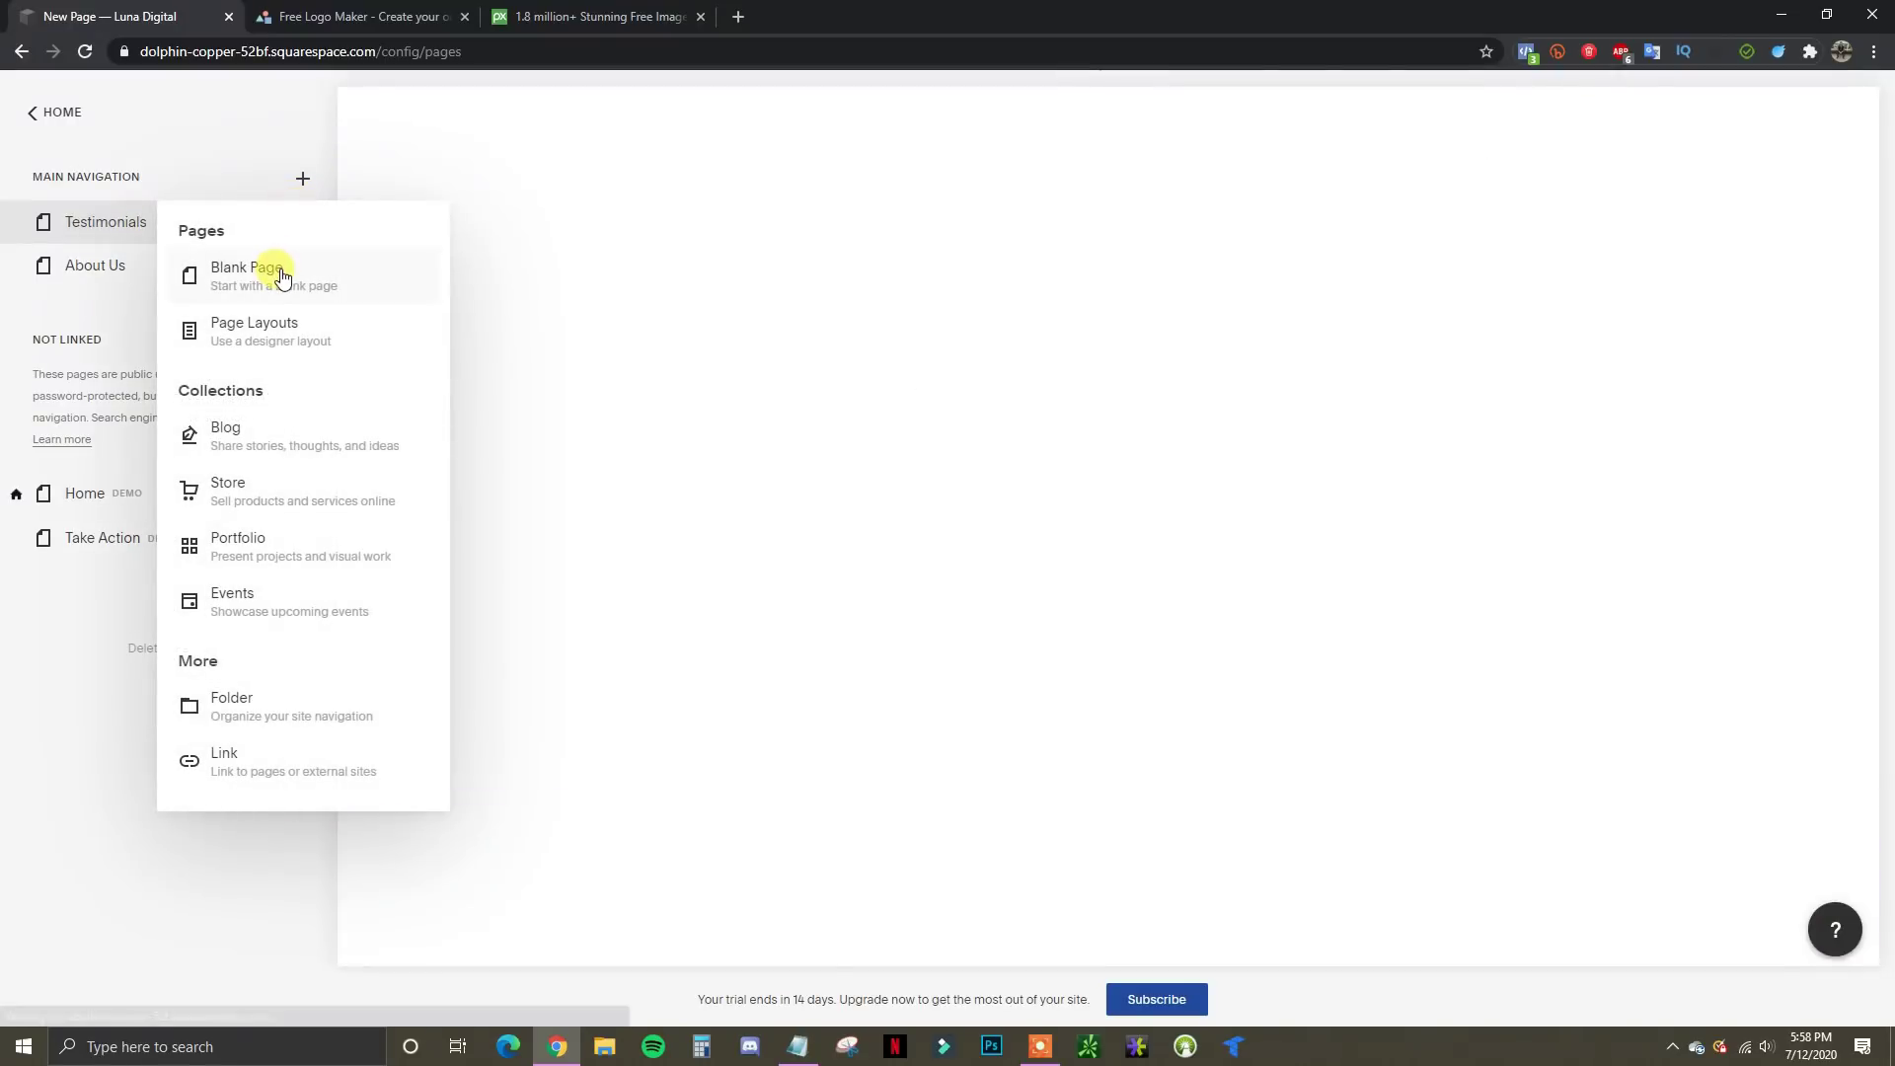
pyautogui.click(281, 273)
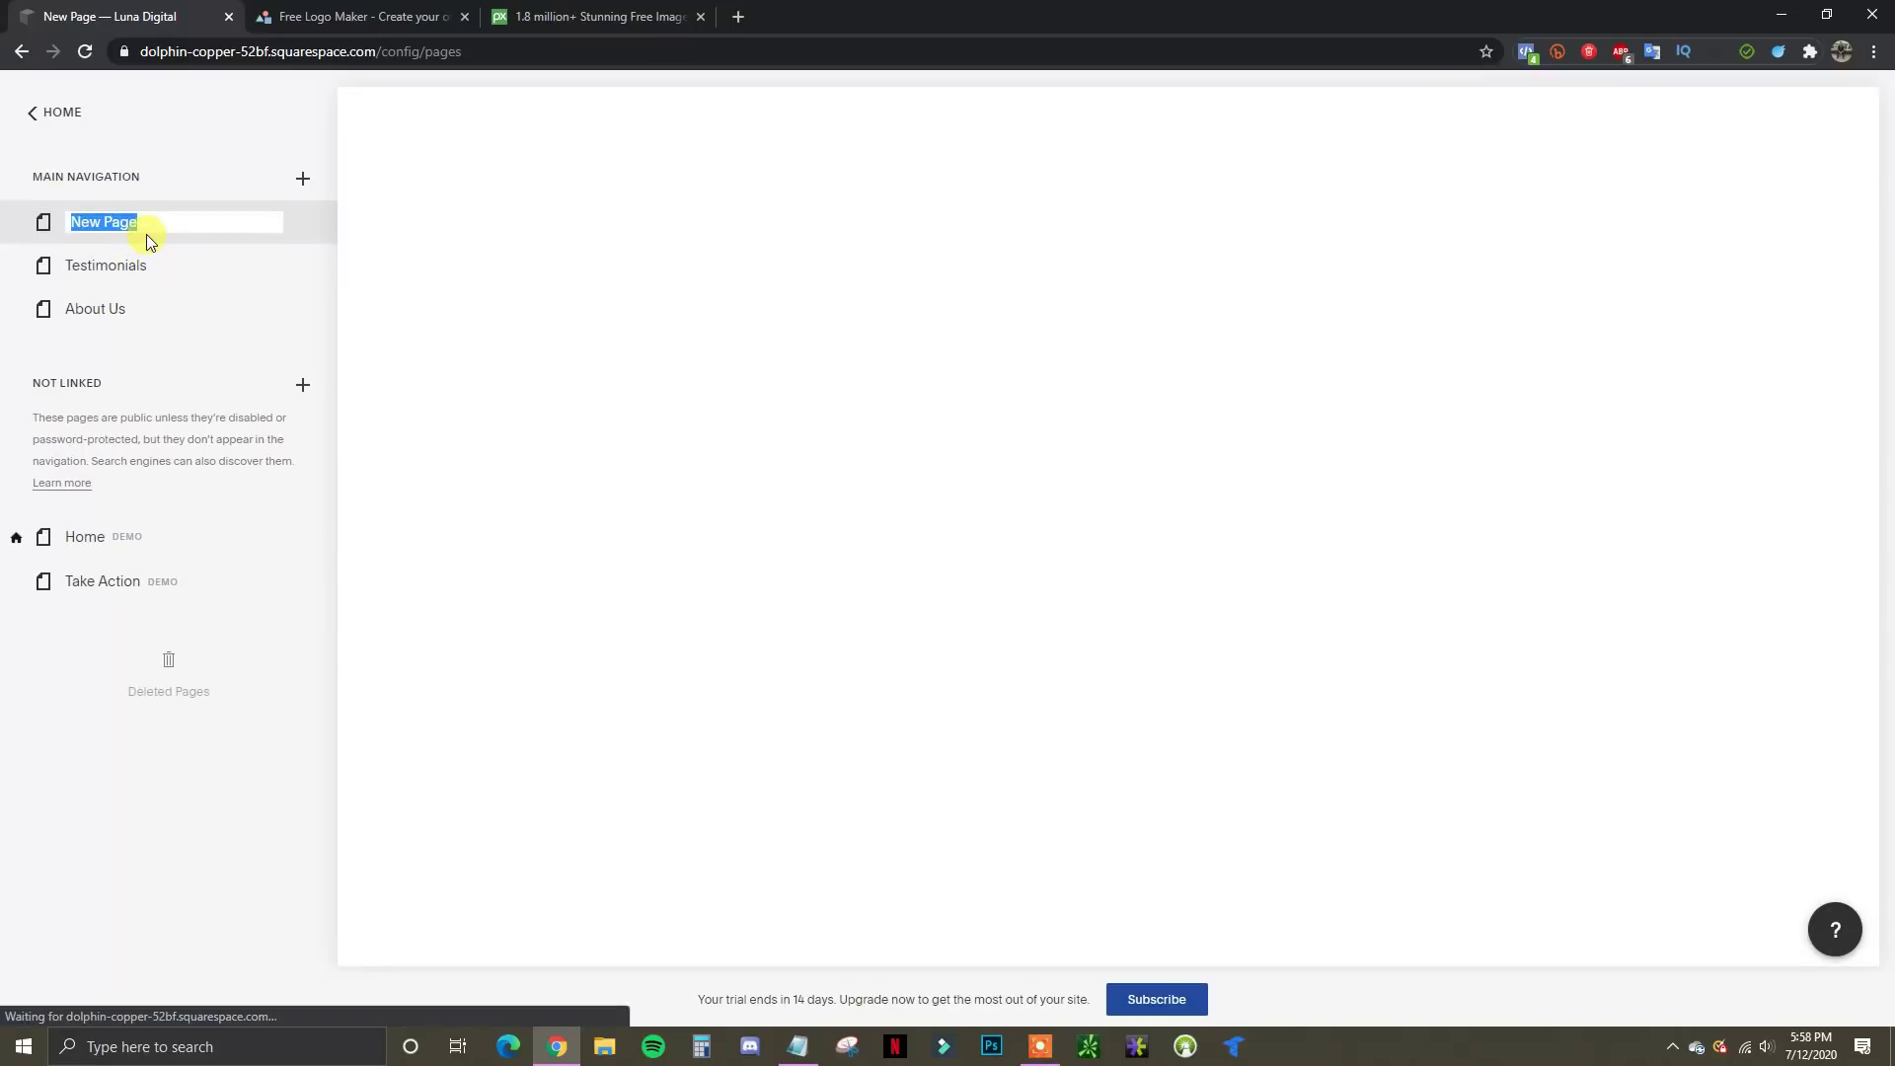
pyautogui.write('Contact Us')
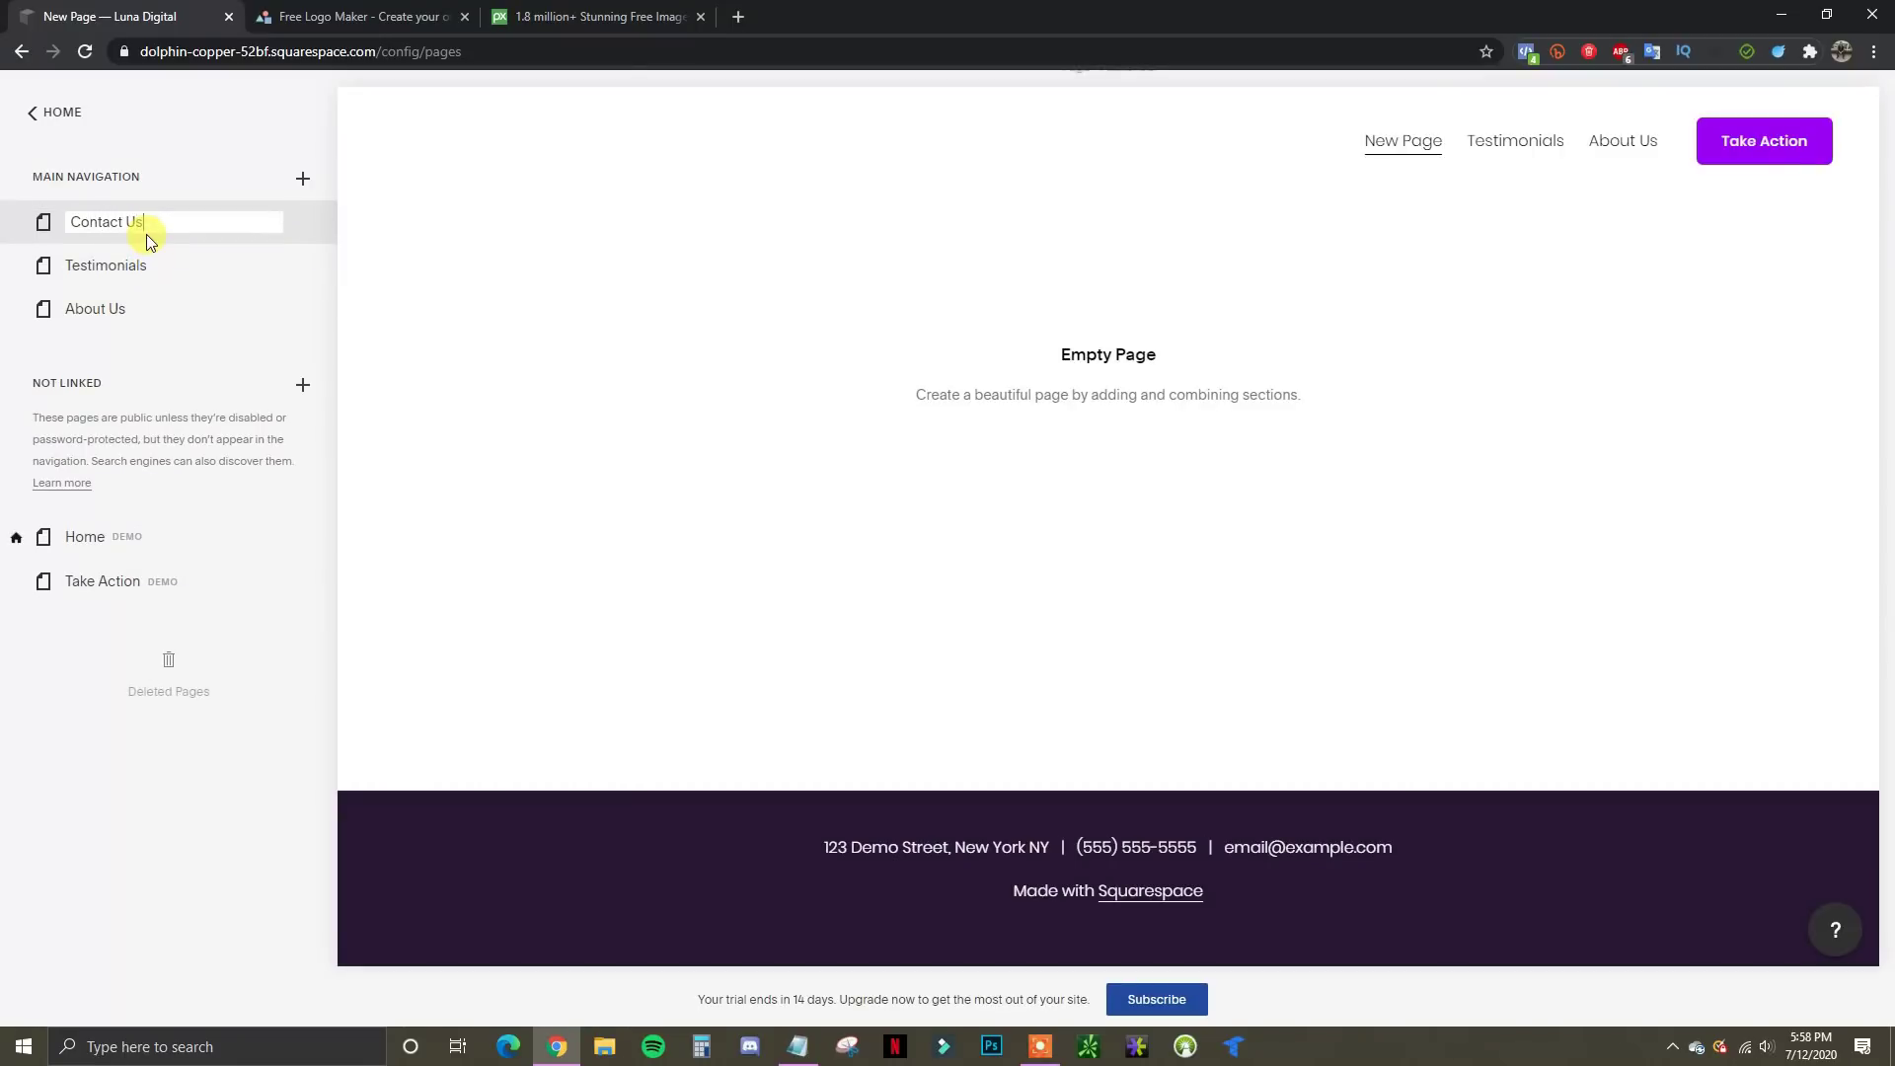
pyautogui.click(302, 185)
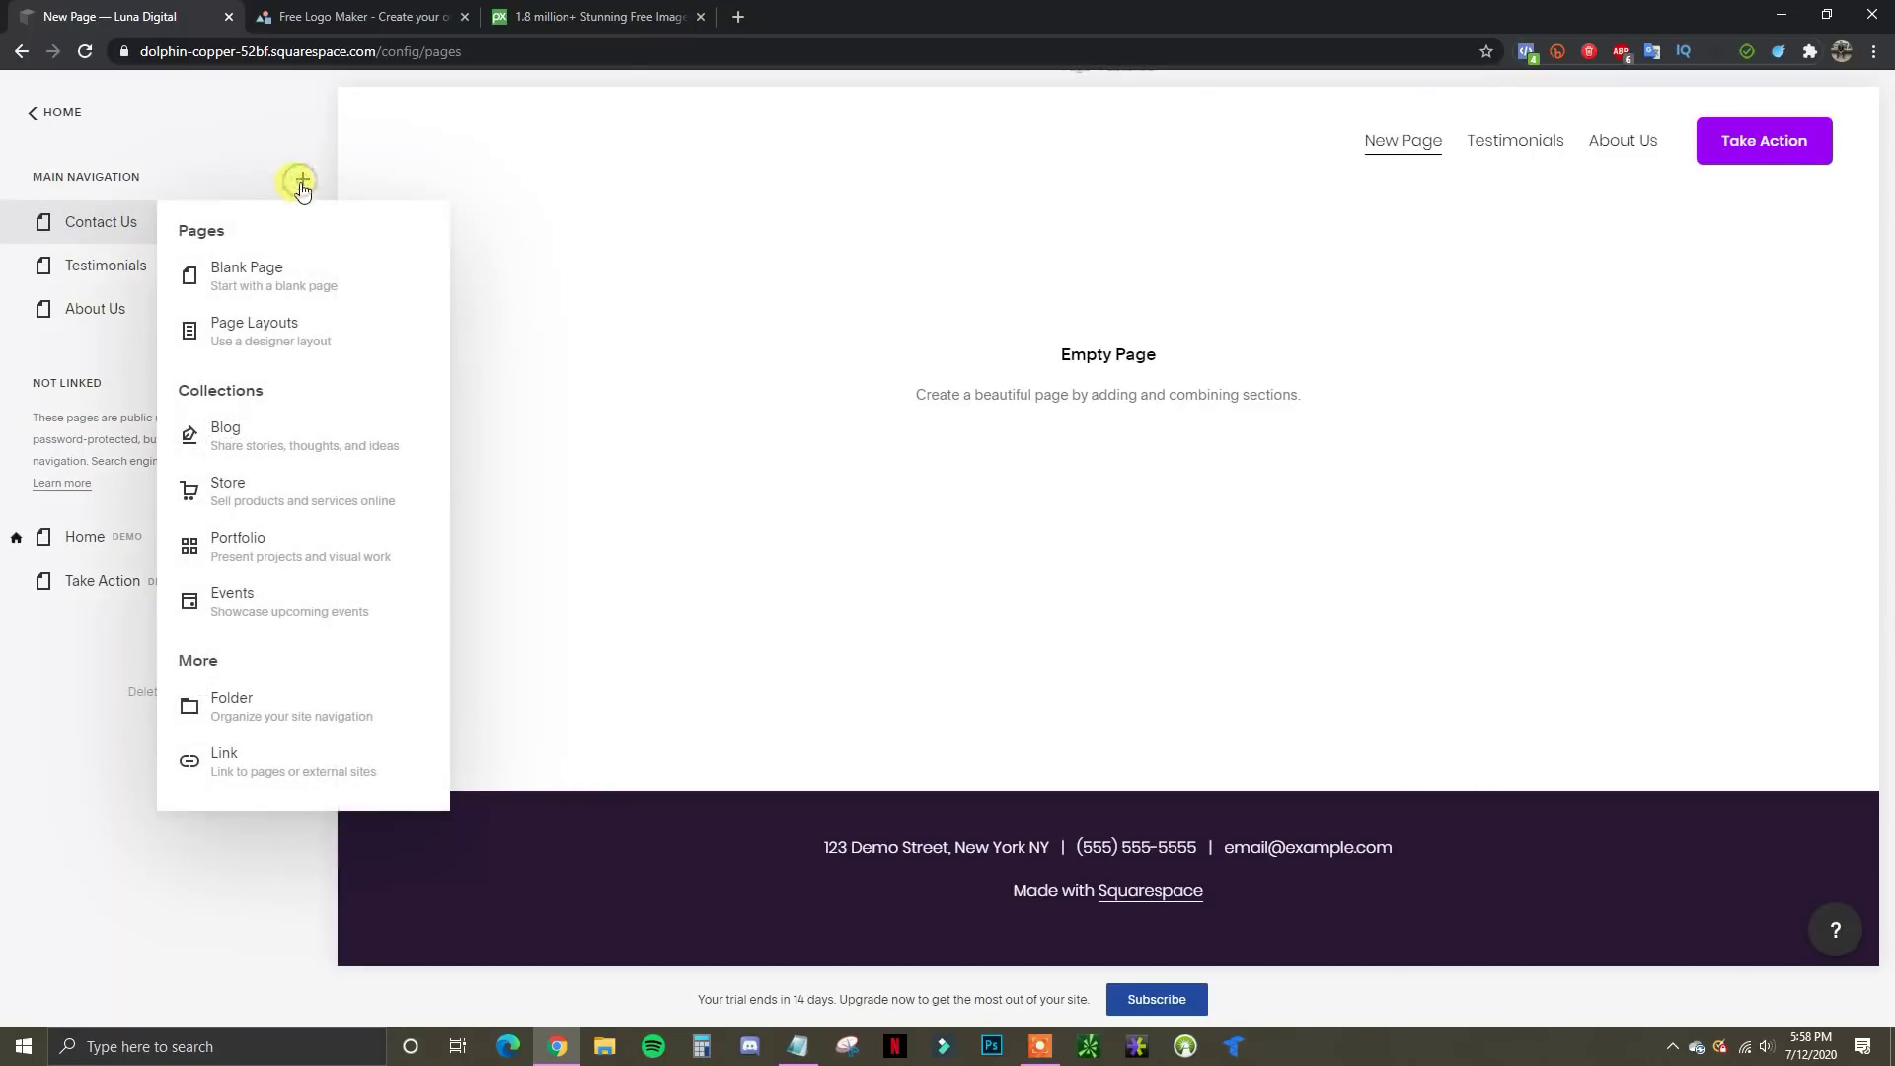
# Add a folder to the main navigation and rename it Services
pyautogui.click(290, 719)
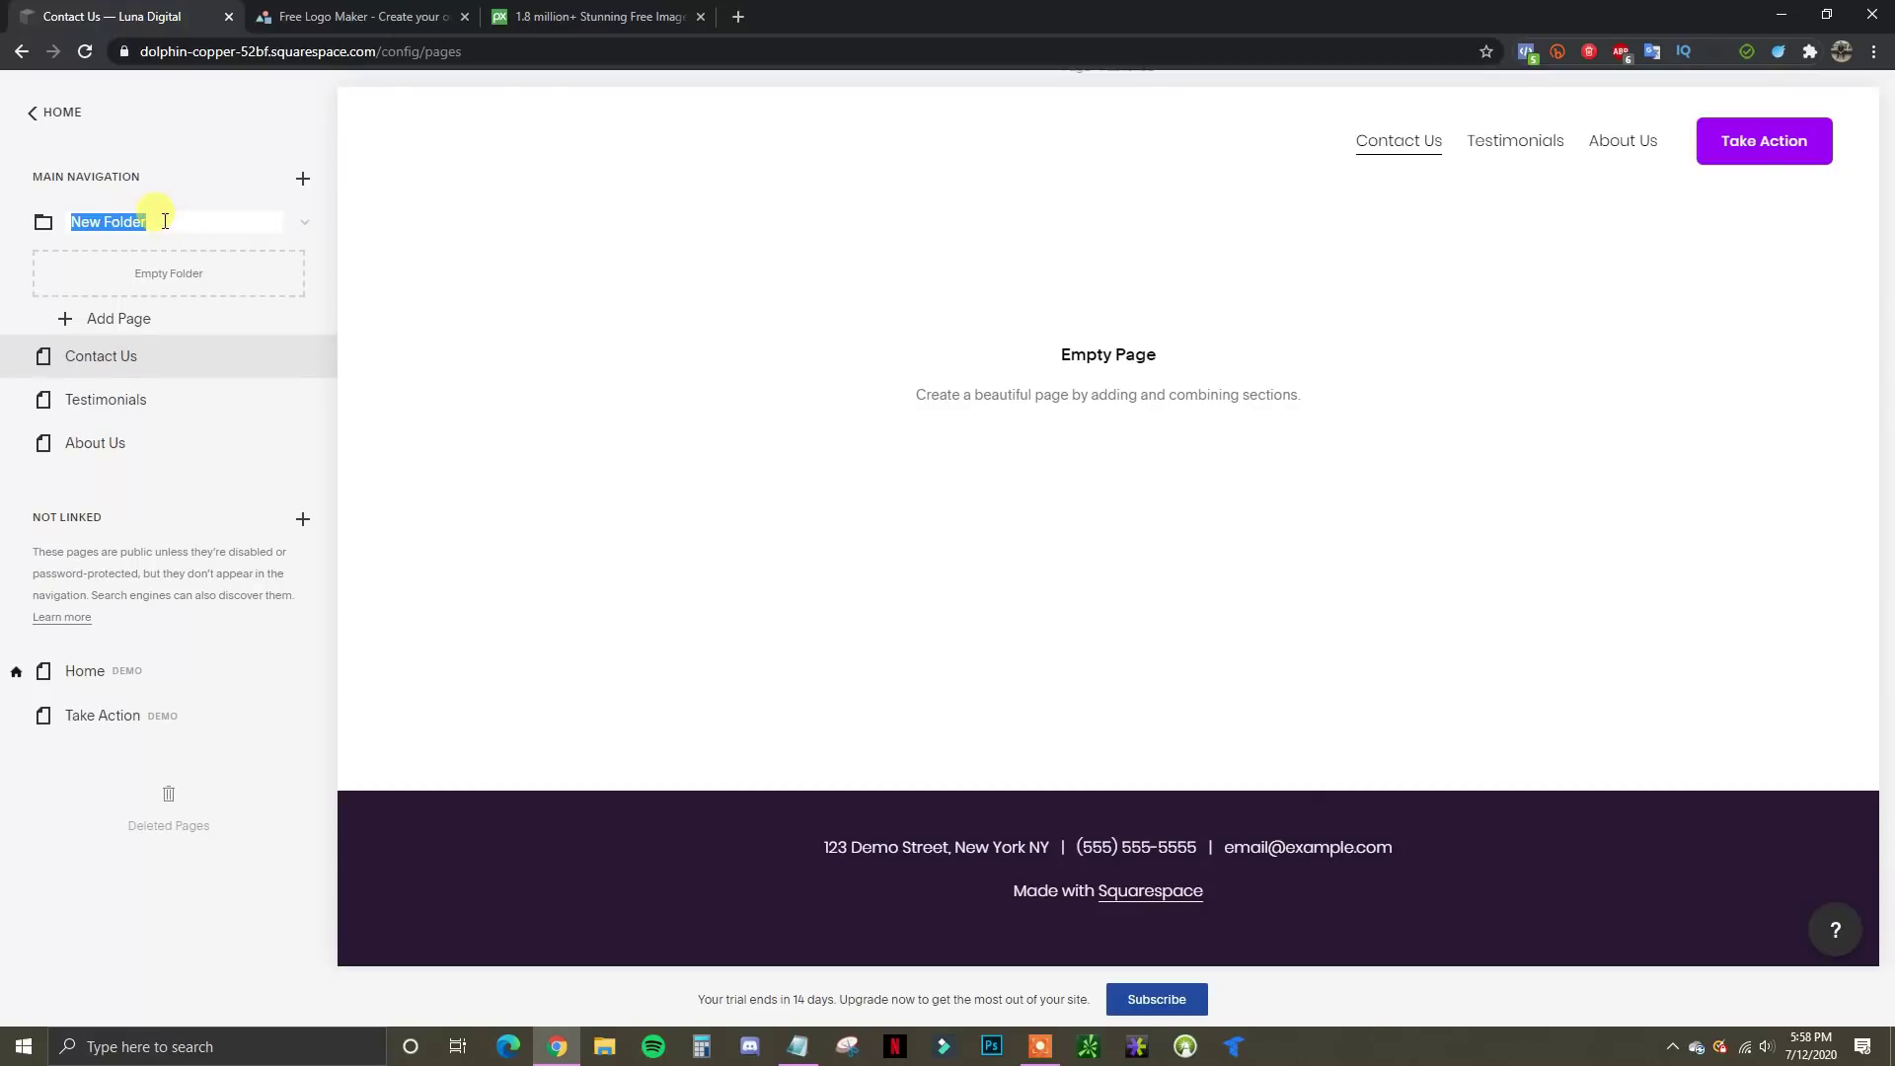
pyautogui.doubleClick(164, 221)
pyautogui.hotkey('ctrl', 'a')
pyautogui.write('Services')
pyautogui.press('Return')
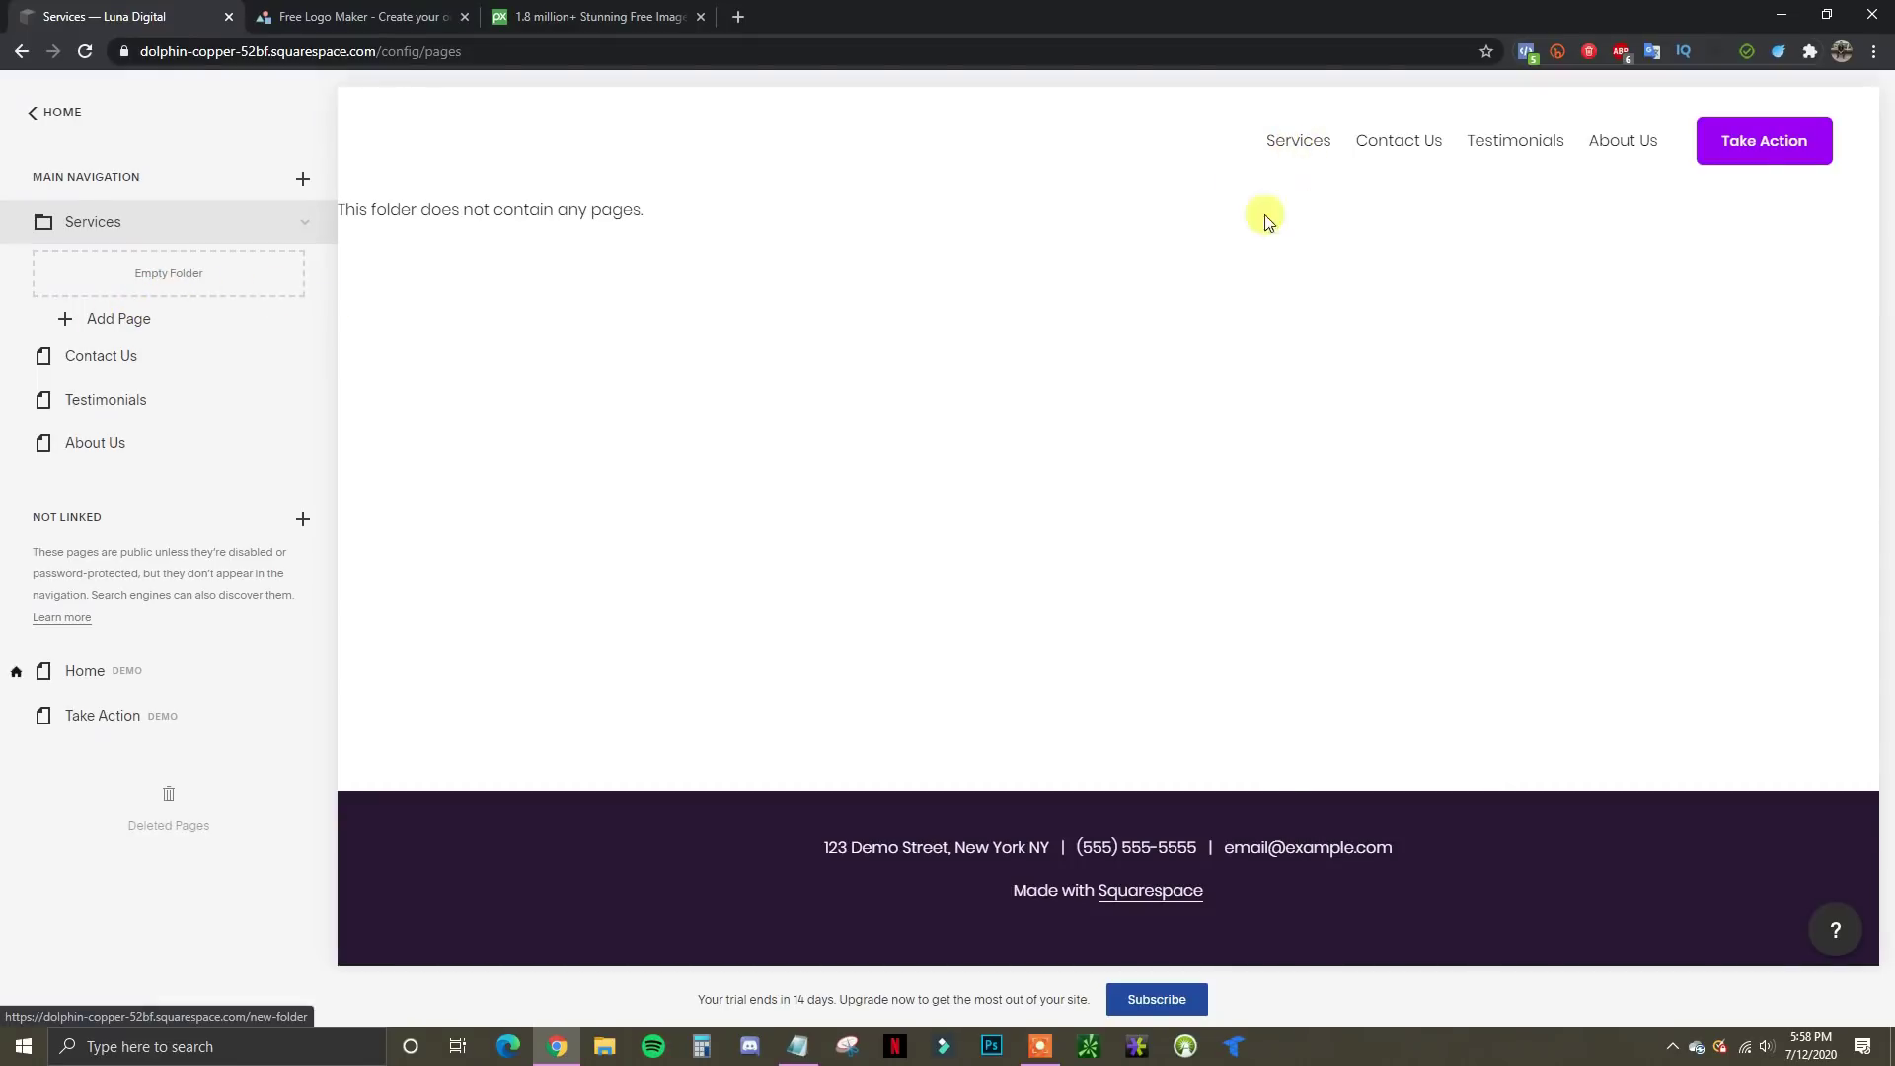
# Add blank pages Google Ads, Facebook Ads and Website Design inside the Services folder
pyautogui.click(106, 323)
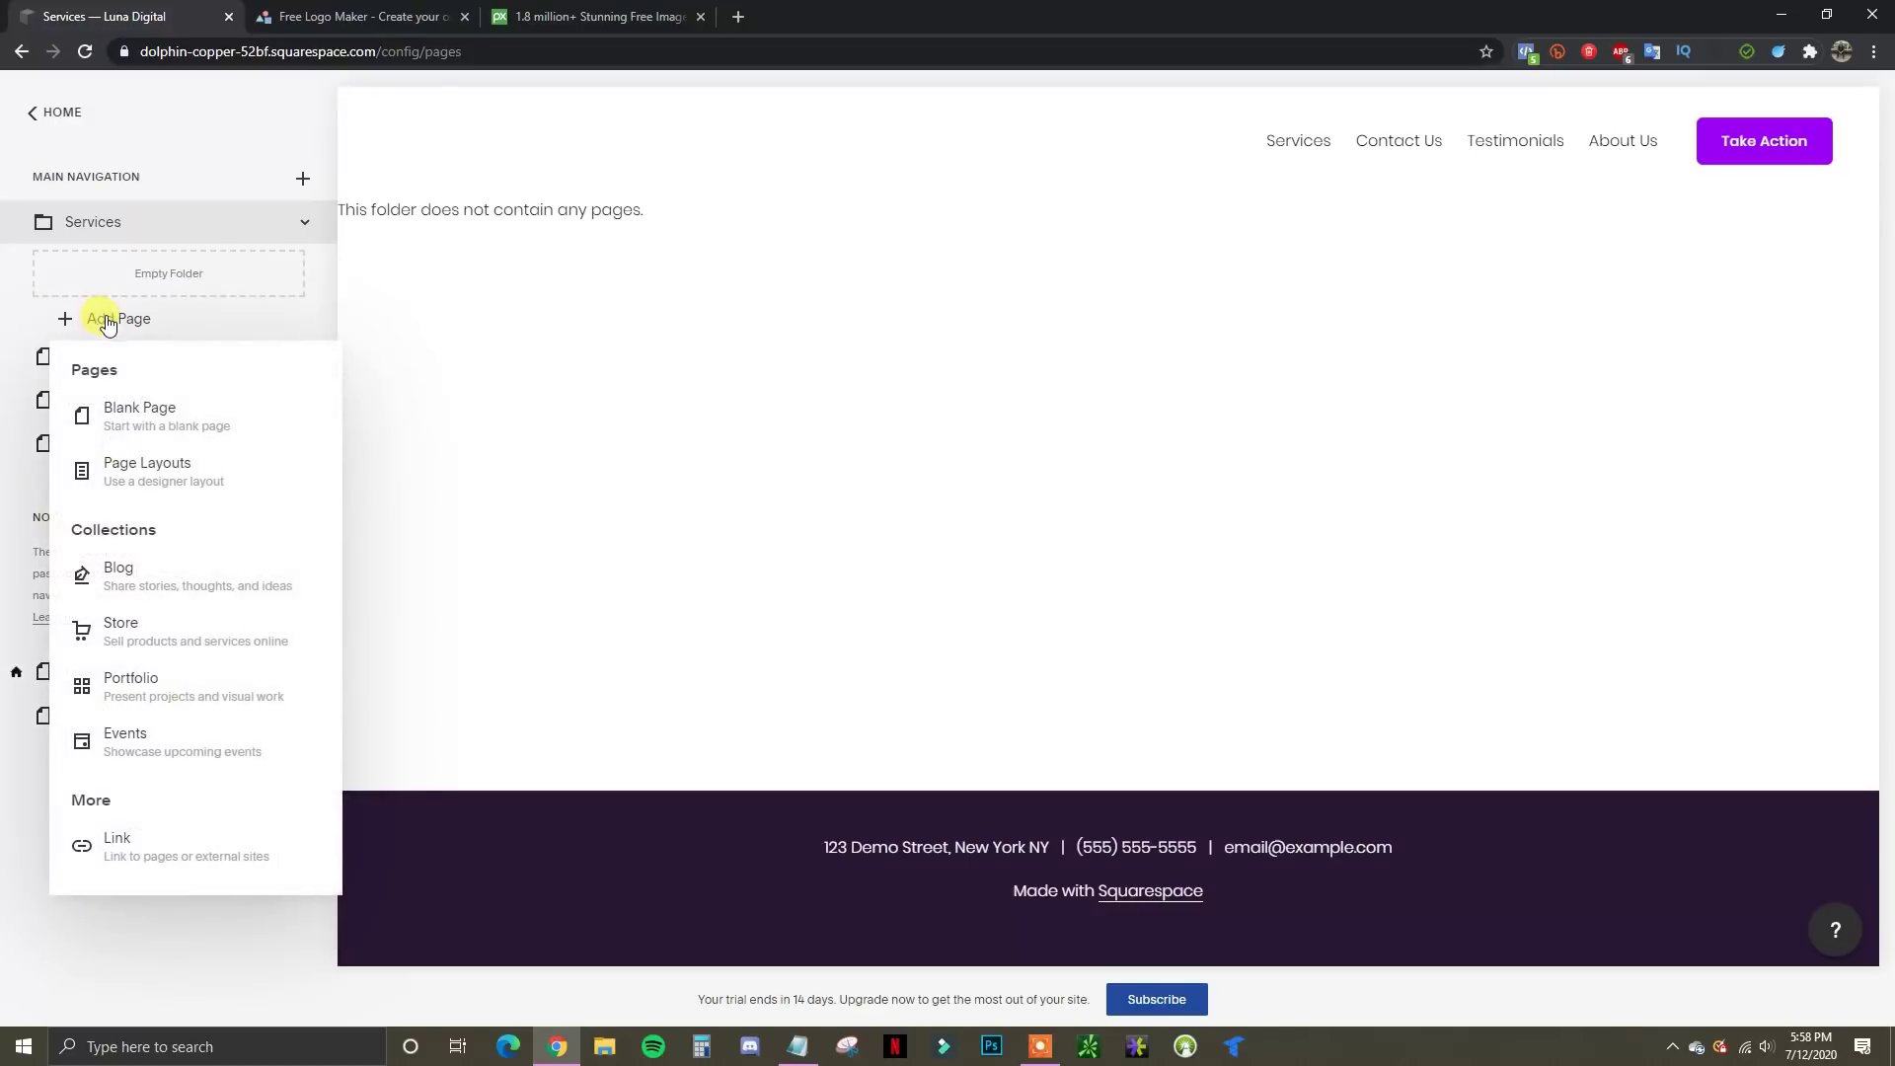
pyautogui.click(164, 423)
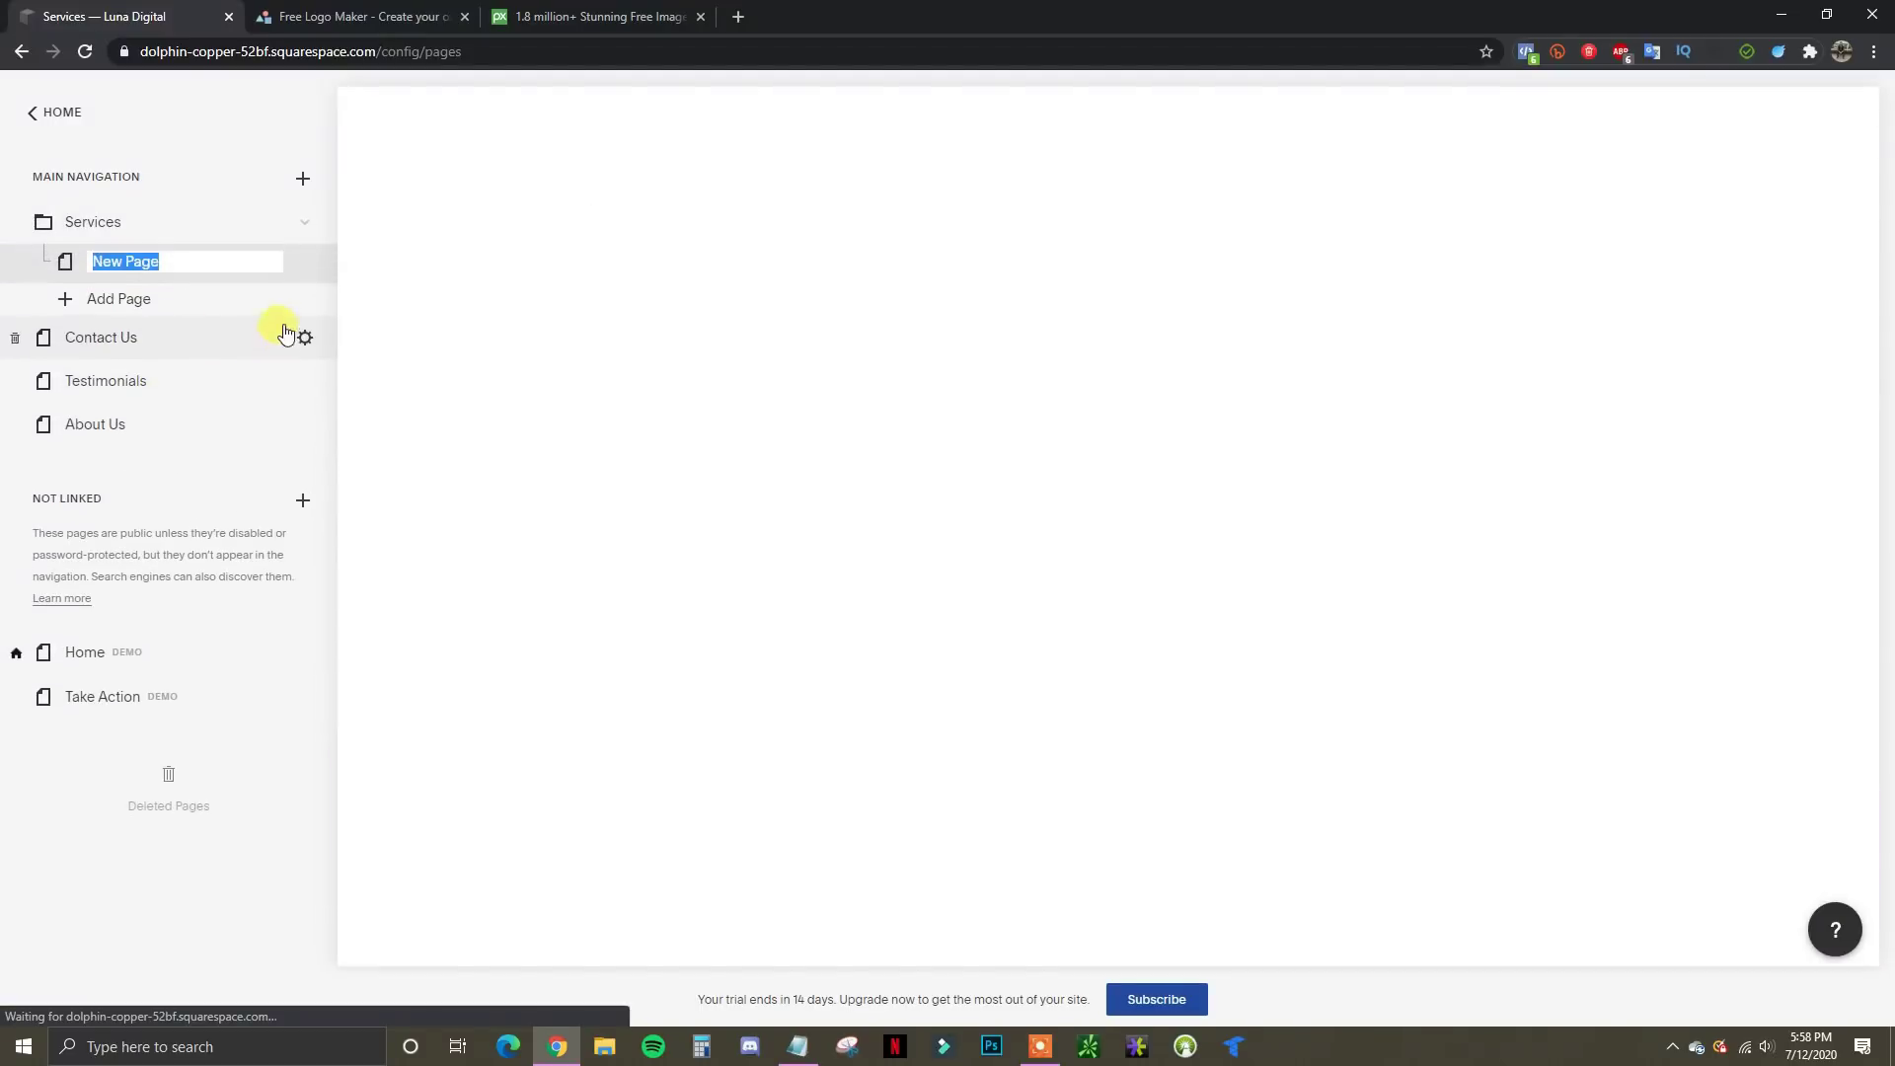
pyautogui.write('Google Ads')
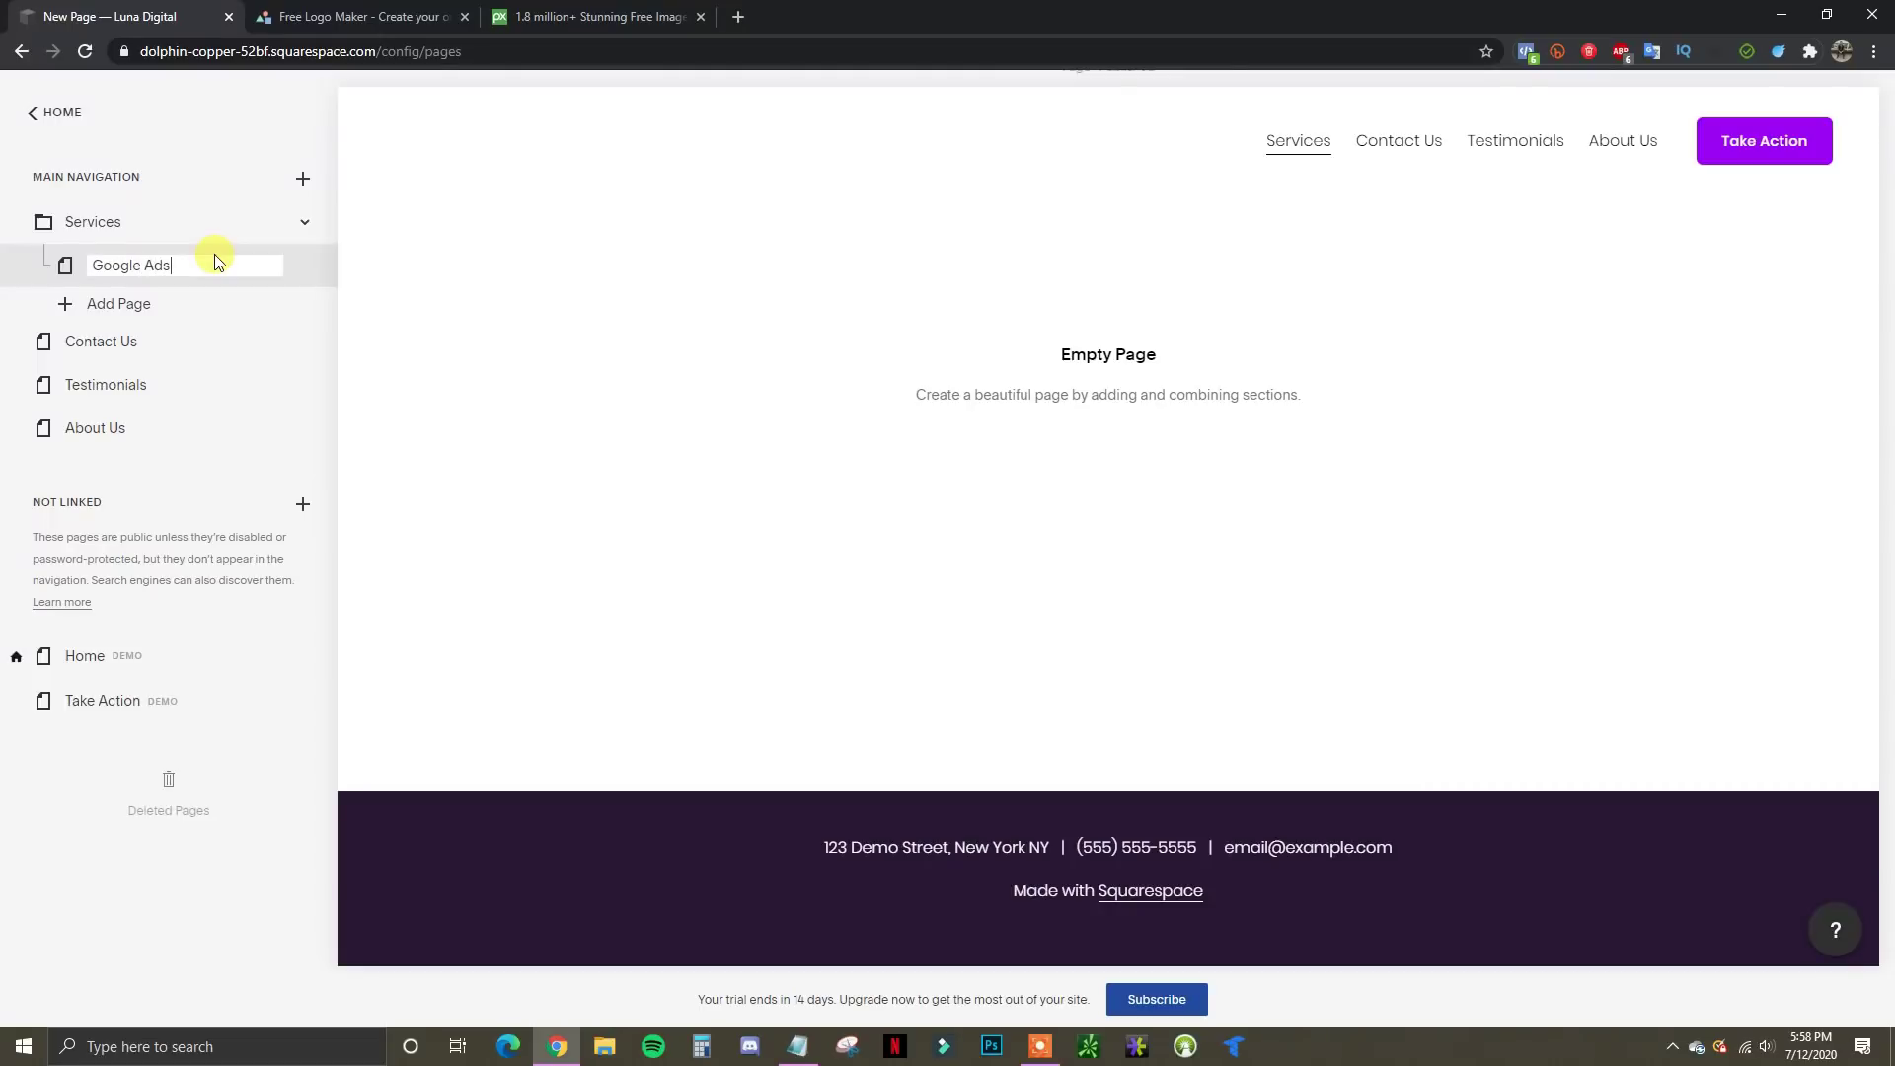
pyautogui.click(97, 304)
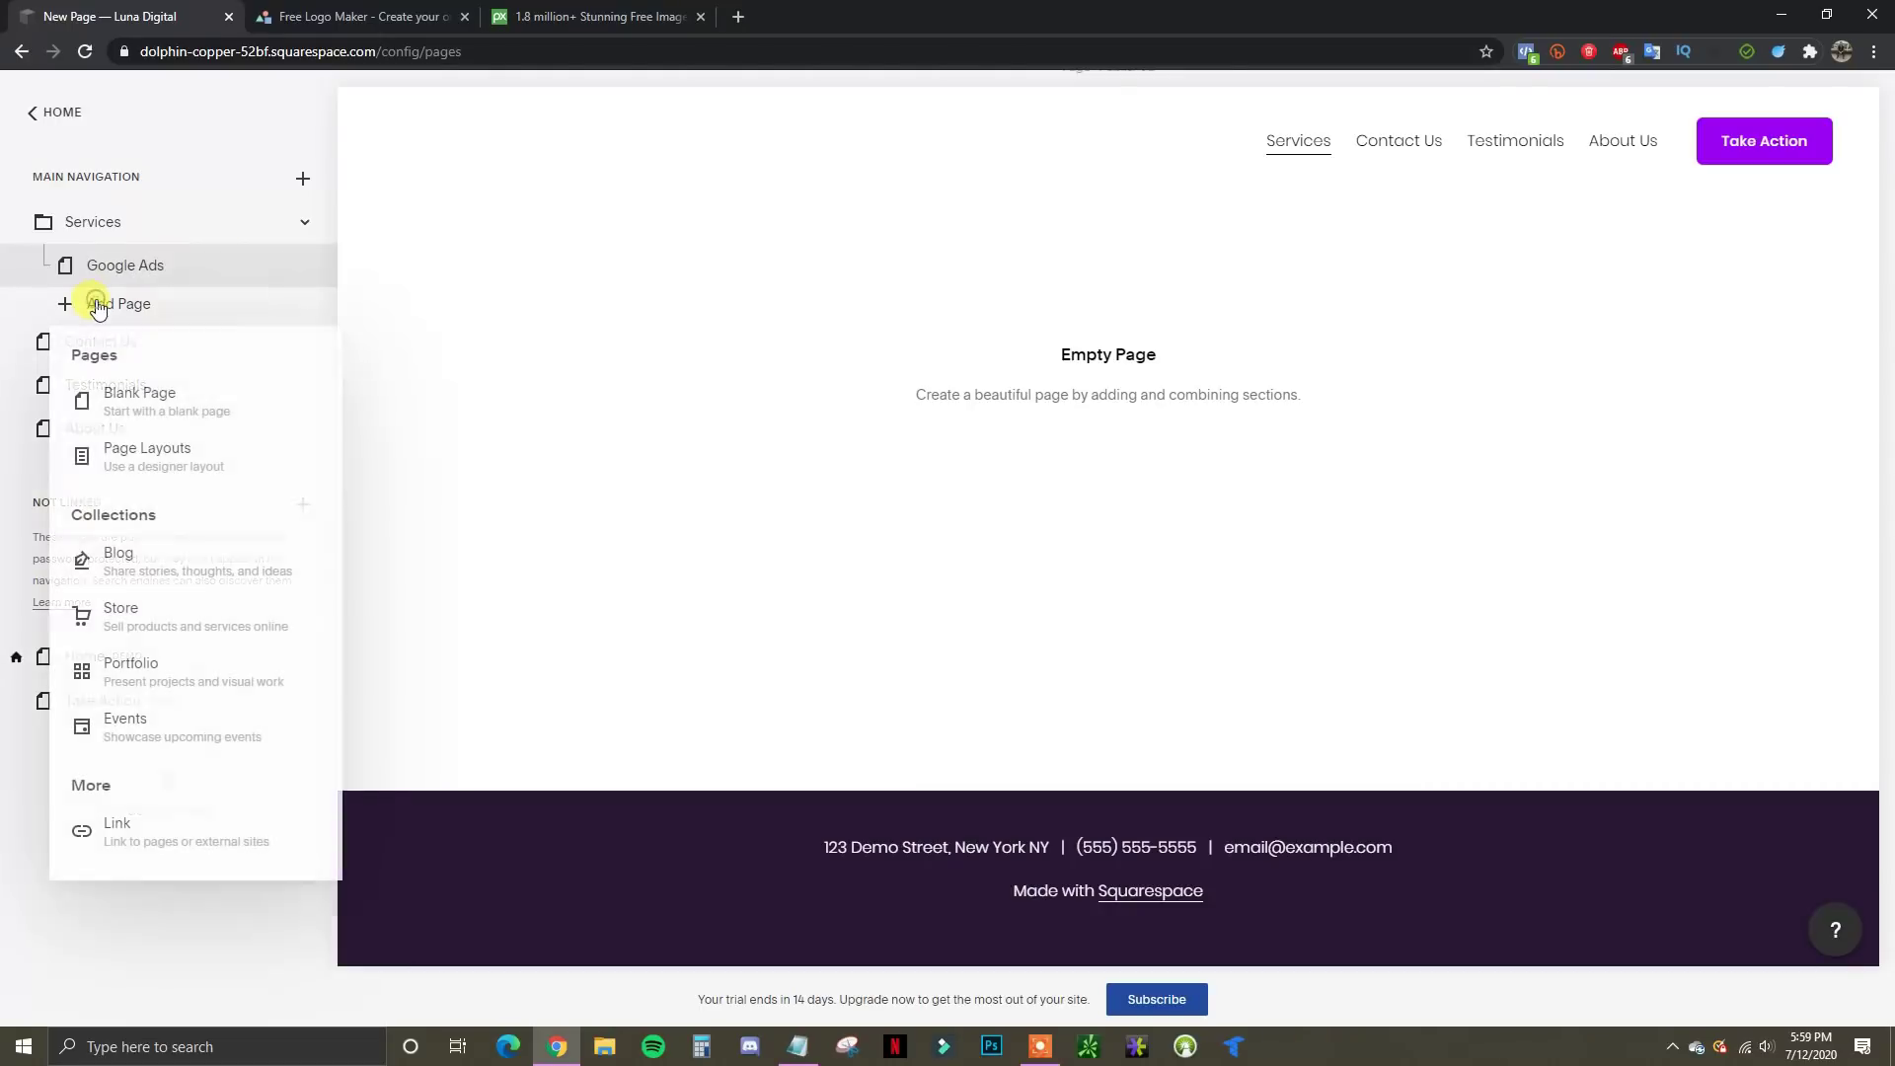
pyautogui.click(158, 388)
pyautogui.write('F')
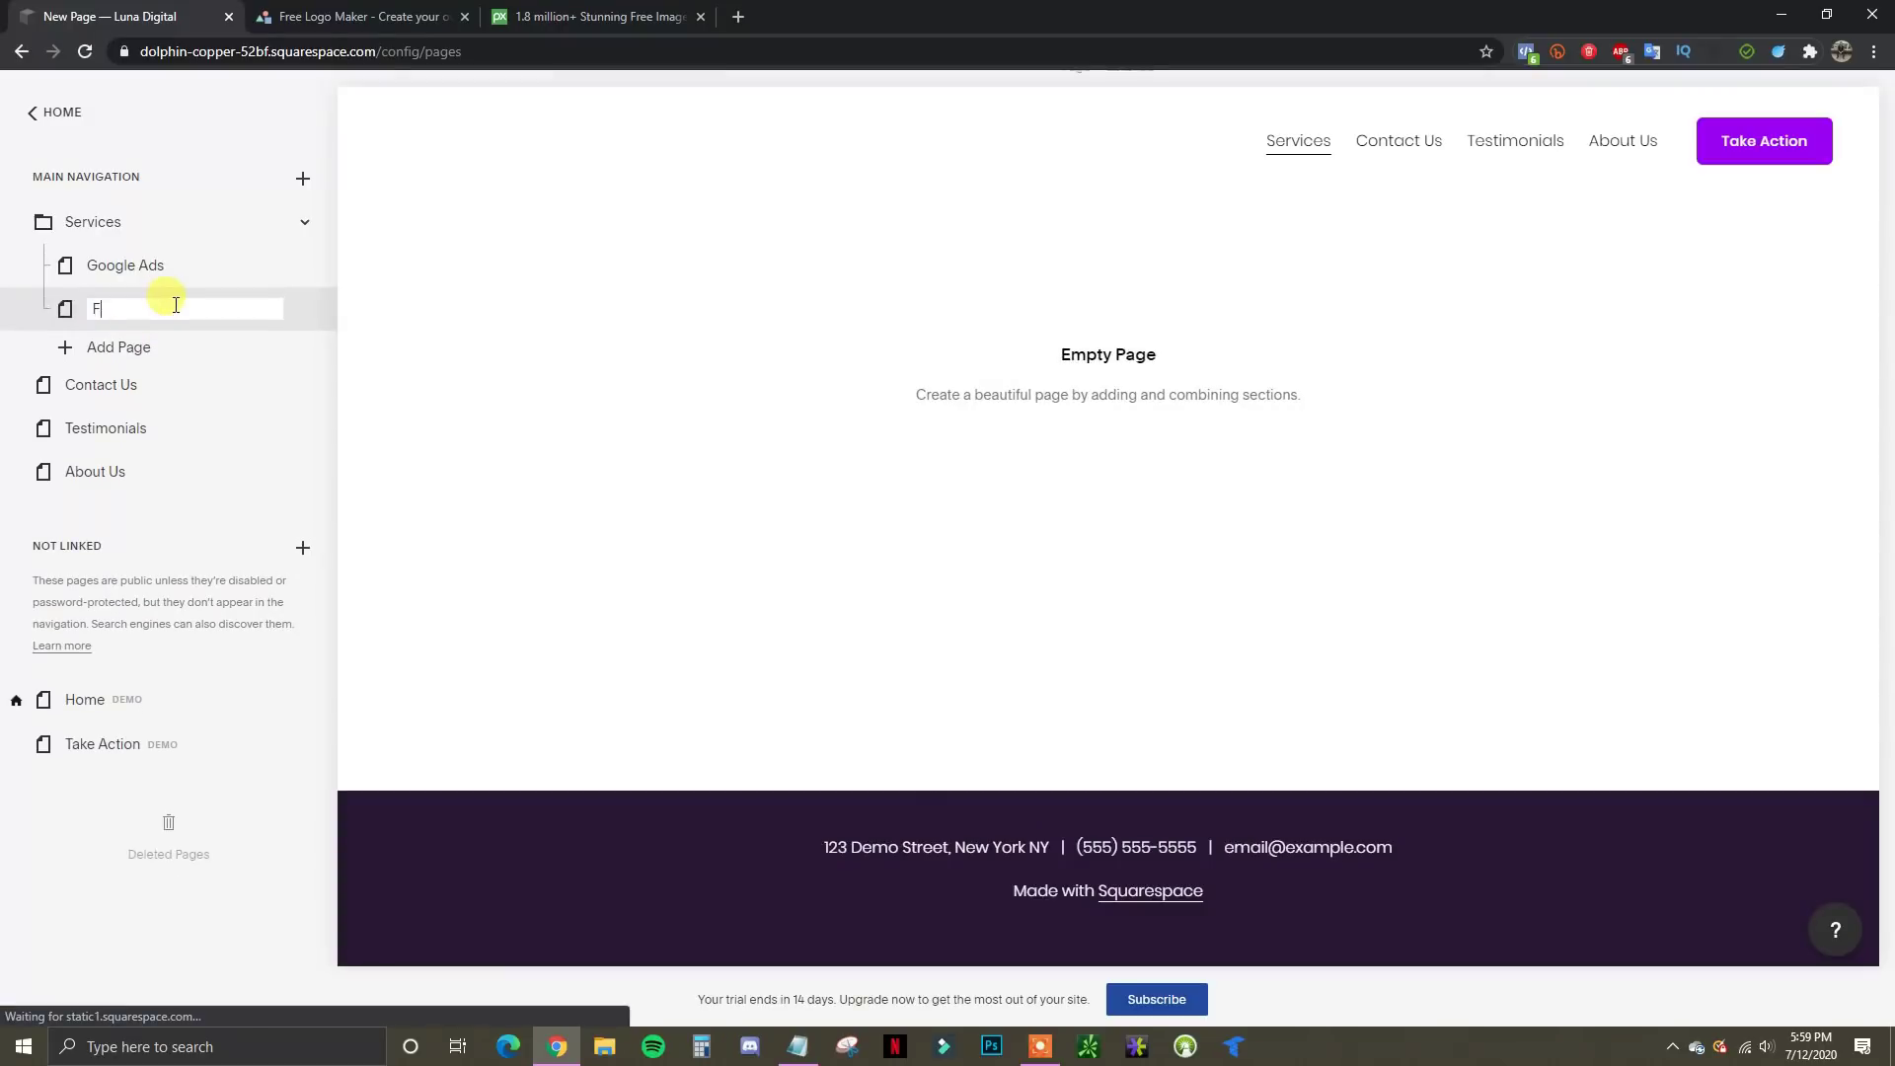
pyautogui.write('acebook Ads')
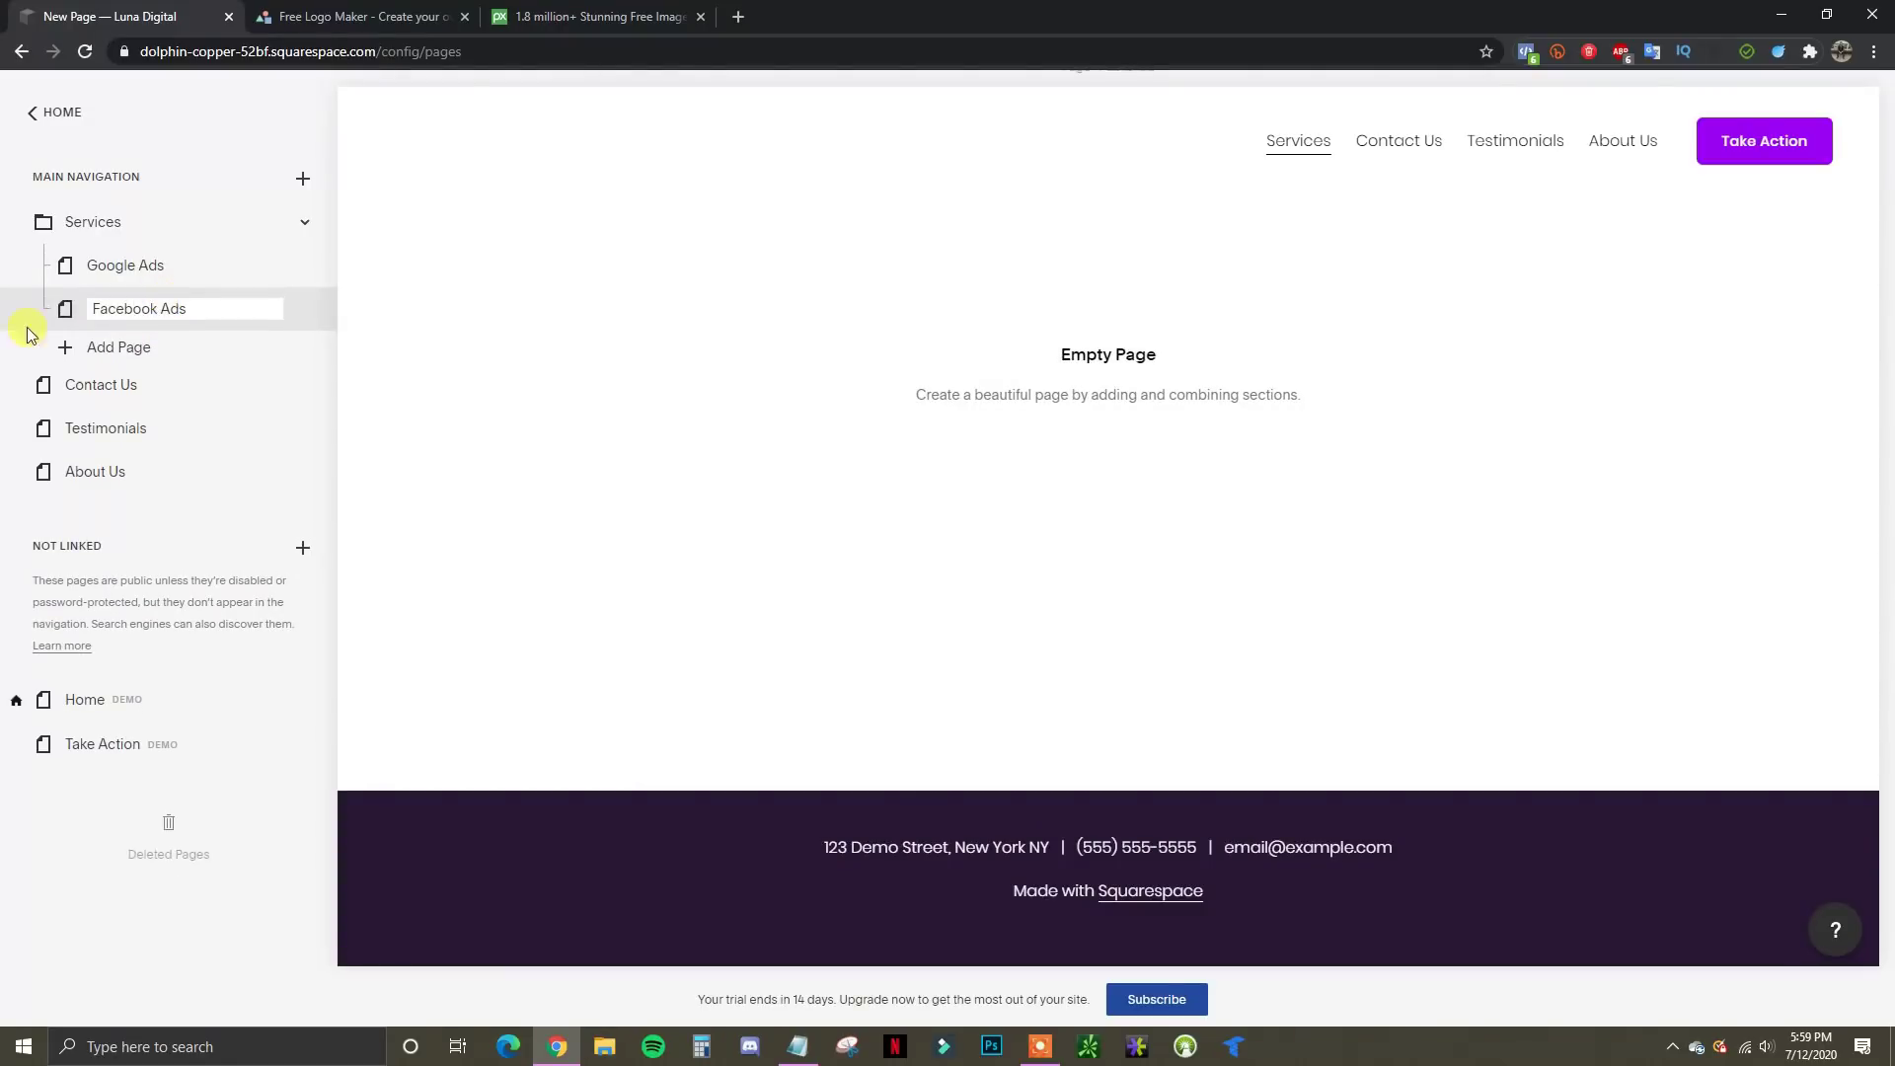
pyautogui.click(116, 347)
pyautogui.click(149, 440)
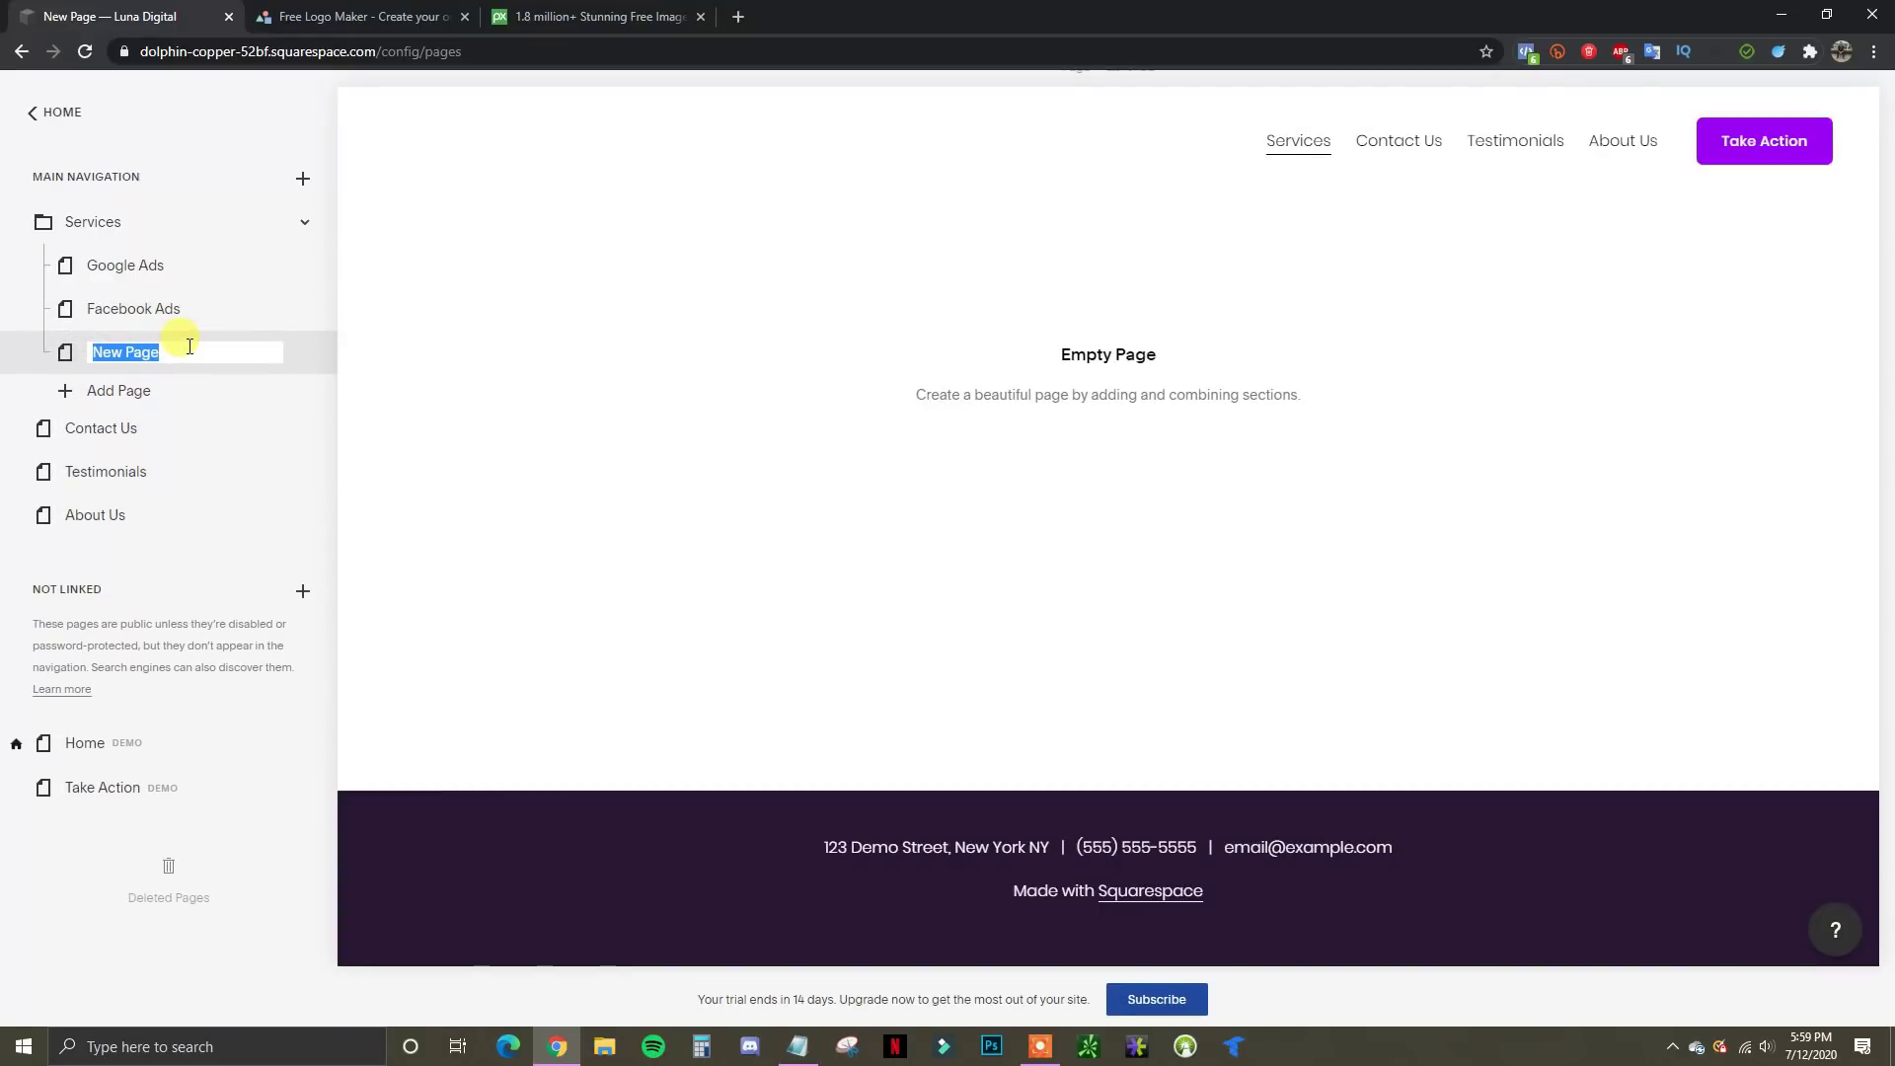
pyautogui.write('Website Design')
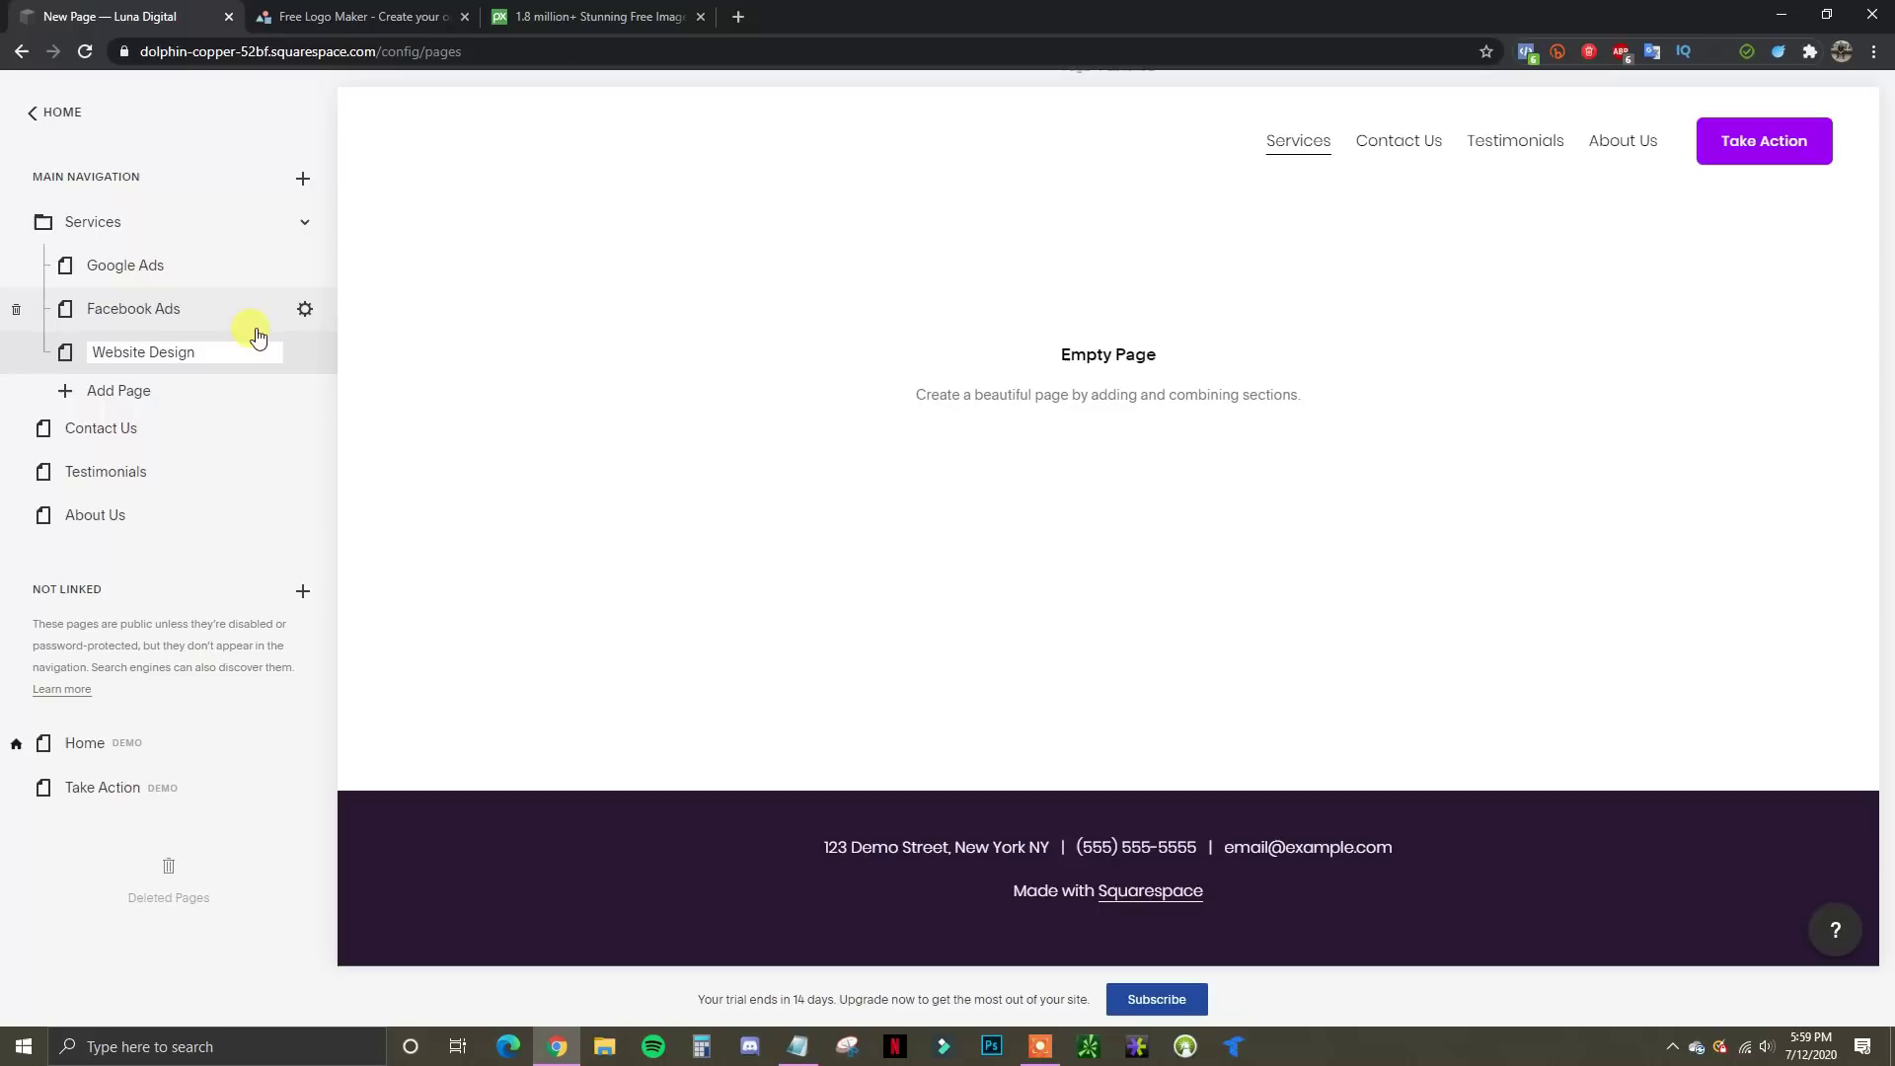
pyautogui.click(221, 191)
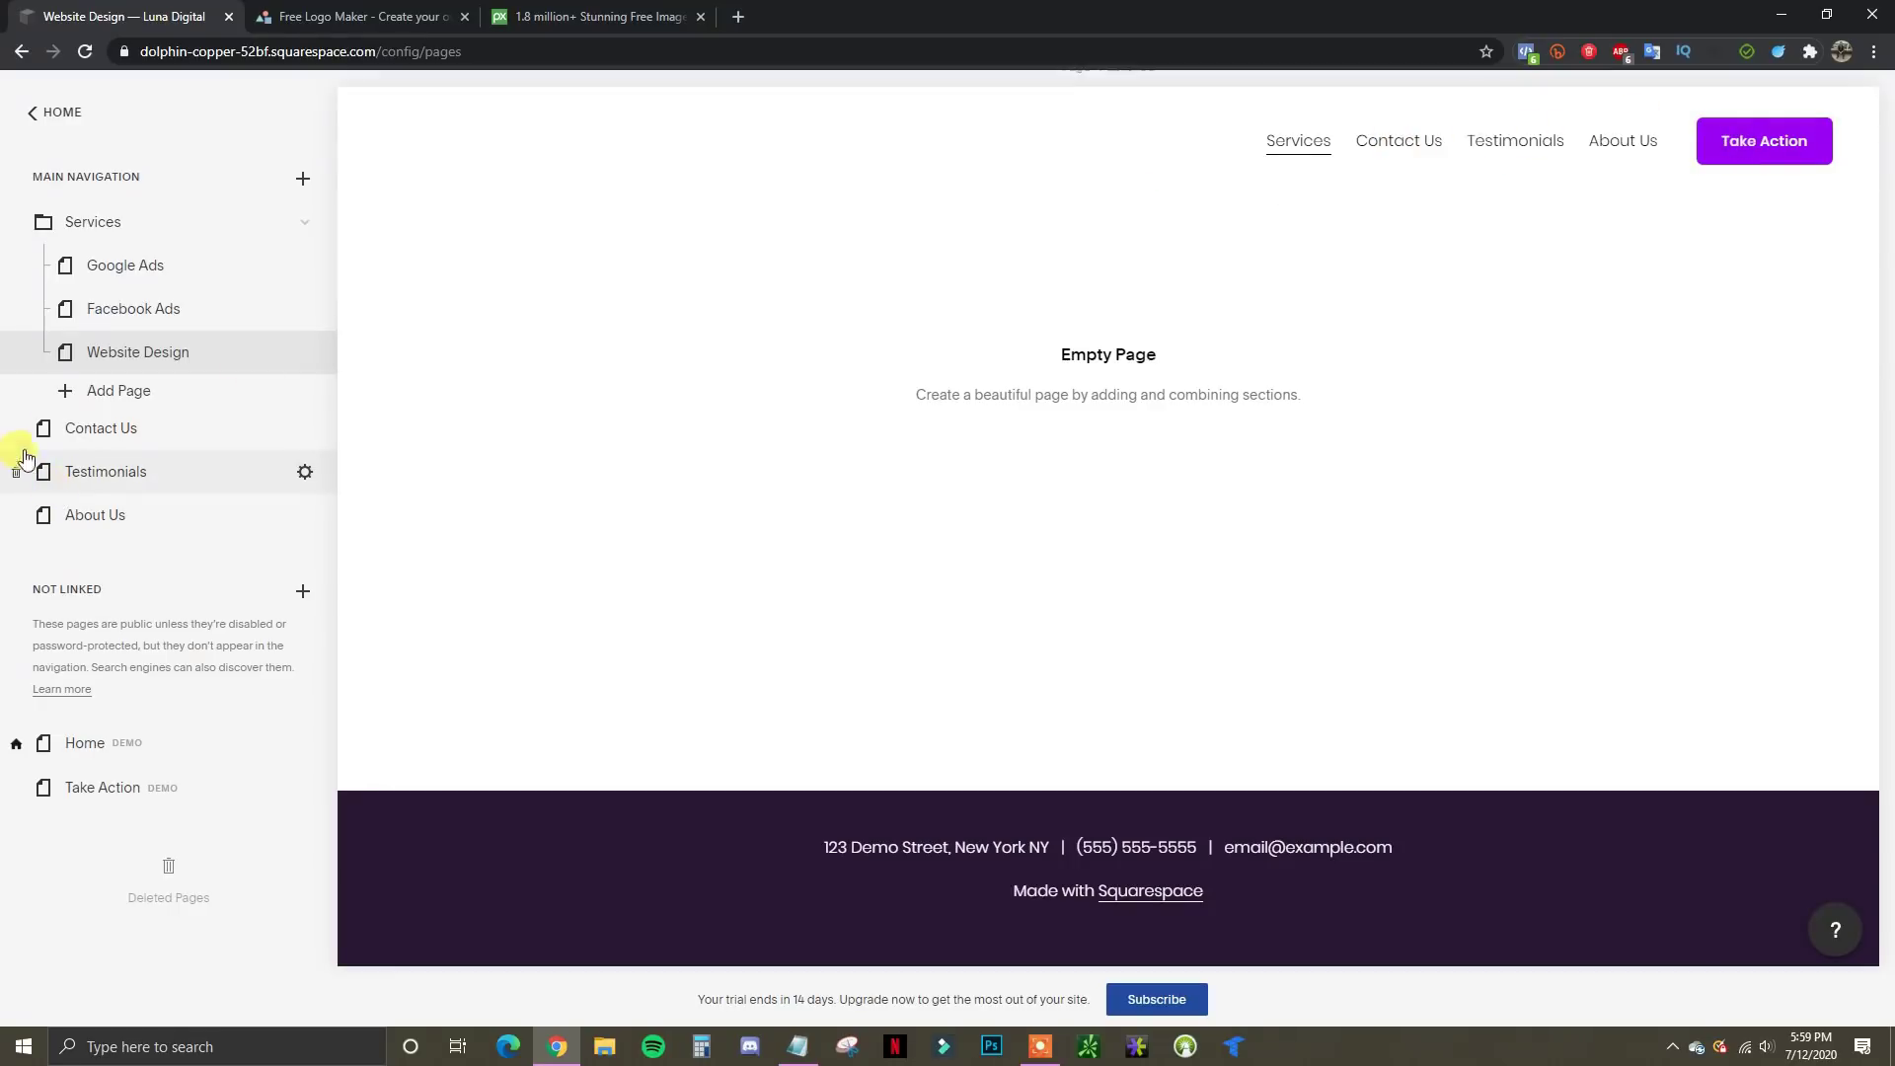
pyautogui.moveTo(195, 432); pyautogui.dragTo(188, 491)
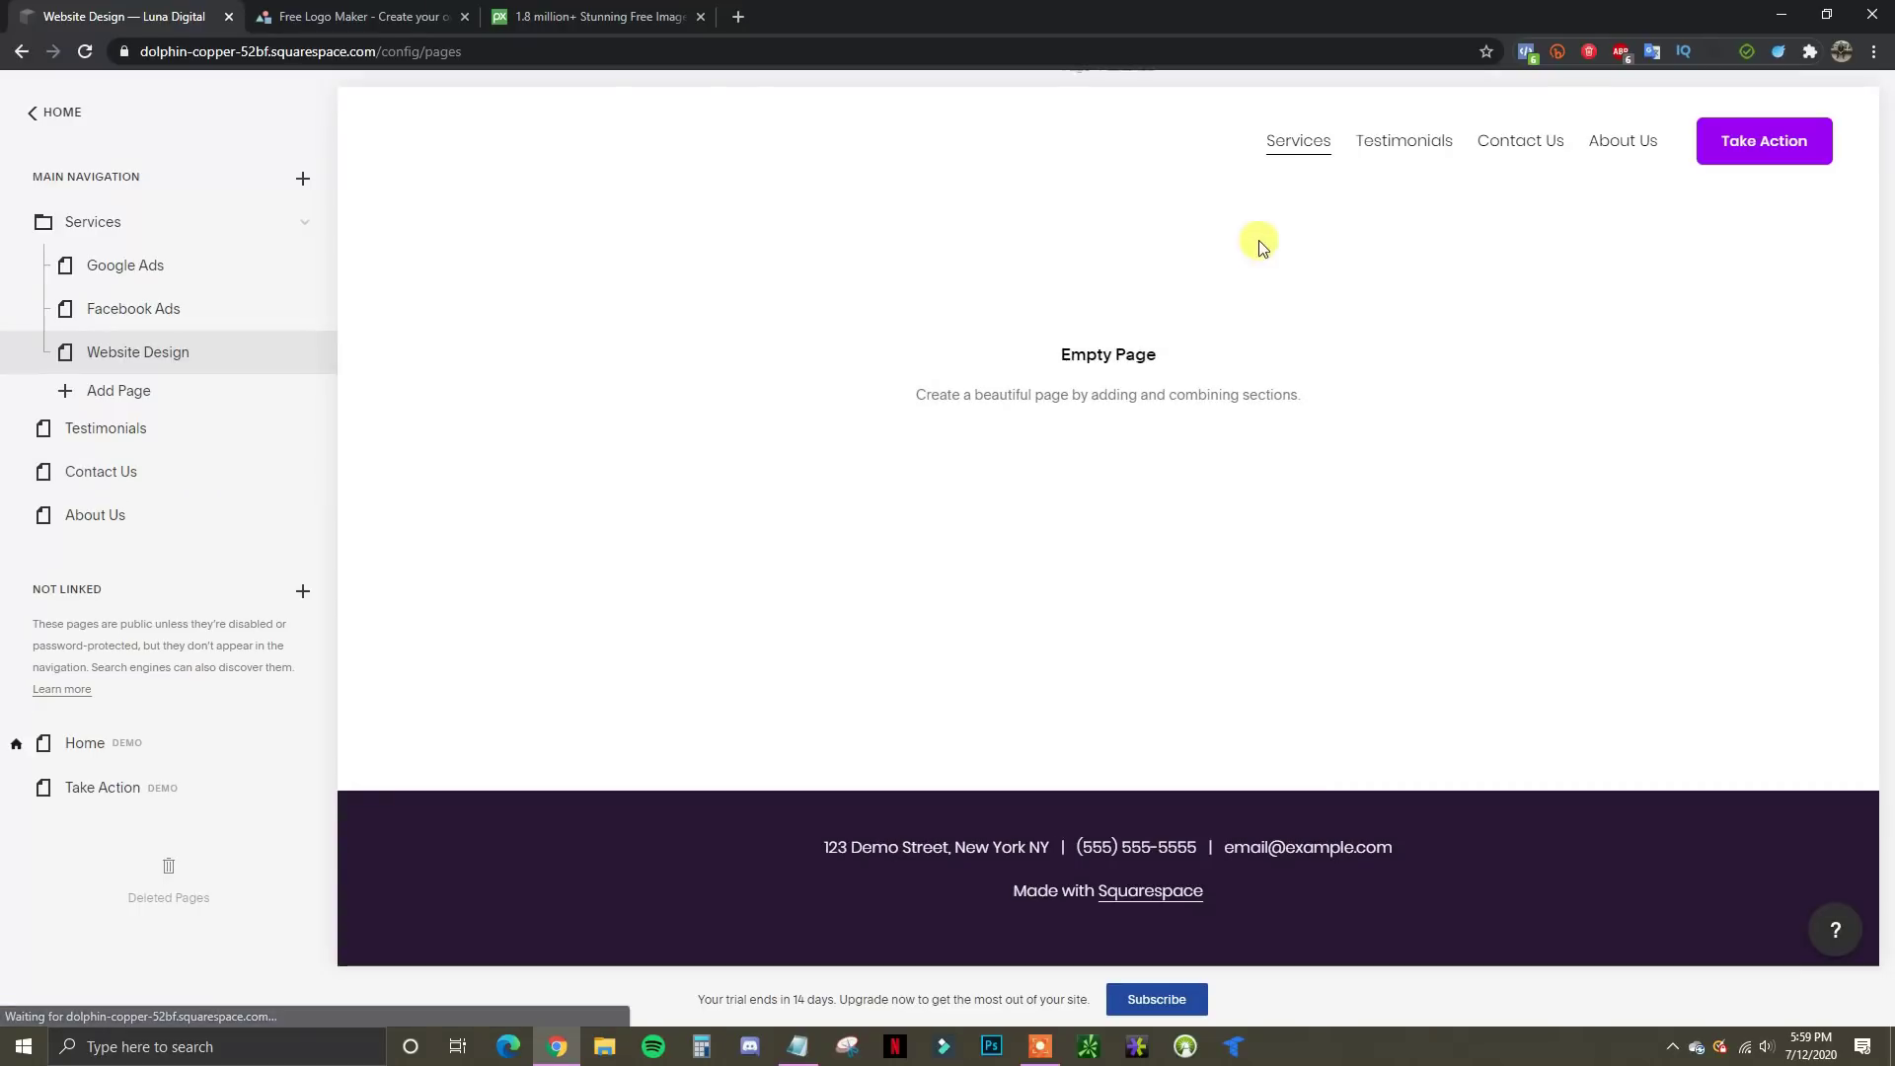
pyautogui.moveTo(1282, 141)
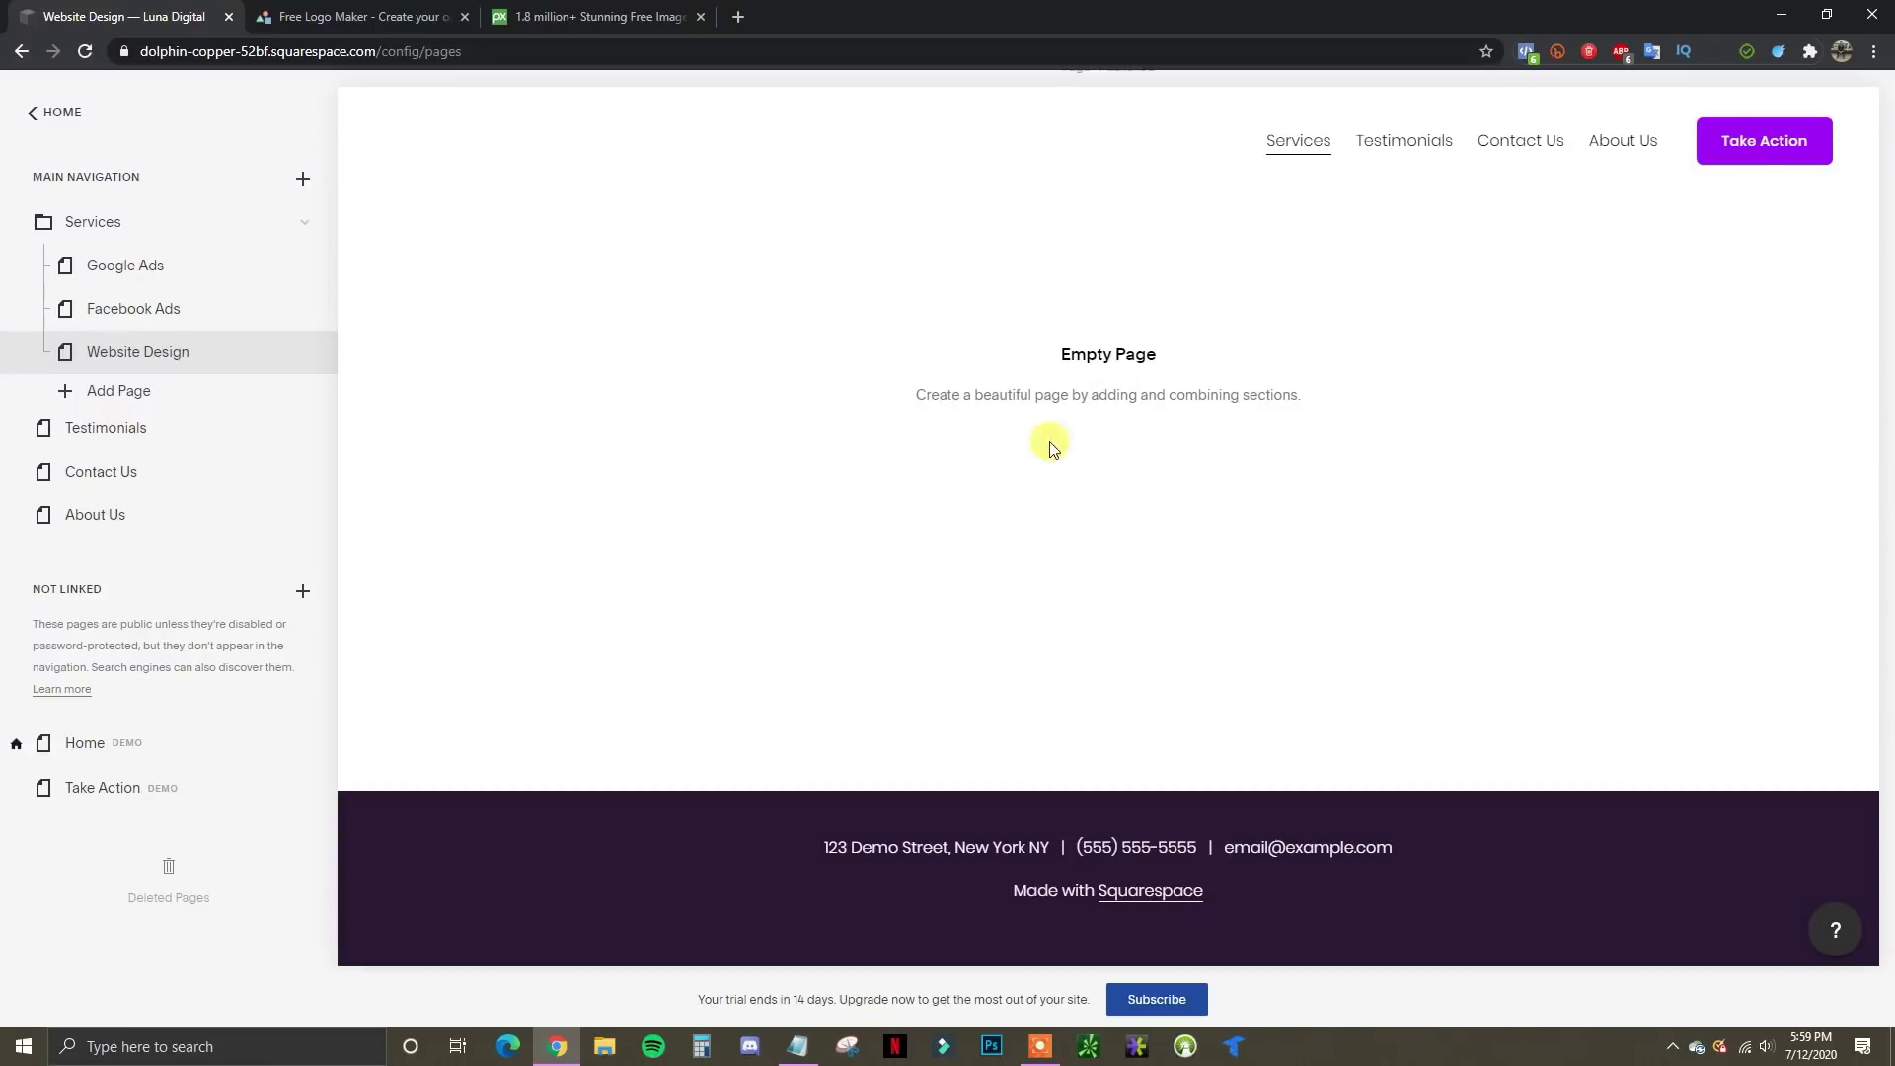
# Go back to the account's website list and reopen Luna Digital in the editor
pyautogui.click(61, 113)
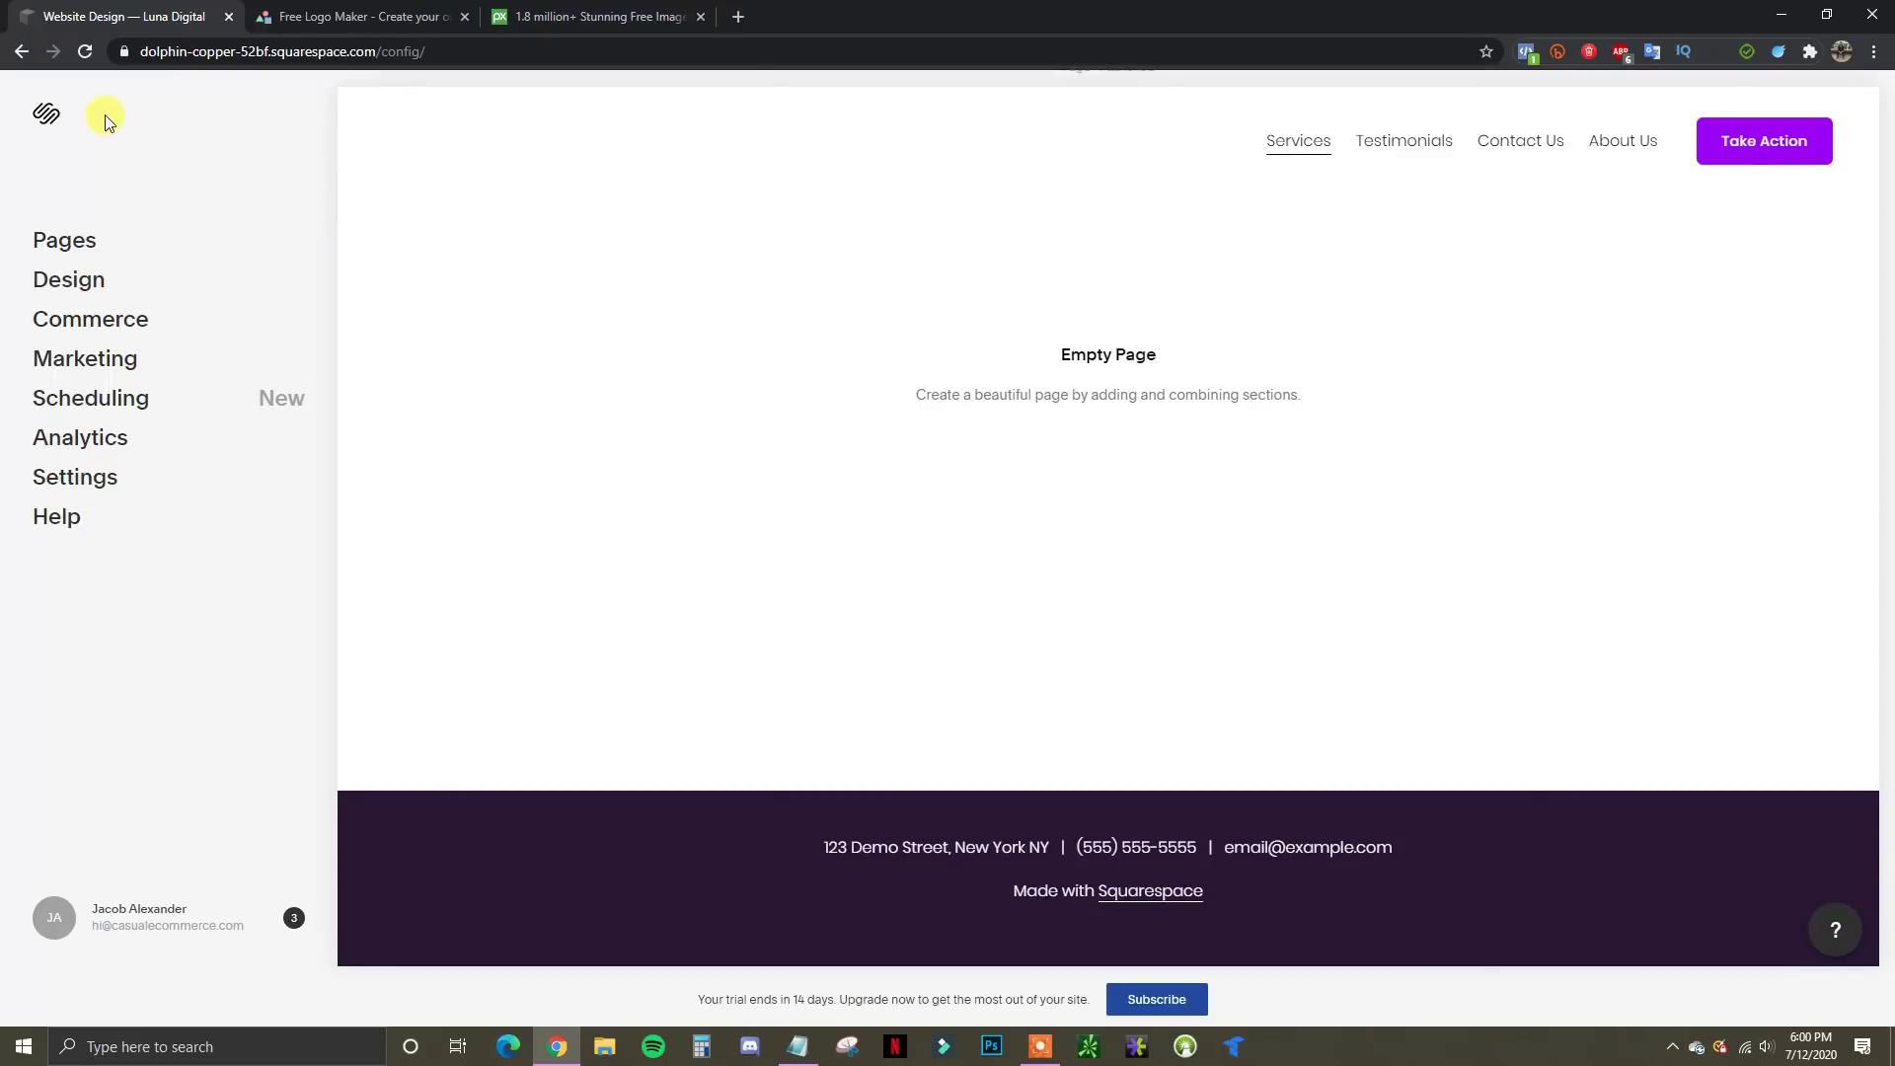
pyautogui.click(46, 120)
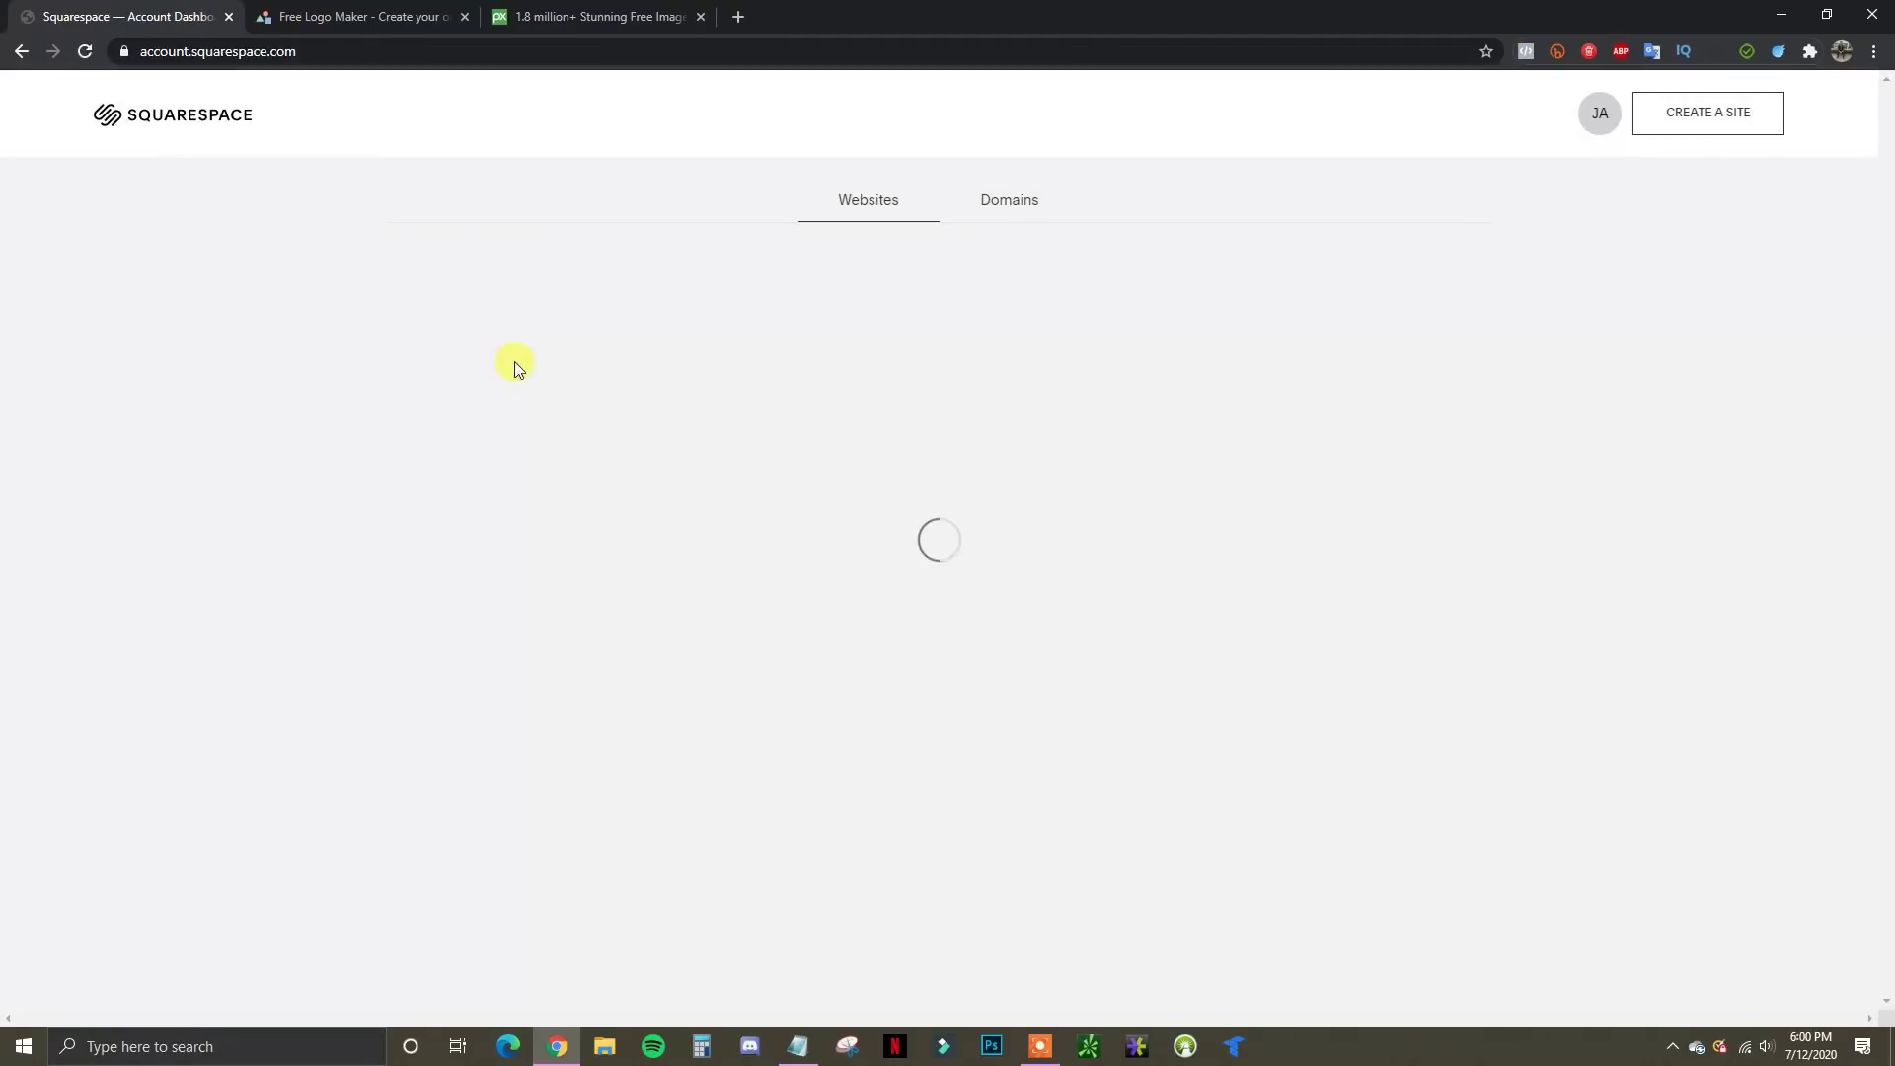
pyautogui.moveTo(411, 279)
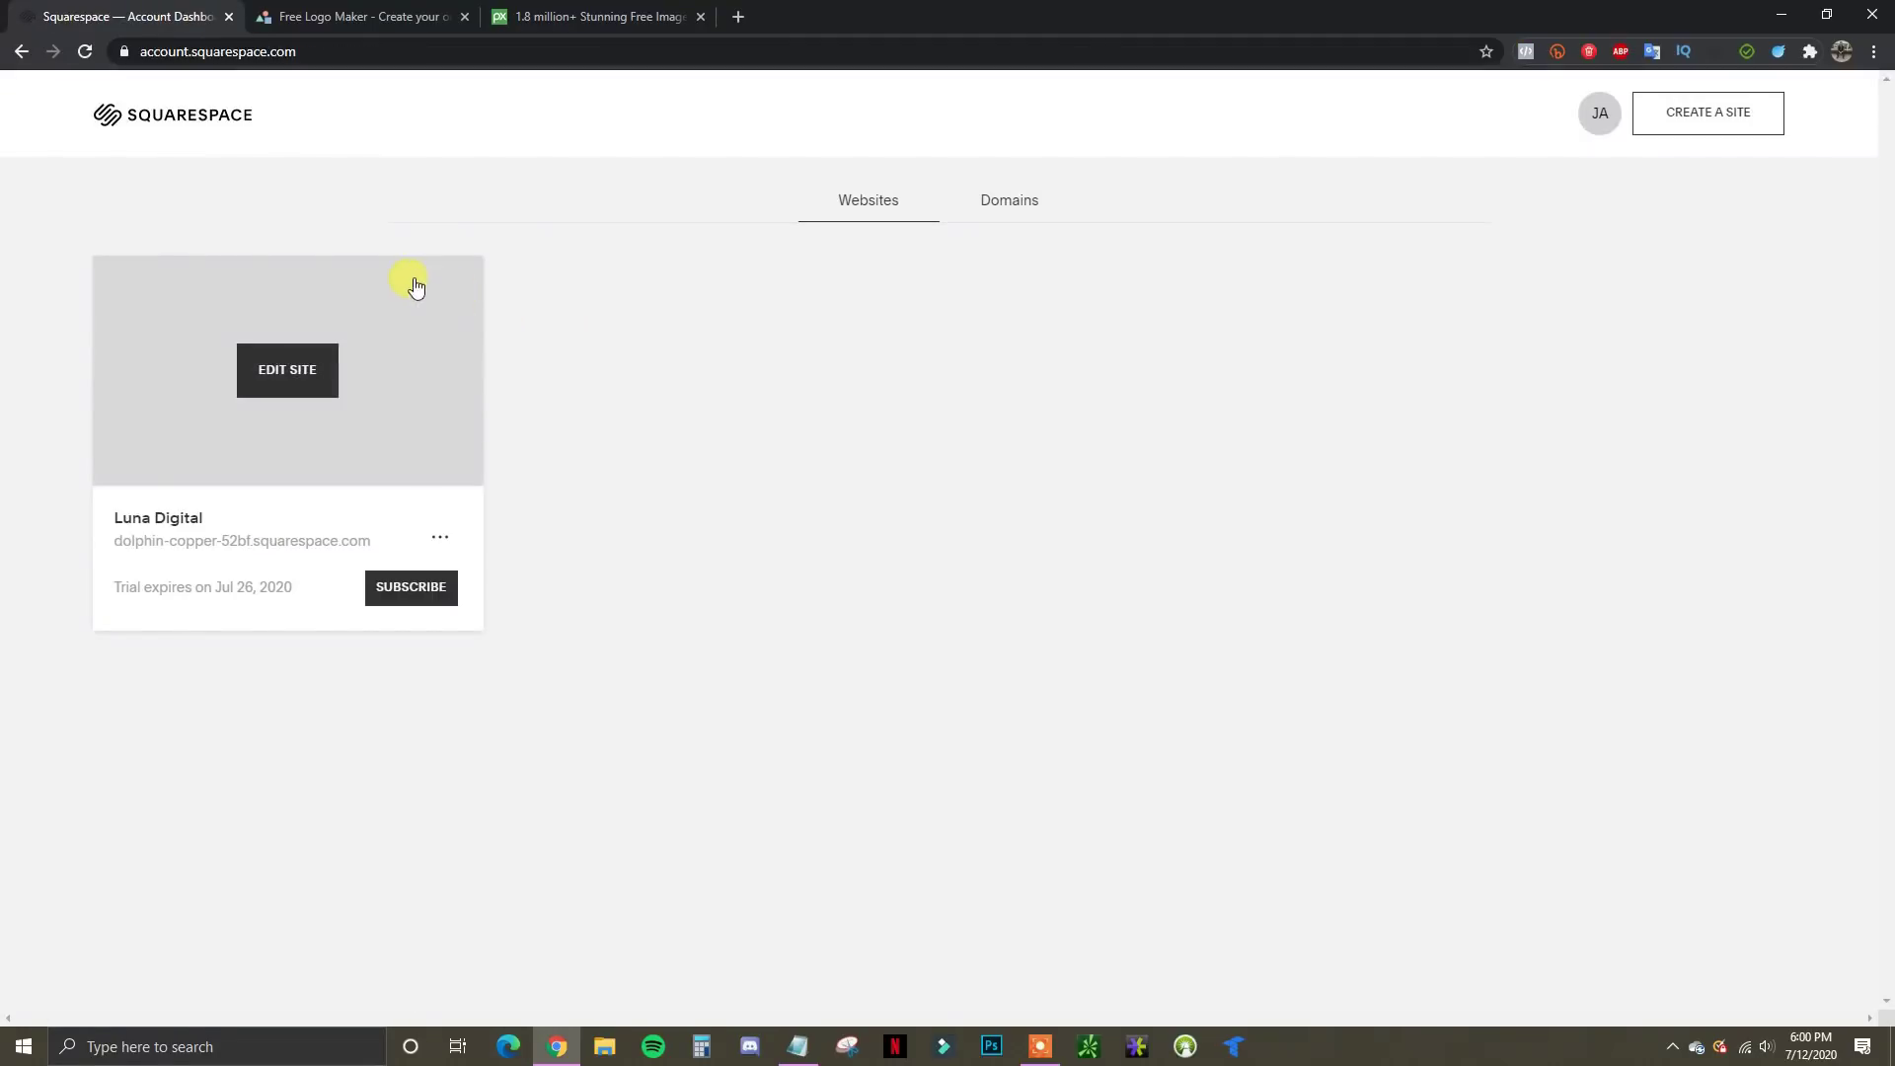
pyautogui.click(299, 379)
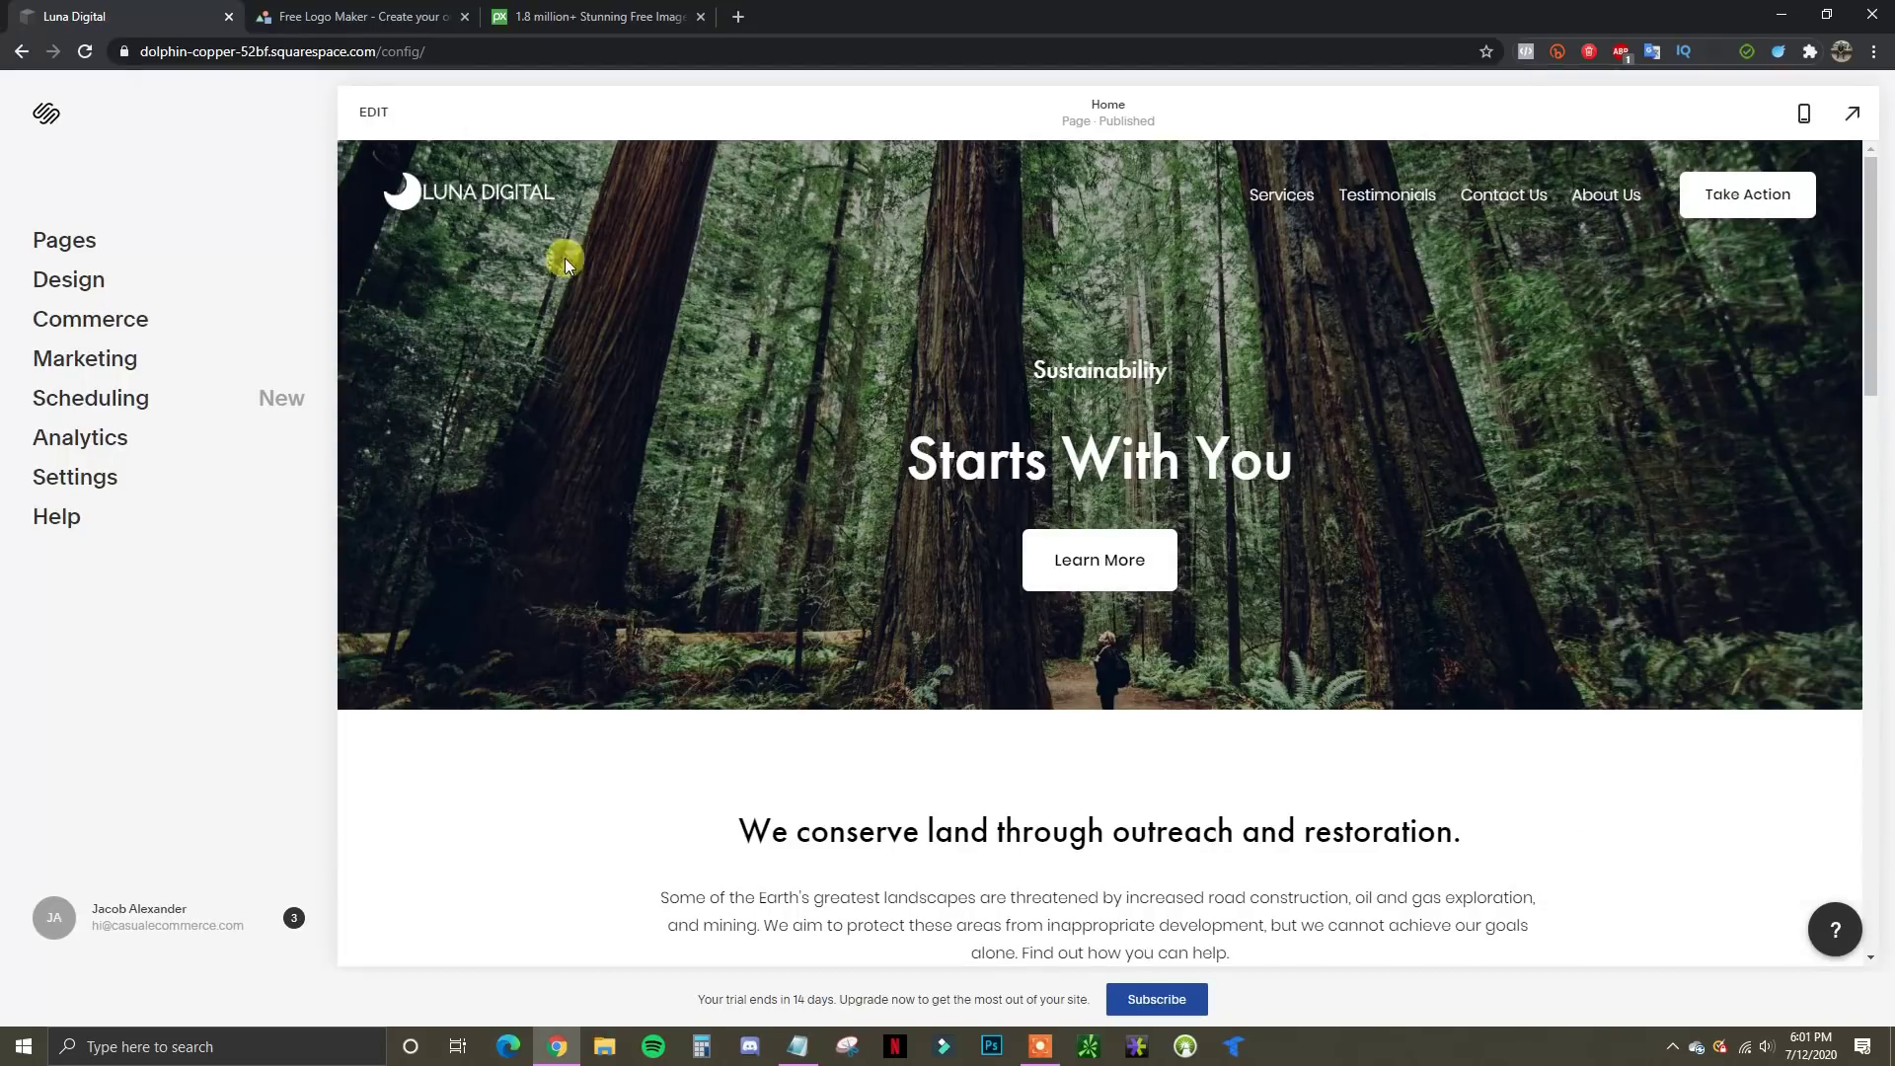
# Enter edit mode on the Luna Digital home page and open the site header editor
pyautogui.click(374, 112)
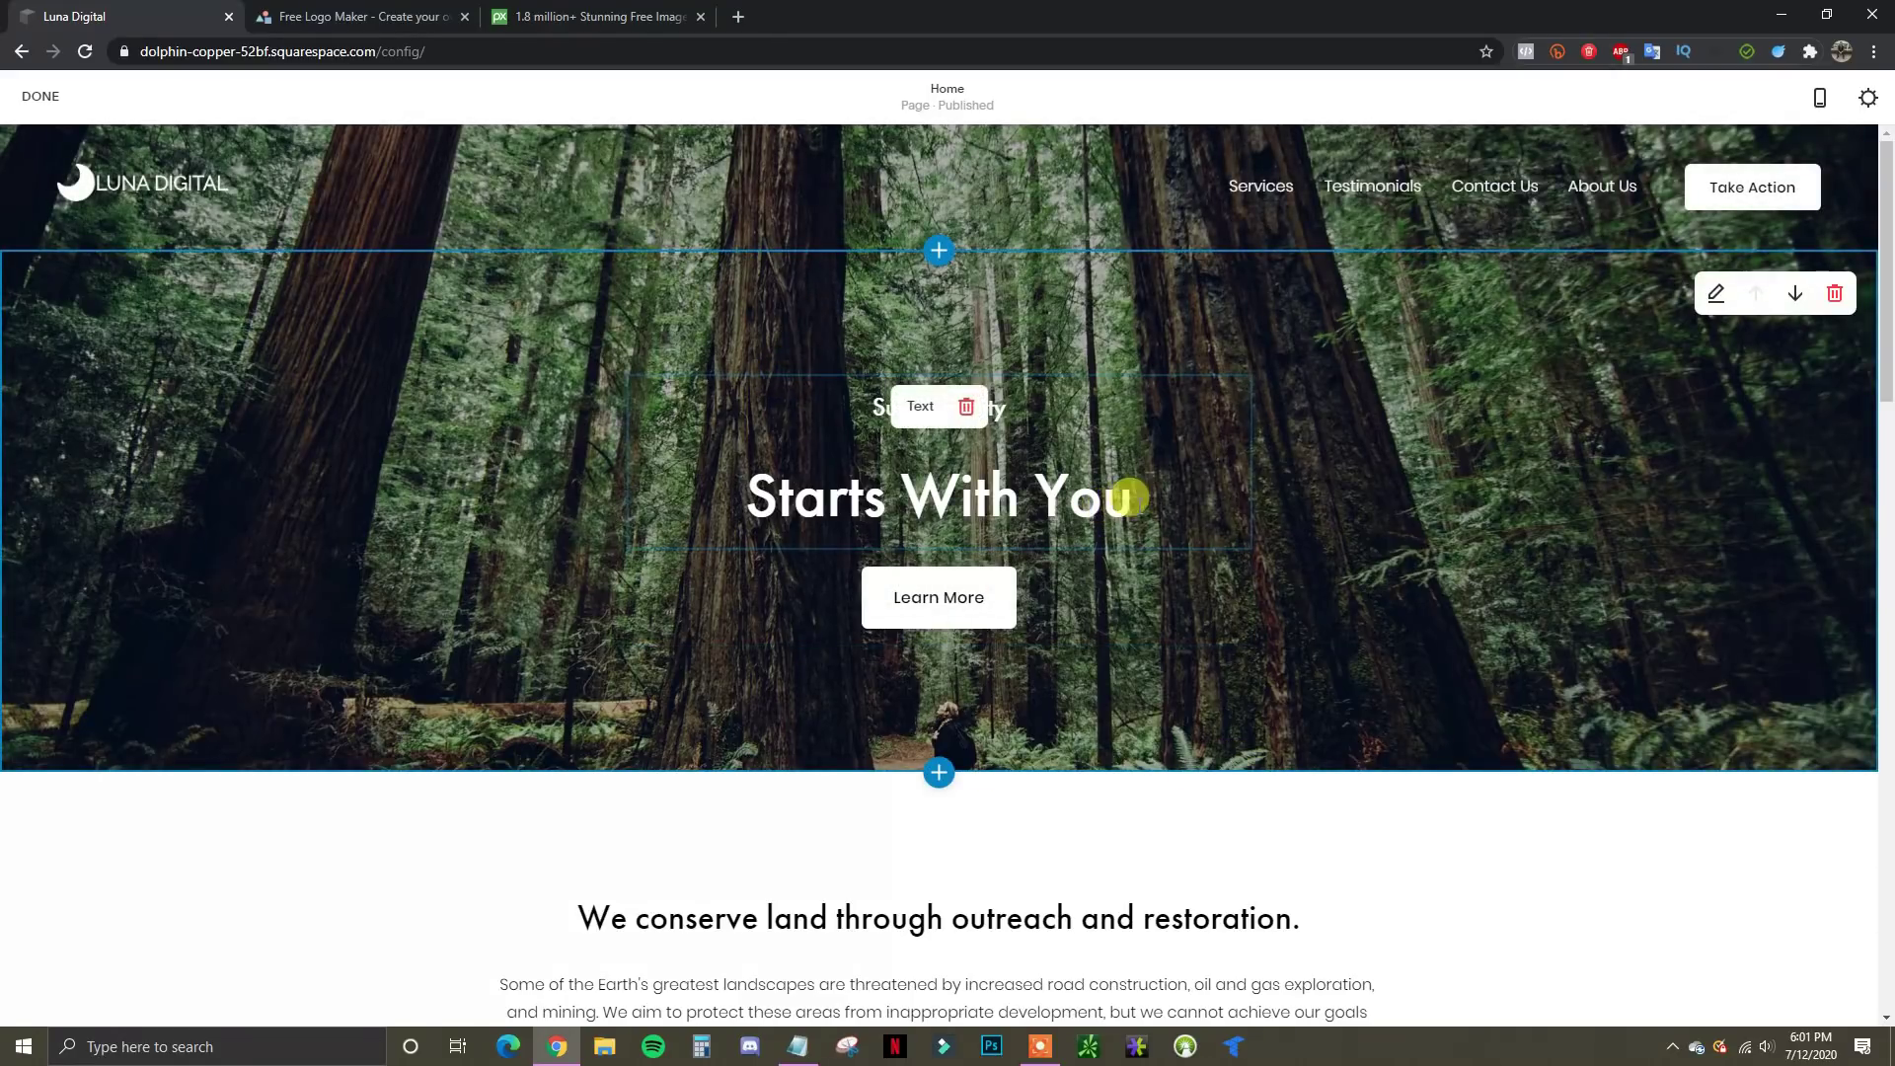
pyautogui.moveTo(1138, 504); pyautogui.dragTo(962, 509)
pyautogui.click(1504, 473)
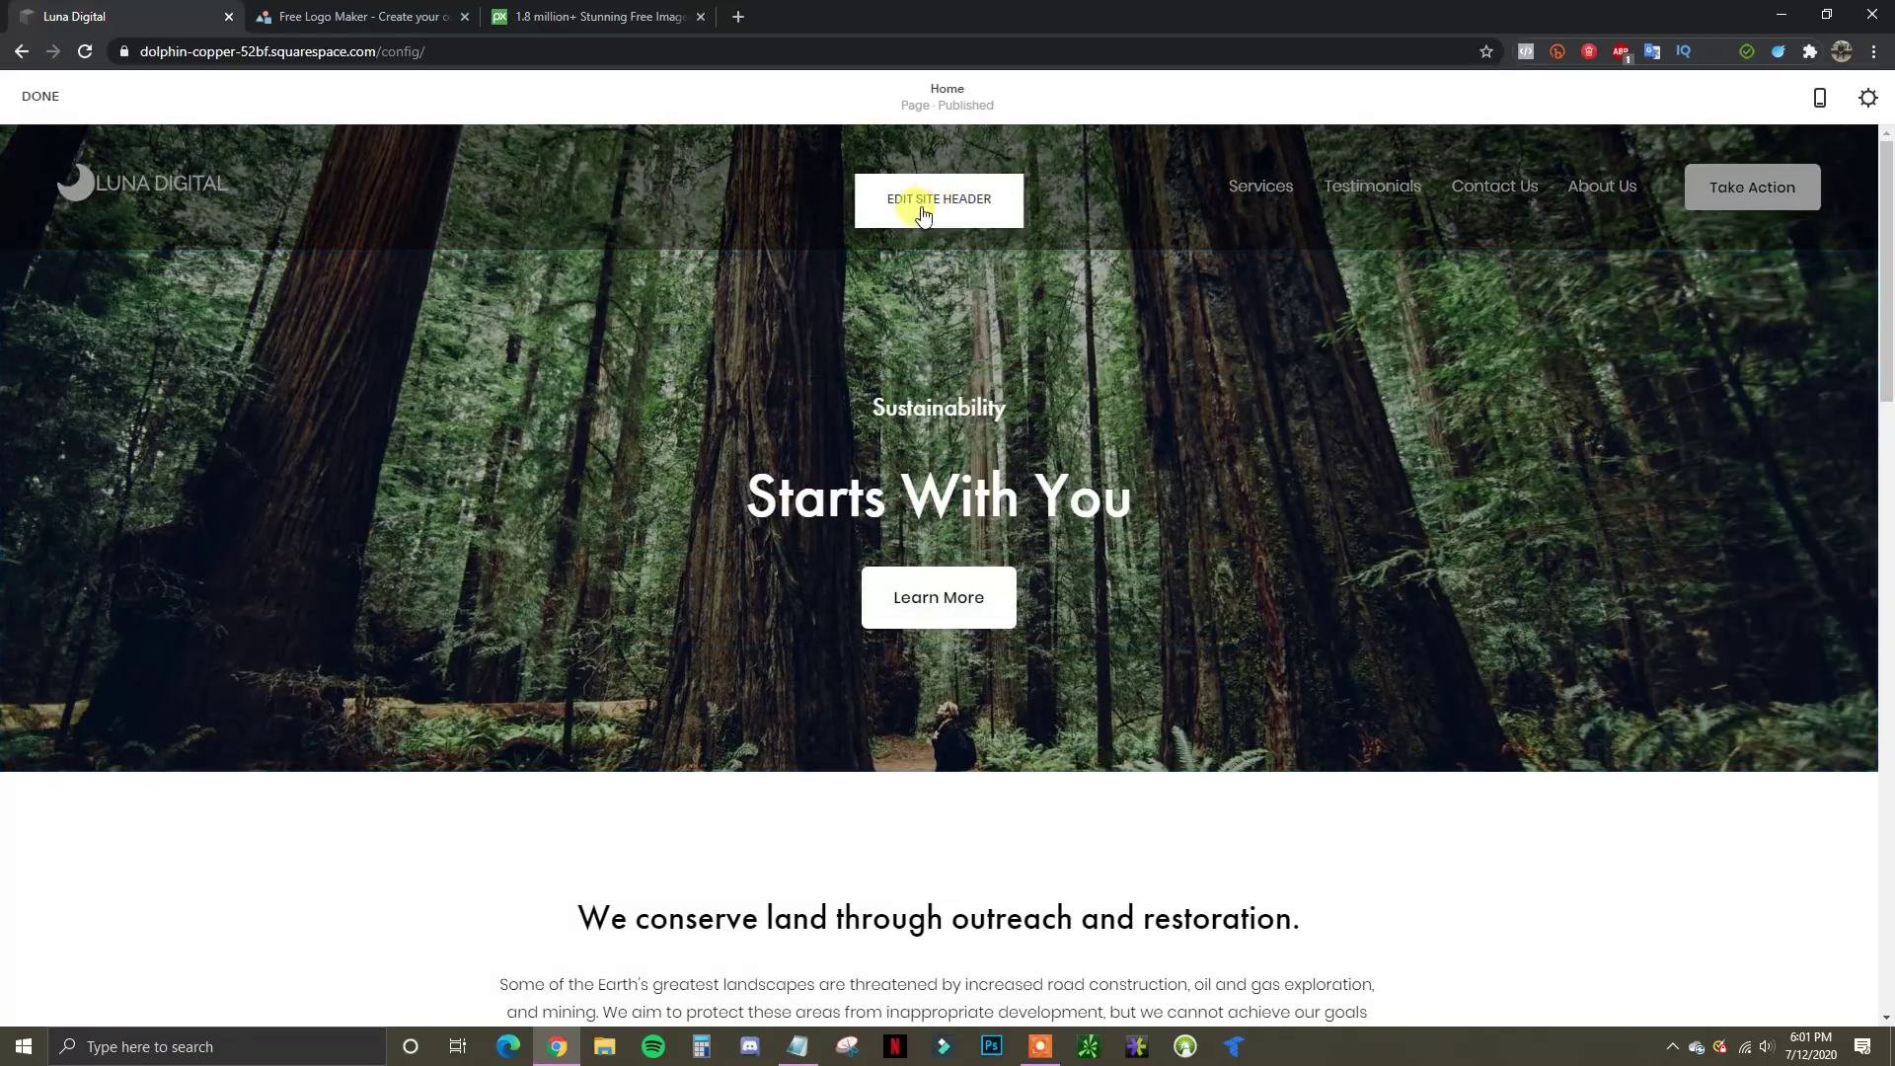
pyautogui.click(931, 210)
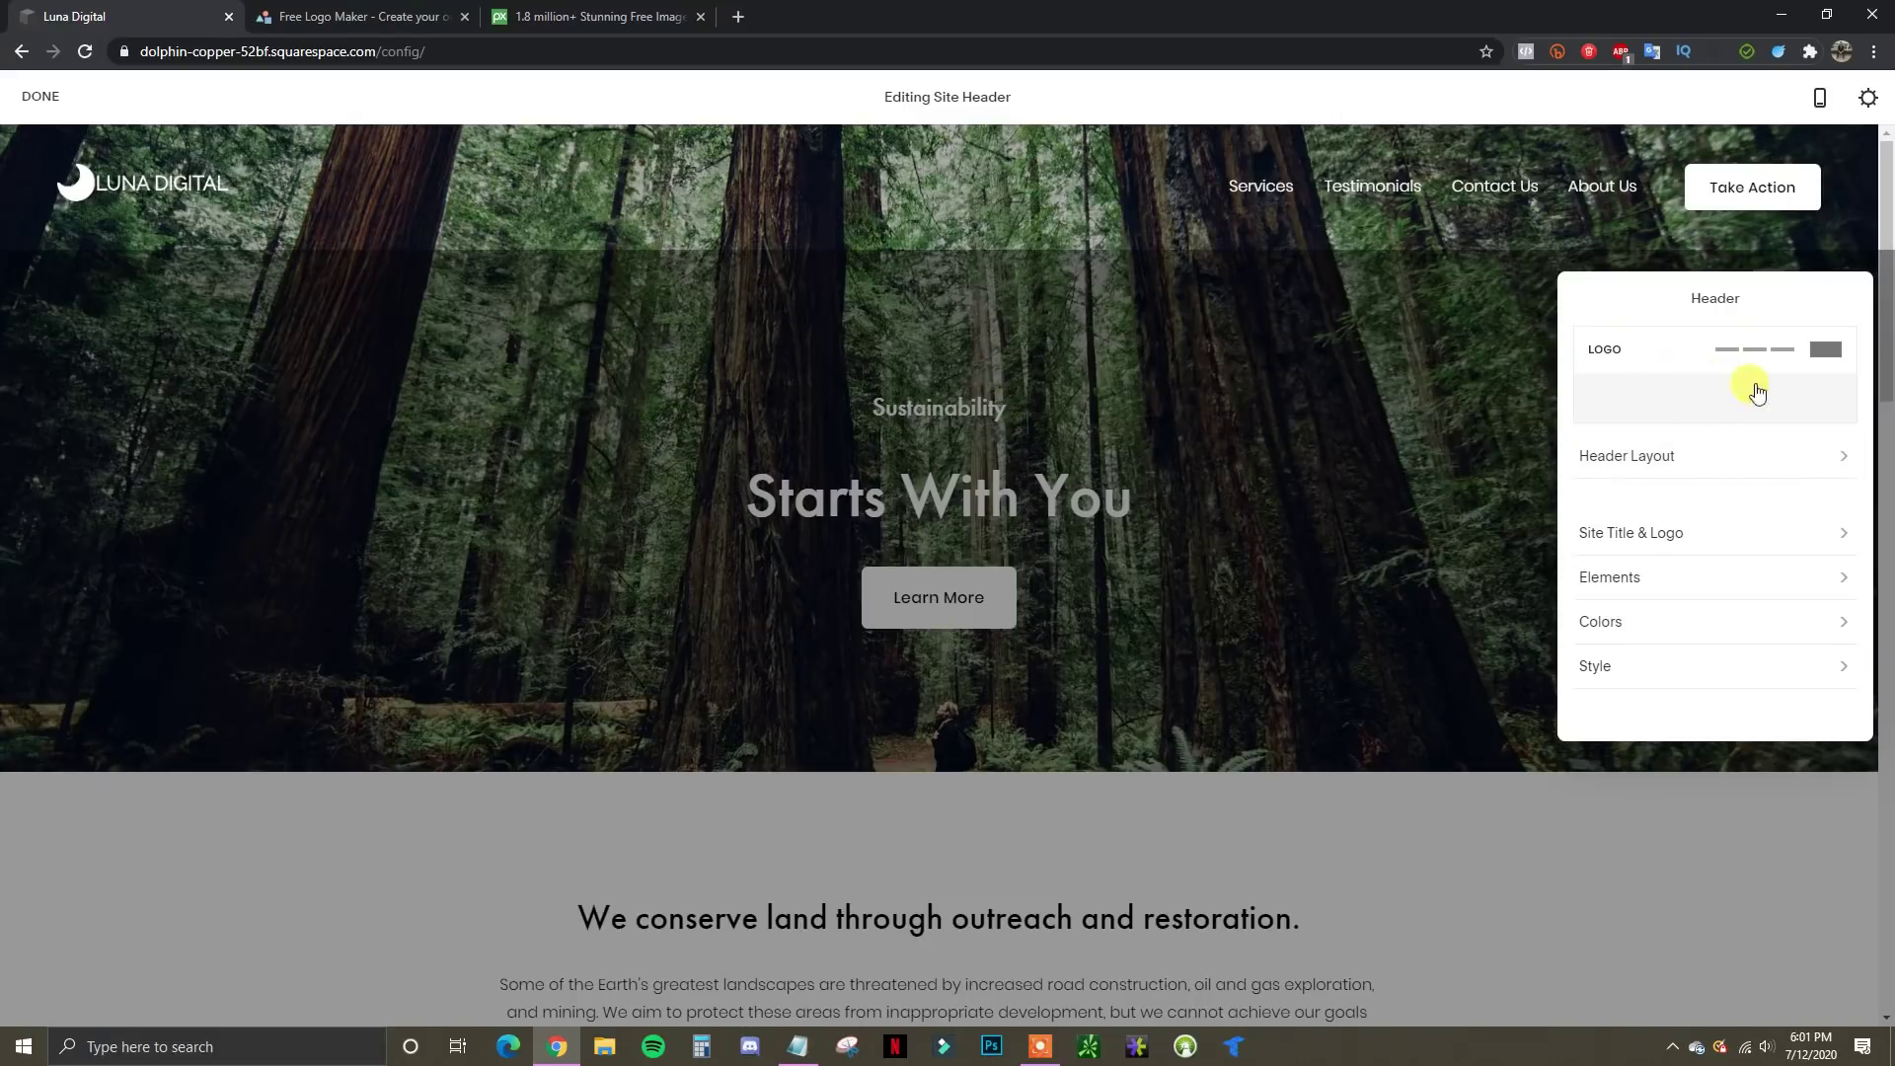
pyautogui.click(1789, 459)
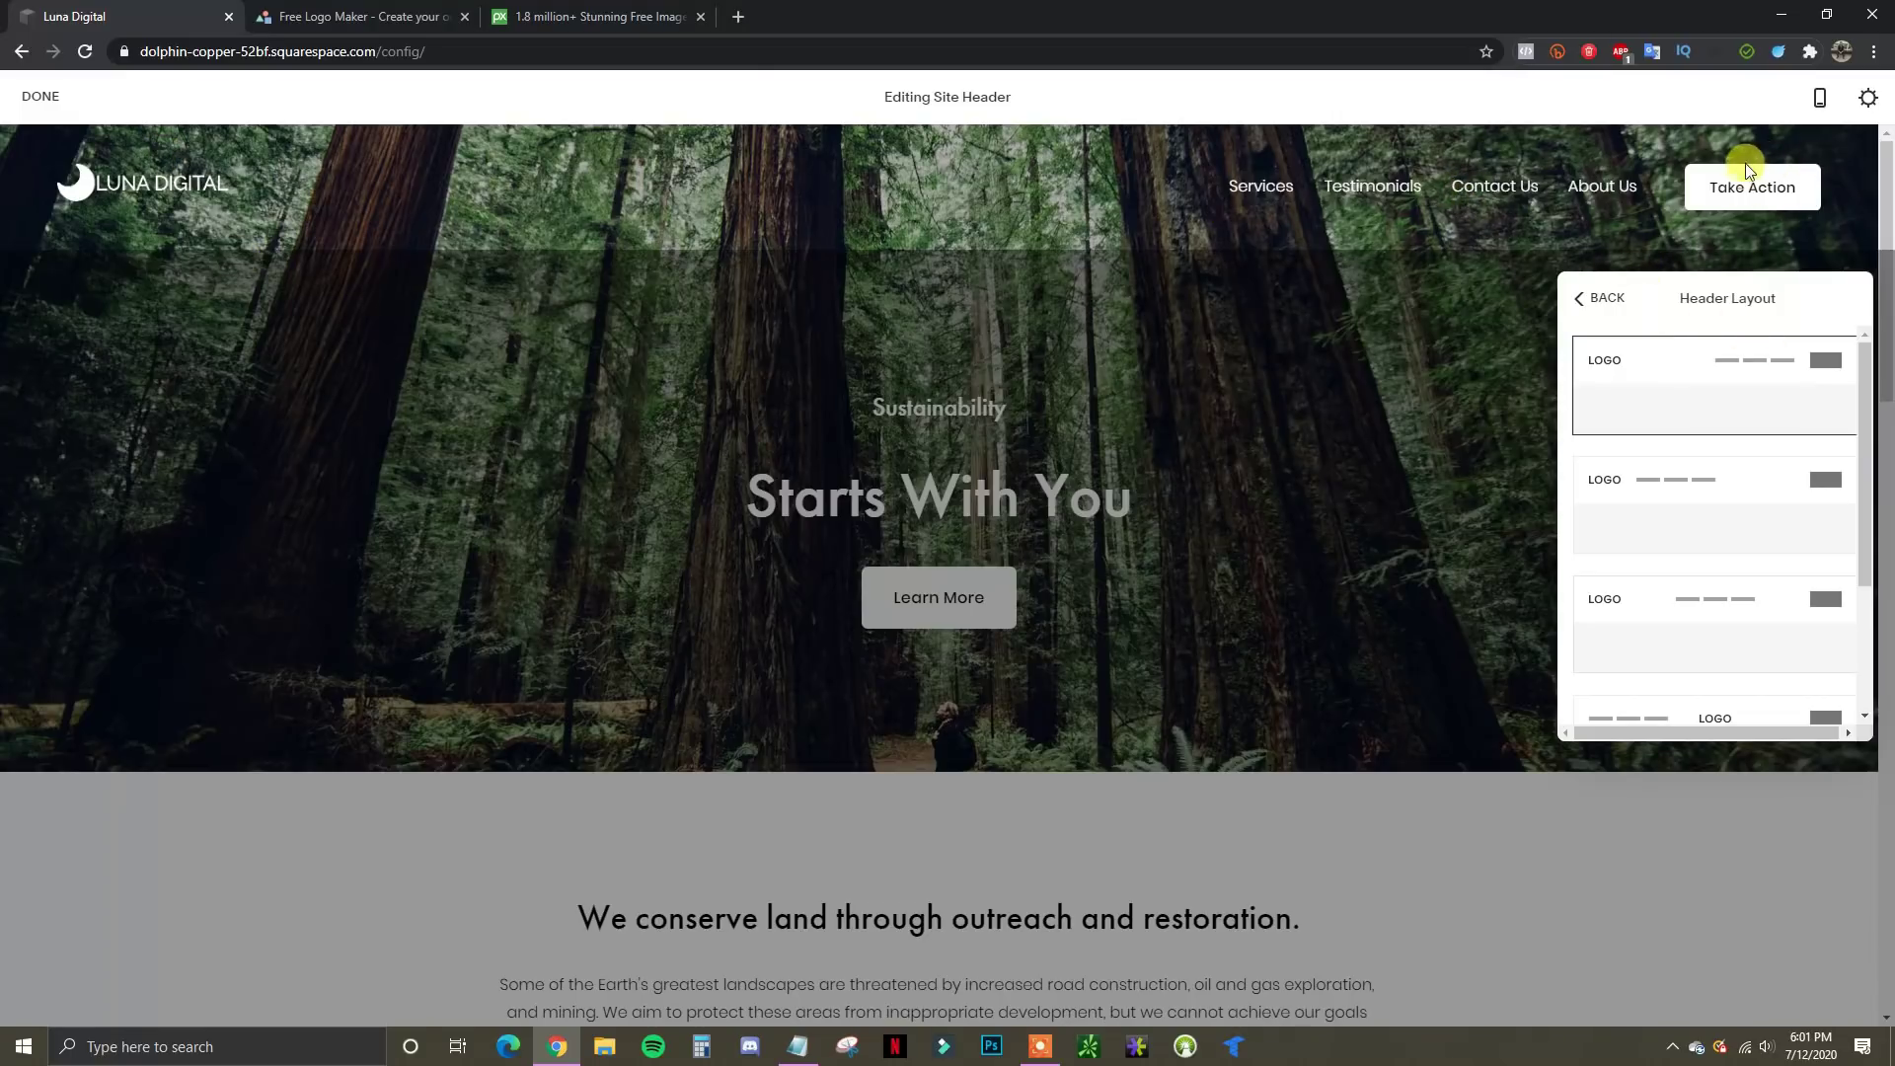
pyautogui.scroll(-1, 1774, 493)
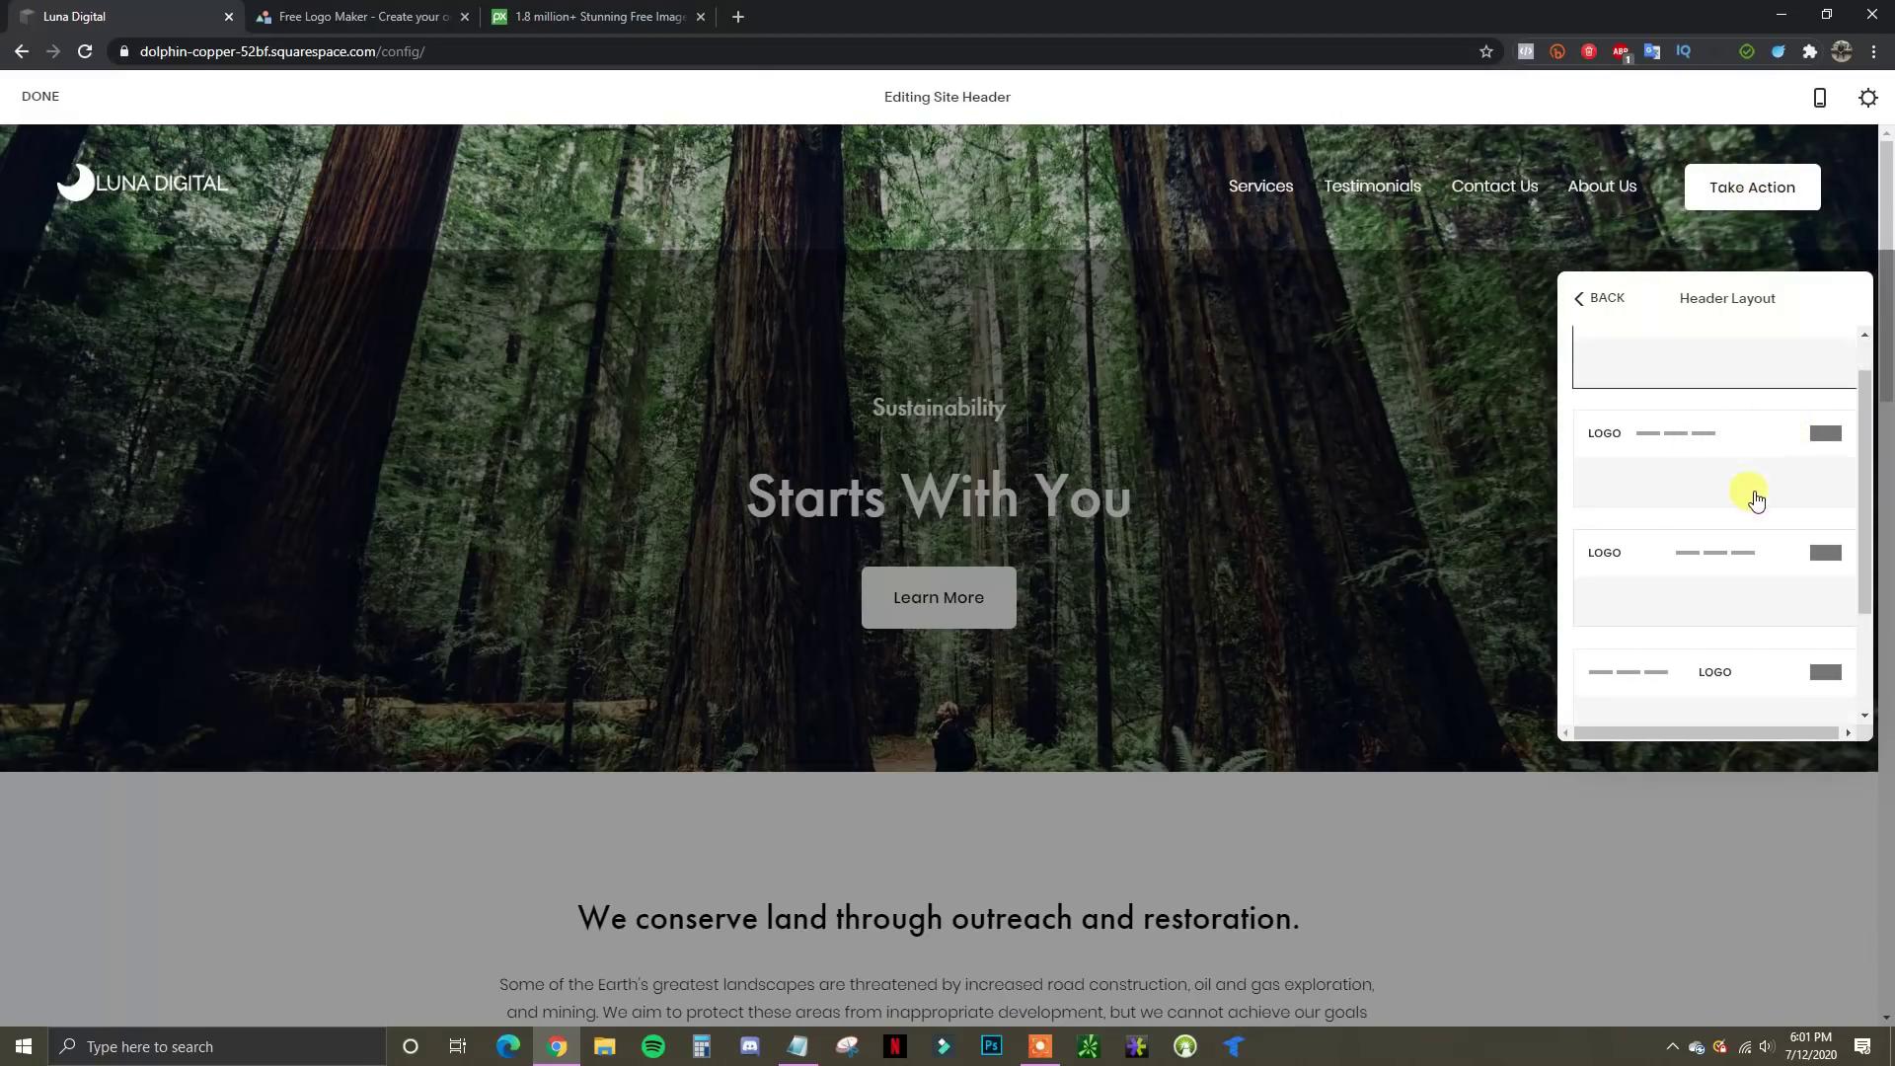
pyautogui.click(1757, 625)
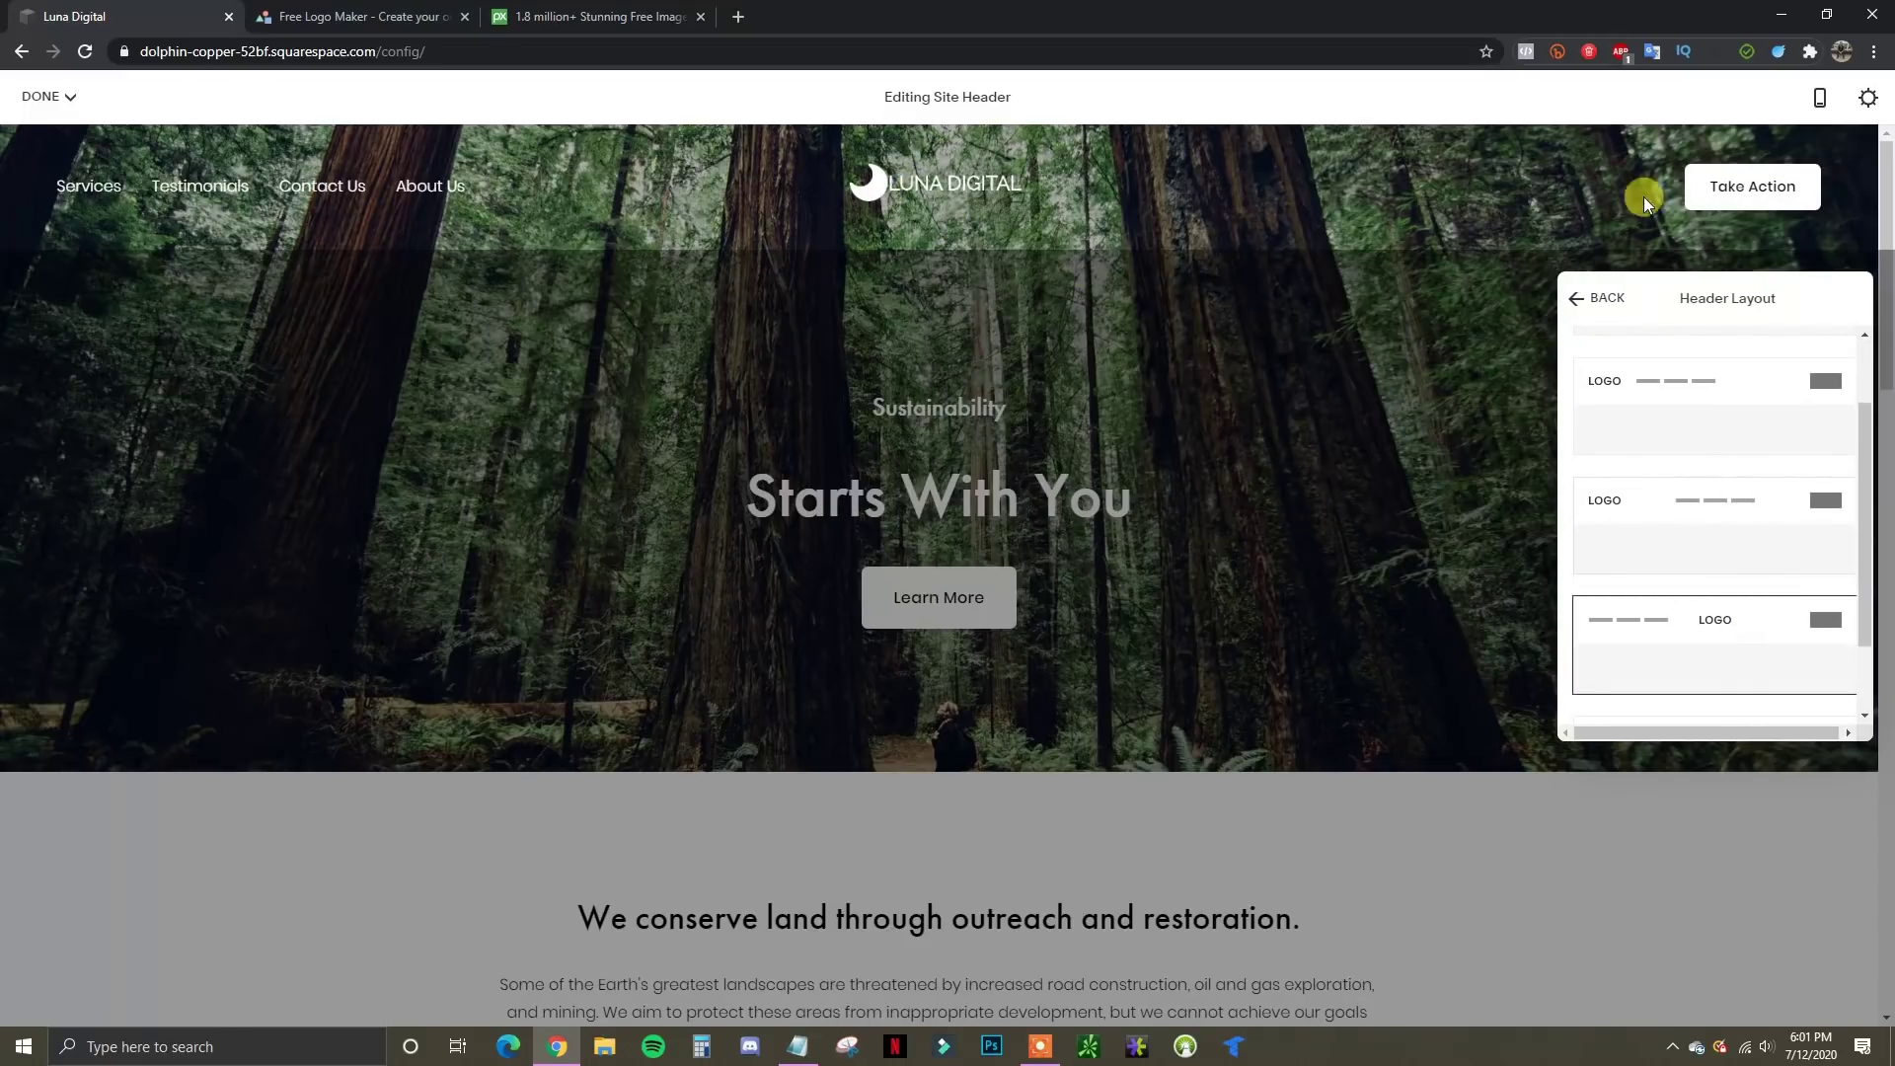
pyautogui.scroll(1, 1766, 538)
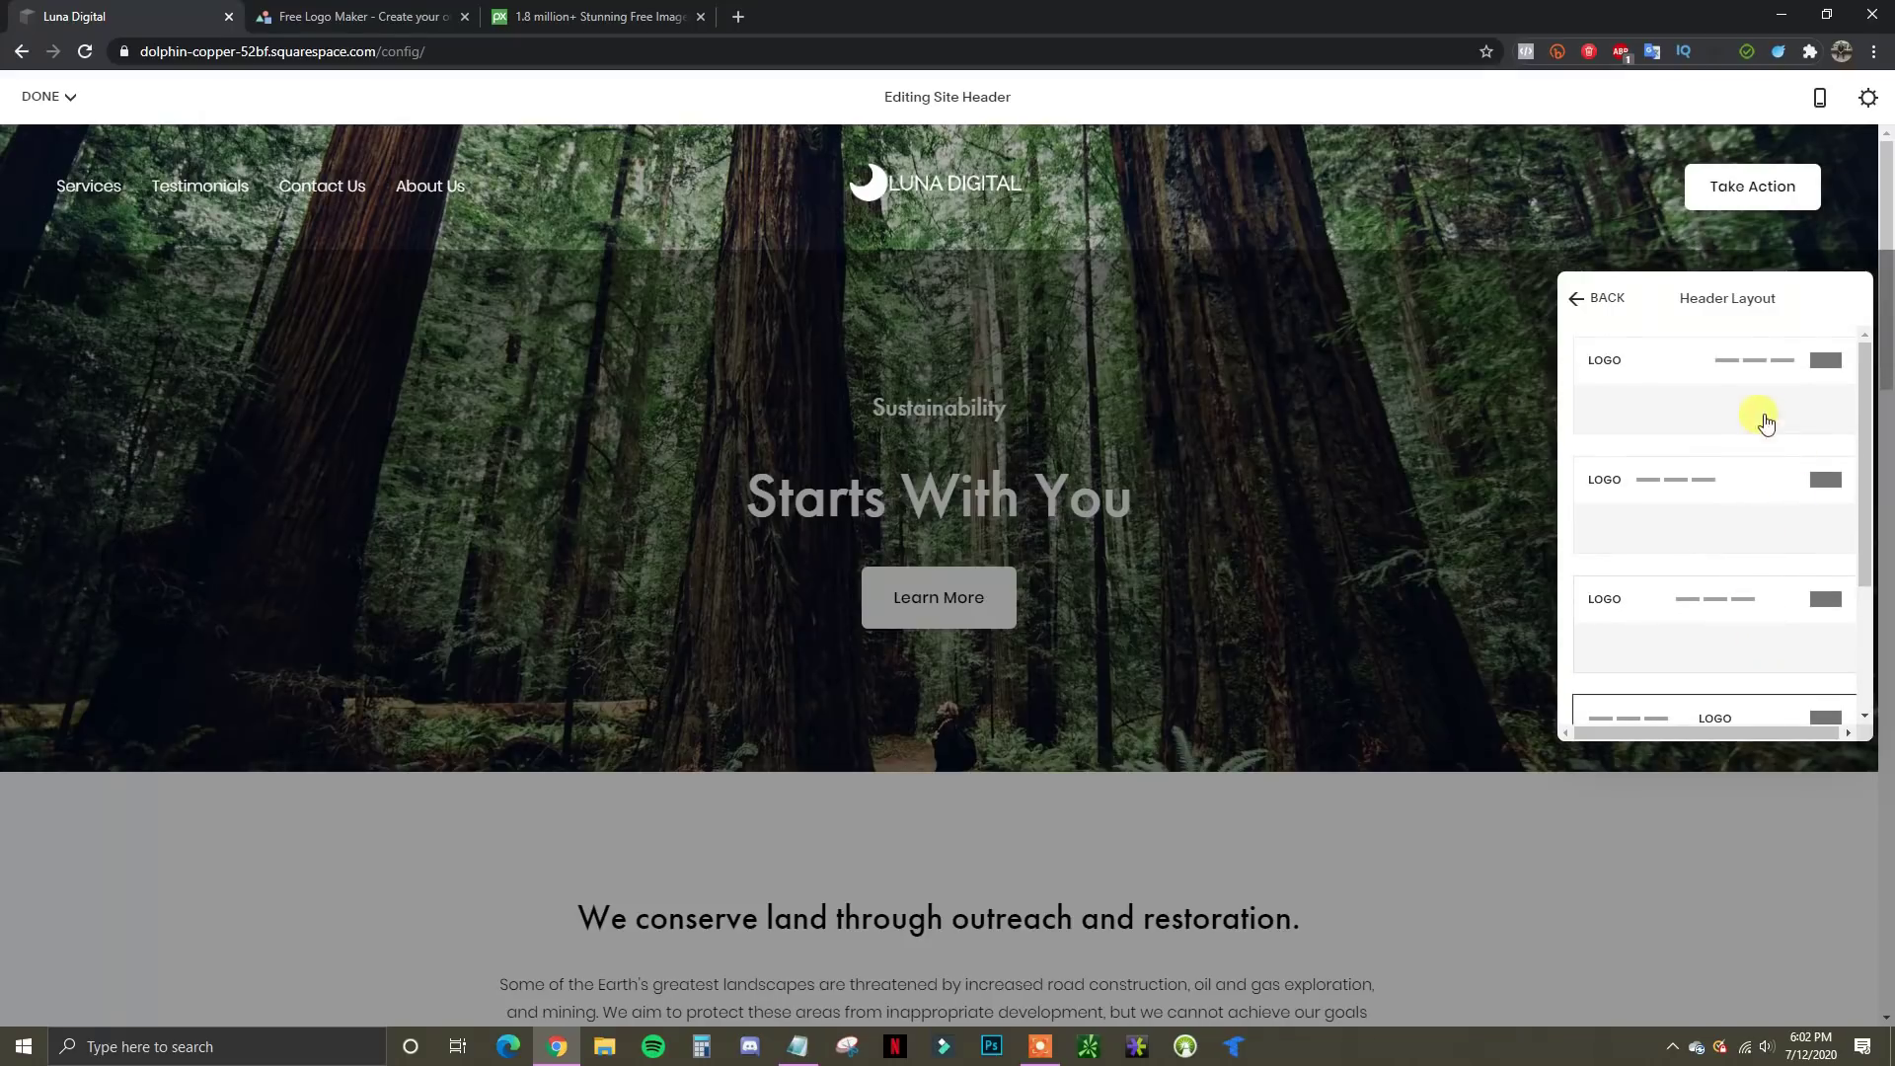
pyautogui.click(1697, 371)
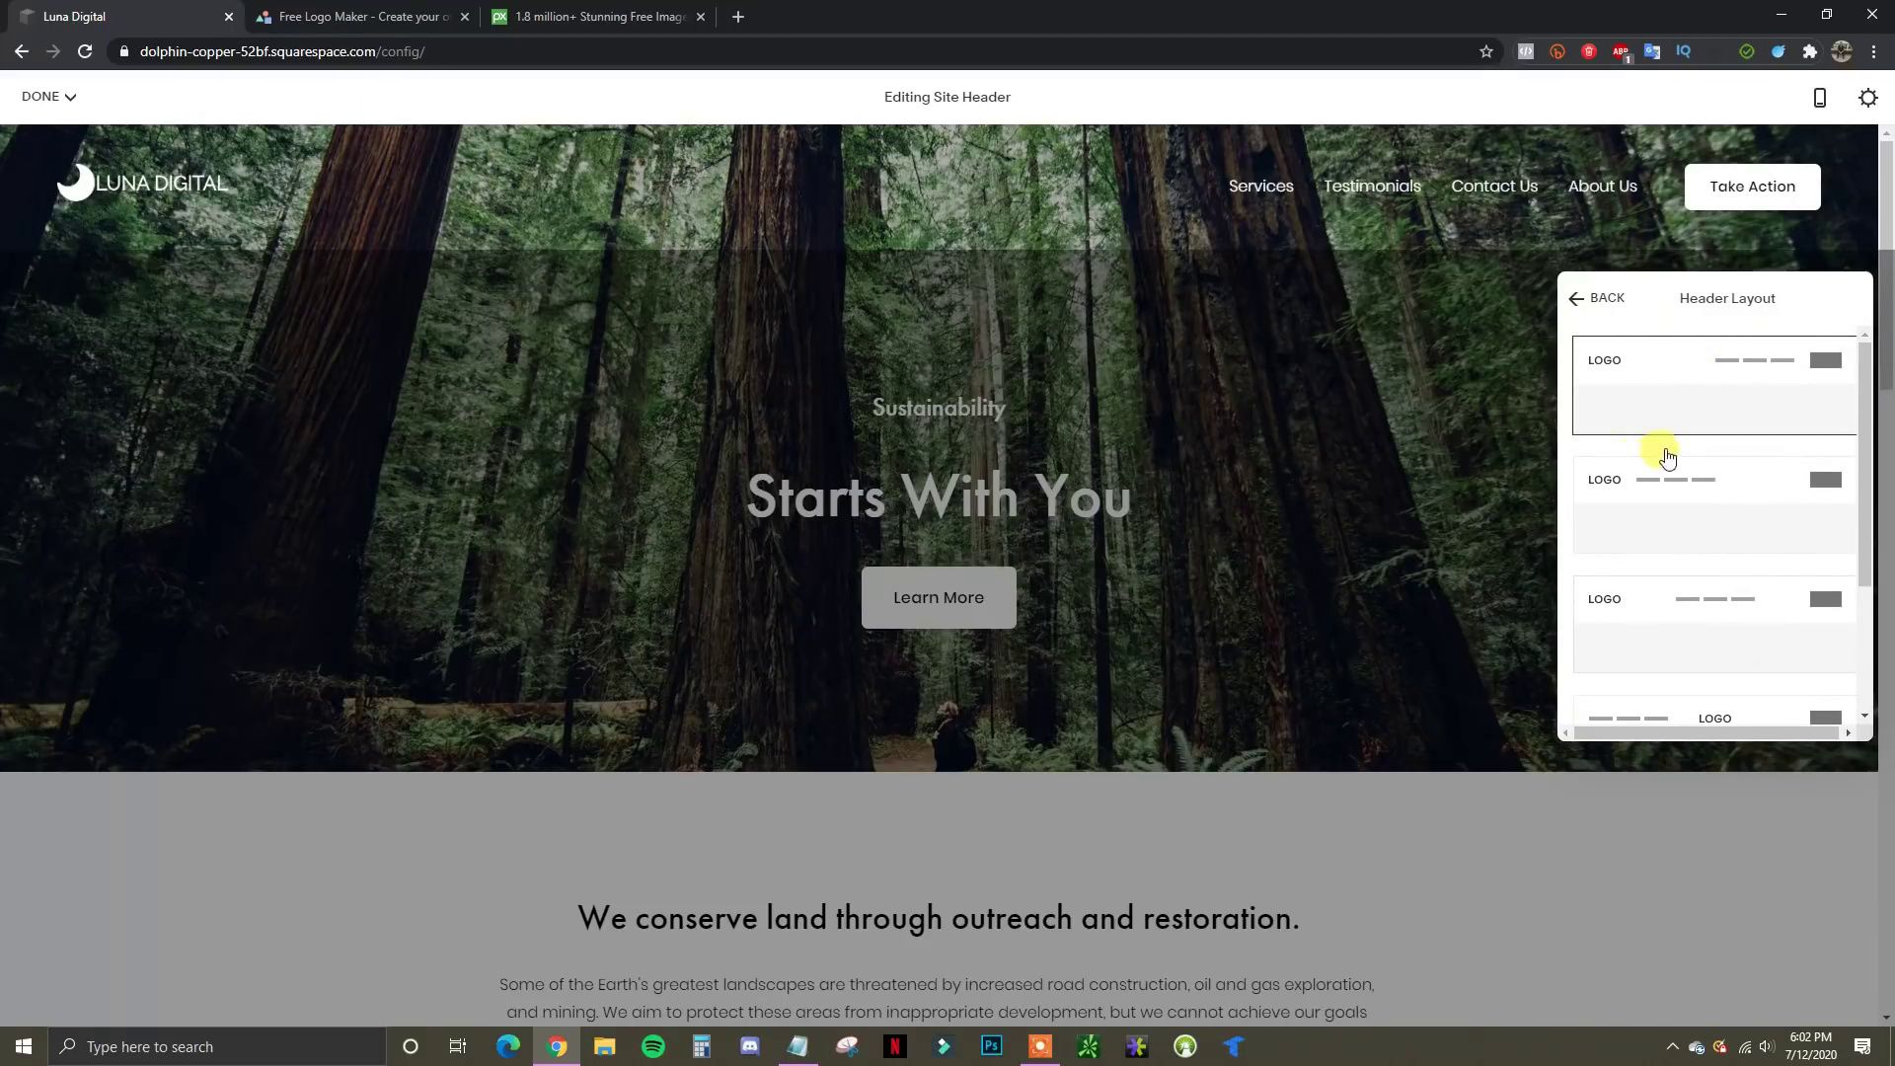
pyautogui.scroll(-2, 1814, 457)
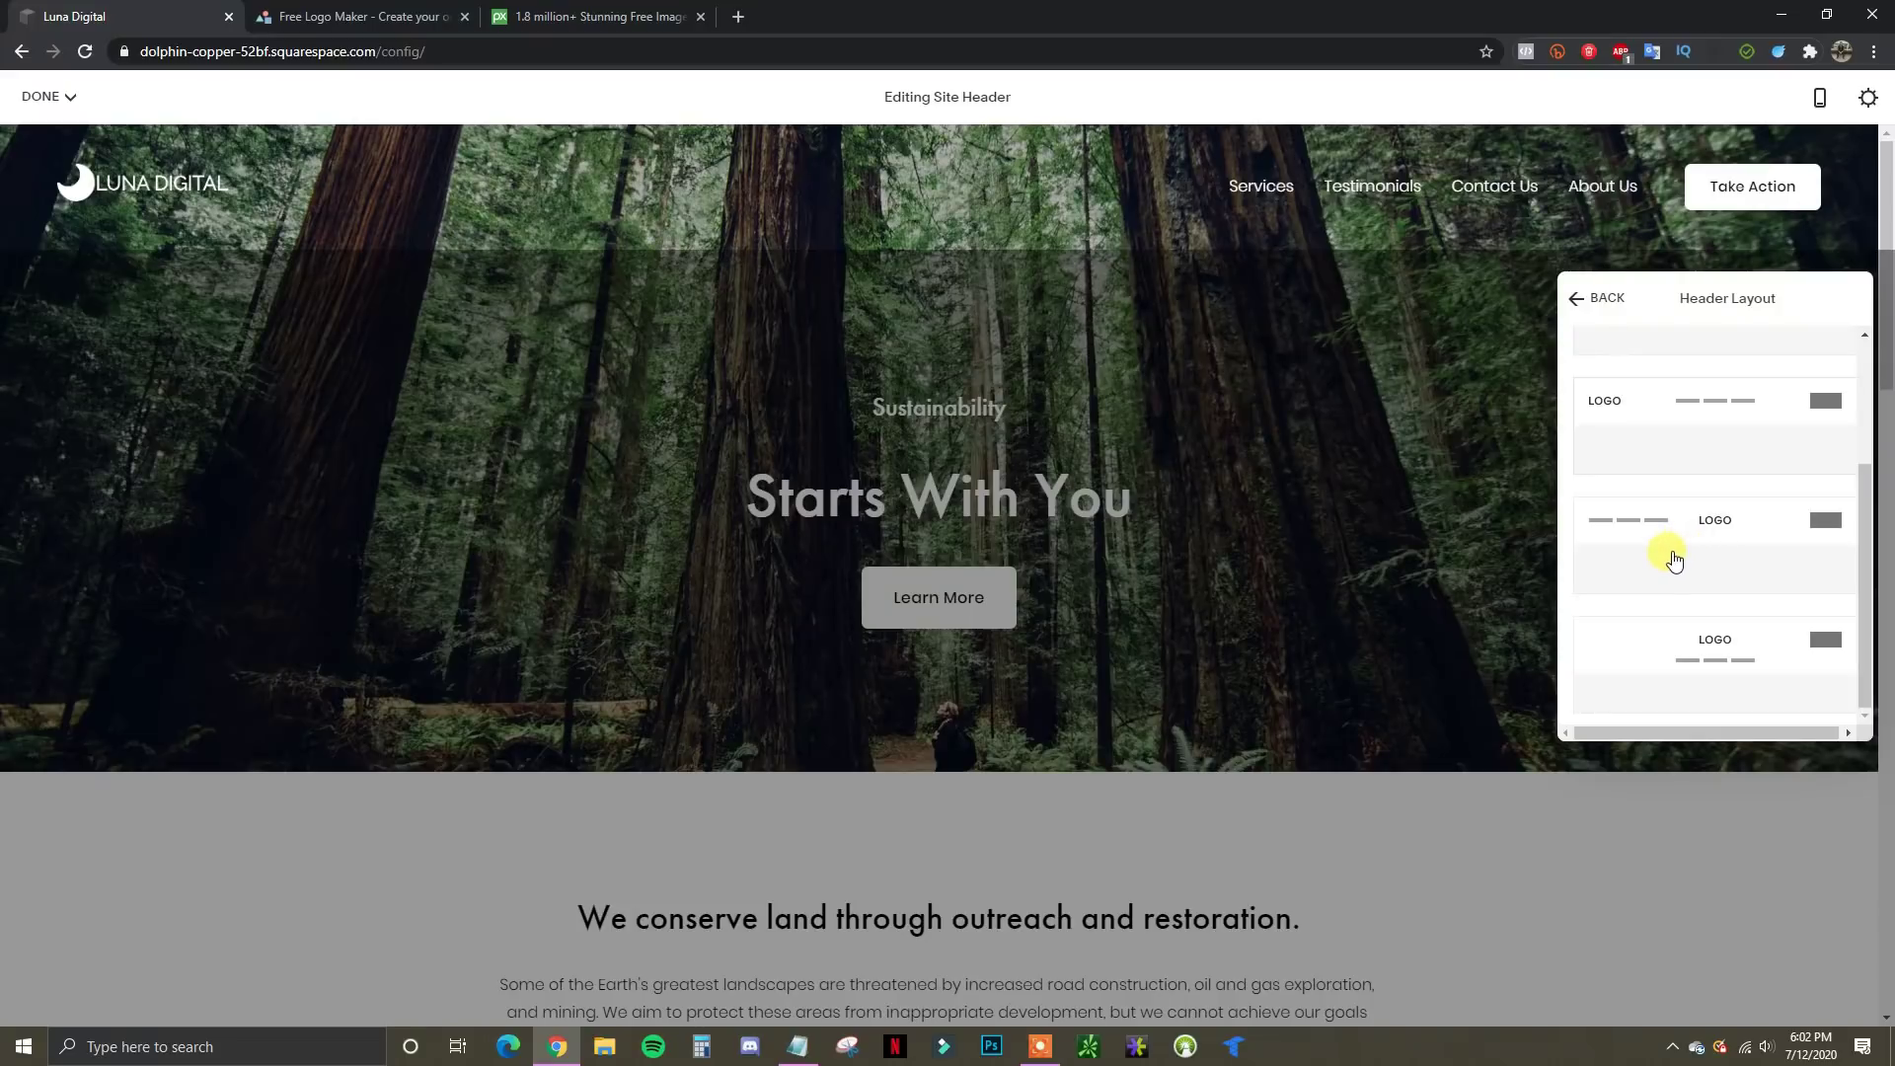
pyautogui.scroll(2, 1674, 570)
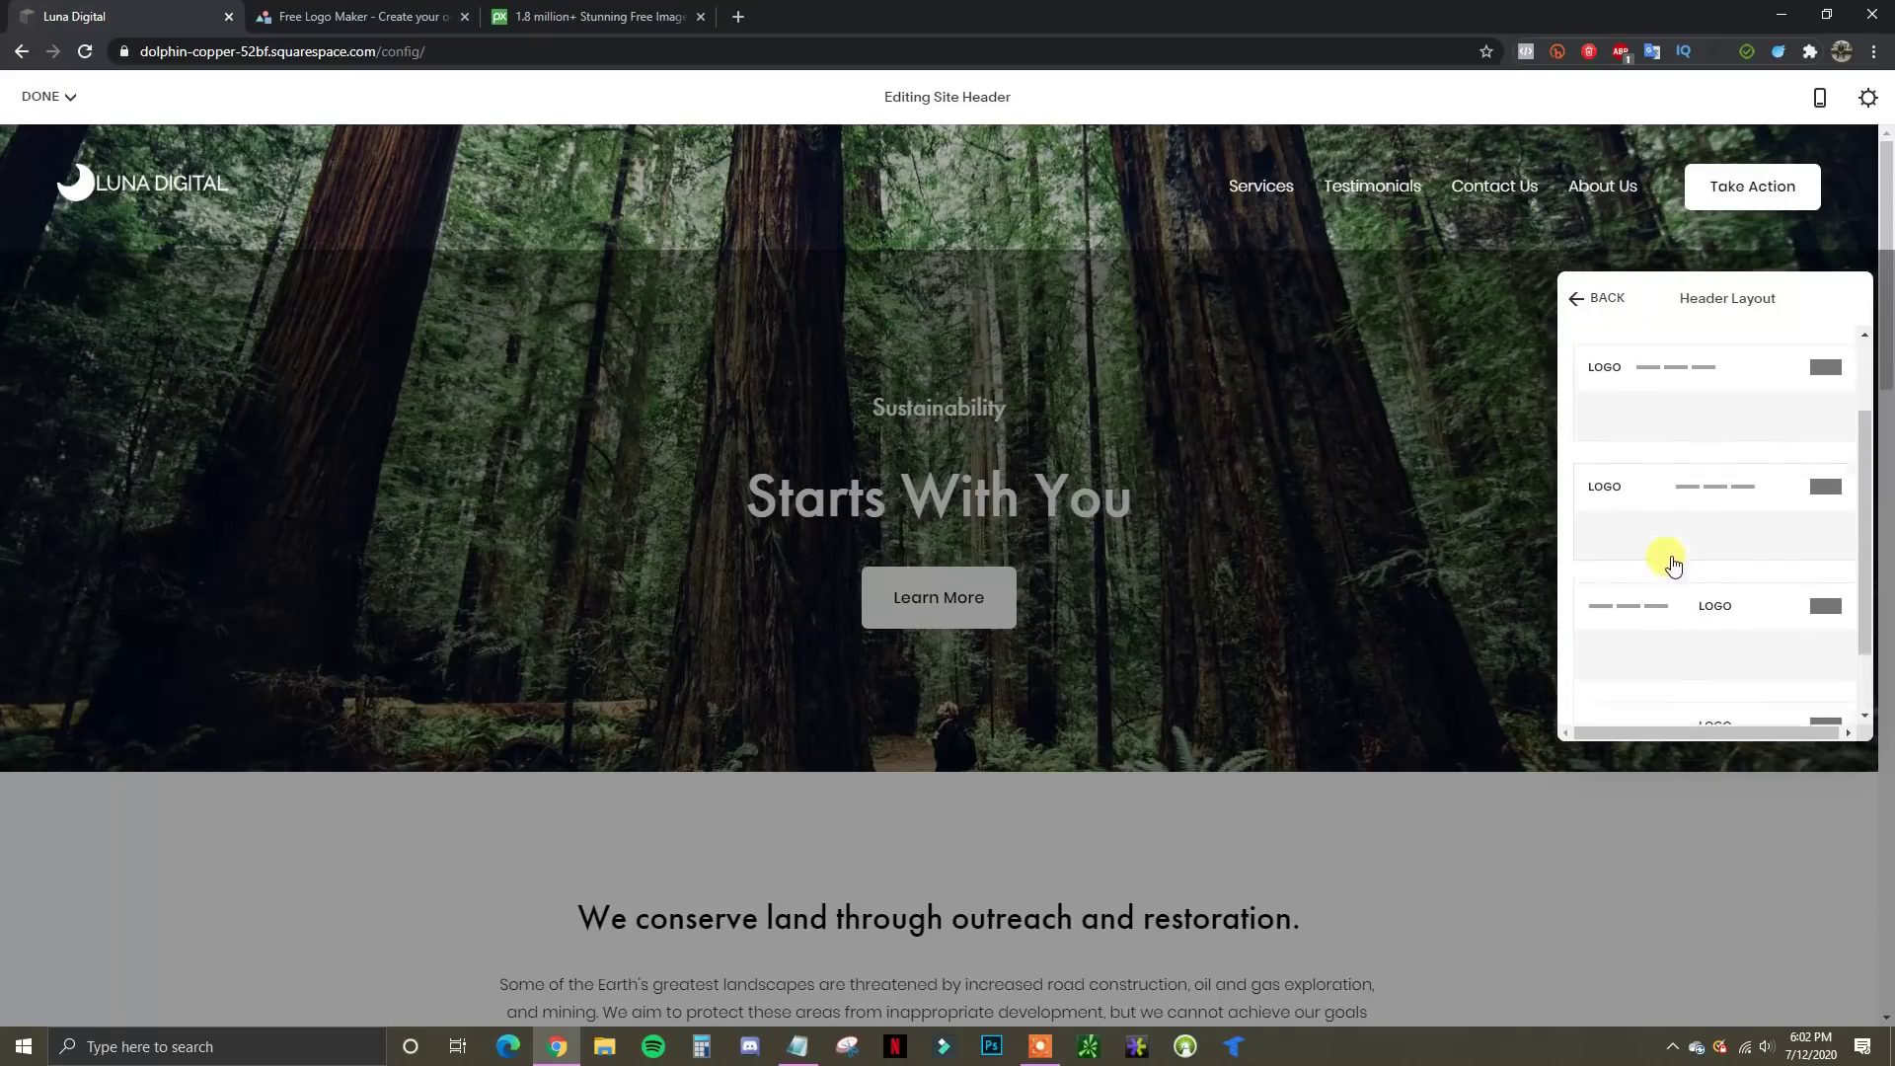
pyautogui.click(1574, 296)
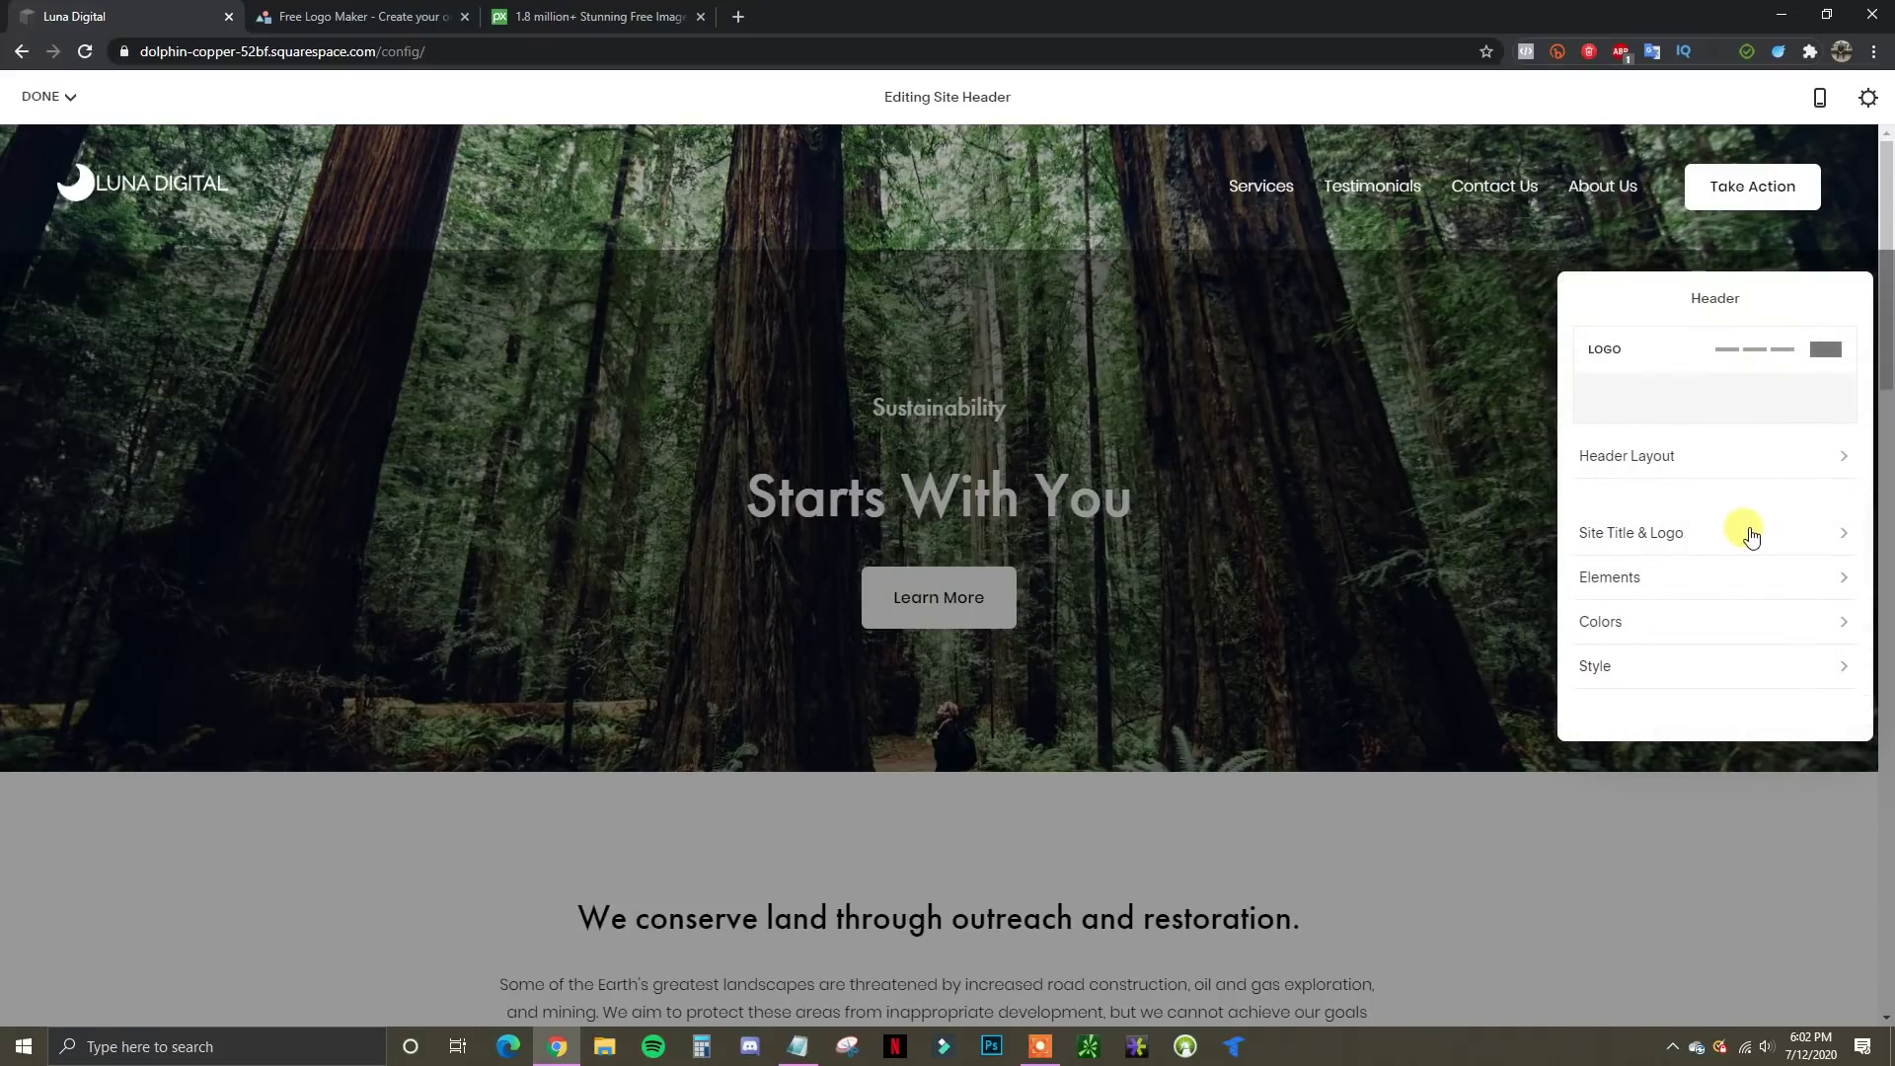
# In Site Title & Logo, set Logo Height to 70px and Mobile Logo Max Height to 35px
pyautogui.click(1823, 533)
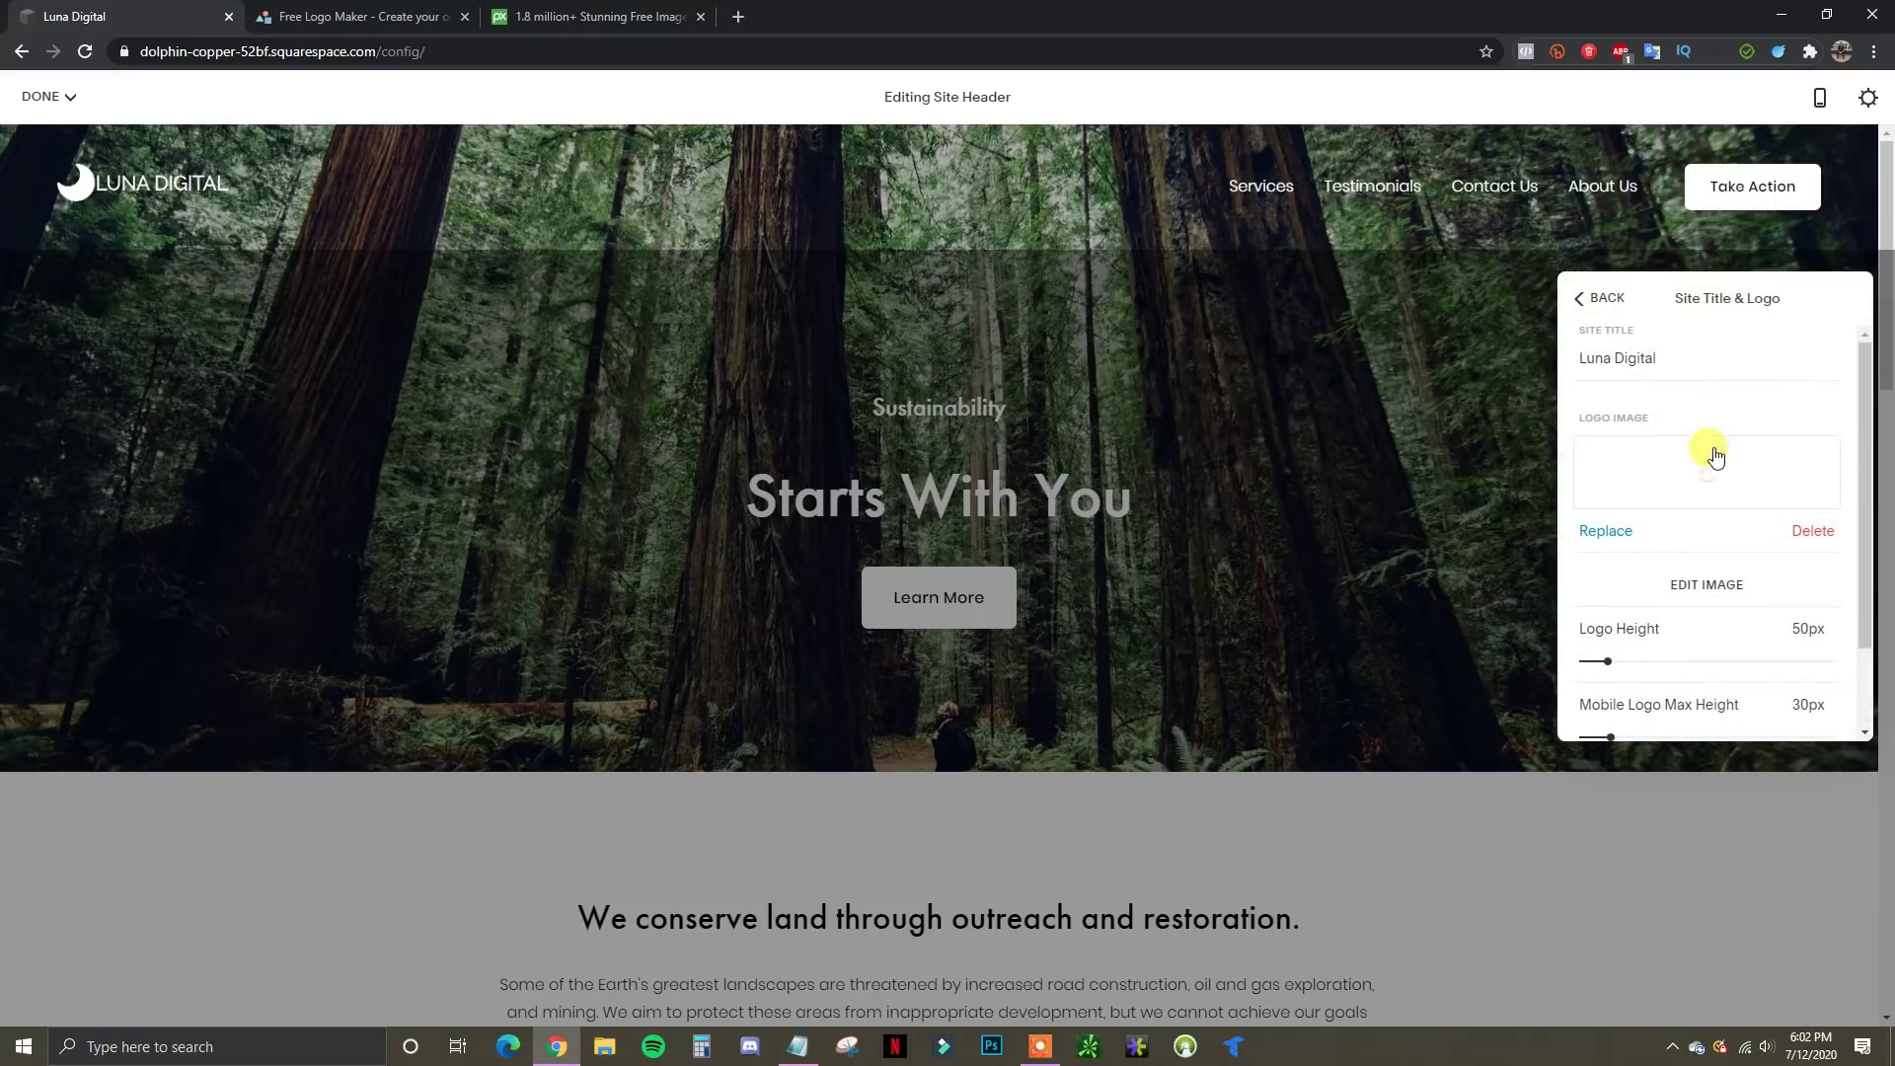
pyautogui.scroll(-1, 1729, 574)
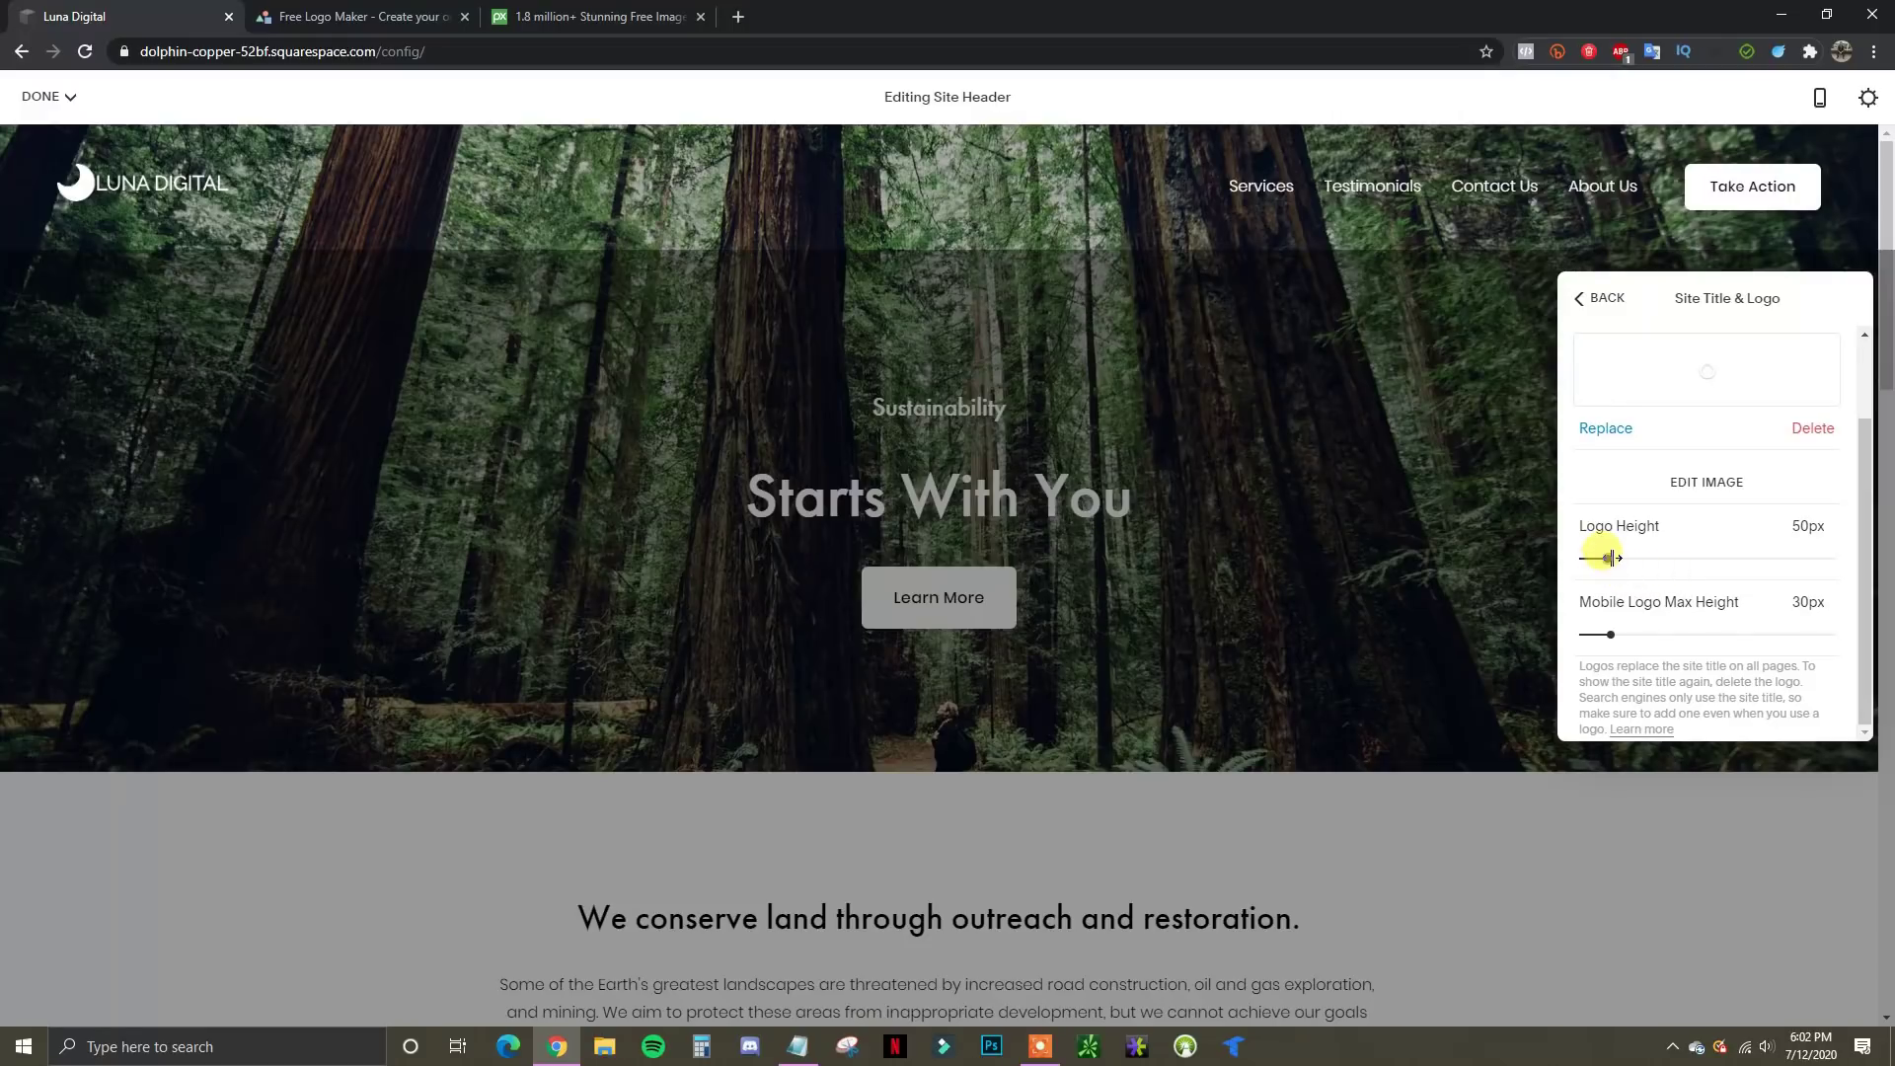
pyautogui.moveTo(1618, 558); pyautogui.dragTo(1623, 559)
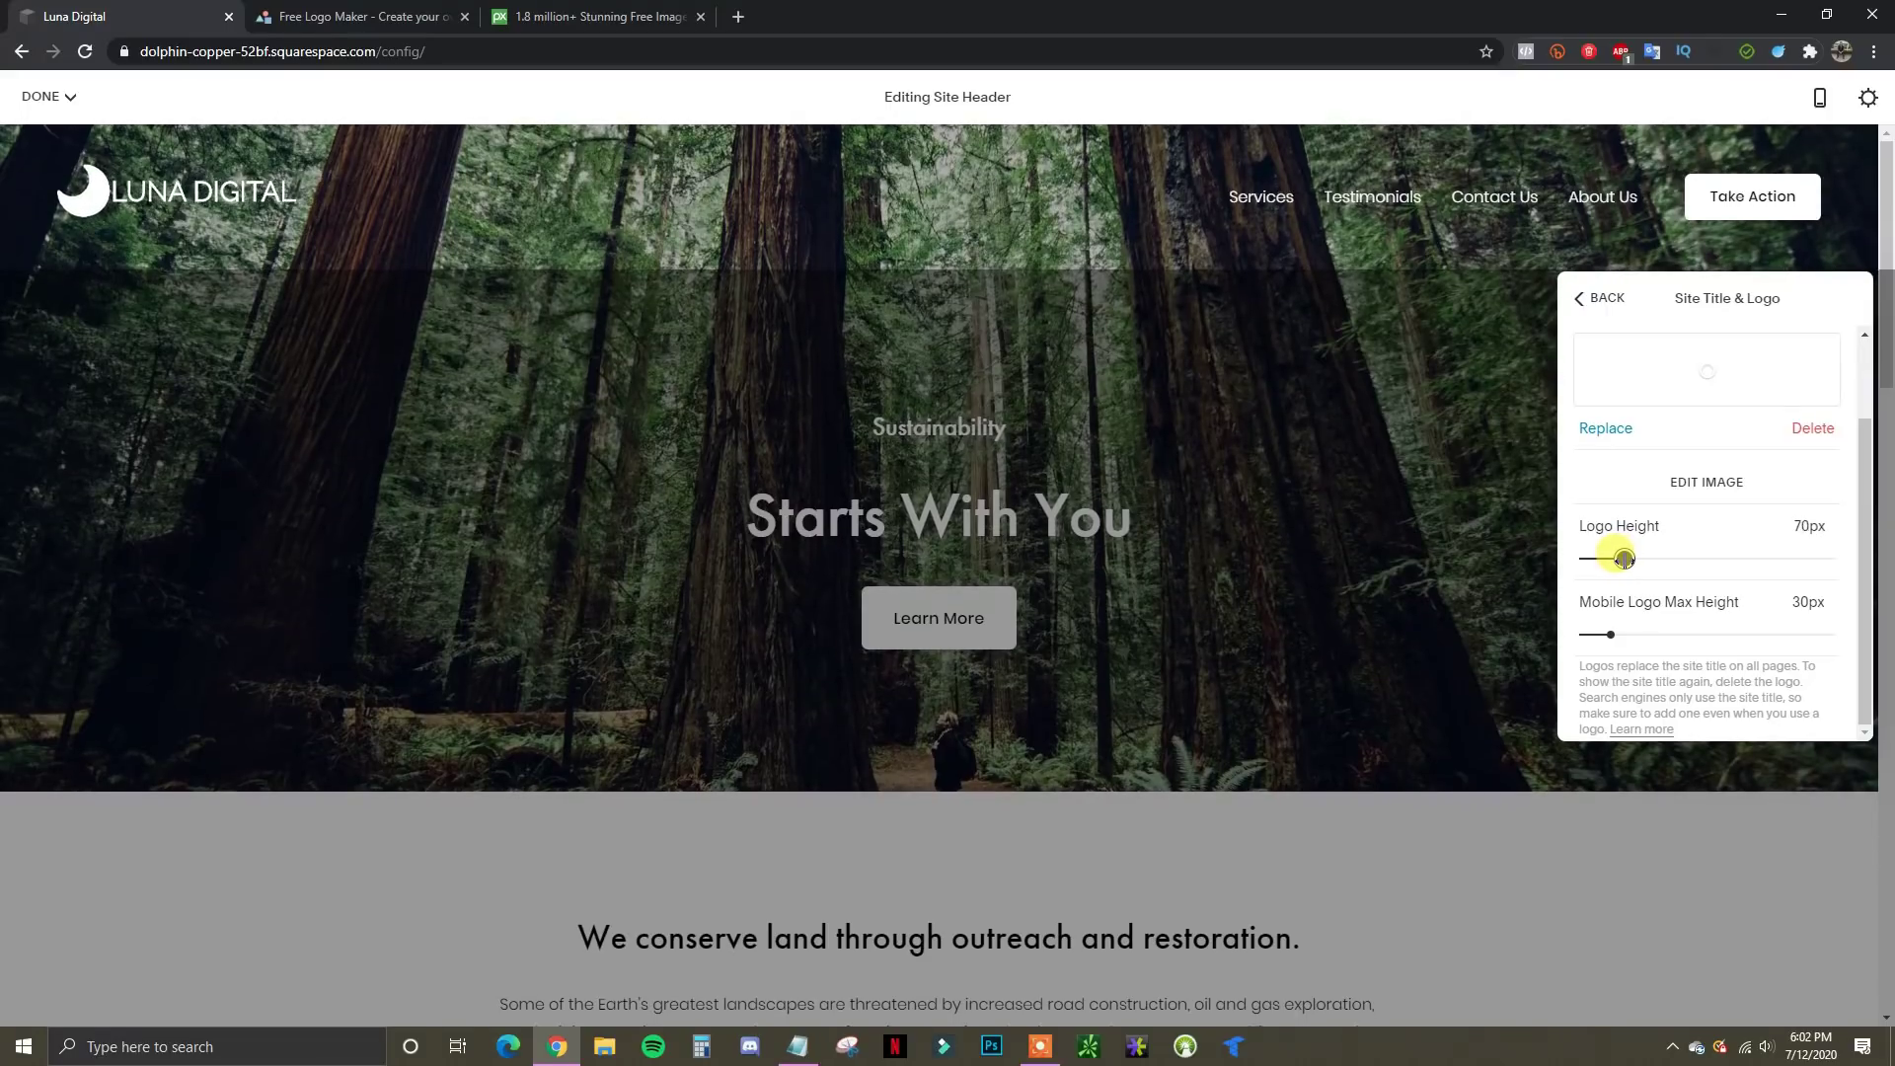
pyautogui.moveTo(1610, 634); pyautogui.dragTo(1634, 635)
pyautogui.scroll(1, 1717, 582)
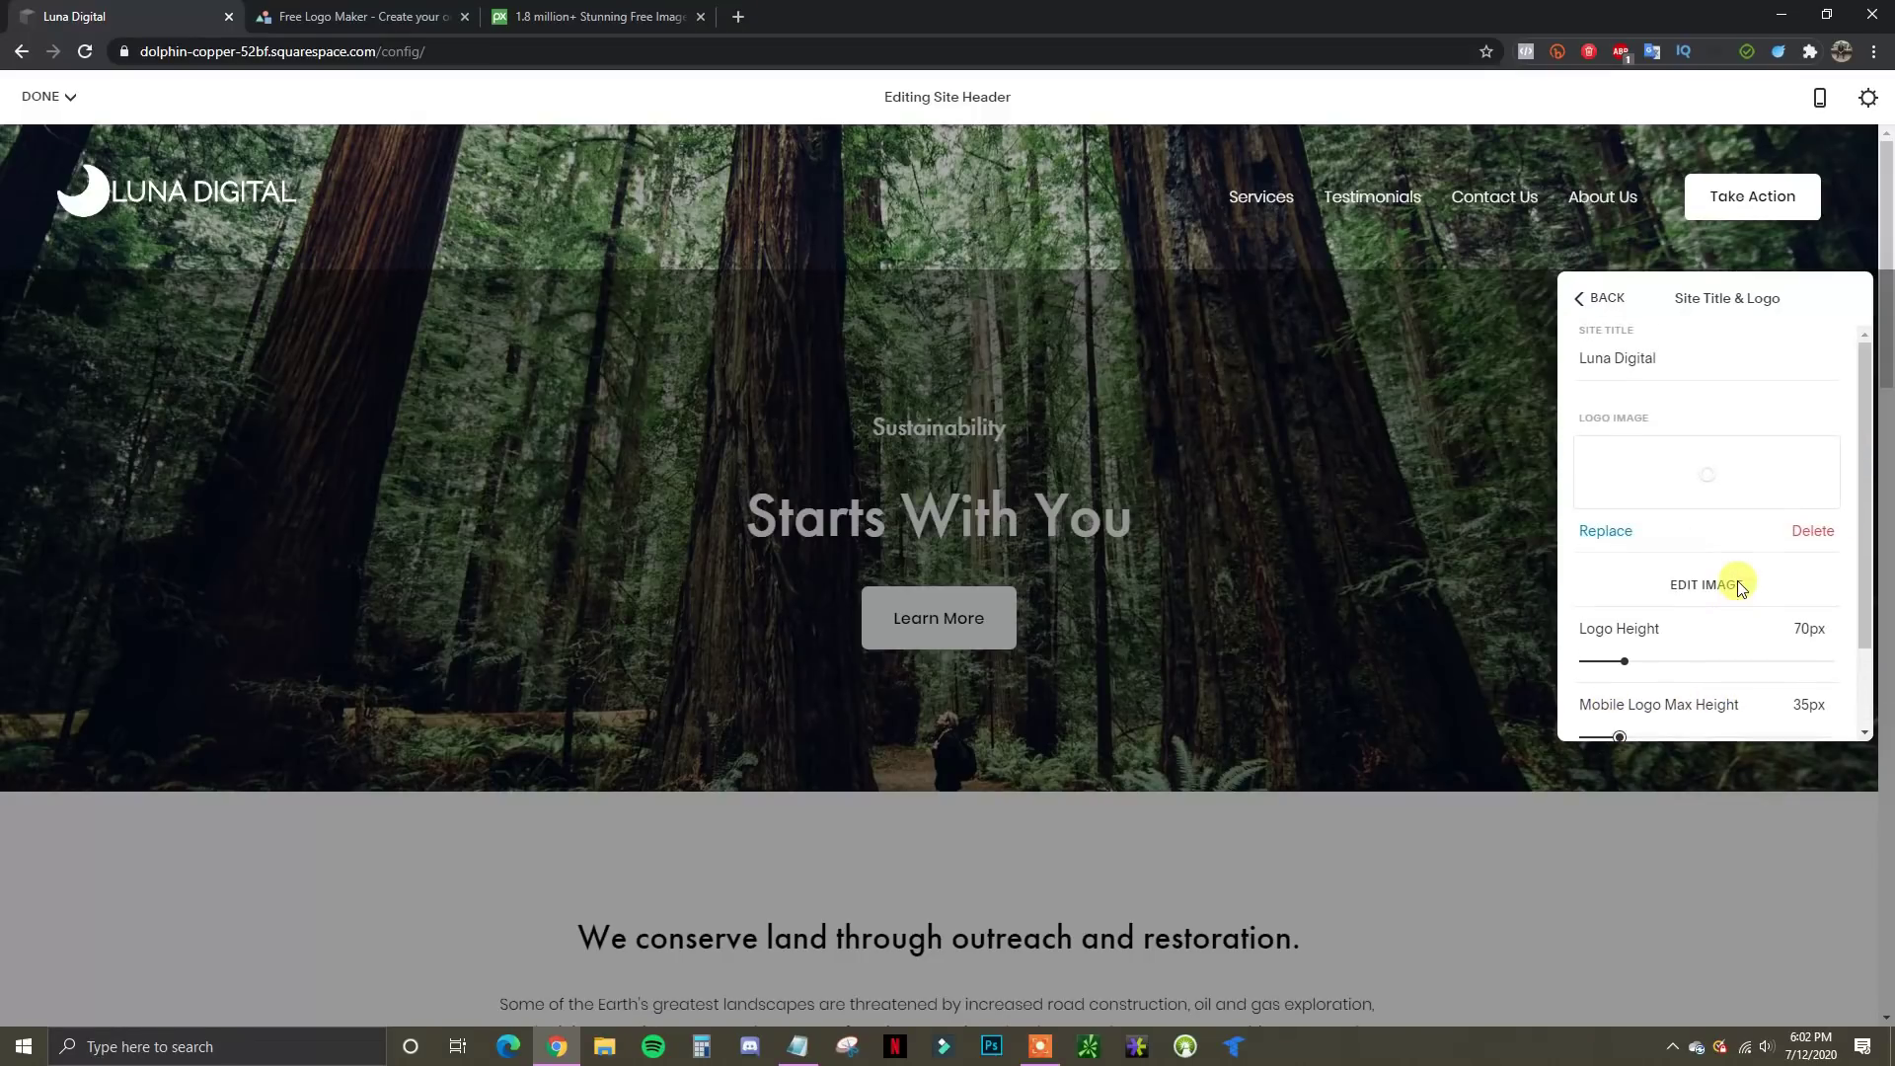
pyautogui.scroll(-1, 1671, 486)
pyautogui.click(1596, 298)
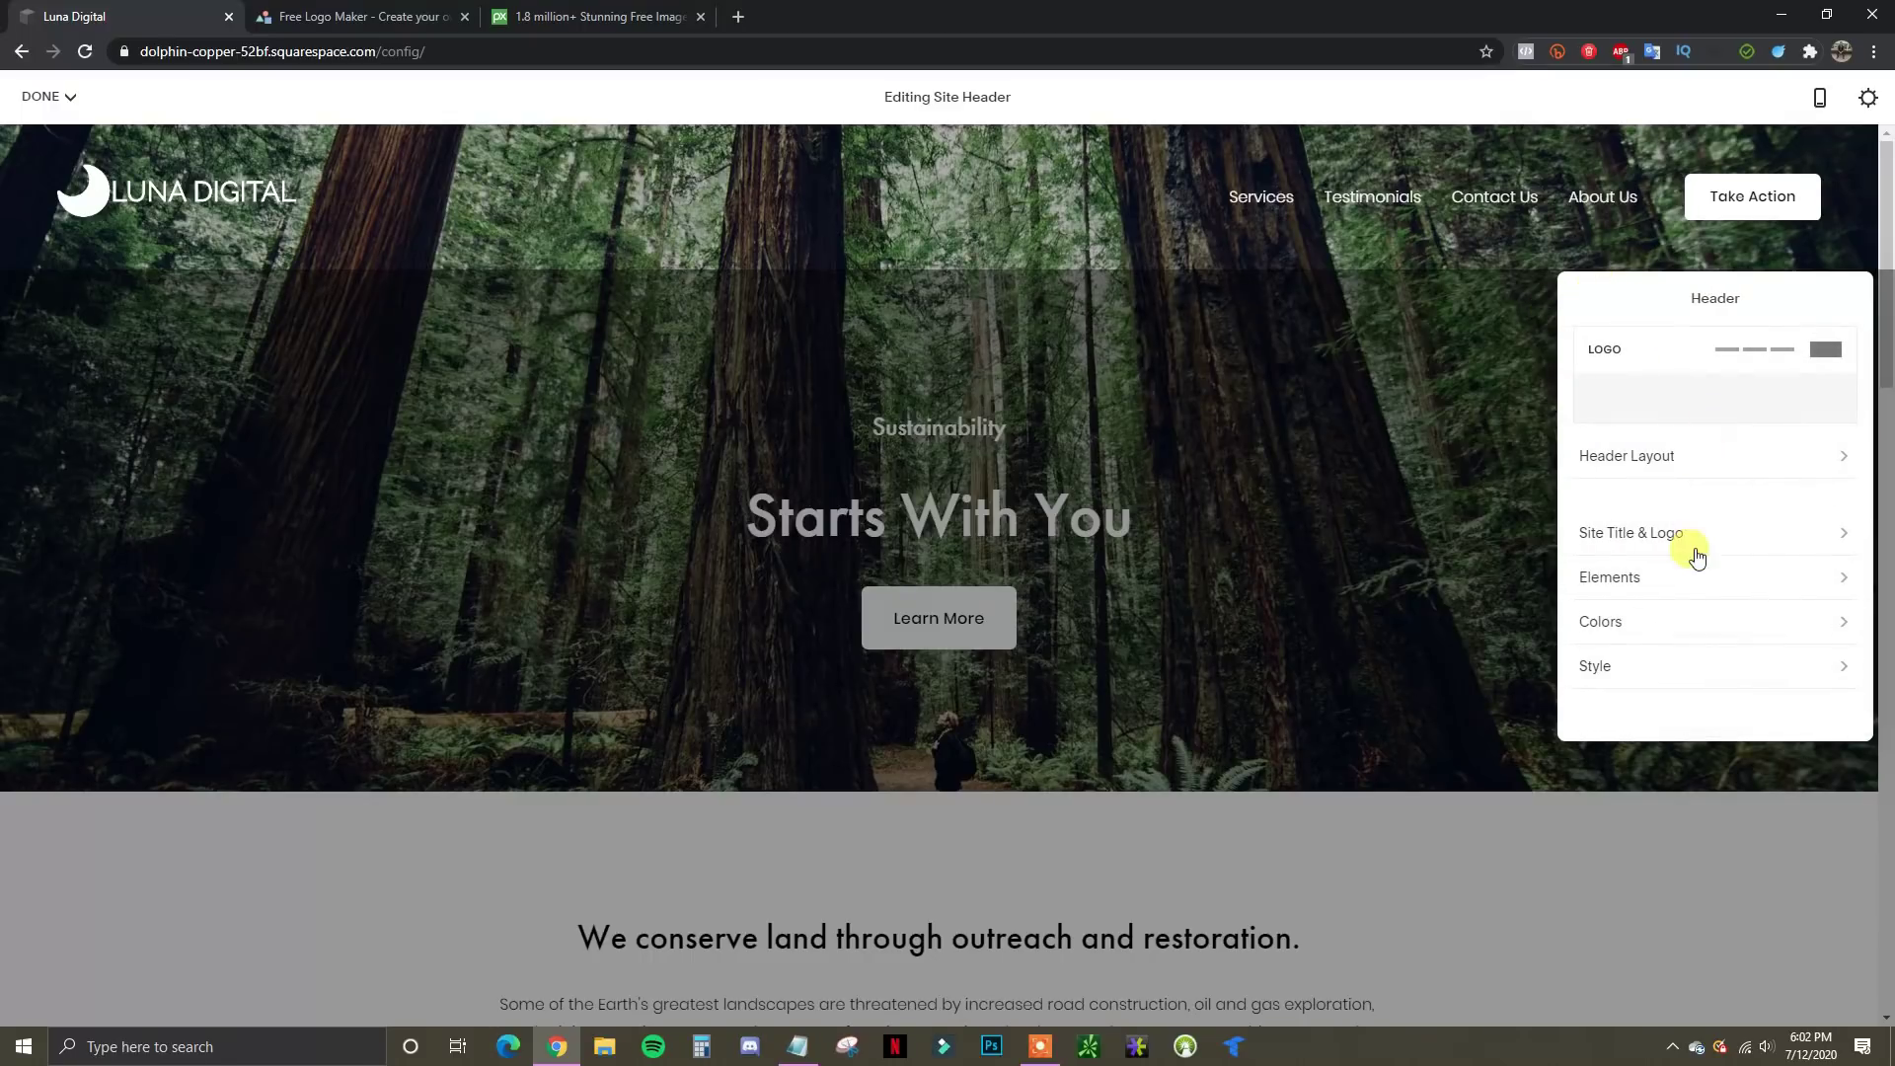
# In header Elements, toggle the button off and on, then relabel it 'Get A Free Quote'
pyautogui.click(1821, 577)
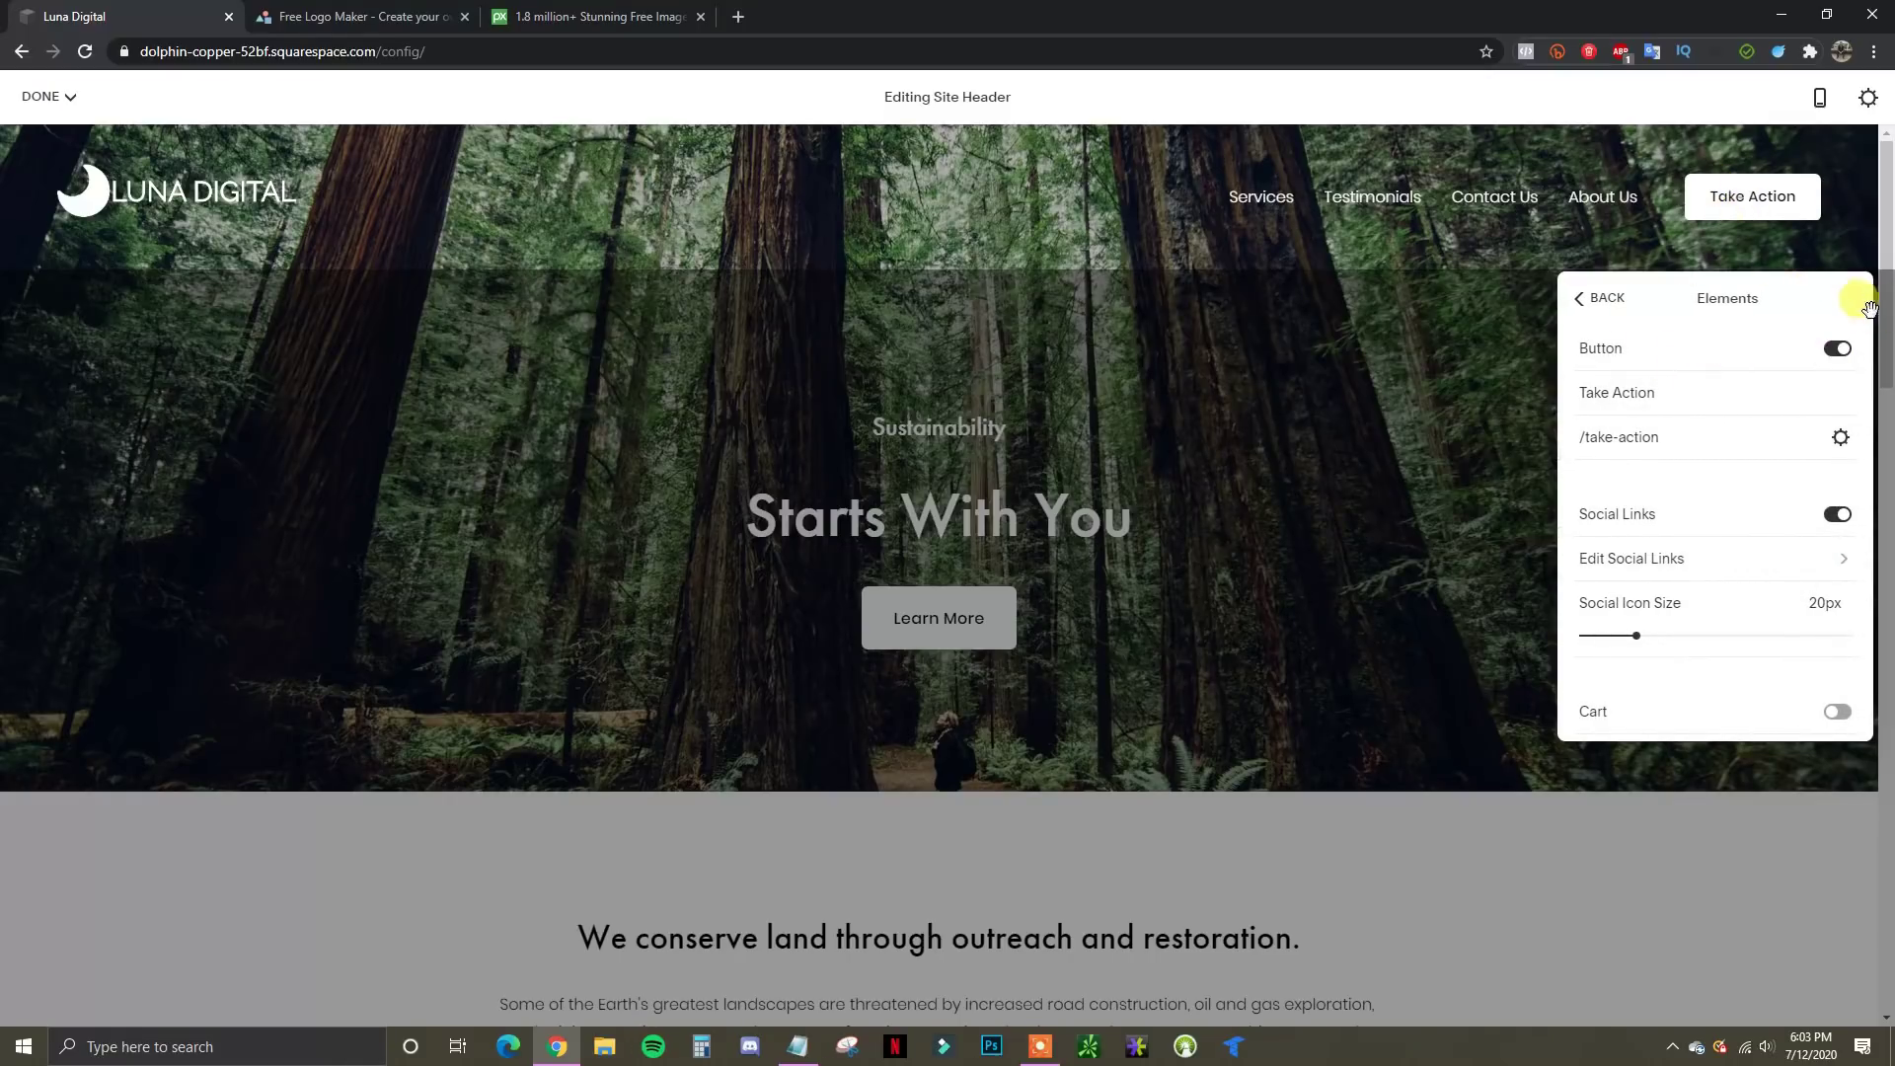
pyautogui.click(1835, 349)
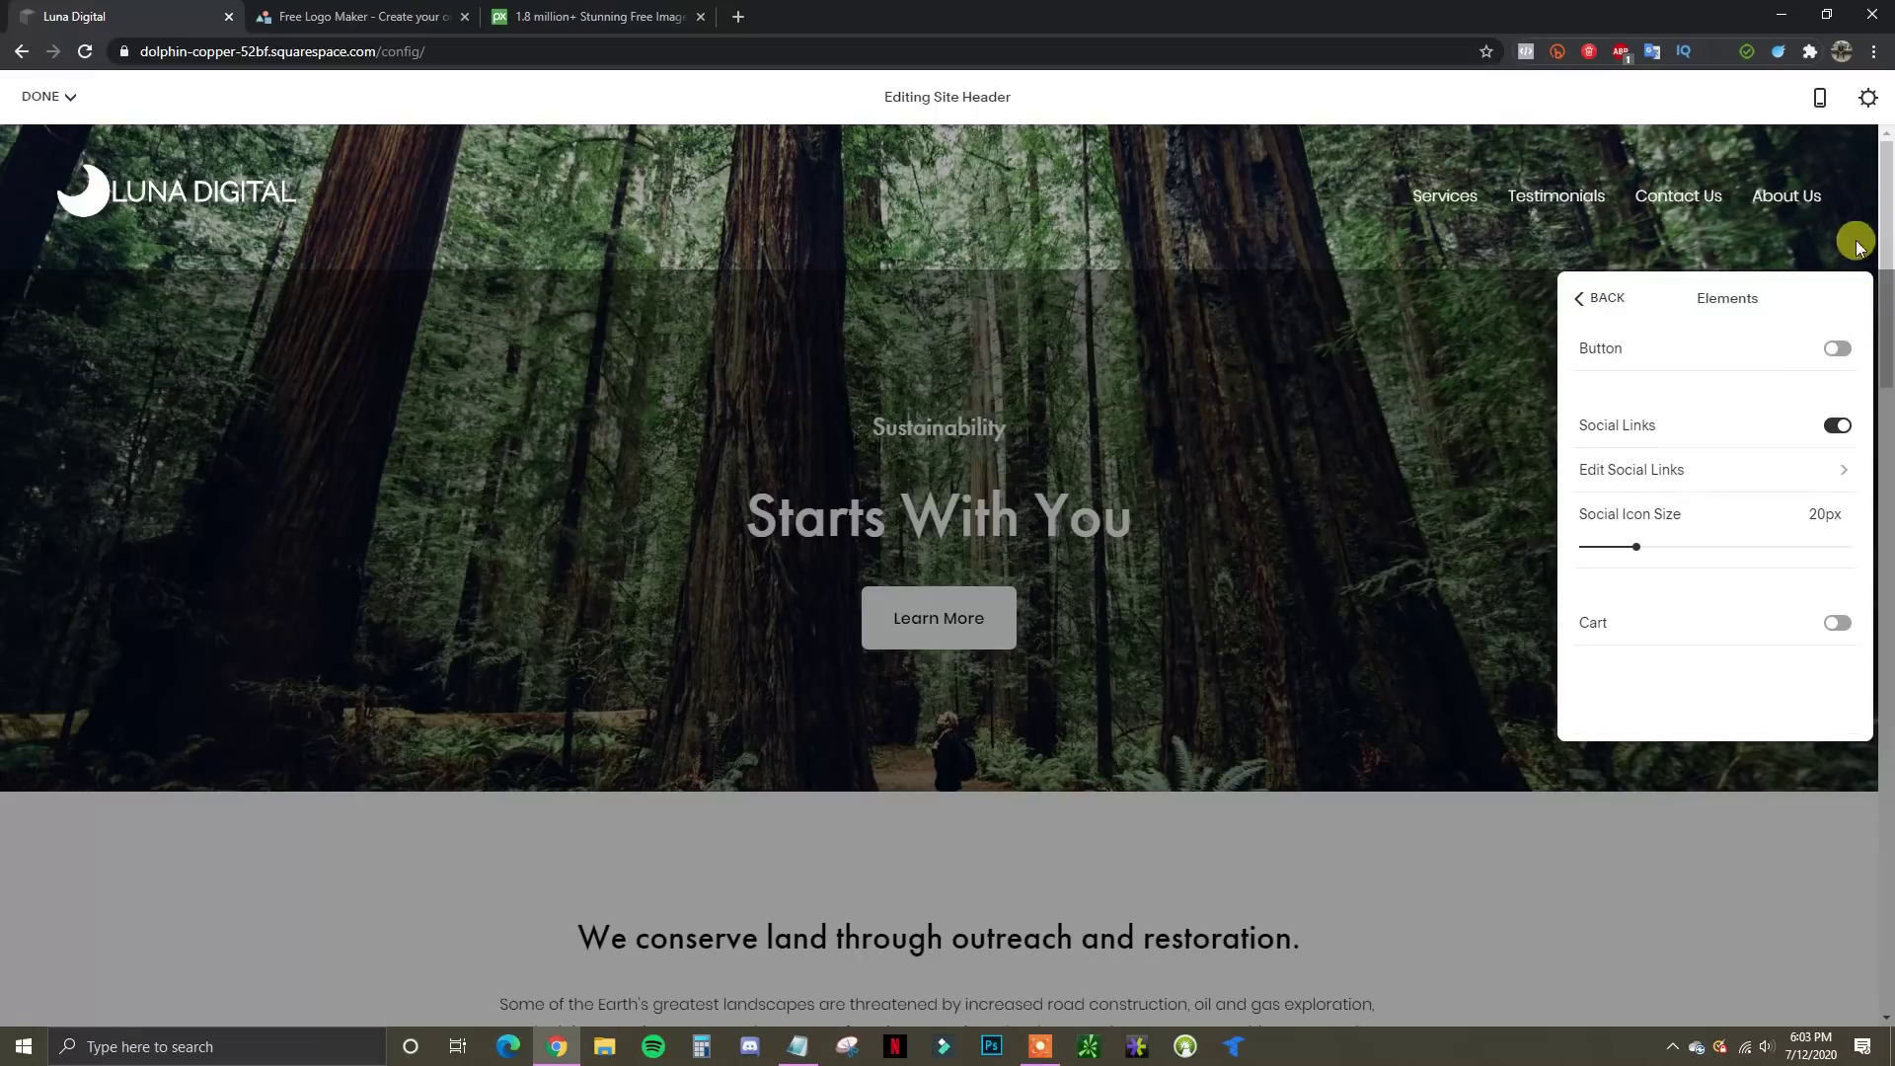
pyautogui.click(1837, 350)
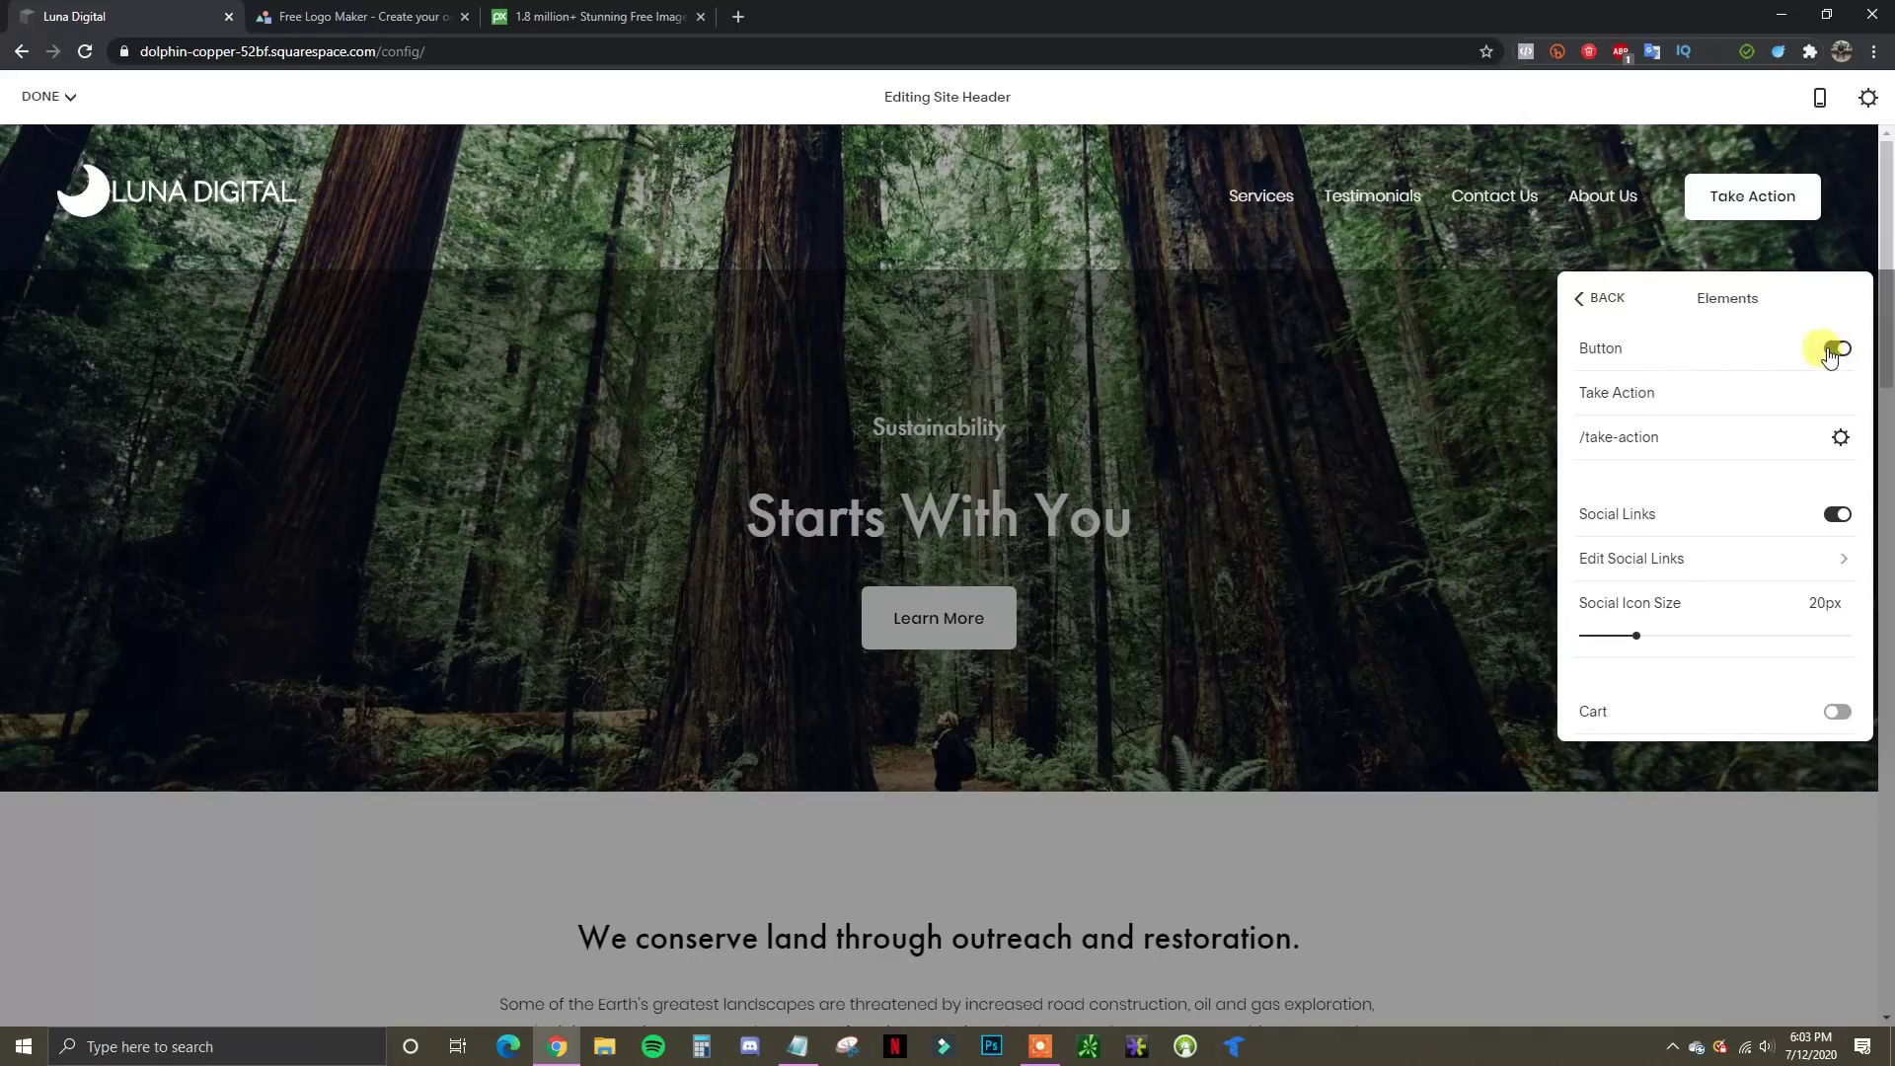
pyautogui.tripleClick(1656, 394)
pyautogui.moveTo(1666, 396); pyautogui.dragTo(1588, 403)
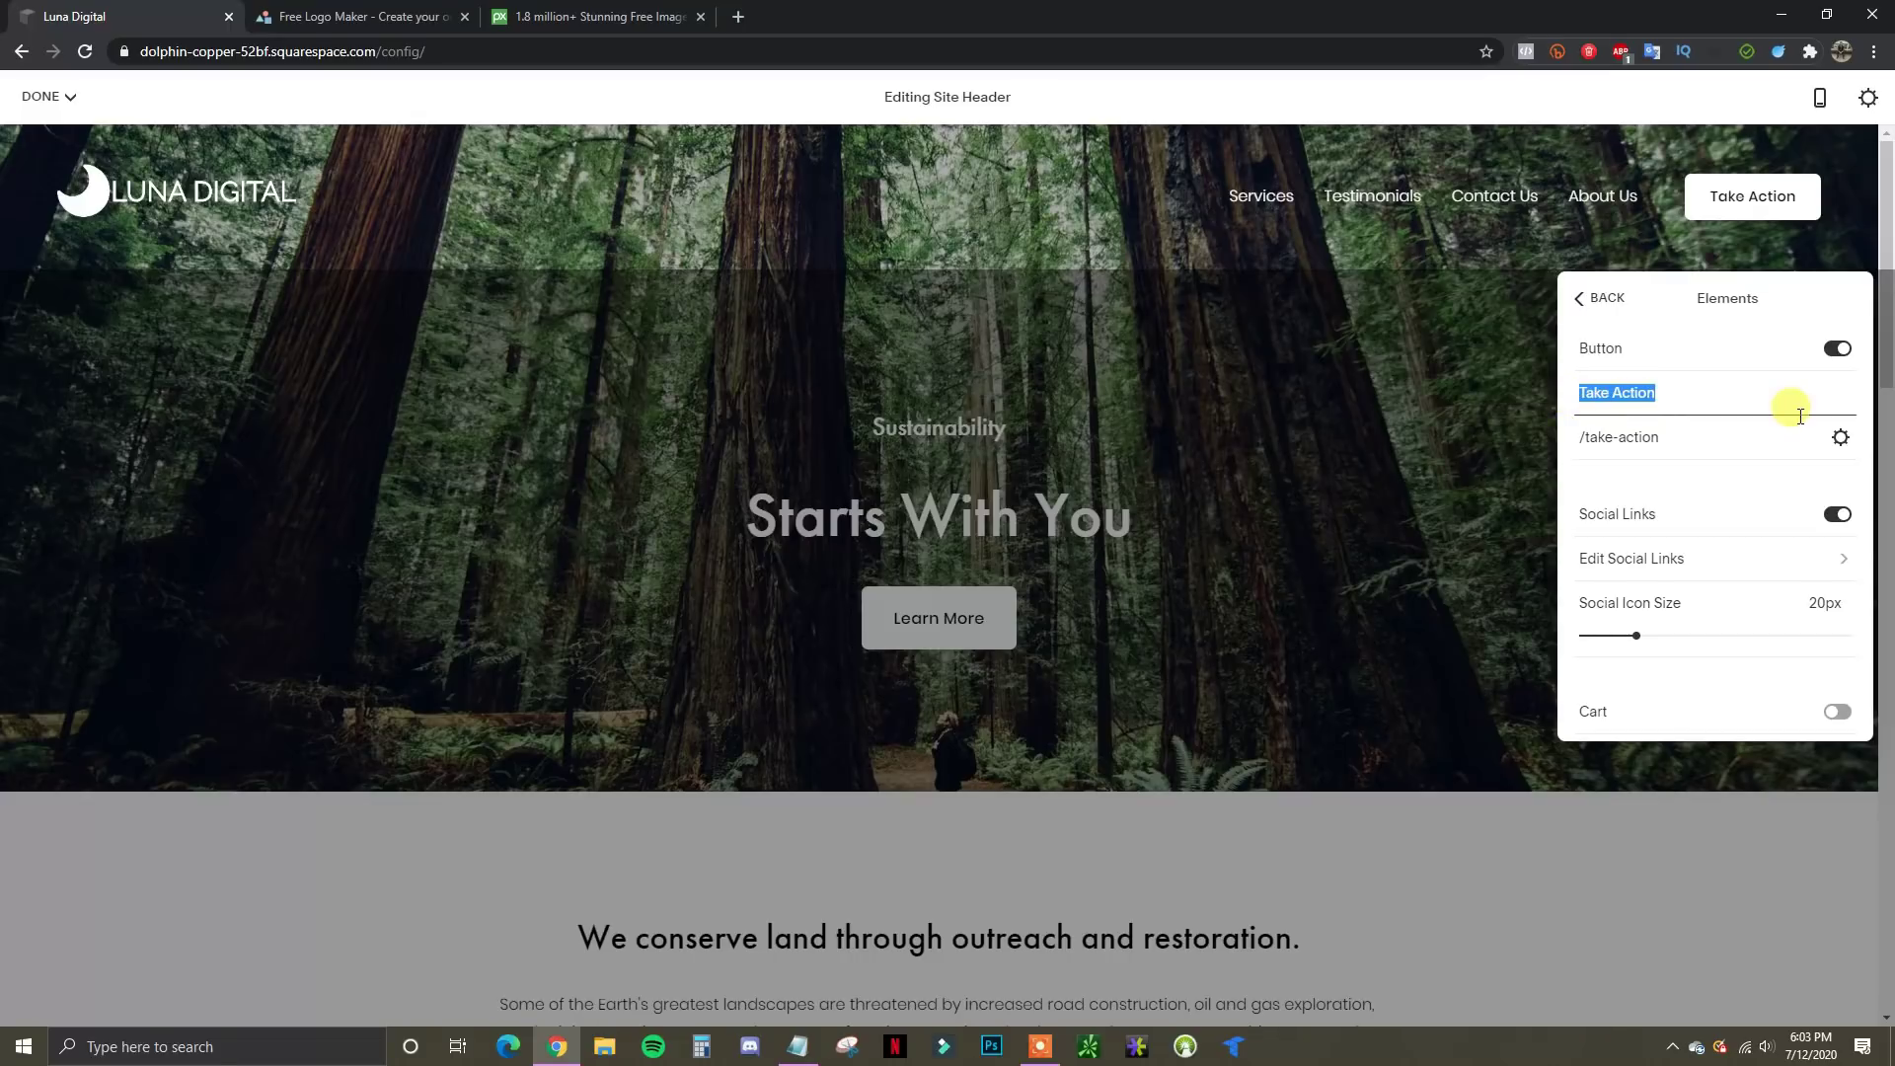
pyautogui.write('Get A Free Quote')
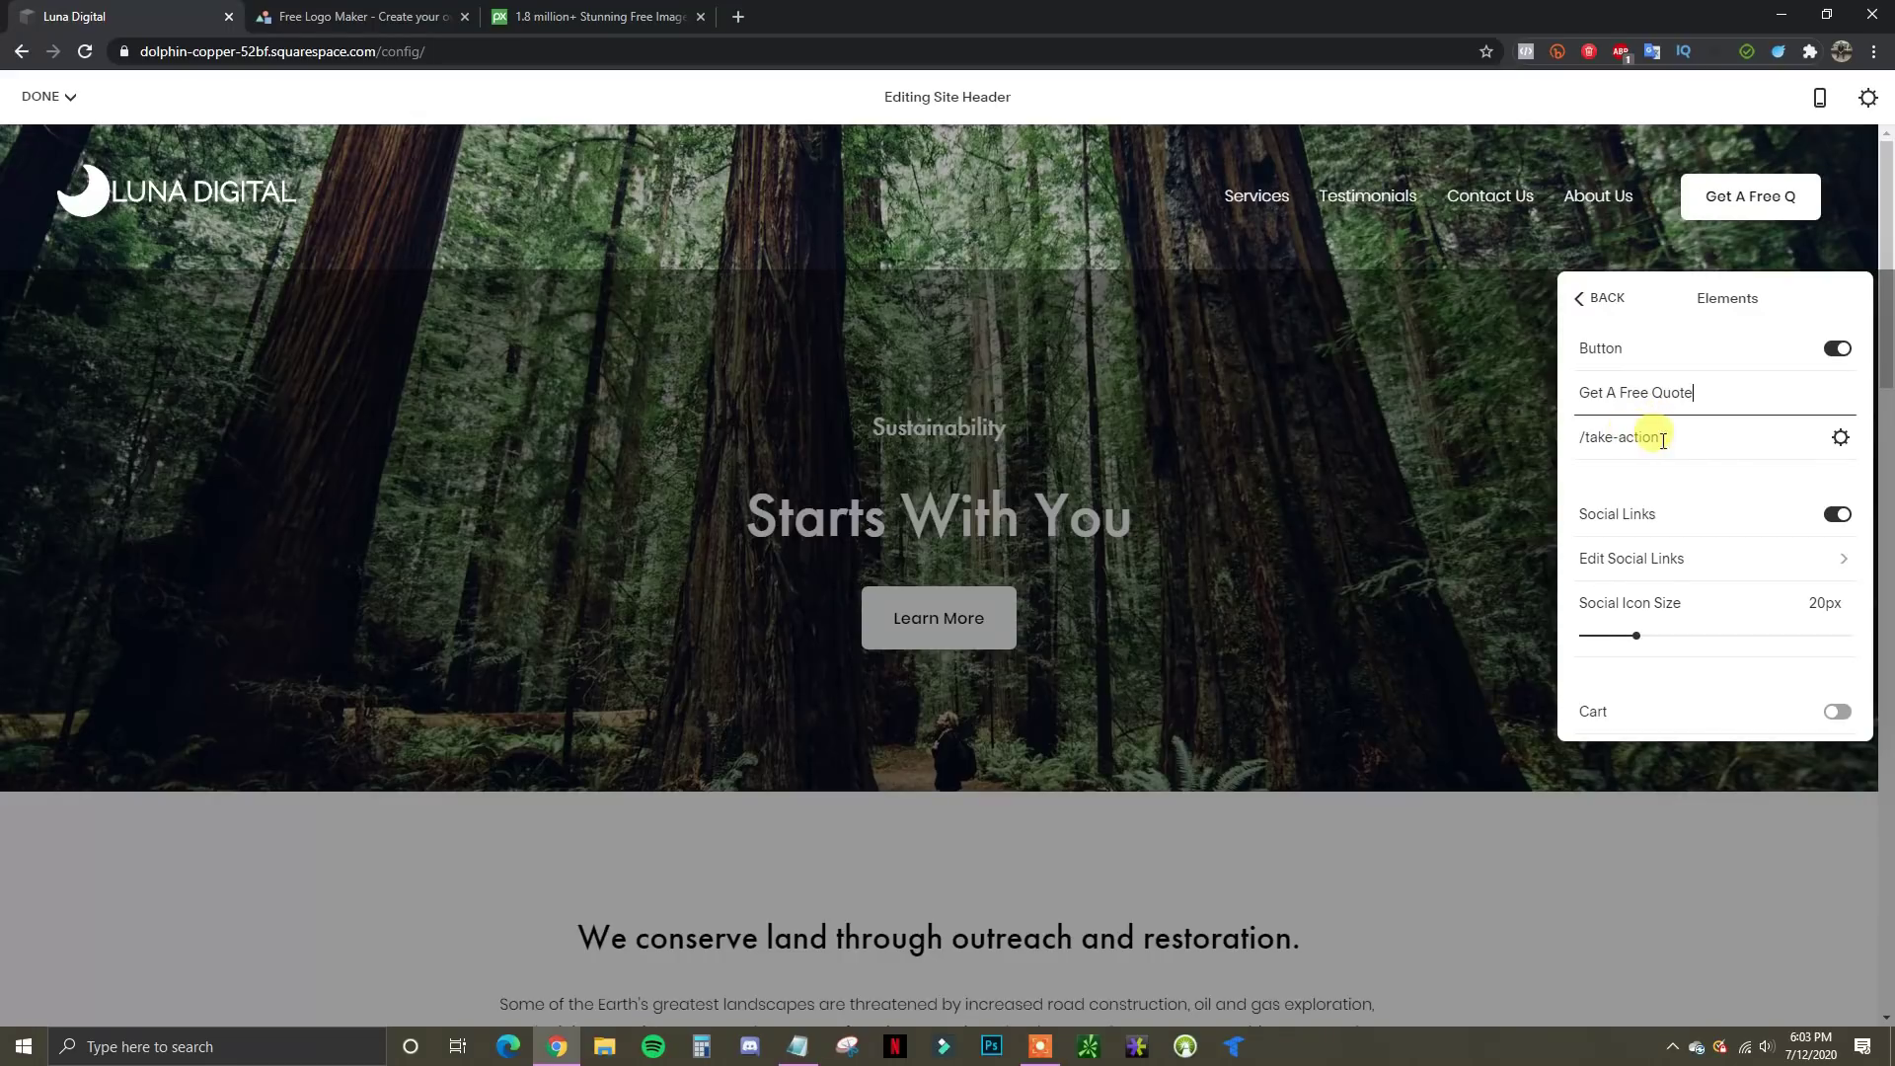
# Open the header button's Link Editor and review the web address, email, phone and file options
pyautogui.click(1840, 437)
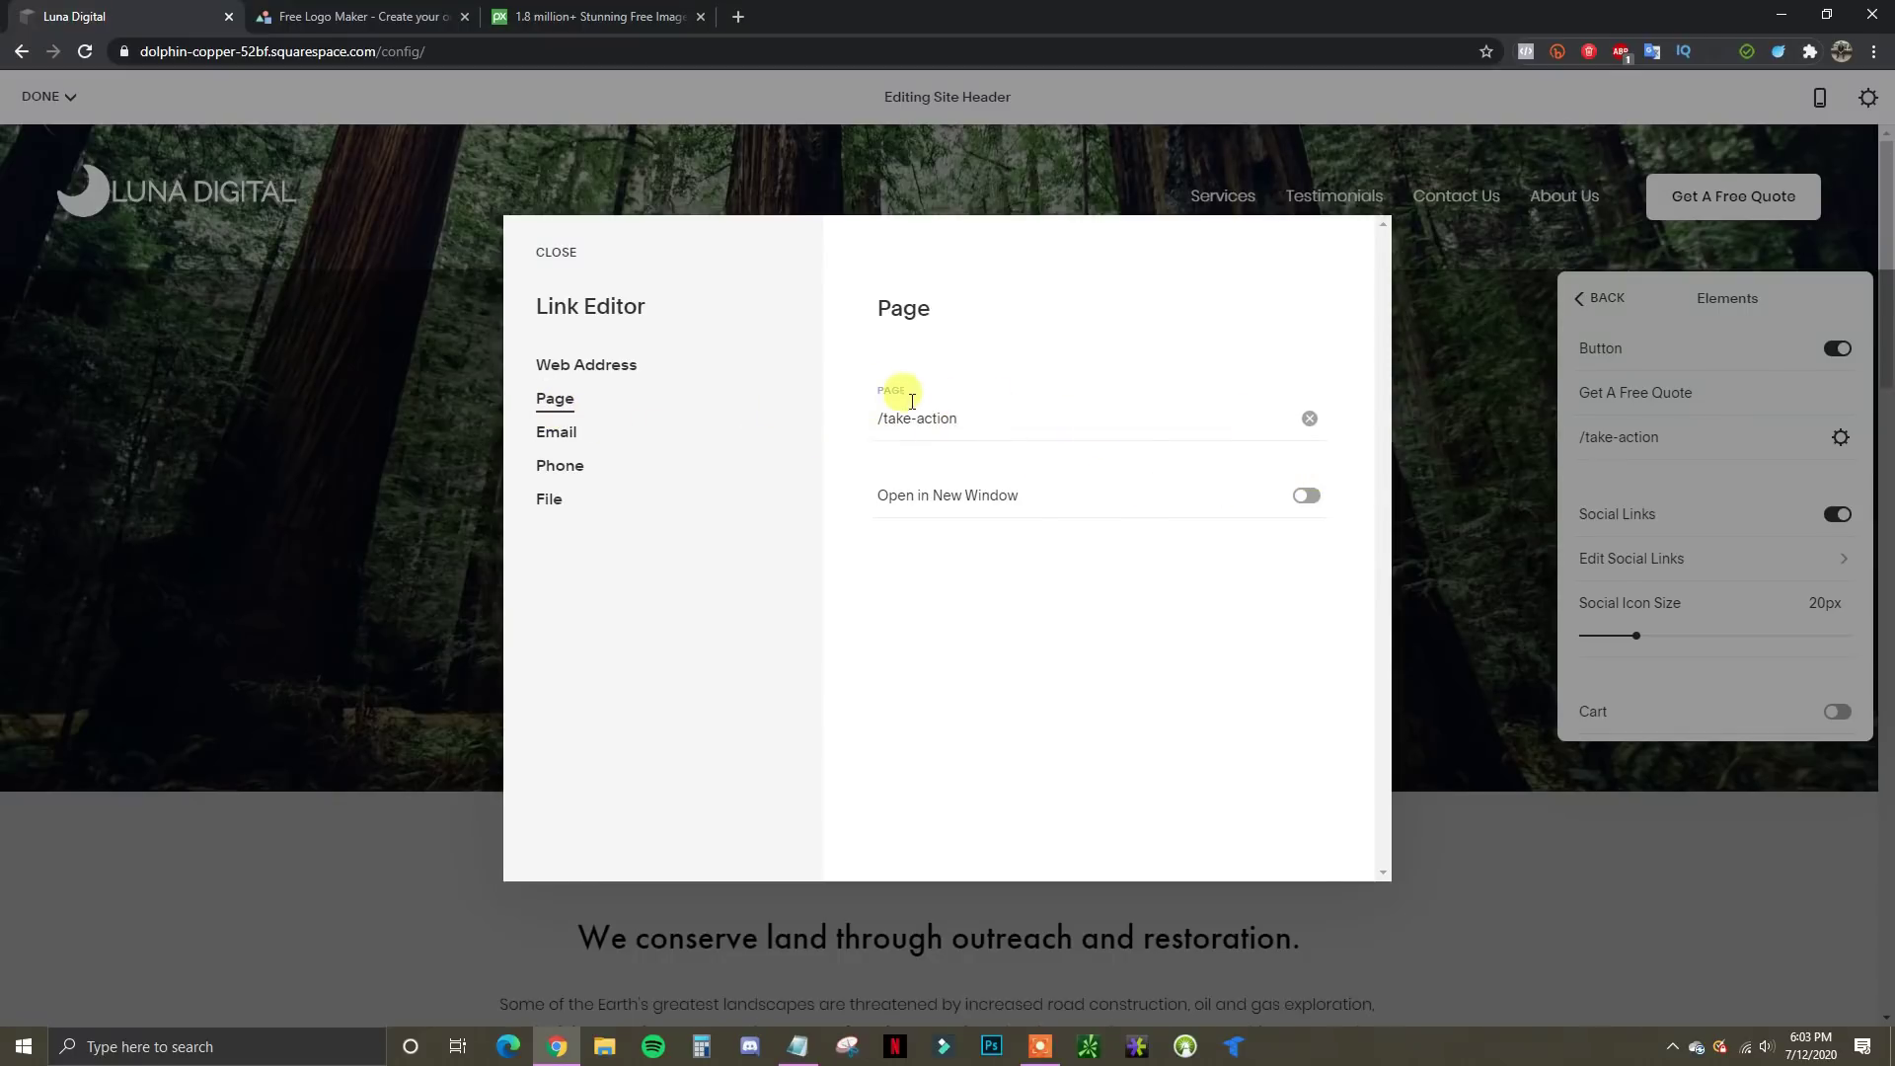
pyautogui.click(611, 383)
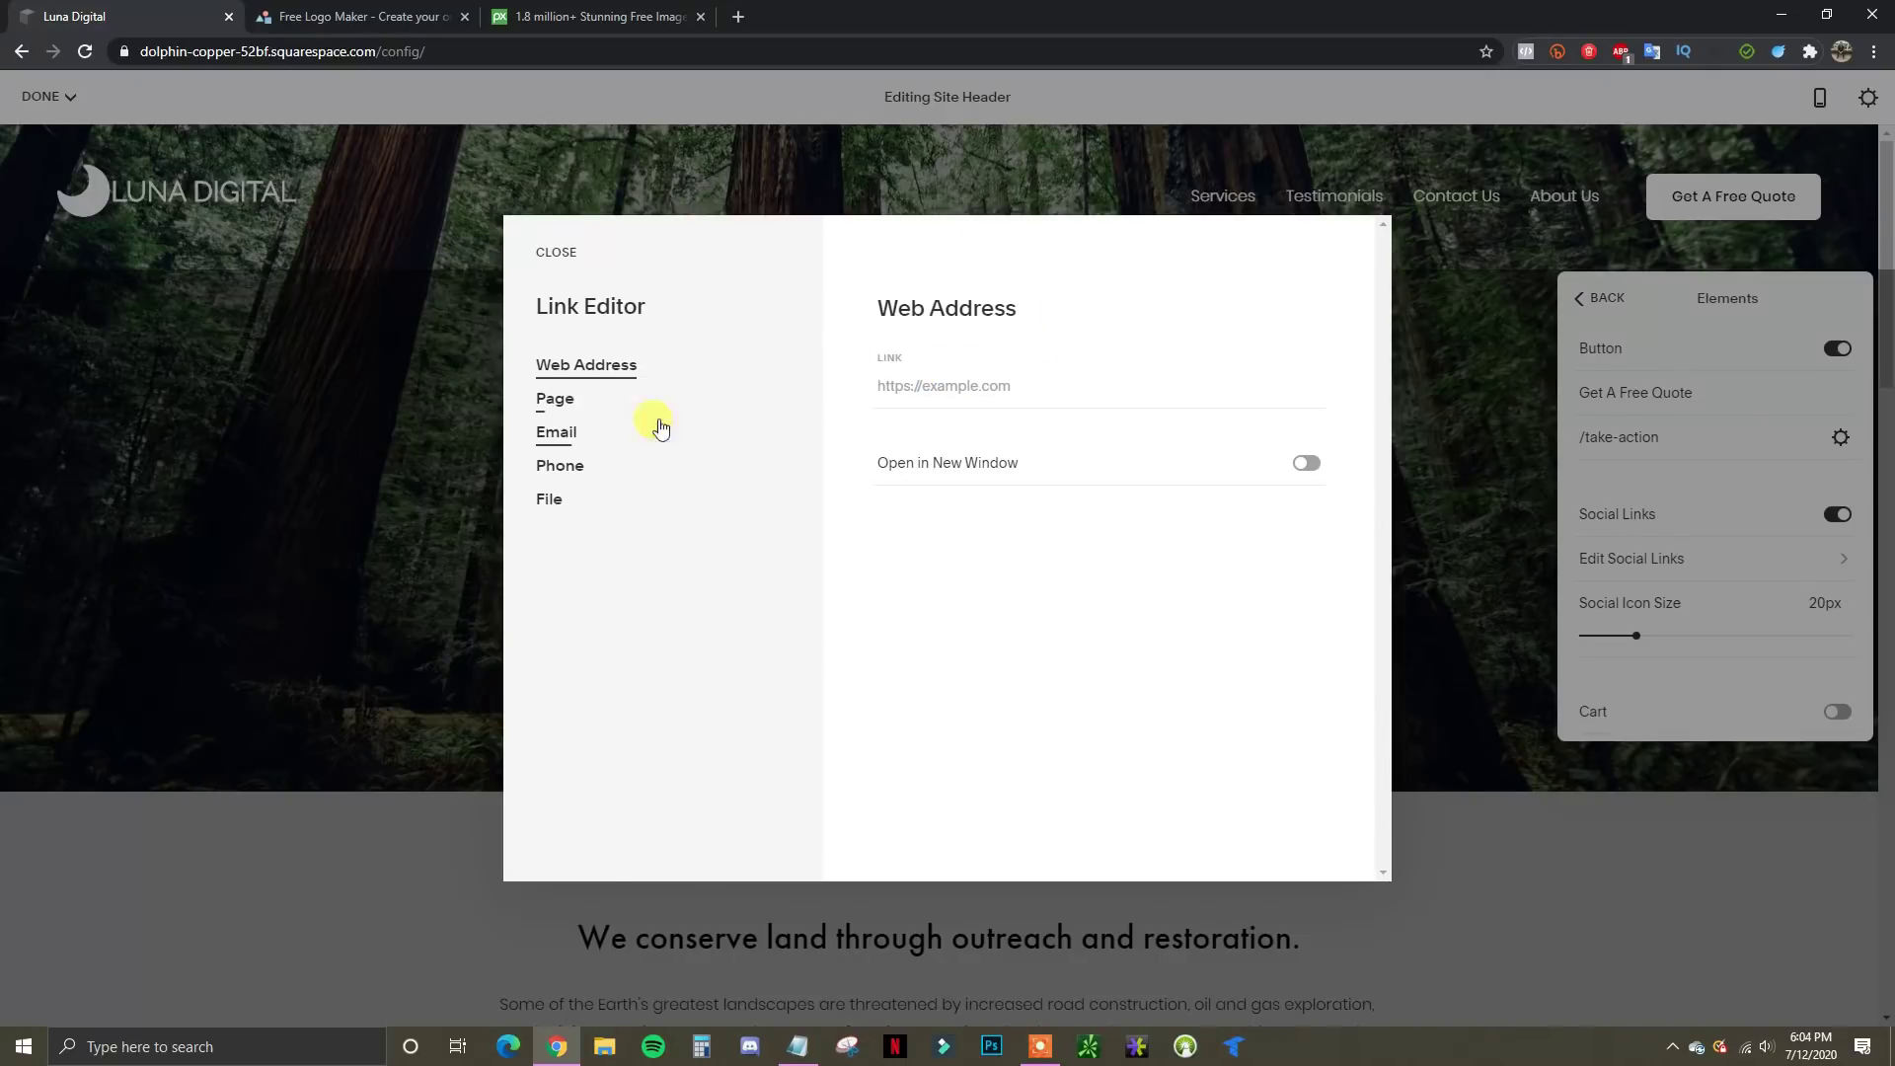
pyautogui.click(567, 437)
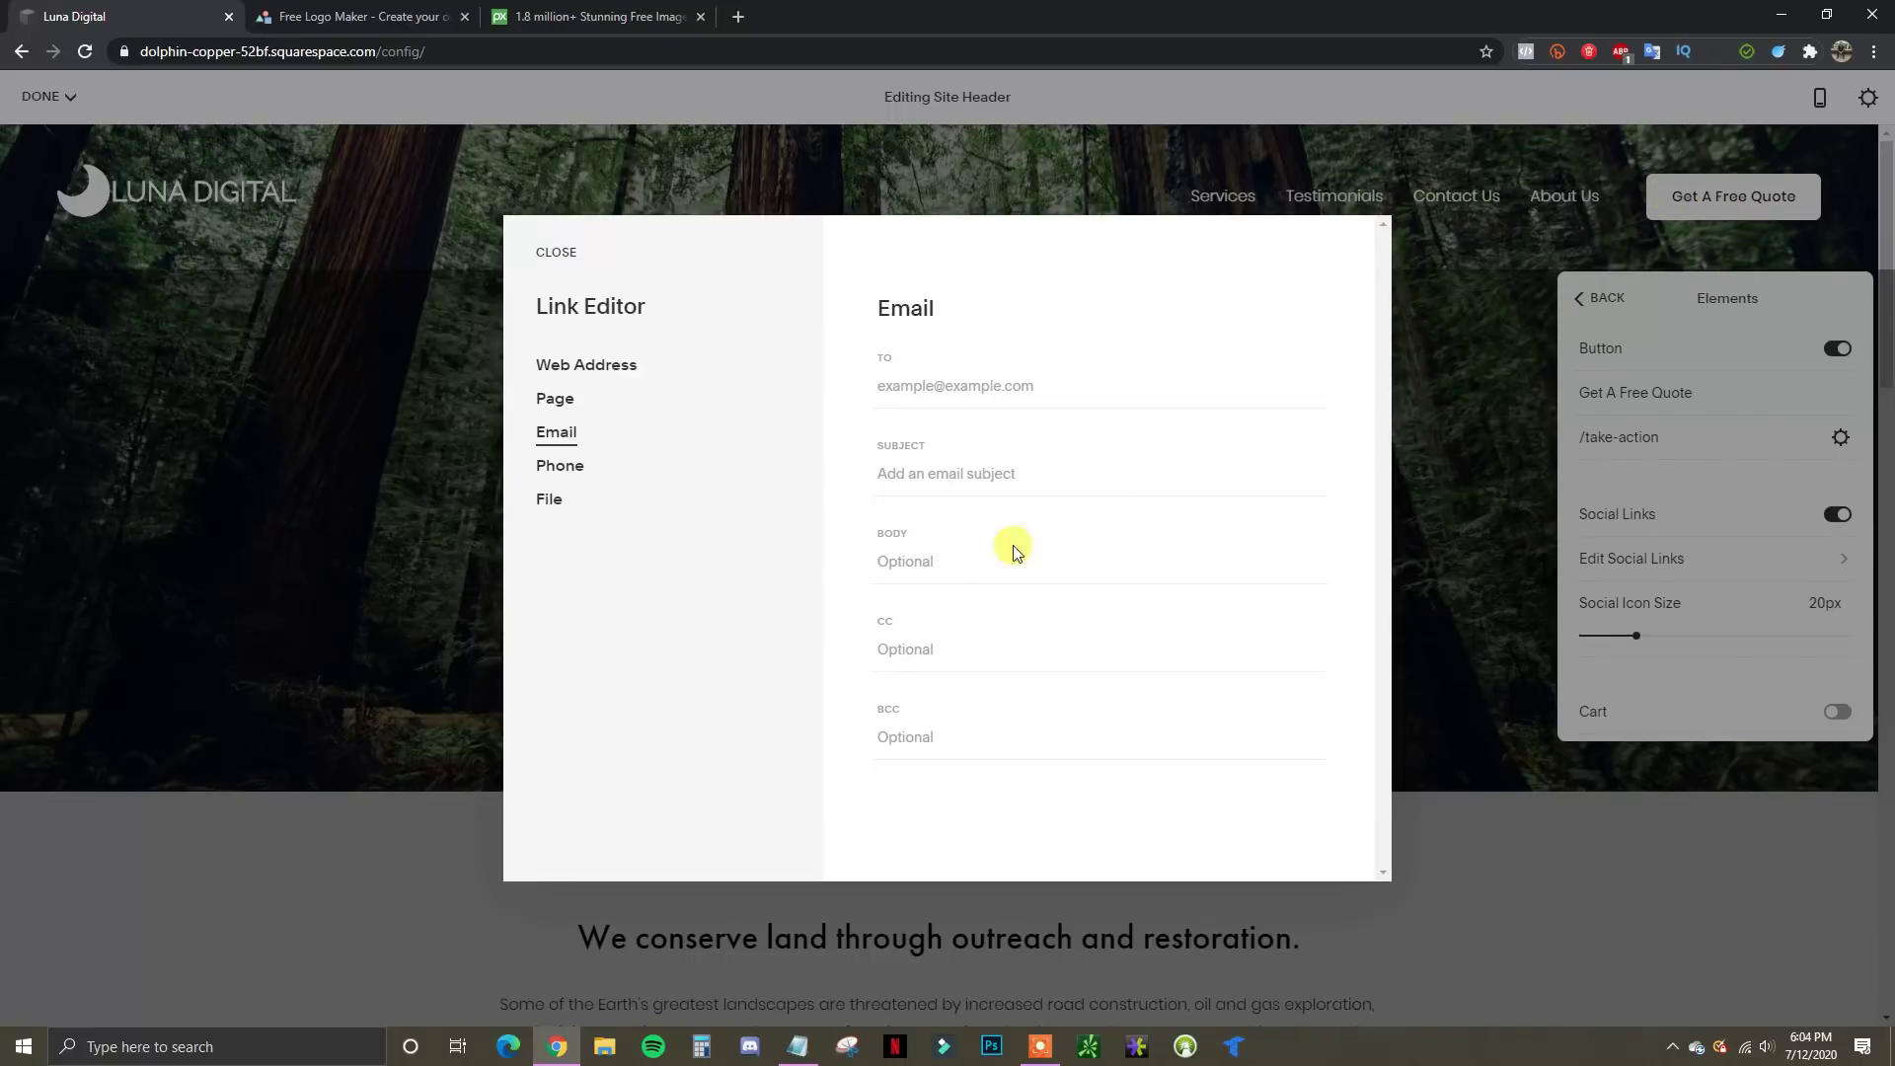
pyautogui.click(559, 467)
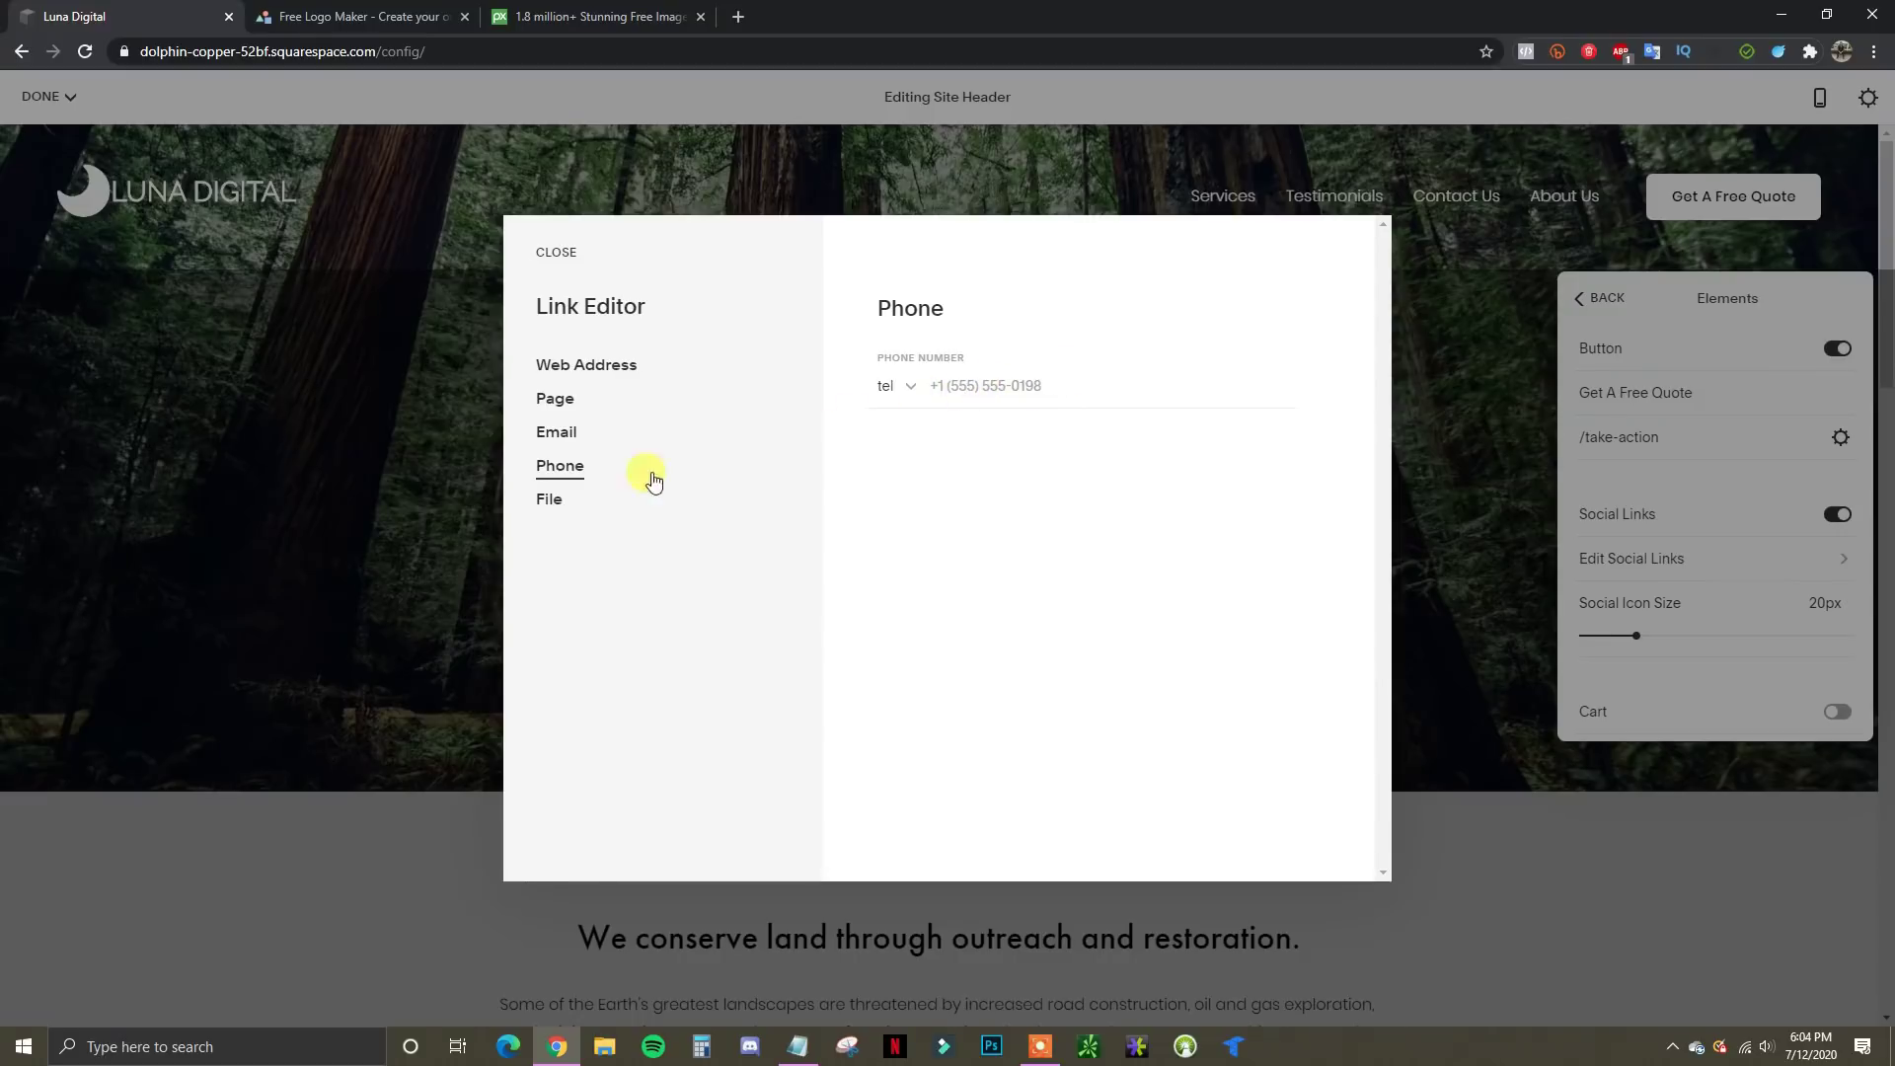
pyautogui.click(553, 503)
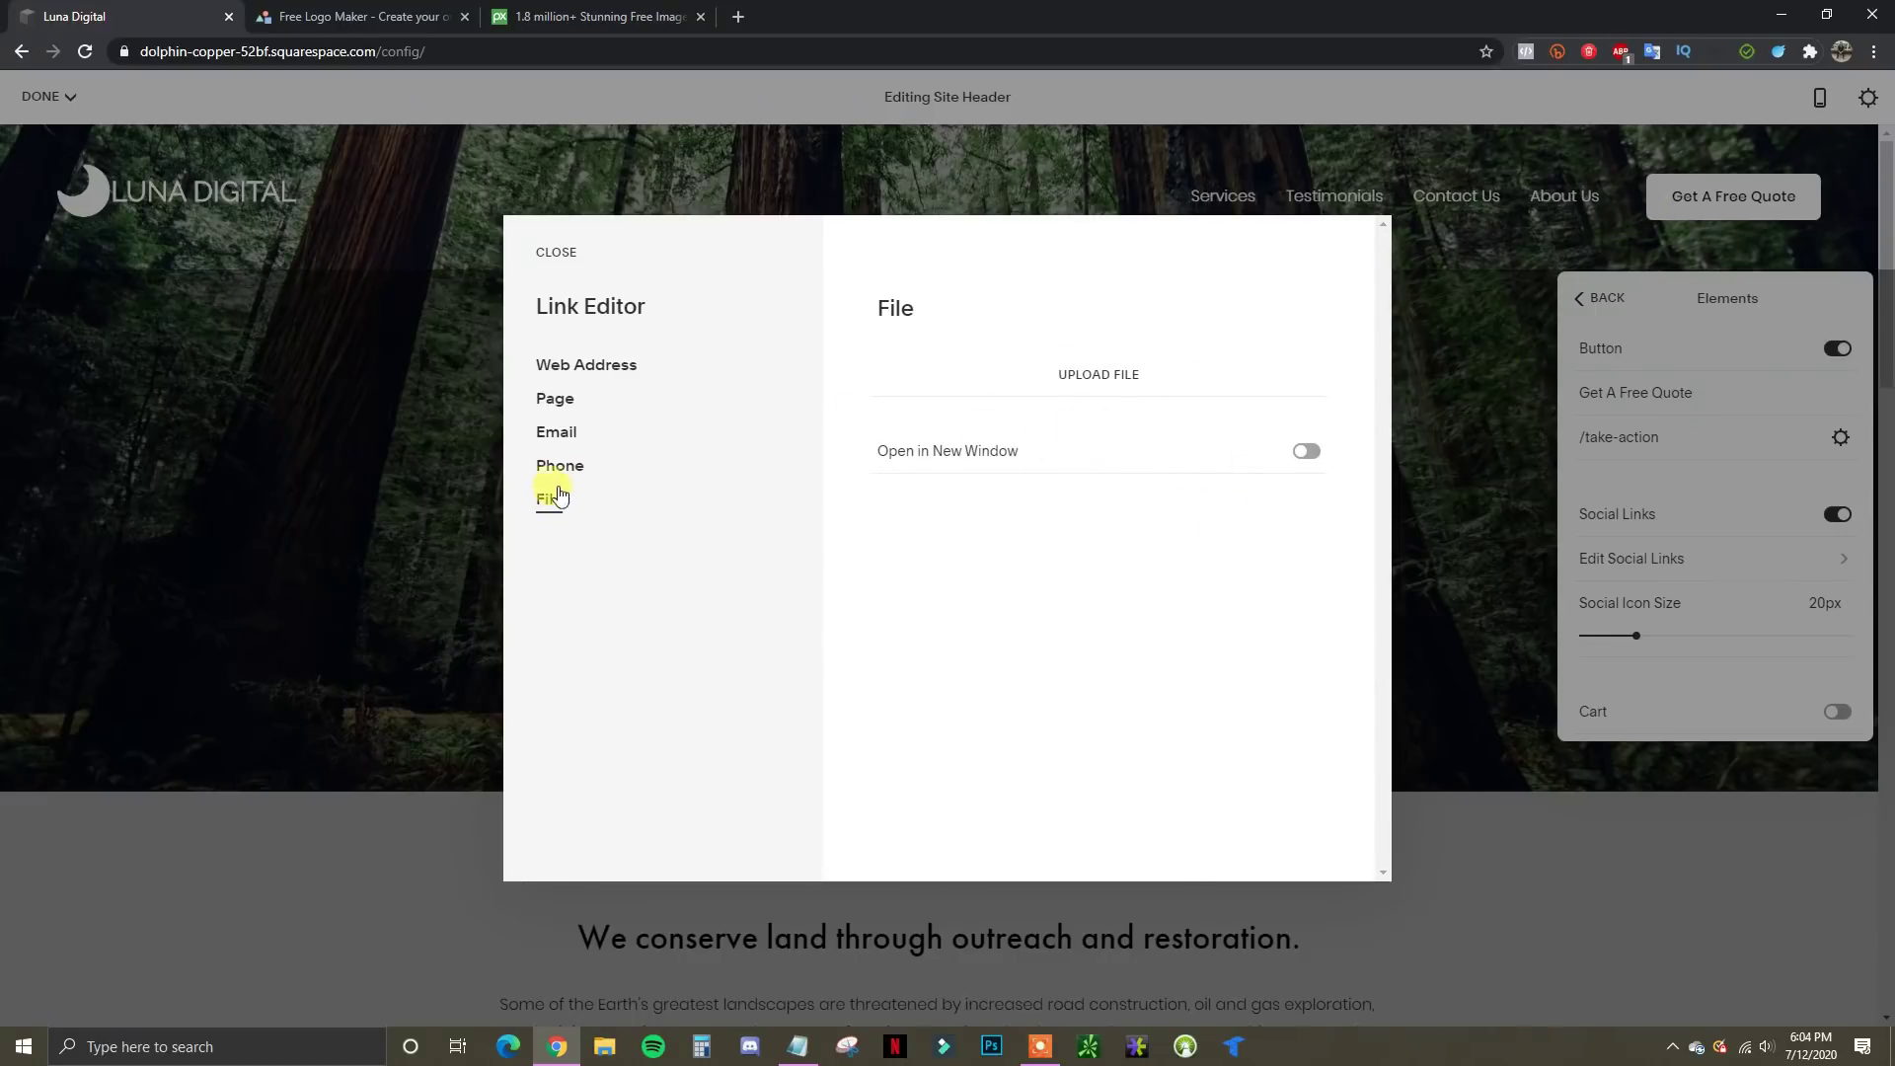
# Point the button link at the Contact Us page (/contact-us) in the same window and save
pyautogui.click(558, 399)
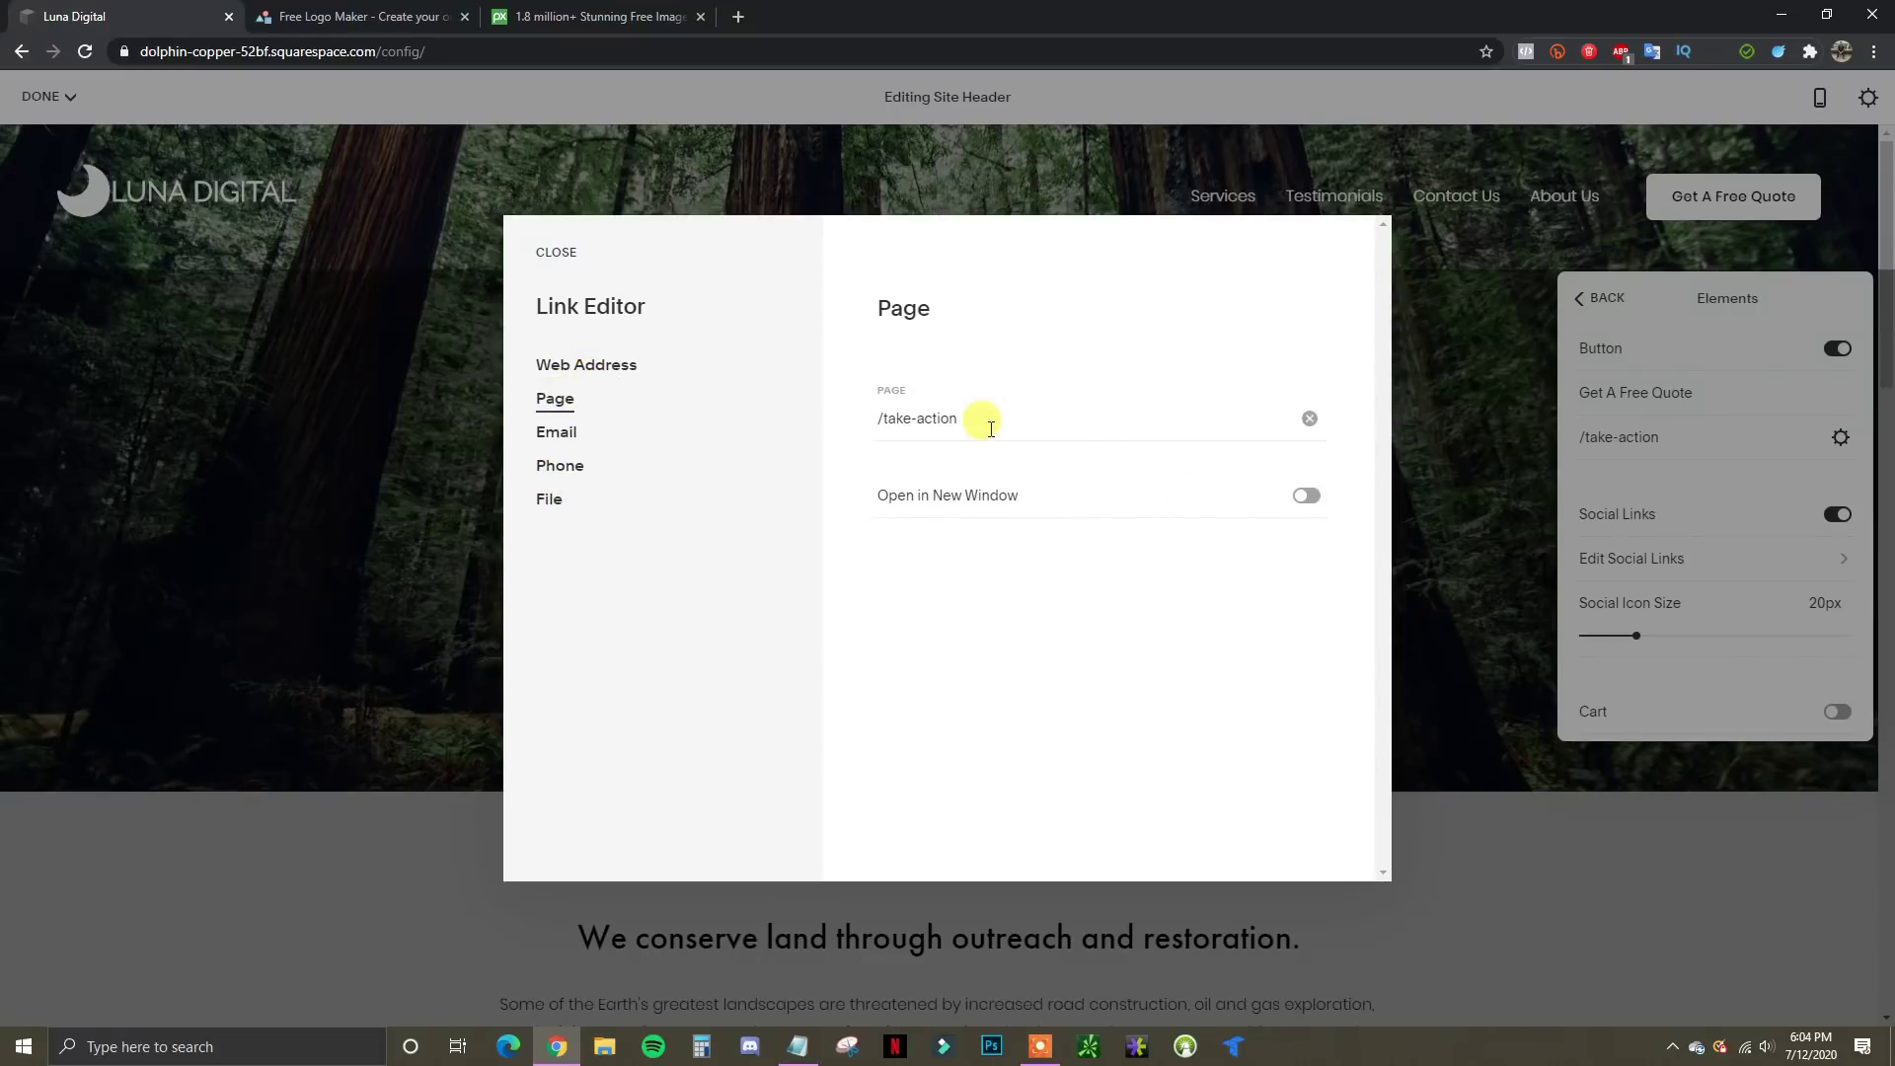
pyautogui.moveTo(981, 418); pyautogui.dragTo(1074, 406)
pyautogui.click(955, 425)
pyautogui.write('contact')
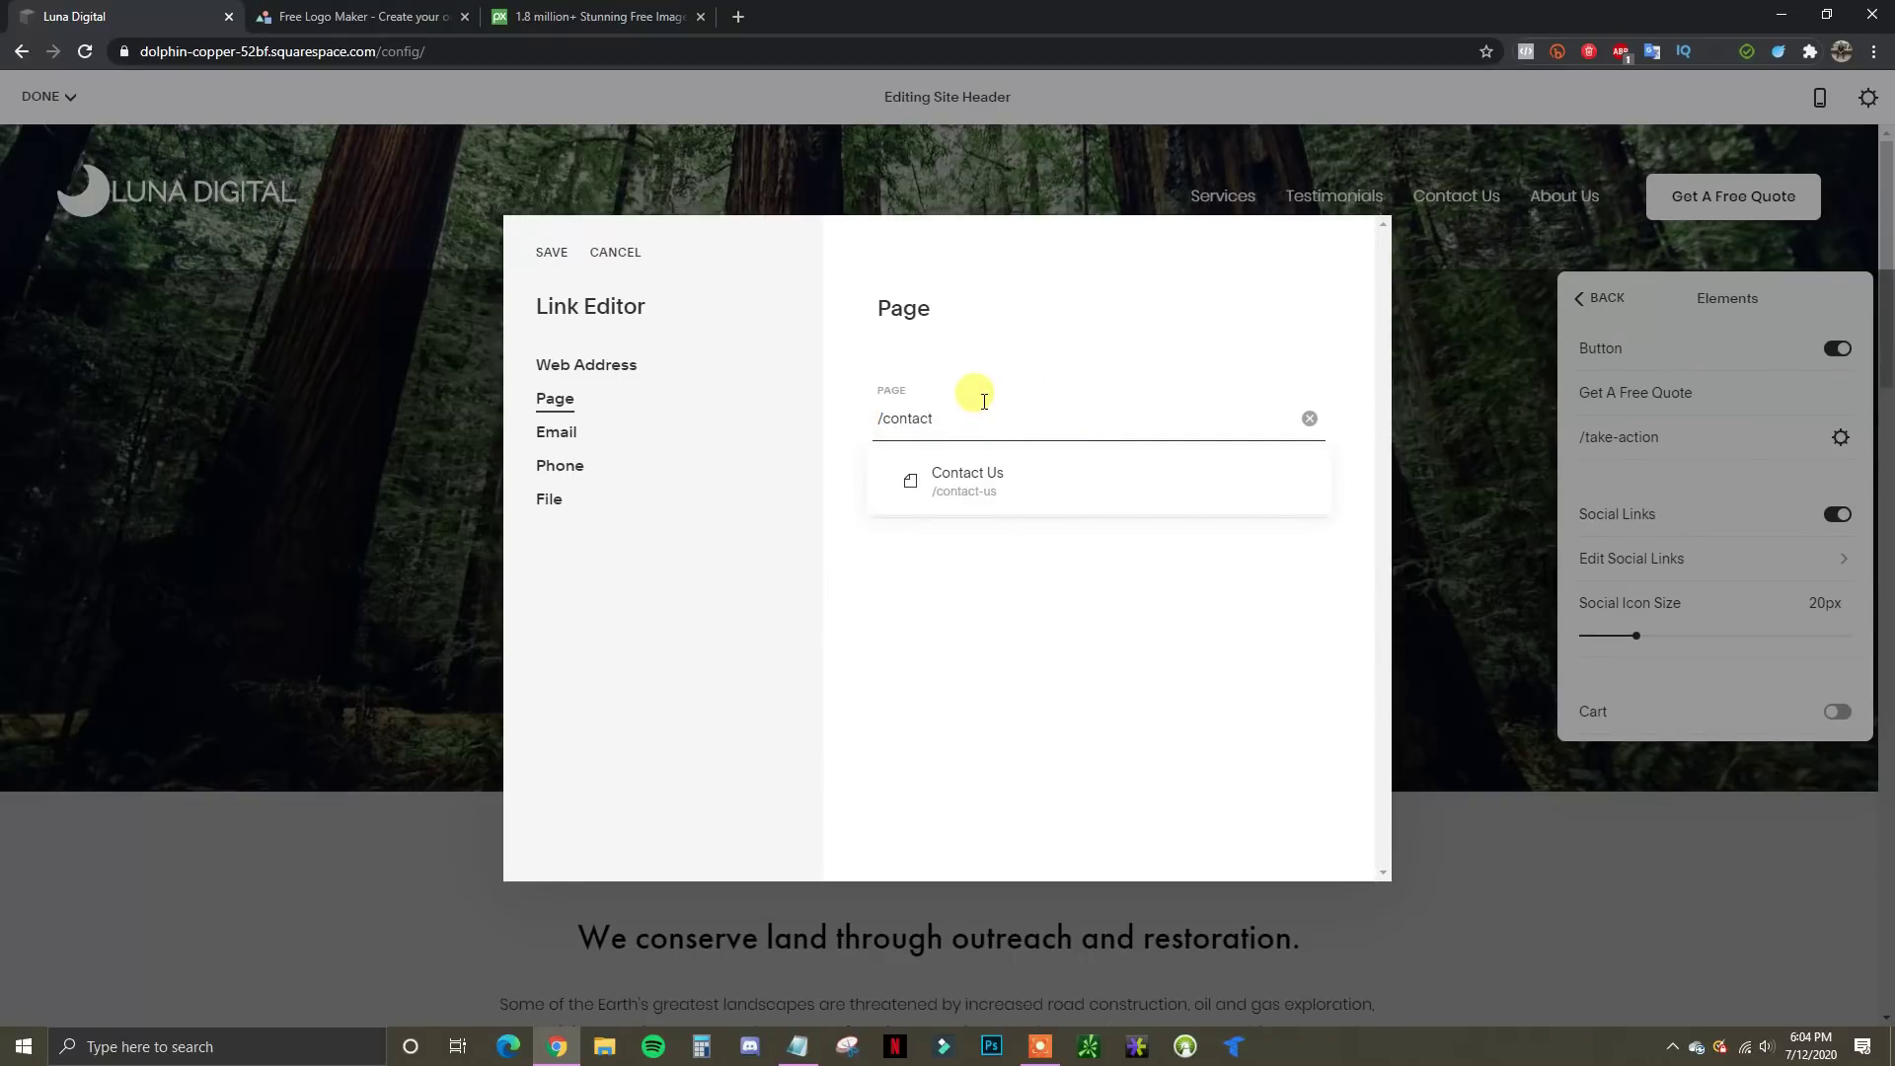
pyautogui.click(1018, 484)
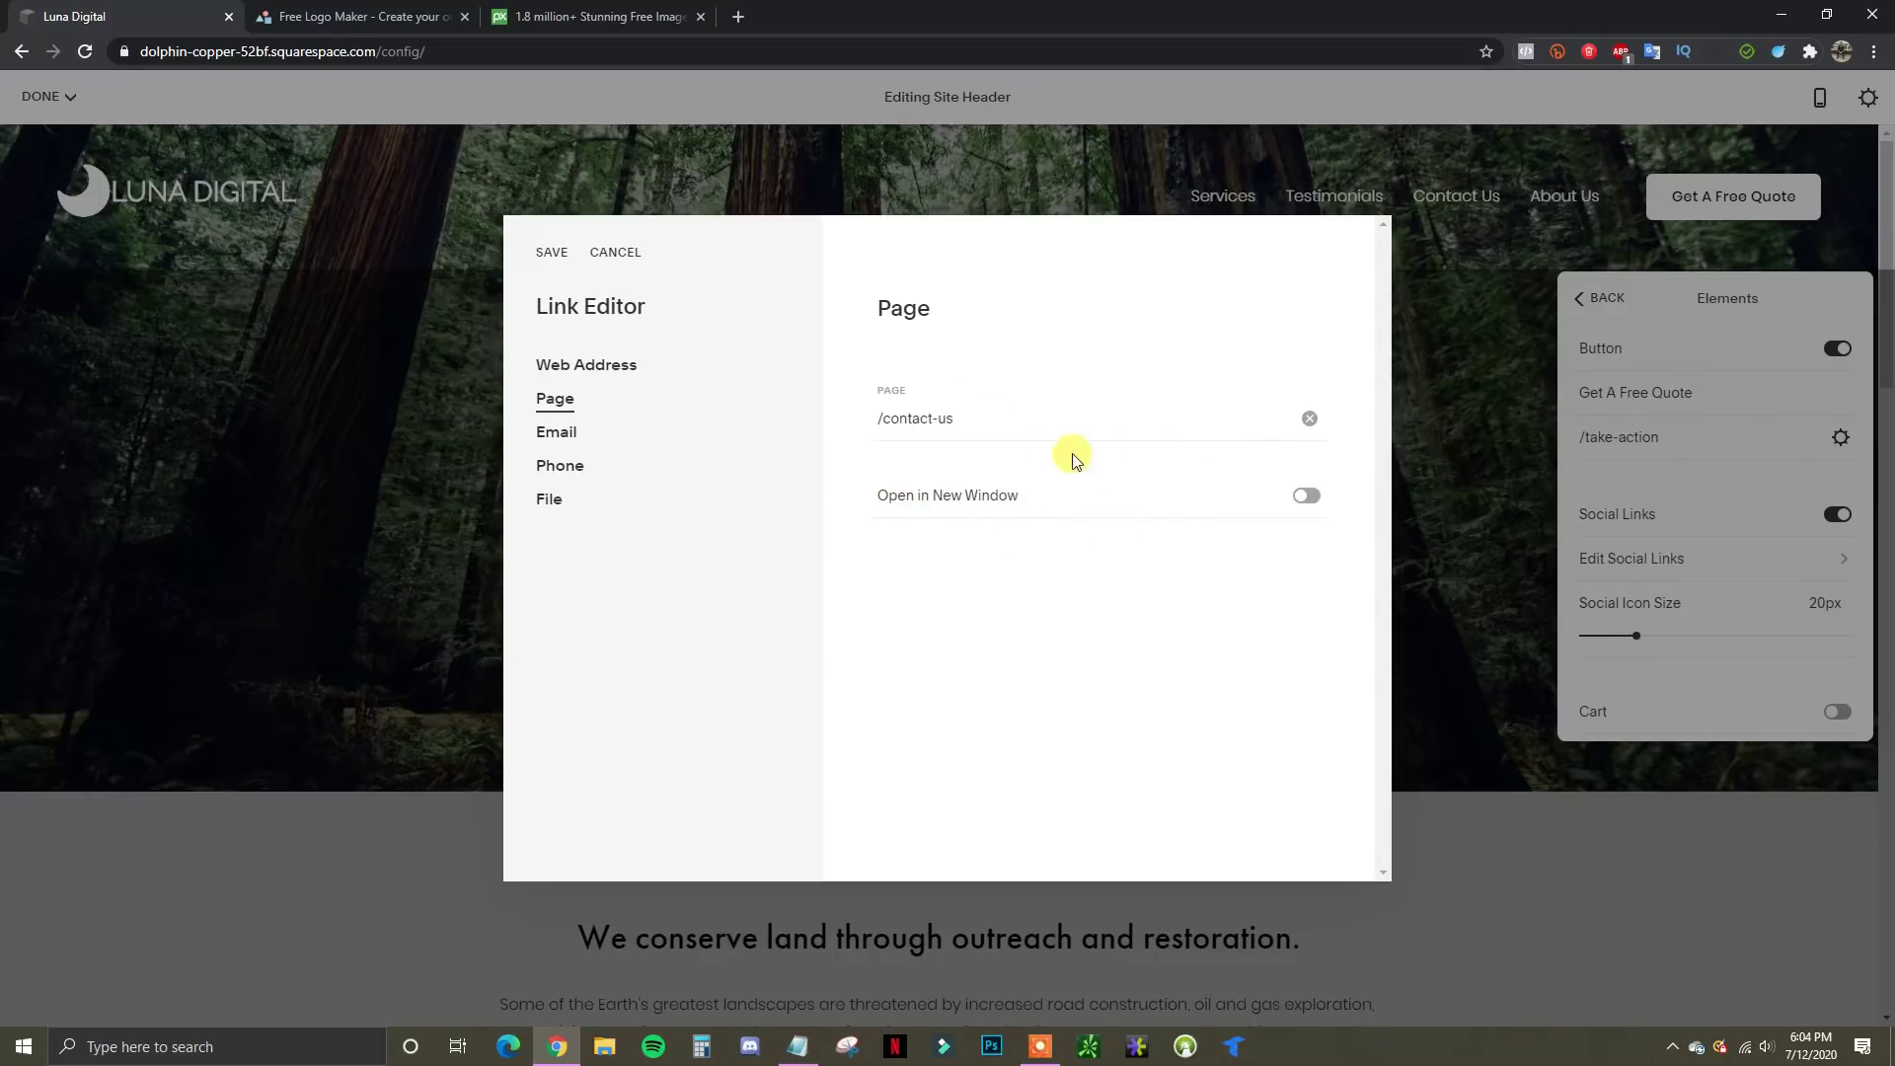
pyautogui.click(1304, 501)
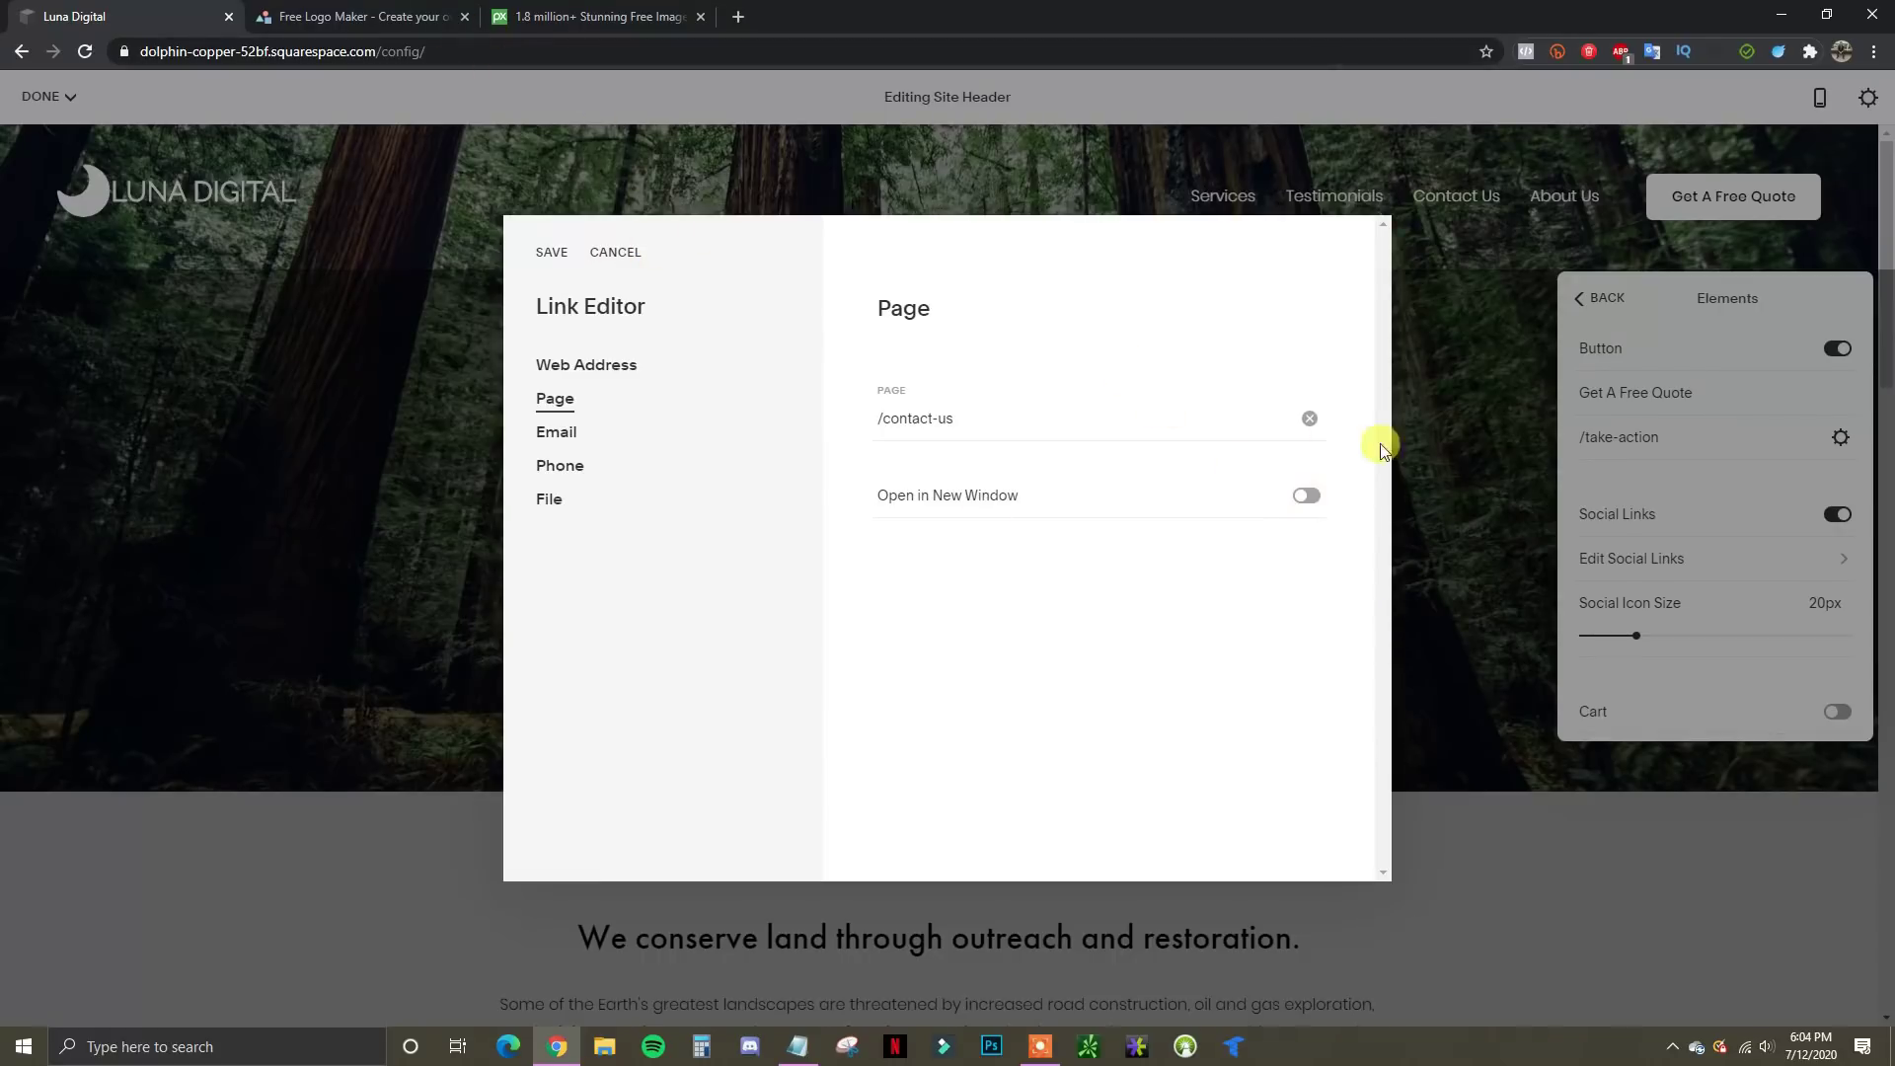
pyautogui.click(544, 259)
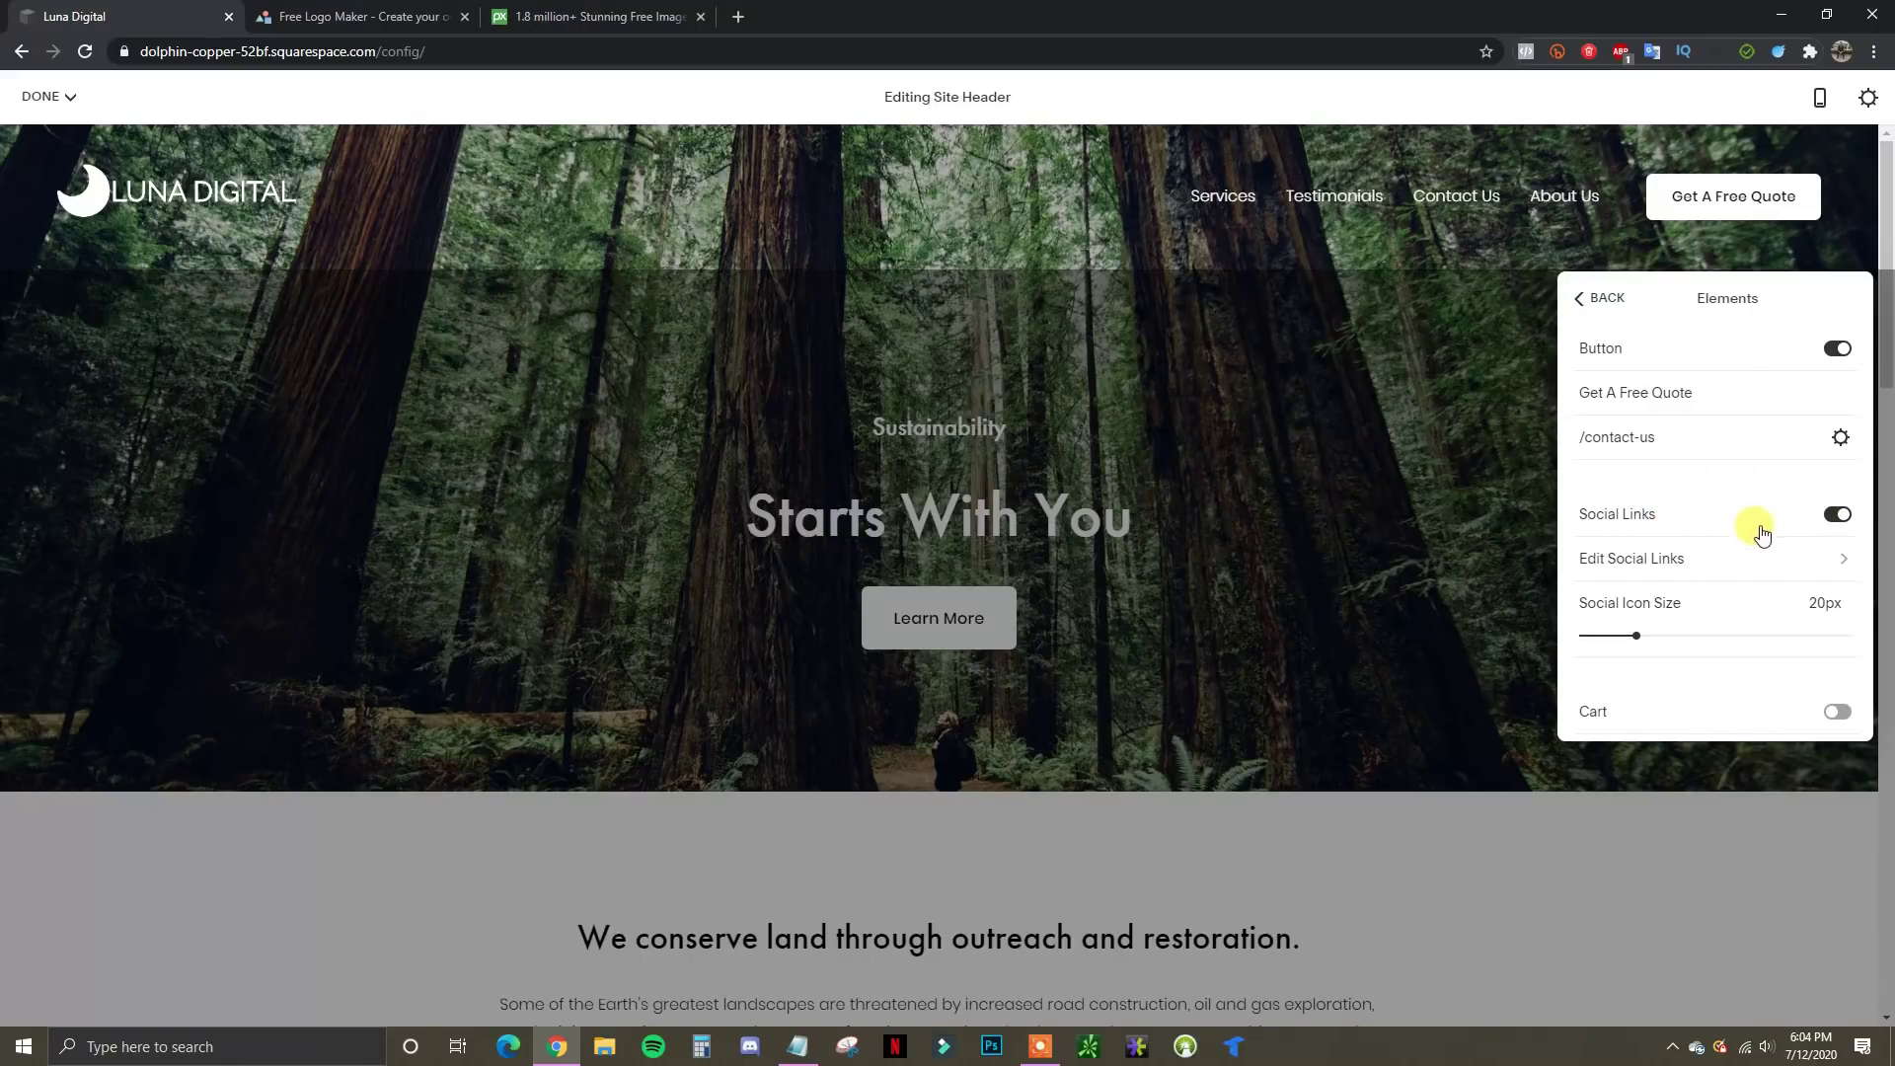
# Paste the Instagram profile URL into Social Links and set the social icon size to 20px
pyautogui.click(1840, 565)
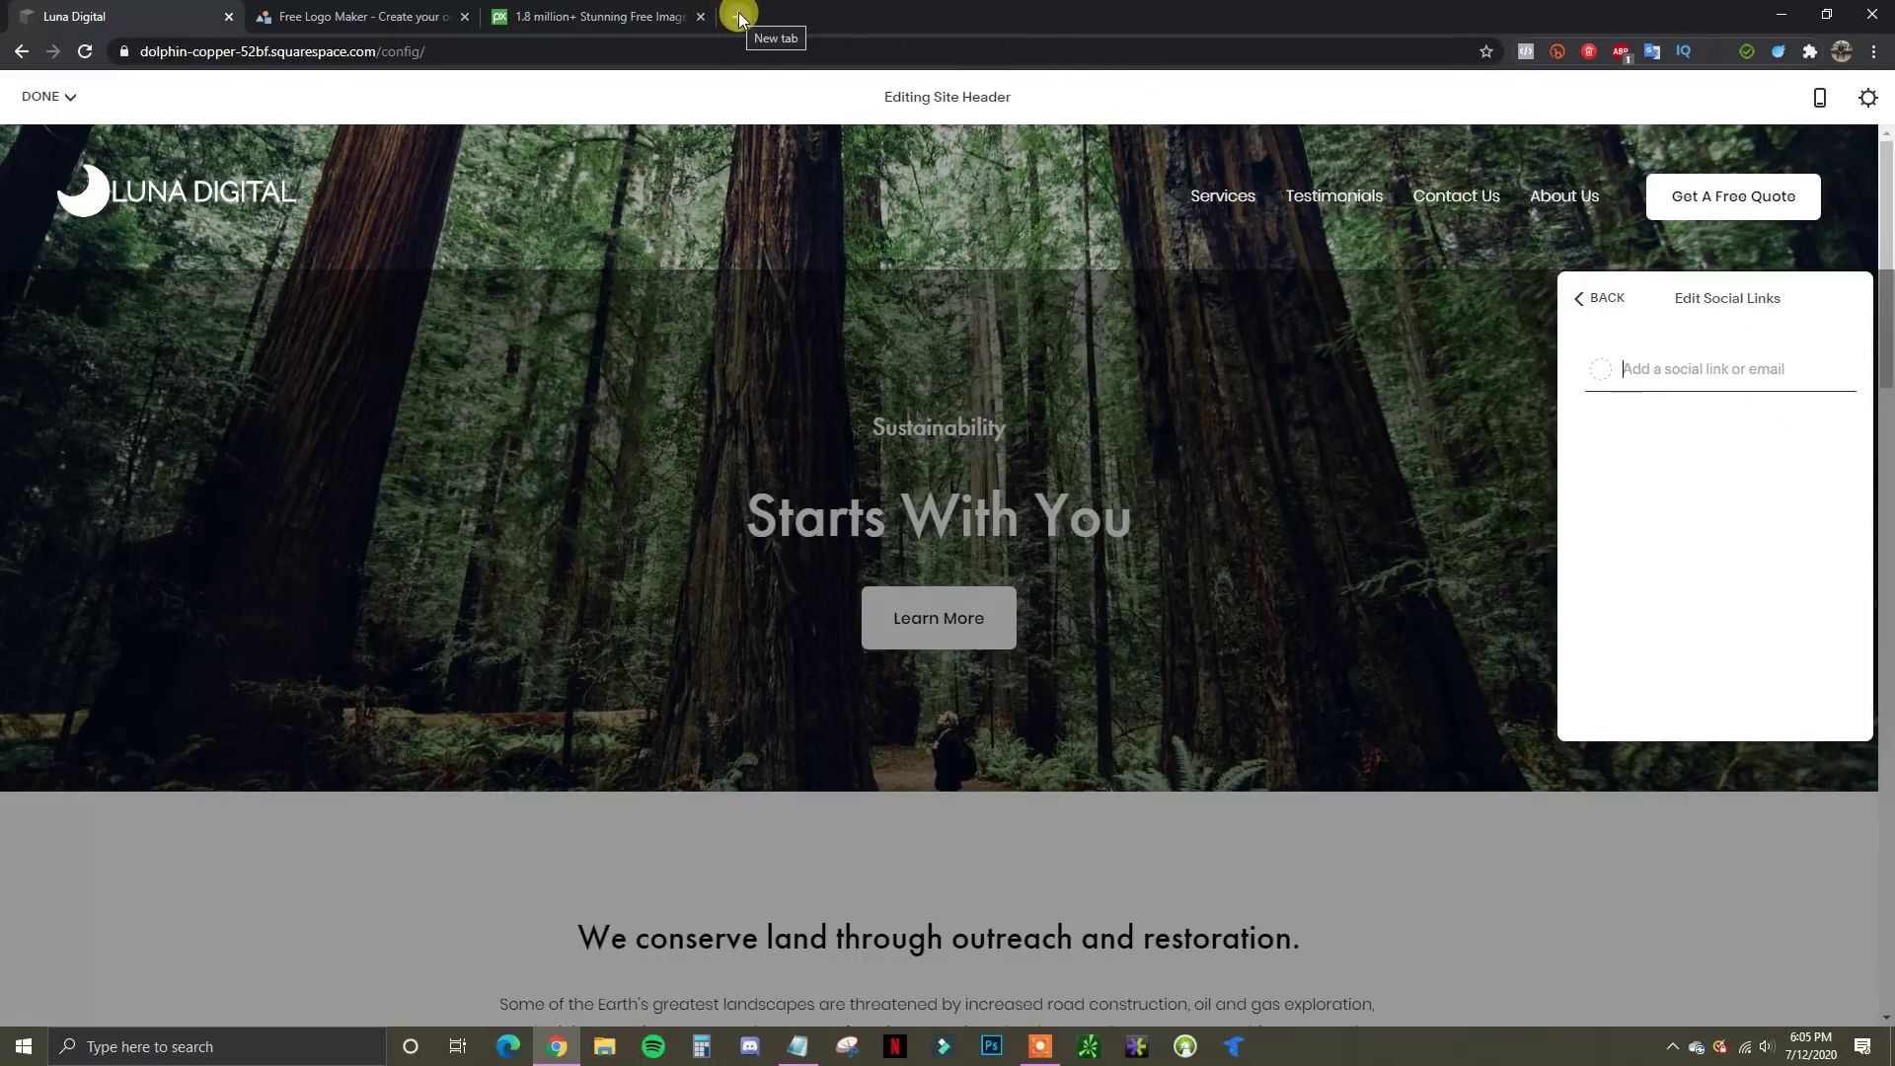
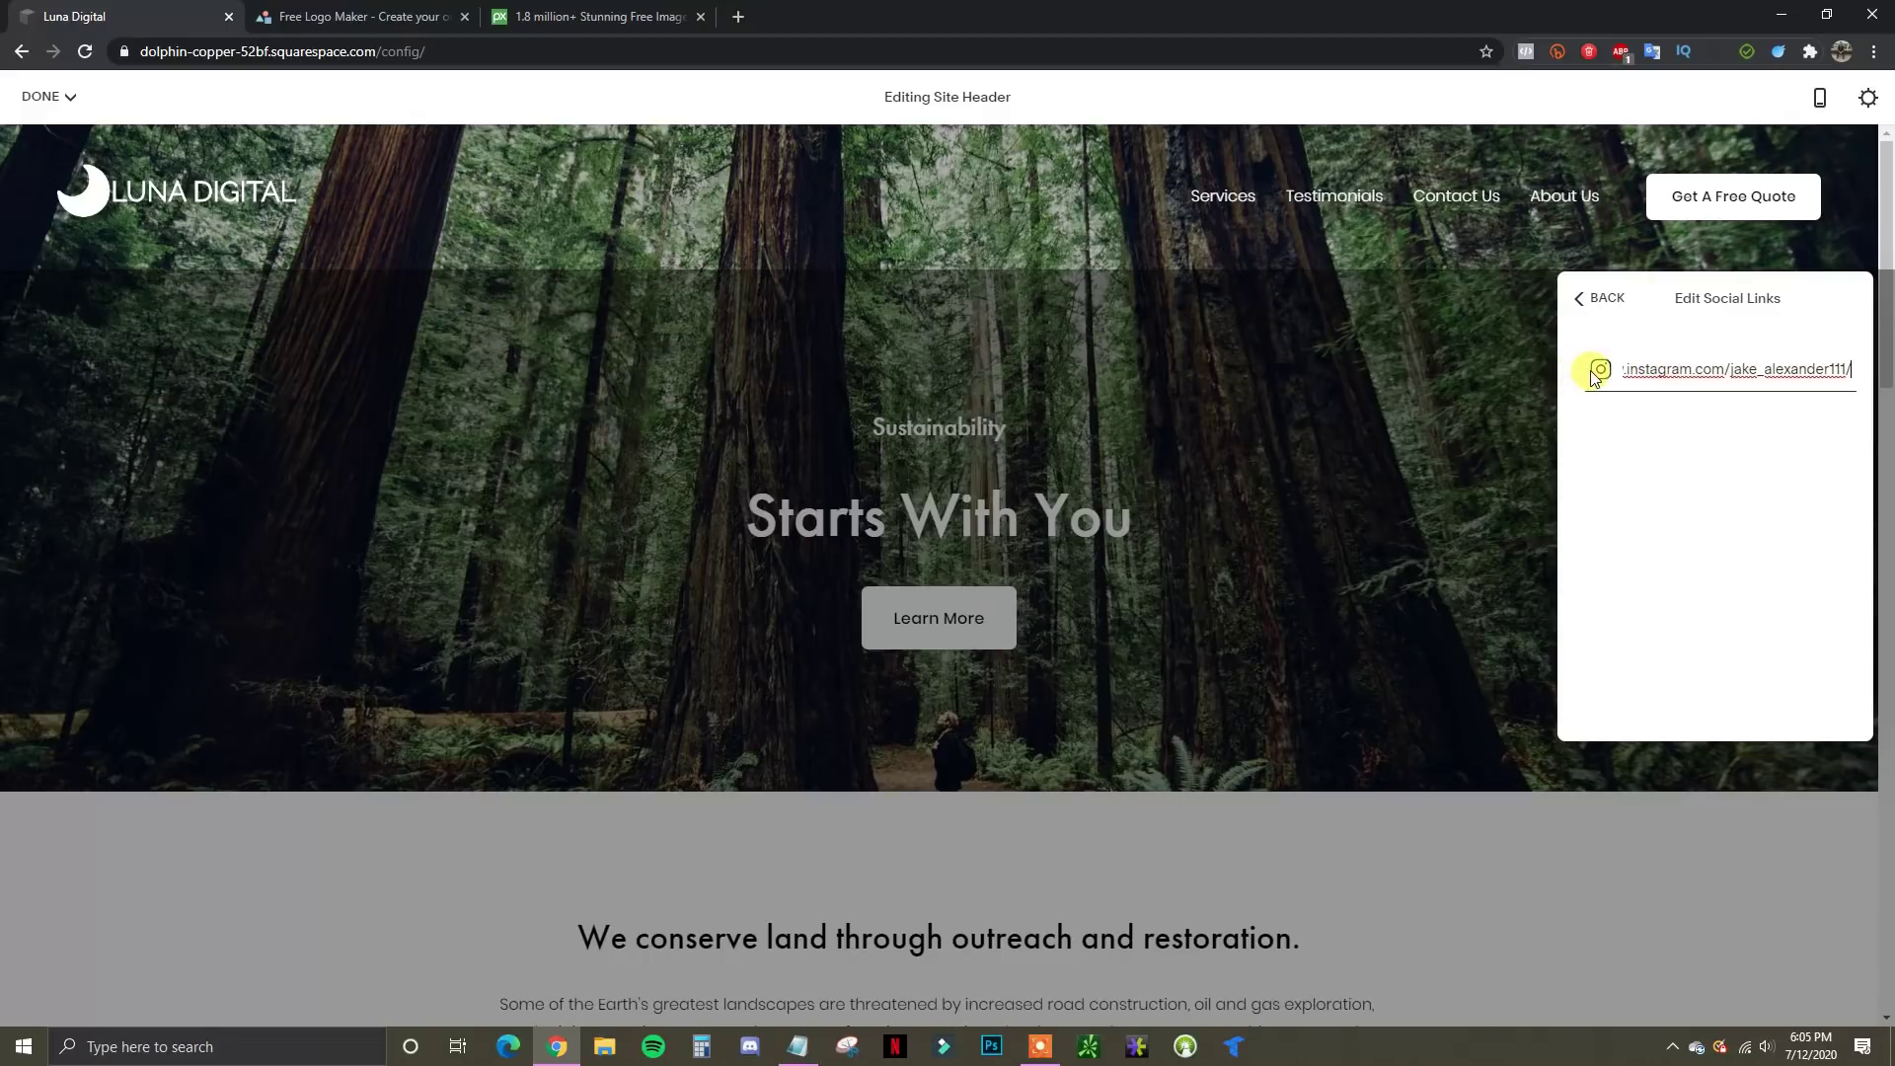
pyautogui.click(1606, 301)
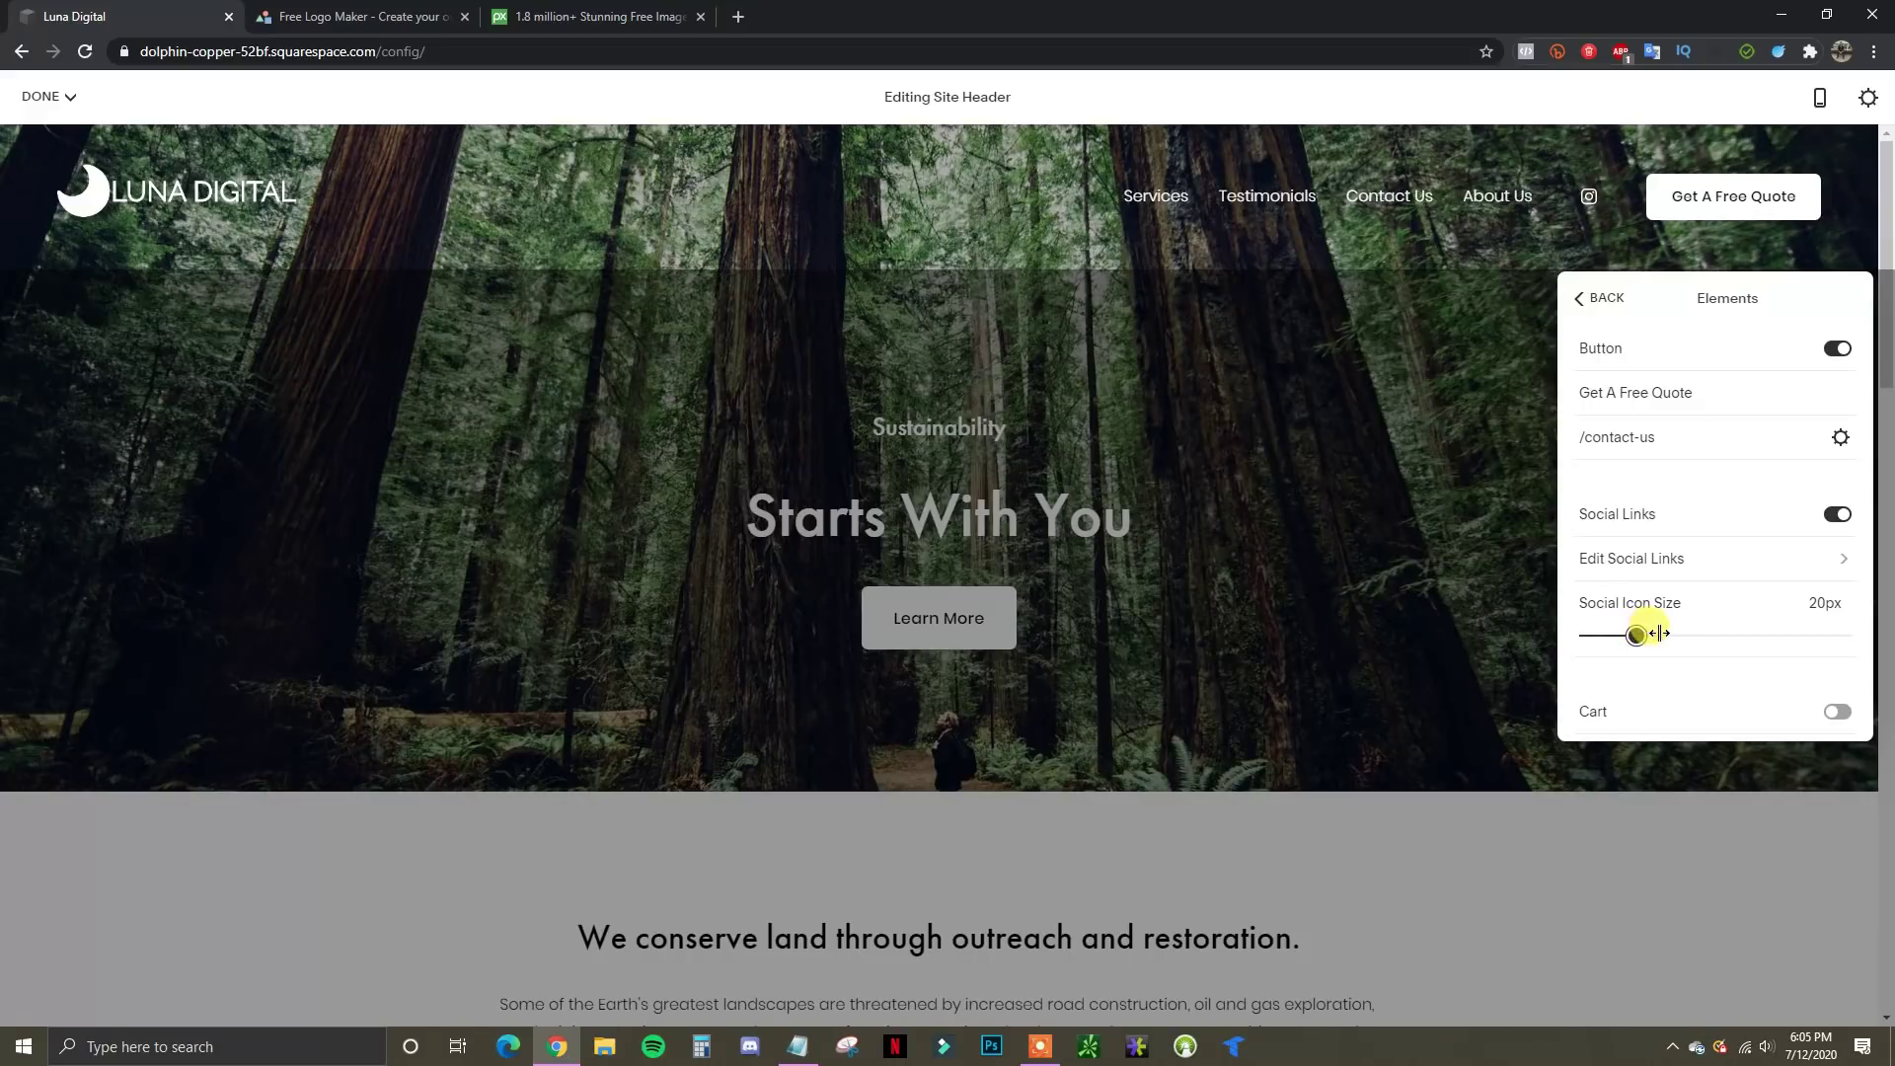
pyautogui.moveTo(1638, 633)
pyautogui.mouseDown()
pyautogui.moveTo(1666, 633)
pyautogui.moveTo(1637, 635)
pyautogui.mouseUp()
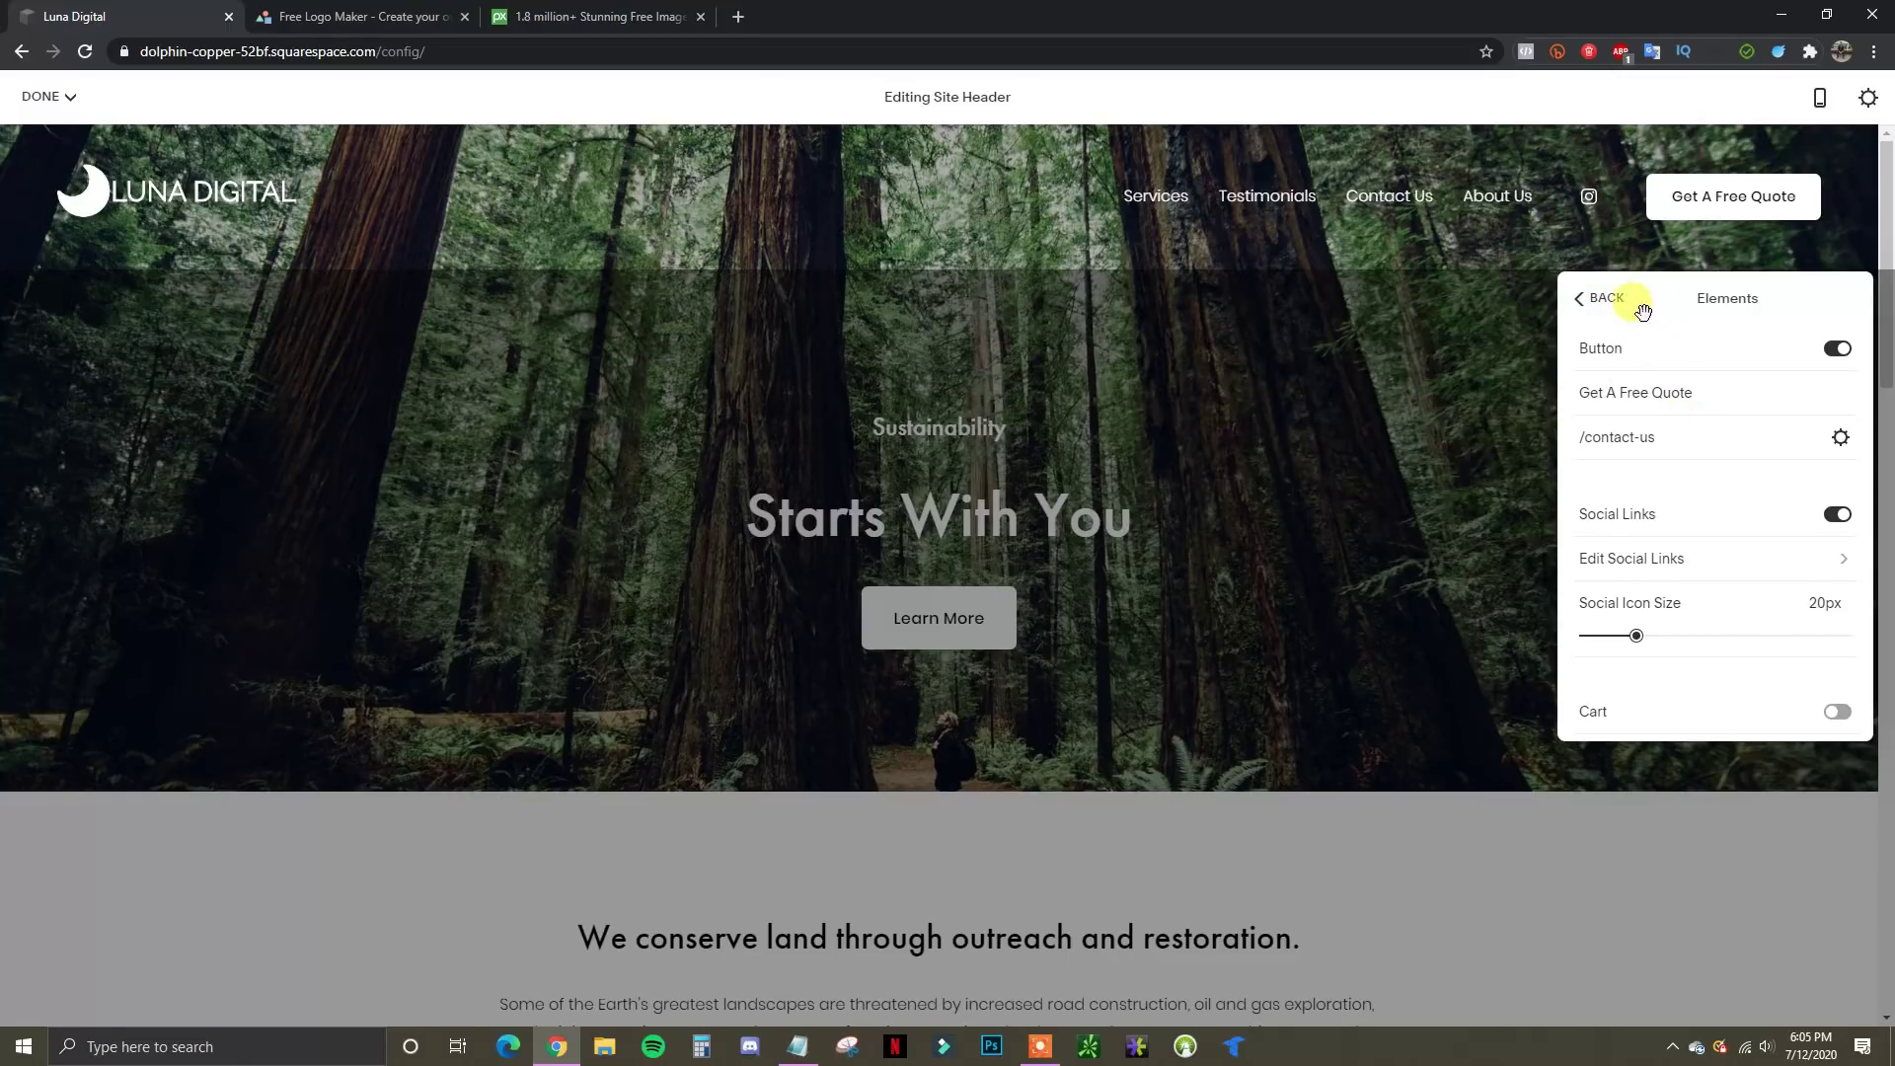
pyautogui.click(1584, 298)
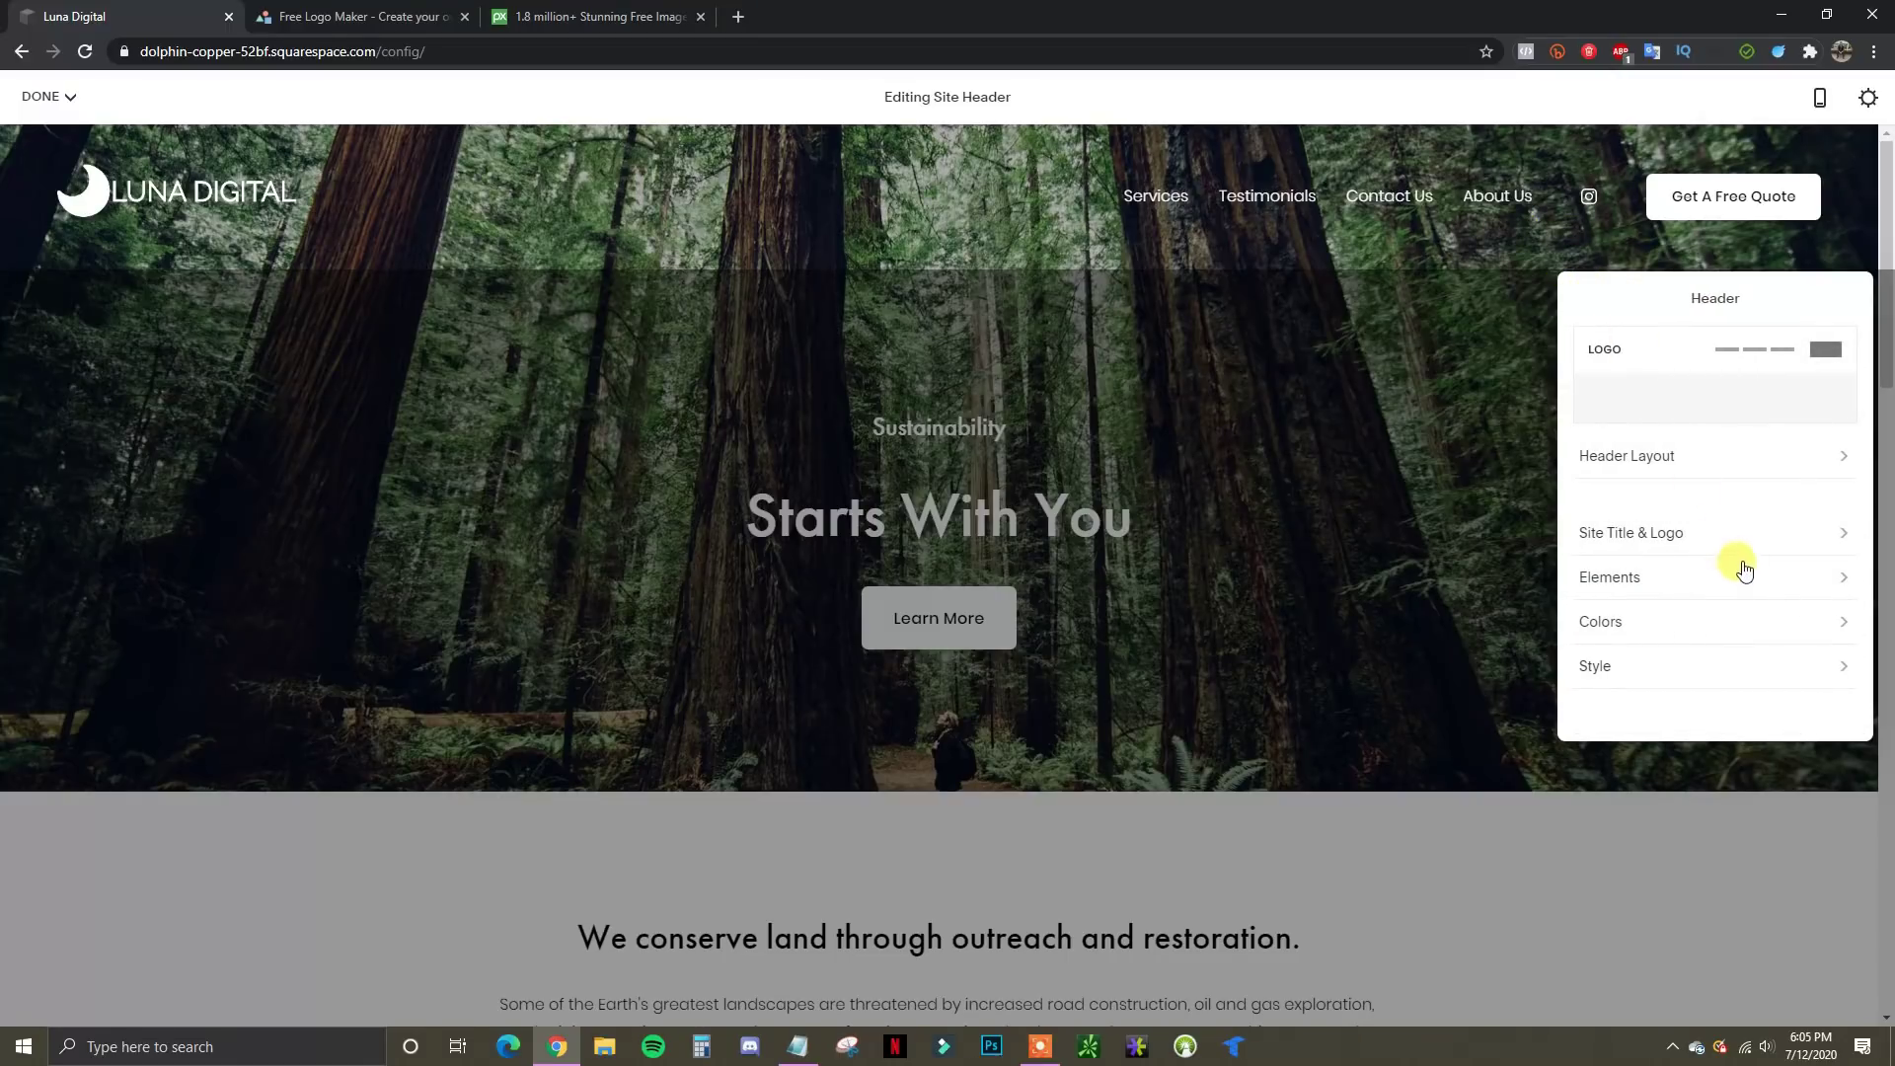
pyautogui.click(1838, 629)
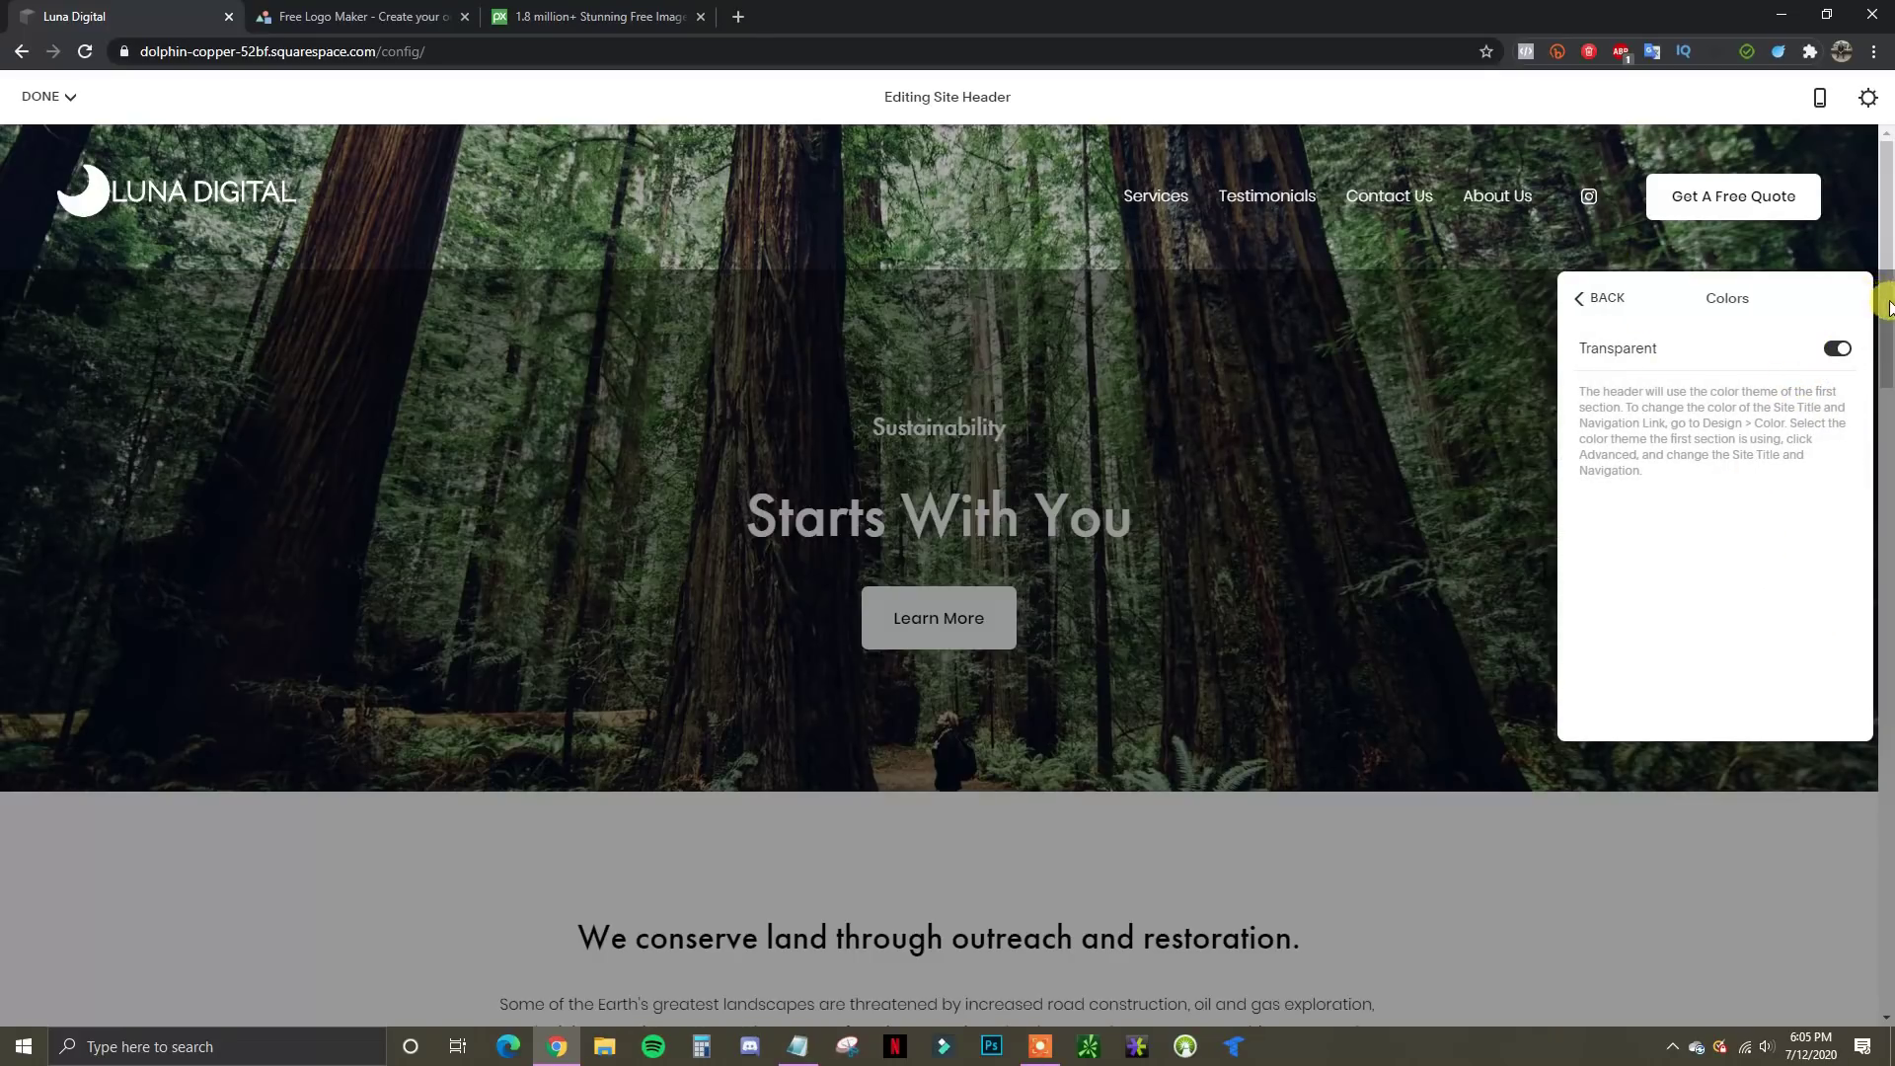
pyautogui.click(1832, 351)
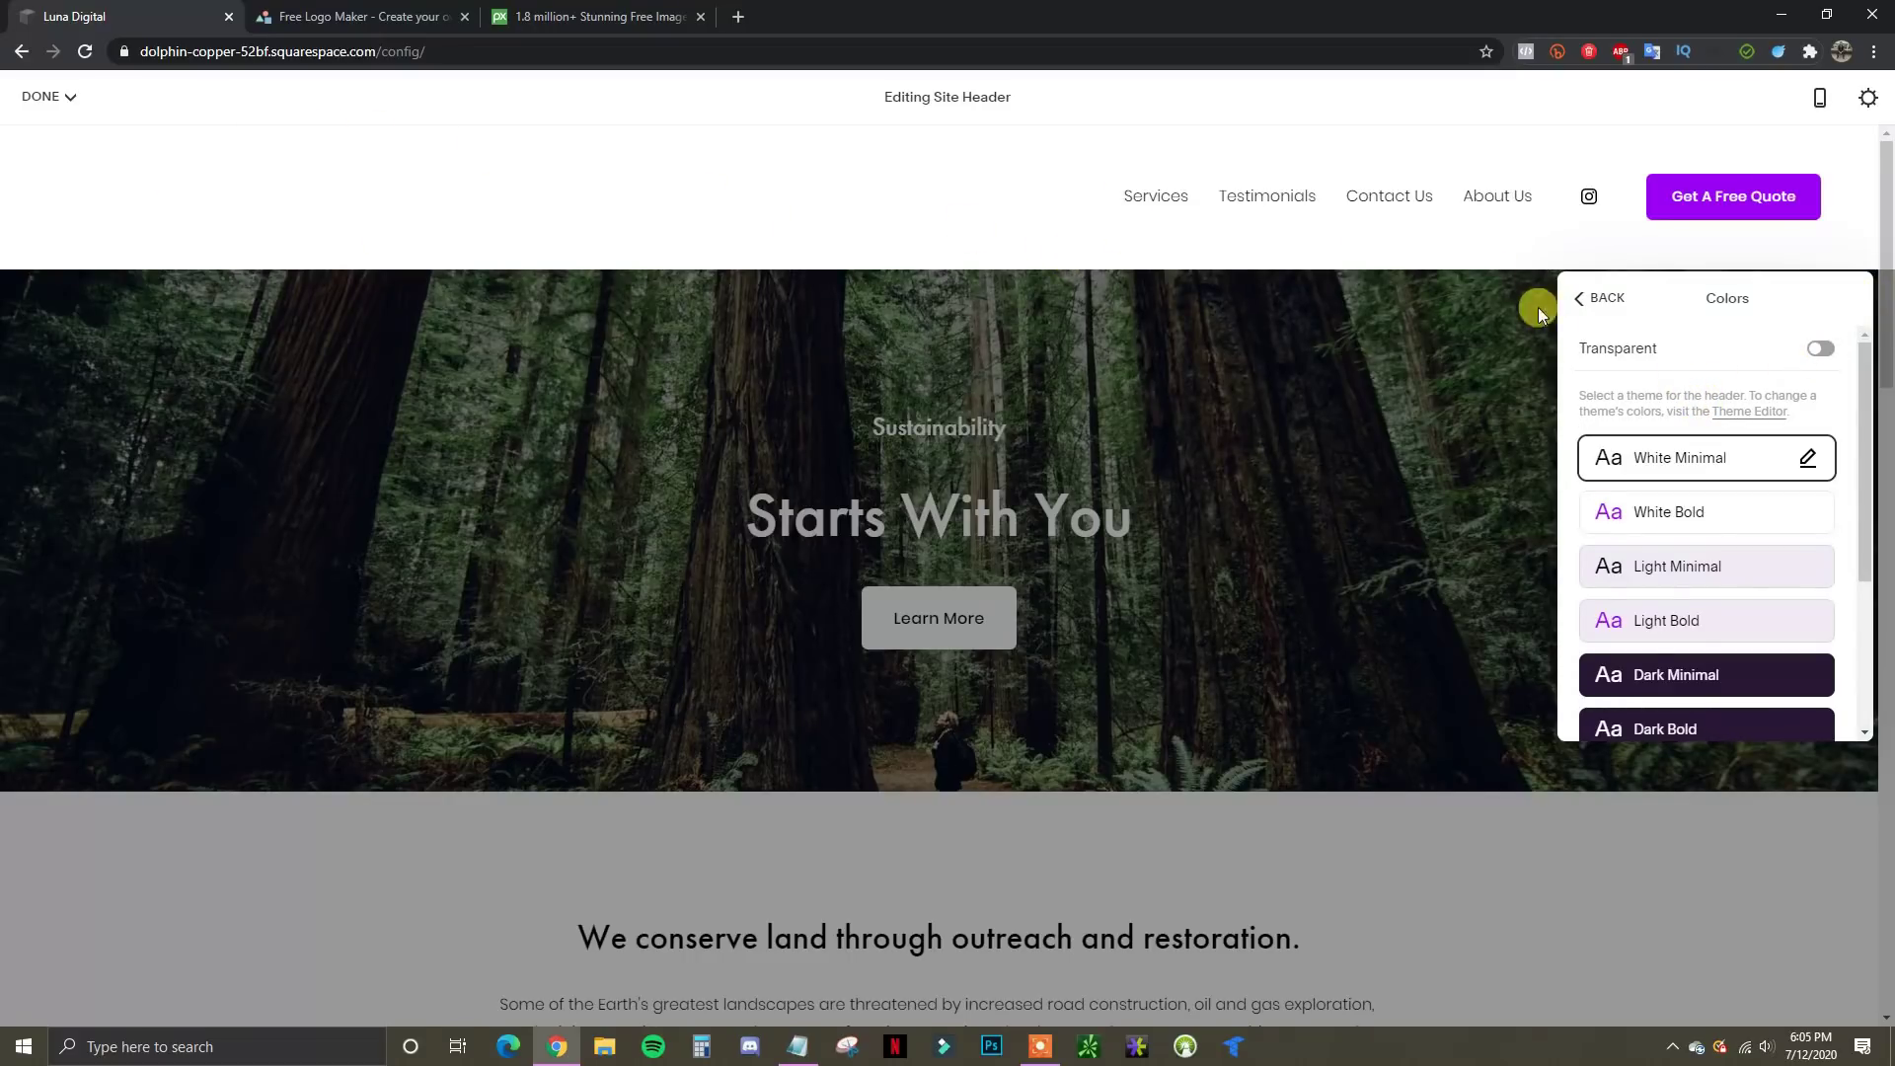
pyautogui.click(1708, 527)
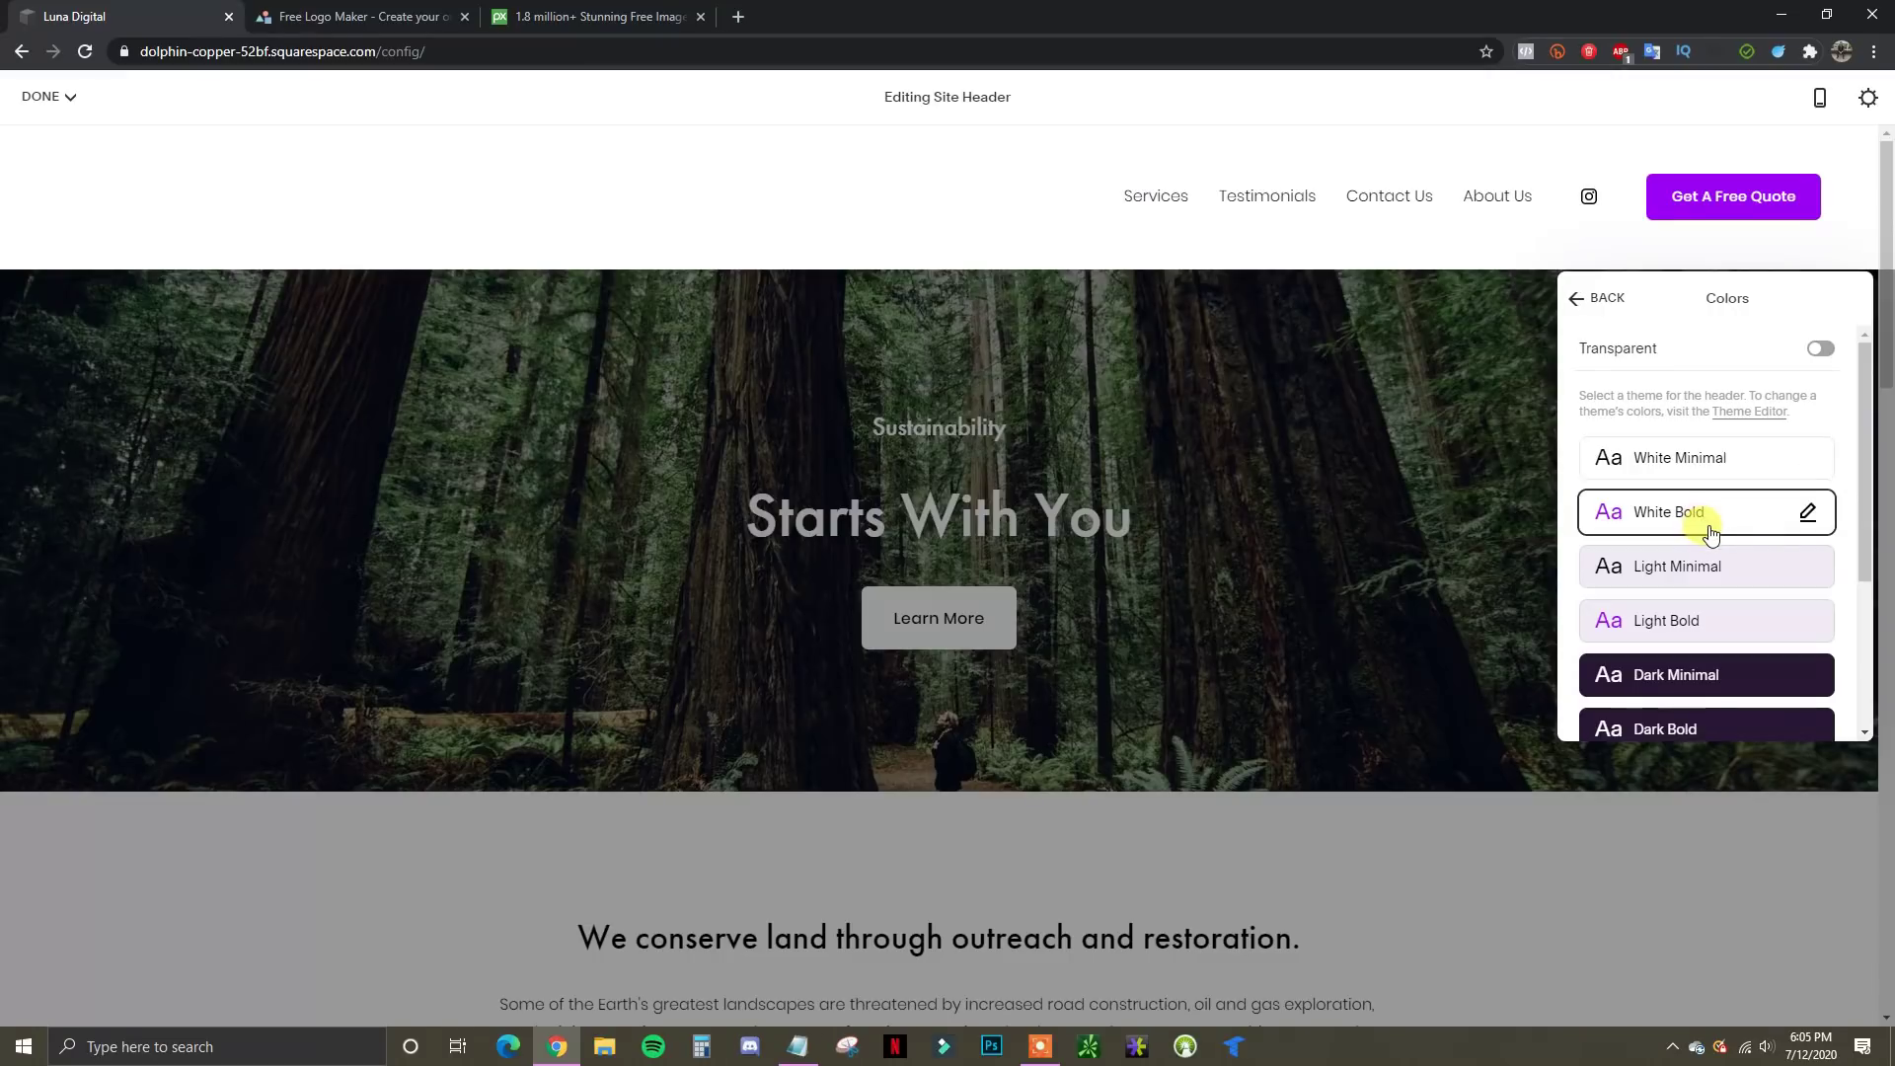
pyautogui.scroll(-1, 1734, 592)
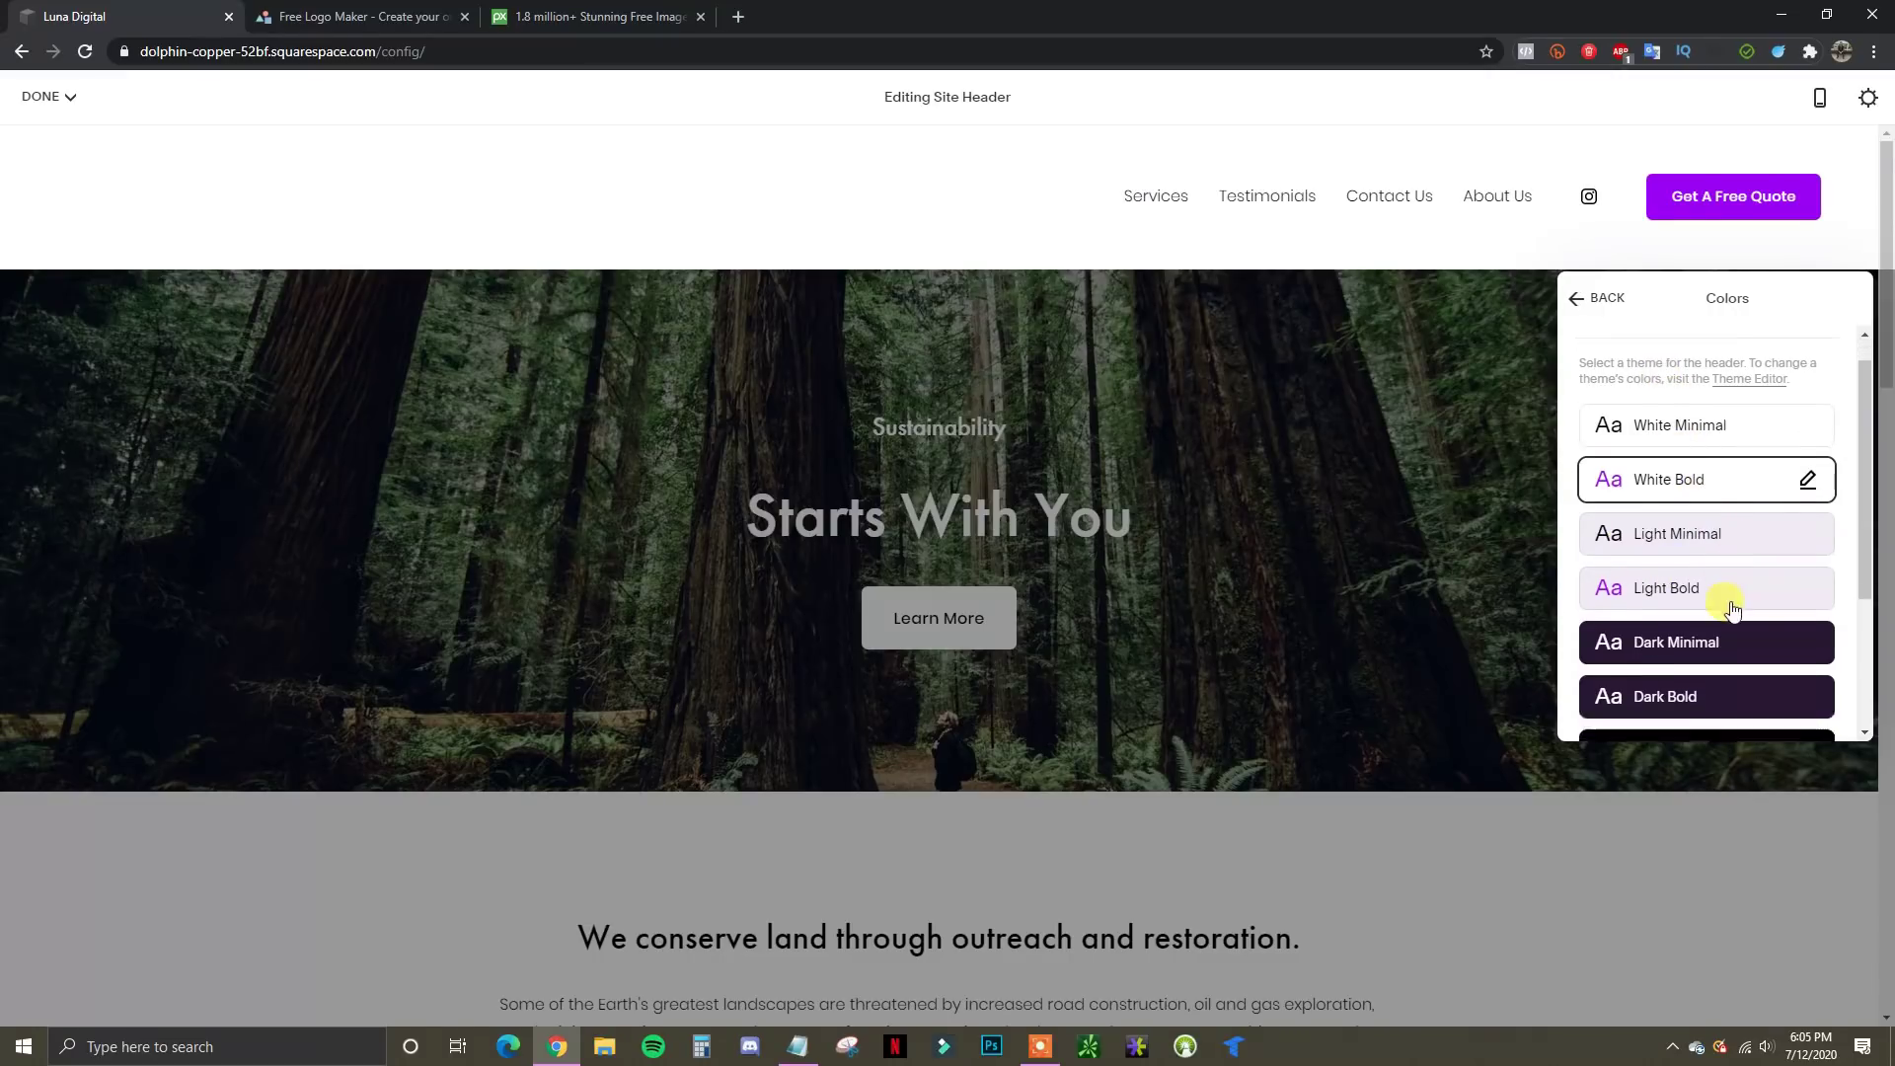
pyautogui.click(1727, 575)
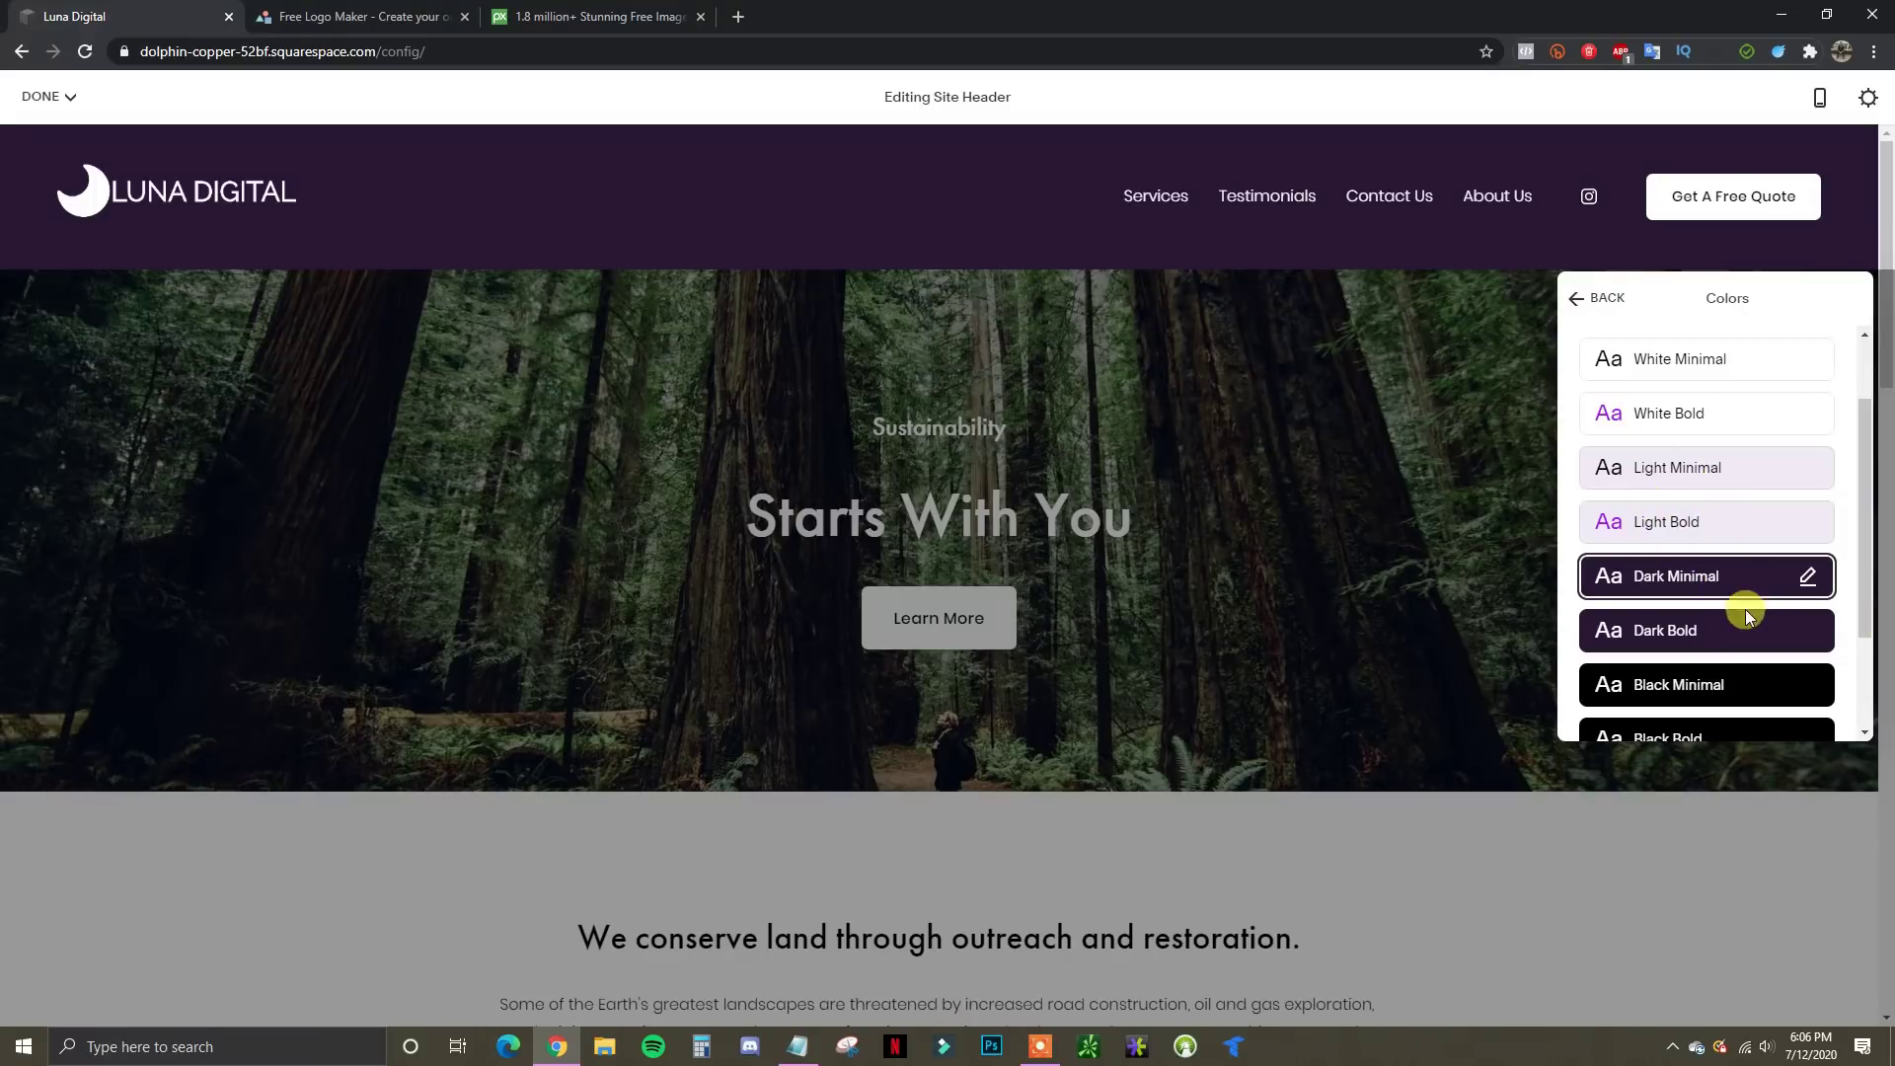
pyautogui.scroll(-2, 1737, 601)
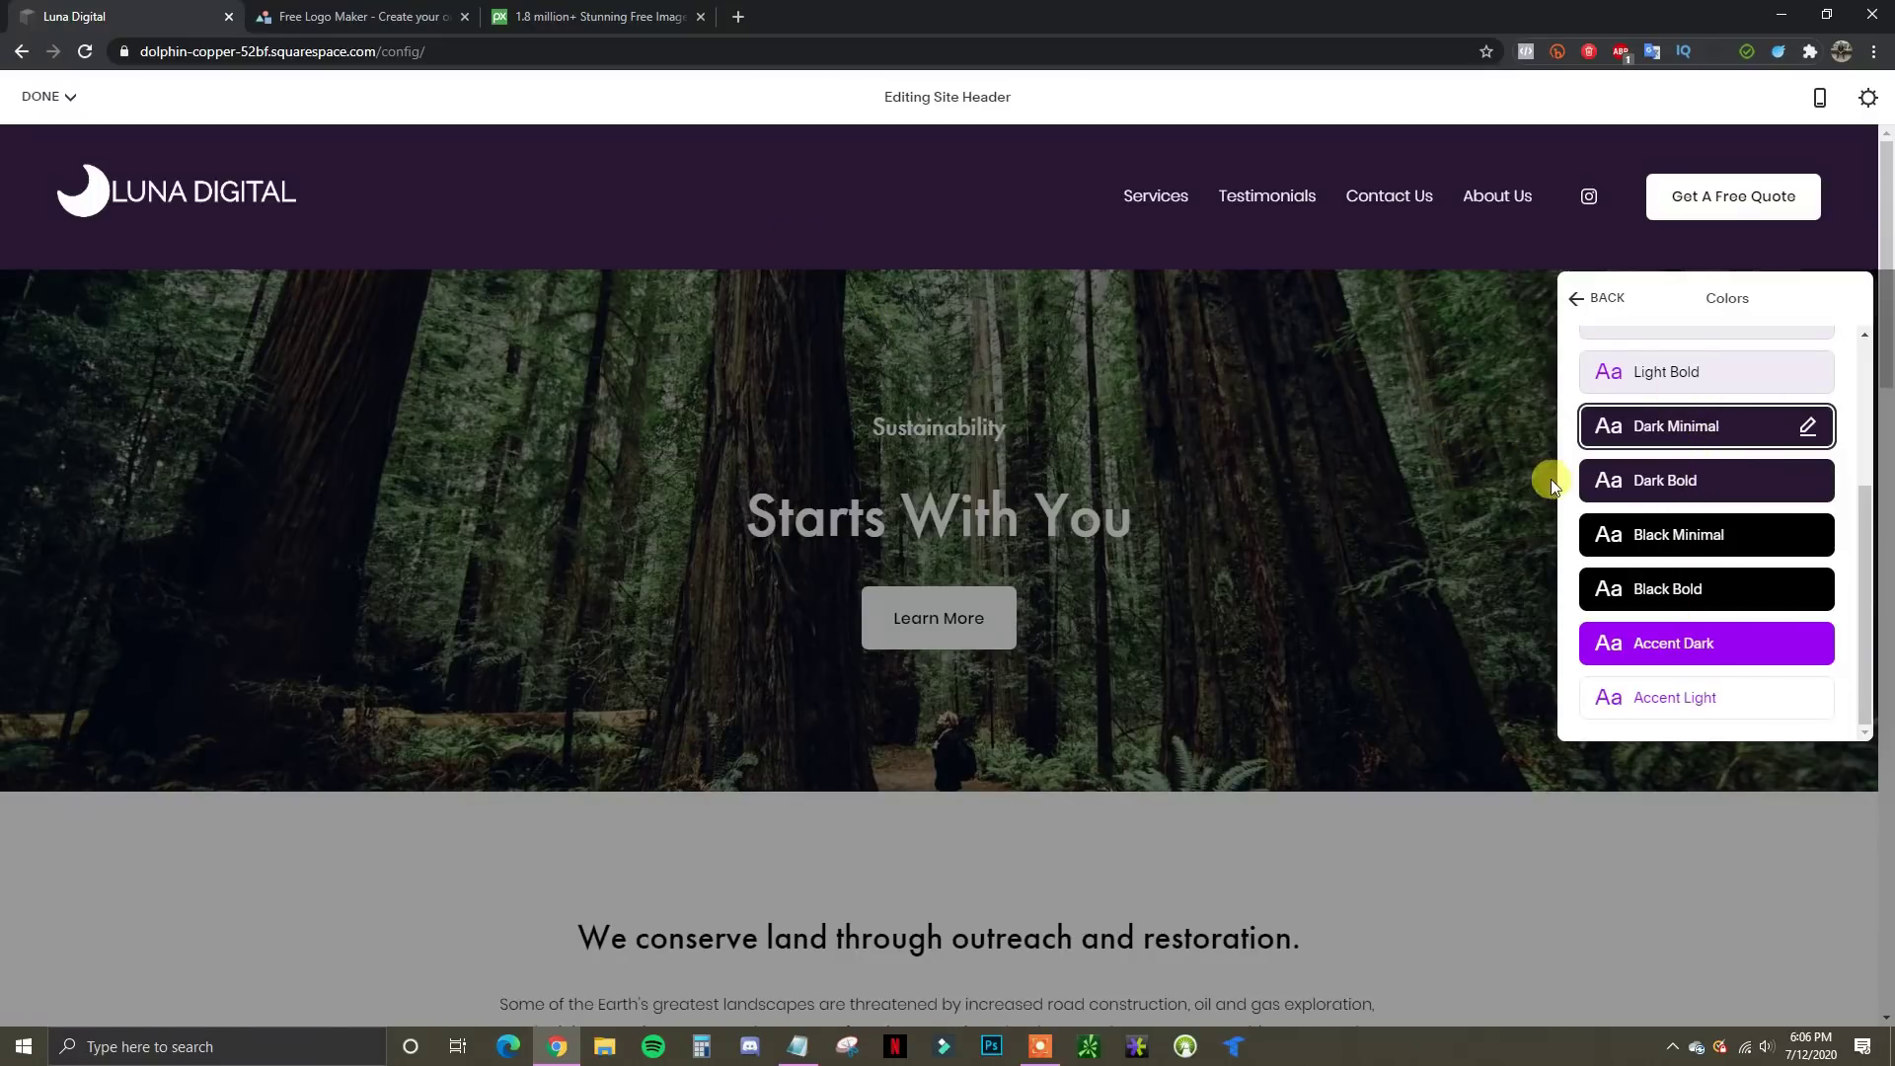
pyautogui.scroll(3, 1777, 500)
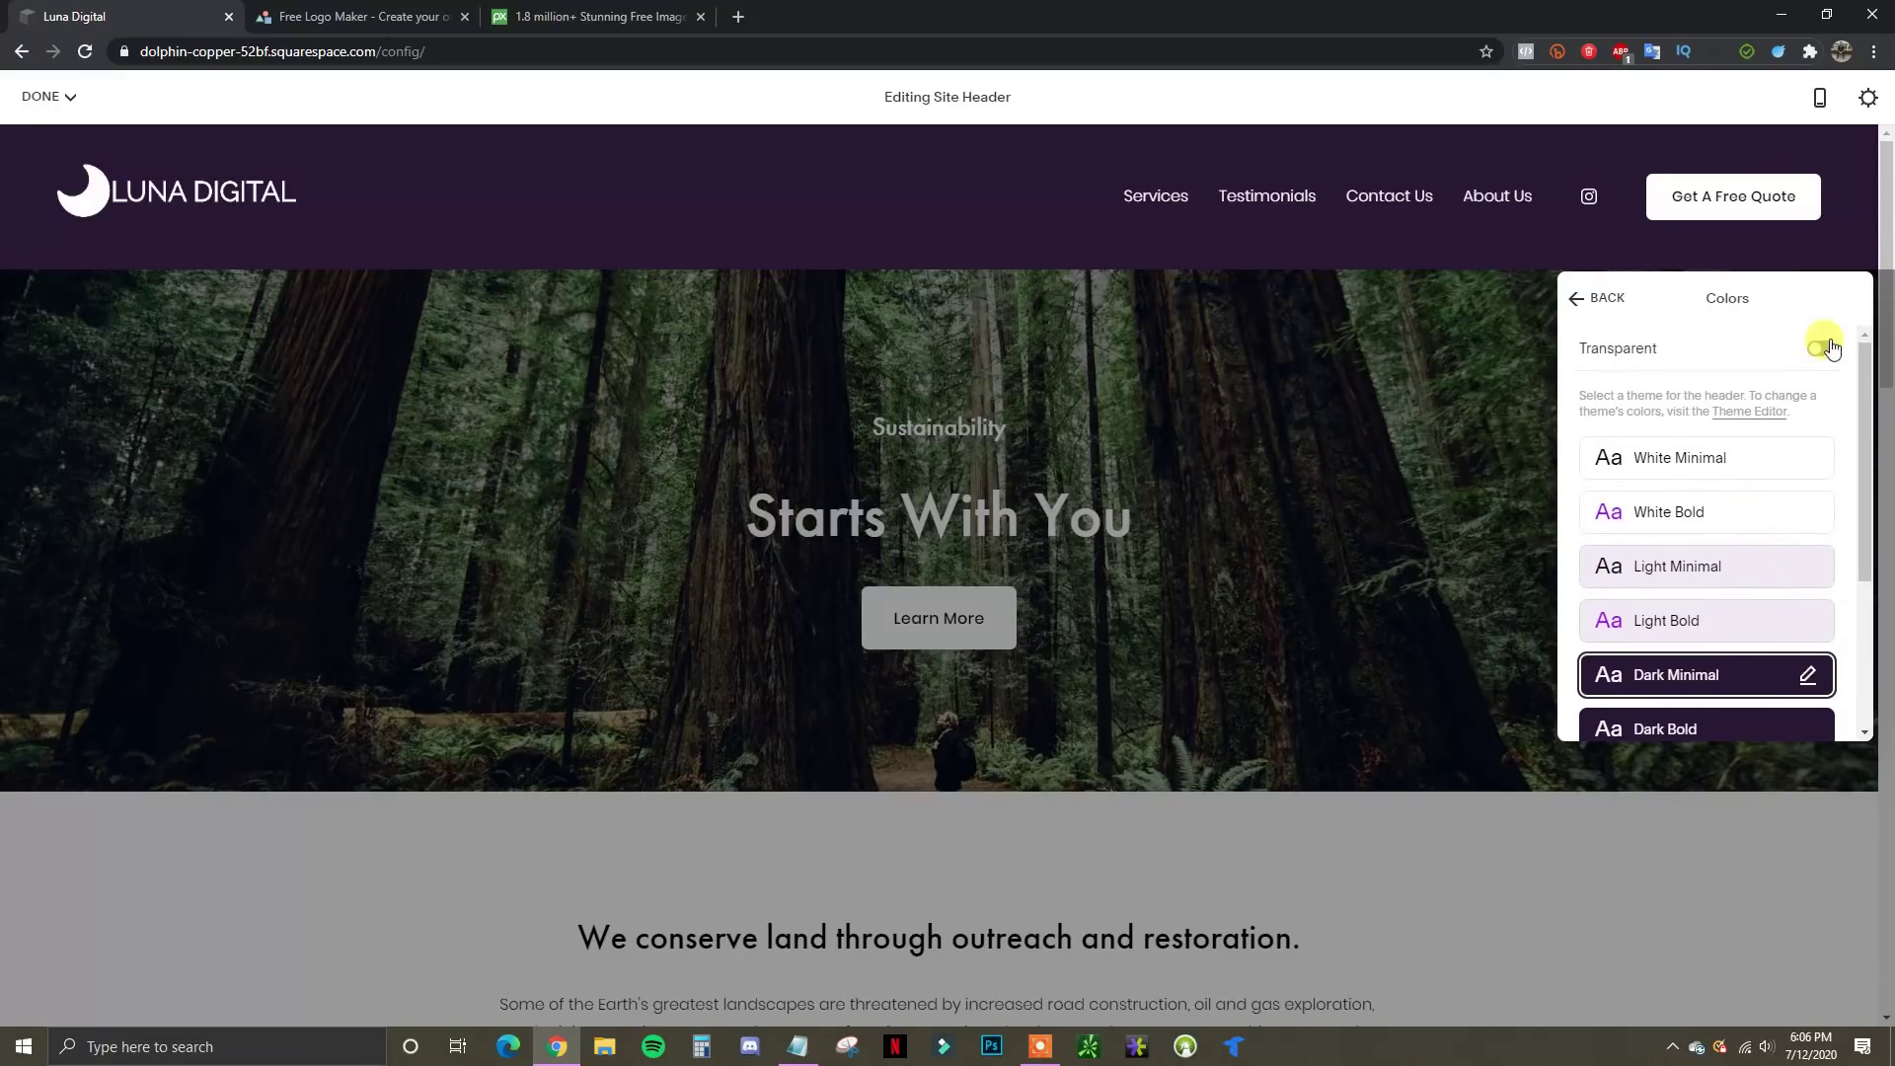
pyautogui.click(1823, 351)
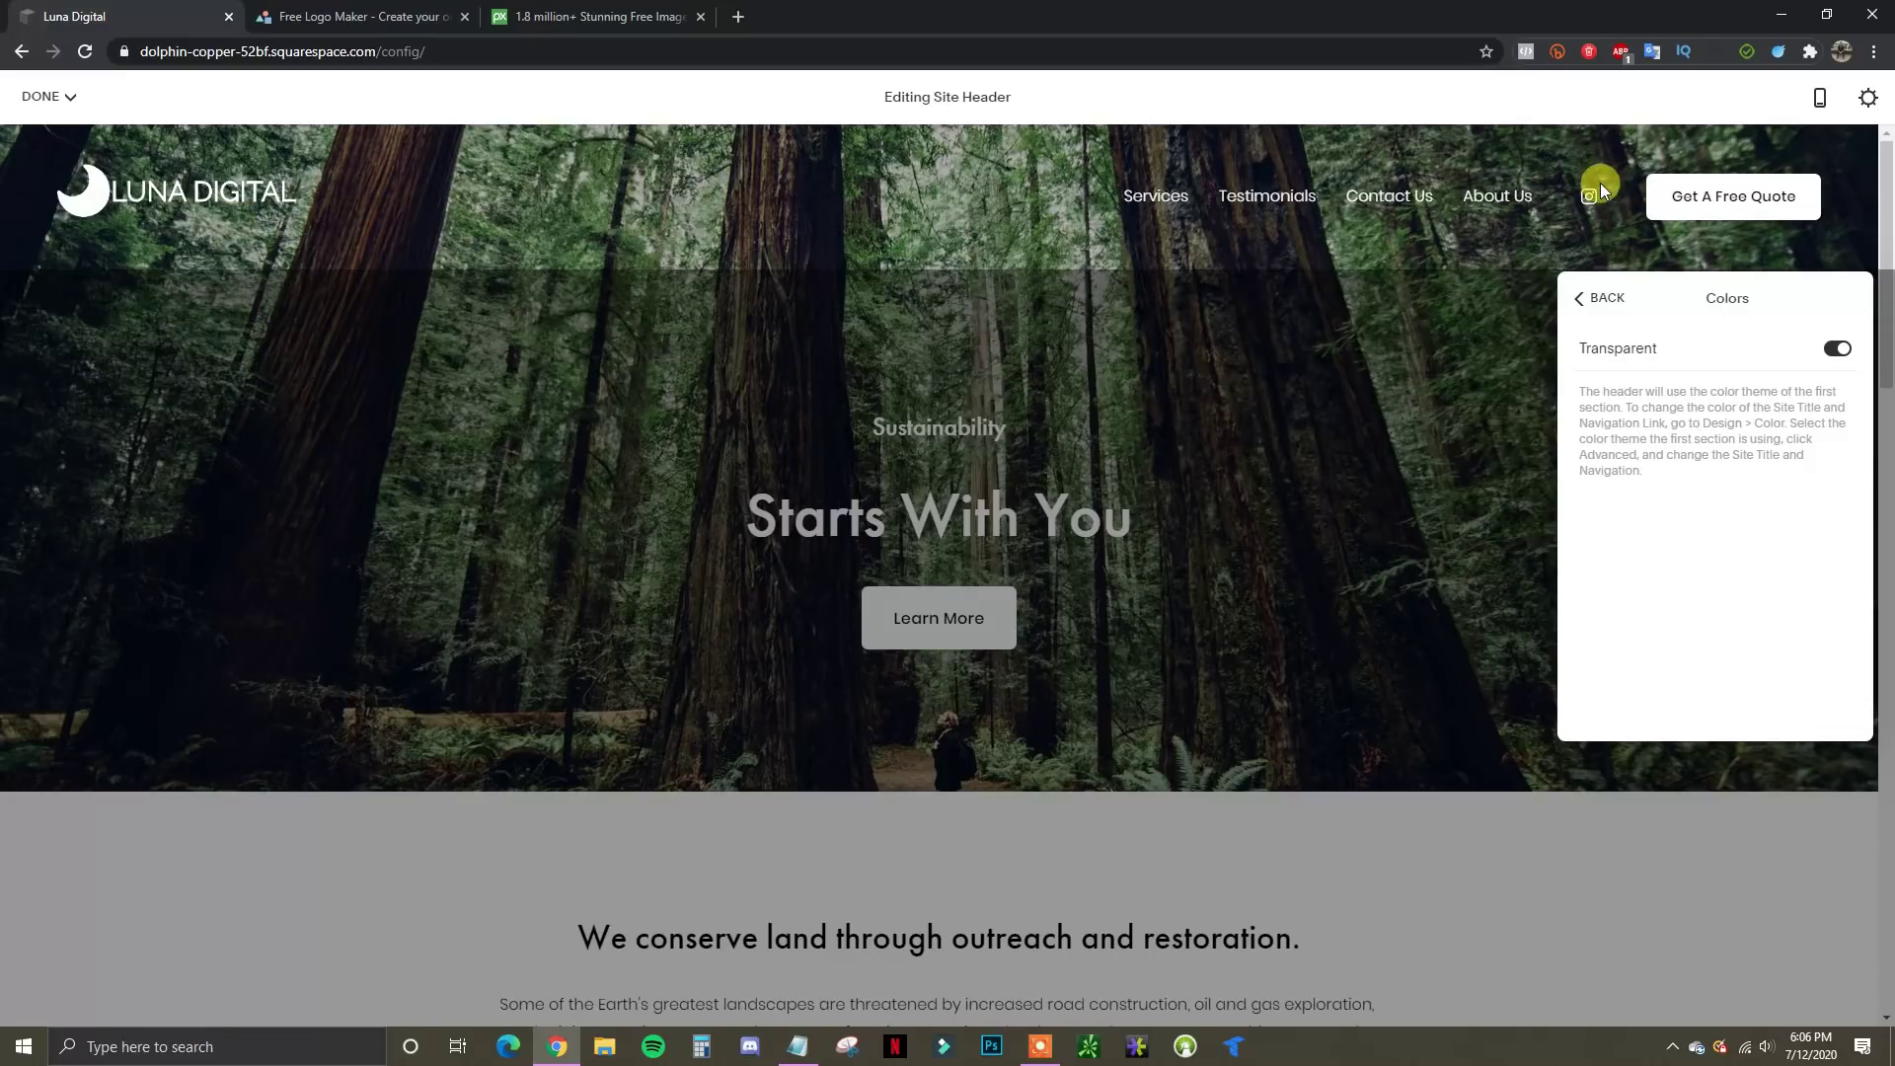
pyautogui.click(1836, 352)
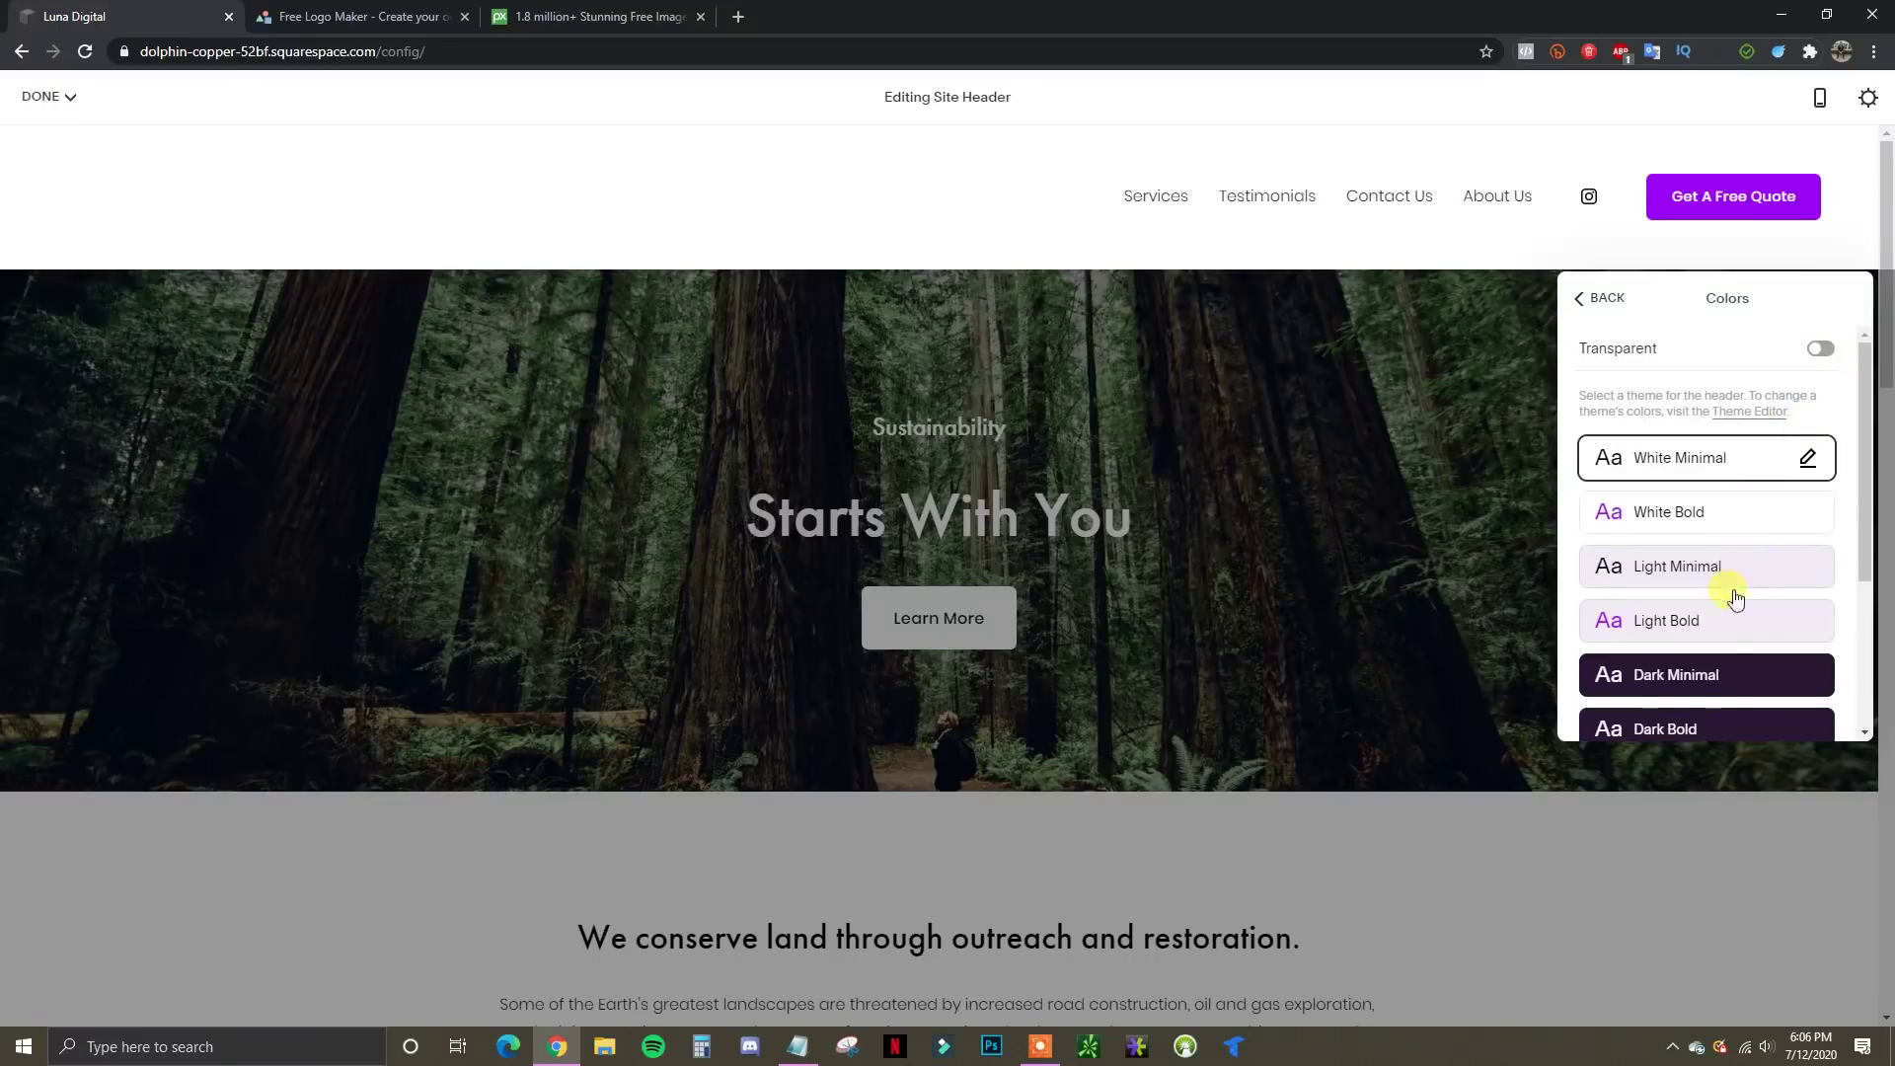
pyautogui.click(1709, 671)
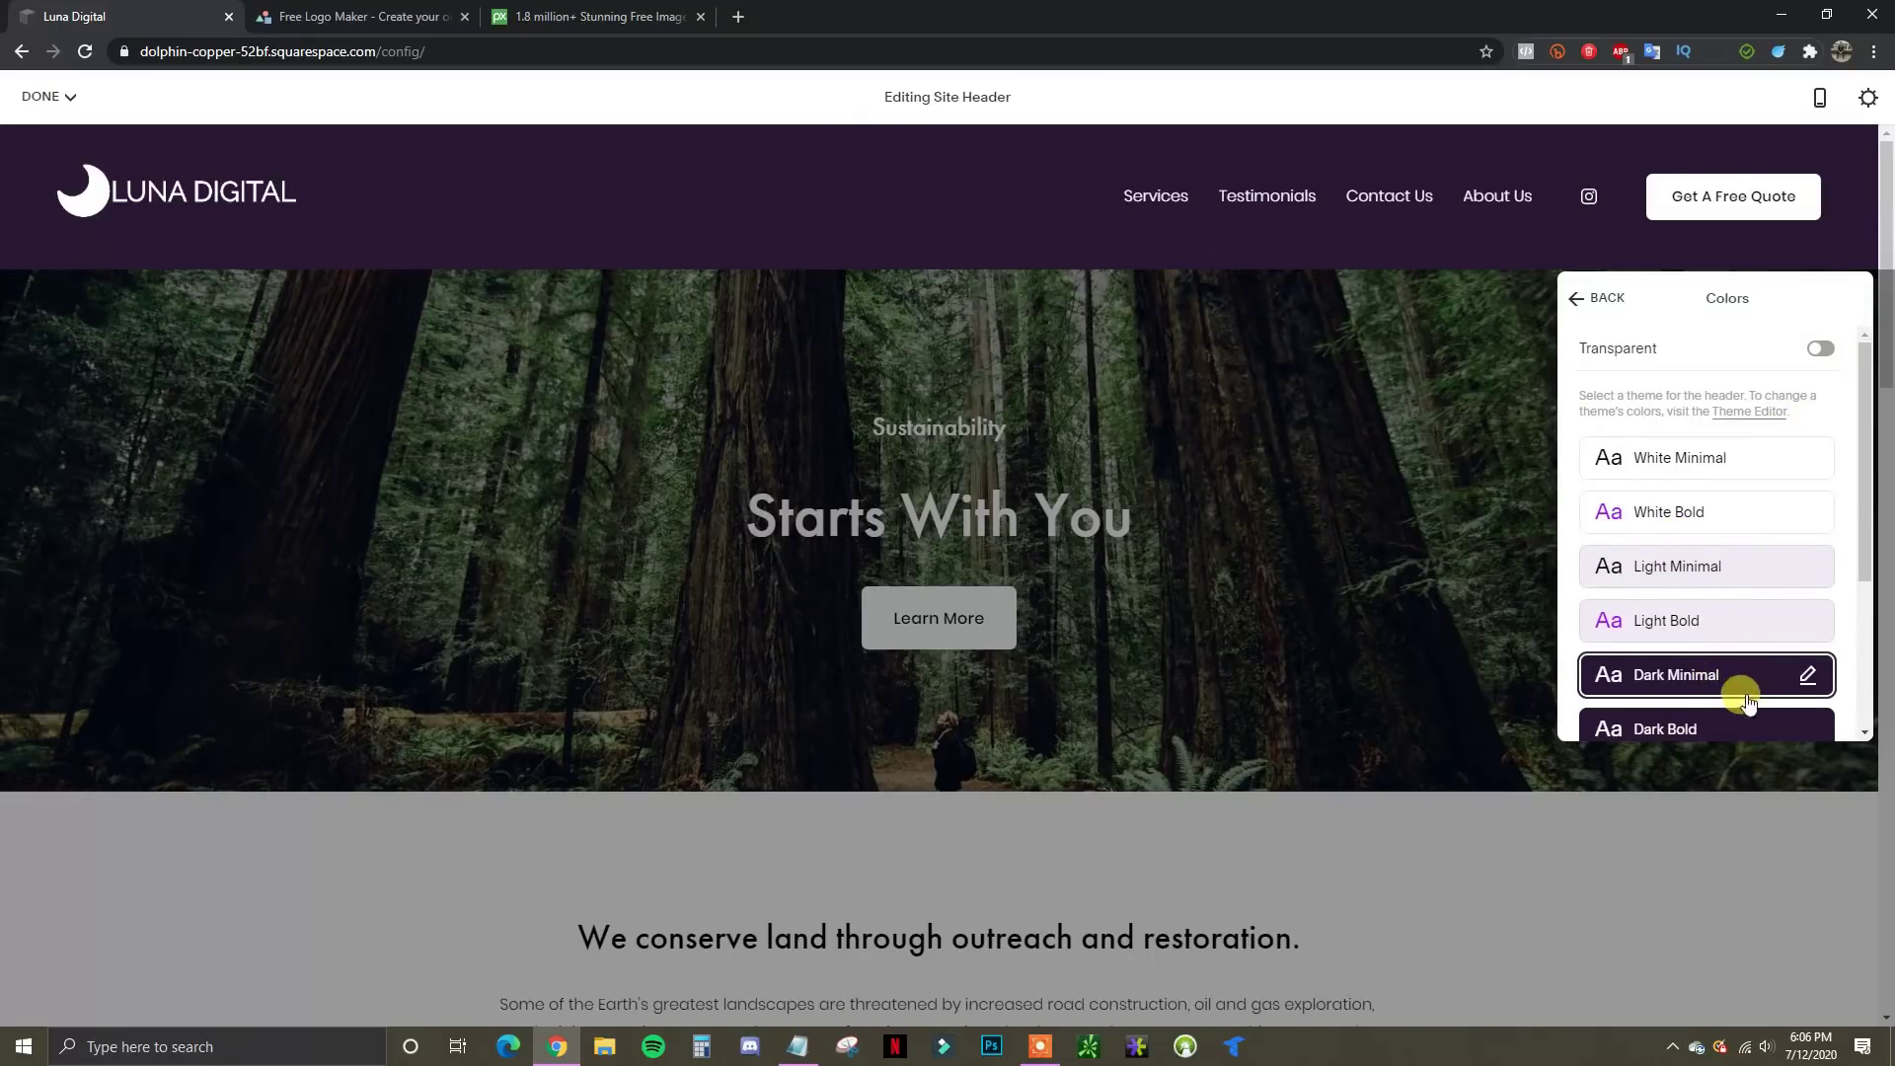
pyautogui.scroll(-2, 1733, 685)
pyautogui.scroll(3, 1742, 610)
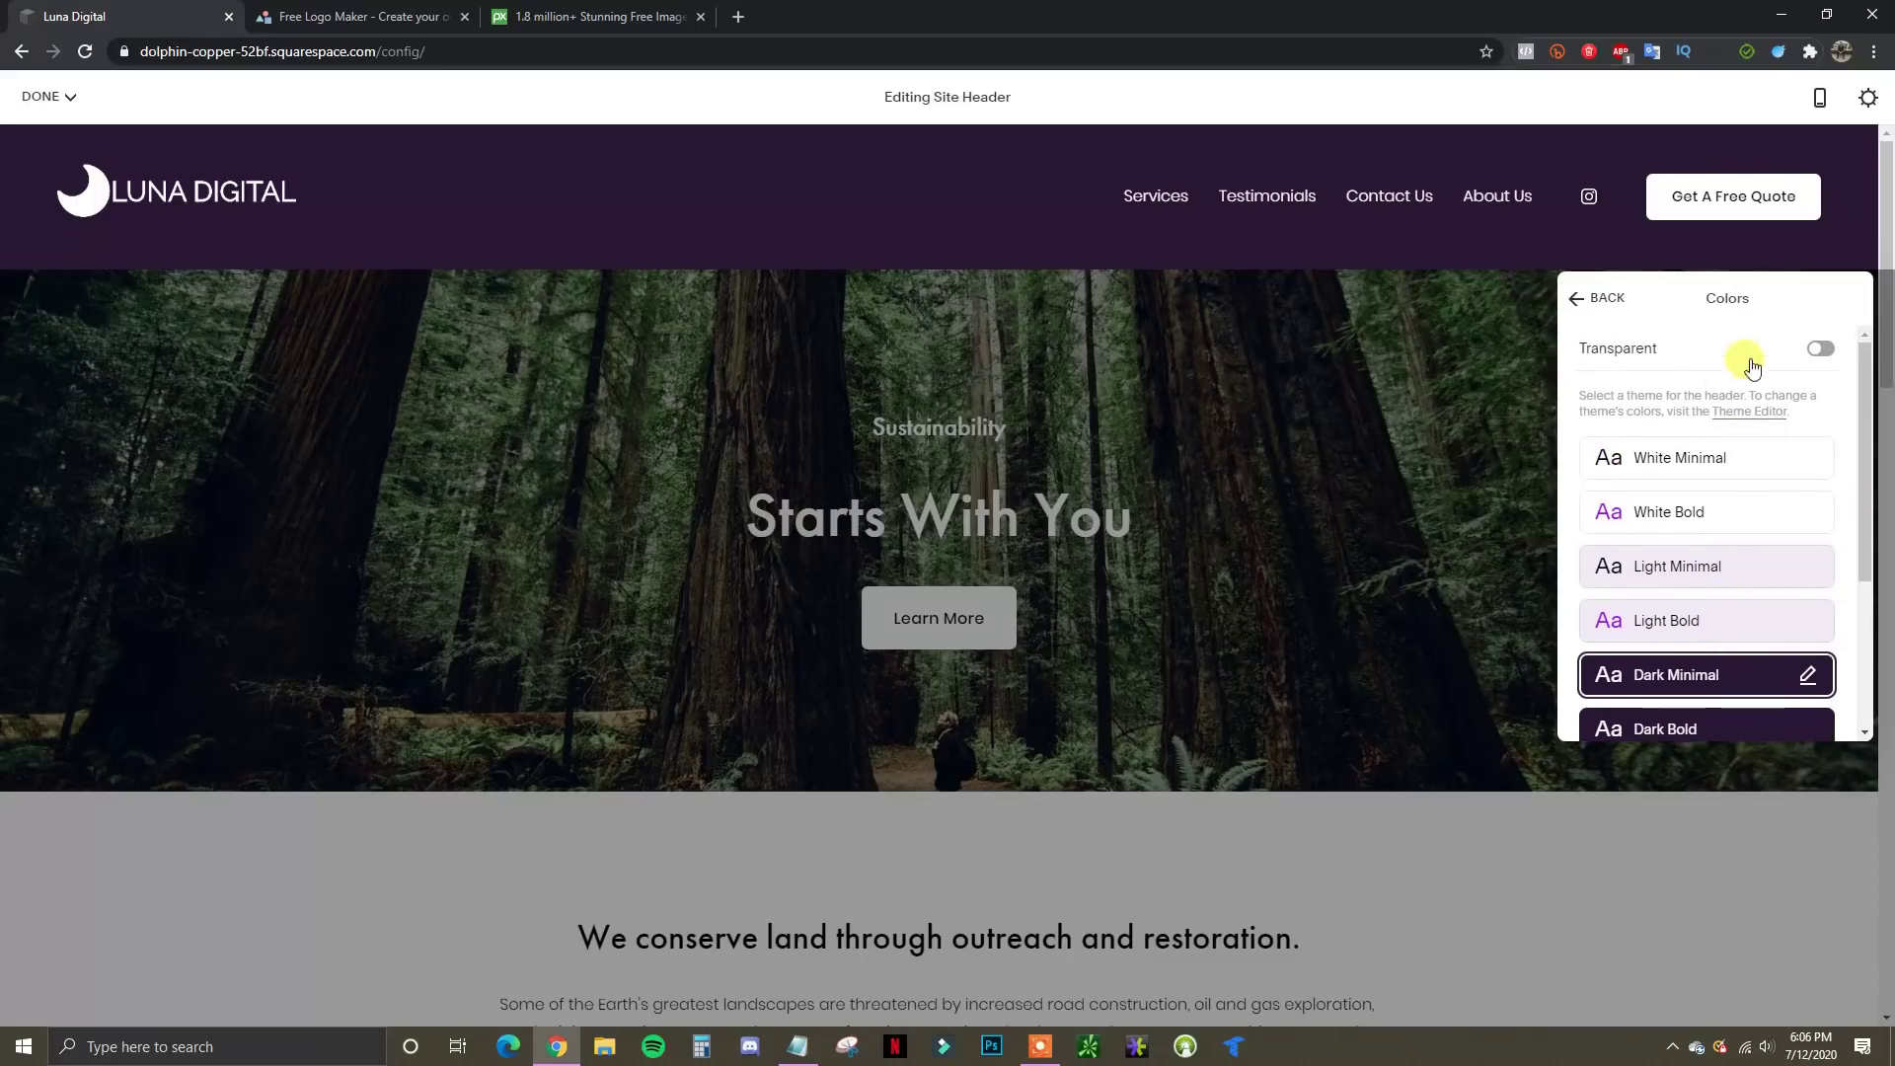
pyautogui.click(1828, 350)
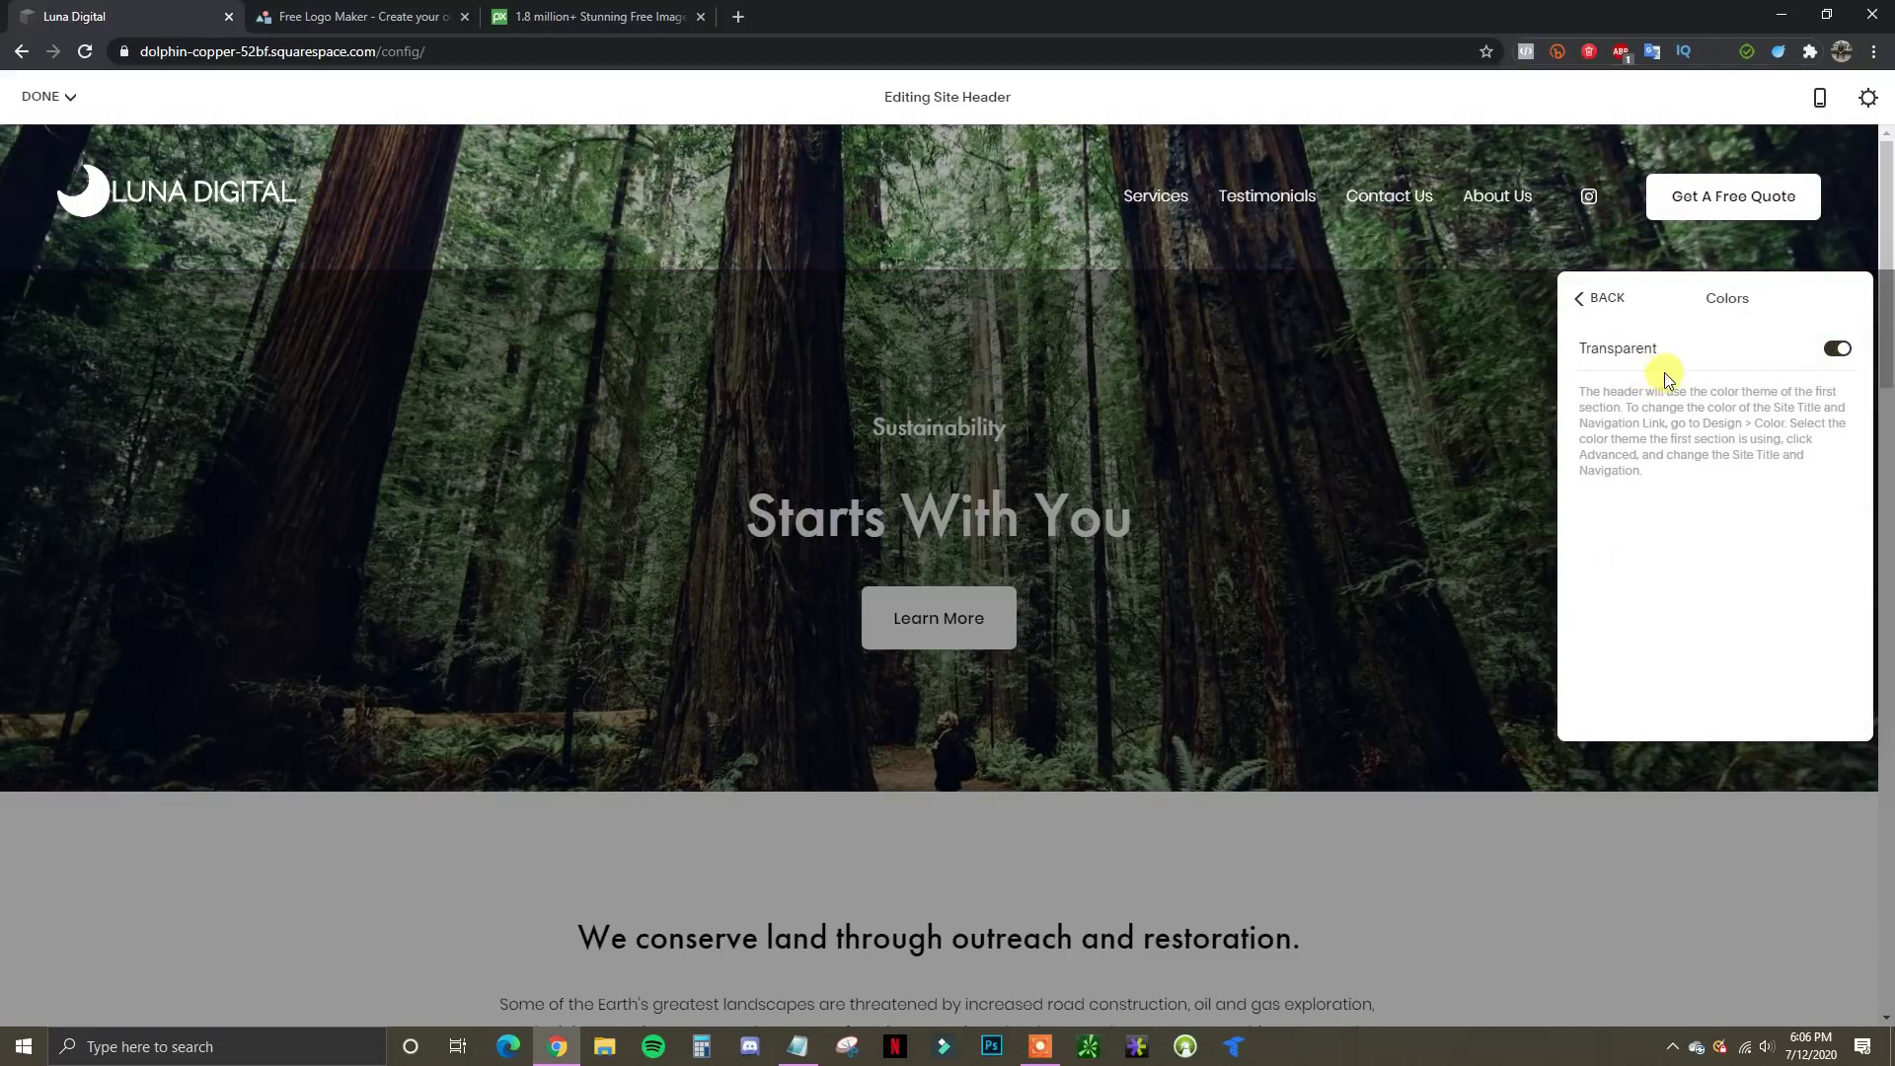
pyautogui.click(1598, 297)
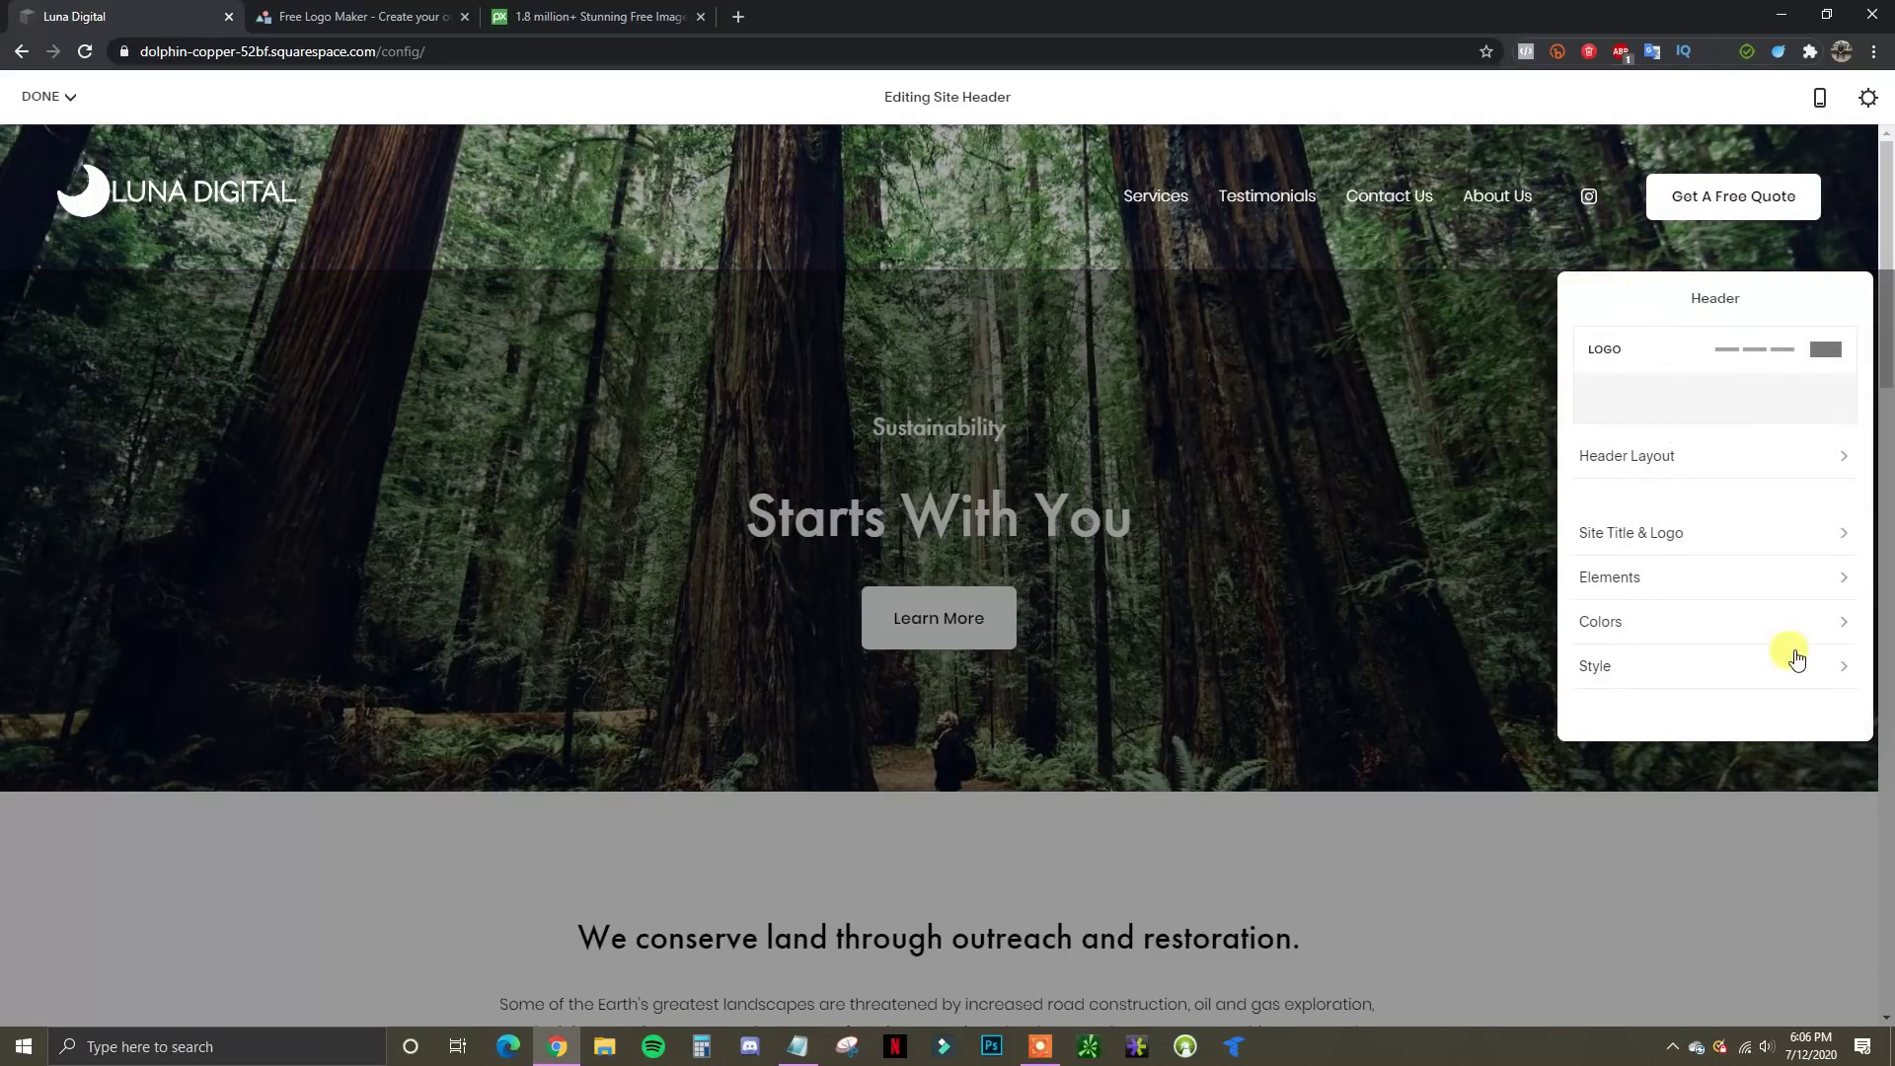
# Close the header editor, returning to the home page's 'Starts With You' hero
pyautogui.click(1530, 249)
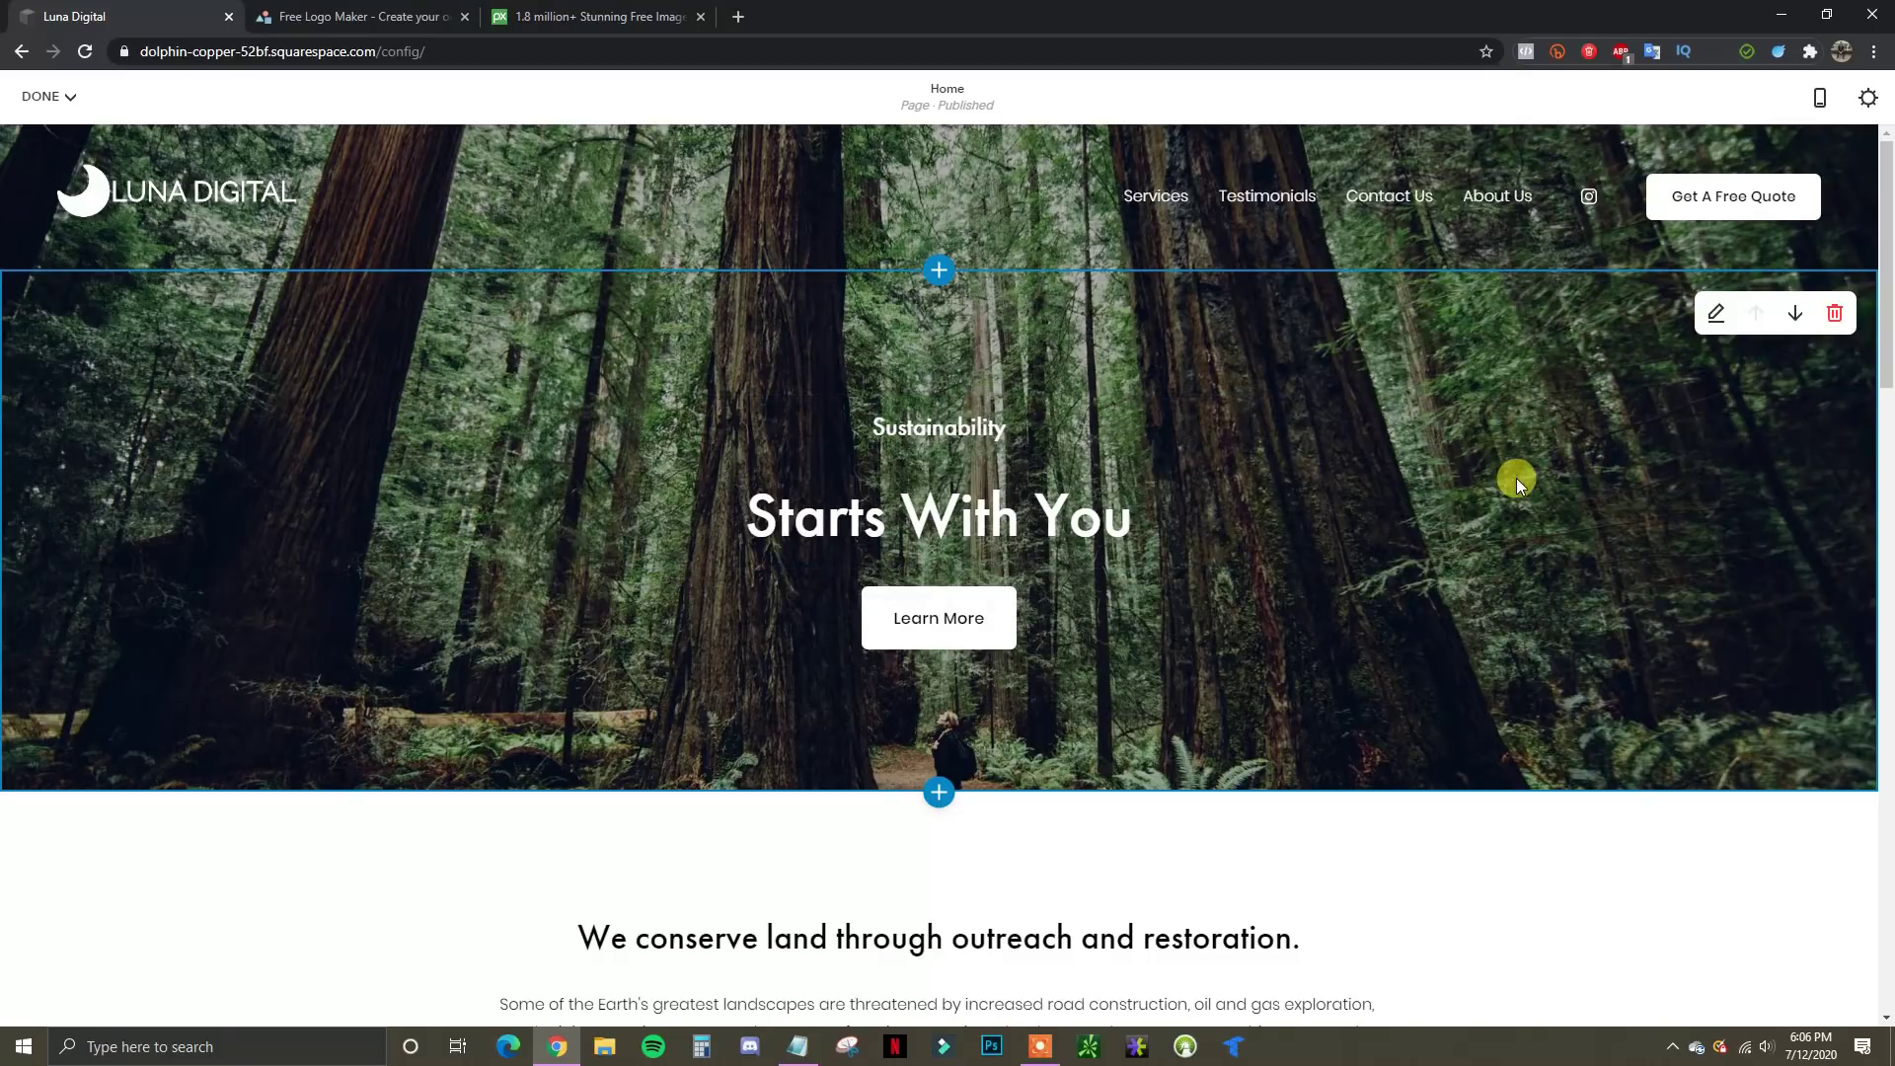
# Compare section sizes, then settle the 'Starts With You' hero on Medium height and Small content width
pyautogui.click(1715, 315)
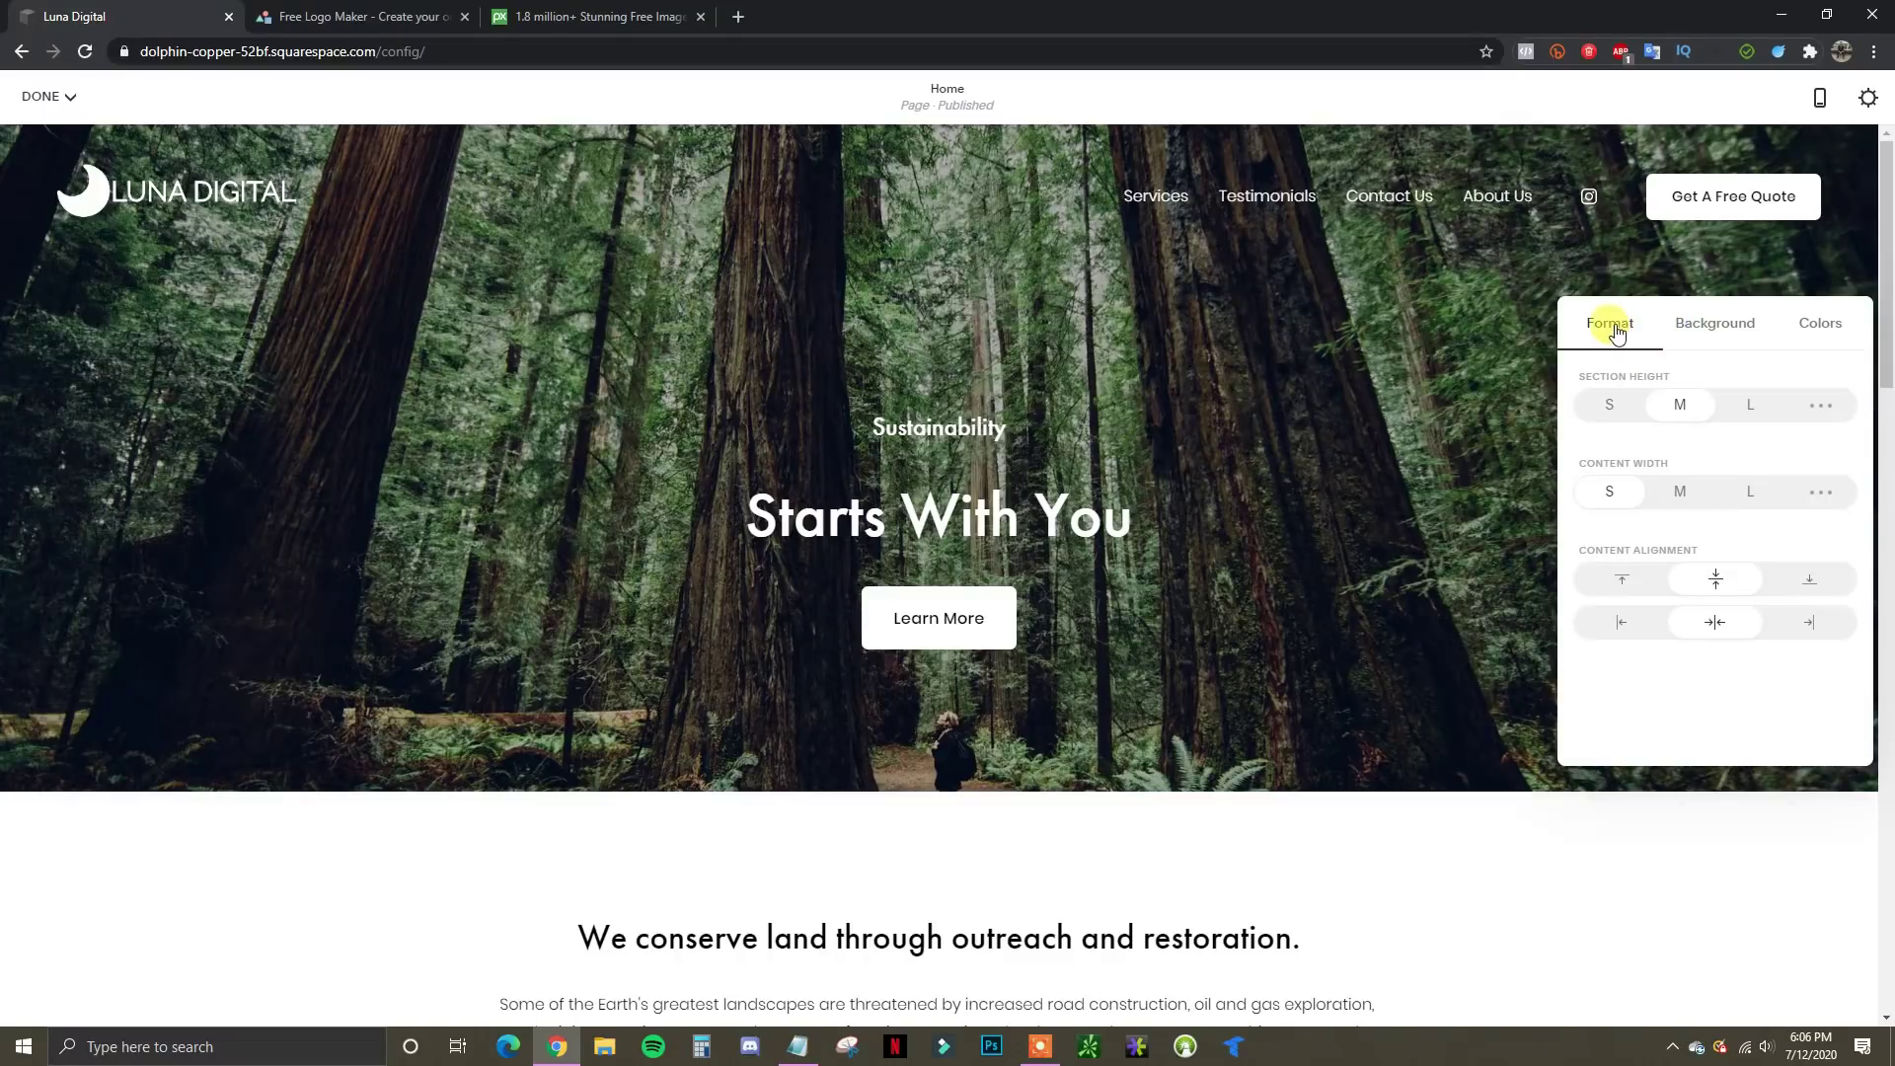
pyautogui.click(1609, 413)
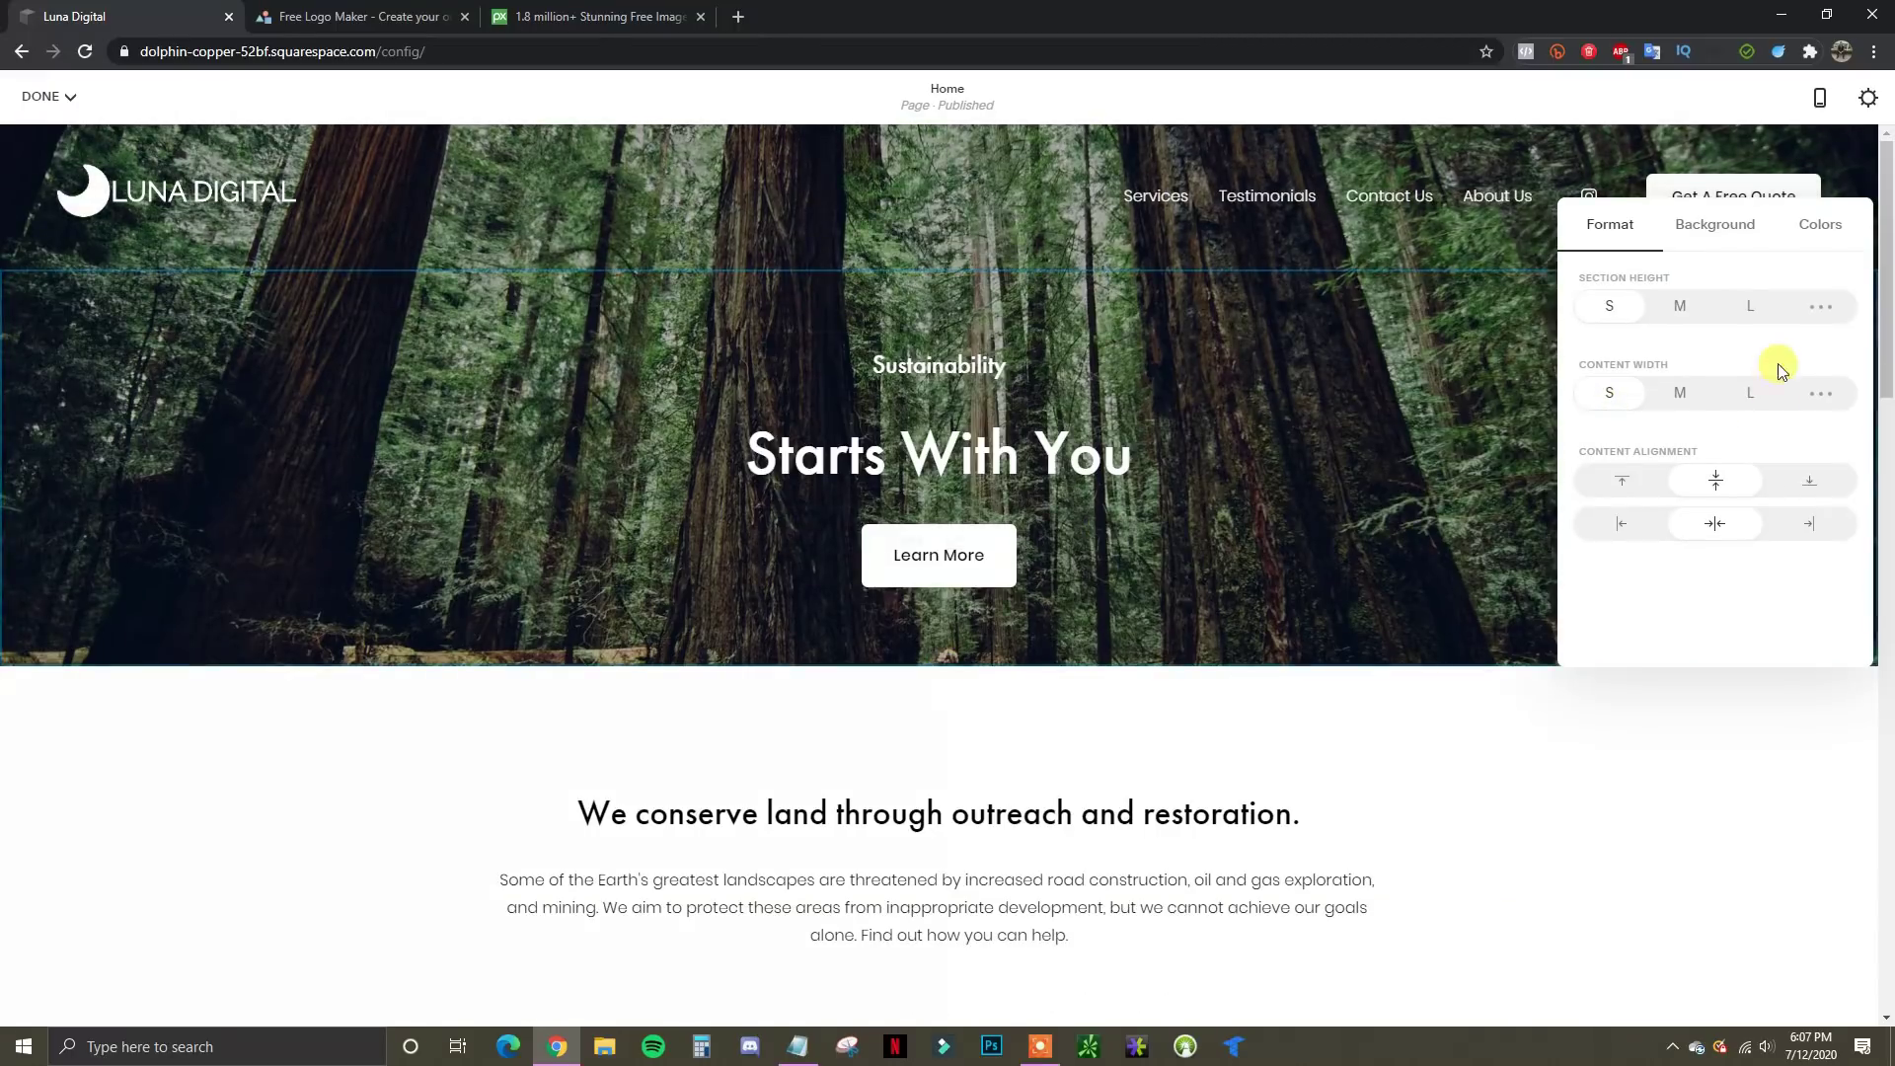
pyautogui.click(1750, 309)
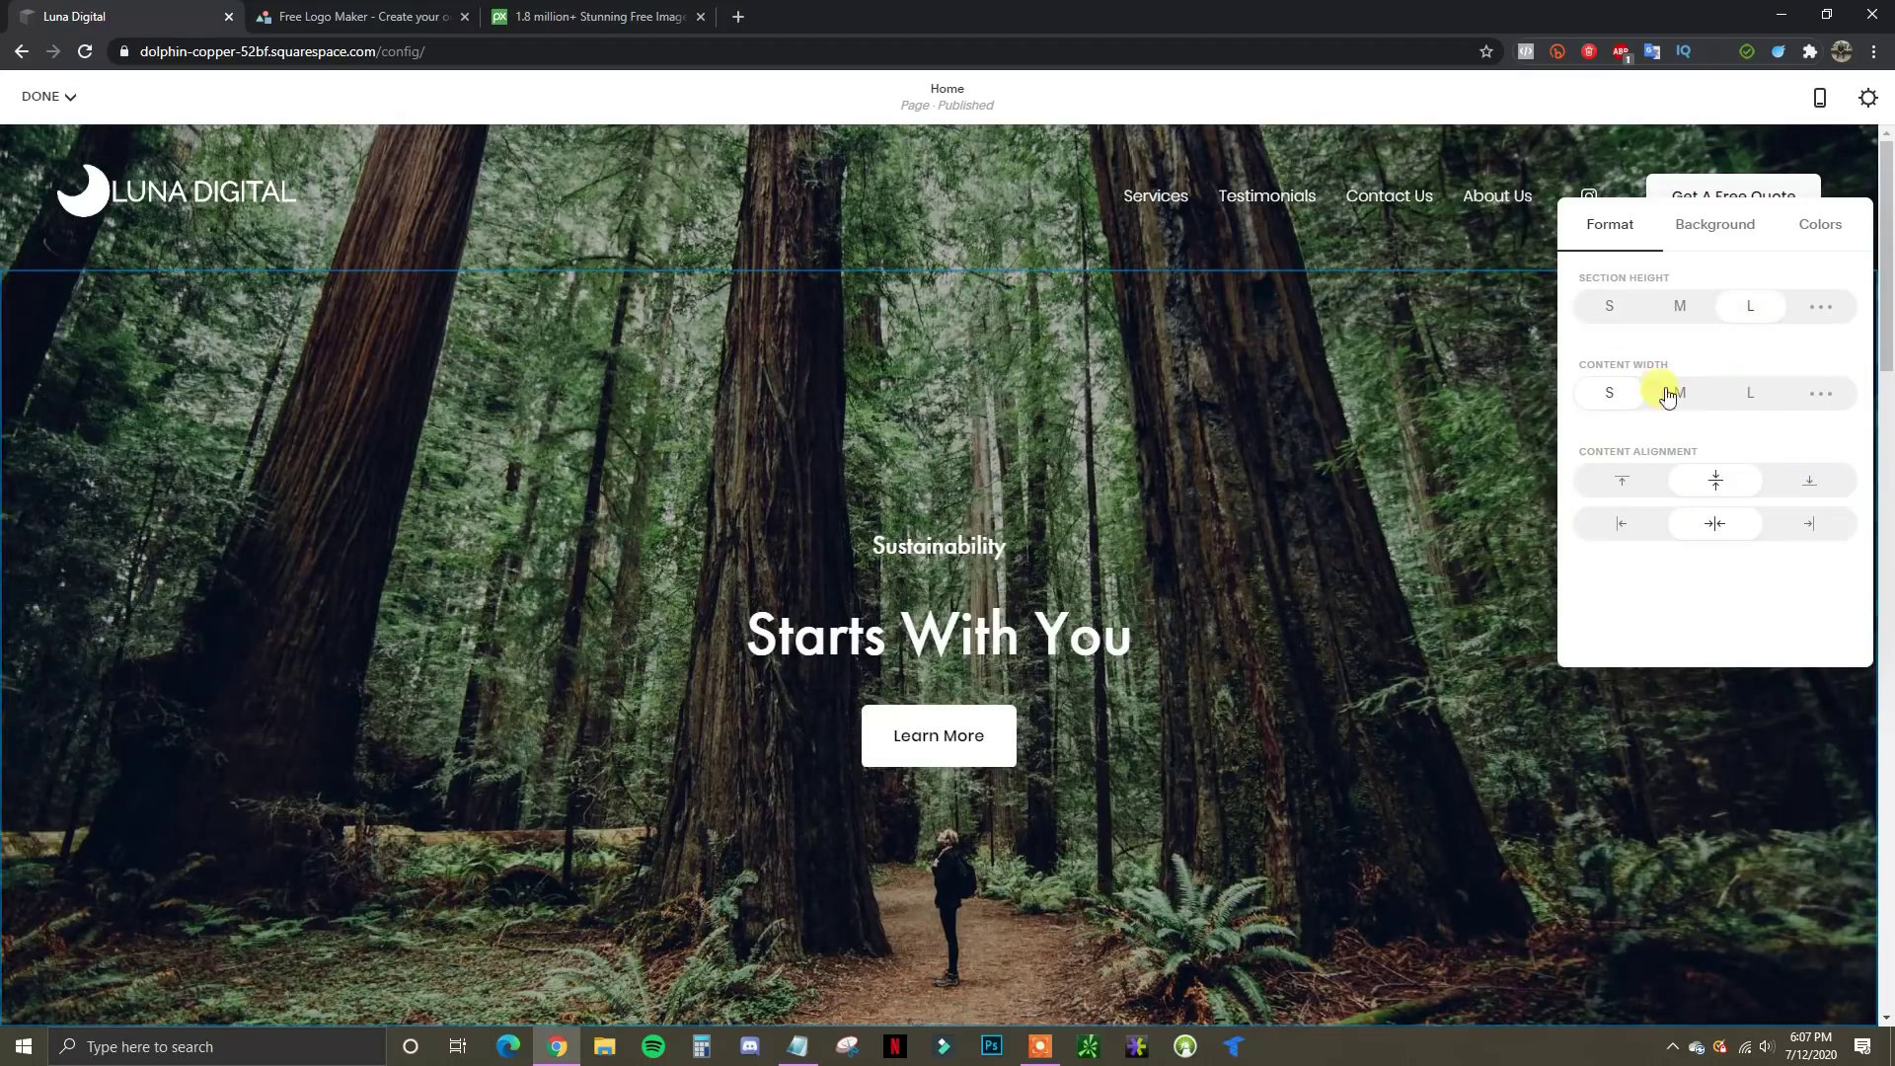
pyautogui.click(1682, 308)
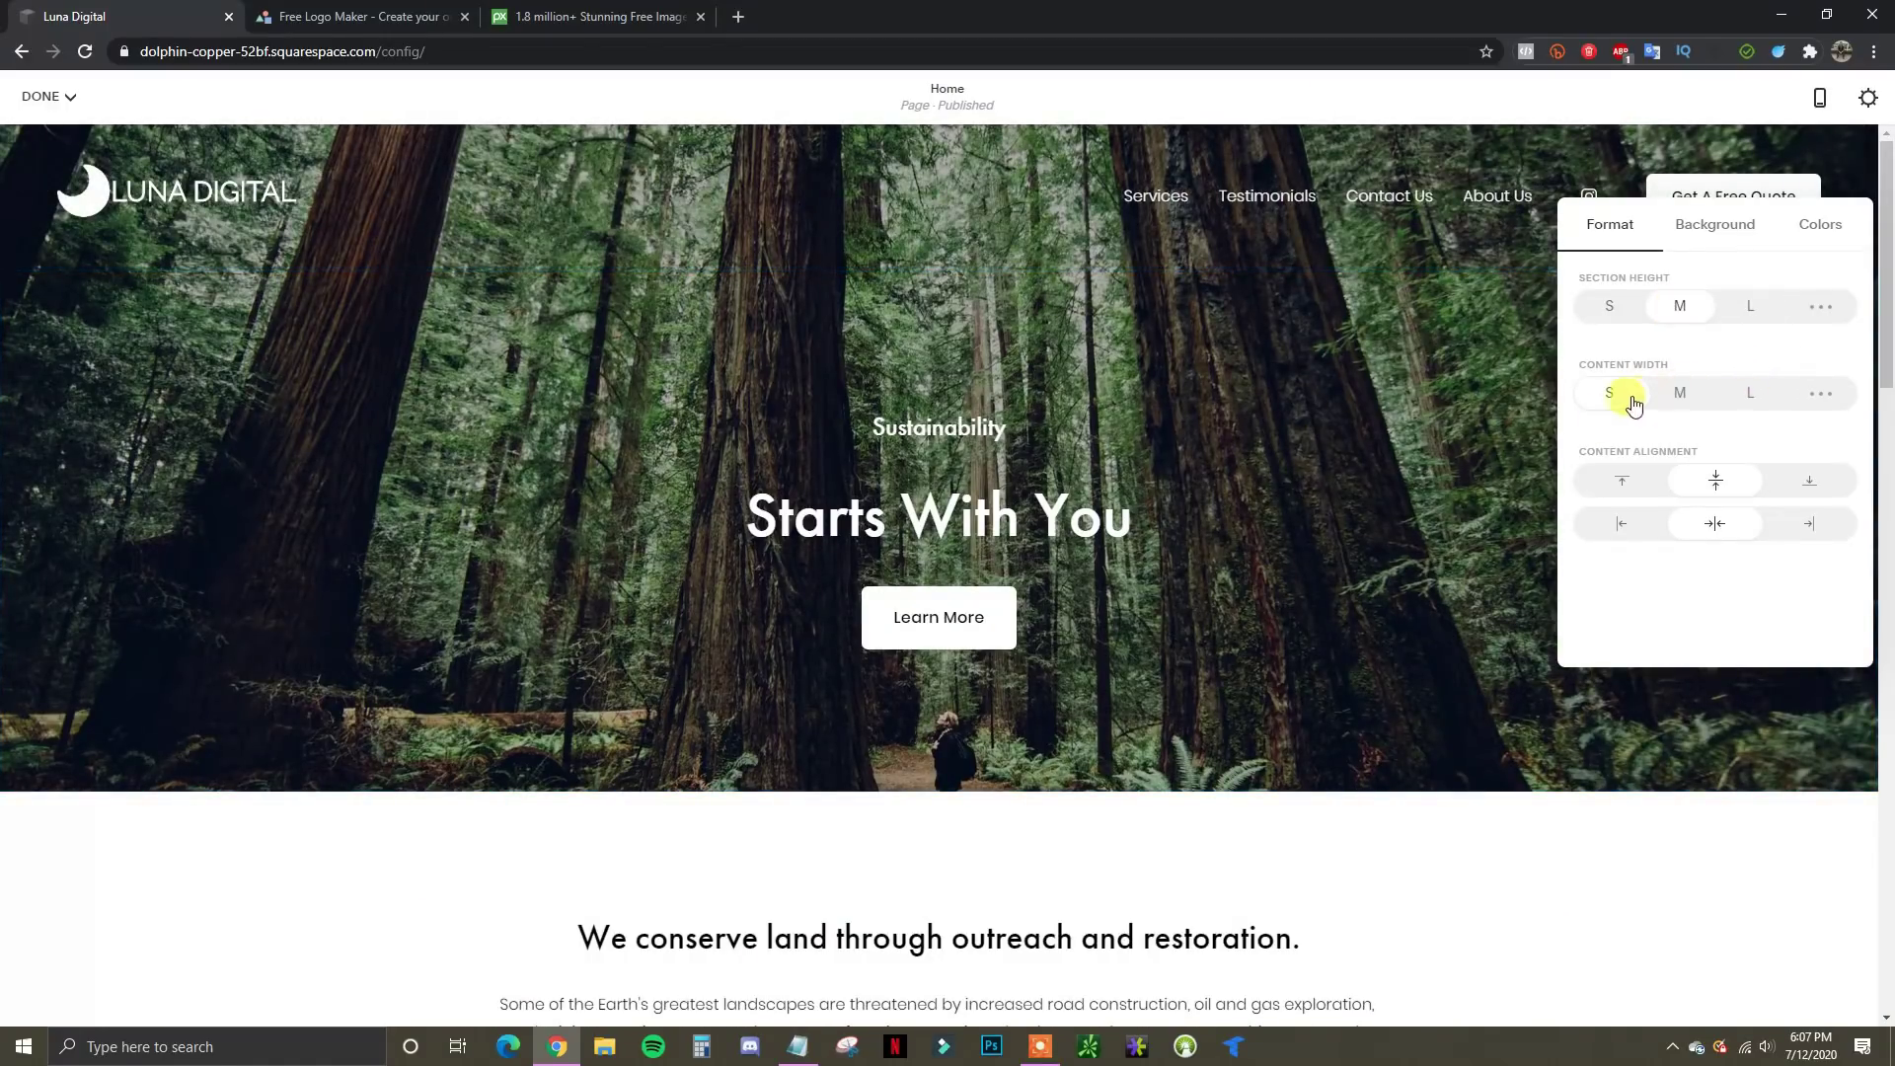
pyautogui.click(1683, 405)
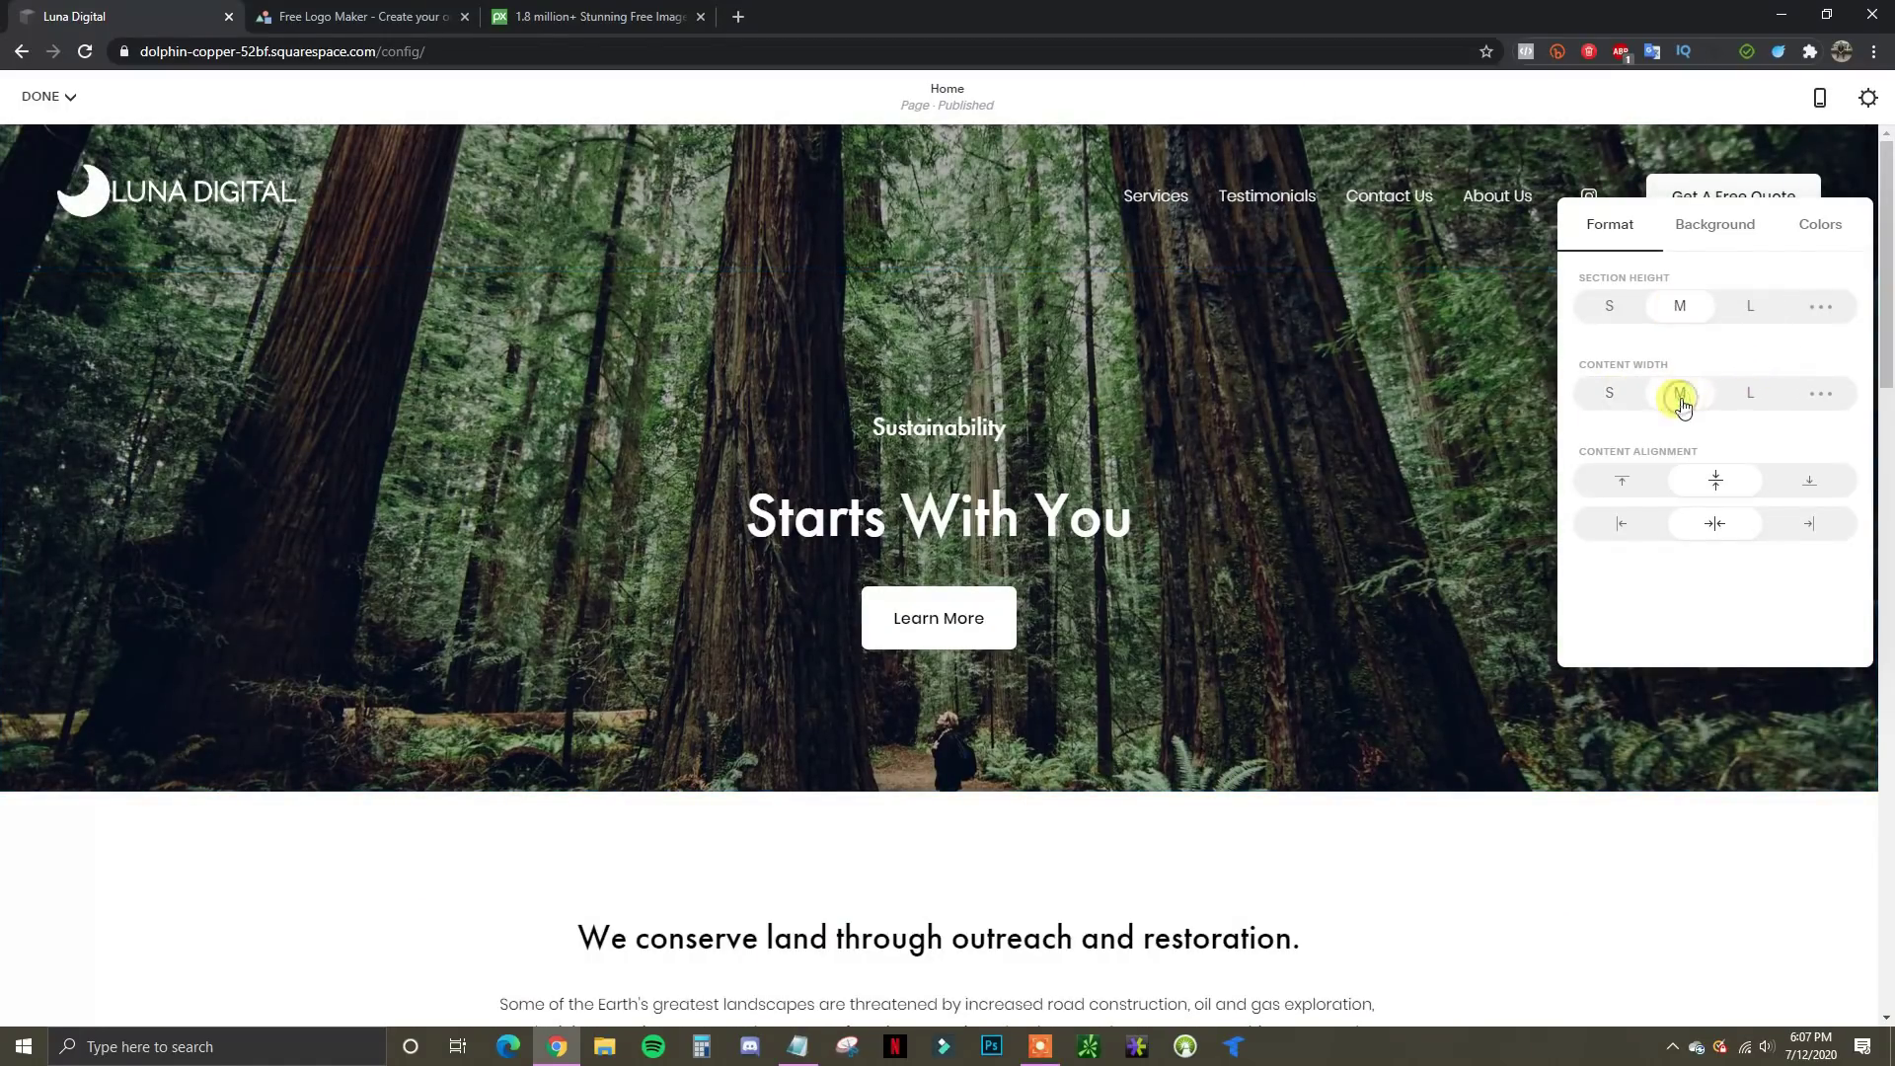
pyautogui.click(1754, 410)
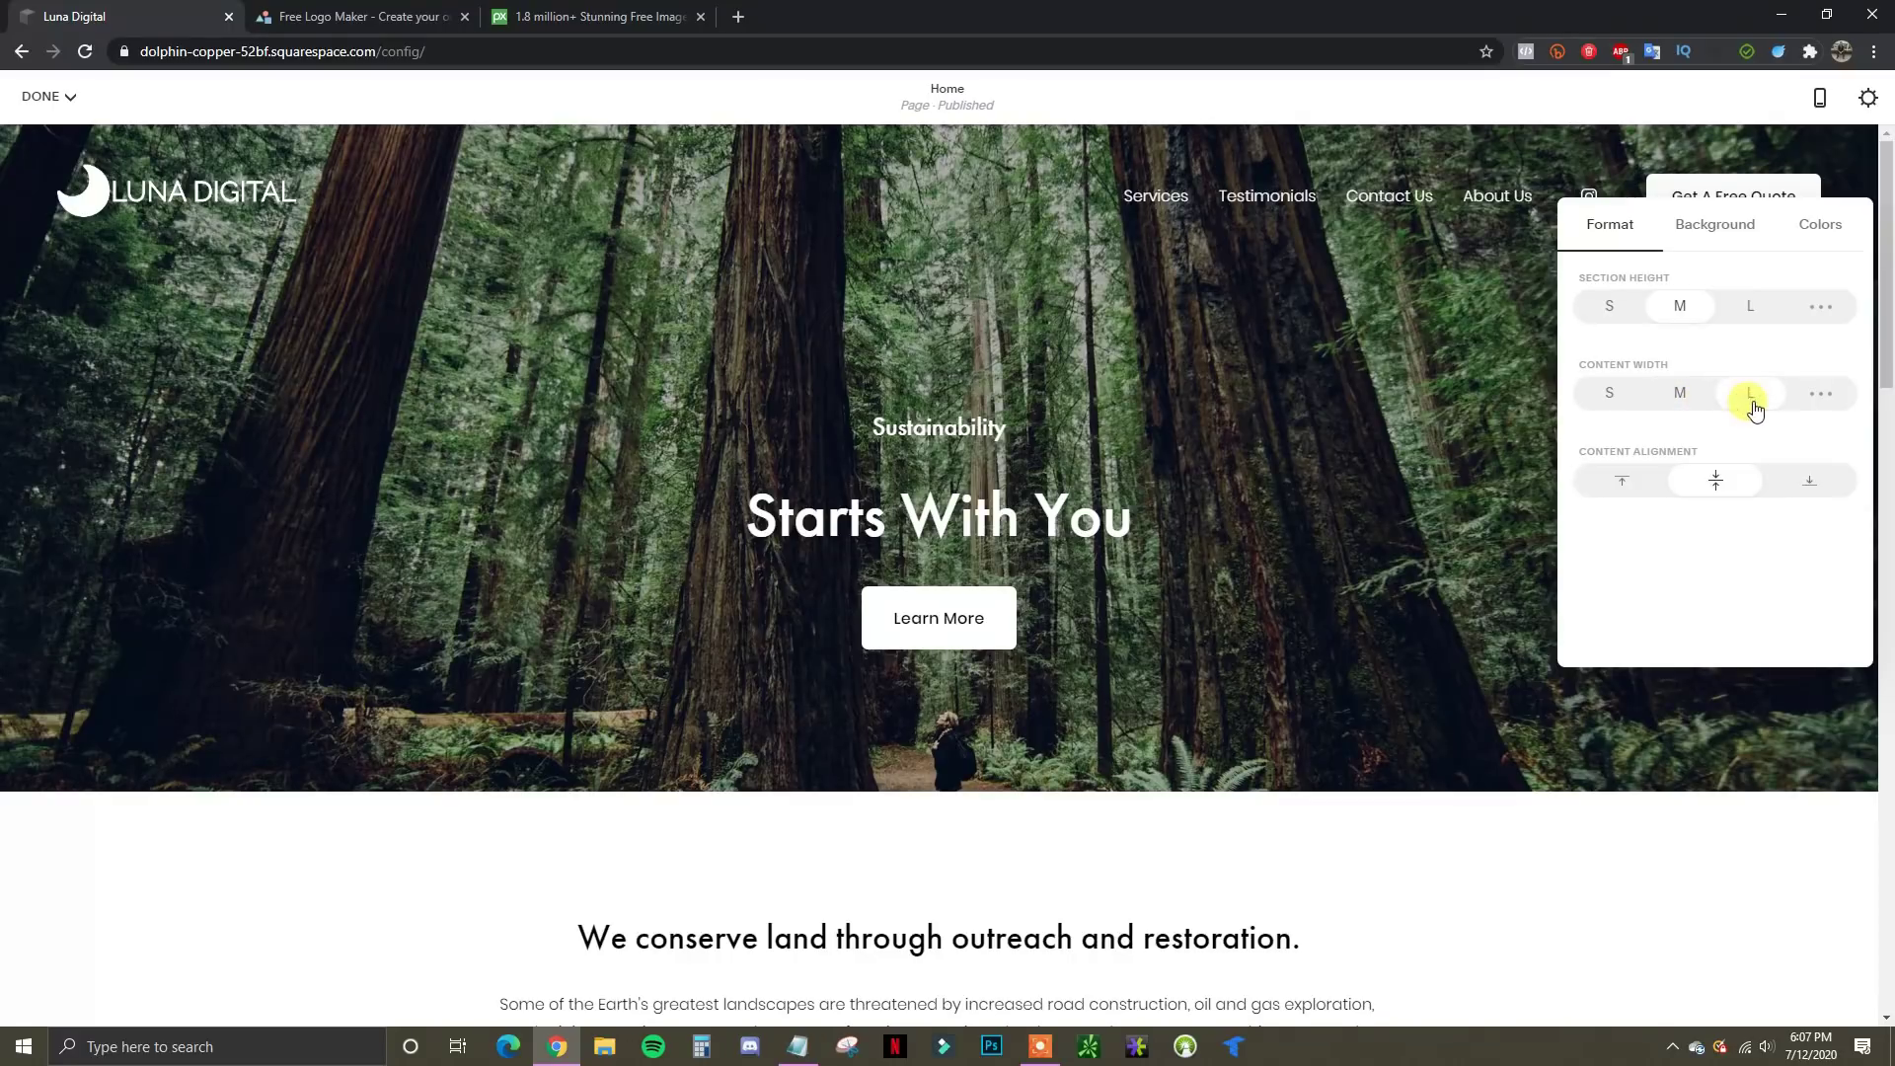
pyautogui.click(1674, 398)
pyautogui.click(1610, 400)
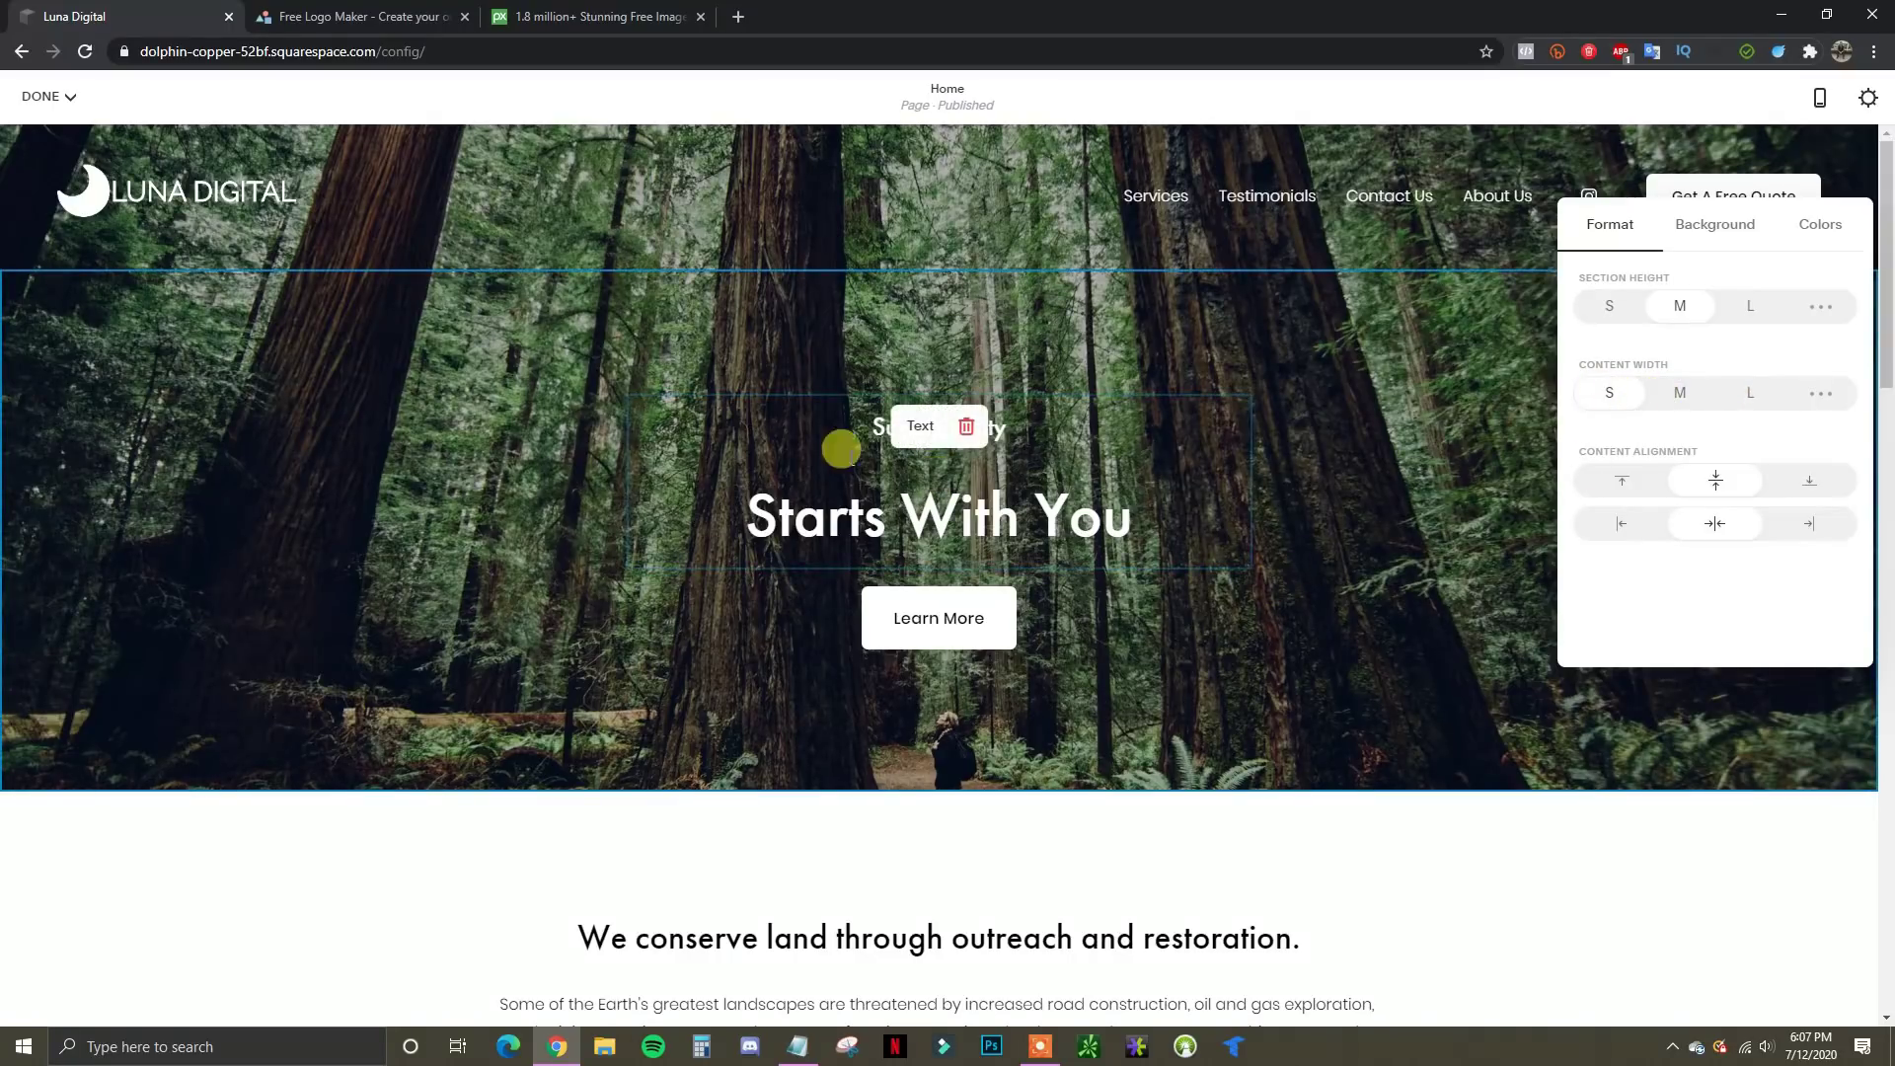
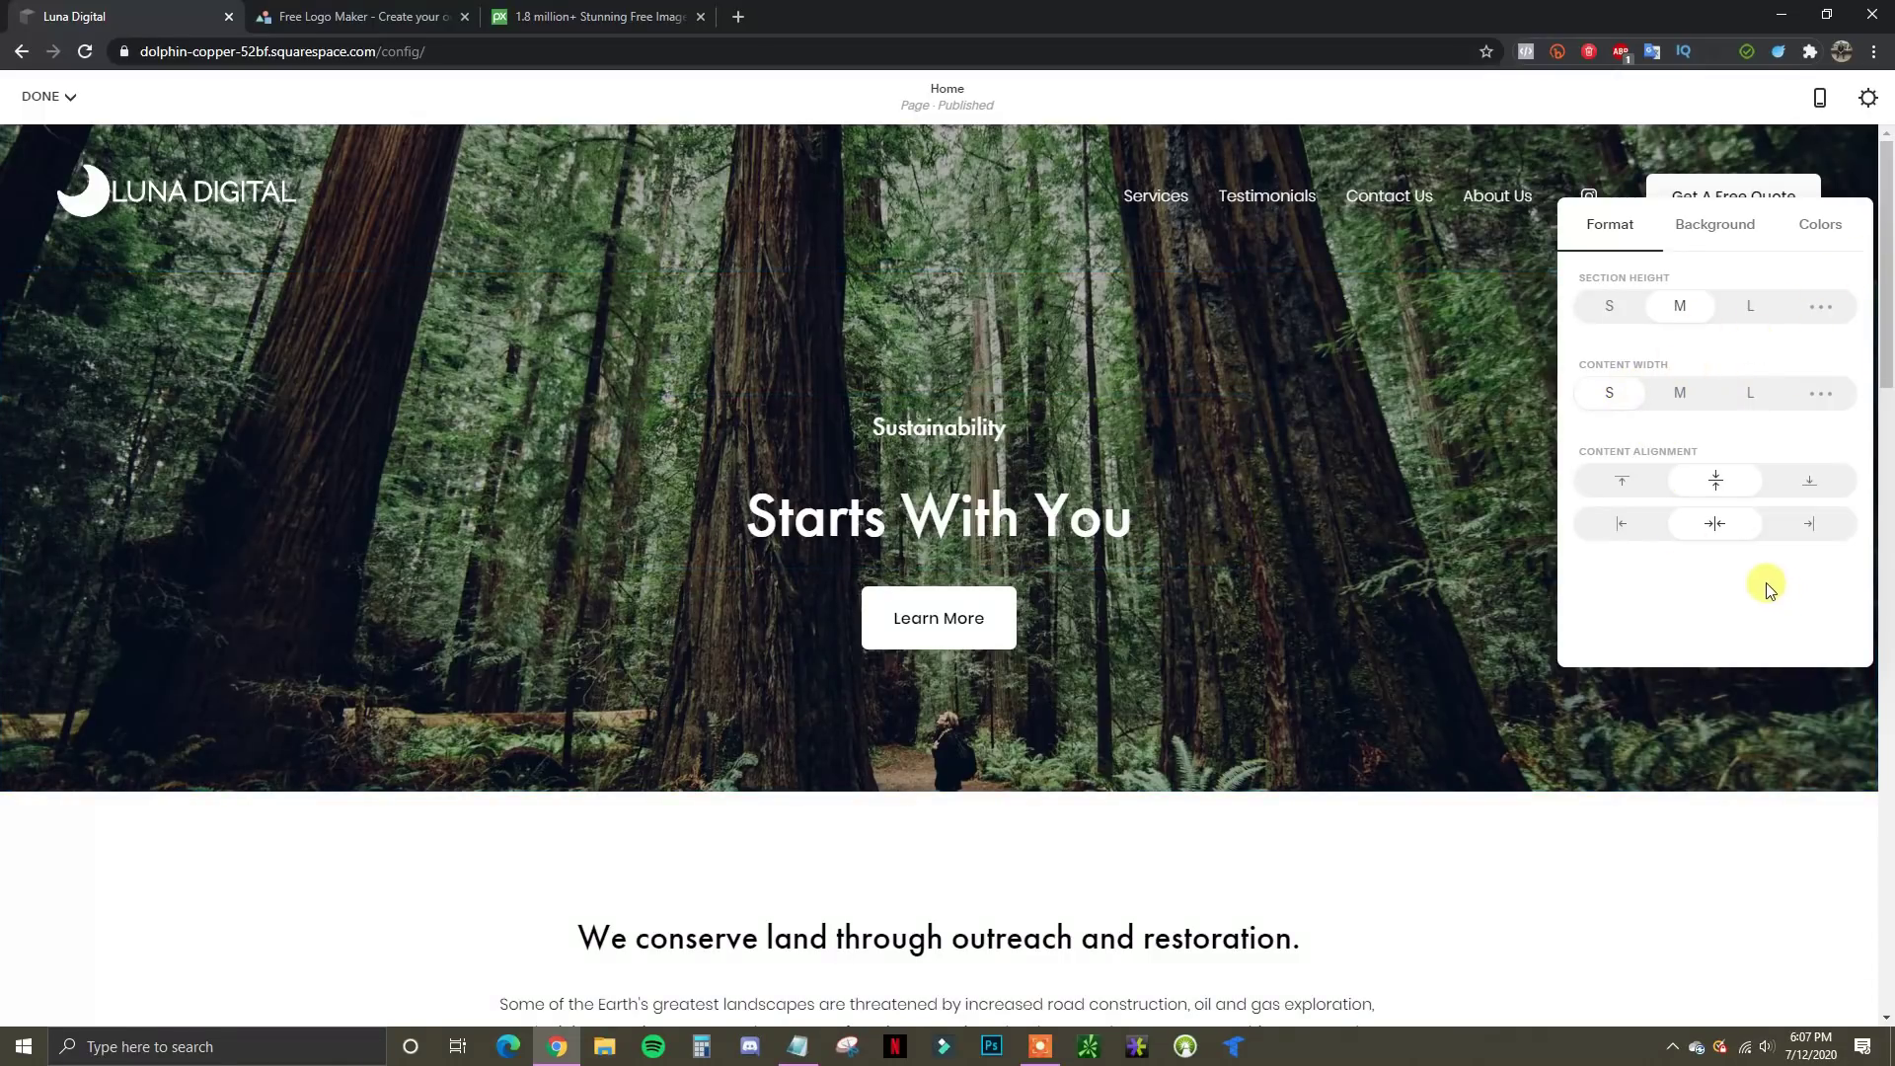
# After testing left, right, top and bottom, keep the hero content centred and view its Background settings
pyautogui.click(1644, 525)
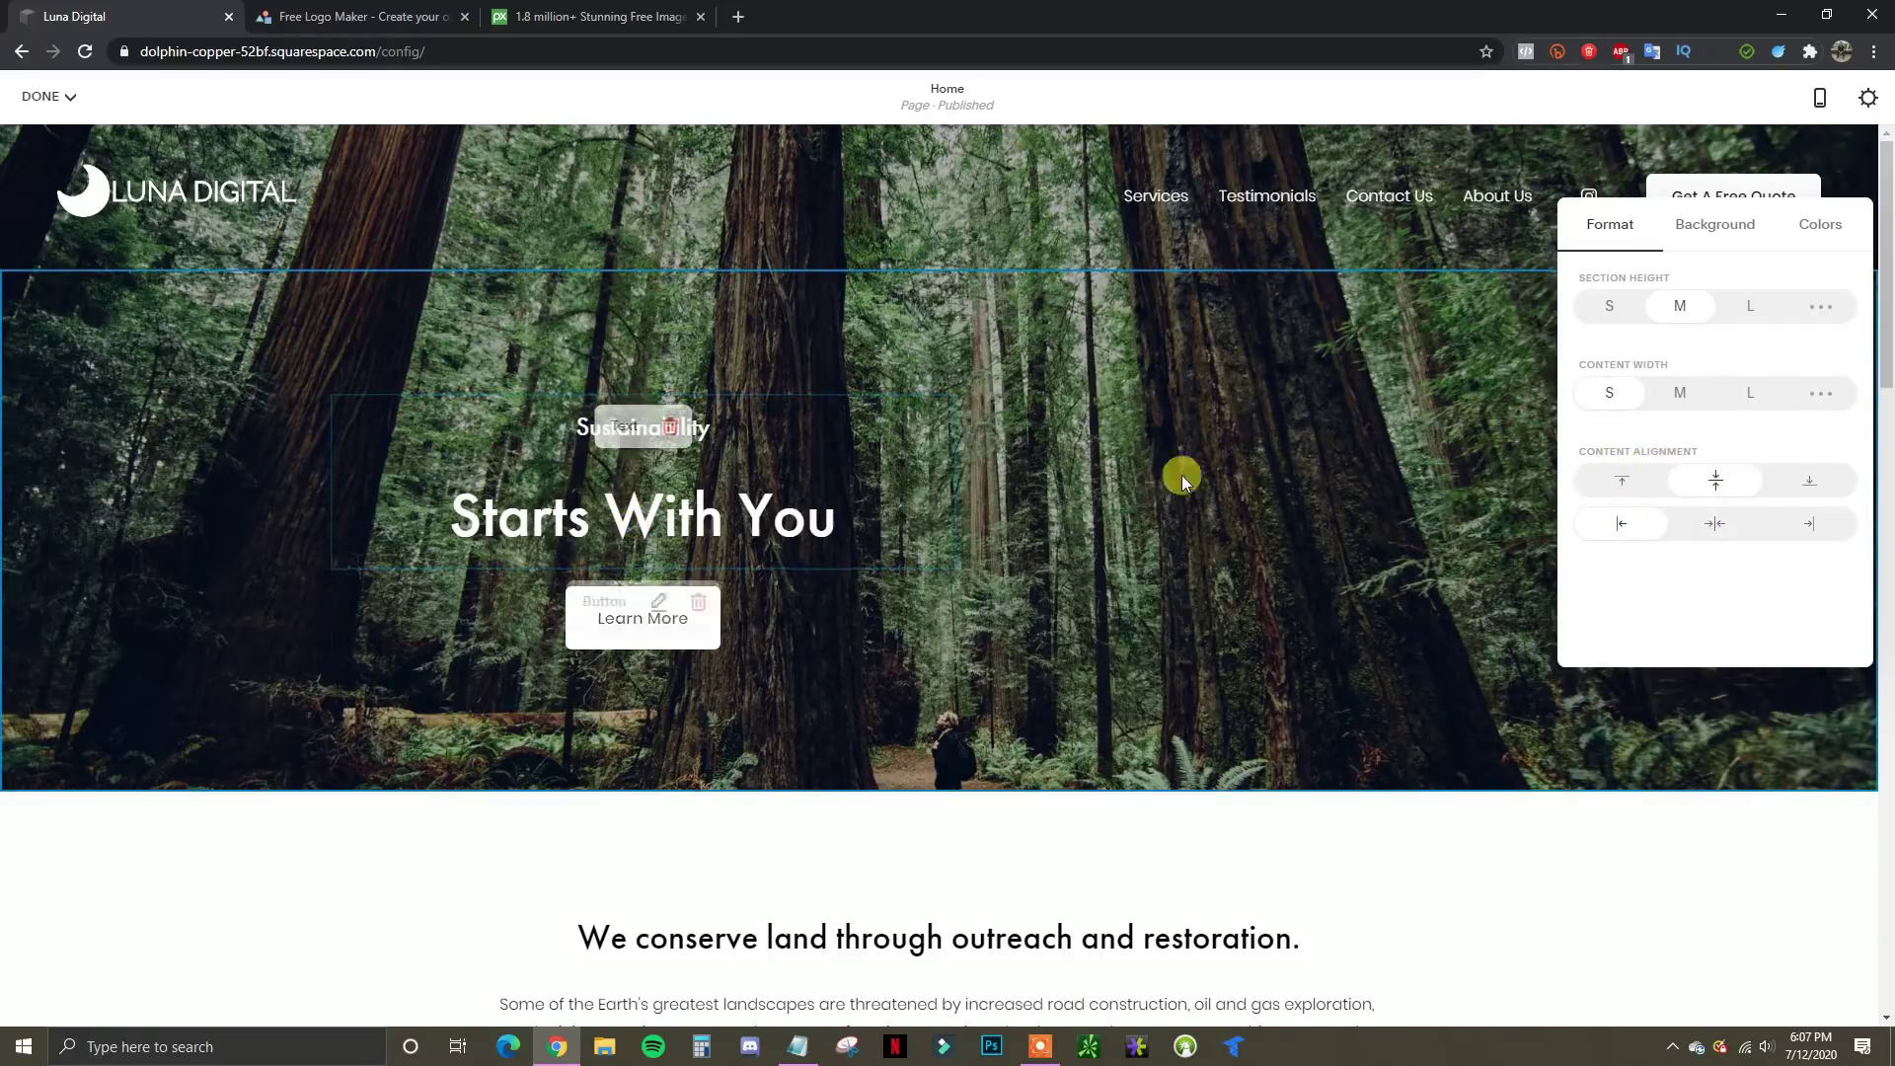
pyautogui.click(1814, 529)
pyautogui.click(1702, 526)
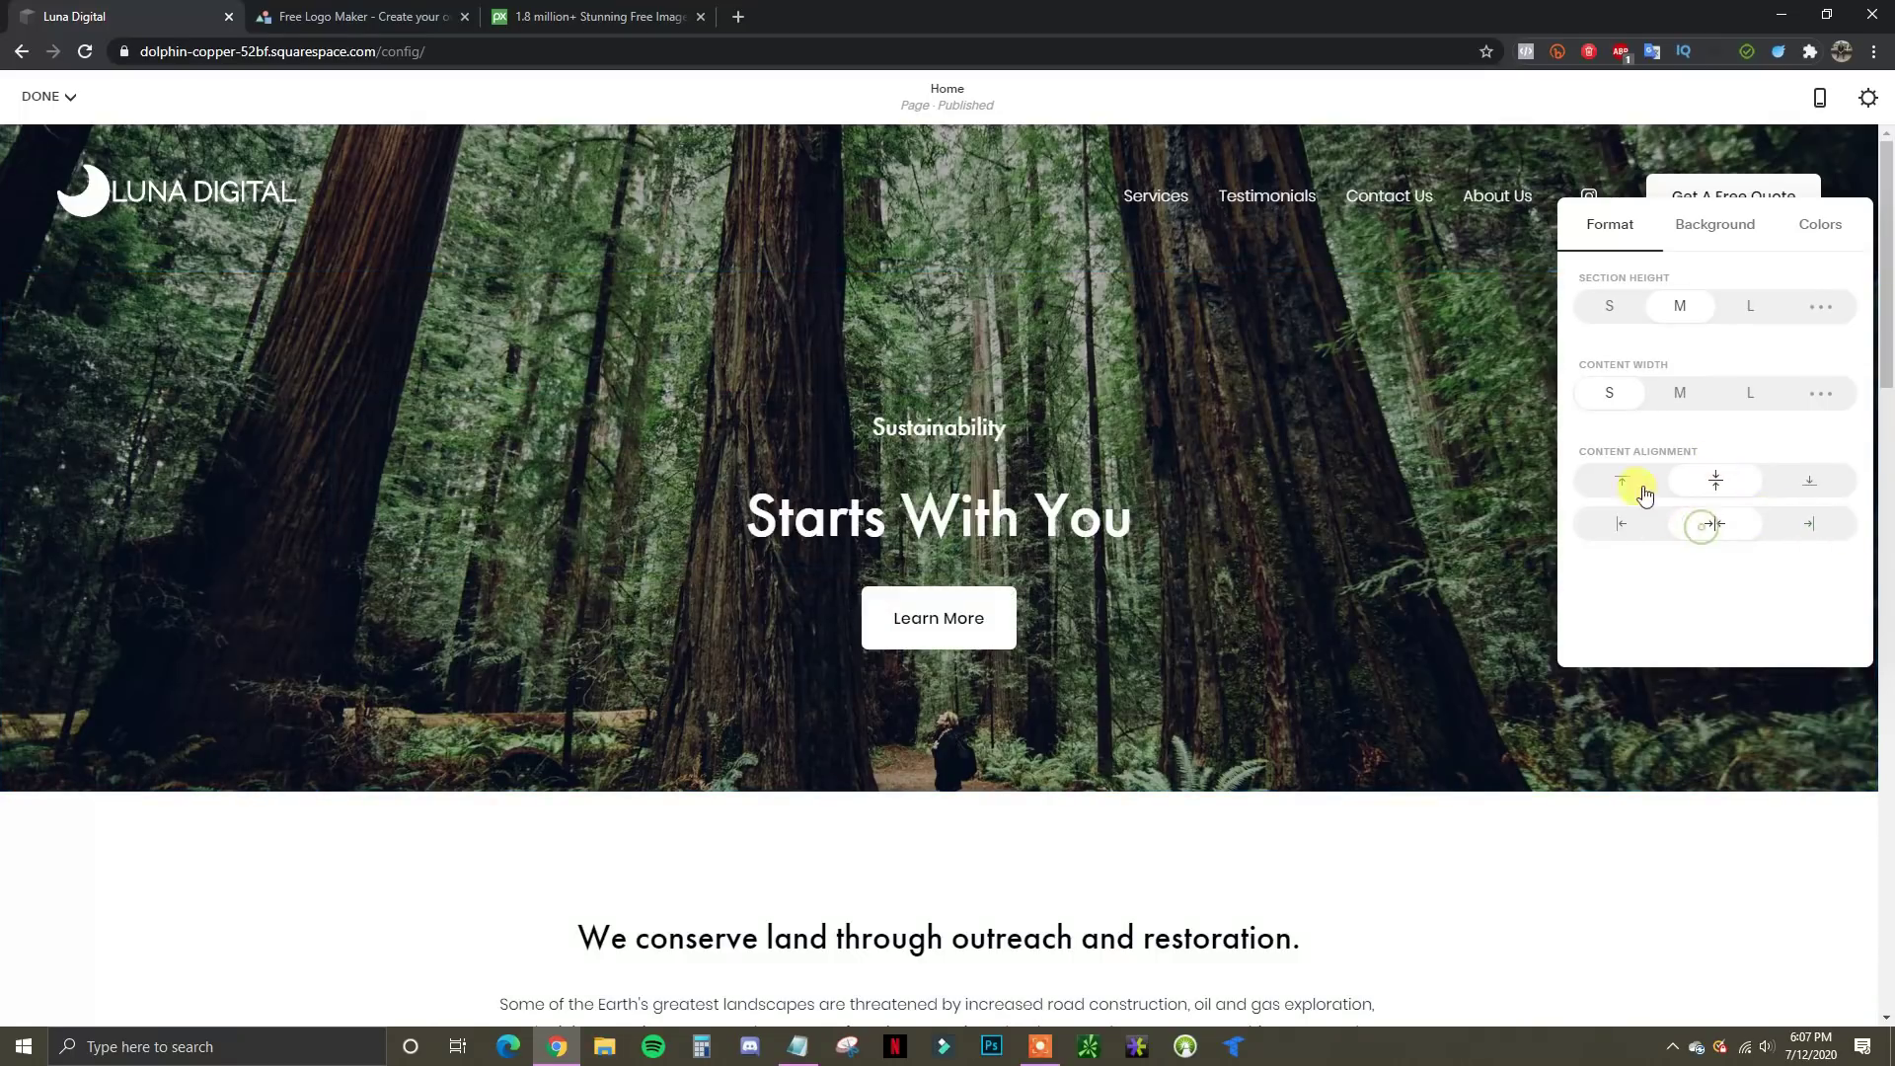
pyautogui.click(1629, 481)
pyautogui.click(1819, 482)
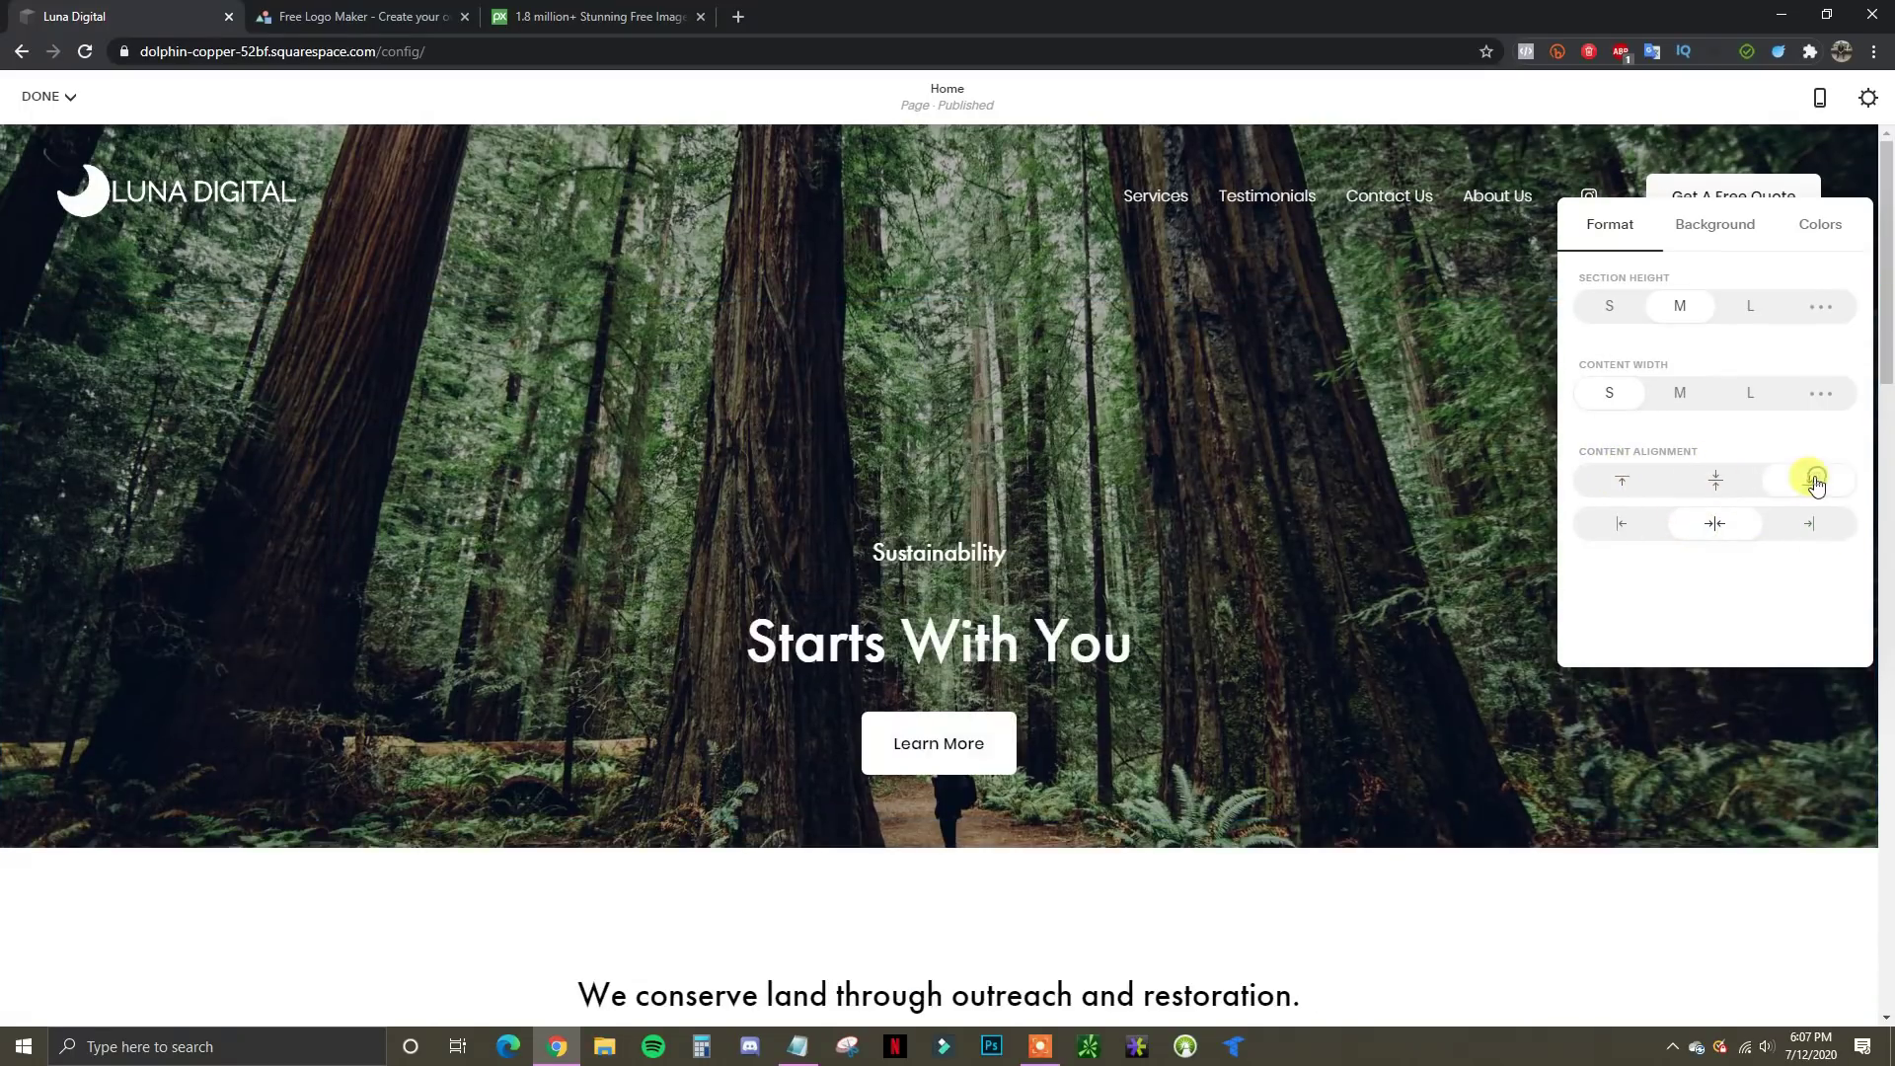
pyautogui.click(1717, 485)
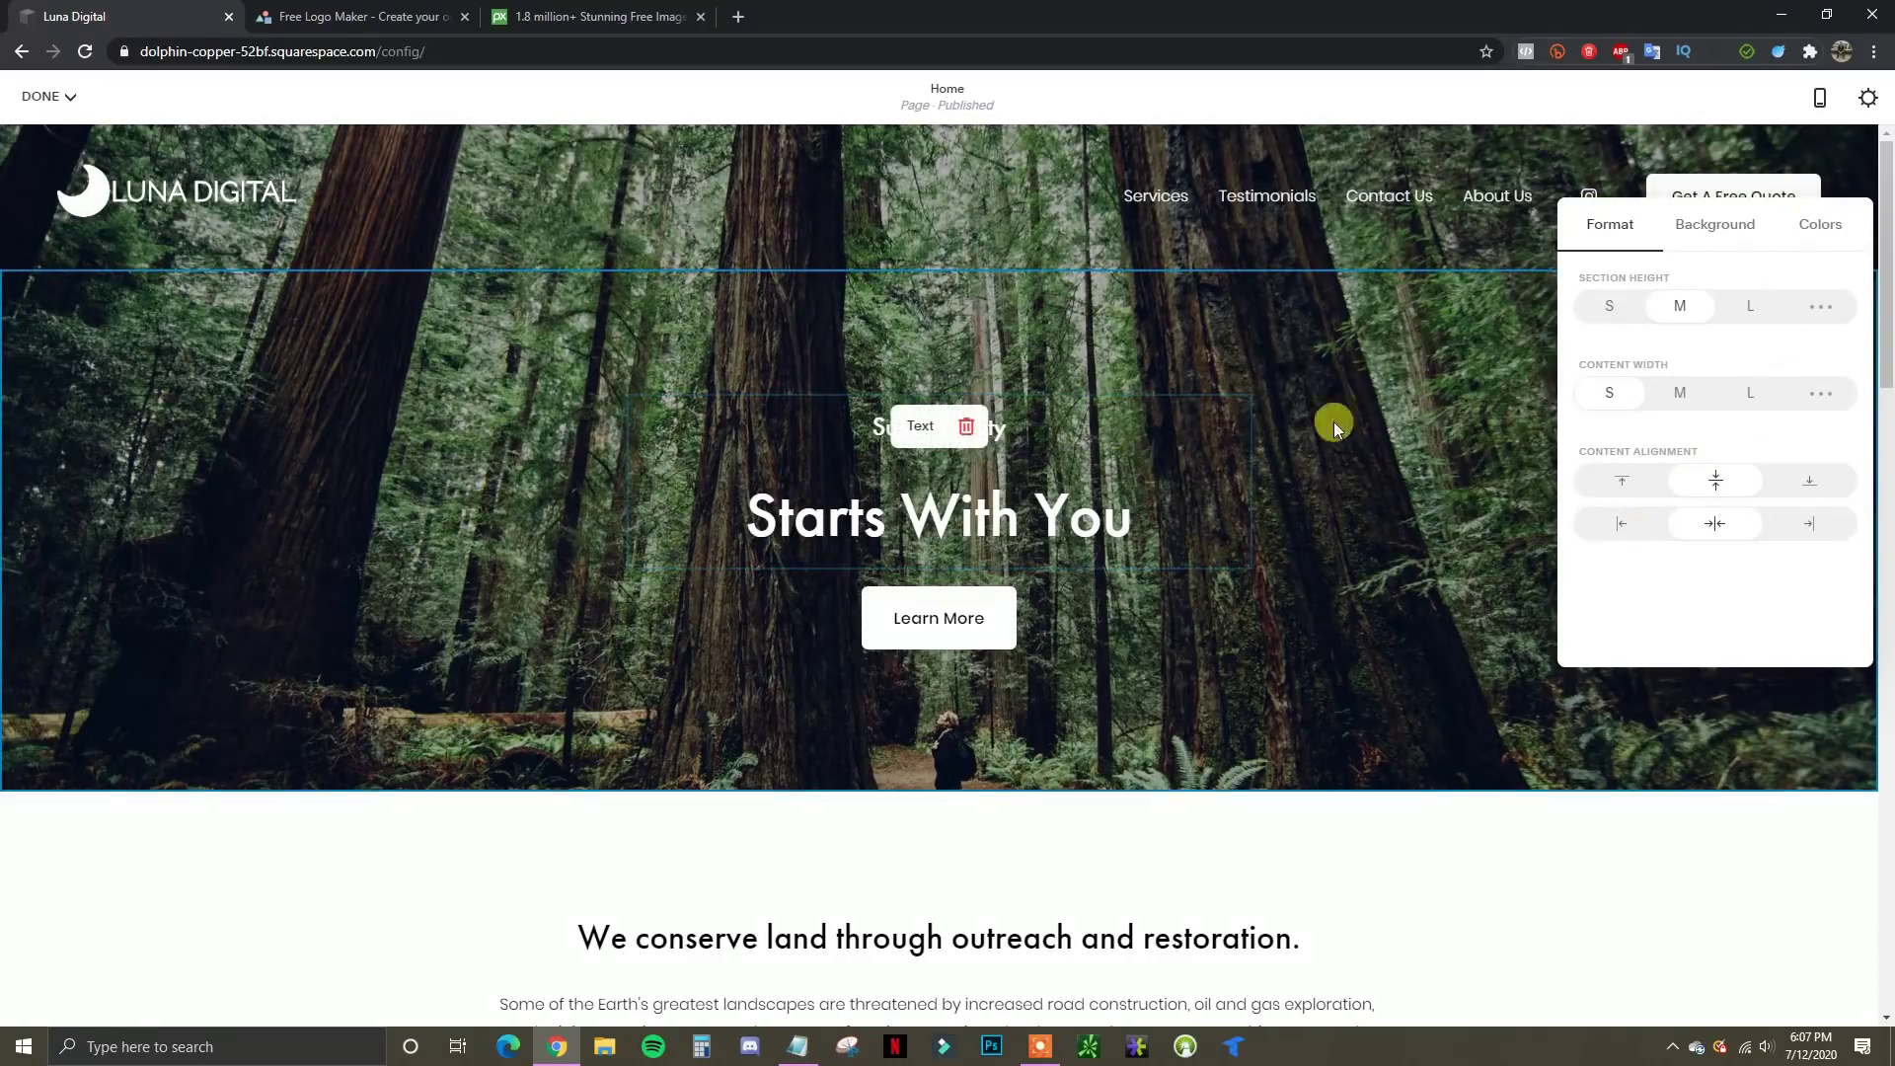
pyautogui.click(1717, 235)
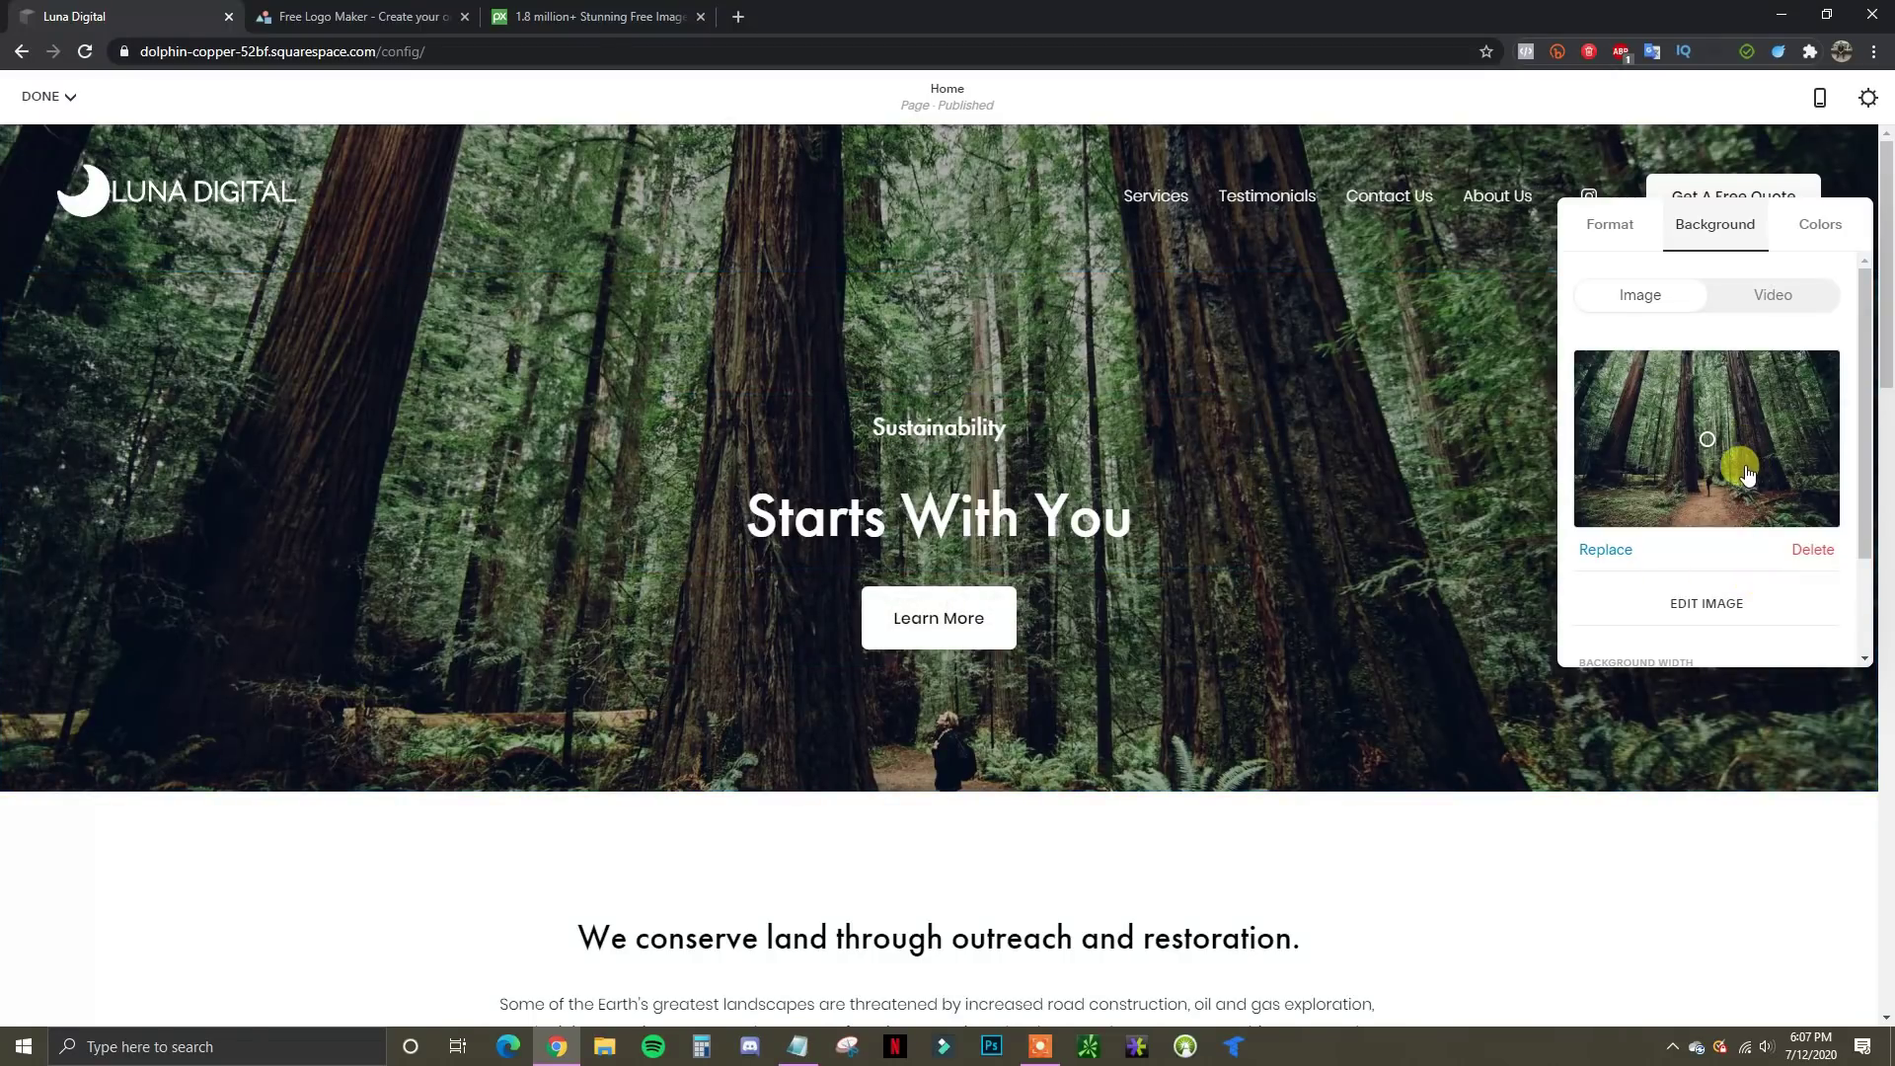
# Delete the forest photo from the hero background and bring up the stock image search
pyautogui.scroll(-2, 1734, 478)
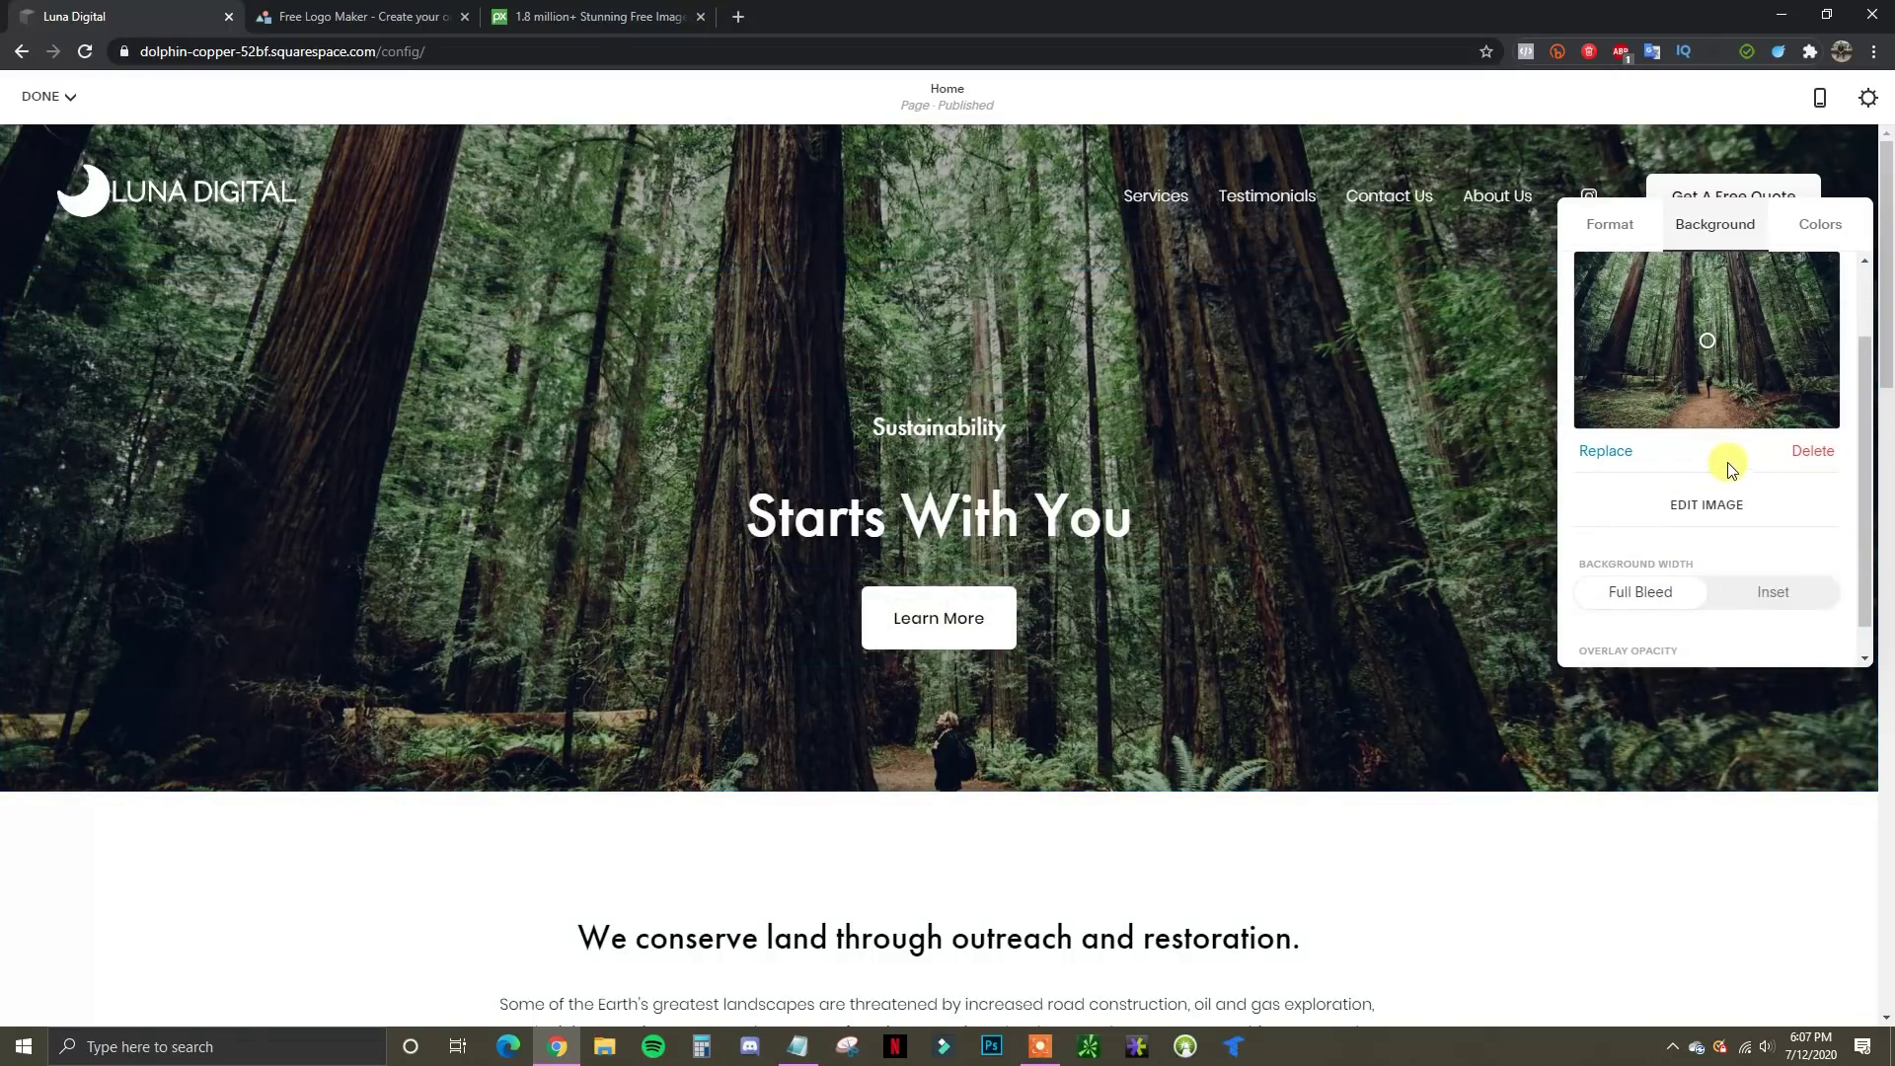
pyautogui.click(1812, 451)
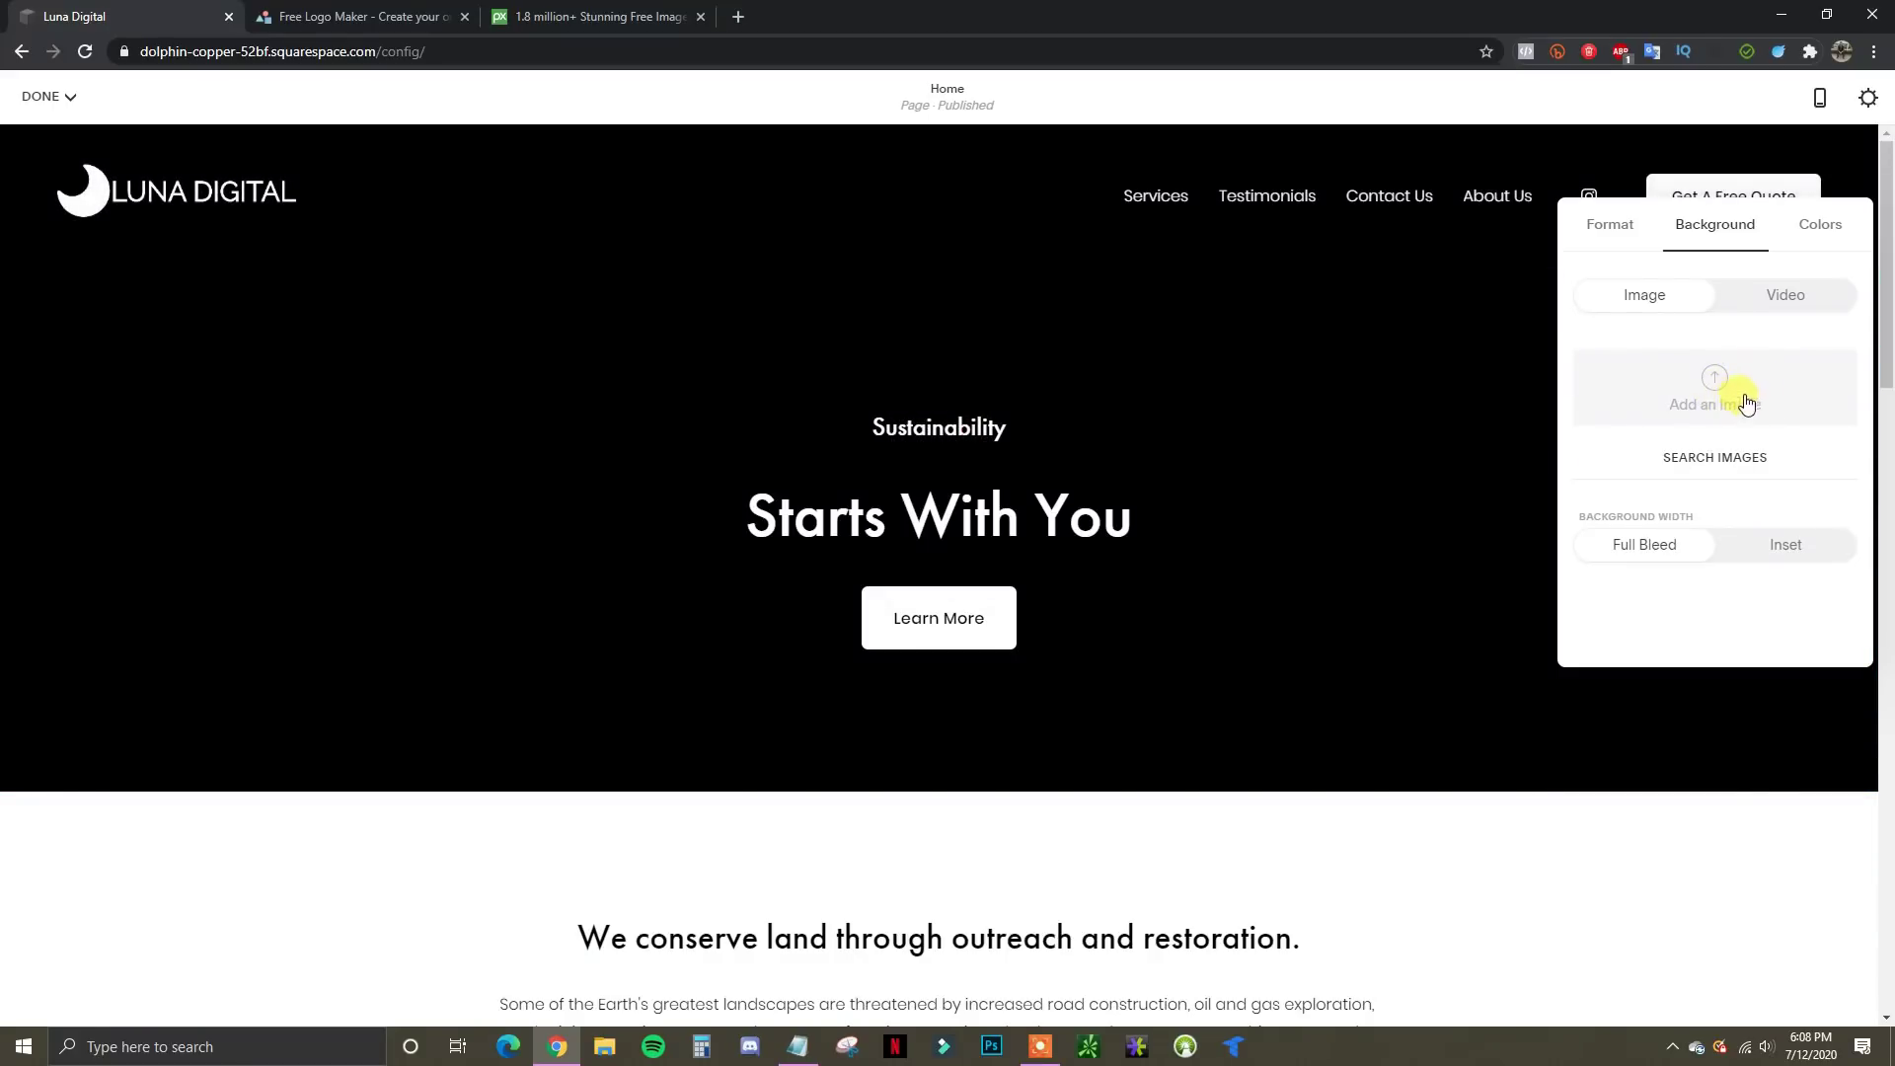
pyautogui.click(1686, 460)
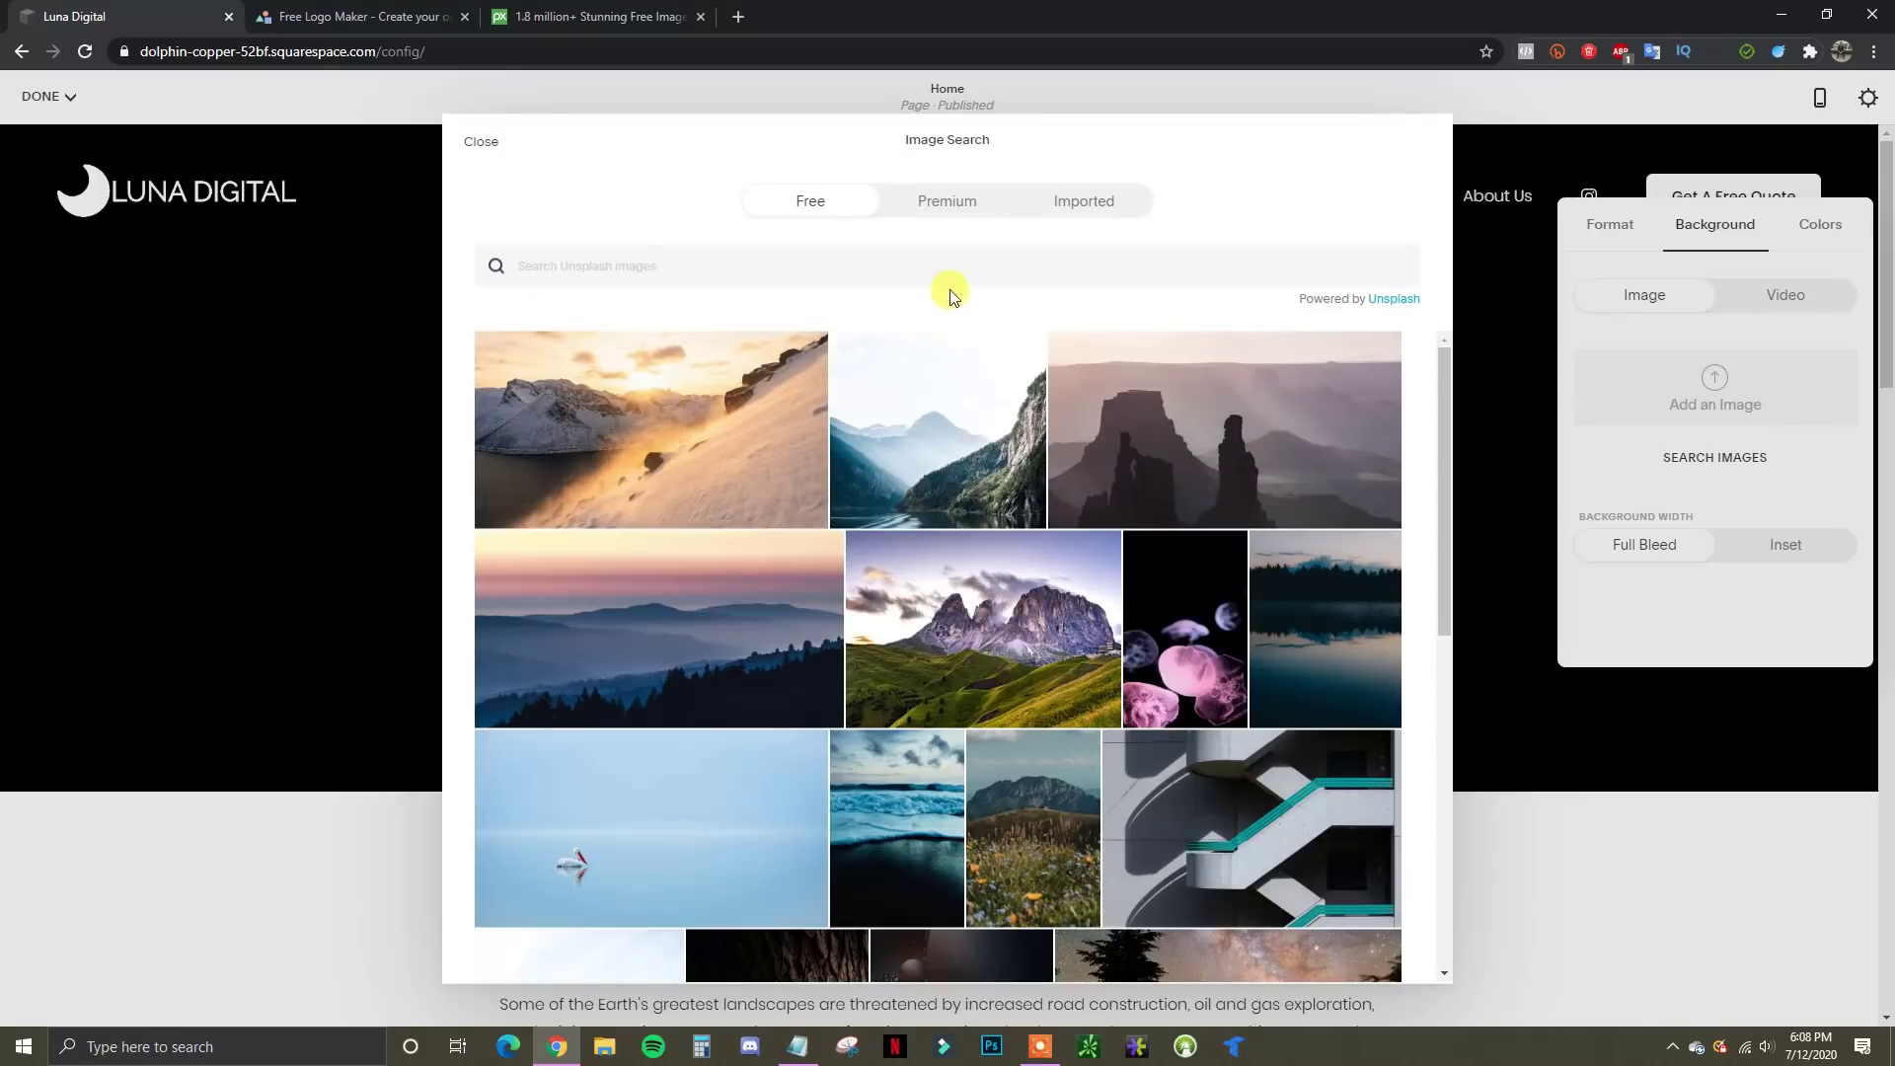
# Search free images for 'marketing' and add the overhead laptops-on-desk photo as the hero background
pyautogui.click(945, 211)
pyautogui.click(827, 207)
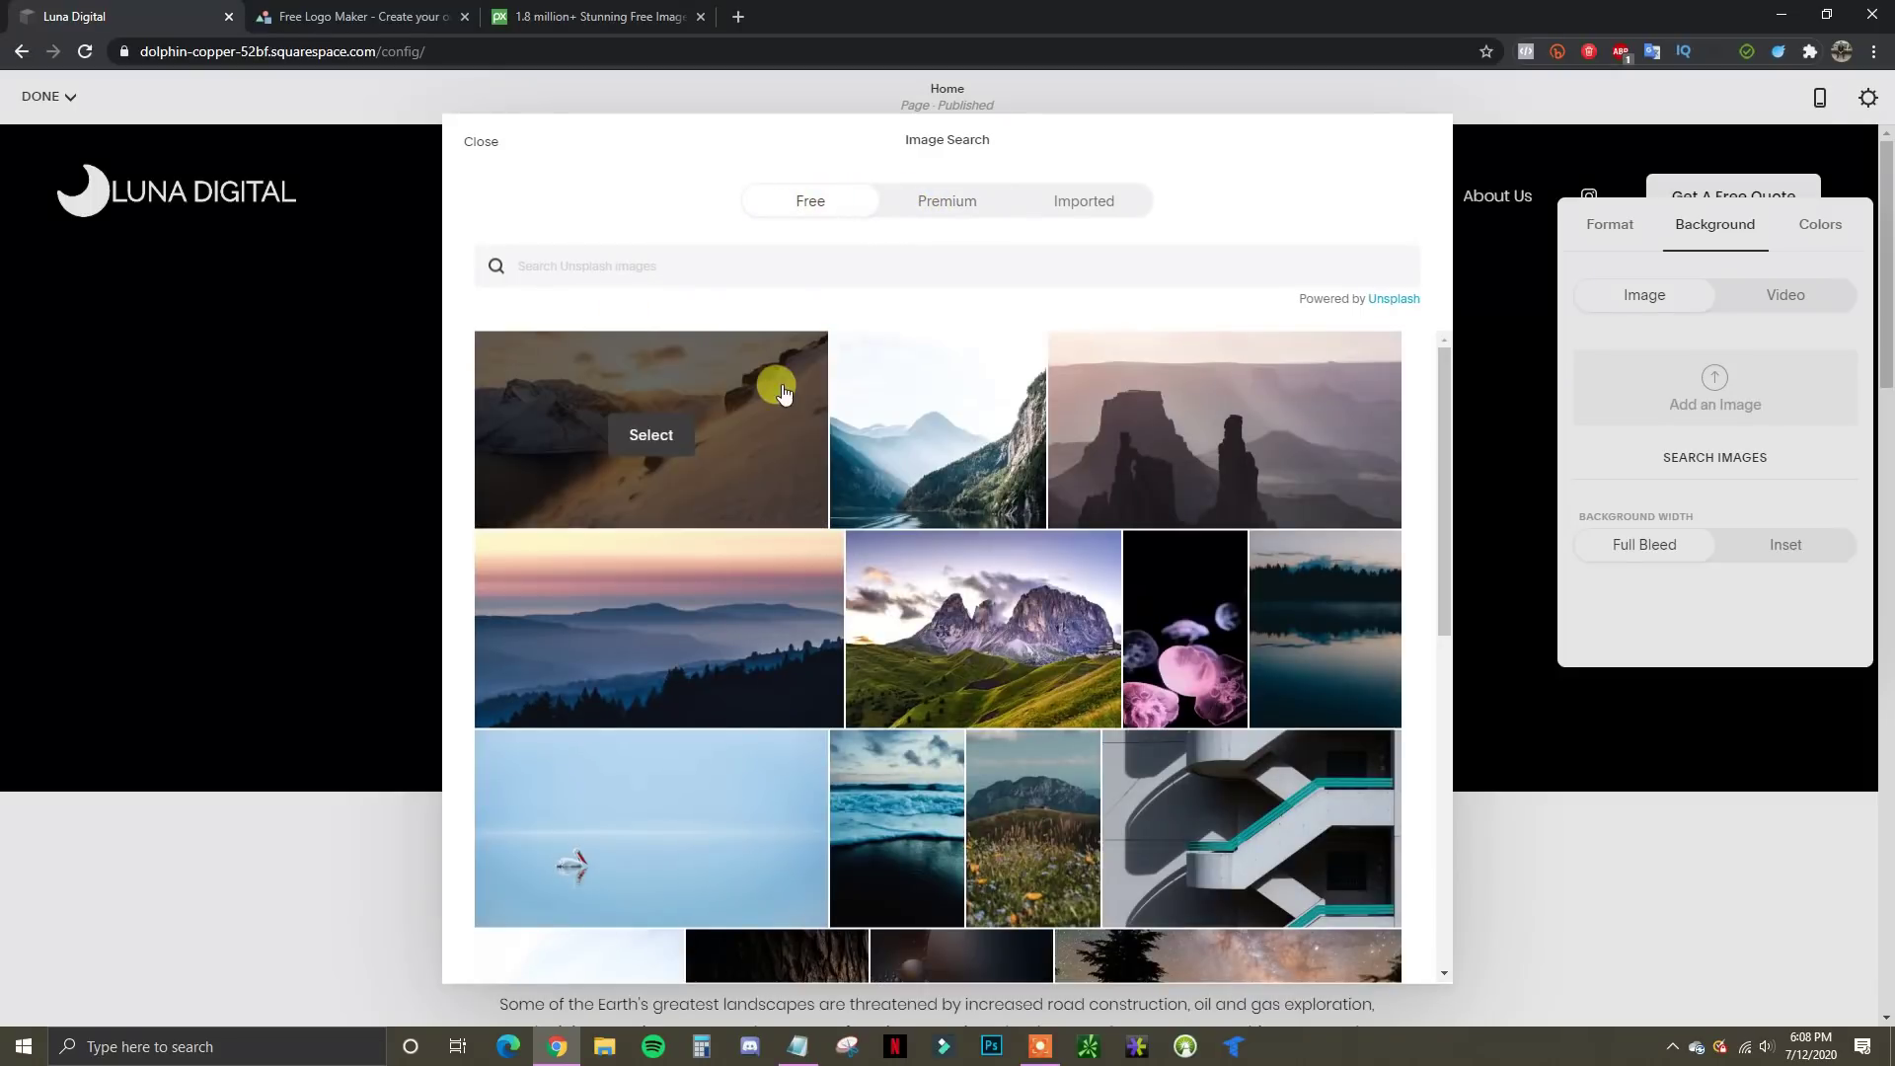
pyautogui.click(709, 261)
pyautogui.write('marketing')
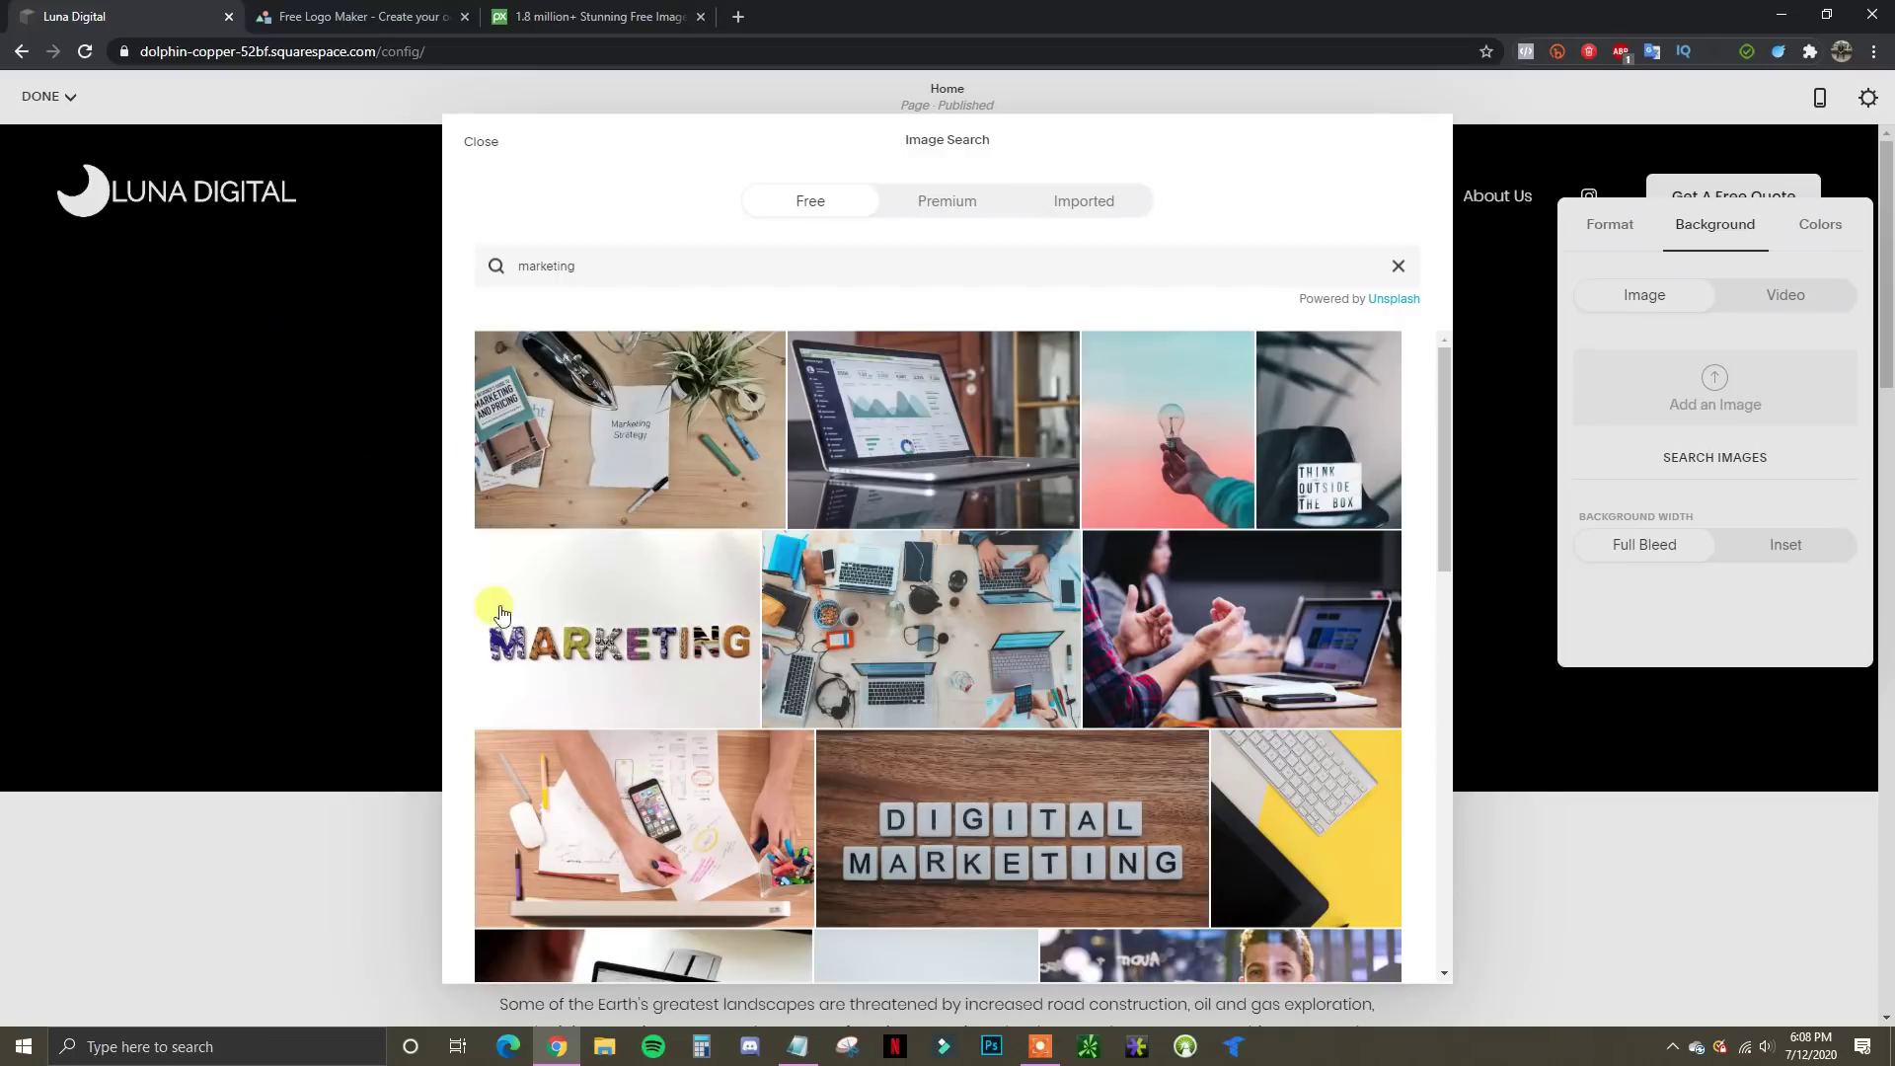
pyautogui.scroll(-2, 1144, 731)
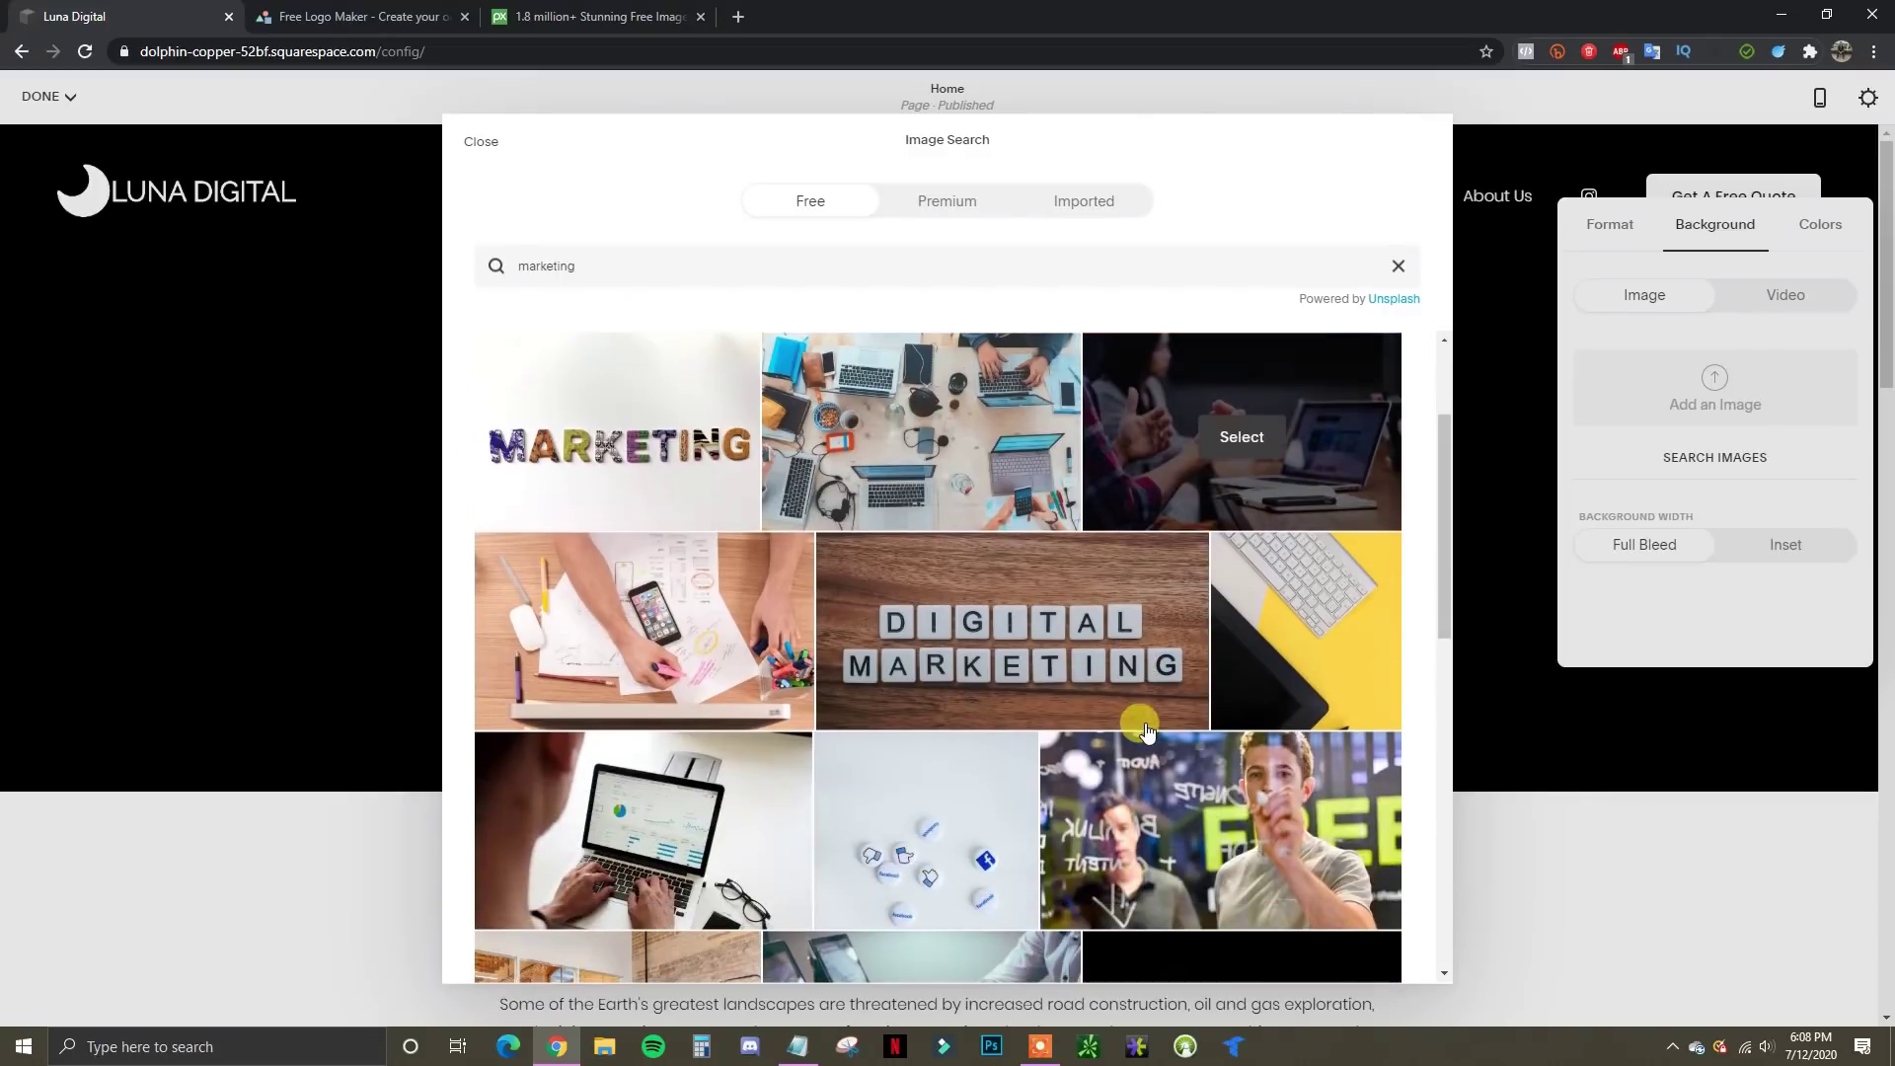
pyautogui.scroll(2, 1134, 720)
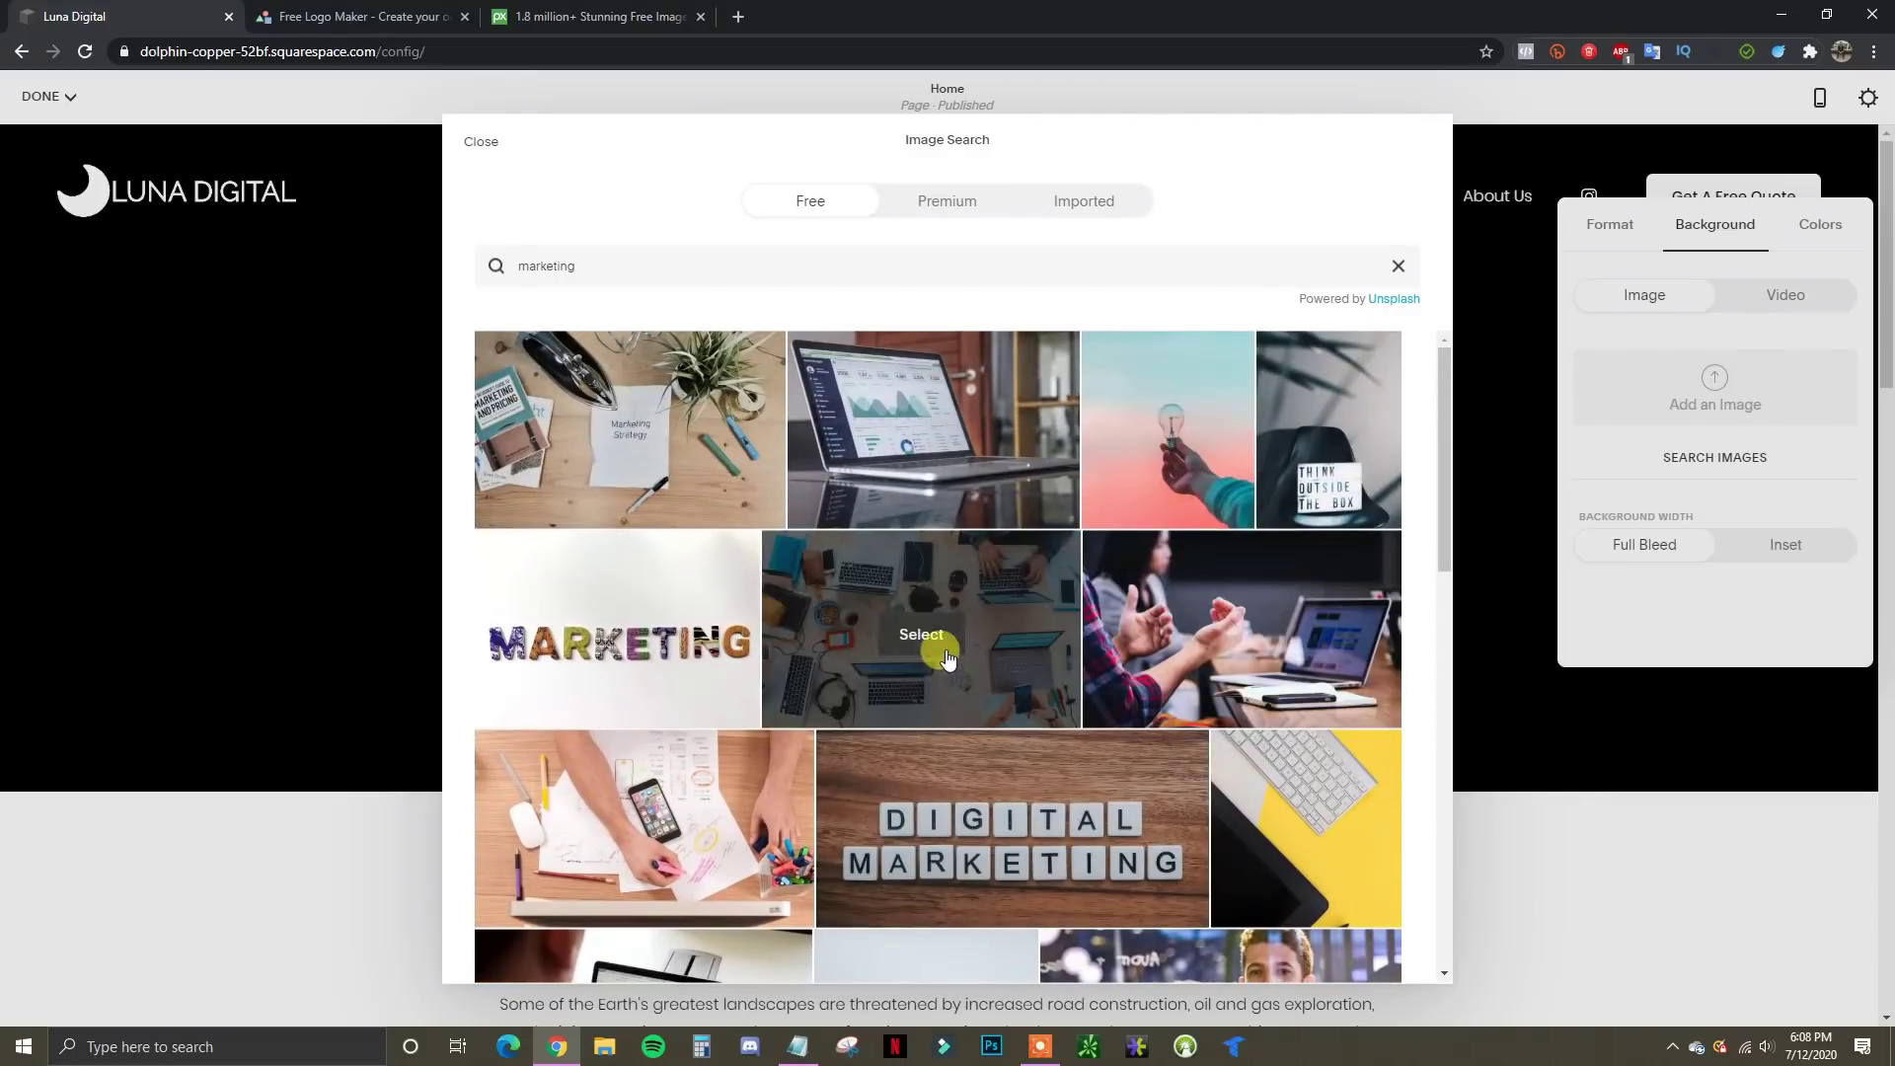
pyautogui.click(945, 659)
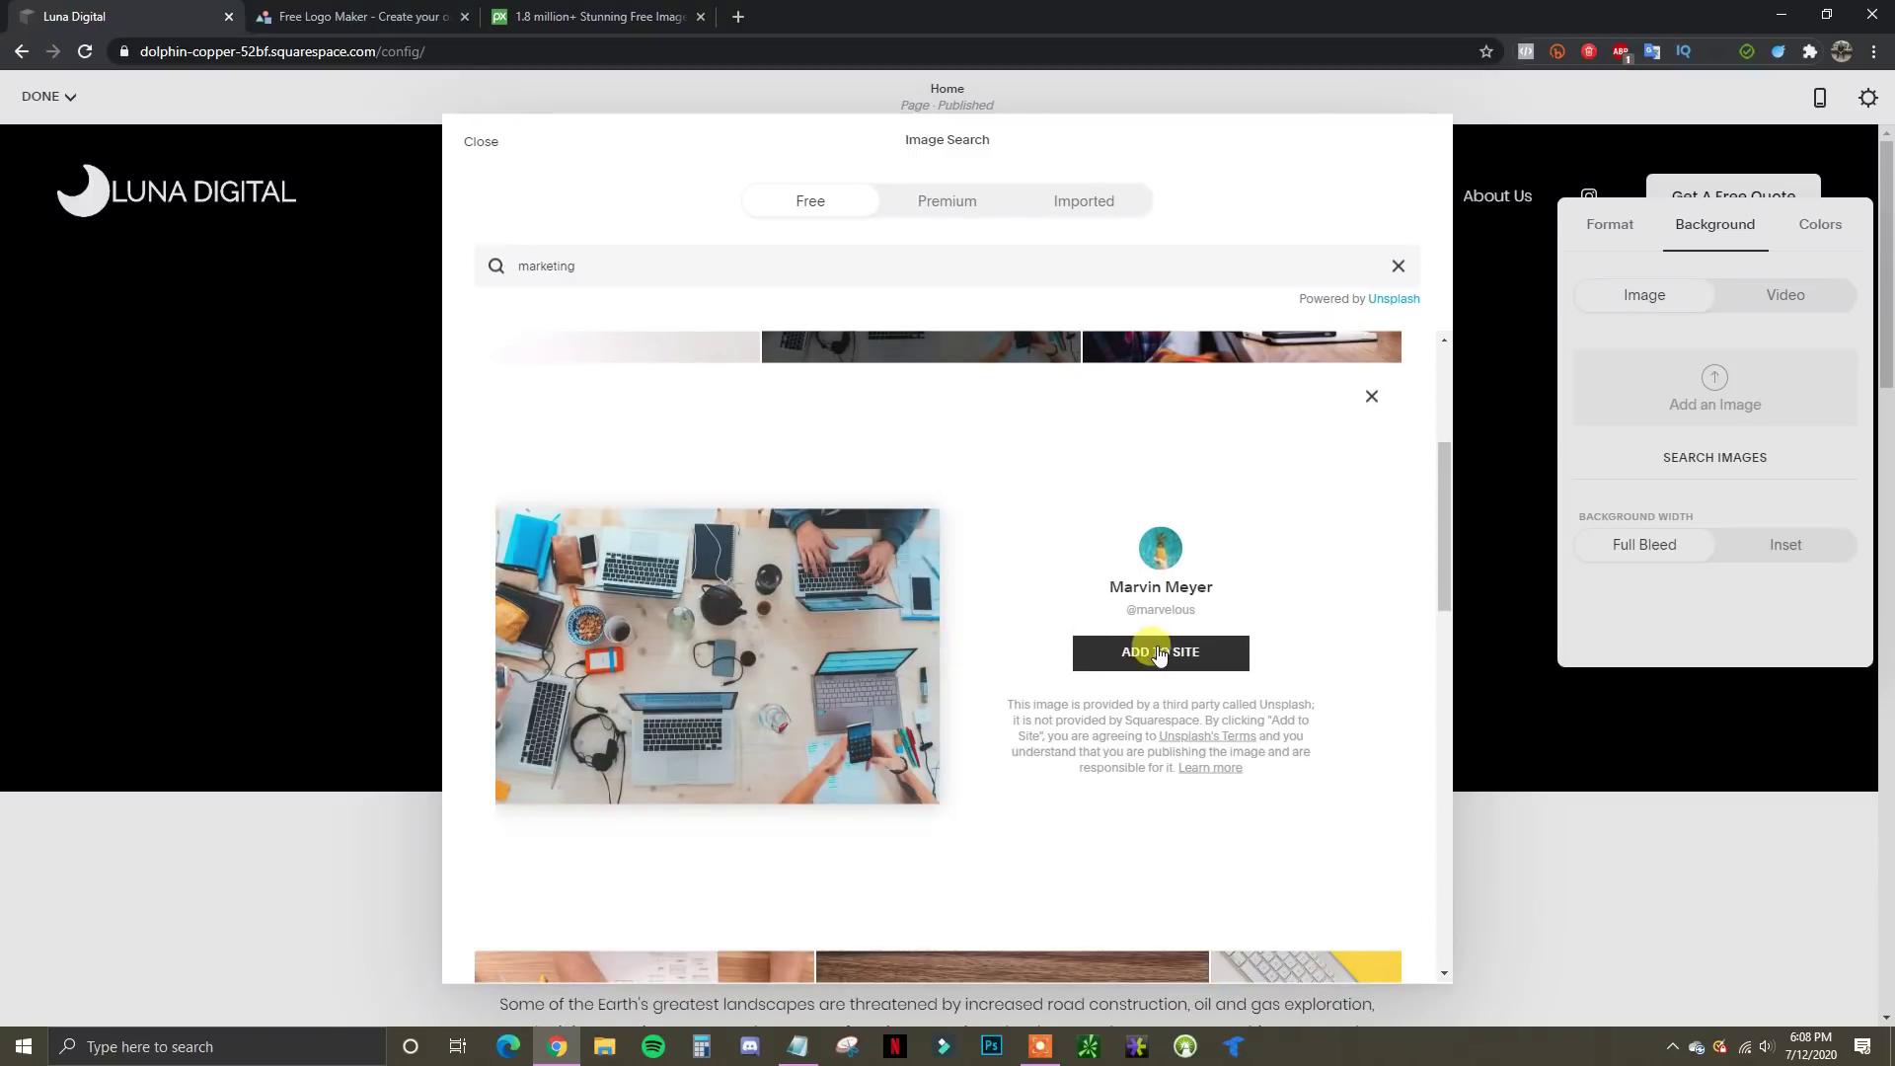
pyautogui.click(1160, 653)
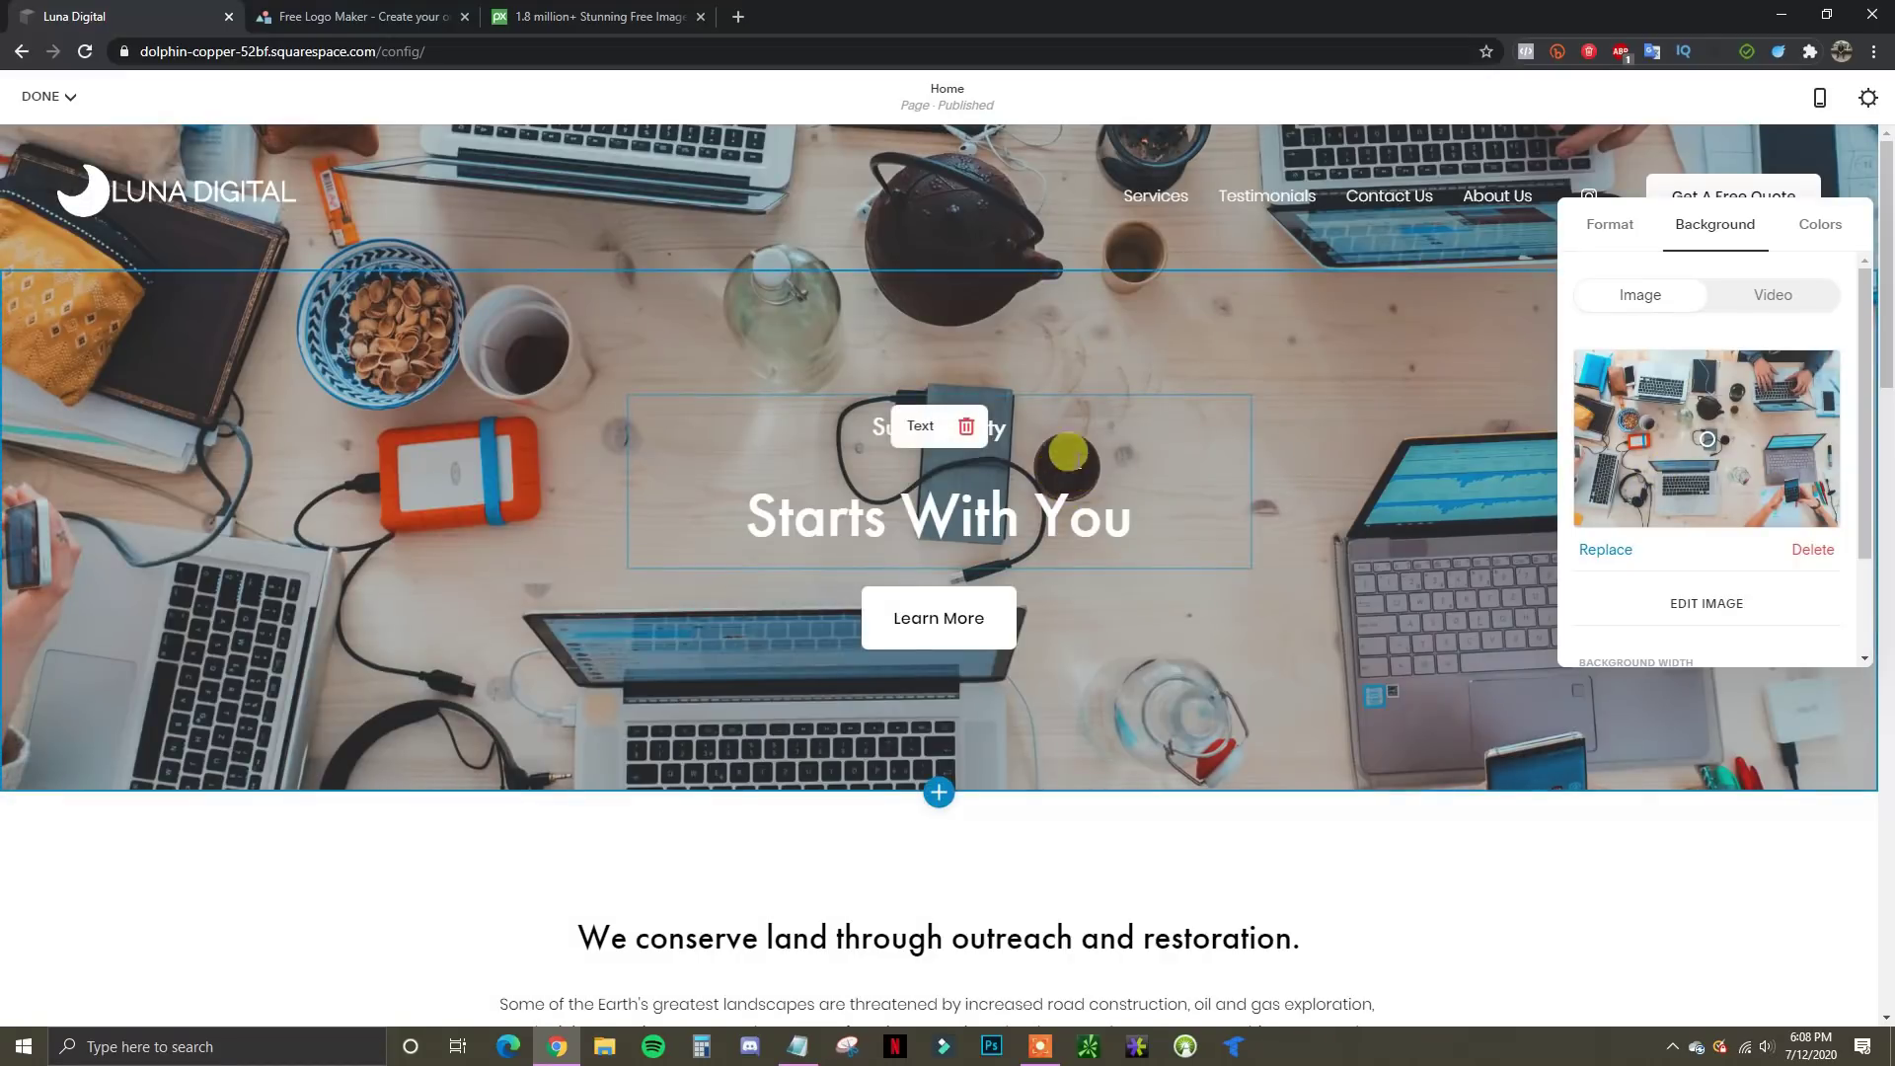
pyautogui.click(562, 14)
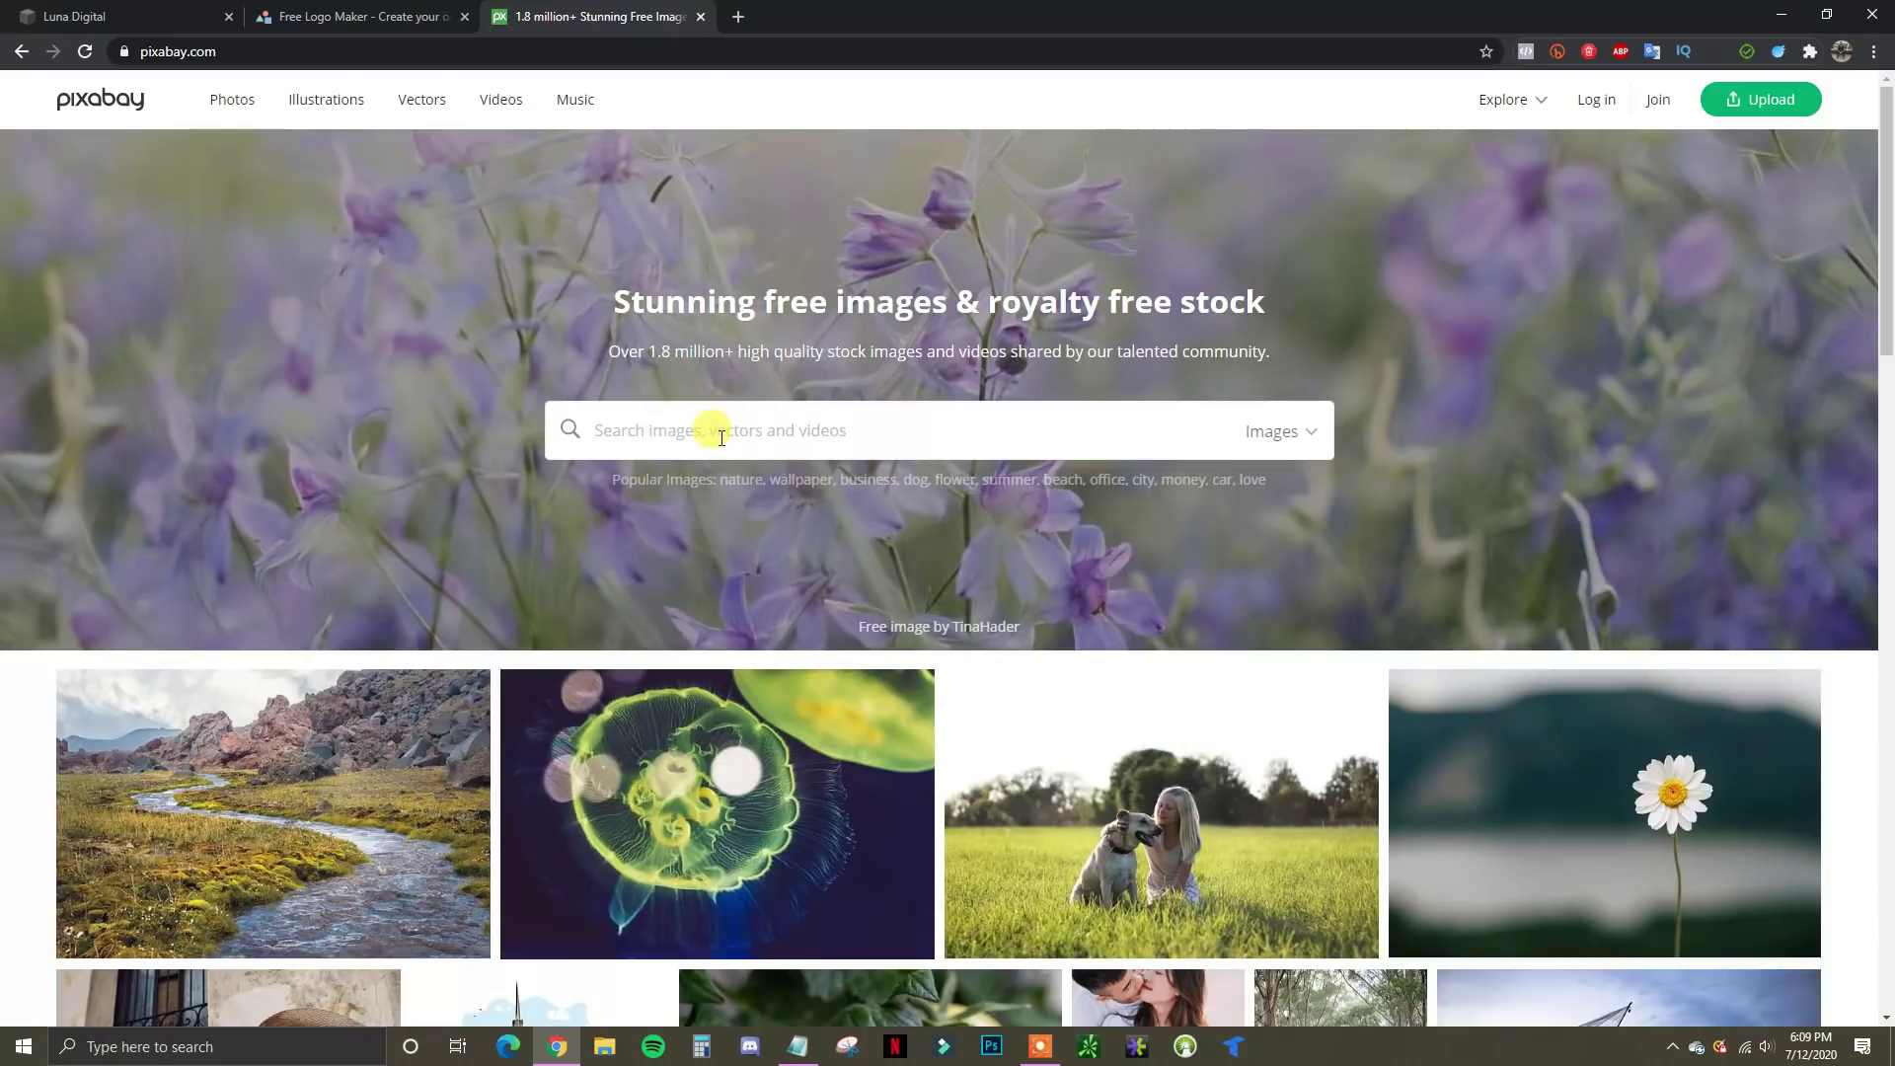
# Search Pixabay for 'marketing' and scroll through the photo results
pyautogui.write('marketing')
pyautogui.press('Return')
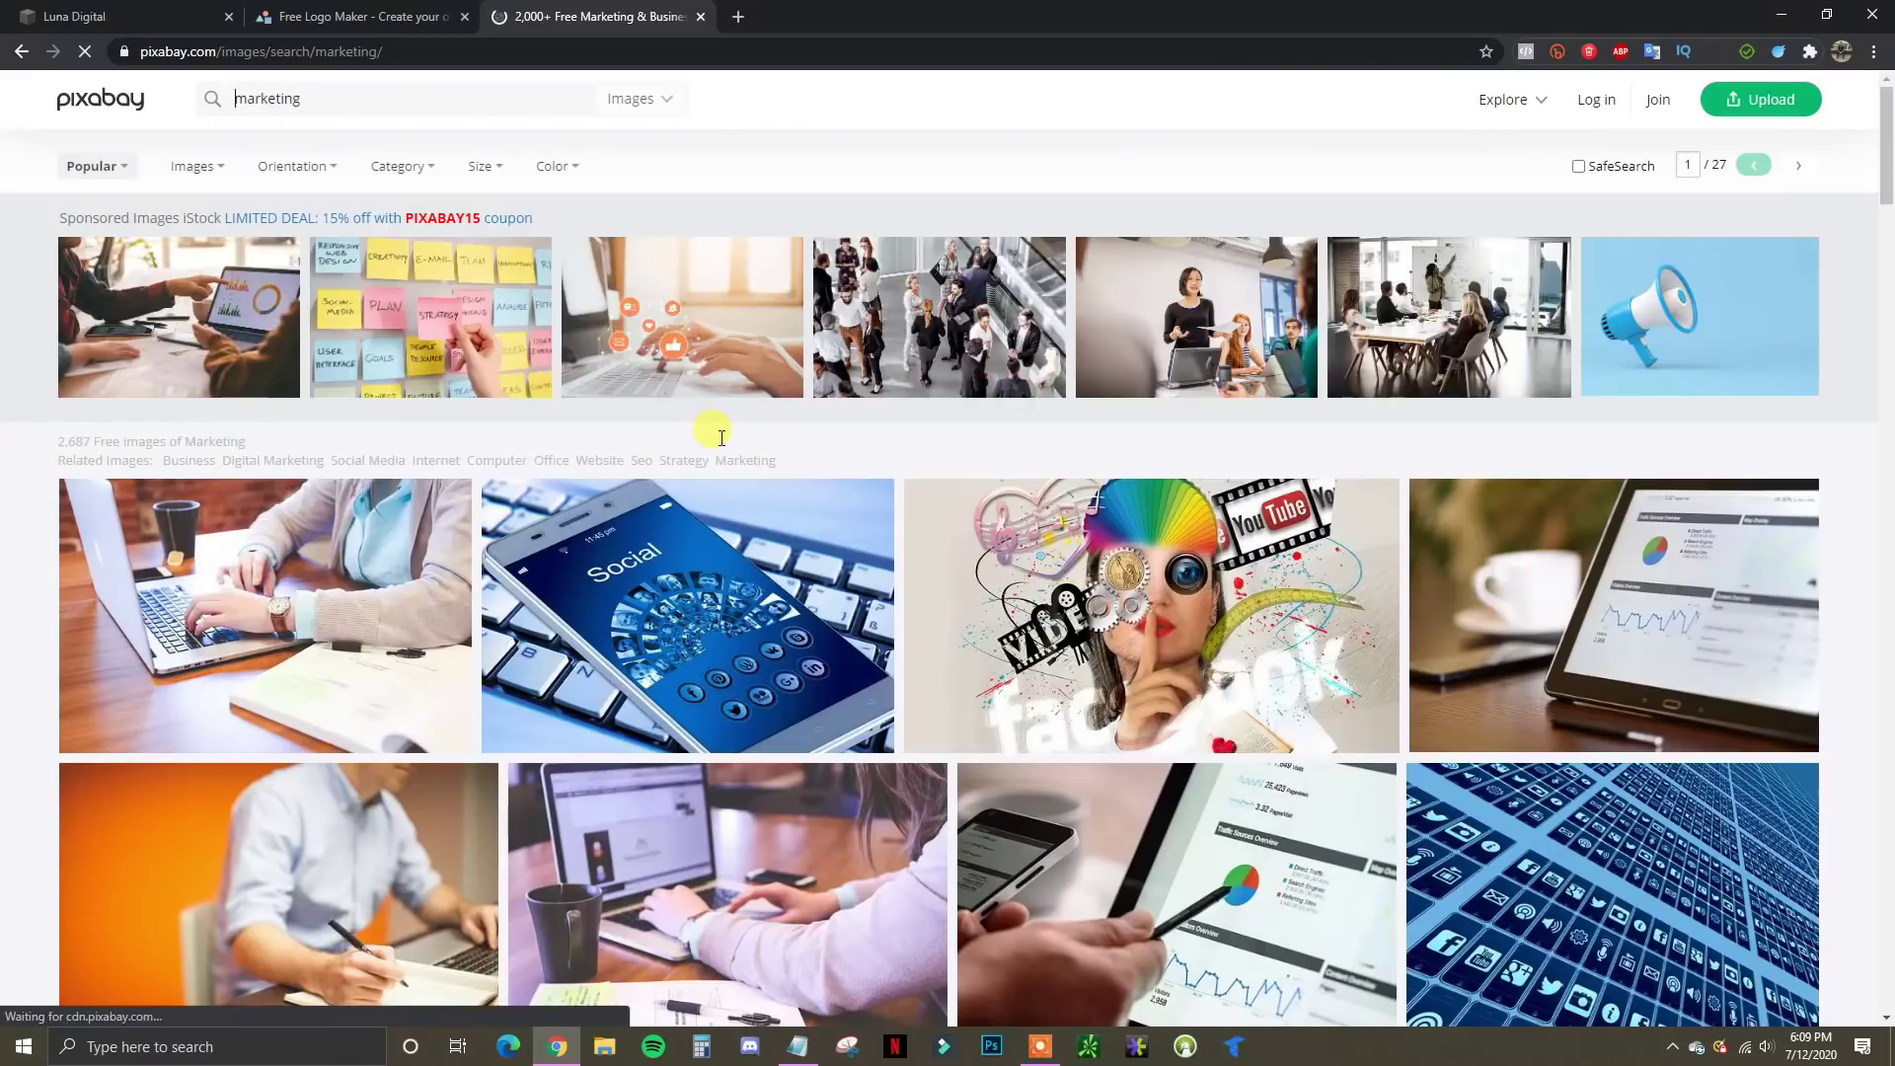
pyautogui.scroll(-4, 1352, 589)
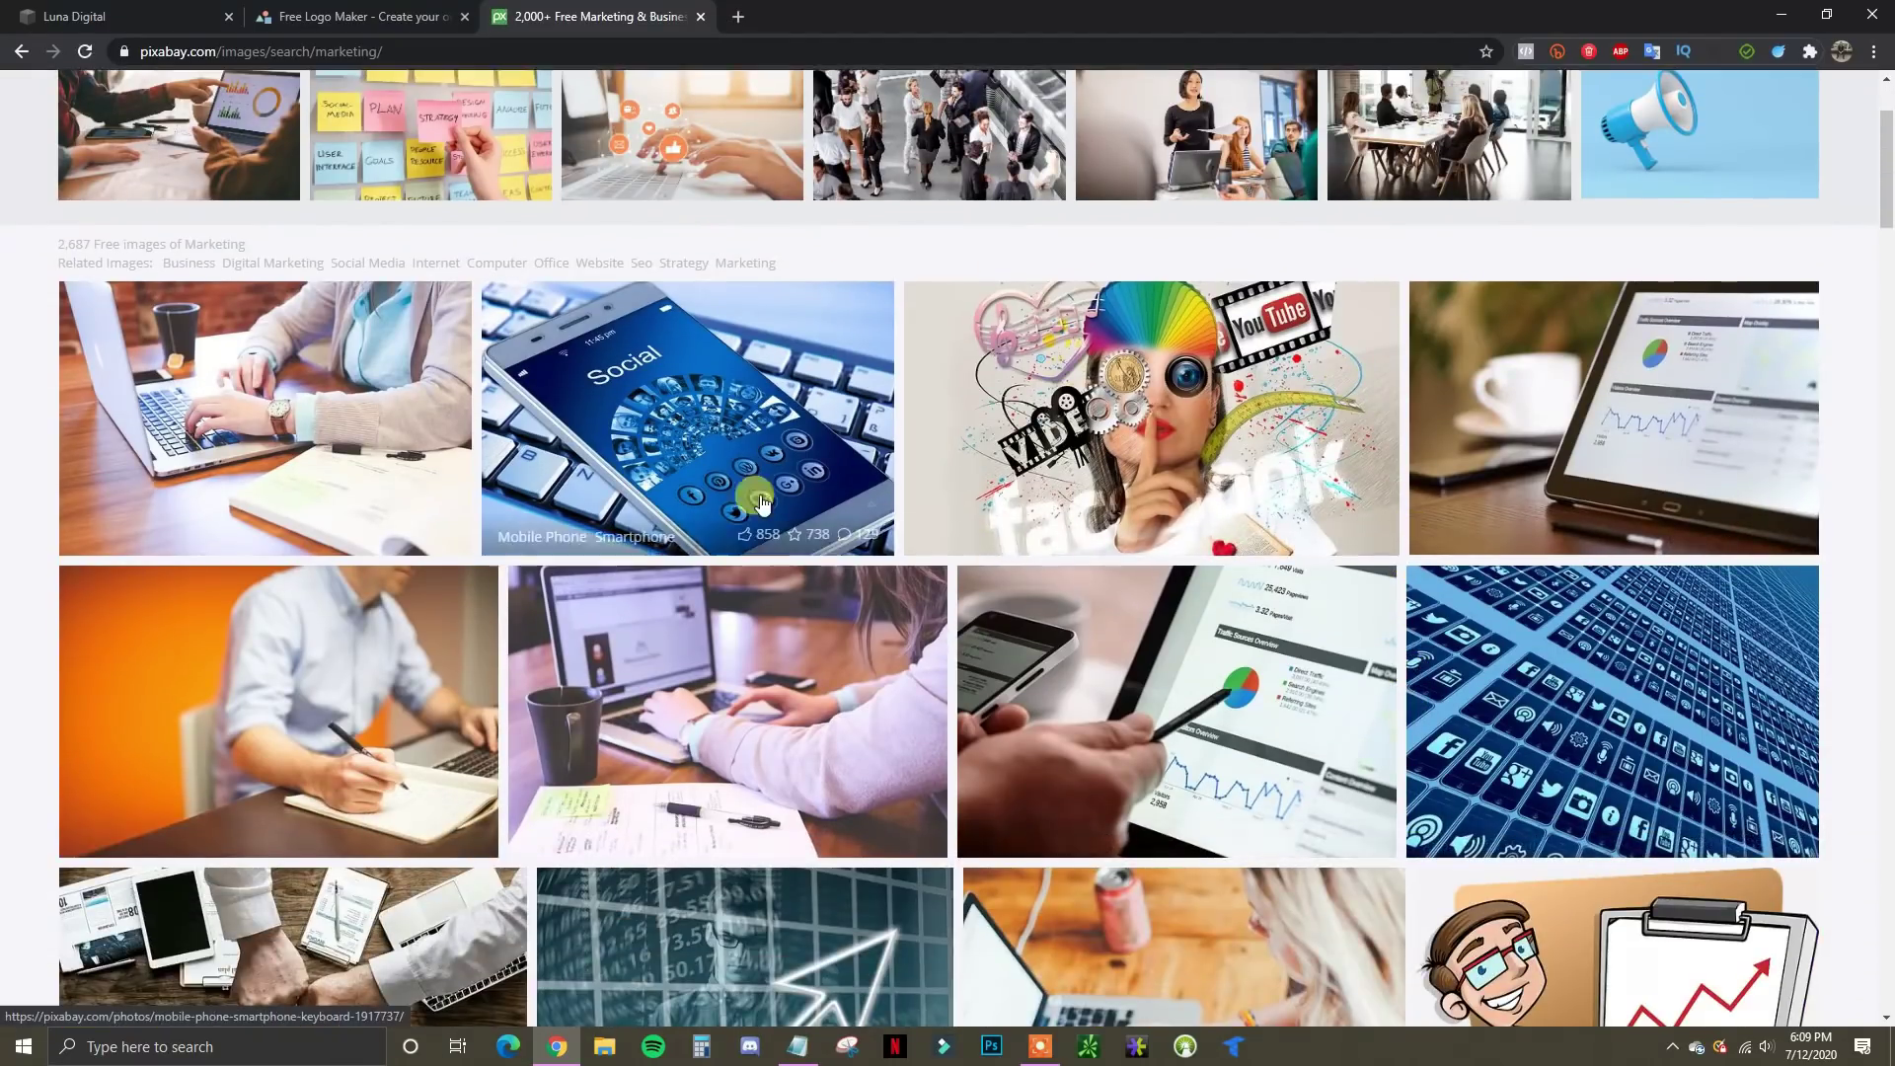
pyautogui.scroll(-1, 252, 638)
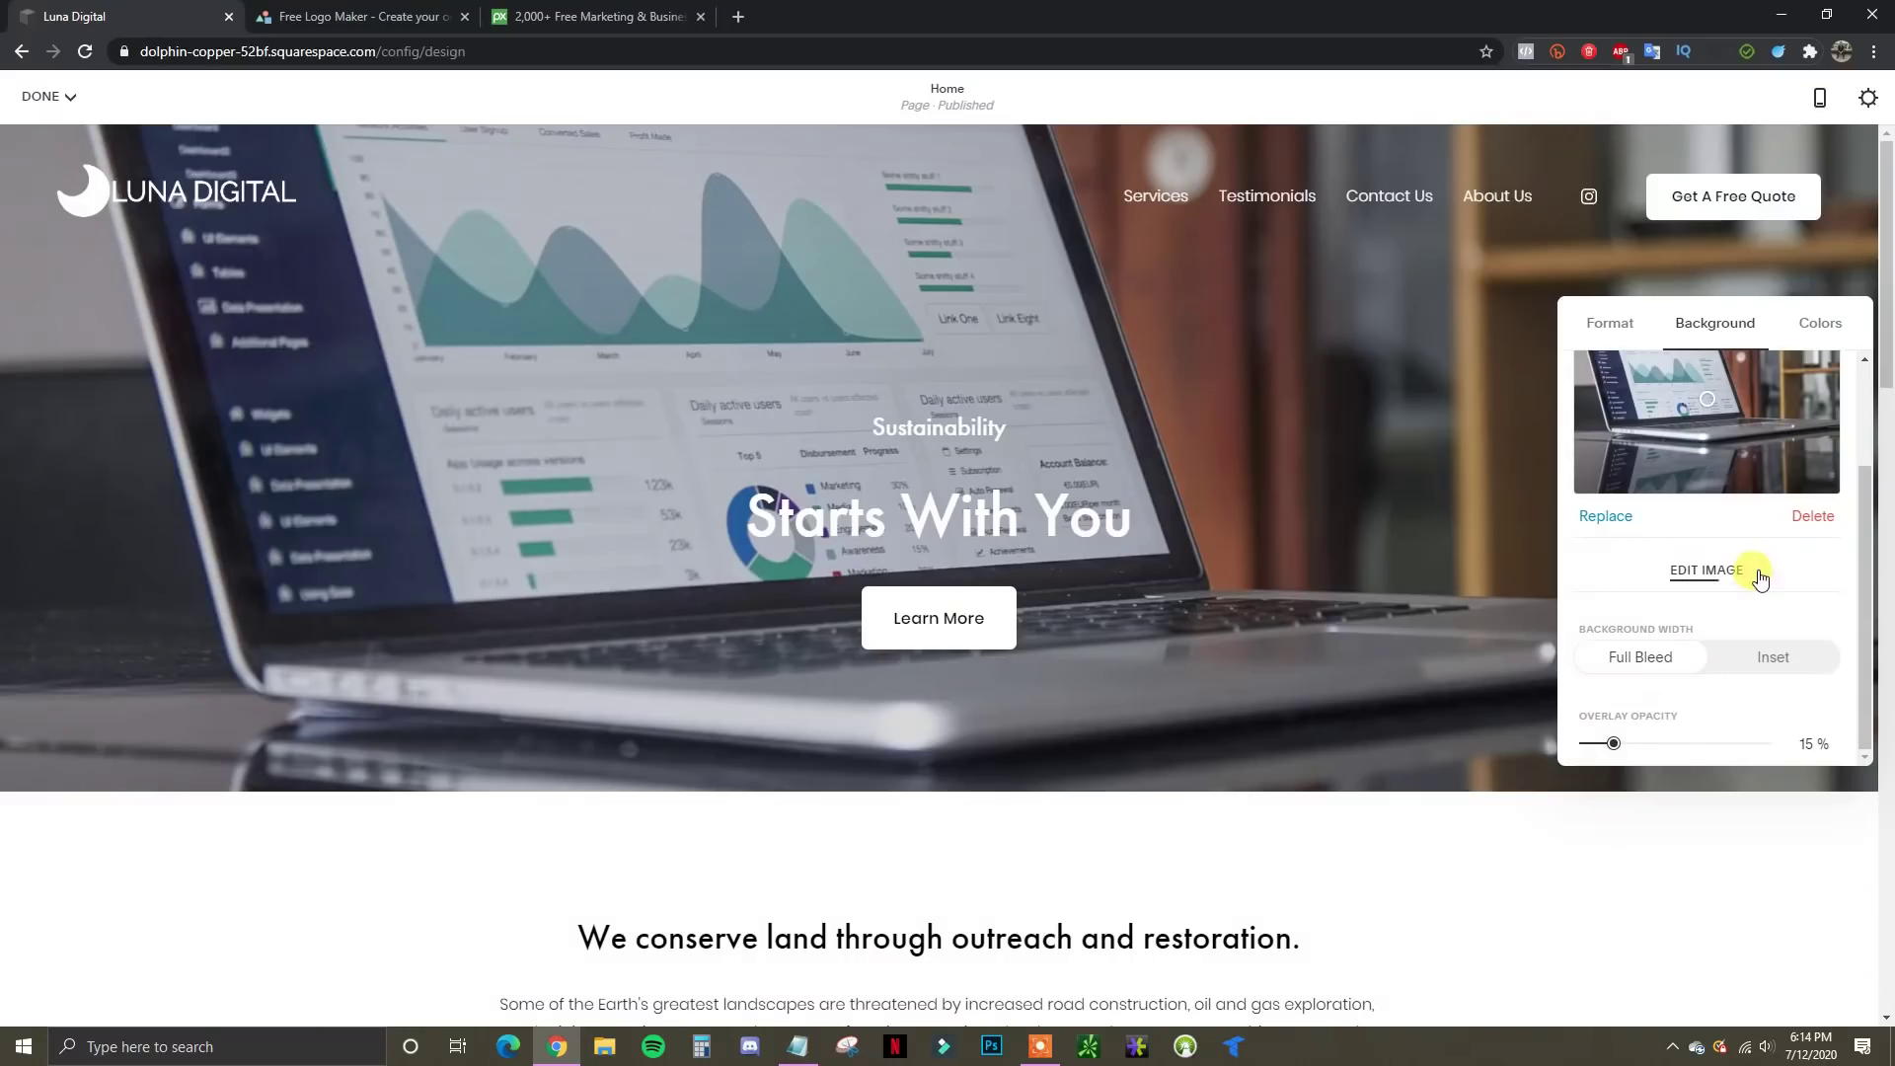
pyautogui.scroll(2, 1755, 592)
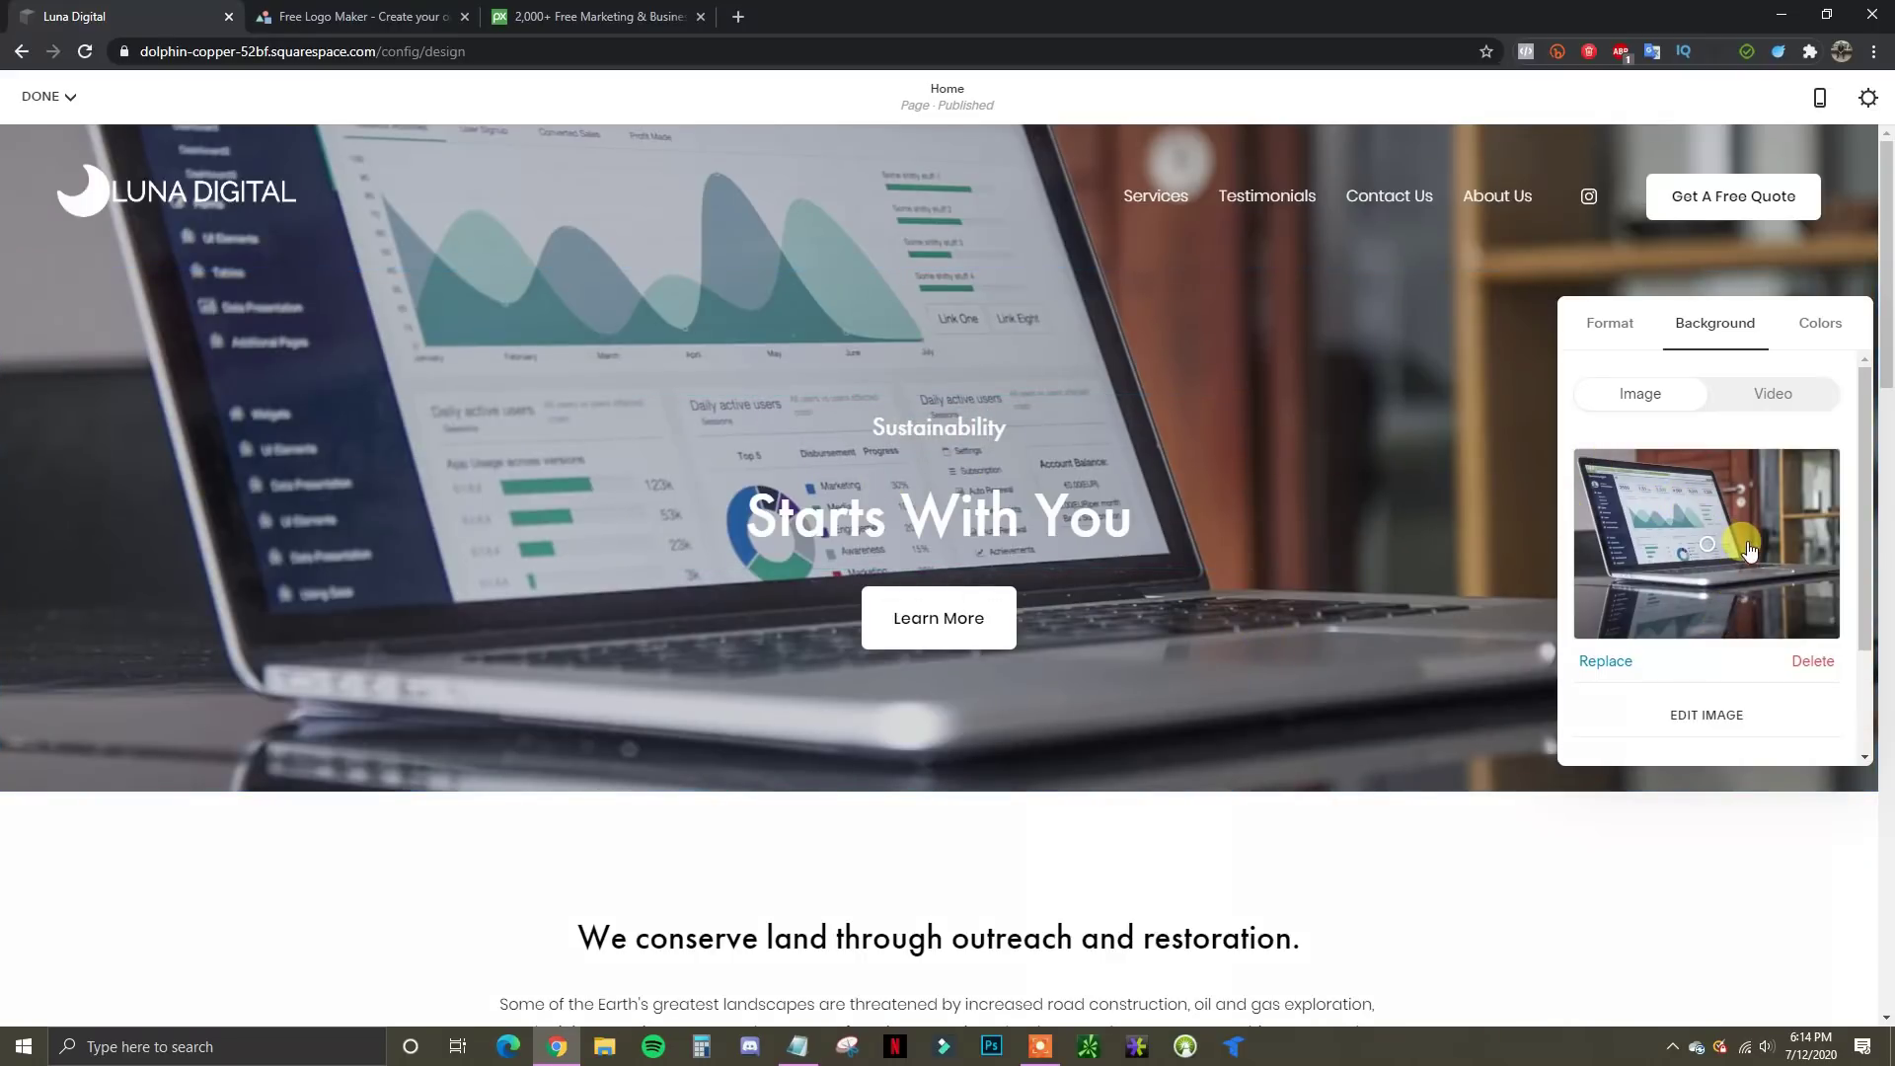
# Raise the hero background overlay opacity to 50% and bring up the replacement-image file picker
pyautogui.scroll(-3, 1746, 552)
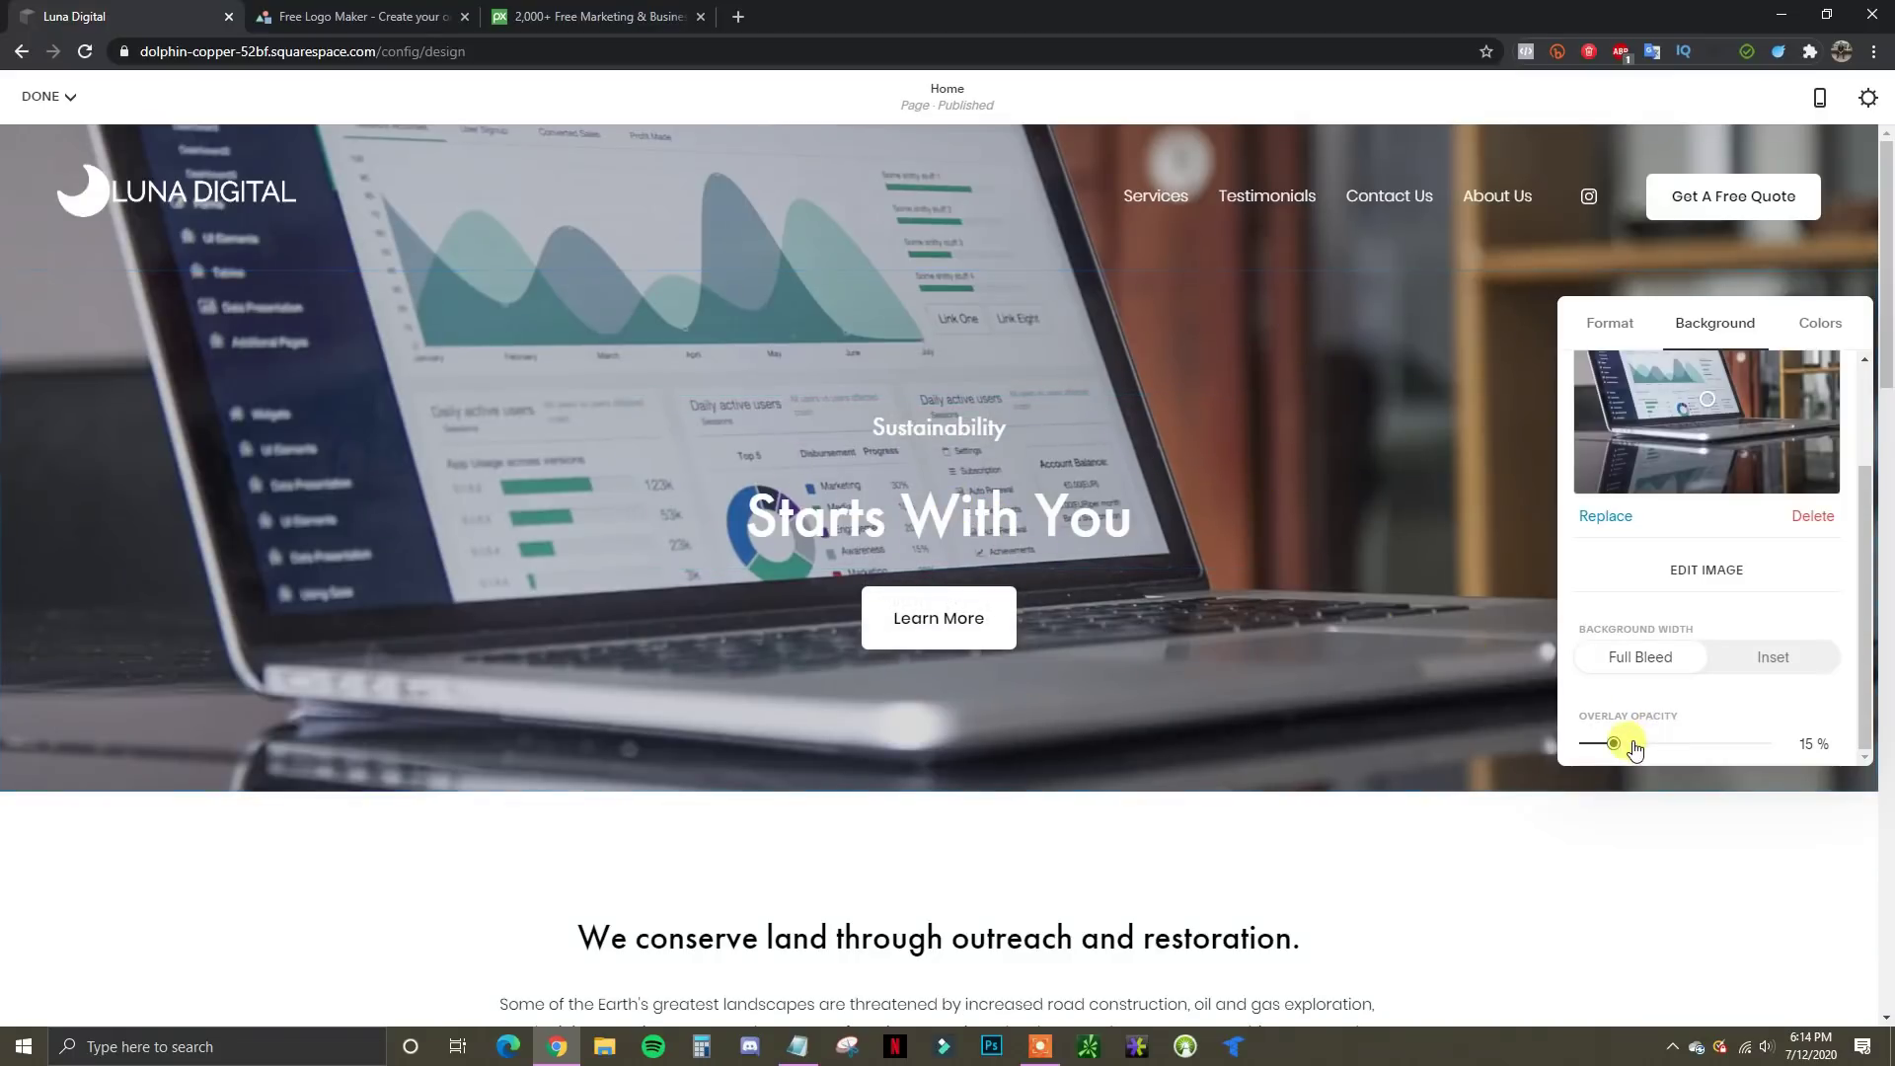
pyautogui.moveTo(1612, 742); pyautogui.dragTo(1680, 741)
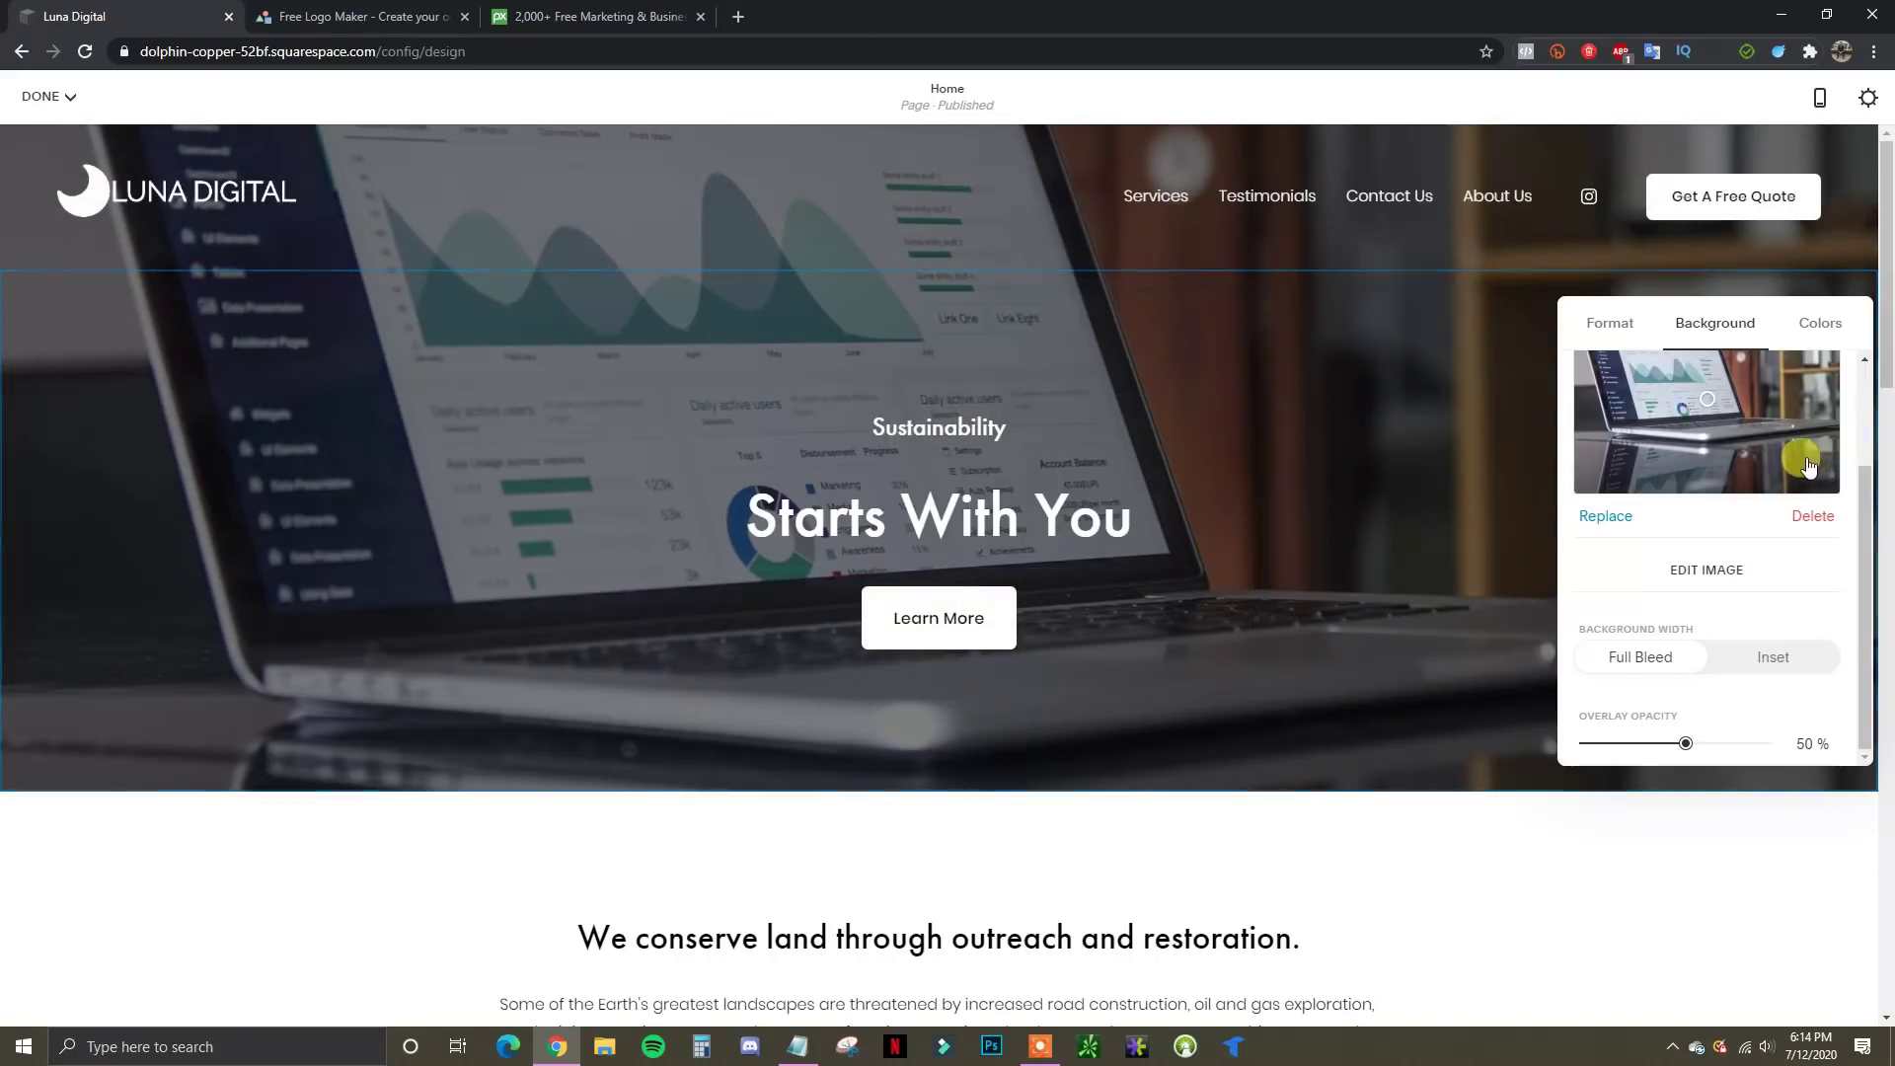
pyautogui.click(1710, 523)
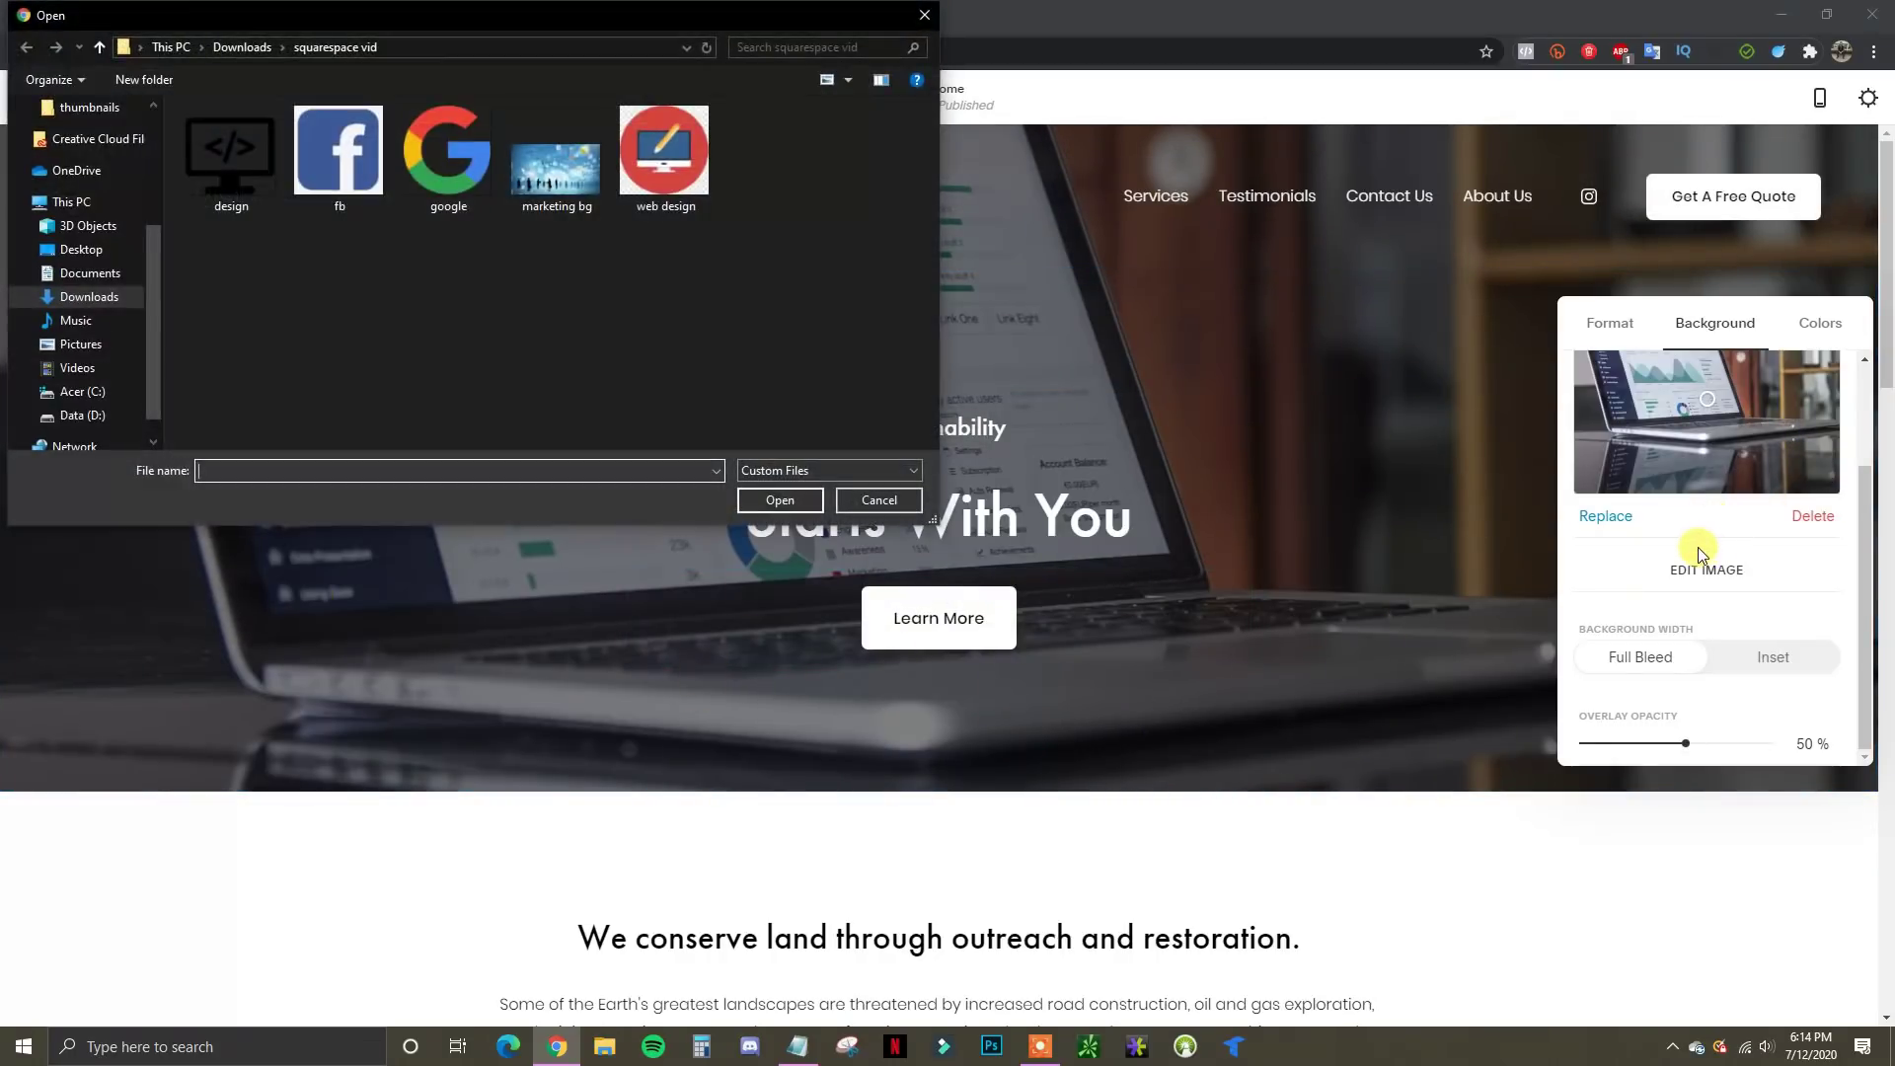
# Cancel the file picker and, after briefly trying Video, keep the laptop photo as the image background
pyautogui.click(925, 15)
pyautogui.scroll(2, 1734, 465)
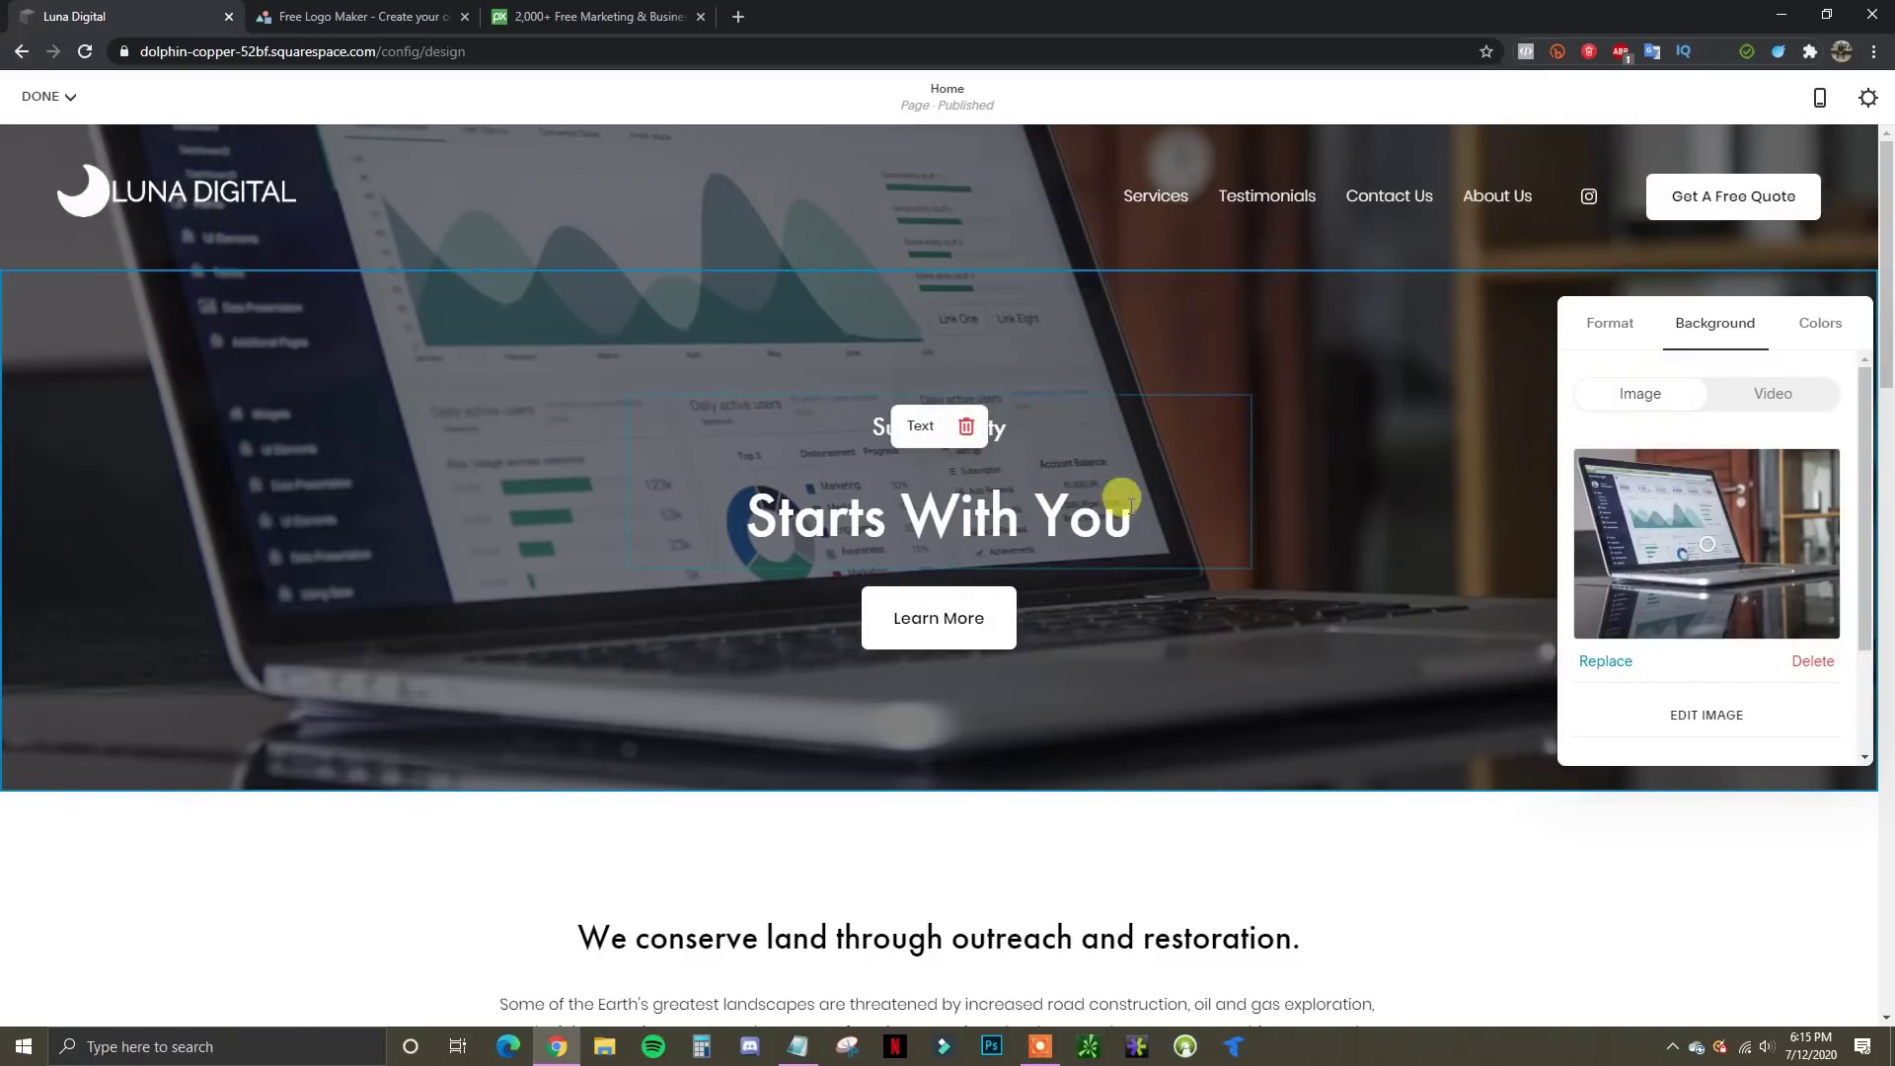
pyautogui.click(1781, 404)
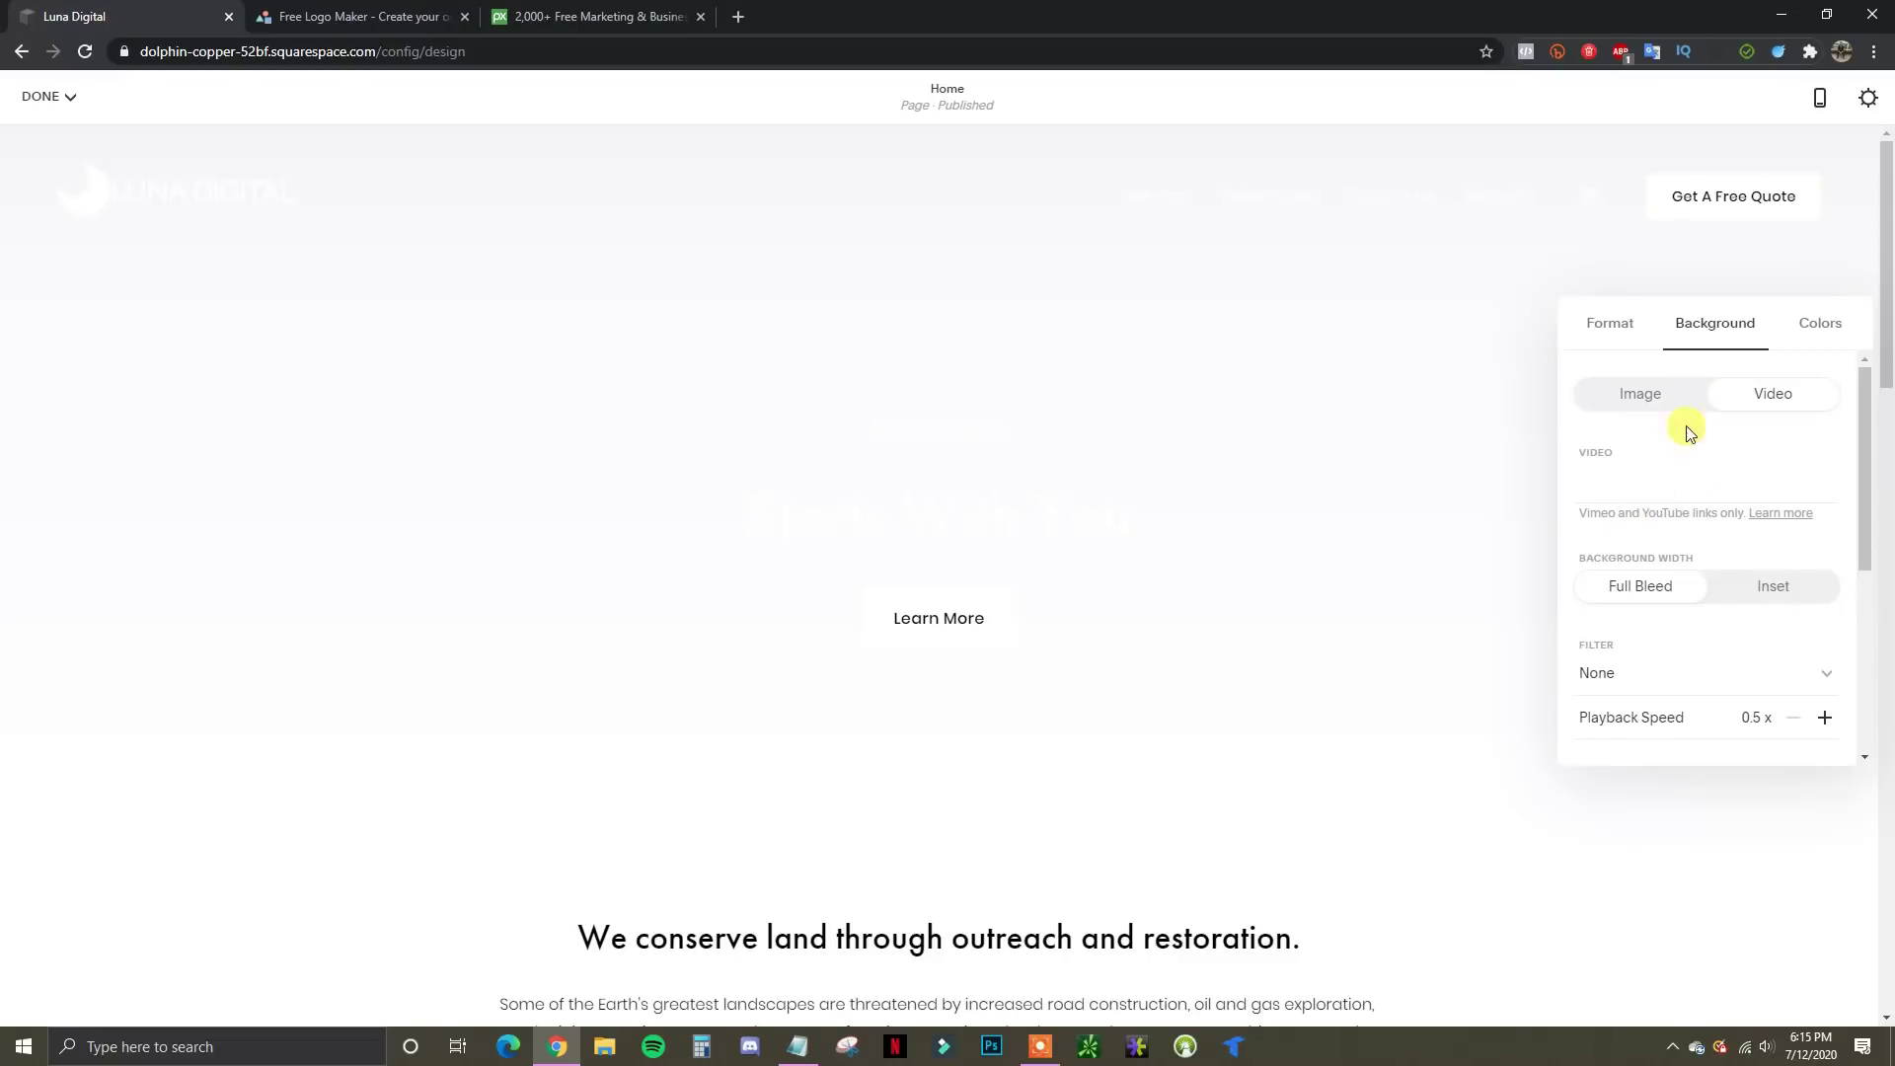
pyautogui.click(1656, 395)
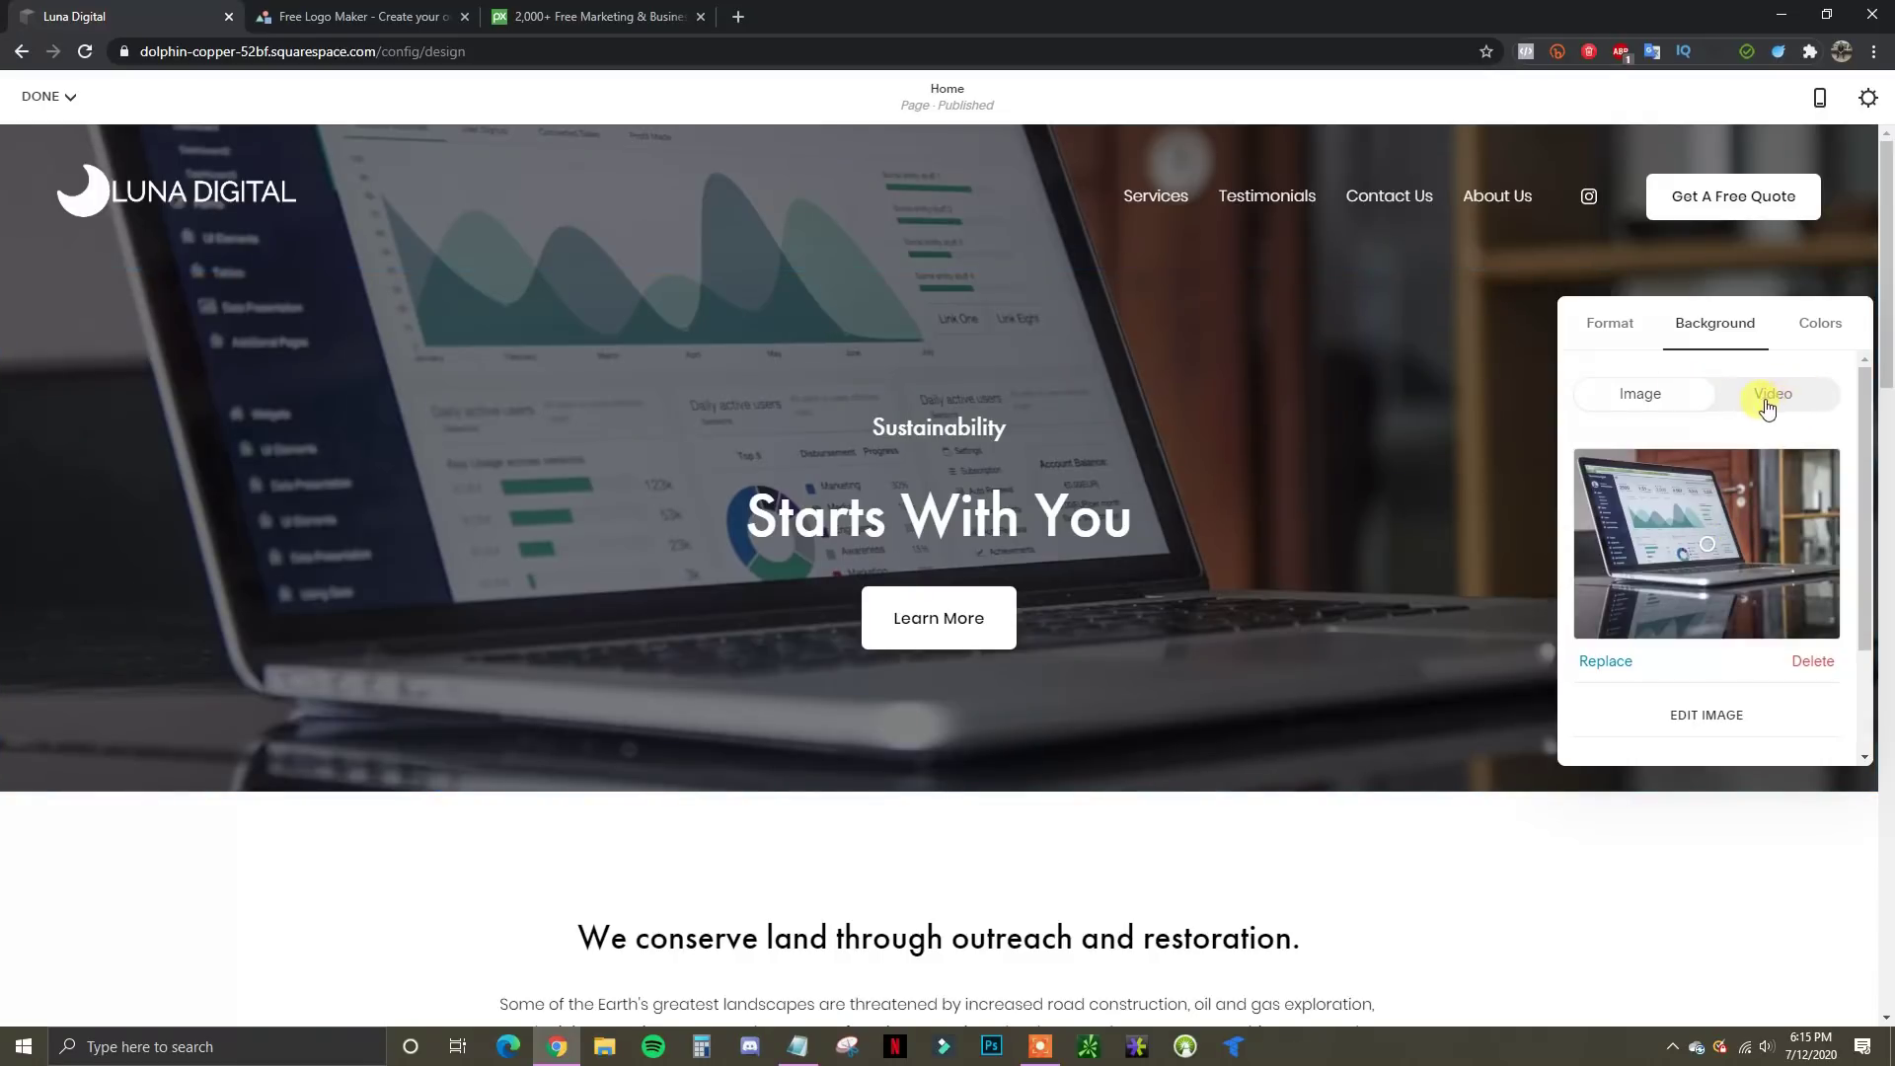
# Preview the Dark Minimal, Light Bold and Light Minimal colour themes on the hero section
pyautogui.click(1824, 327)
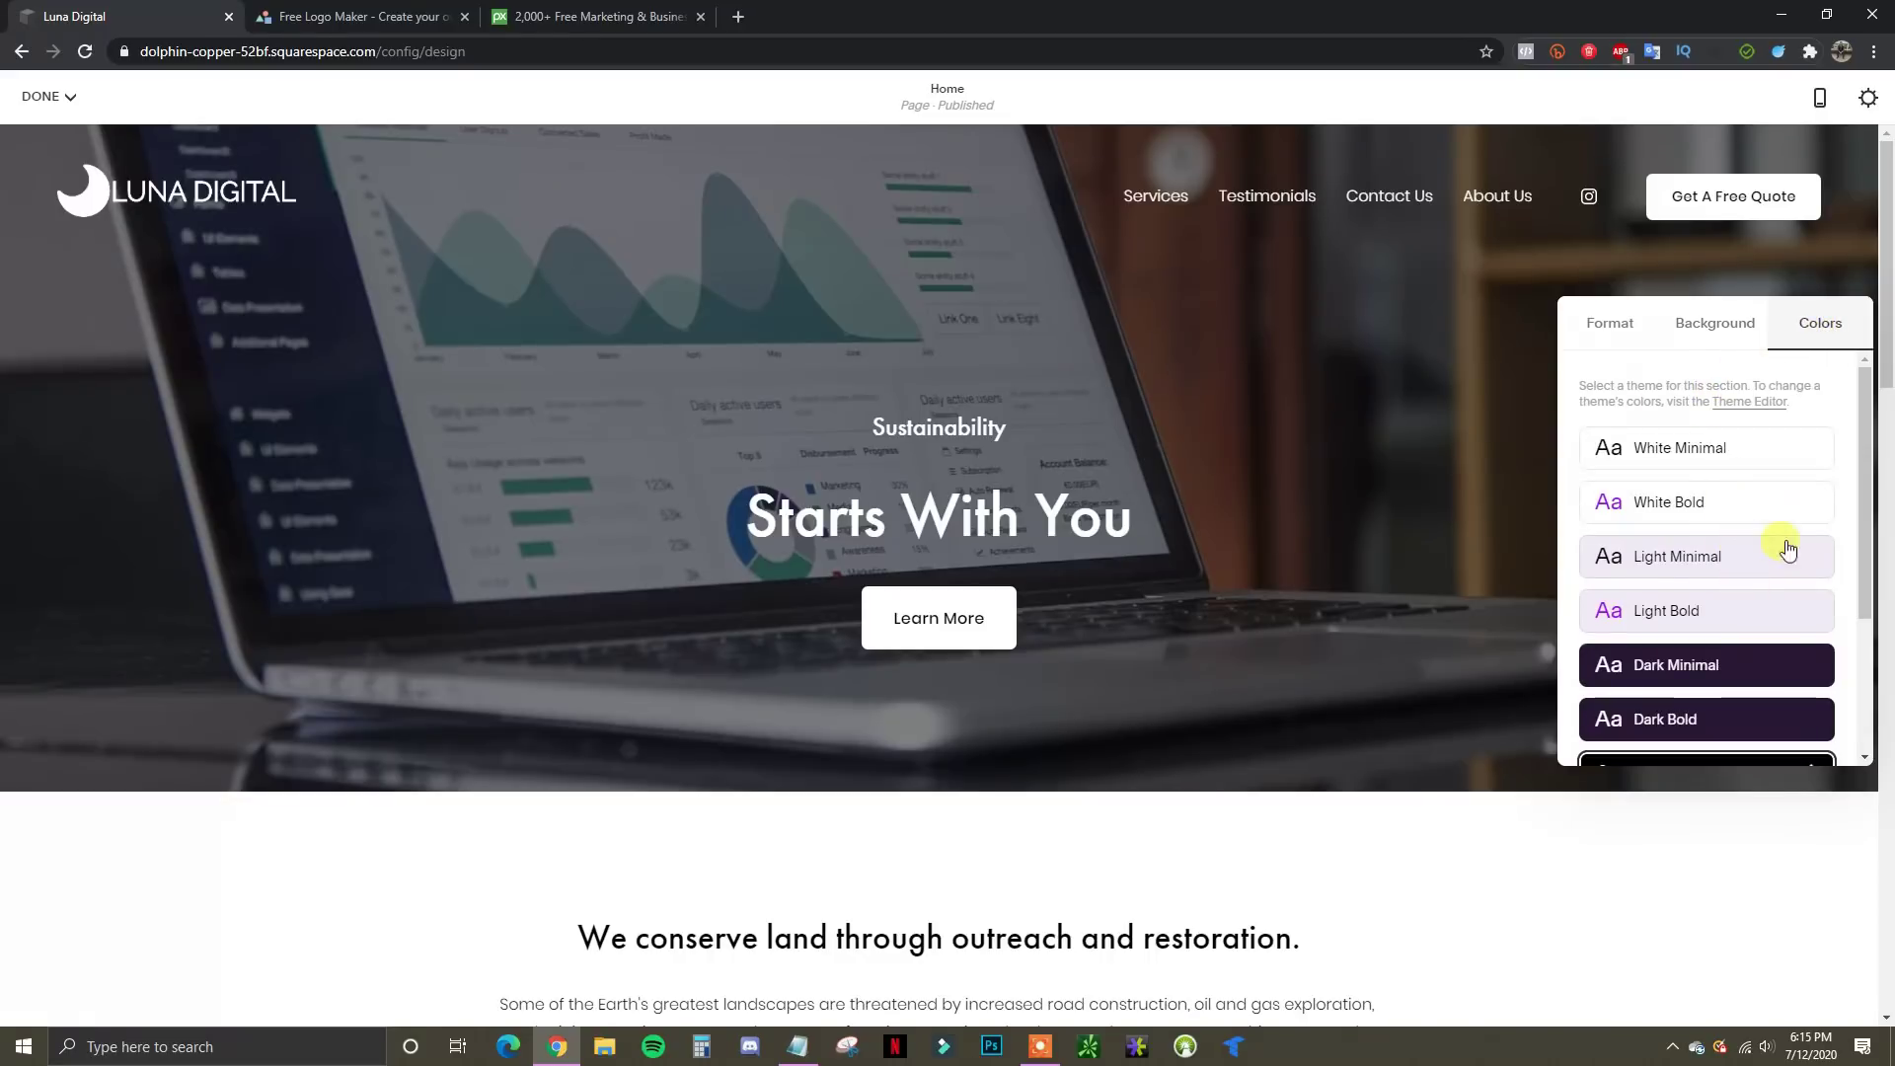
pyautogui.scroll(-2, 1737, 612)
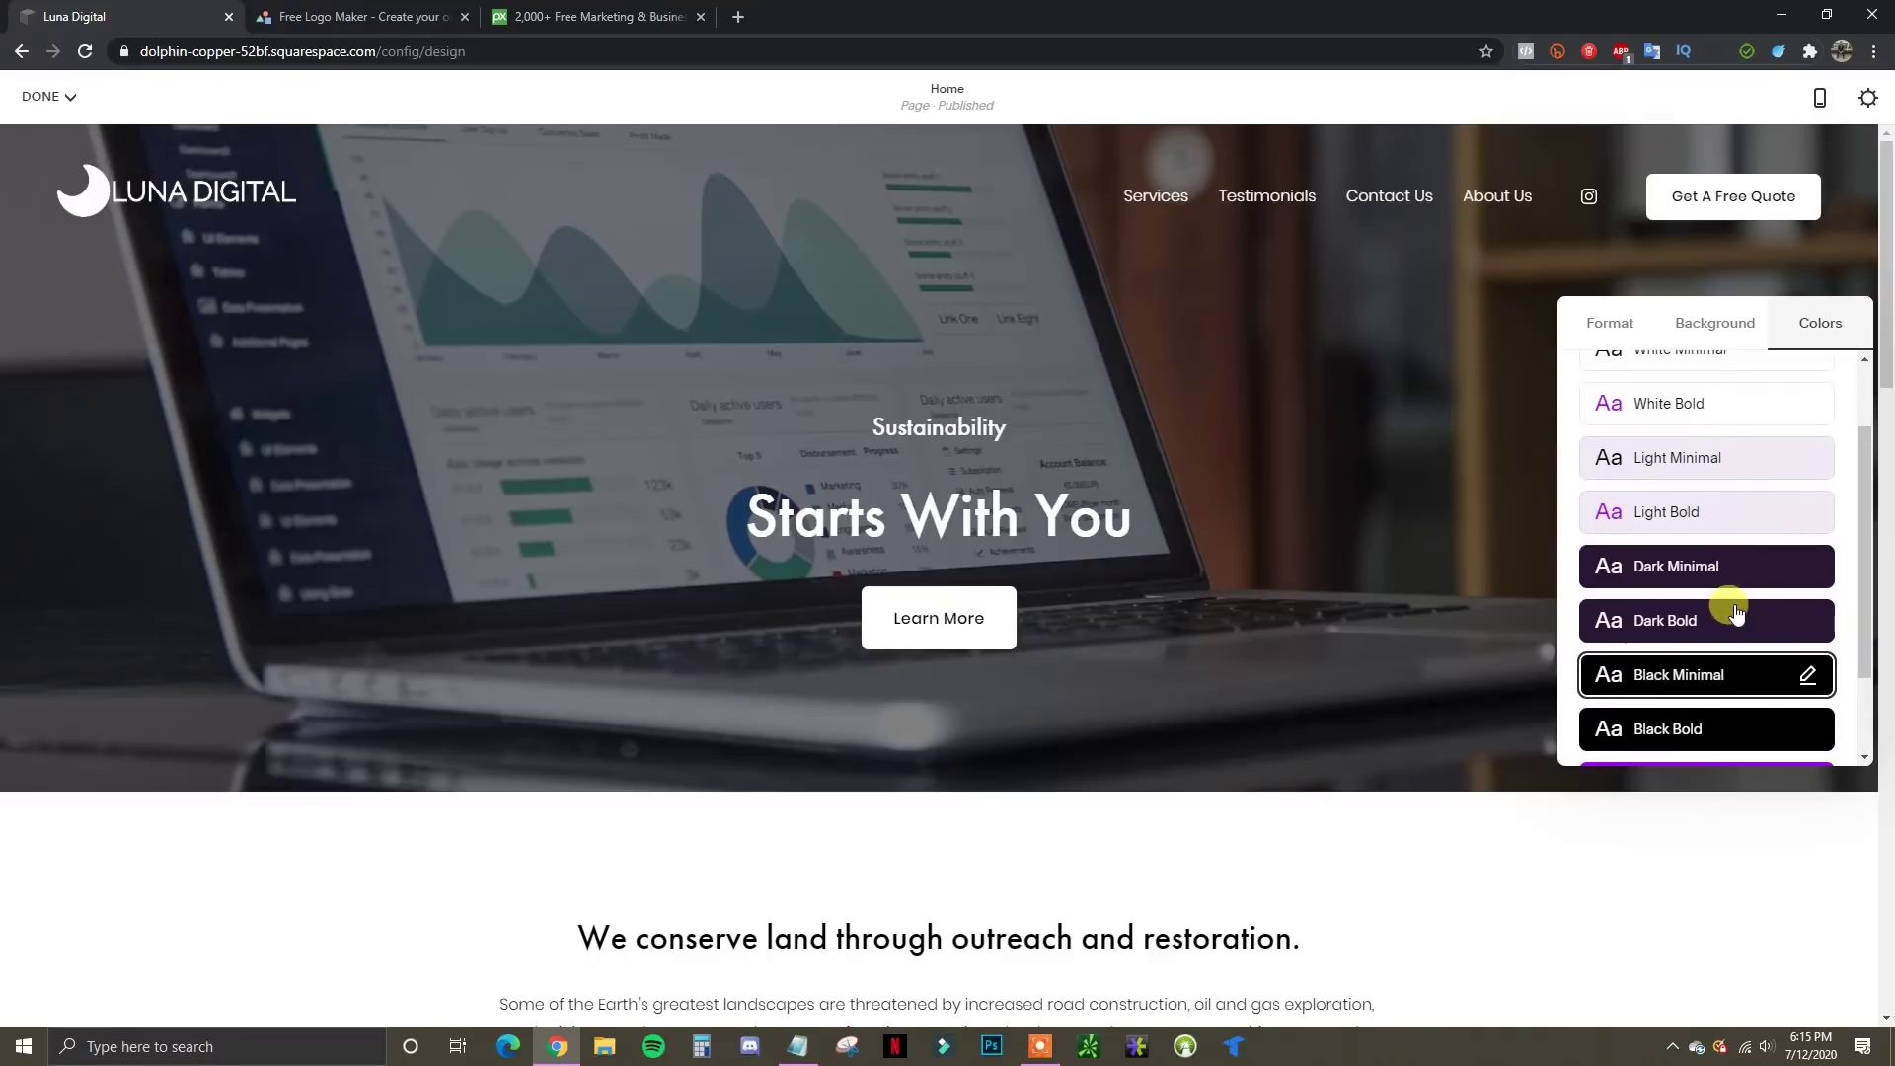
pyautogui.scroll(1, 1747, 622)
pyautogui.scroll(1, 1732, 474)
pyautogui.scroll(-1, 1727, 464)
pyautogui.scroll(-1, 1742, 588)
pyautogui.scroll(1, 1700, 545)
pyautogui.click(1698, 568)
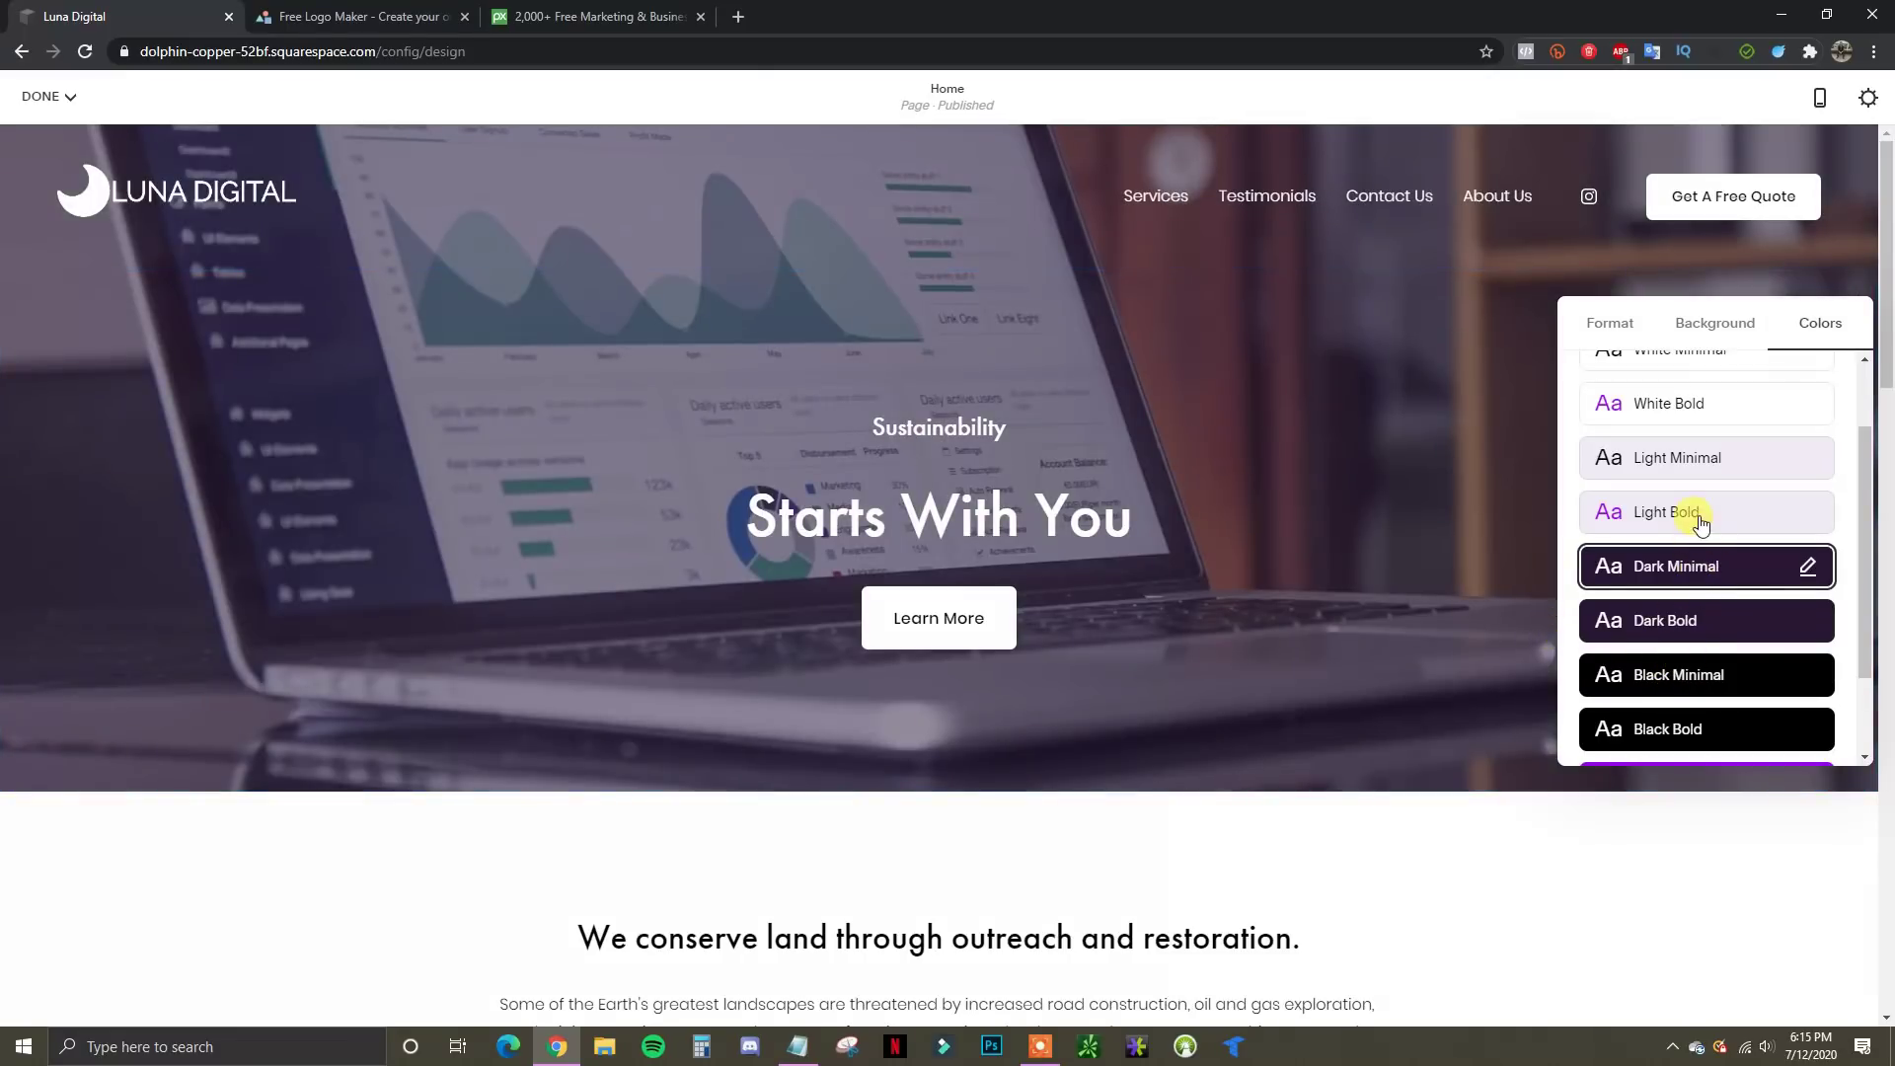
pyautogui.click(1702, 523)
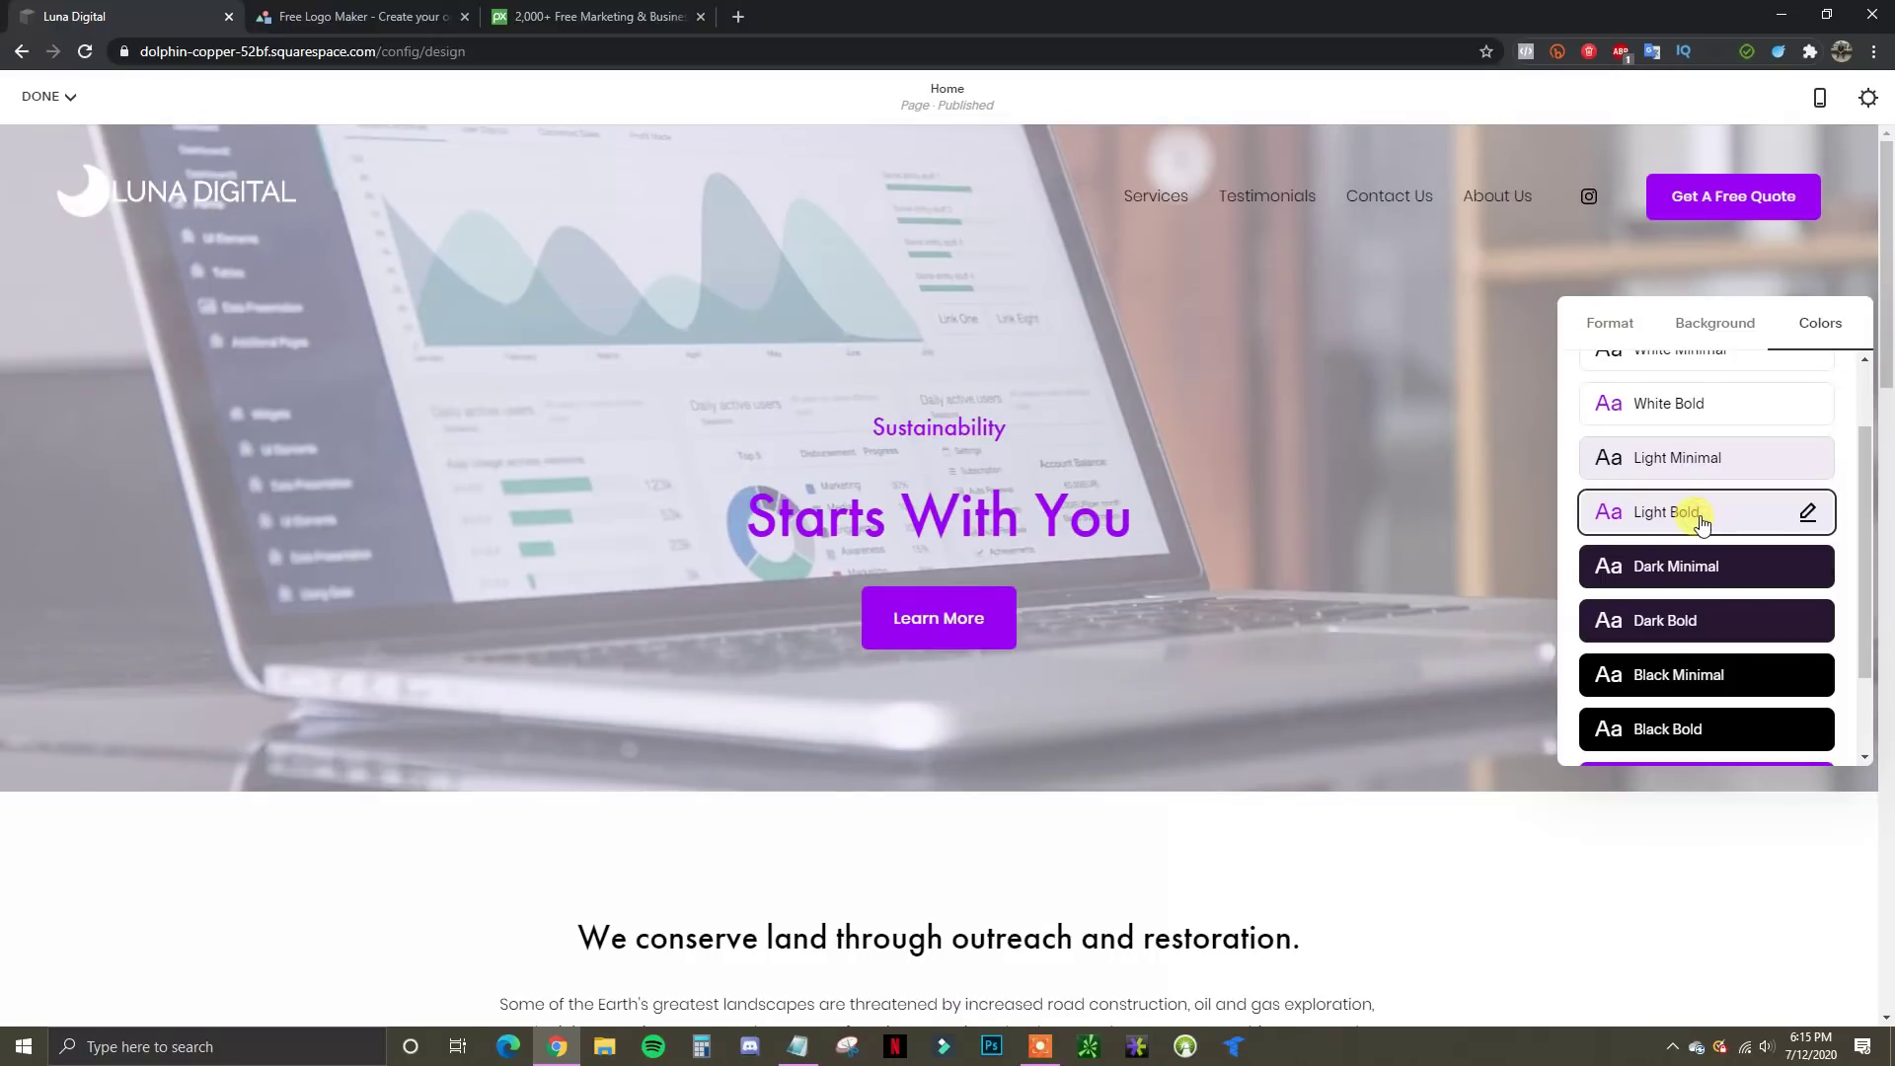
pyautogui.click(1682, 471)
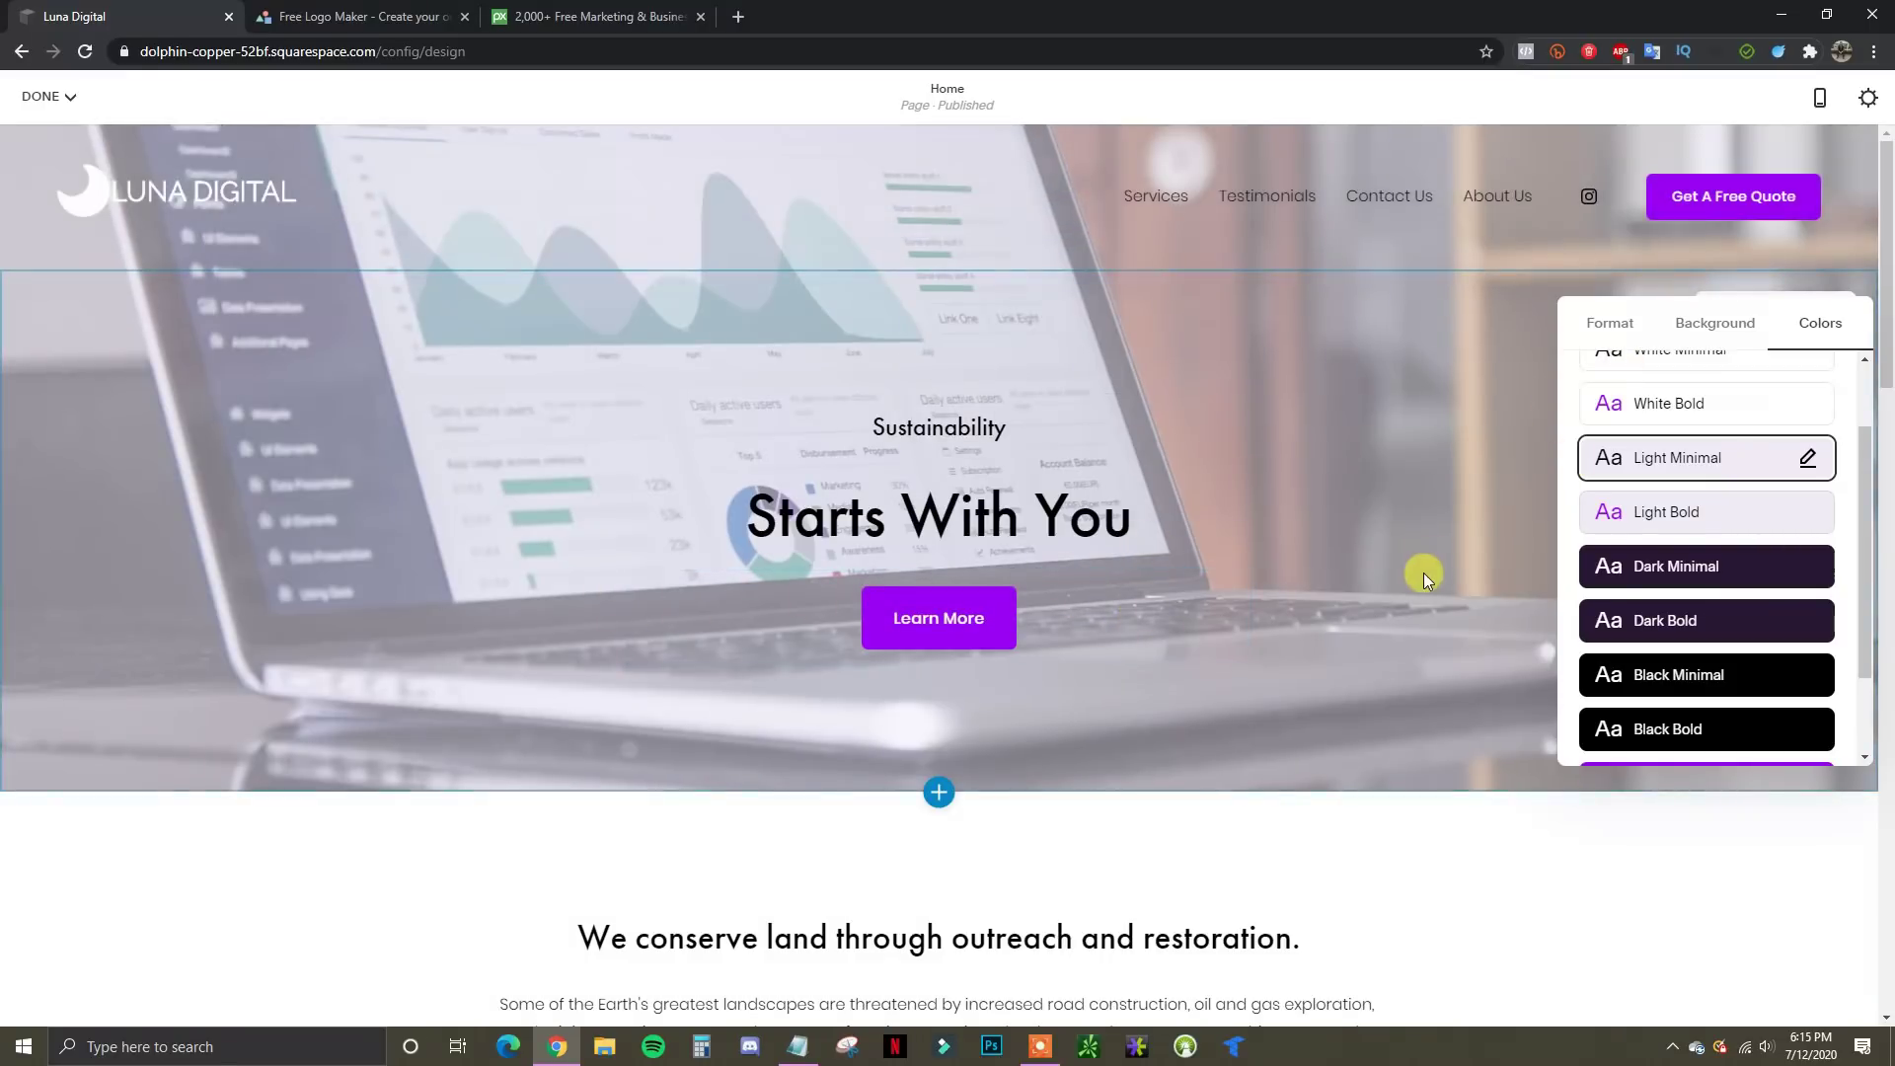
# Compare White Bold, White Minimal and Dark Bold, then settle on Black Minimal and close the panel
pyautogui.click(1714, 411)
pyautogui.scroll(1, 1618, 478)
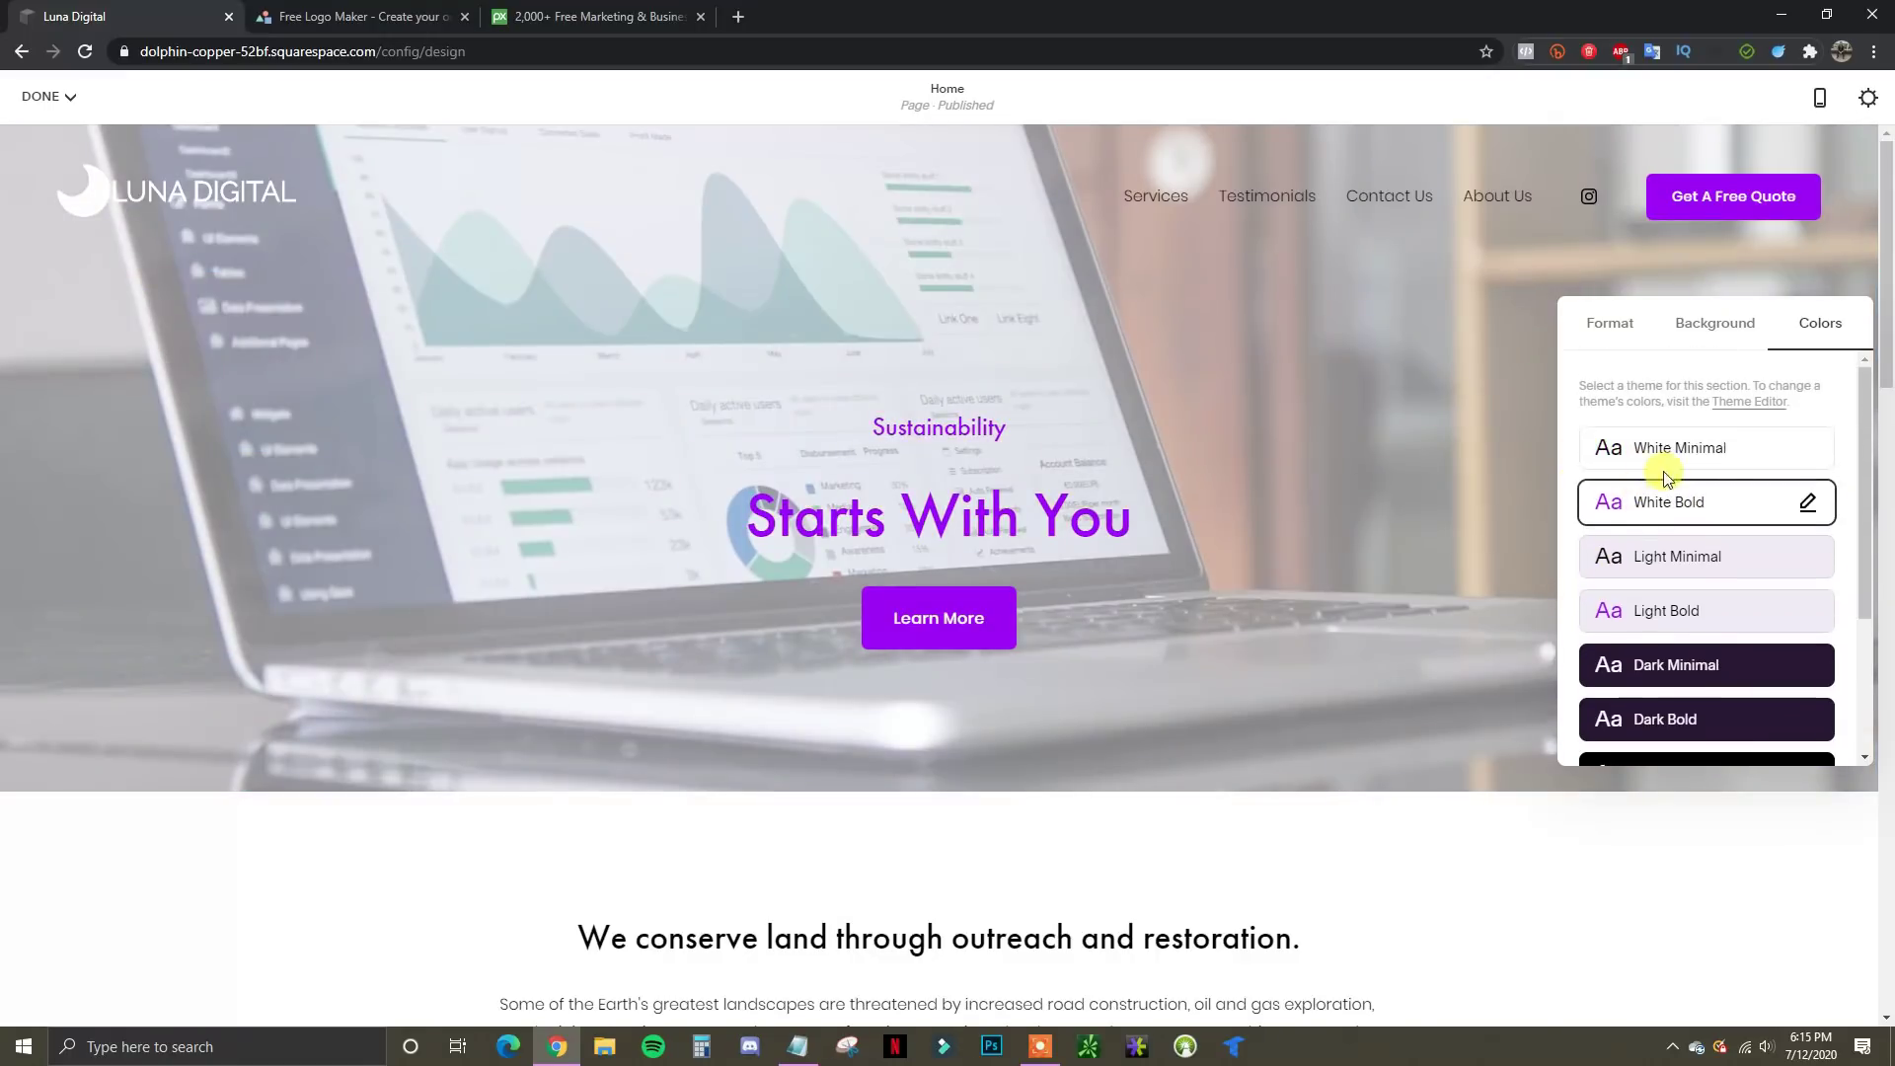
pyautogui.click(1702, 449)
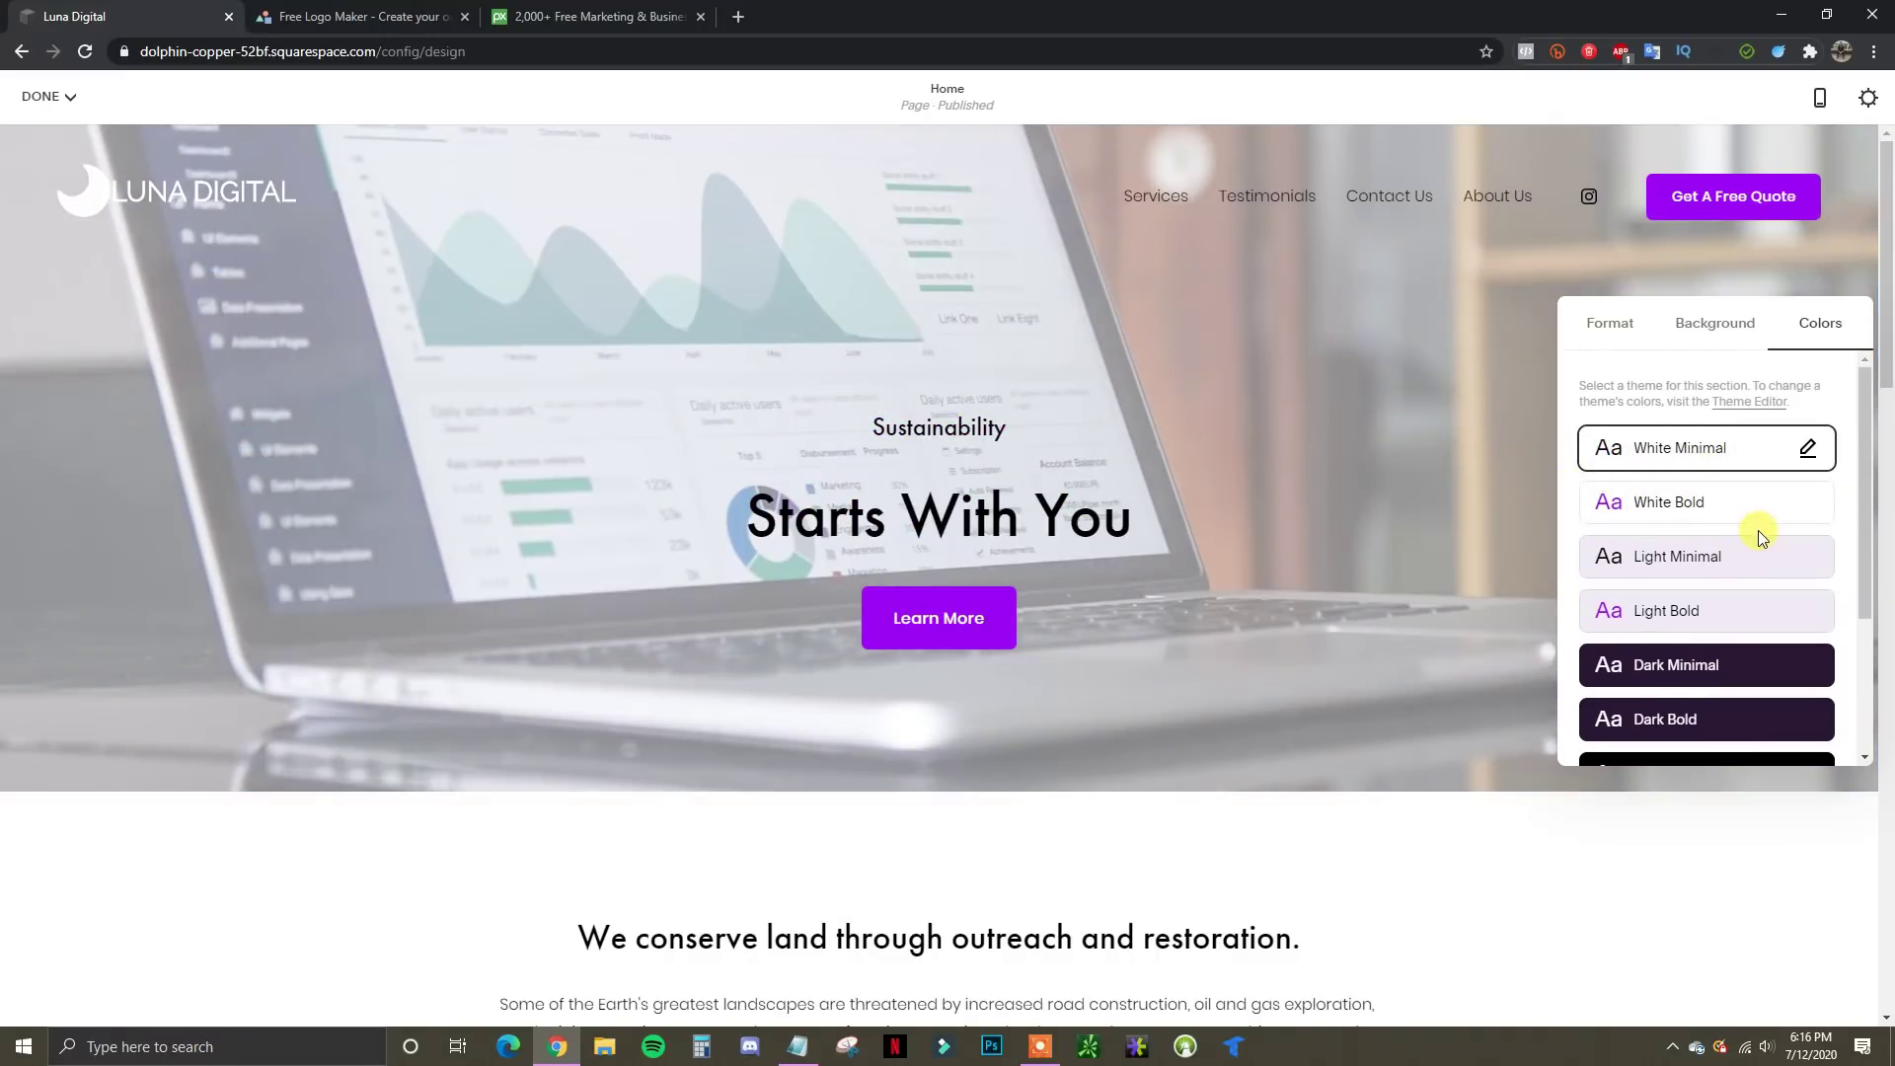
pyautogui.scroll(-3, 1761, 536)
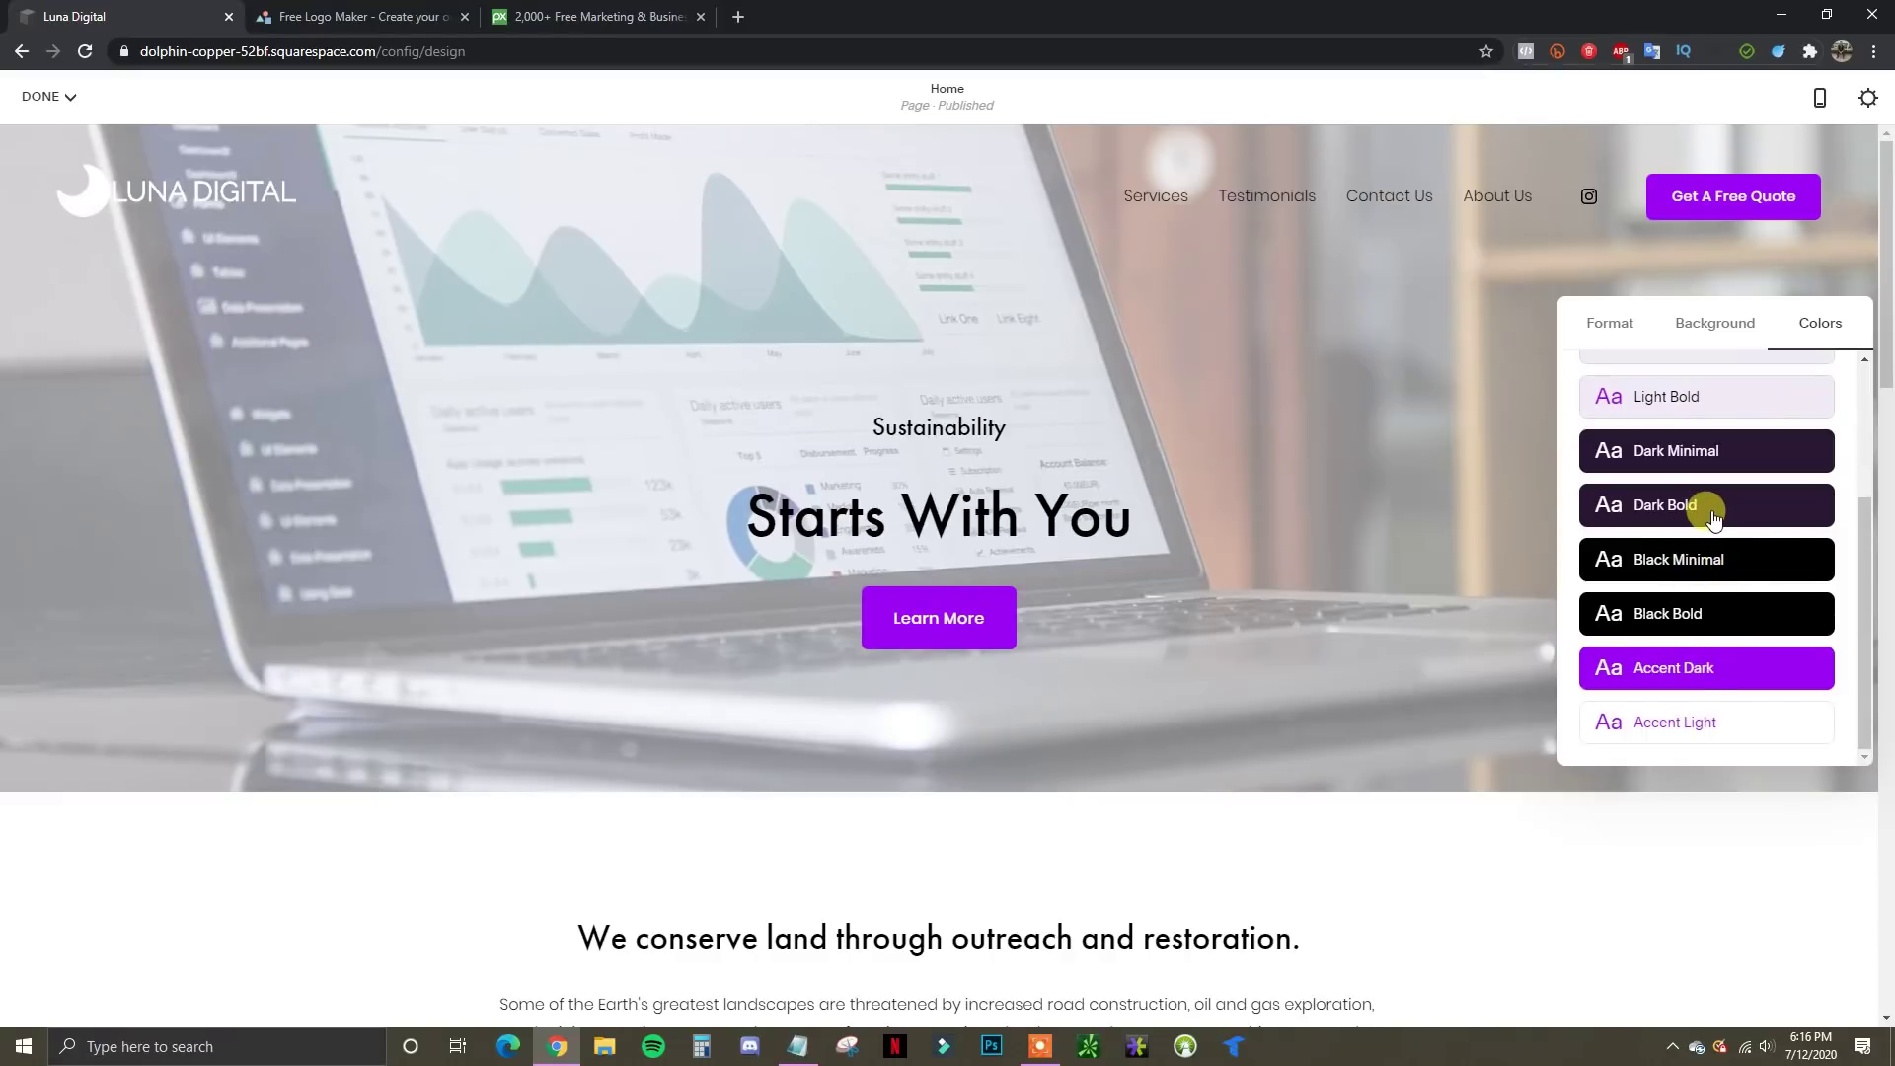
pyautogui.click(1712, 513)
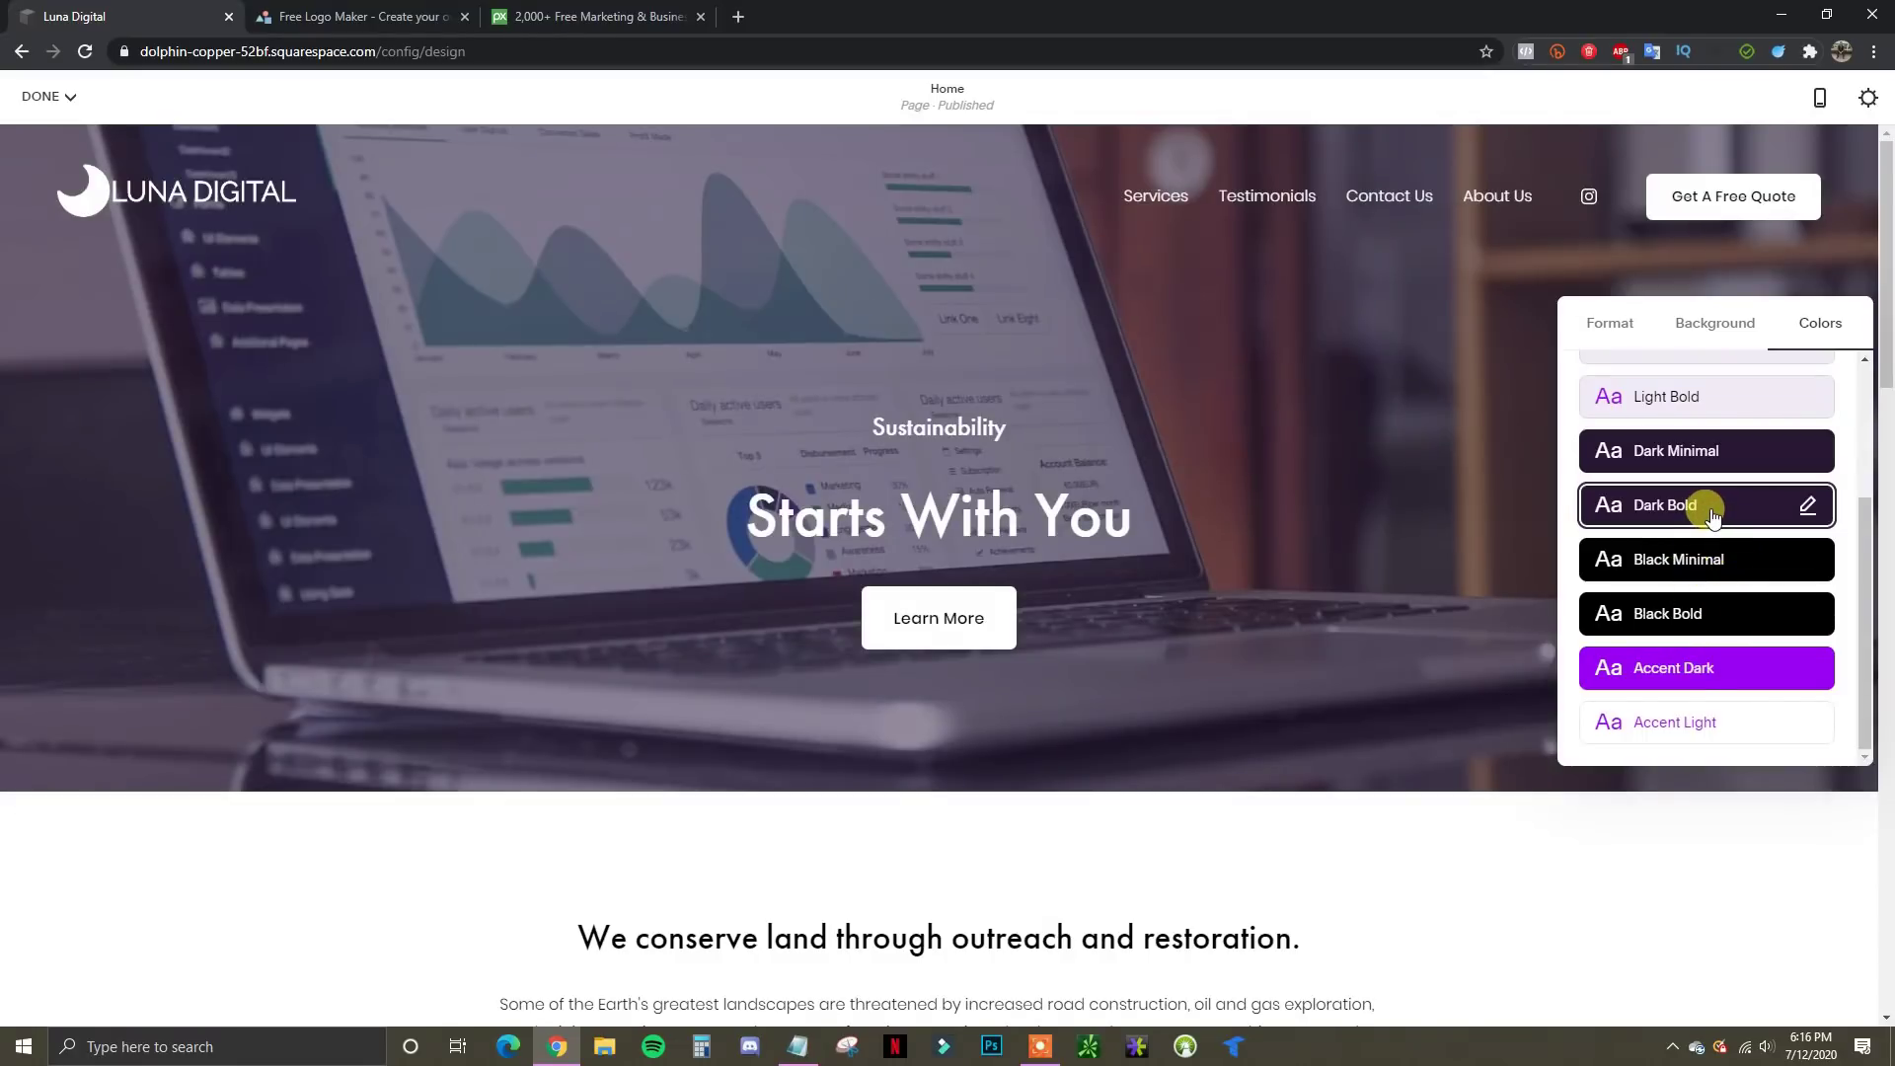
pyautogui.click(1717, 567)
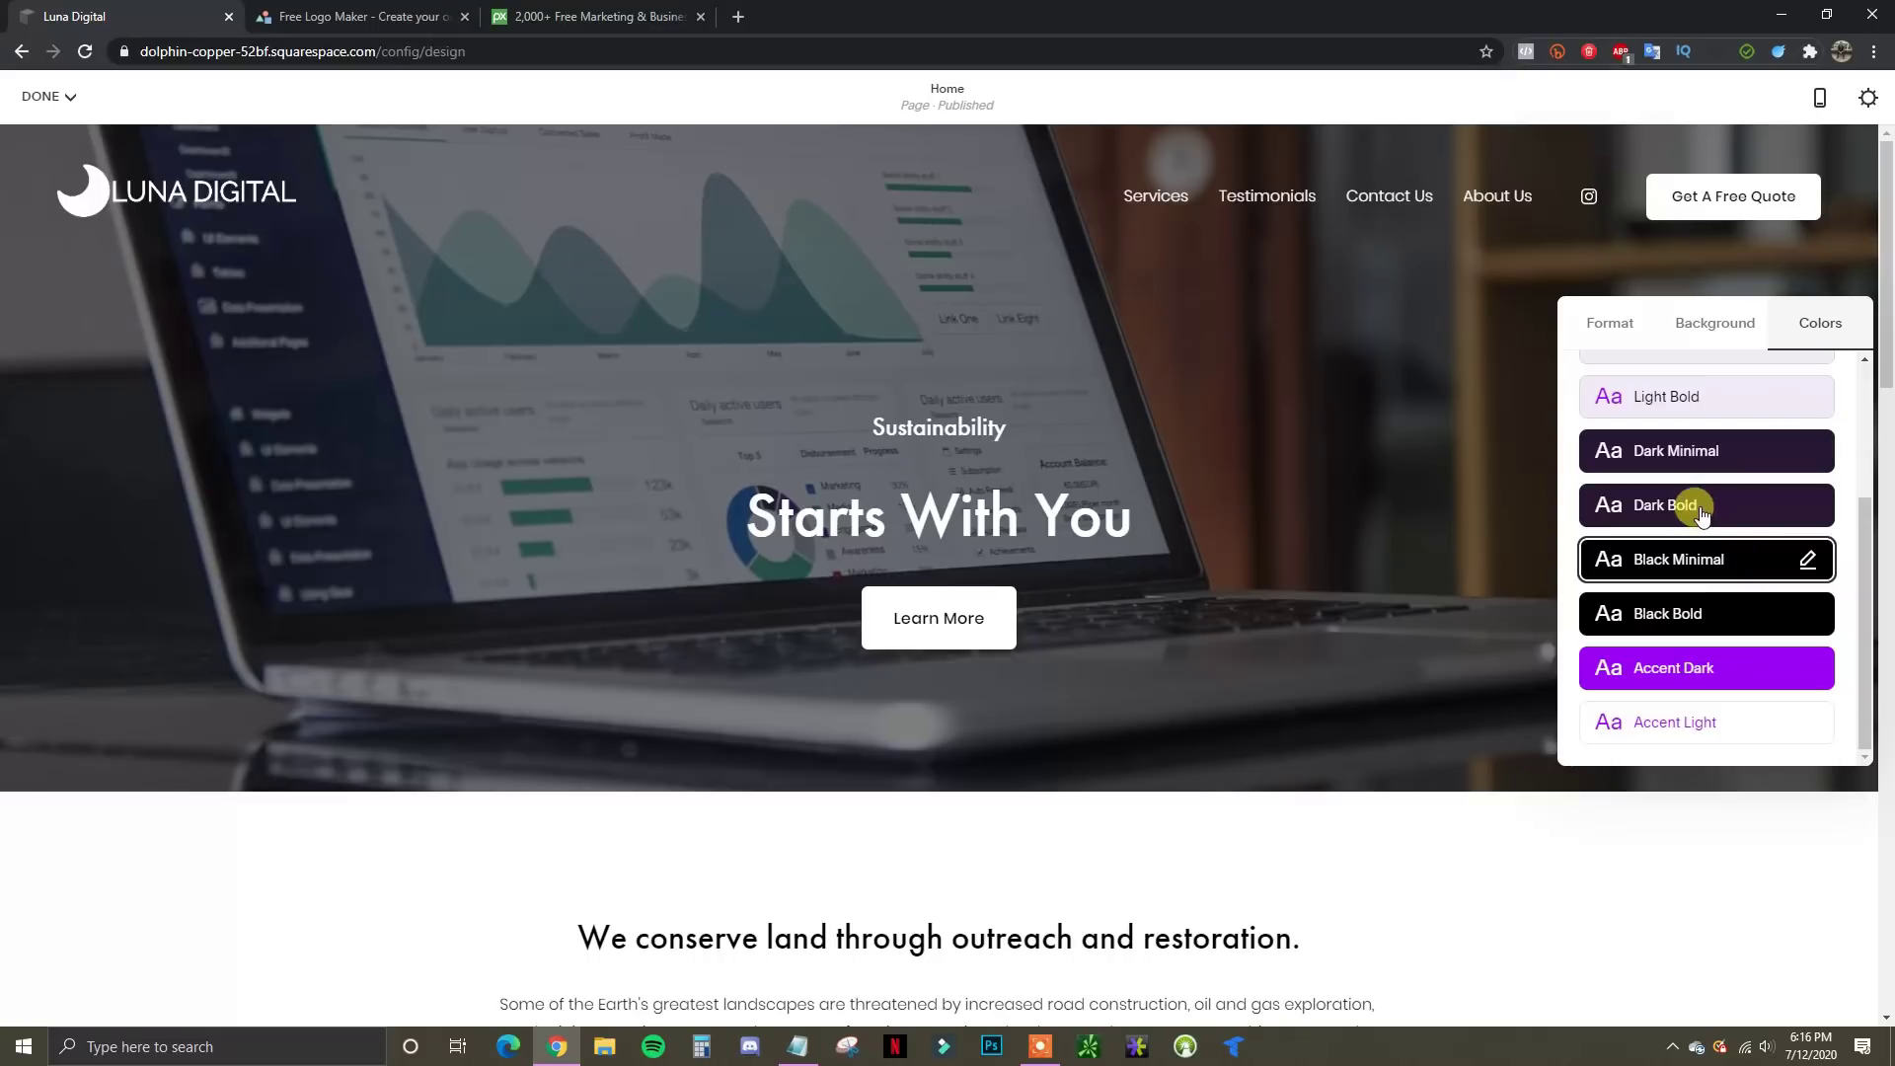
pyautogui.click(1702, 511)
pyautogui.click(1697, 568)
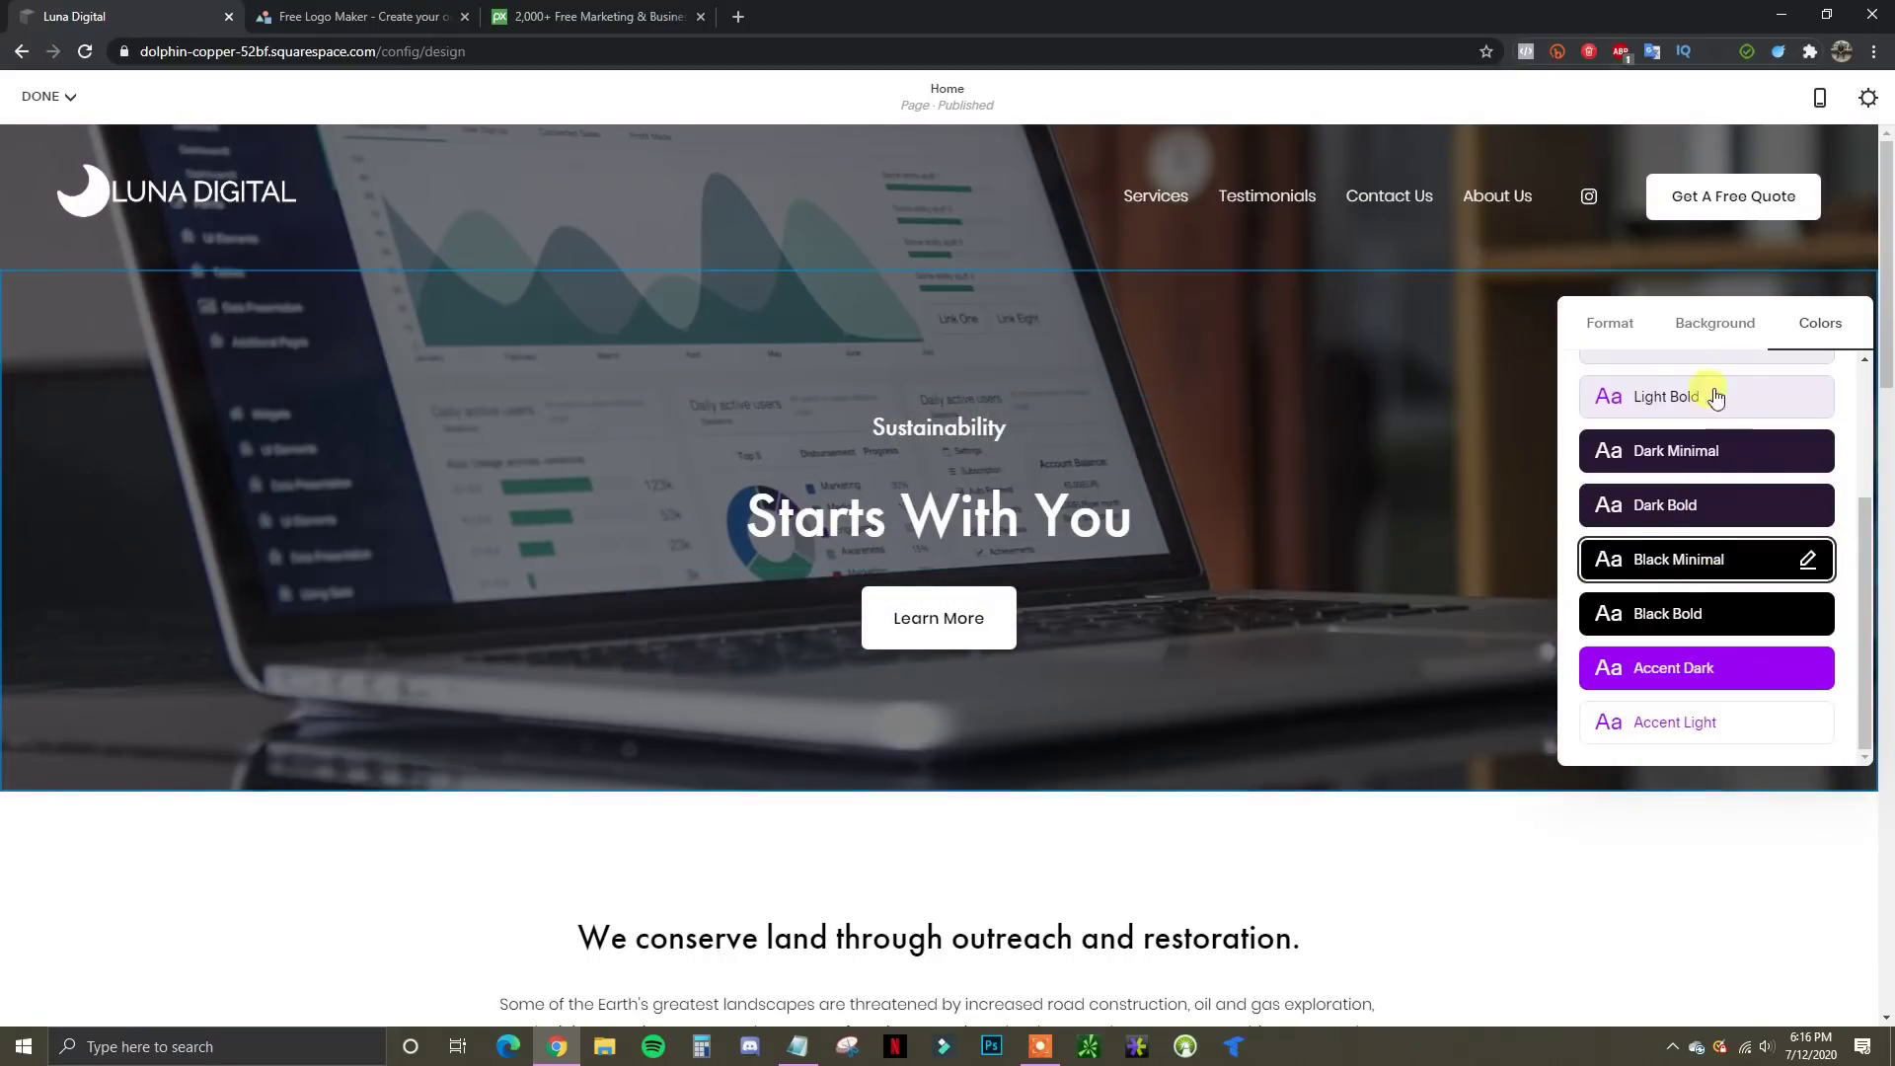
pyautogui.click(1468, 341)
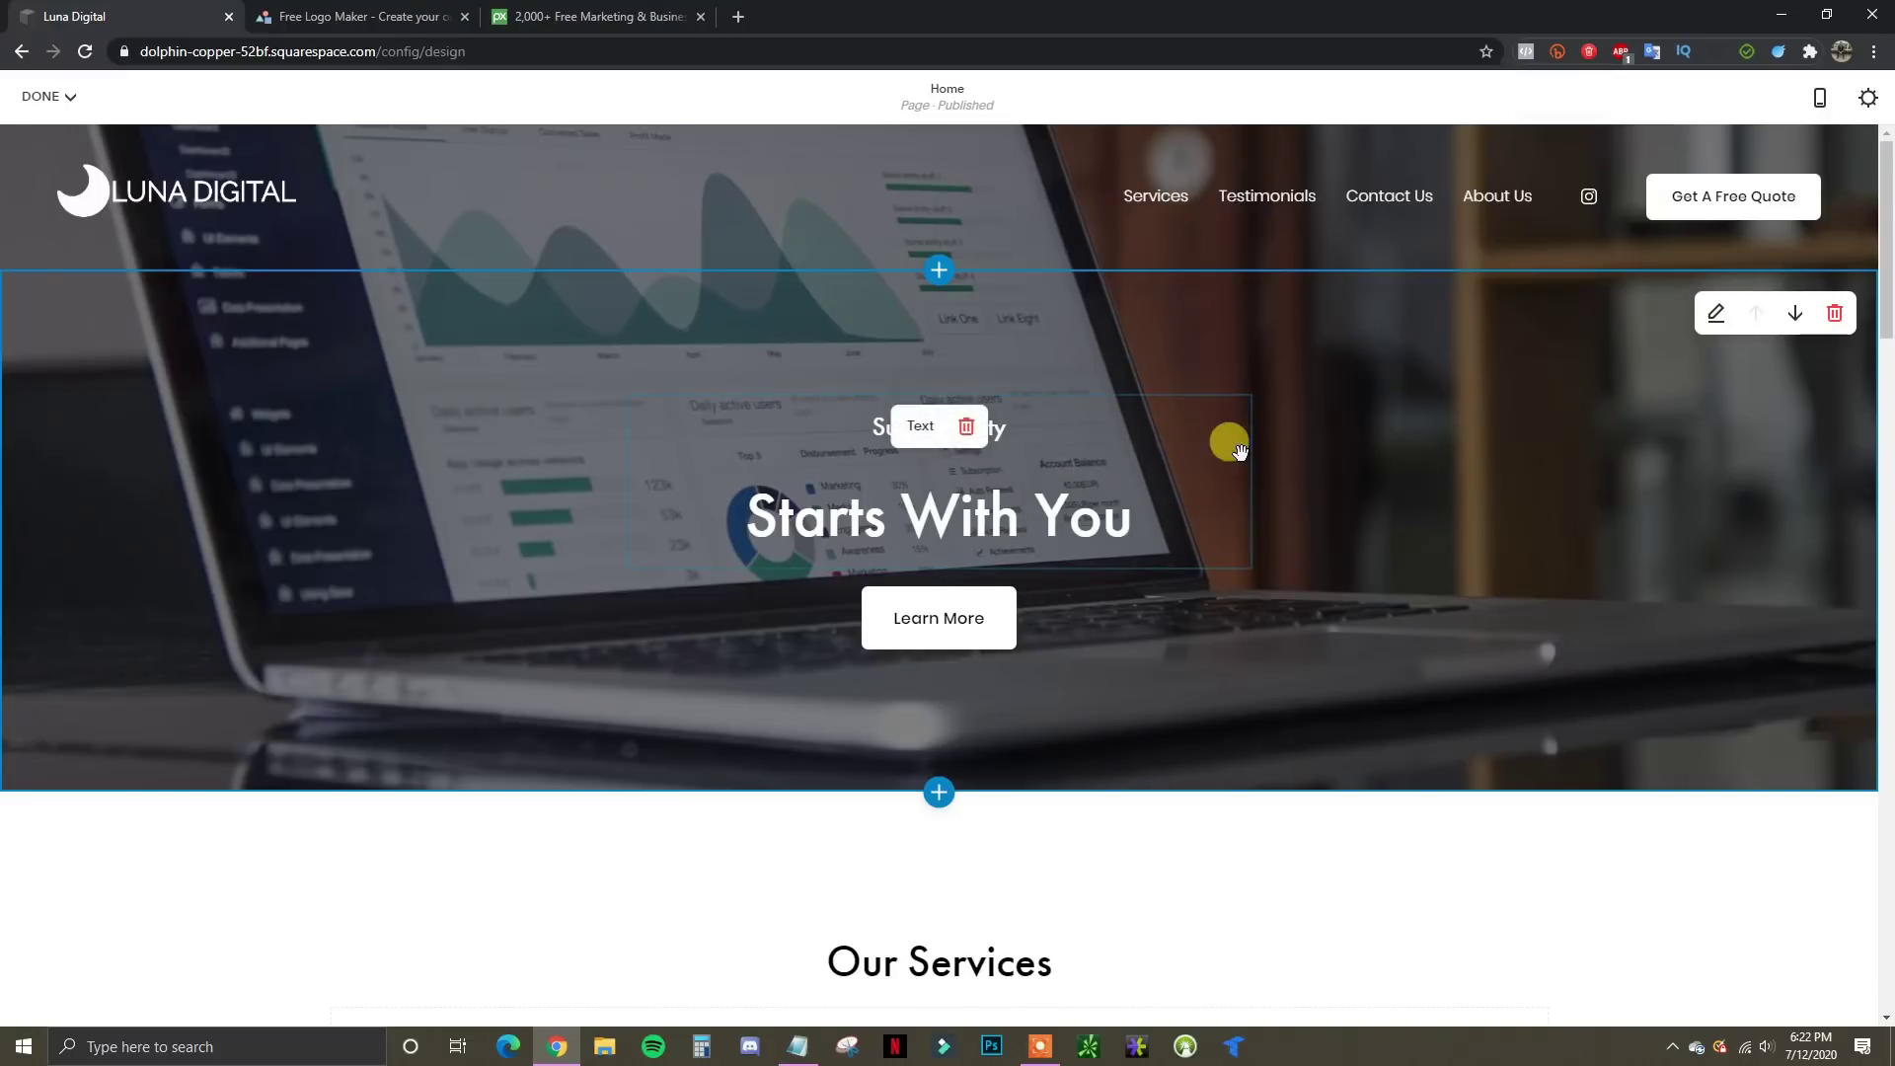
# Rewrite the hero headline as 'We Offer Digital Marketing Services For All Types Of Businesses'
pyautogui.click(1127, 515)
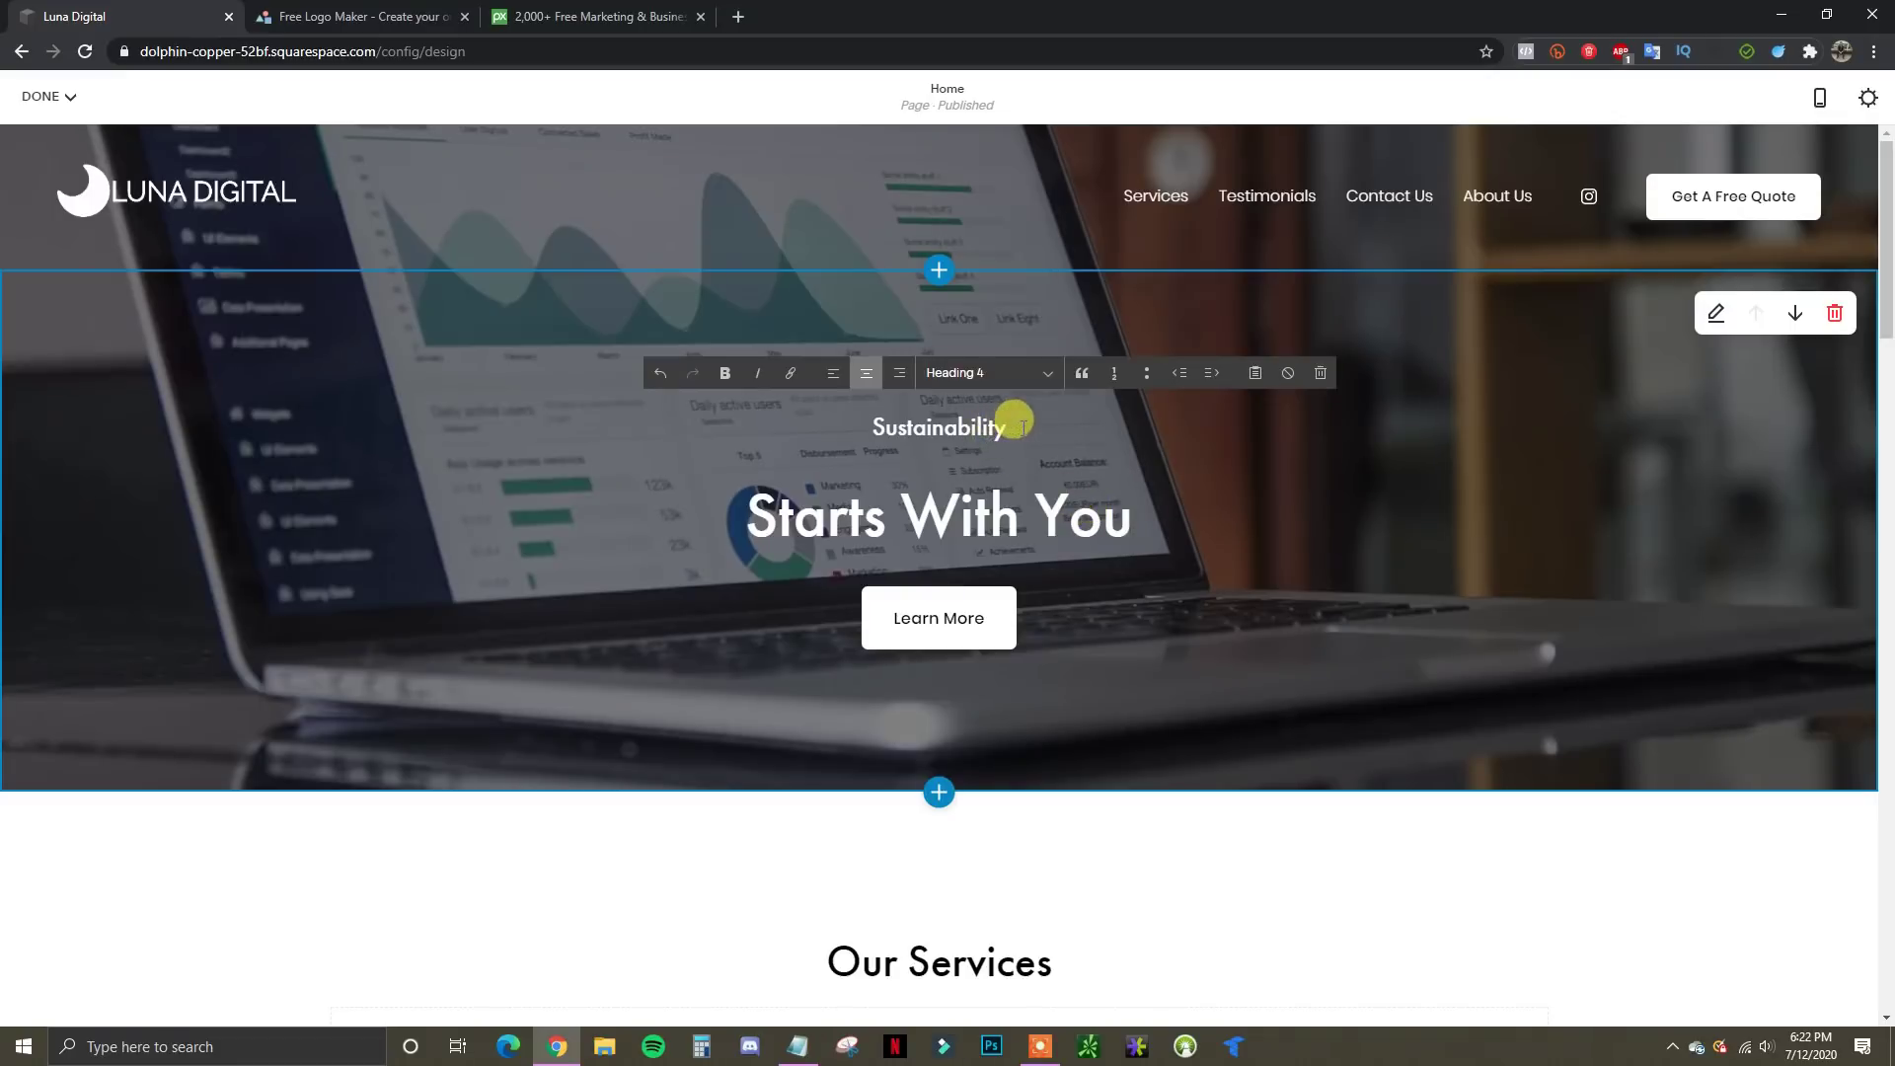
pyautogui.moveTo(1022, 426); pyautogui.dragTo(874, 425)
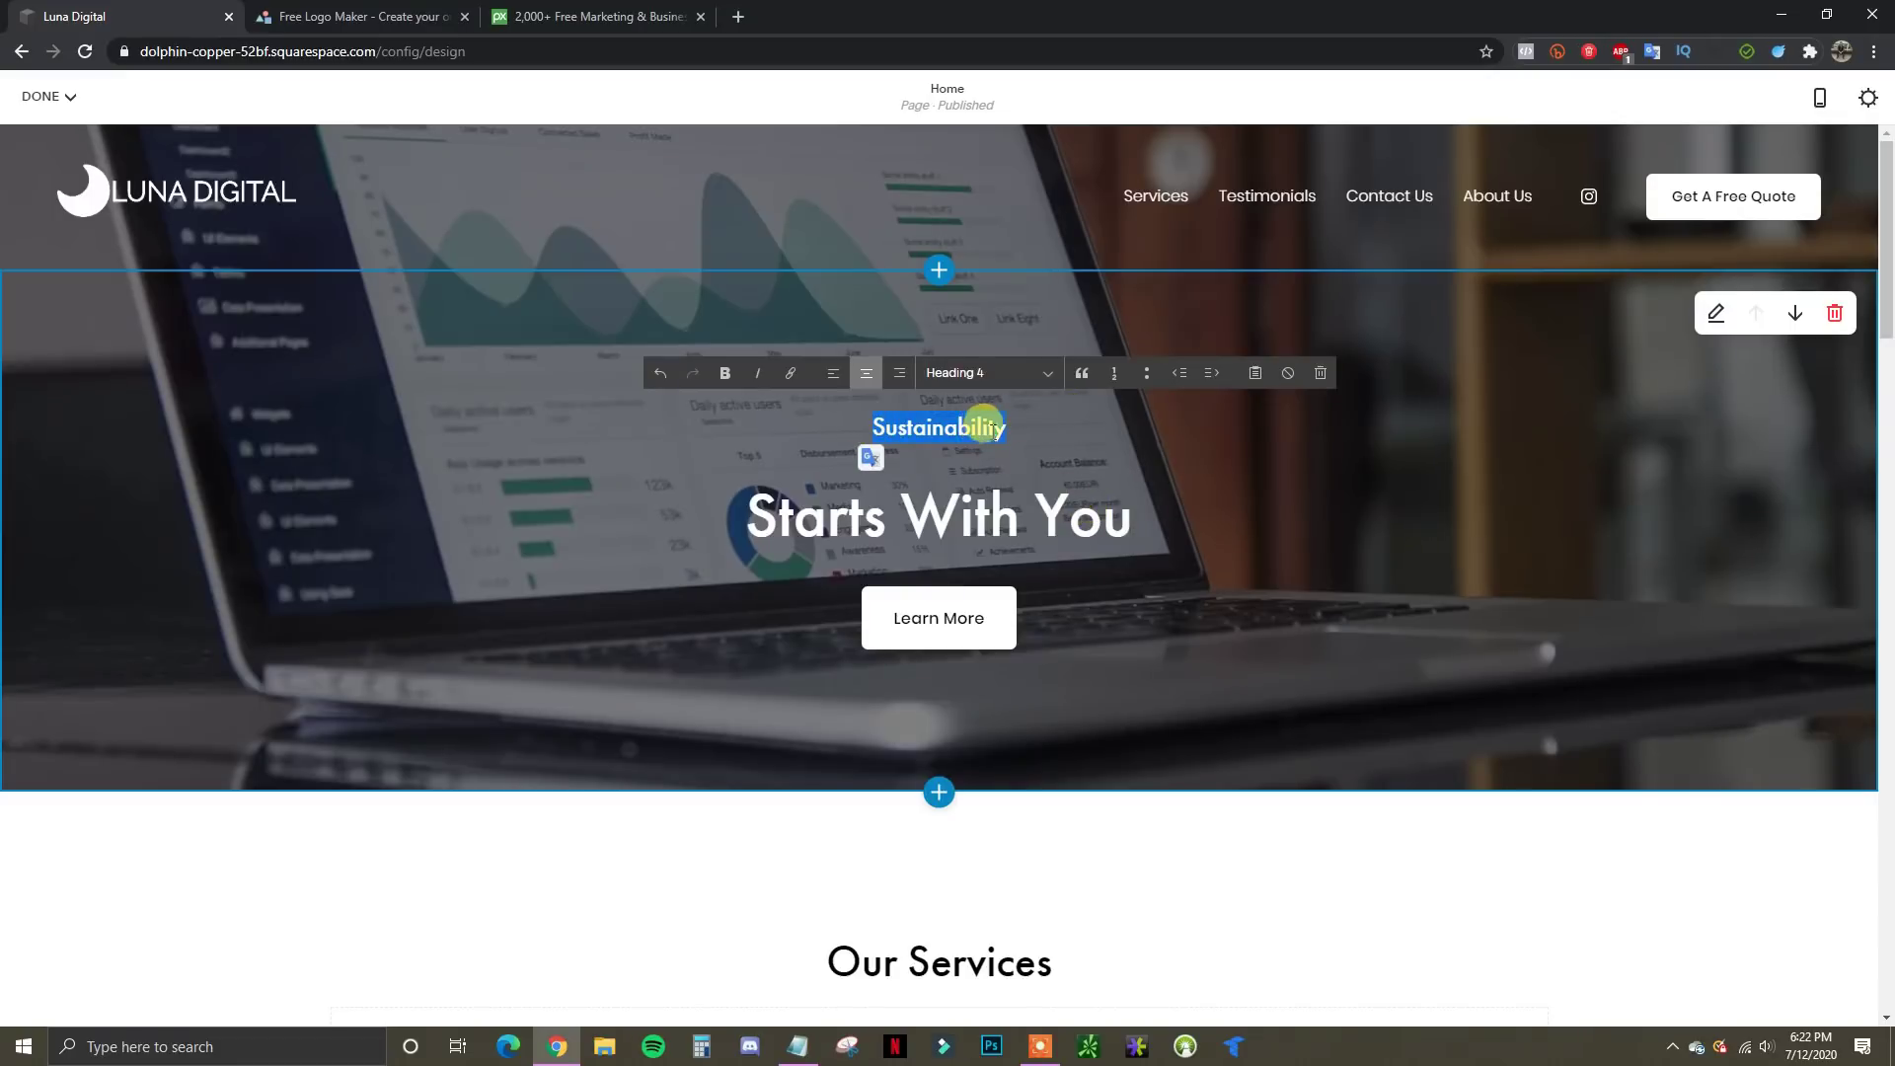
pyautogui.moveTo(945, 420); pyautogui.dragTo(868, 424)
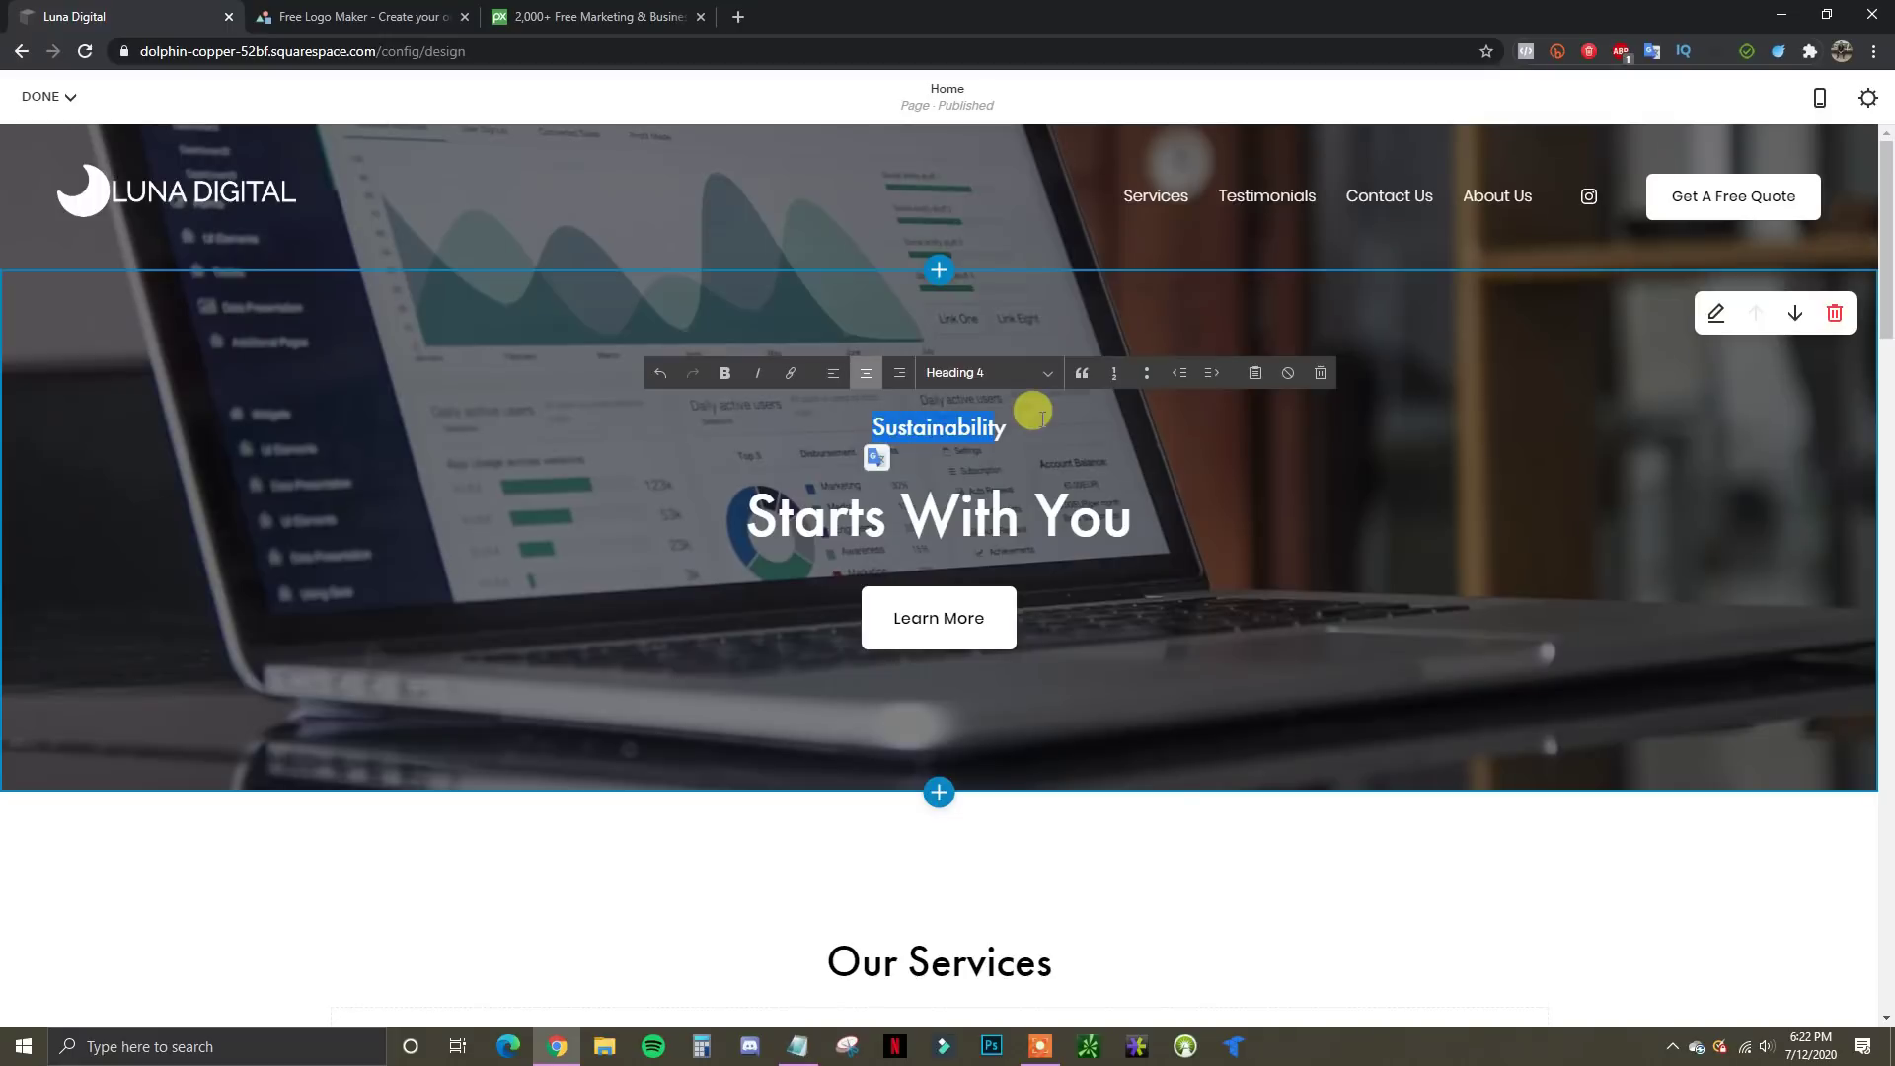
pyautogui.moveTo(1013, 427); pyautogui.dragTo(869, 424)
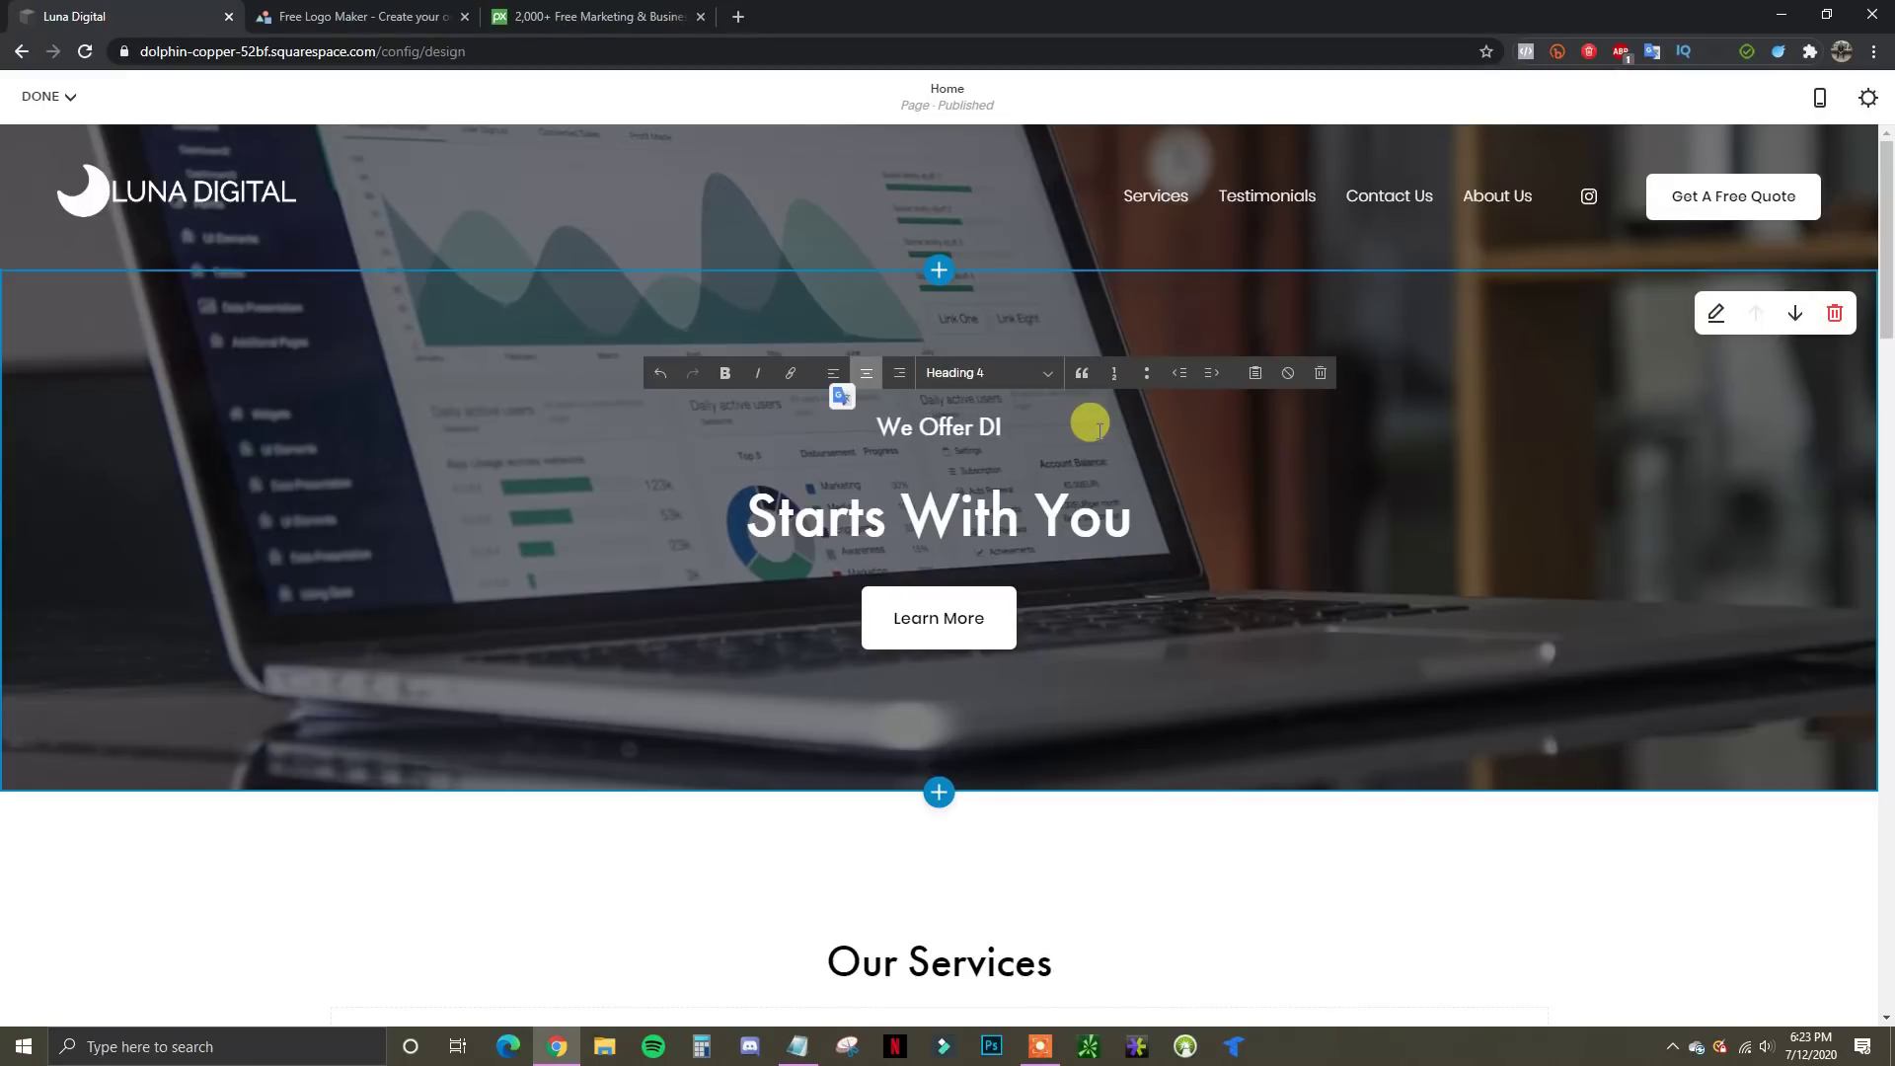
pyautogui.write('l Marke')
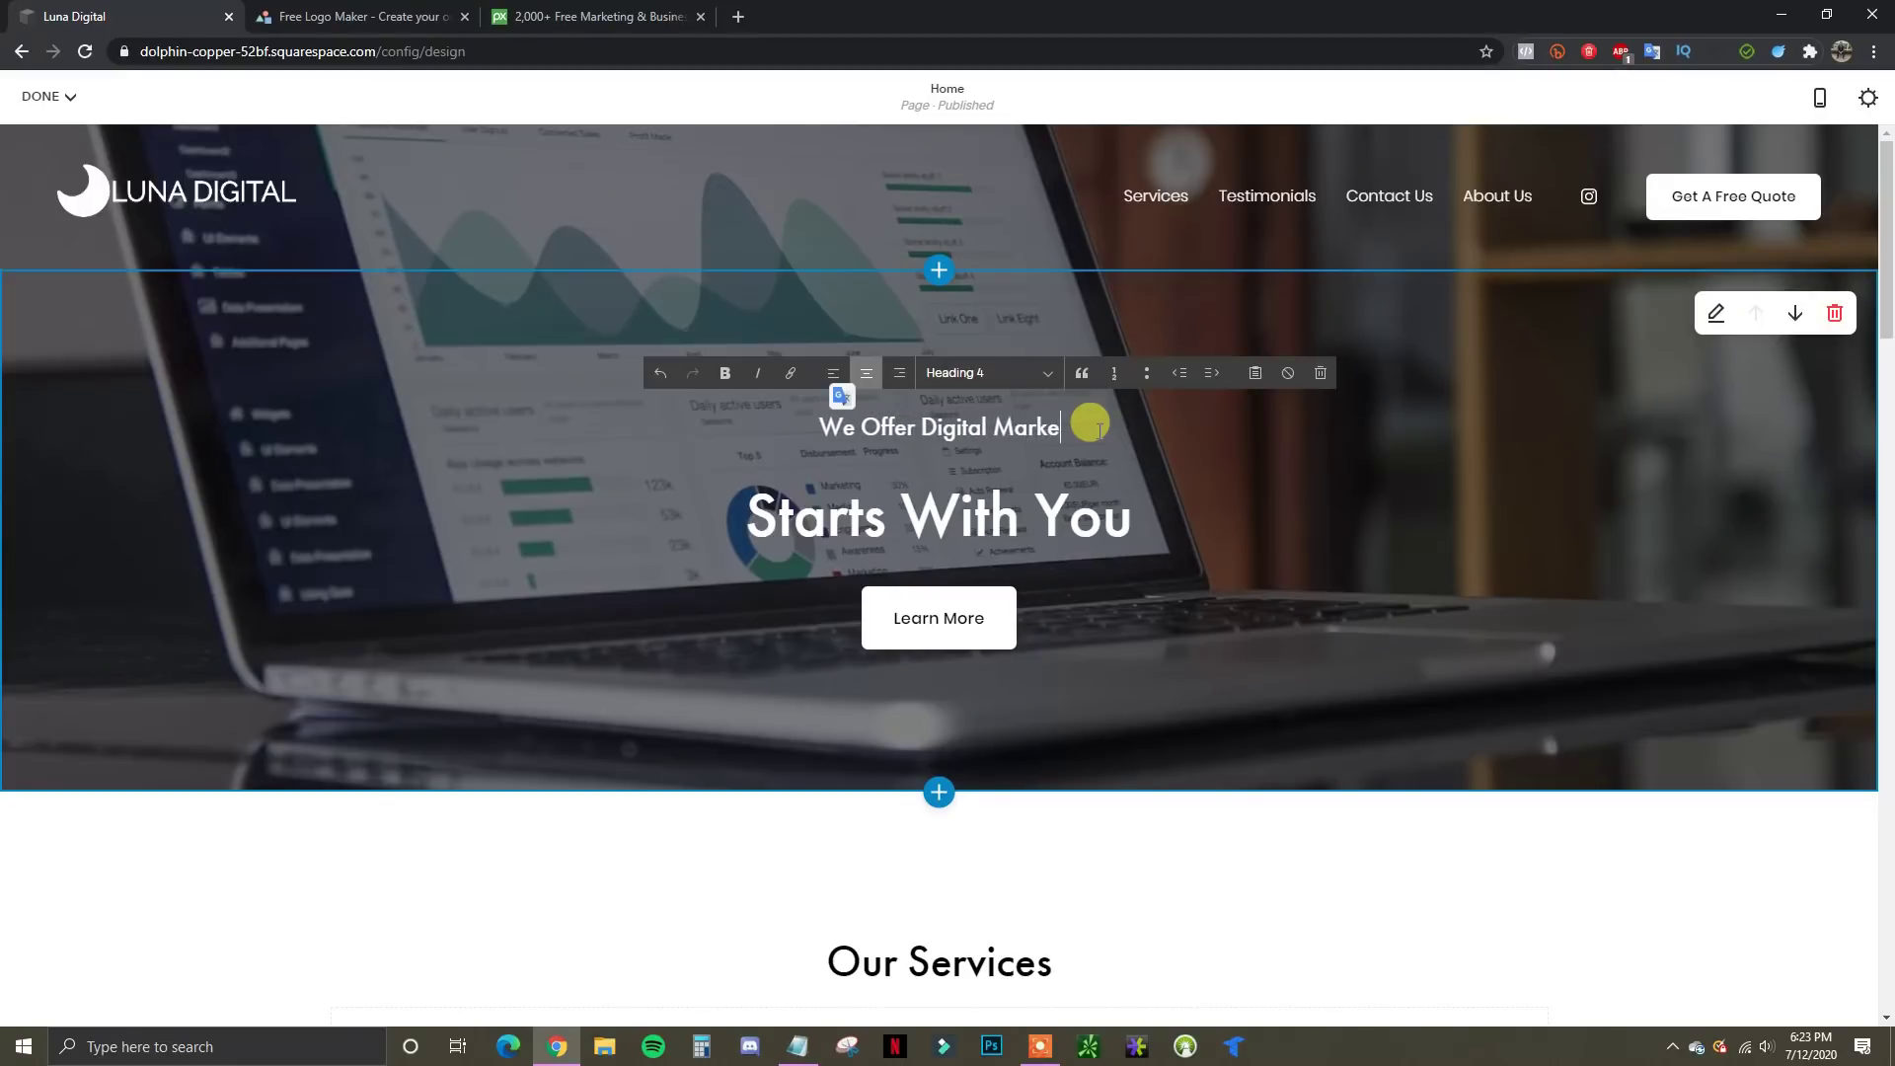
pyautogui.write('ting Services FOr')
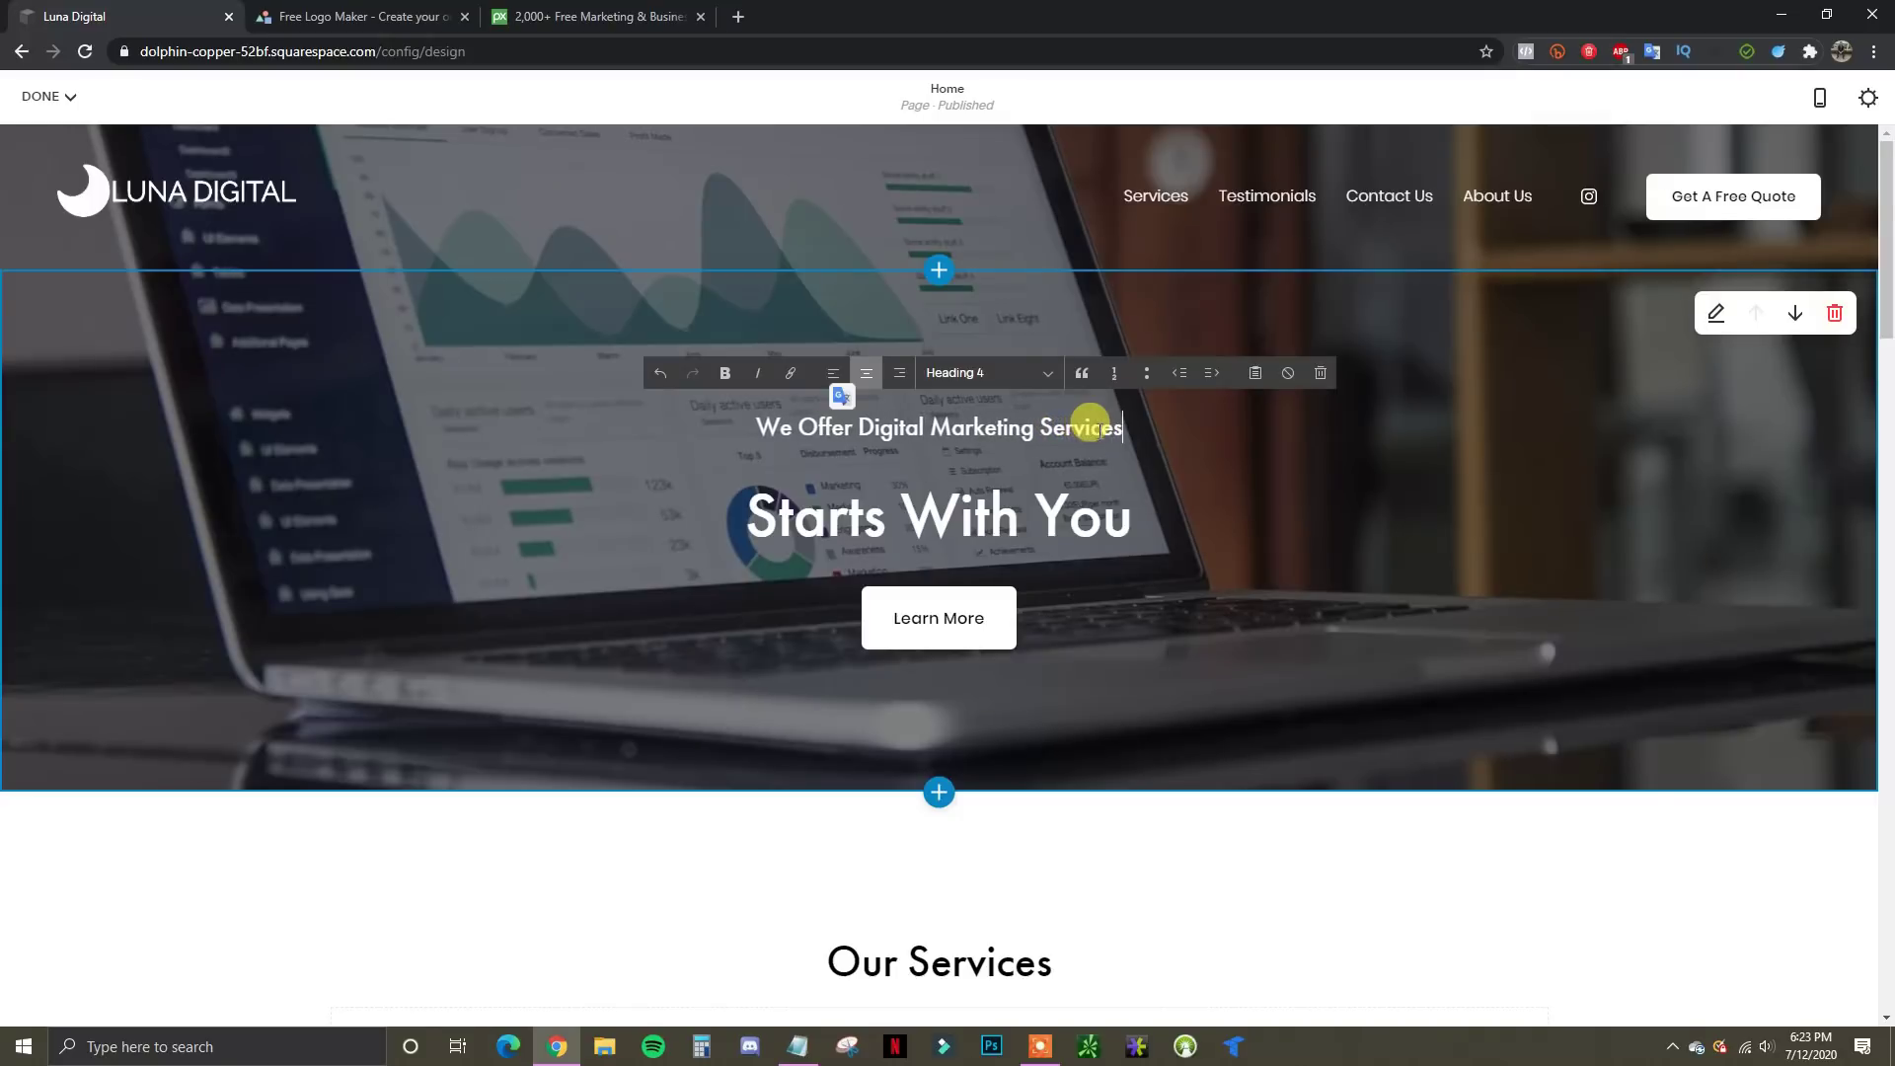
pyautogui.press('BackSpace')
pyautogui.press('BackSpace')
pyautogui.press('BackSpace')
pyautogui.write('or ')
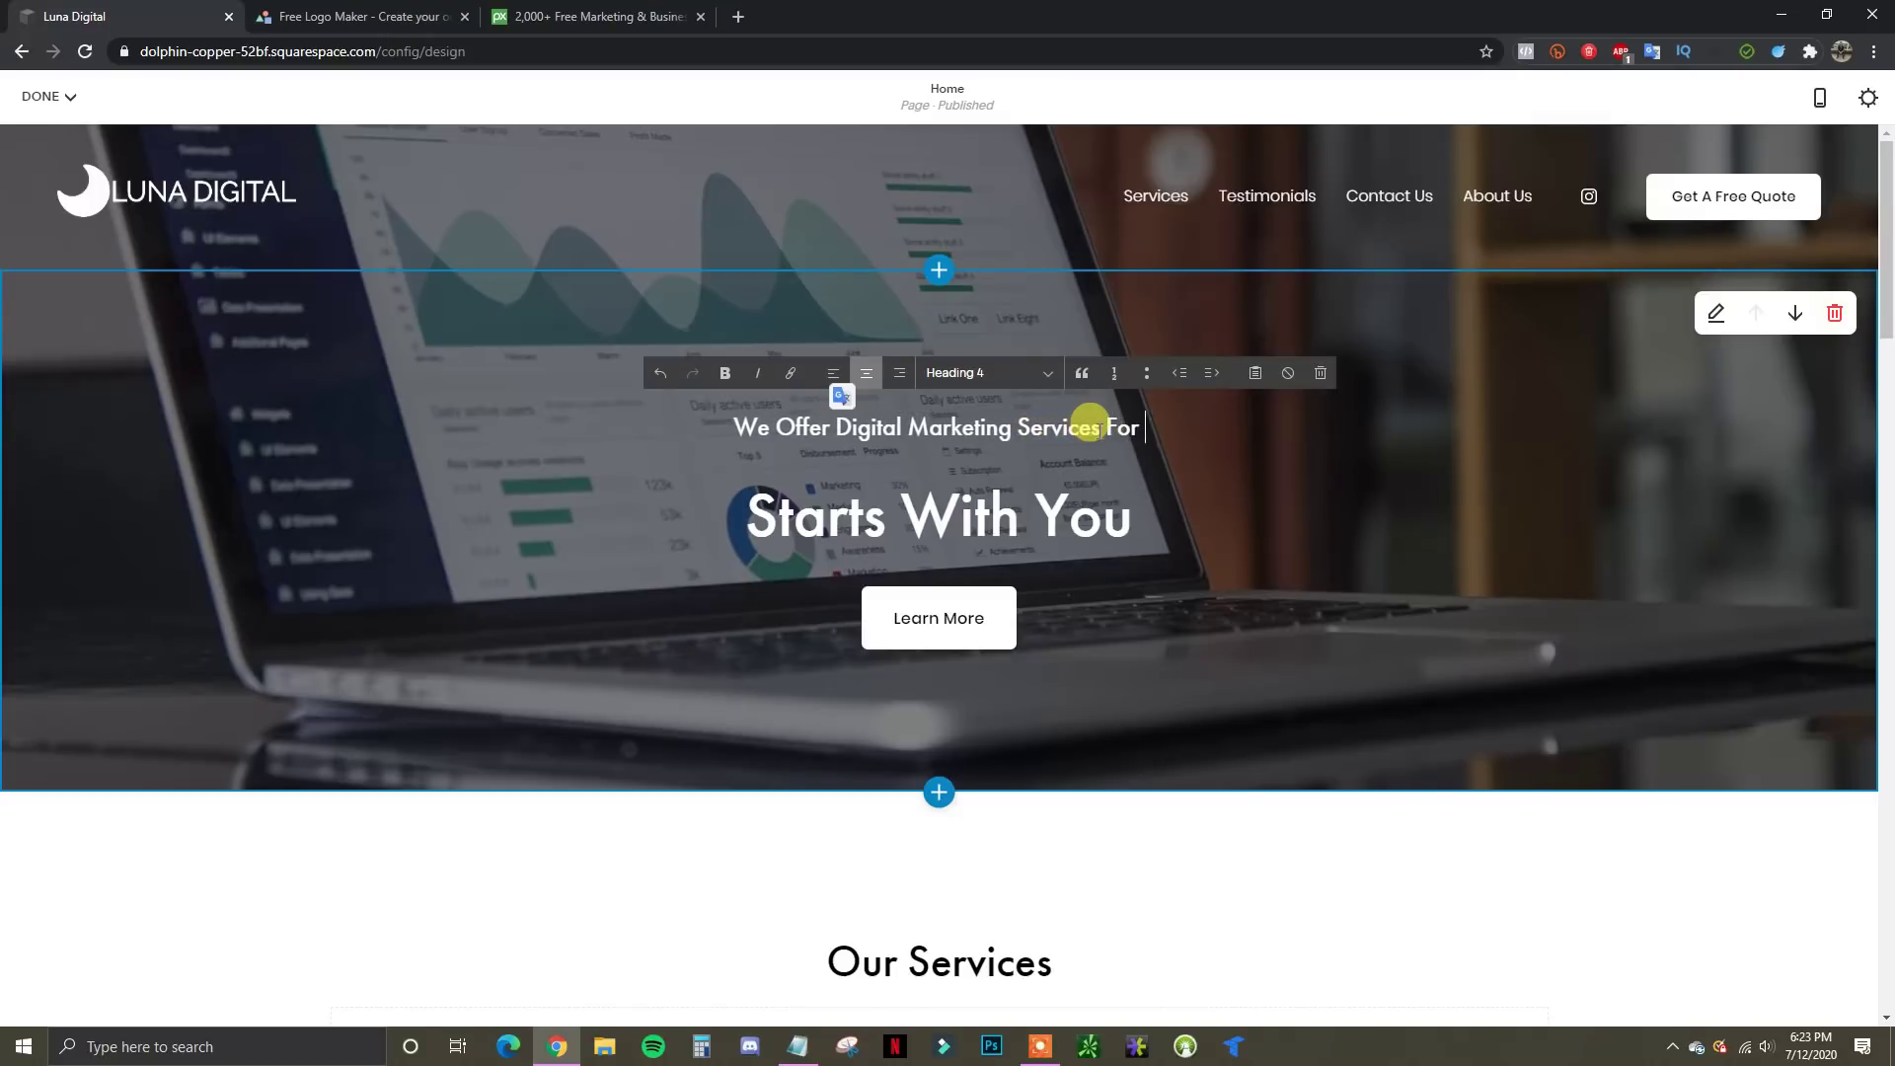
pyautogui.write('All Types Of u')
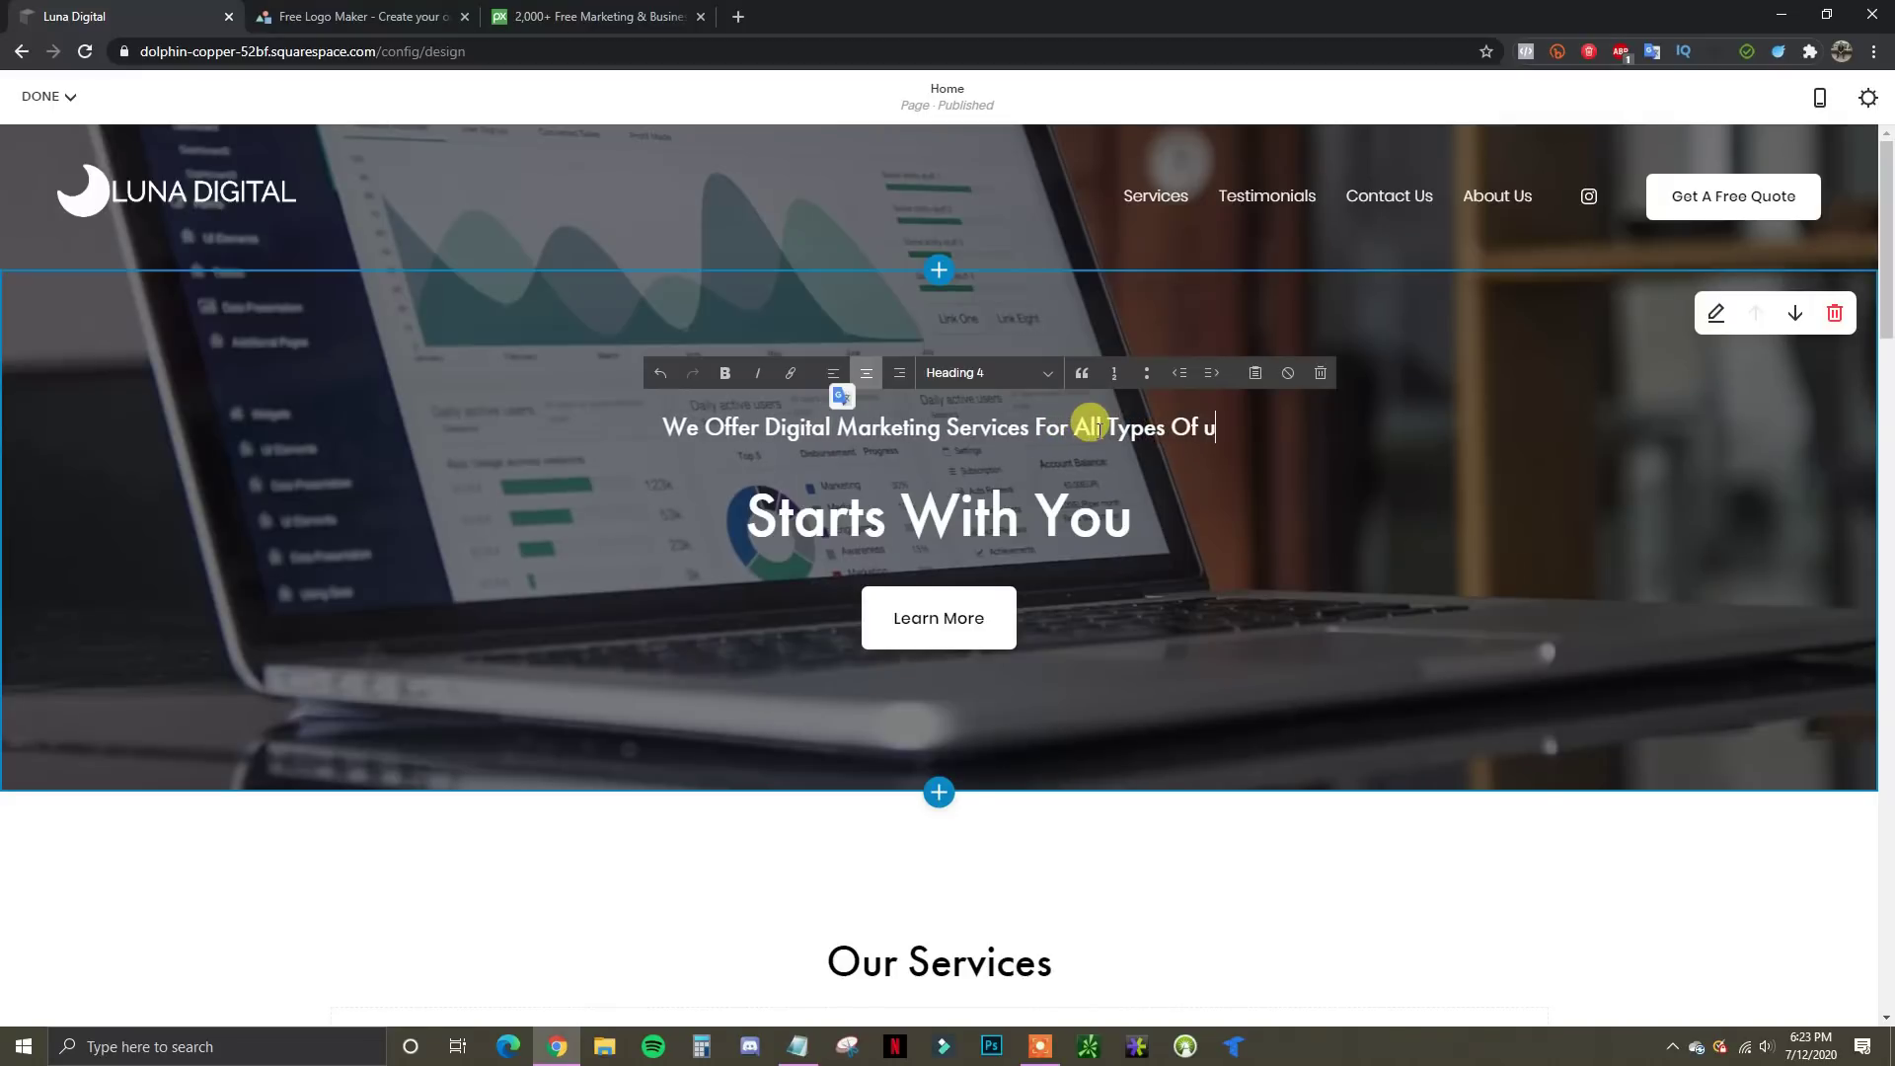
pyautogui.press('BackSpace')
pyautogui.write('Bu')
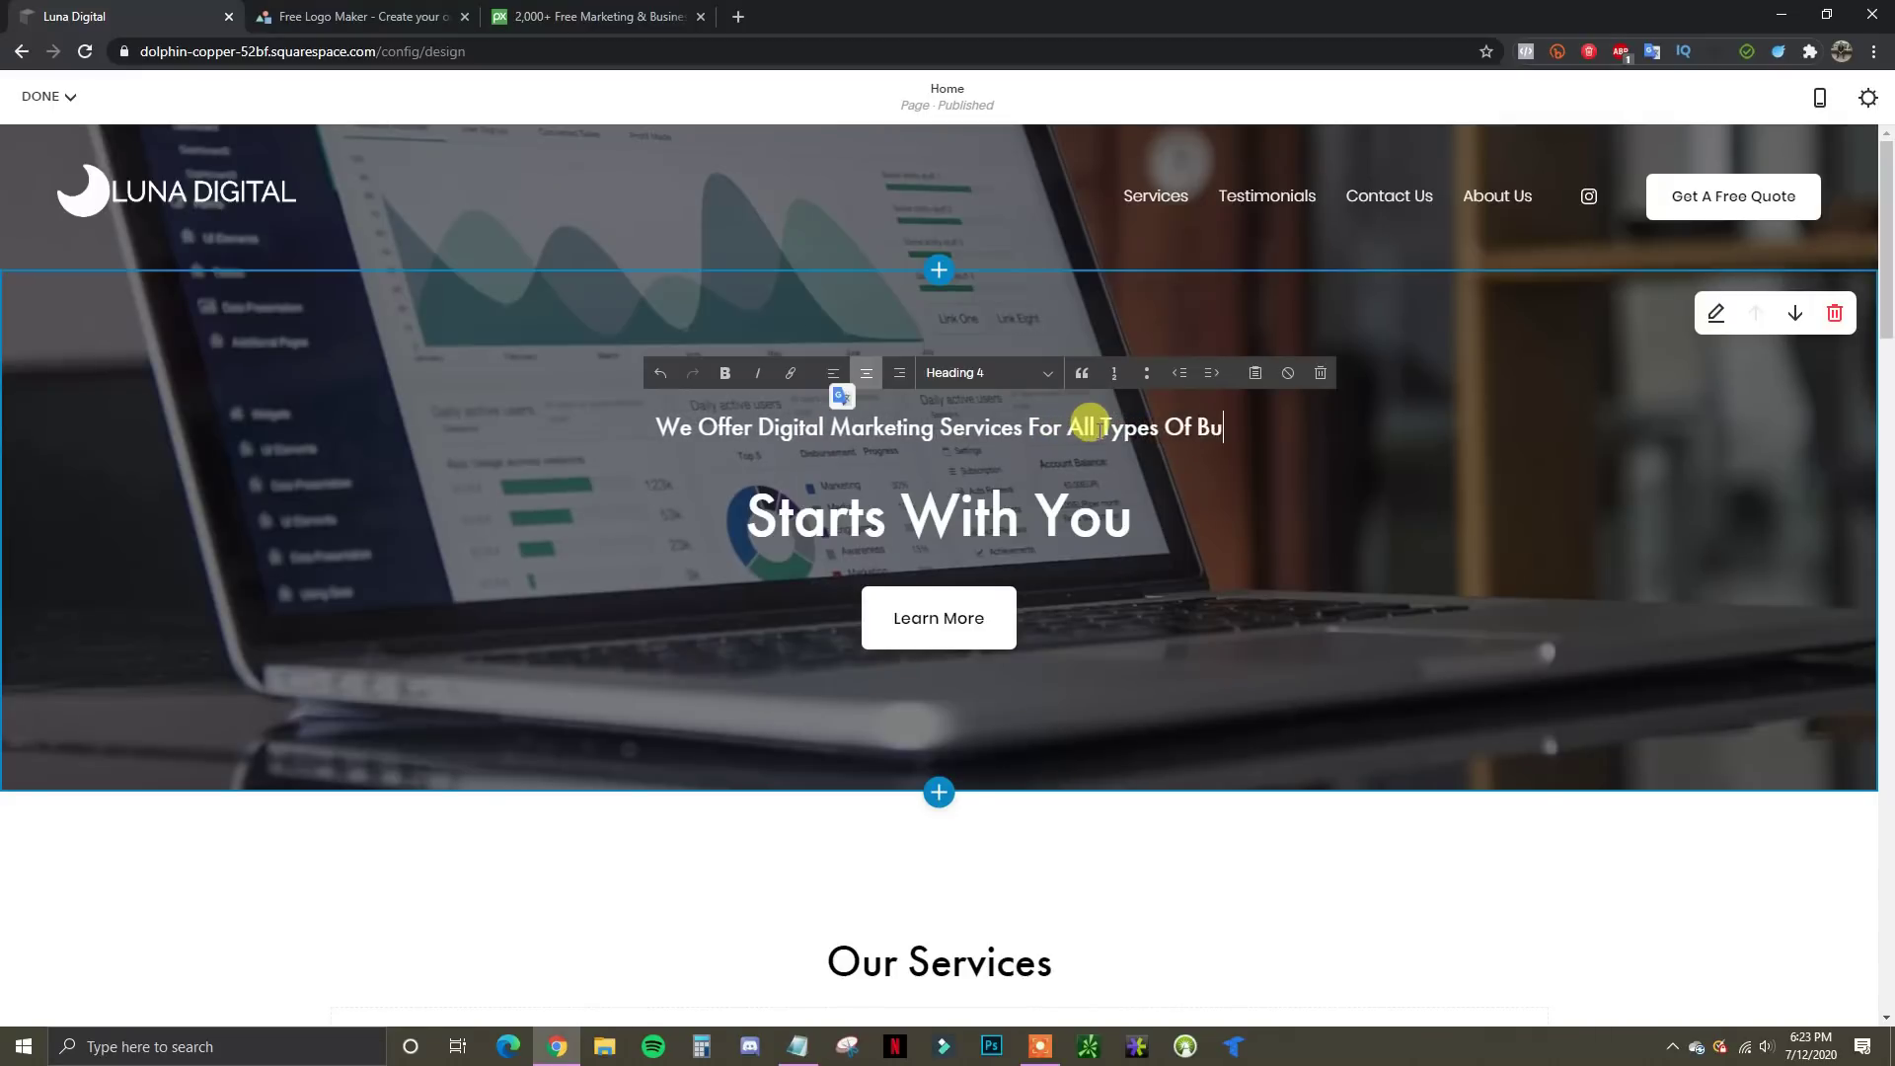
pyautogui.write('sinesses')
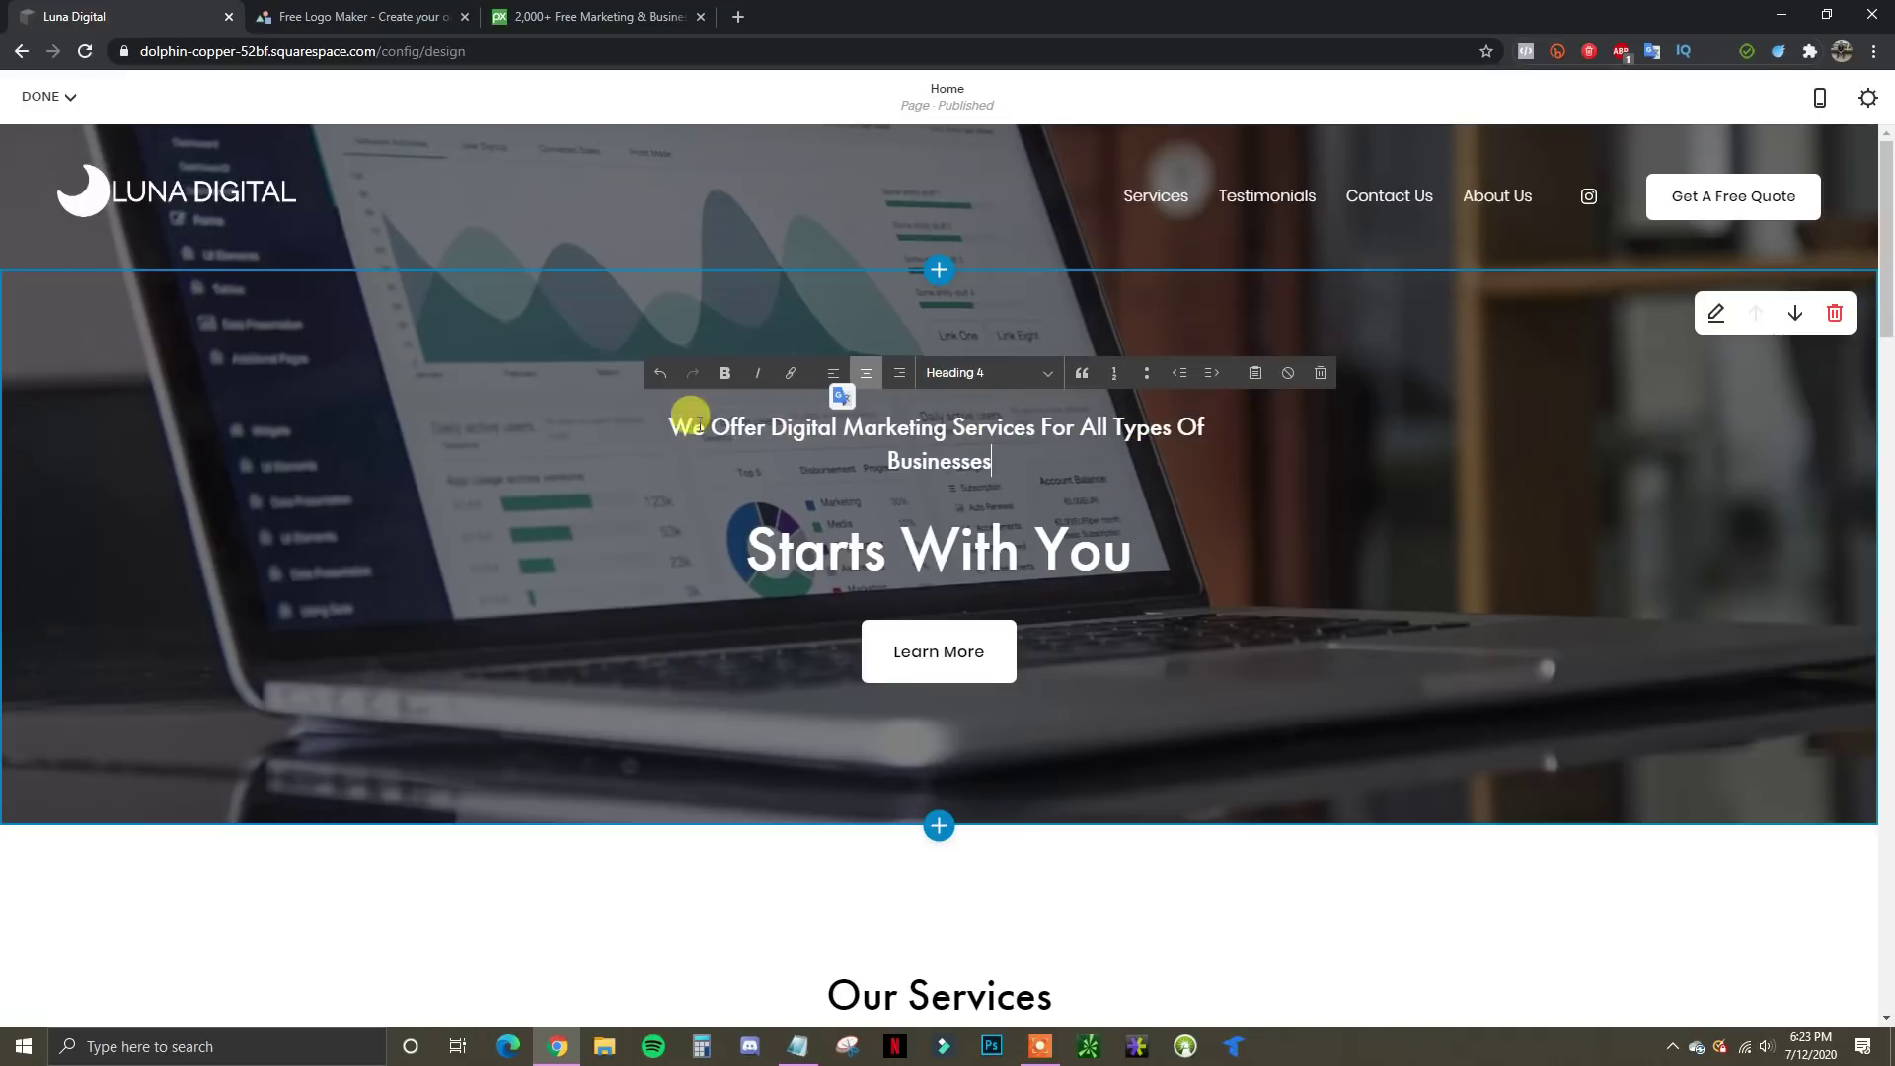
# Test alignments, Heading 3/4 styles and bold on the headline, leaving it centred and unbolded
pyautogui.moveTo(697, 425); pyautogui.dragTo(1103, 458)
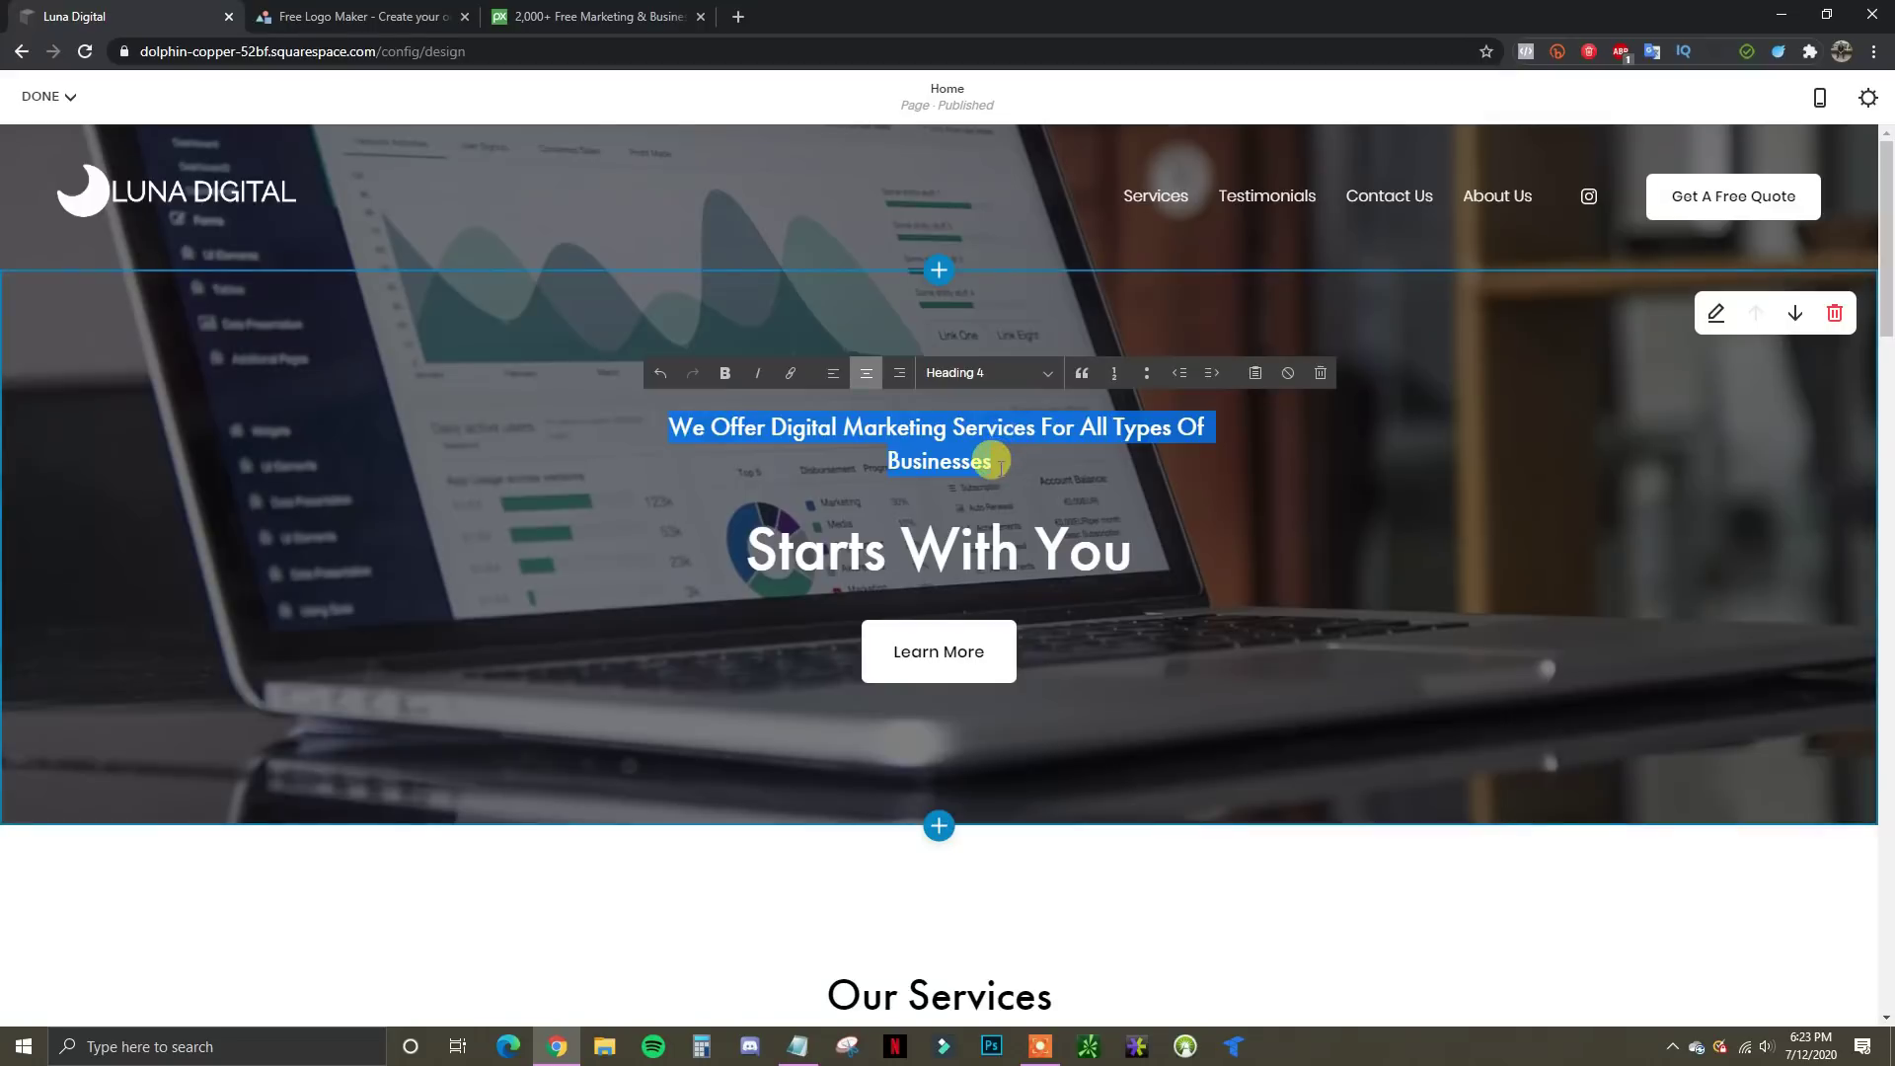
pyautogui.moveTo(993, 460); pyautogui.dragTo(675, 417)
pyautogui.click(833, 372)
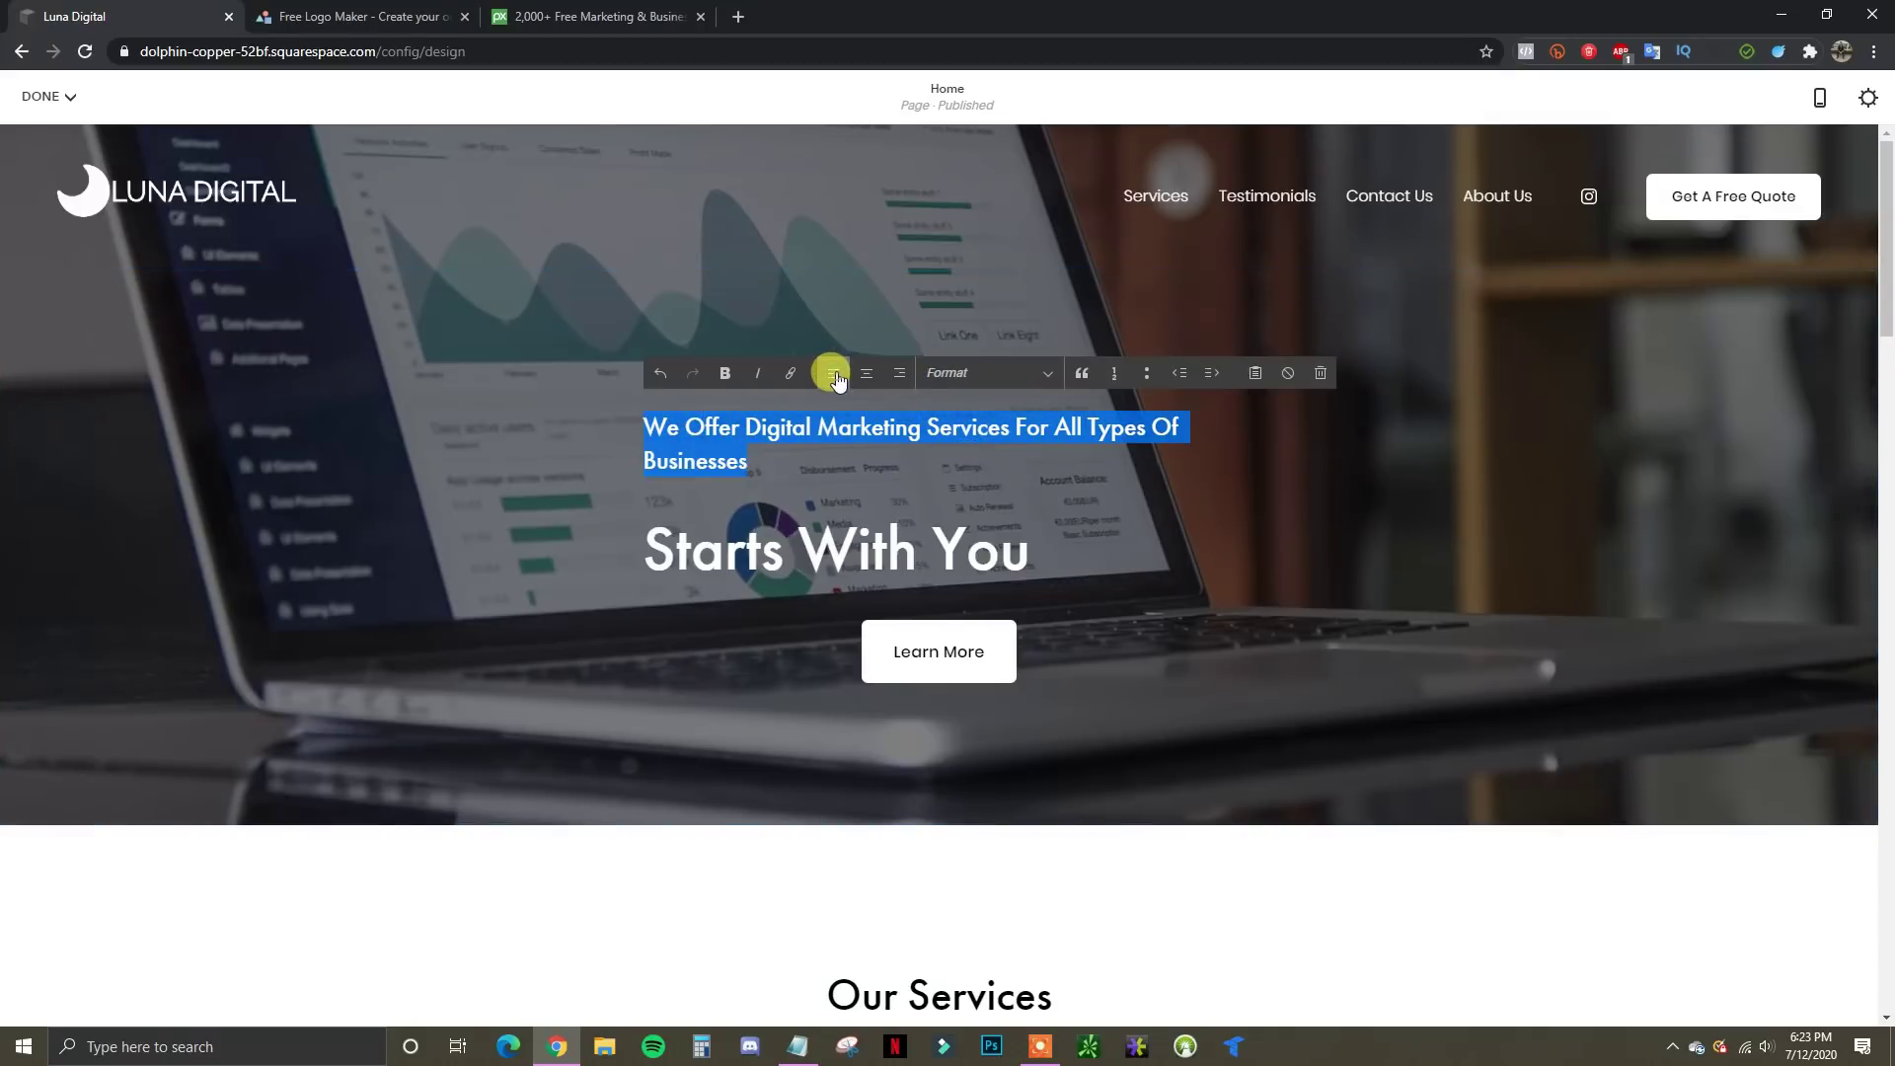
pyautogui.click(899, 375)
pyautogui.click(866, 372)
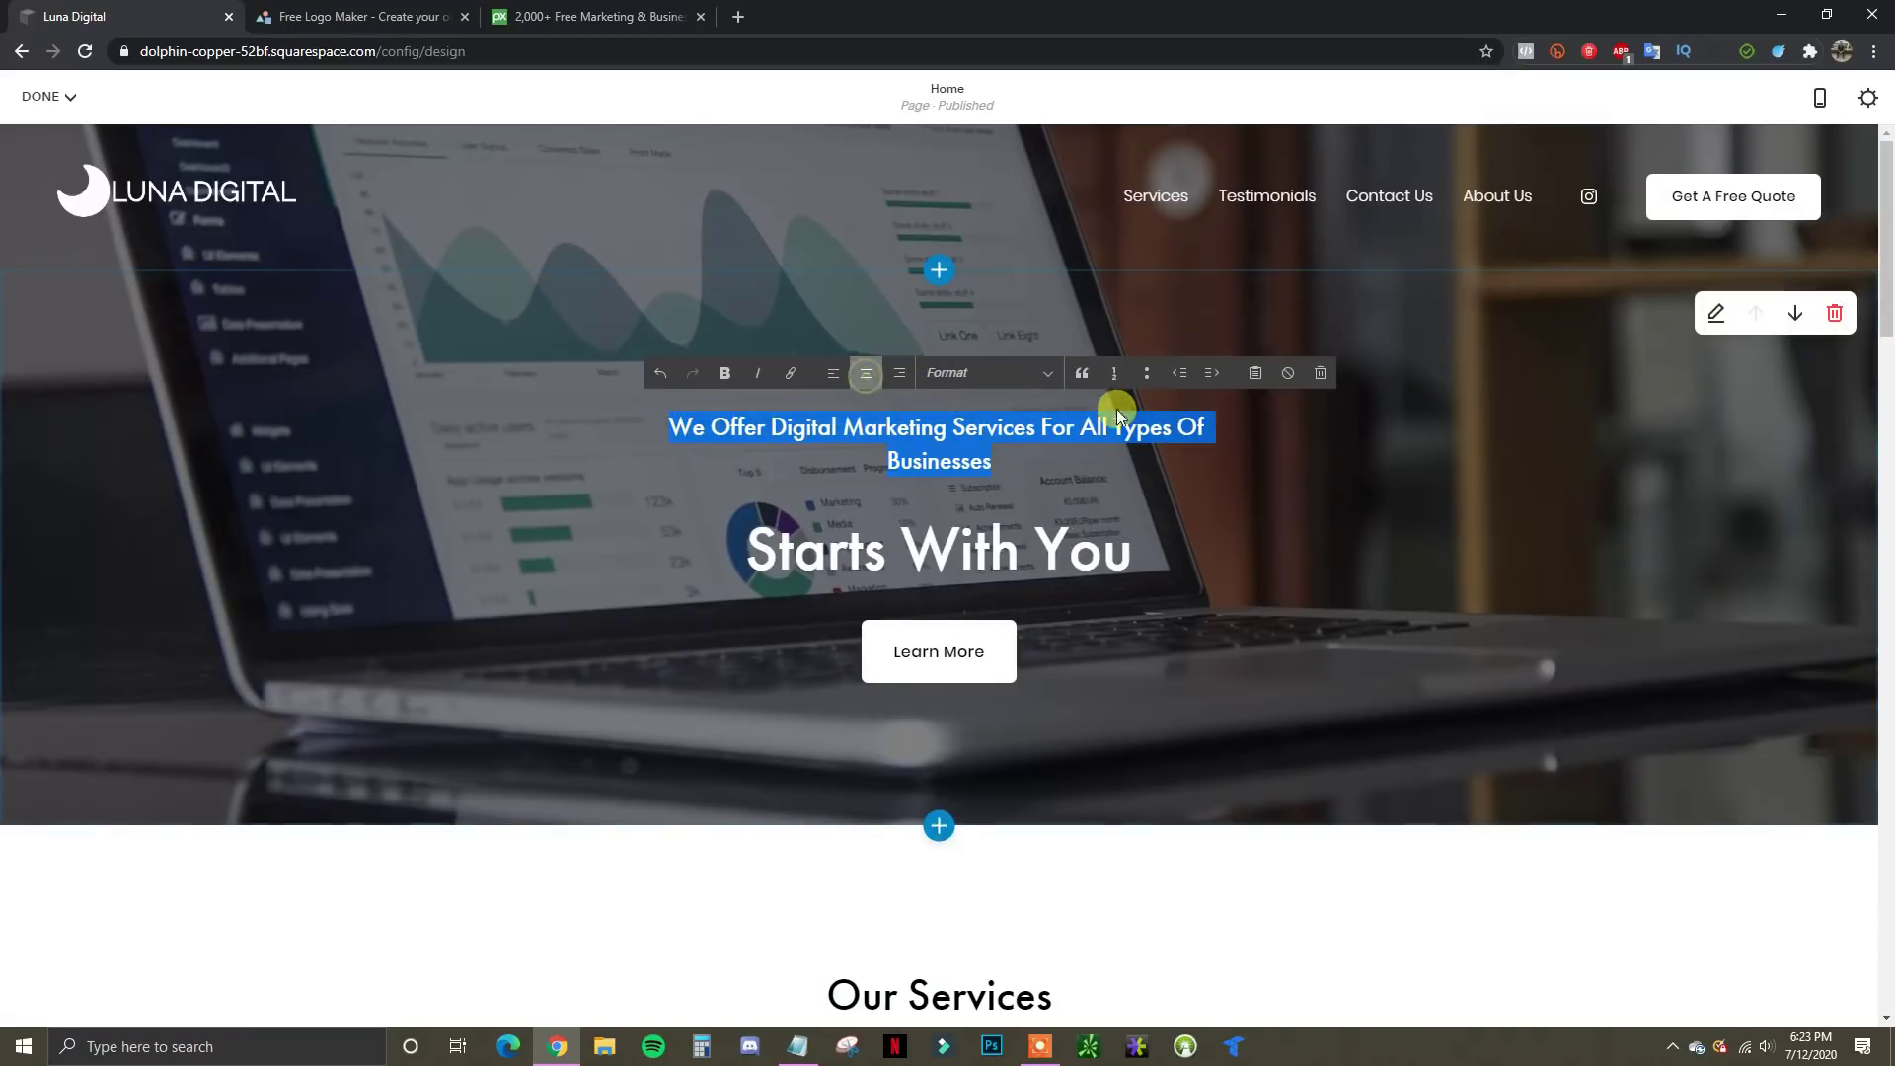
pyautogui.click(1044, 375)
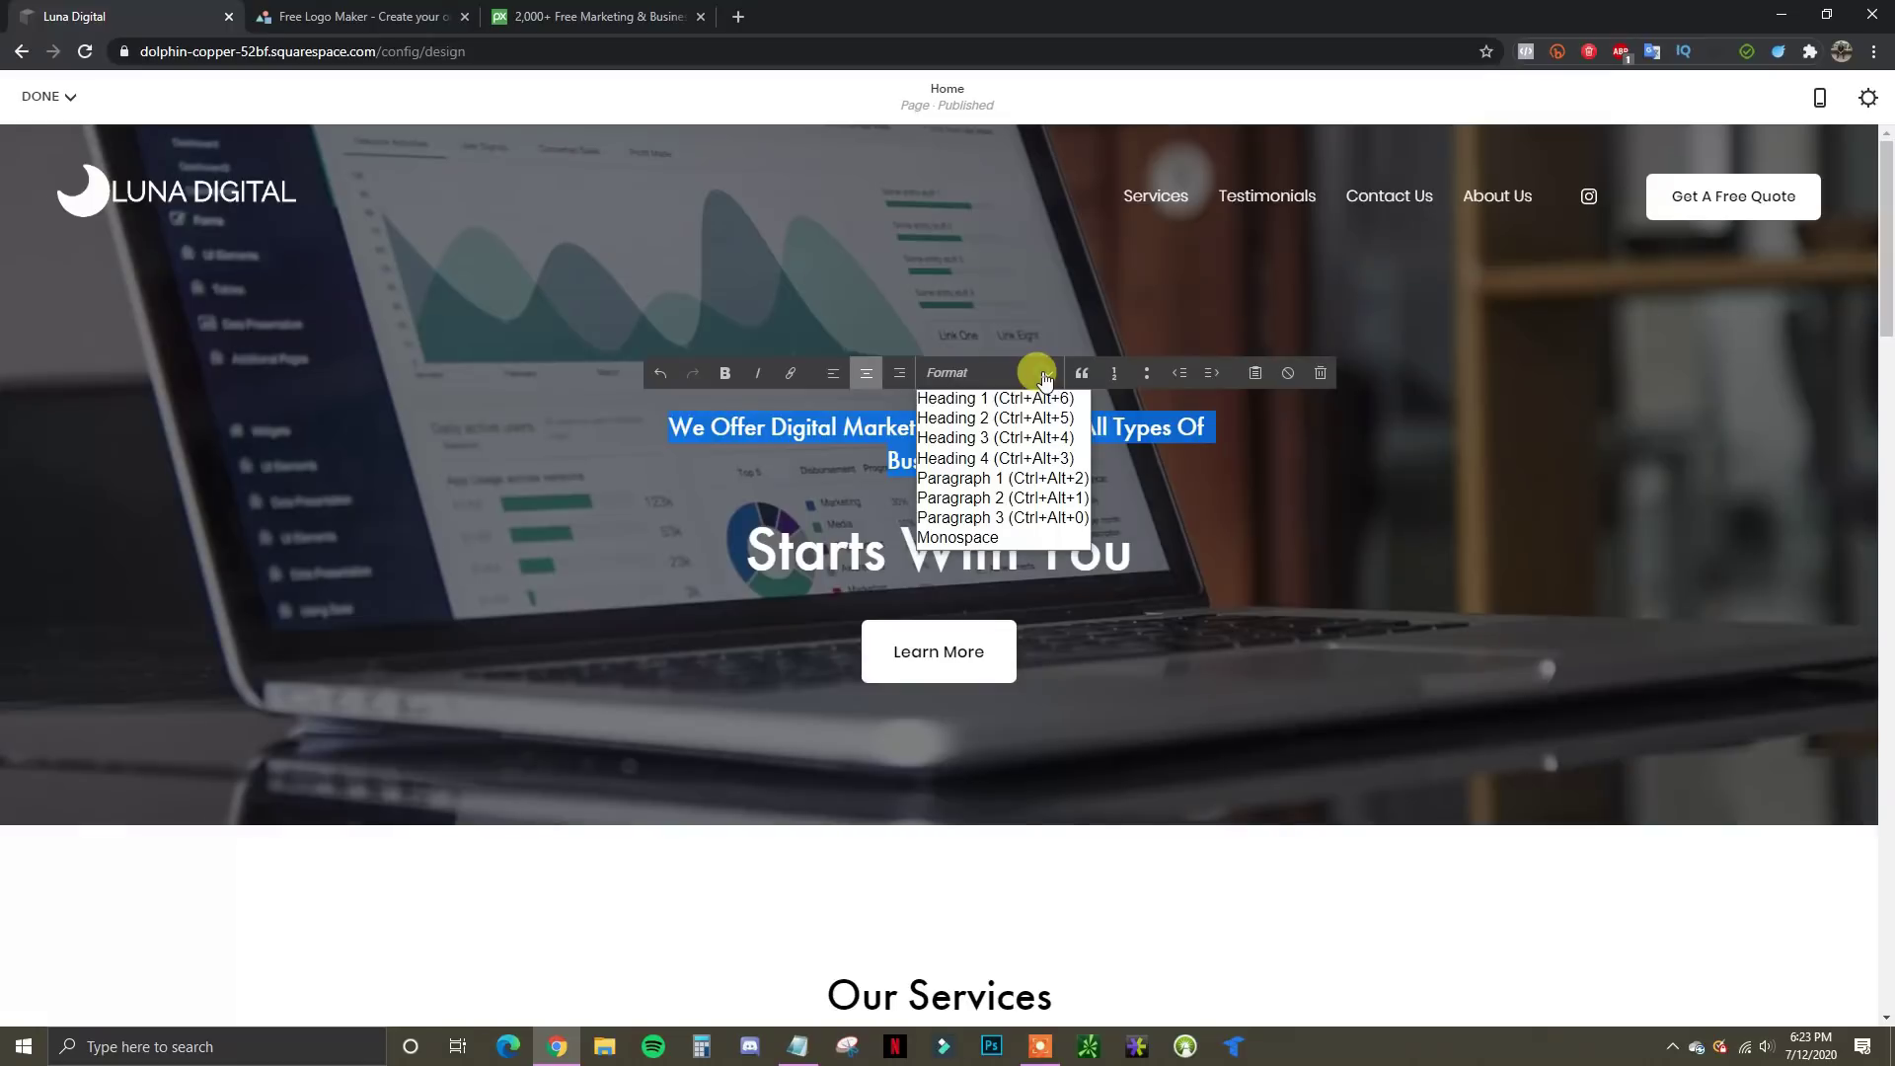
pyautogui.click(1036, 438)
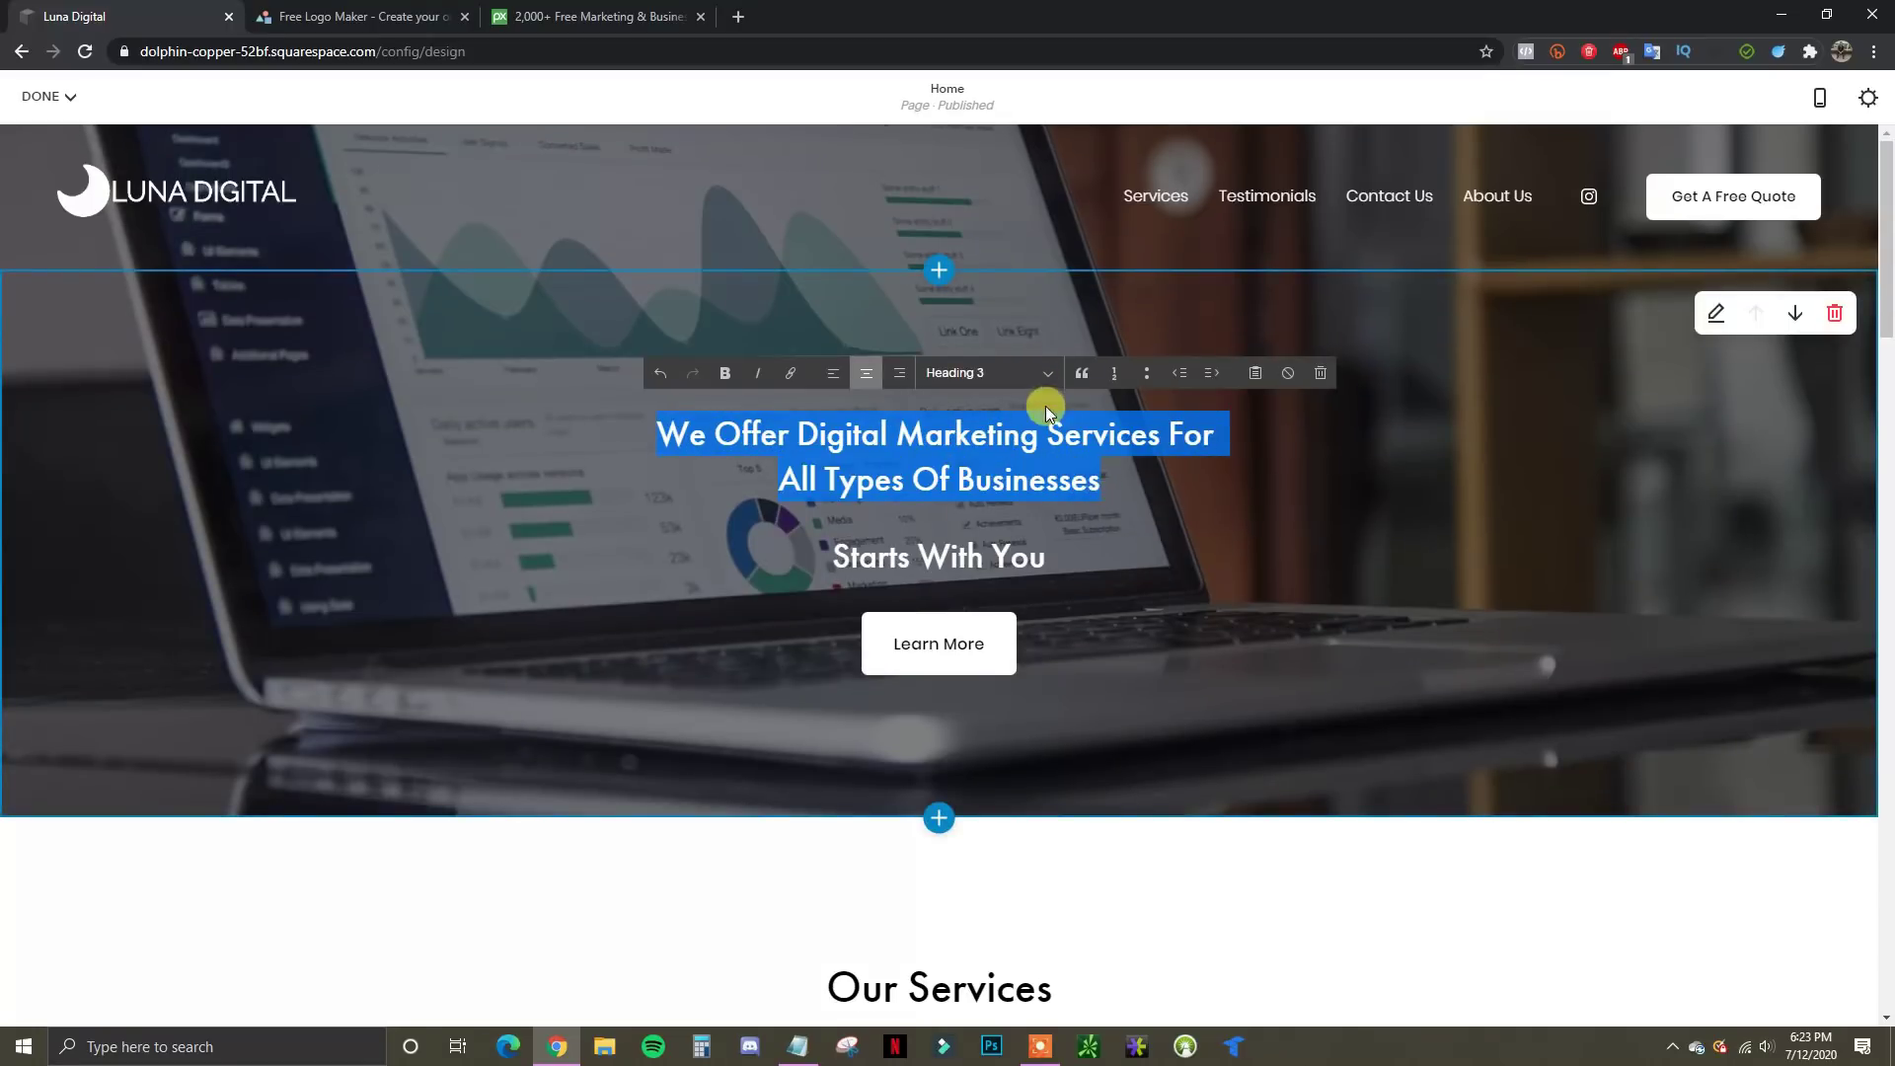
pyautogui.click(1034, 376)
pyautogui.click(1027, 458)
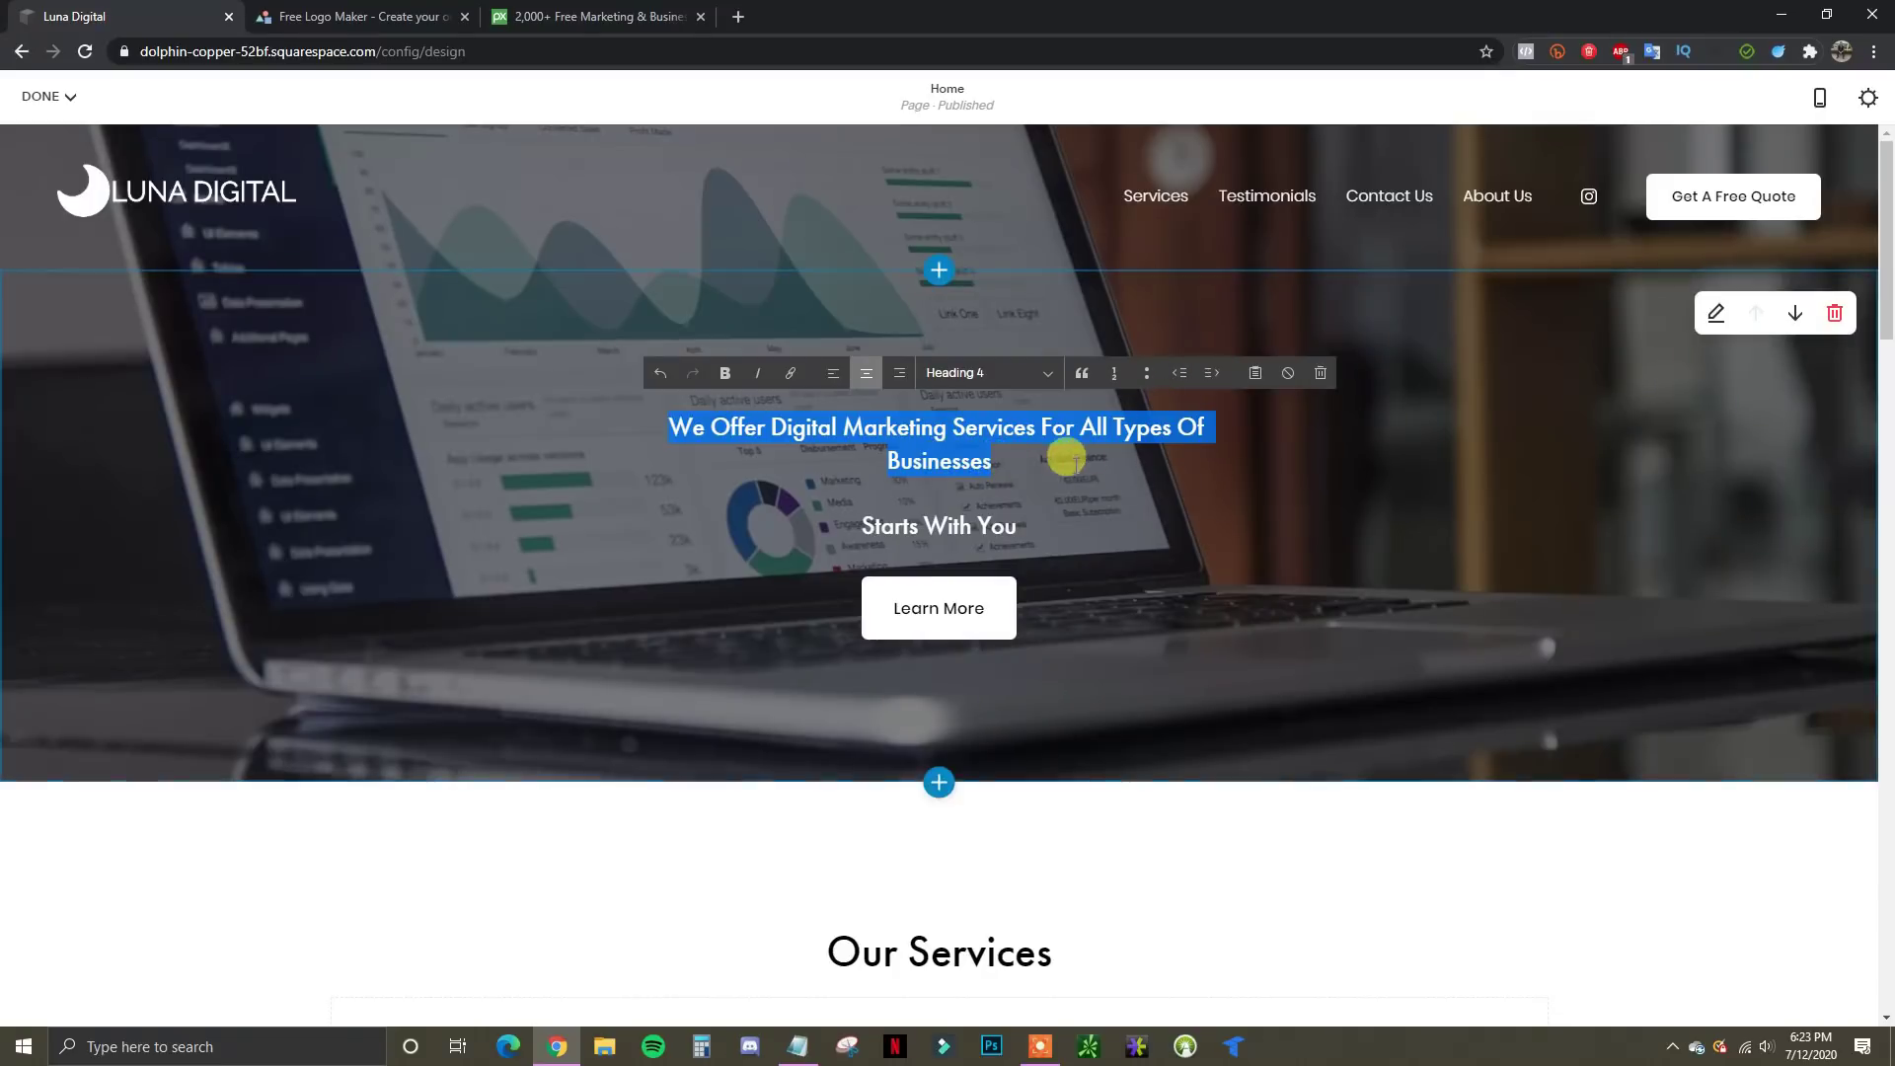
pyautogui.click(999, 461)
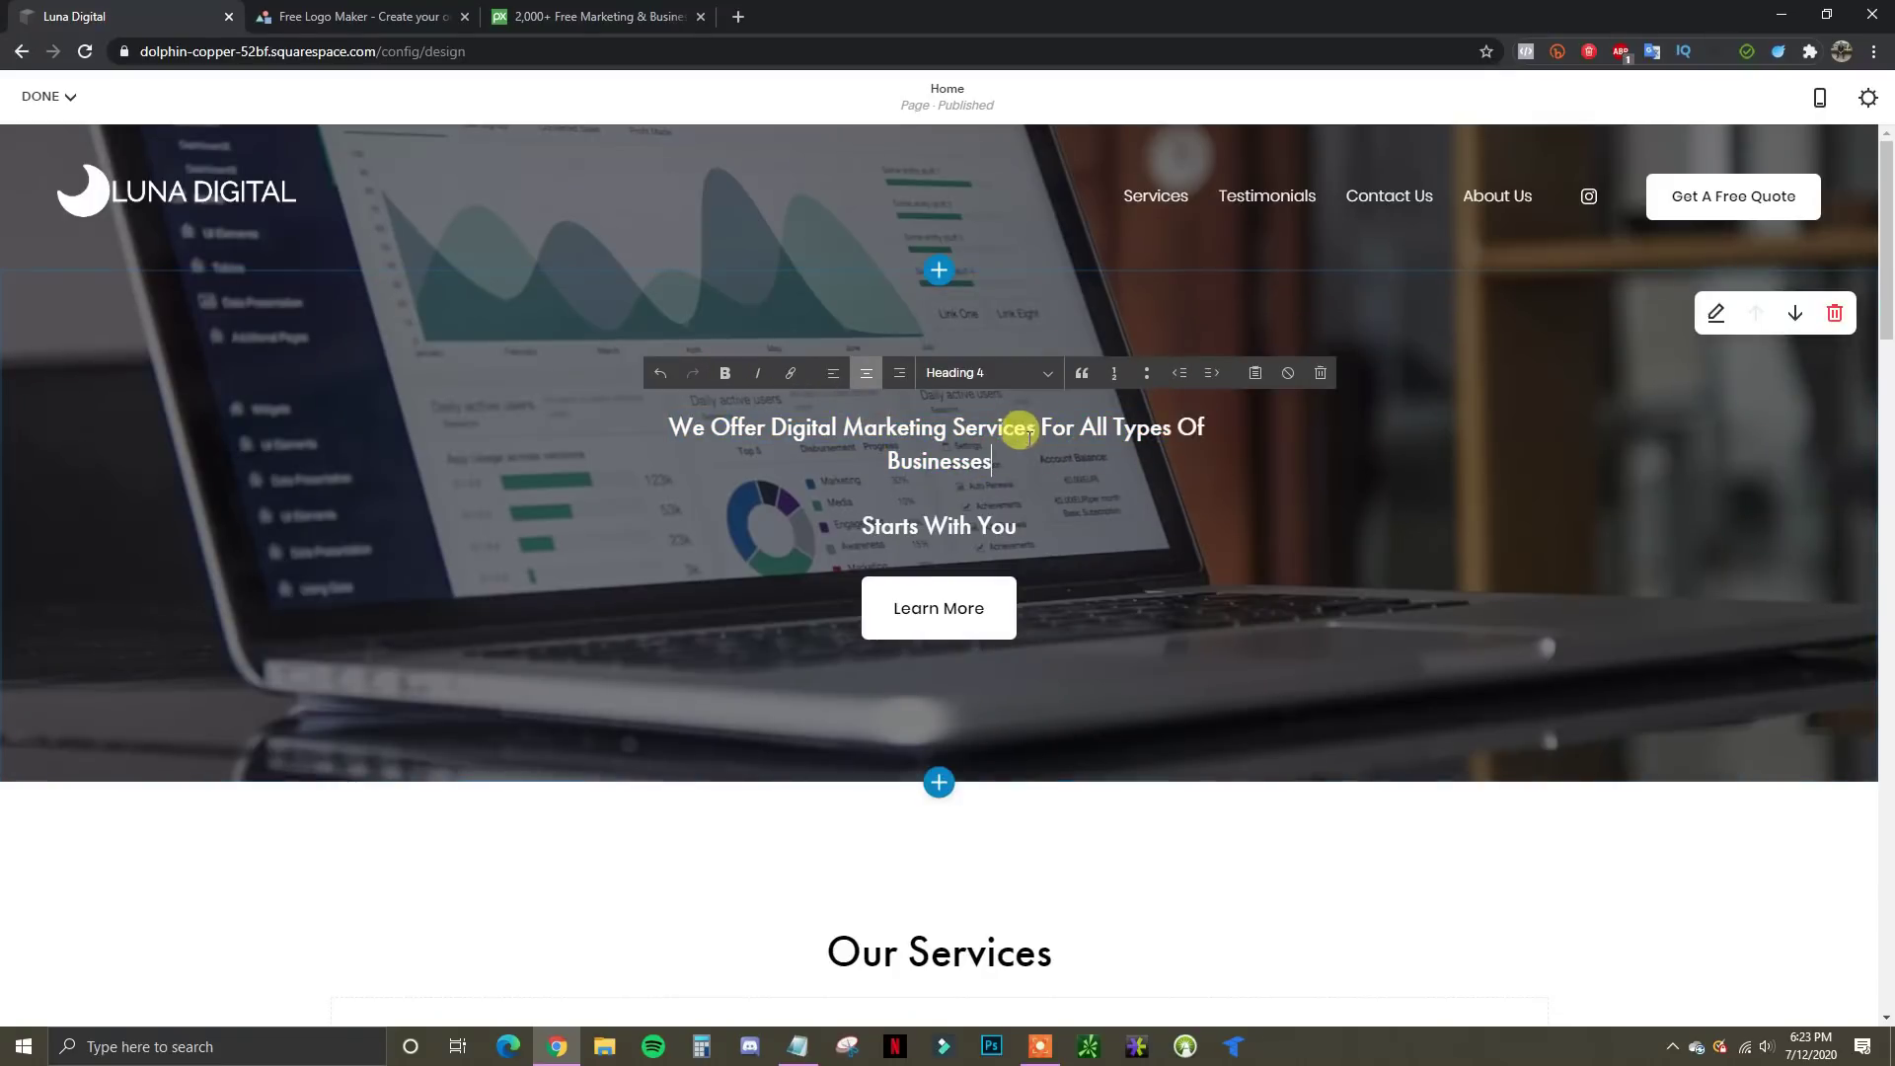
pyautogui.moveTo(997, 462); pyautogui.dragTo(689, 388)
pyautogui.click(726, 374)
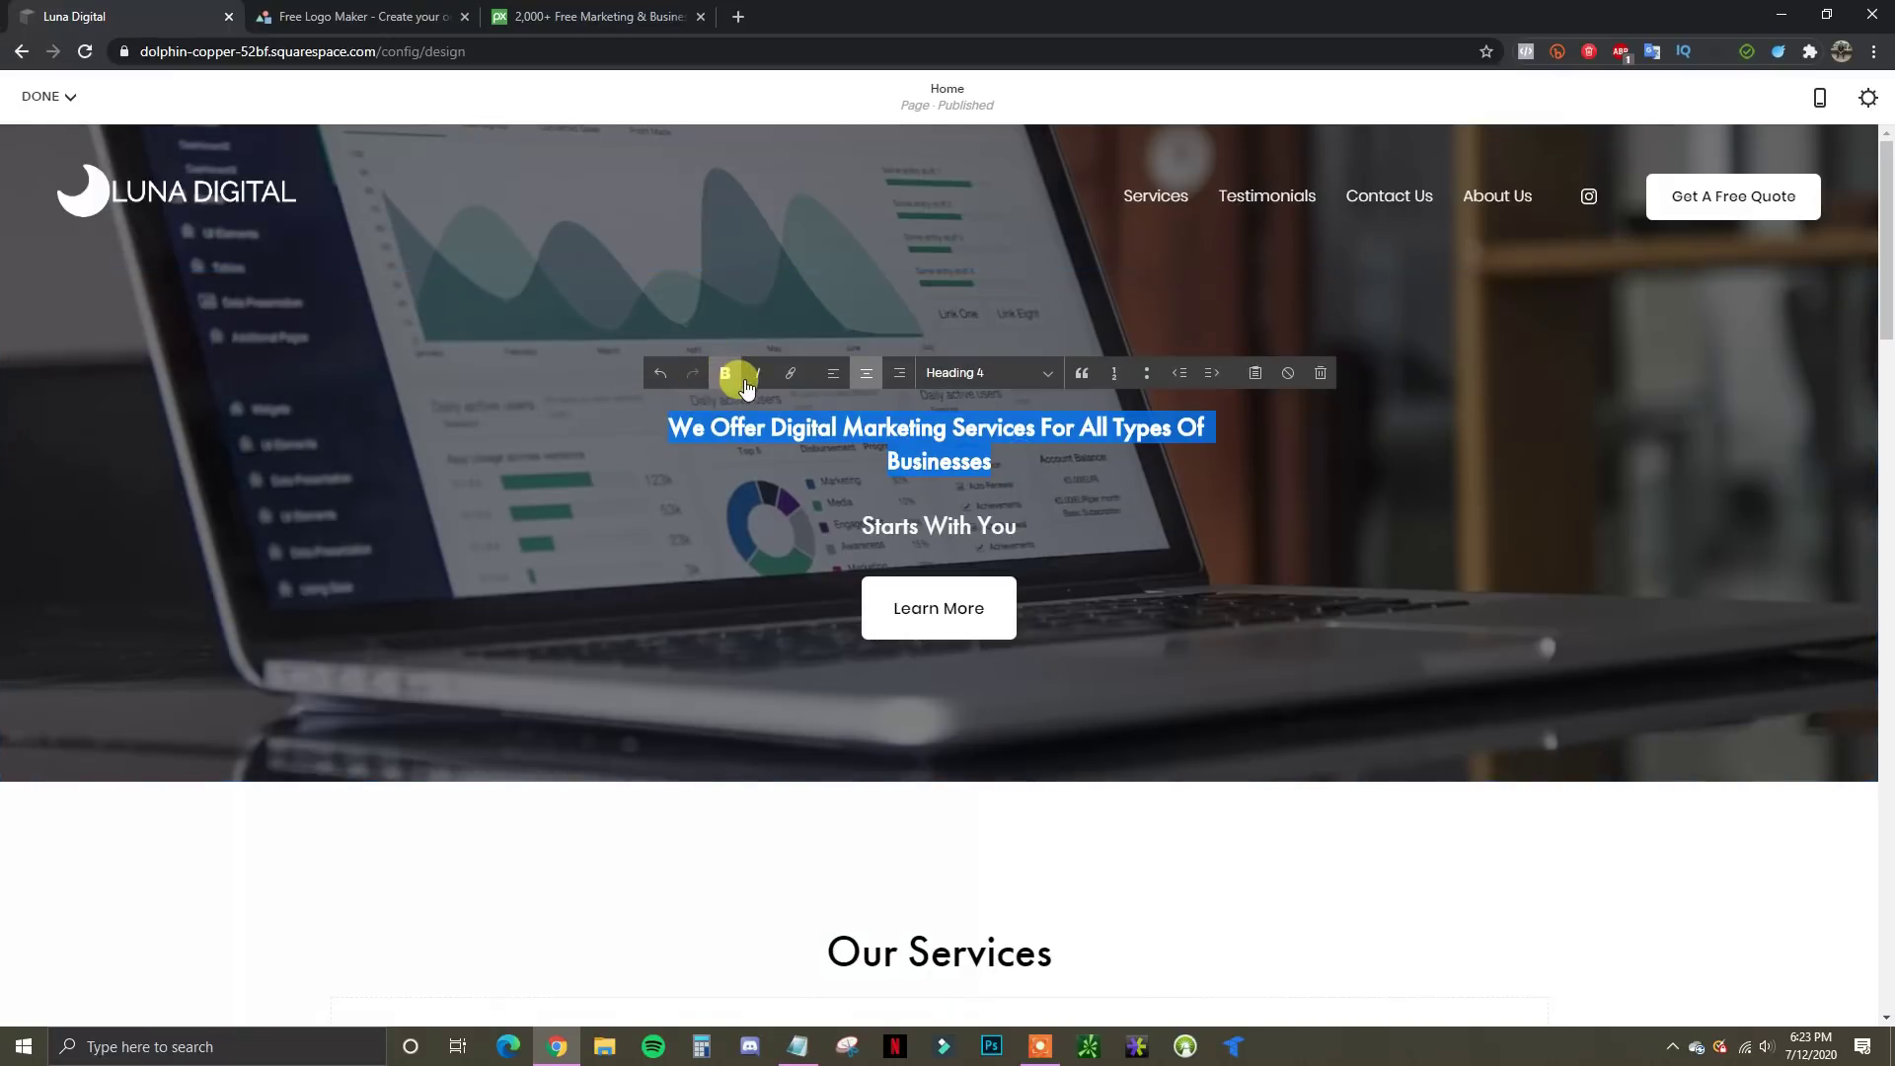
pyautogui.click(728, 377)
pyautogui.click(1005, 464)
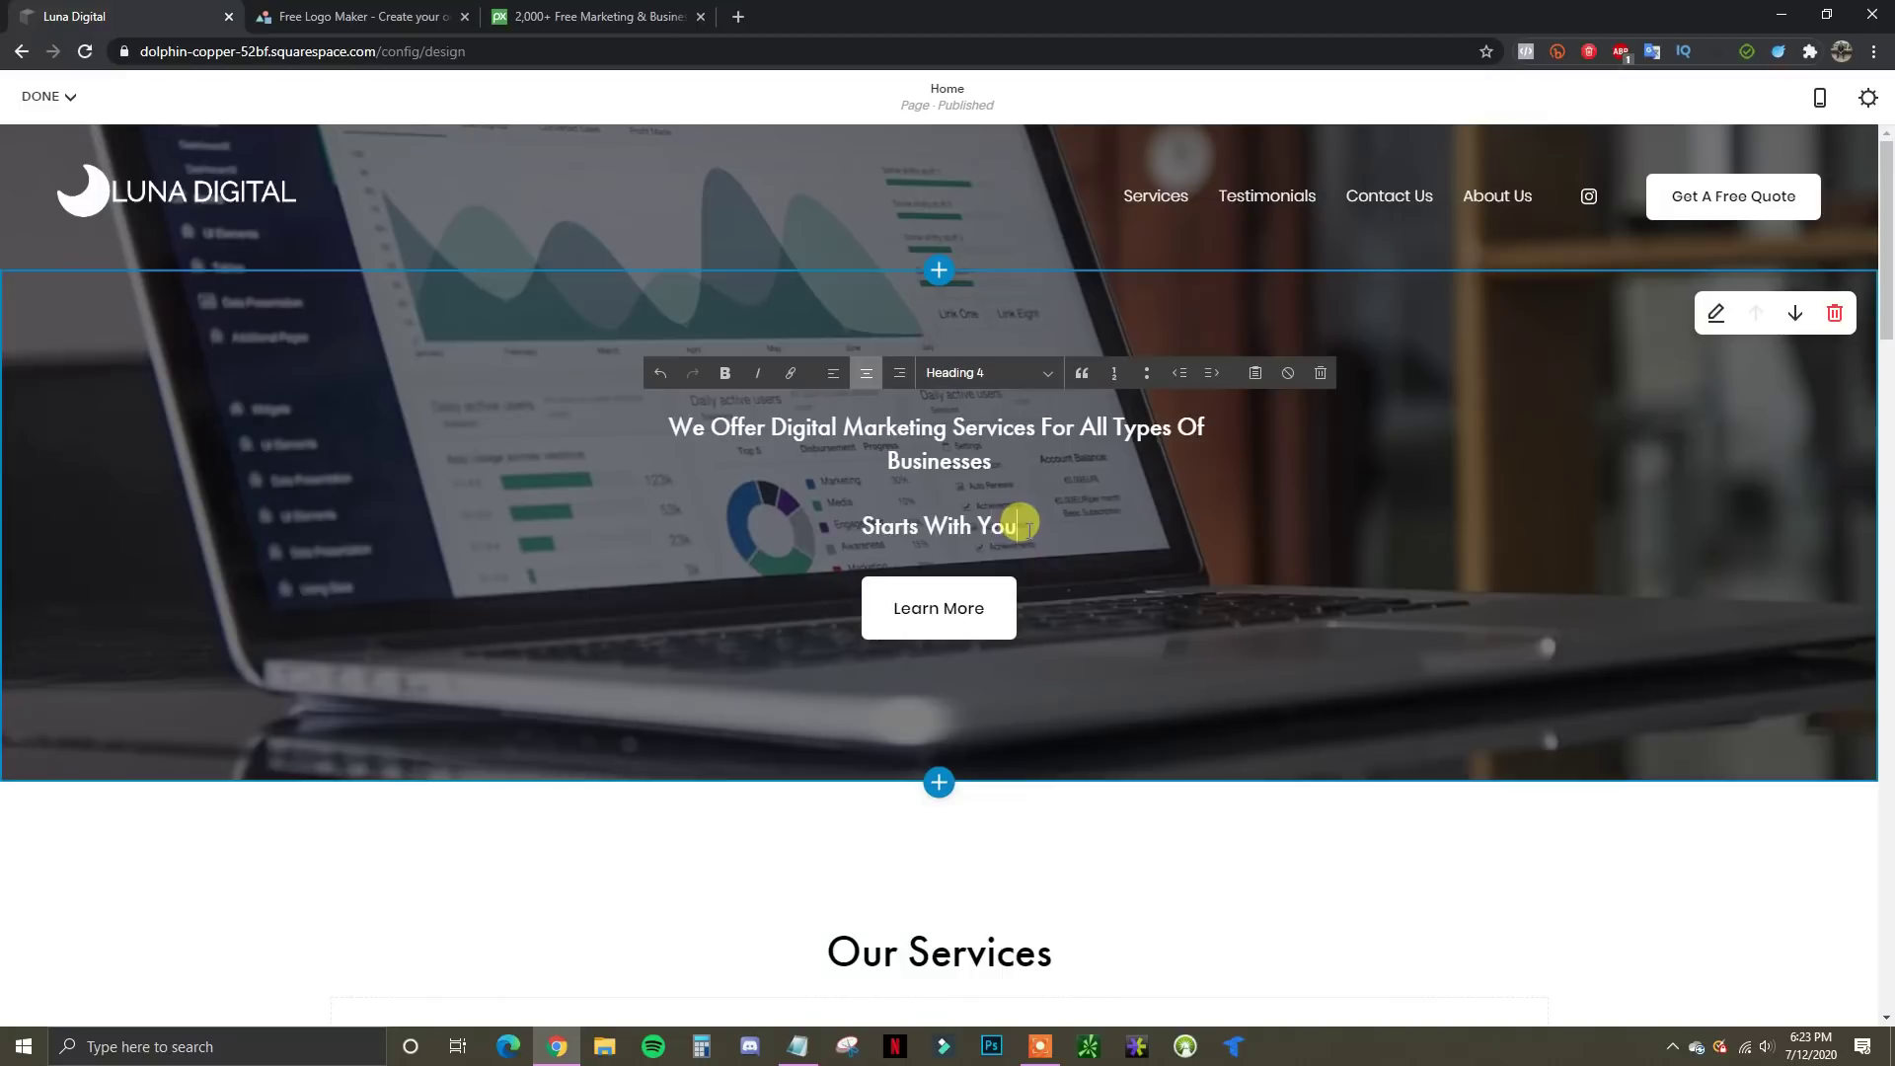
# Delete the leftover 'Starts With You' line and set the headline to Heading 2
pyautogui.moveTo(1022, 523); pyautogui.dragTo(904, 525)
pyautogui.moveTo(1021, 521); pyautogui.dragTo(858, 530)
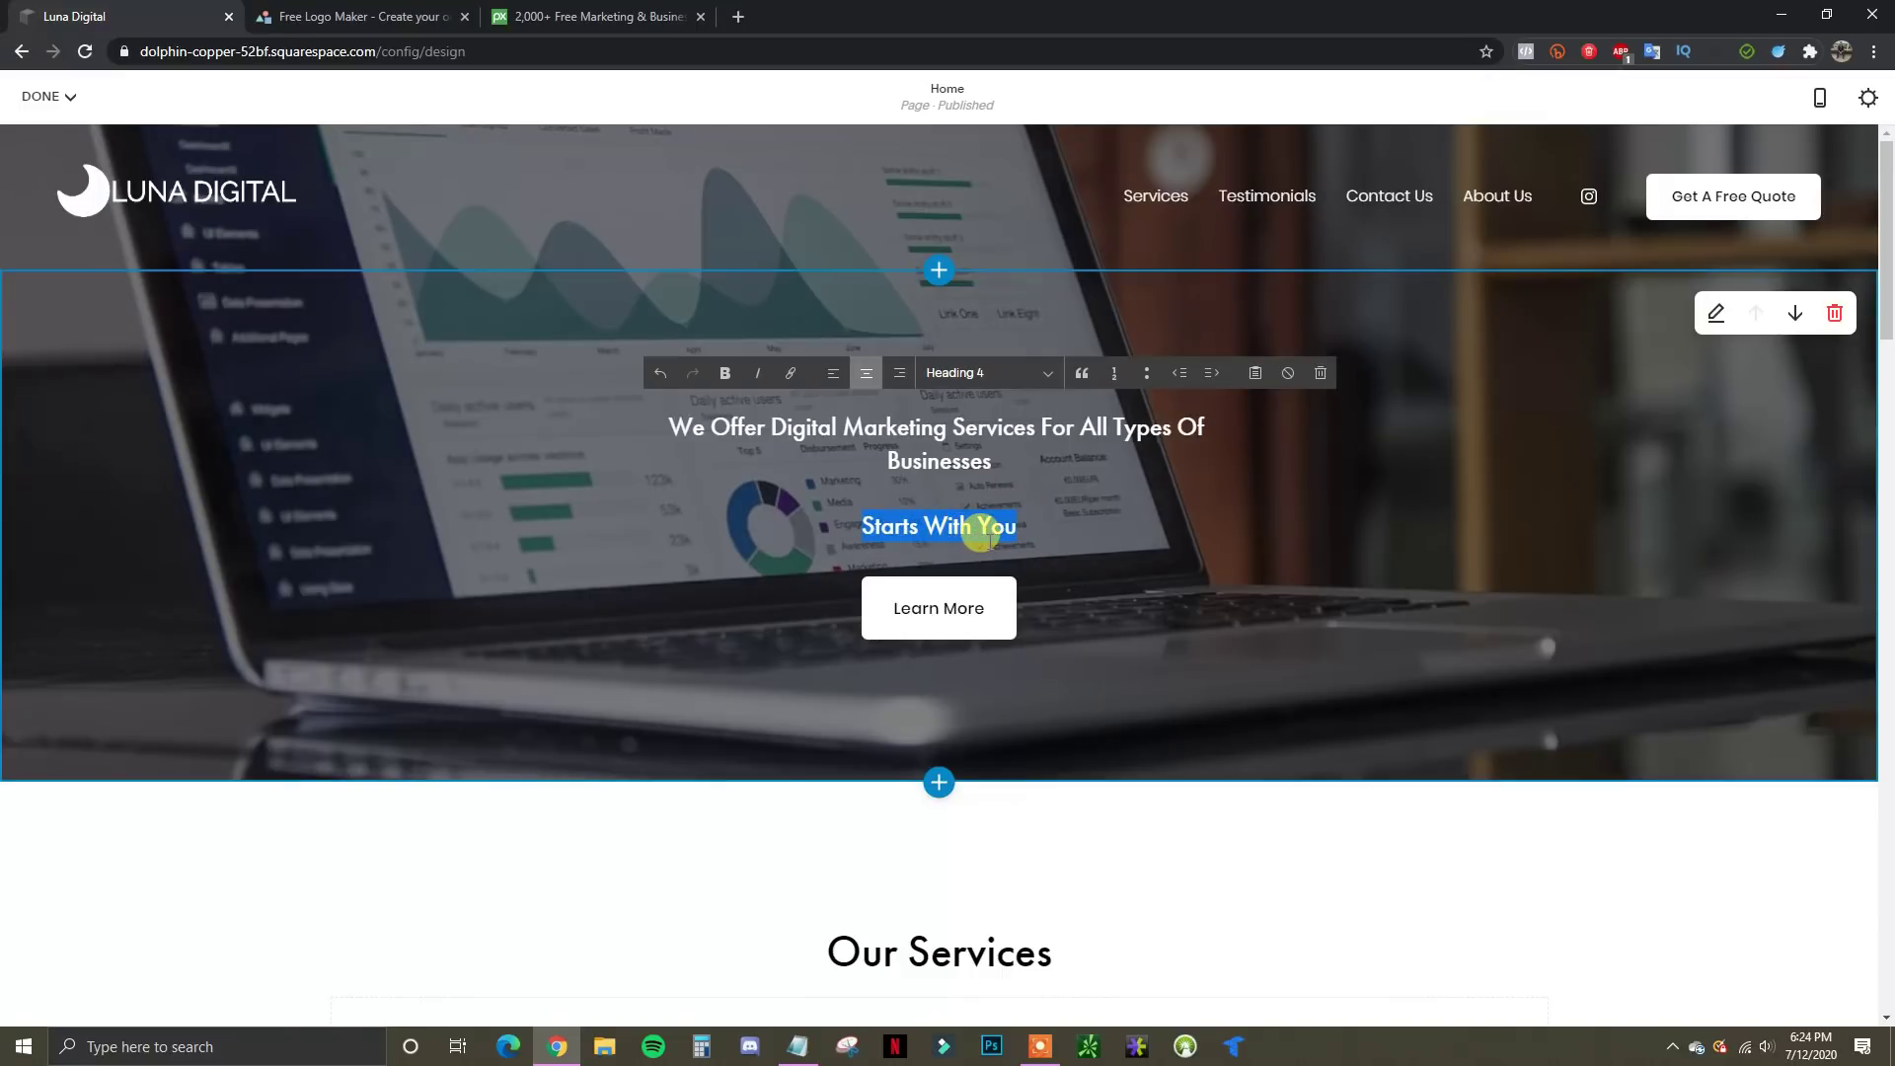
pyautogui.press('BackSpace')
pyautogui.moveTo(992, 464); pyautogui.dragTo(942, 404)
pyautogui.click(1022, 377)
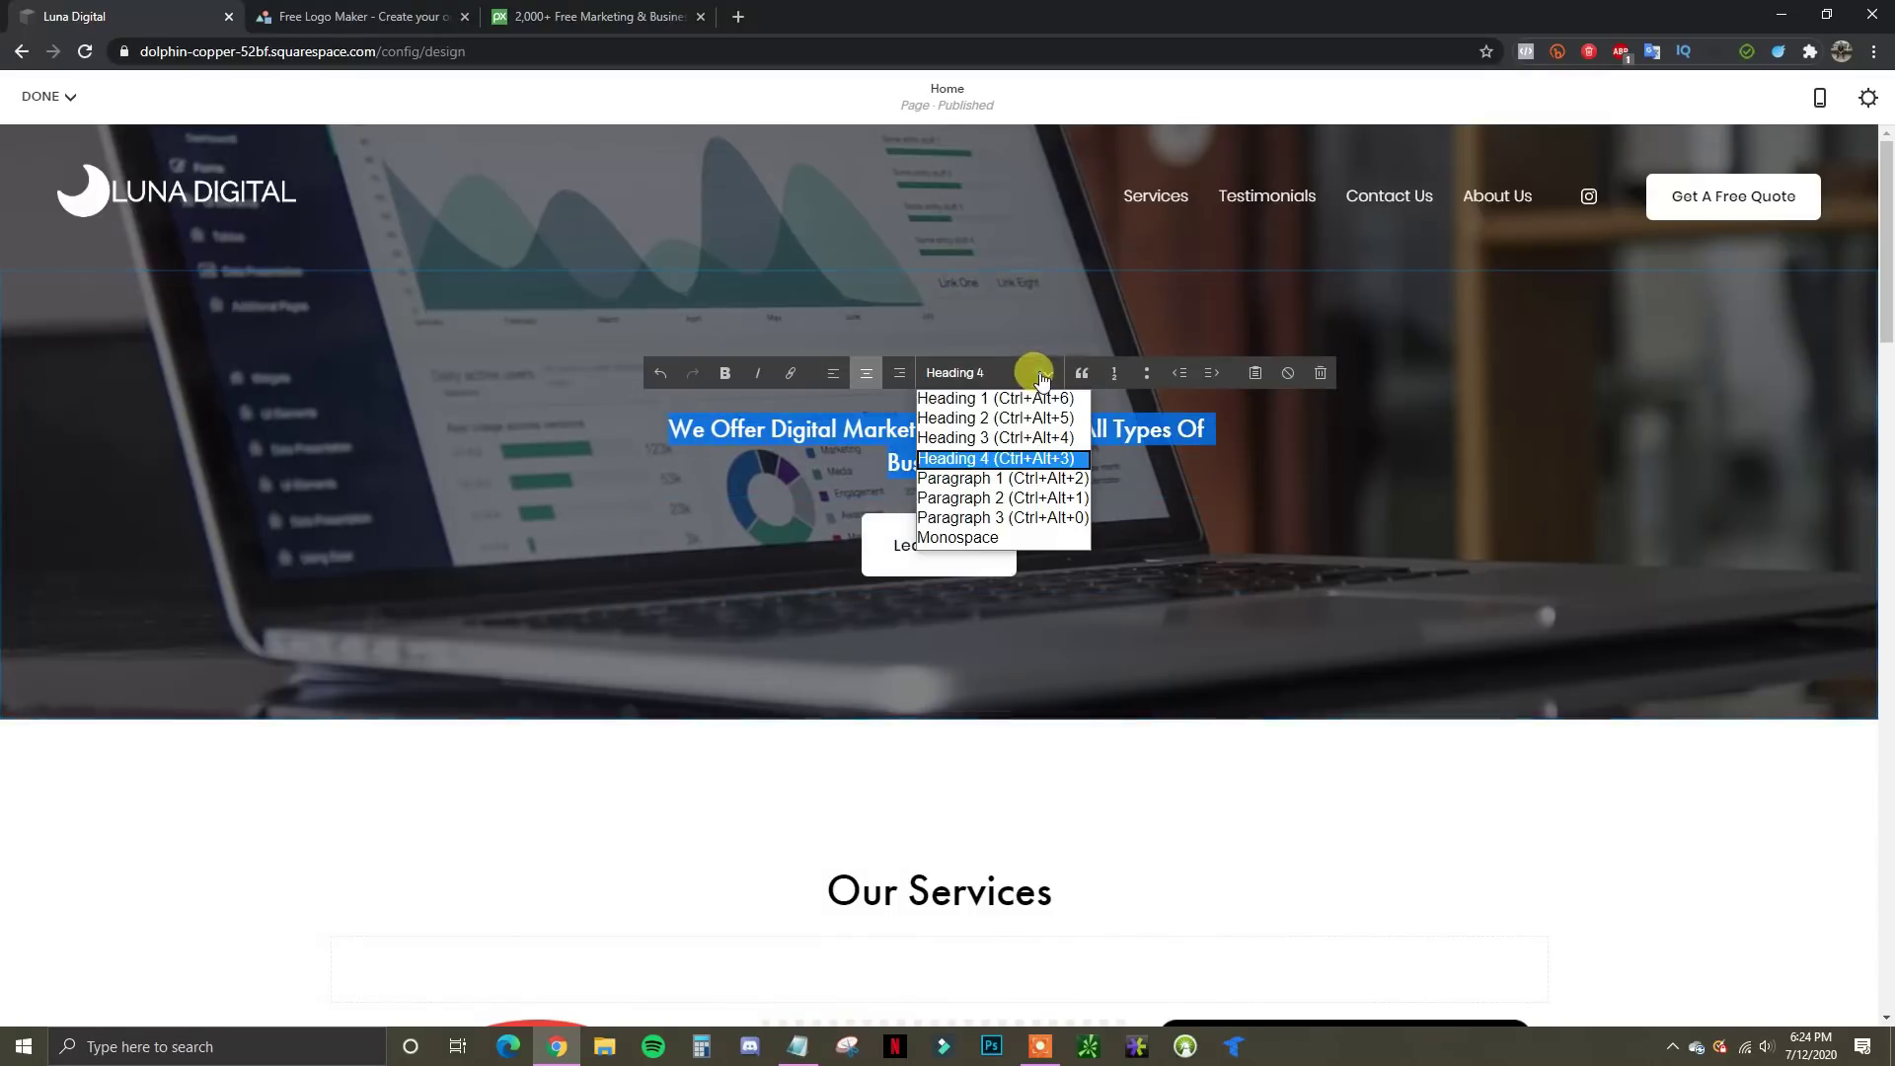
pyautogui.click(1036, 418)
pyautogui.click(1054, 550)
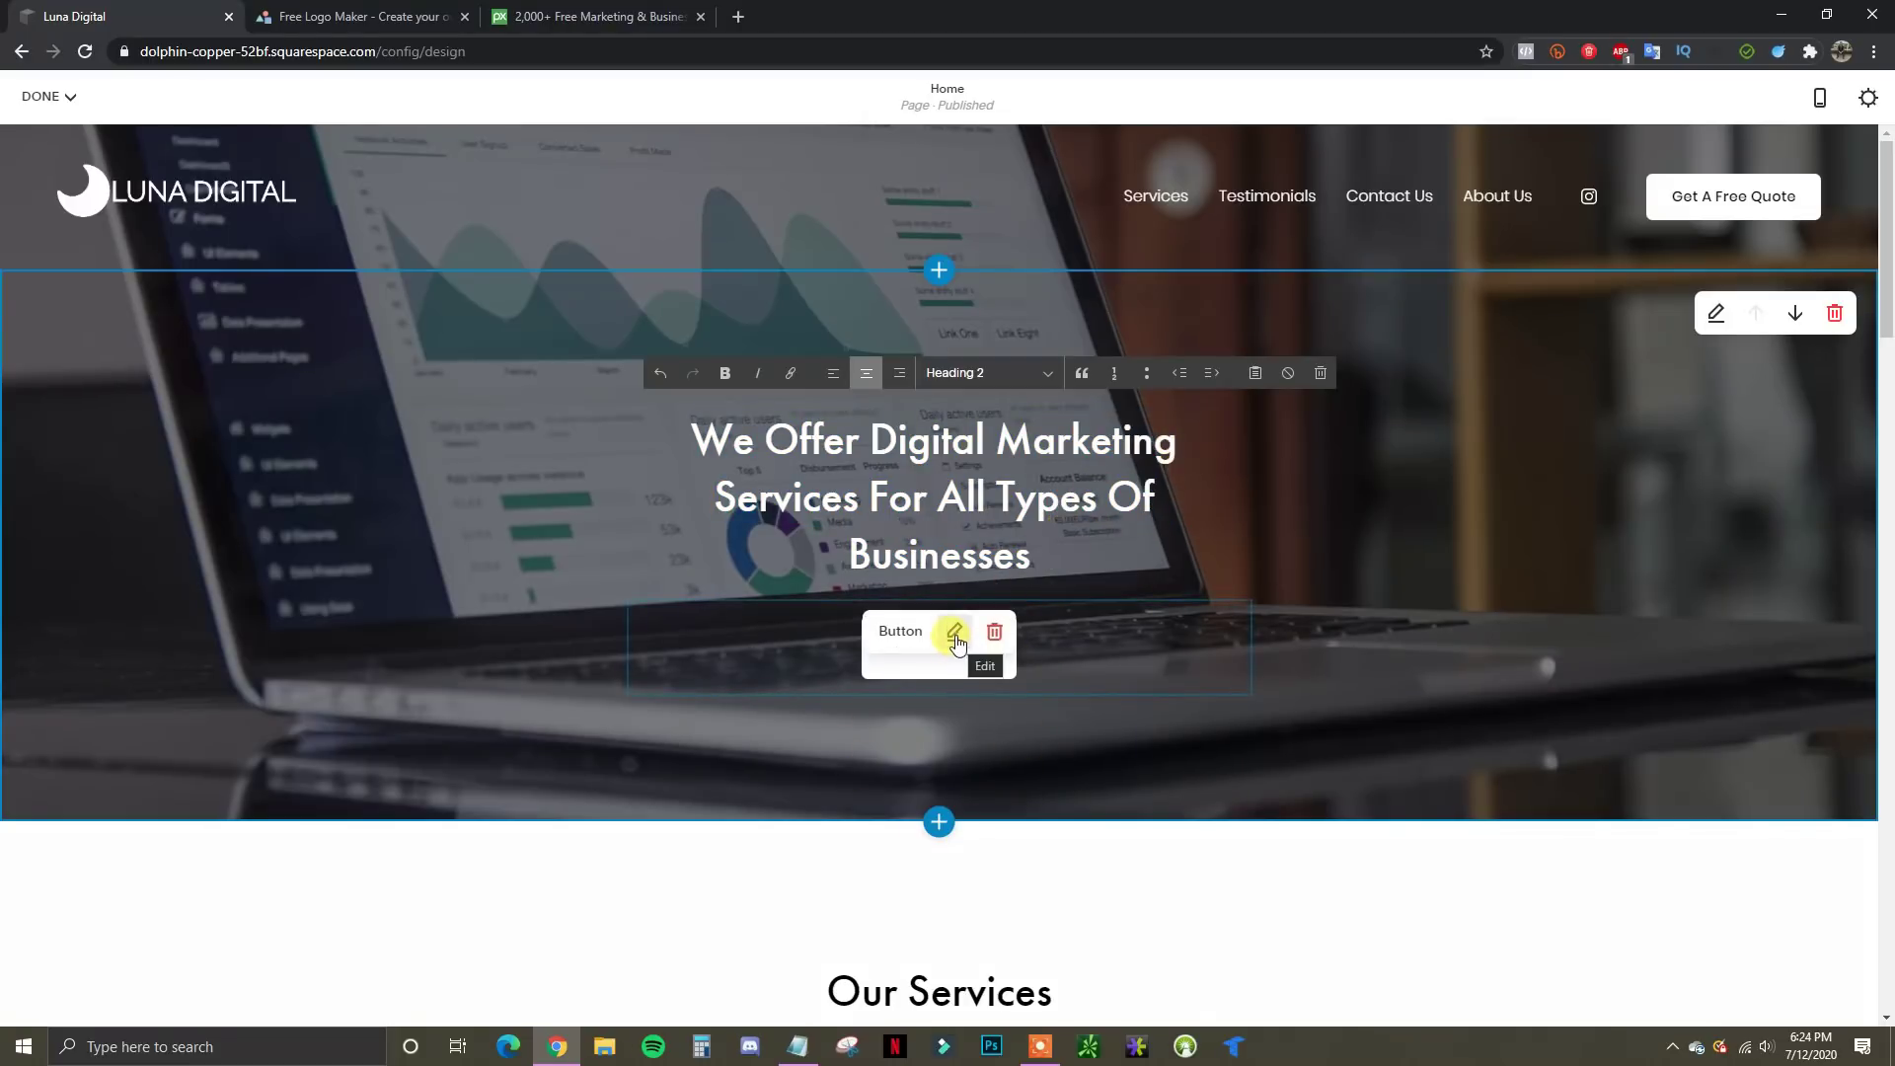
# Set the Learn More button's Clickthrough URL to the About Us page and apply it
pyautogui.click(956, 640)
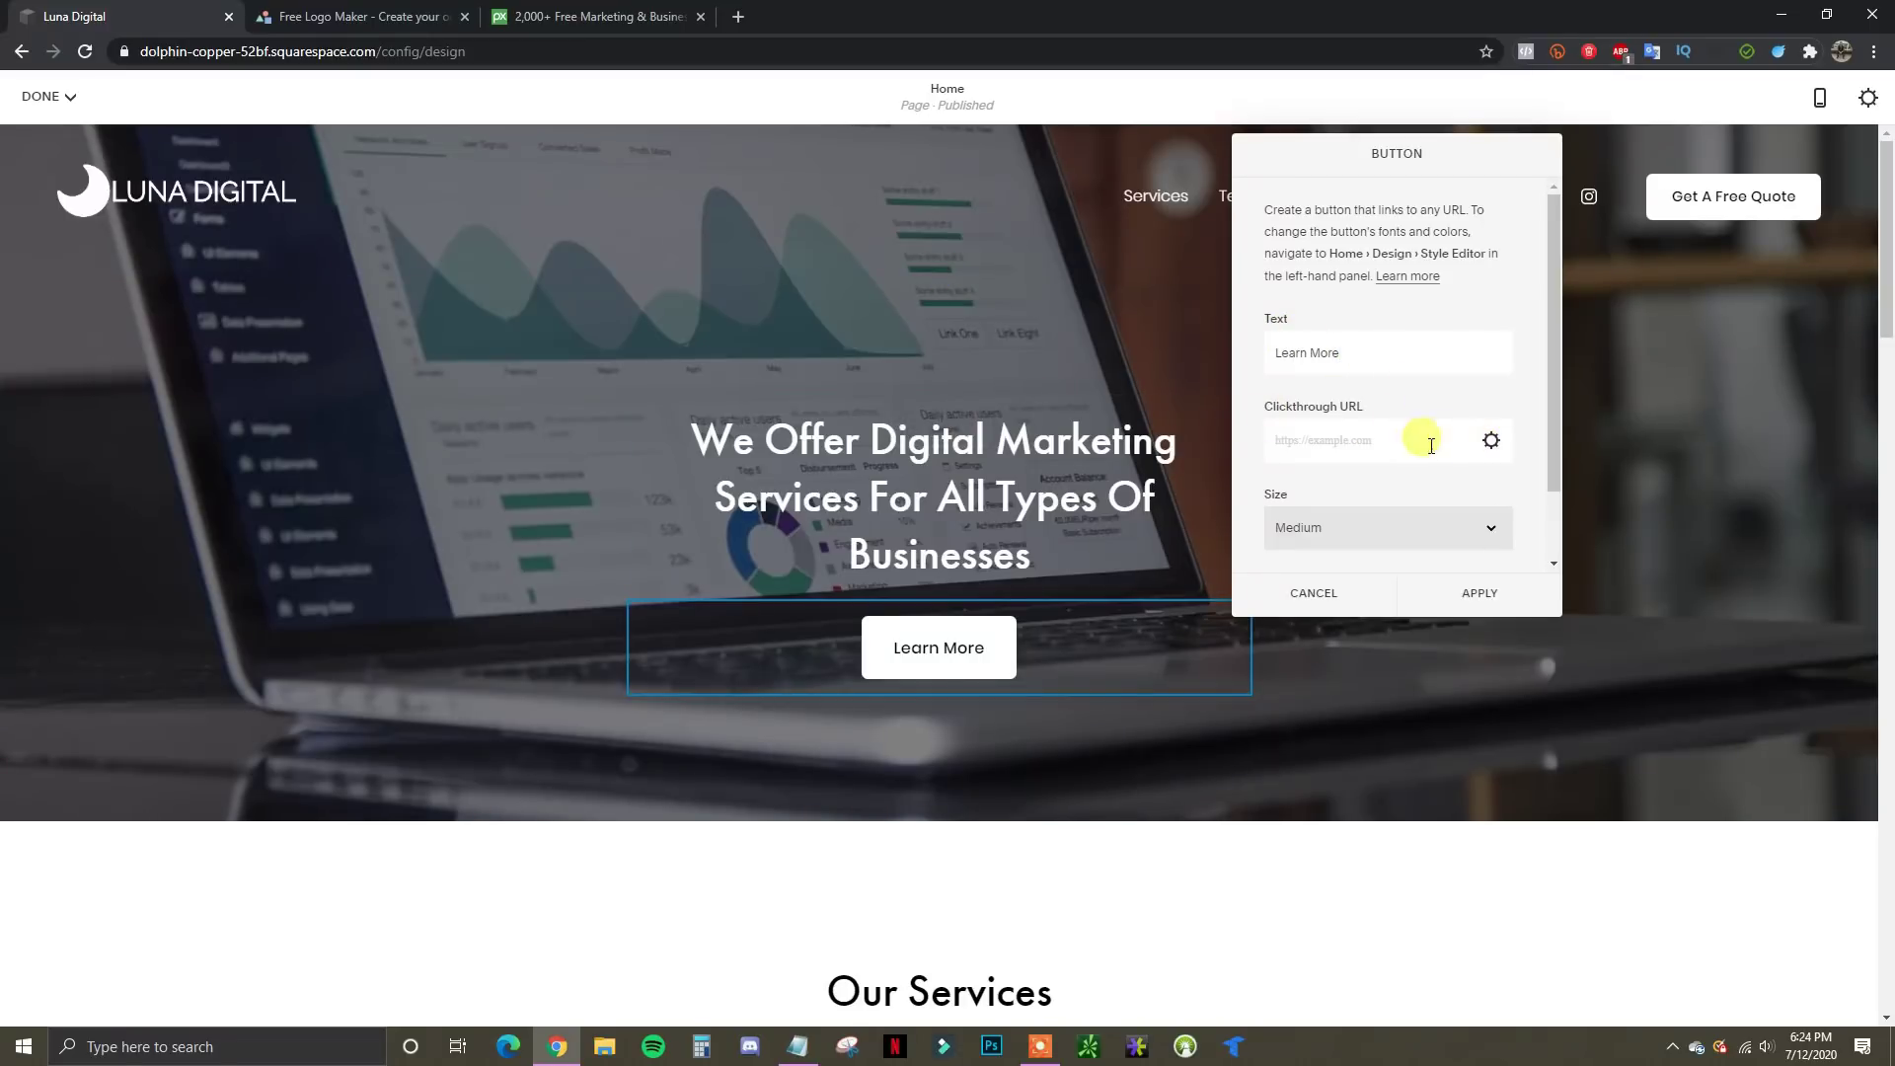
pyautogui.click(1490, 441)
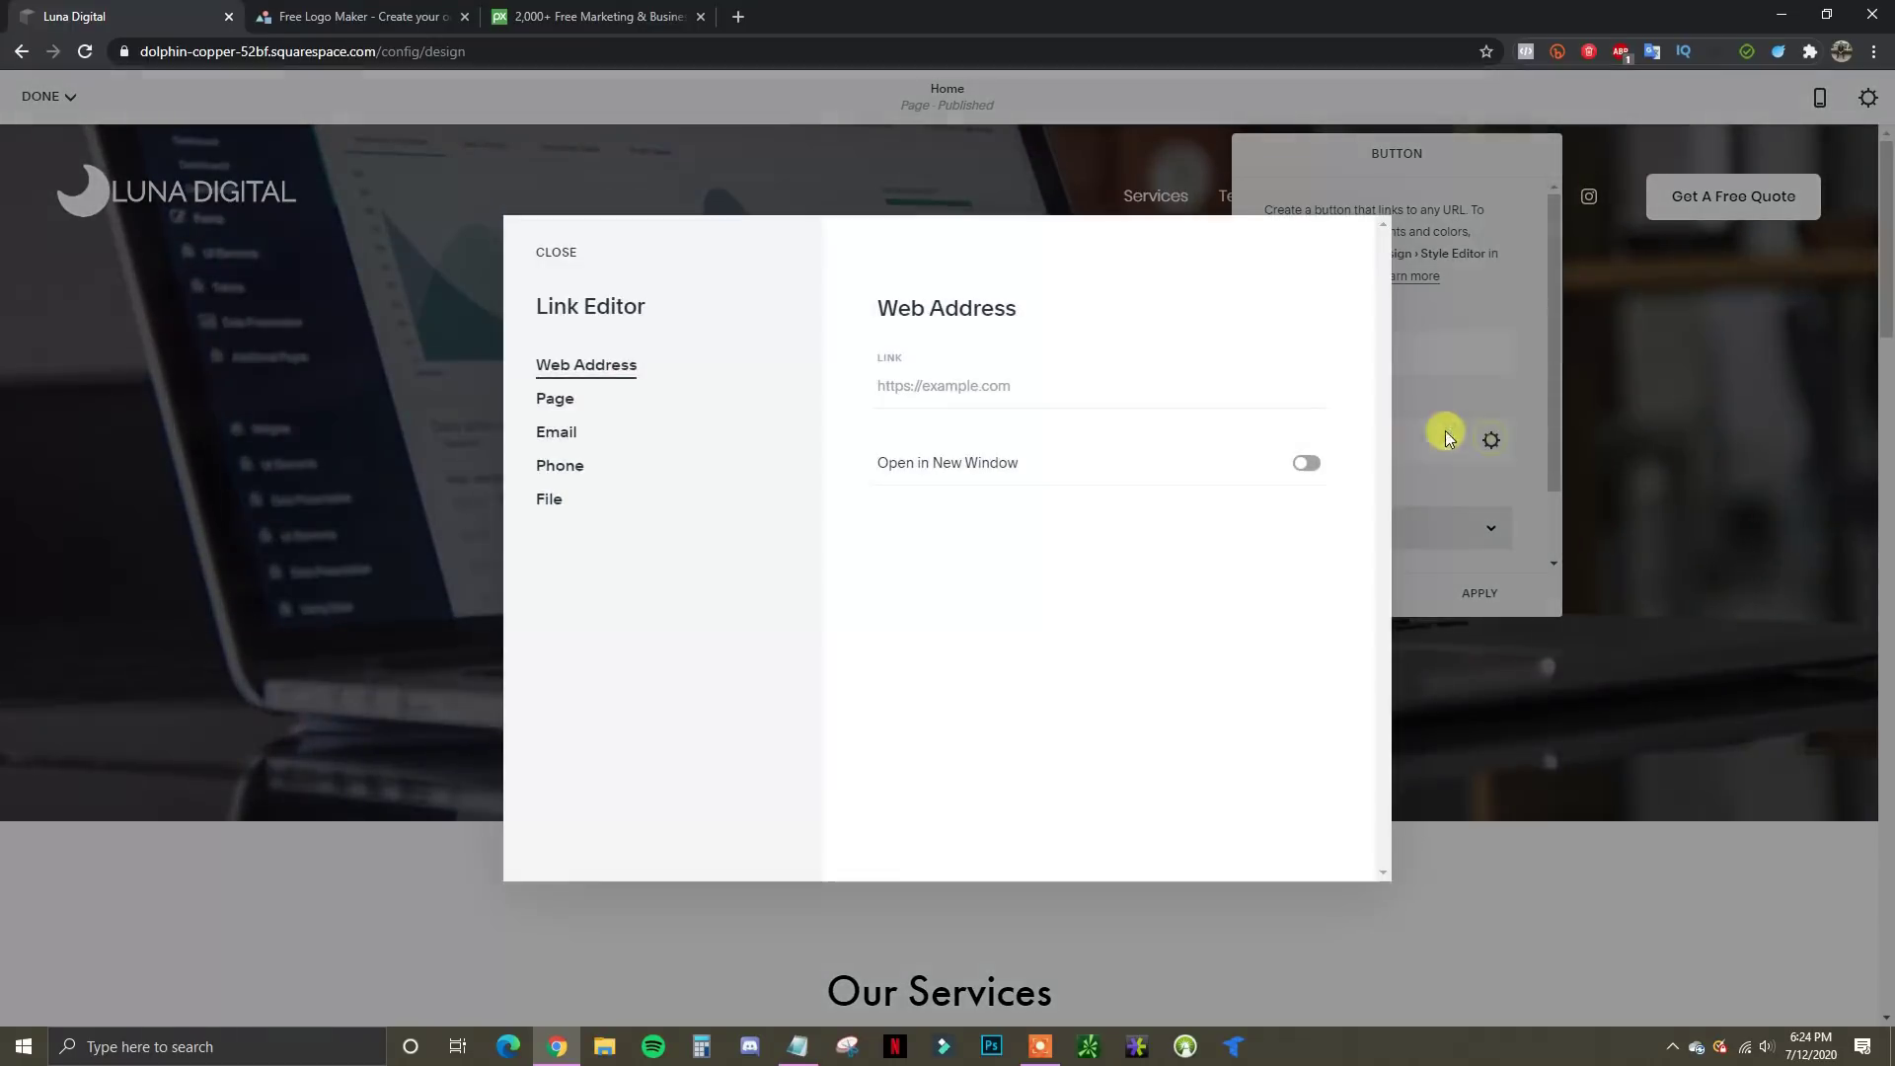
pyautogui.click(555, 399)
pyautogui.click(963, 416)
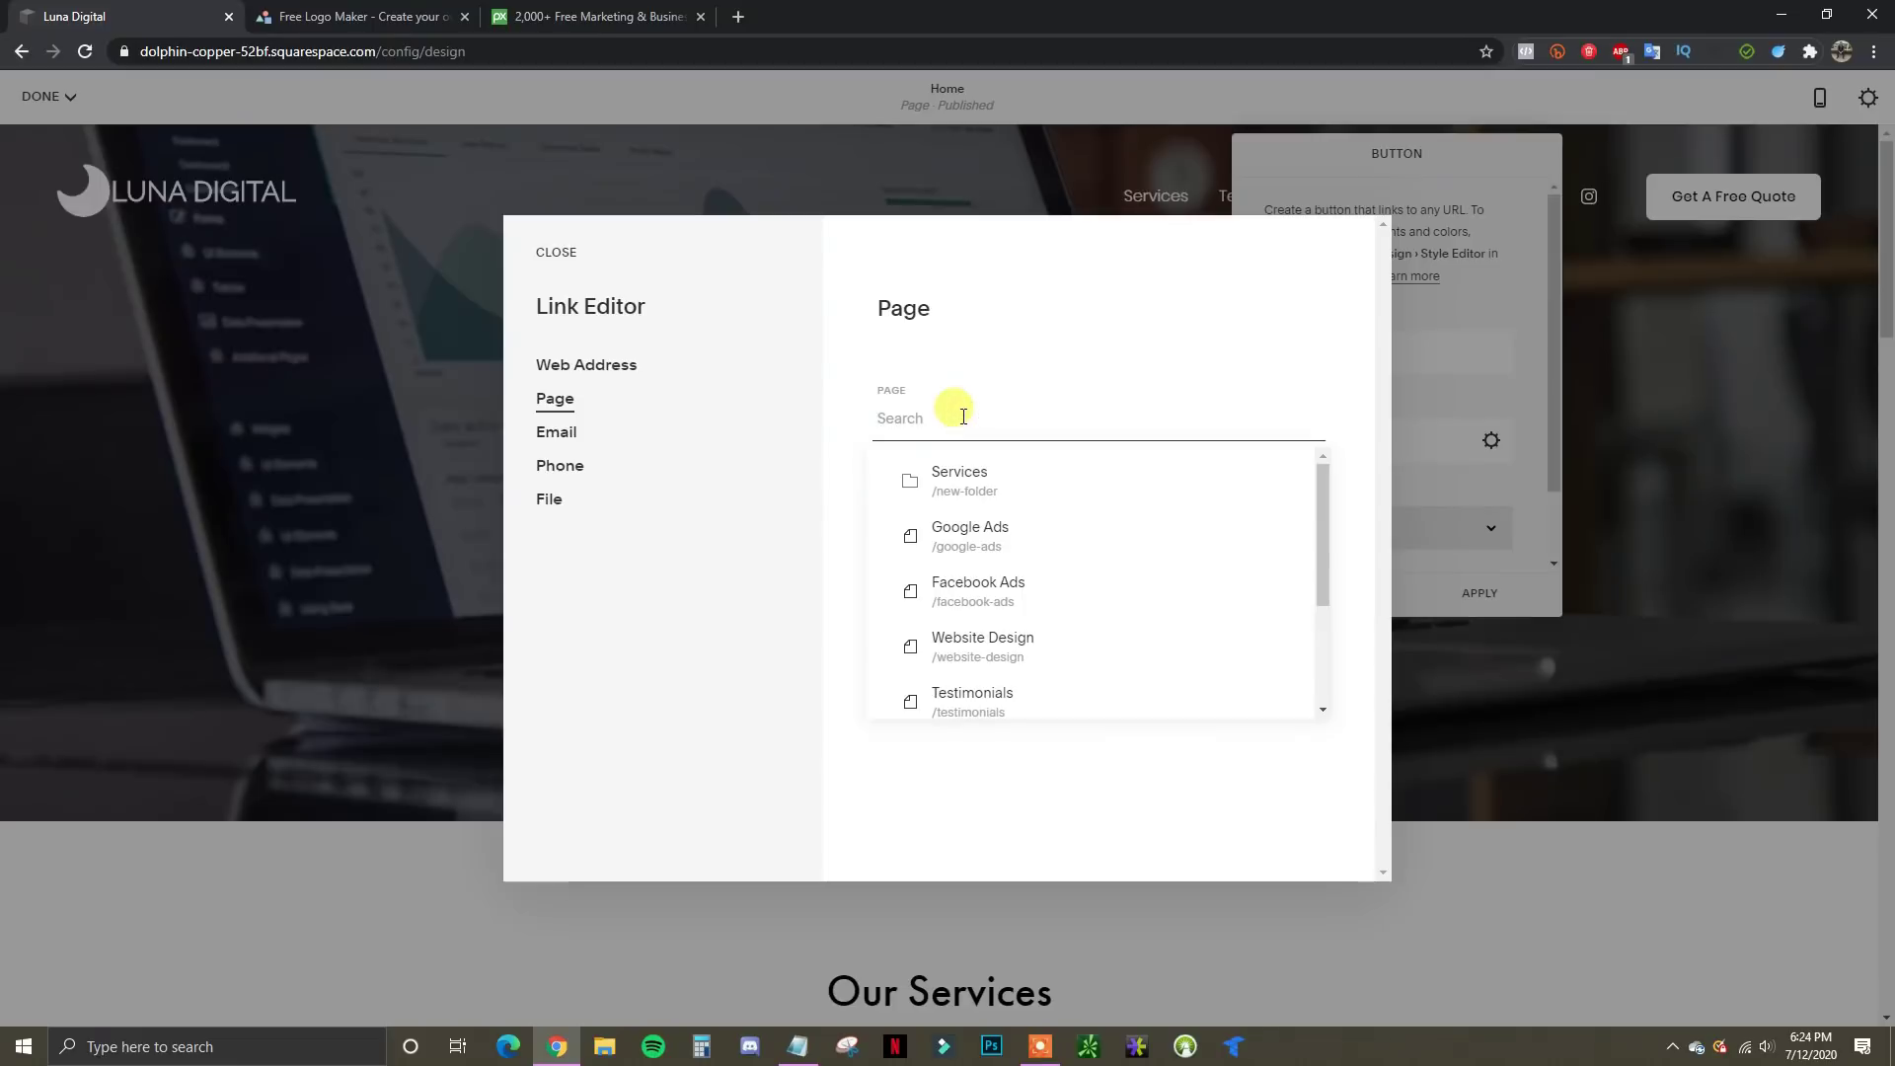
pyautogui.scroll(-3, 1053, 509)
pyautogui.scroll(3, 1057, 533)
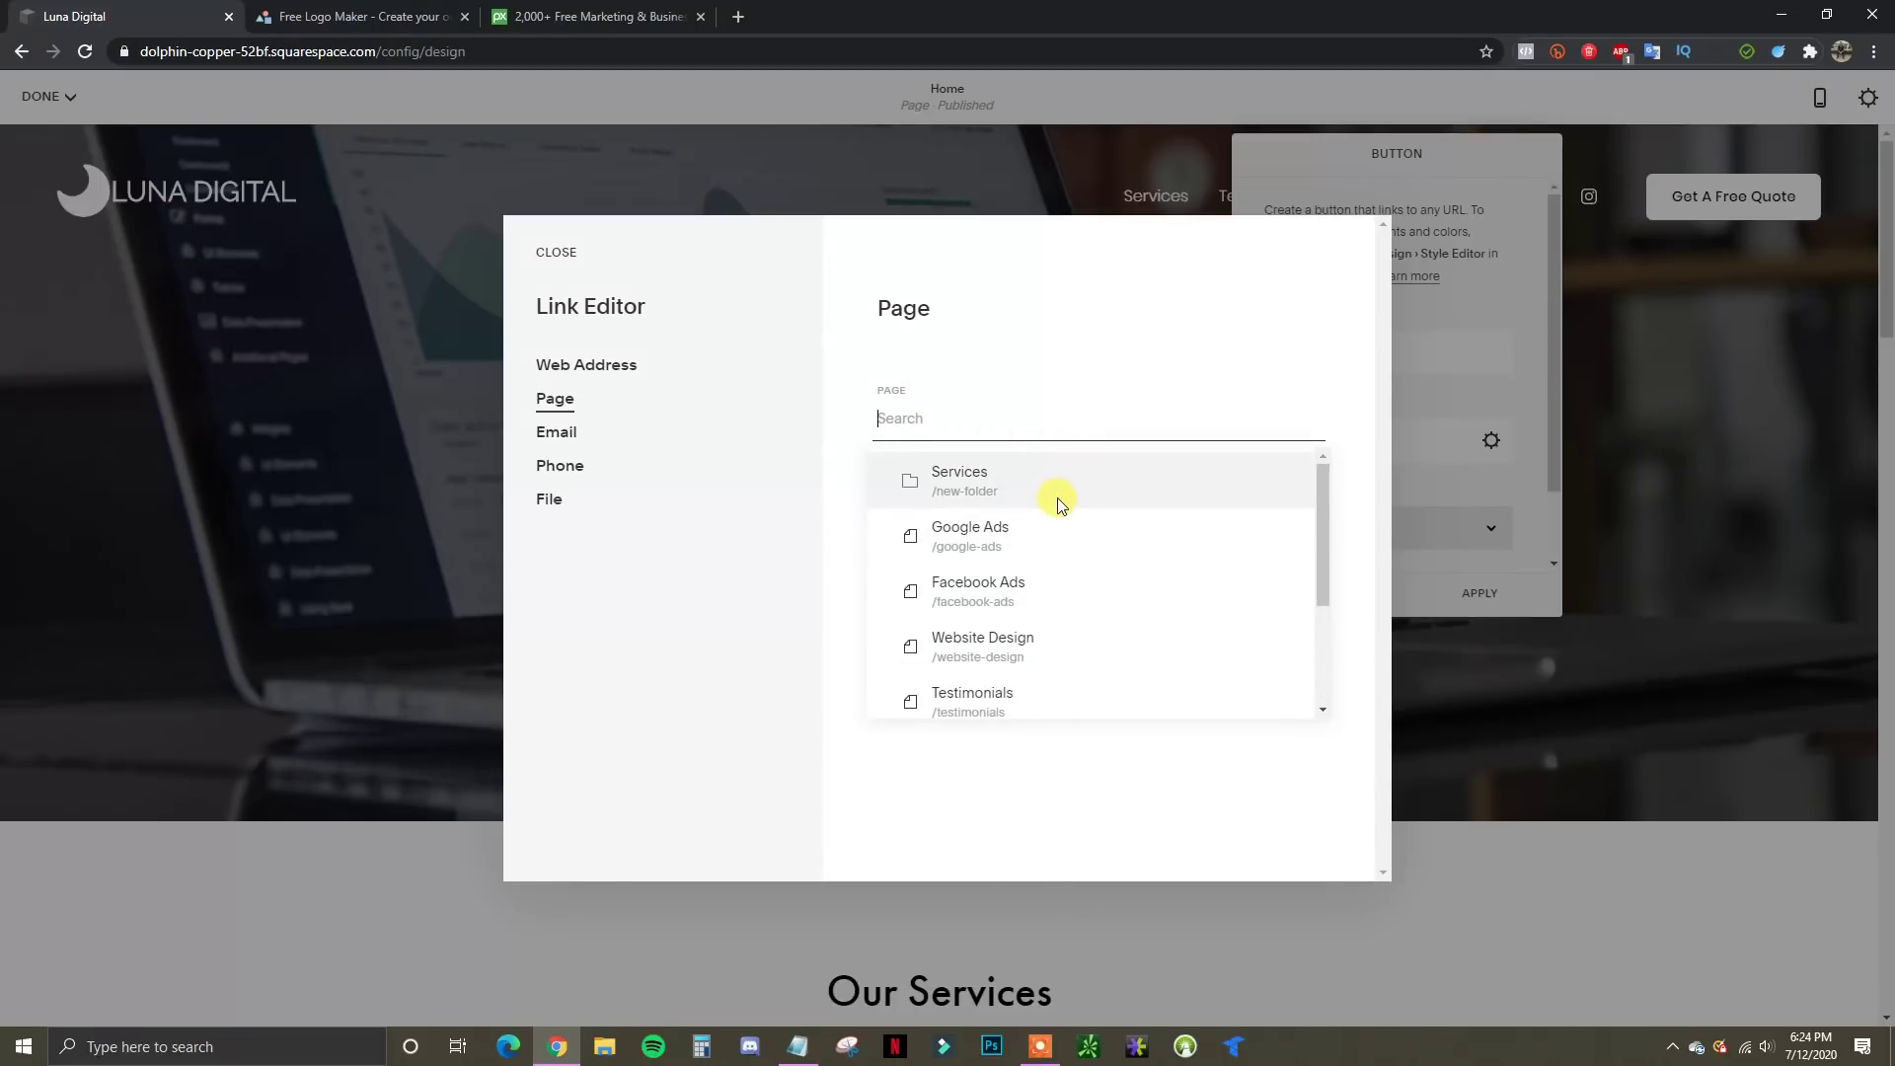
pyautogui.scroll(-3, 1057, 503)
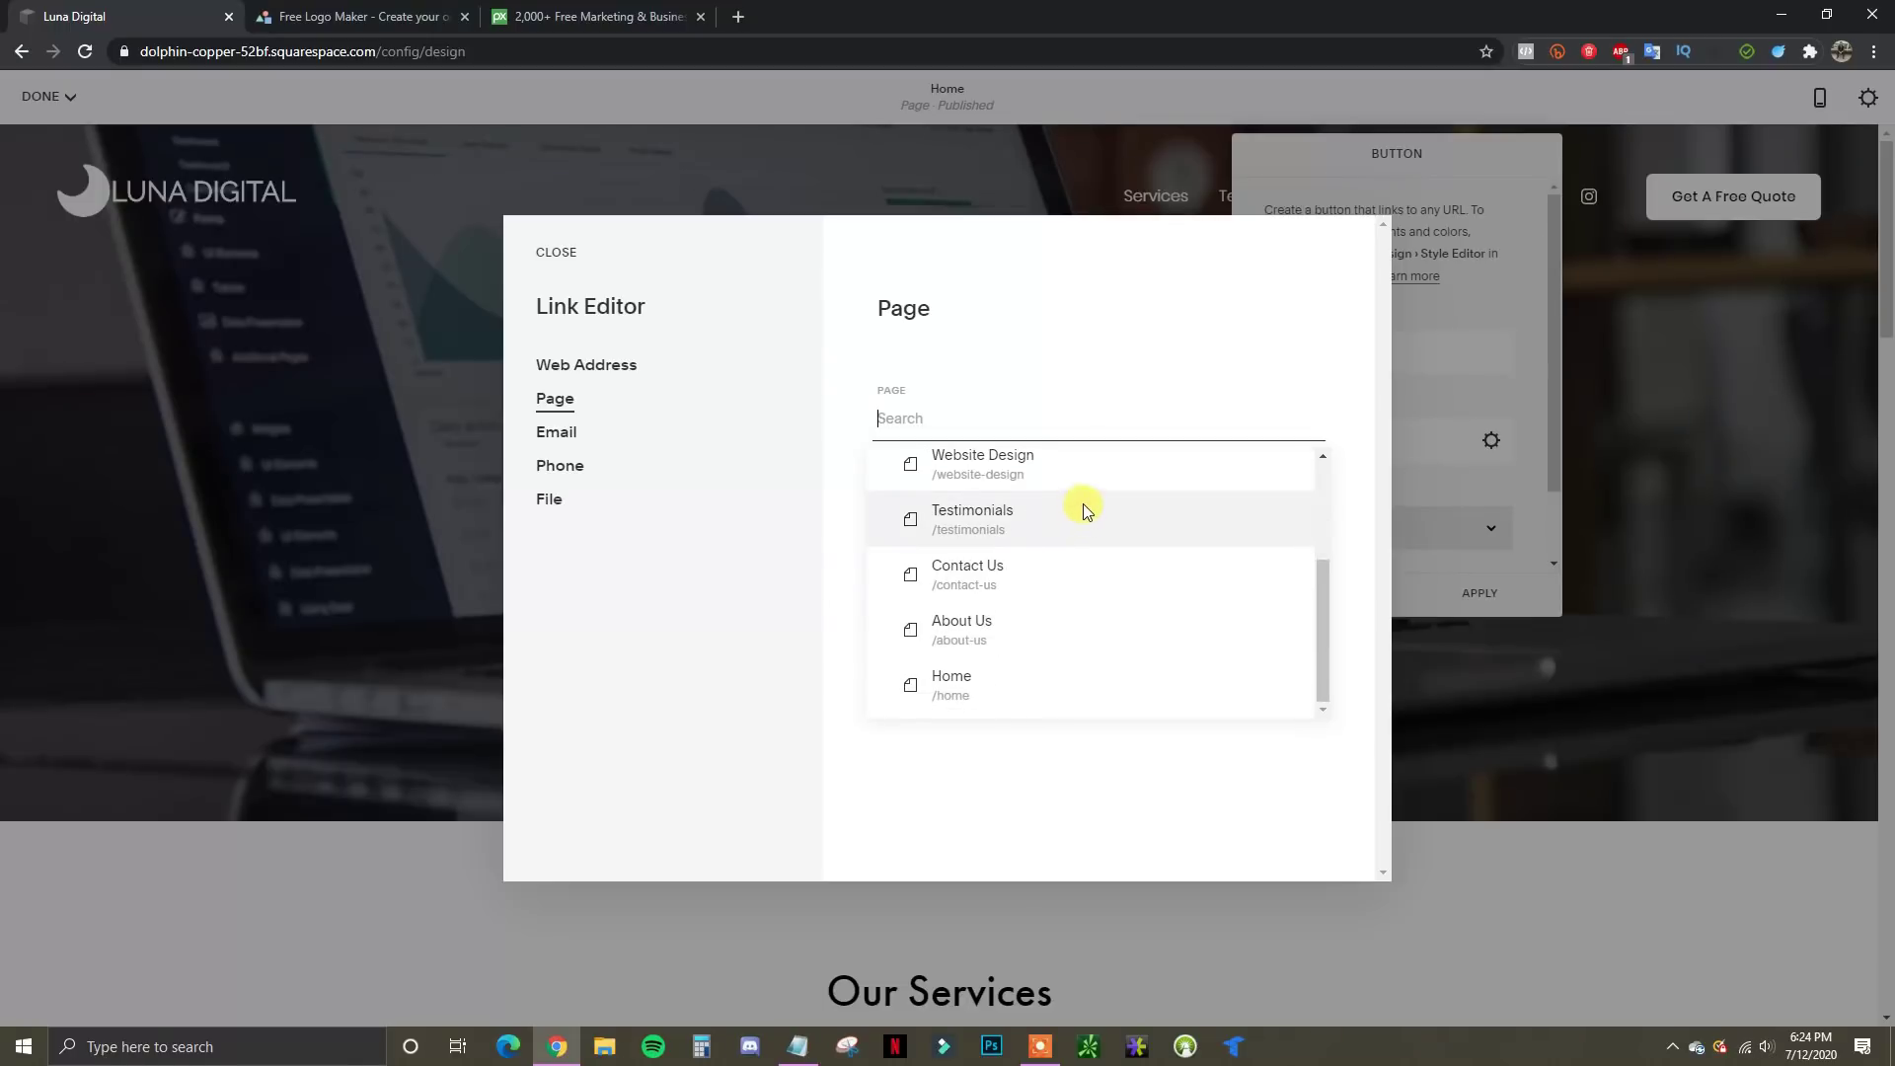
pyautogui.click(1006, 620)
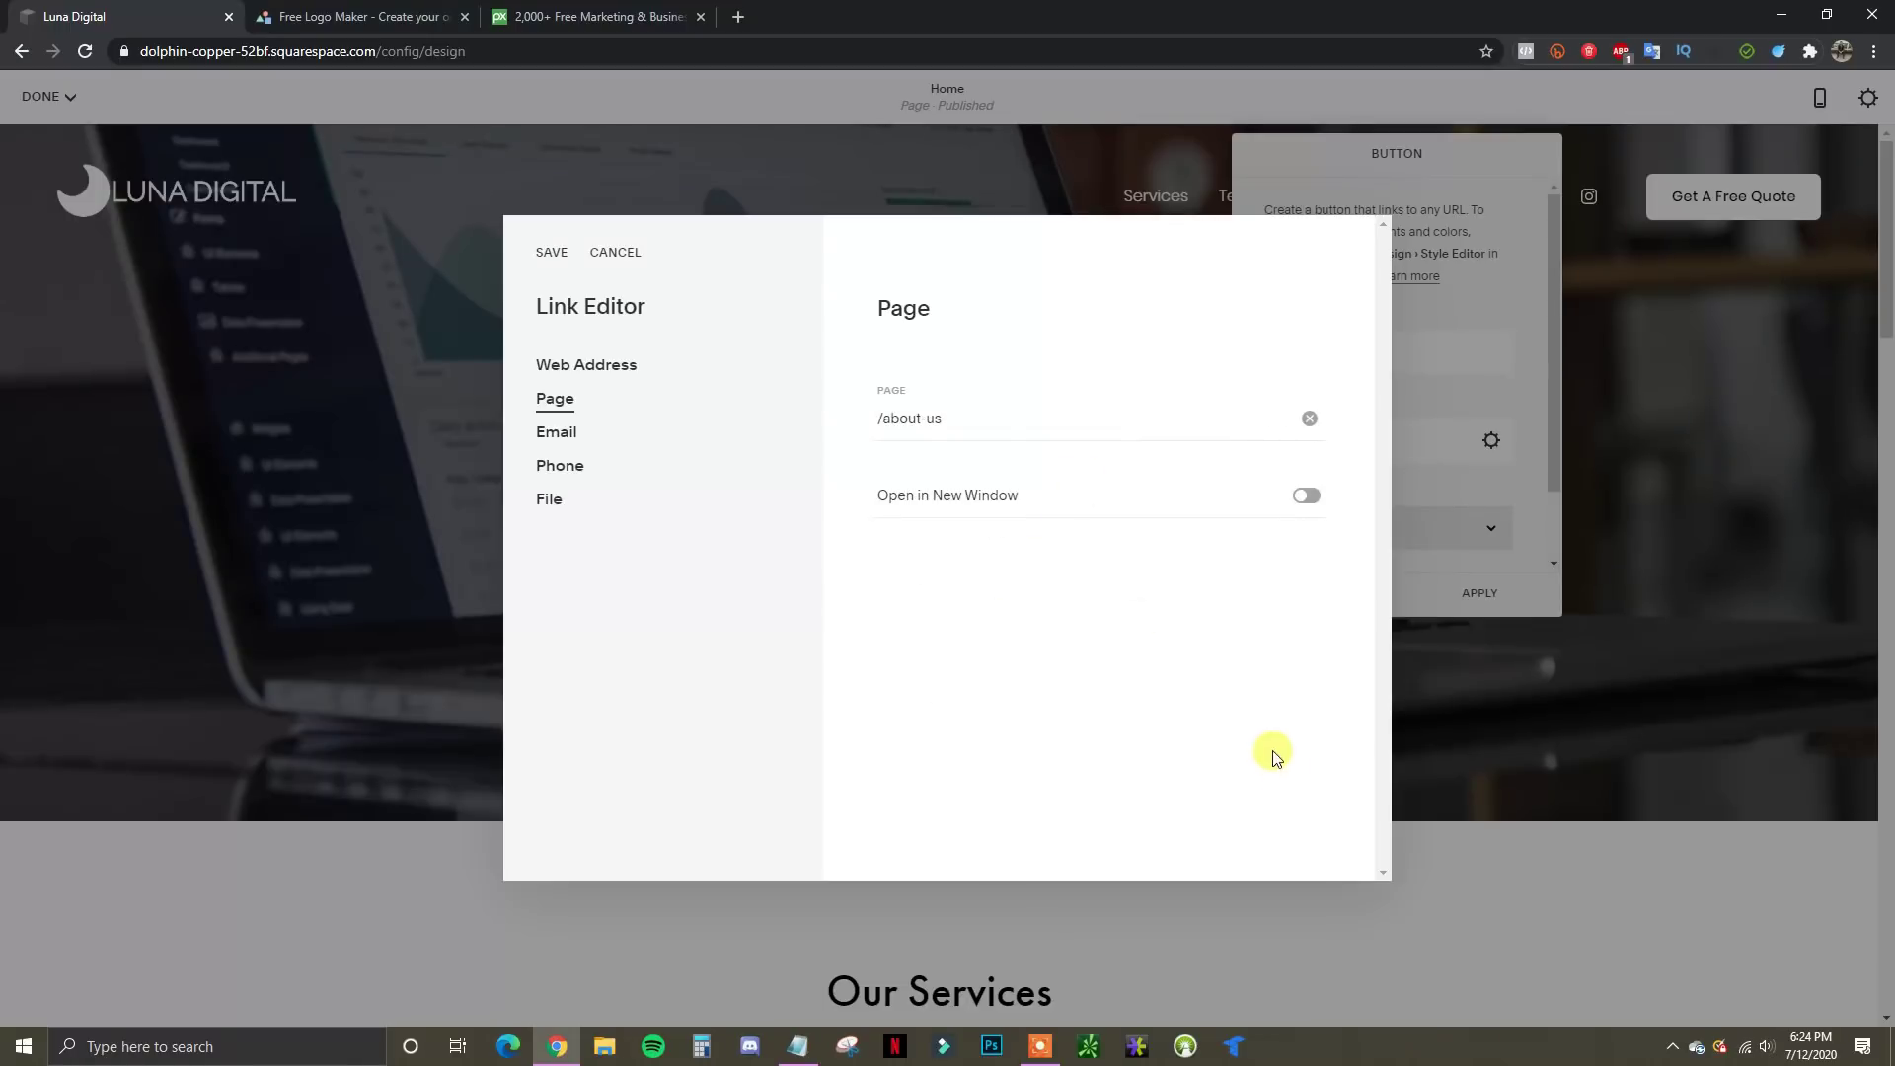
pyautogui.click(545, 258)
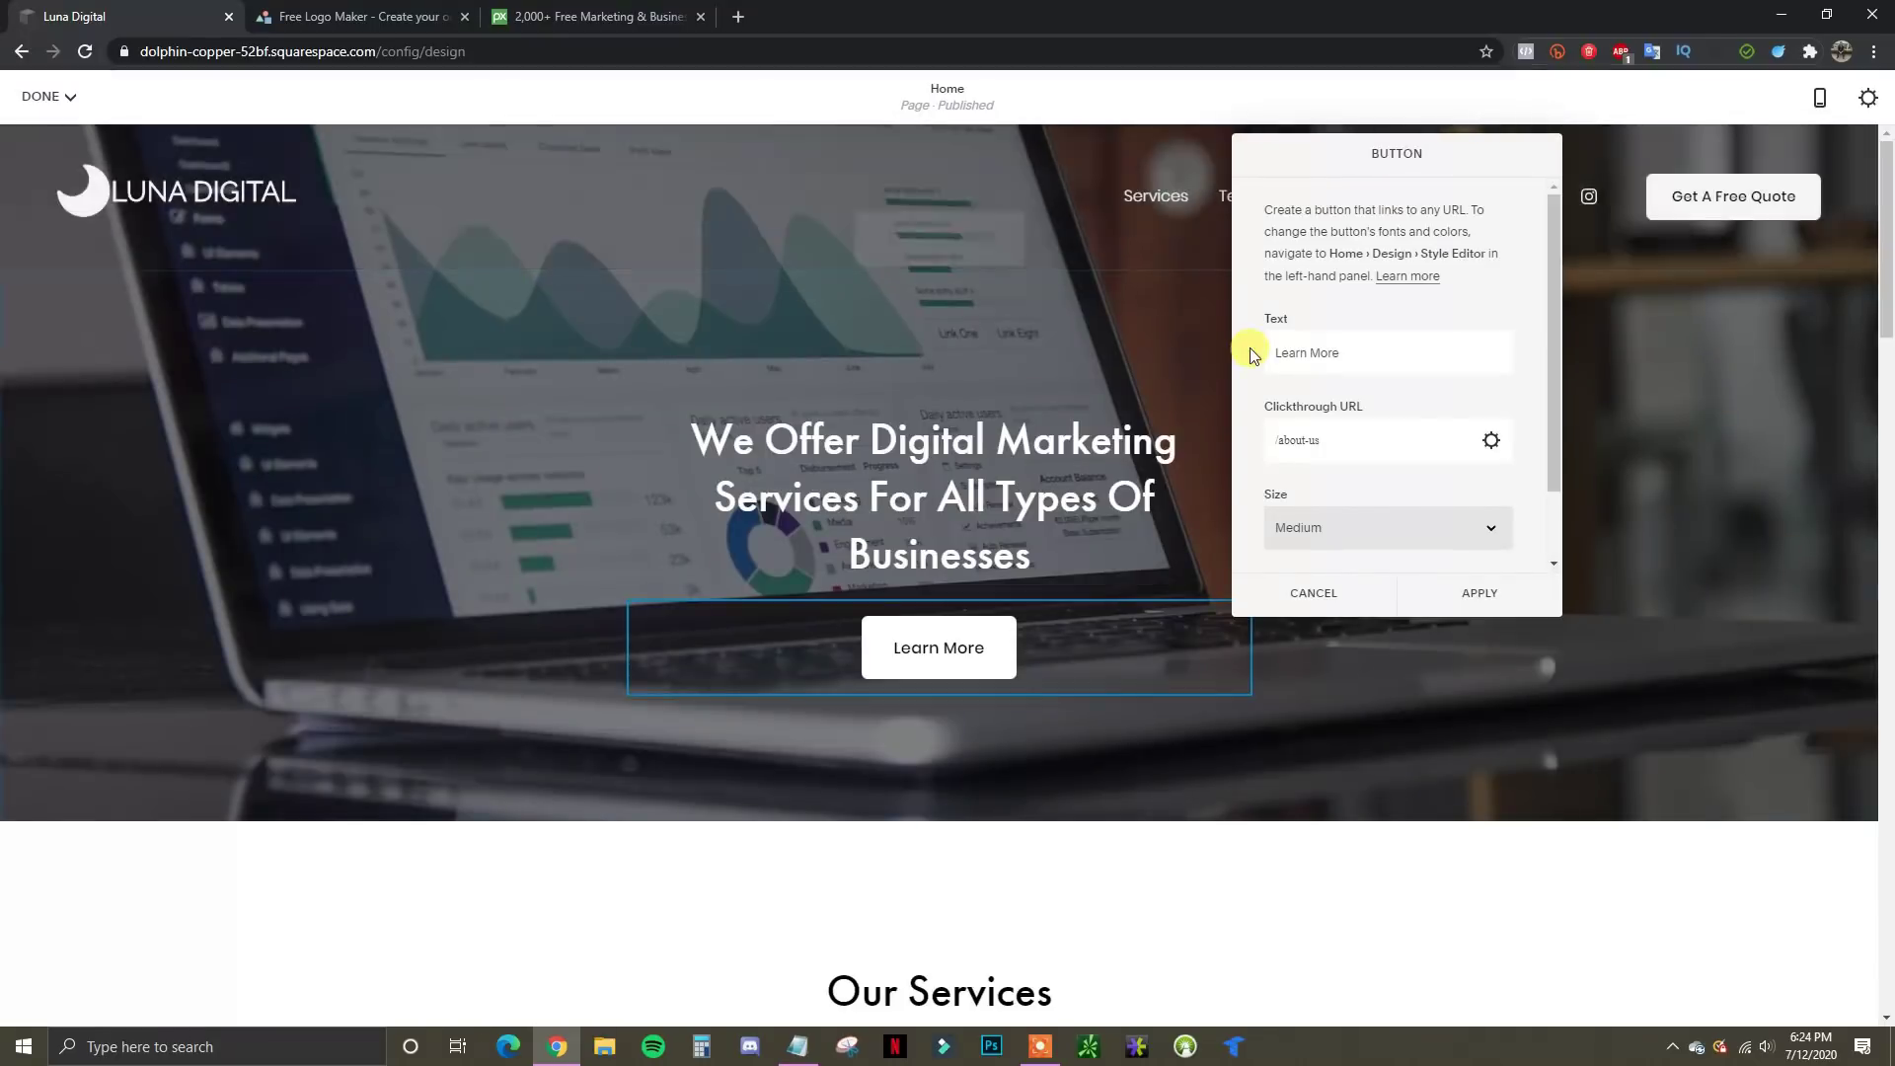
pyautogui.click(1480, 598)
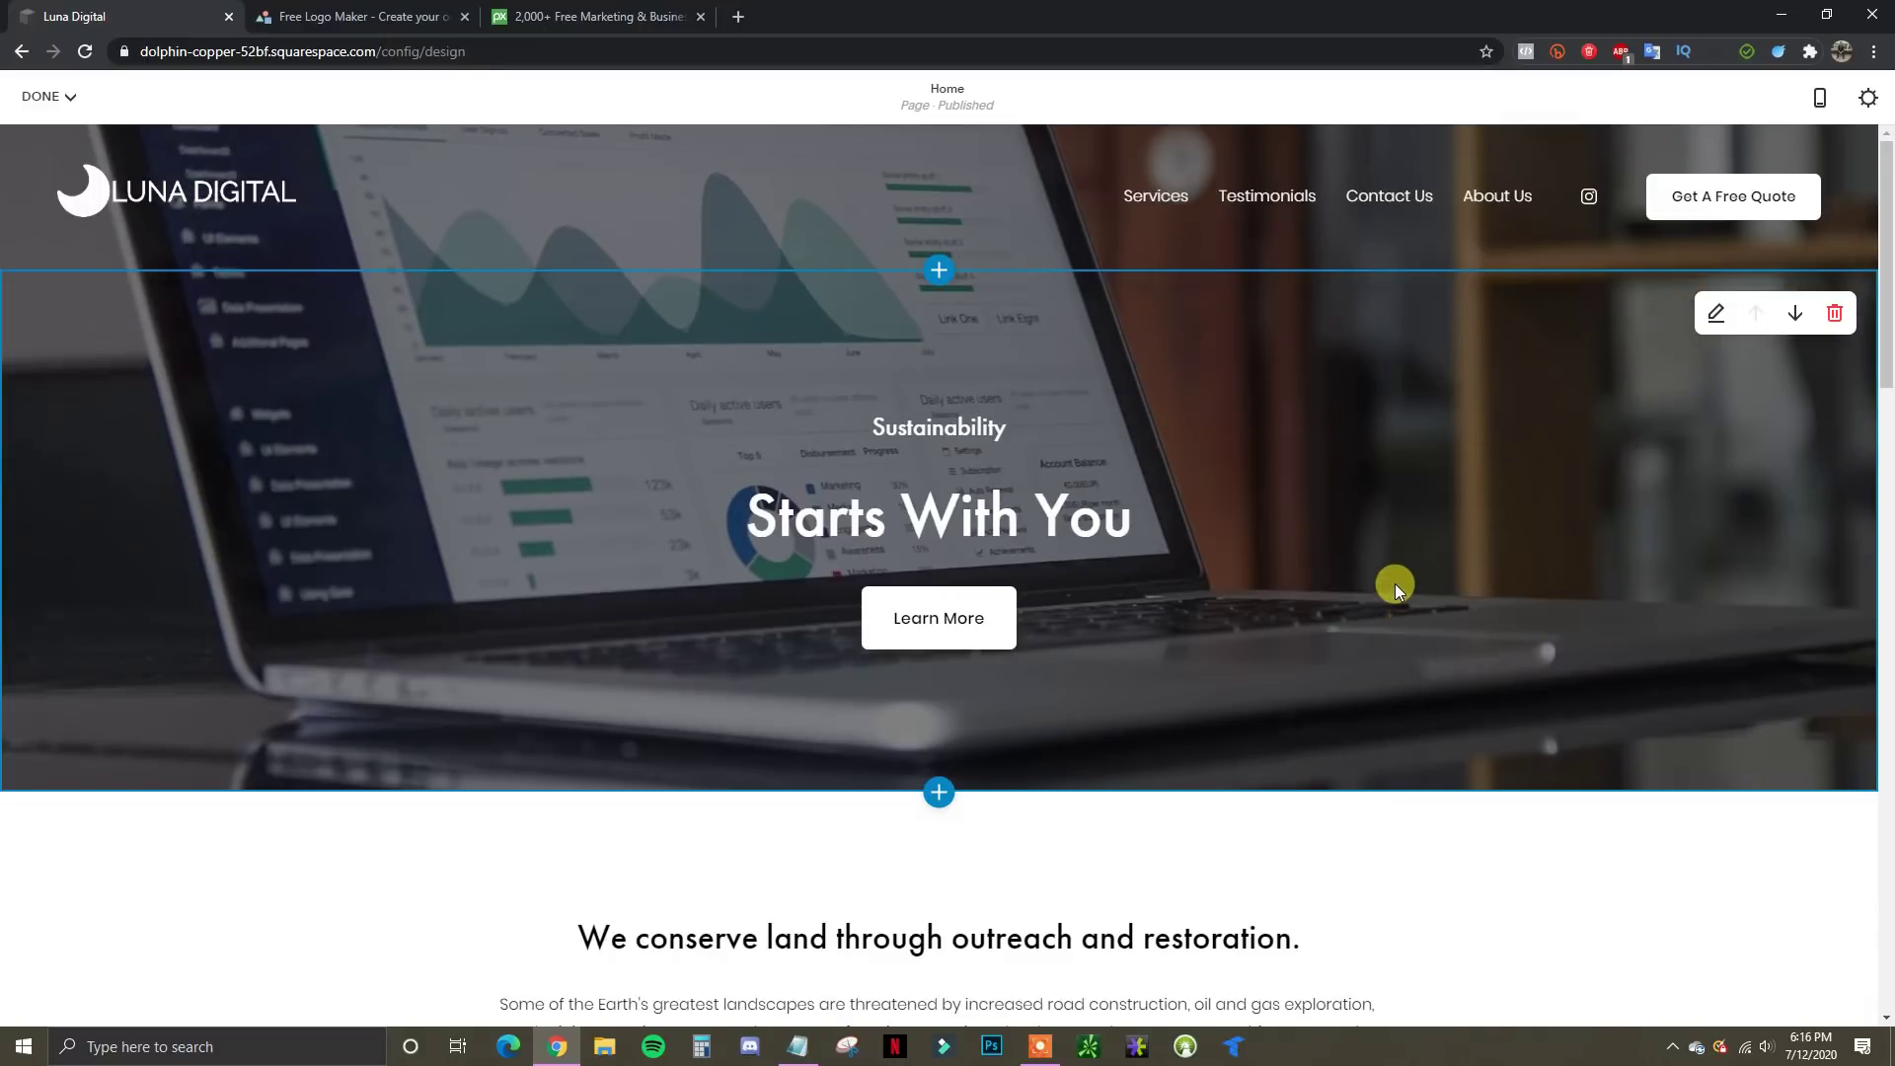
# Move the 'We conserve land through outreach and restoration.' section down below Our Organization
pyautogui.scroll(-4, 1395, 583)
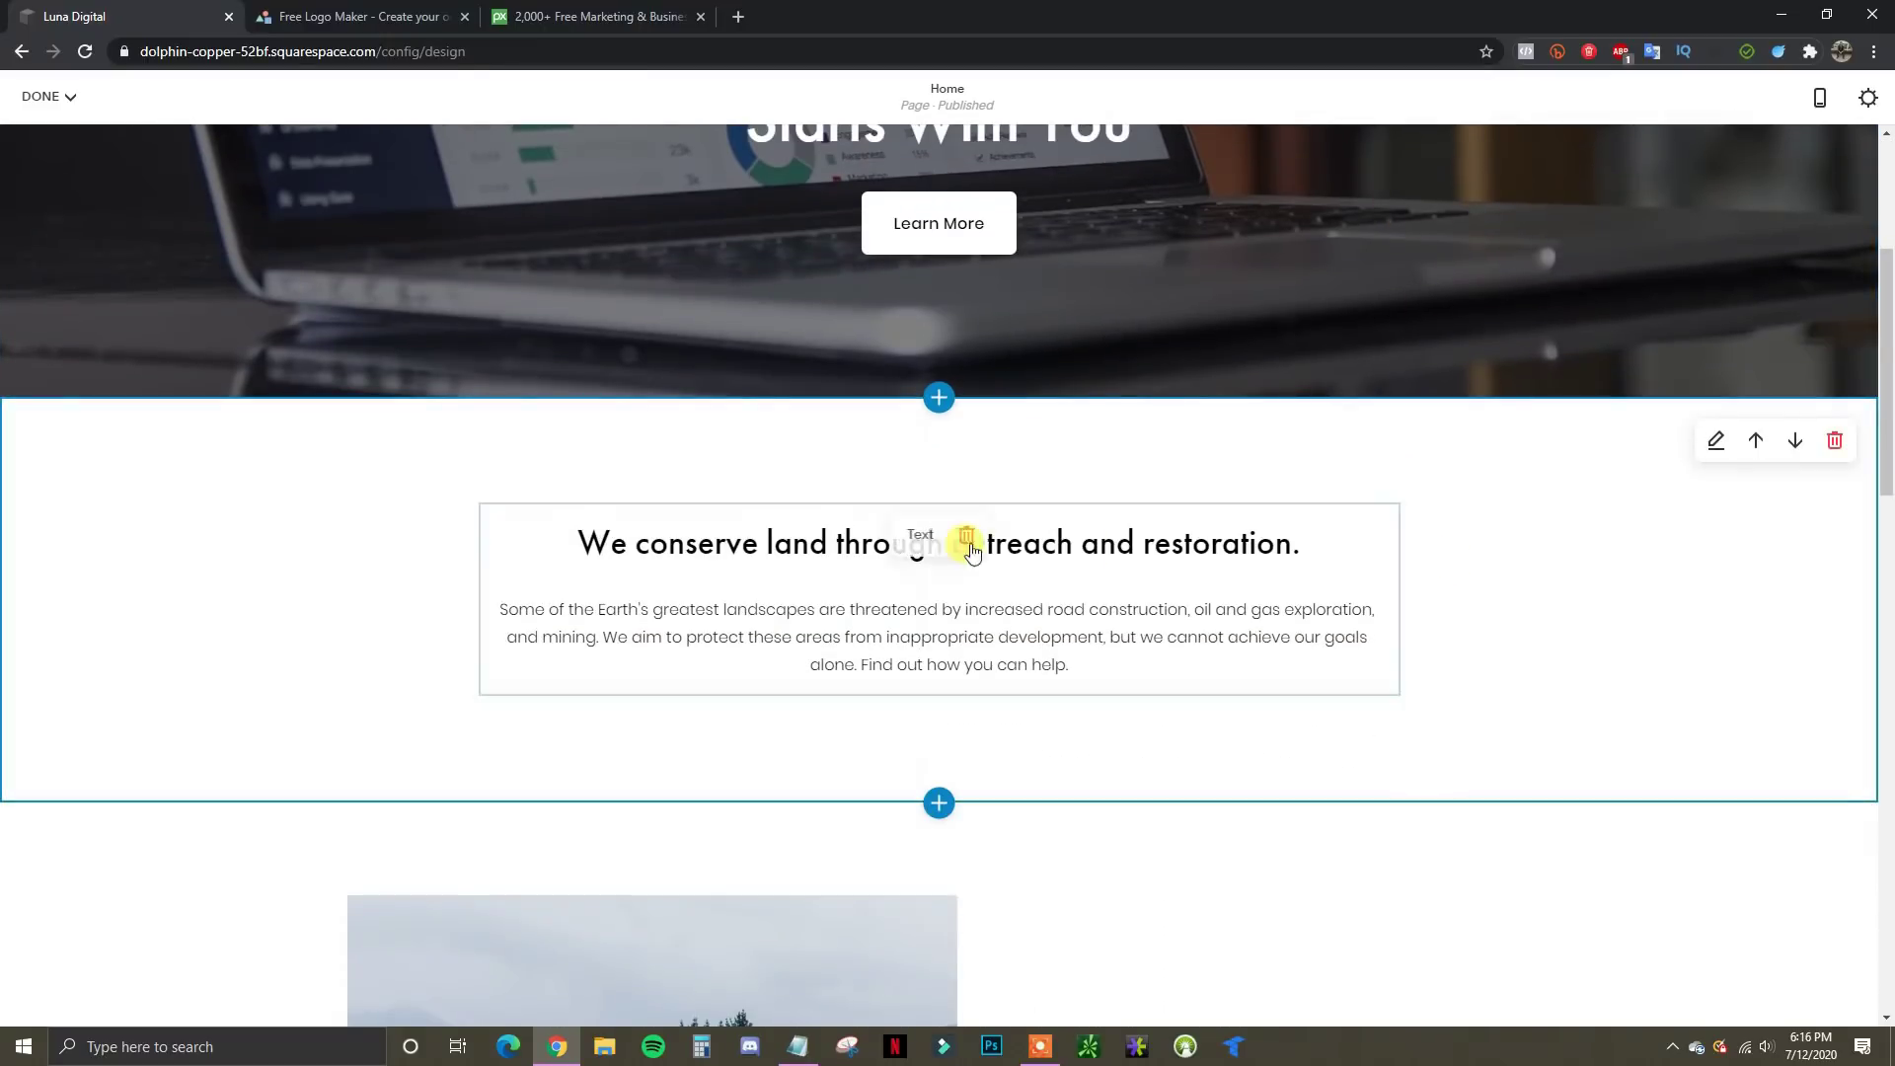
pyautogui.scroll(-1, 1352, 785)
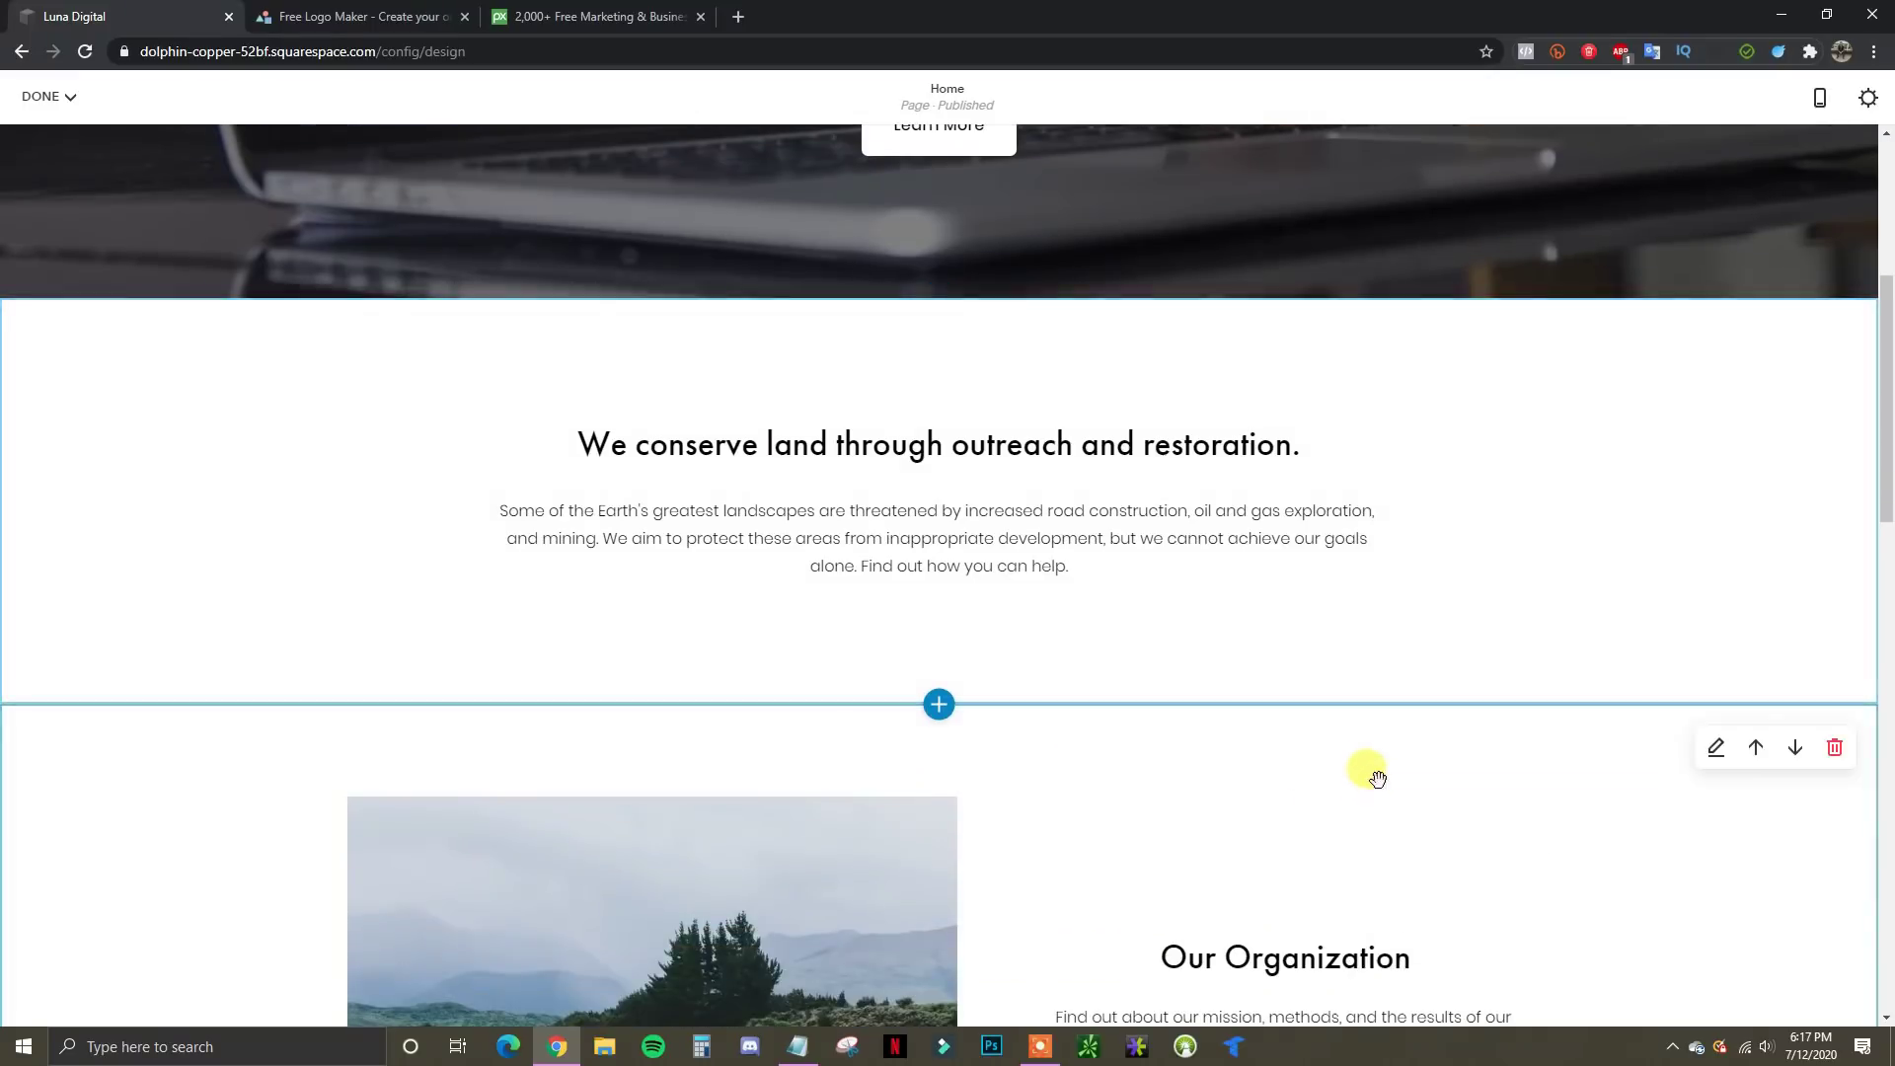
pyautogui.scroll(-2, 1476, 785)
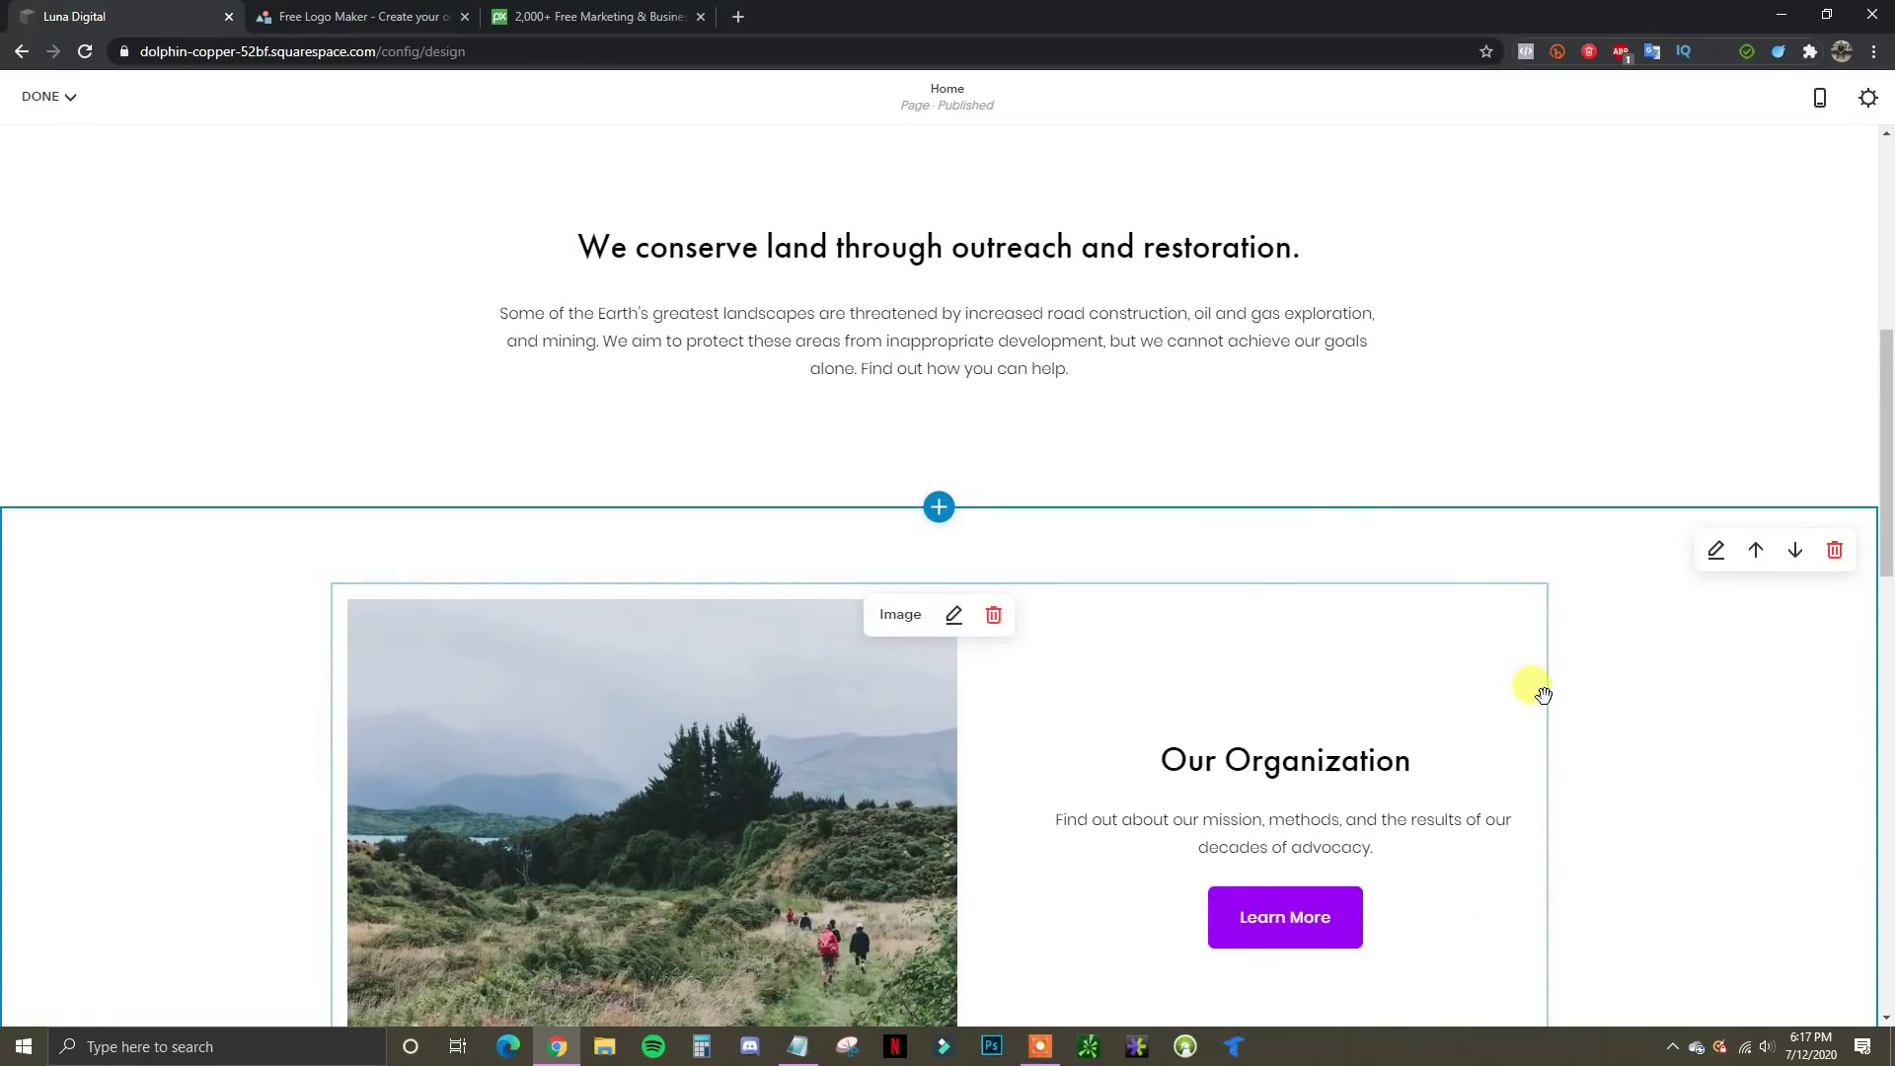
pyautogui.scroll(-1, 1540, 690)
pyautogui.scroll(3, 1200, 727)
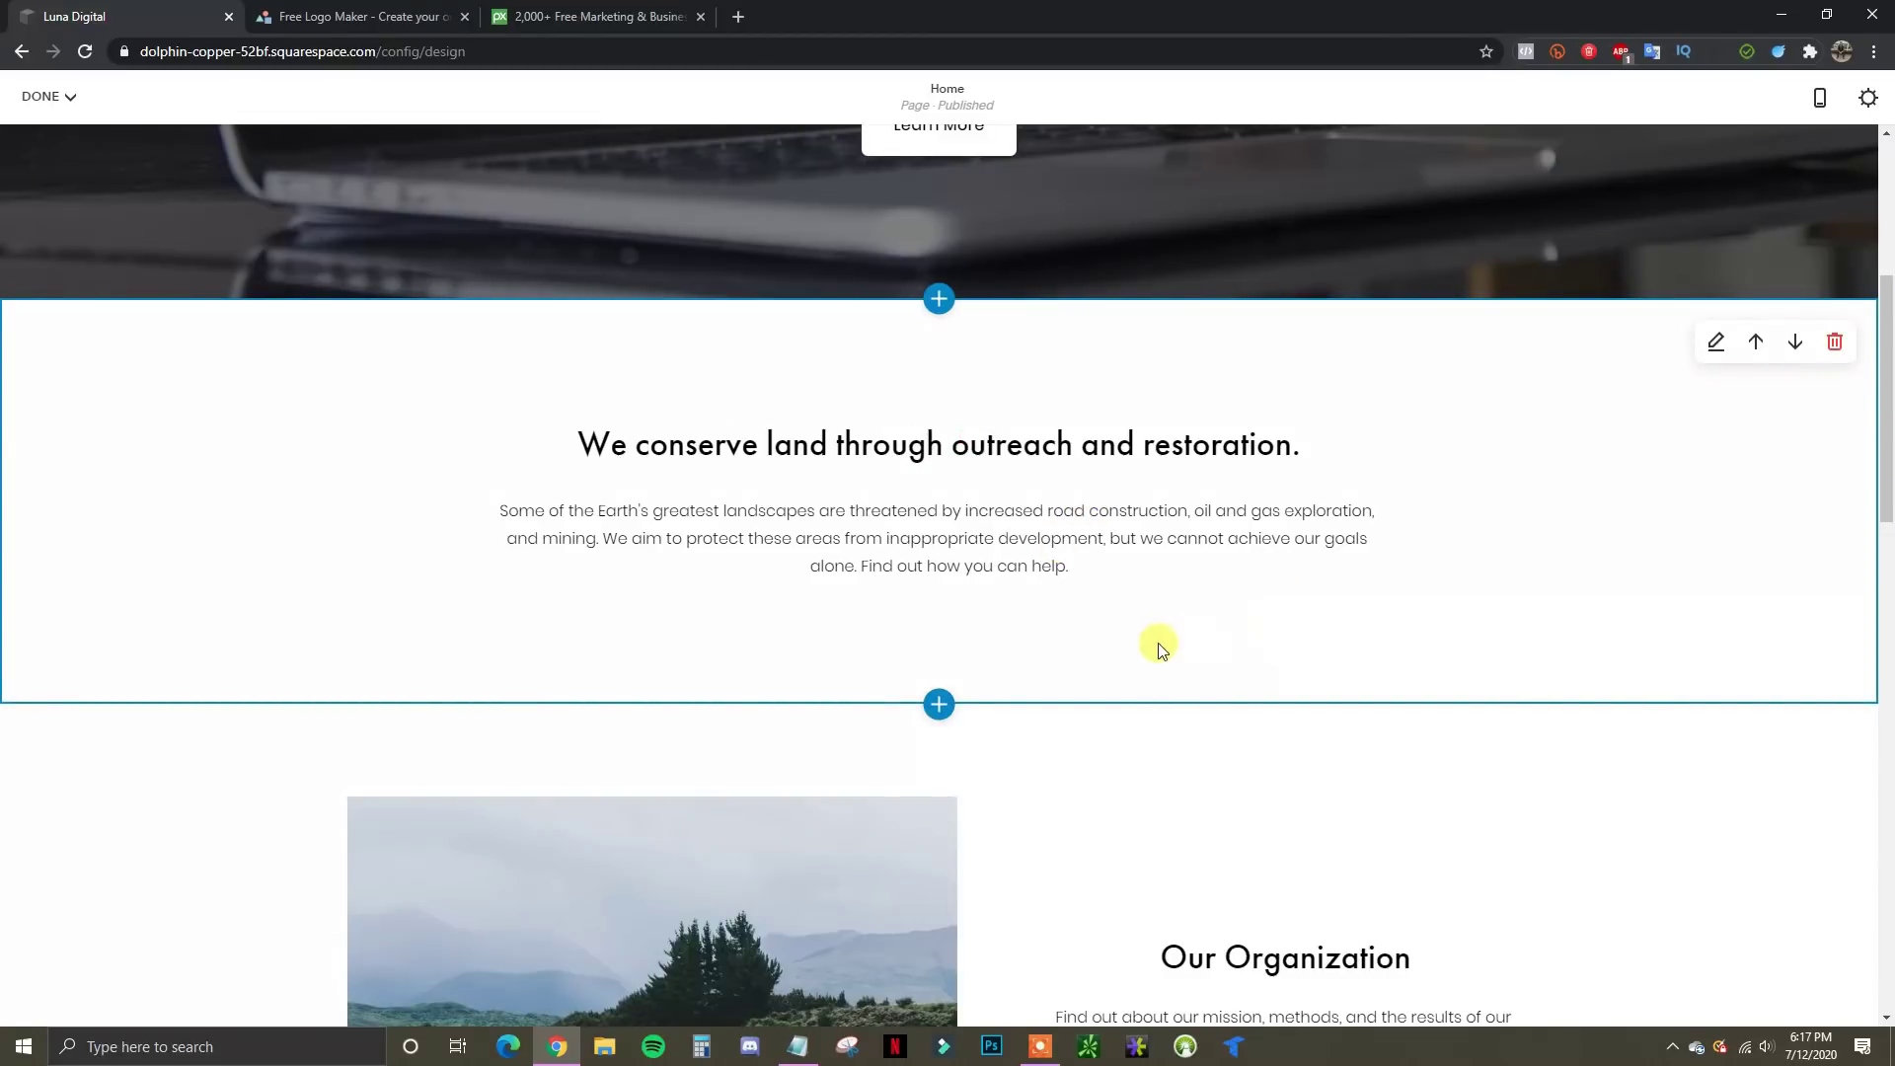
pyautogui.scroll(-3, 1157, 642)
pyautogui.scroll(2, 875, 536)
pyautogui.scroll(1, 1417, 681)
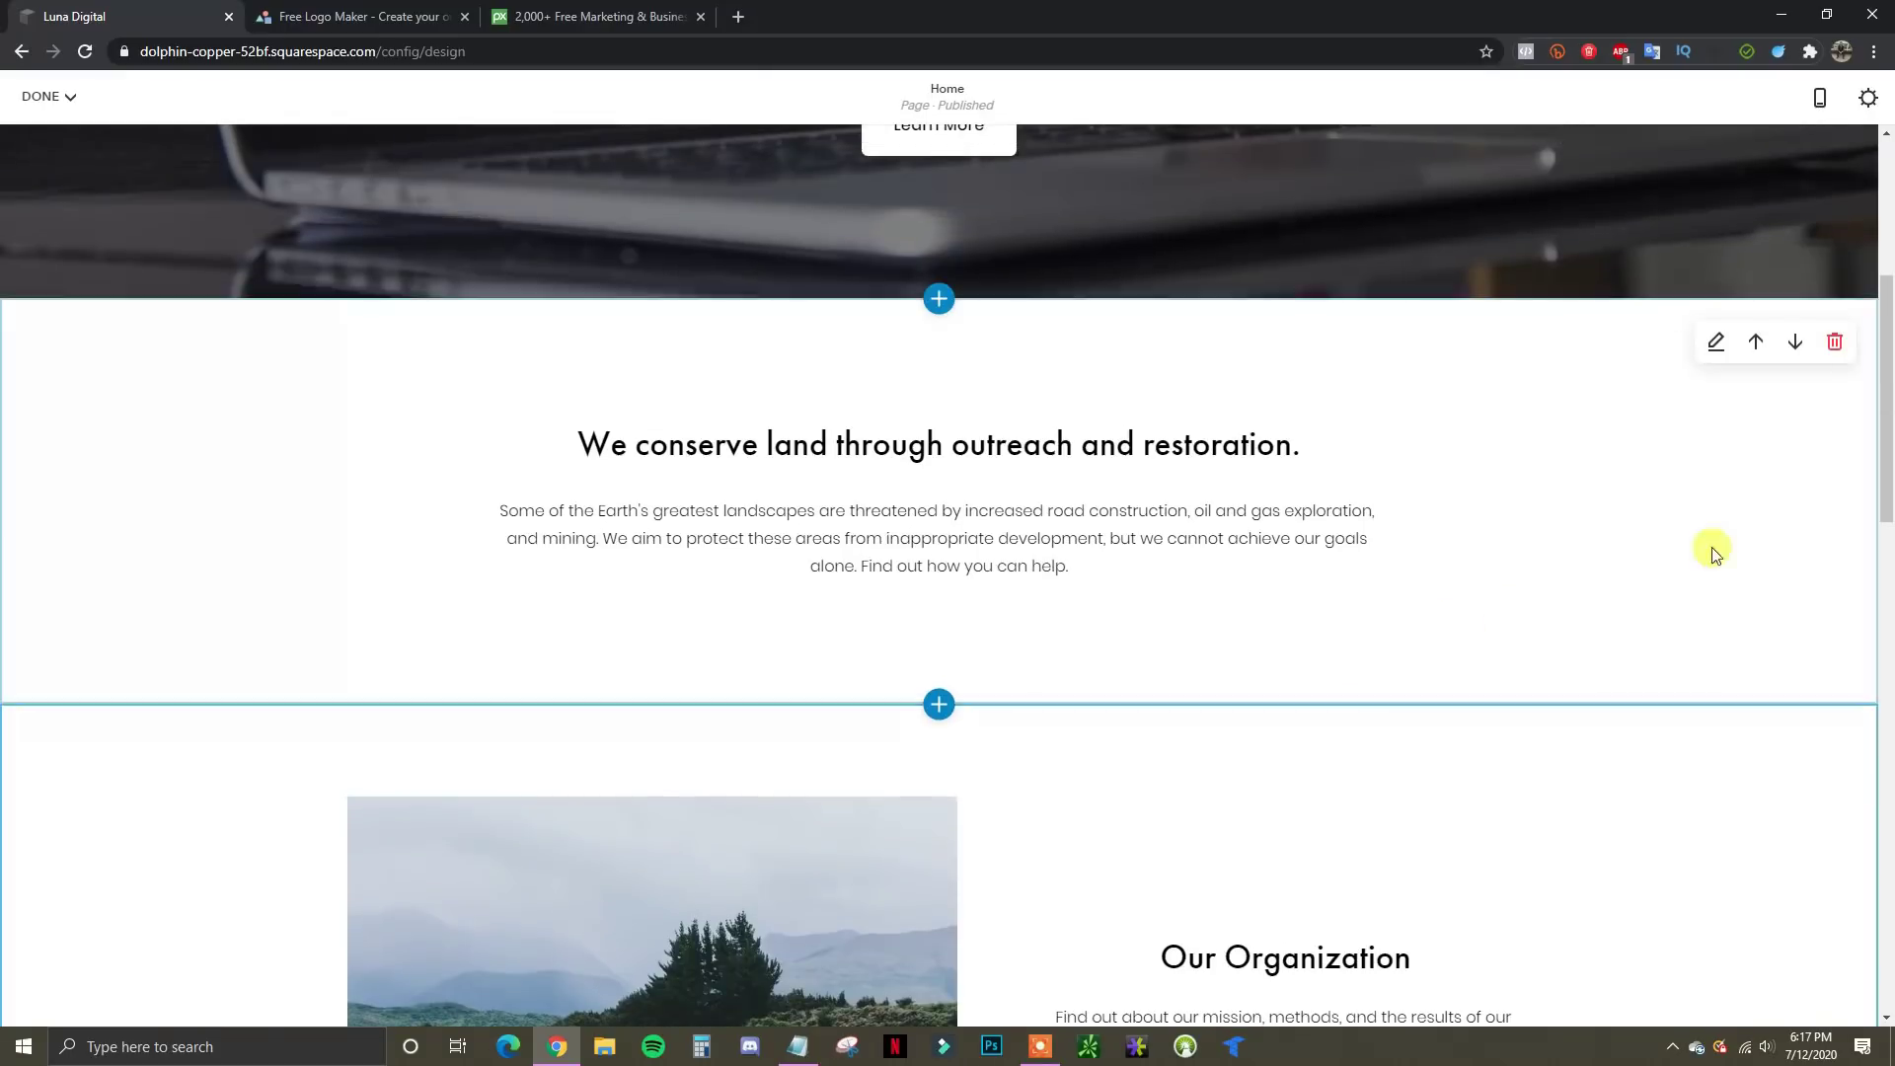
pyautogui.scroll(-2, 1424, 633)
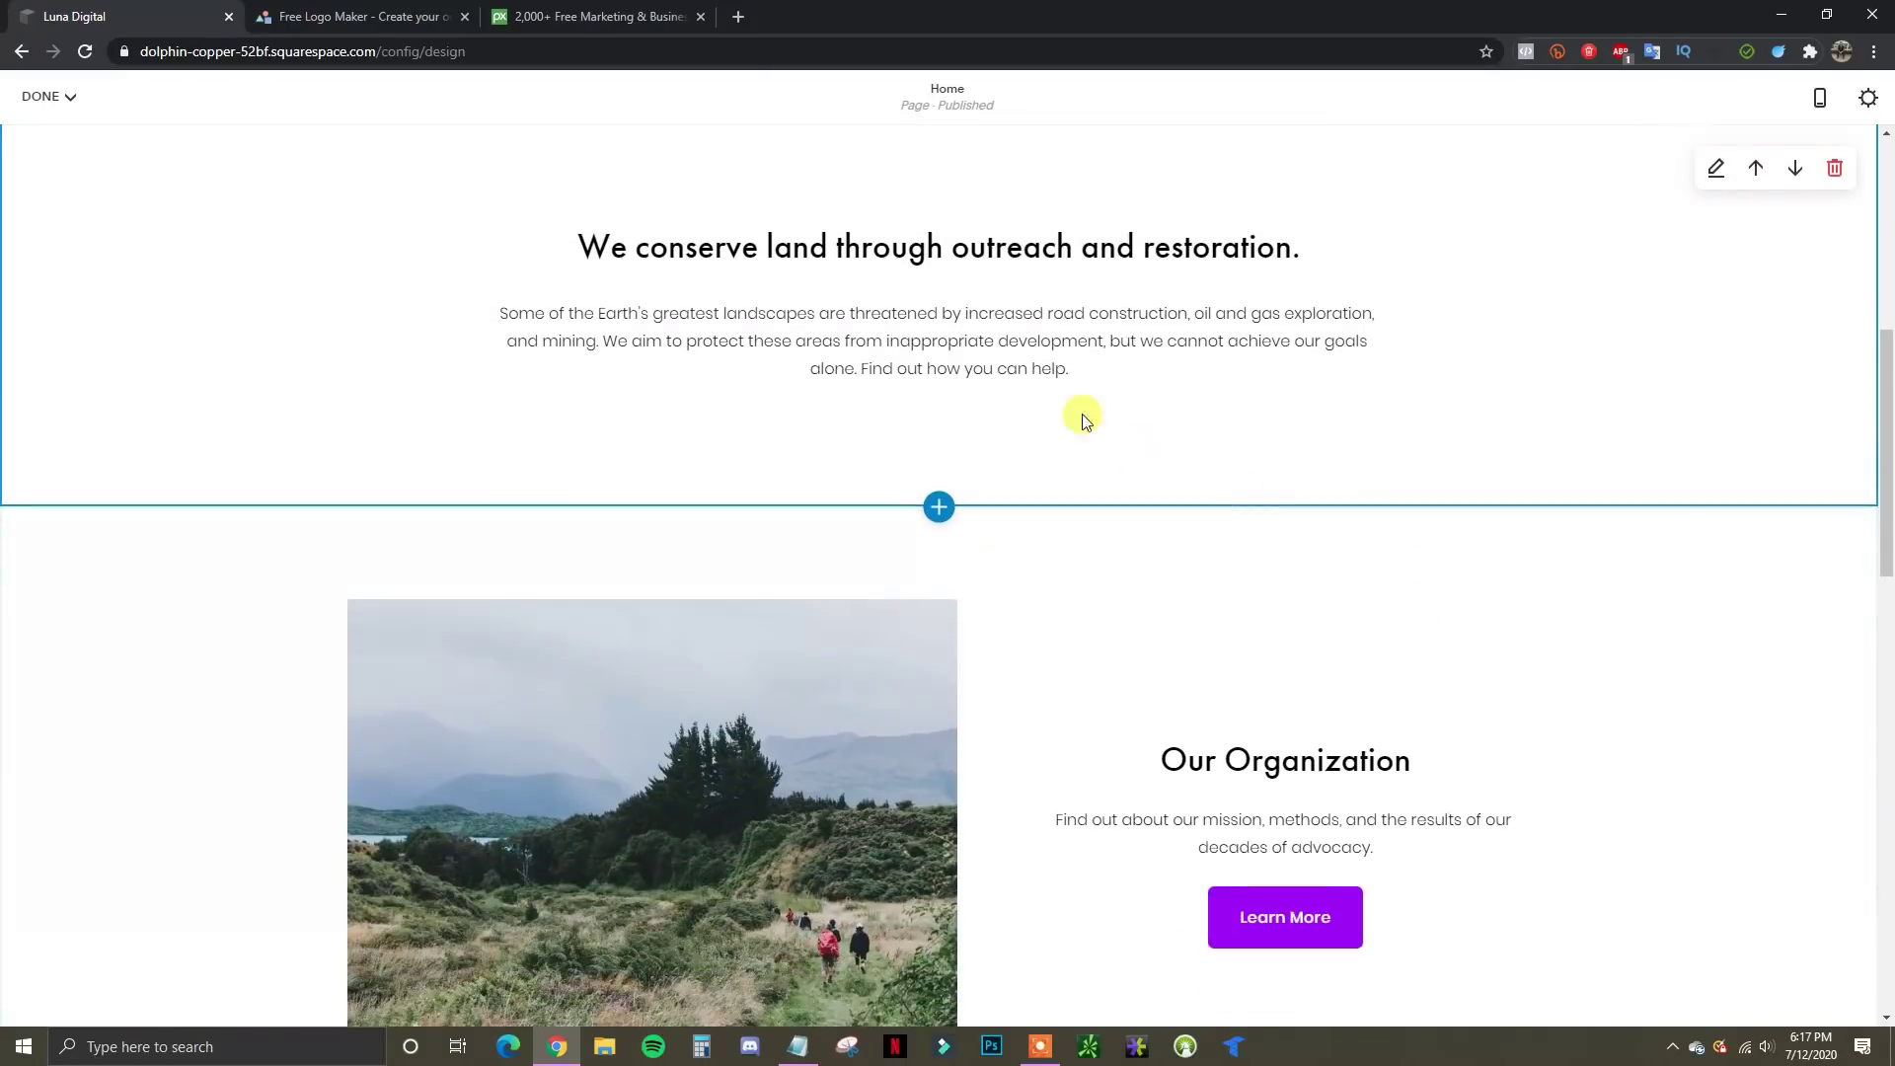
pyautogui.scroll(3, 1417, 622)
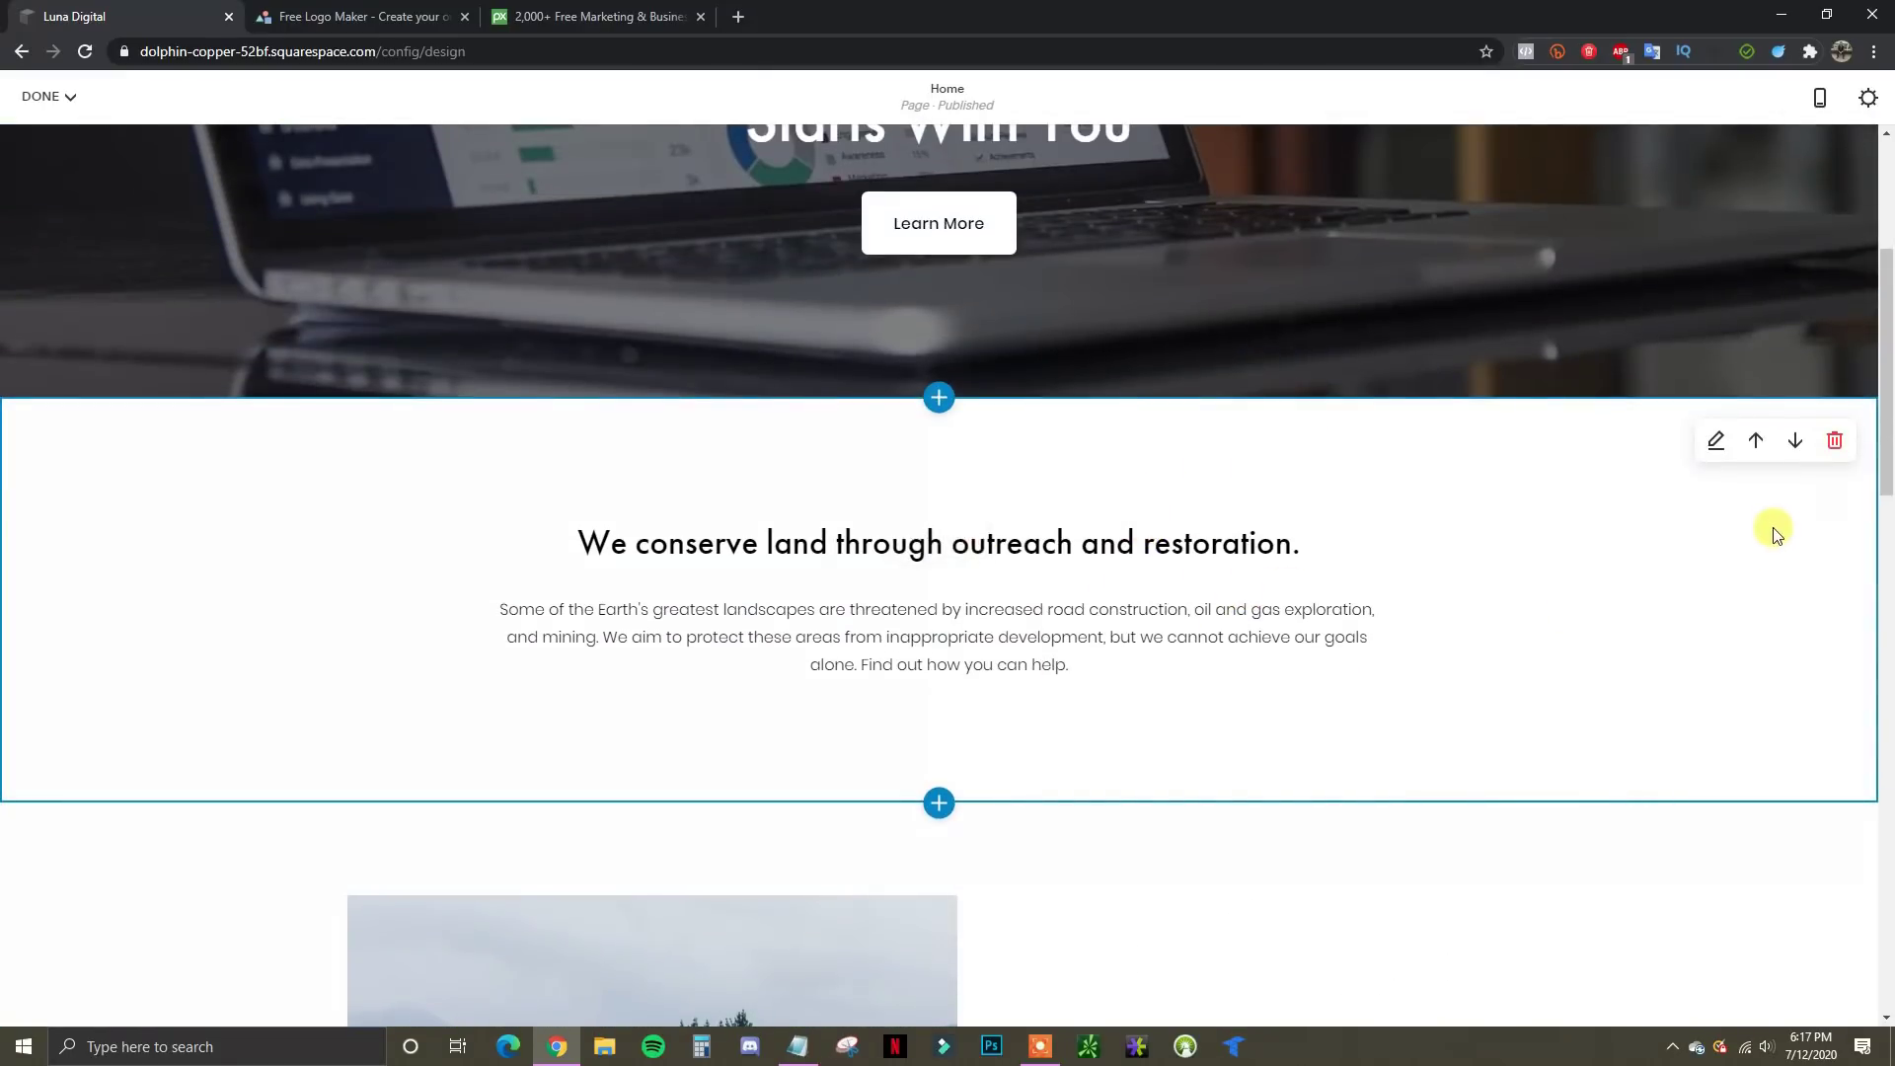
pyautogui.click(1795, 441)
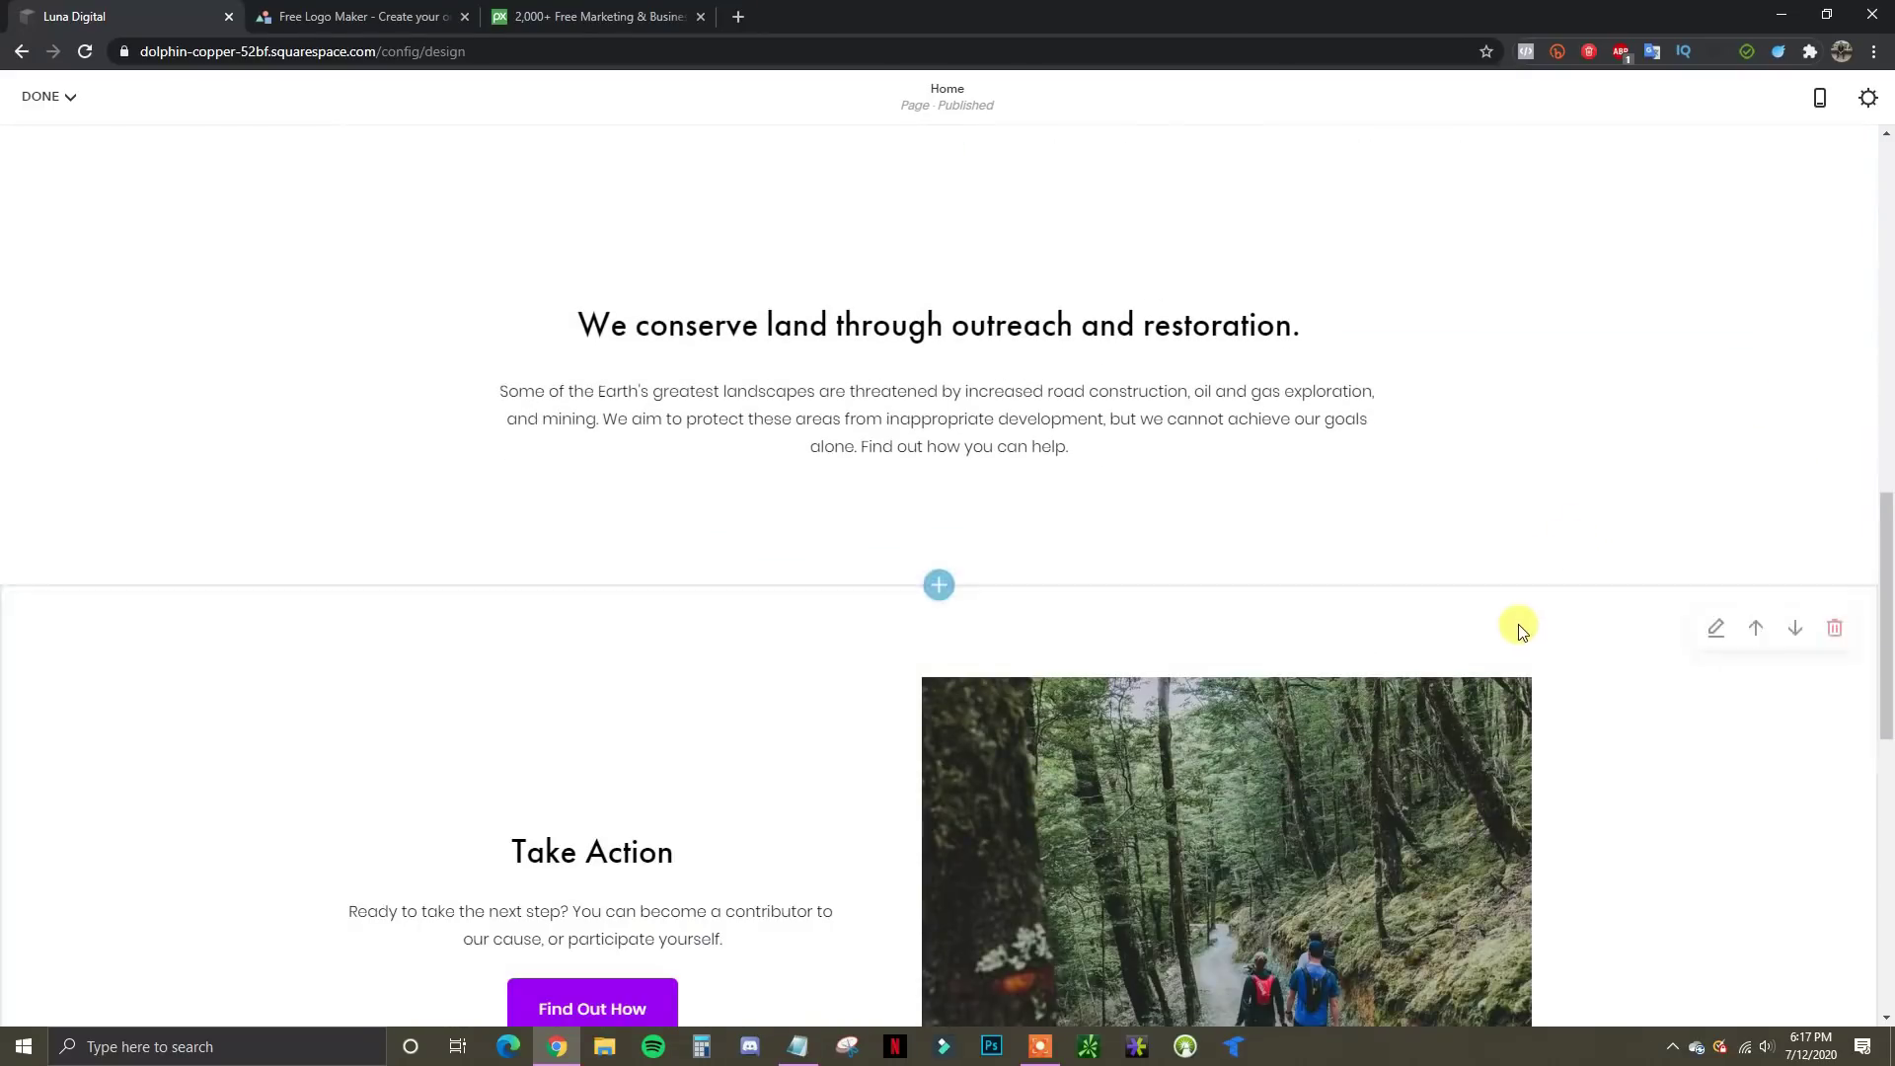
# Trash the land-conservation section and confirm Remove
pyautogui.scroll(5, 1515, 631)
pyautogui.scroll(-1, 1056, 681)
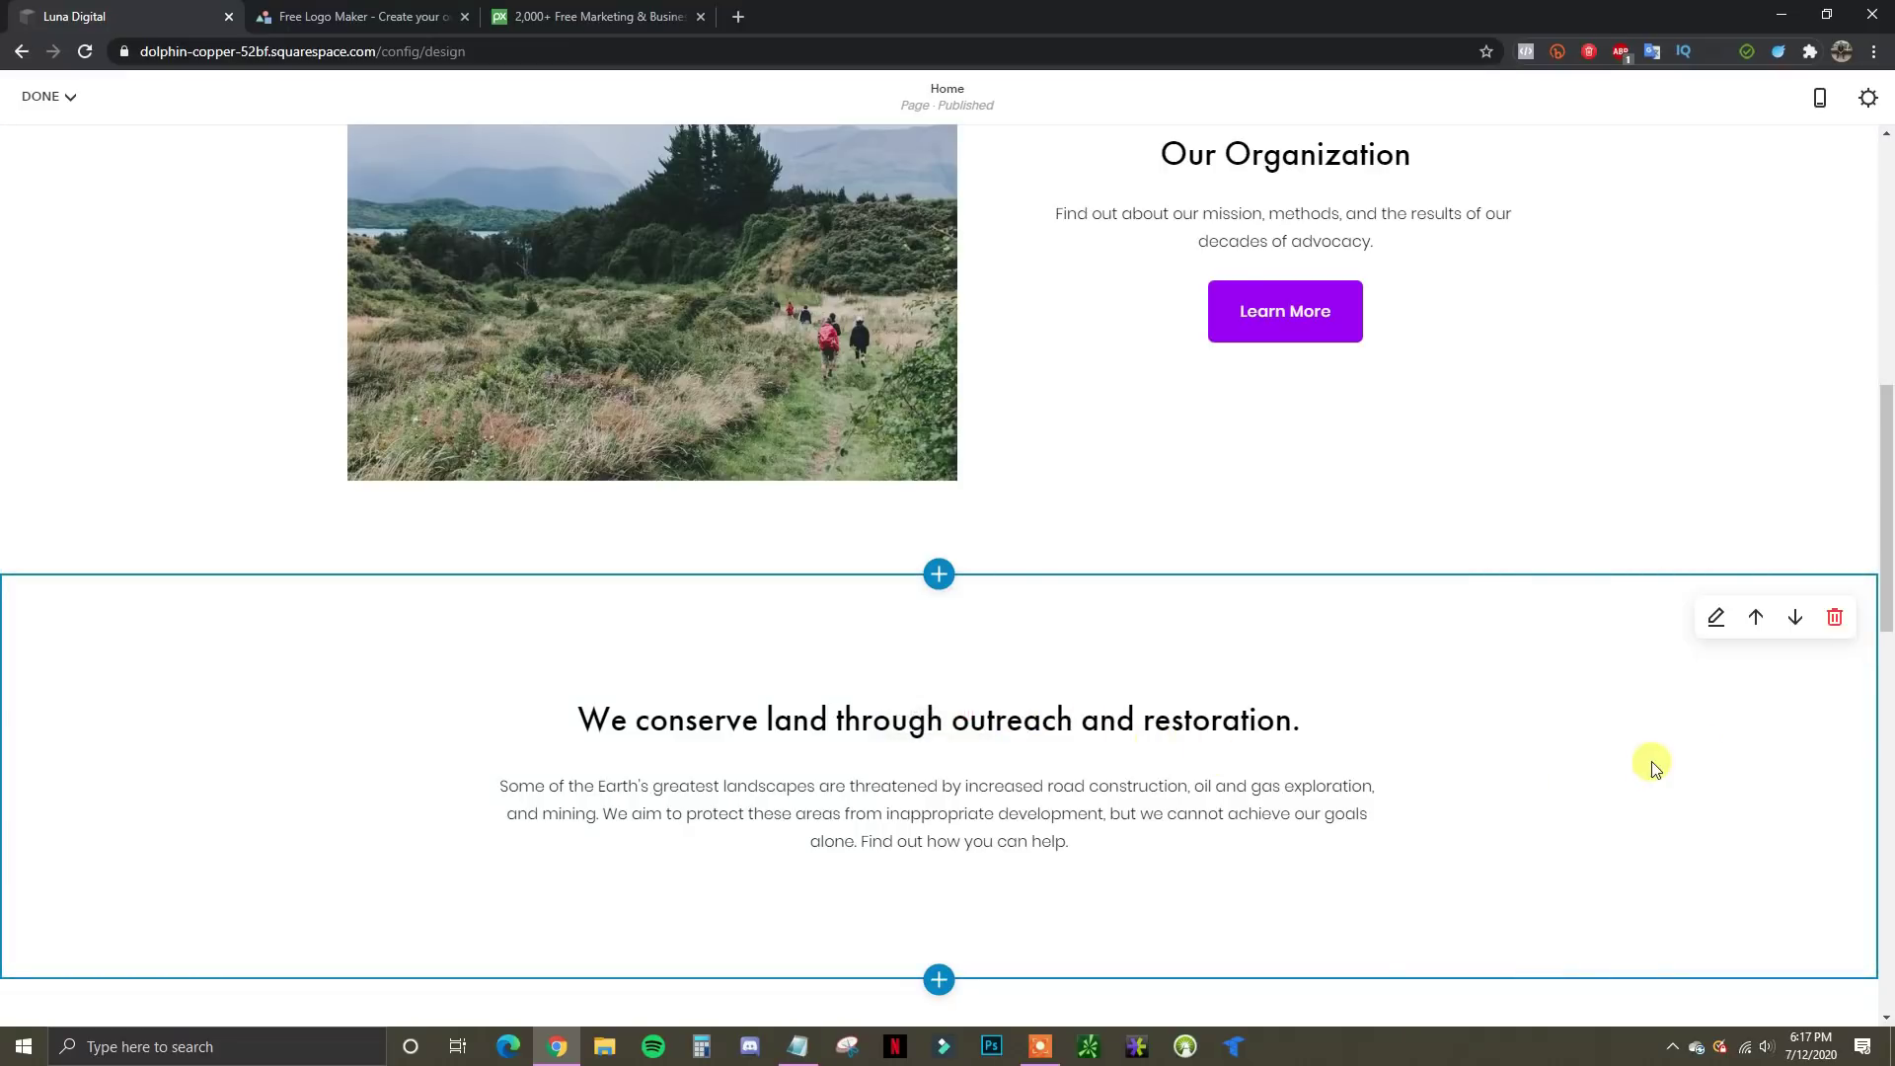
pyautogui.click(1835, 618)
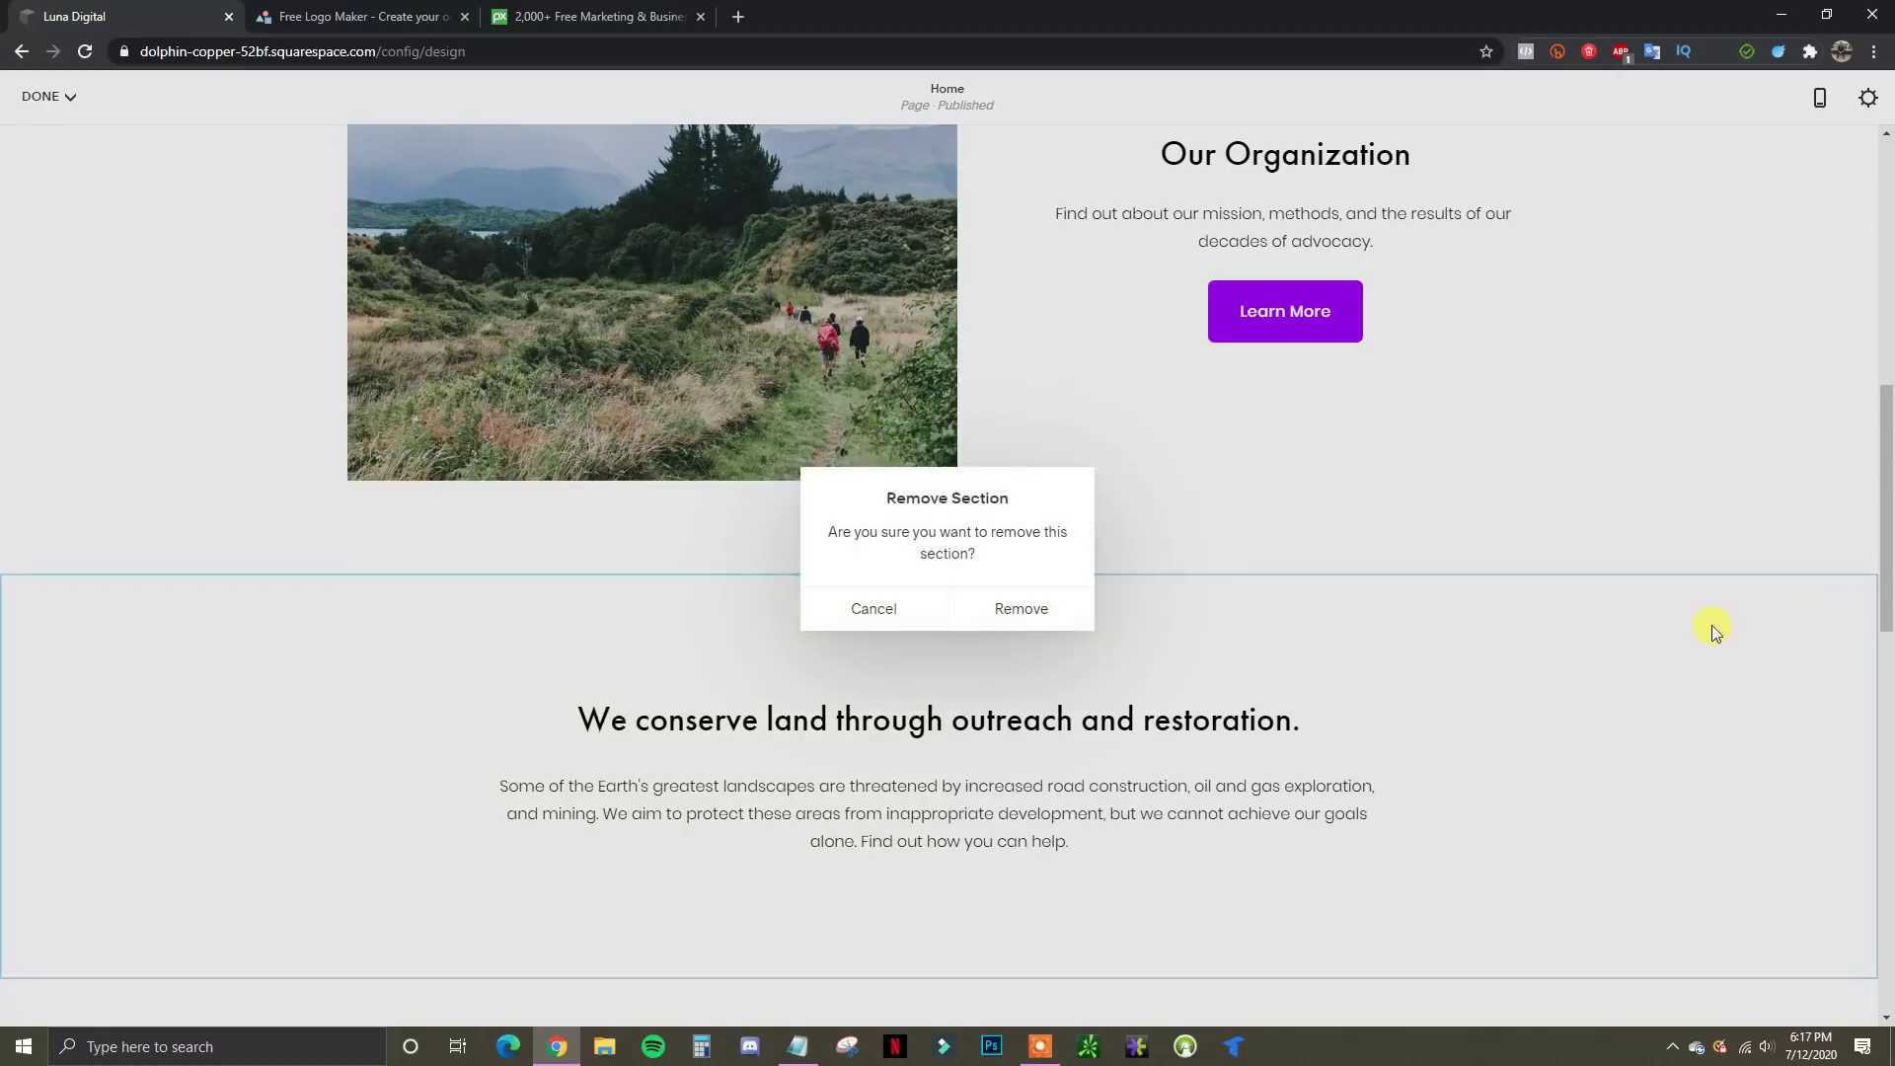
pyautogui.click(1027, 608)
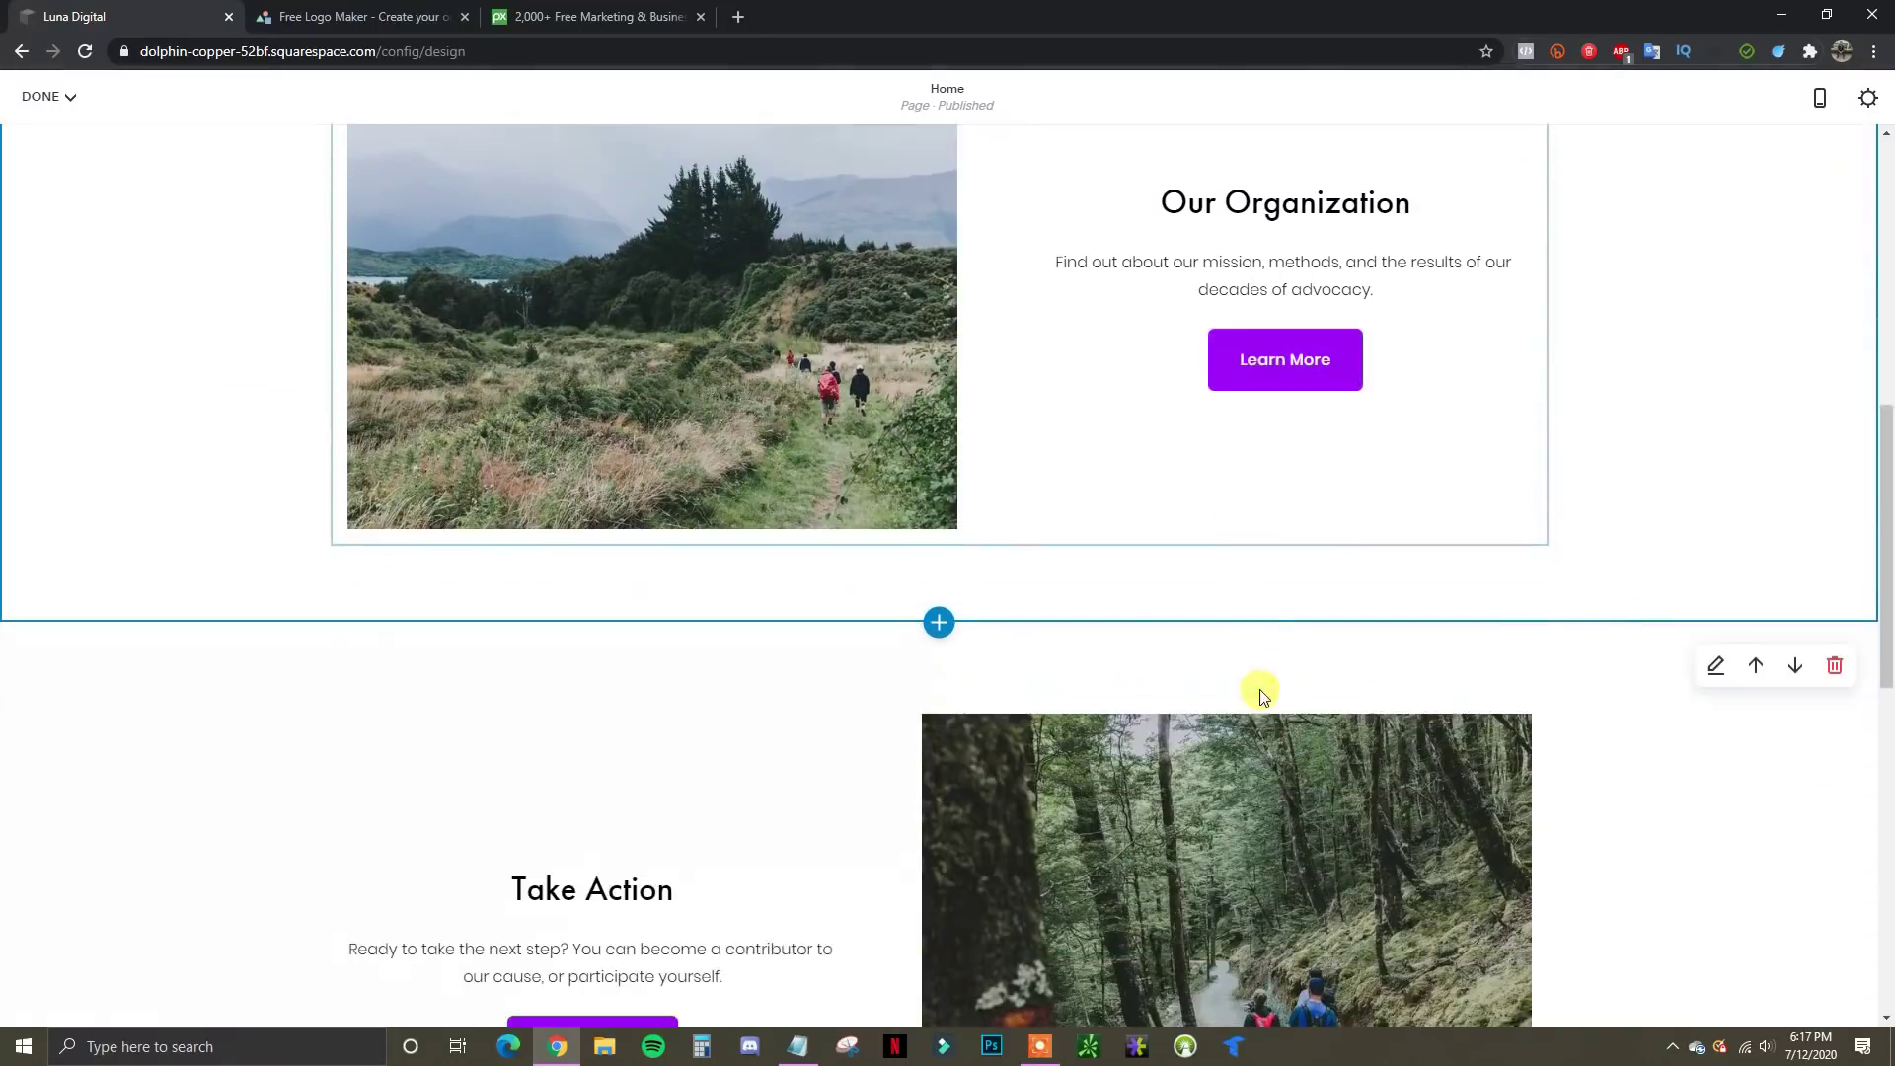
pyautogui.scroll(-9, 1261, 696)
pyautogui.scroll(1, 1281, 668)
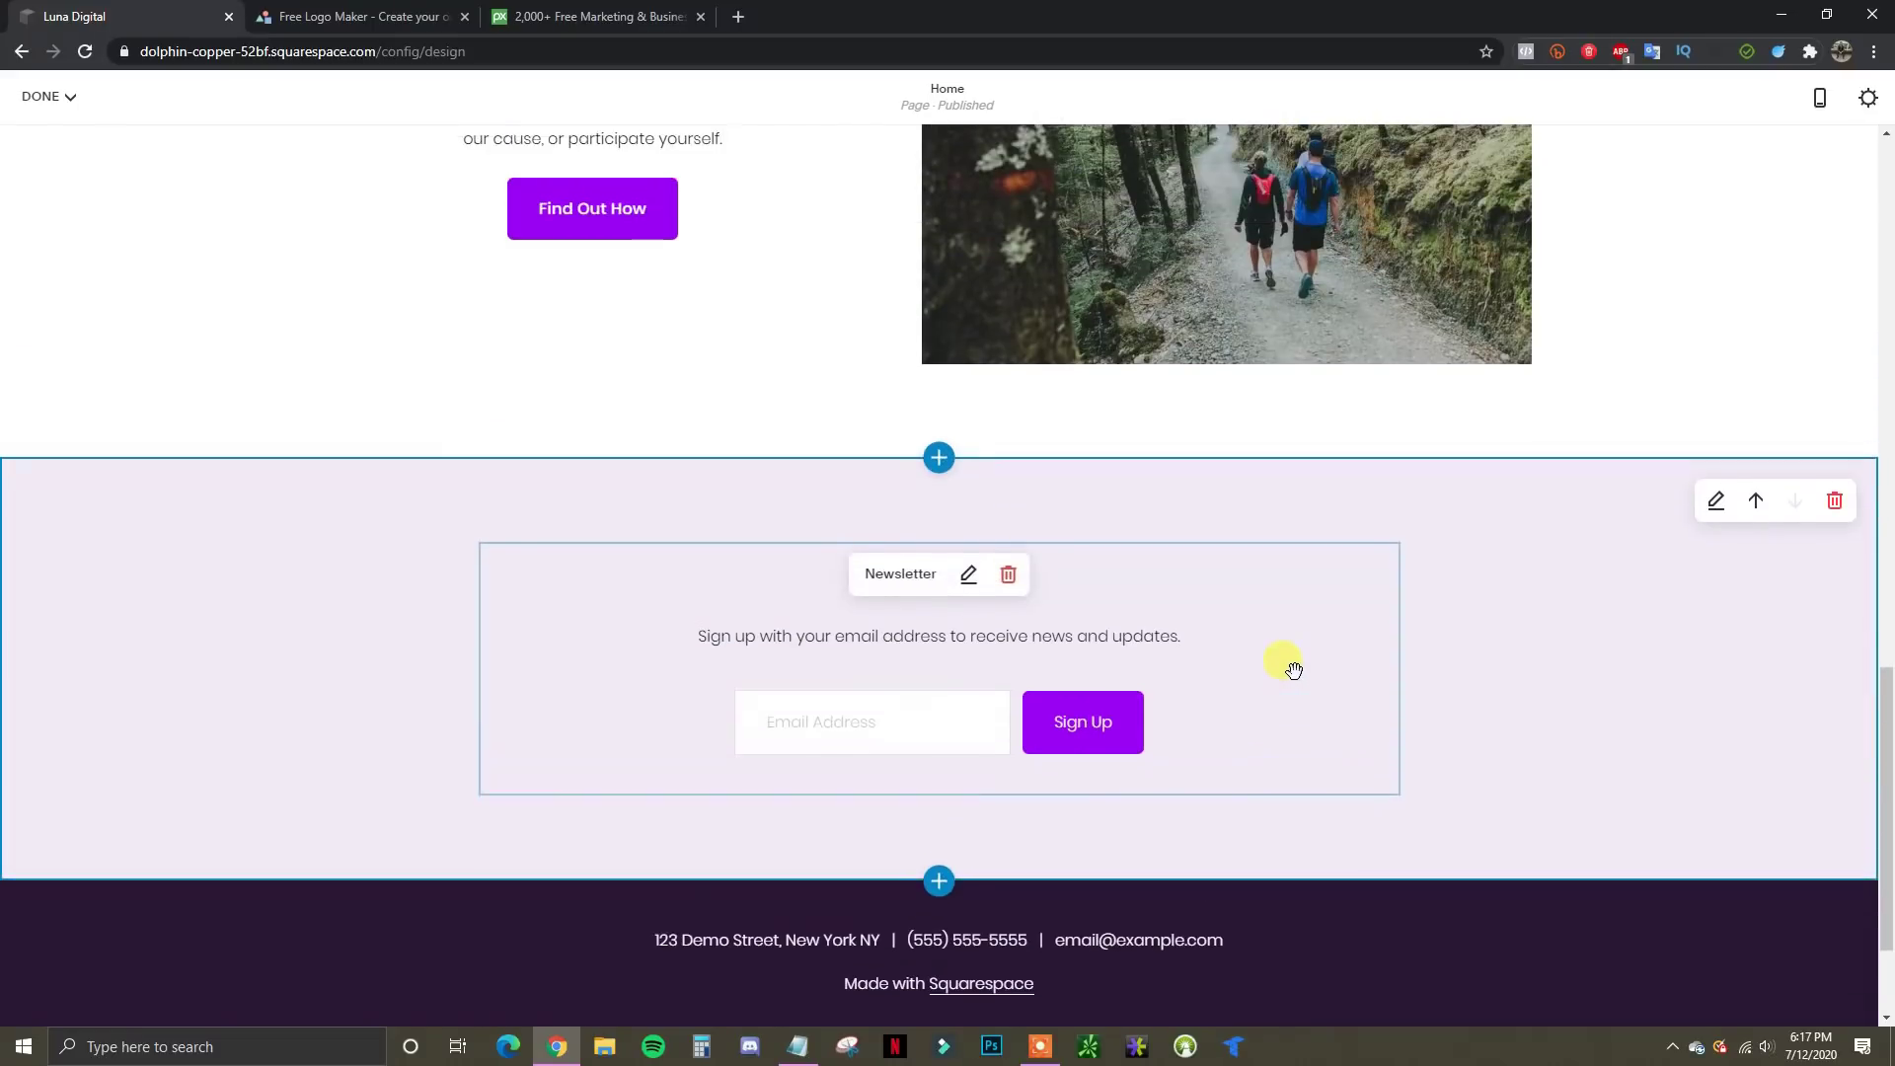
pyautogui.scroll(12, 1282, 661)
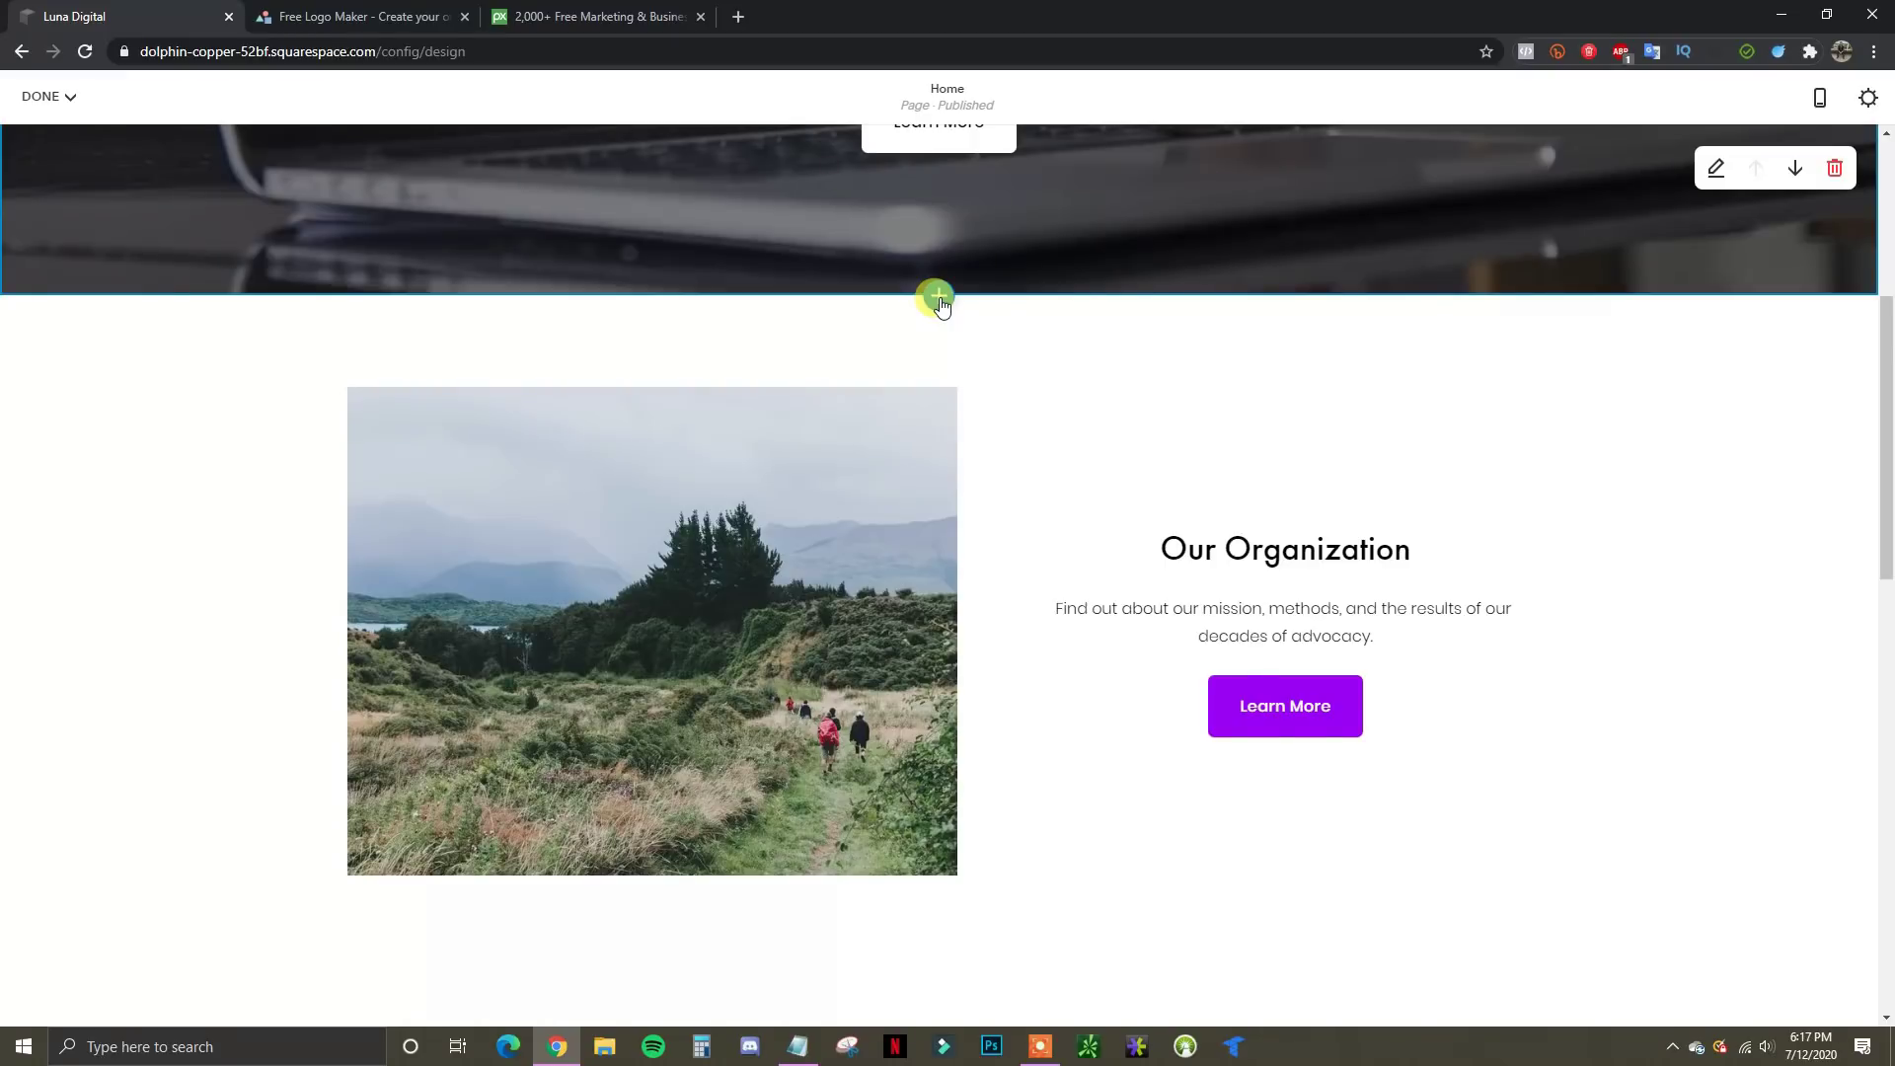
# Start a new section below the hero and browse the List, Gallery, Images, Quote and Text layouts
pyautogui.scroll(5, 938, 298)
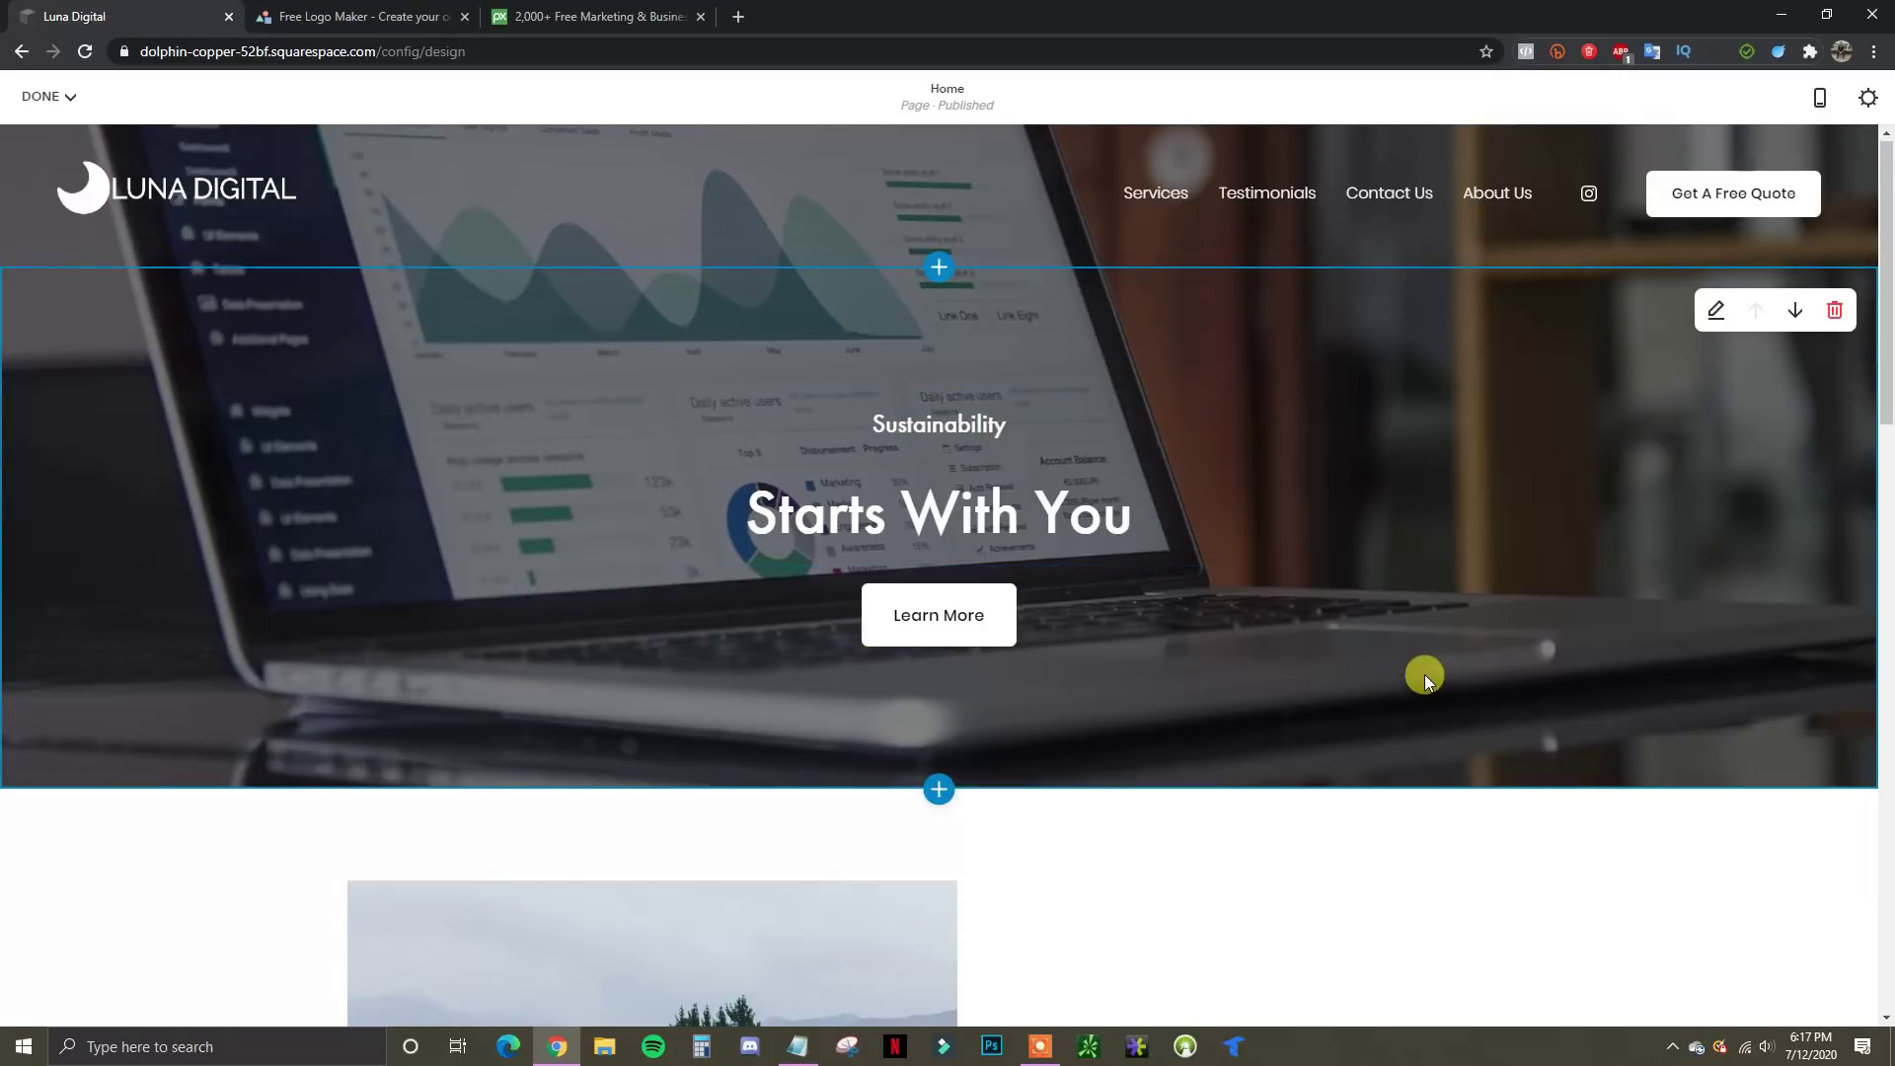
pyautogui.click(937, 789)
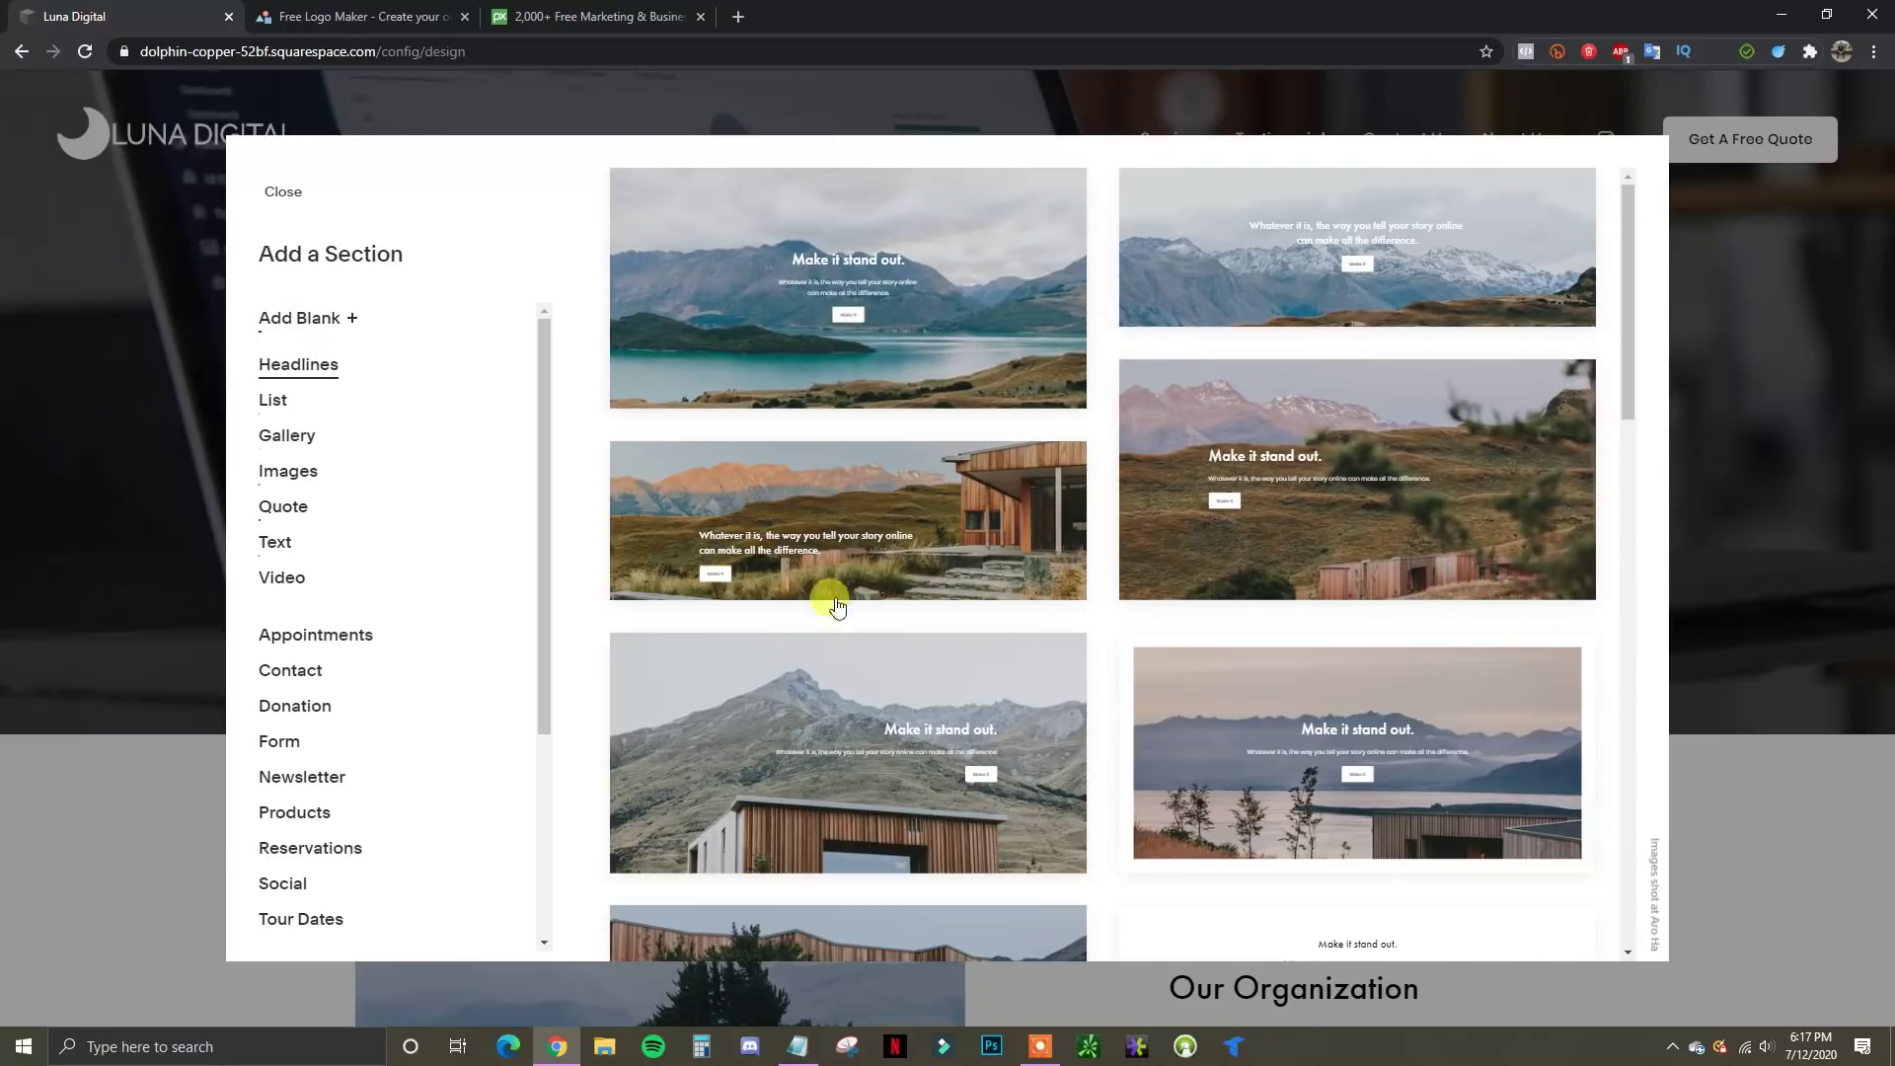
pyautogui.scroll(-6, 1323, 518)
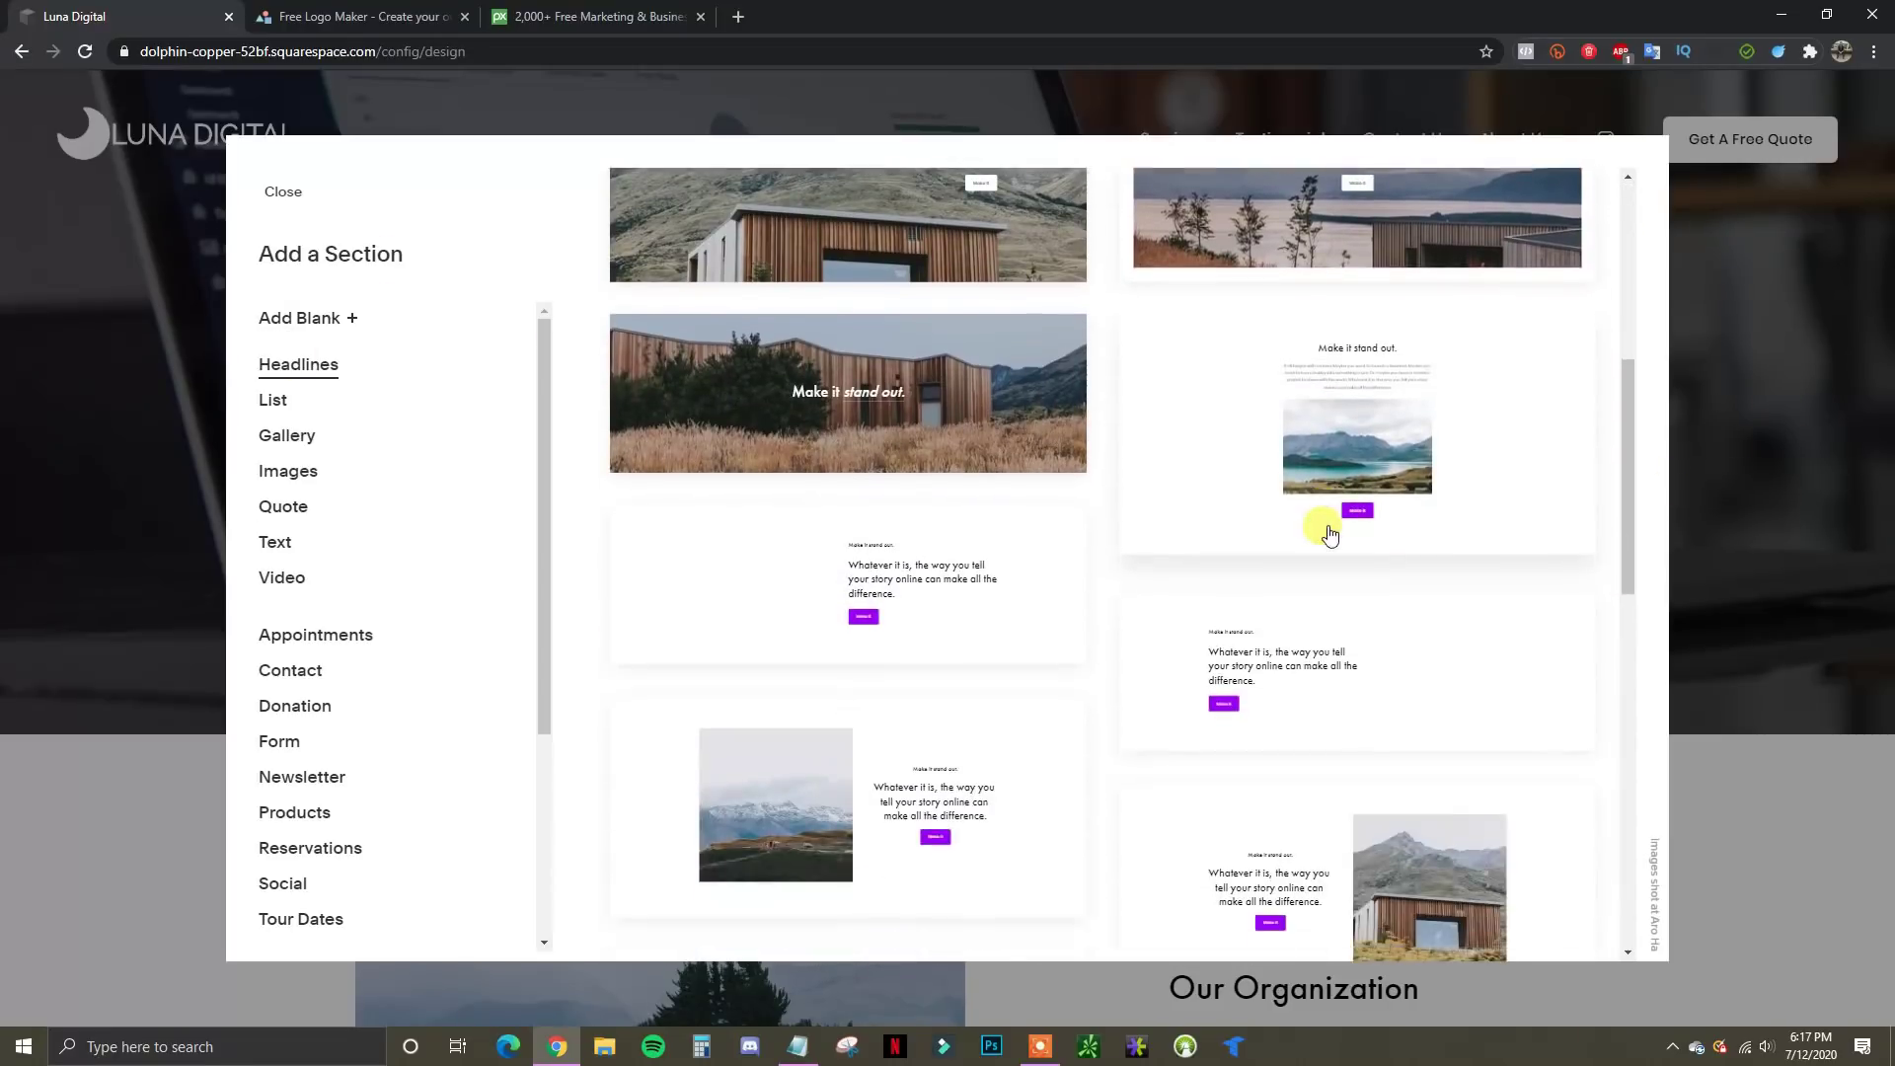
pyautogui.scroll(-5, 1329, 533)
pyautogui.scroll(2, 1134, 559)
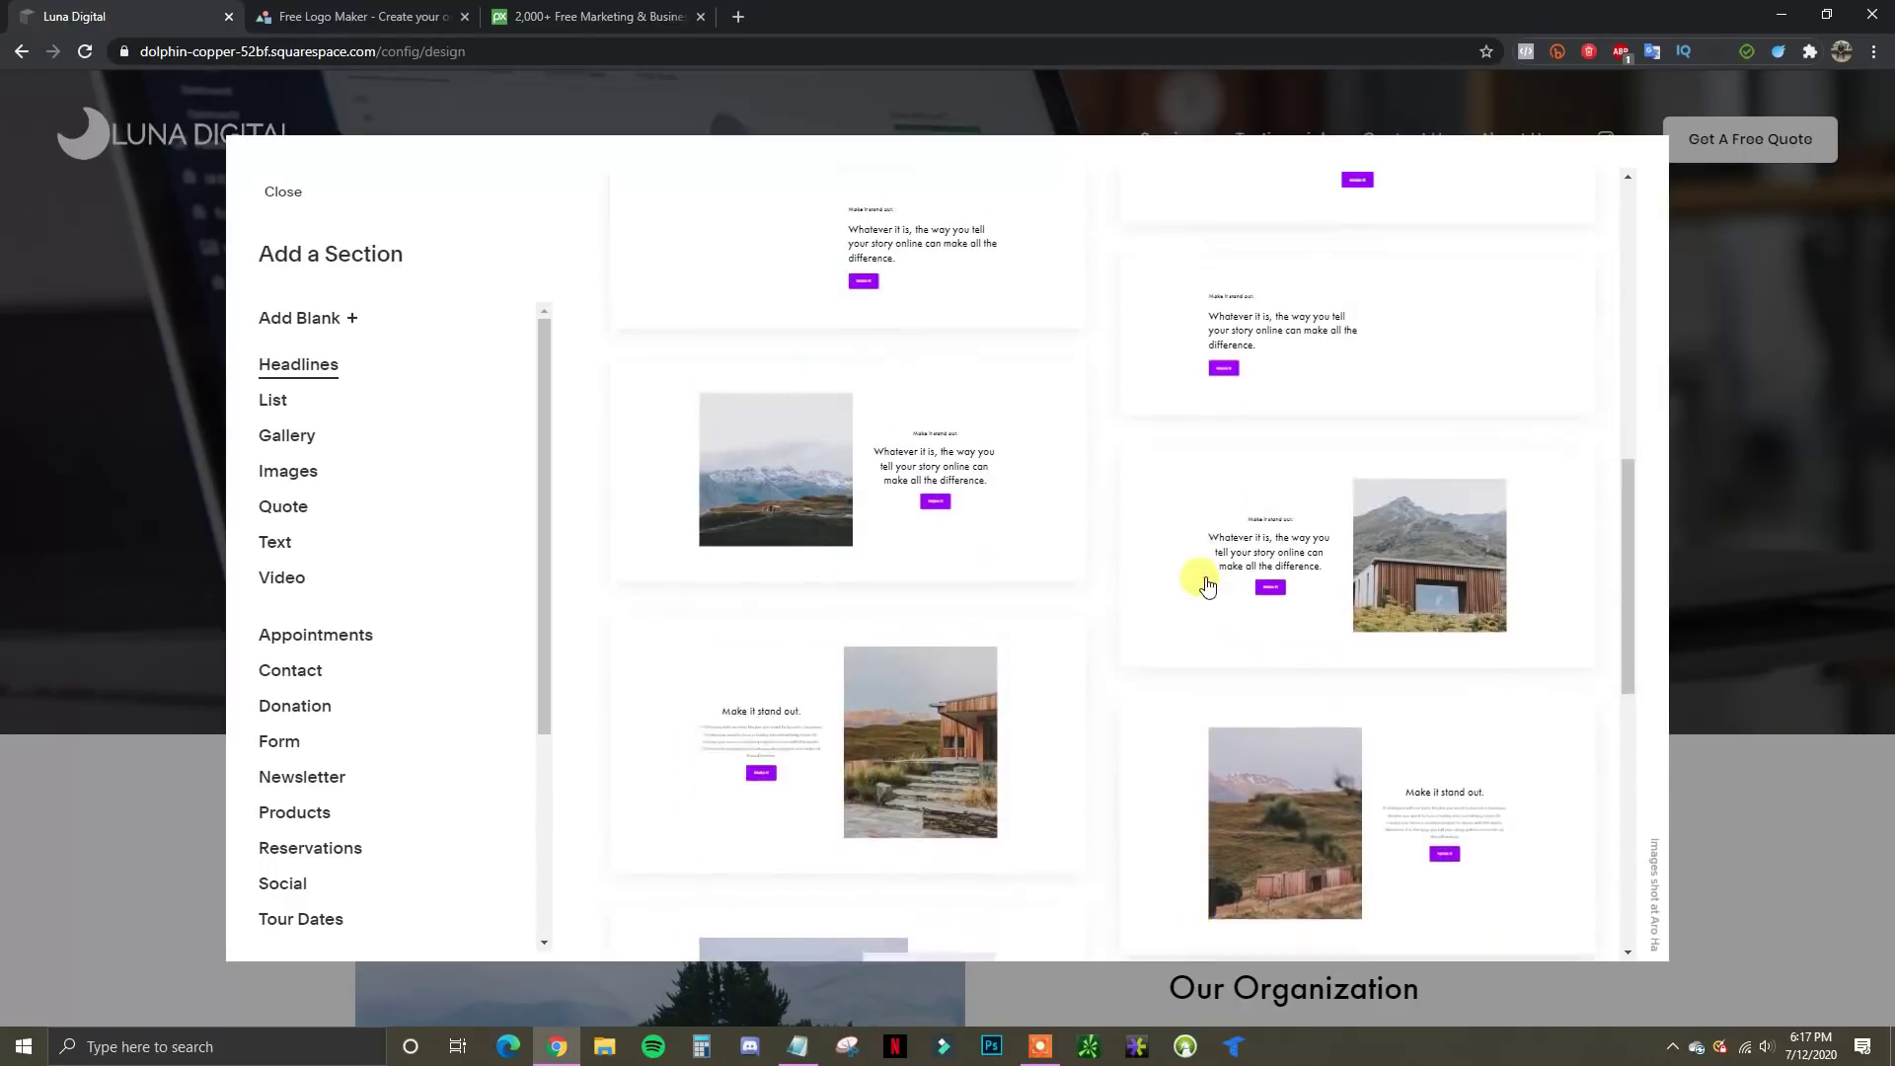
pyautogui.scroll(6, 1095, 550)
pyautogui.click(268, 400)
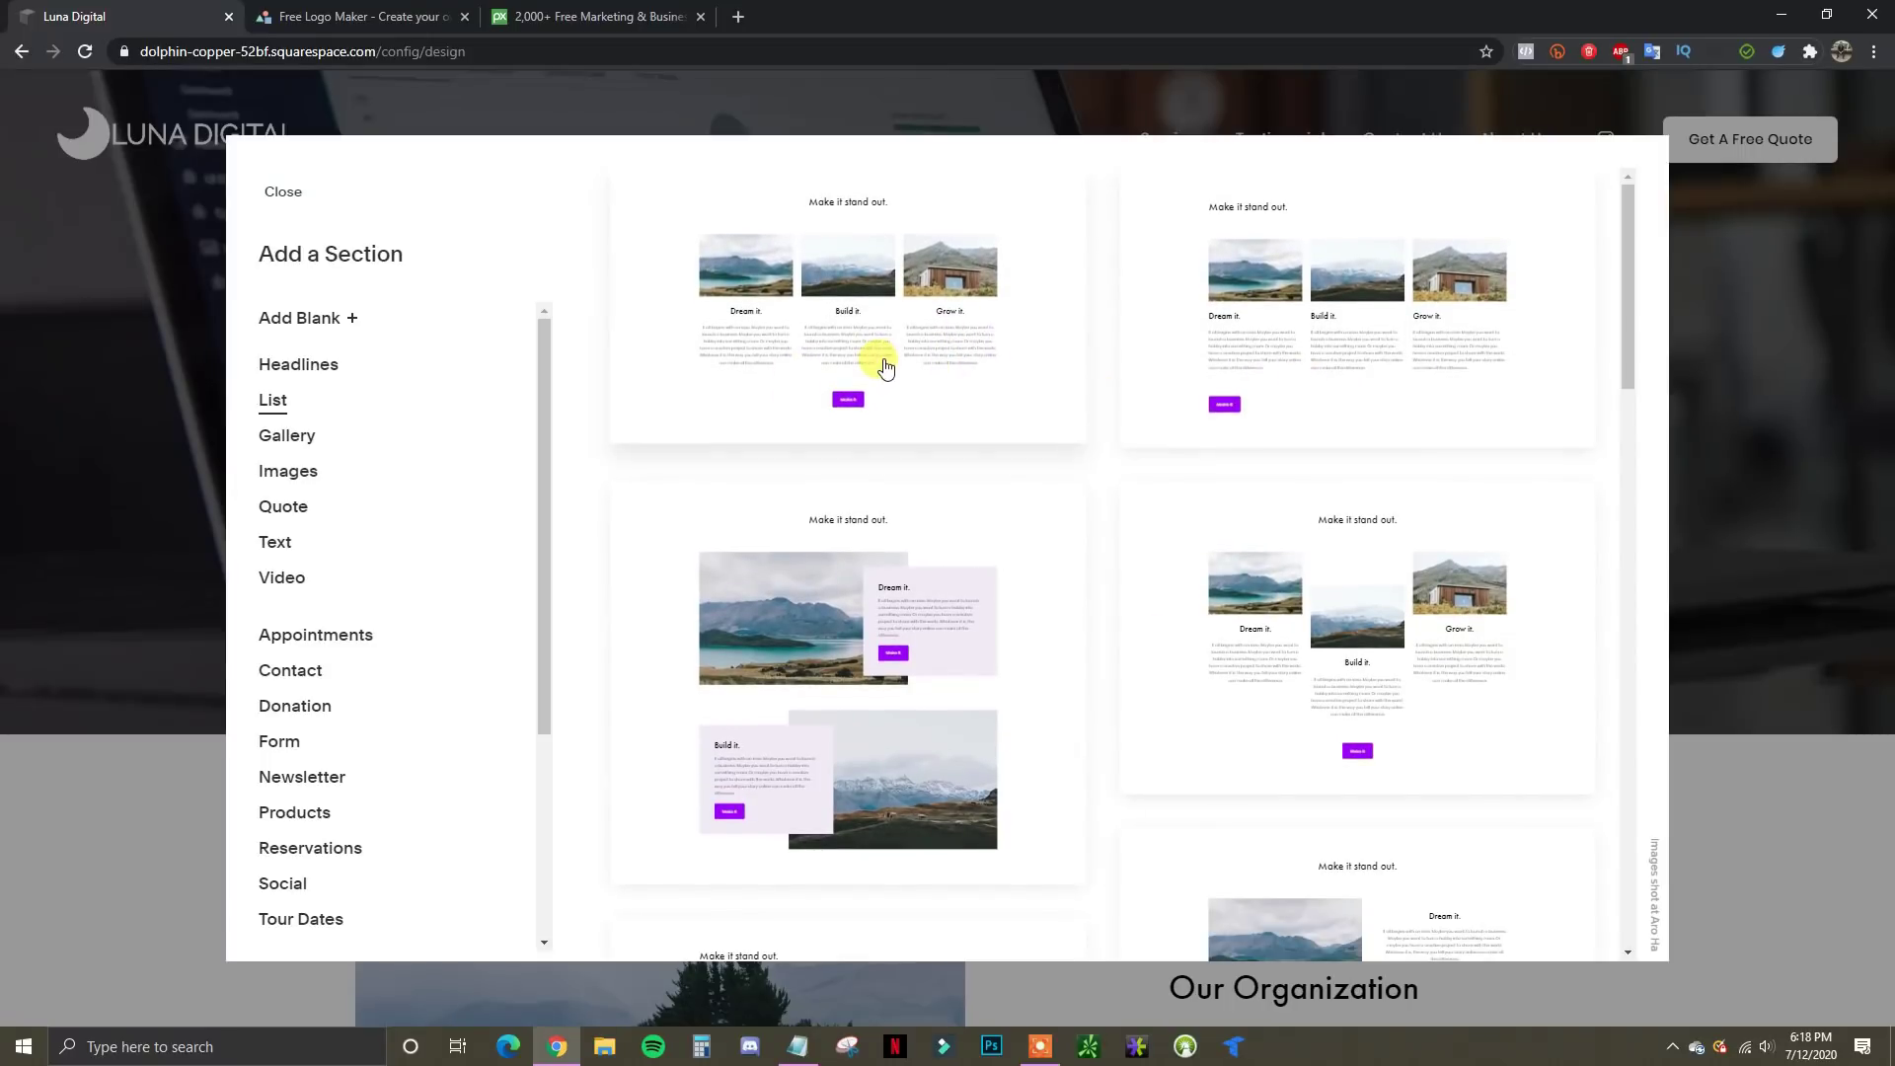
pyautogui.click(299, 445)
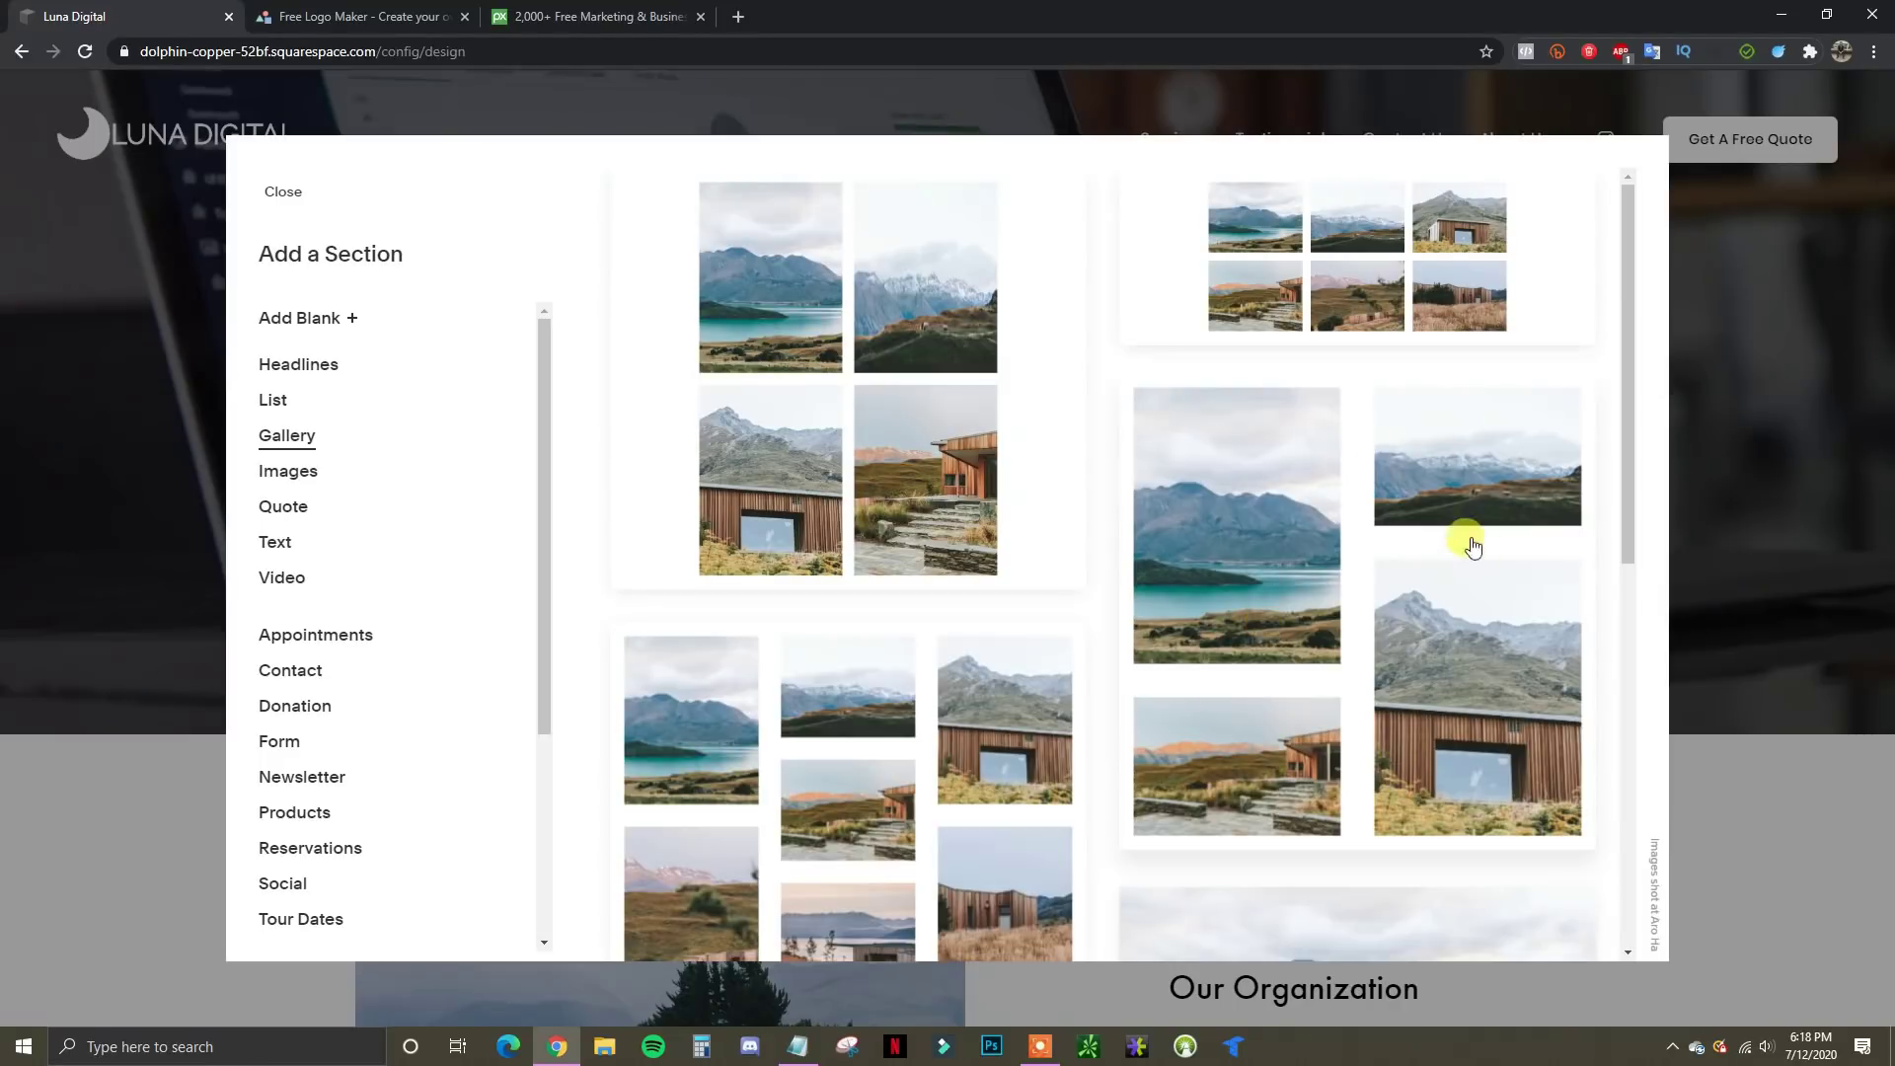
pyautogui.click(301, 473)
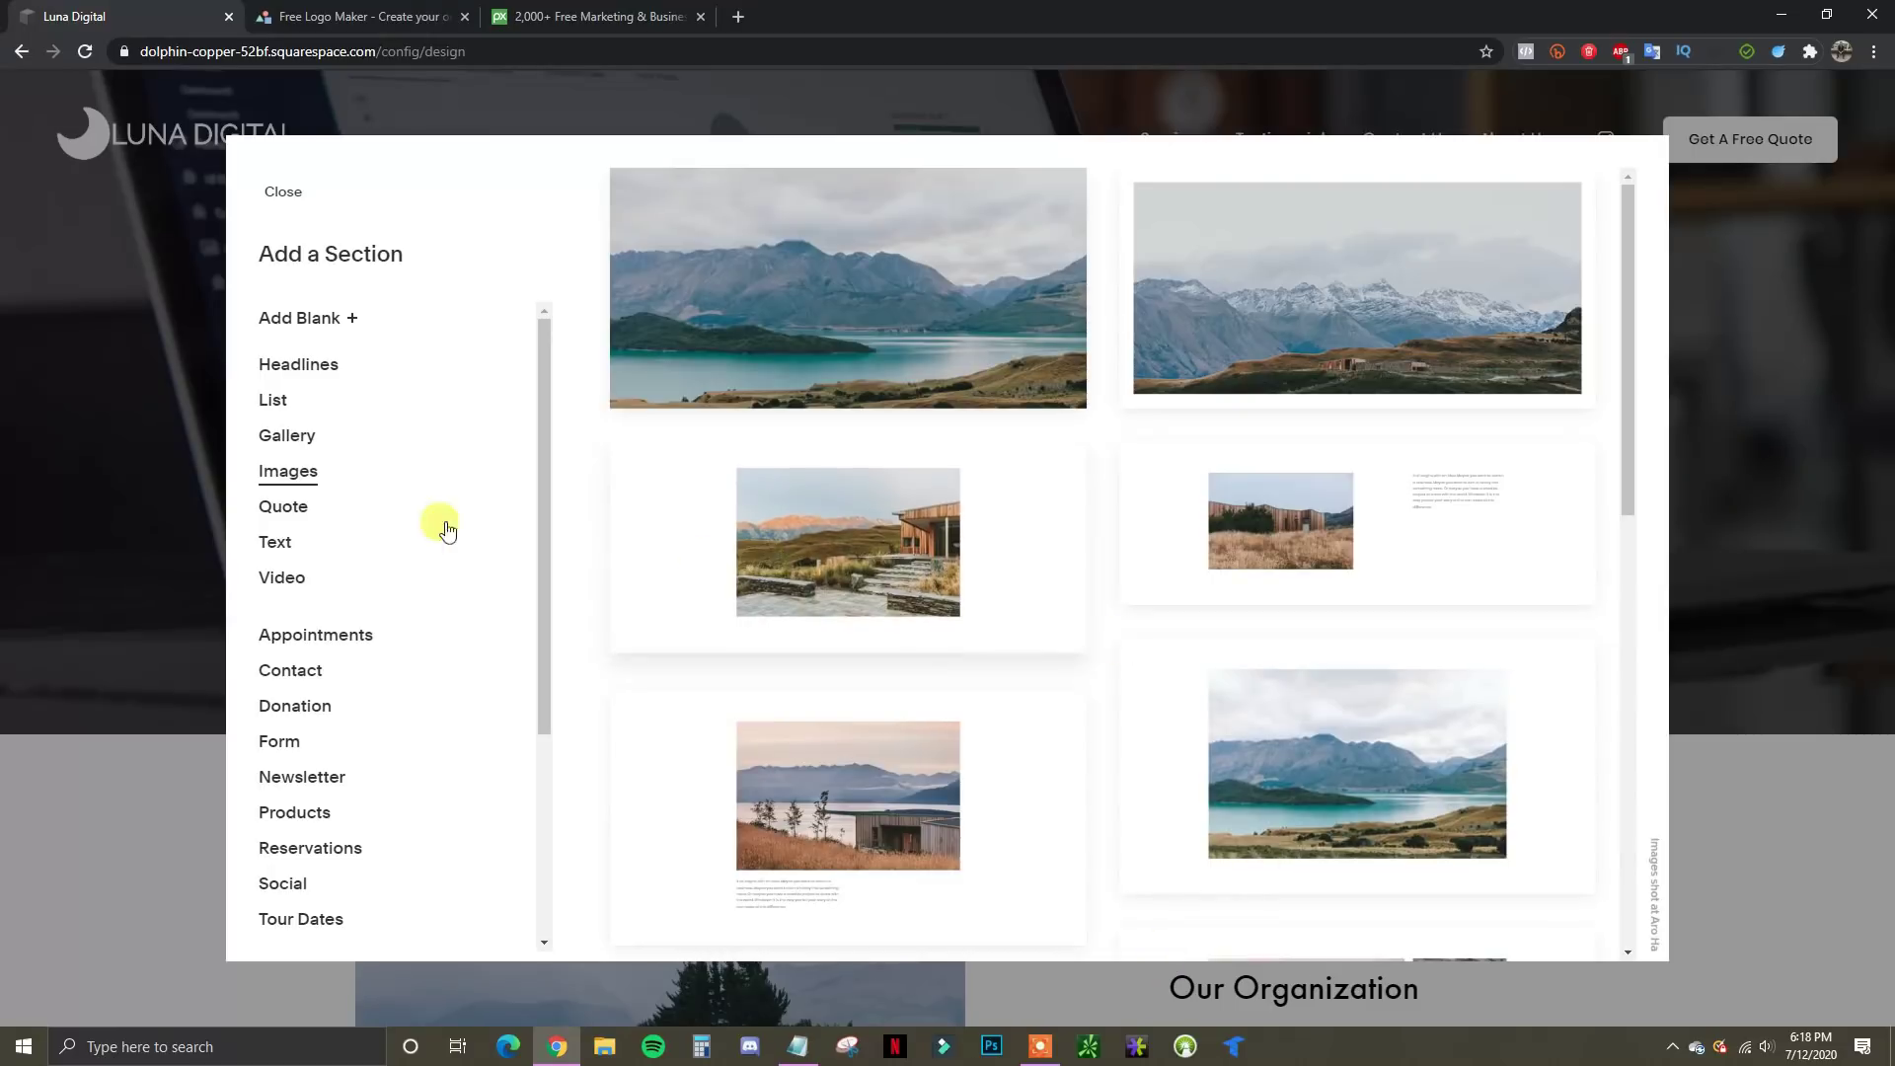
pyautogui.click(291, 507)
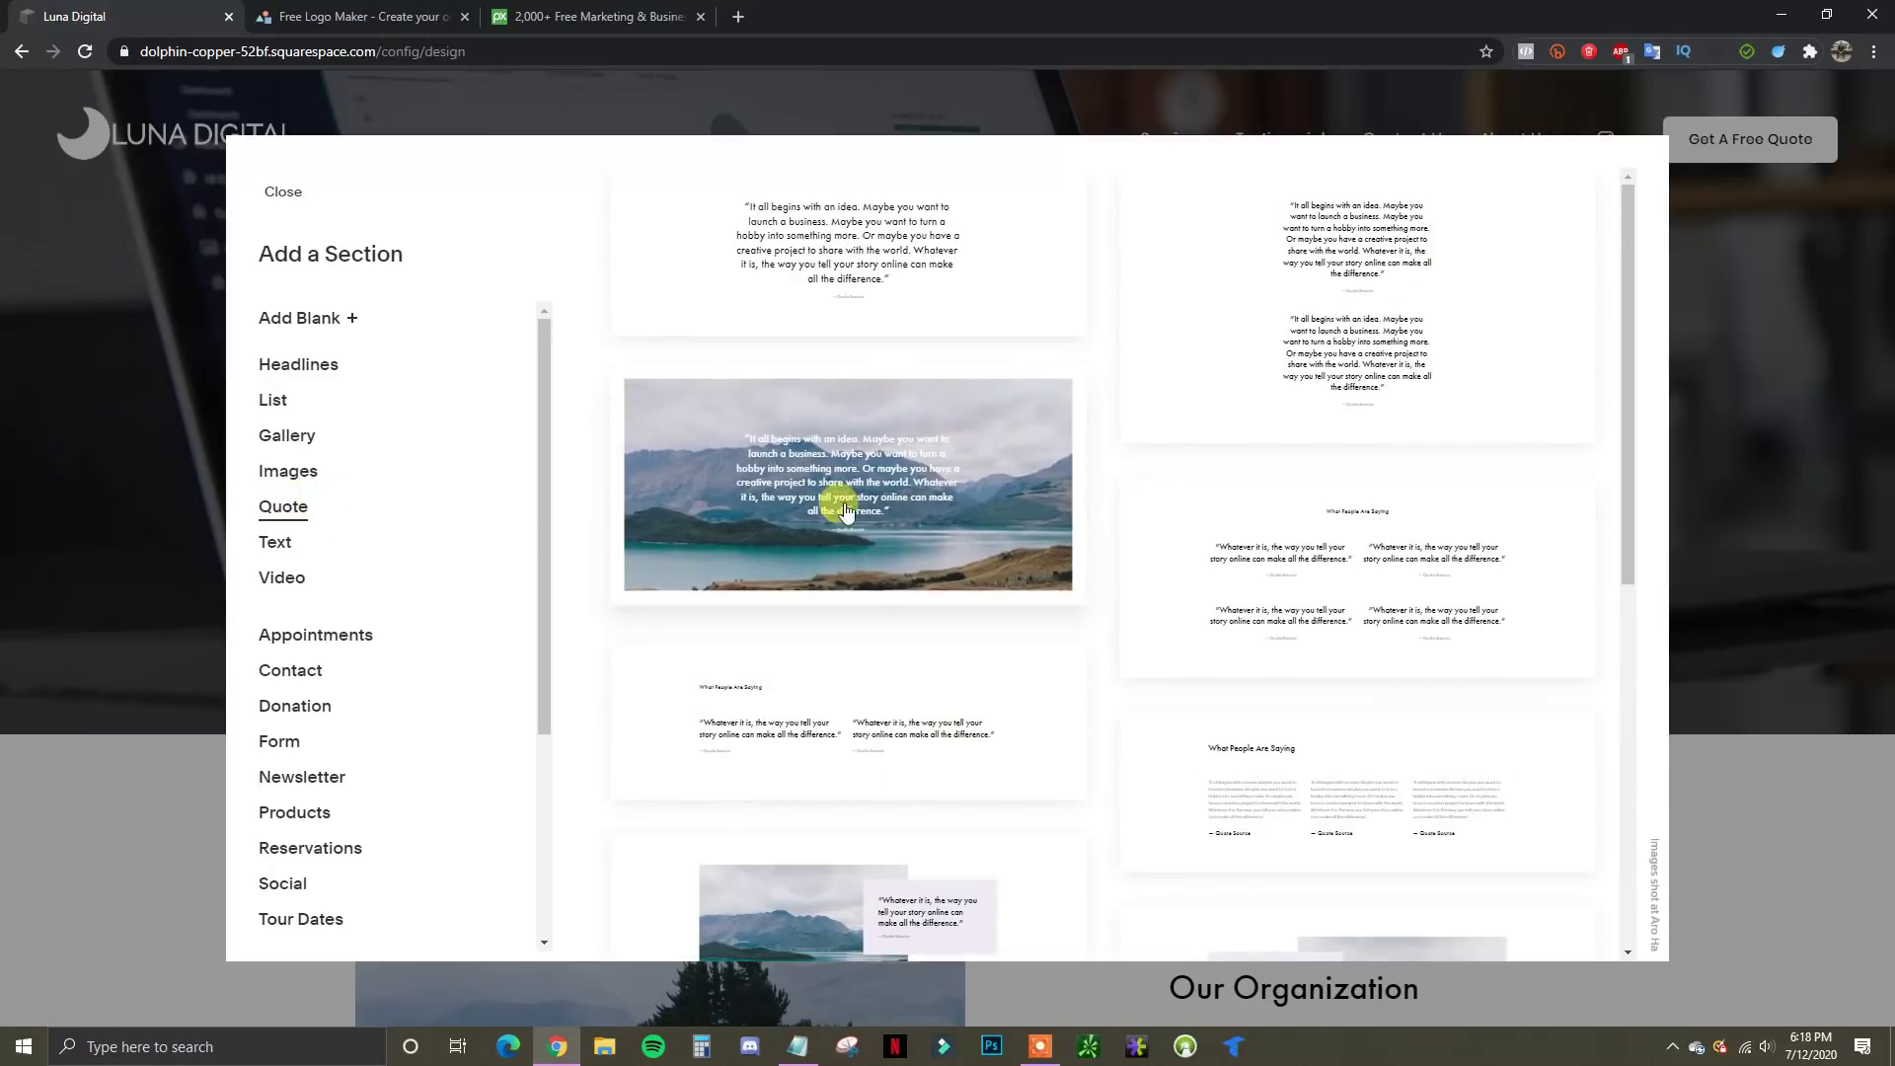
pyautogui.click(265, 547)
# Return to the List layouts and add the first 'Make it stand out' layout
pyautogui.scroll(-2, 1121, 464)
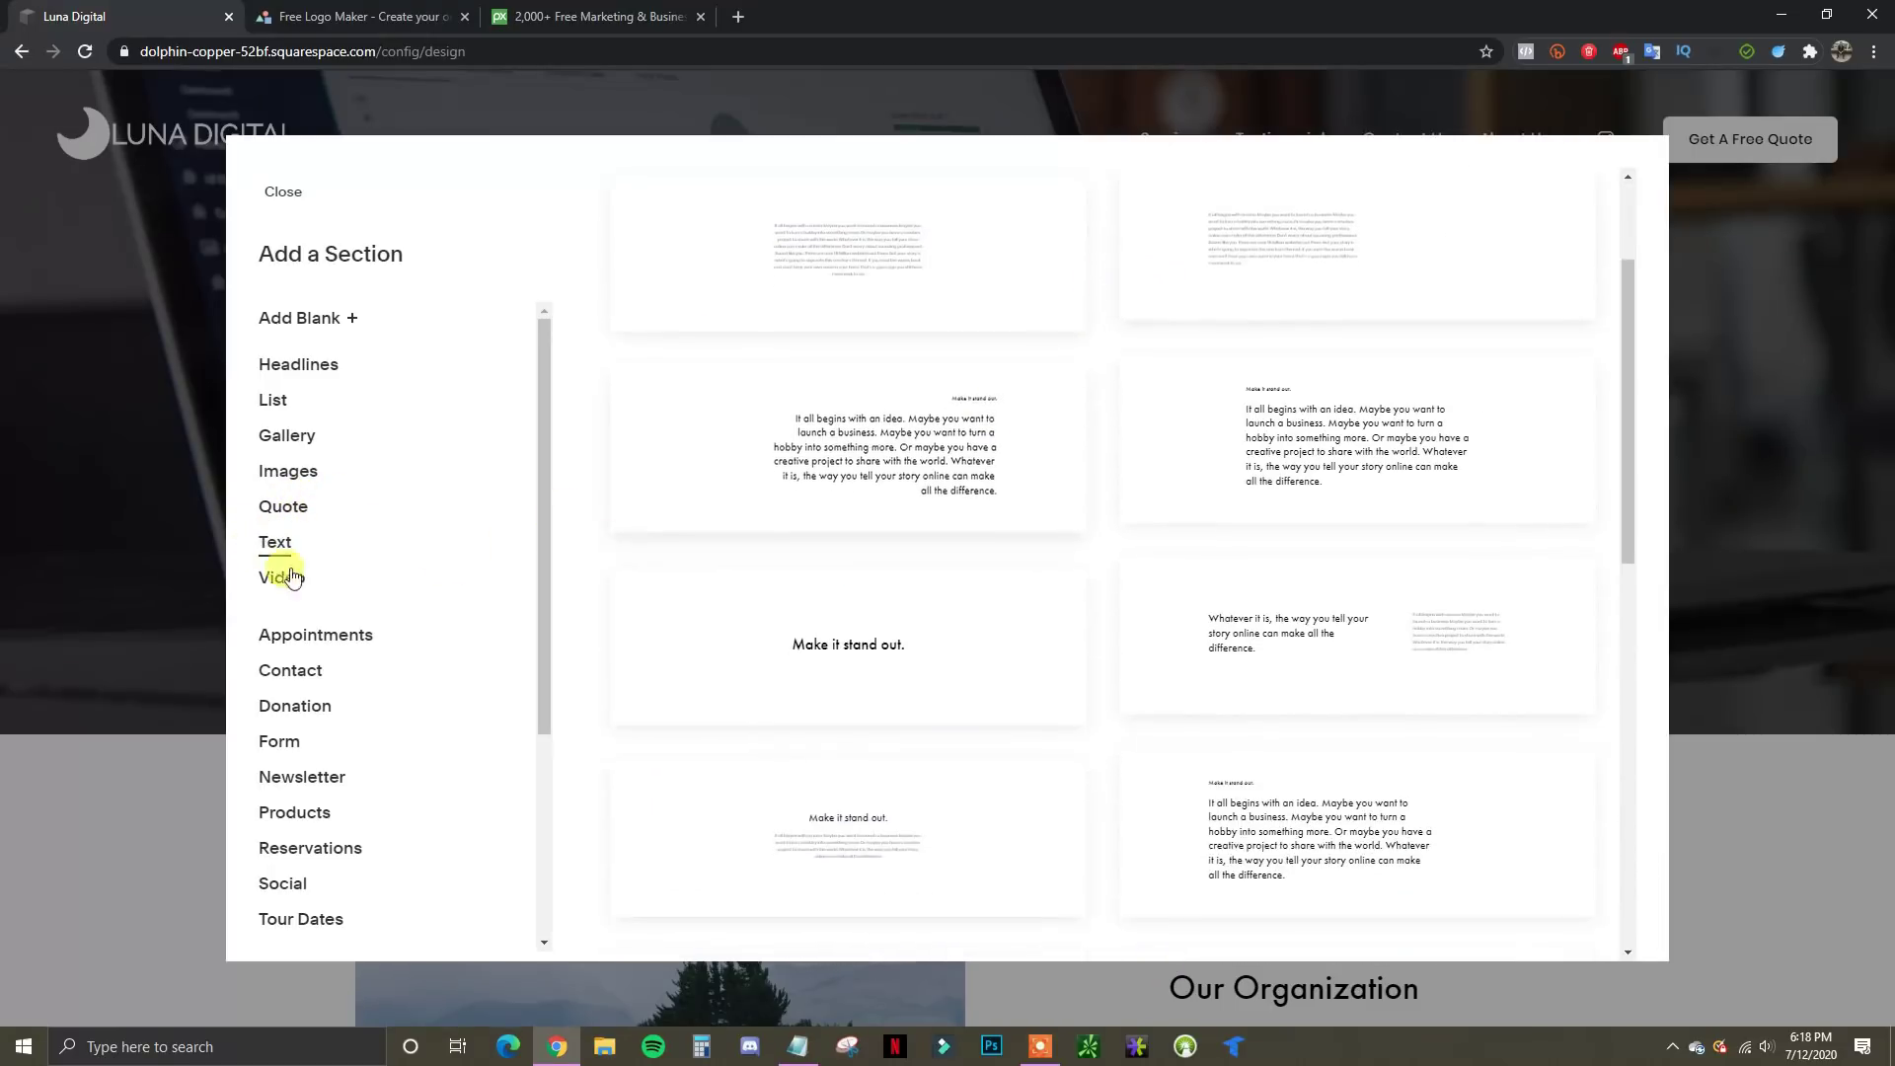
pyautogui.click(308, 640)
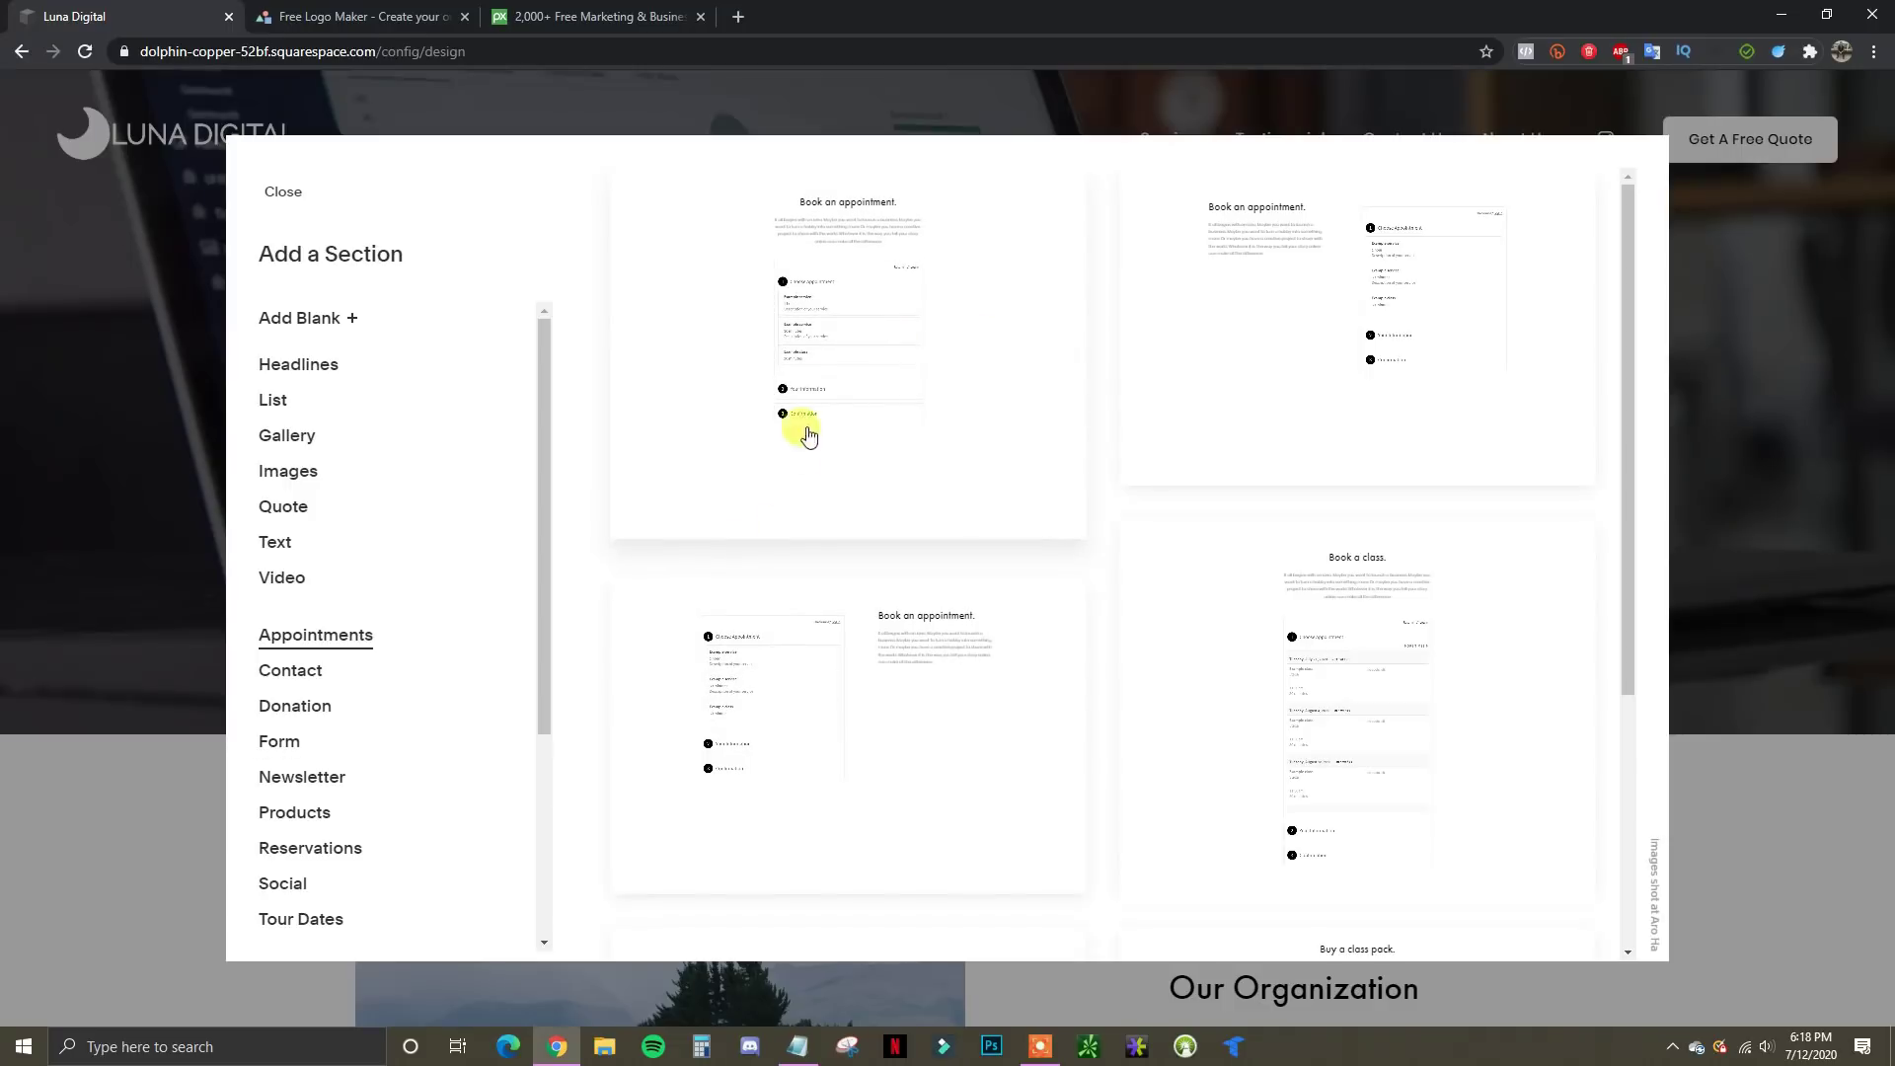
pyautogui.scroll(-2, 375, 657)
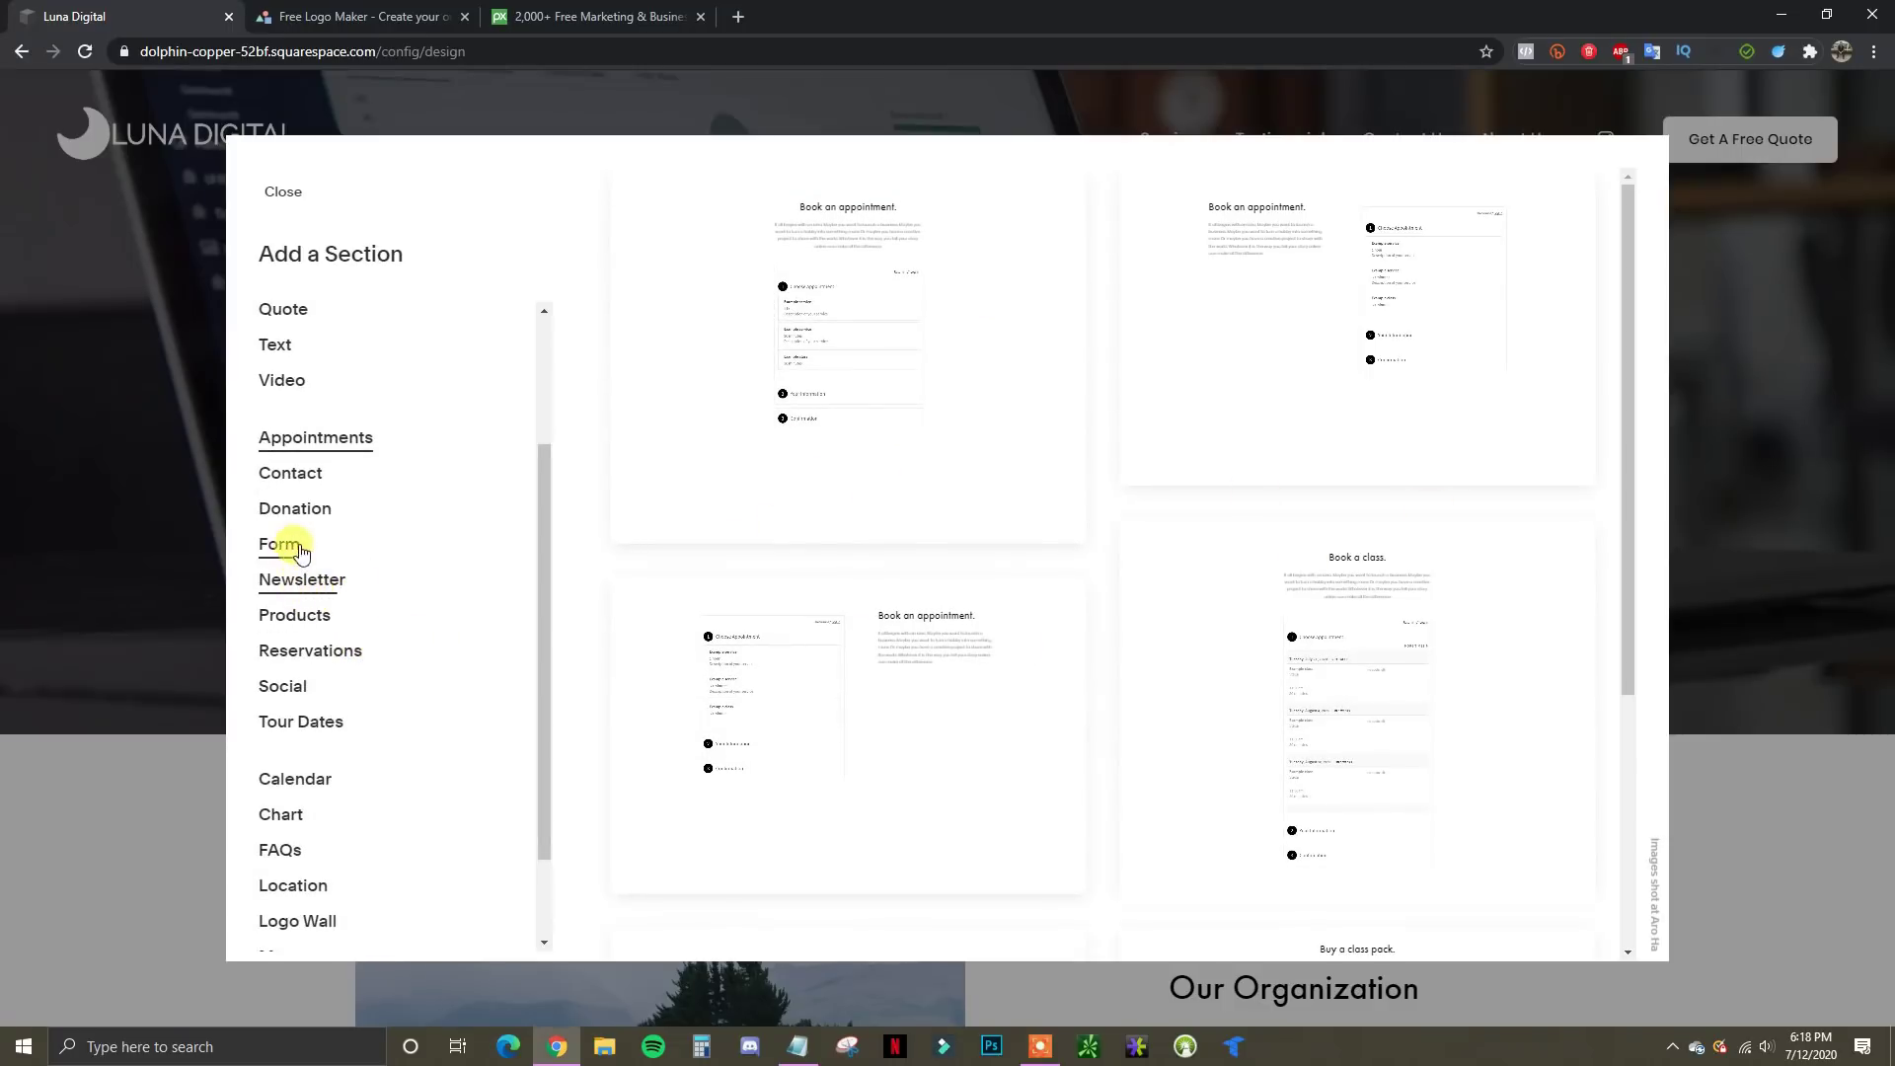
pyautogui.scroll(2, 369, 636)
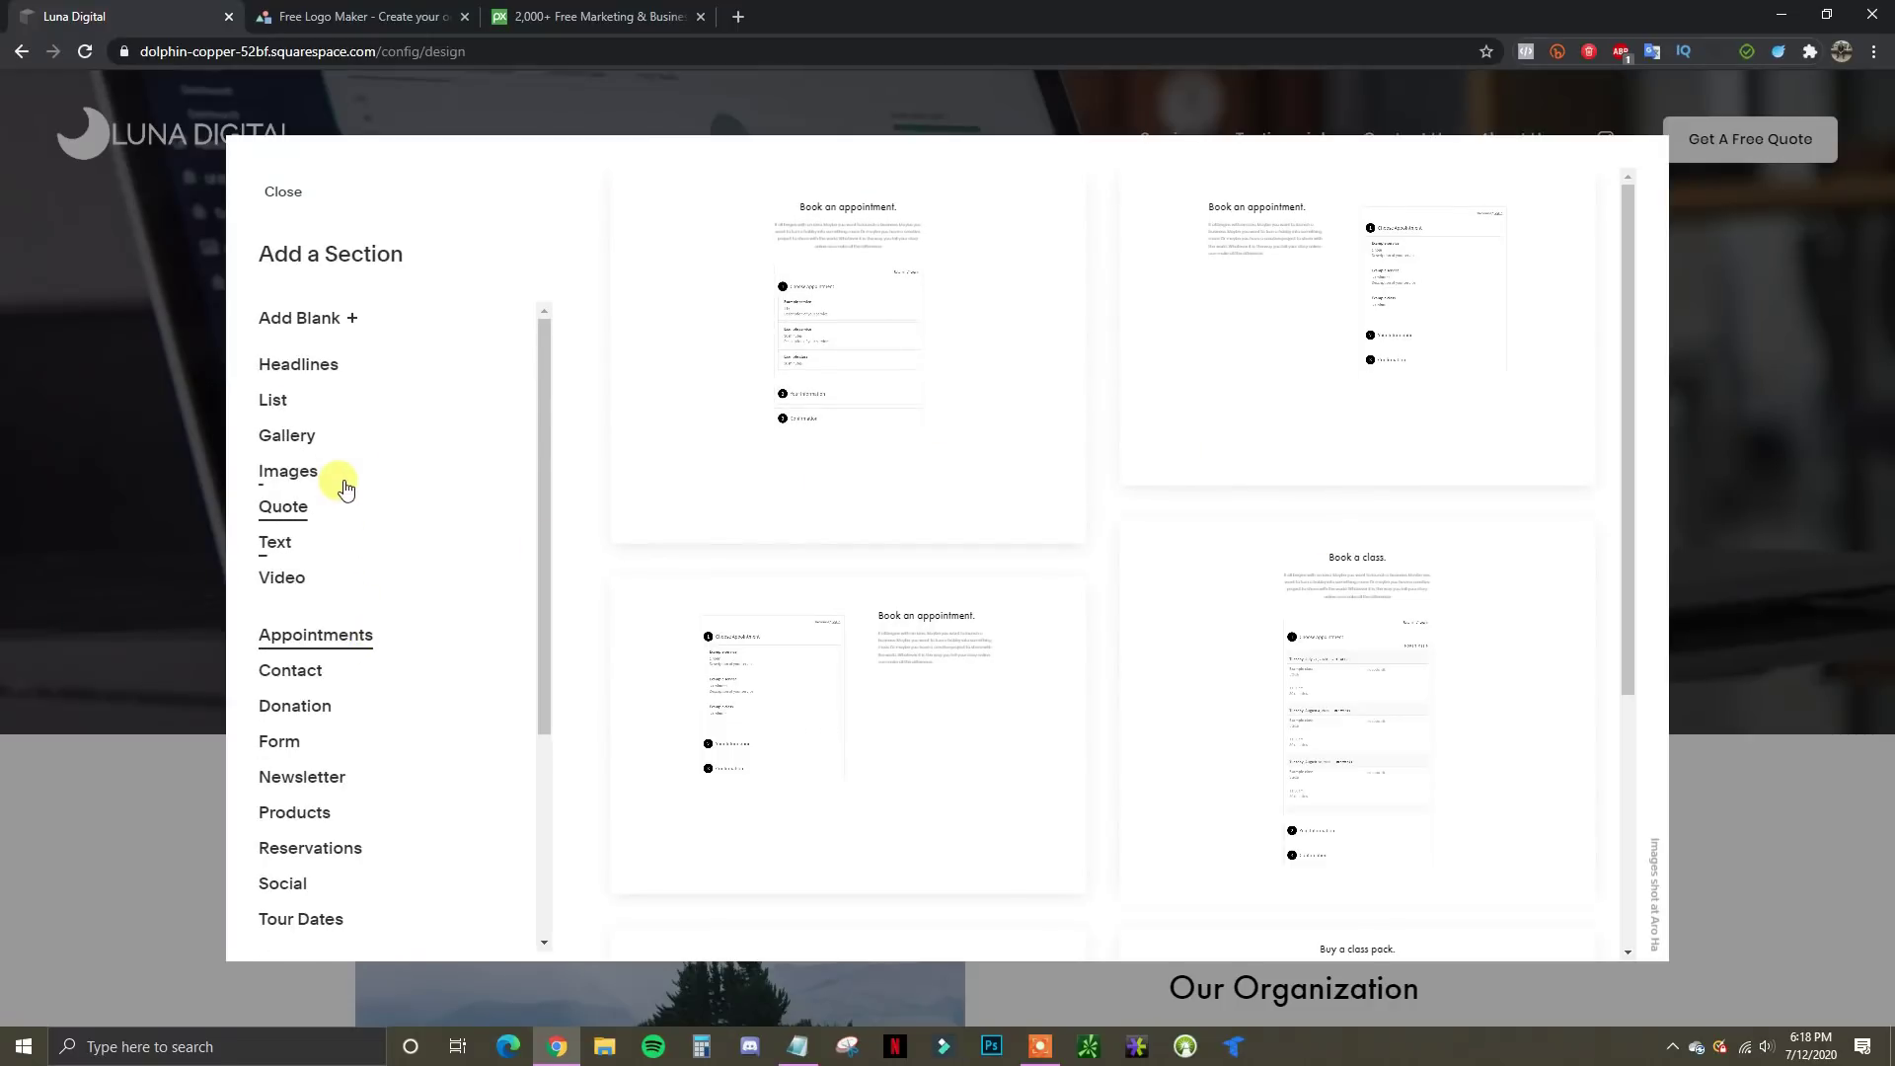
pyautogui.click(276, 401)
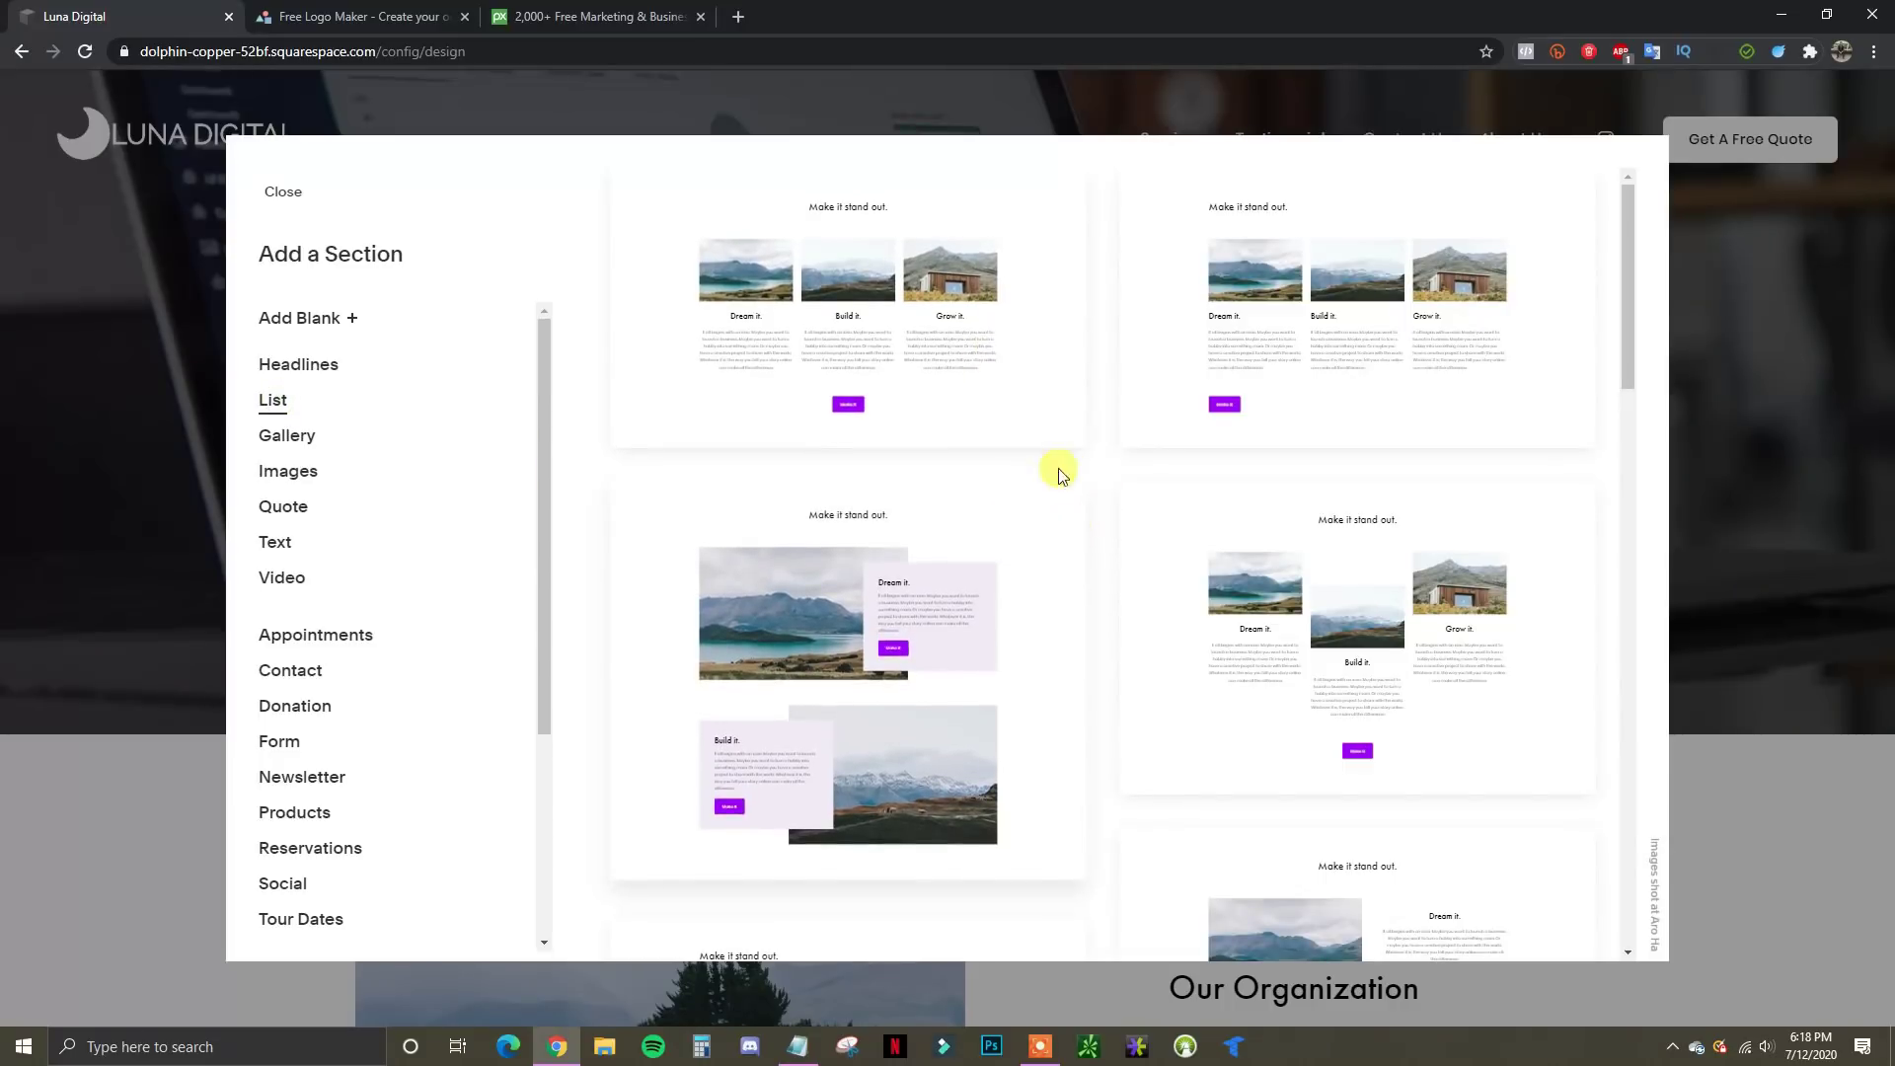
pyautogui.click(887, 298)
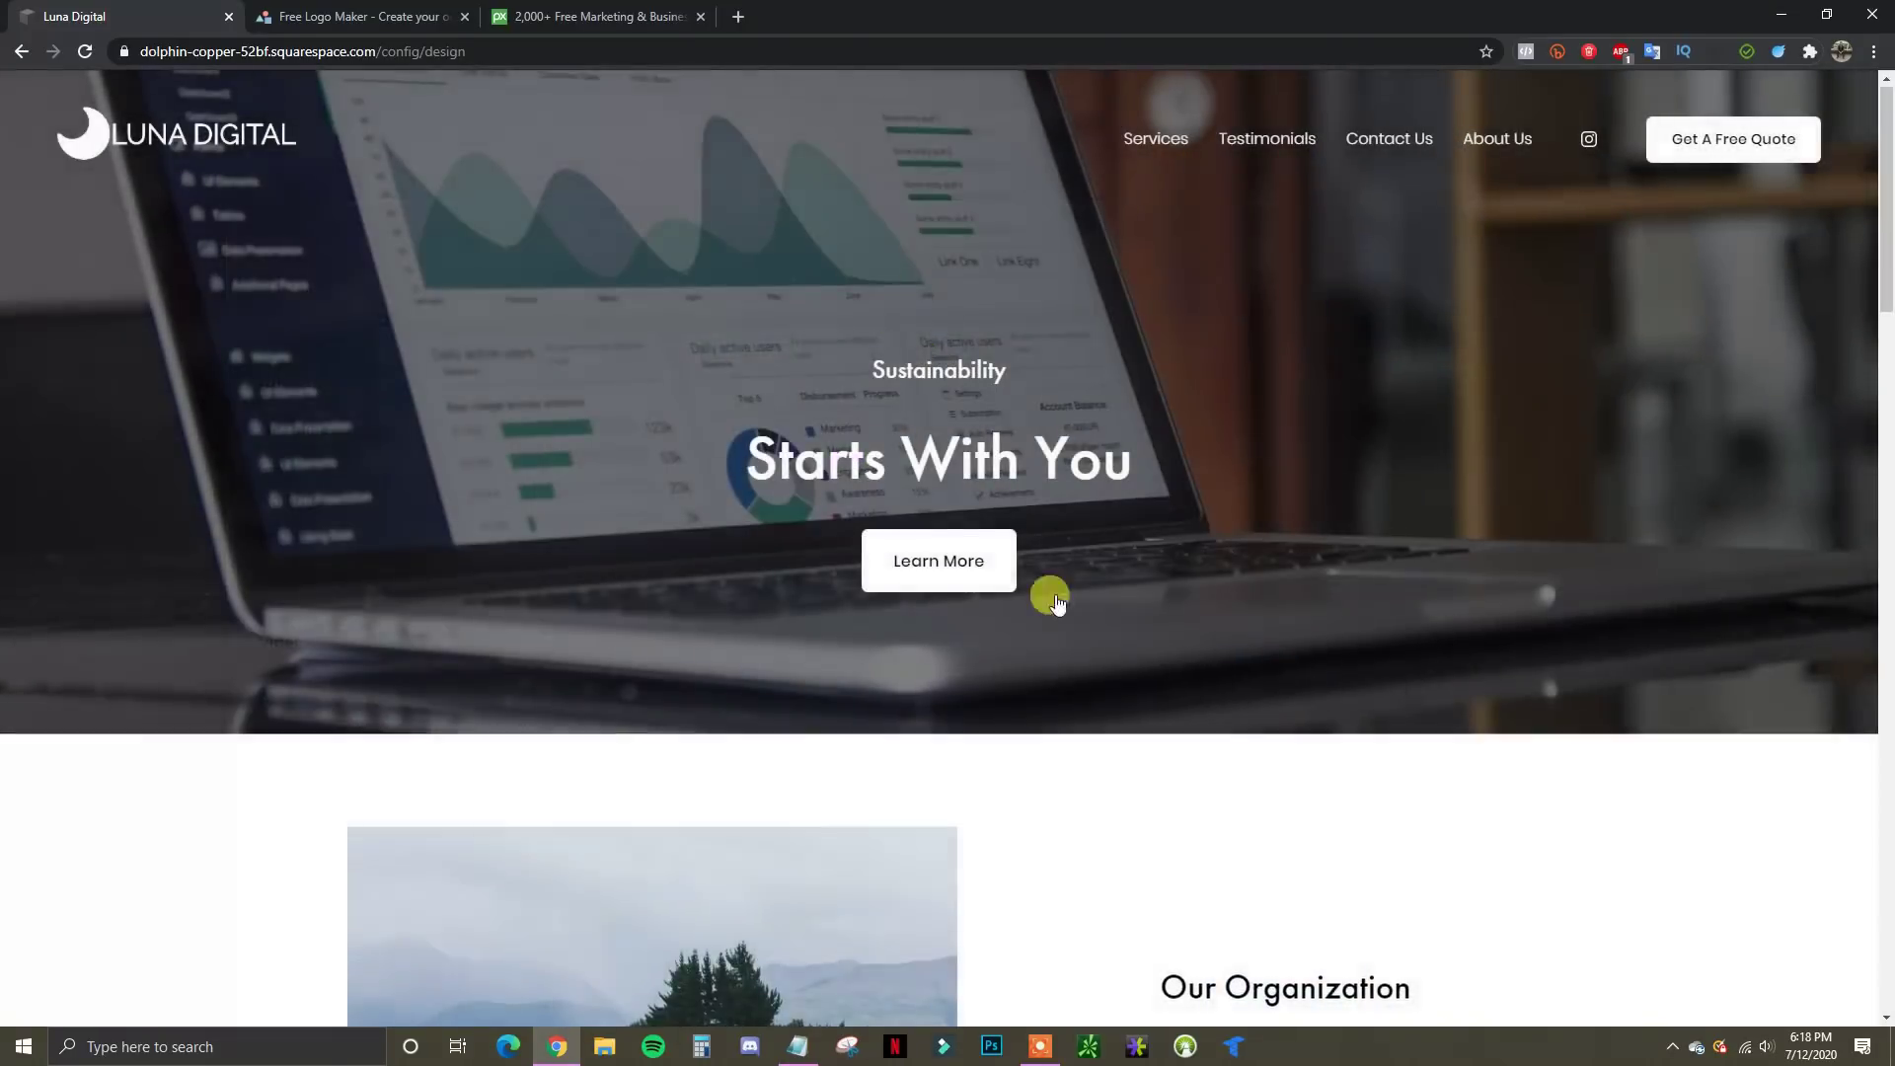
pyautogui.scroll(-2, 1608, 723)
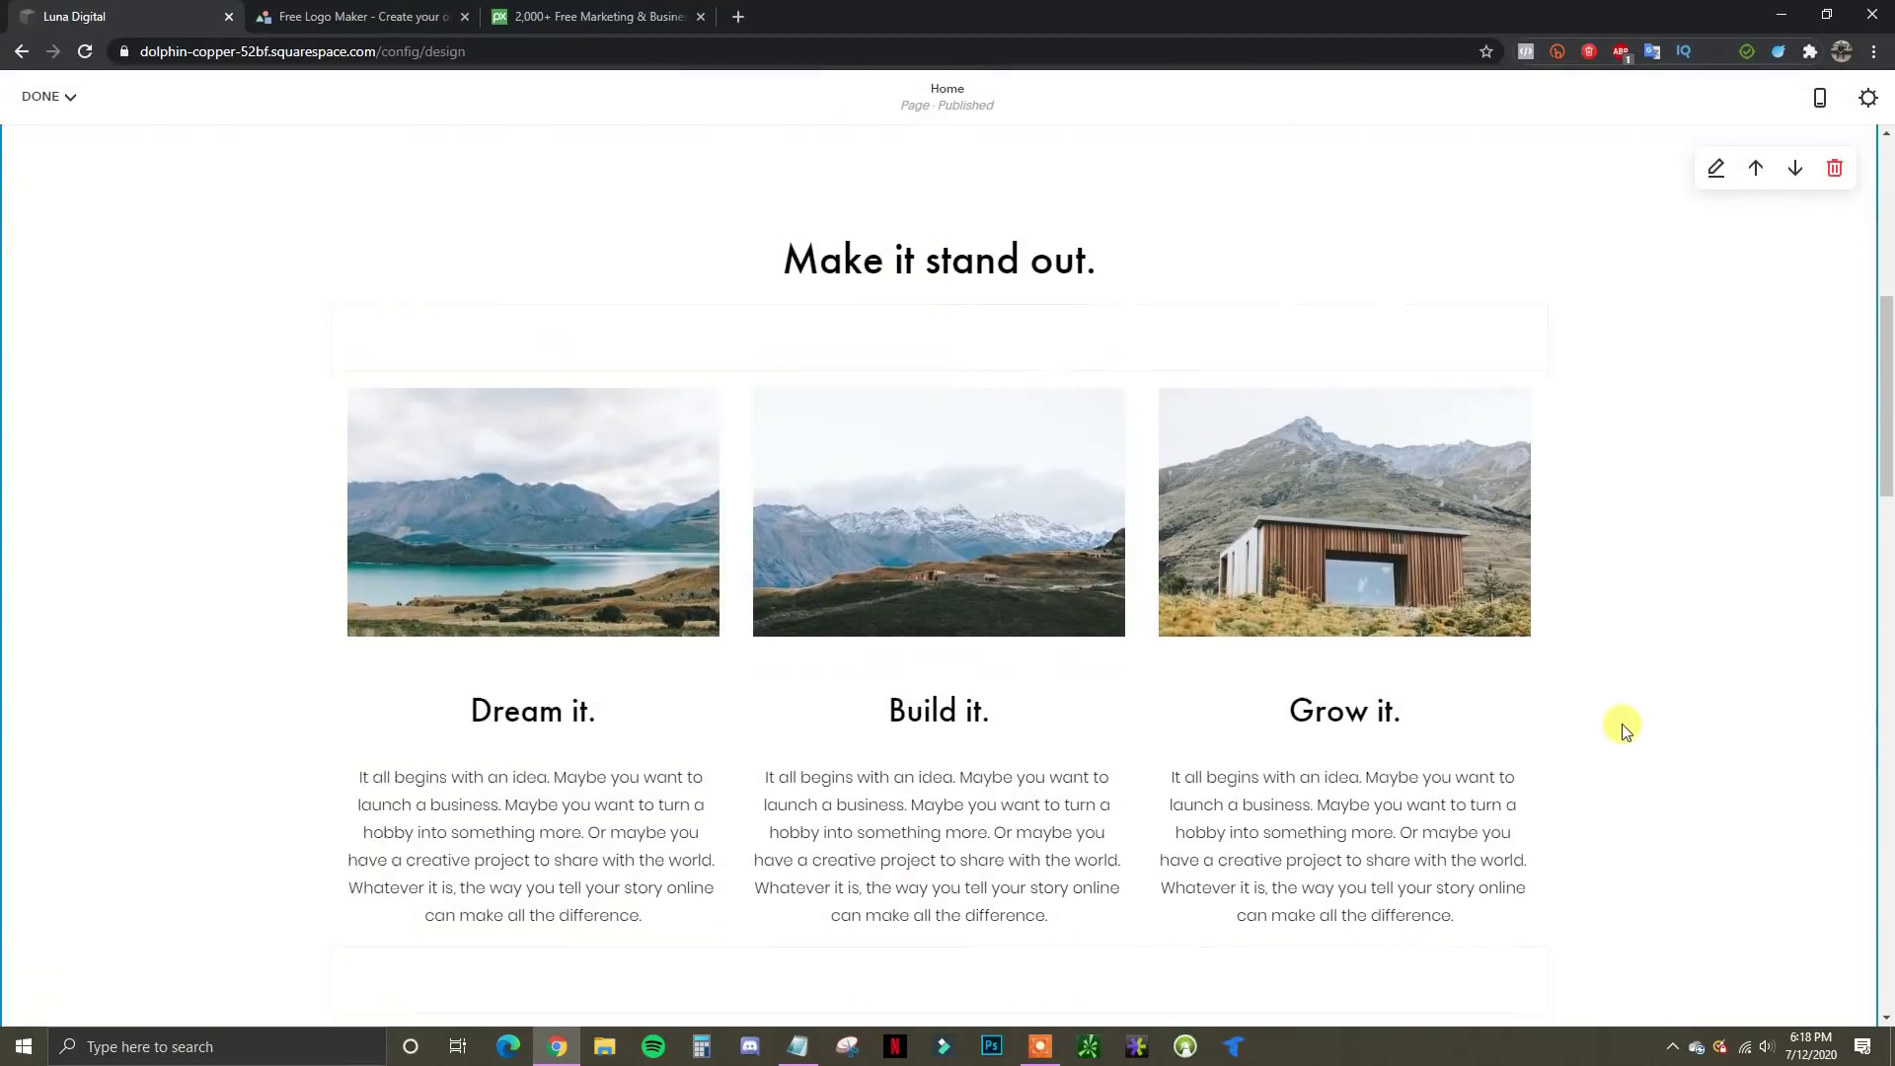
pyautogui.scroll(2, 964, 500)
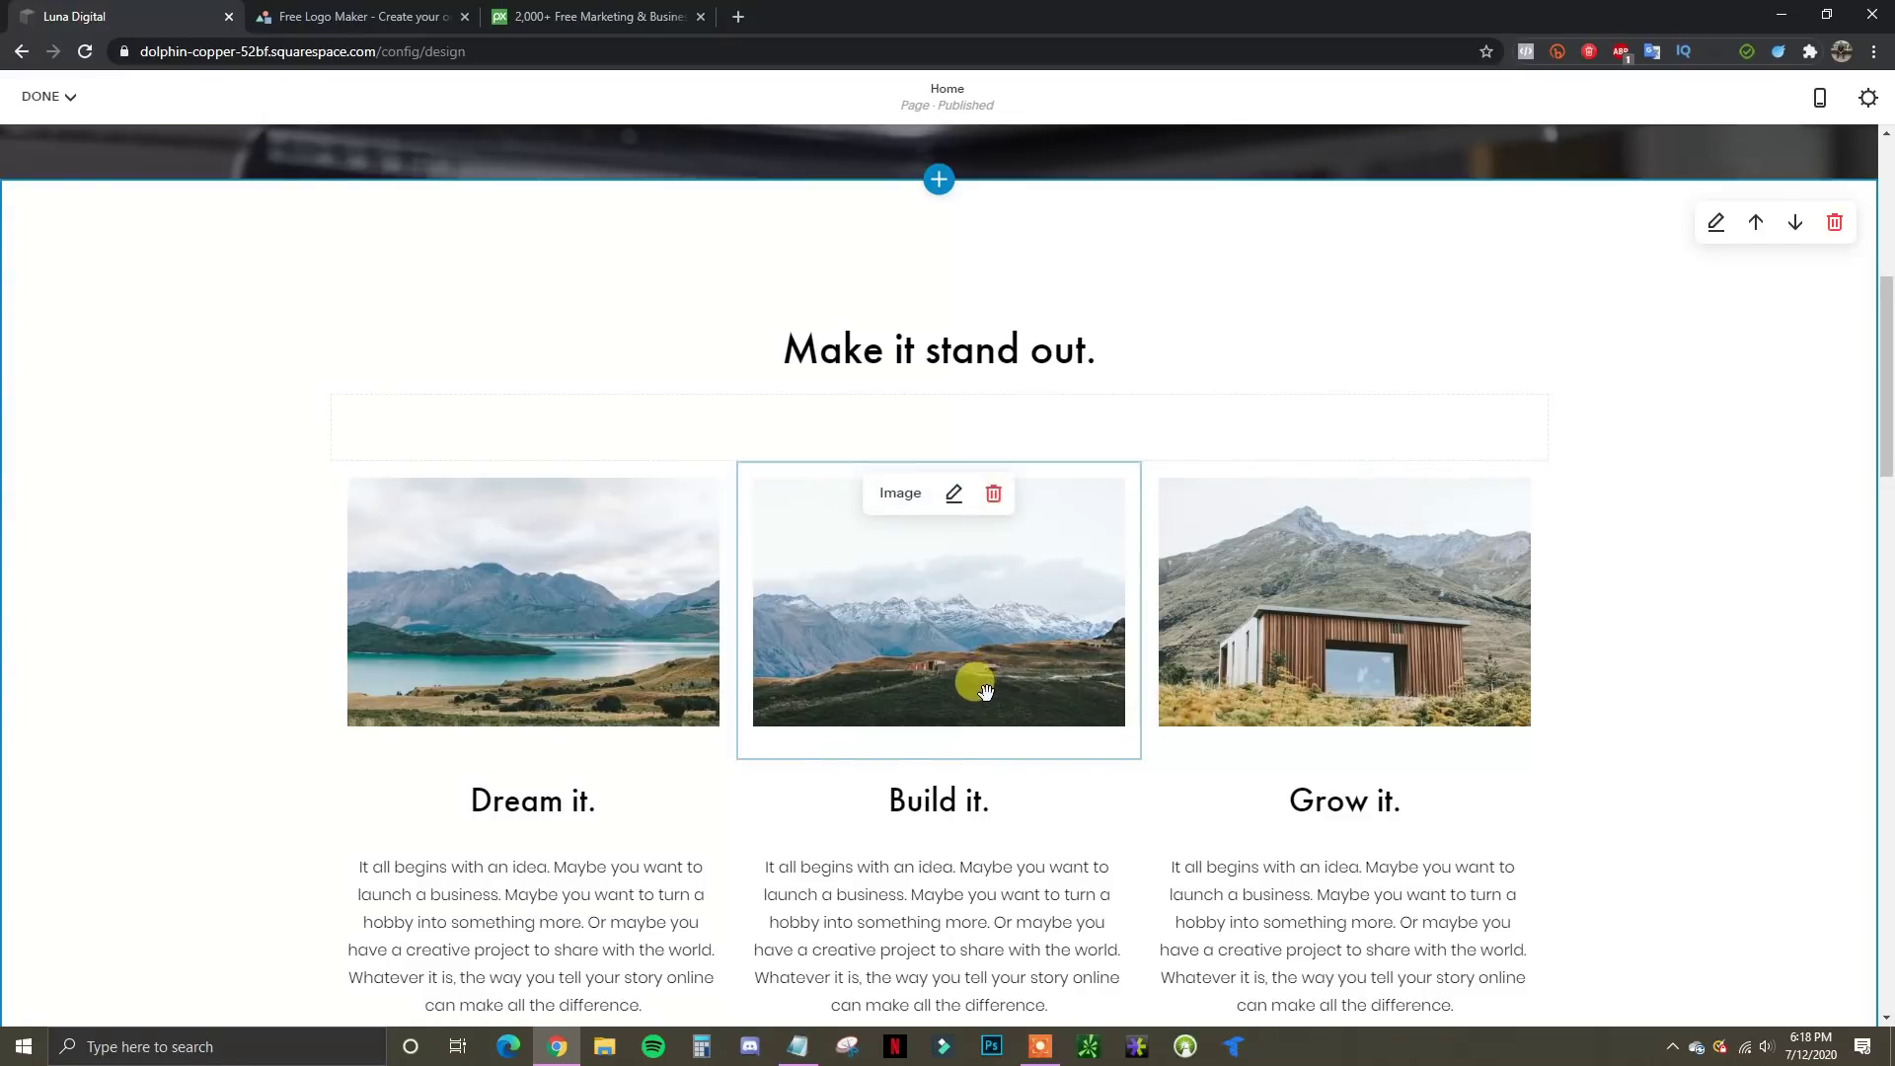
pyautogui.scroll(6, 981, 691)
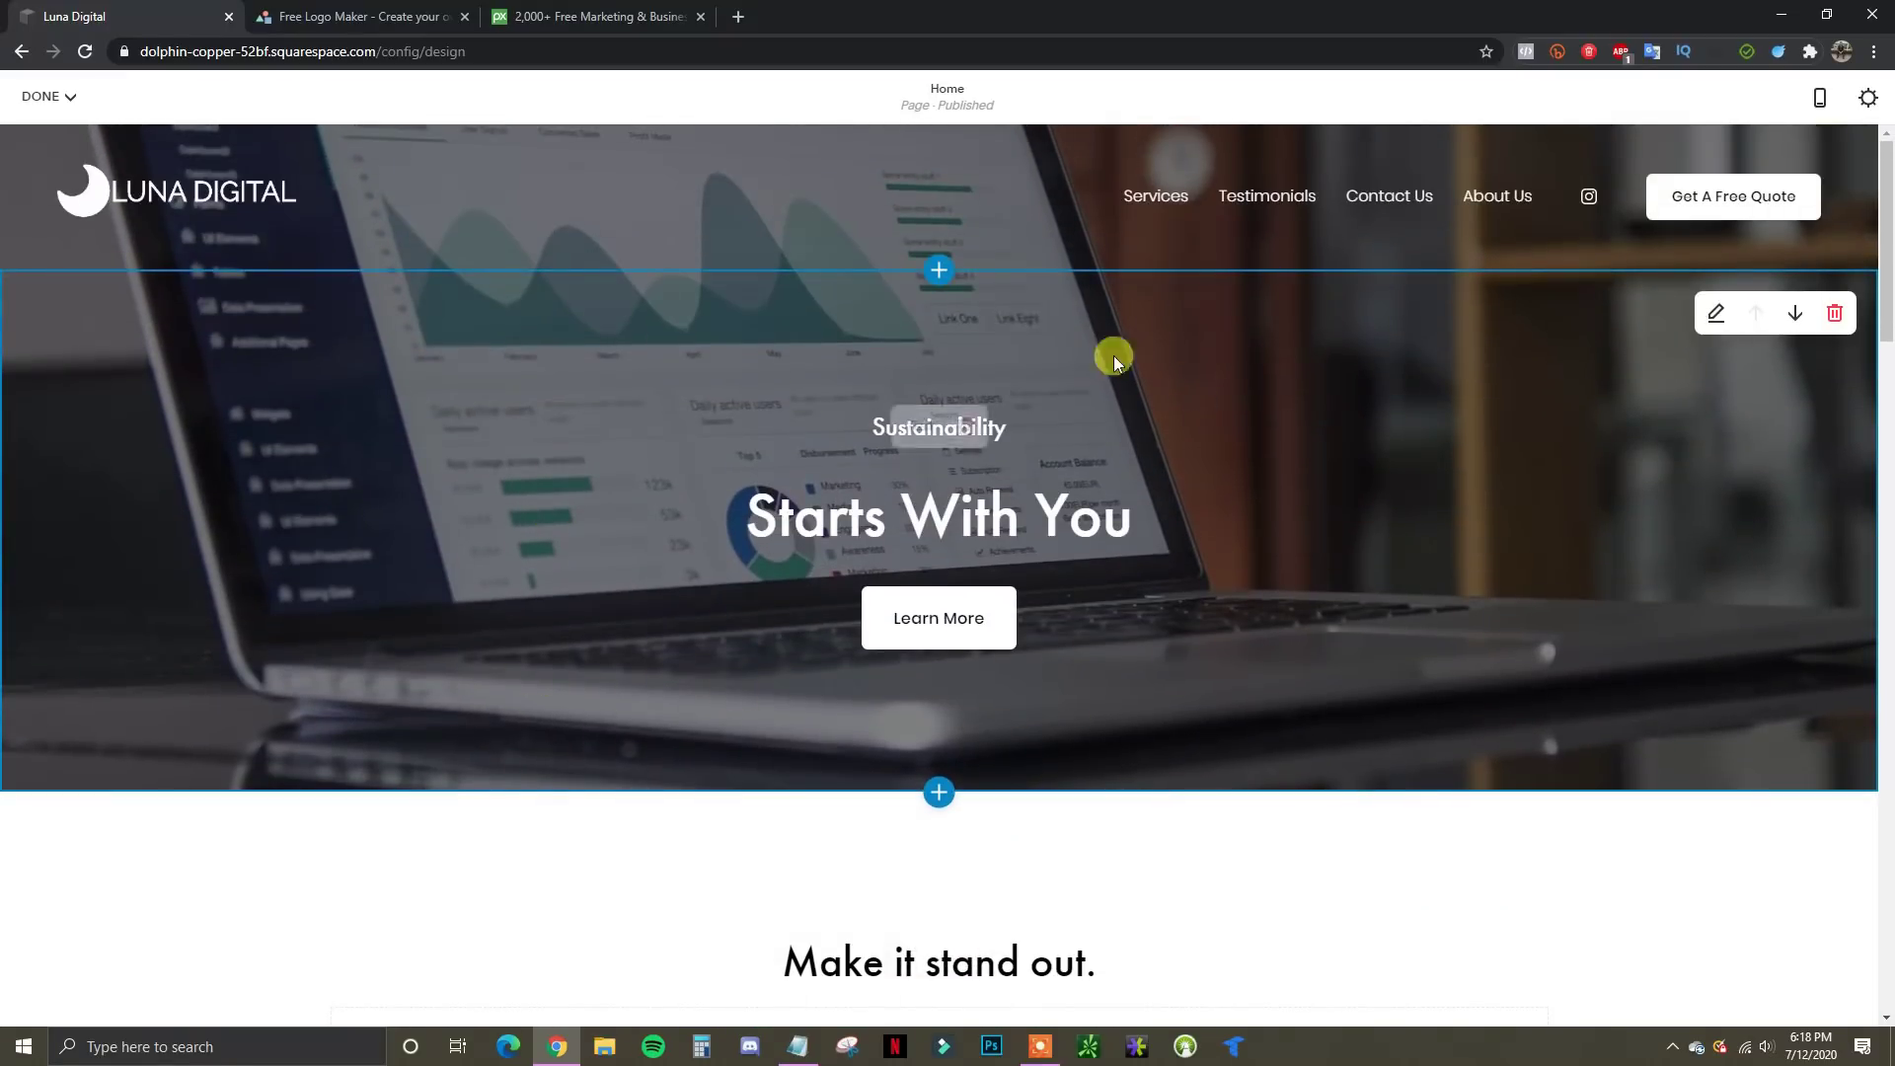
pyautogui.scroll(-8, 1230, 625)
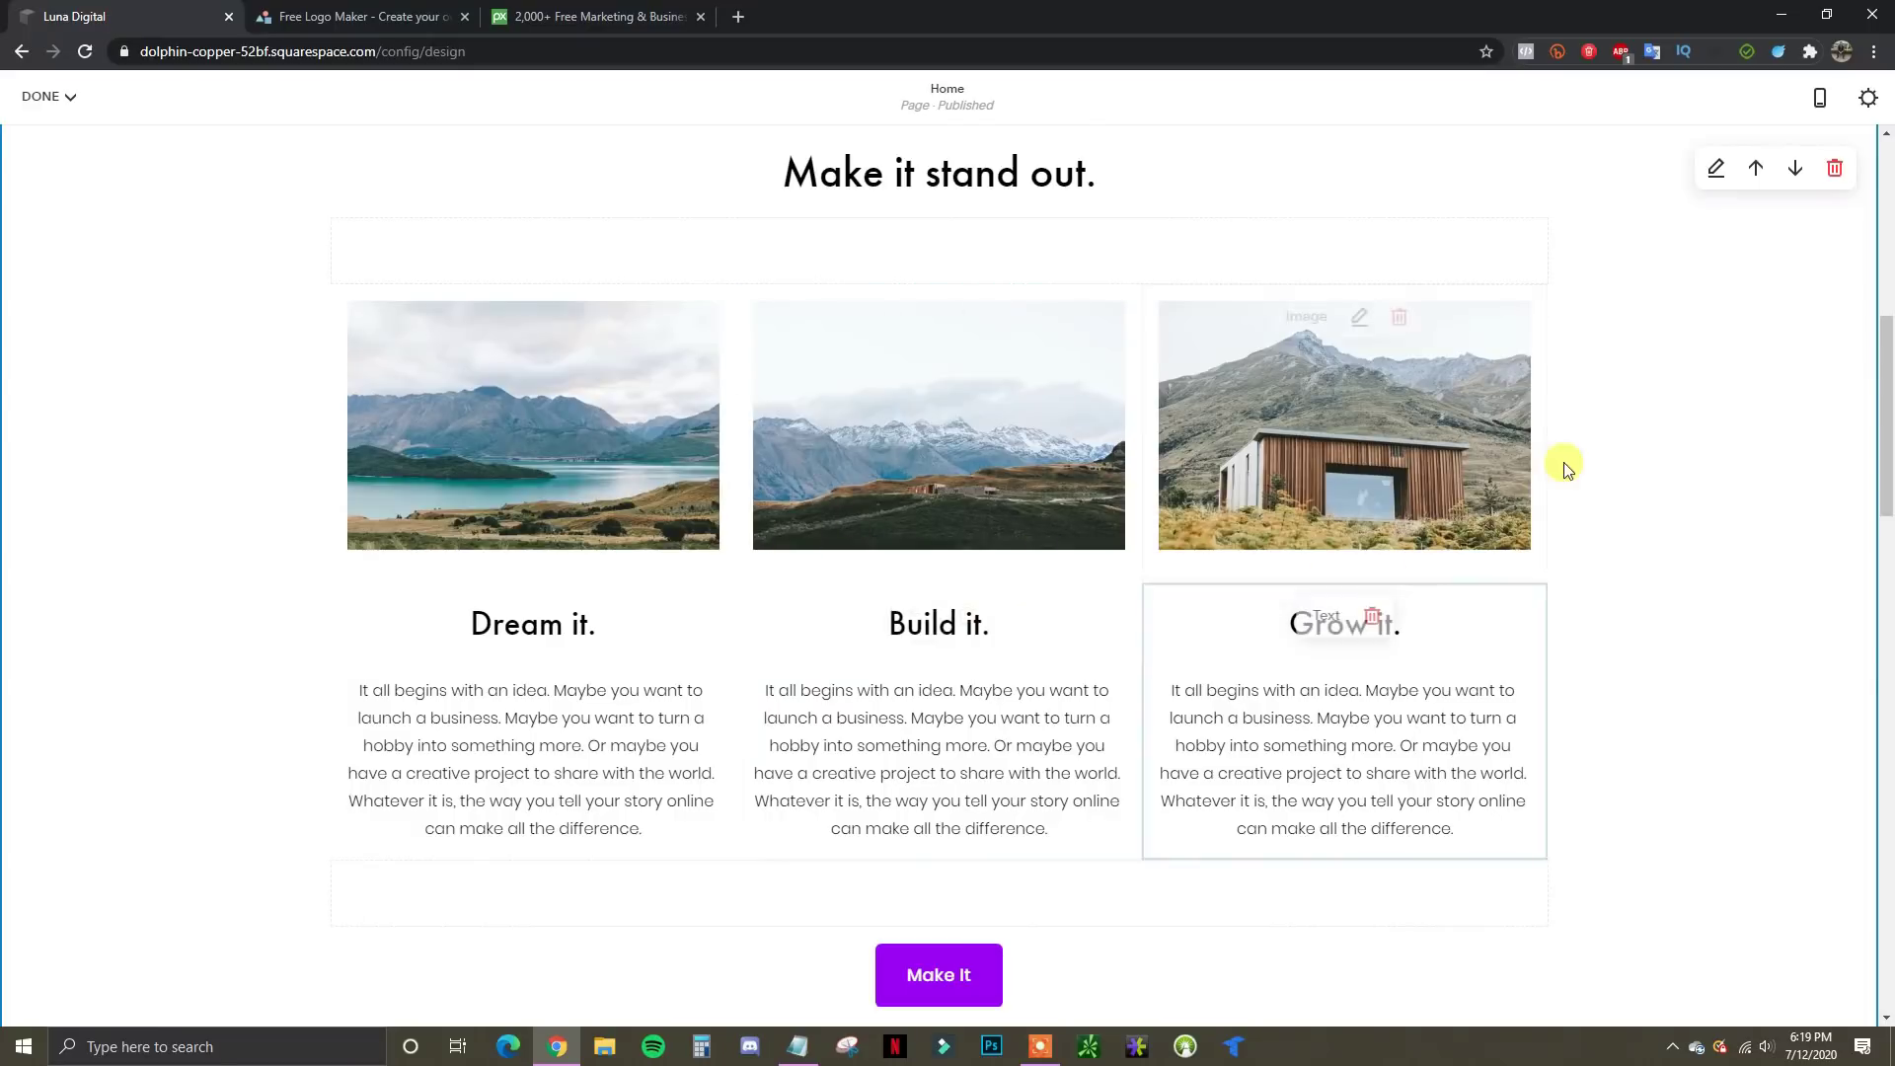
pyautogui.scroll(2, 901, 697)
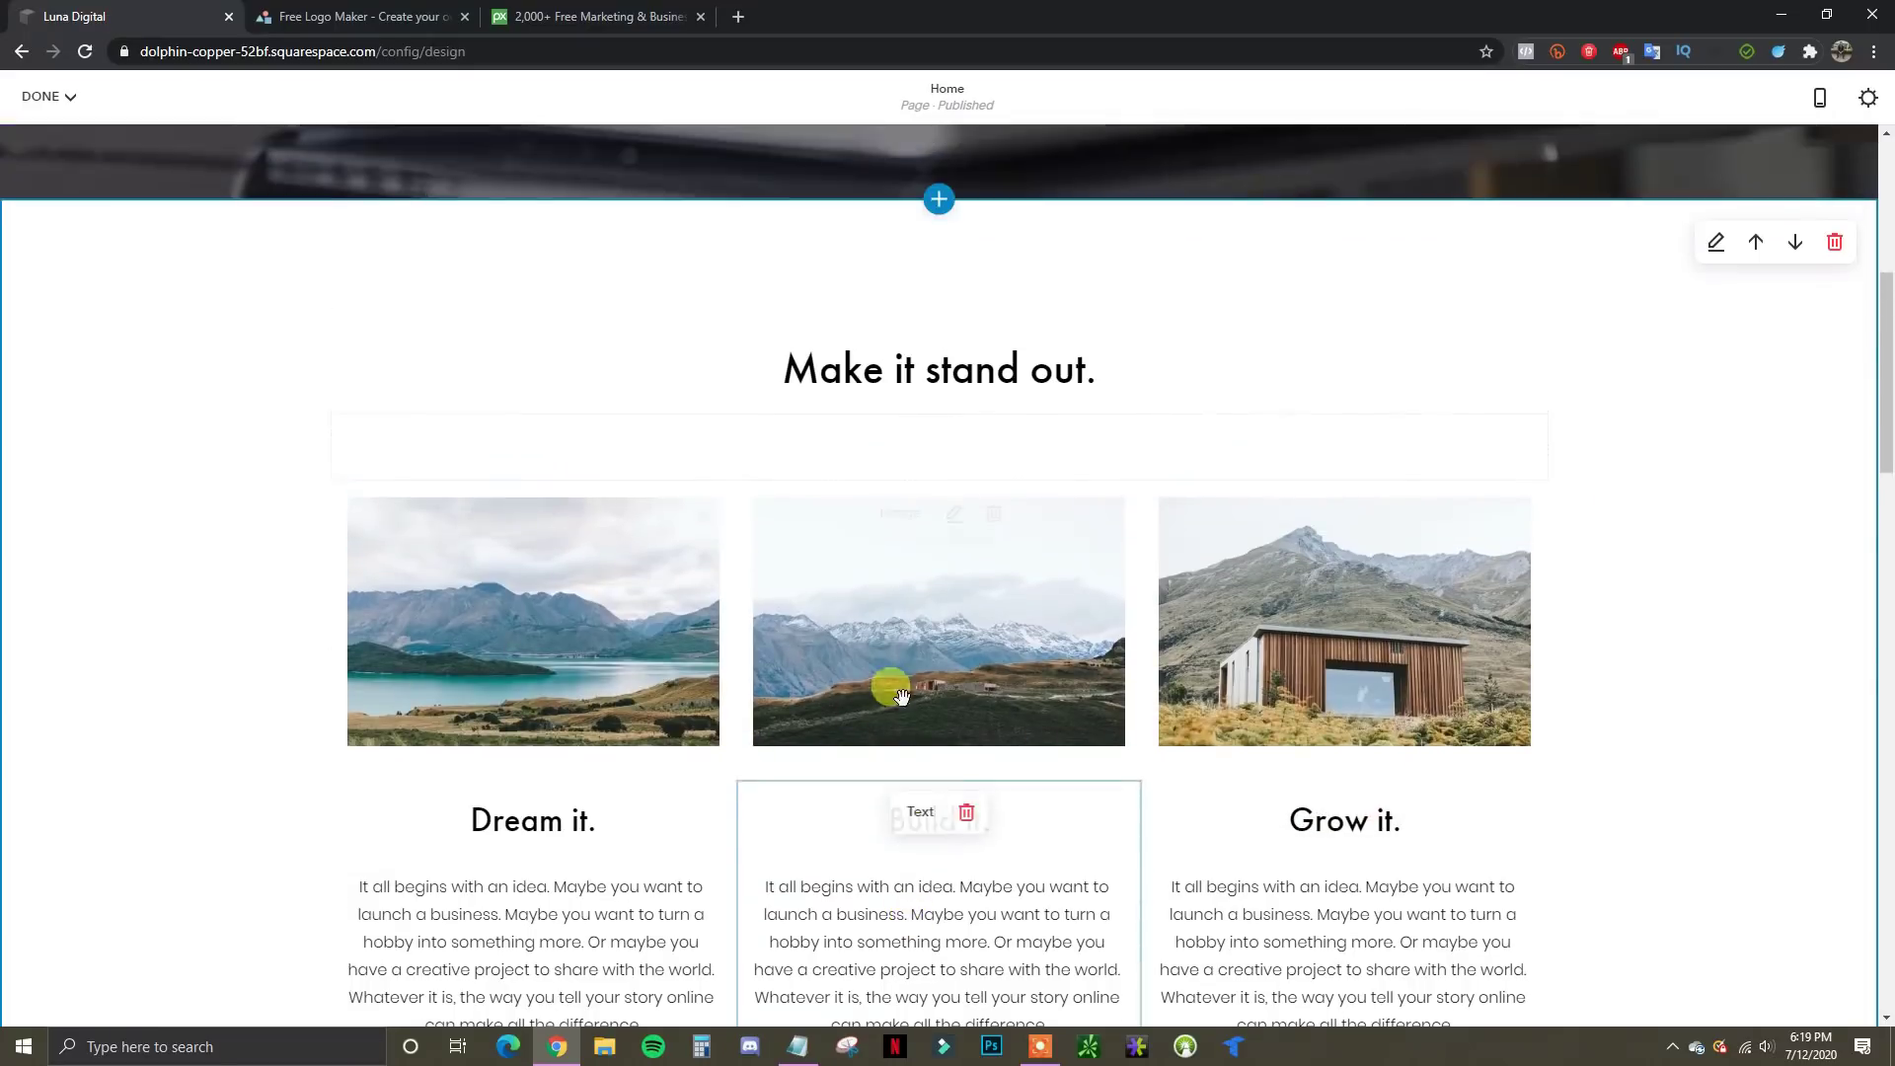
# Overwrite the section heading 'Make it stand out.' with 'Our Services'
pyautogui.click(1082, 383)
pyautogui.moveTo(1085, 380); pyautogui.dragTo(771, 385)
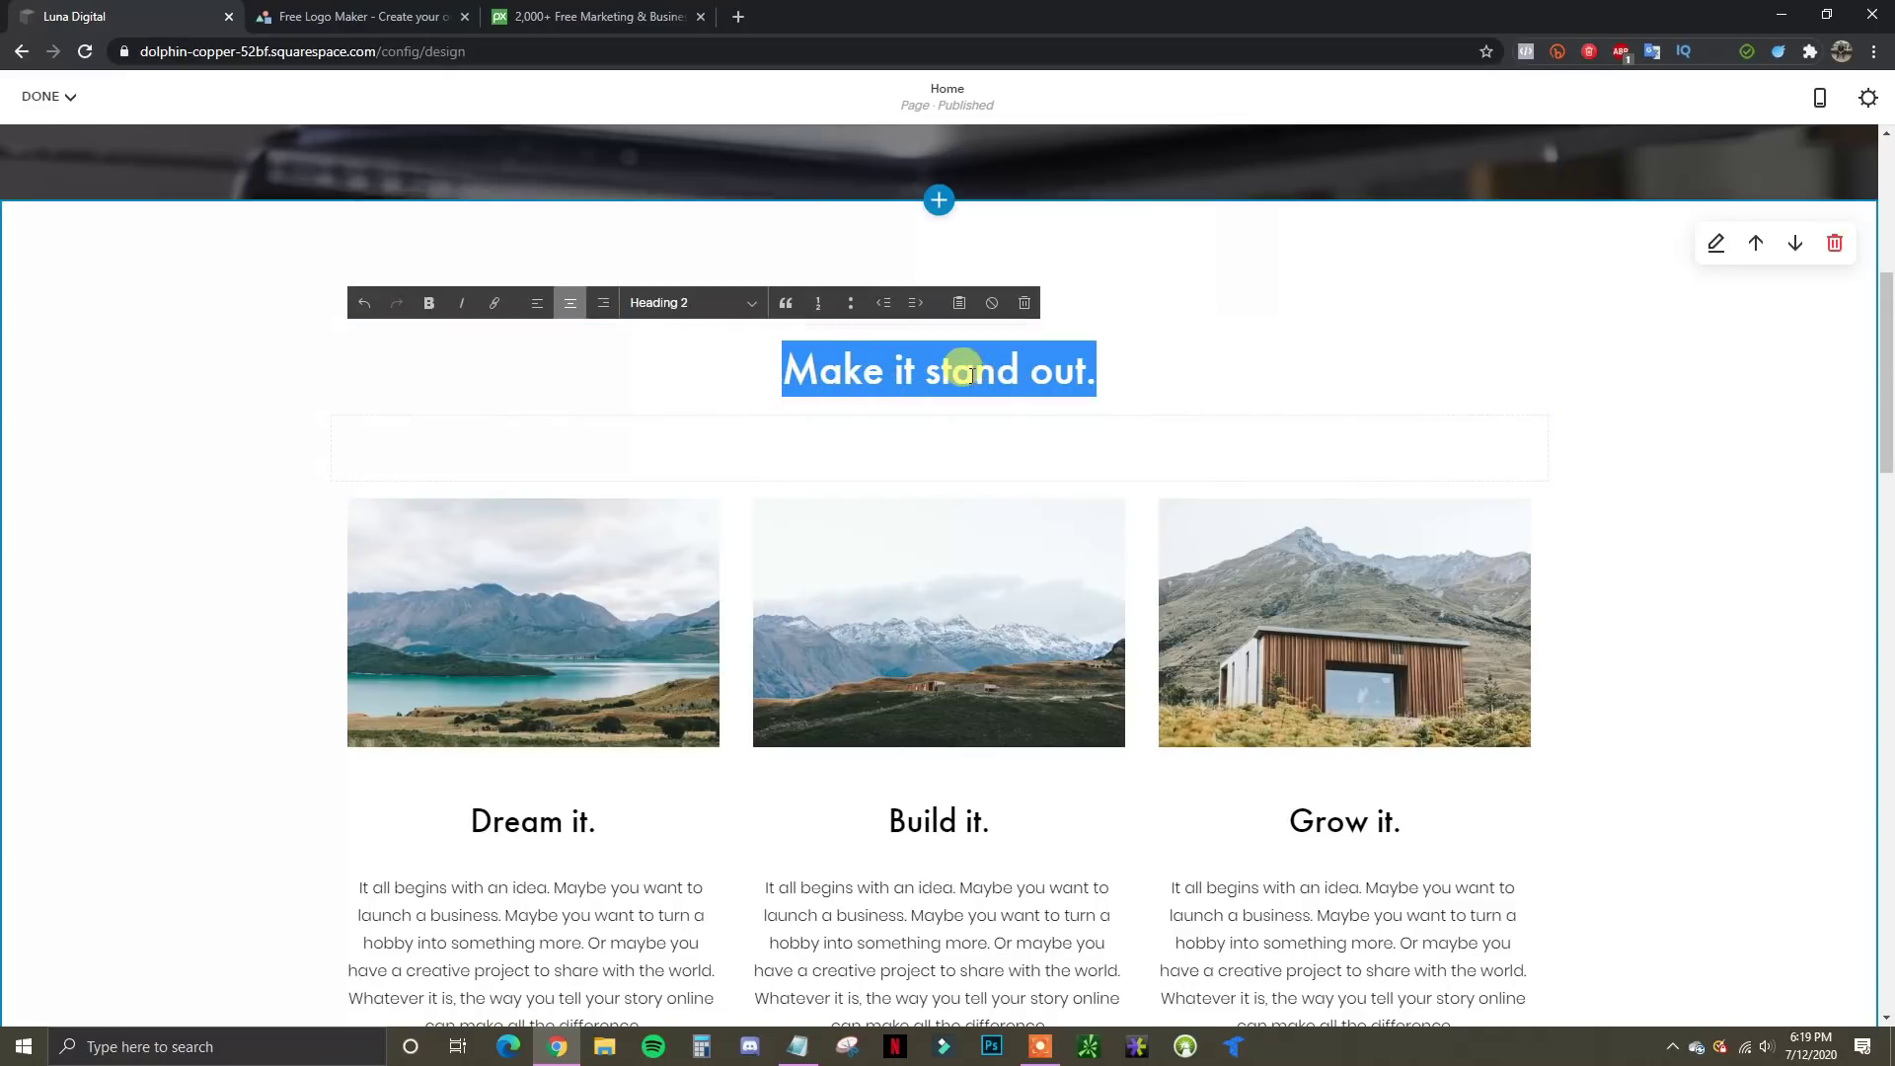
pyautogui.click(1140, 363)
pyautogui.moveTo(1092, 373); pyautogui.dragTo(767, 373)
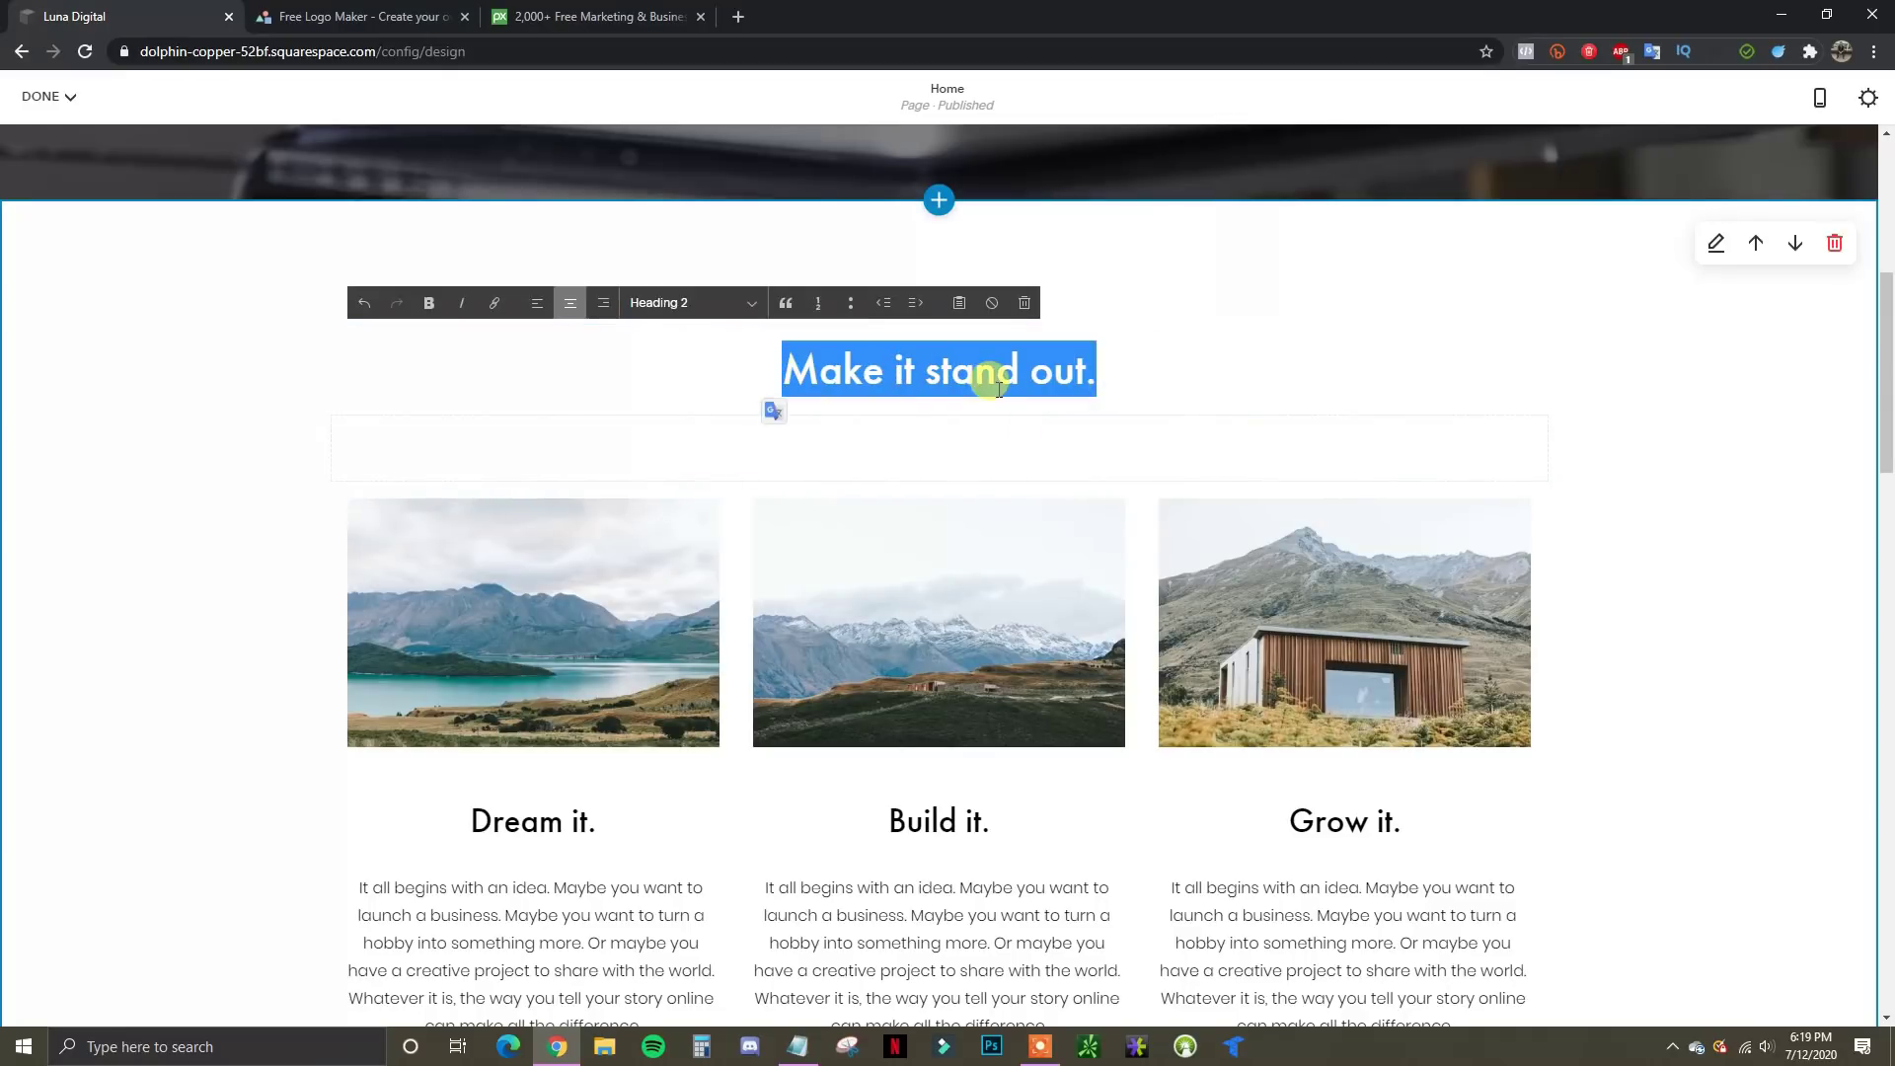
pyautogui.write('Our S')
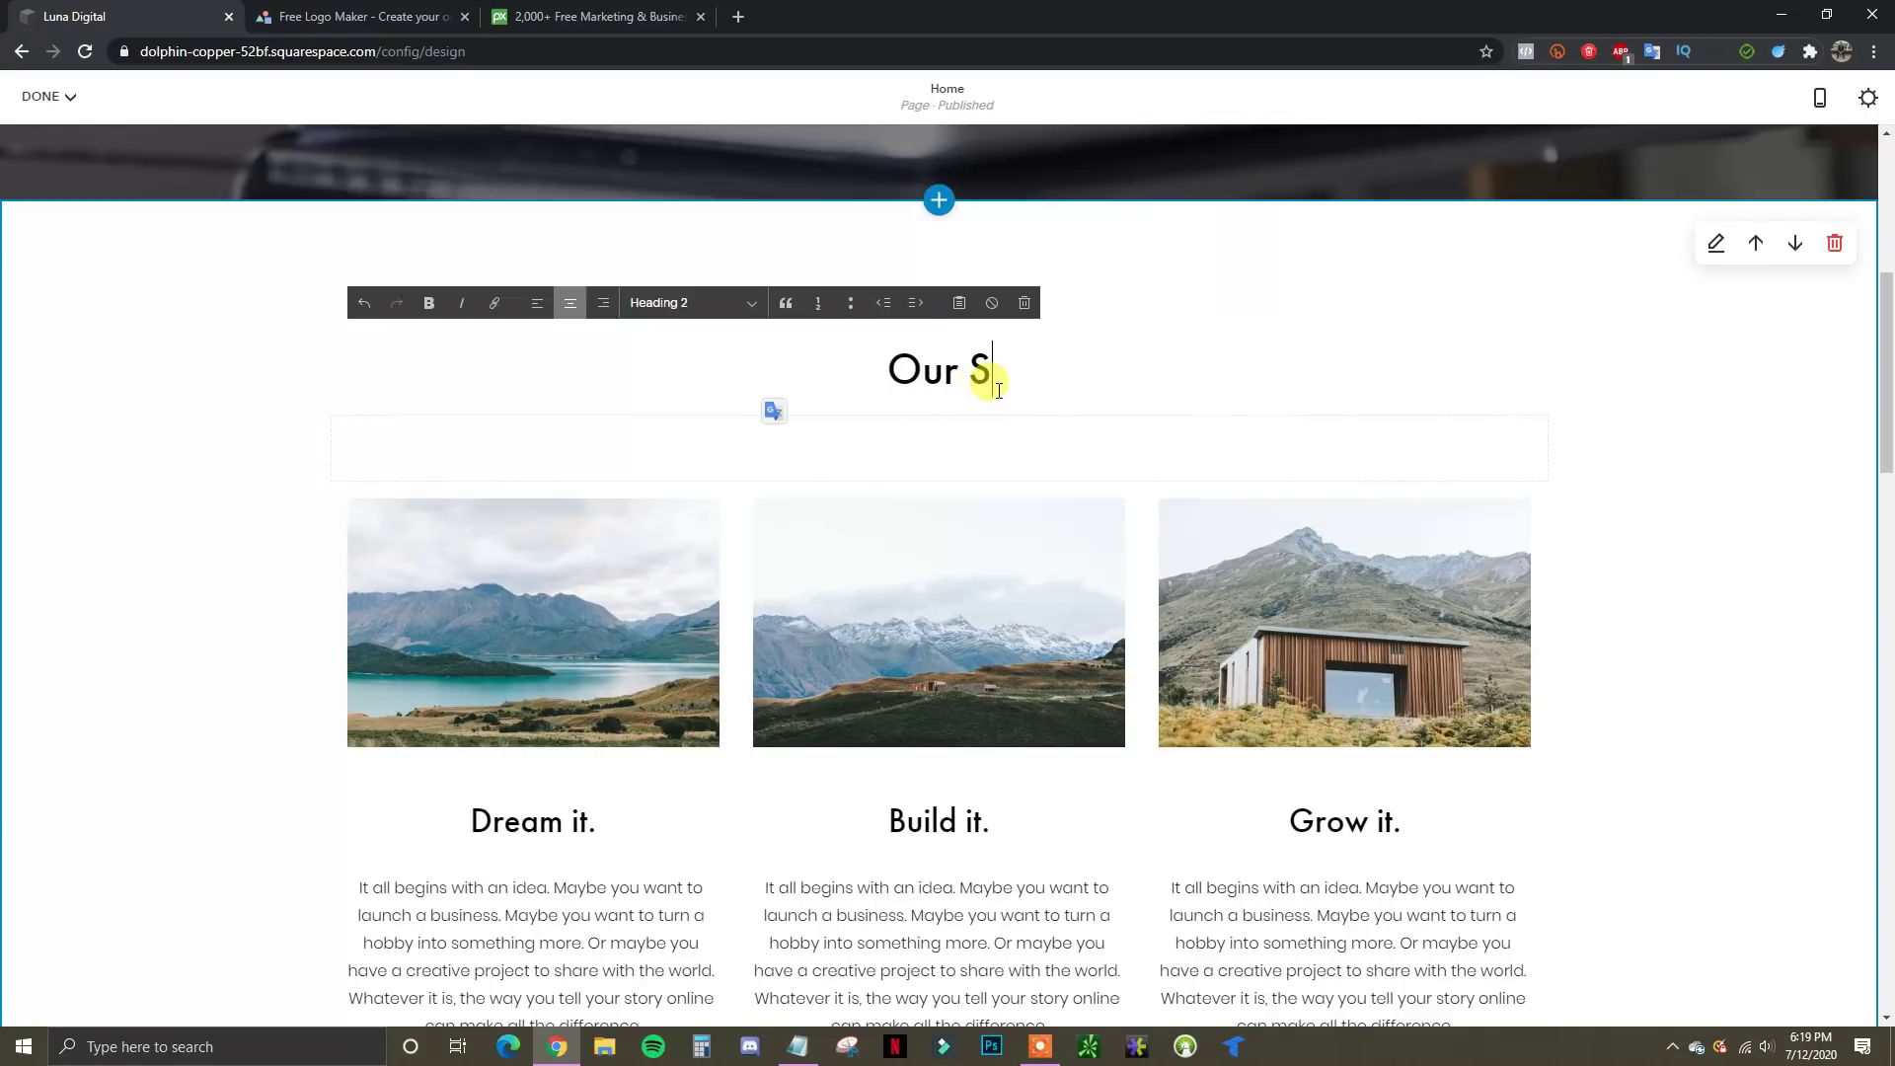
pyautogui.write('ervices')
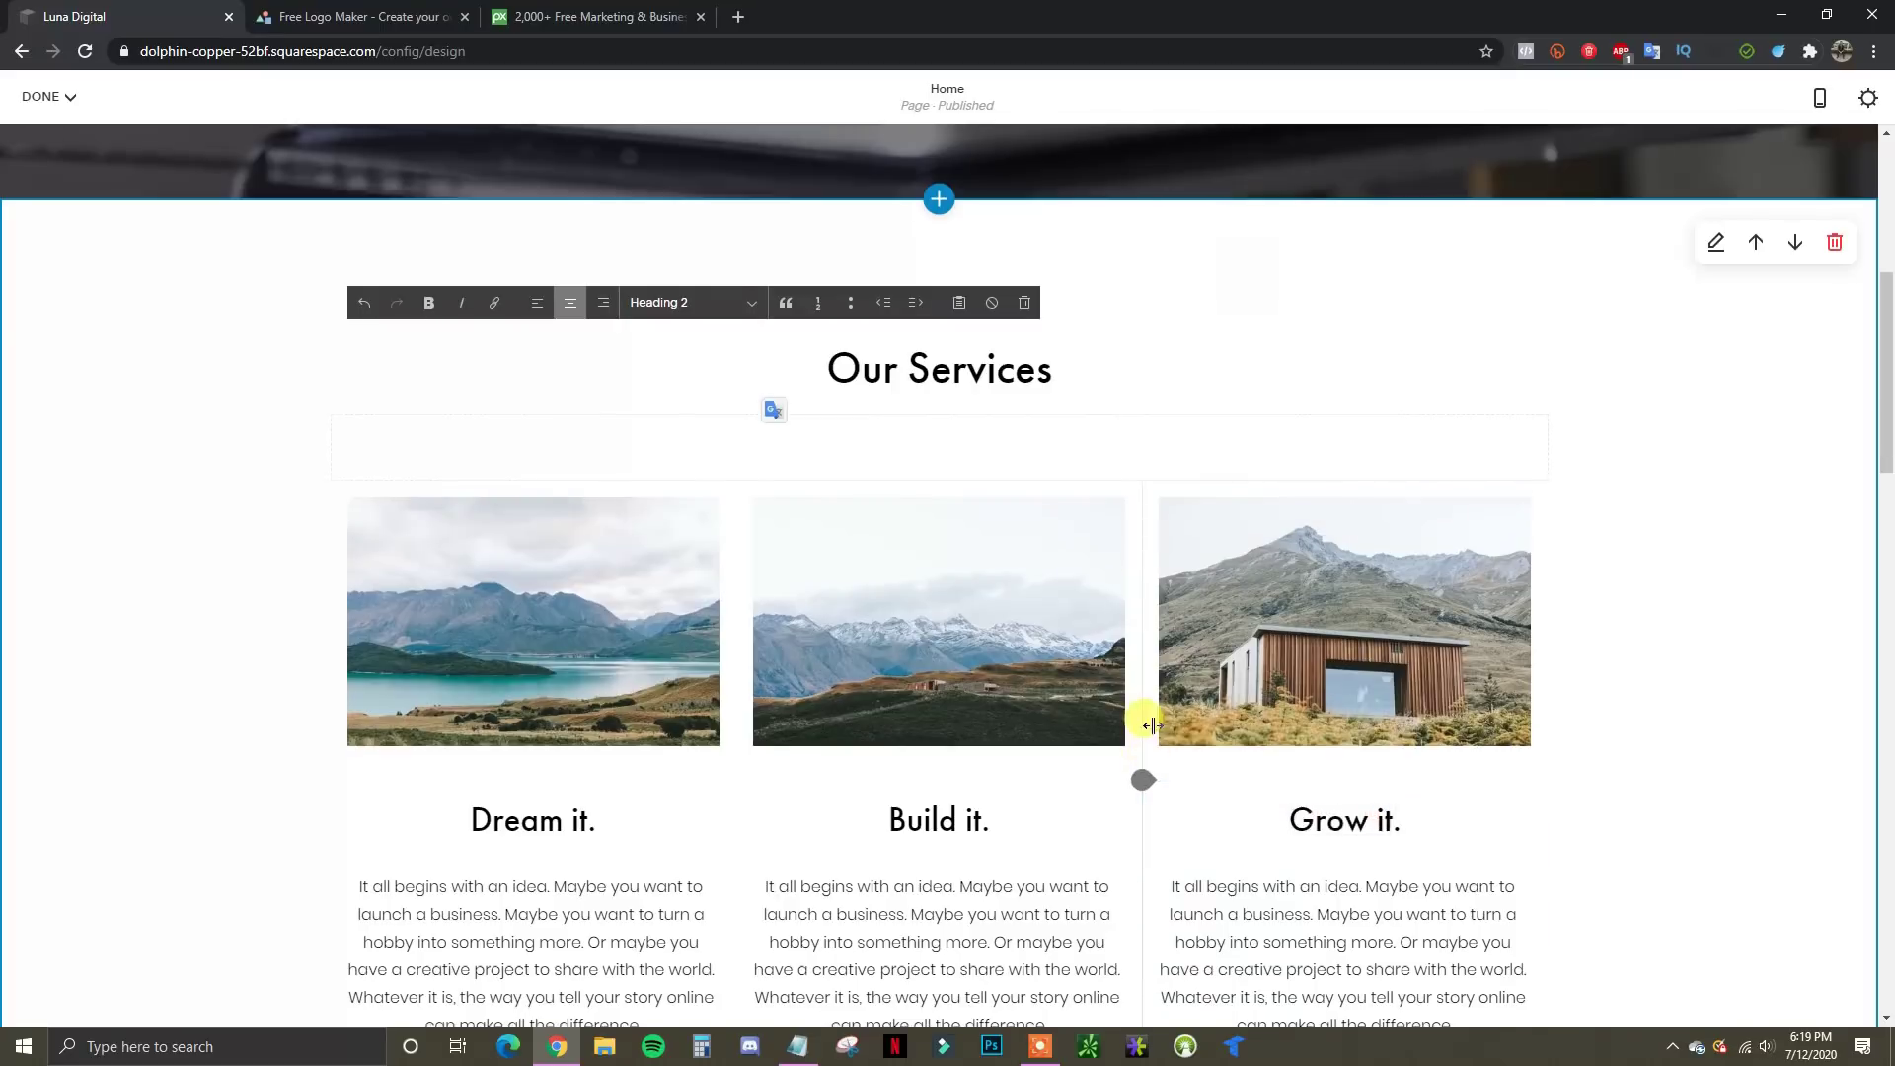
pyautogui.scroll(-1, 859, 642)
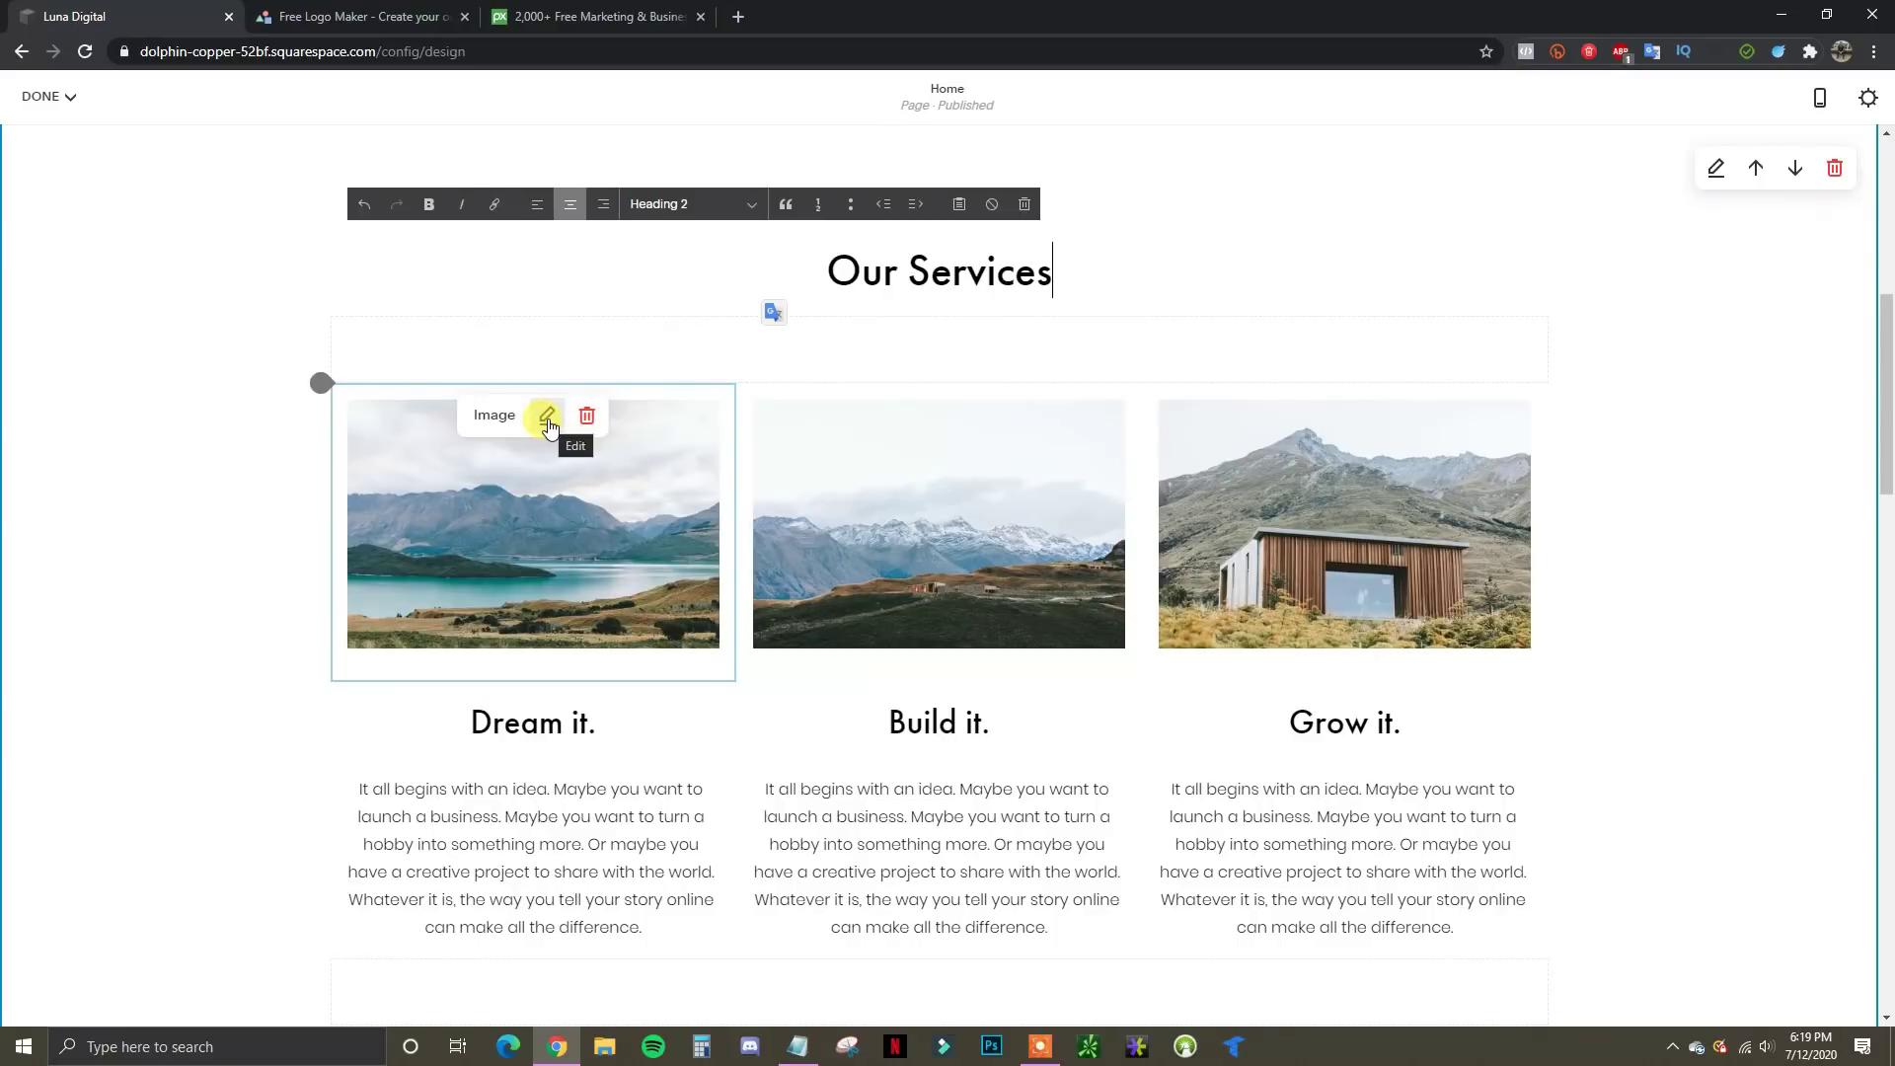
# Delete the first column's lake photo and upload google.png in its place
pyautogui.click(546, 417)
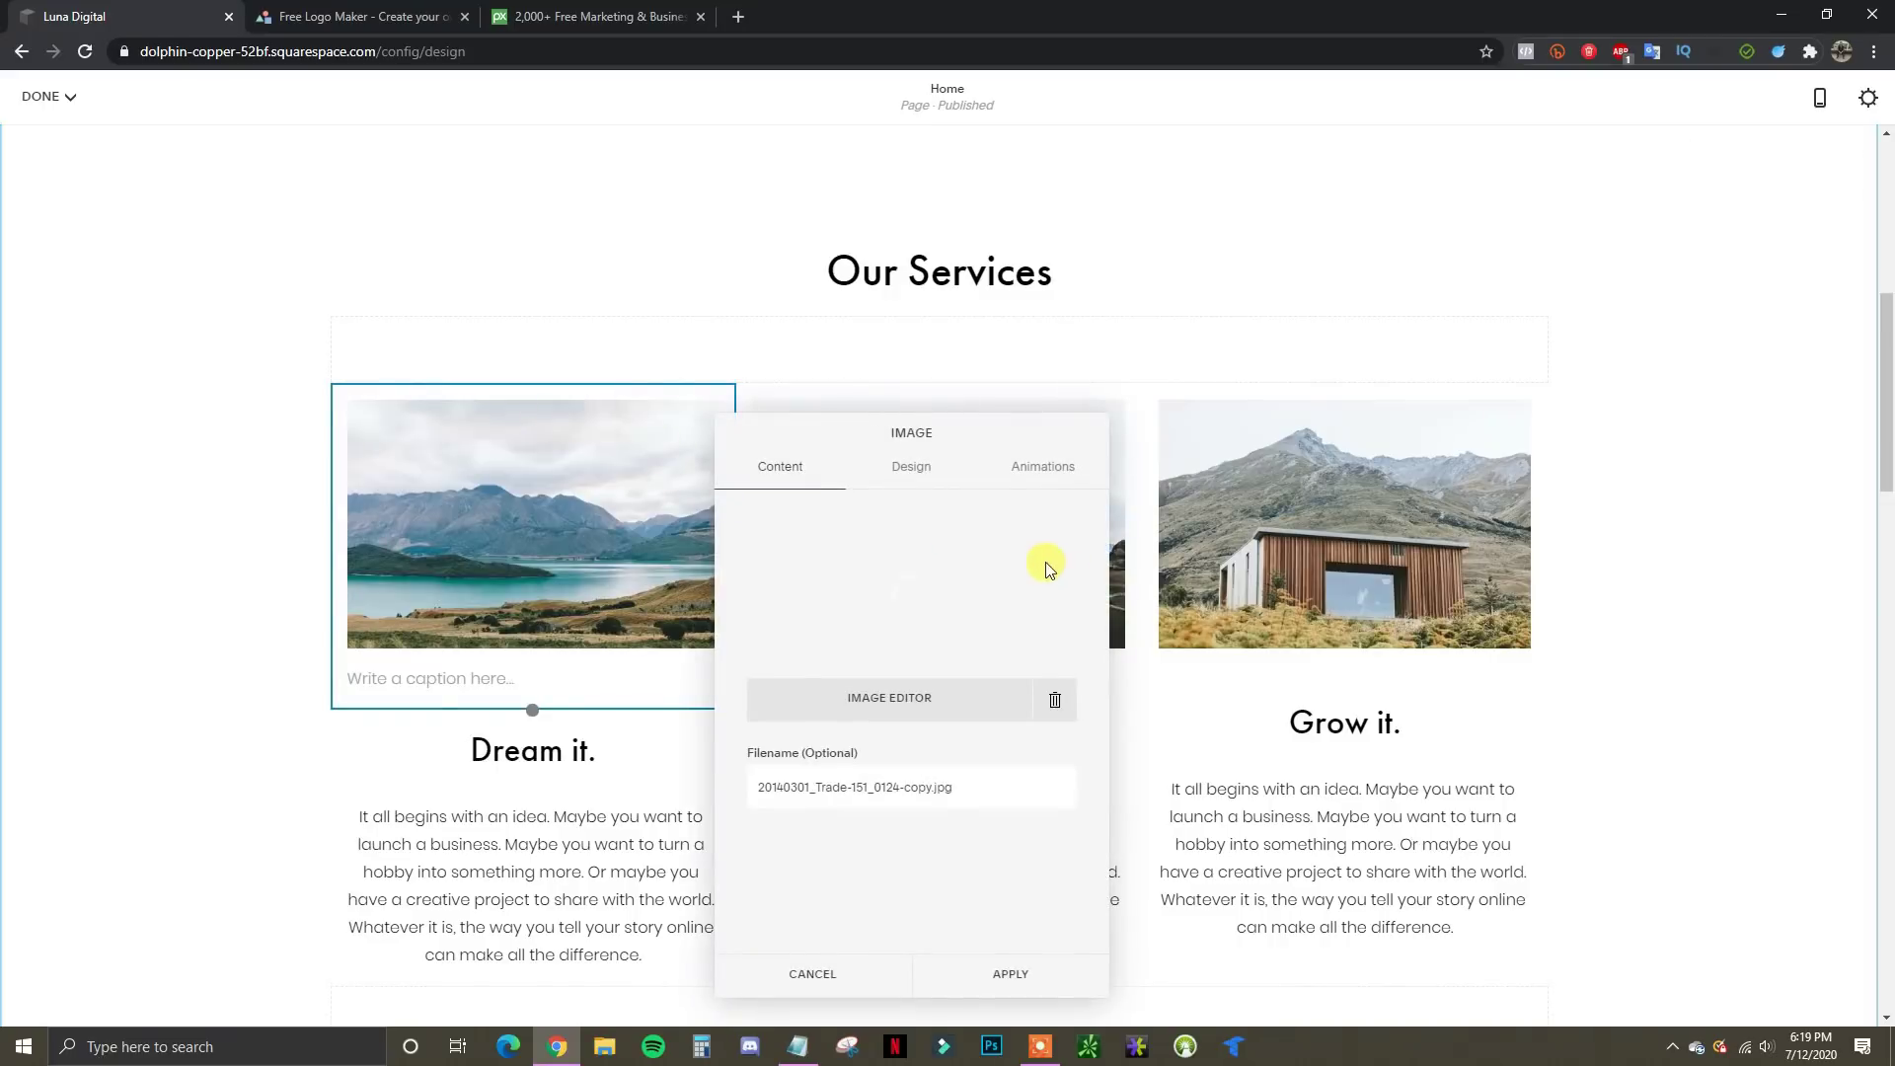
pyautogui.click(1055, 702)
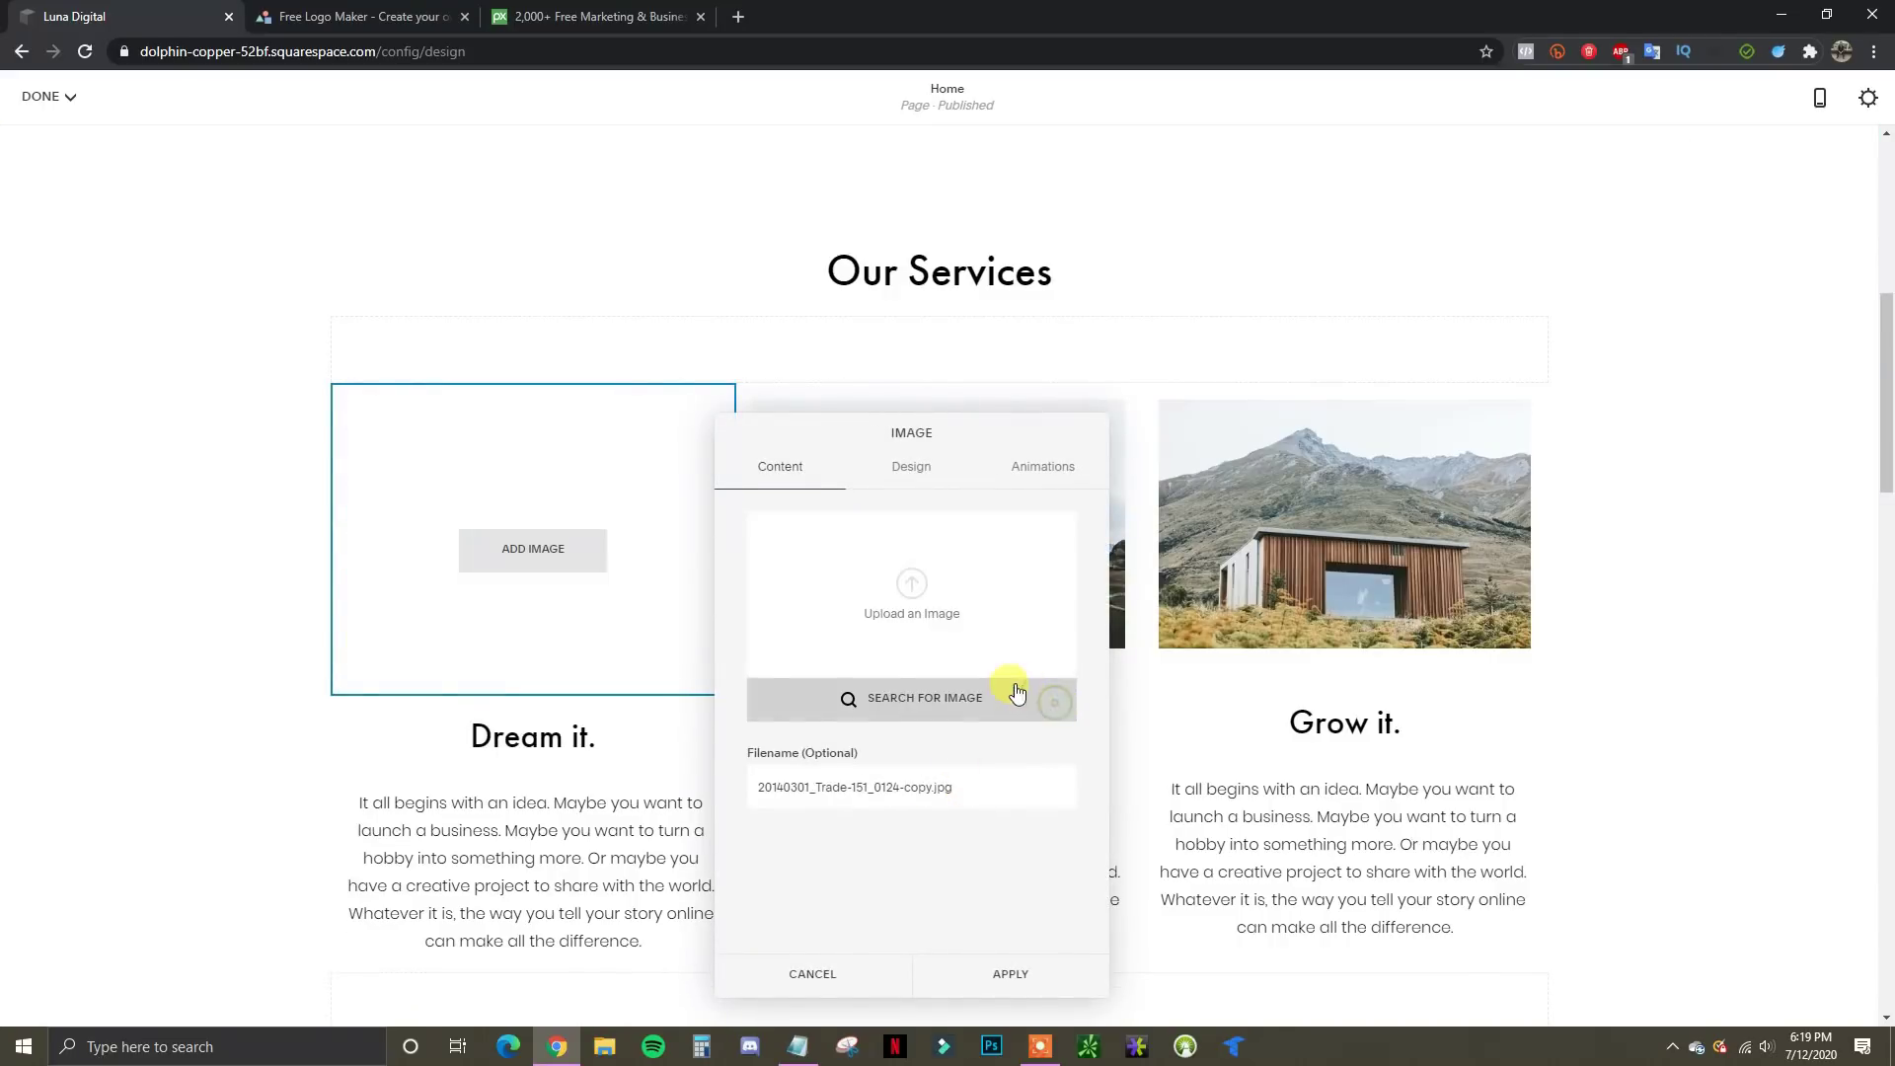
pyautogui.click(914, 592)
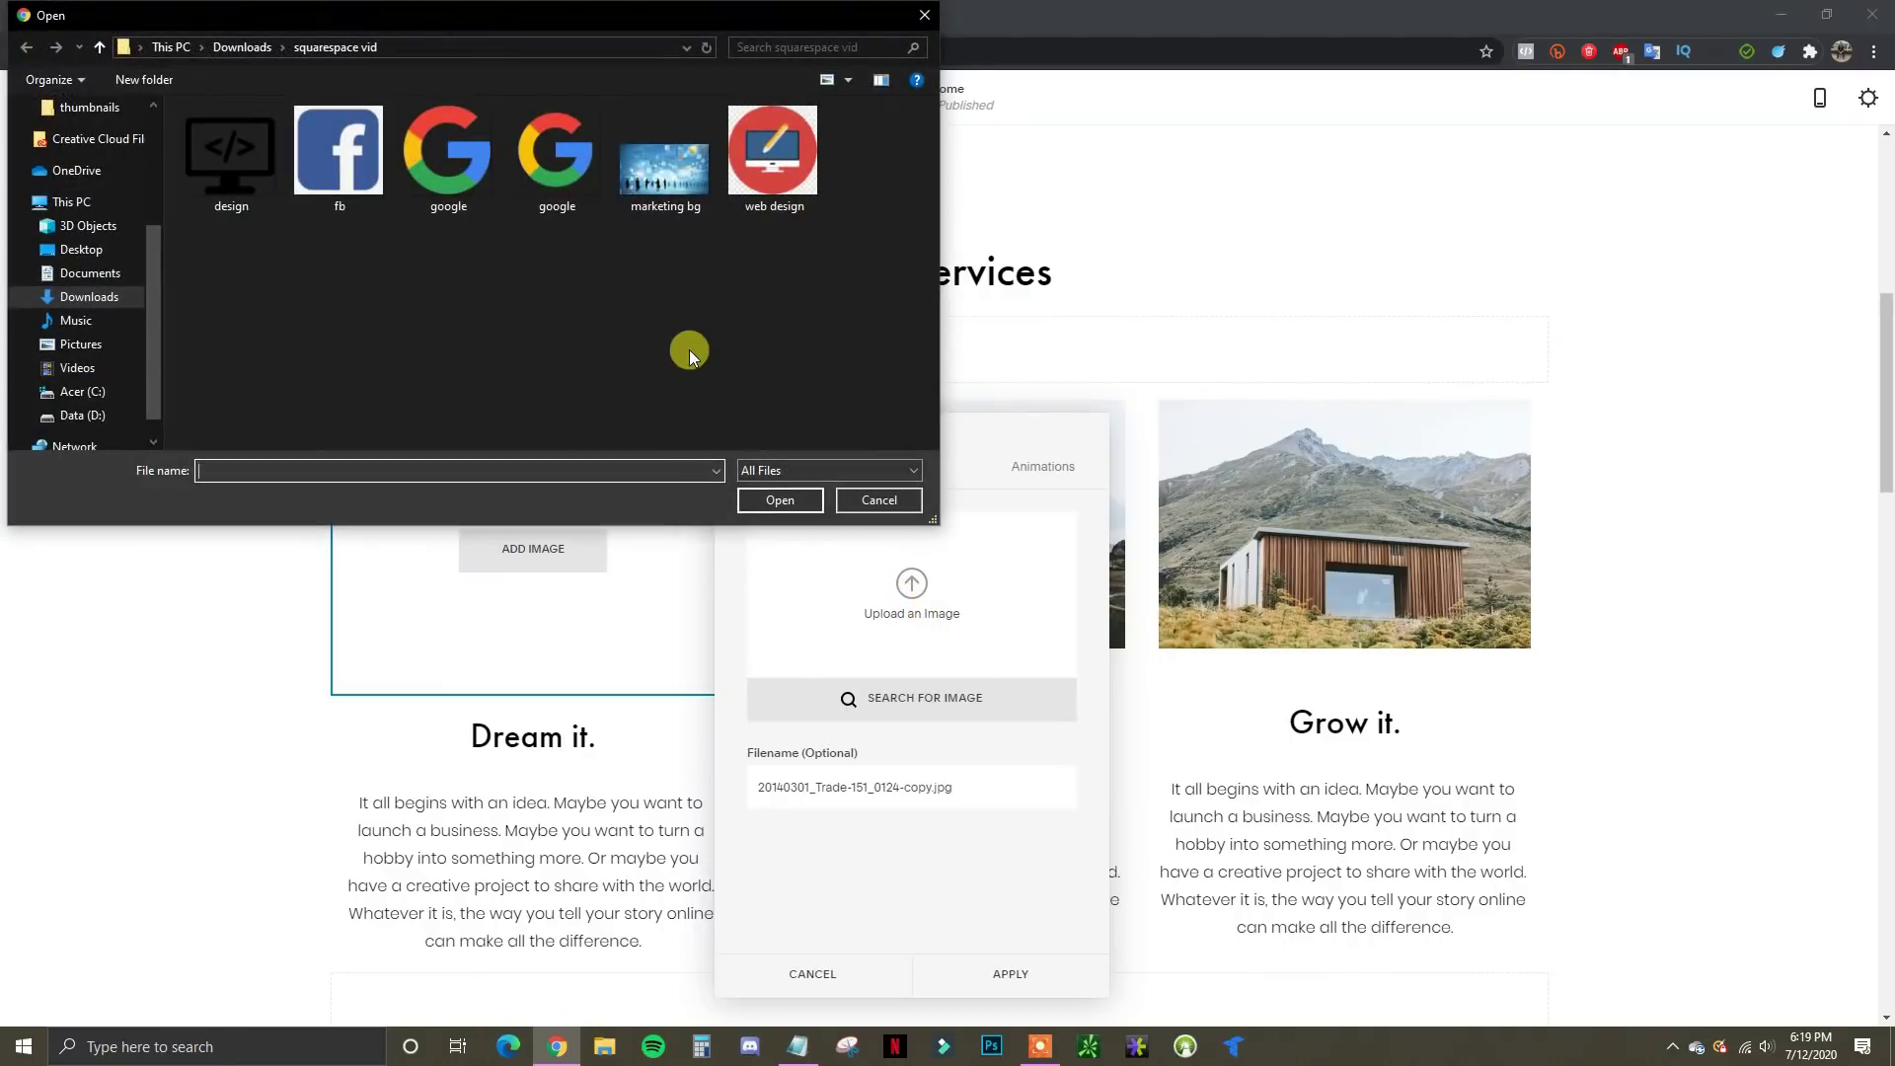
pyautogui.doubleClick(468, 182)
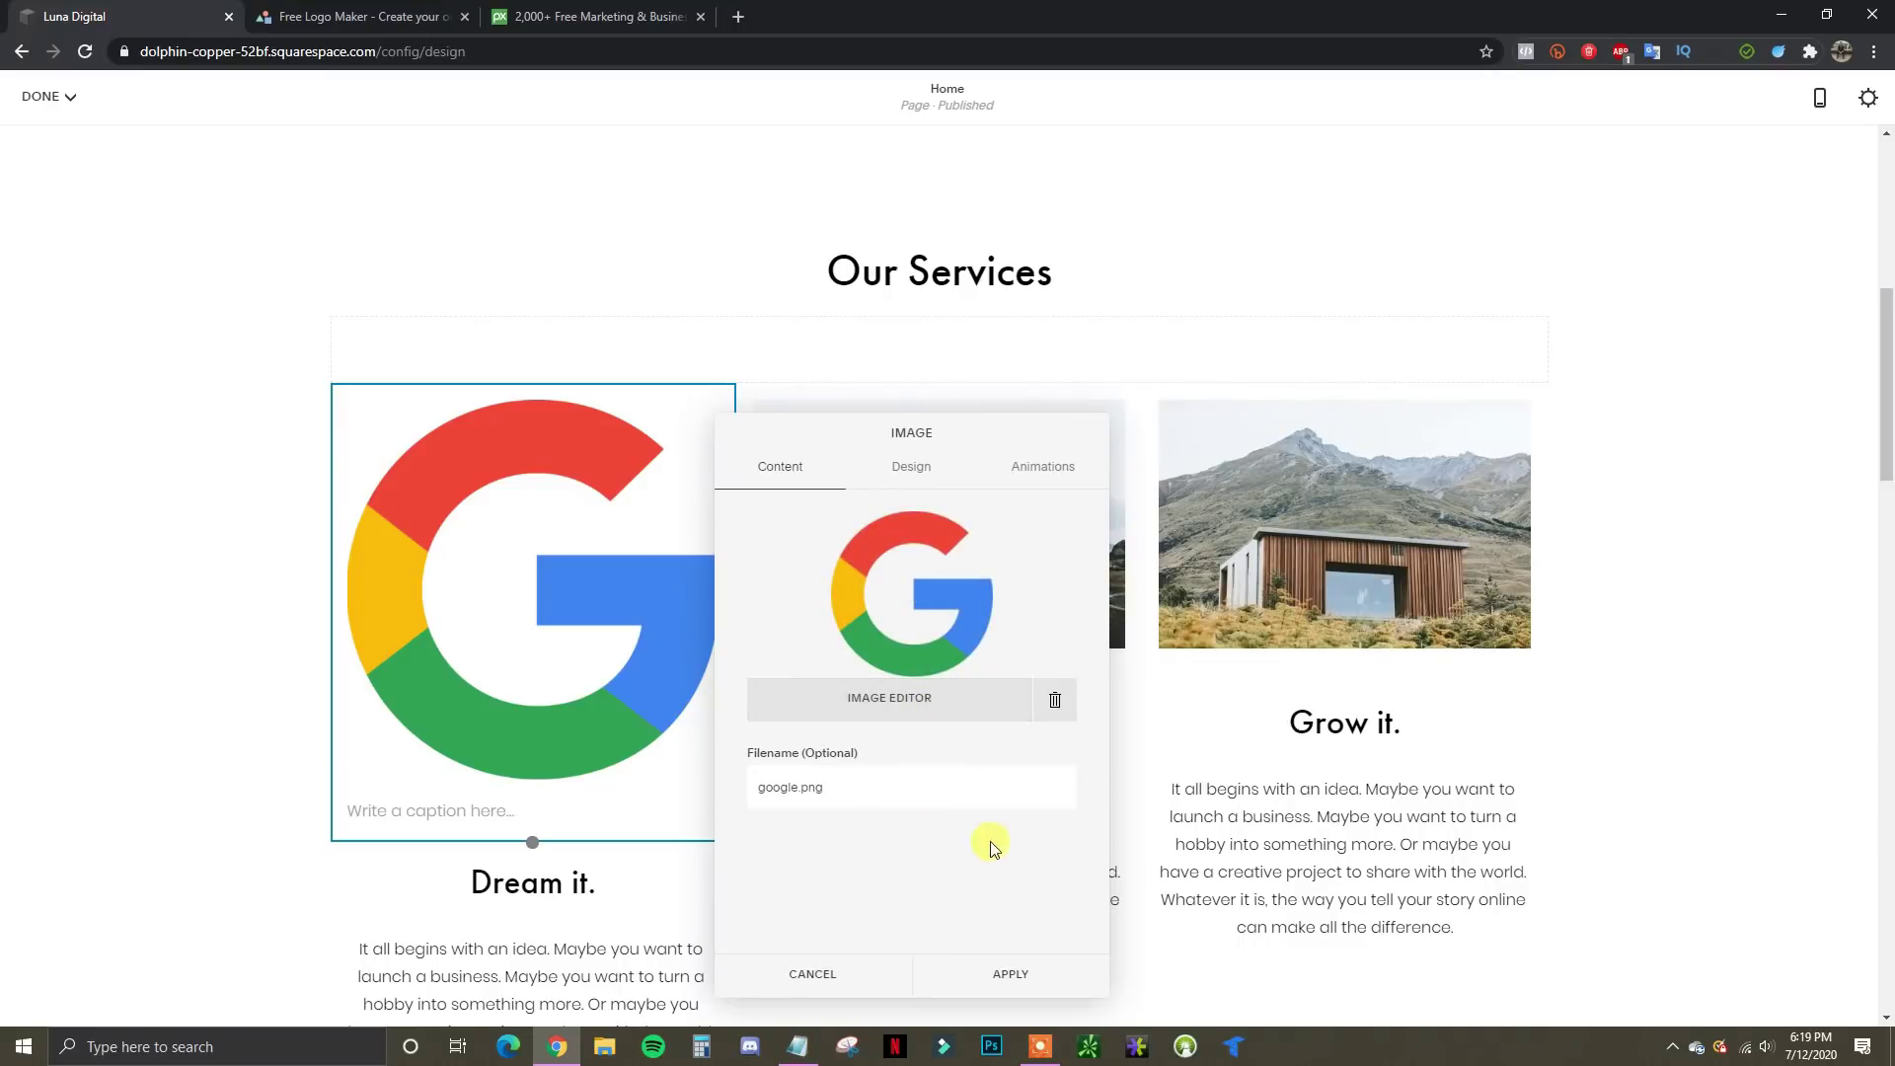
pyautogui.click(1023, 979)
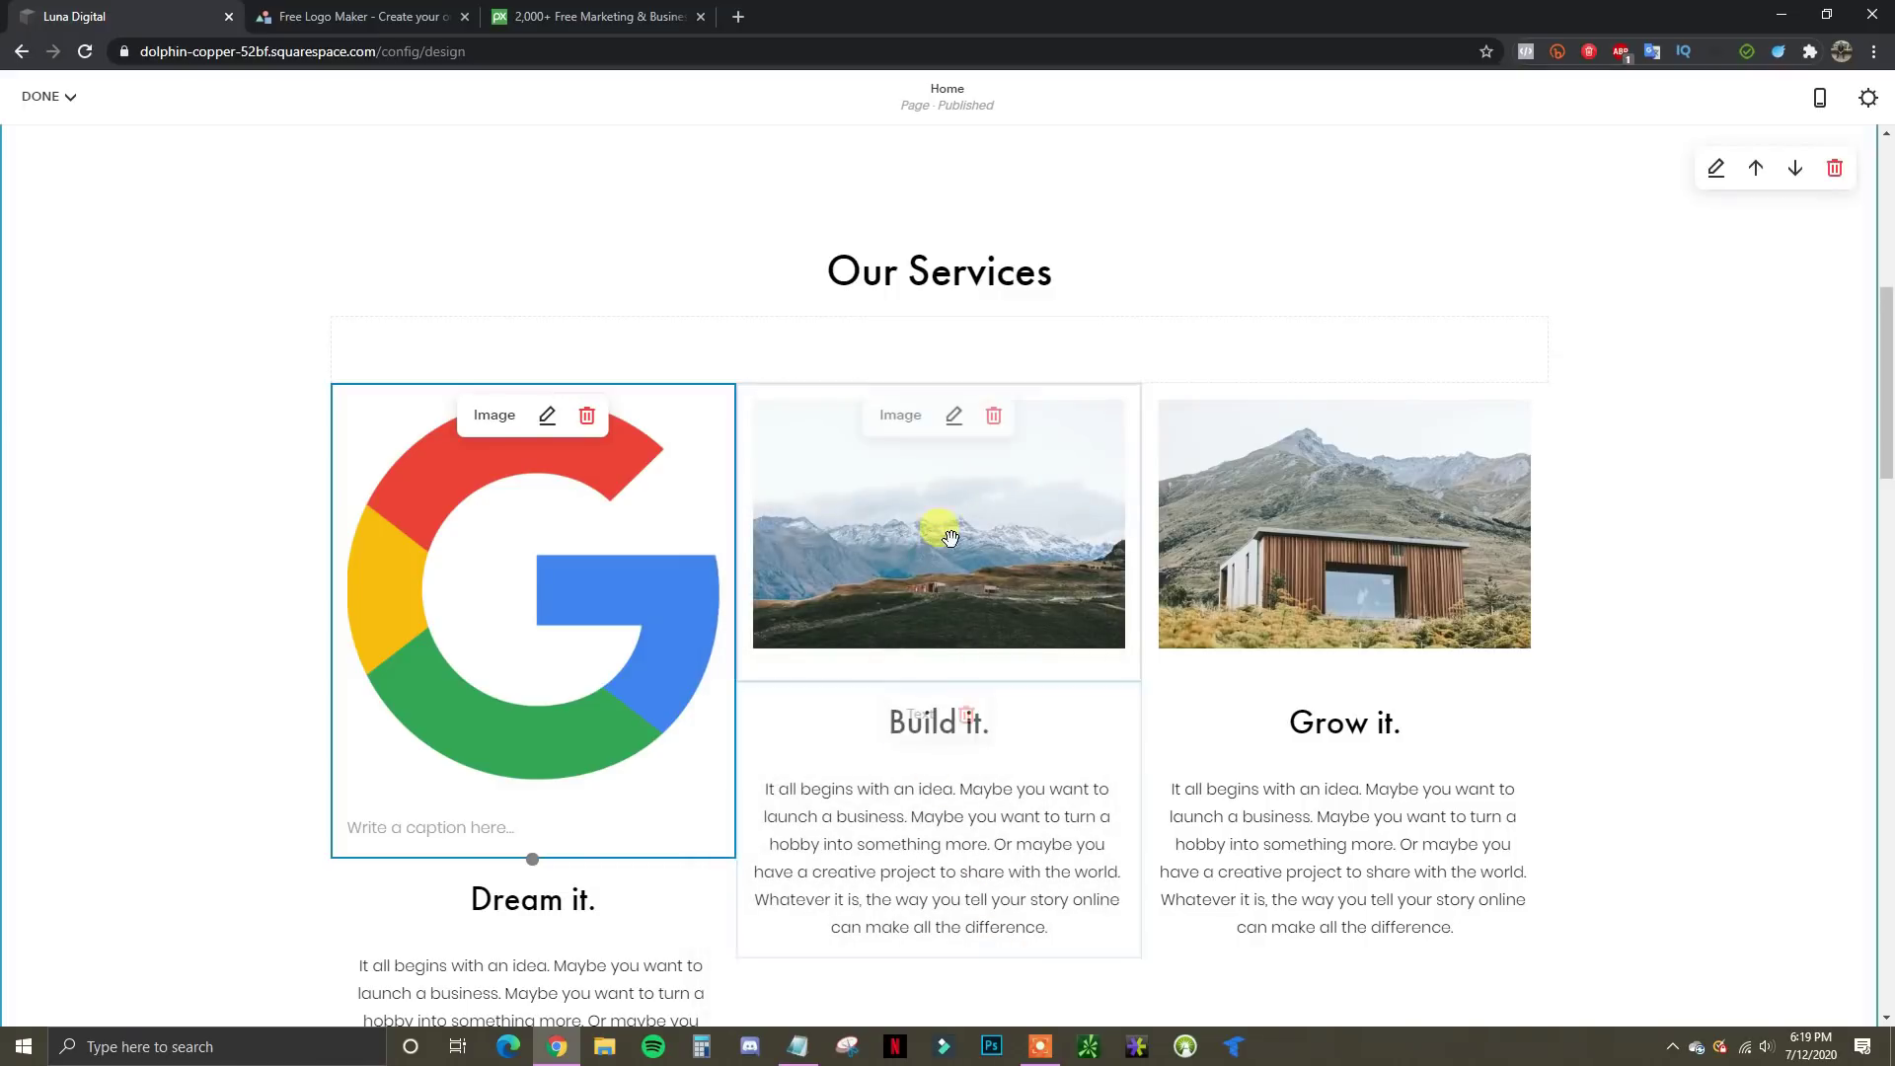
pyautogui.scroll(-2, 832, 755)
pyautogui.scroll(-3, 832, 755)
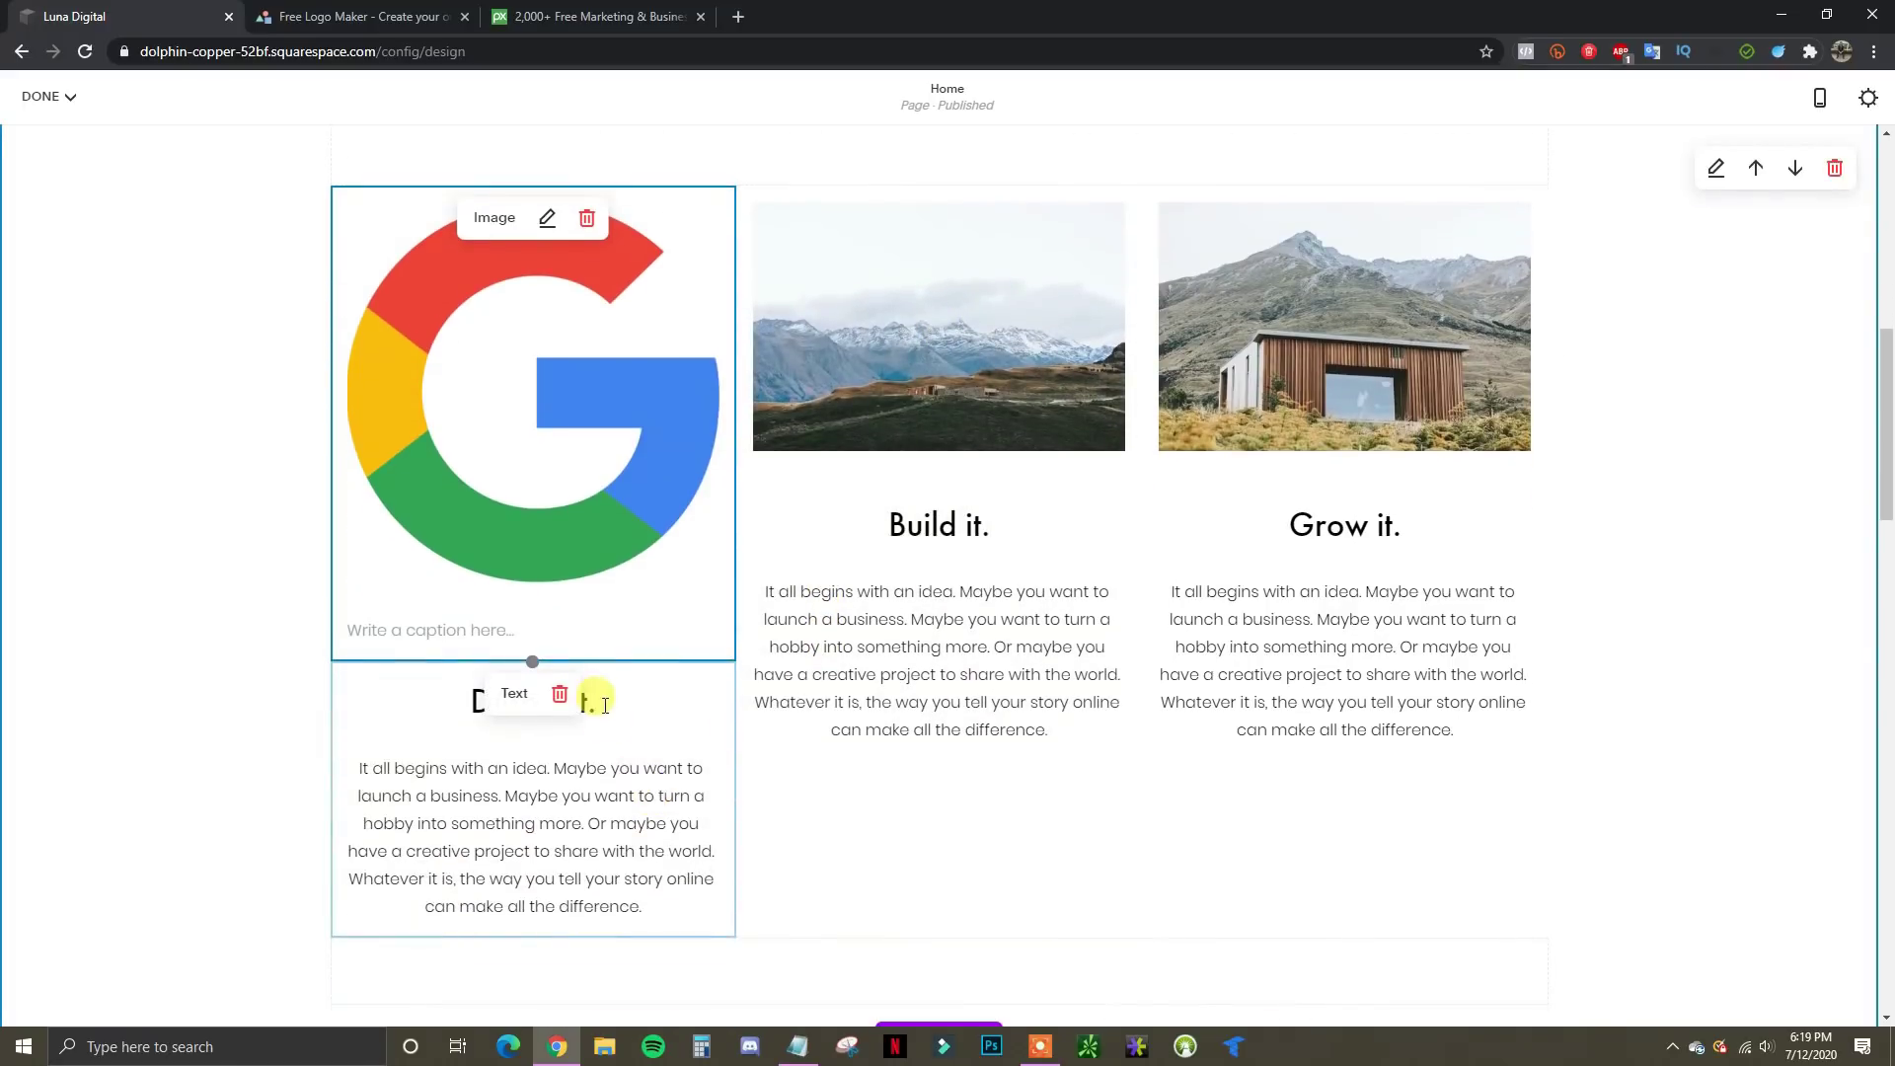
# Retitle the first column's 'Dream it.' heading to 'Google Ads'
pyautogui.click(613, 714)
pyautogui.moveTo(606, 656); pyautogui.dragTo(459, 663)
pyautogui.write('Google')
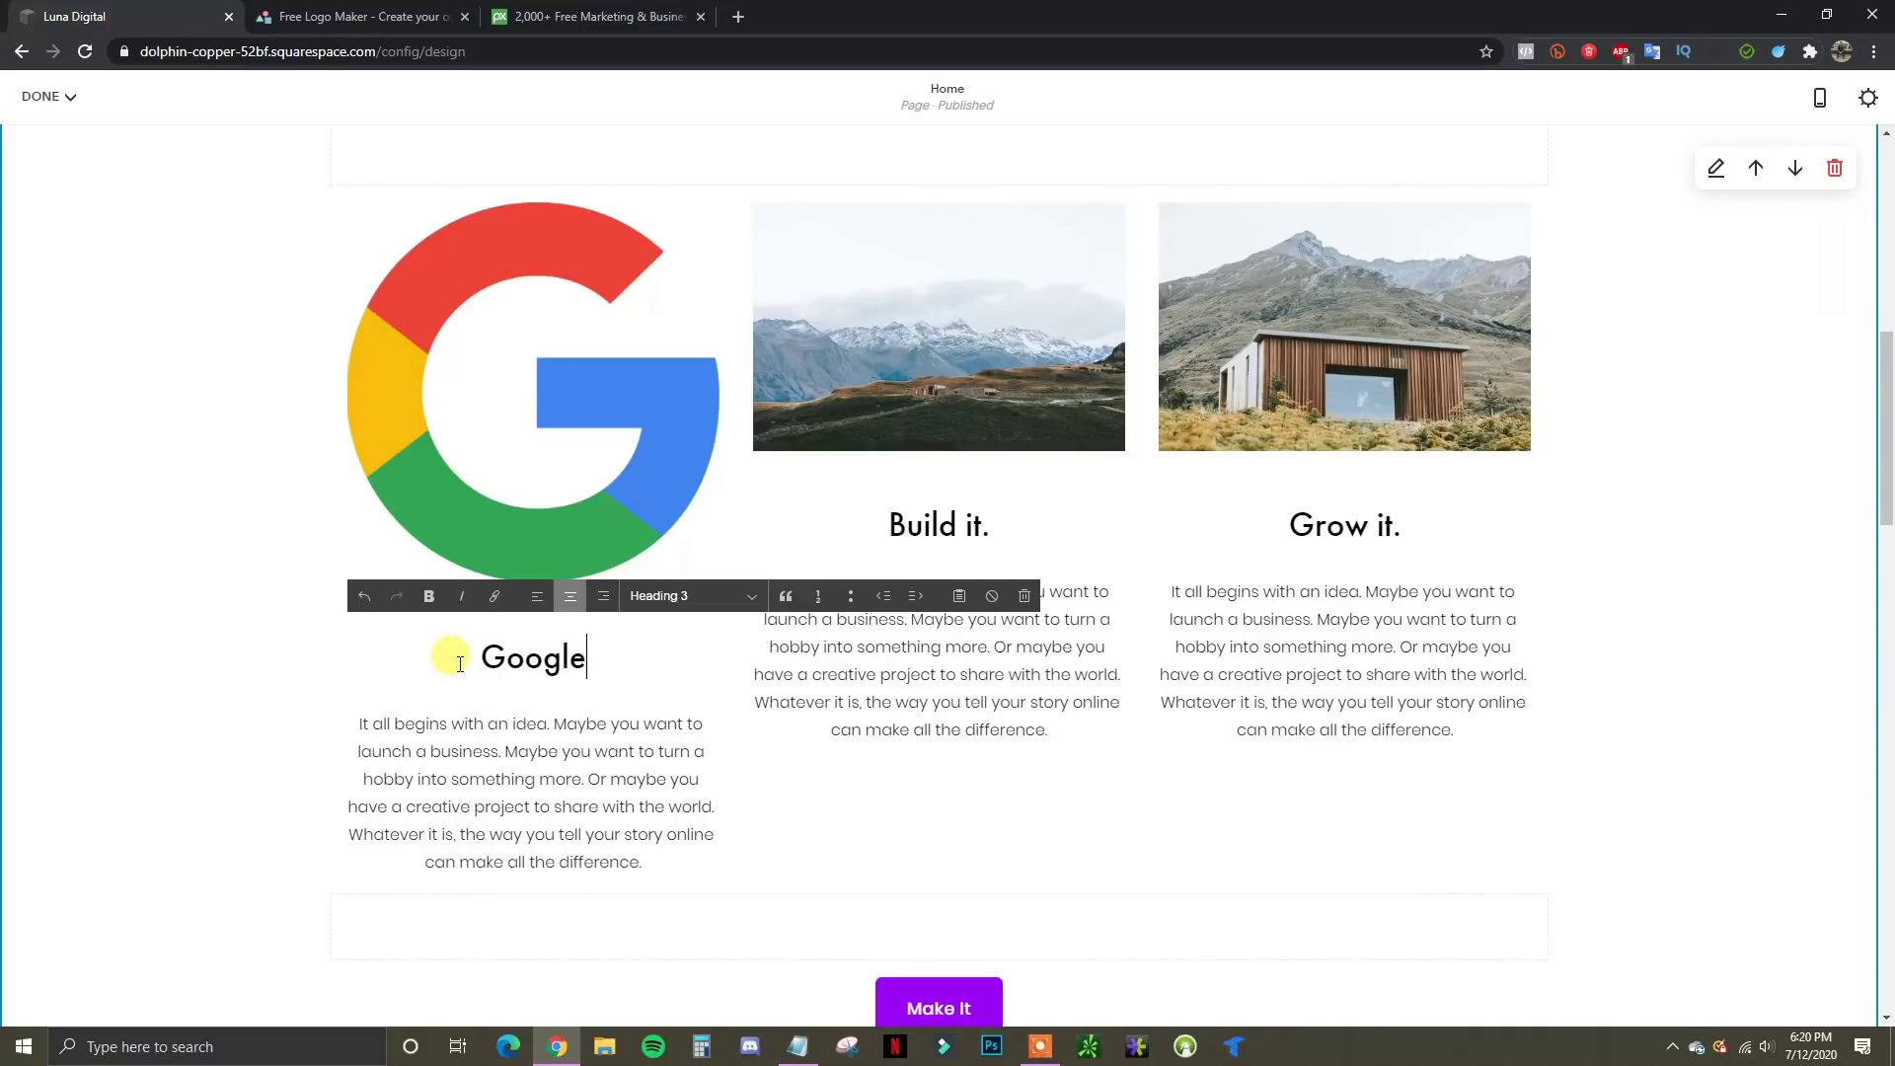
pyautogui.write(' Ads')
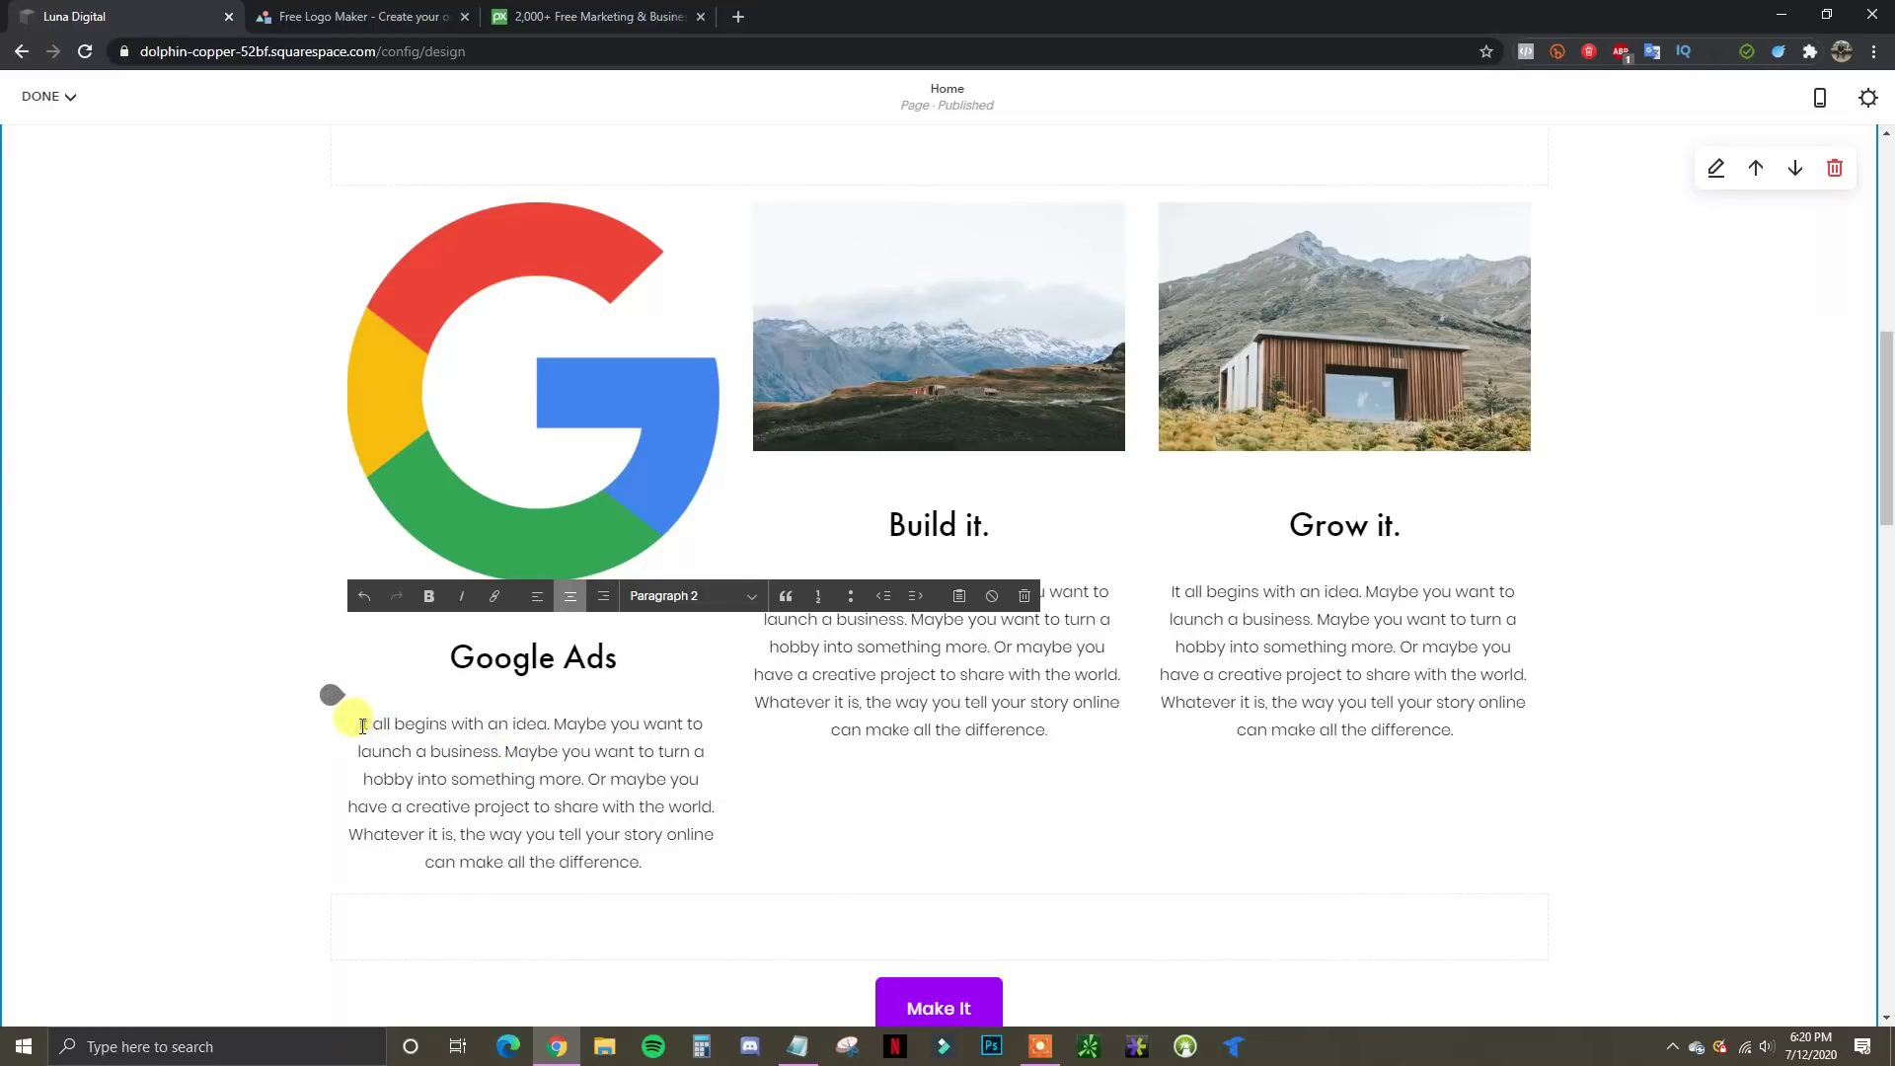
# Replace the placeholder paragraph with 'We offer google ads services for all types of businesses…' description
pyautogui.moveTo(362, 726); pyautogui.dragTo(755, 888)
pyautogui.write('We')
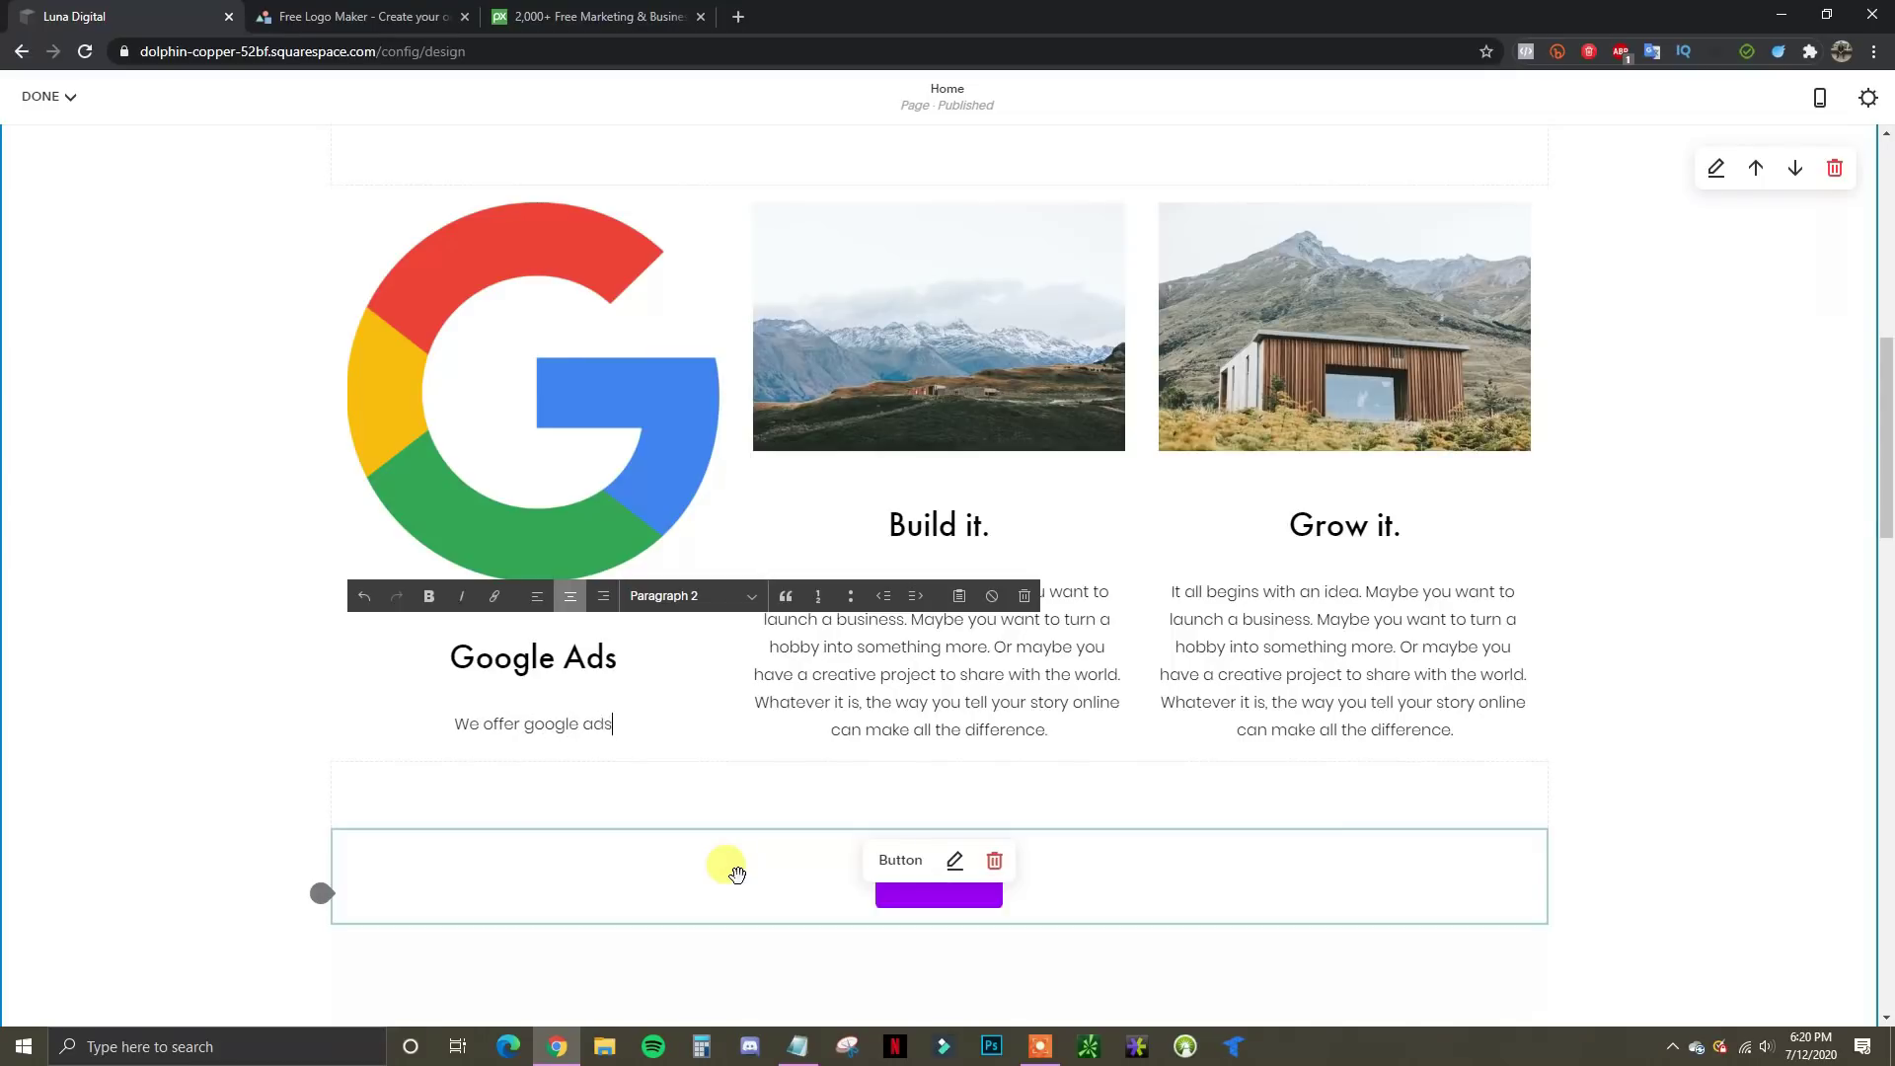
pyautogui.write('offer google ads services for a')
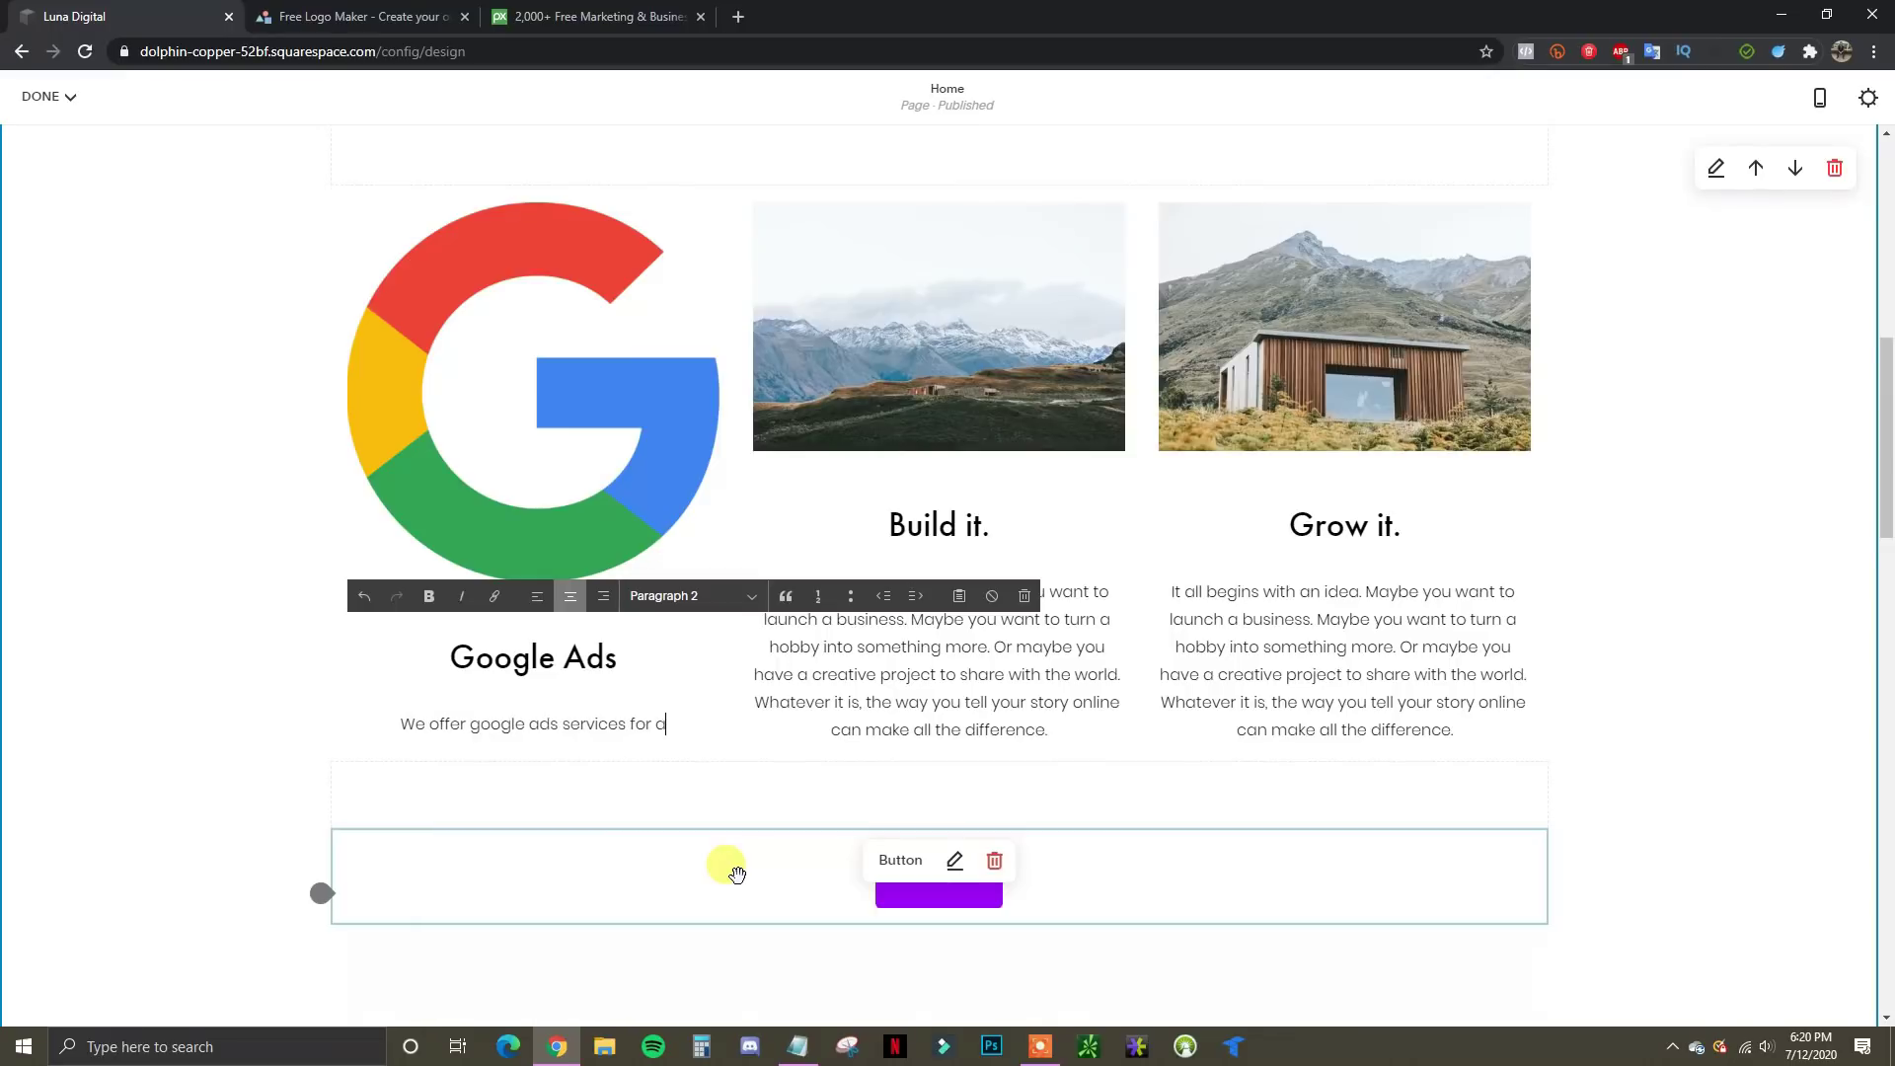
pyautogui.write('ll types of businesses that will help d')
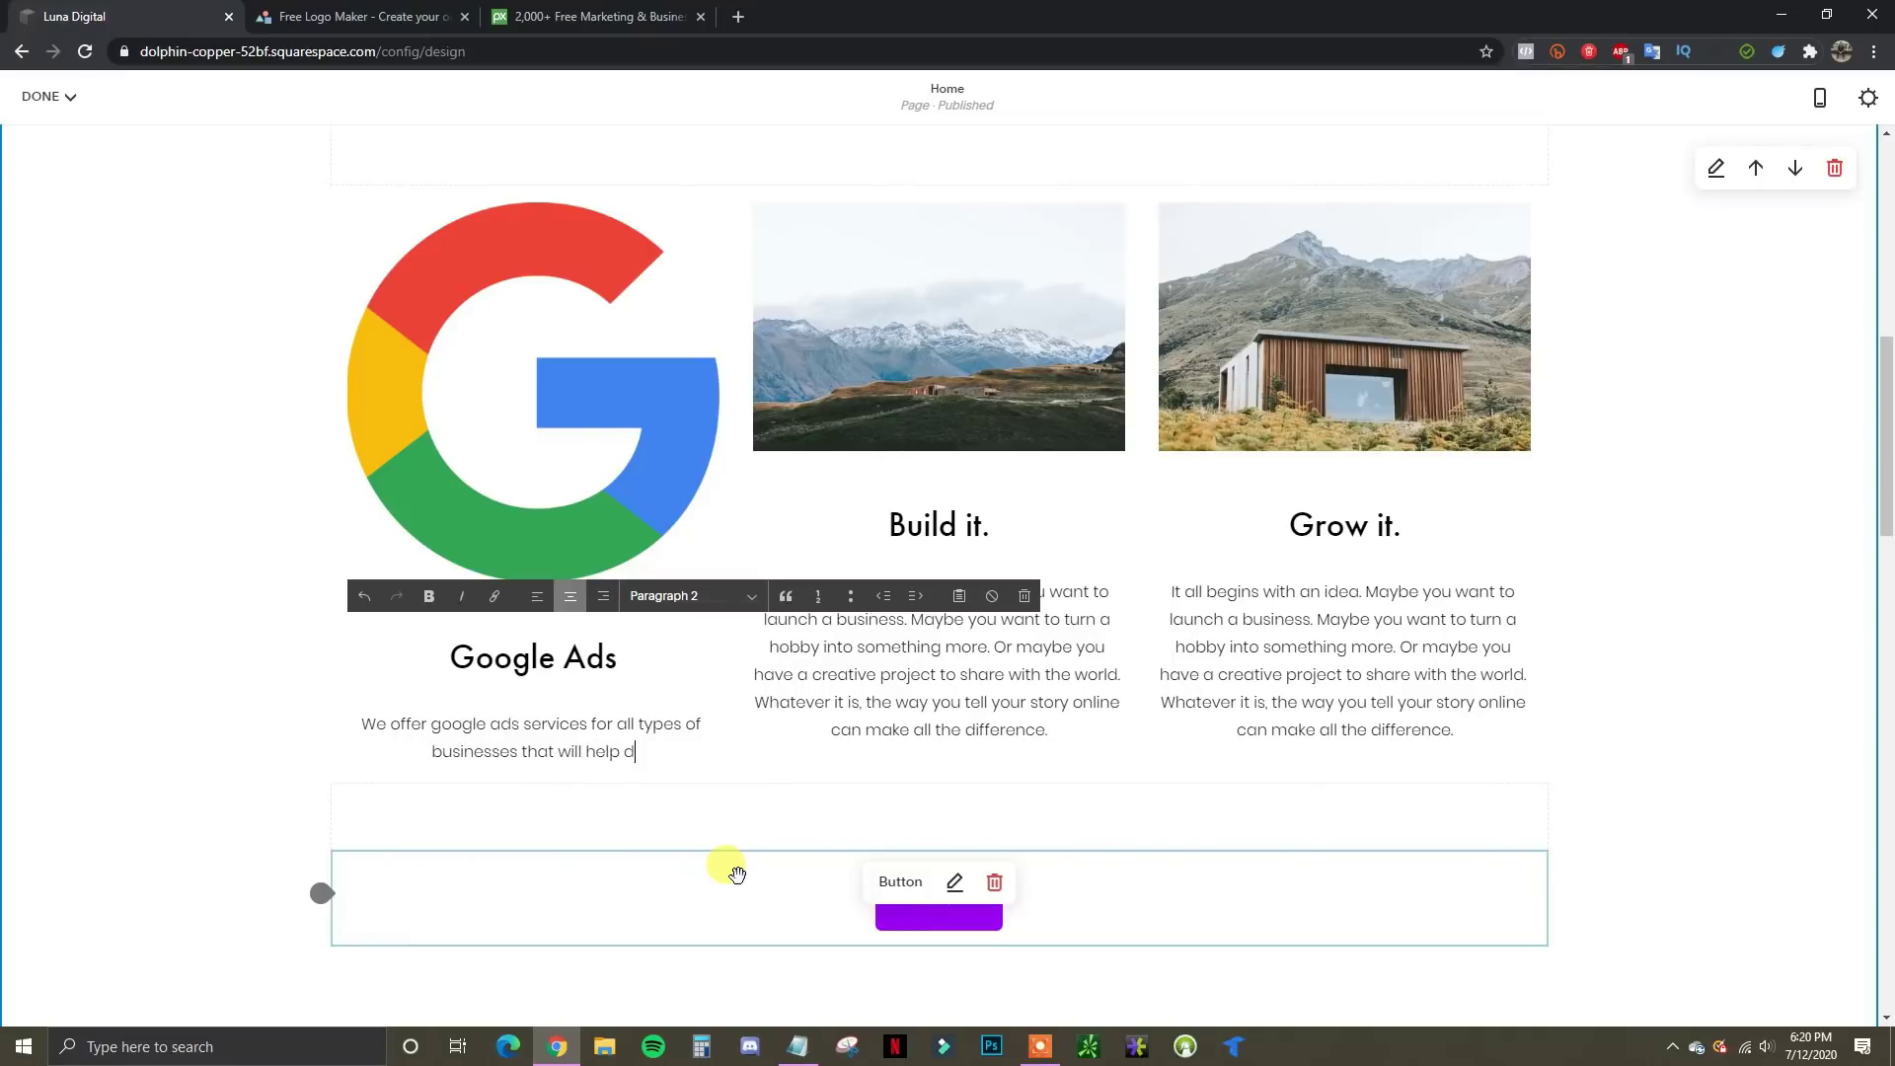
pyautogui.write('rive targeted ')
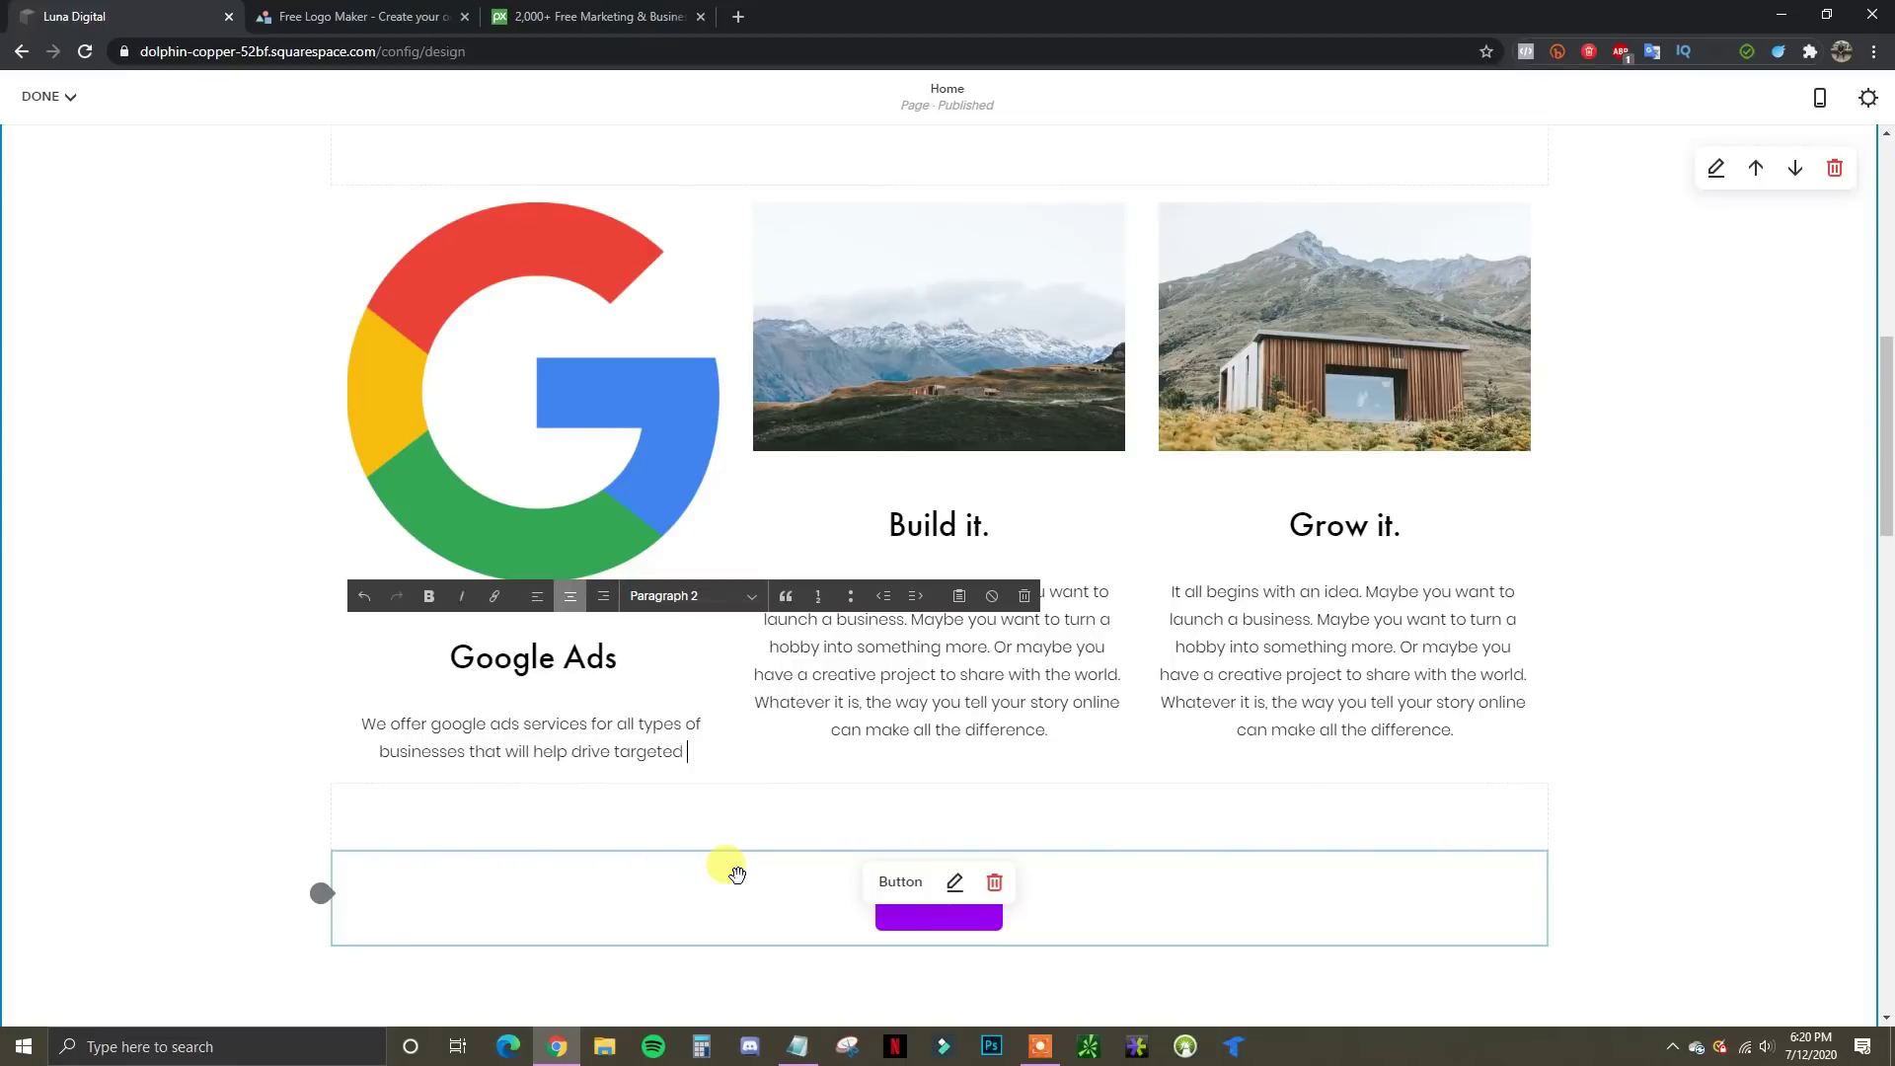
pyautogui.write('traffic to your website.')
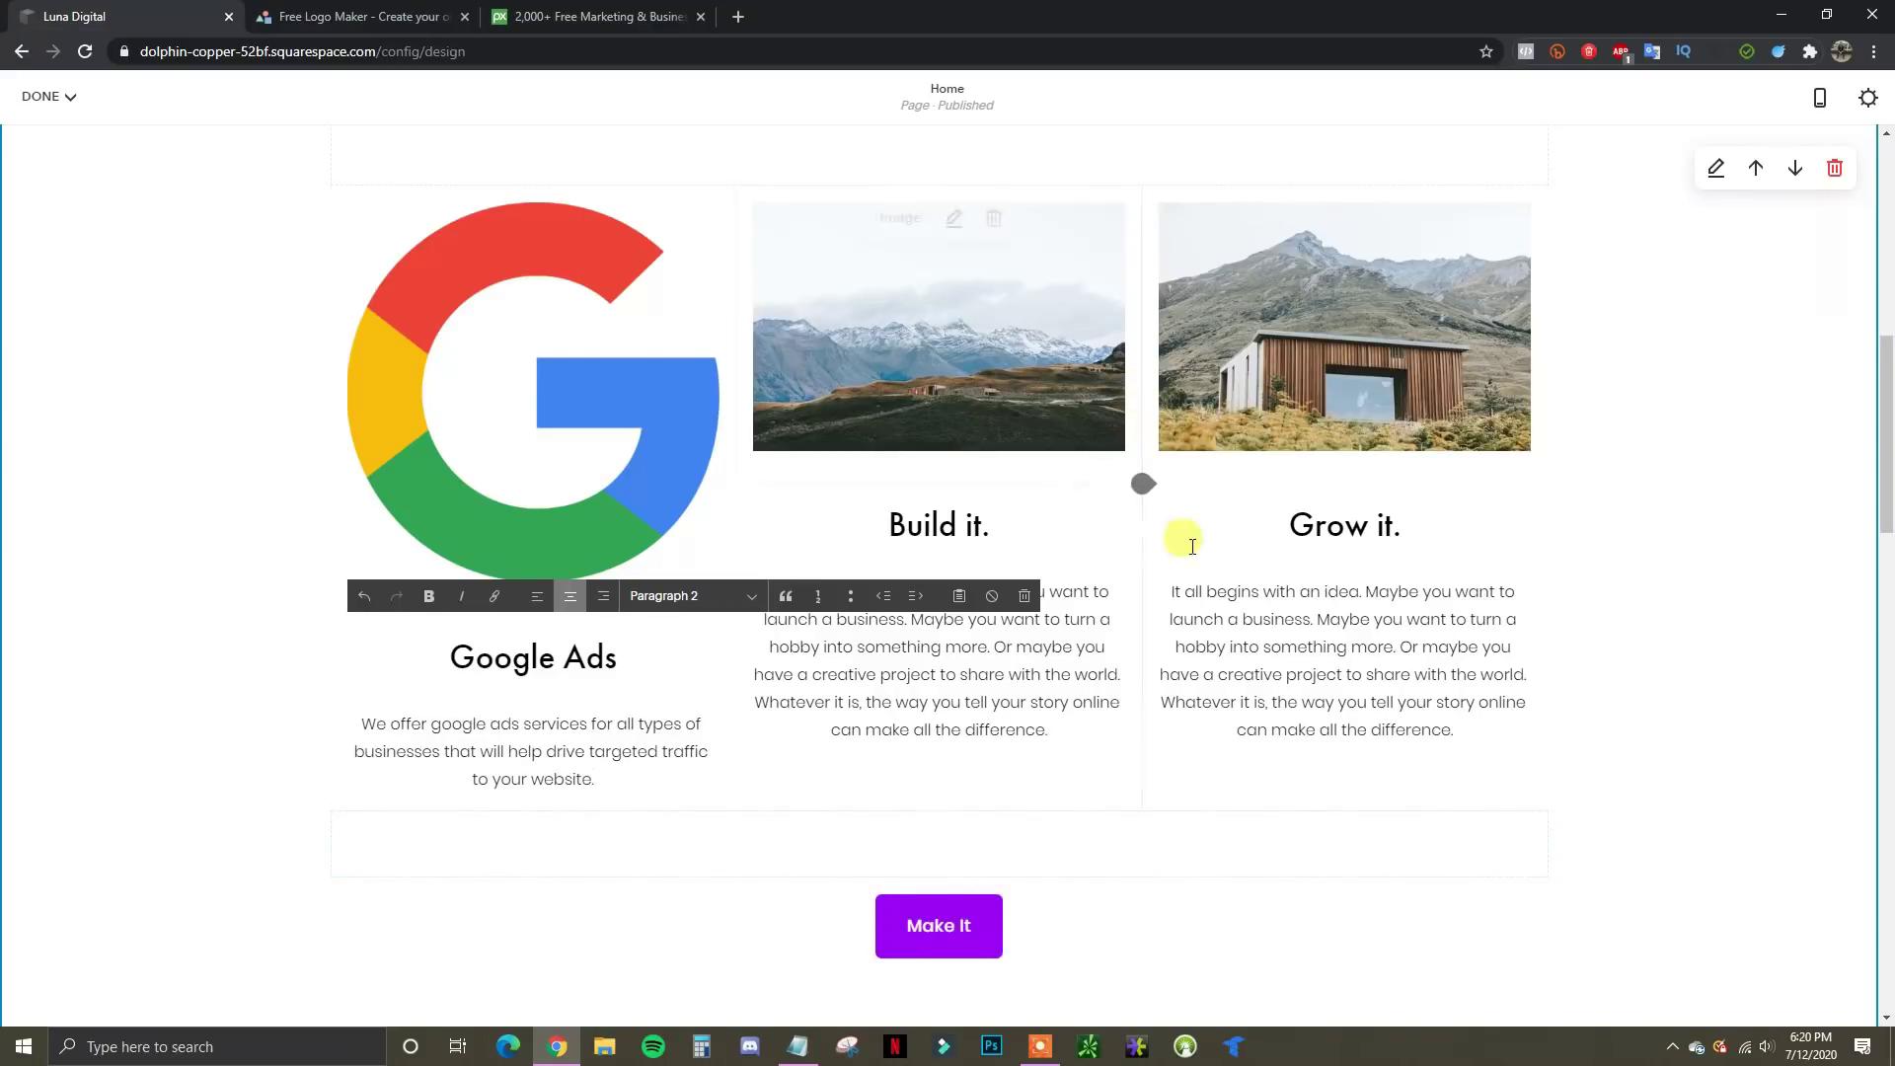
pyautogui.scroll(1, 1184, 537)
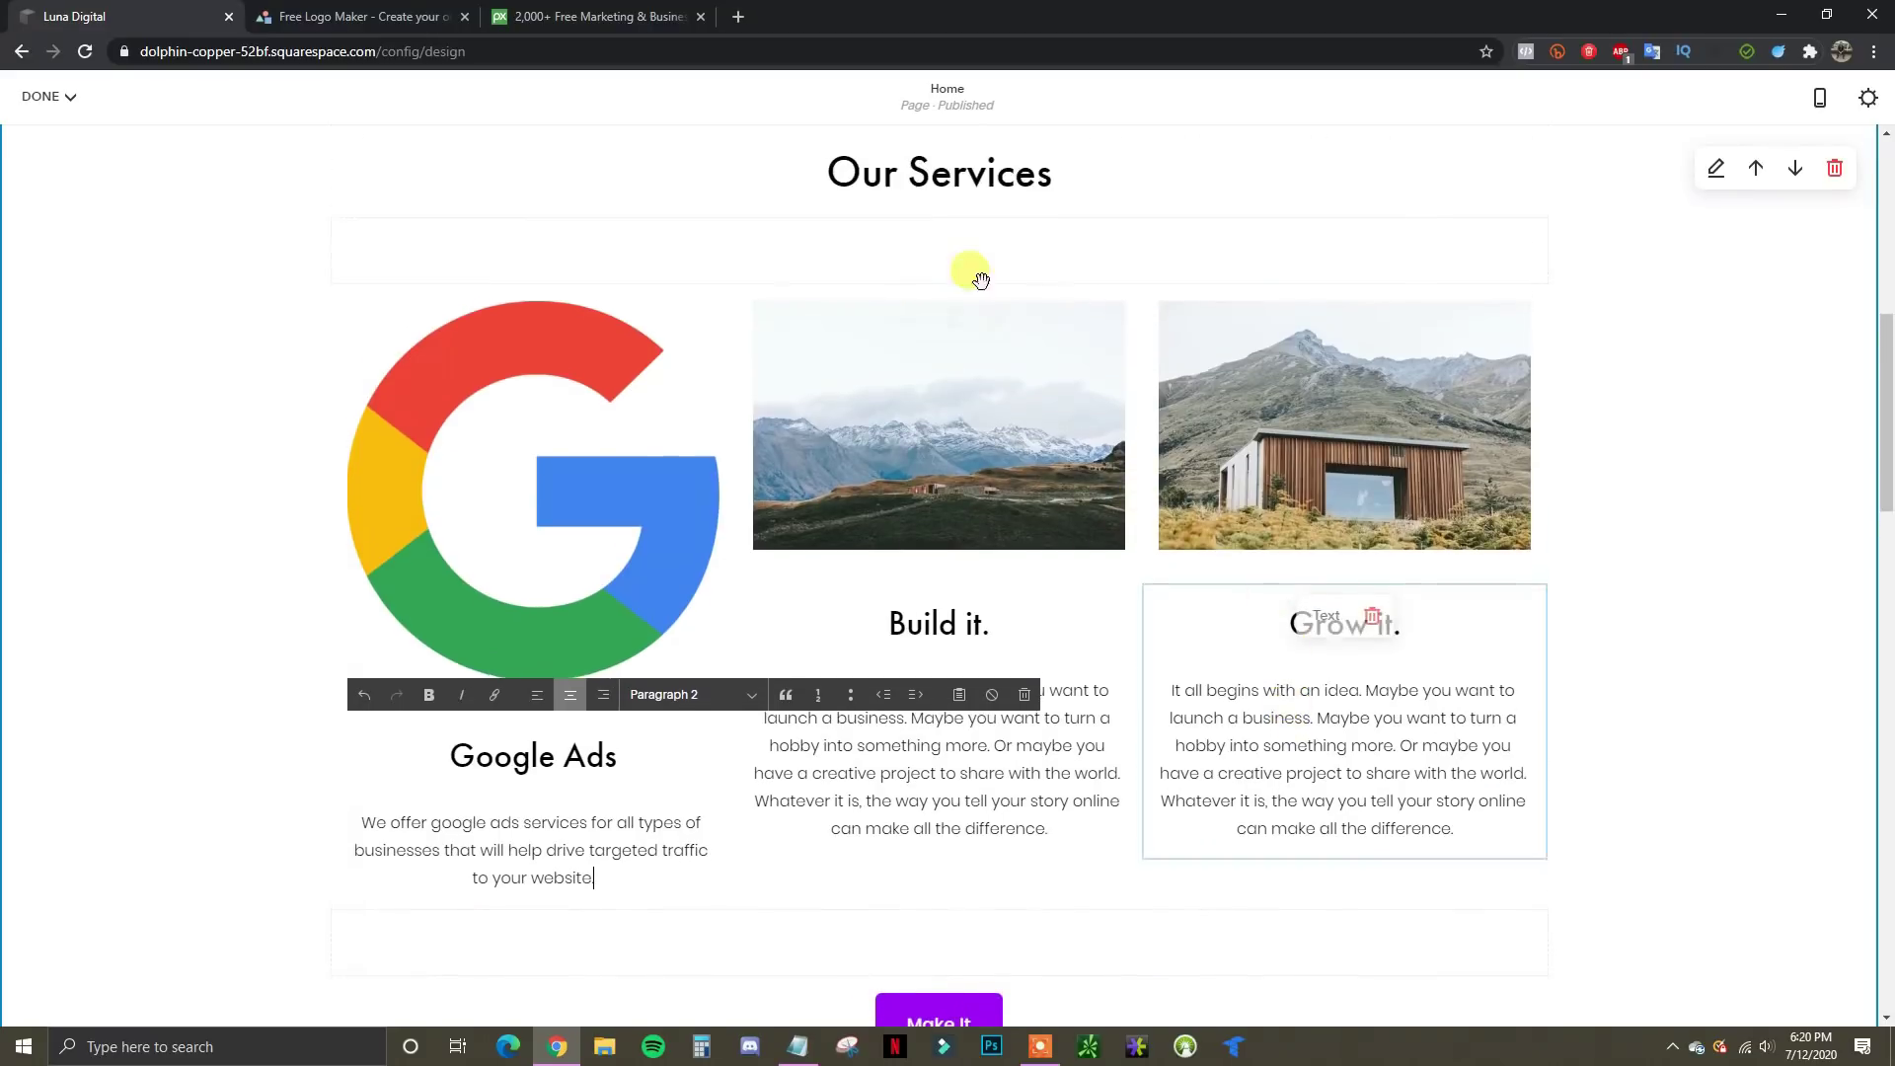
pyautogui.write('r website.')
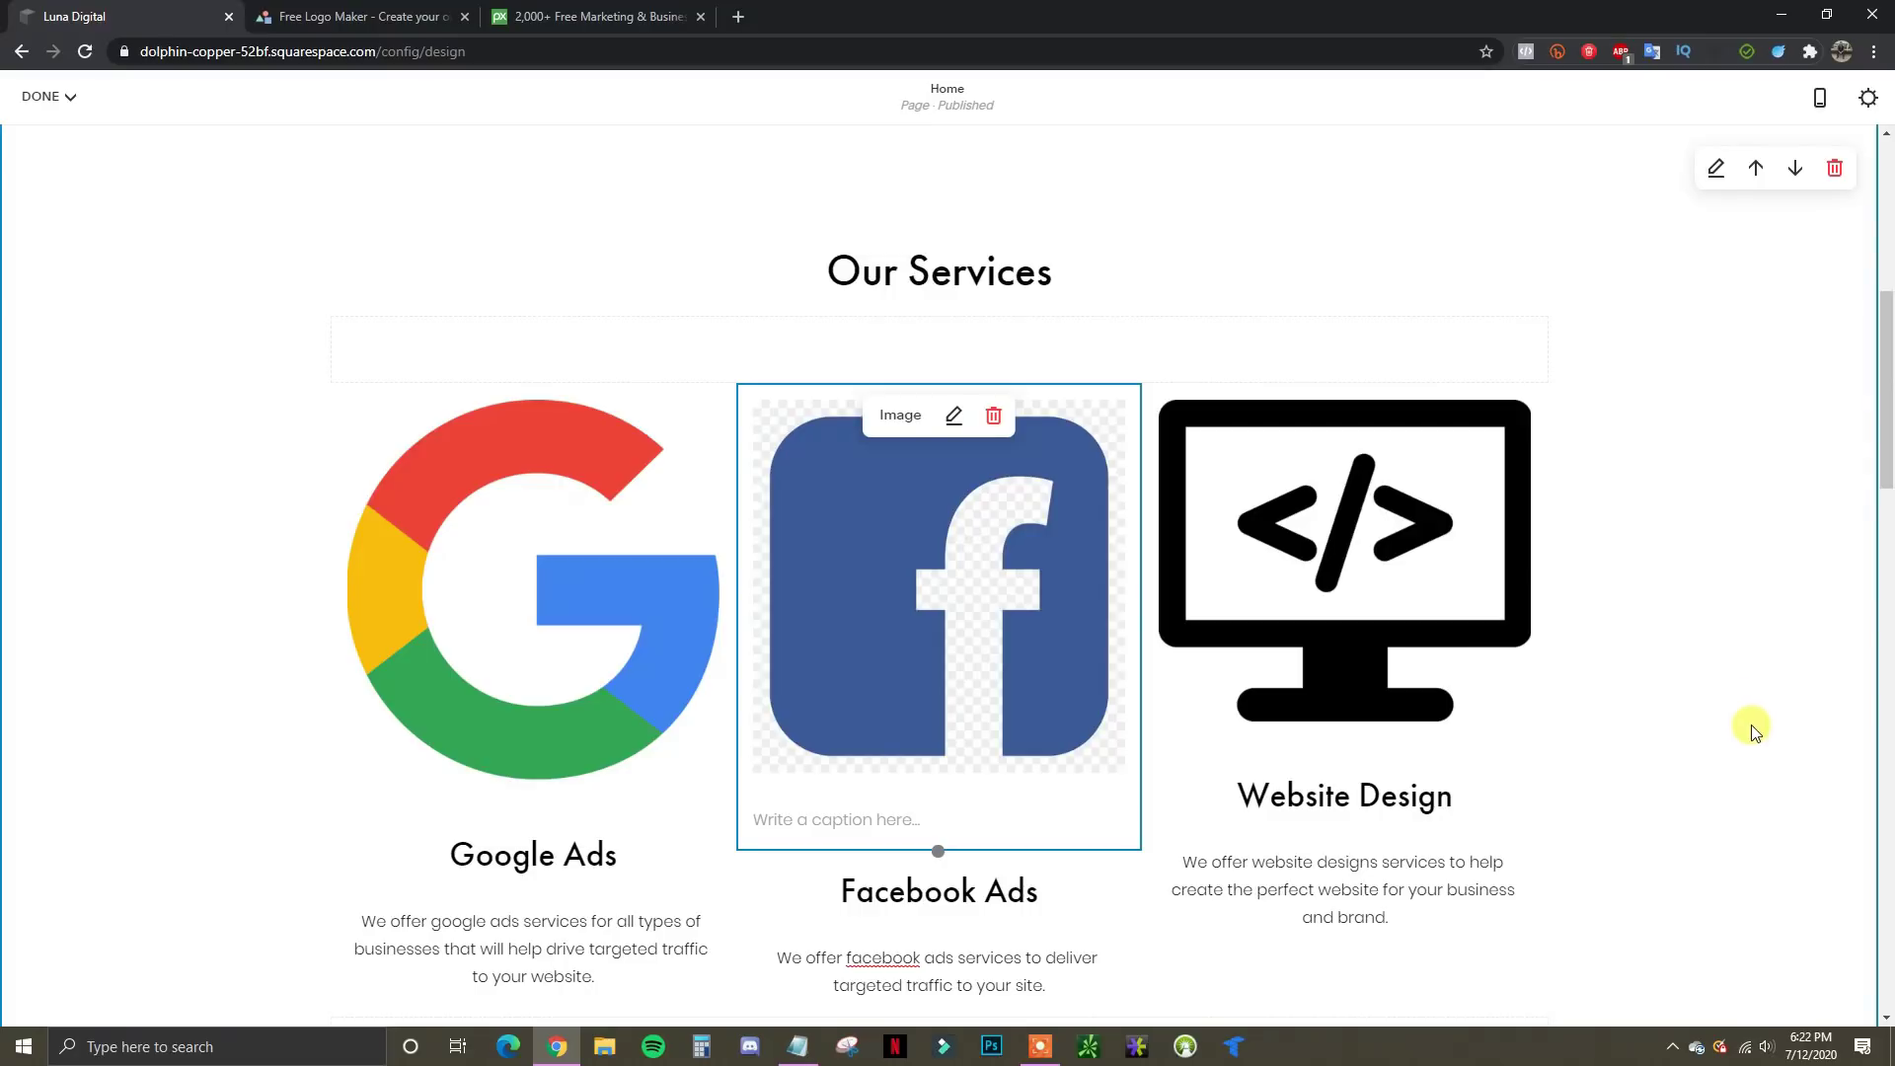
pyautogui.scroll(-1, 1765, 691)
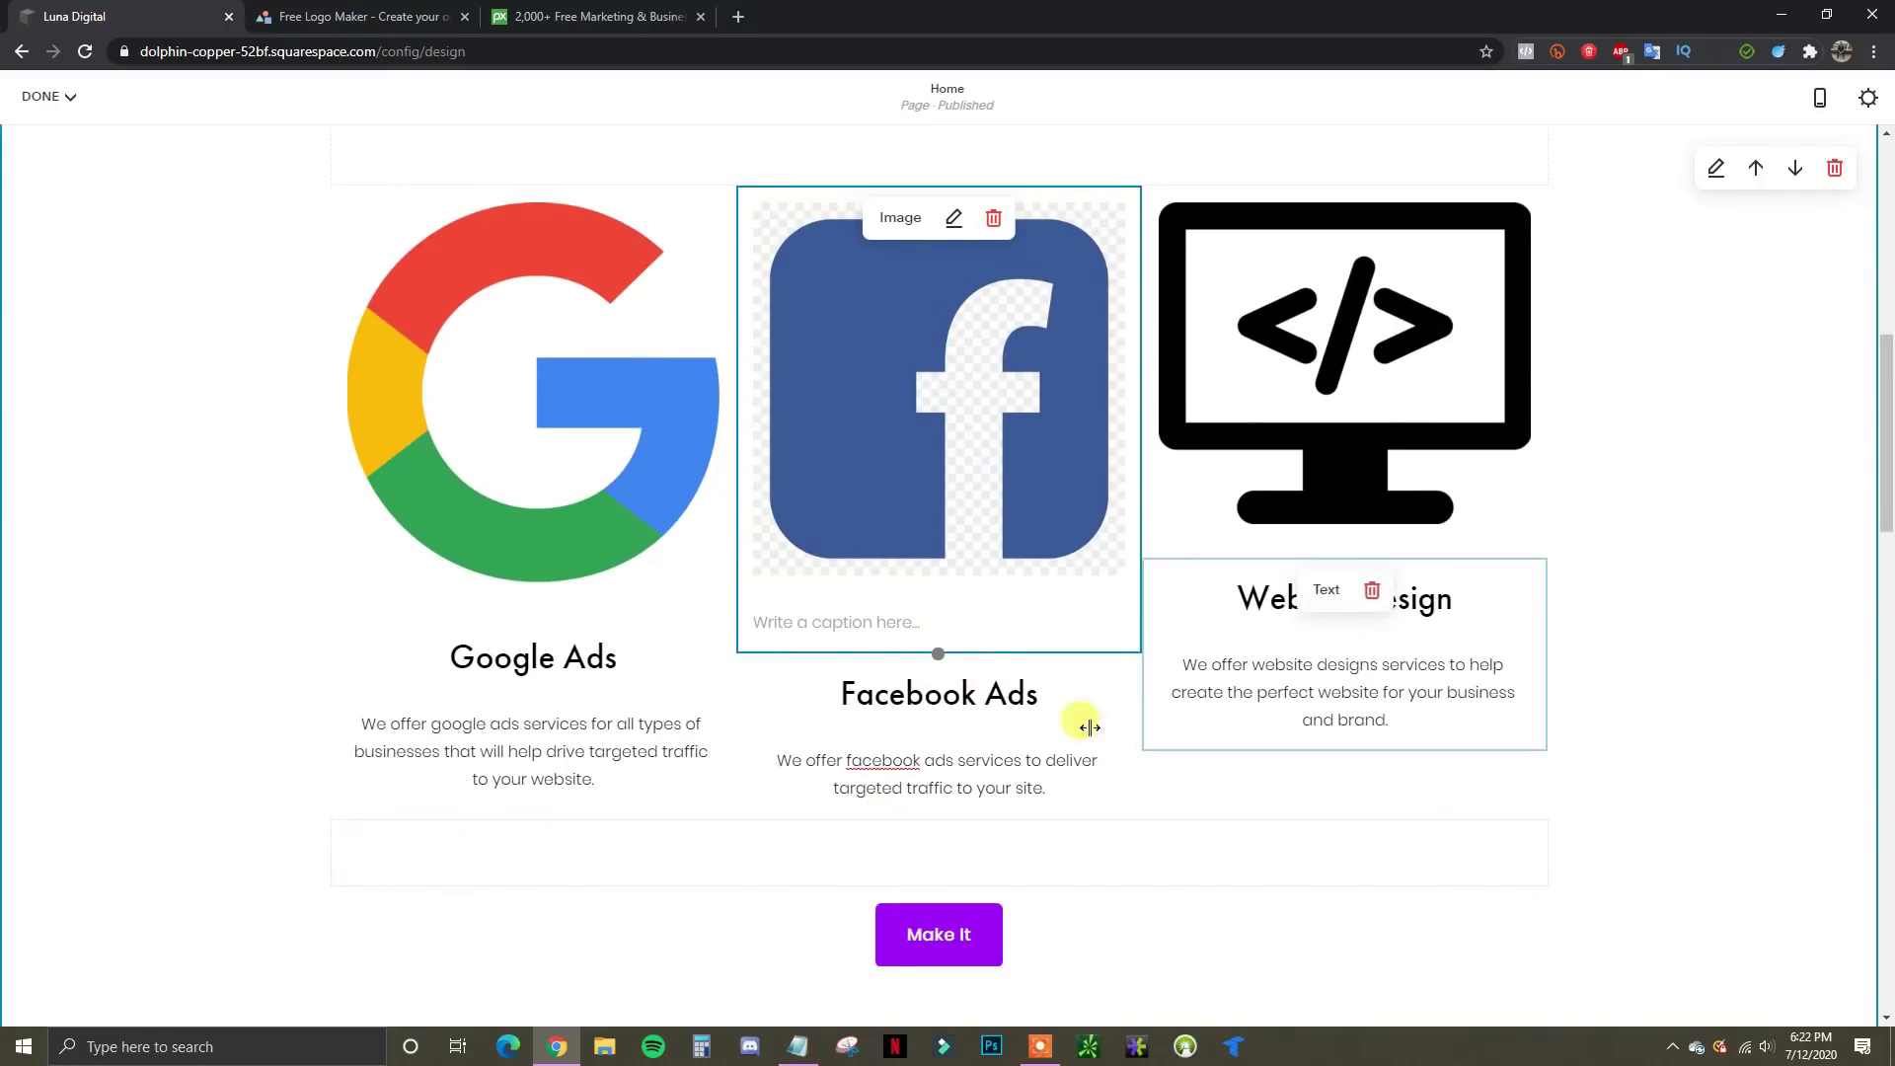
pyautogui.scroll(-3, 987, 779)
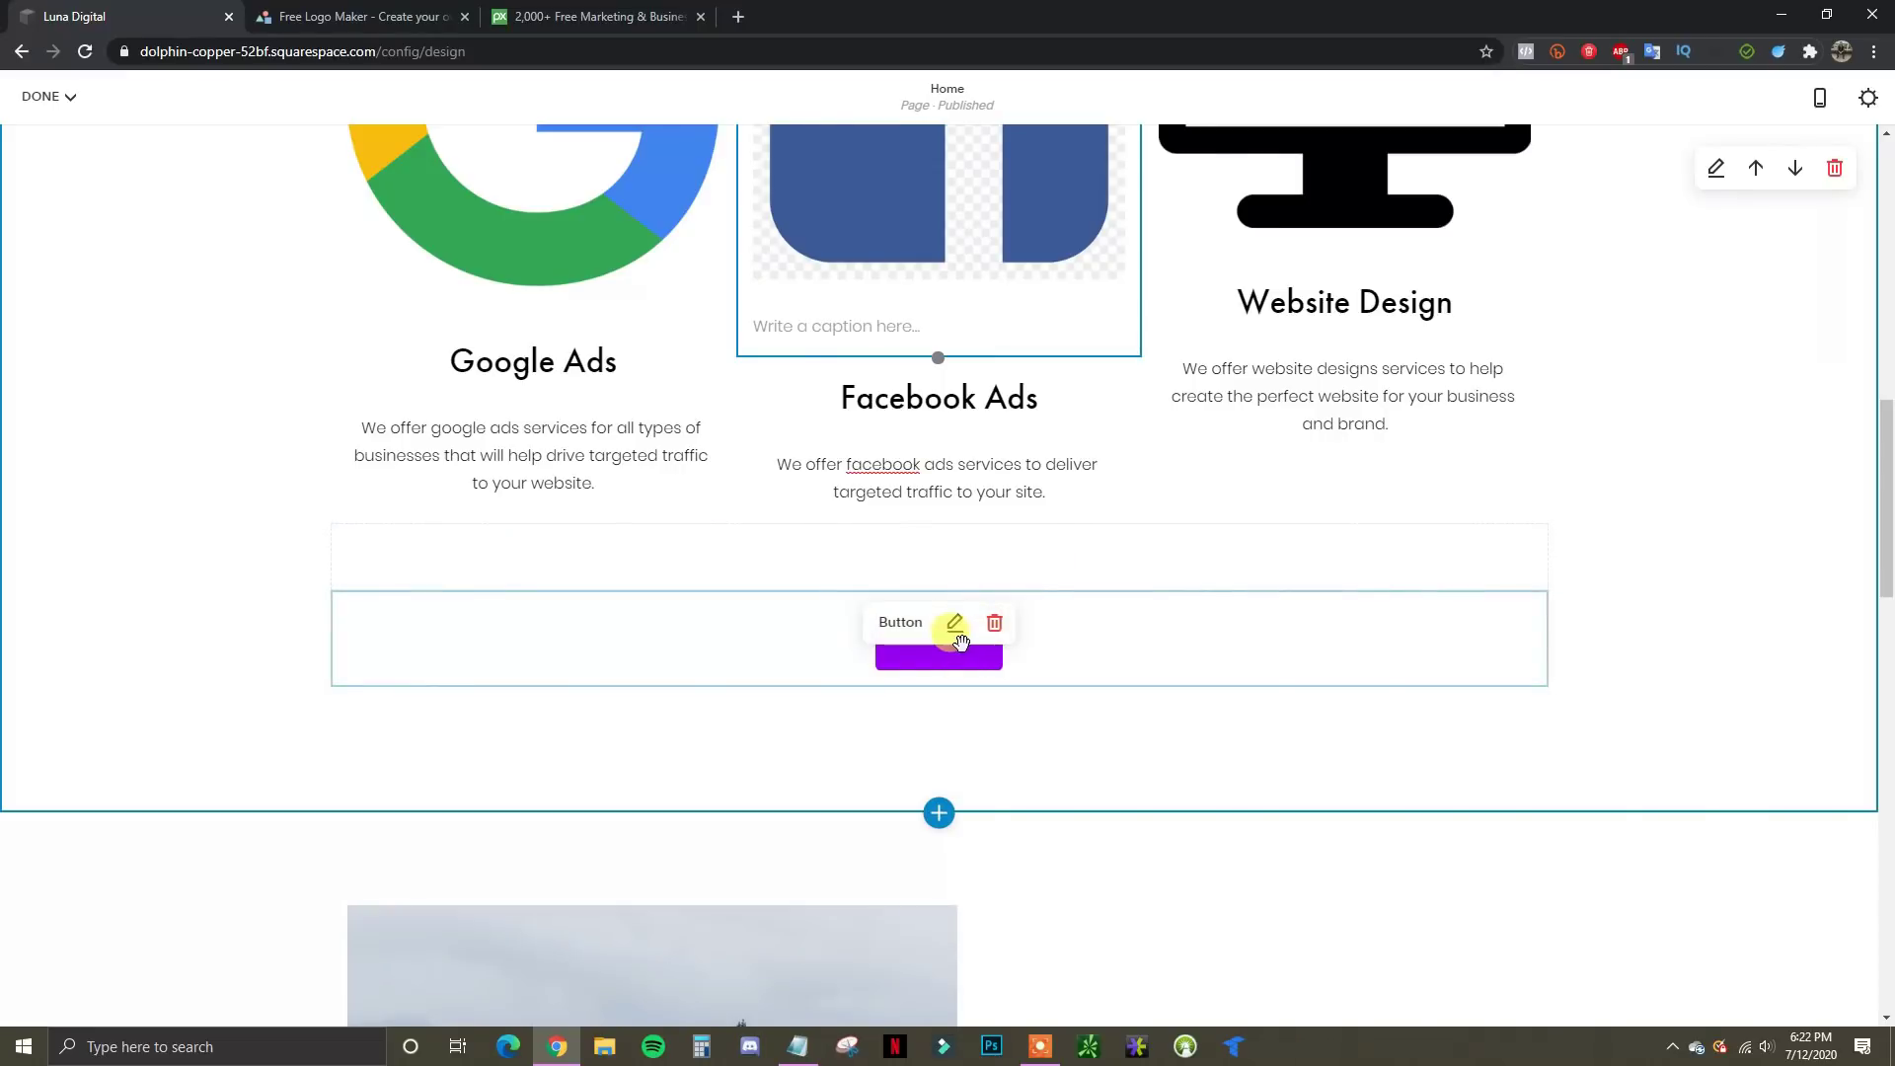
pyautogui.scroll(1, 1057, 677)
pyautogui.scroll(-2, 987, 643)
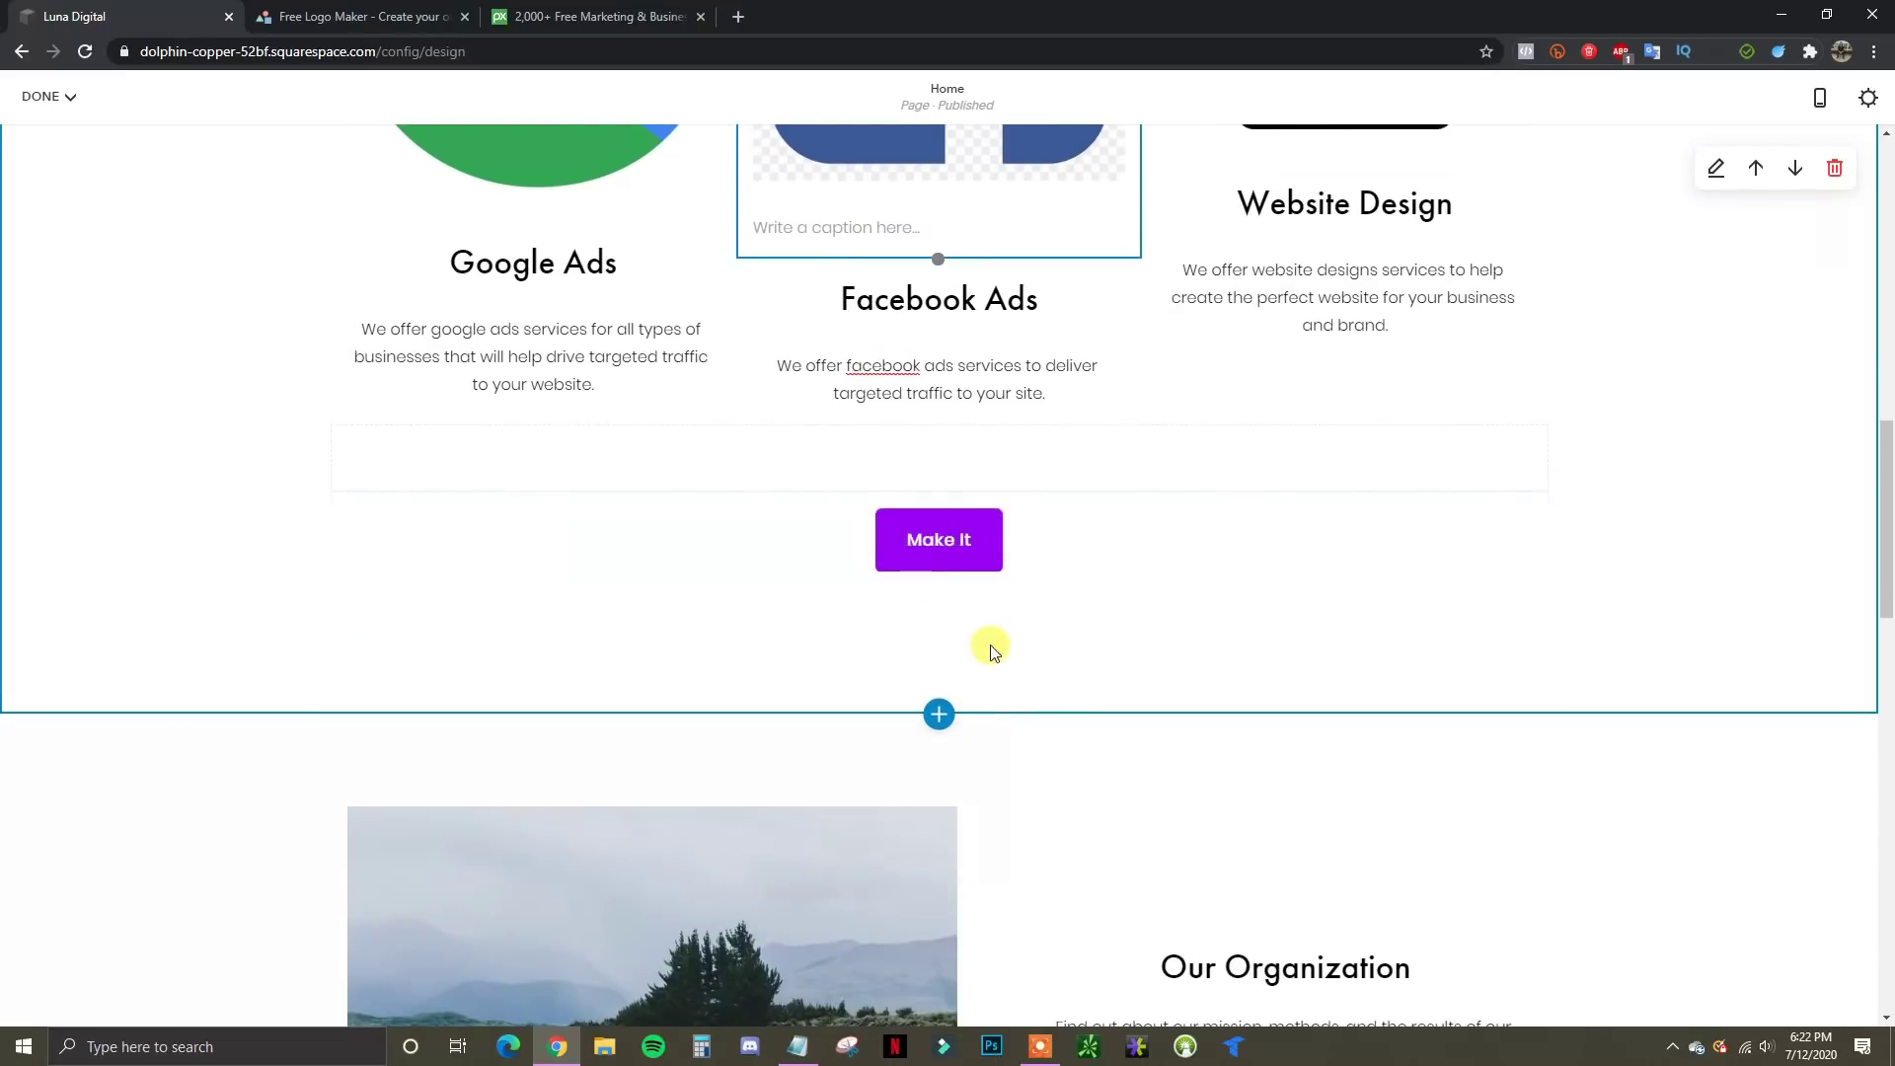
pyautogui.scroll(2, 1017, 669)
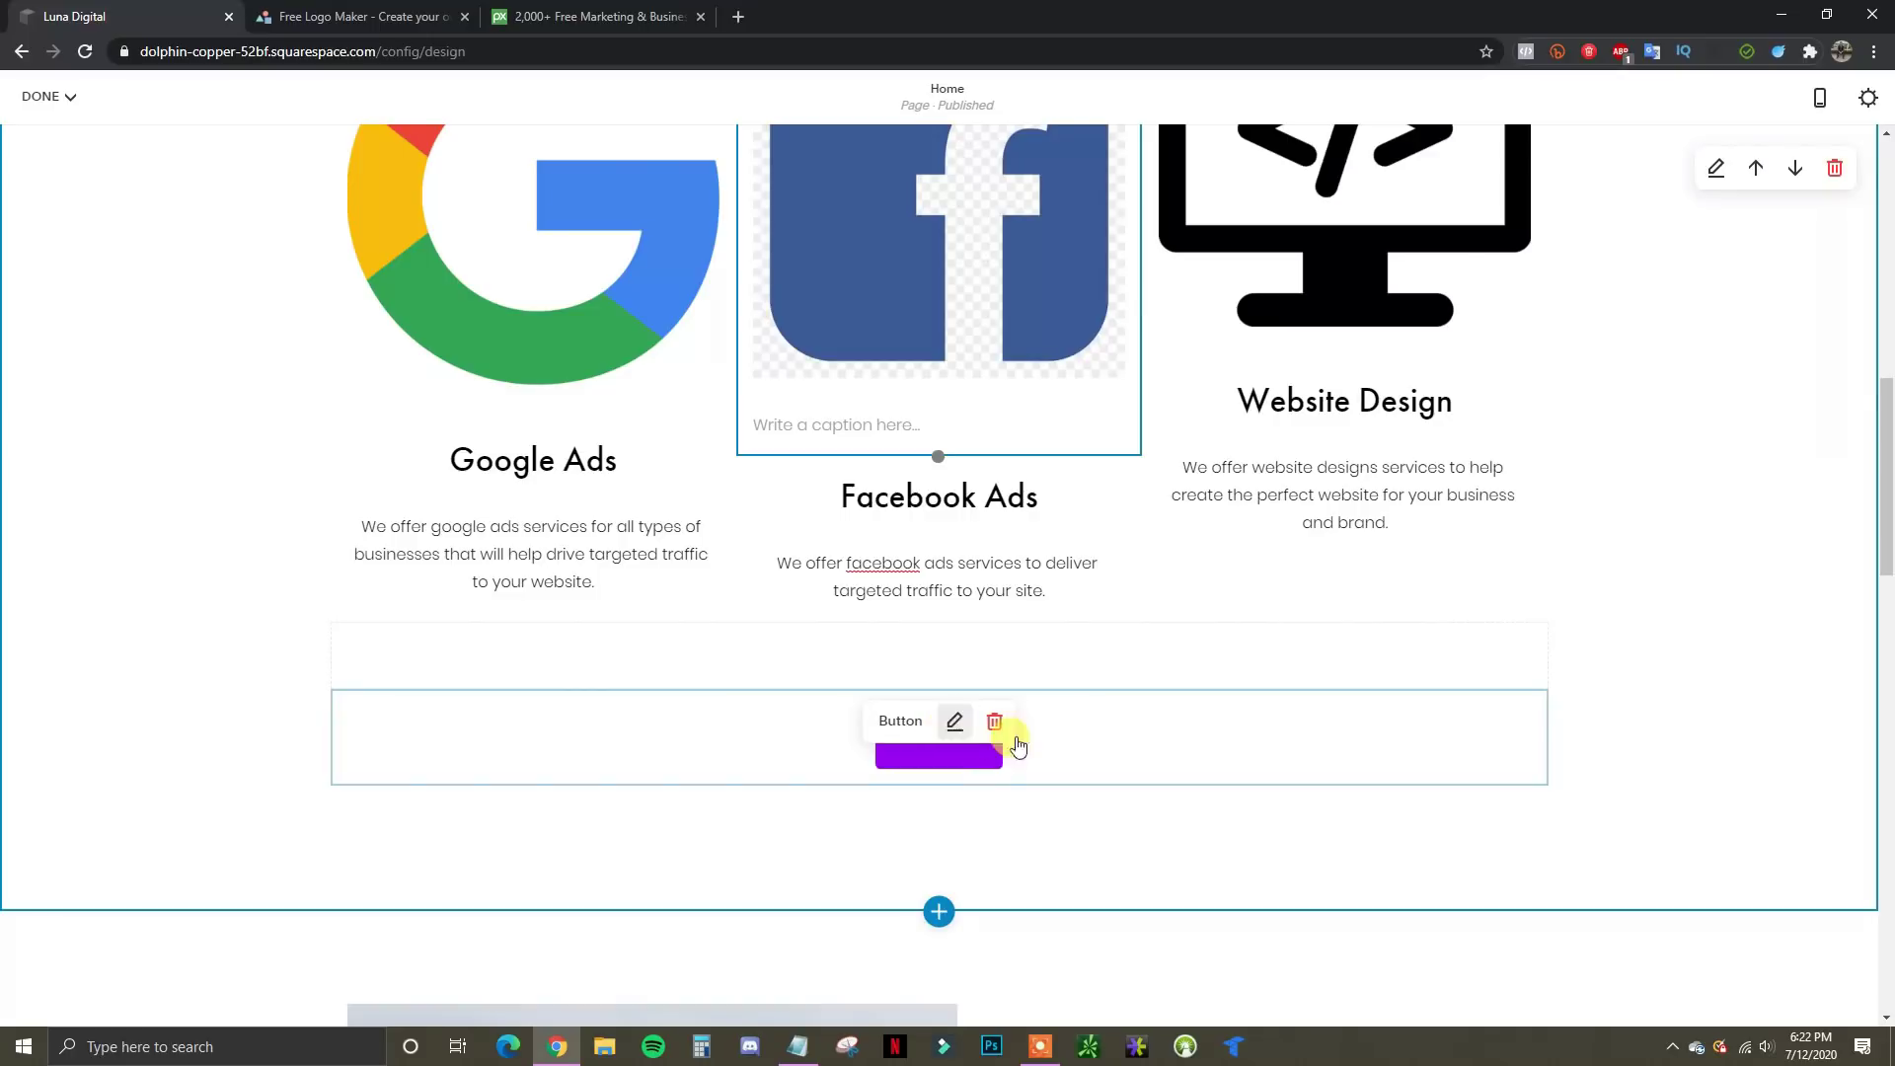
# Change the purple button's label from 'Make It' to 'Browse Our Services'
pyautogui.click(955, 721)
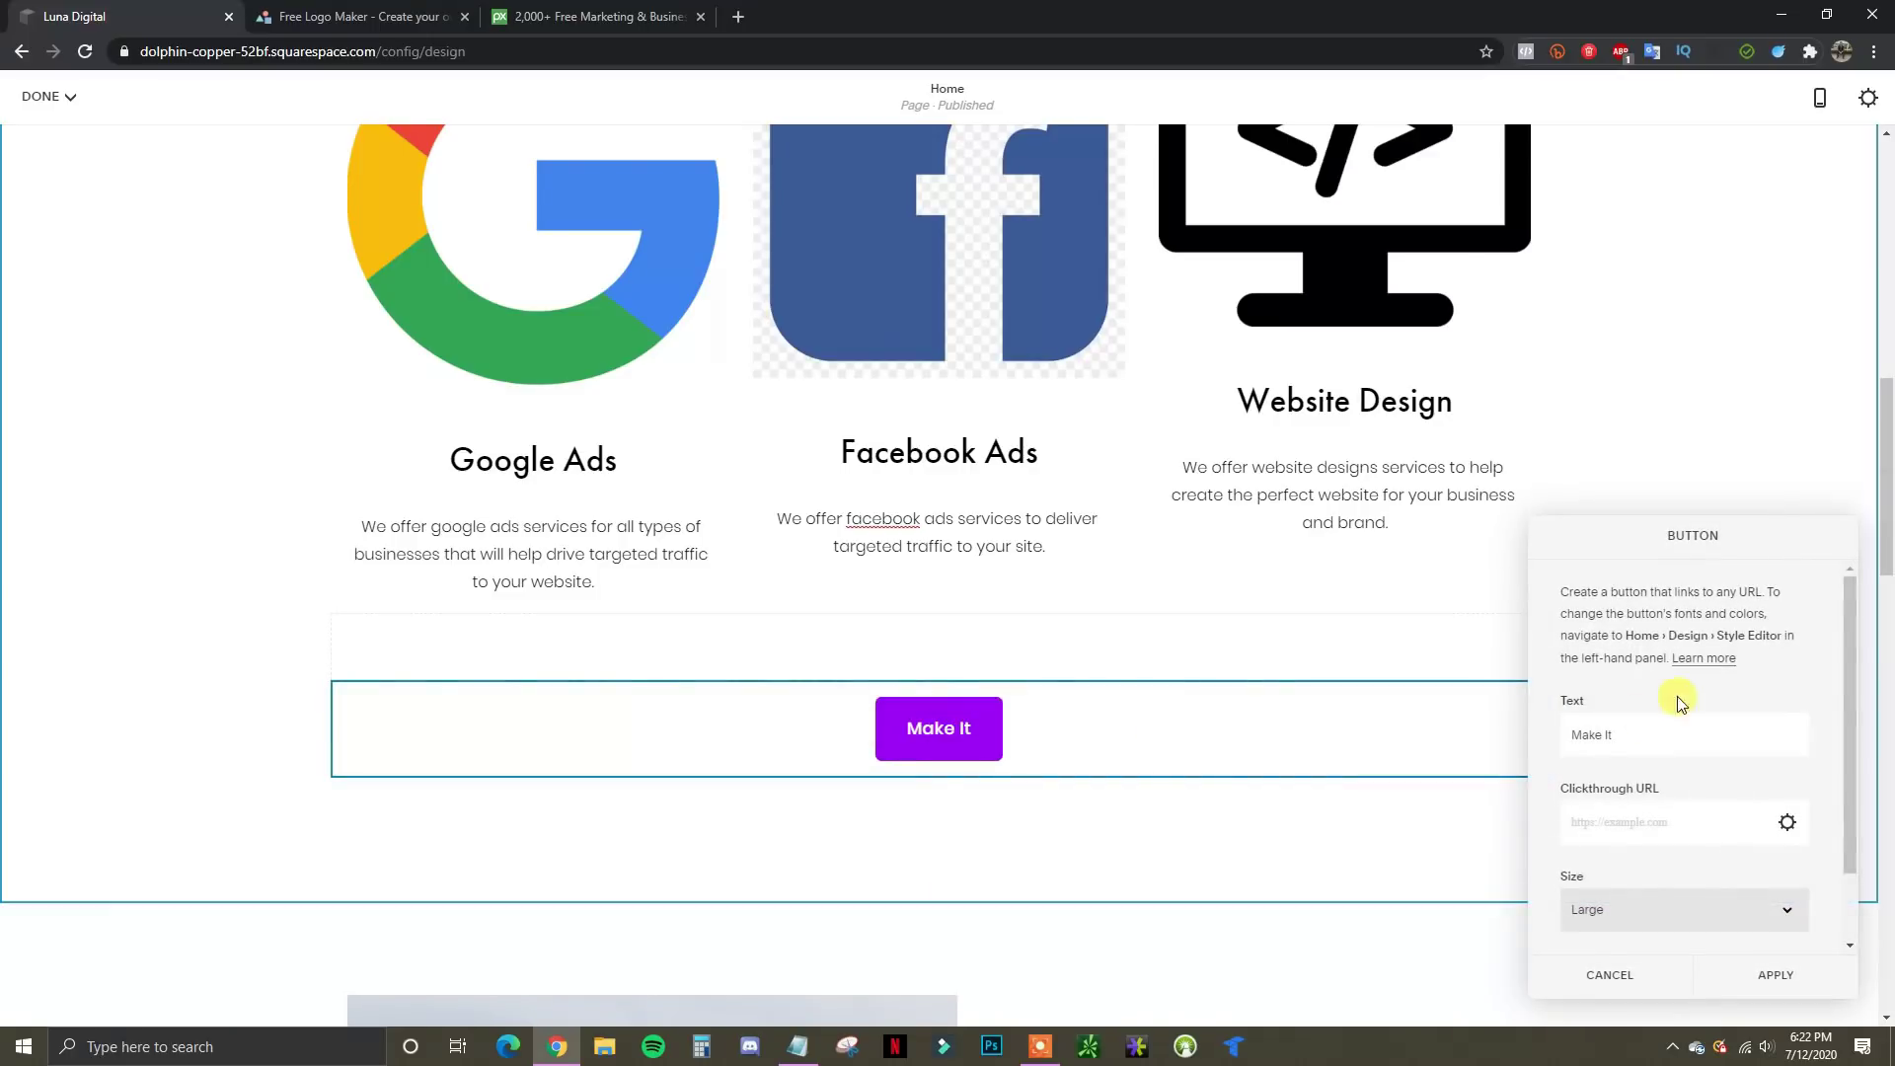
pyautogui.tripleClick(1643, 732)
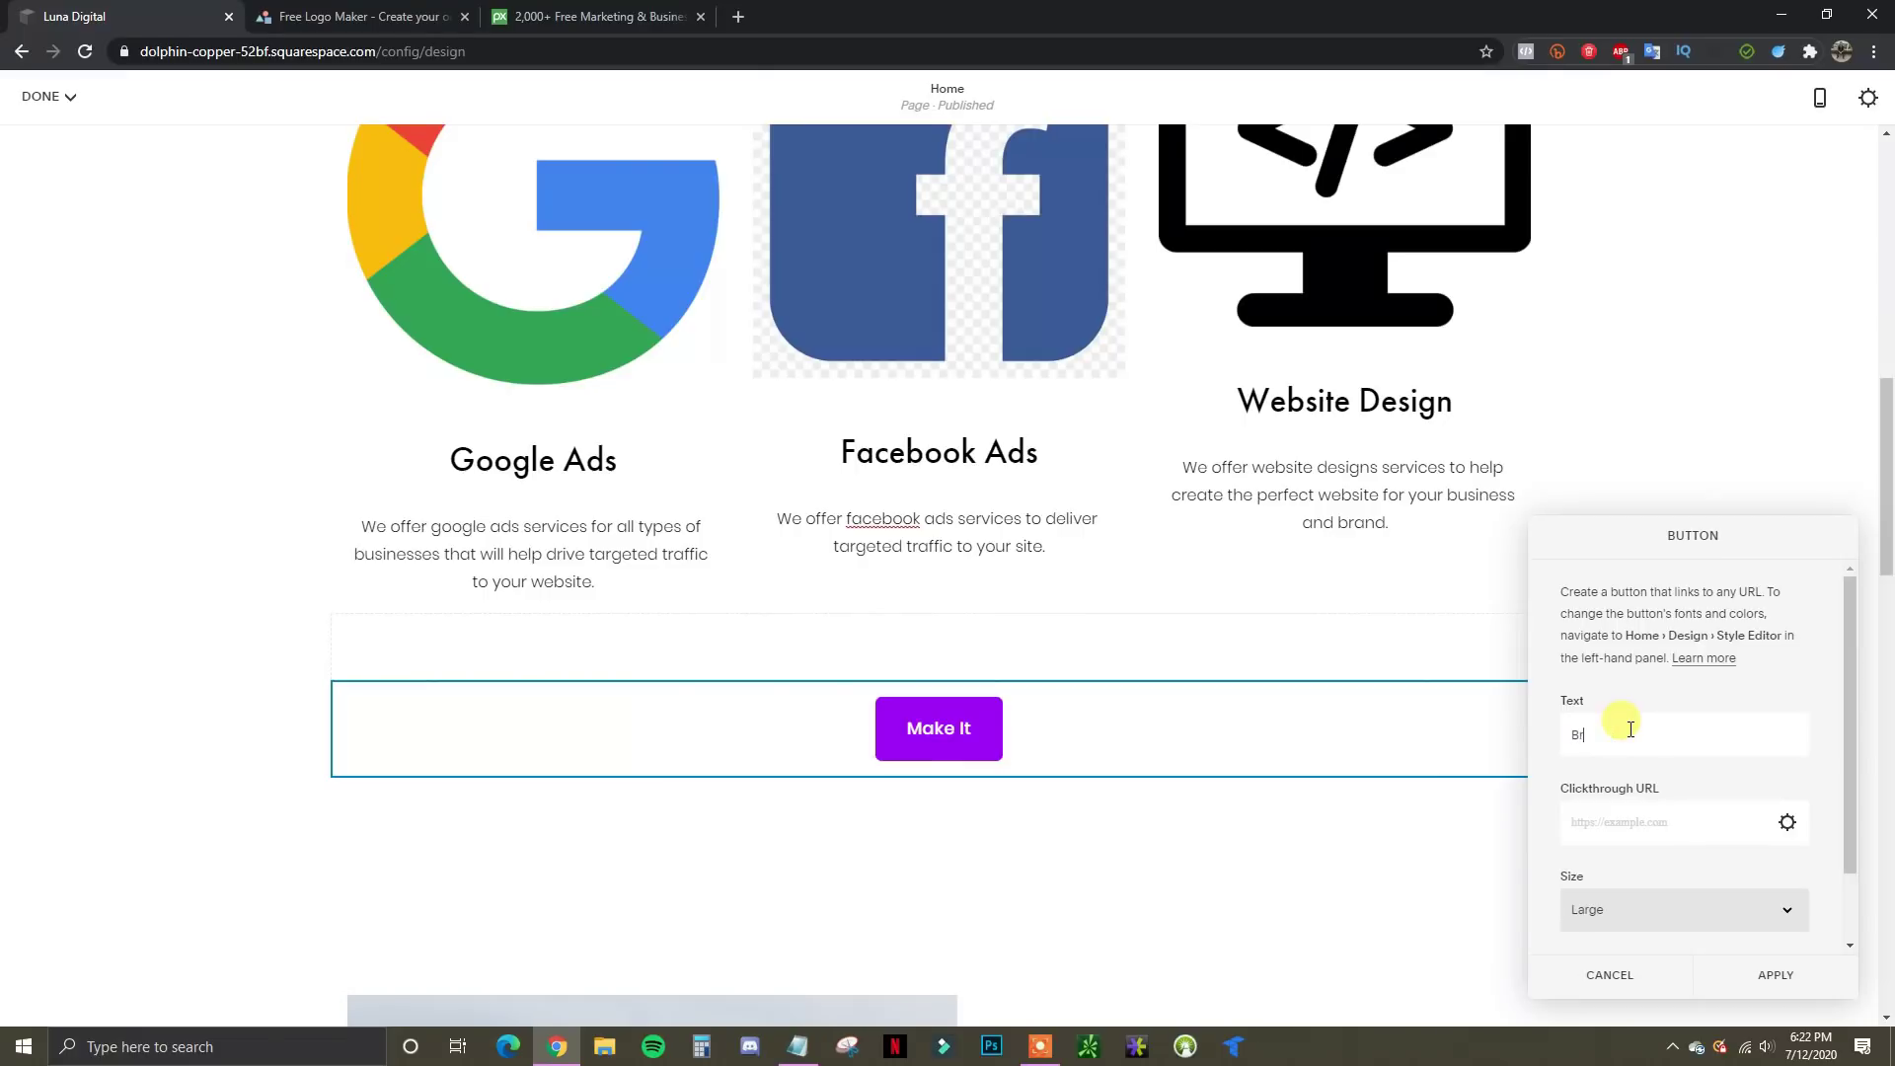
pyautogui.write('Browse Our Services')
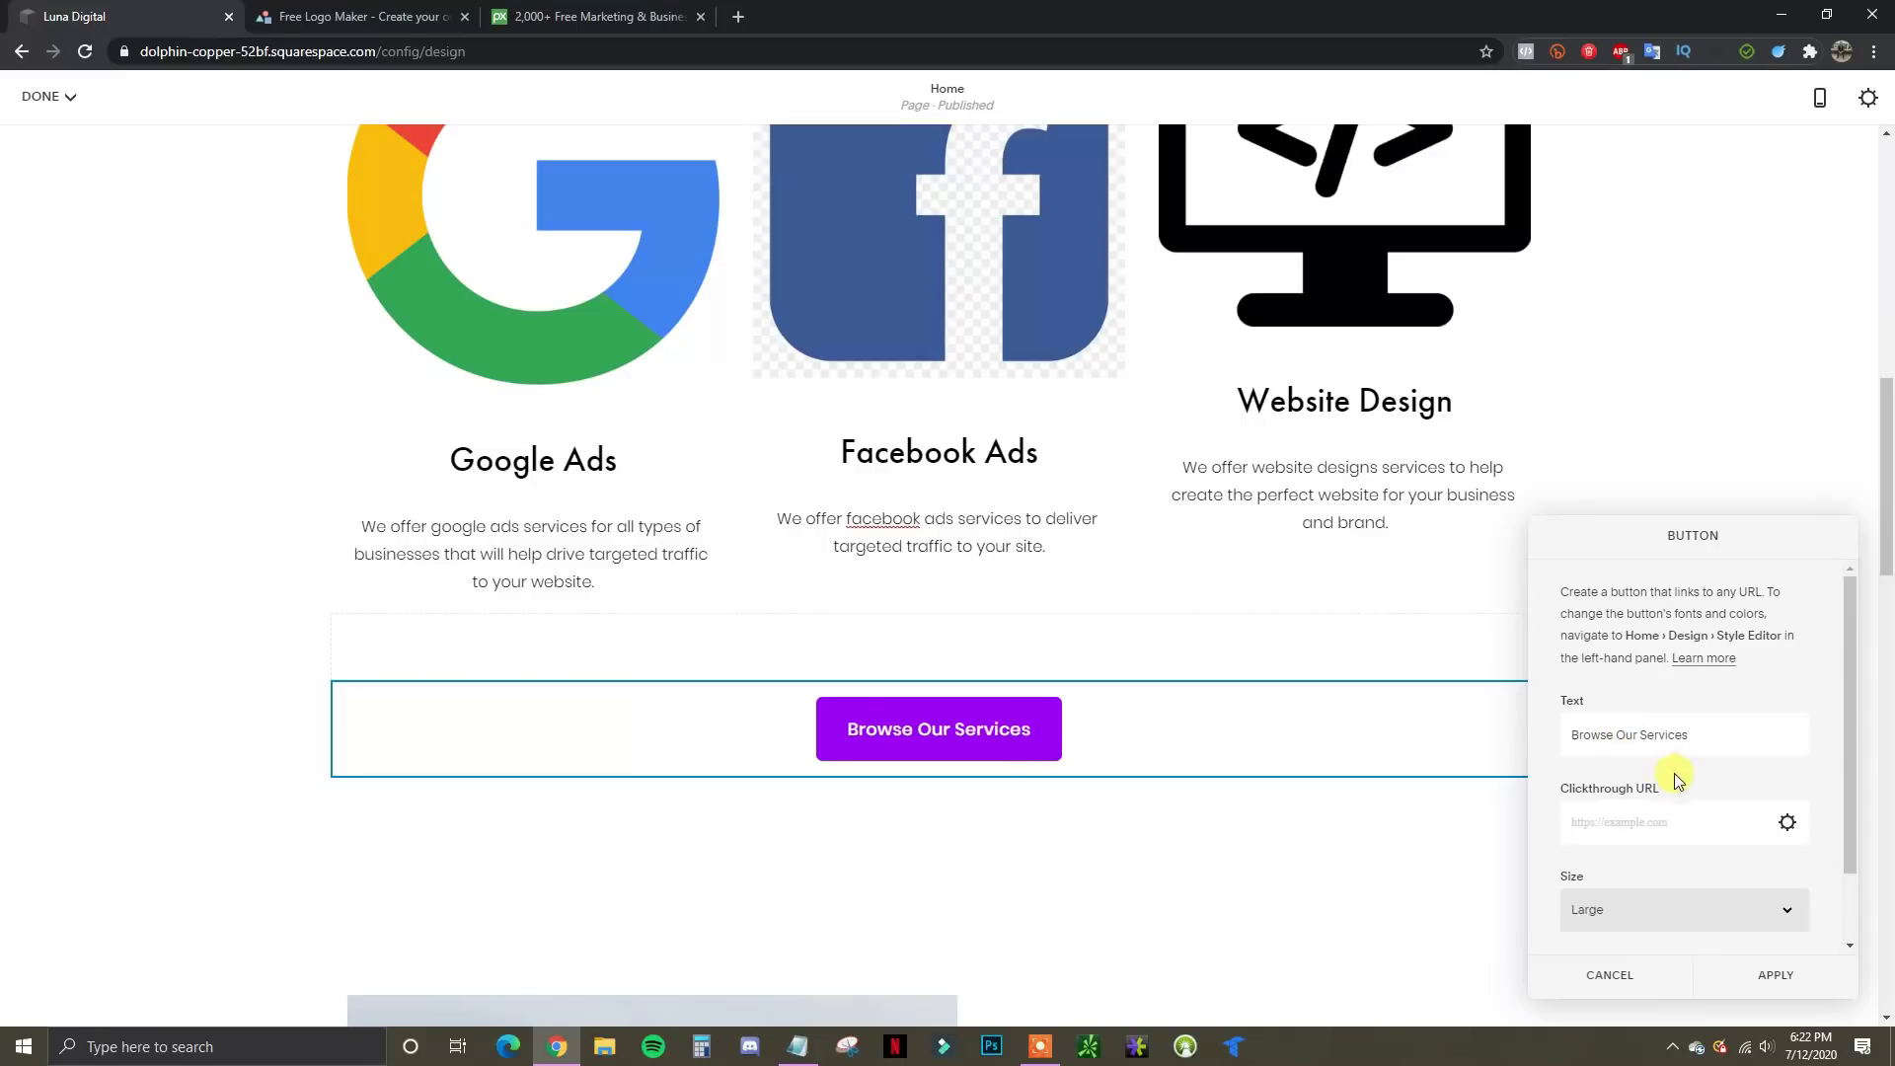
pyautogui.scroll(-1, 1645, 831)
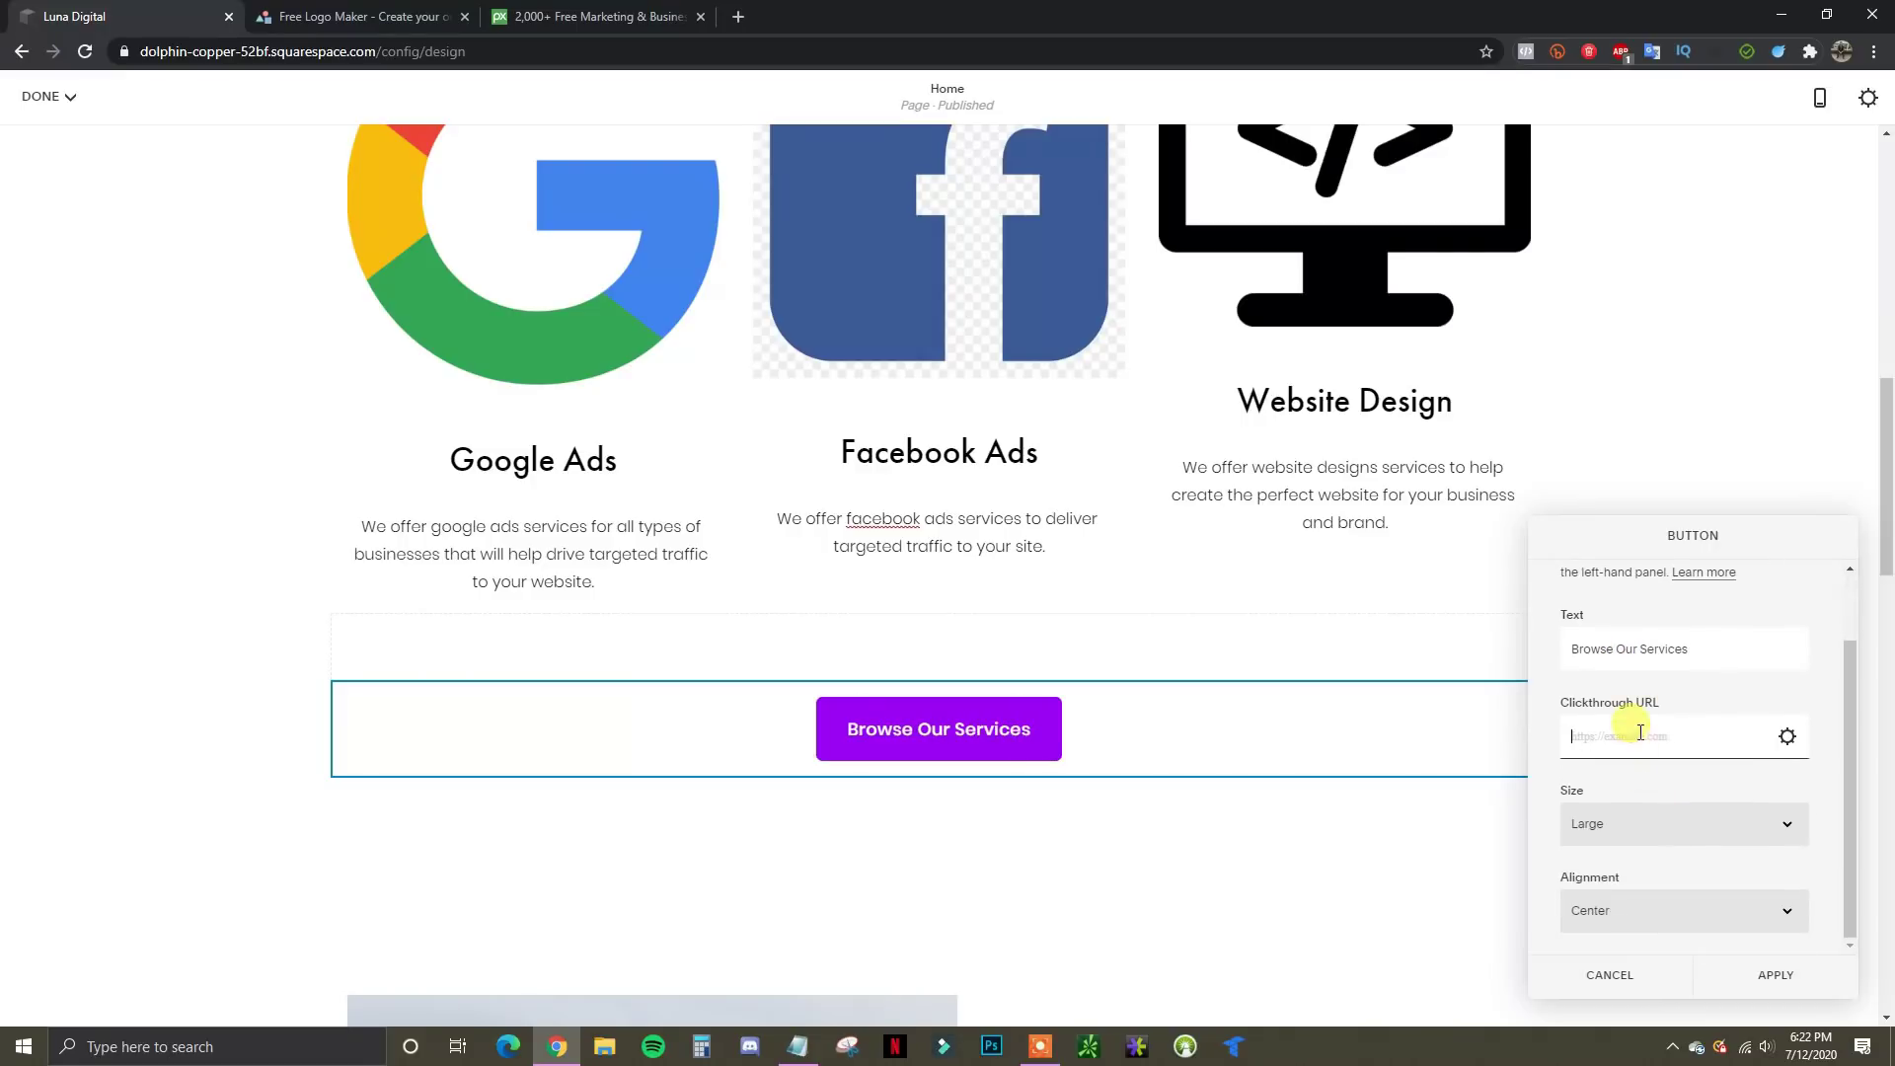
# Link the button to the Services page and save the link
pyautogui.click(1775, 740)
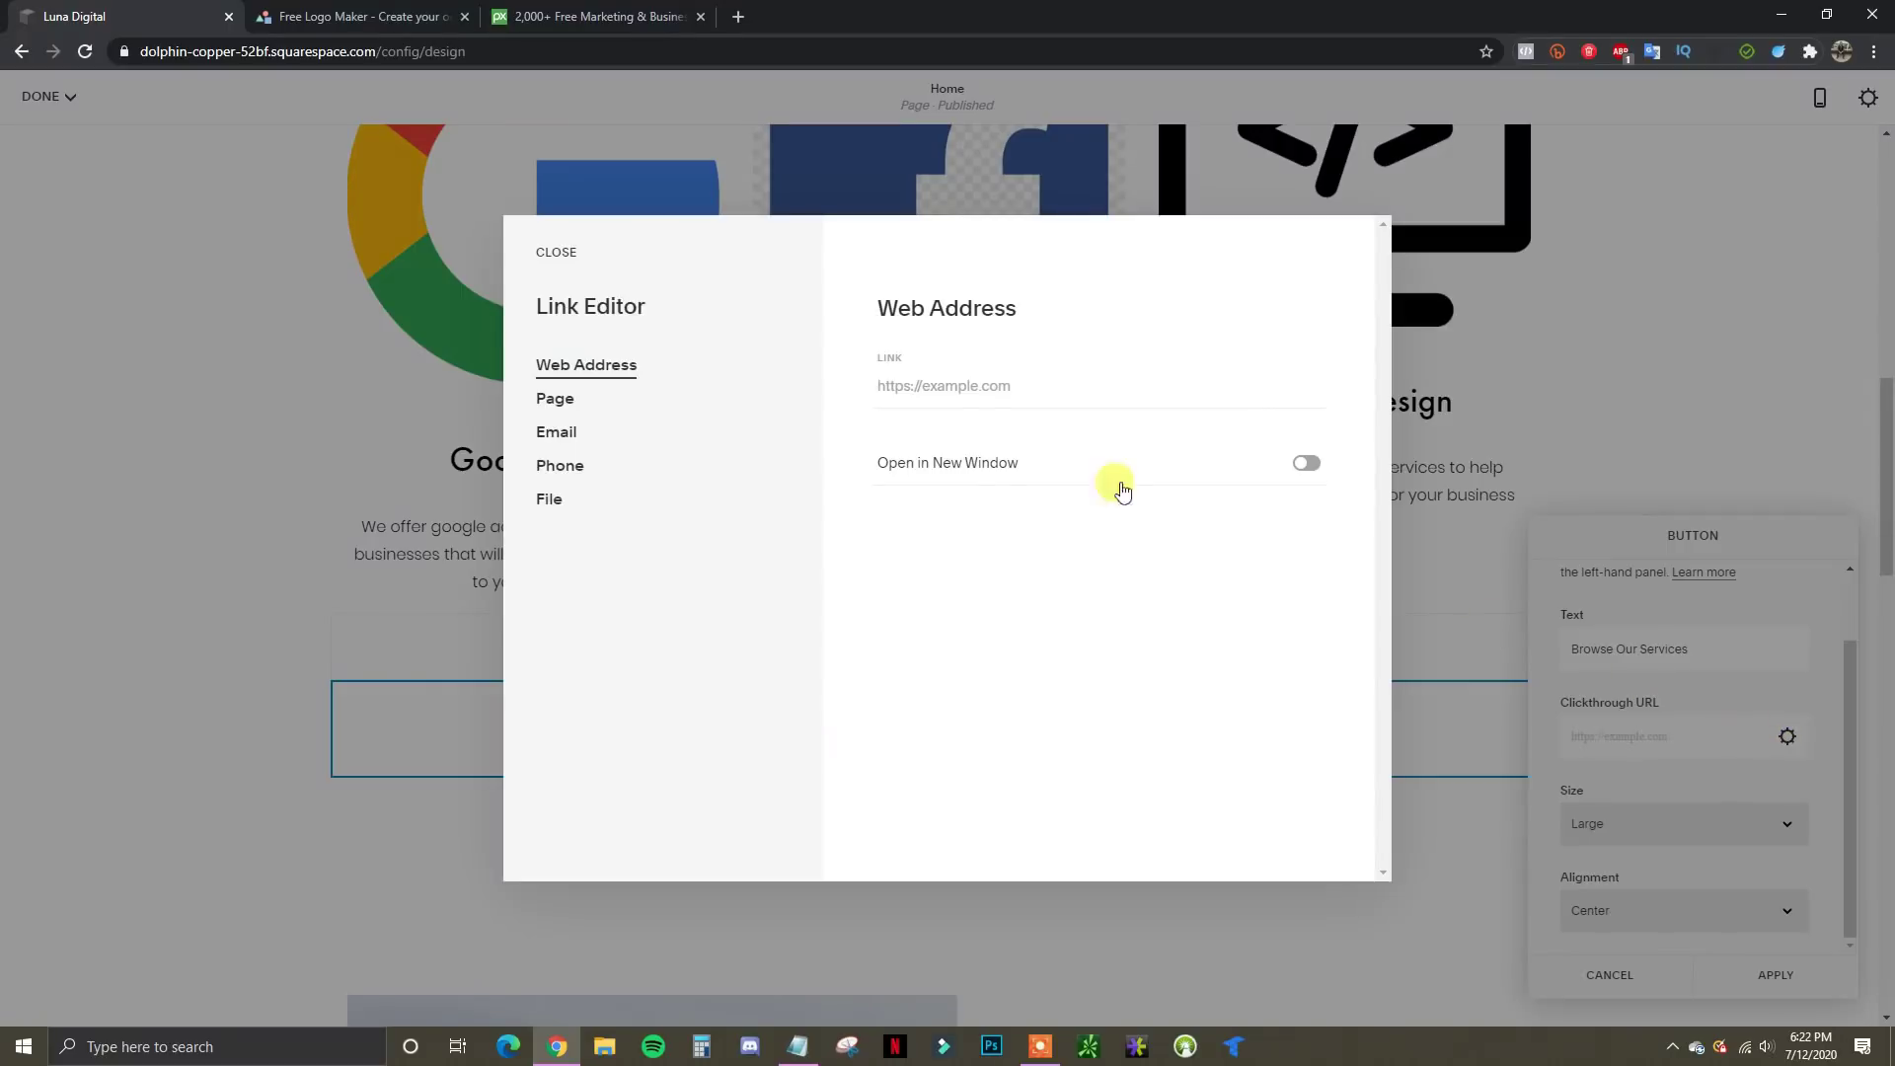
pyautogui.click(558, 400)
pyautogui.click(1006, 407)
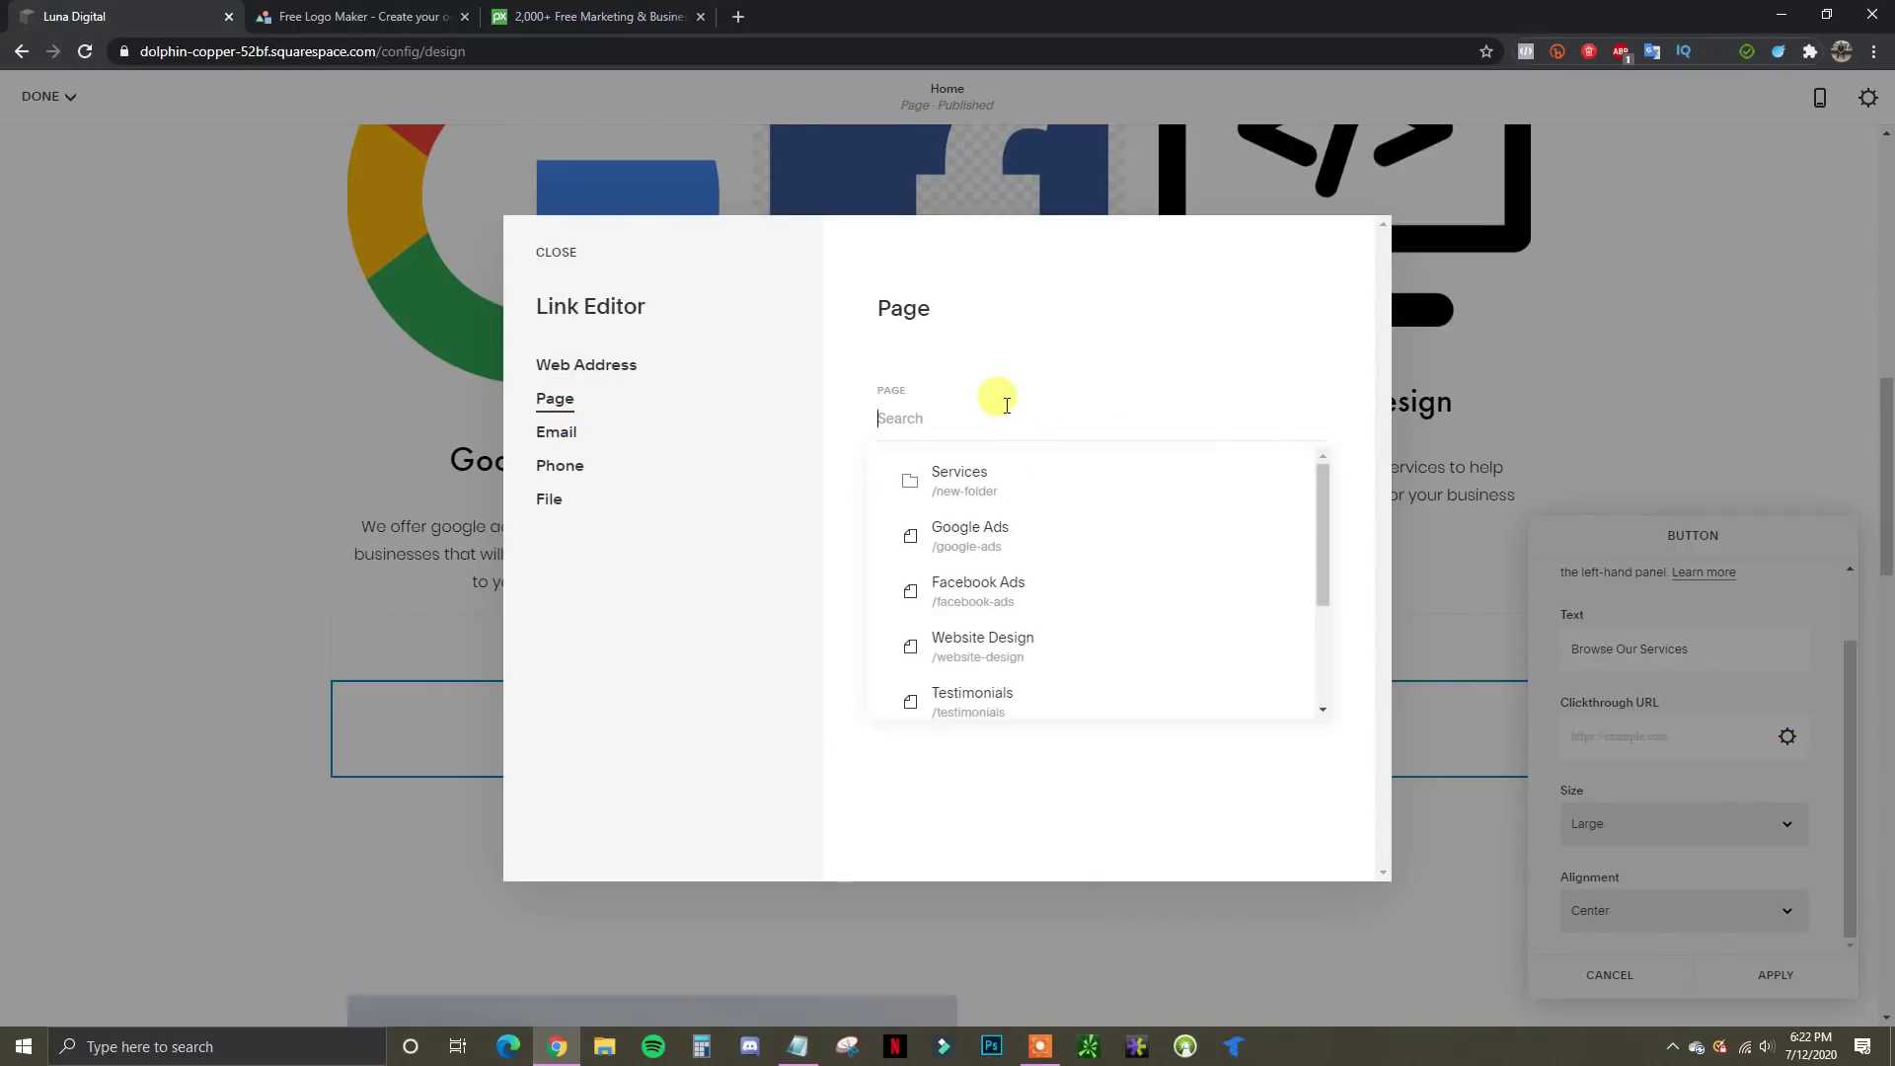
pyautogui.click(997, 472)
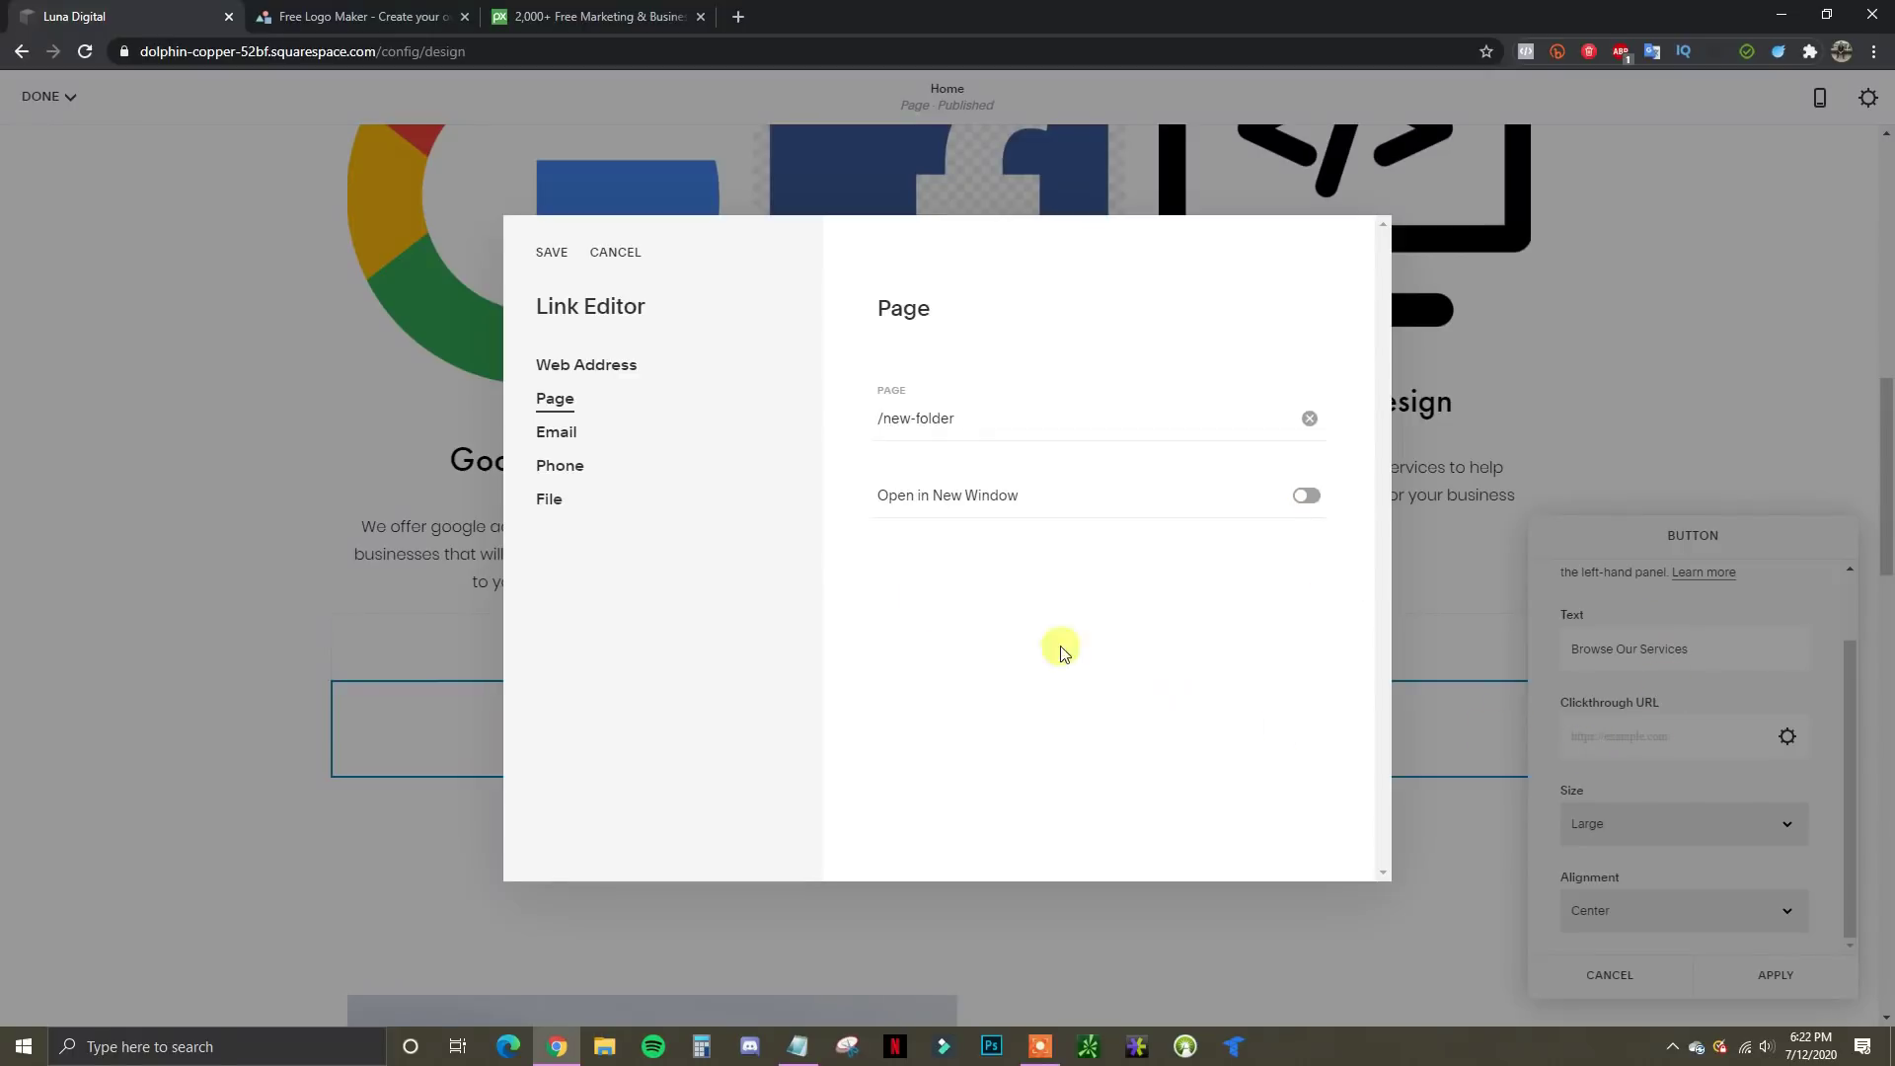
pyautogui.click(551, 254)
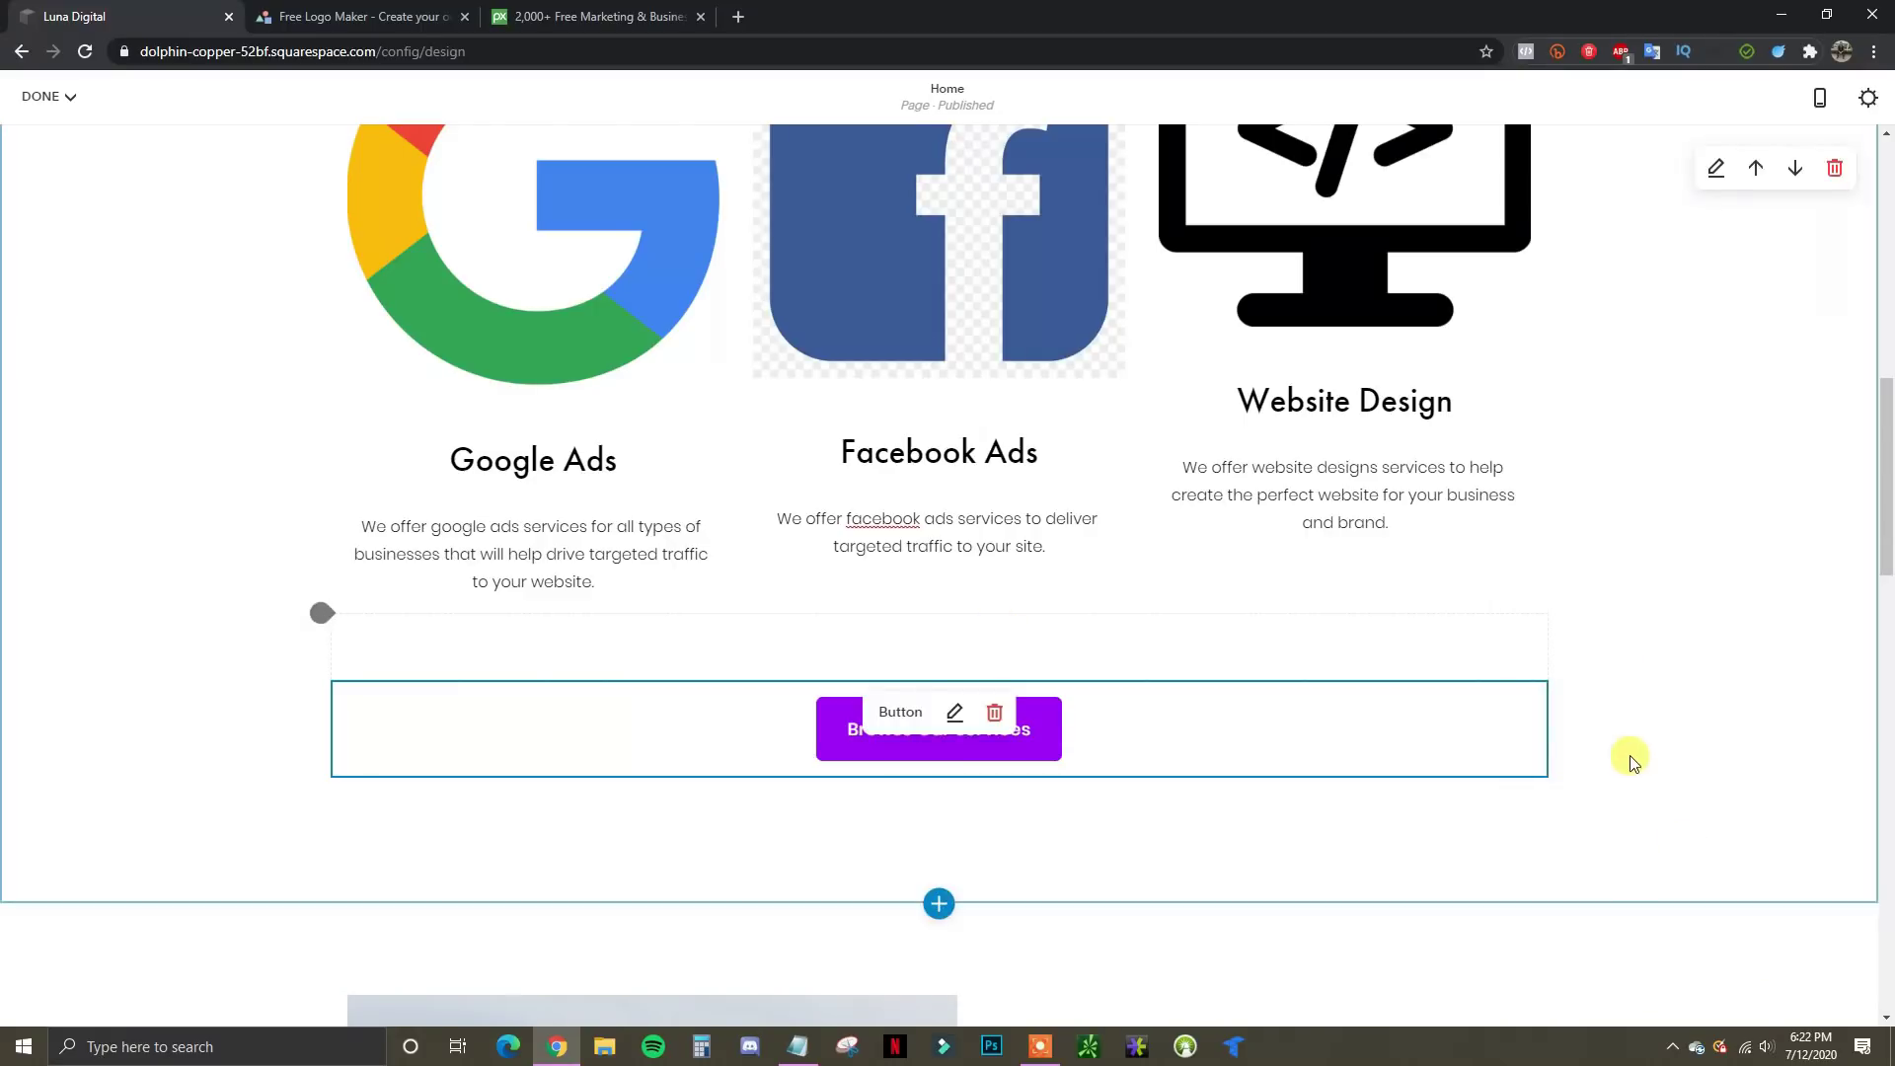
pyautogui.scroll(6, 1638, 760)
# Inspect the hiking photo settings and Our Organization text without making changes
pyautogui.scroll(-4, 1642, 767)
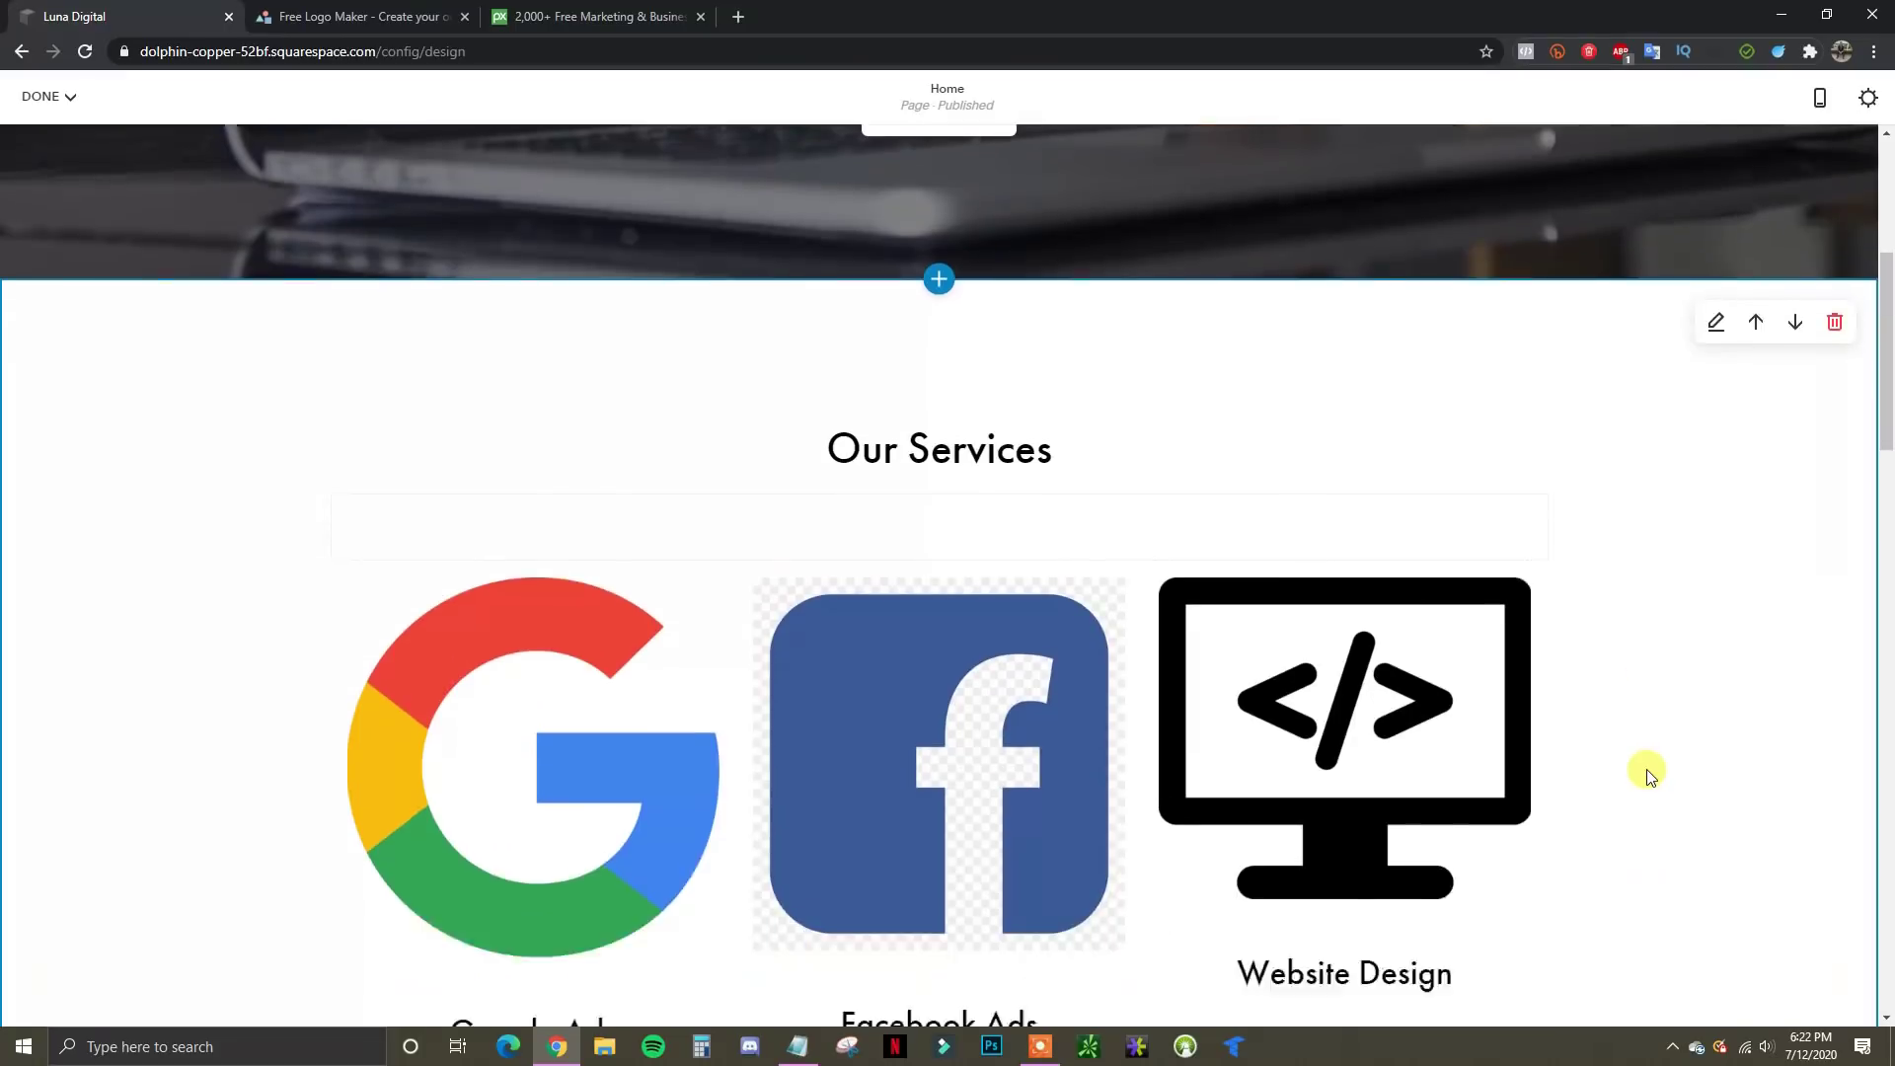
pyautogui.scroll(2, 1546, 752)
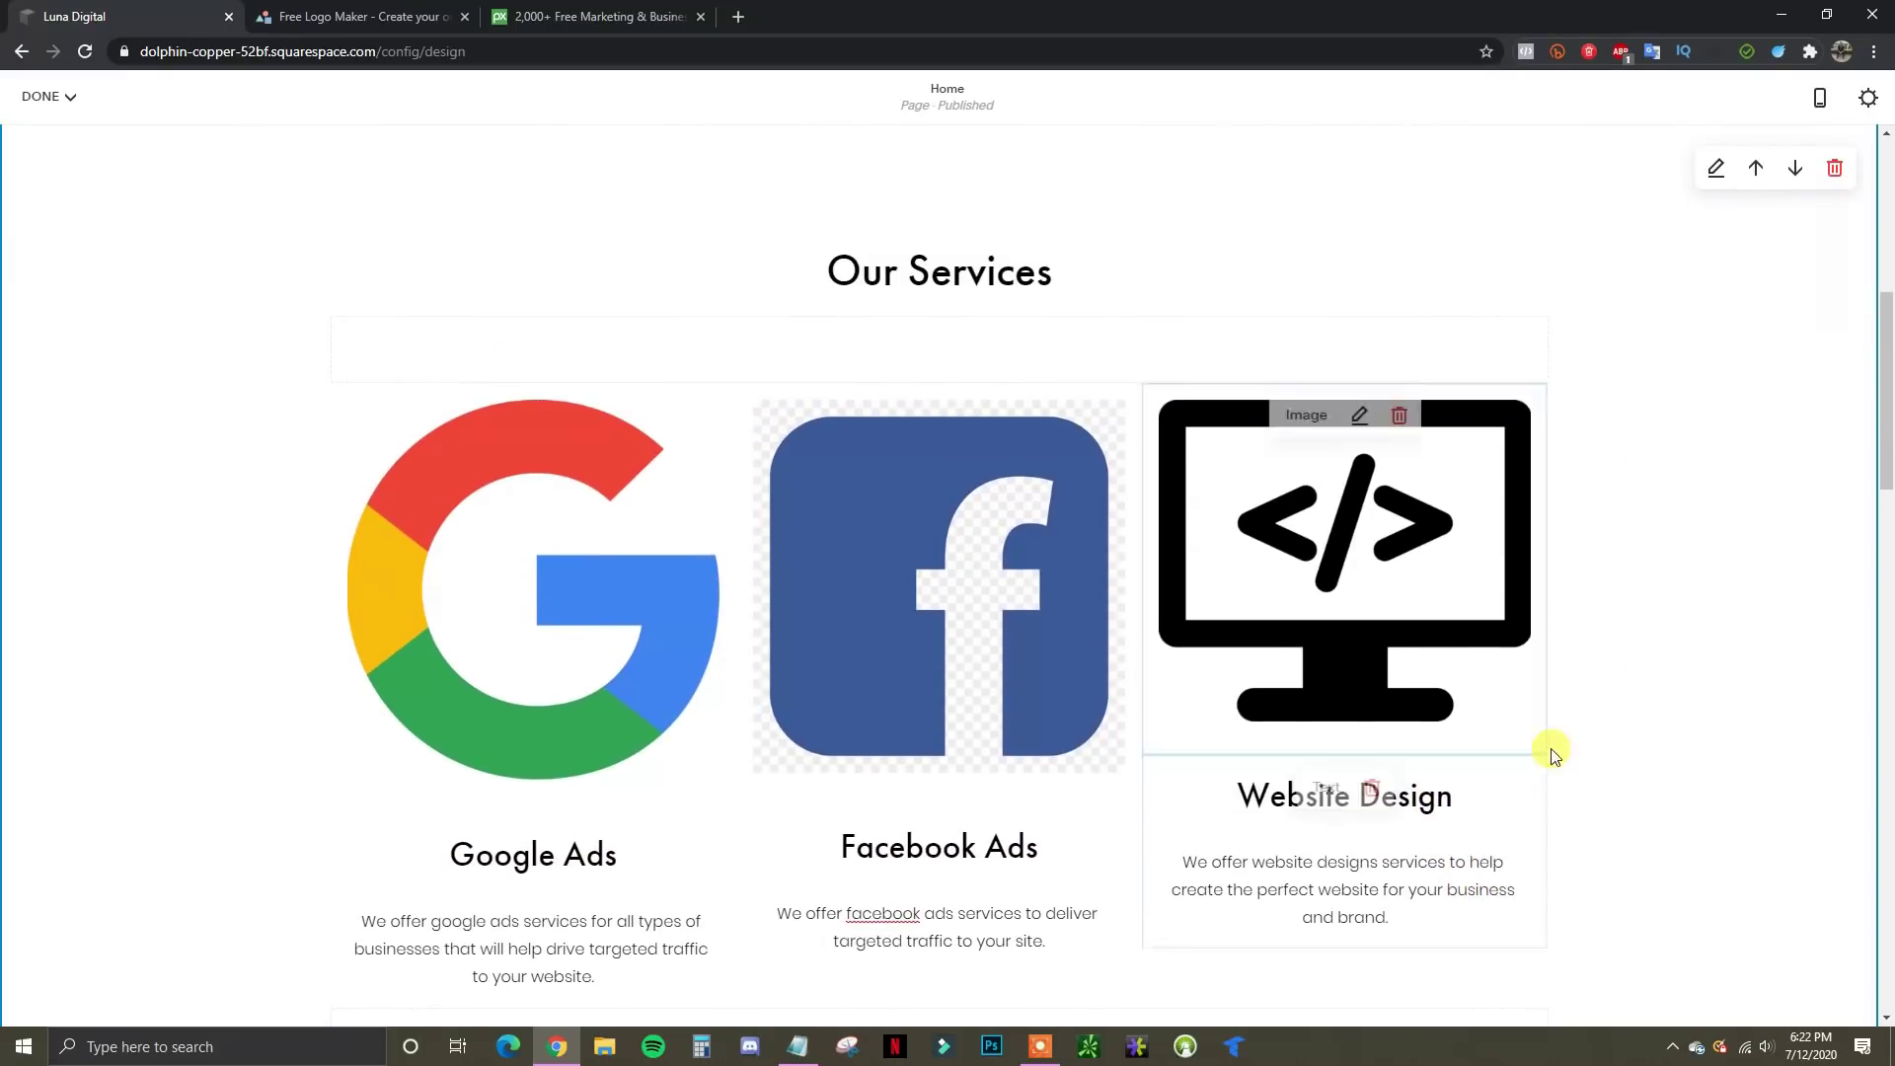
pyautogui.scroll(-2, 1559, 786)
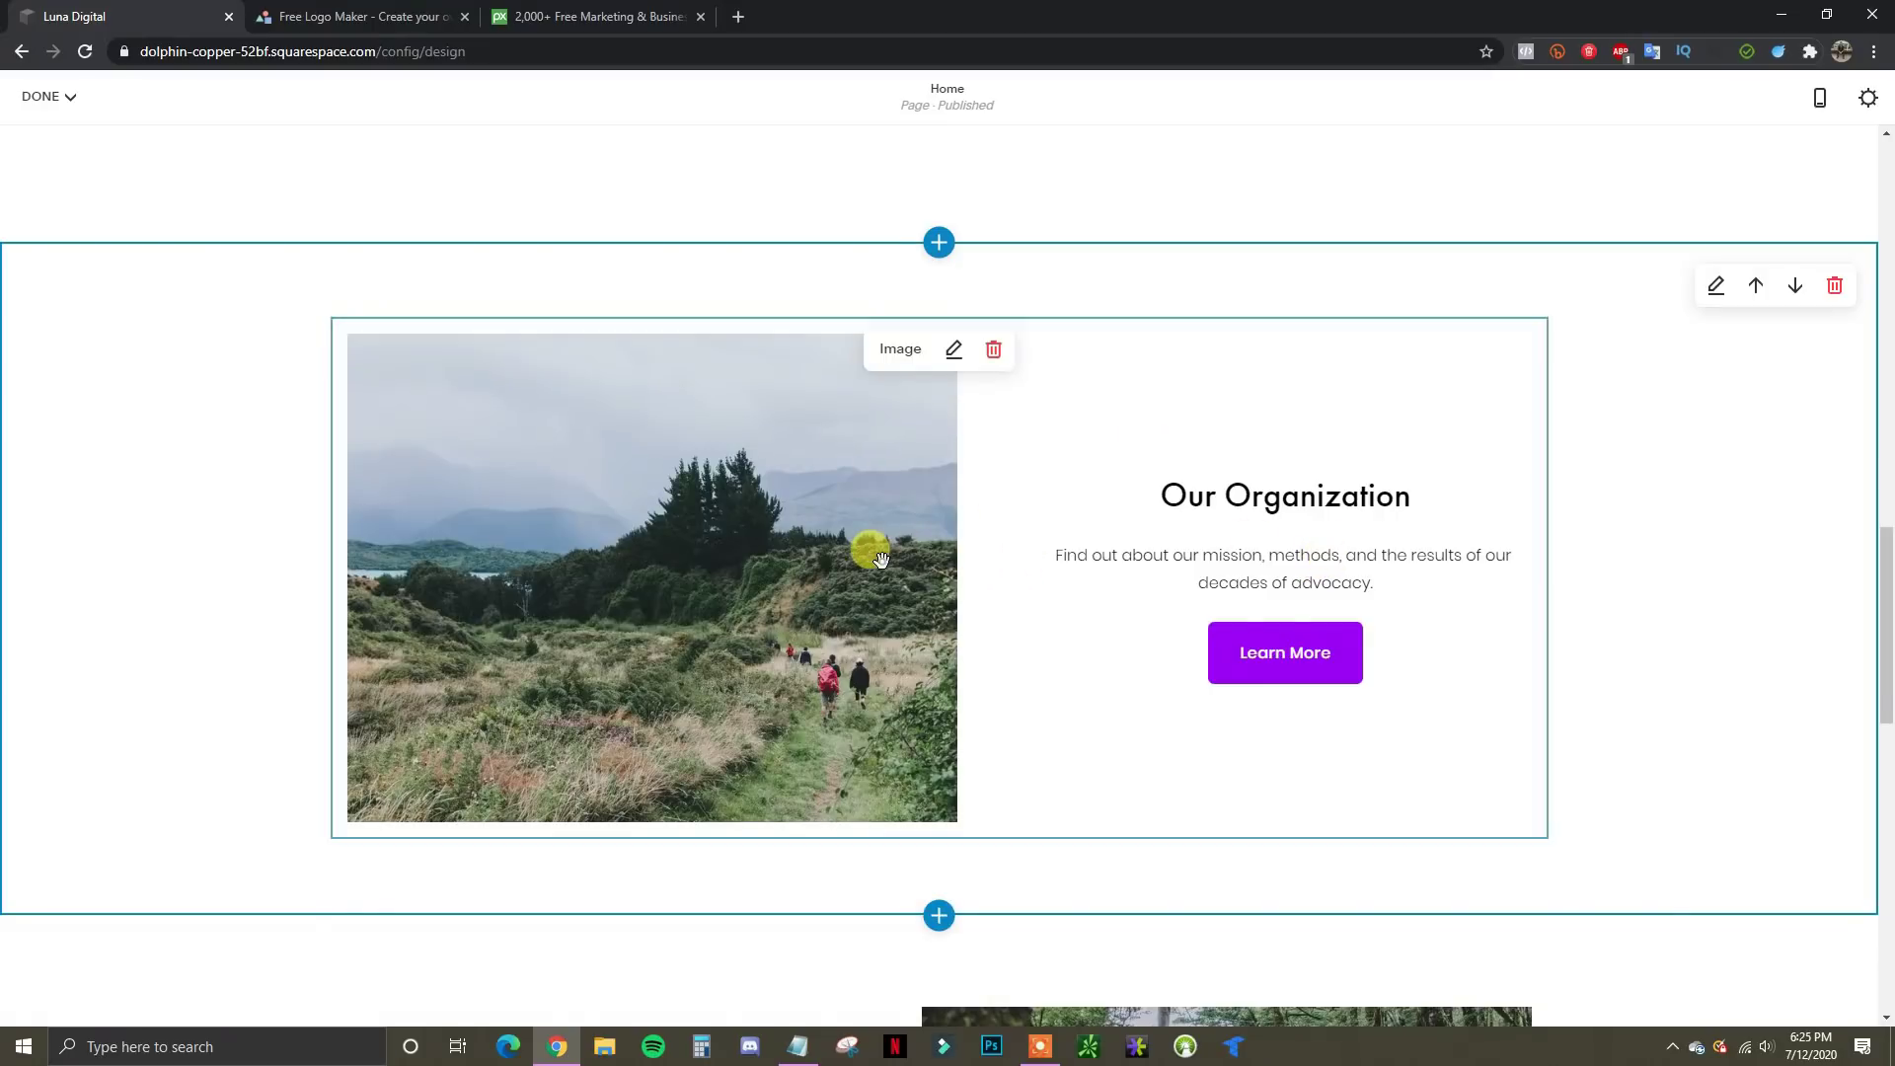
pyautogui.click(952, 351)
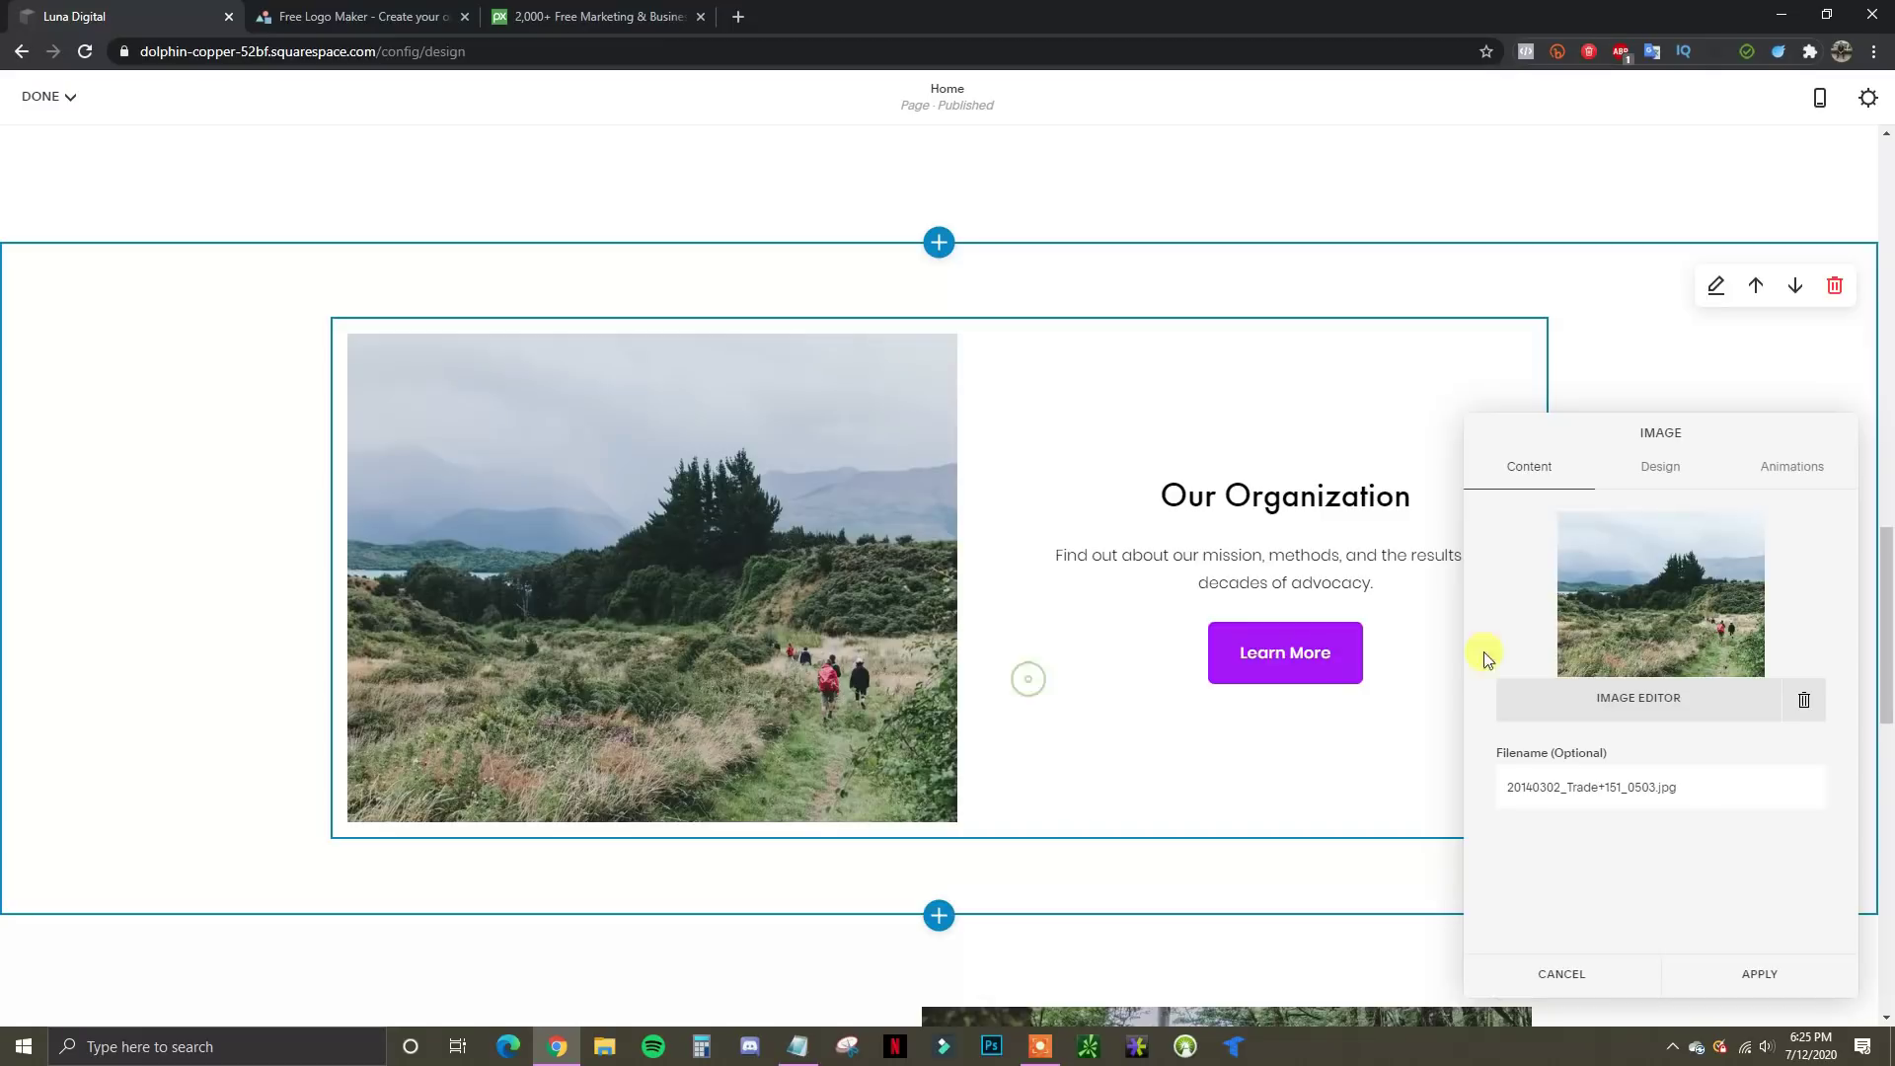
pyautogui.click(1577, 977)
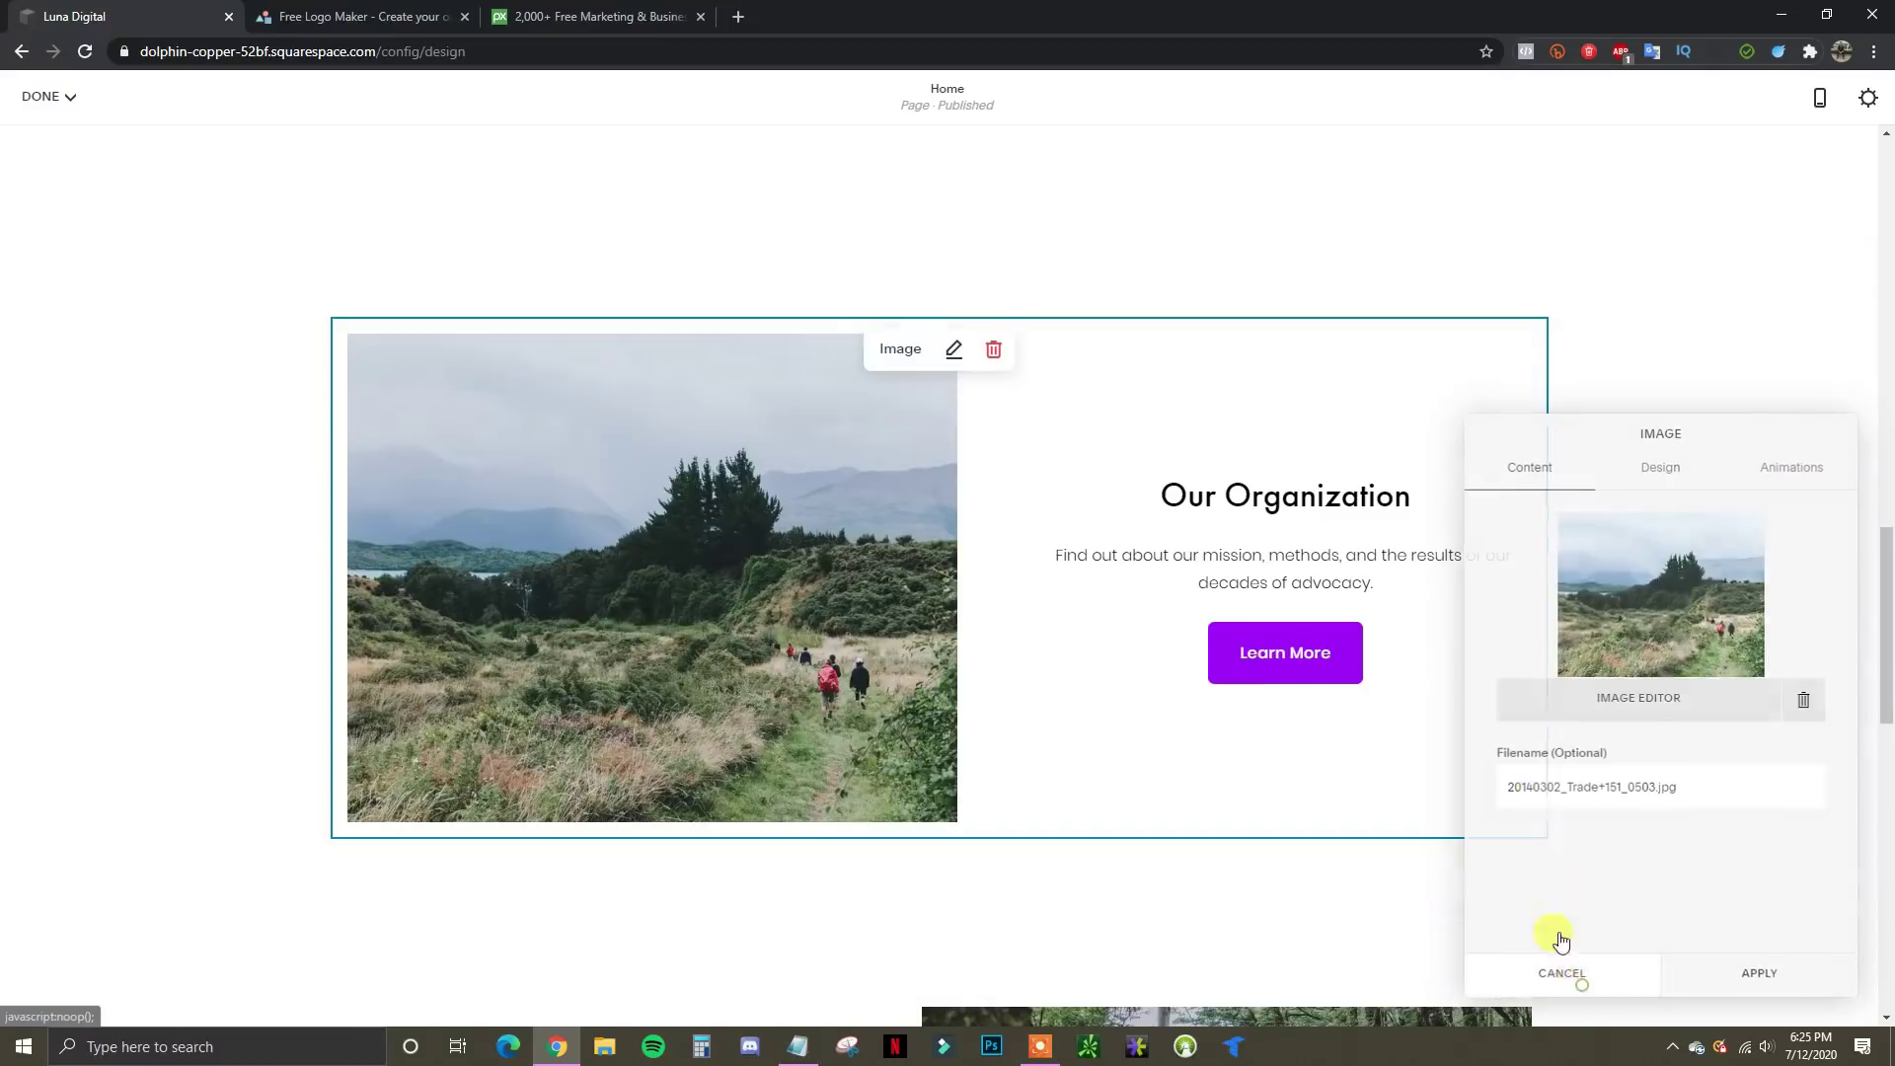
pyautogui.click(1331, 495)
pyautogui.doubleClick(1330, 495)
pyautogui.click(1332, 551)
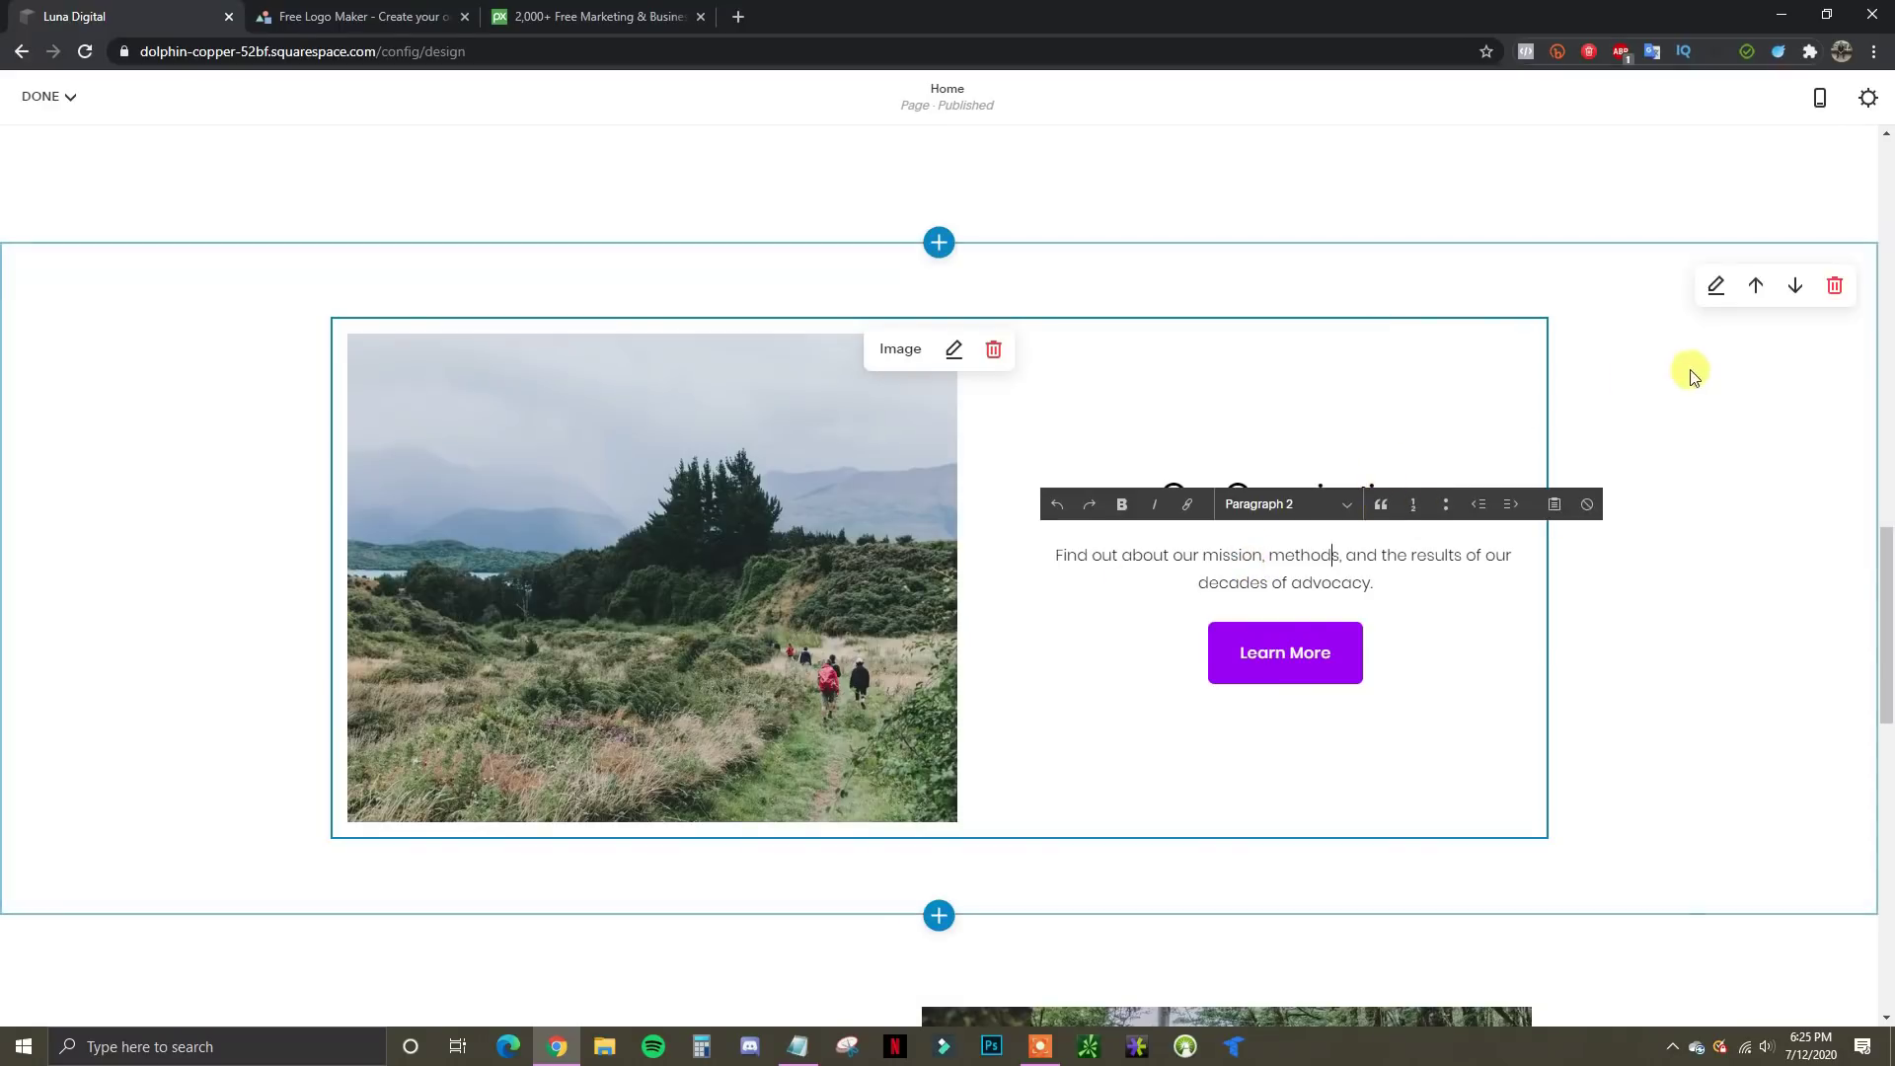
# Remove the Our Organization and Take Action sections, confirming each removal
pyautogui.click(1835, 288)
pyautogui.click(1019, 605)
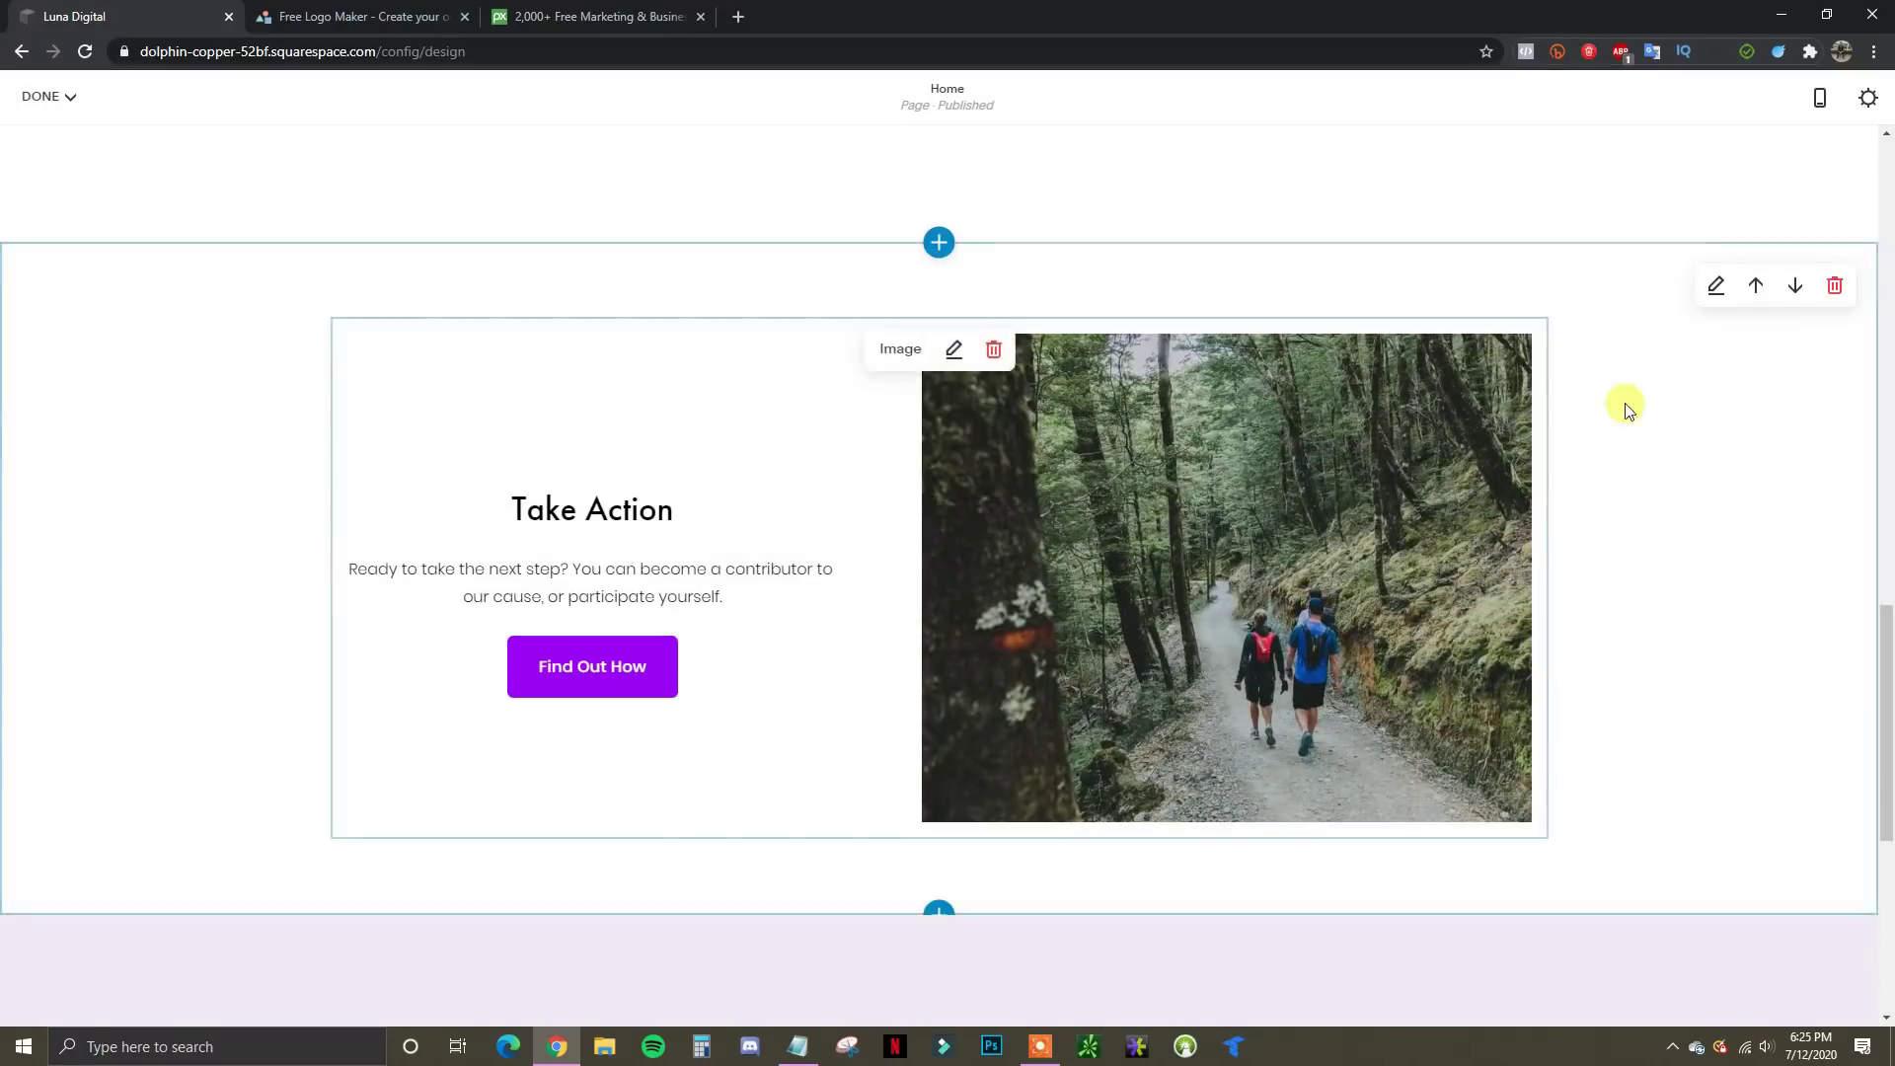
pyautogui.click(1836, 287)
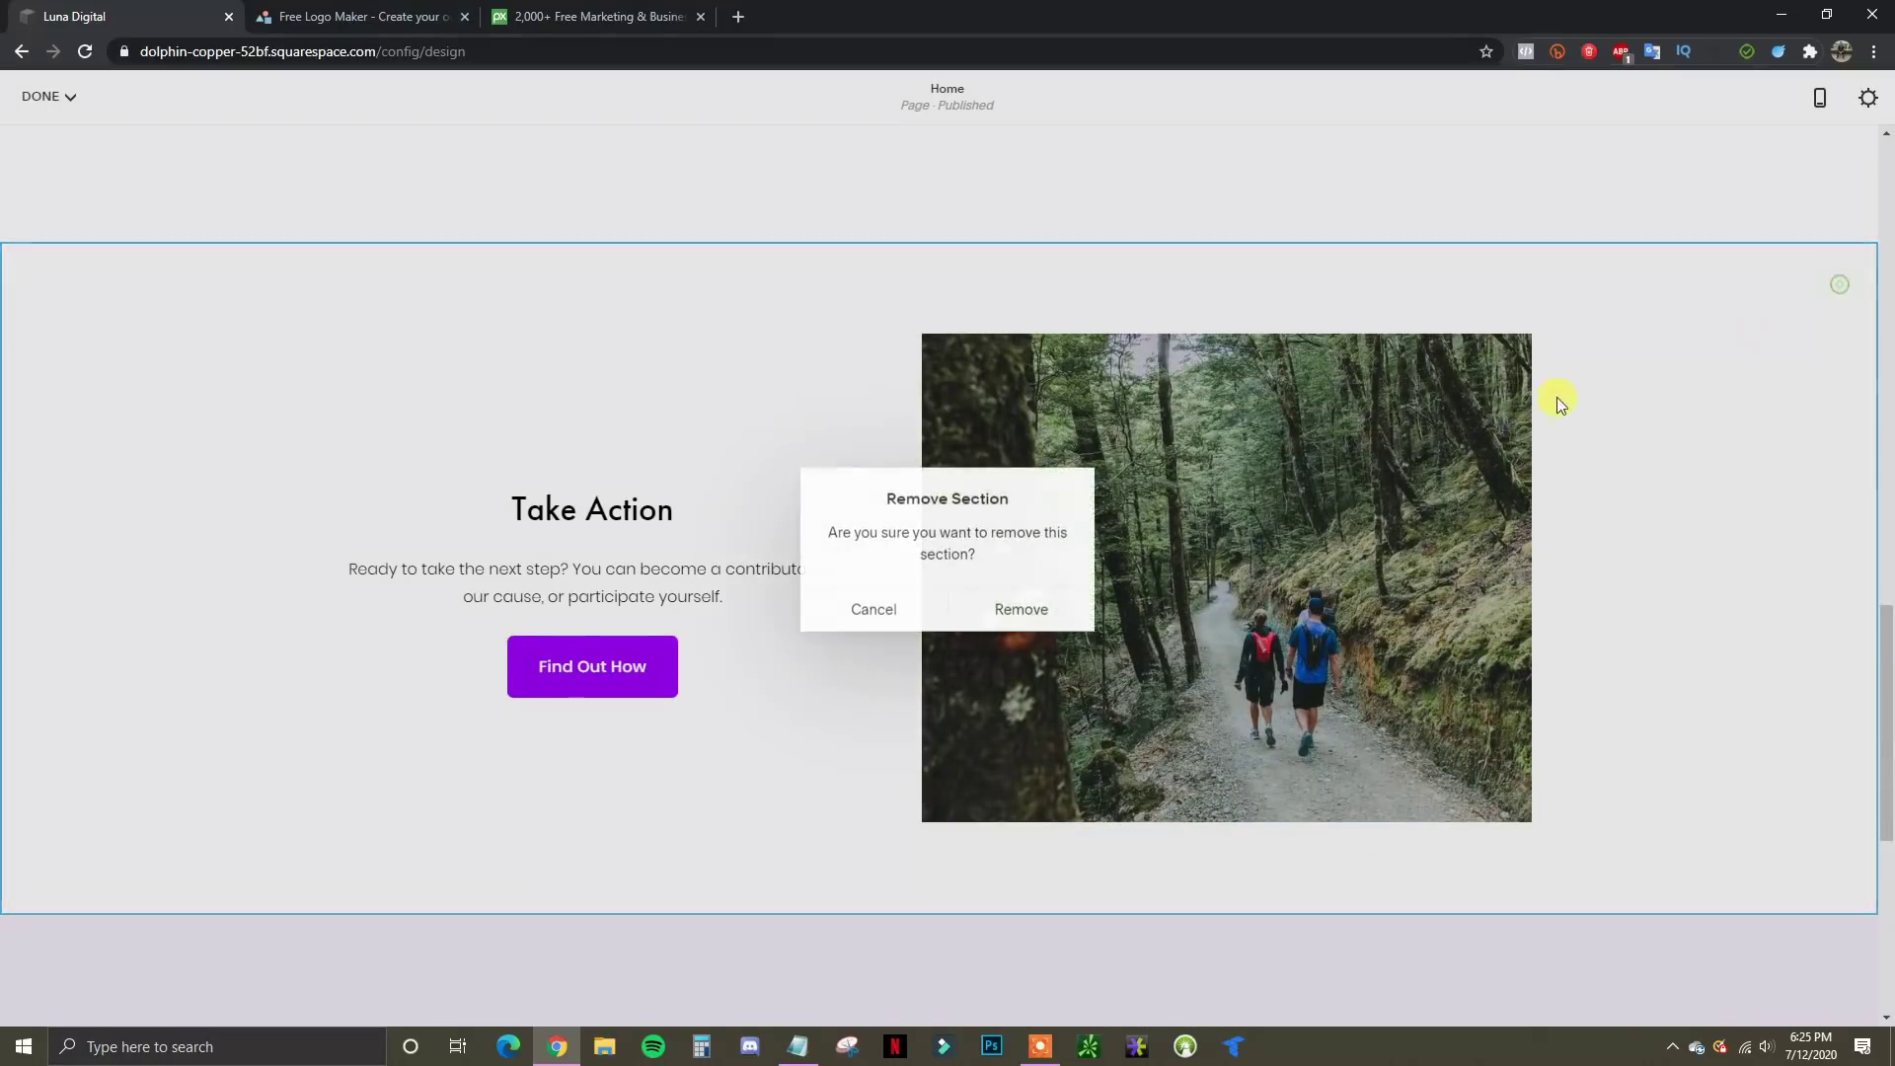
pyautogui.click(1016, 610)
pyautogui.scroll(4, 1027, 655)
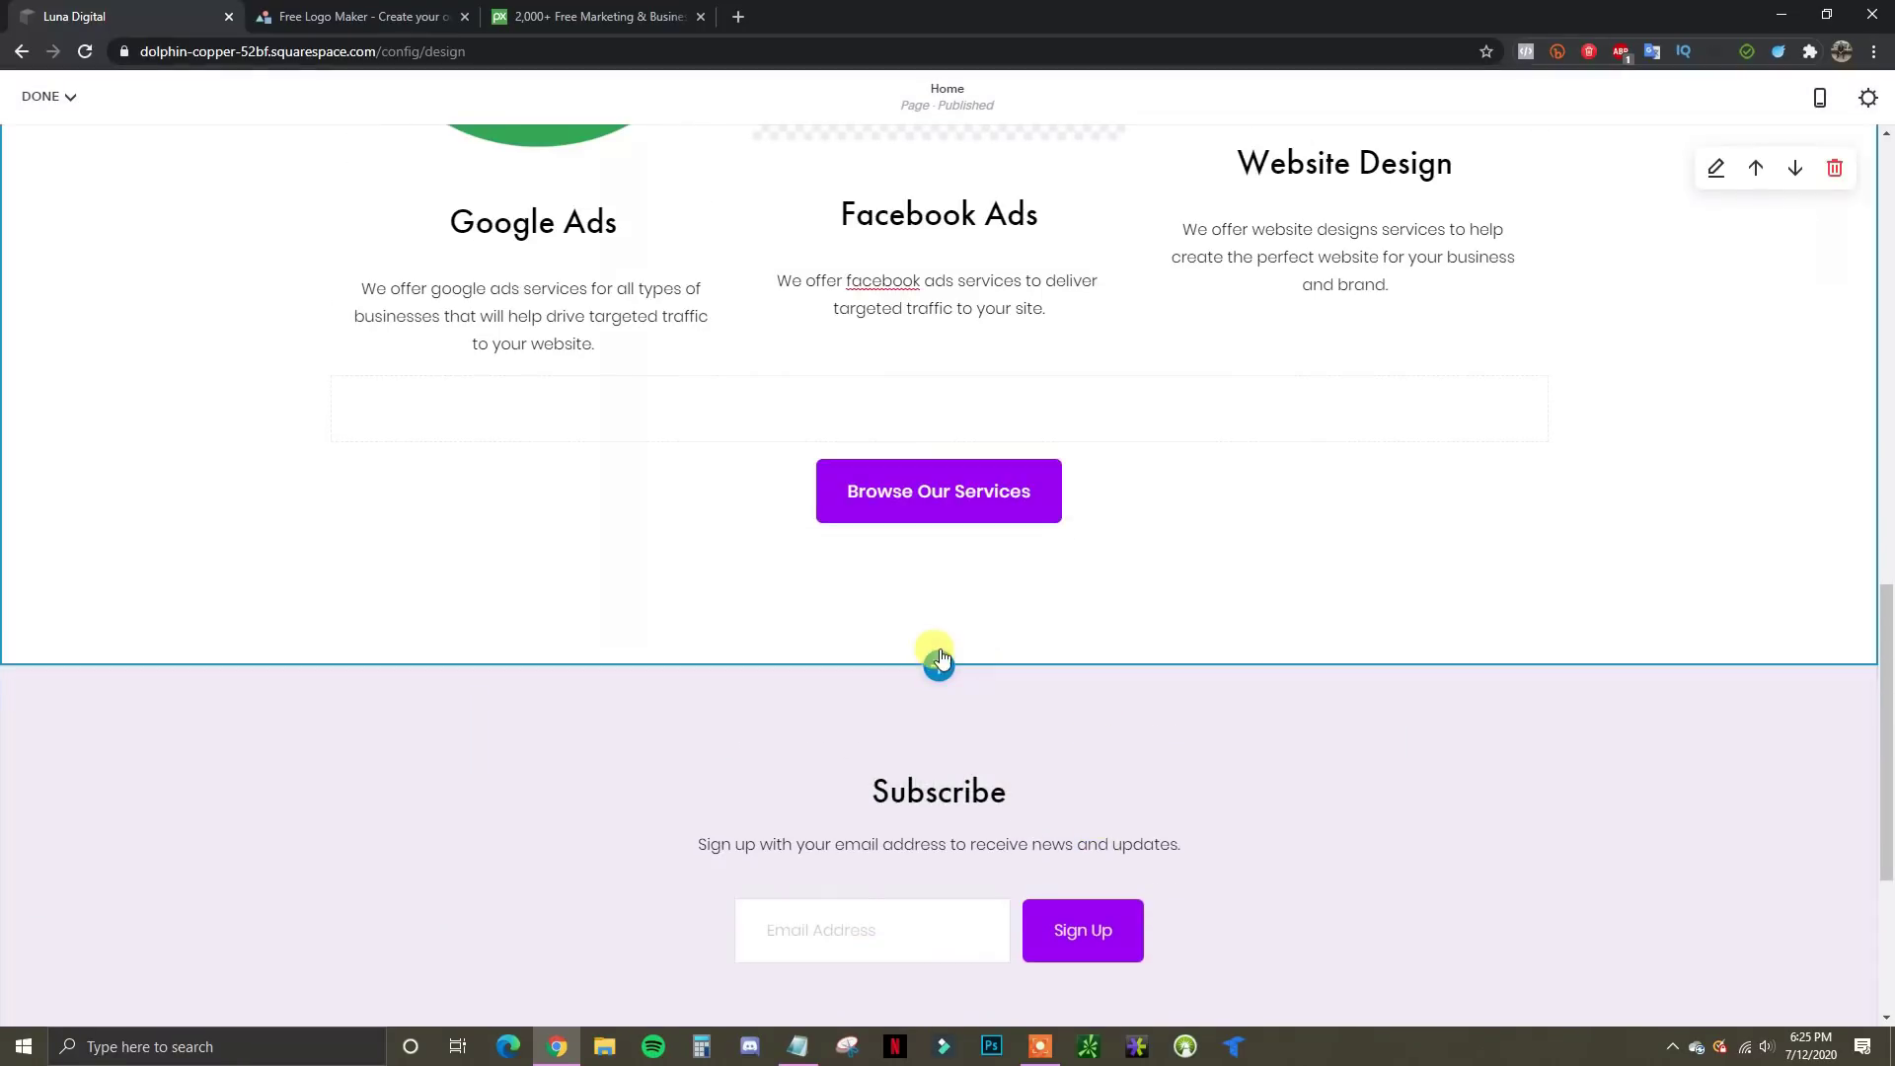
# Add a two-video section layout below the services section
pyautogui.click(935, 668)
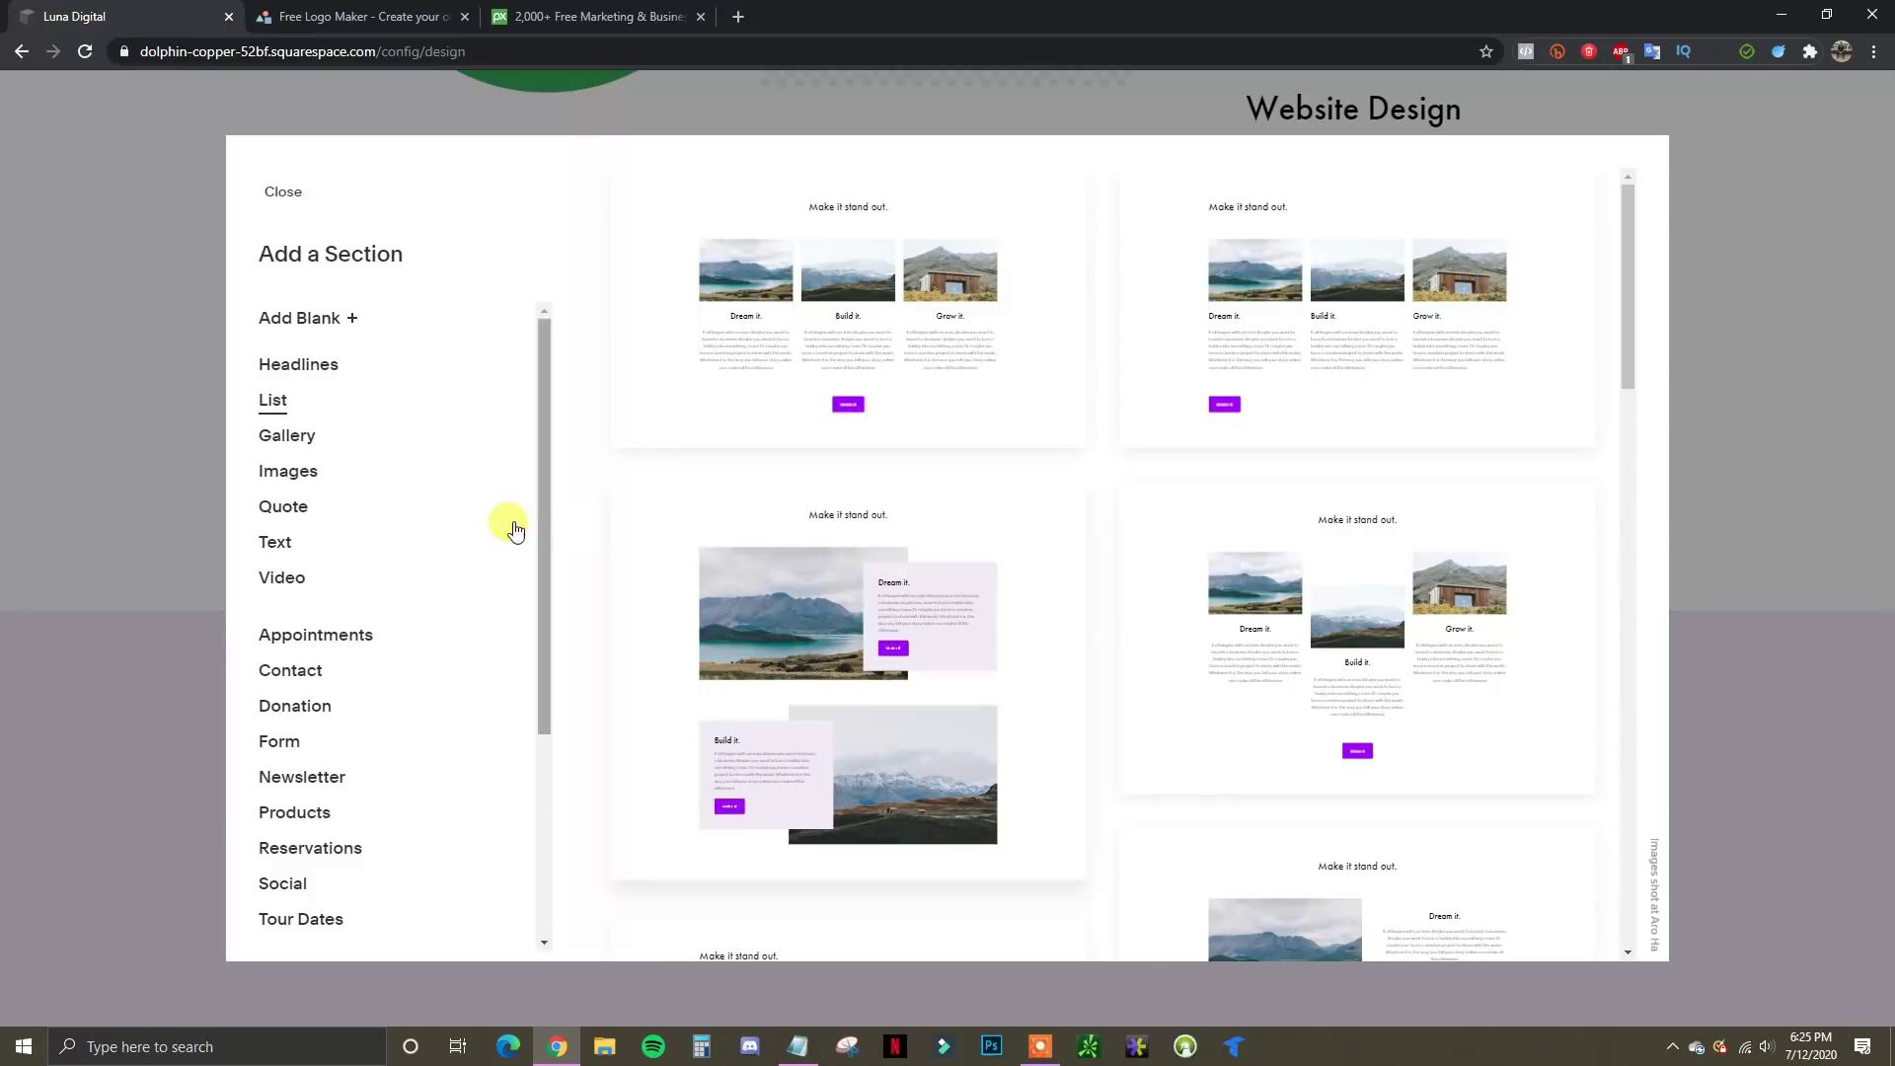
pyautogui.click(282, 581)
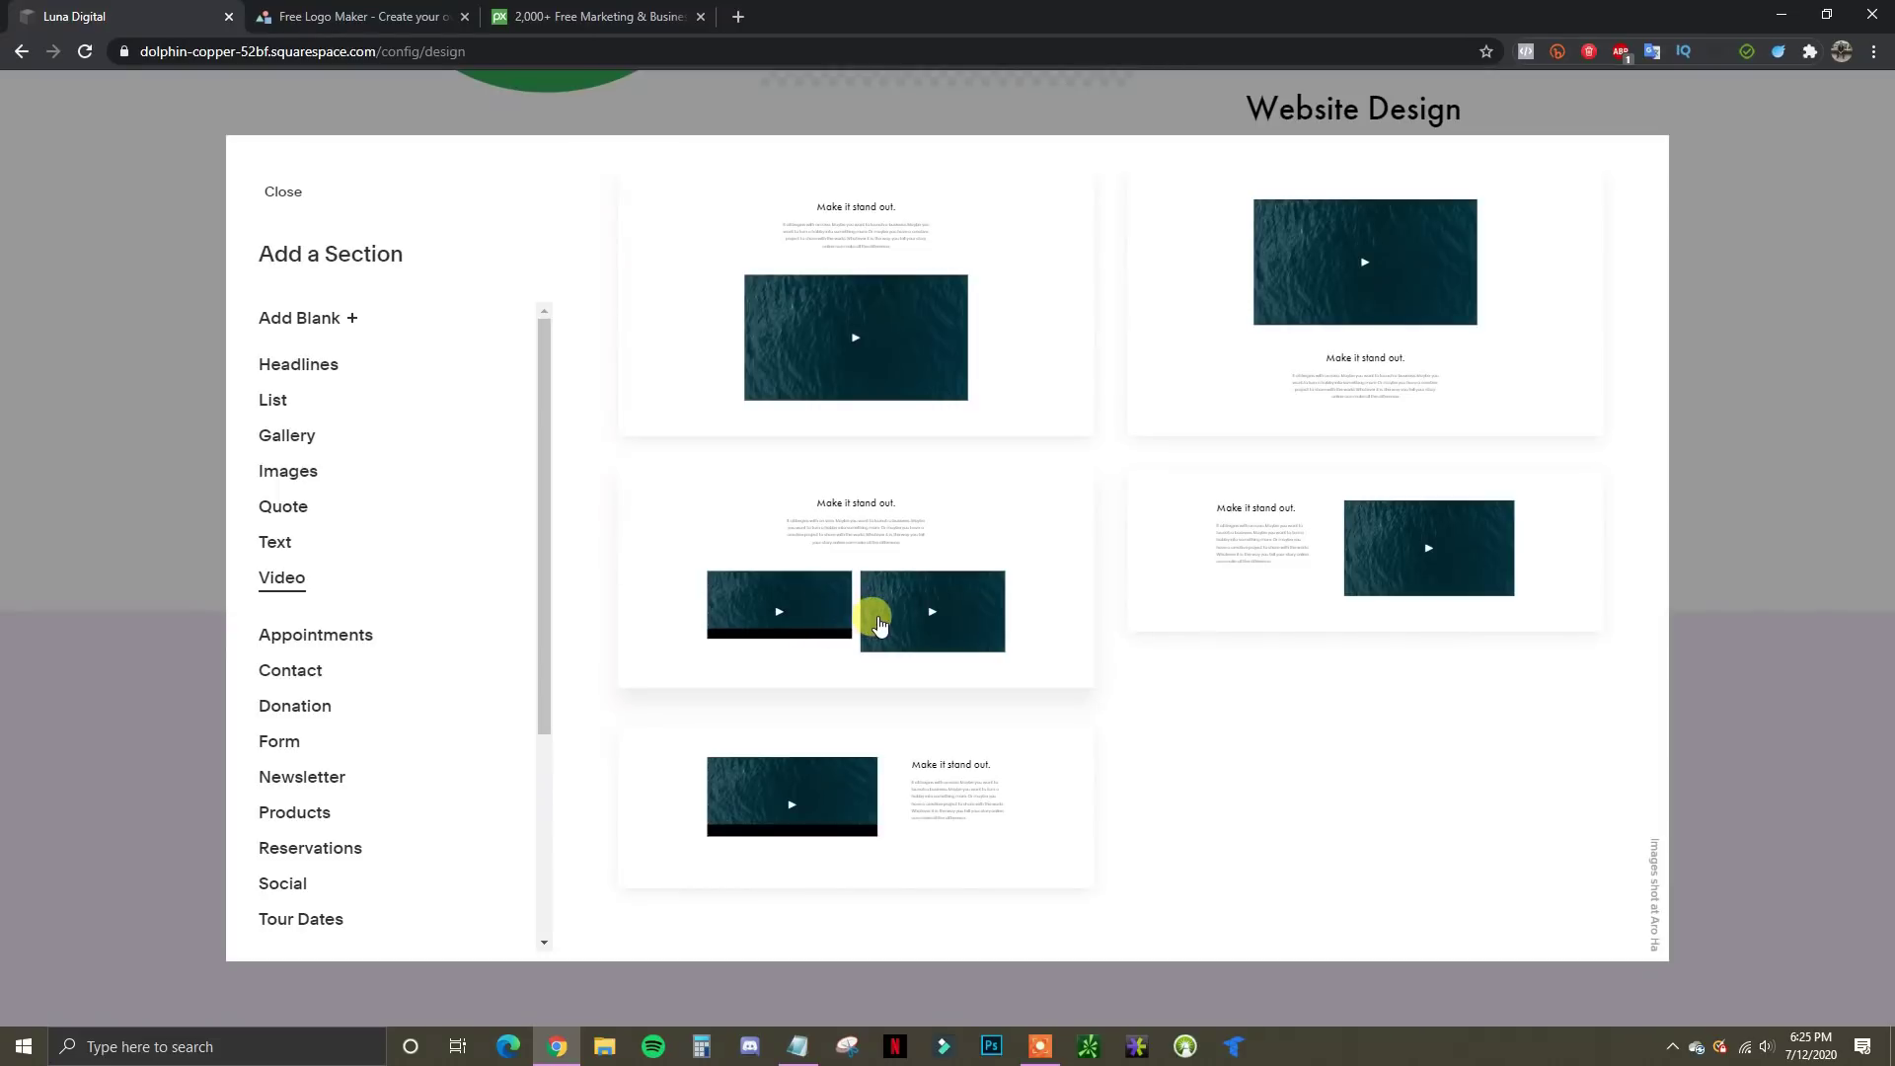
pyautogui.click(875, 624)
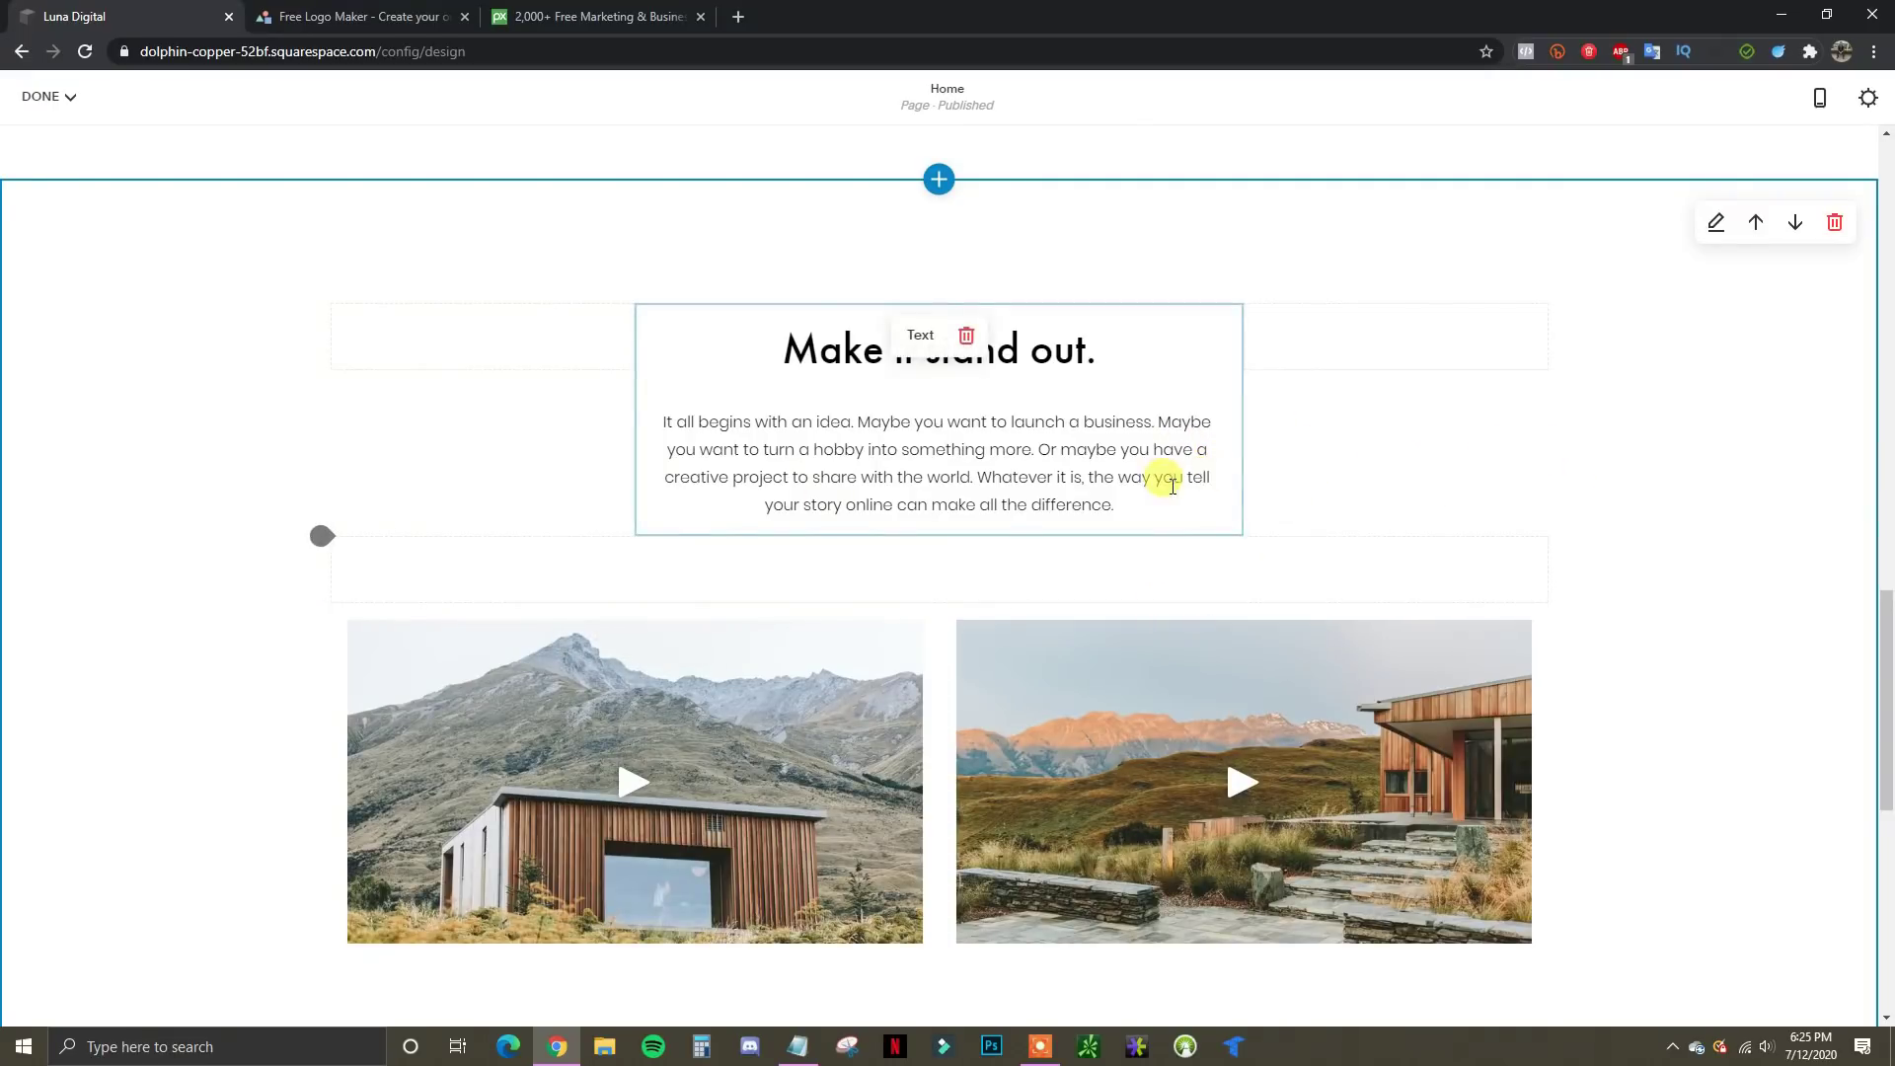
# Delete the placeholder paragraph and retitle the heading 'Free Marketing Training'
pyautogui.click(801, 452)
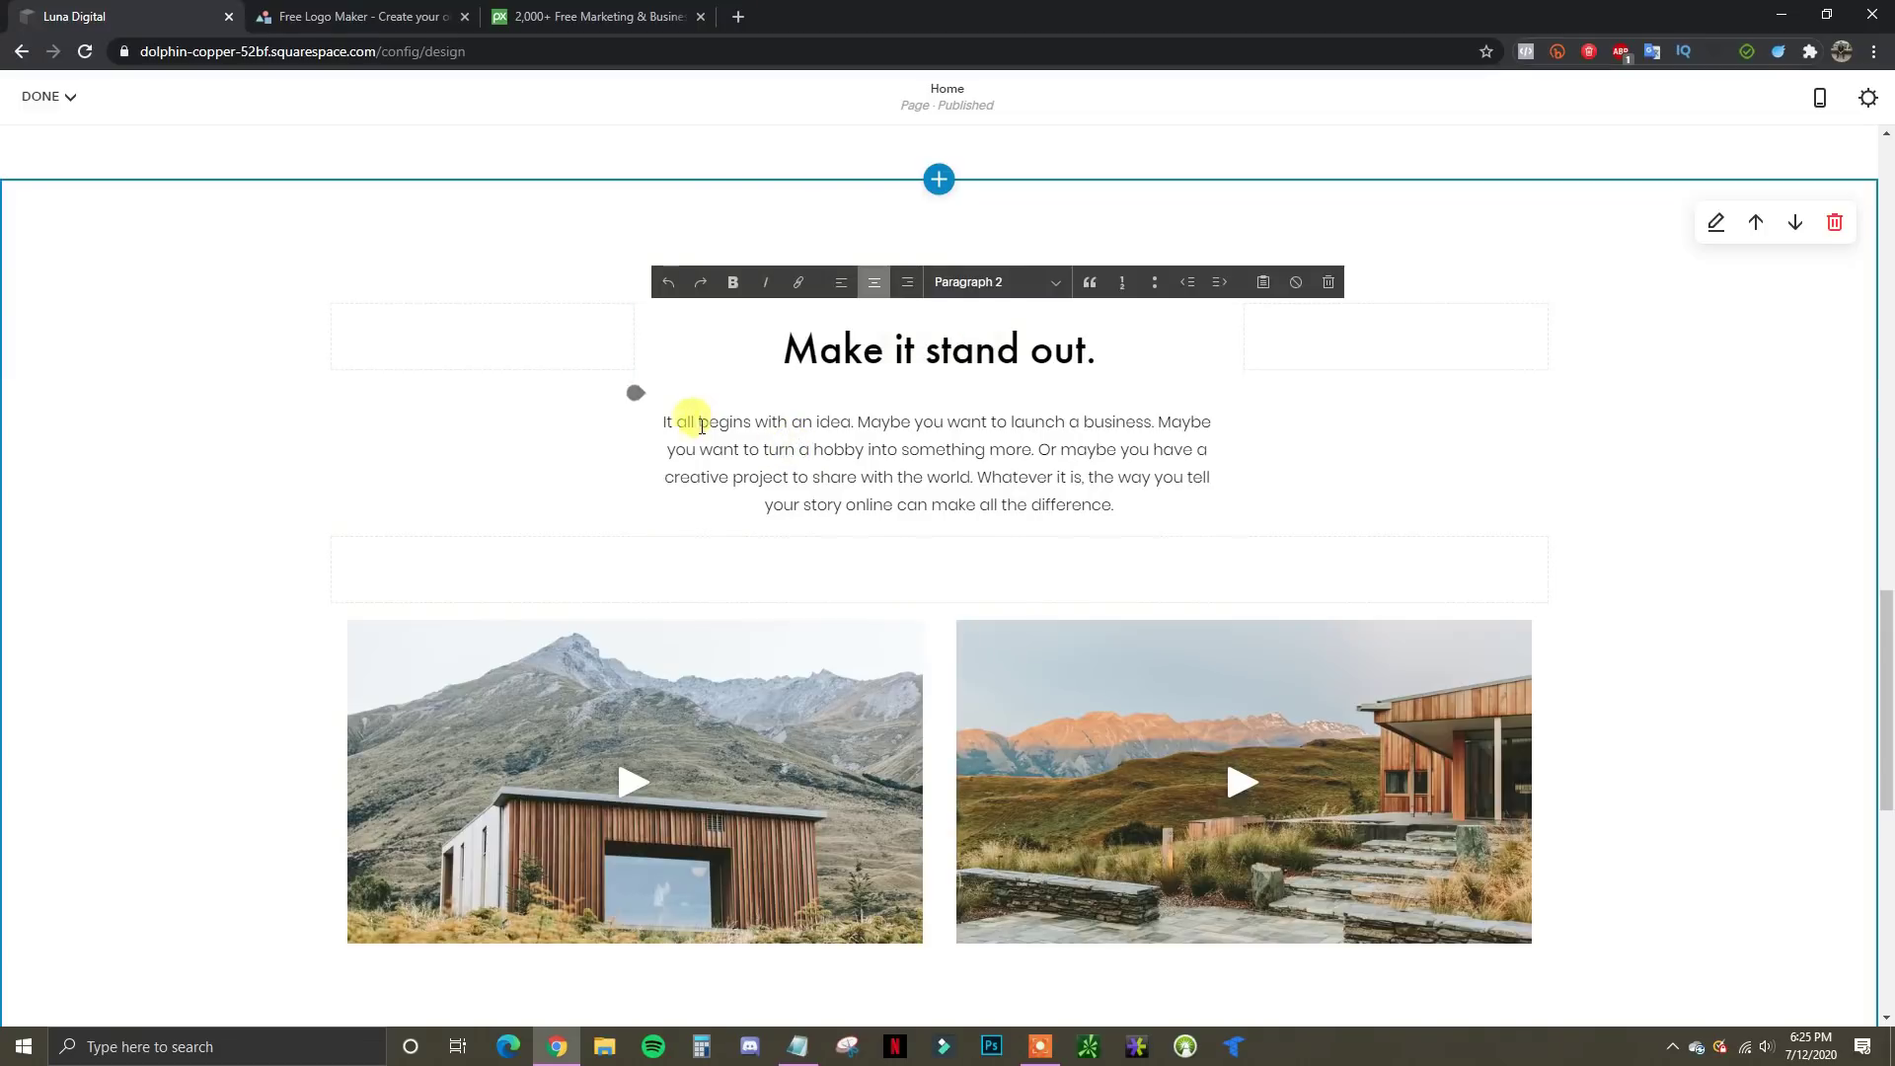
pyautogui.moveTo(697, 424); pyautogui.dragTo(1178, 509)
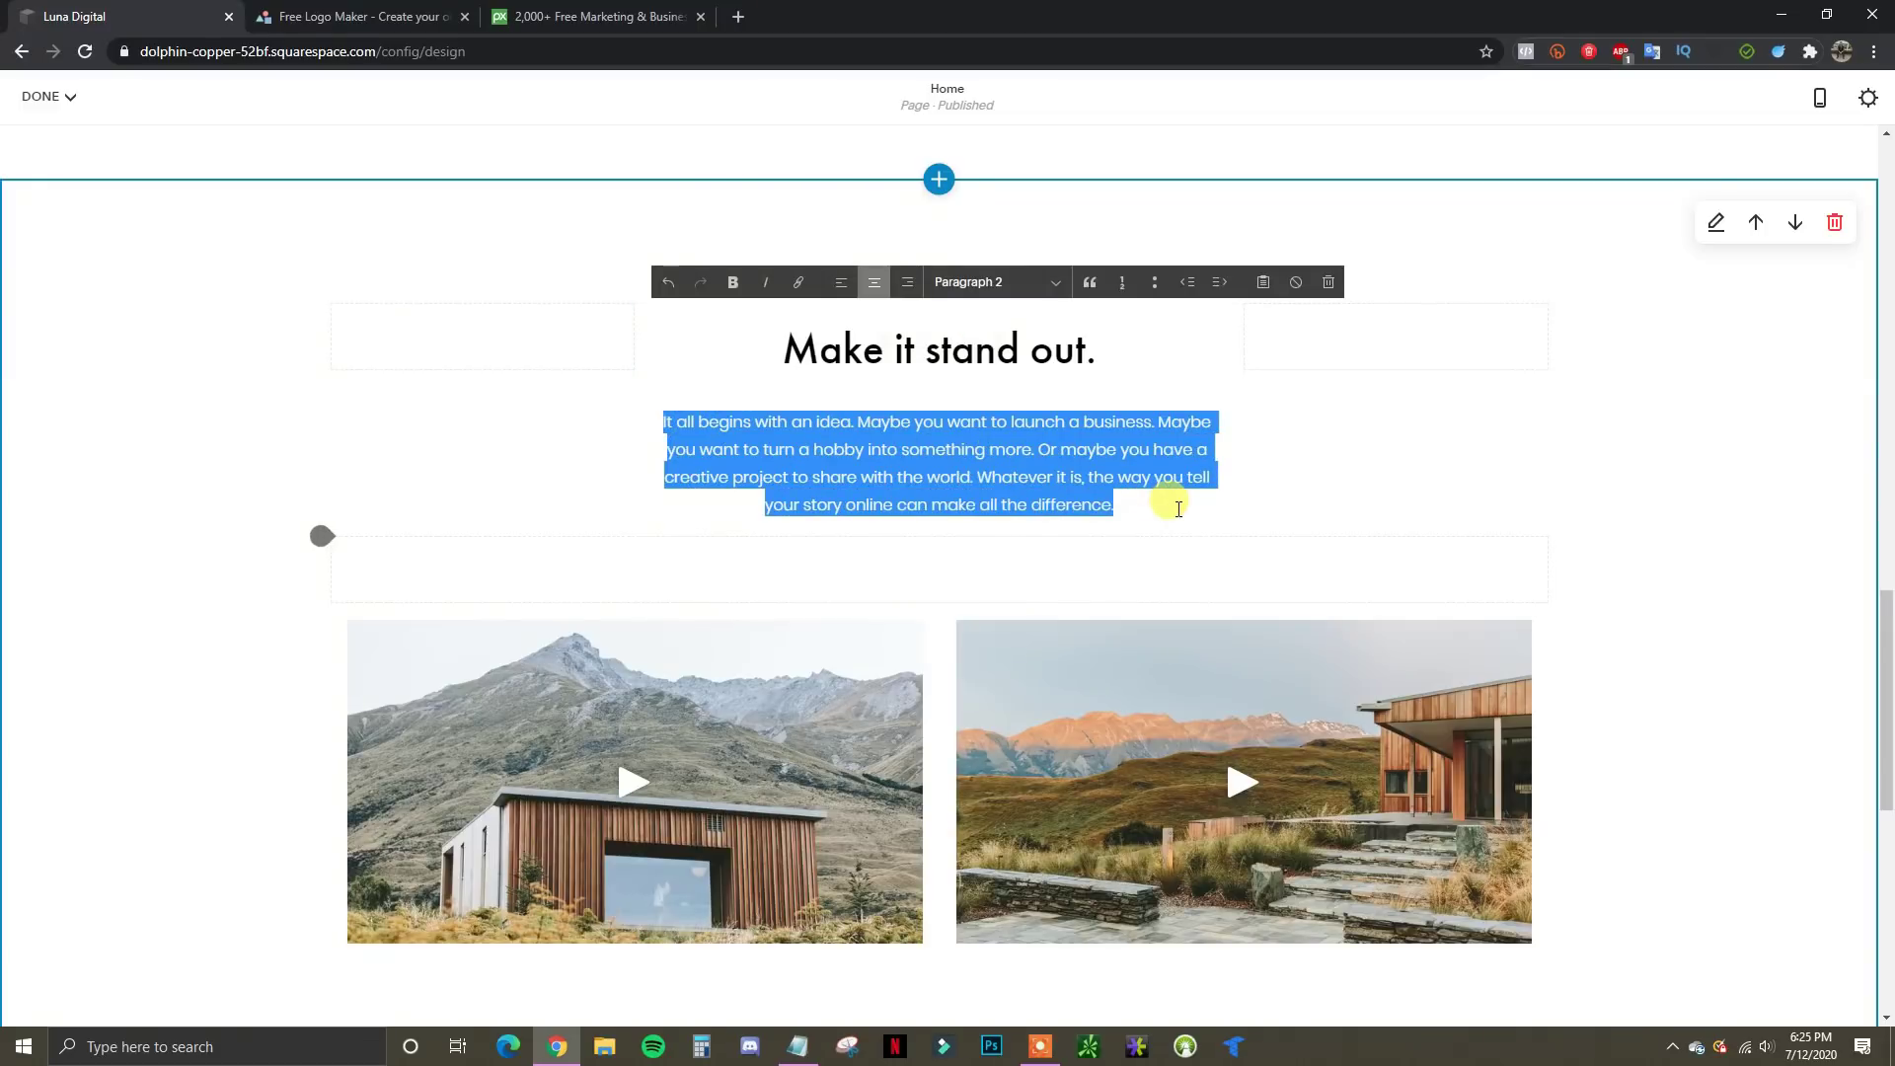
pyautogui.press('BackSpace')
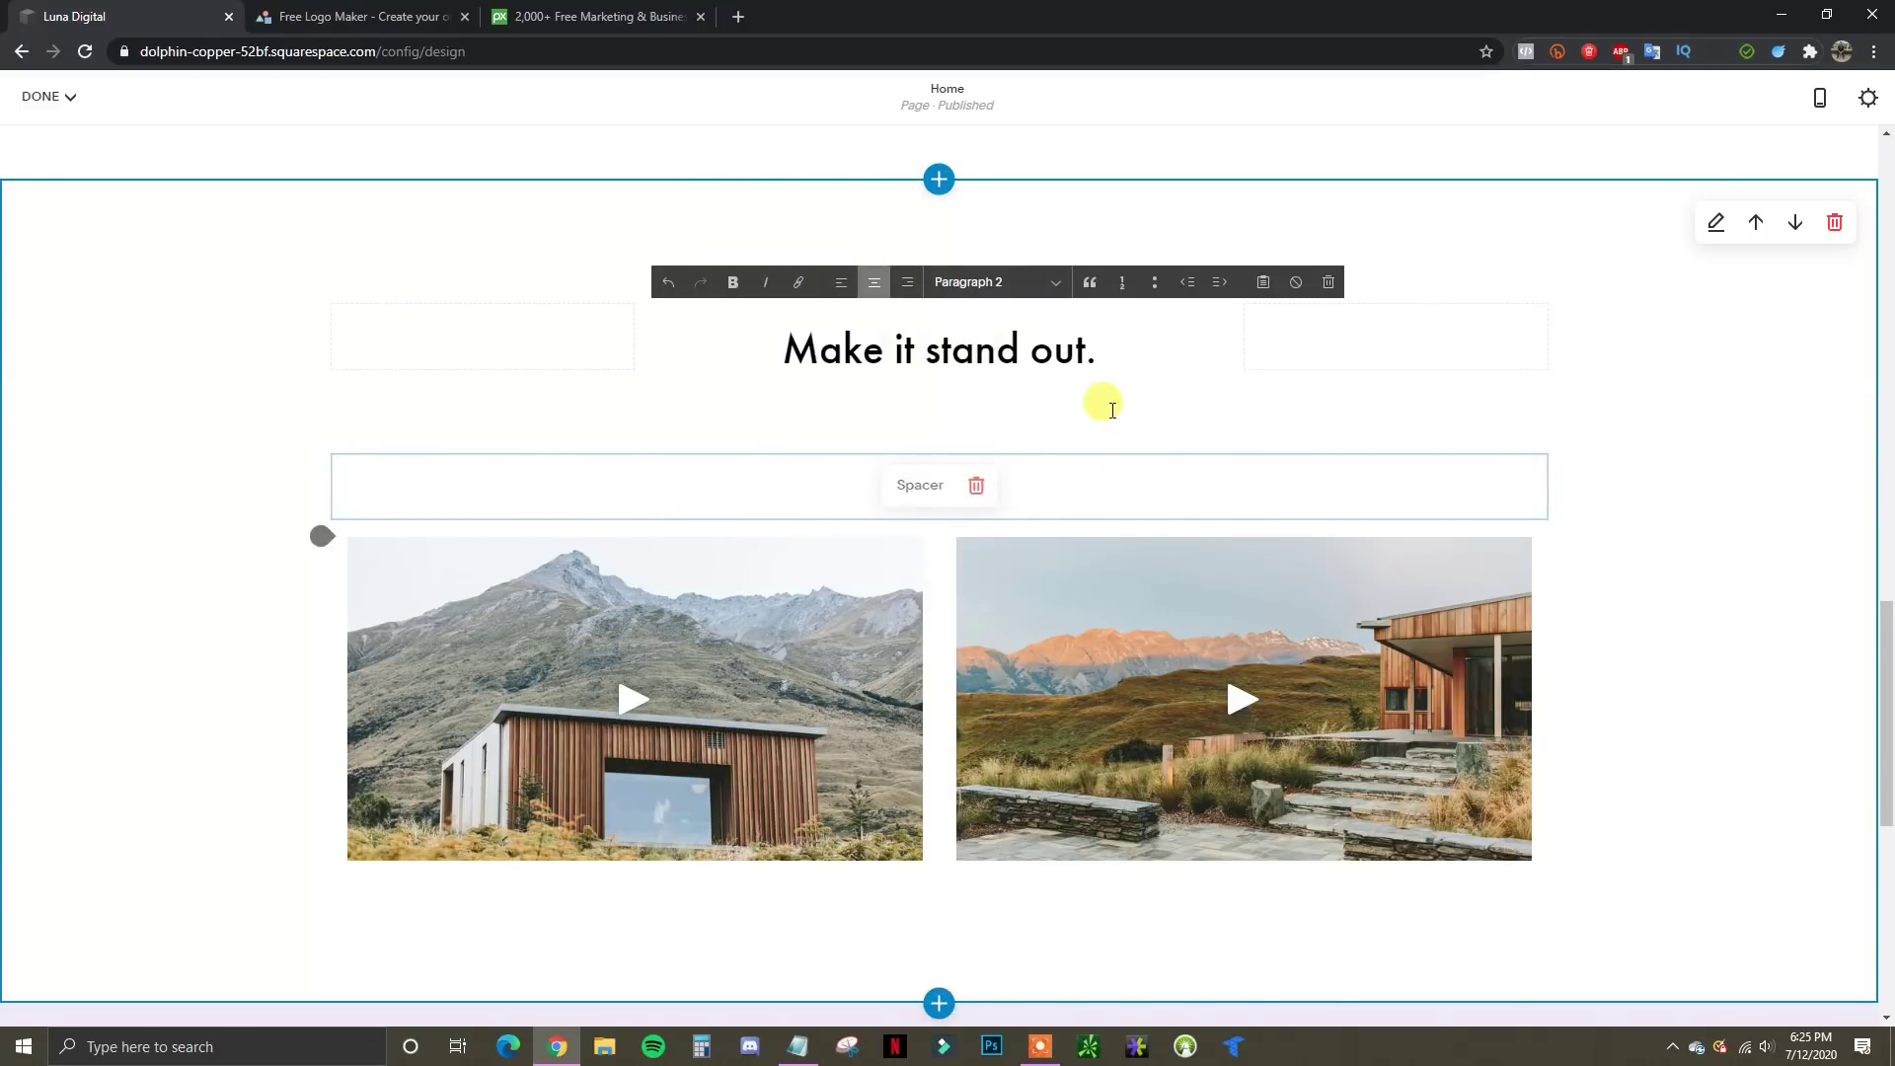
pyautogui.press('BackSpace')
pyautogui.moveTo(1126, 357); pyautogui.dragTo(793, 357)
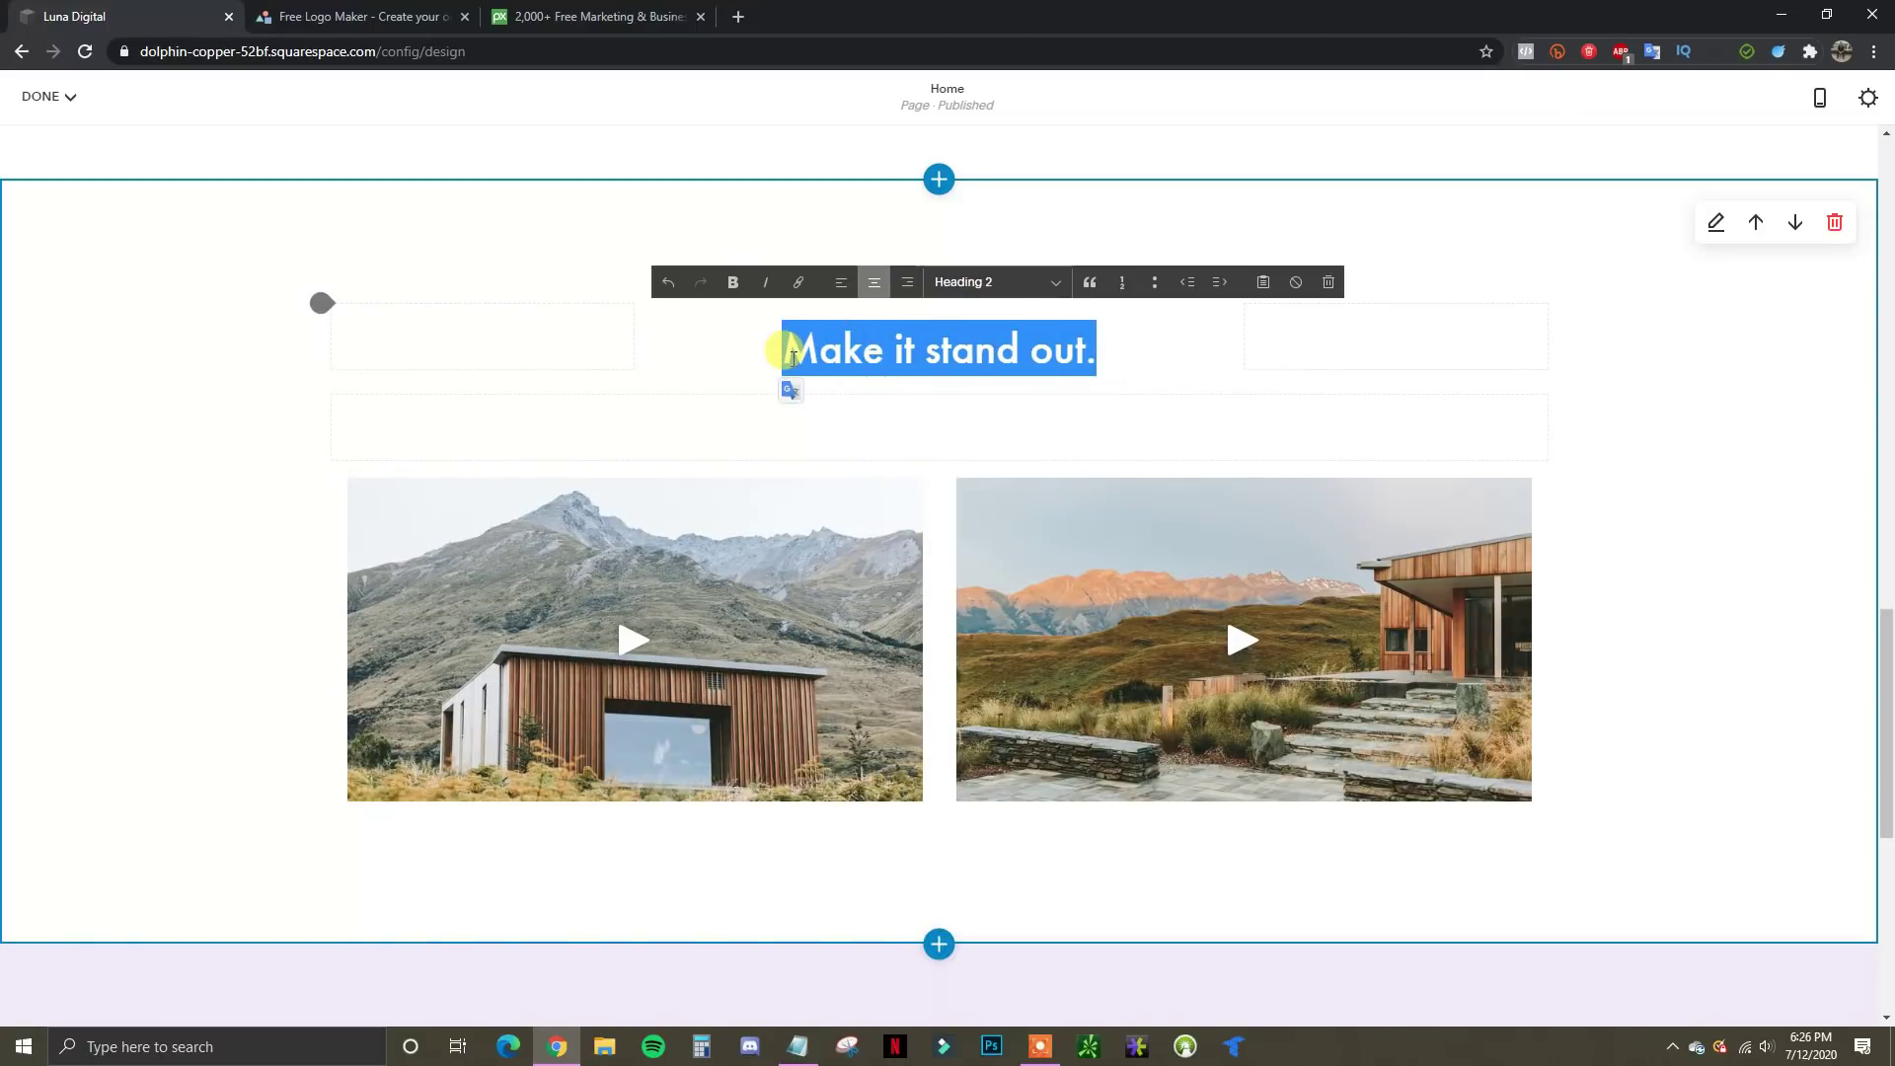
pyautogui.write('Free Market')
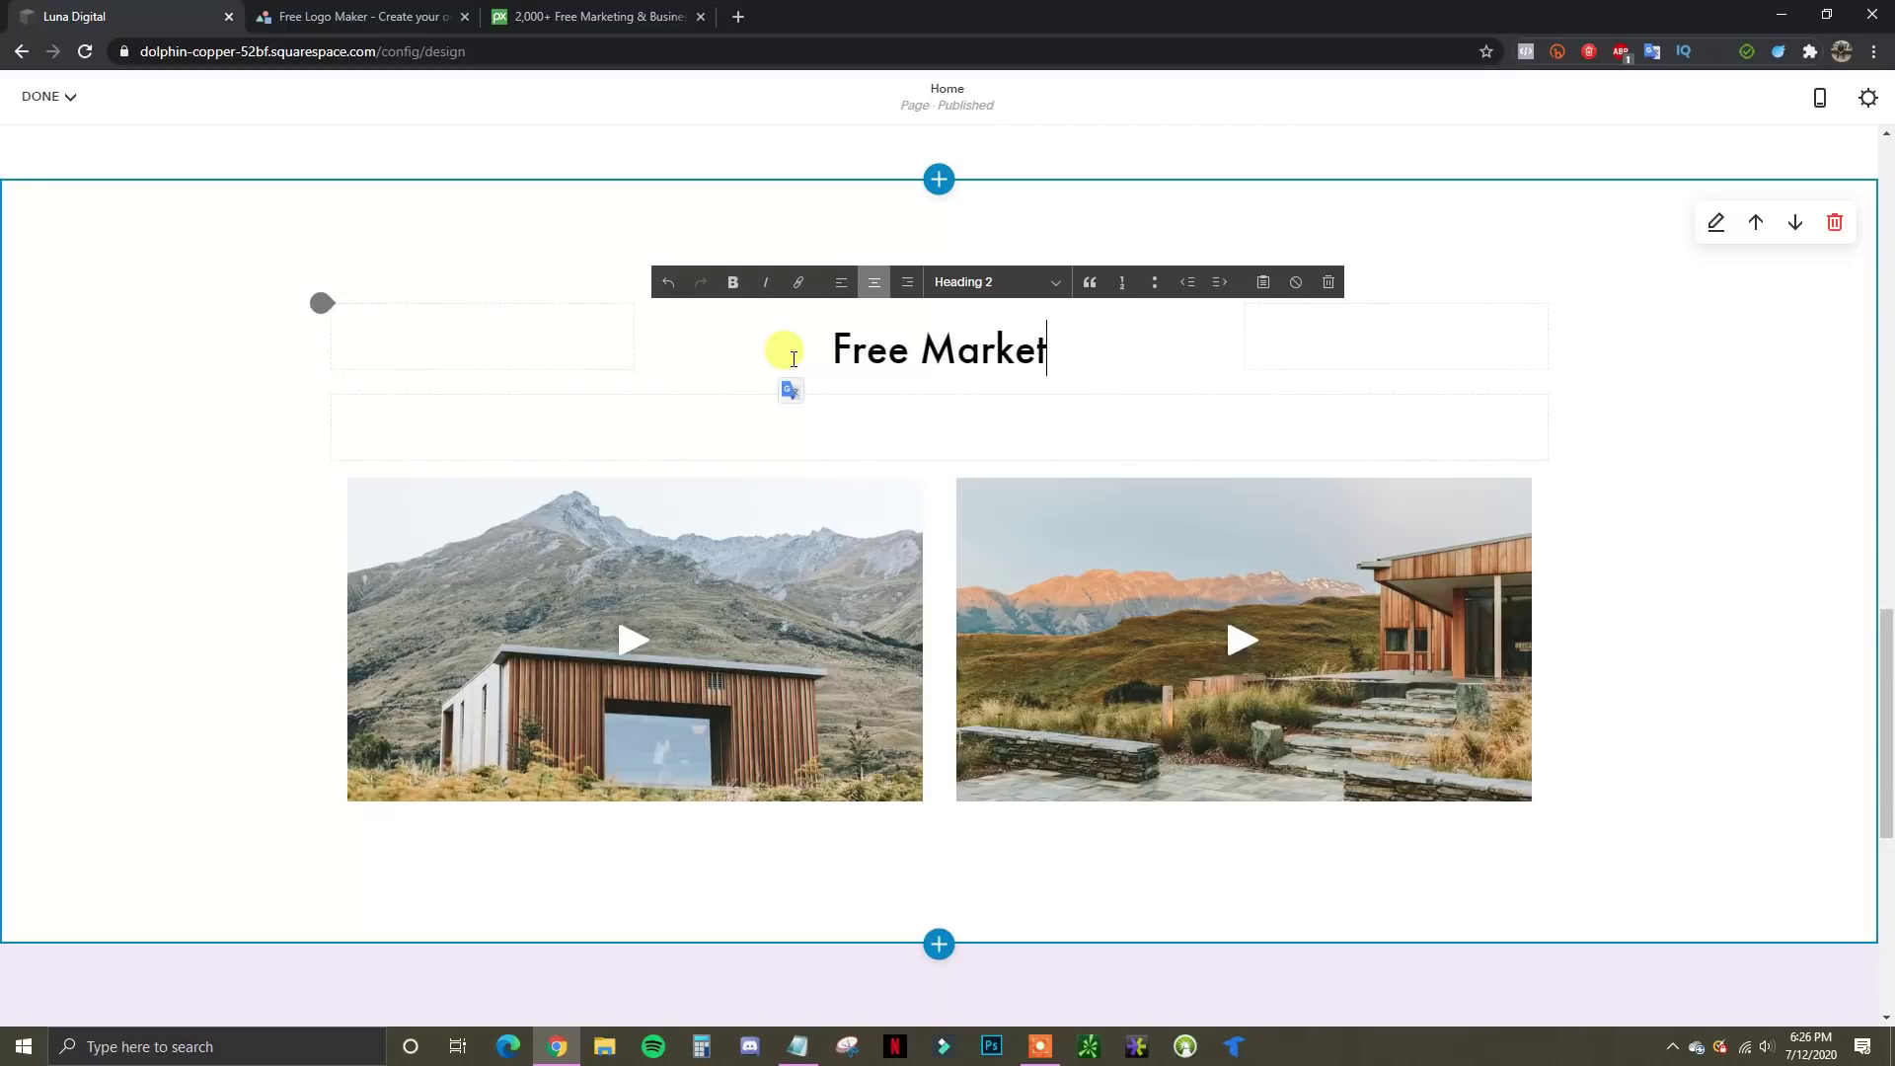
pyautogui.write('ing Training')
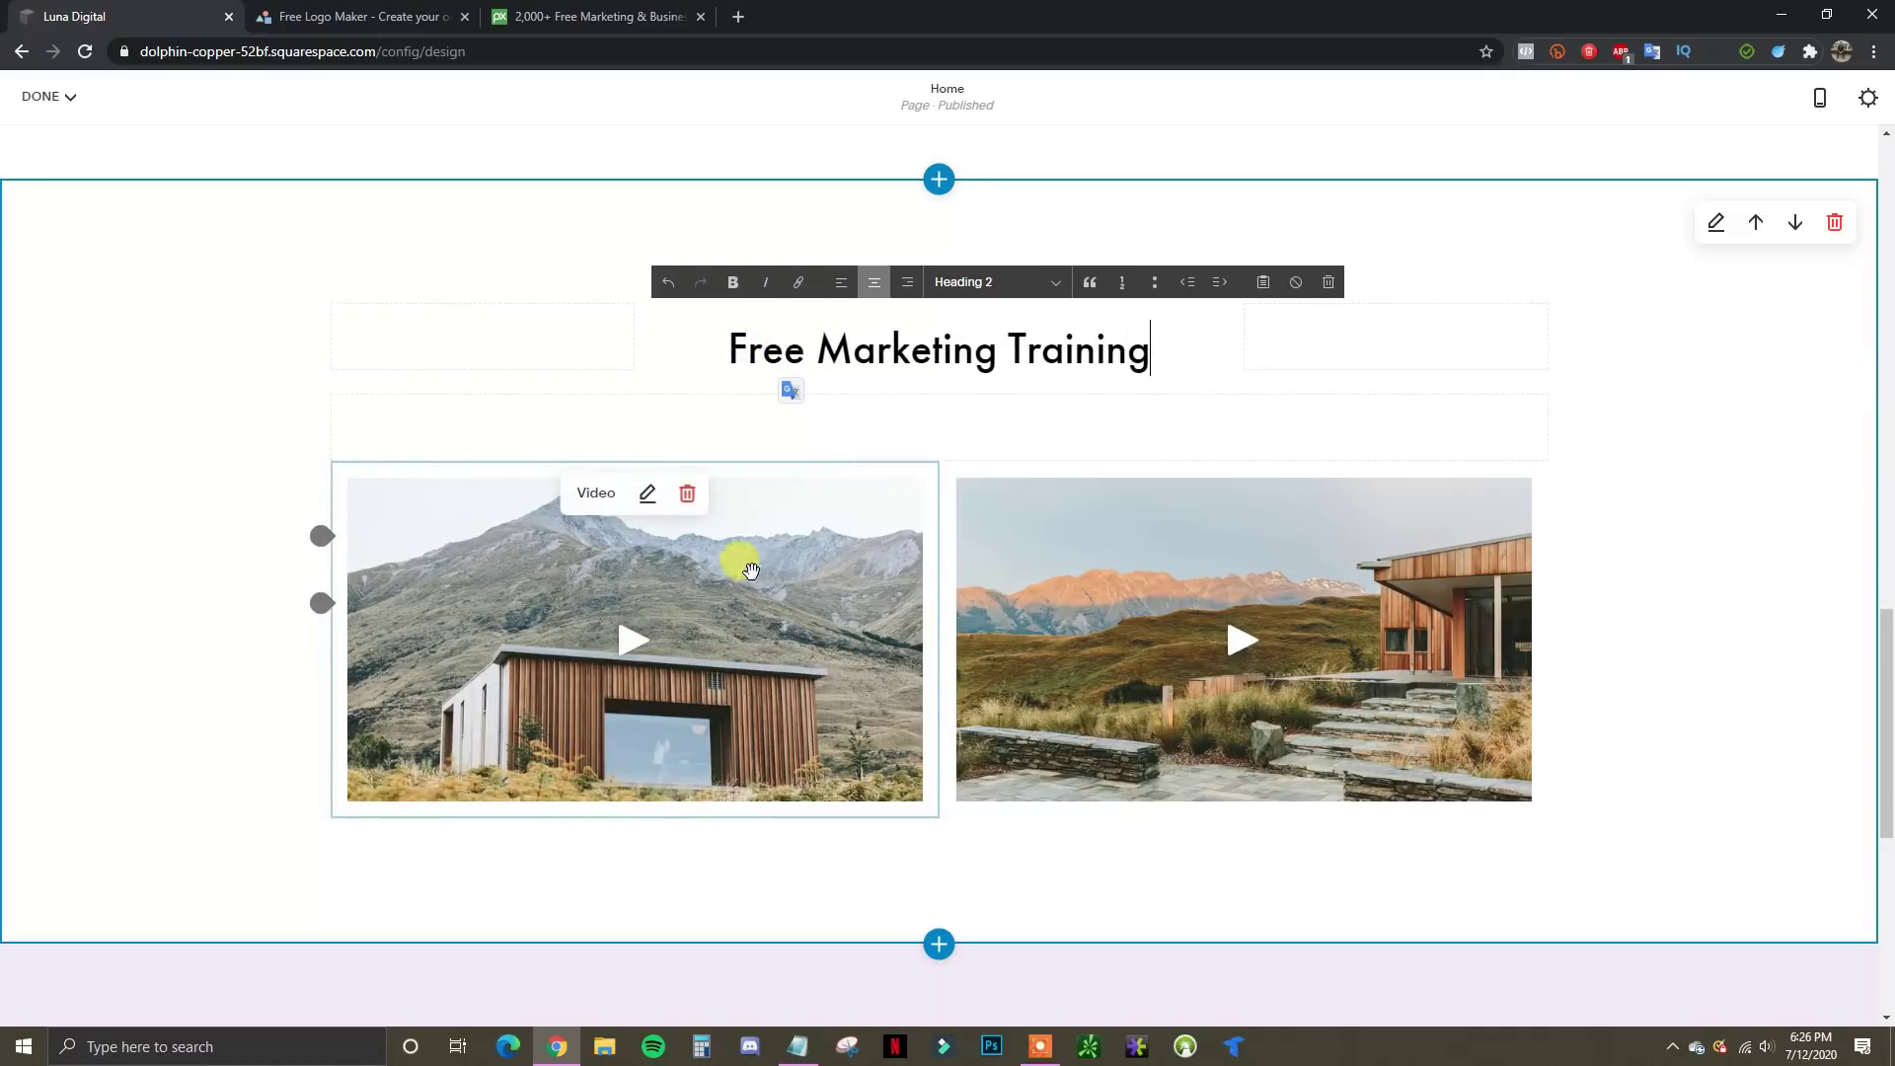
# Paste the Google Ads tutorial link into the first video, use the YouTube thumbnail, and clear the caption
pyautogui.click(648, 495)
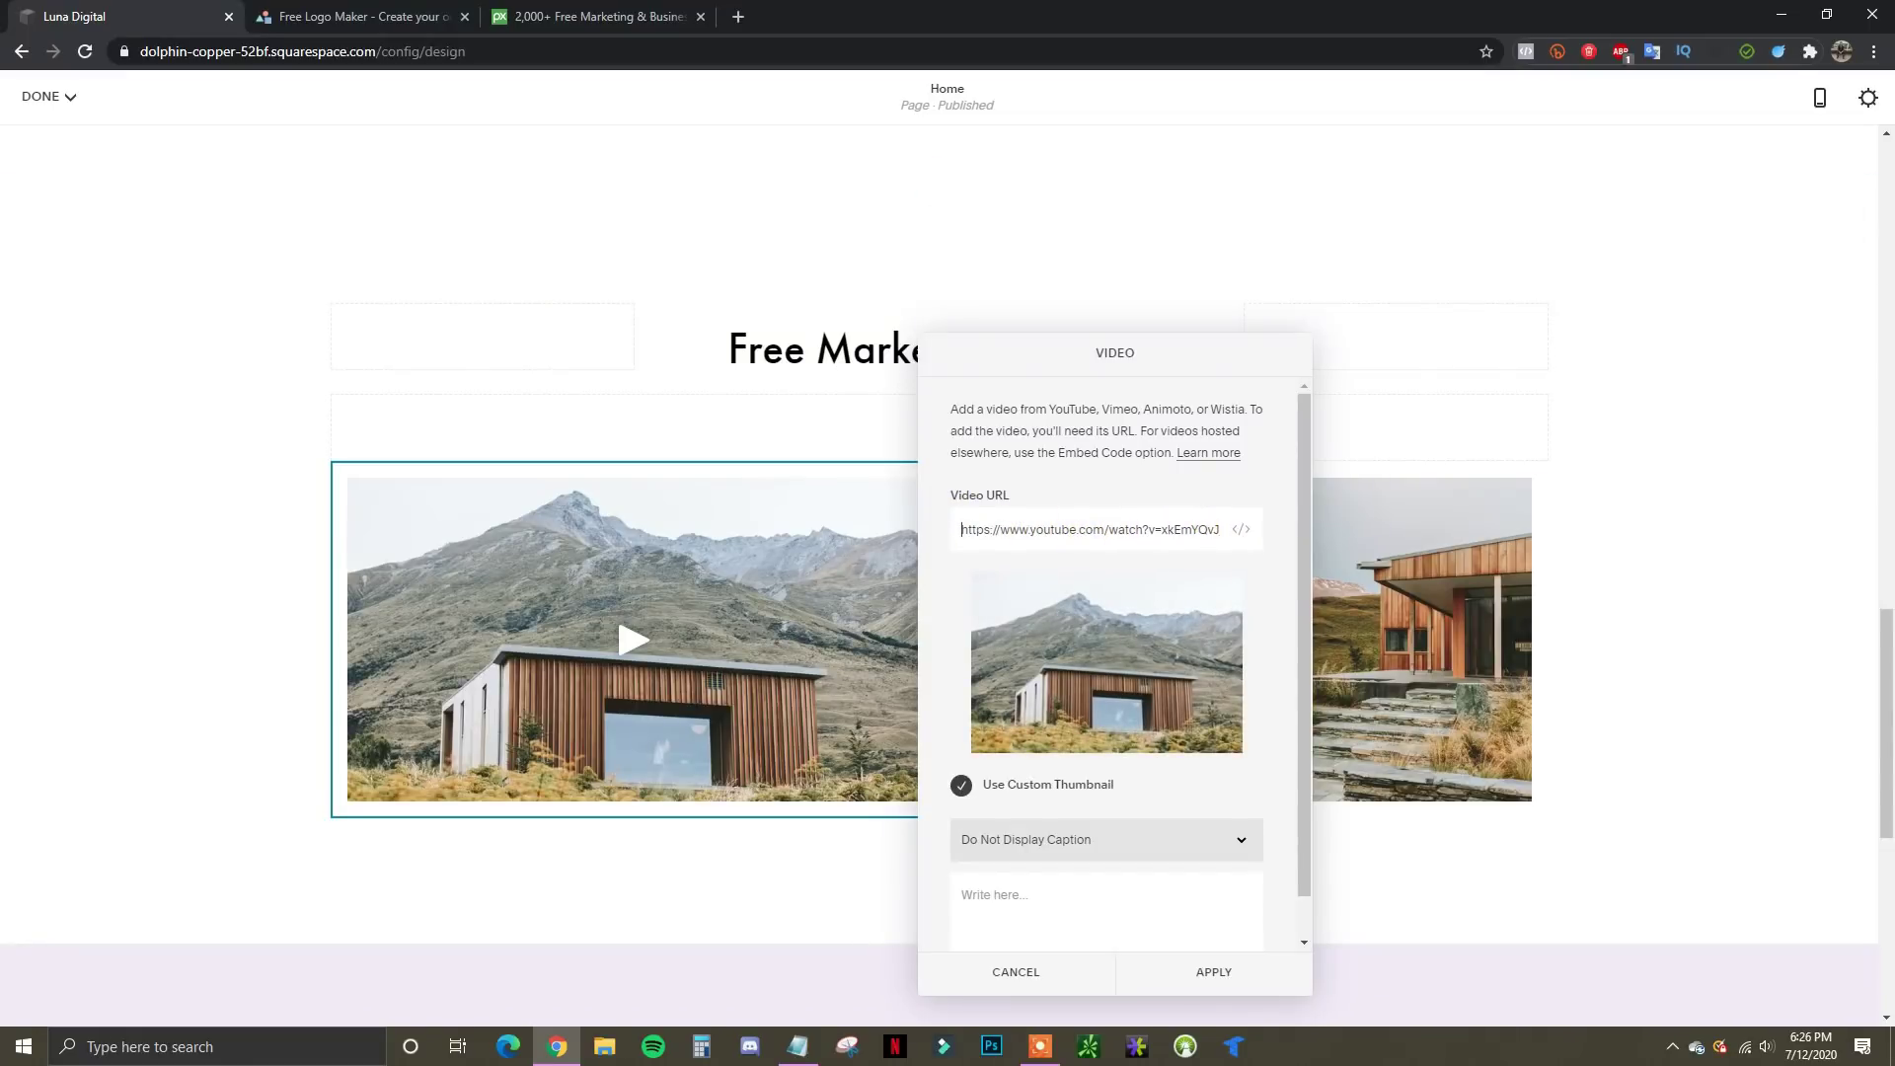
pyautogui.hotkey('alt', 'Tab')
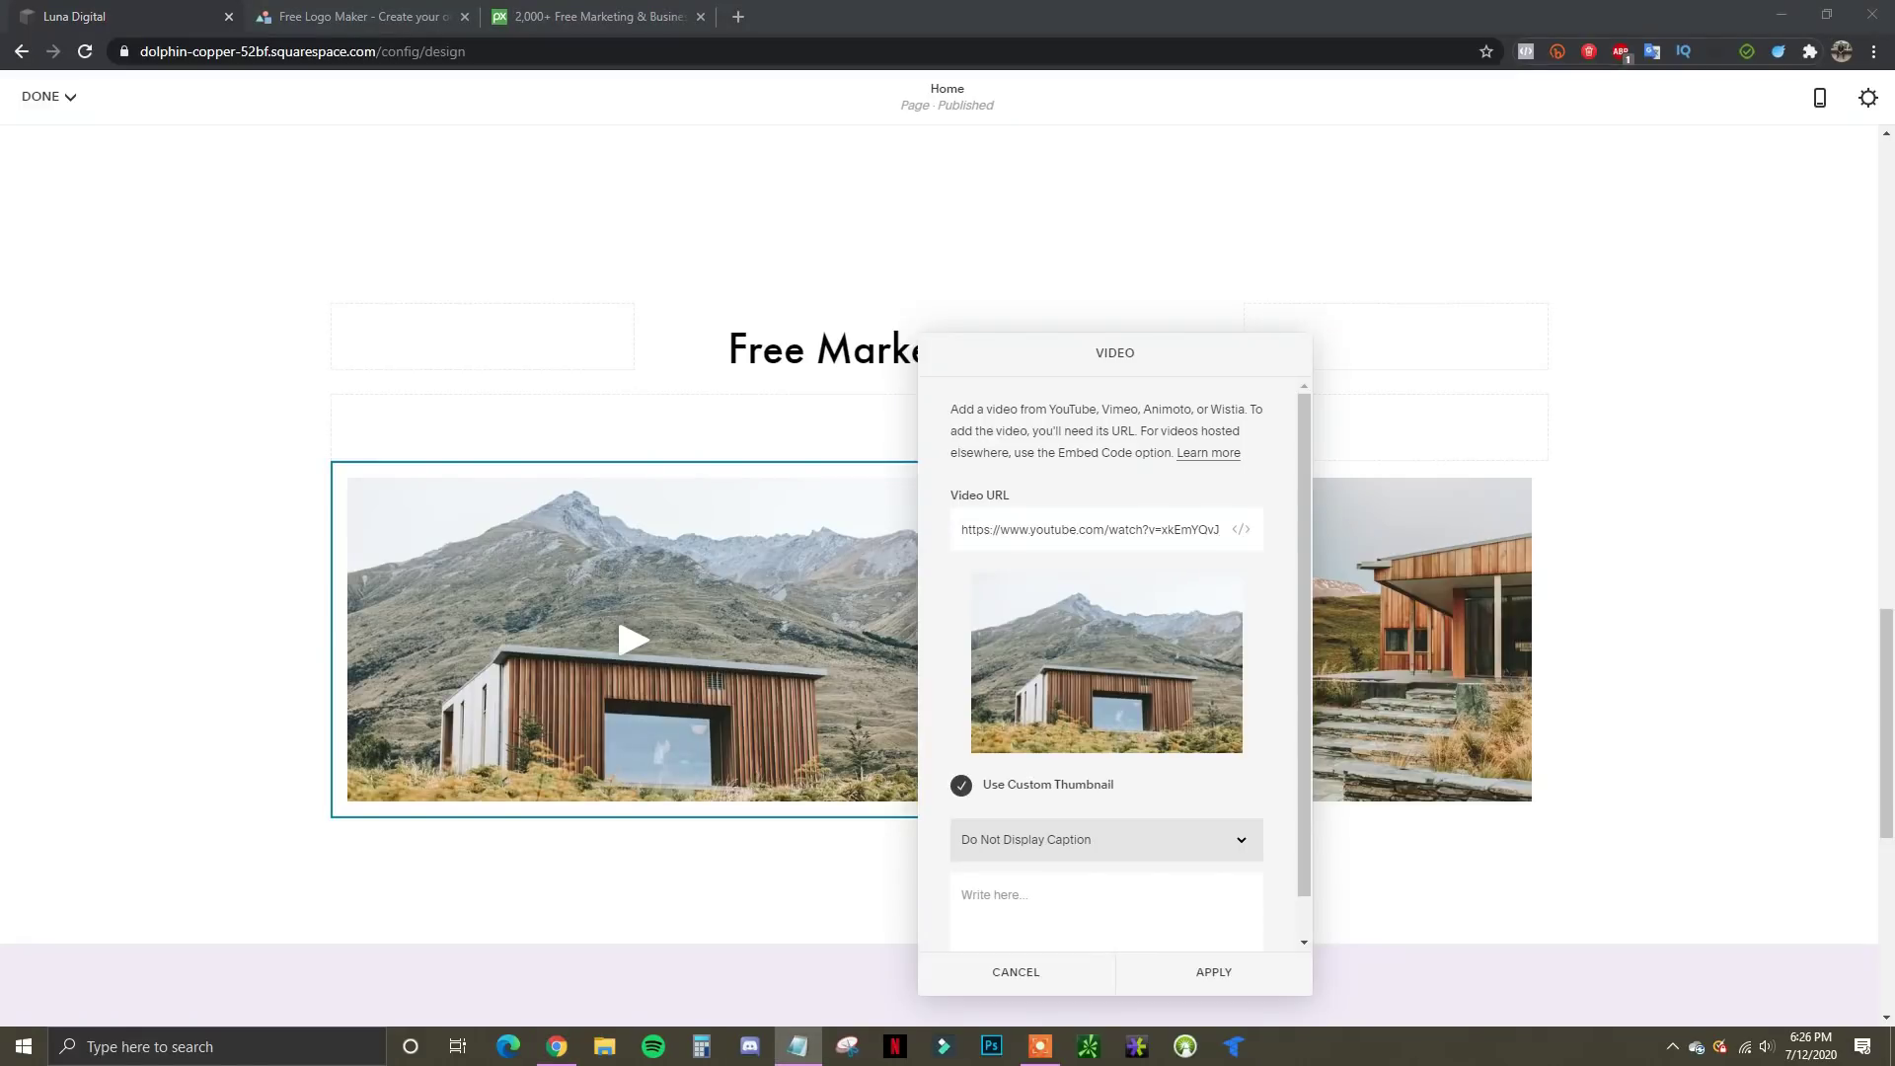
pyautogui.moveTo(960, 530); pyautogui.dragTo(1336, 512)
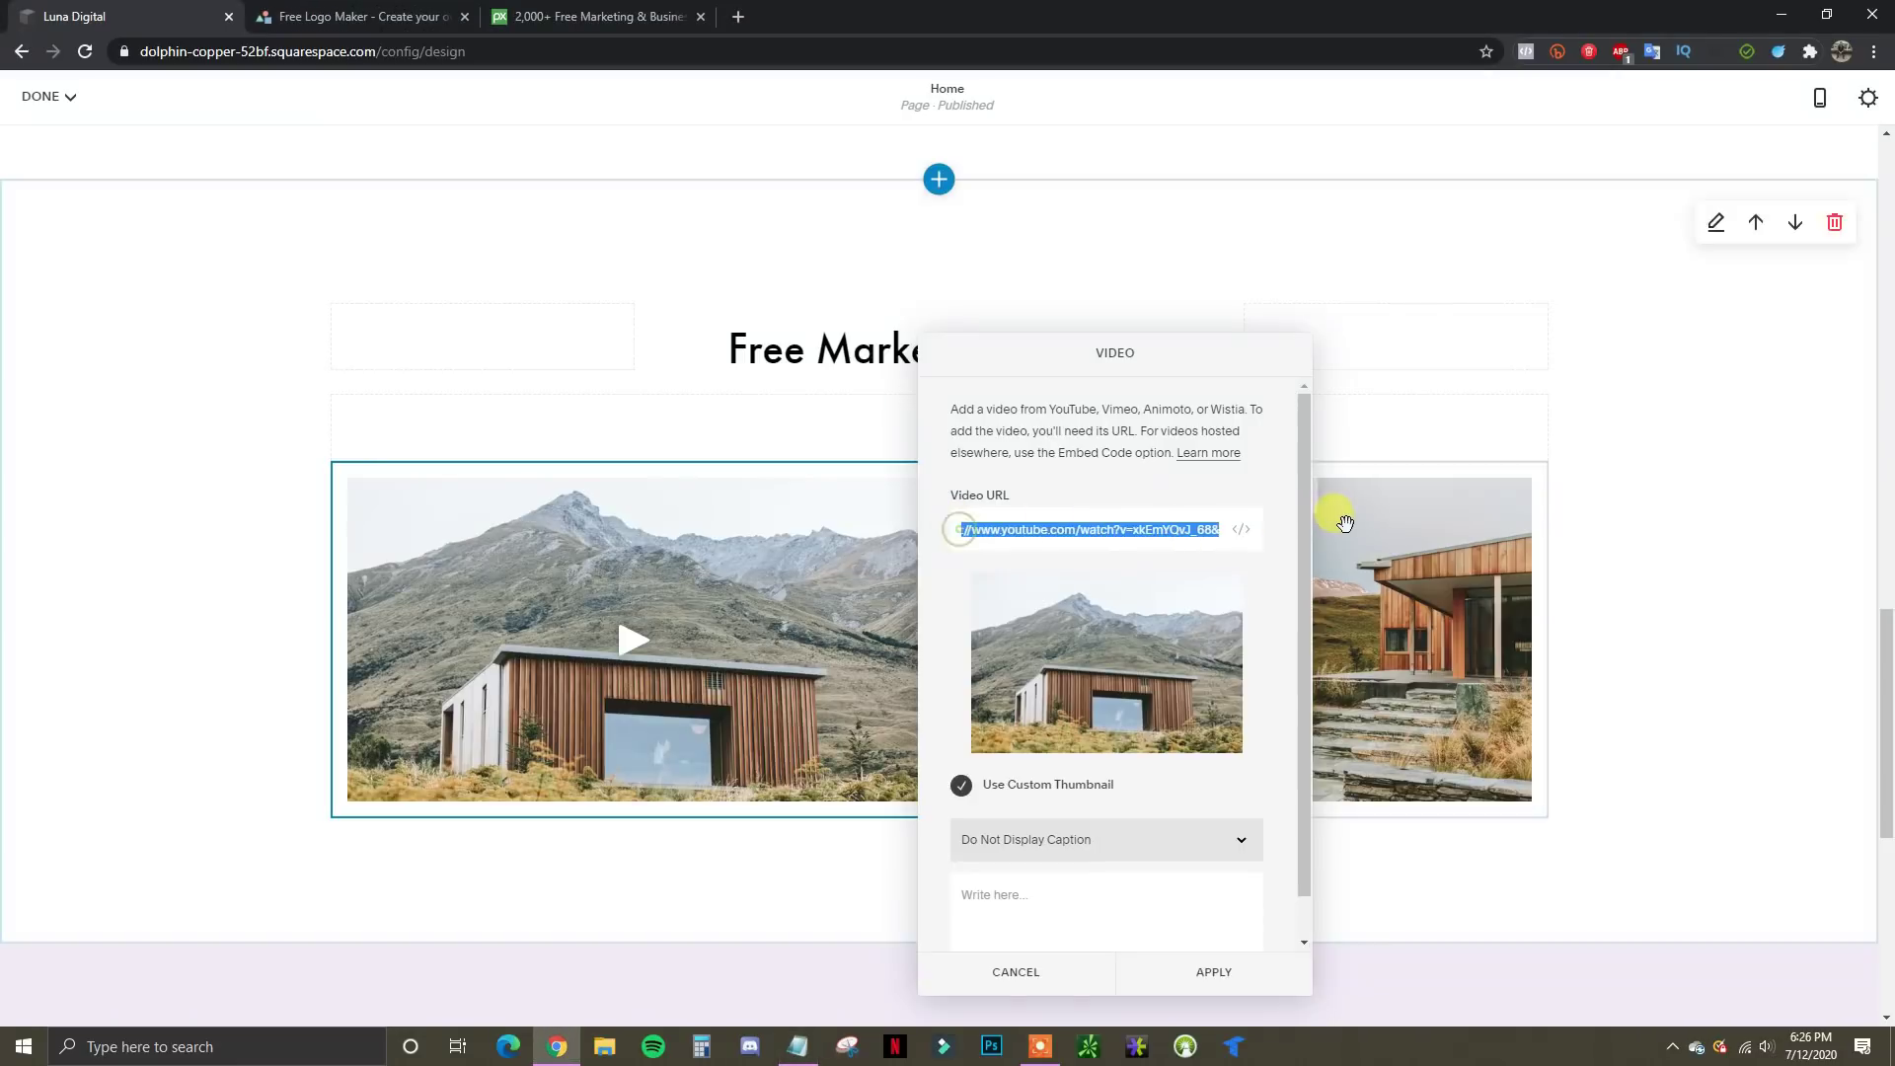
pyautogui.write('https://www.youtube.com/watch?v=HVxt627Y748')
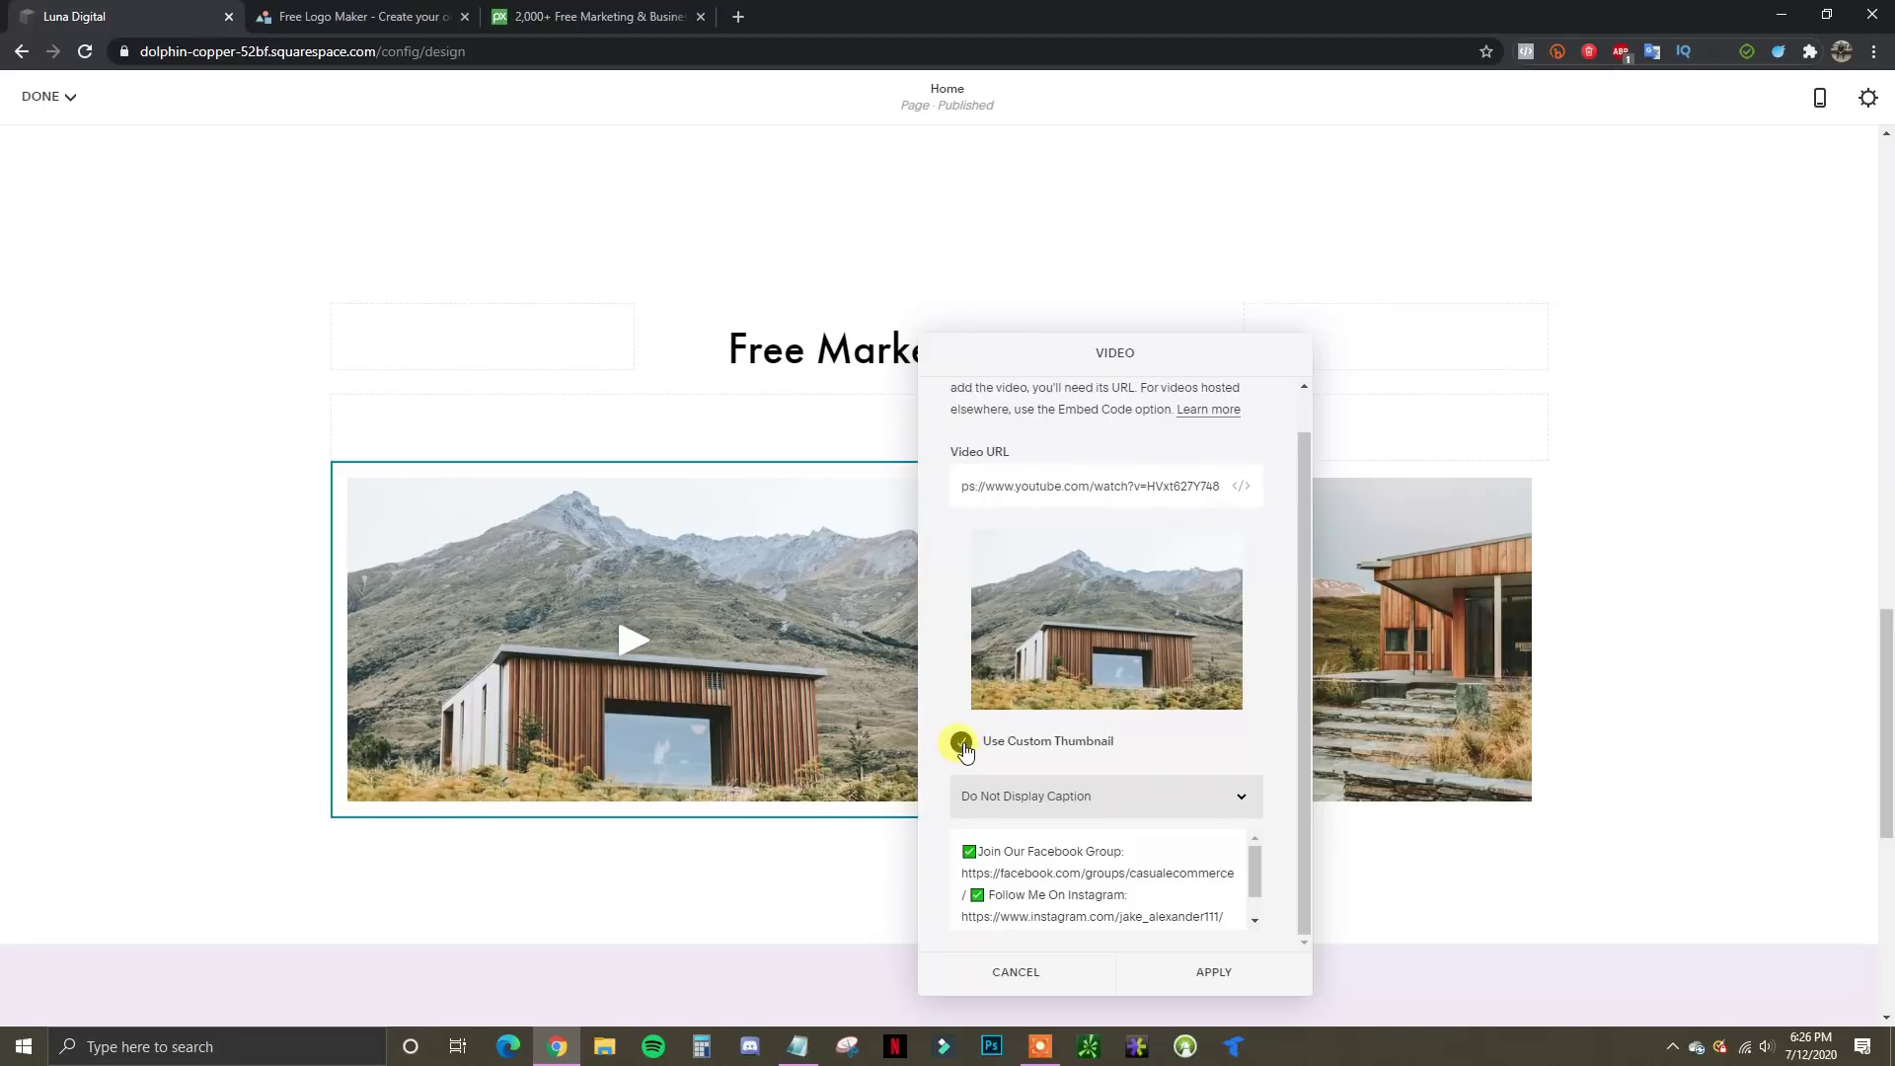
pyautogui.click(962, 745)
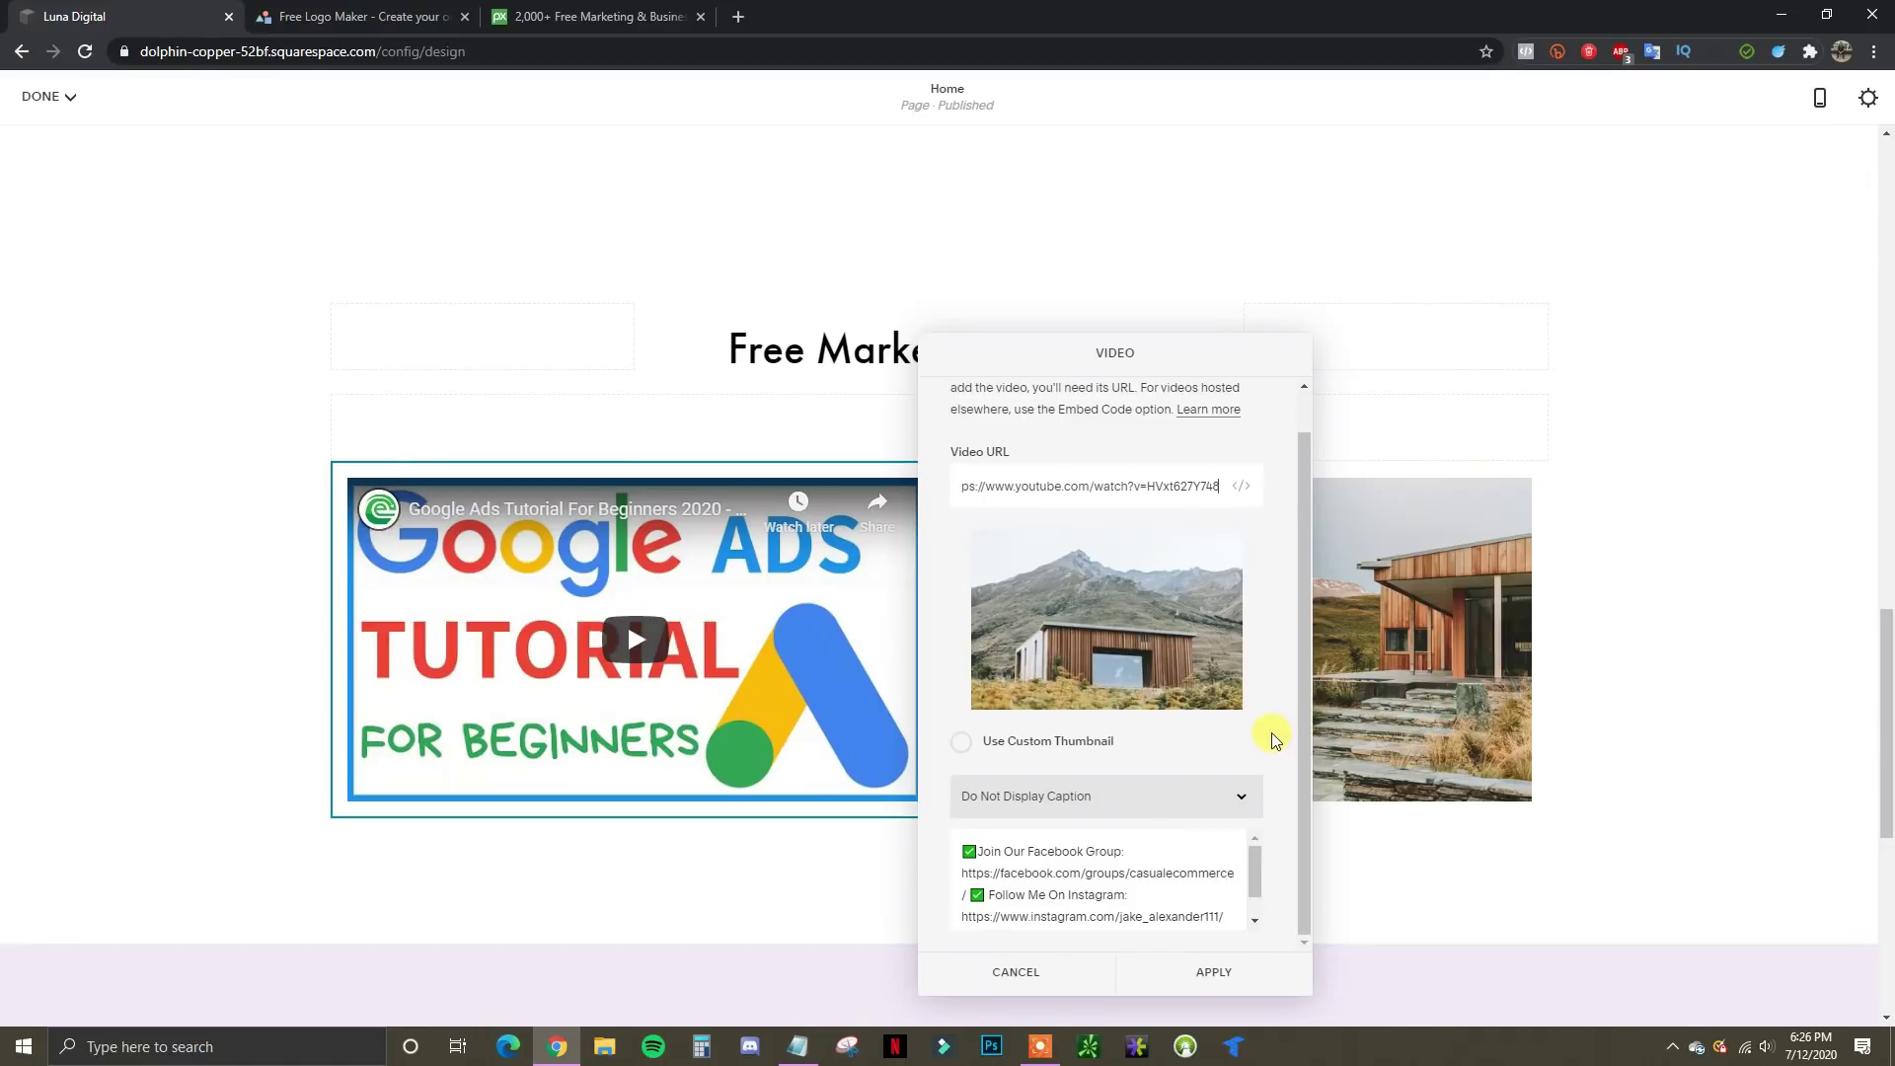
pyautogui.moveTo(1265, 849); pyautogui.dragTo(1215, 844)
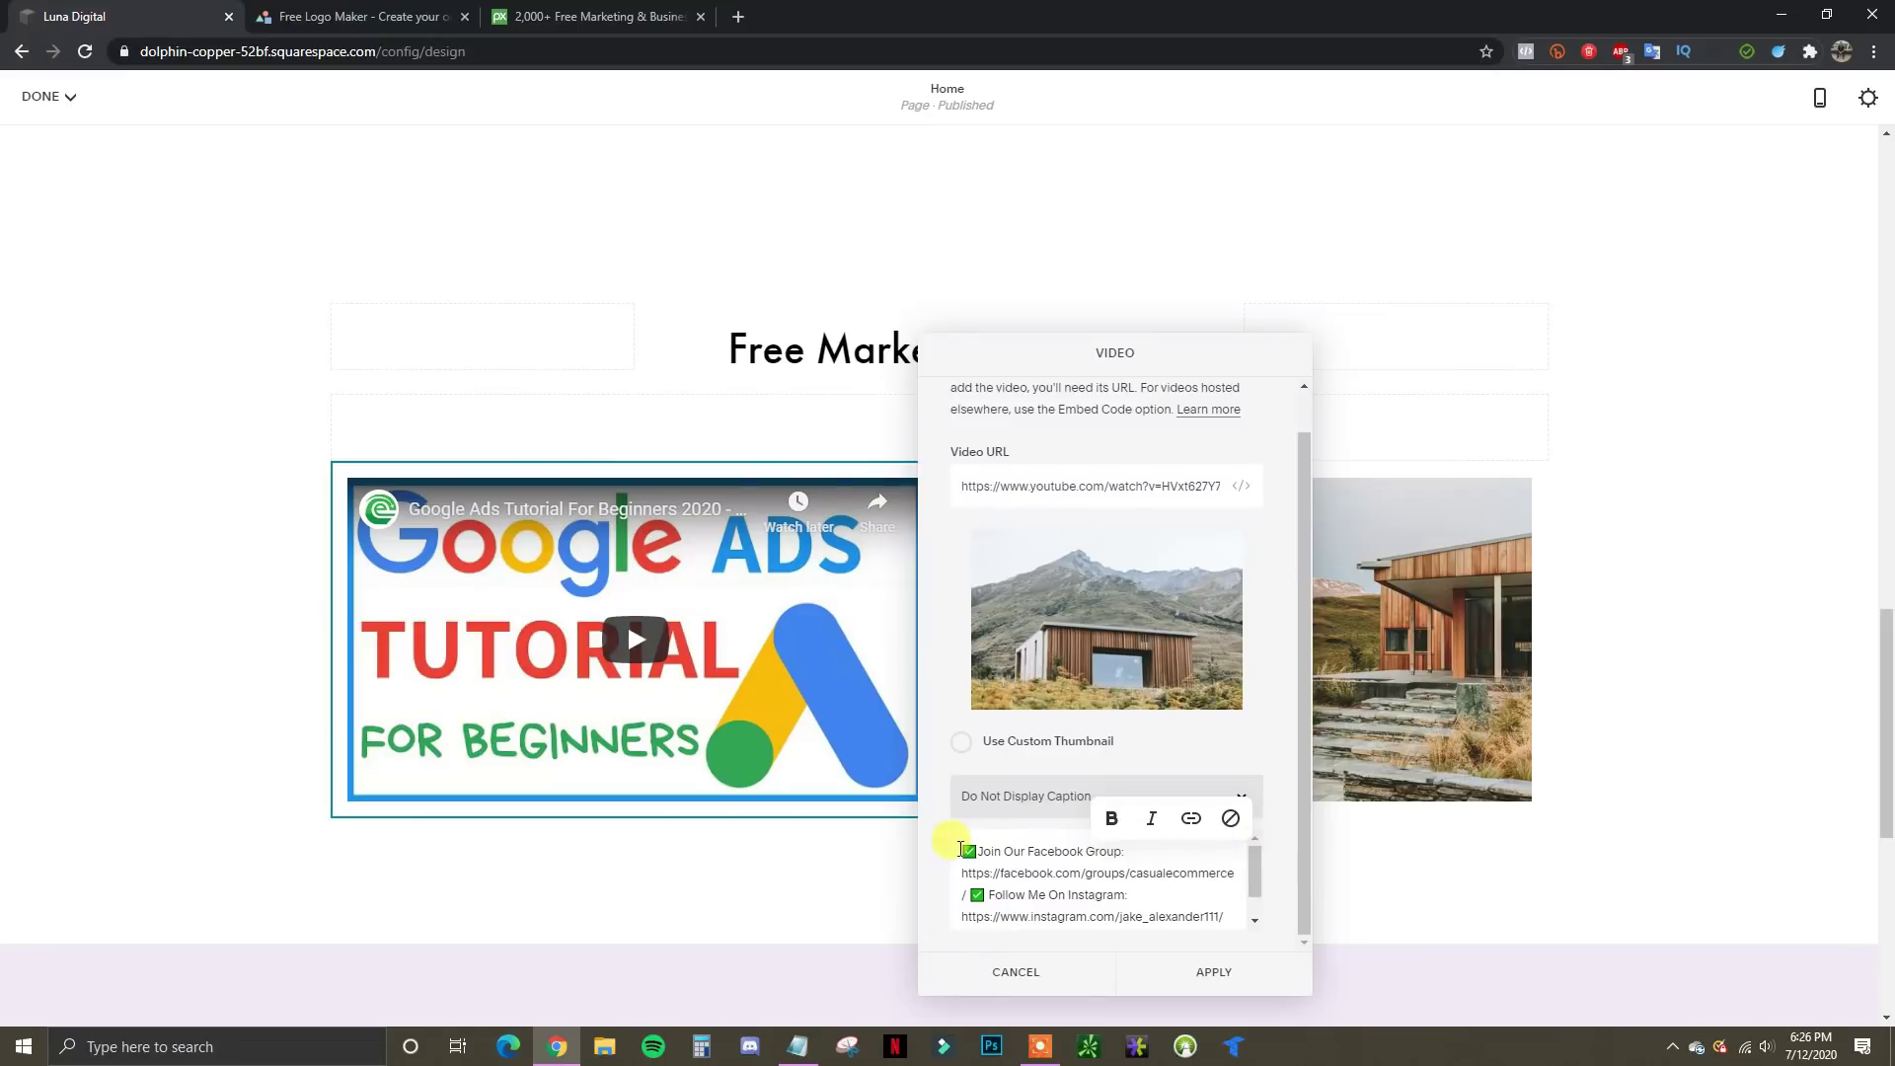
pyautogui.moveTo(965, 852); pyautogui.dragTo(1297, 945)
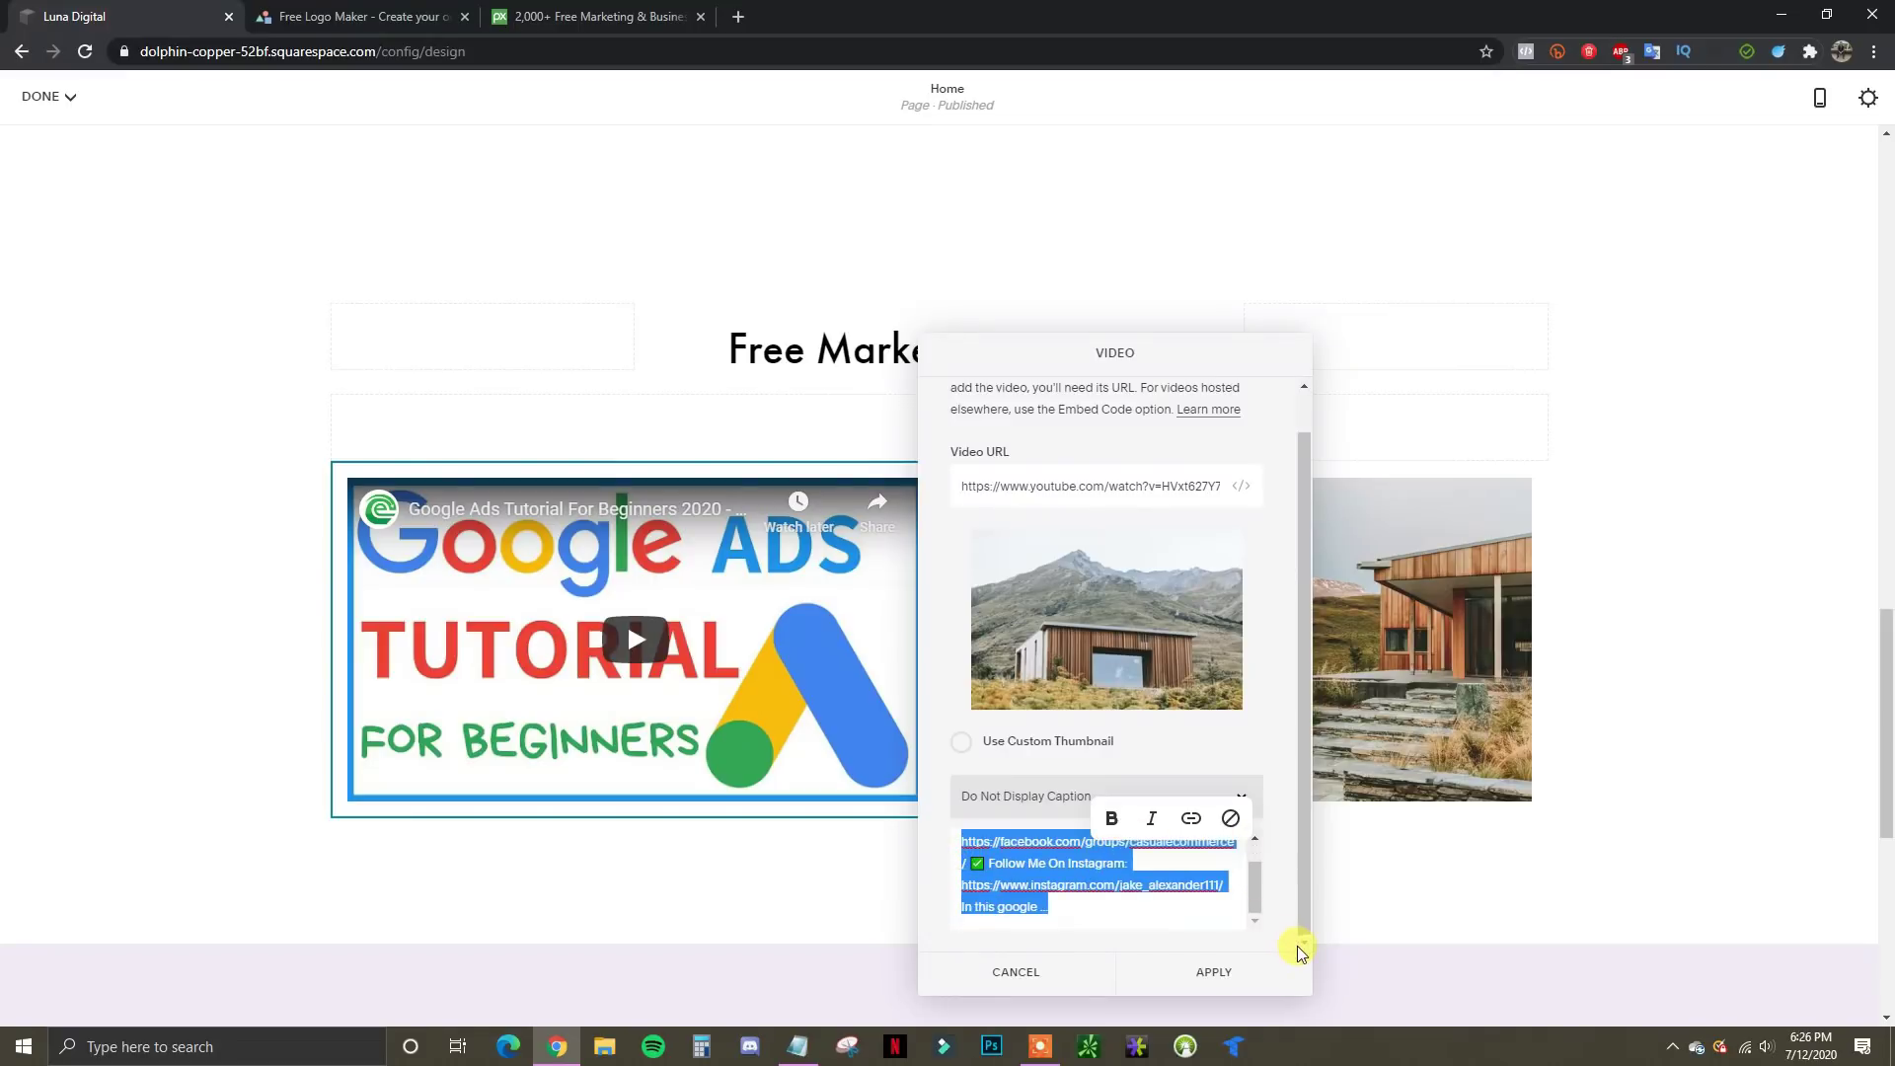
pyautogui.press('BackSpace')
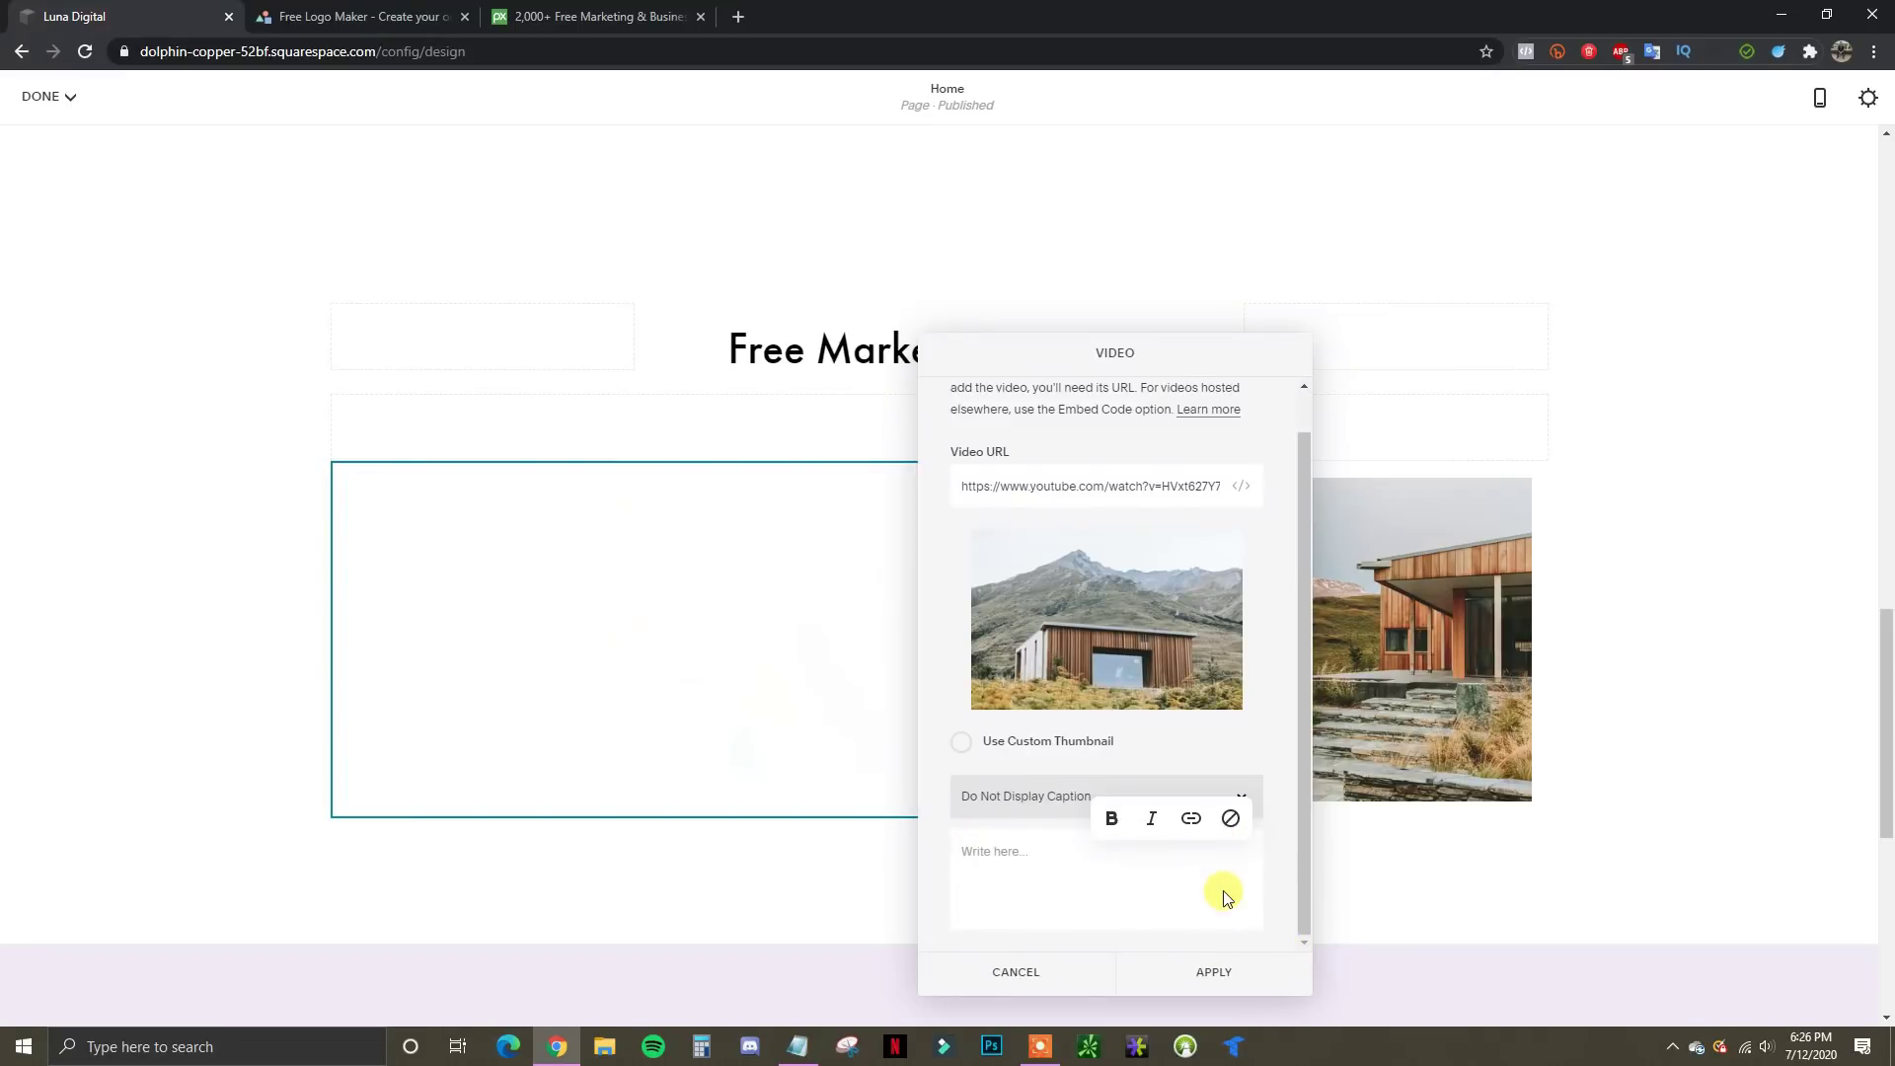
pyautogui.click(1214, 973)
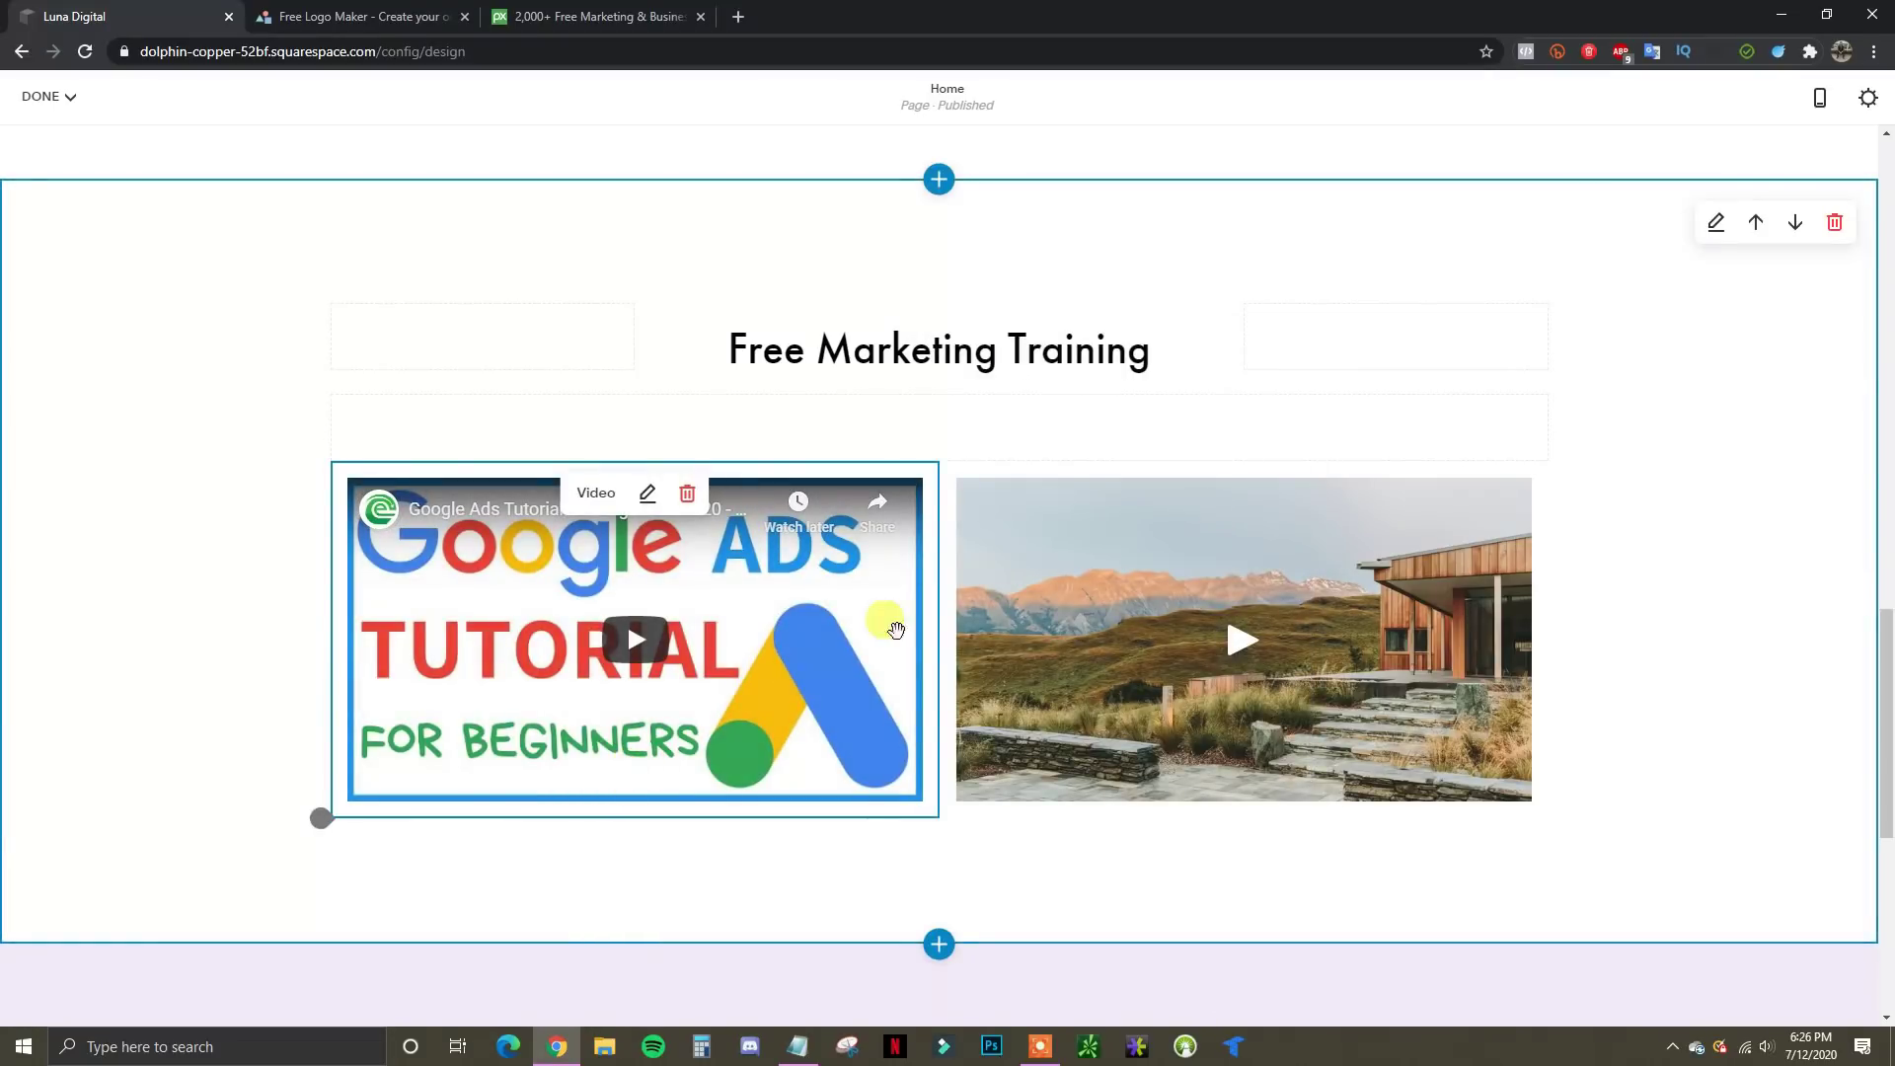
pyautogui.moveTo(1040, 516)
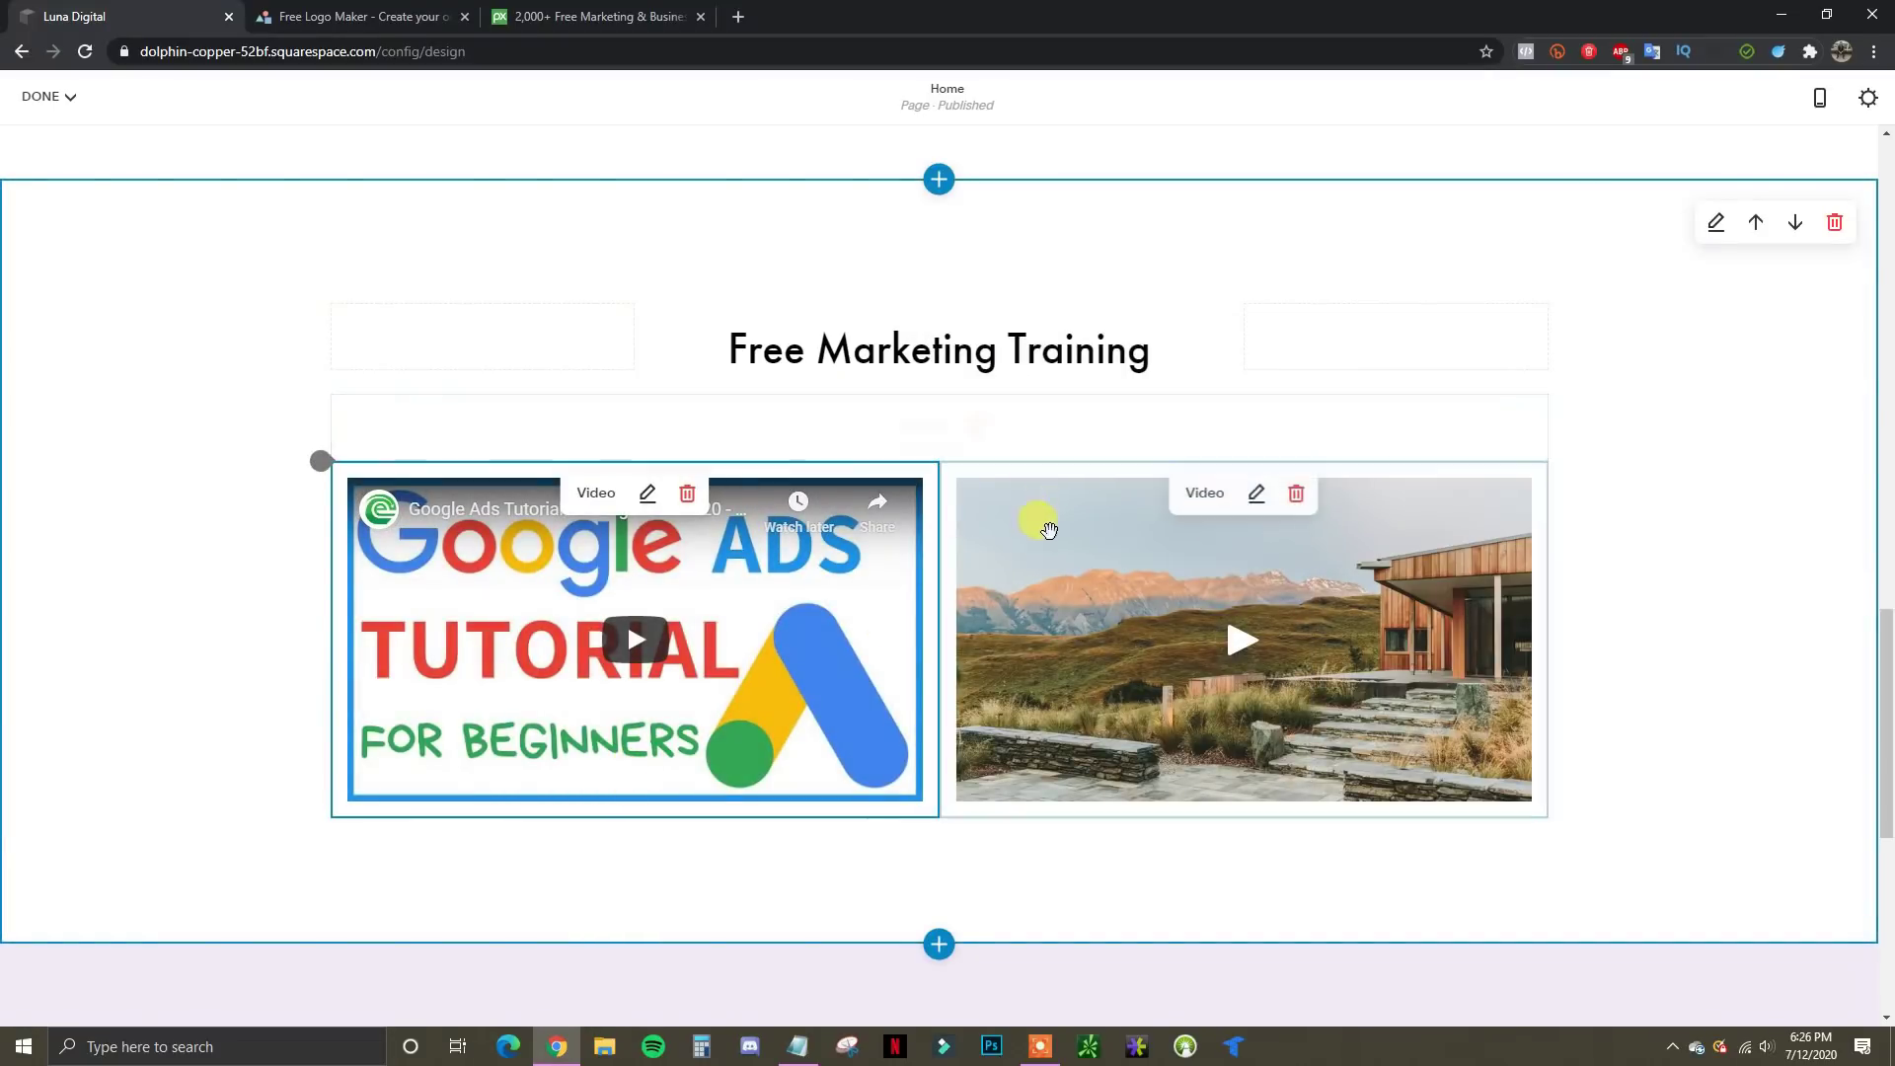
# Swap the second video's URL for the Snapchat Ads tutorial link and delete its caption
pyautogui.click(1253, 493)
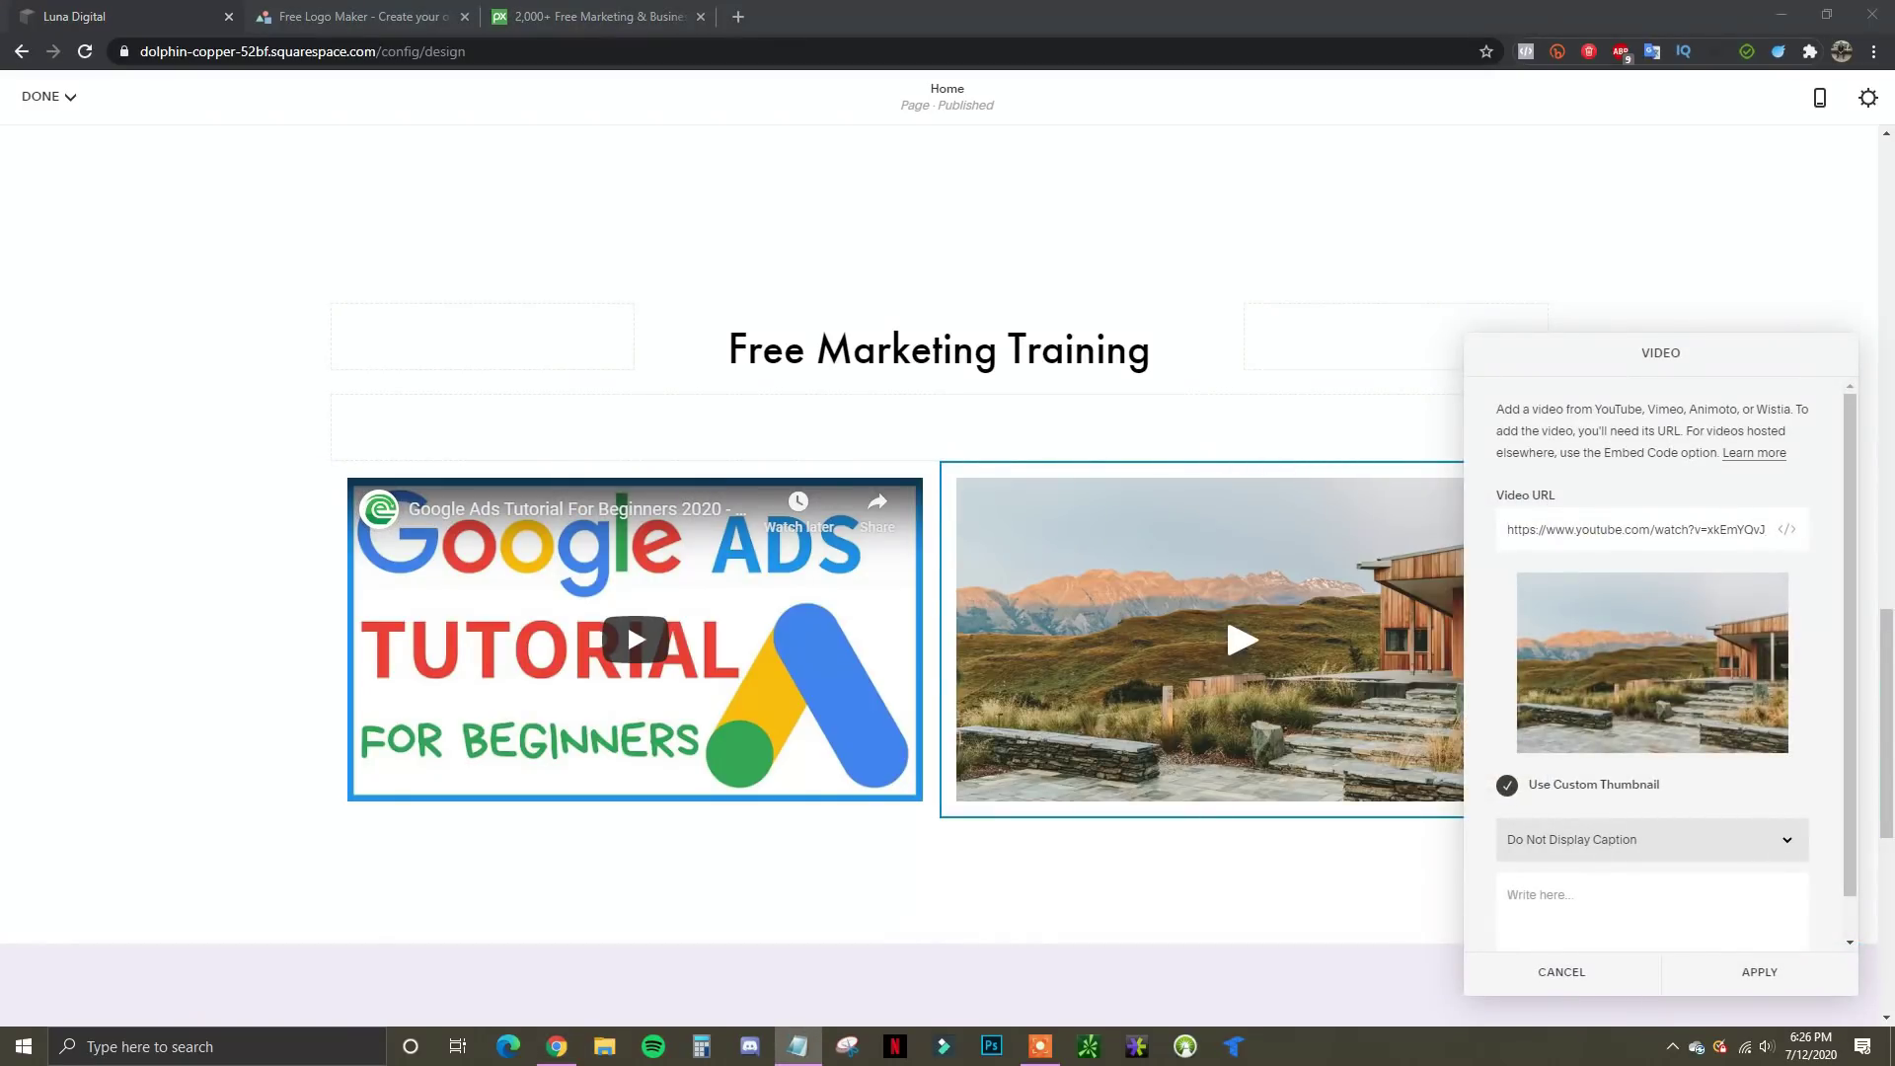
pyautogui.moveTo(1501, 529); pyautogui.dragTo(1831, 533)
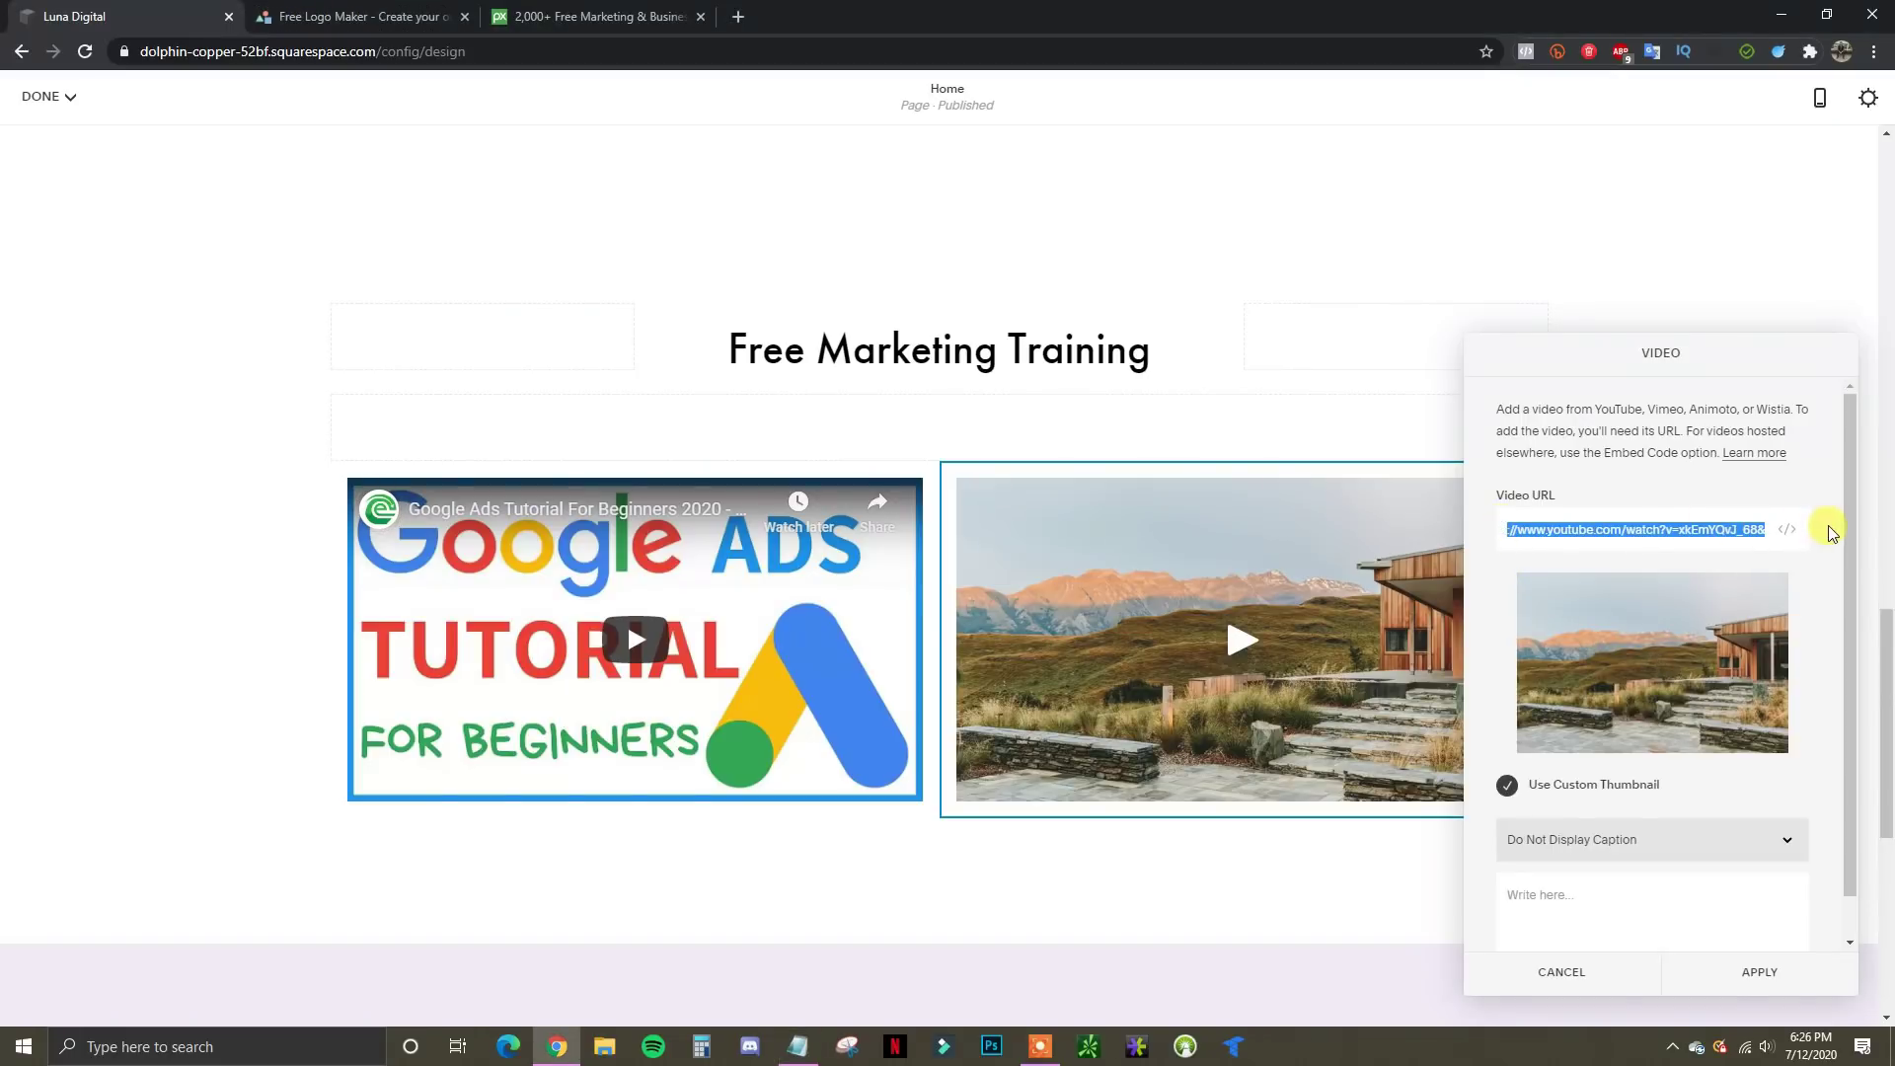
pyautogui.write('https://www.youtube.com/watch?v=9BSja5yjoVs')
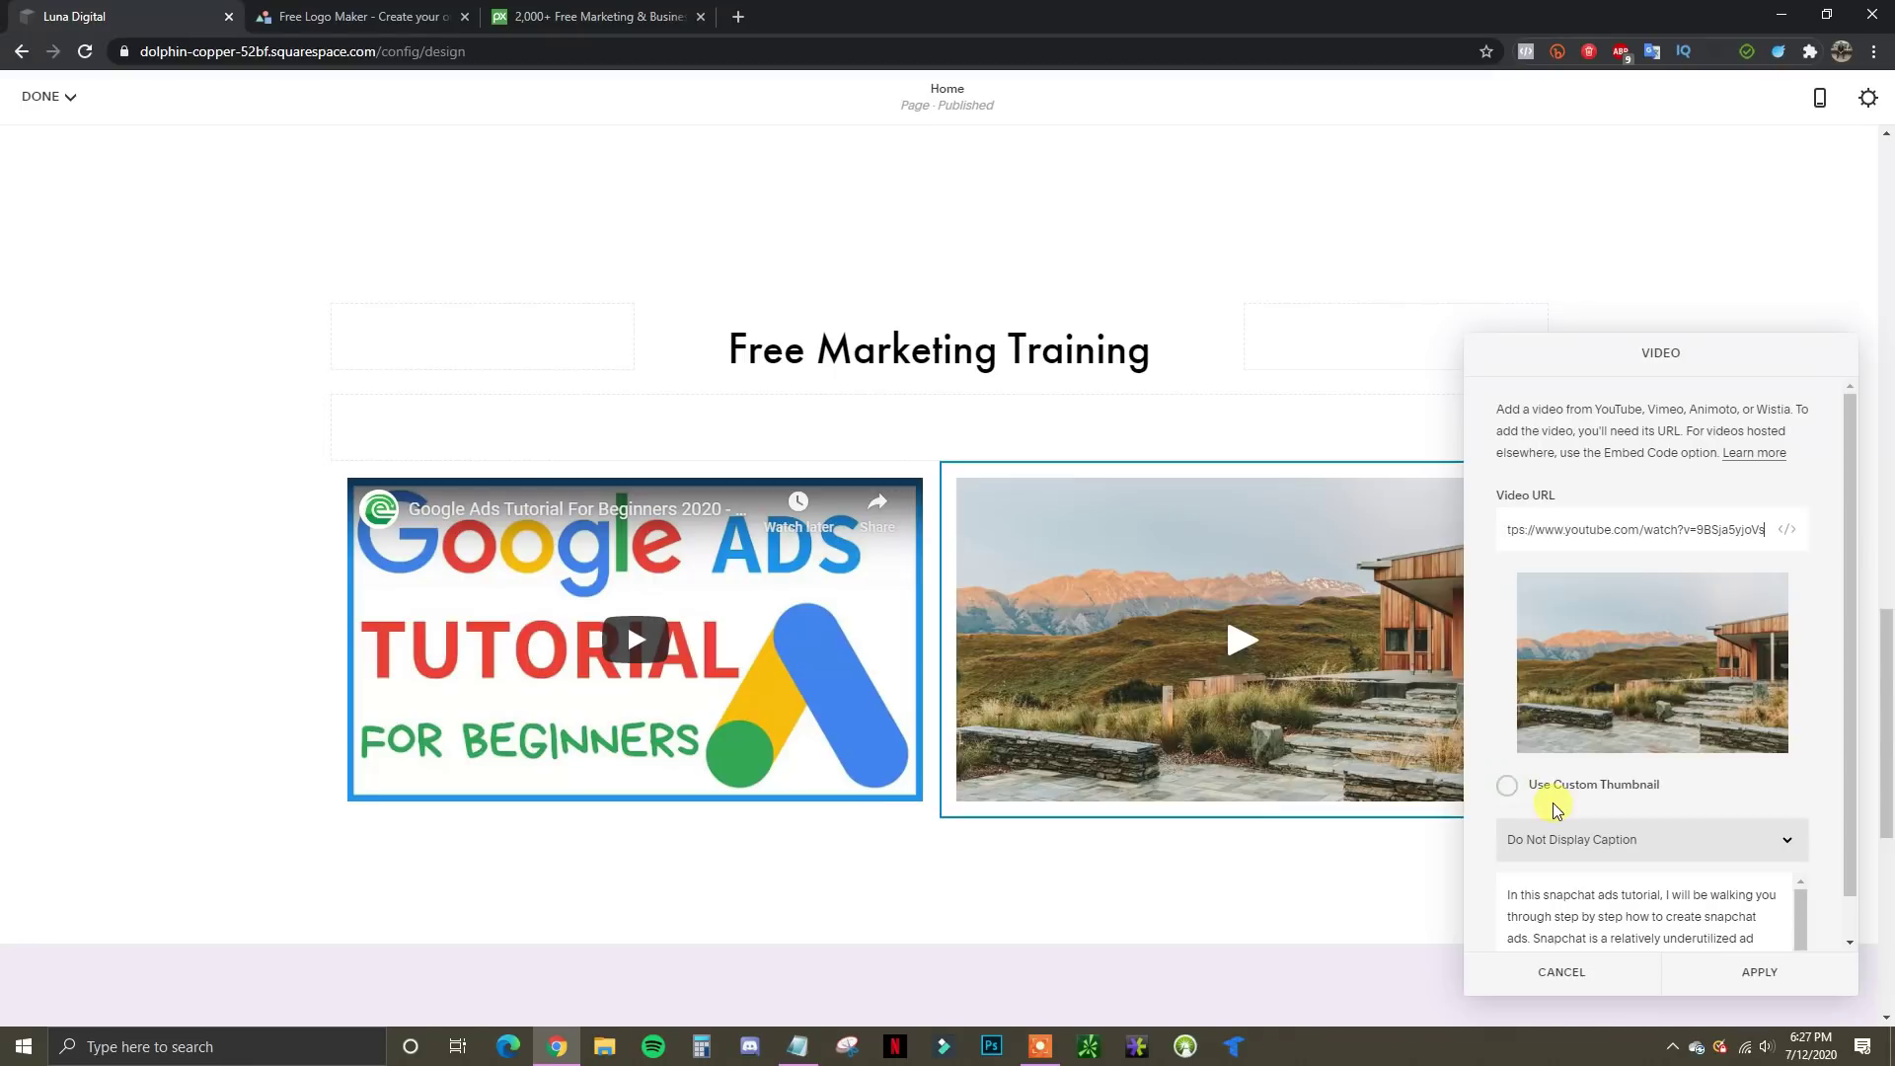
pyautogui.scroll(-1, 1796, 769)
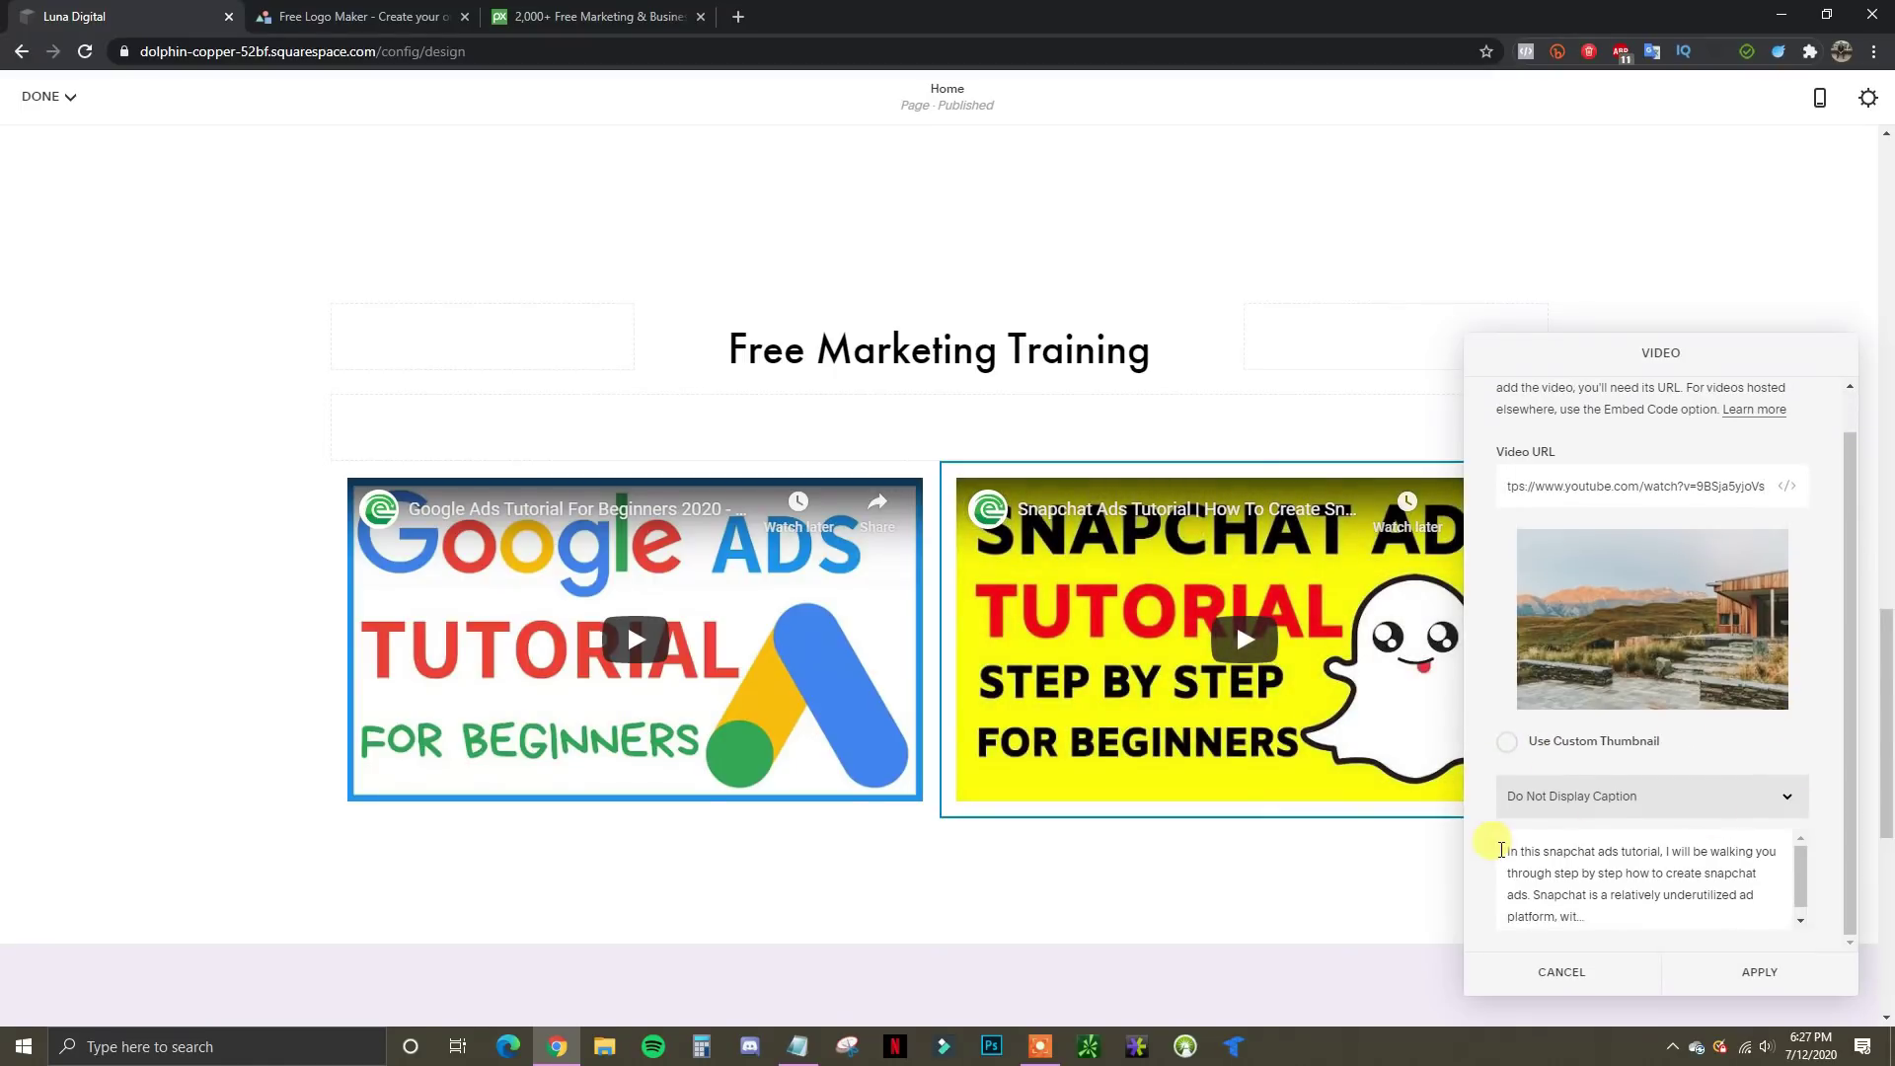
pyautogui.moveTo(1501, 850); pyautogui.dragTo(1832, 964)
pyautogui.press('BackSpace')
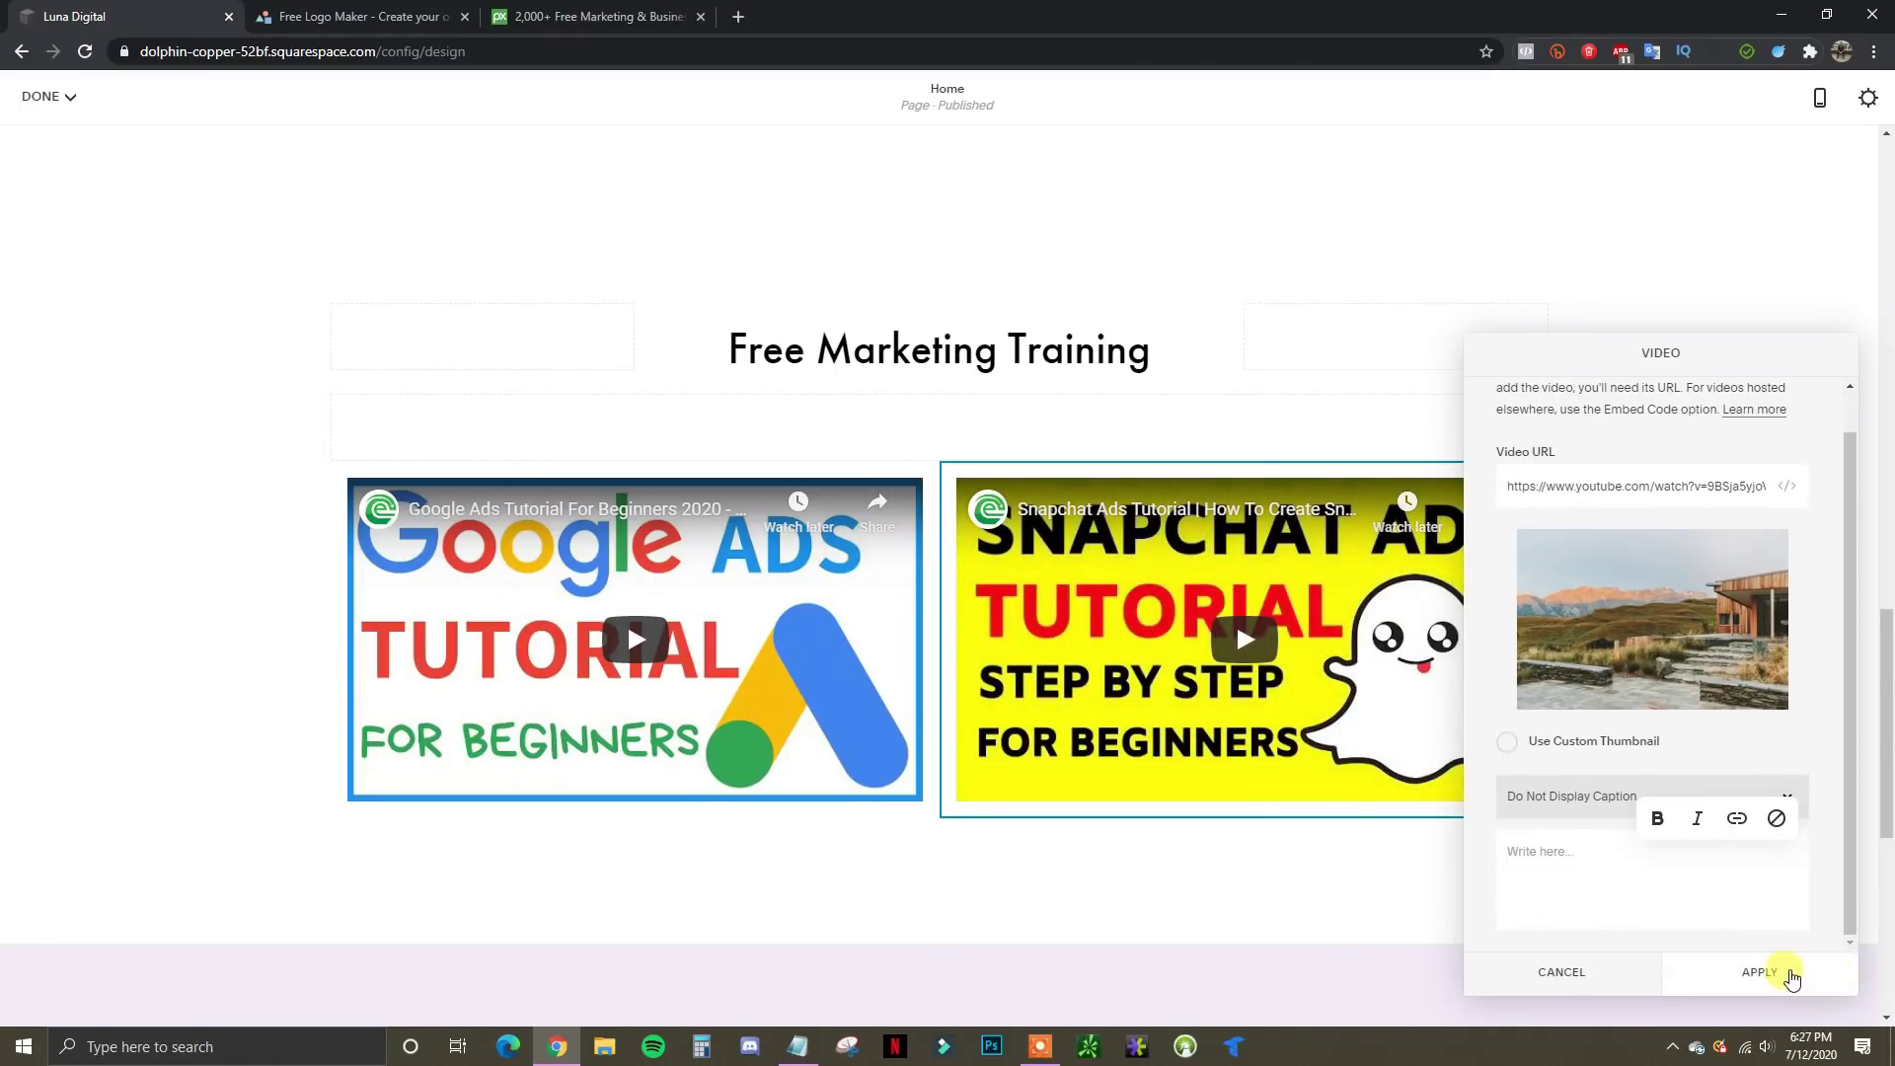
pyautogui.click(1791, 975)
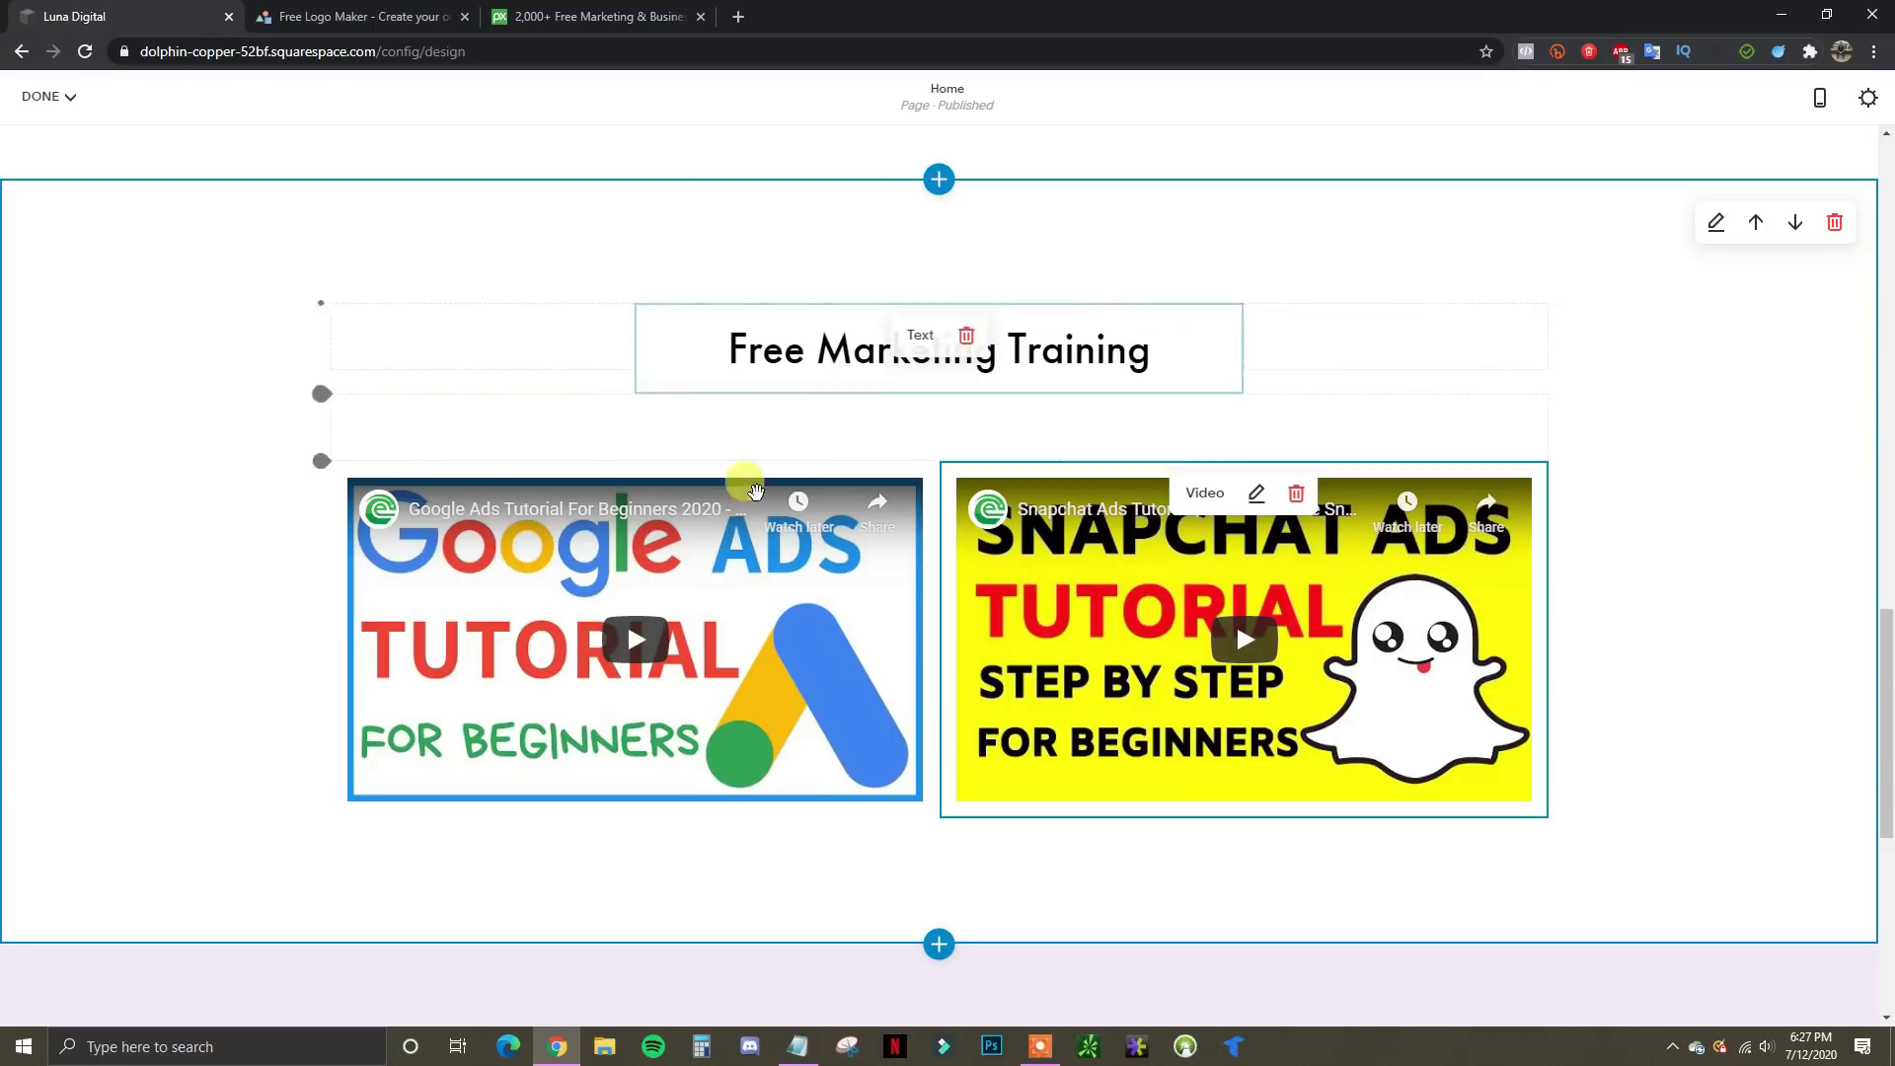
pyautogui.scroll(2, 979, 574)
pyautogui.scroll(-2, 987, 572)
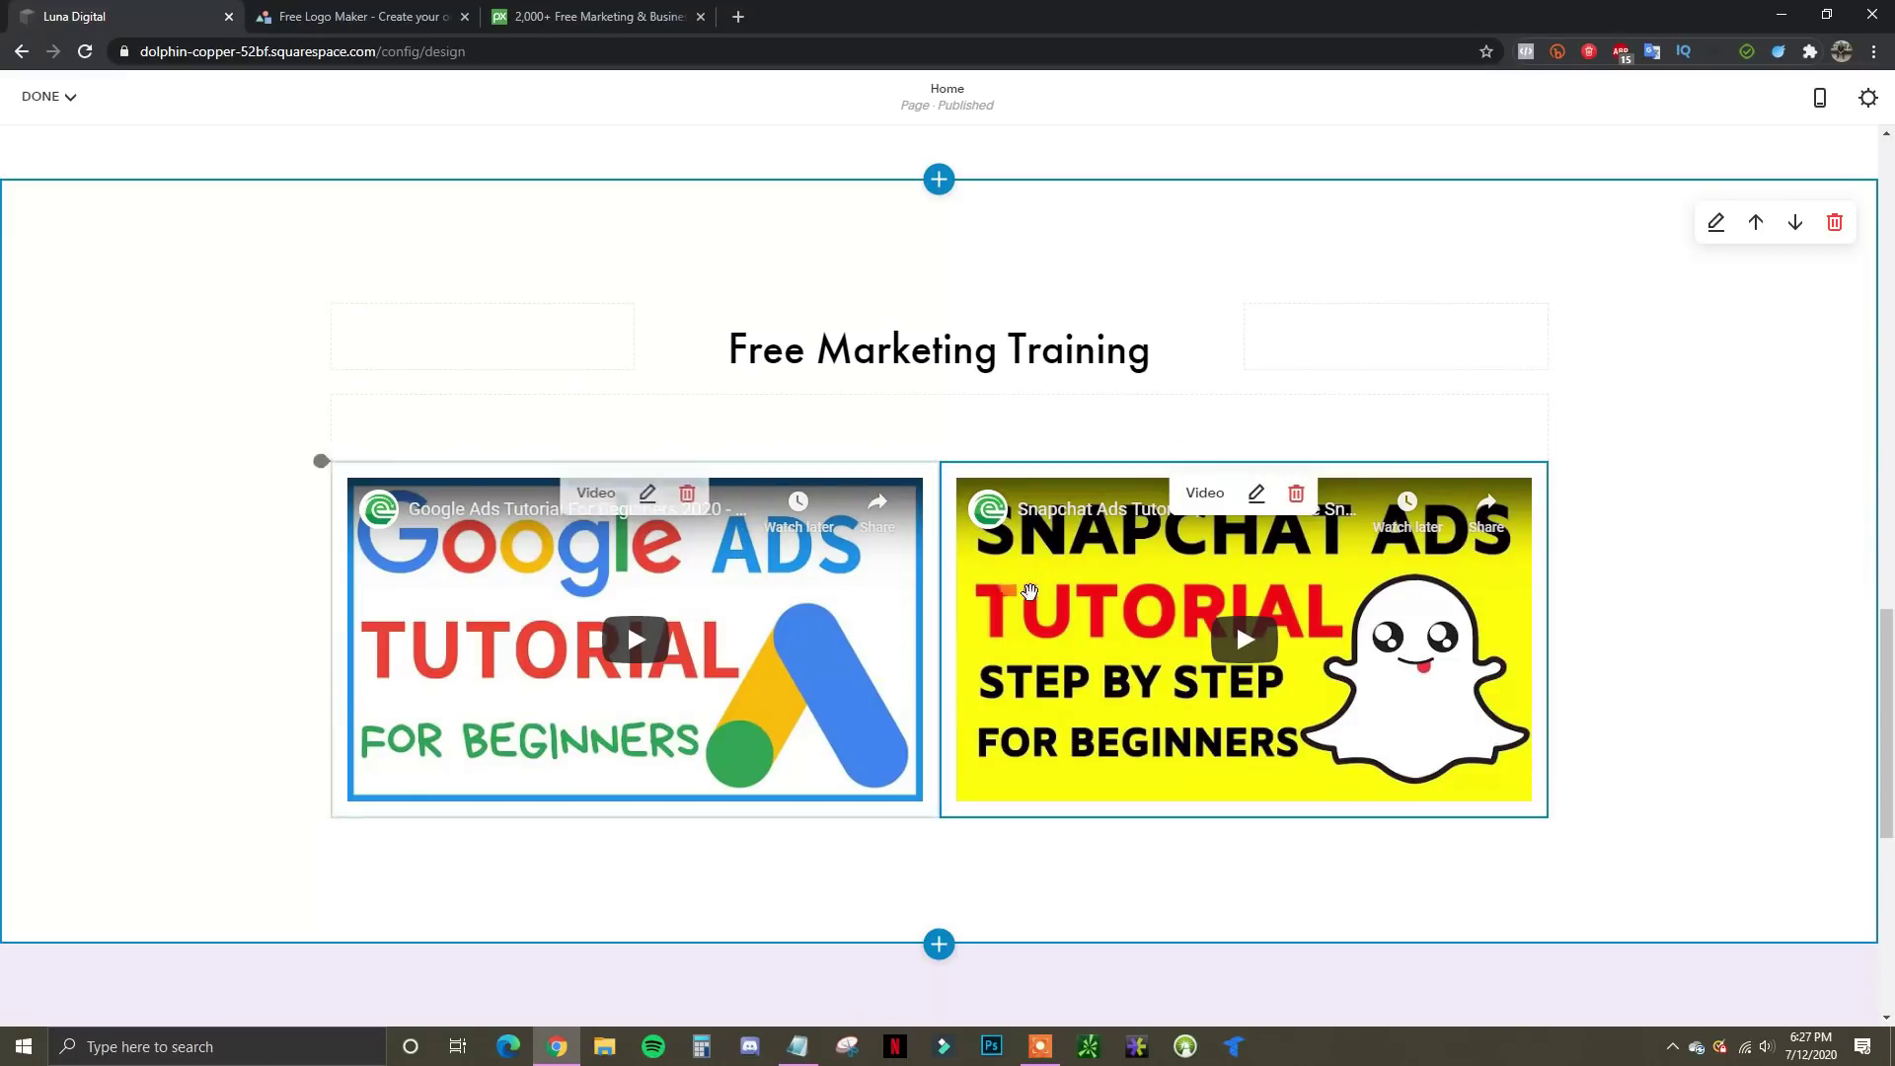
pyautogui.scroll(1, 1176, 565)
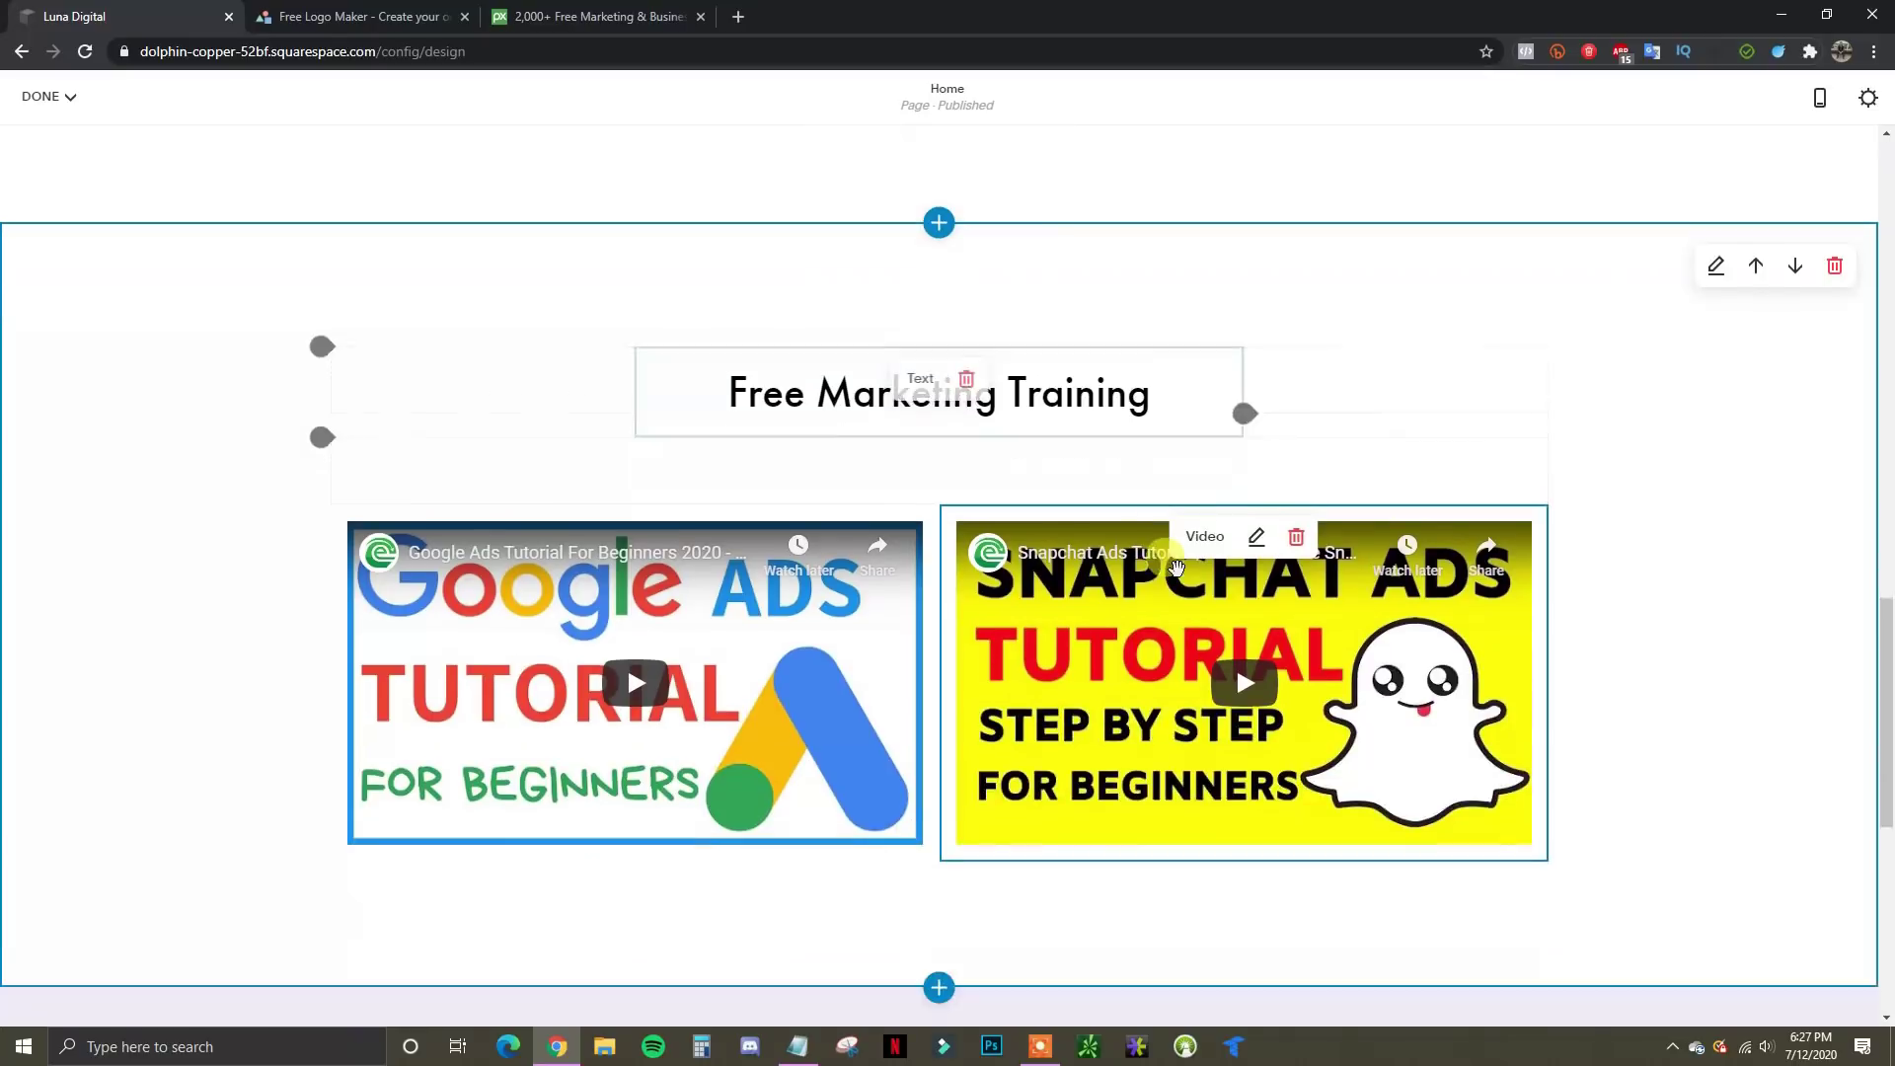
pyautogui.scroll(-4, 1177, 566)
pyautogui.scroll(2, 1130, 471)
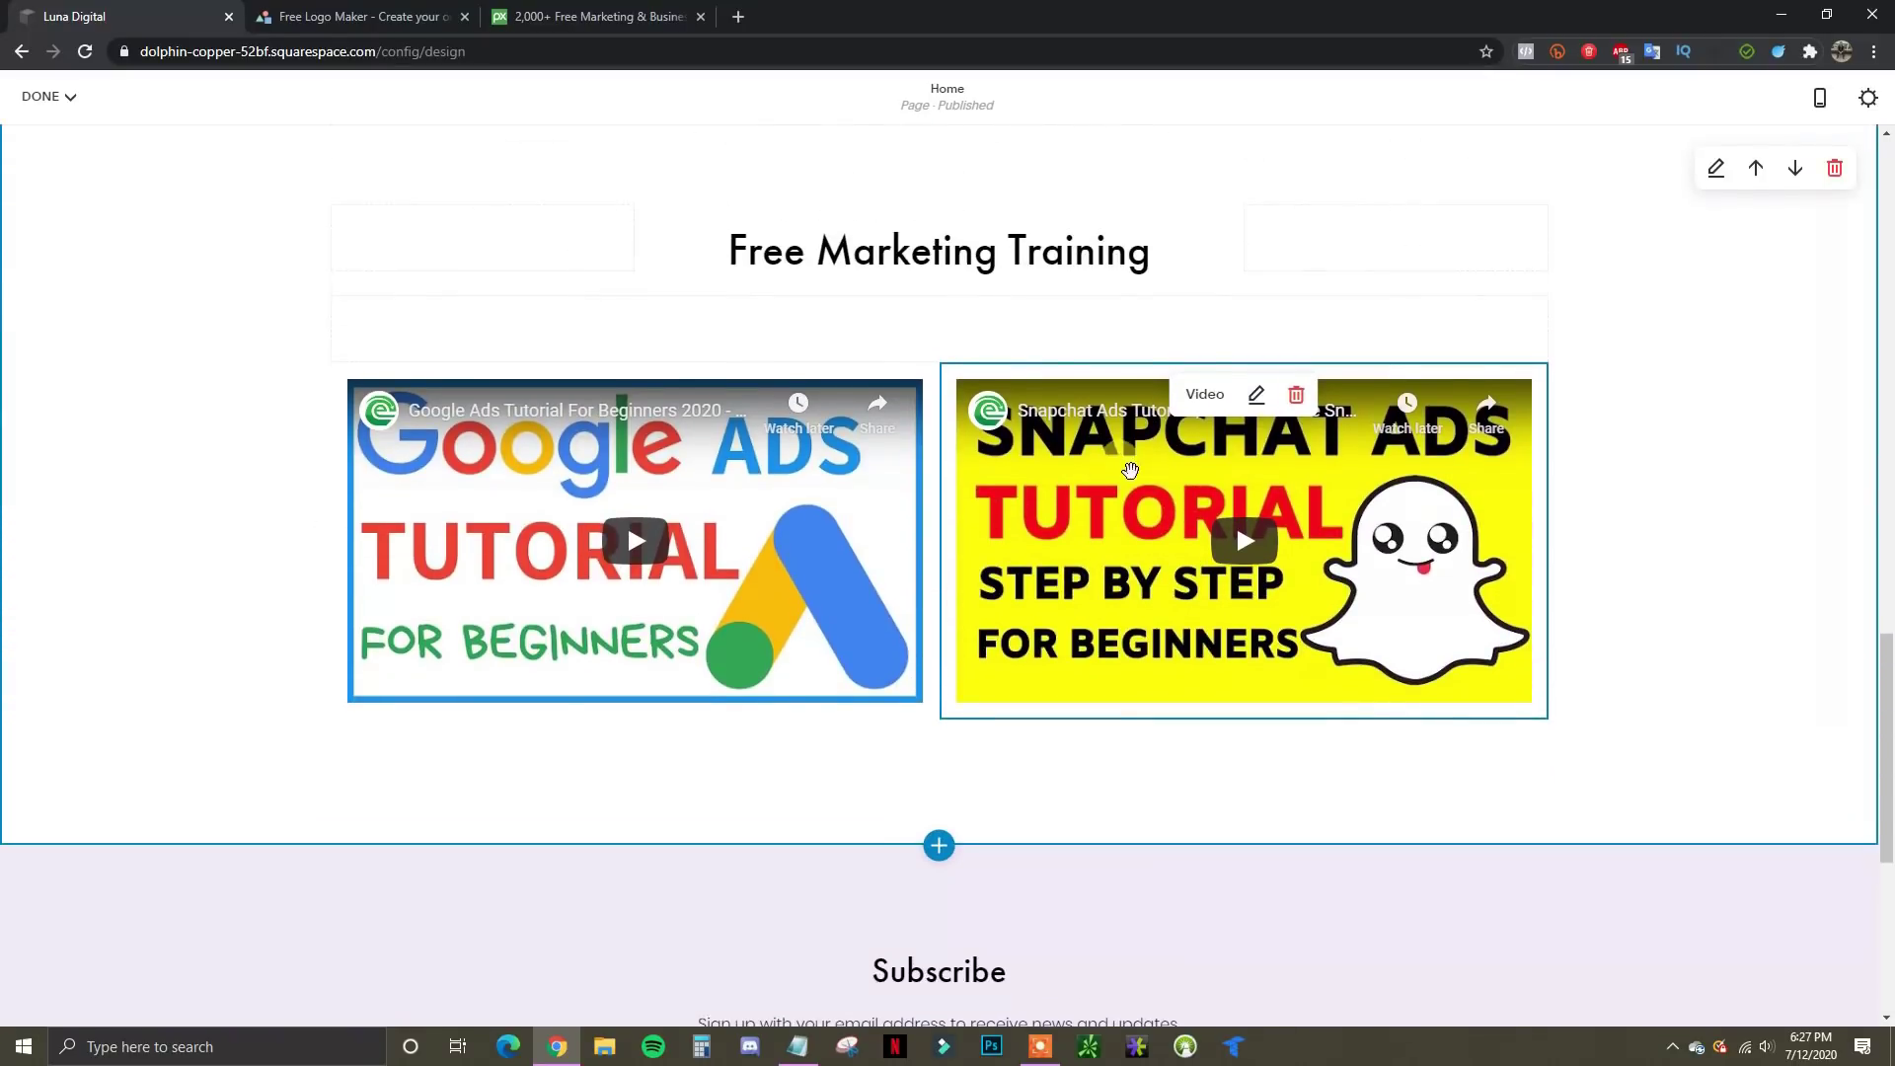
pyautogui.scroll(1, 1129, 471)
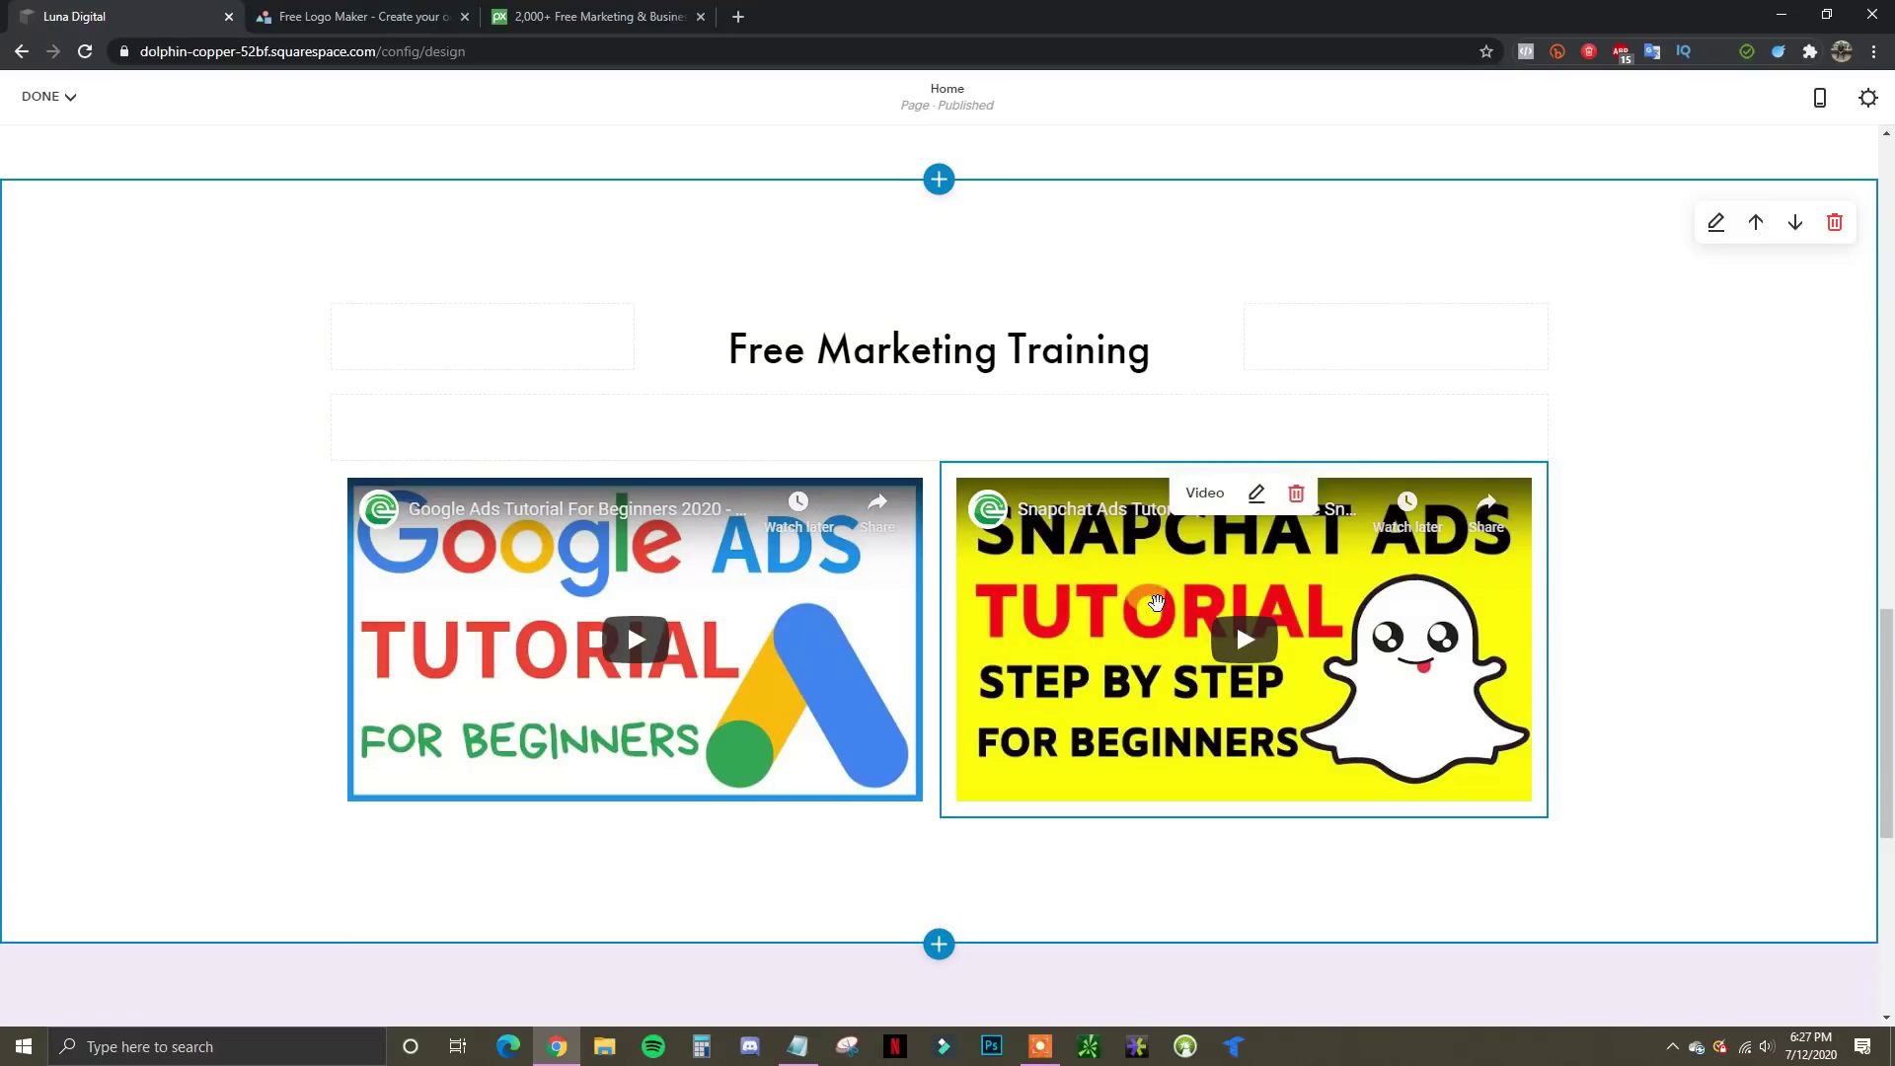
pyautogui.scroll(2, 1147, 636)
pyautogui.scroll(-2, 1160, 641)
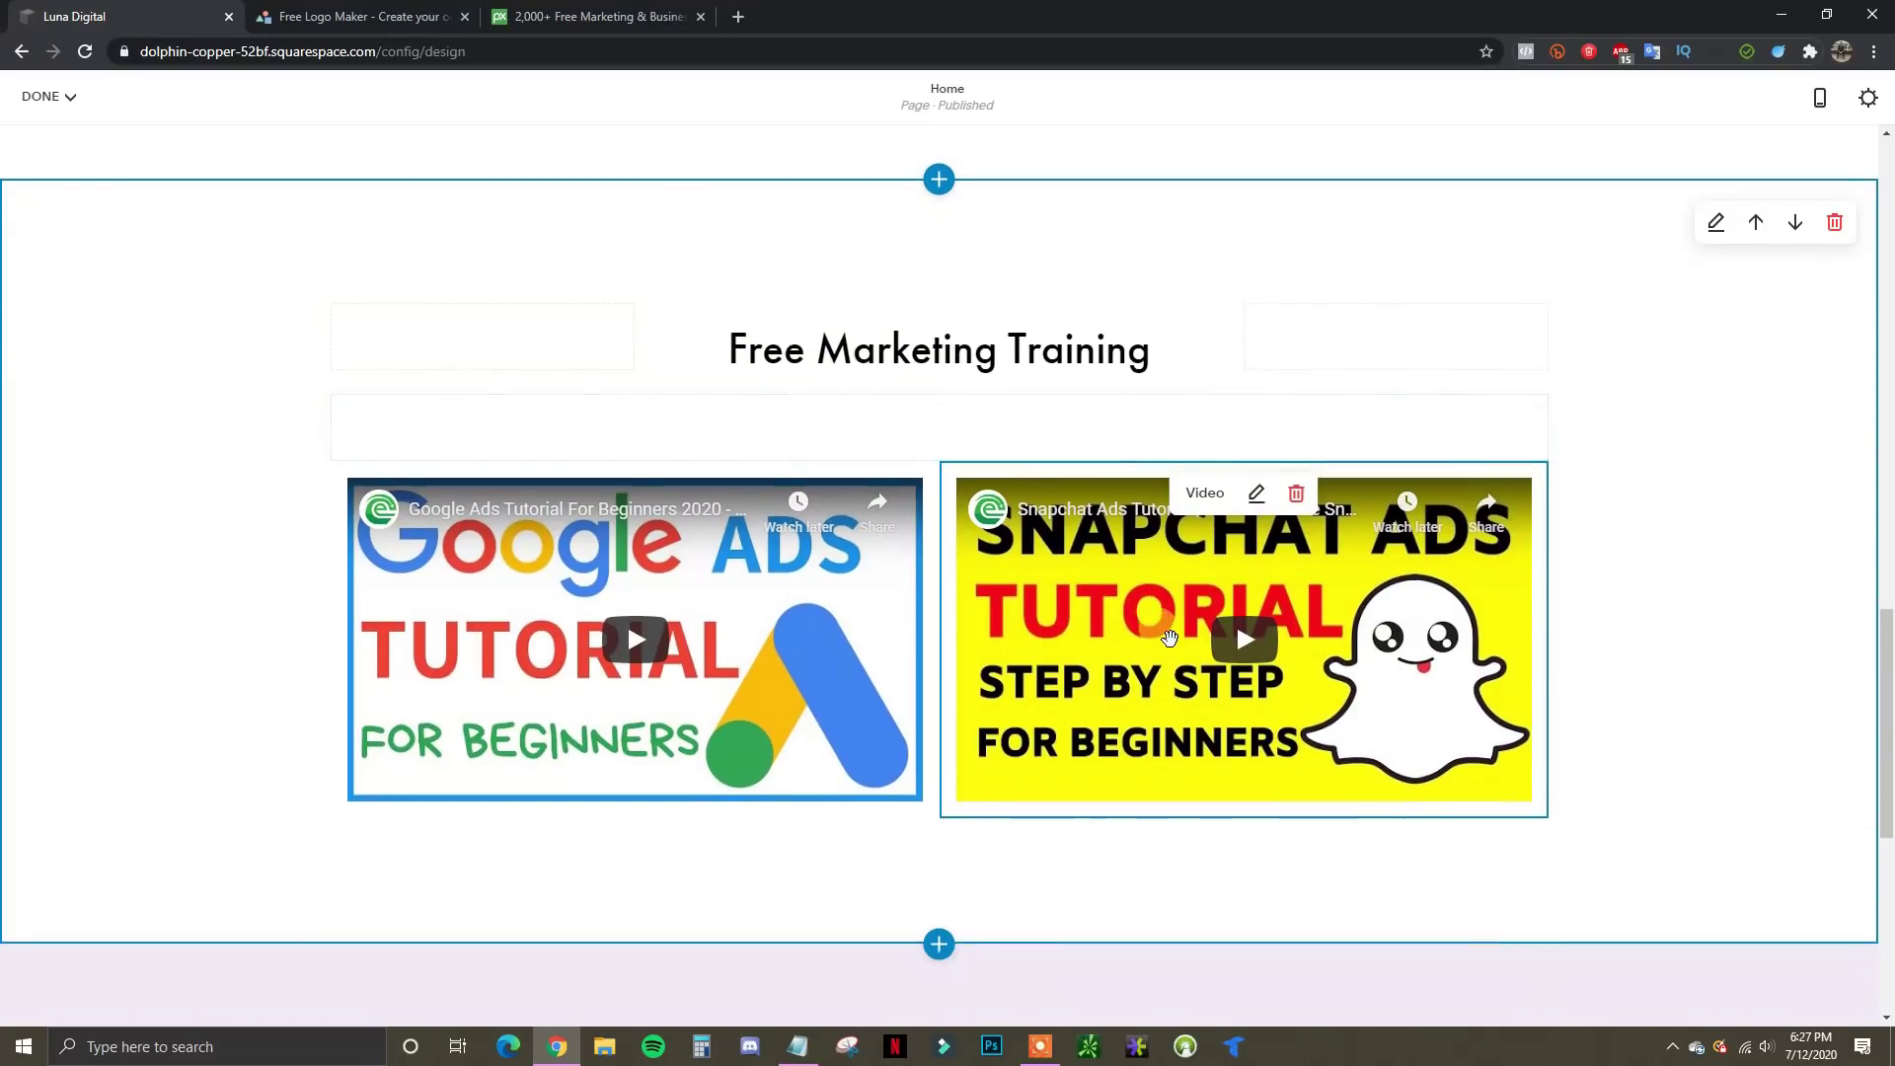
pyautogui.scroll(2, 1170, 636)
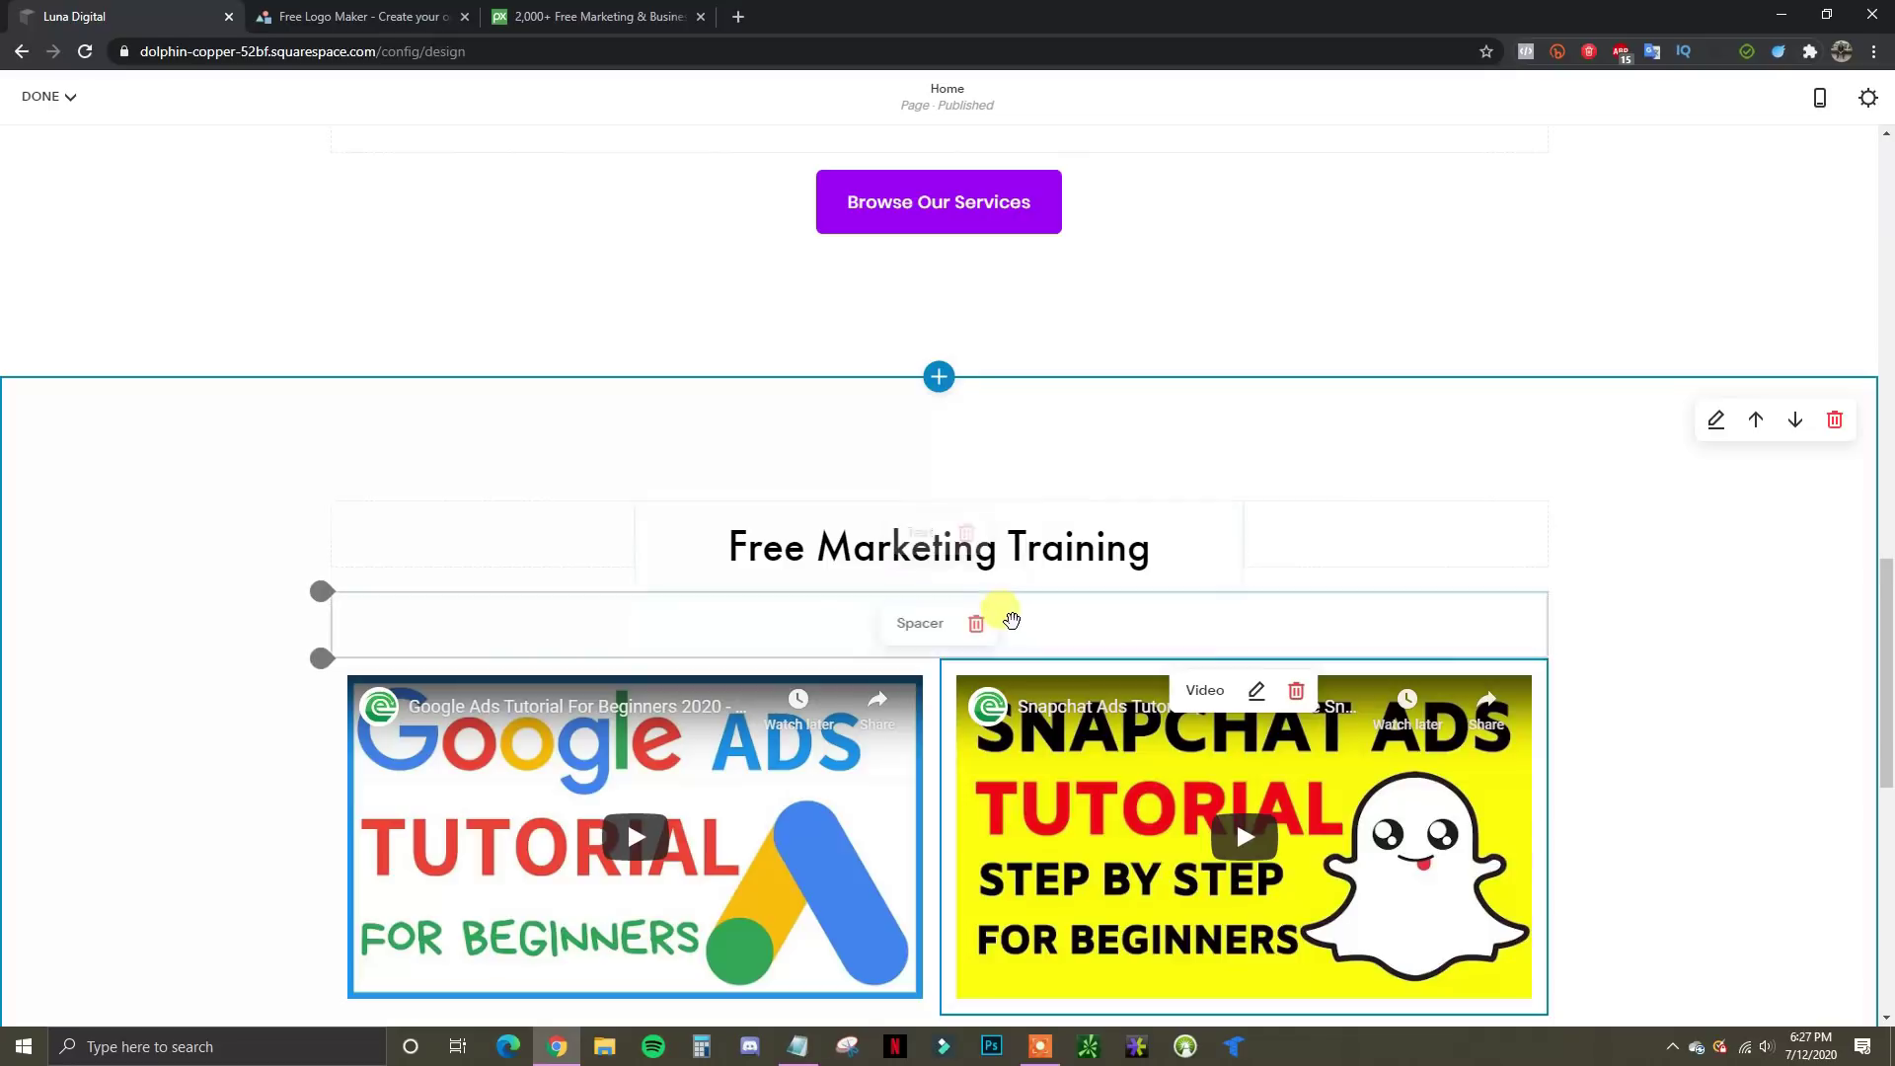
pyautogui.scroll(-7, 1121, 634)
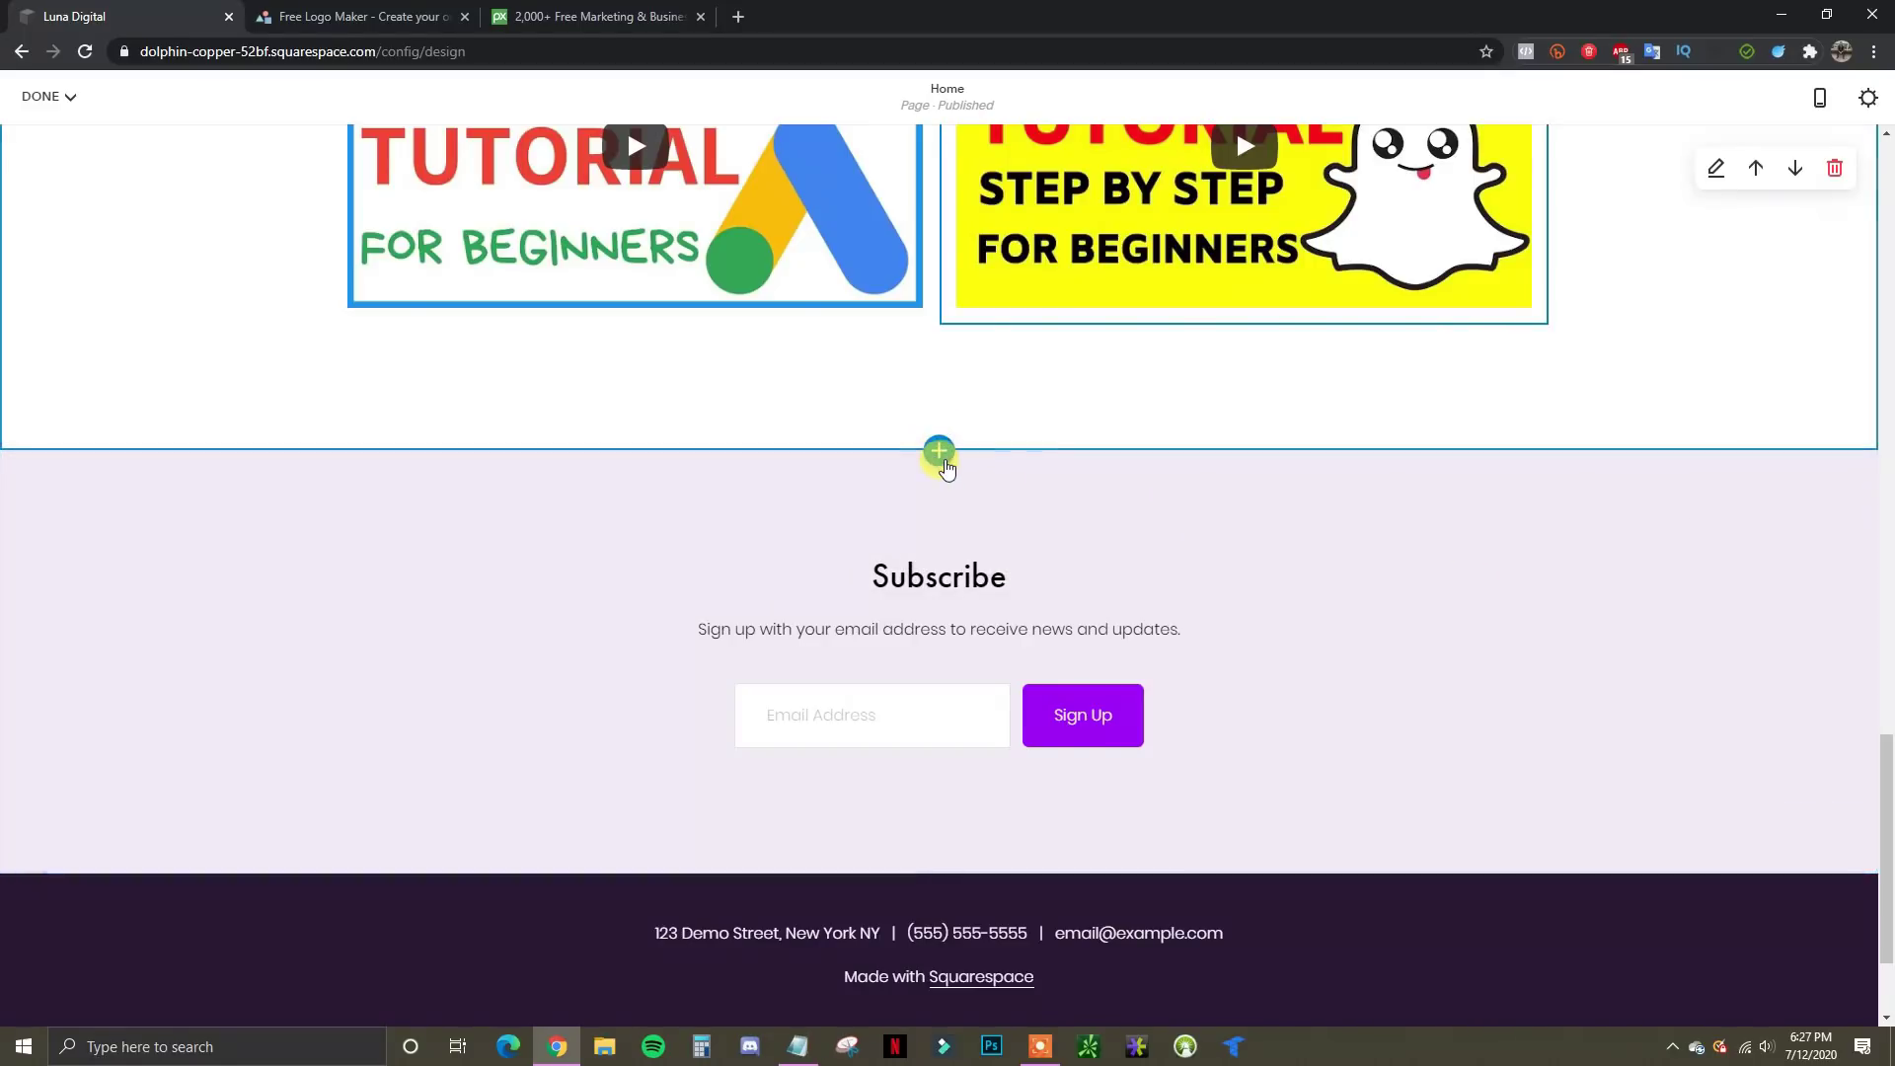
# Insert the first Contact layout with a form below the videos
pyautogui.click(939, 452)
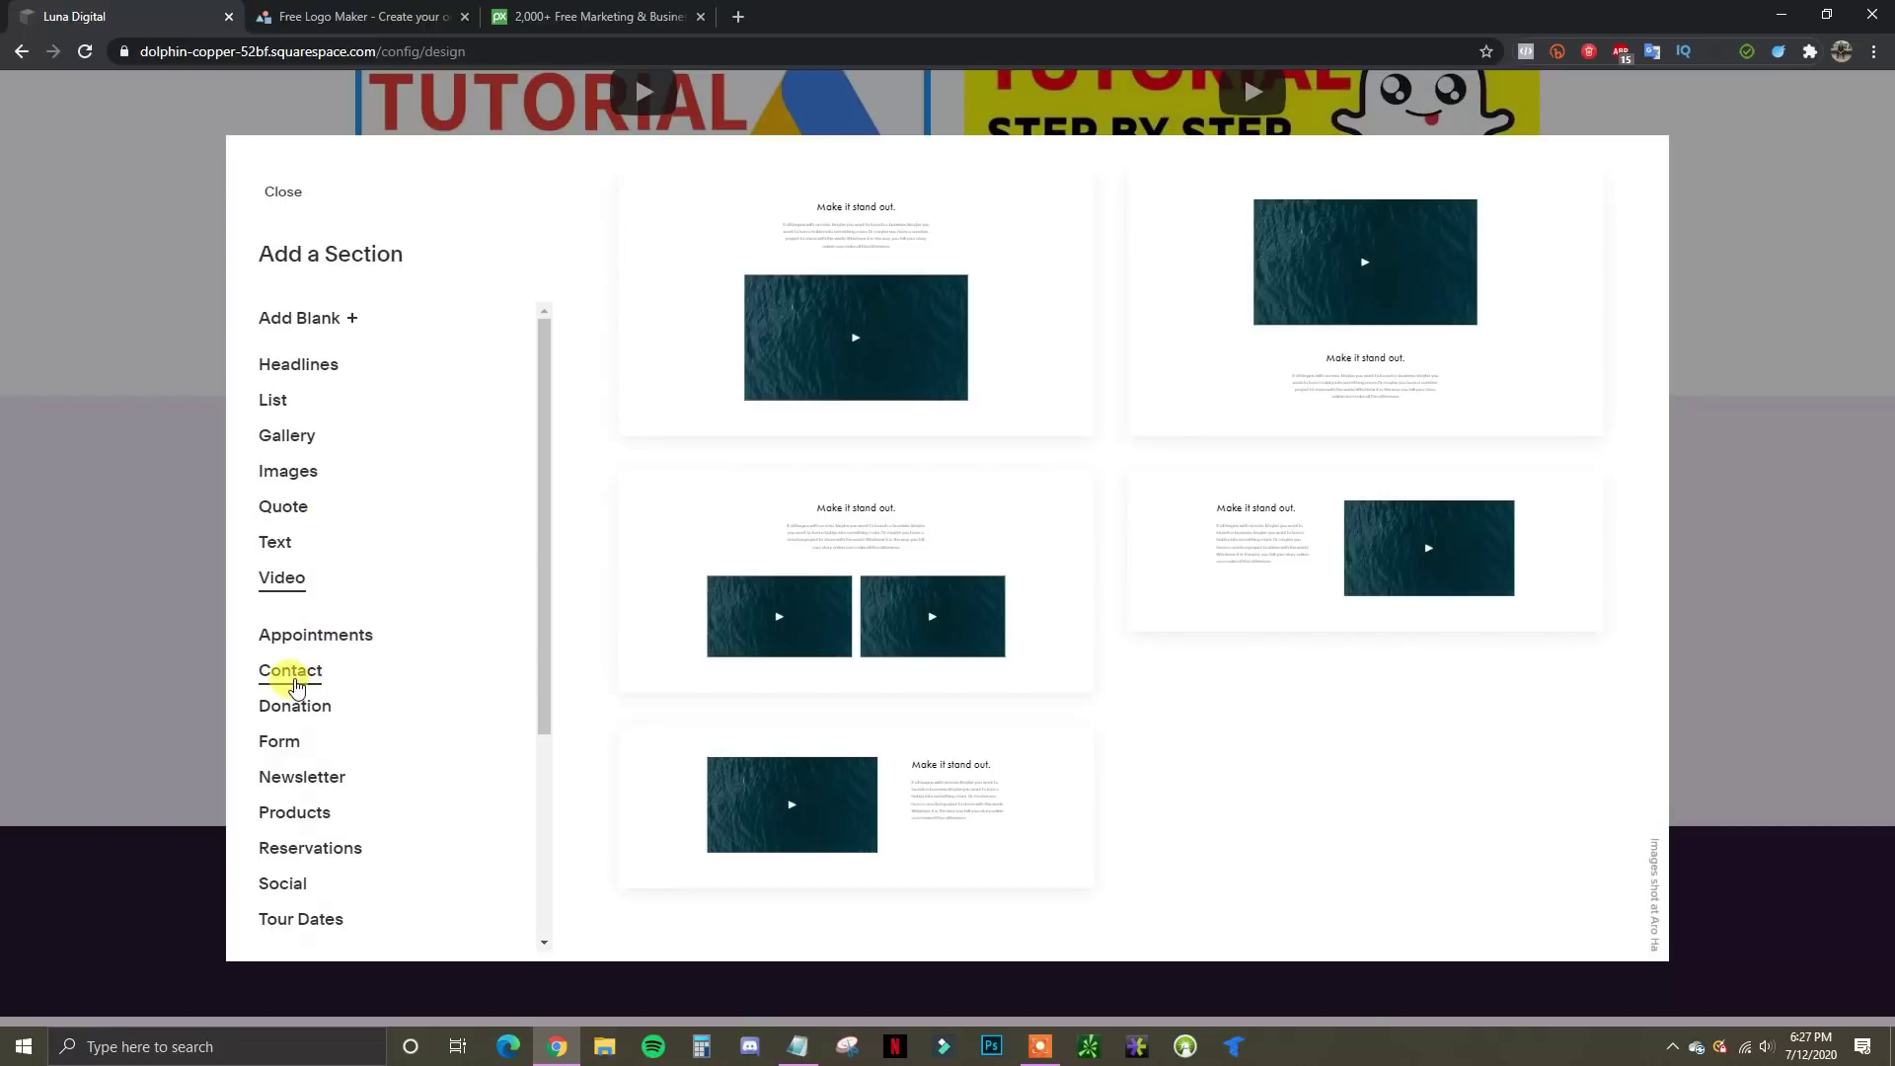
pyautogui.click(281, 675)
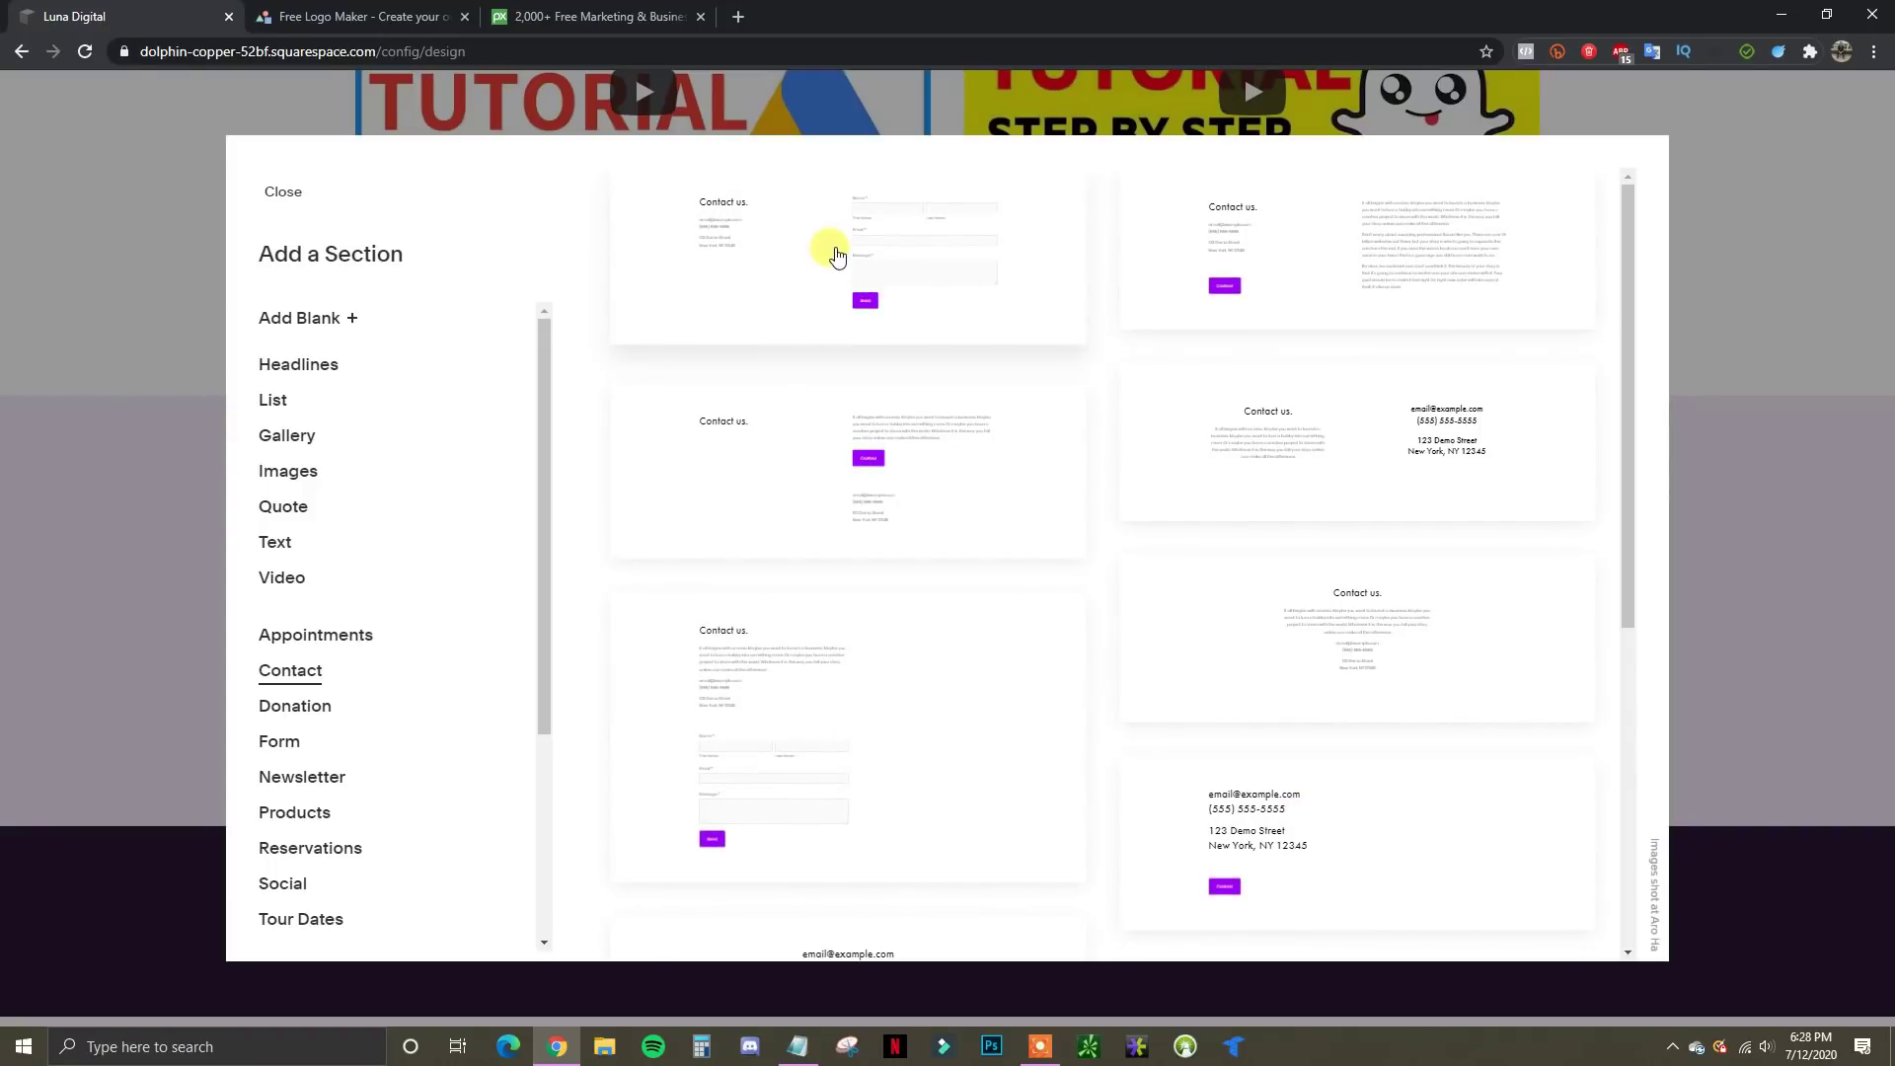
pyautogui.click(833, 255)
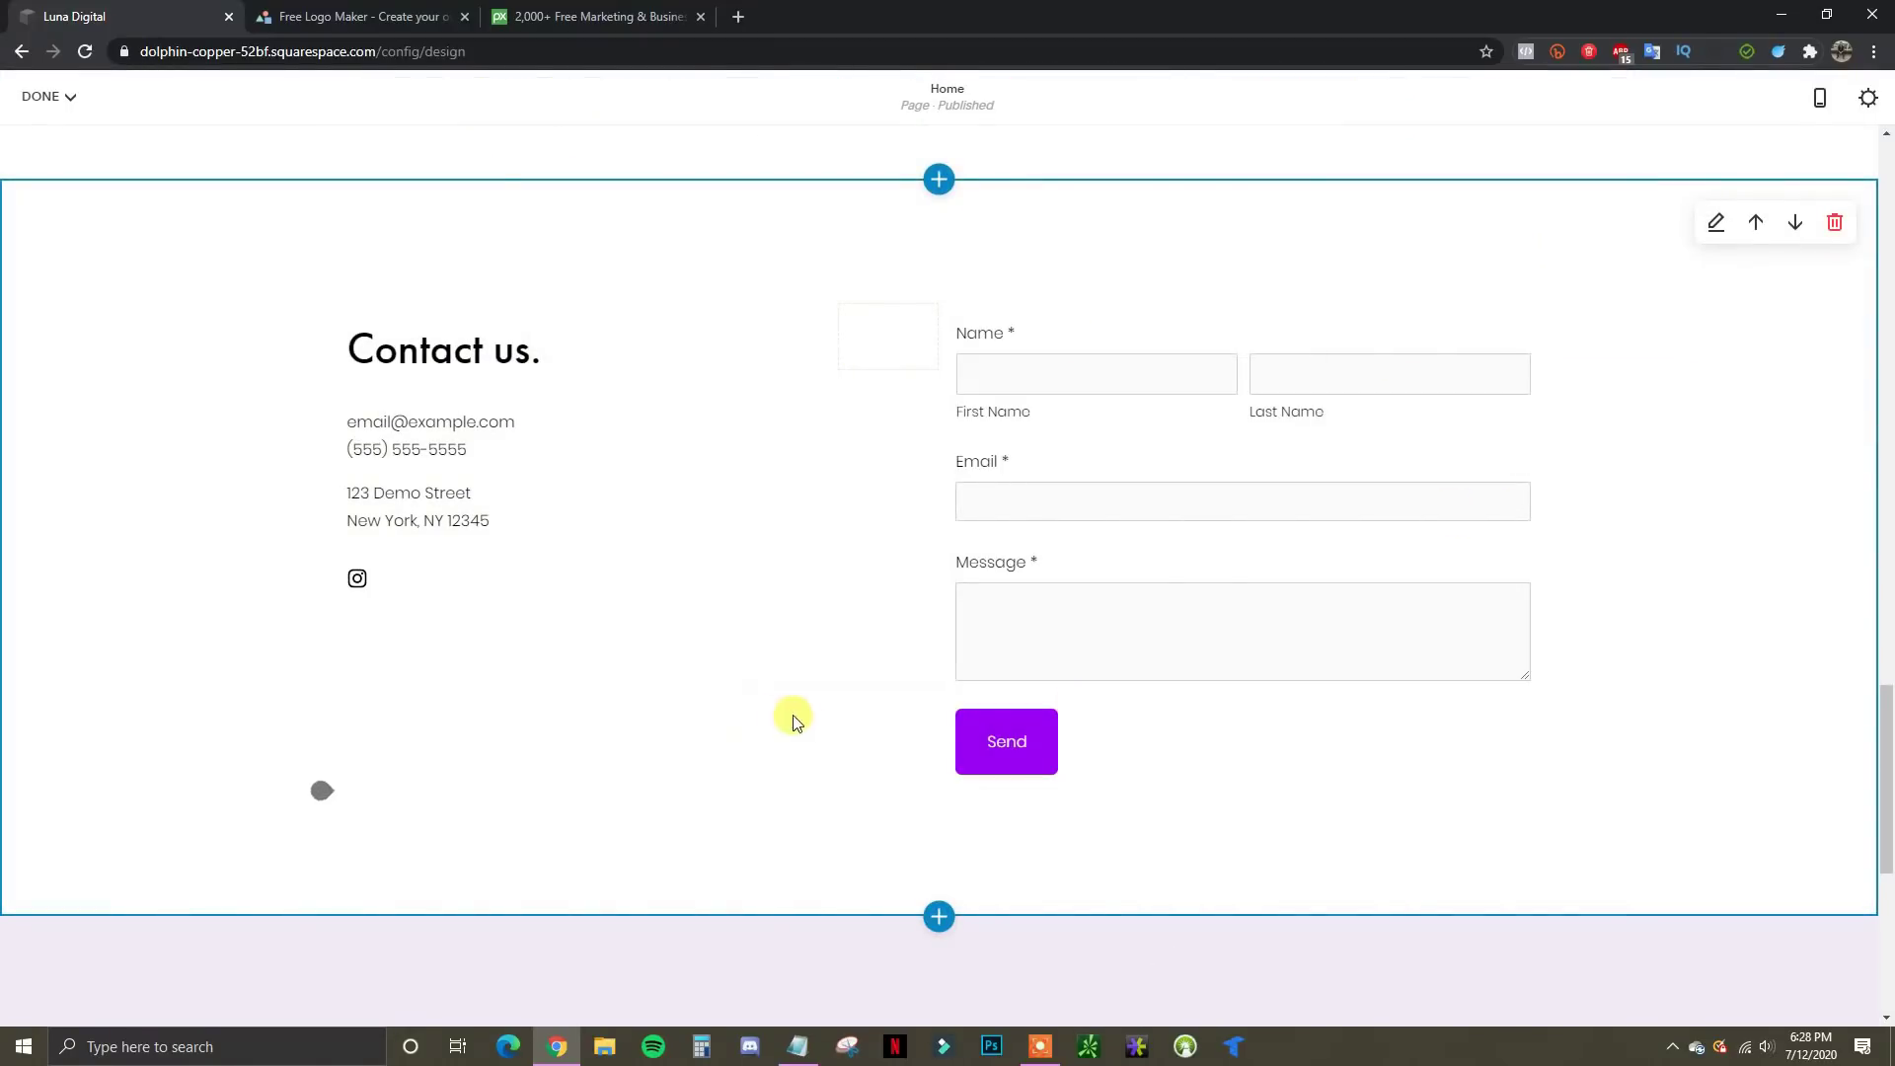
pyautogui.moveTo(628, 602)
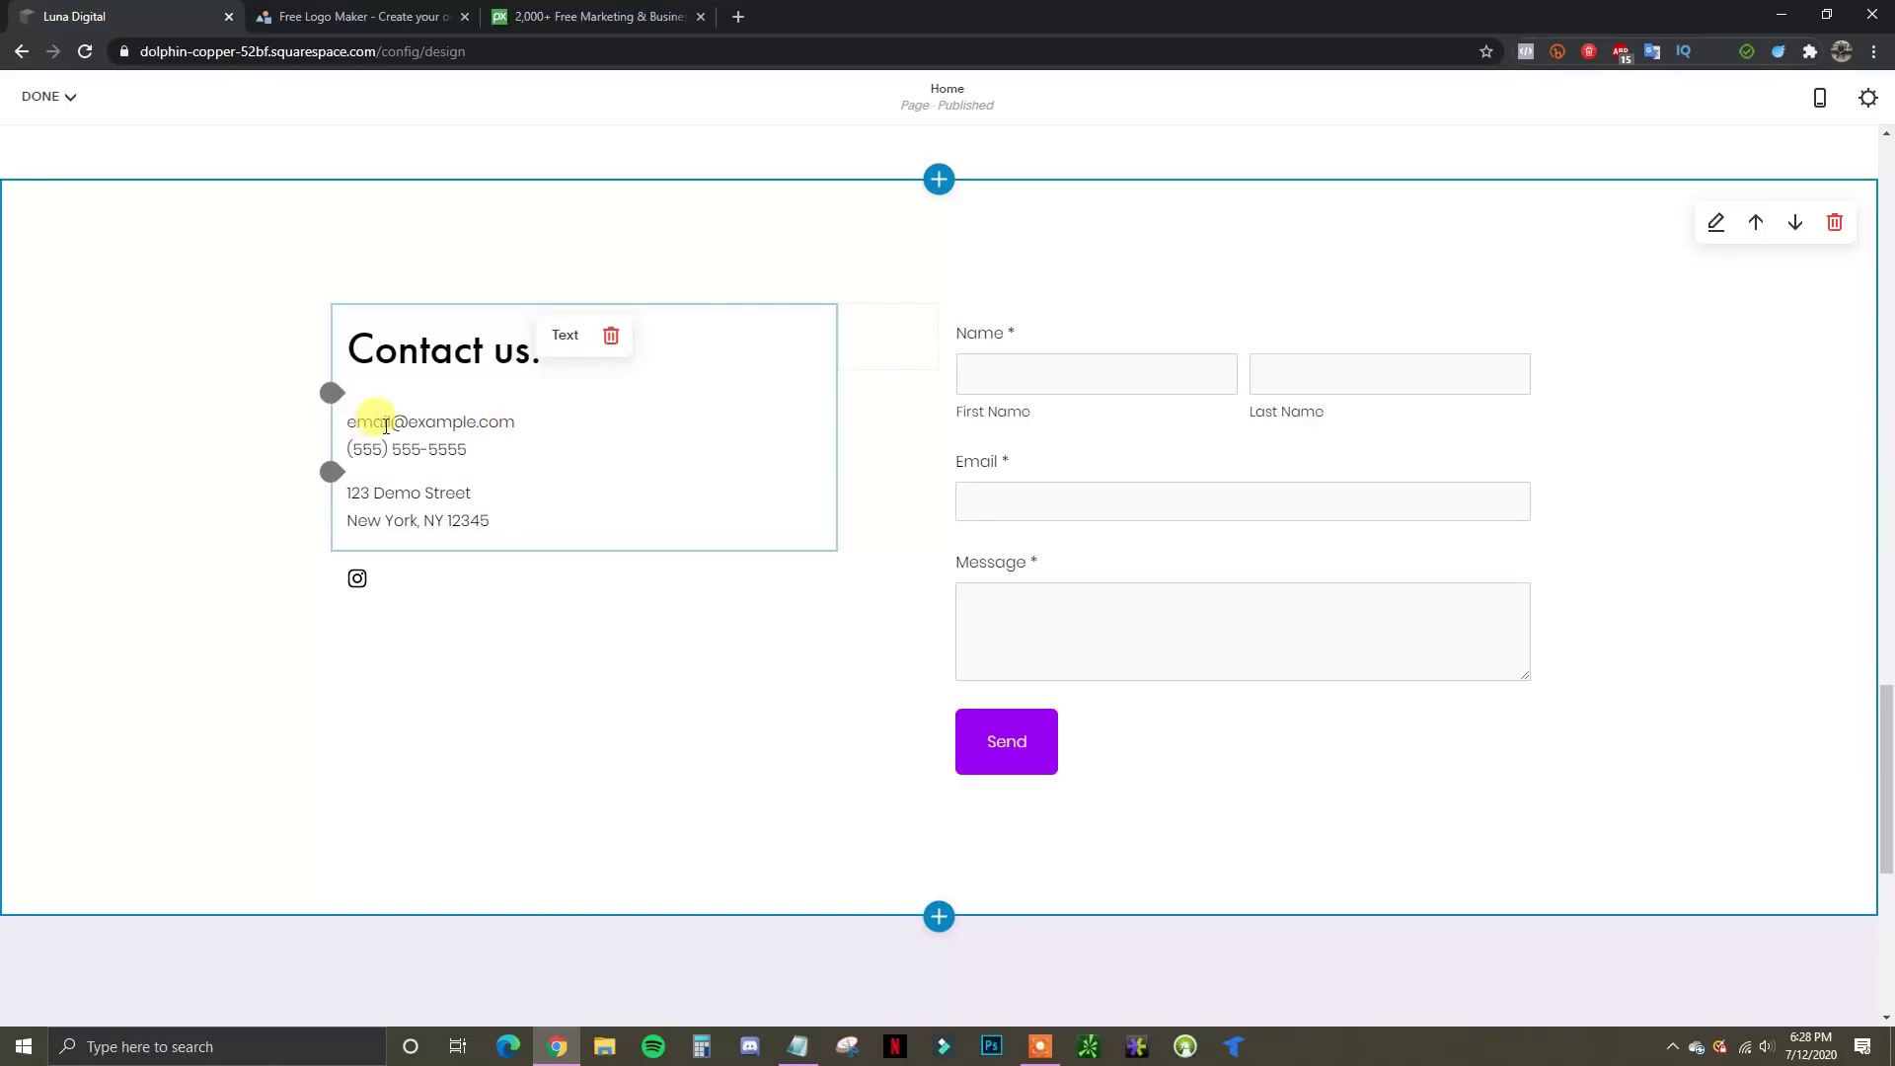
pyautogui.doubleClick(422, 422)
pyautogui.click(422, 421)
pyautogui.moveTo(518, 421); pyautogui.dragTo(338, 414)
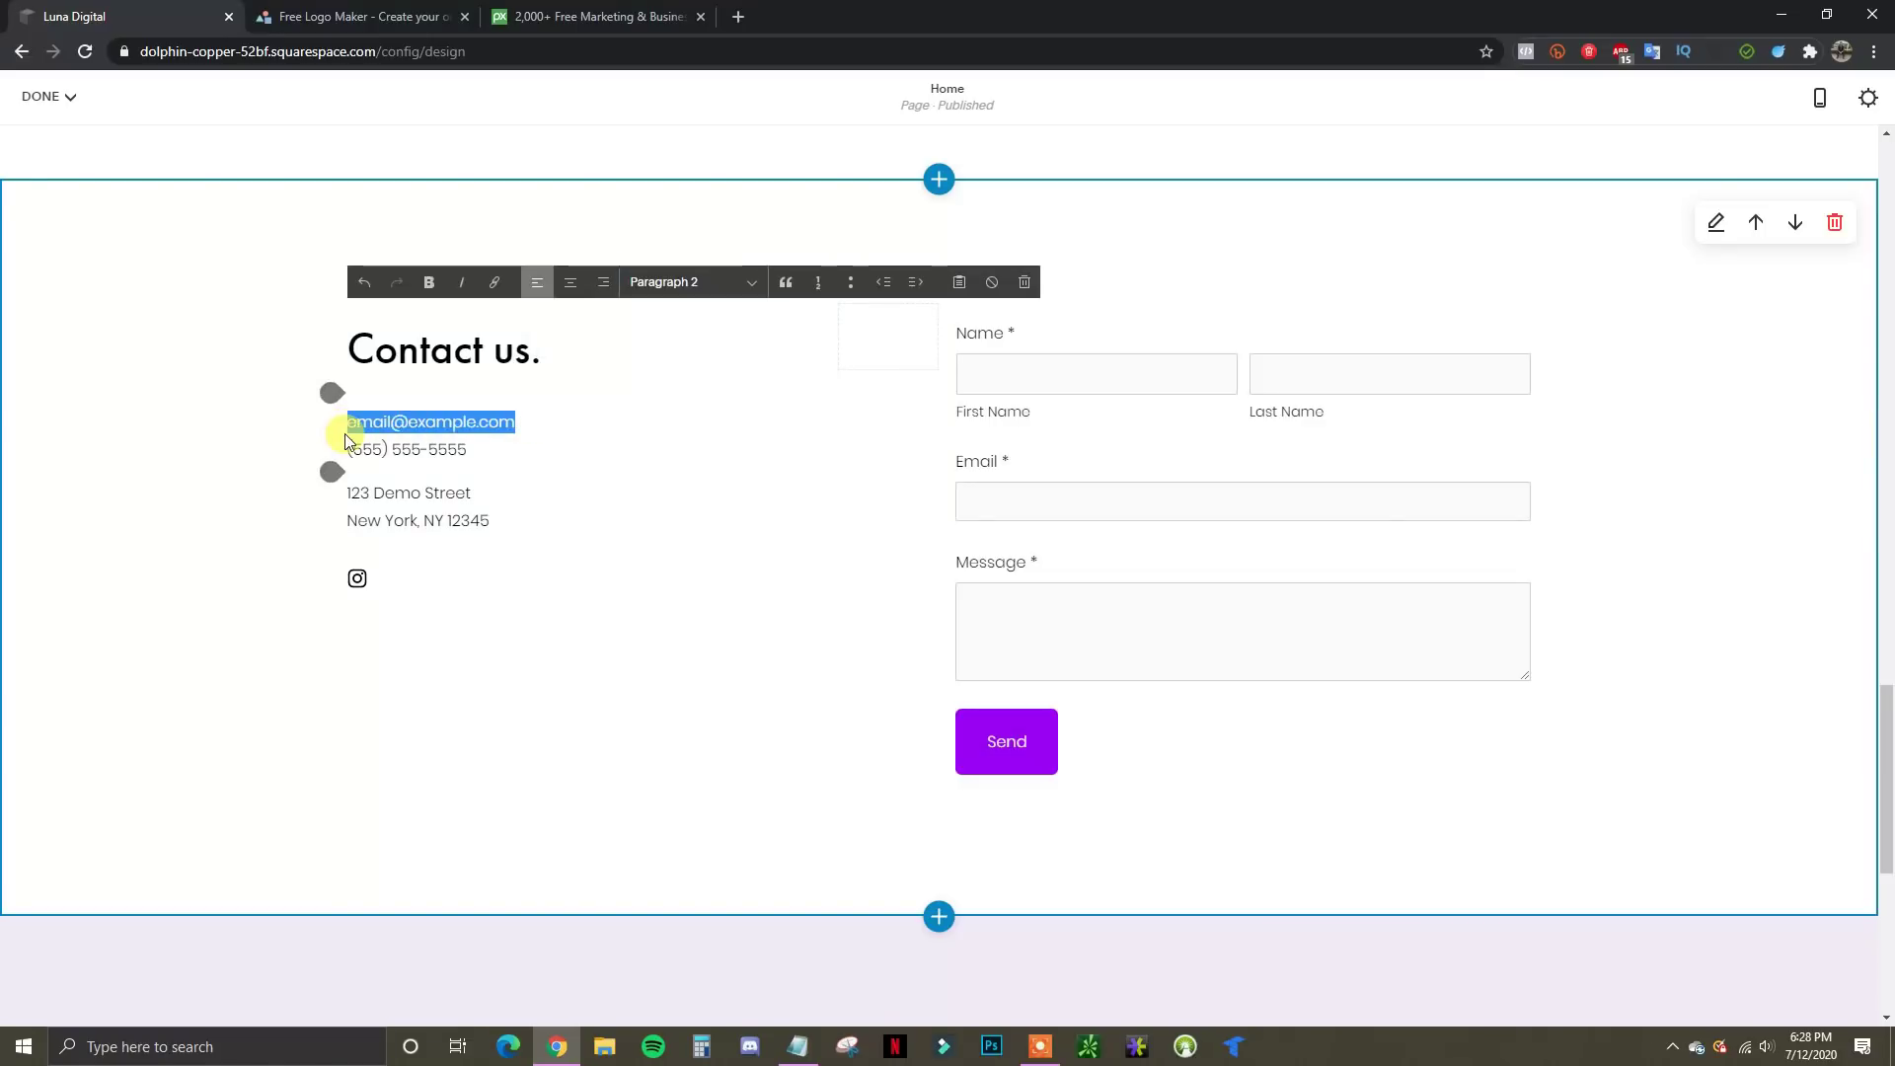
pyautogui.click(492, 432)
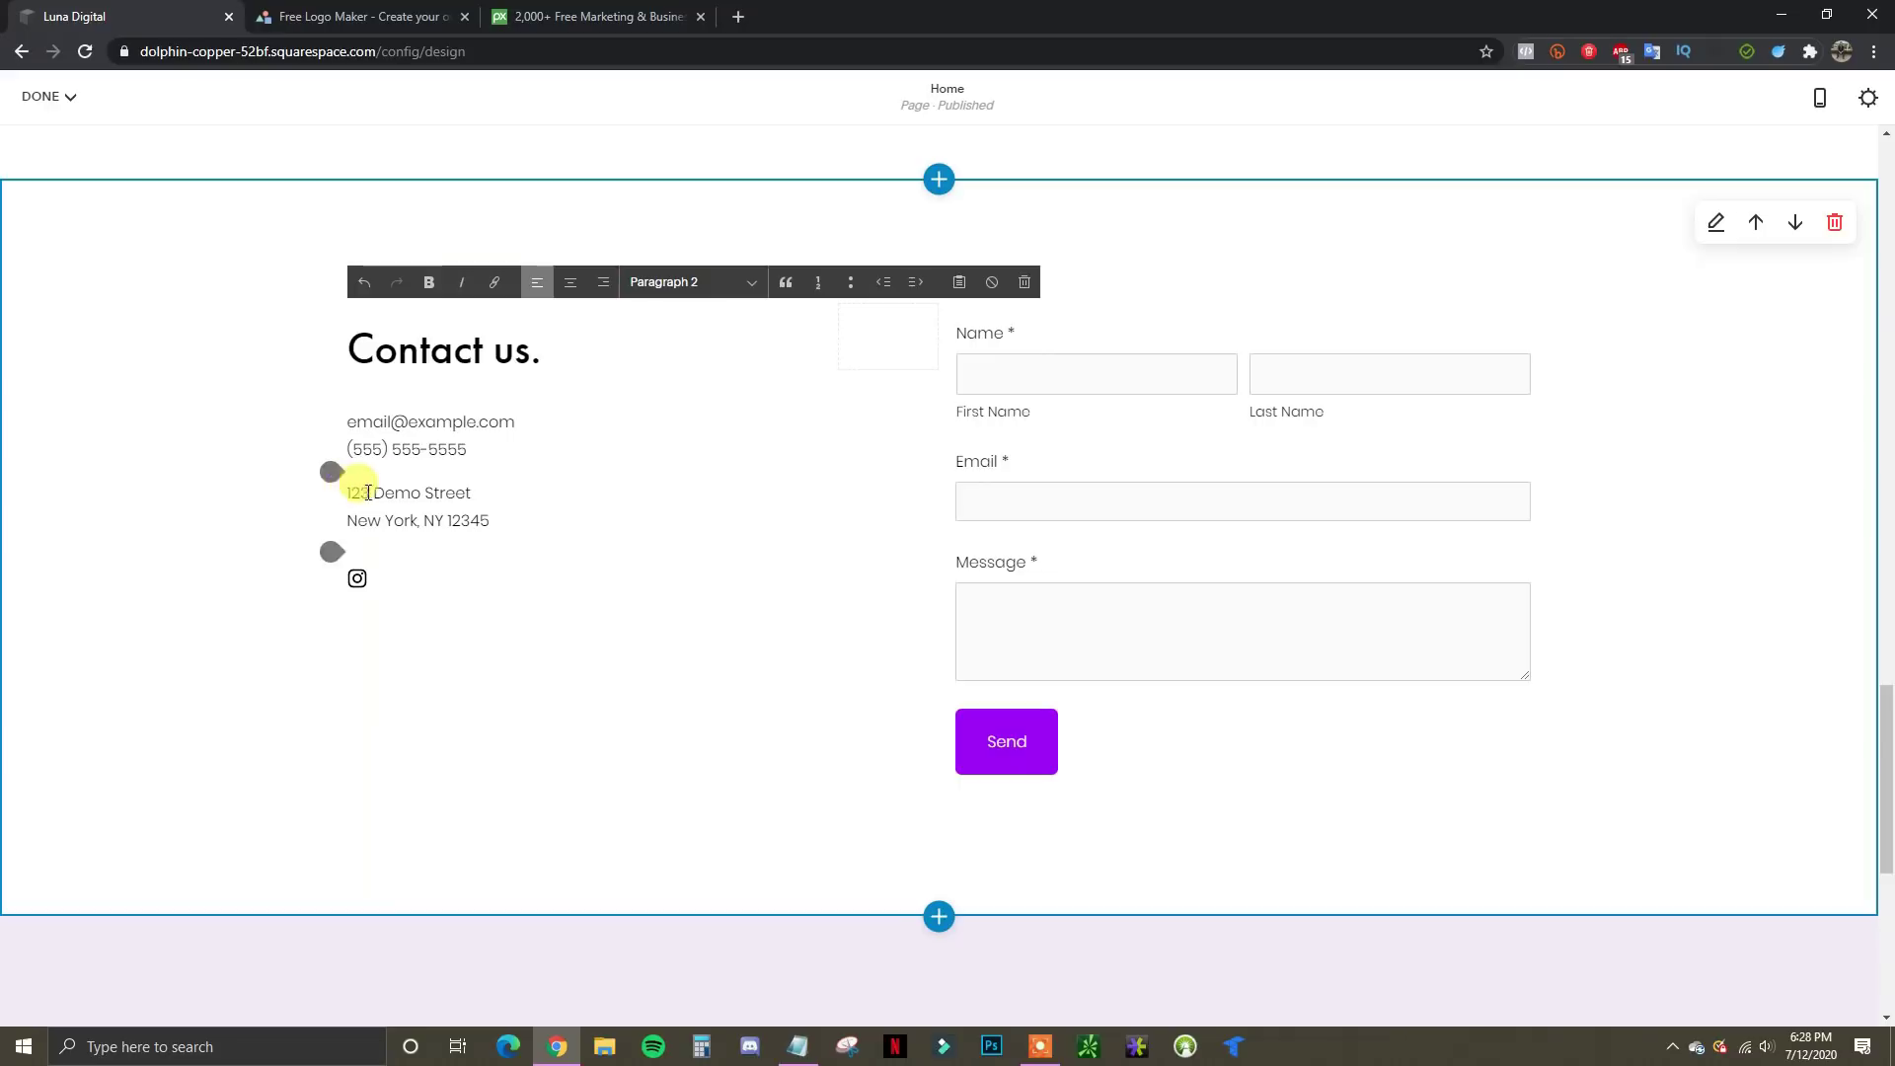
pyautogui.click(1169, 433)
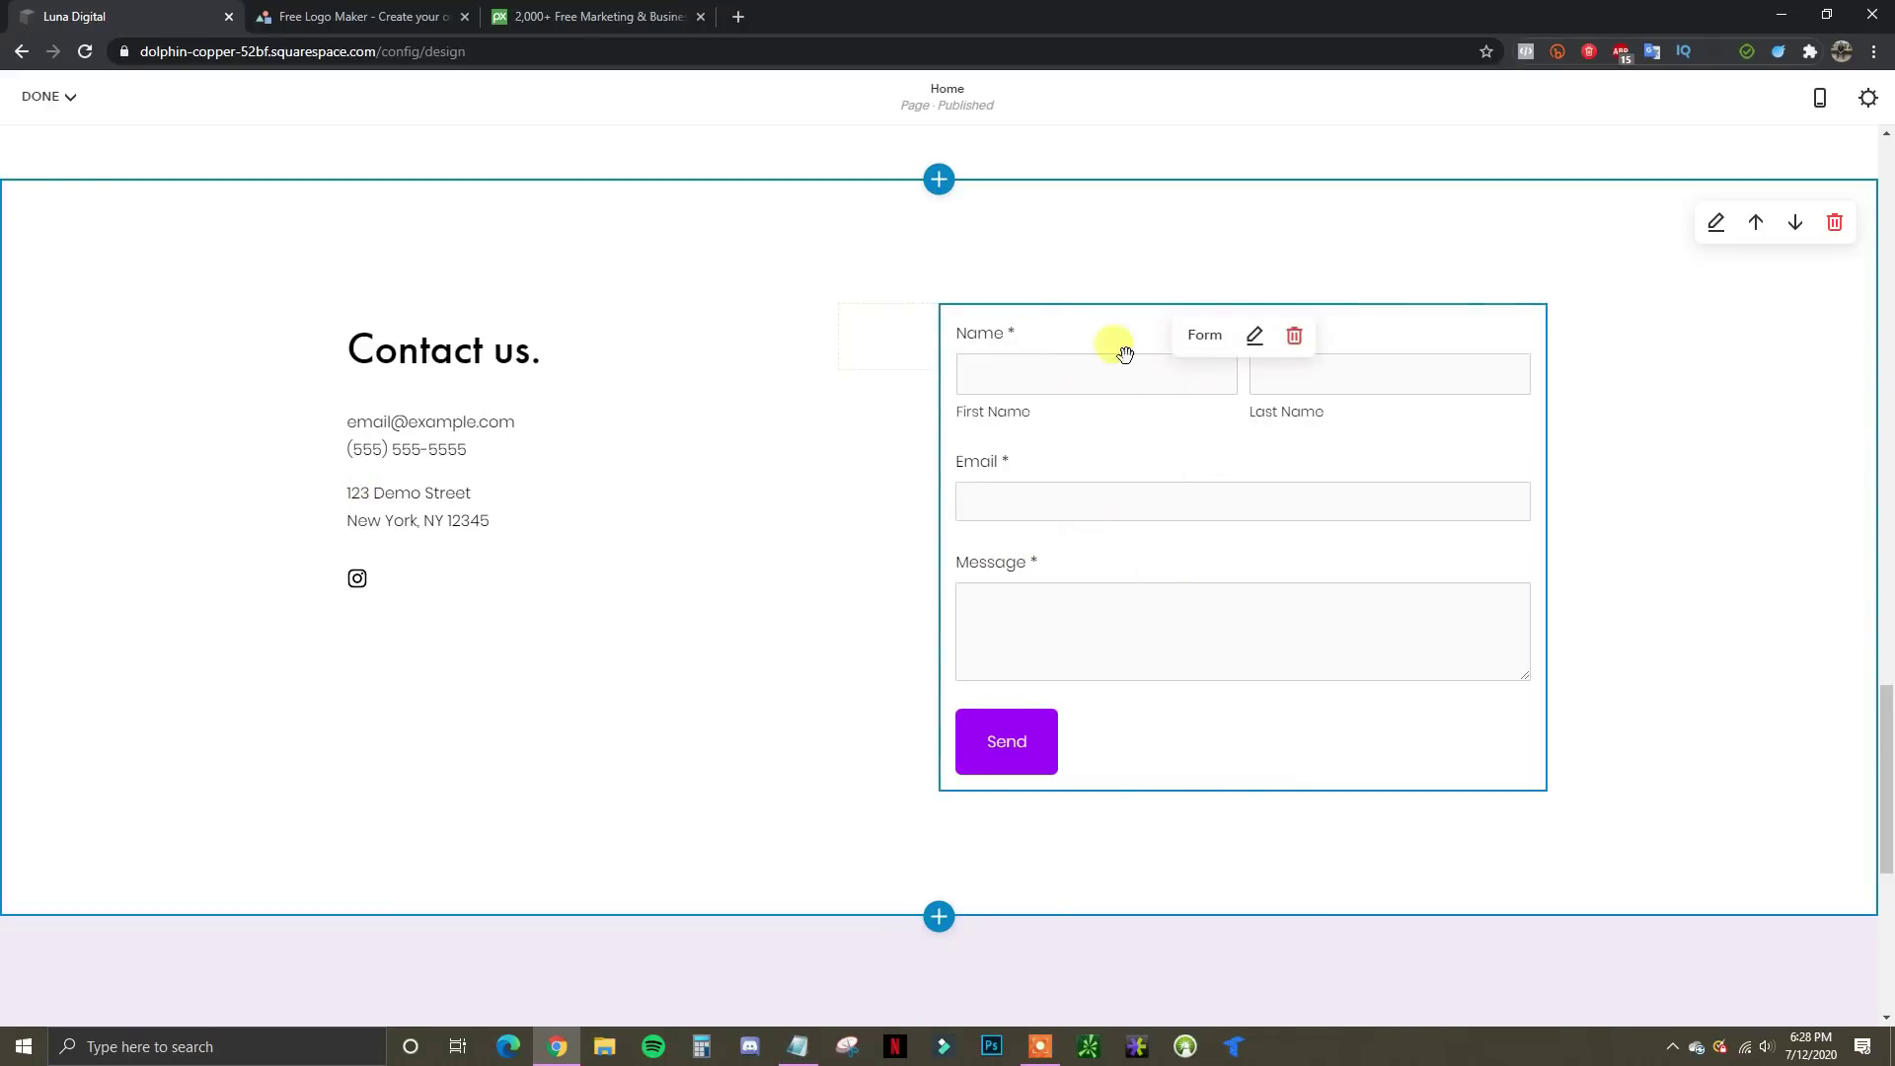
# Open the contact form's settings, review the Name and Email fields, and show the add-field choices
pyautogui.click(1255, 339)
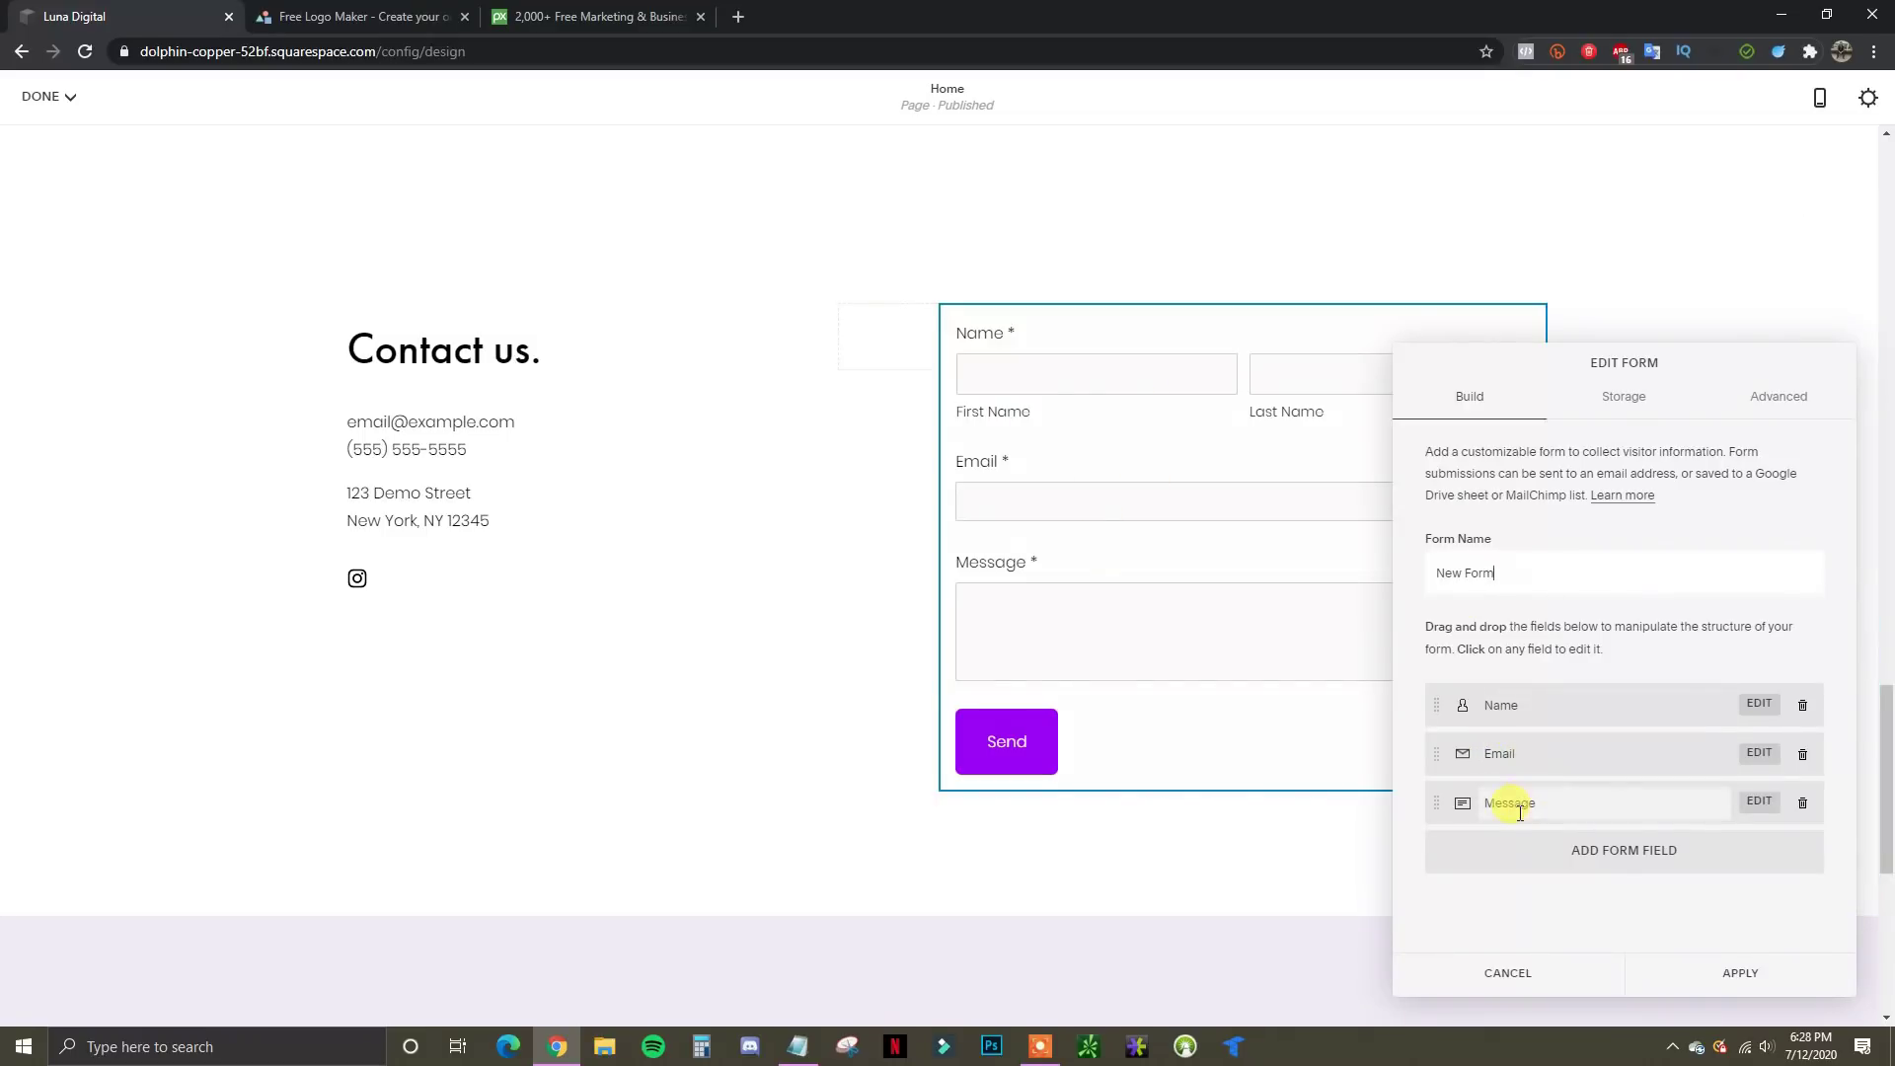
pyautogui.click(1758, 706)
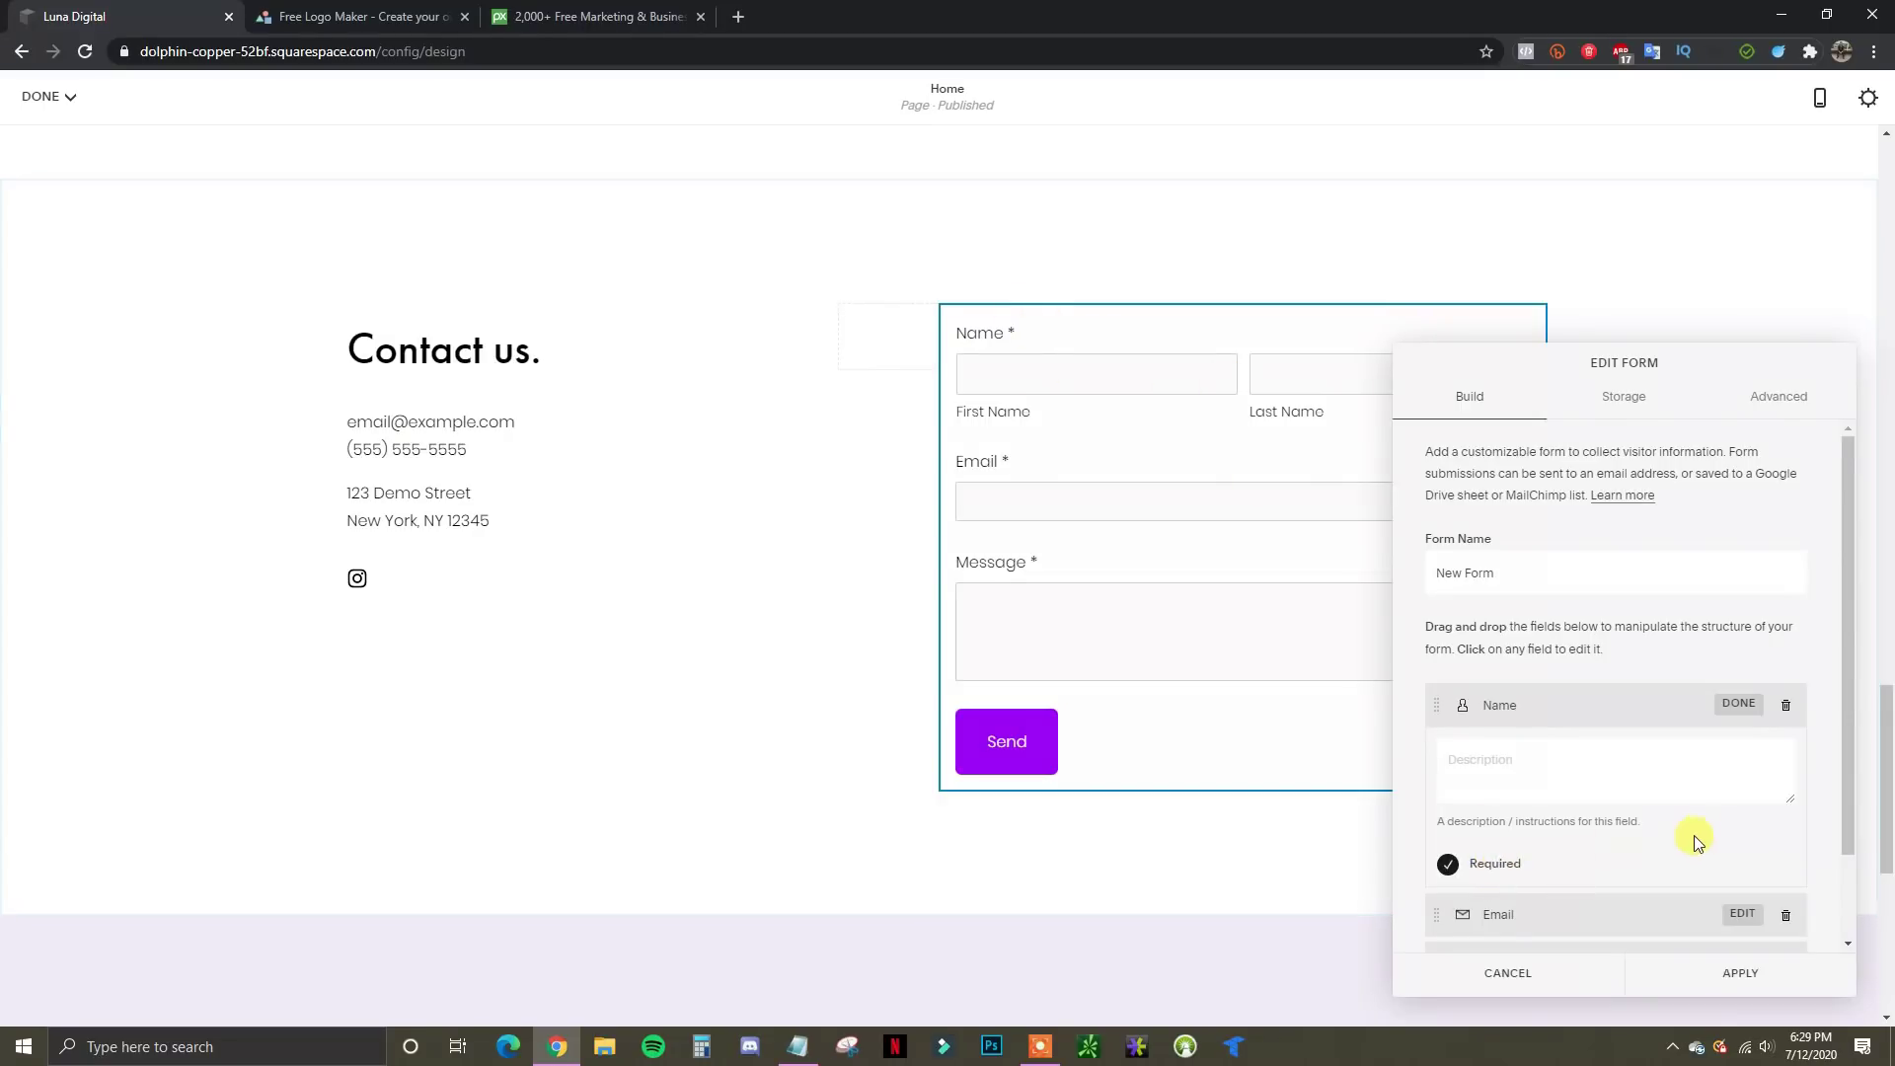
pyautogui.click(1738, 705)
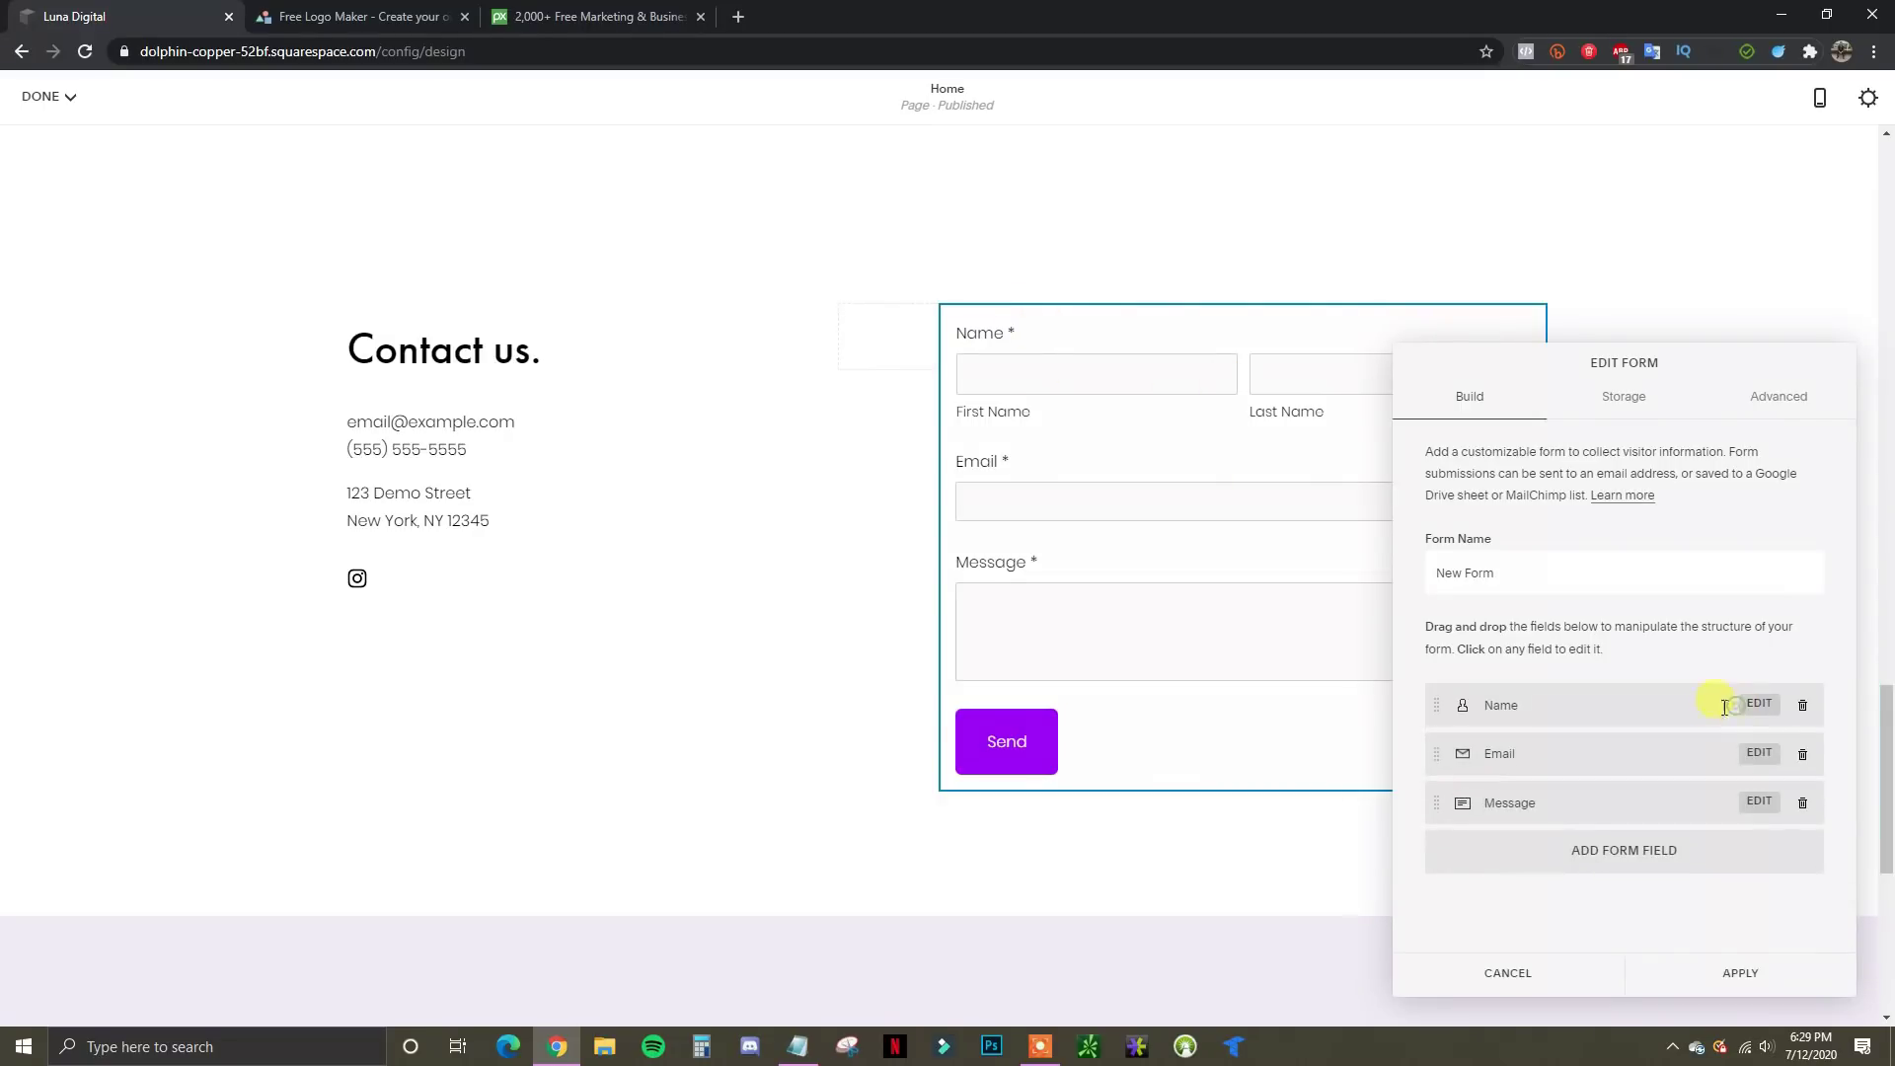
pyautogui.click(1749, 755)
pyautogui.scroll(-2, 1584, 870)
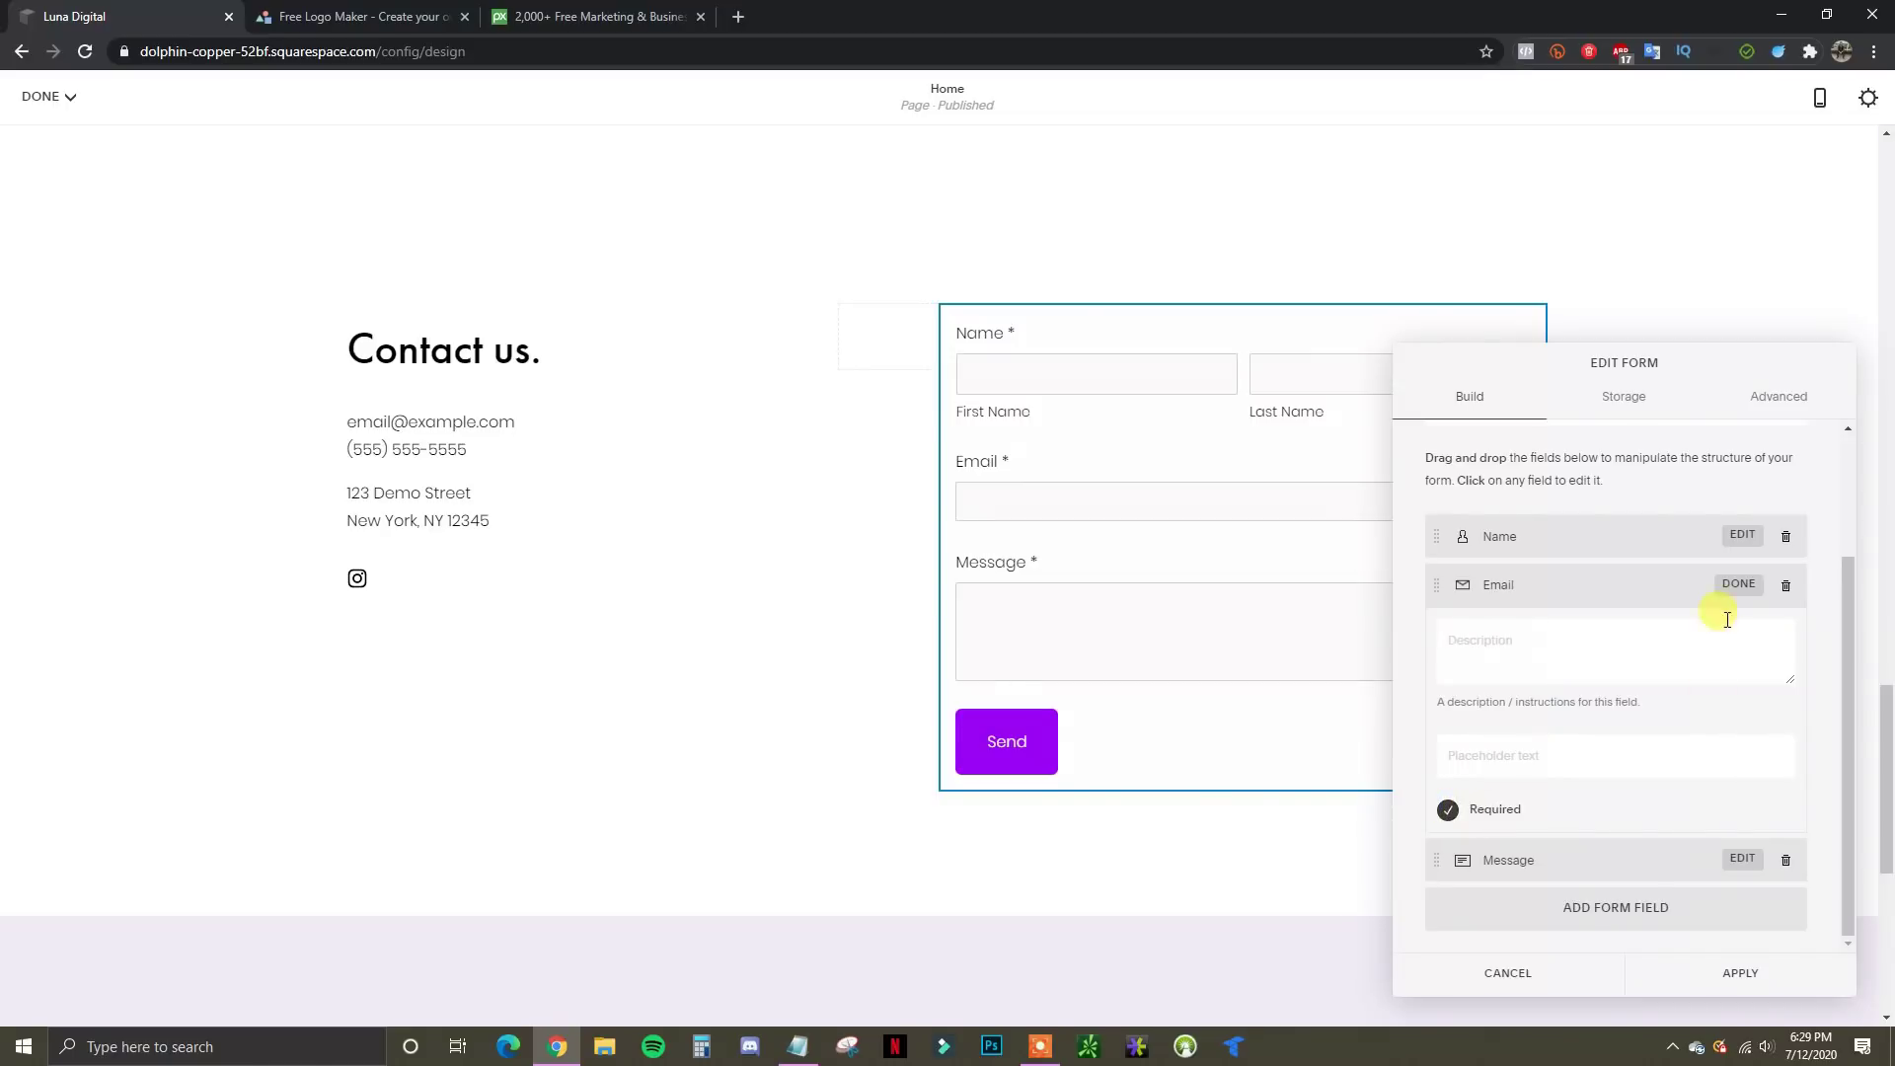
pyautogui.click(1732, 590)
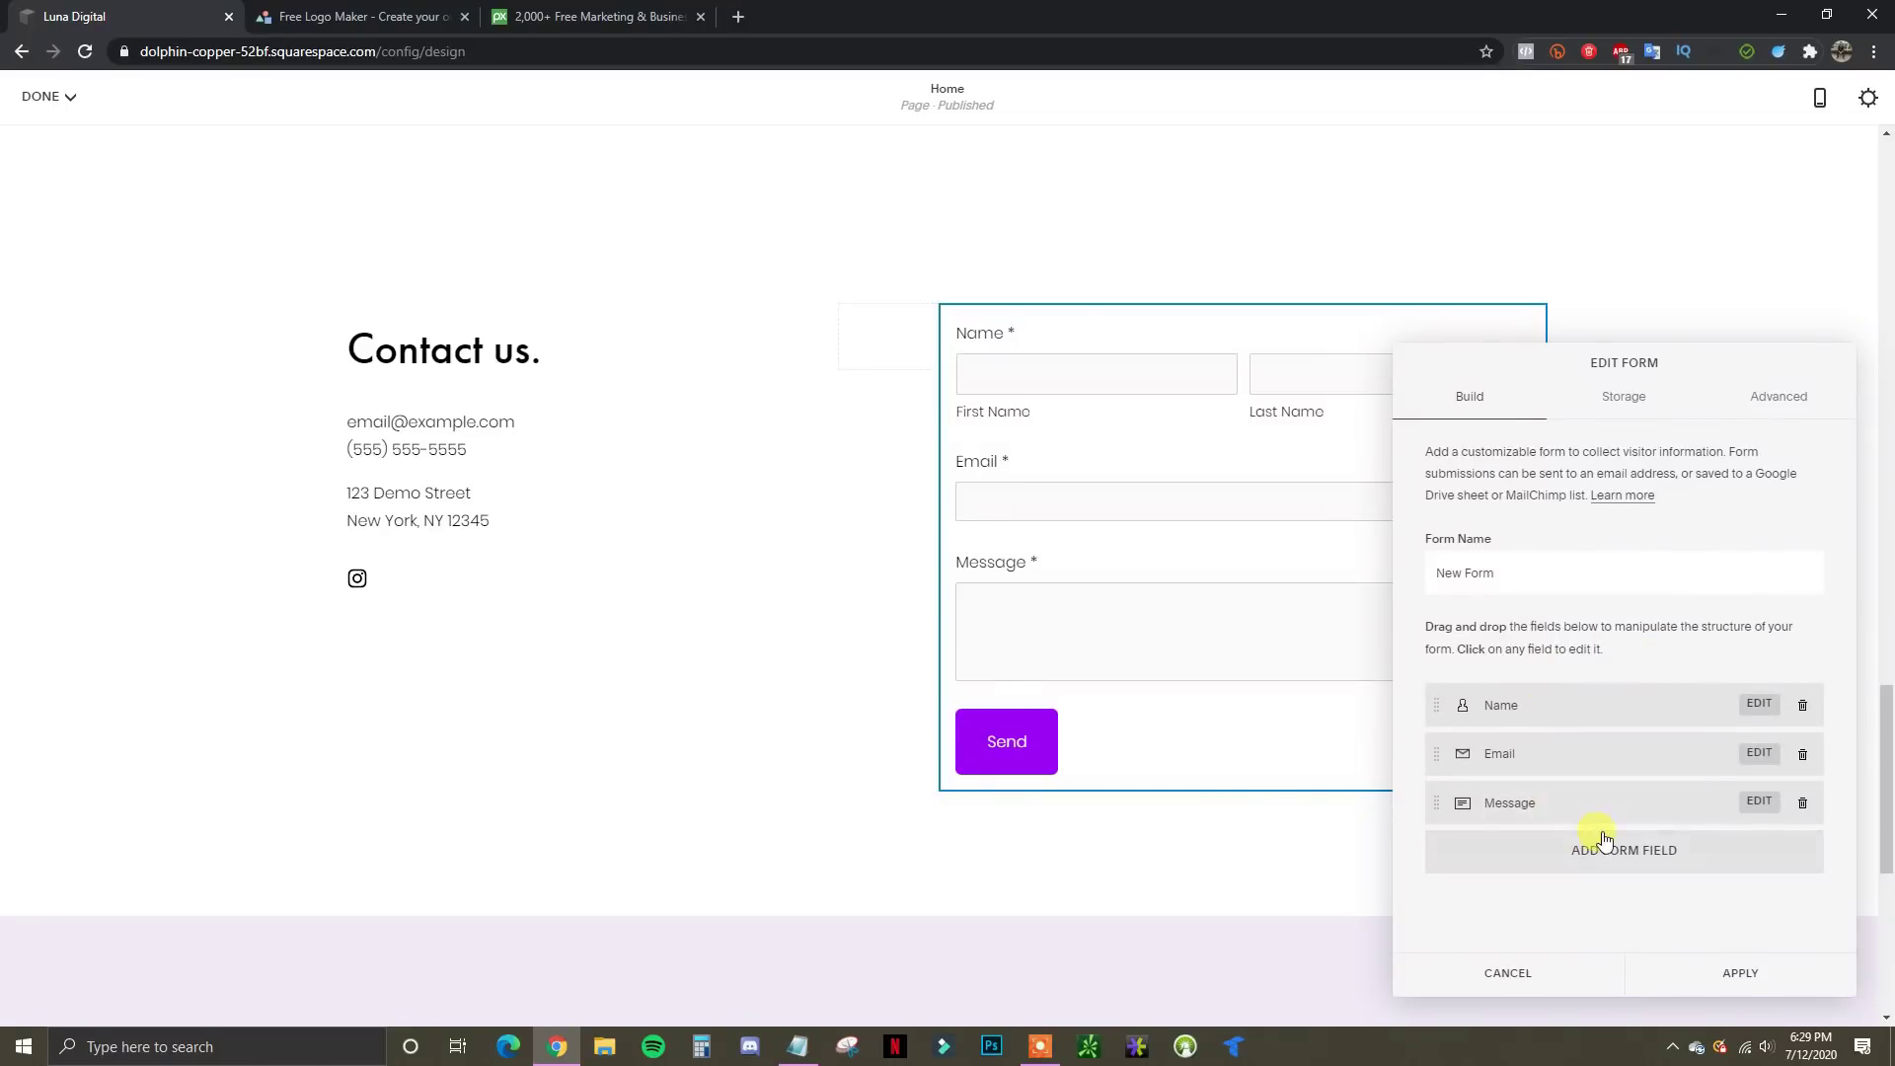
pyautogui.click(1665, 861)
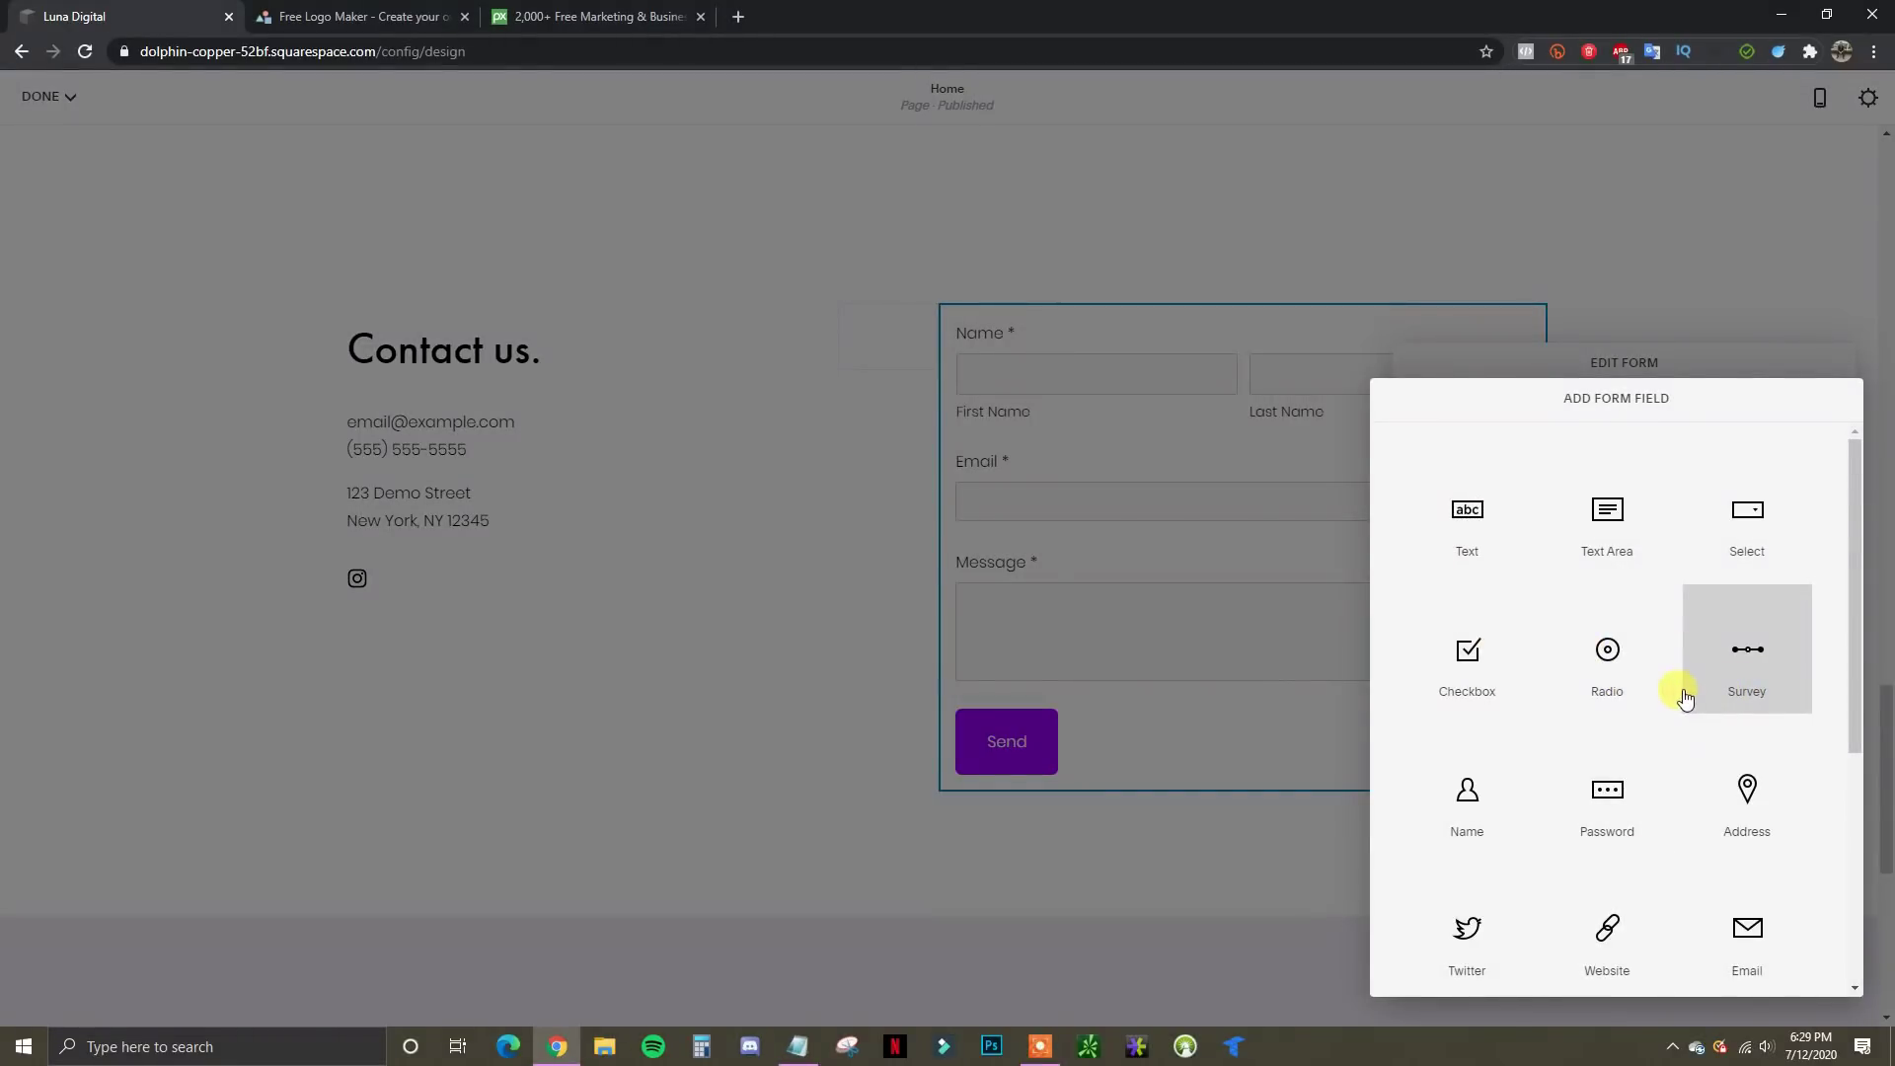
# Add a Phone field, move it above Message, and mark it required
pyautogui.scroll(-3, 1592, 669)
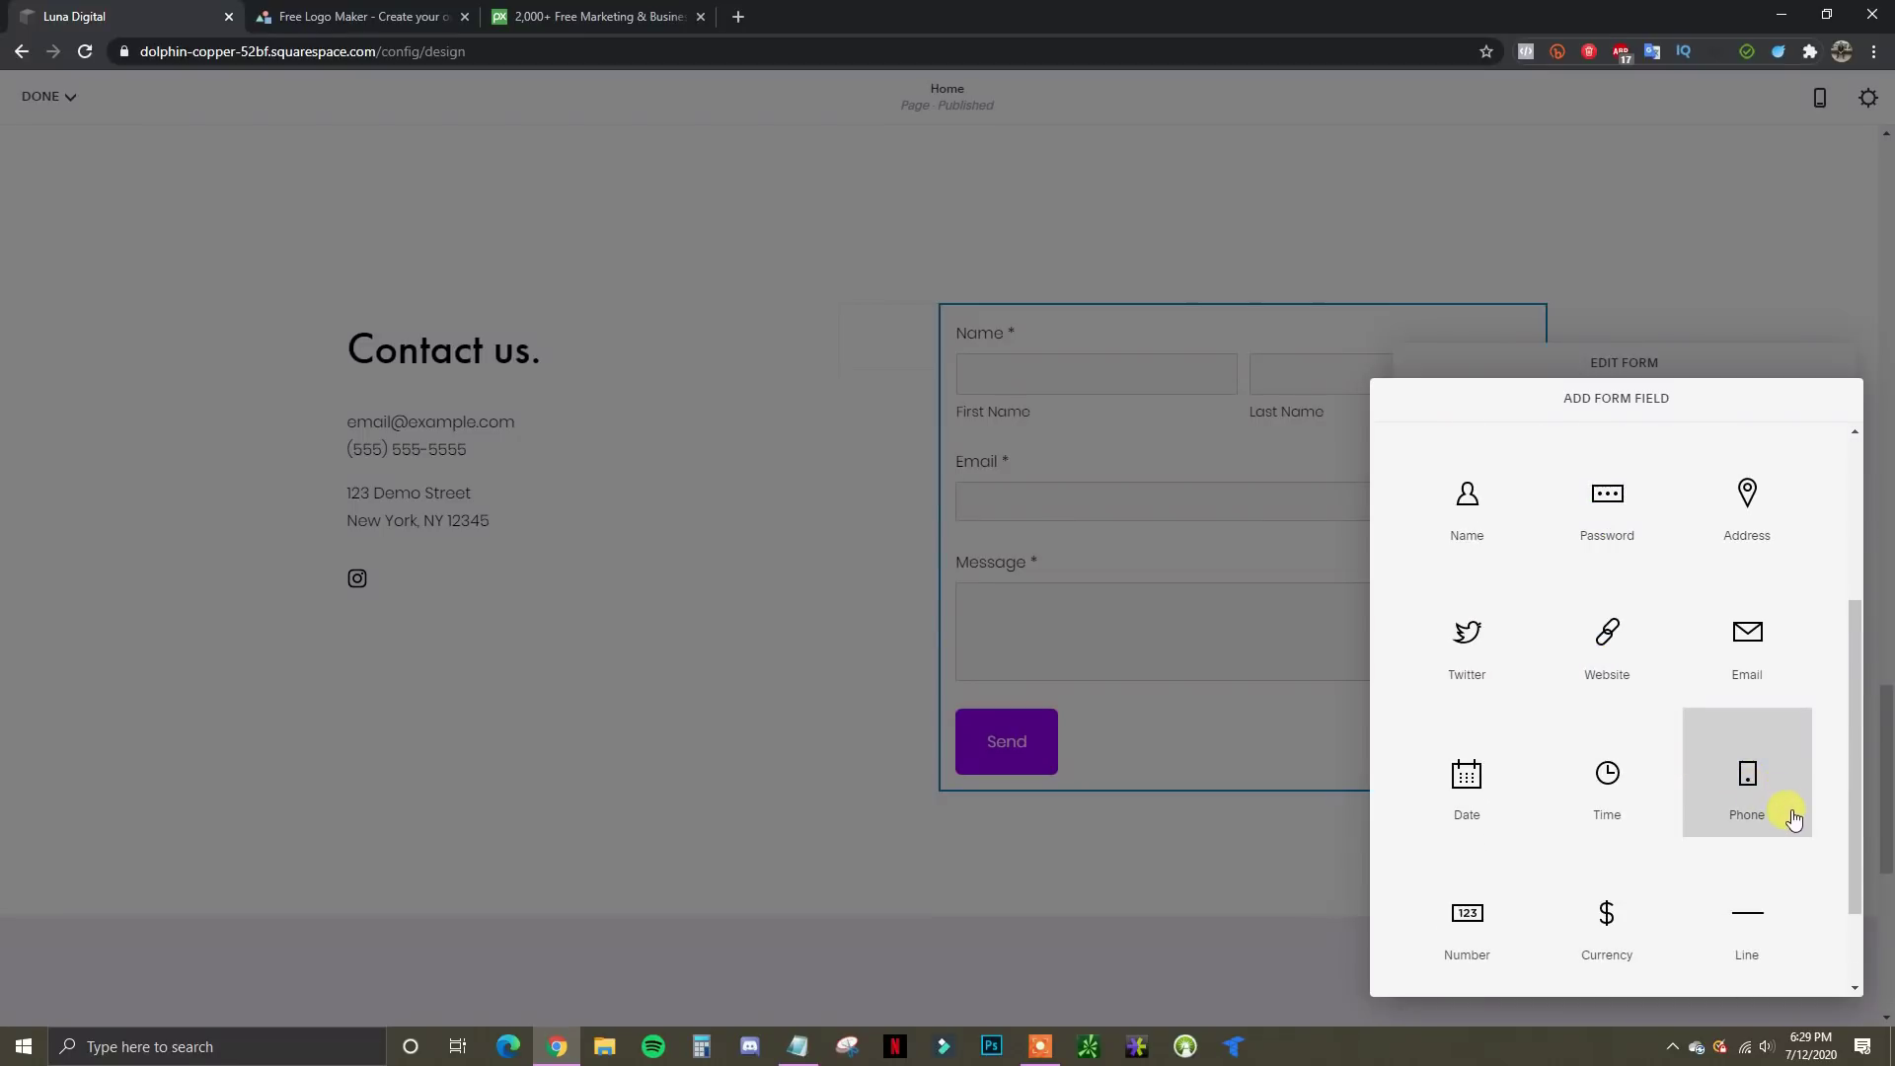
pyautogui.click(1743, 819)
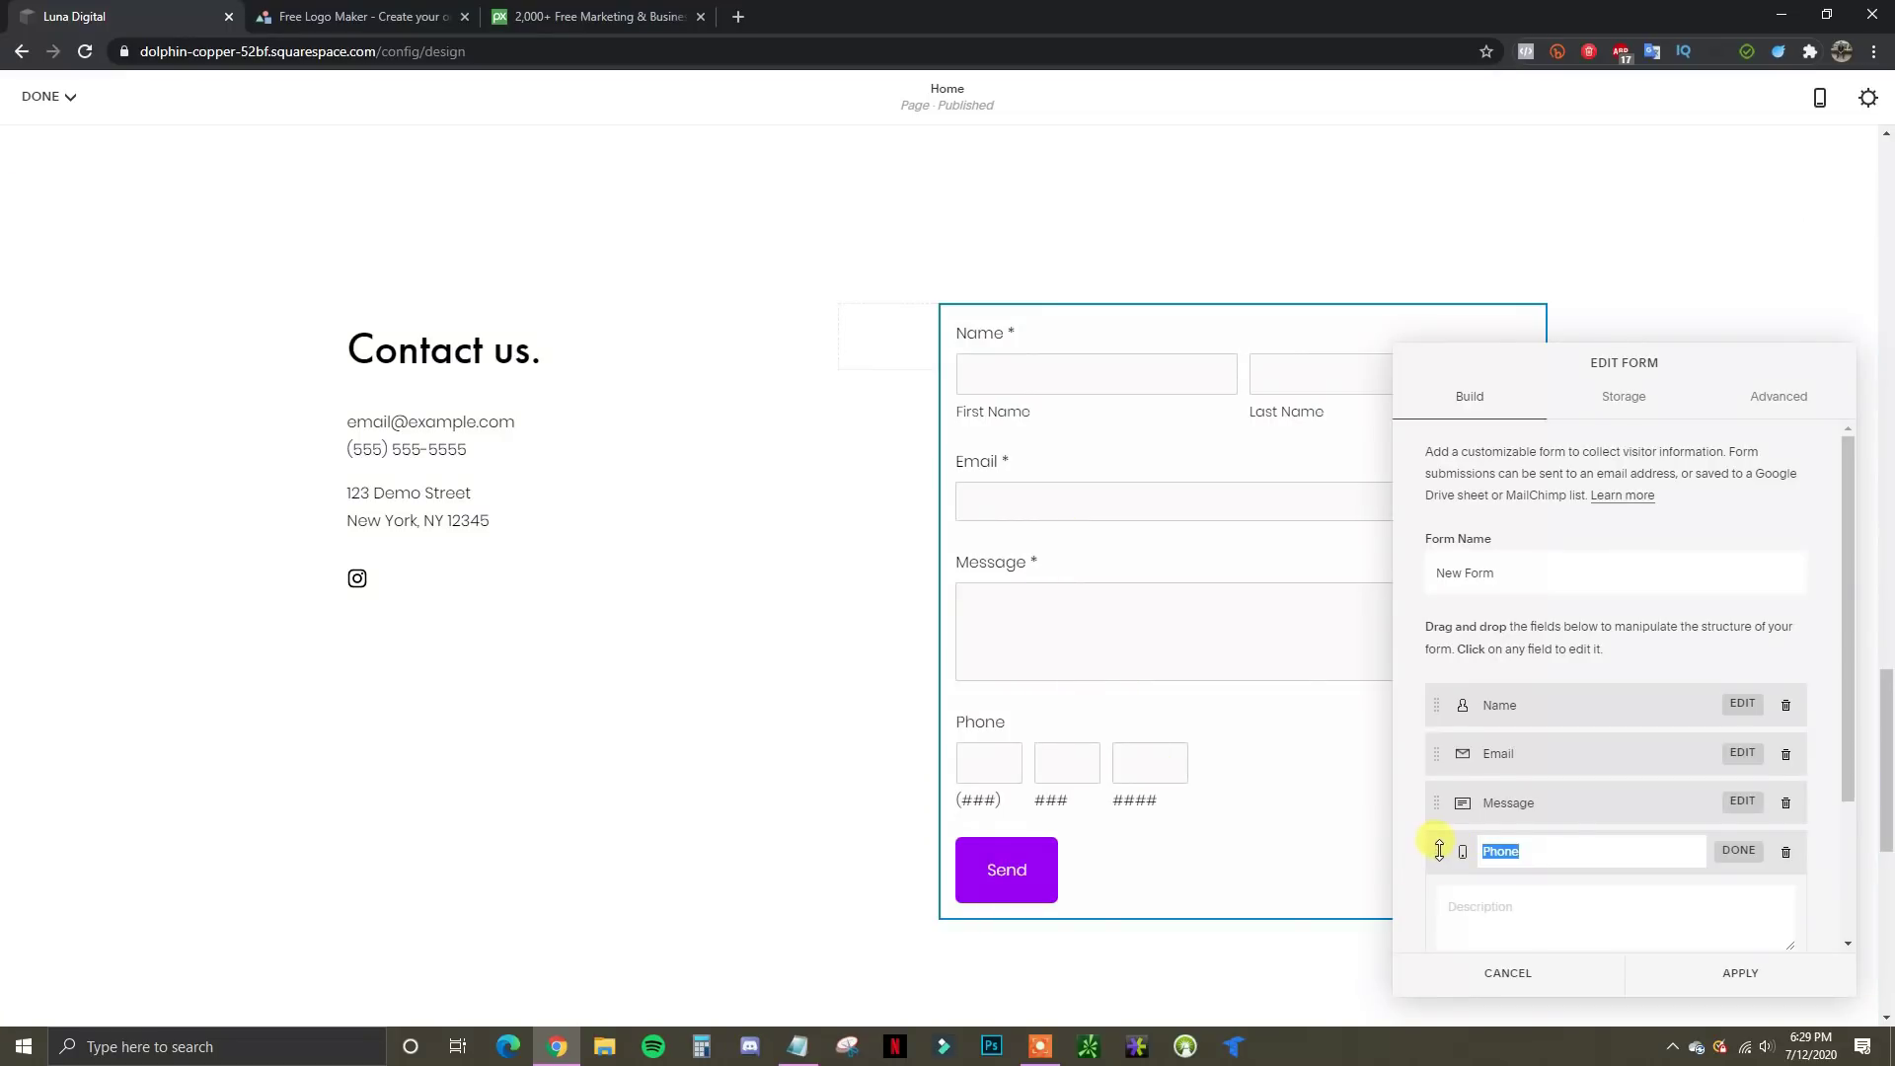
pyautogui.moveTo(1441, 850); pyautogui.dragTo(1438, 790)
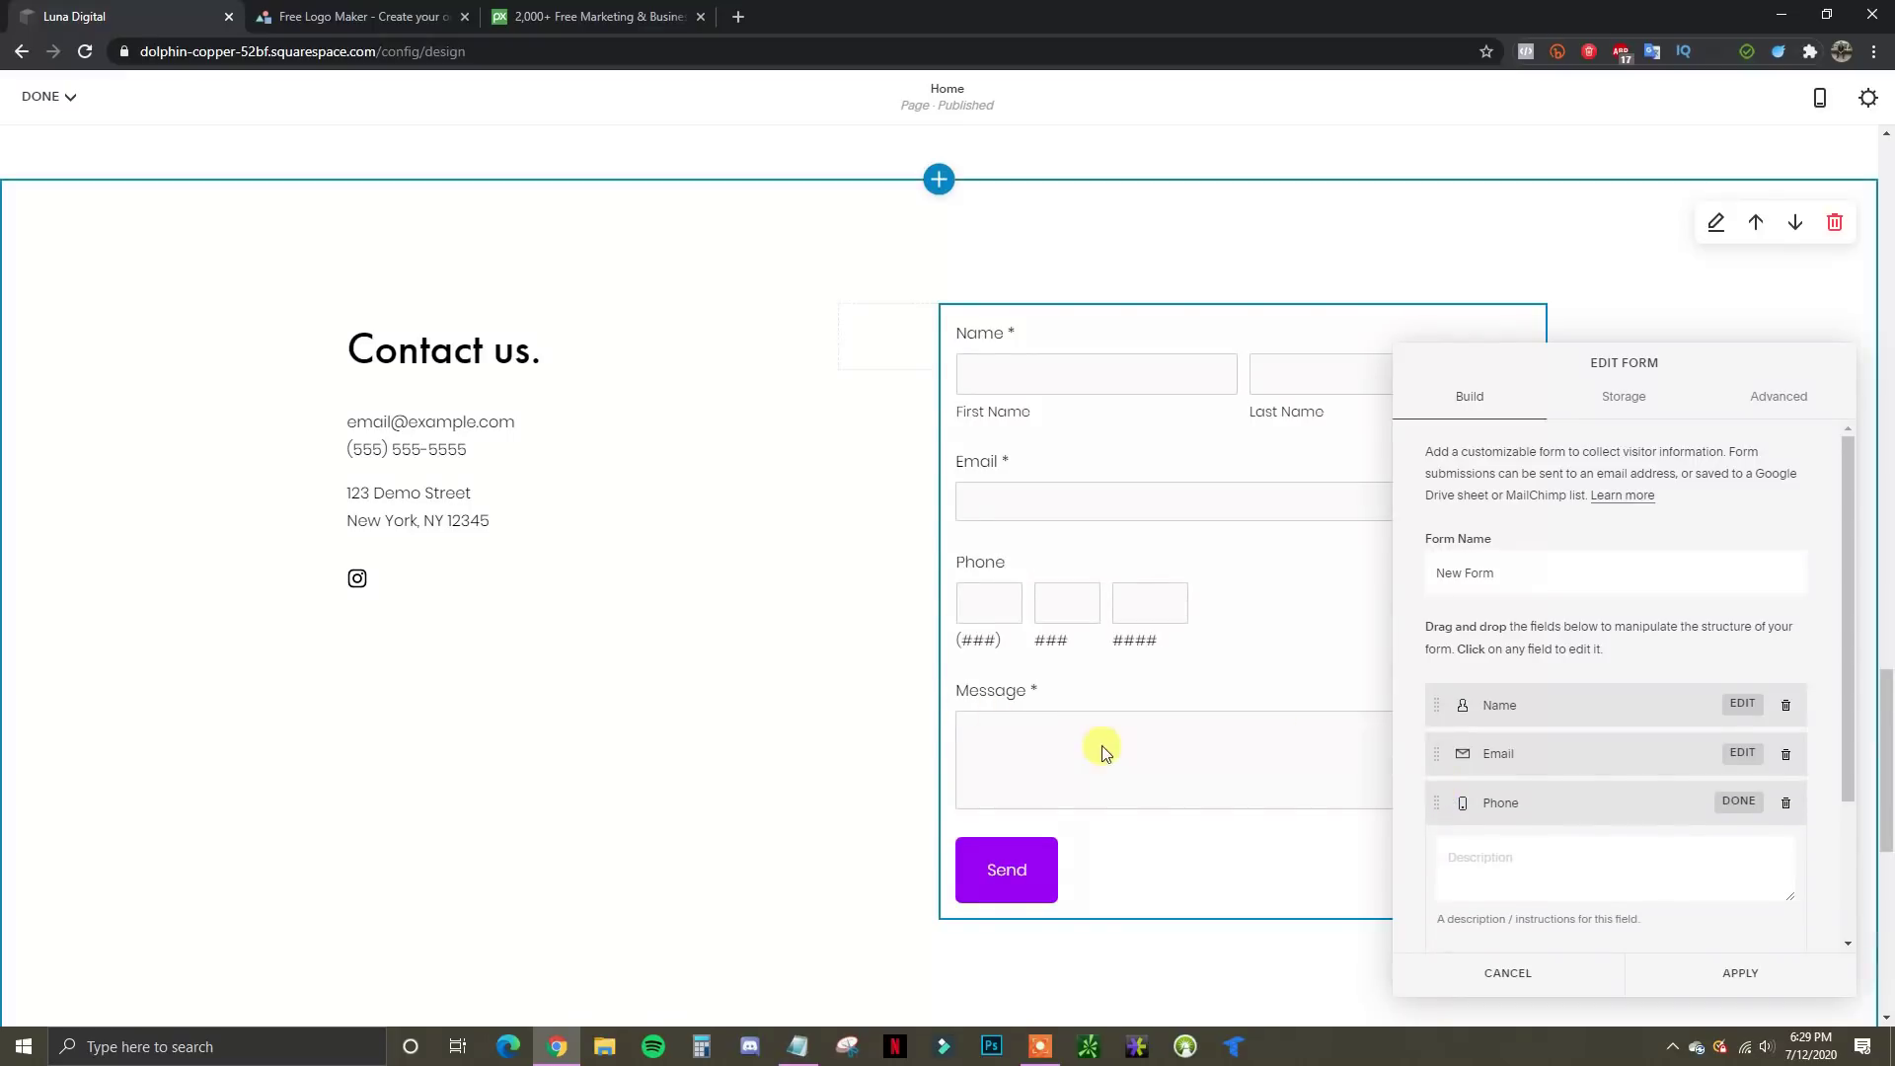
pyautogui.scroll(-2, 1630, 845)
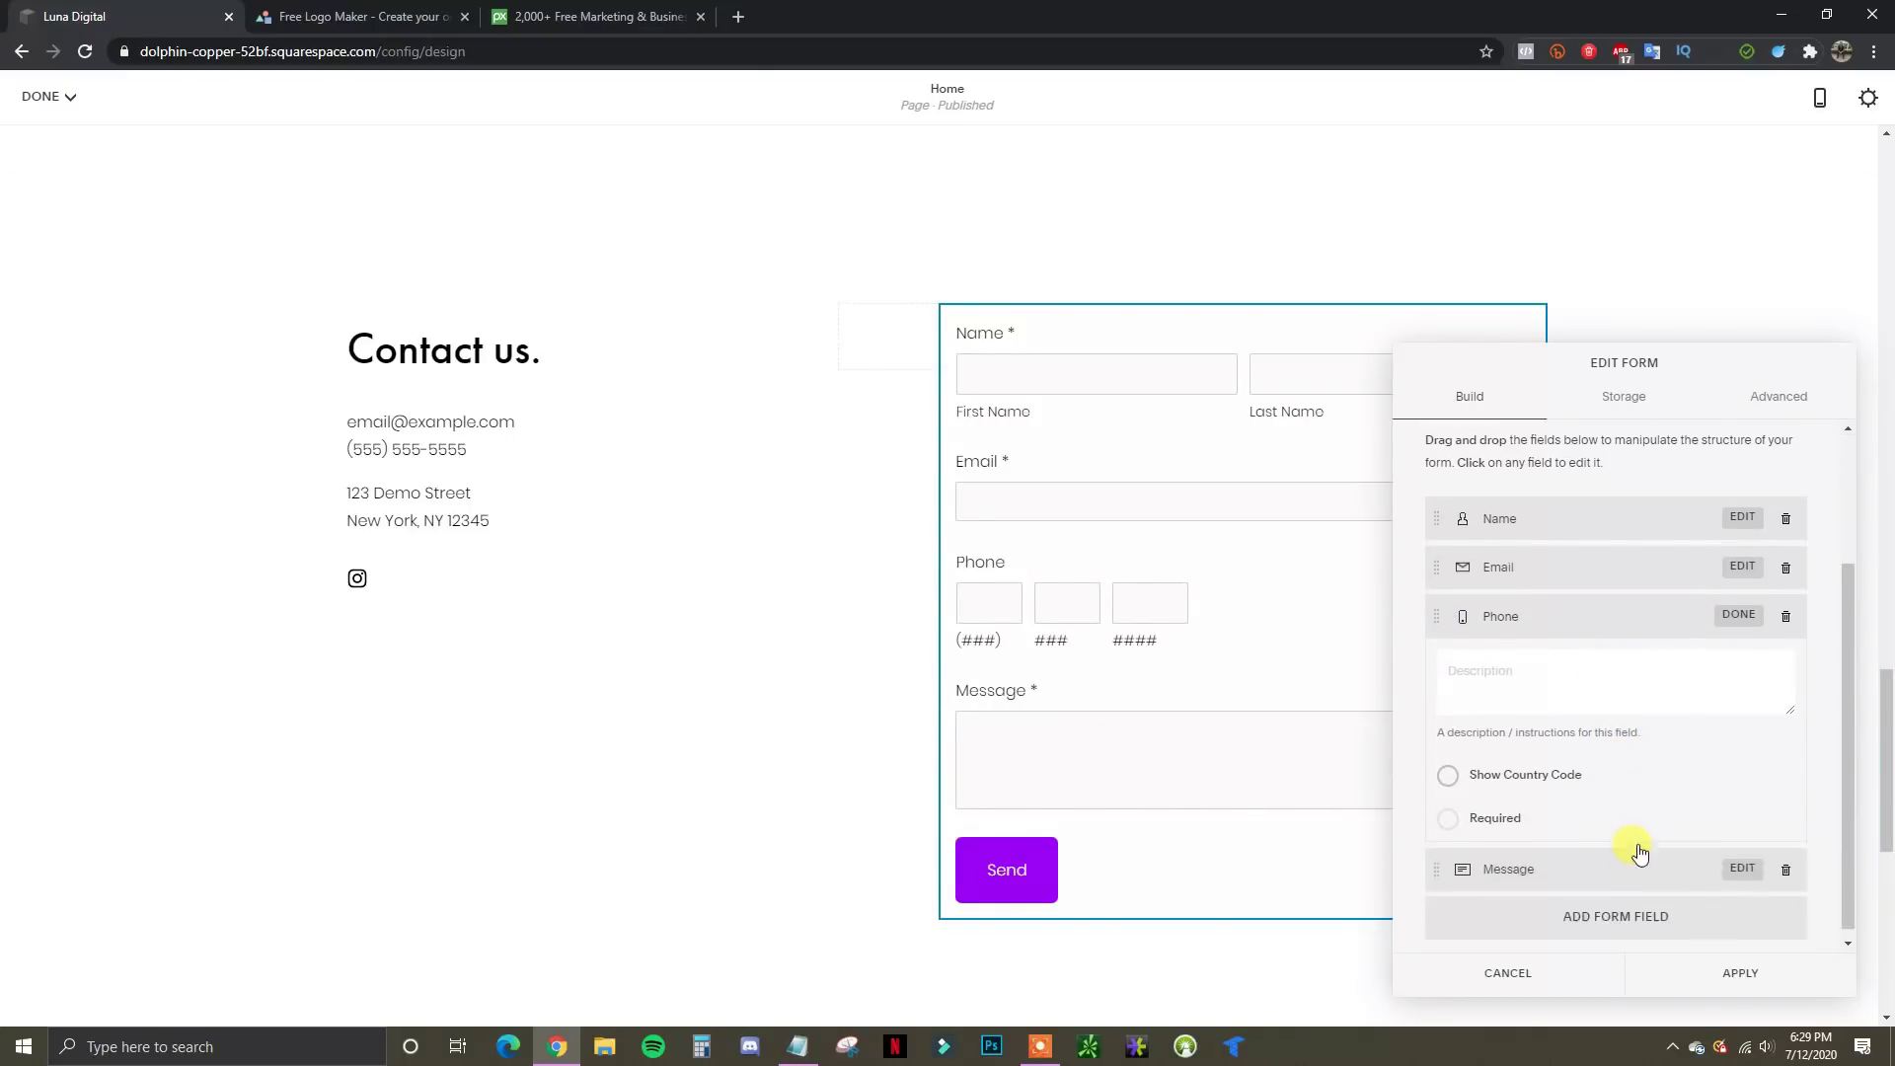
pyautogui.click(1514, 779)
pyautogui.click(1536, 780)
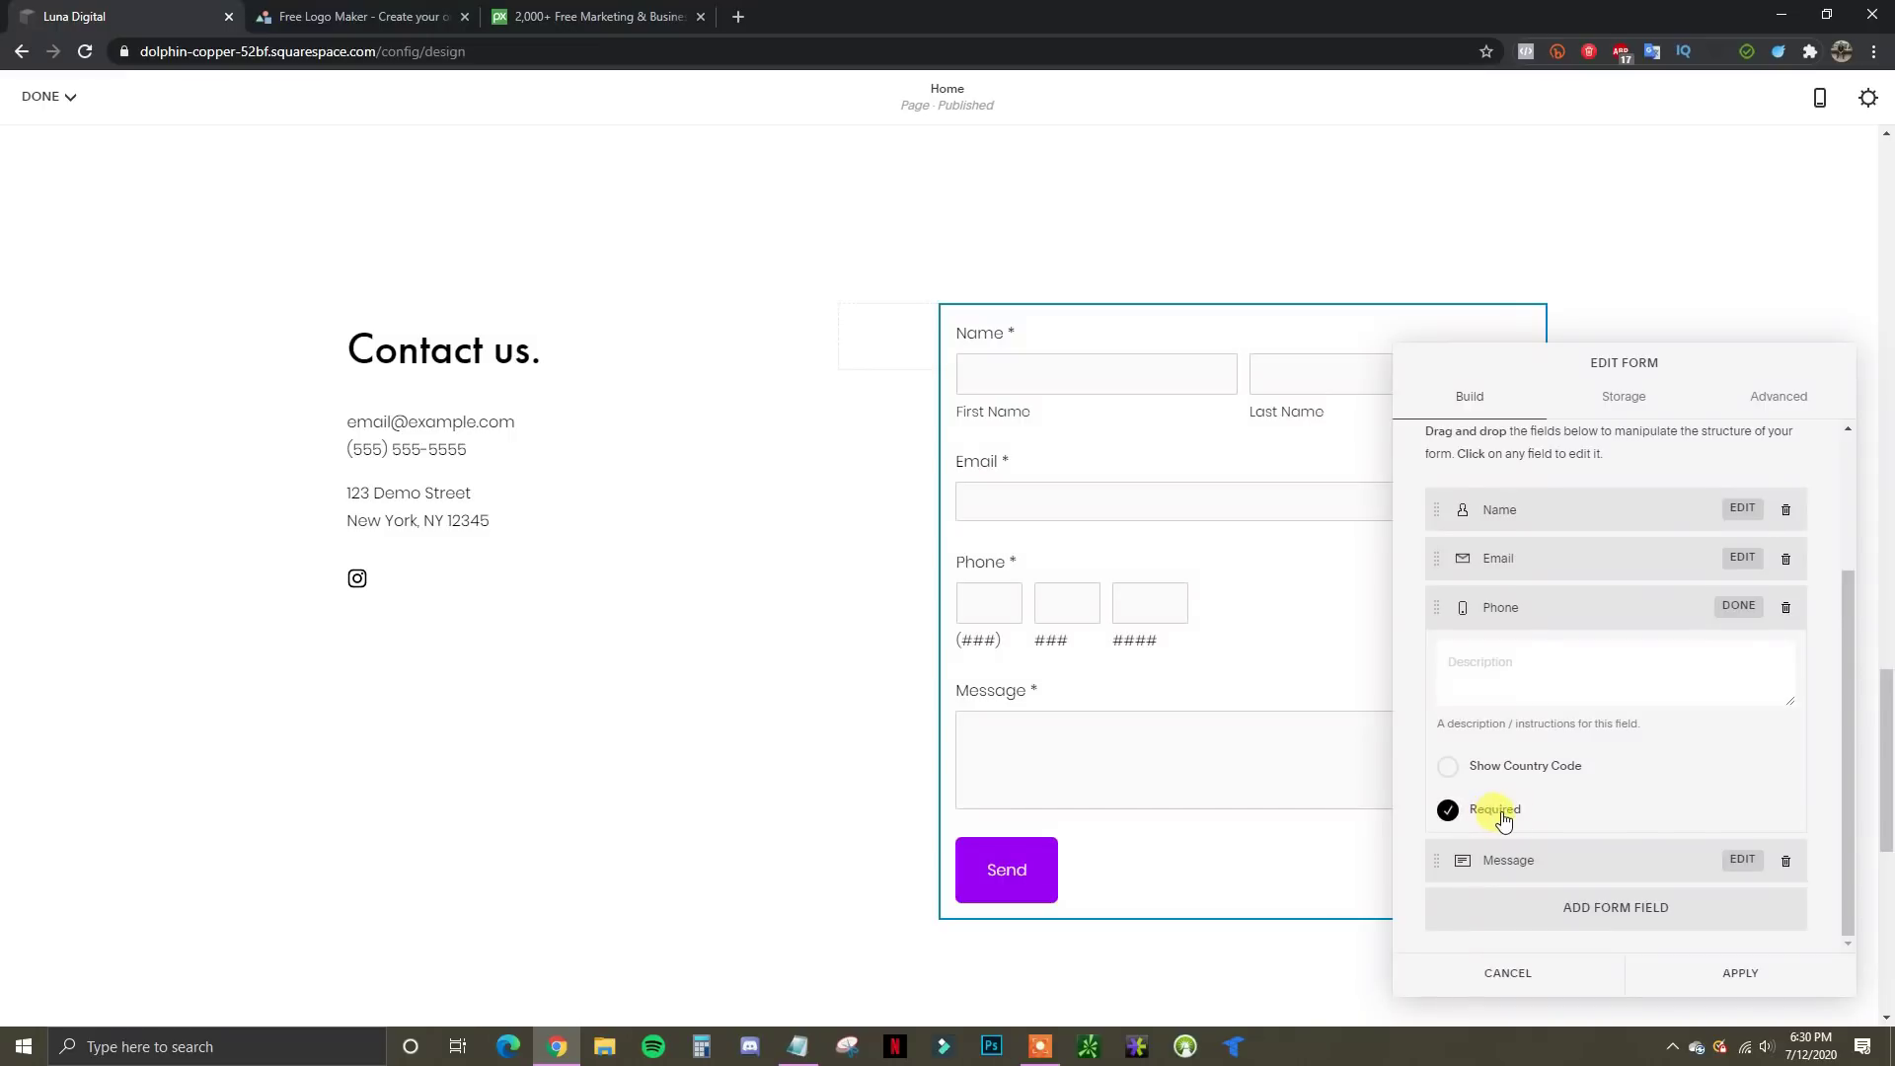
pyautogui.click(1738, 607)
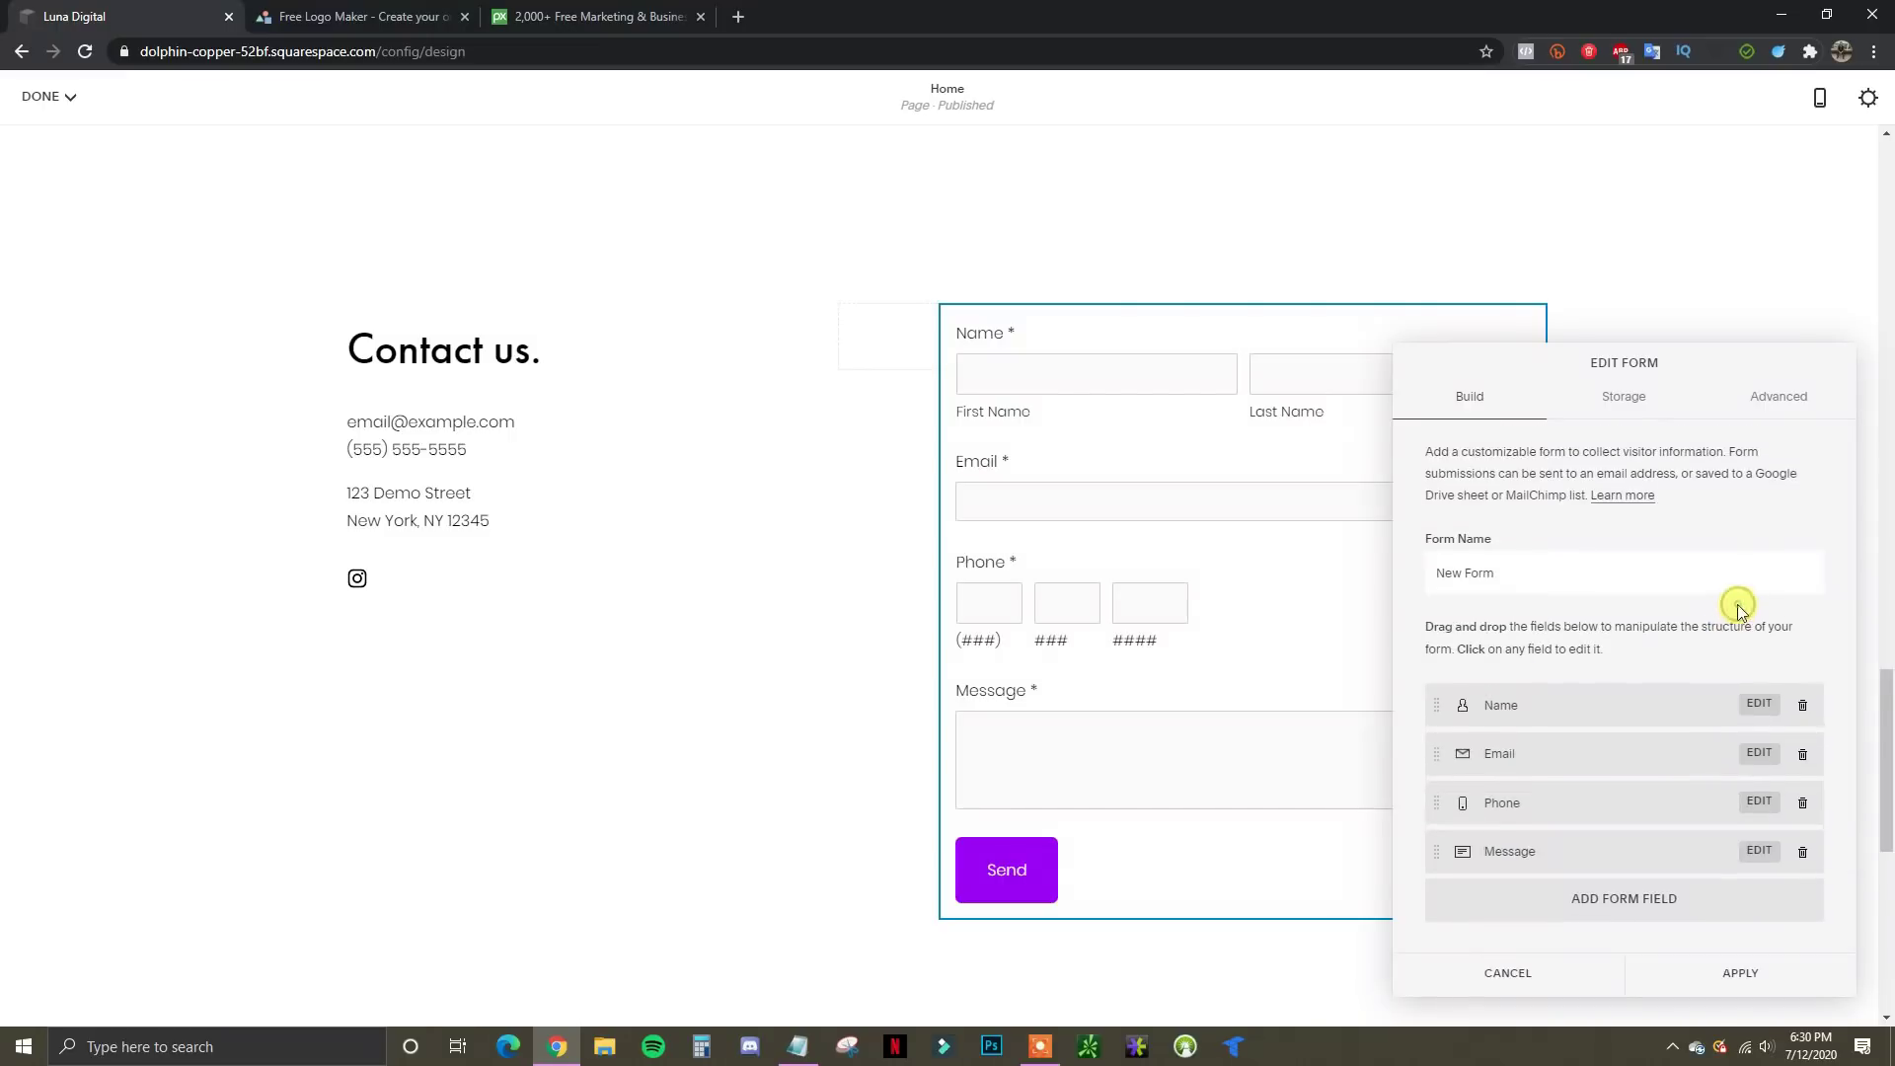
# Check the form's Storage settings, then apply the four-field form and dismiss the storage reminder
pyautogui.click(1625, 405)
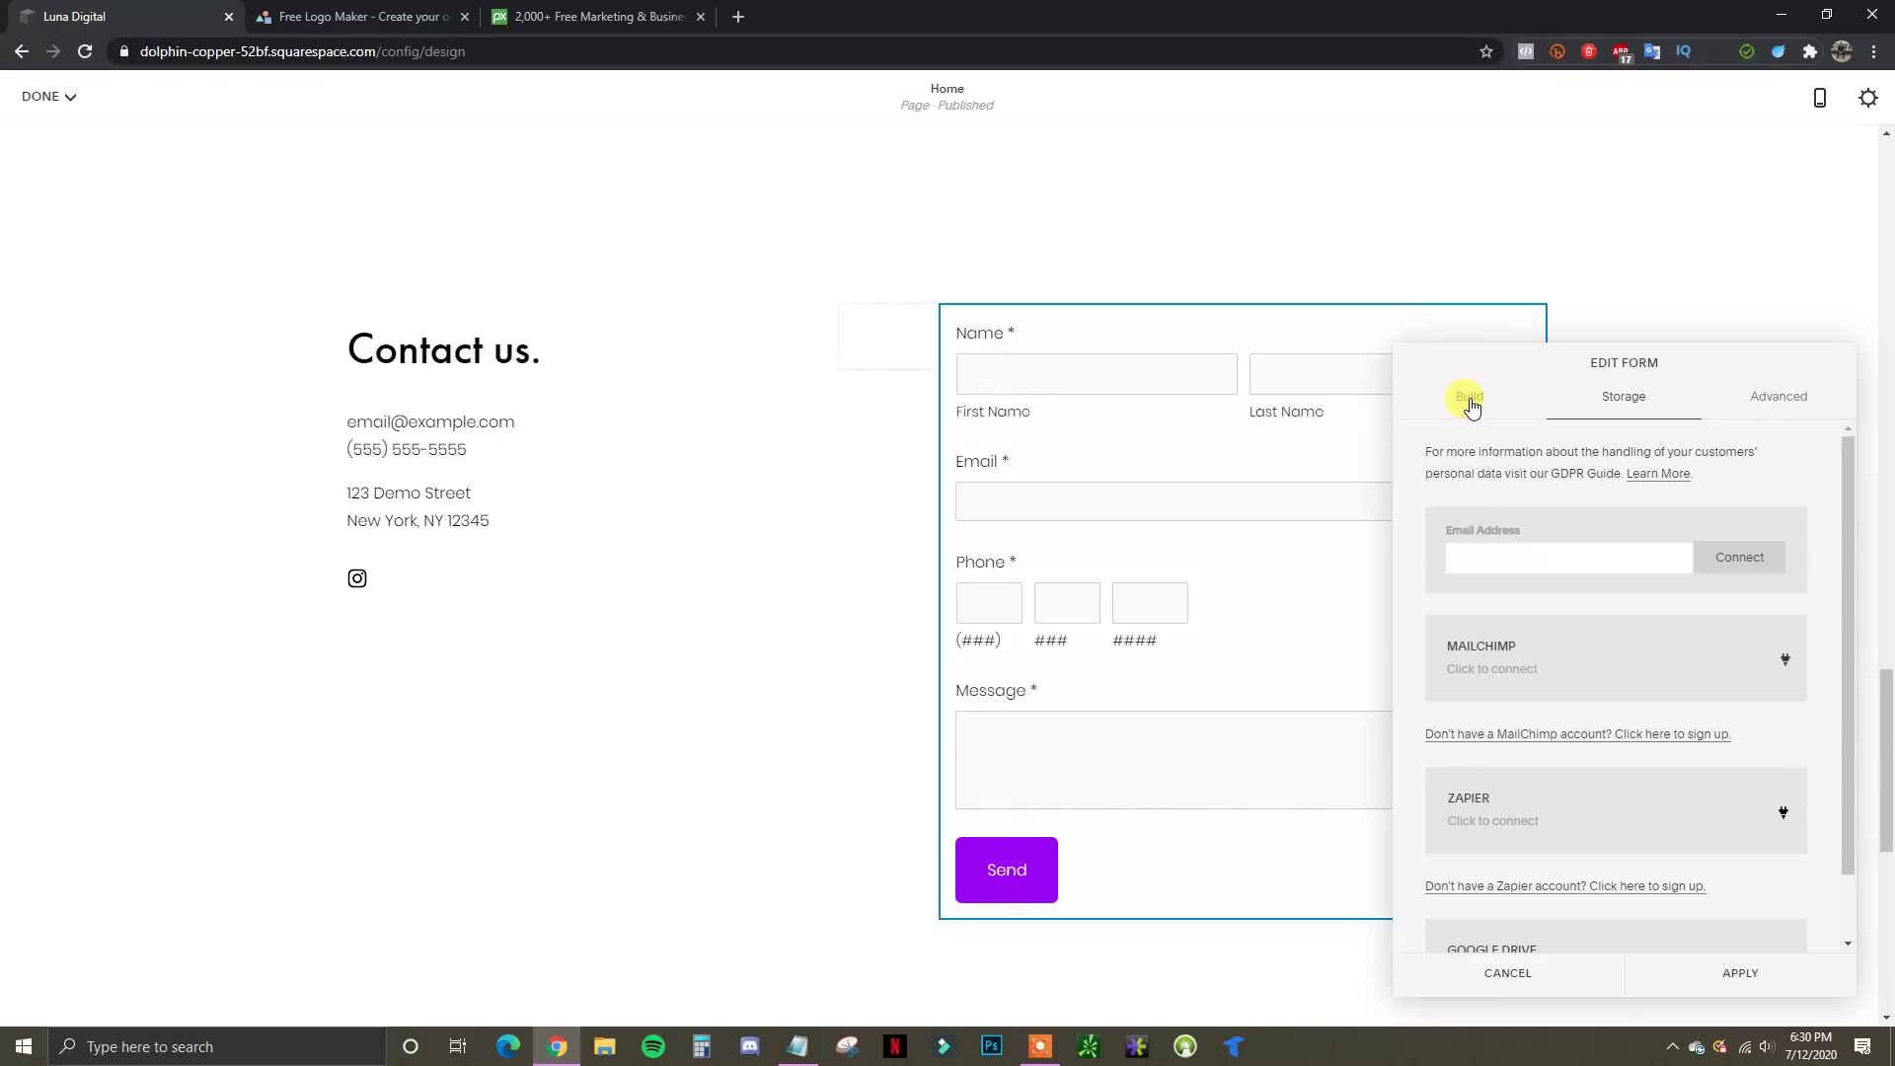
pyautogui.click(1470, 399)
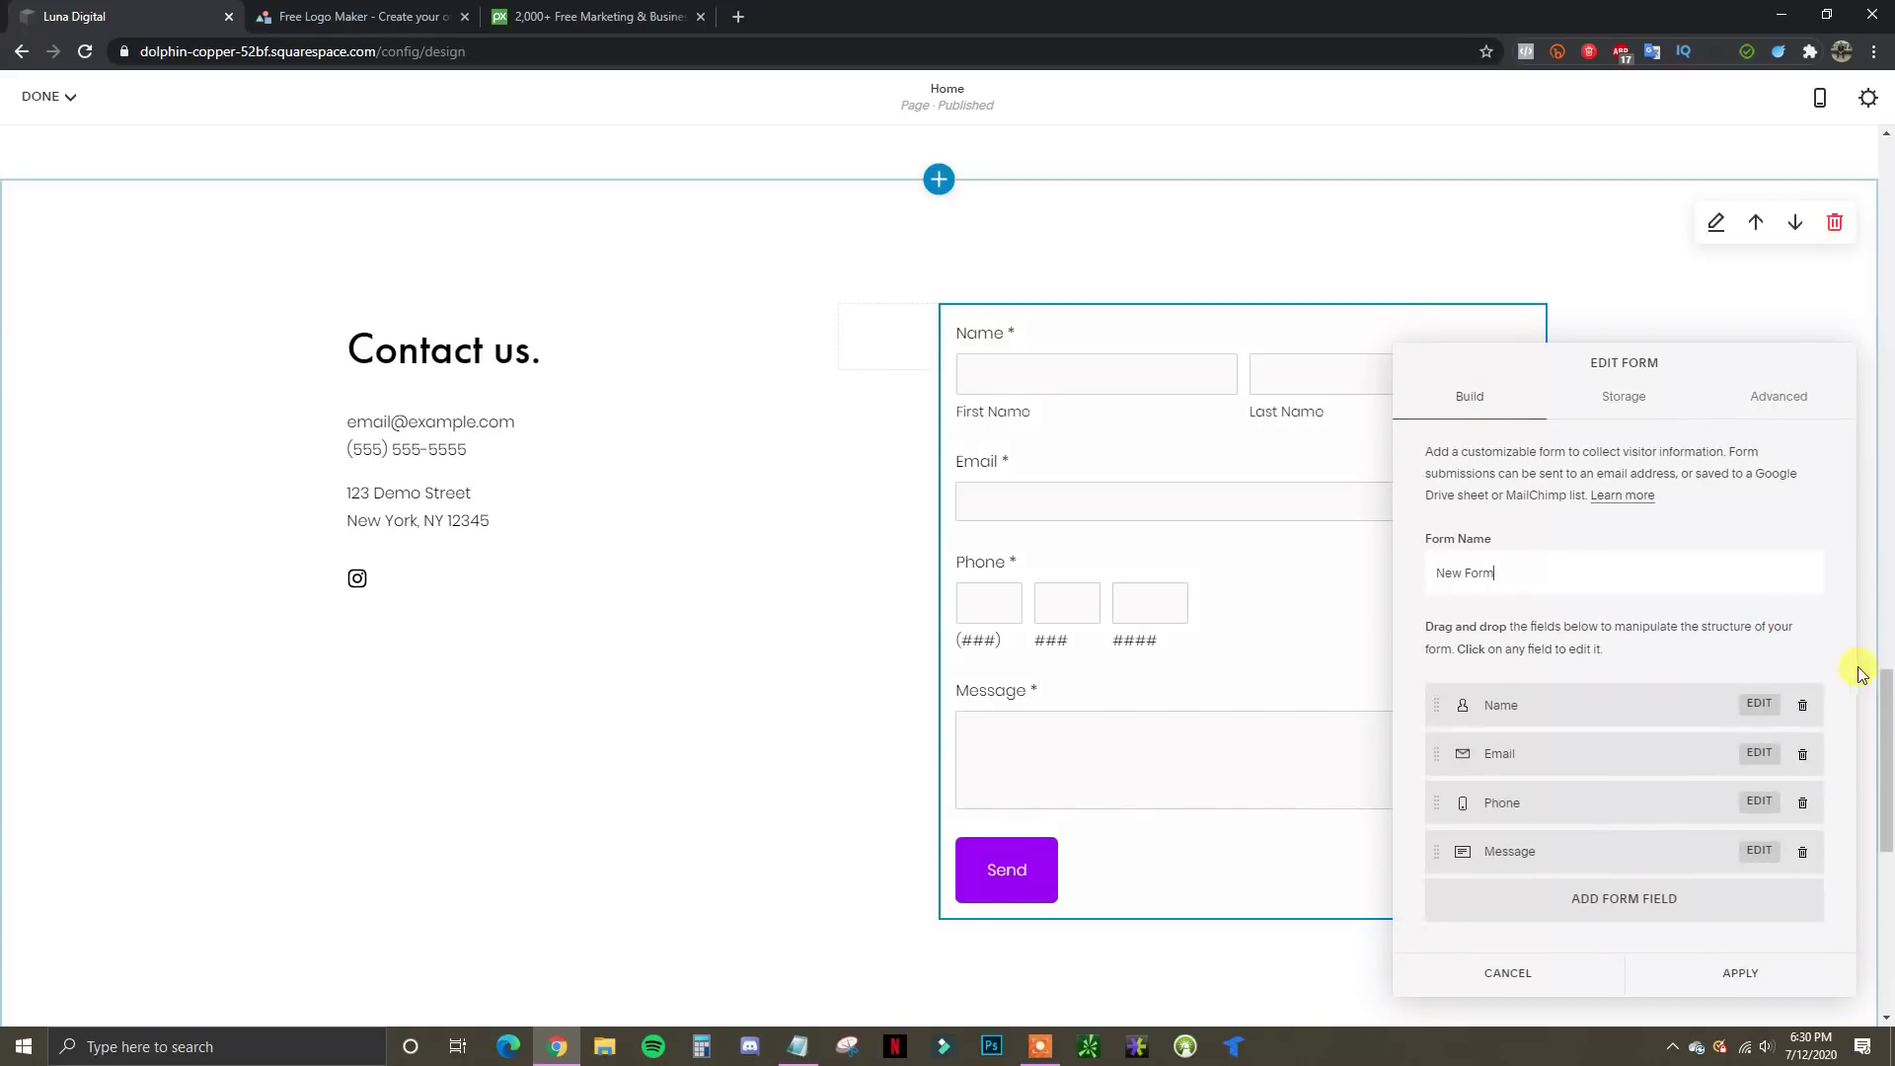
pyautogui.click(1755, 984)
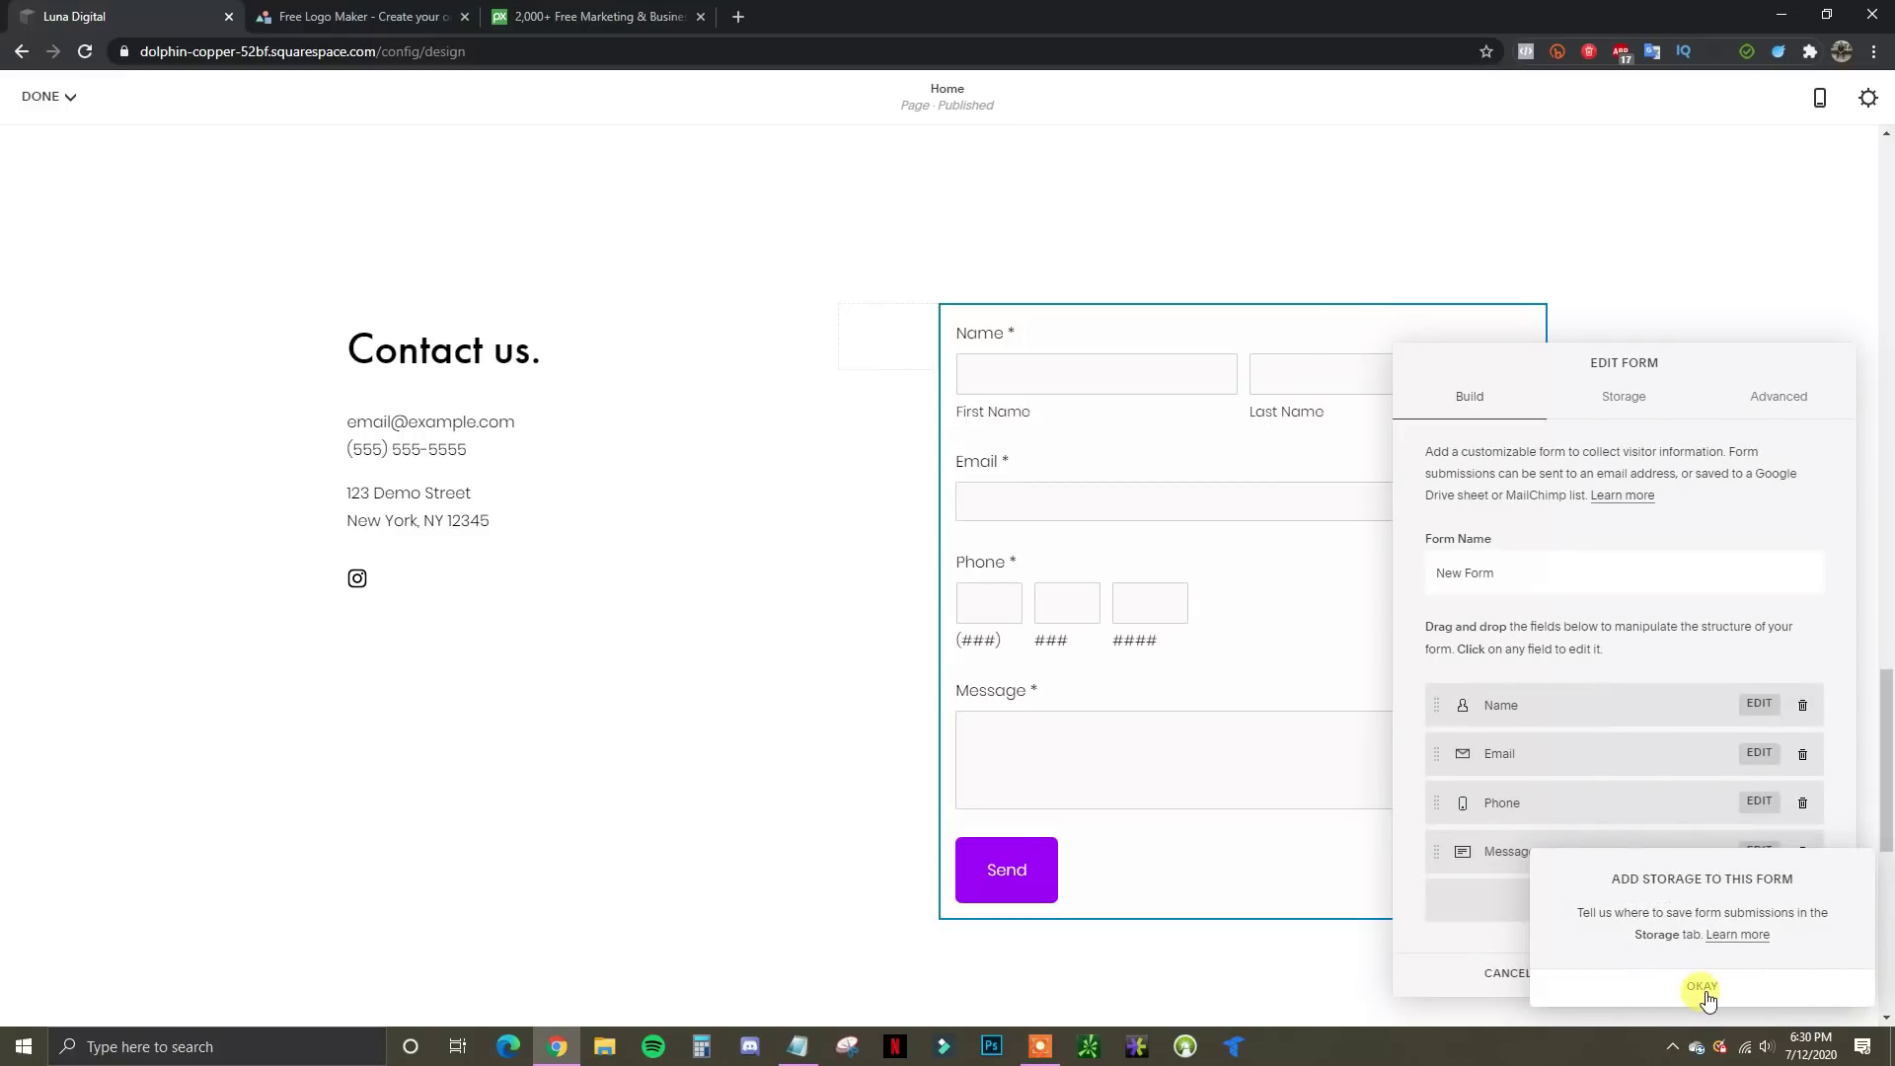
pyautogui.click(1714, 990)
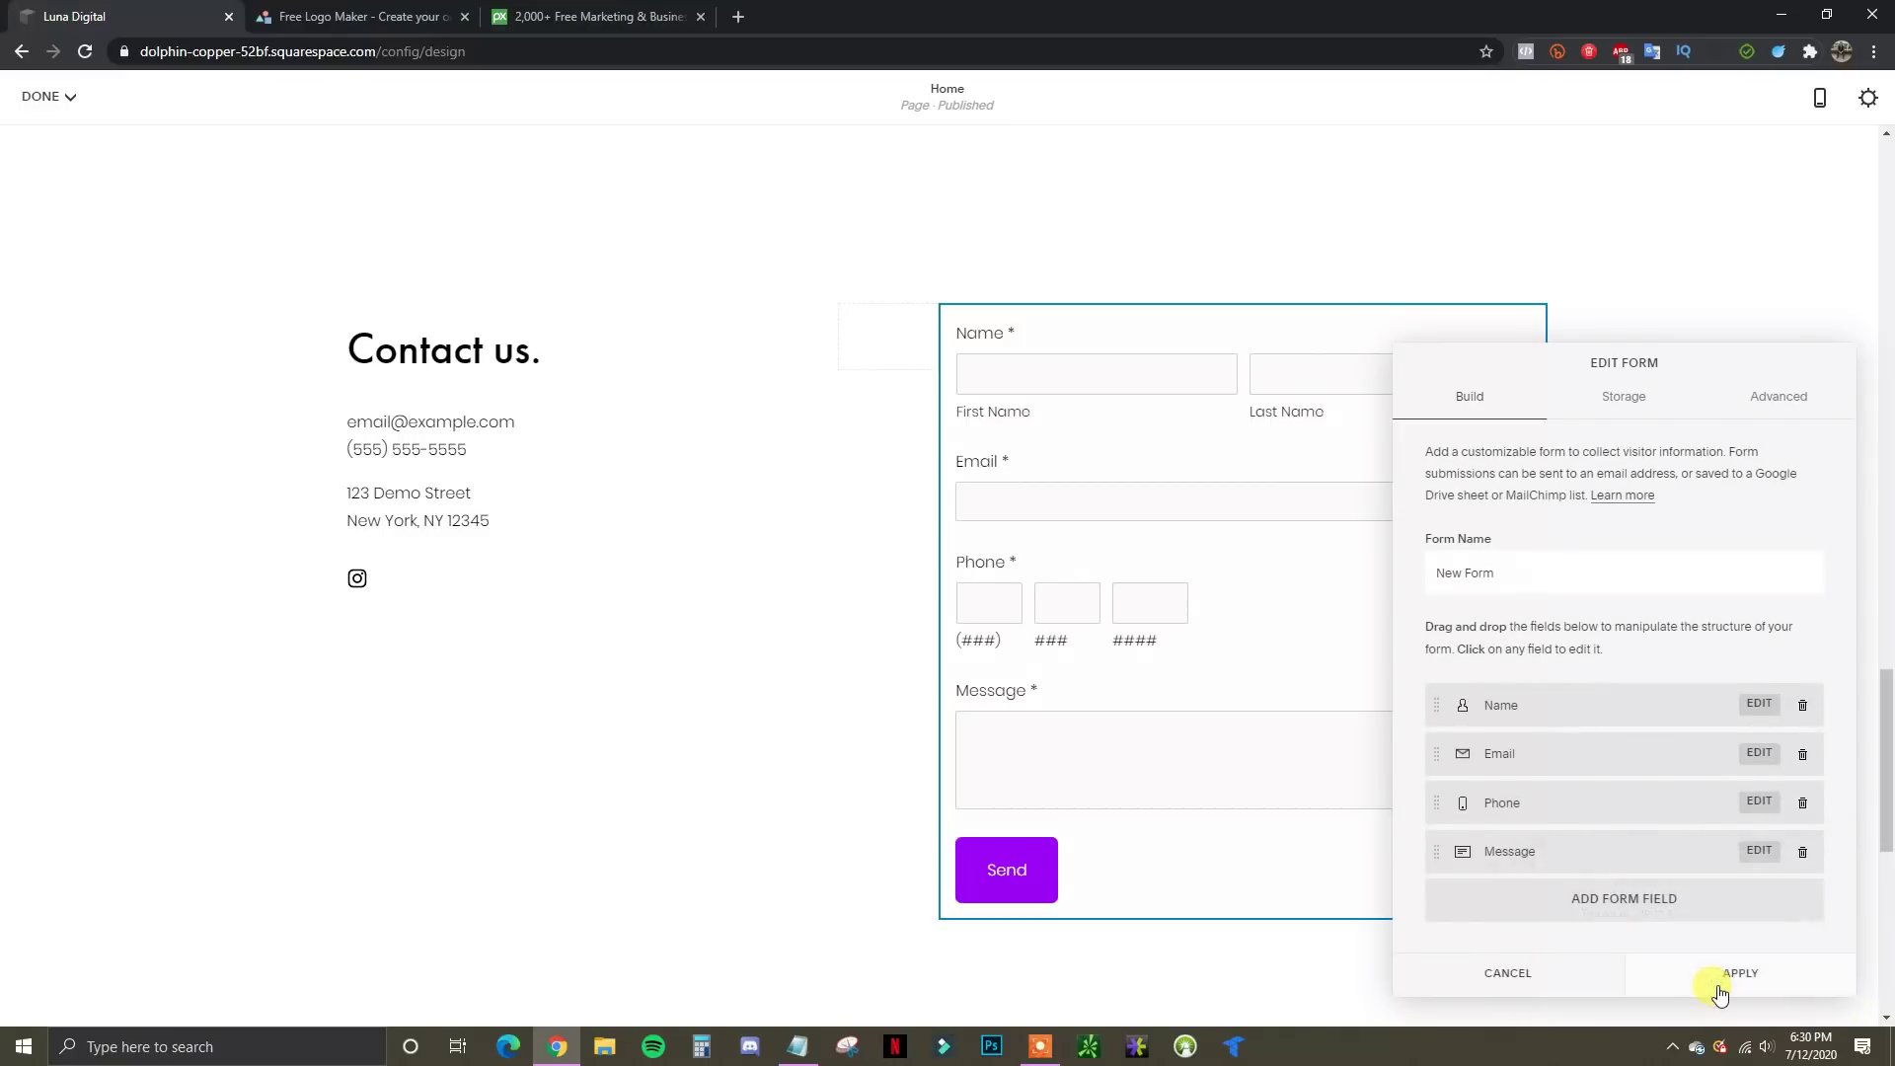
pyautogui.click(1725, 992)
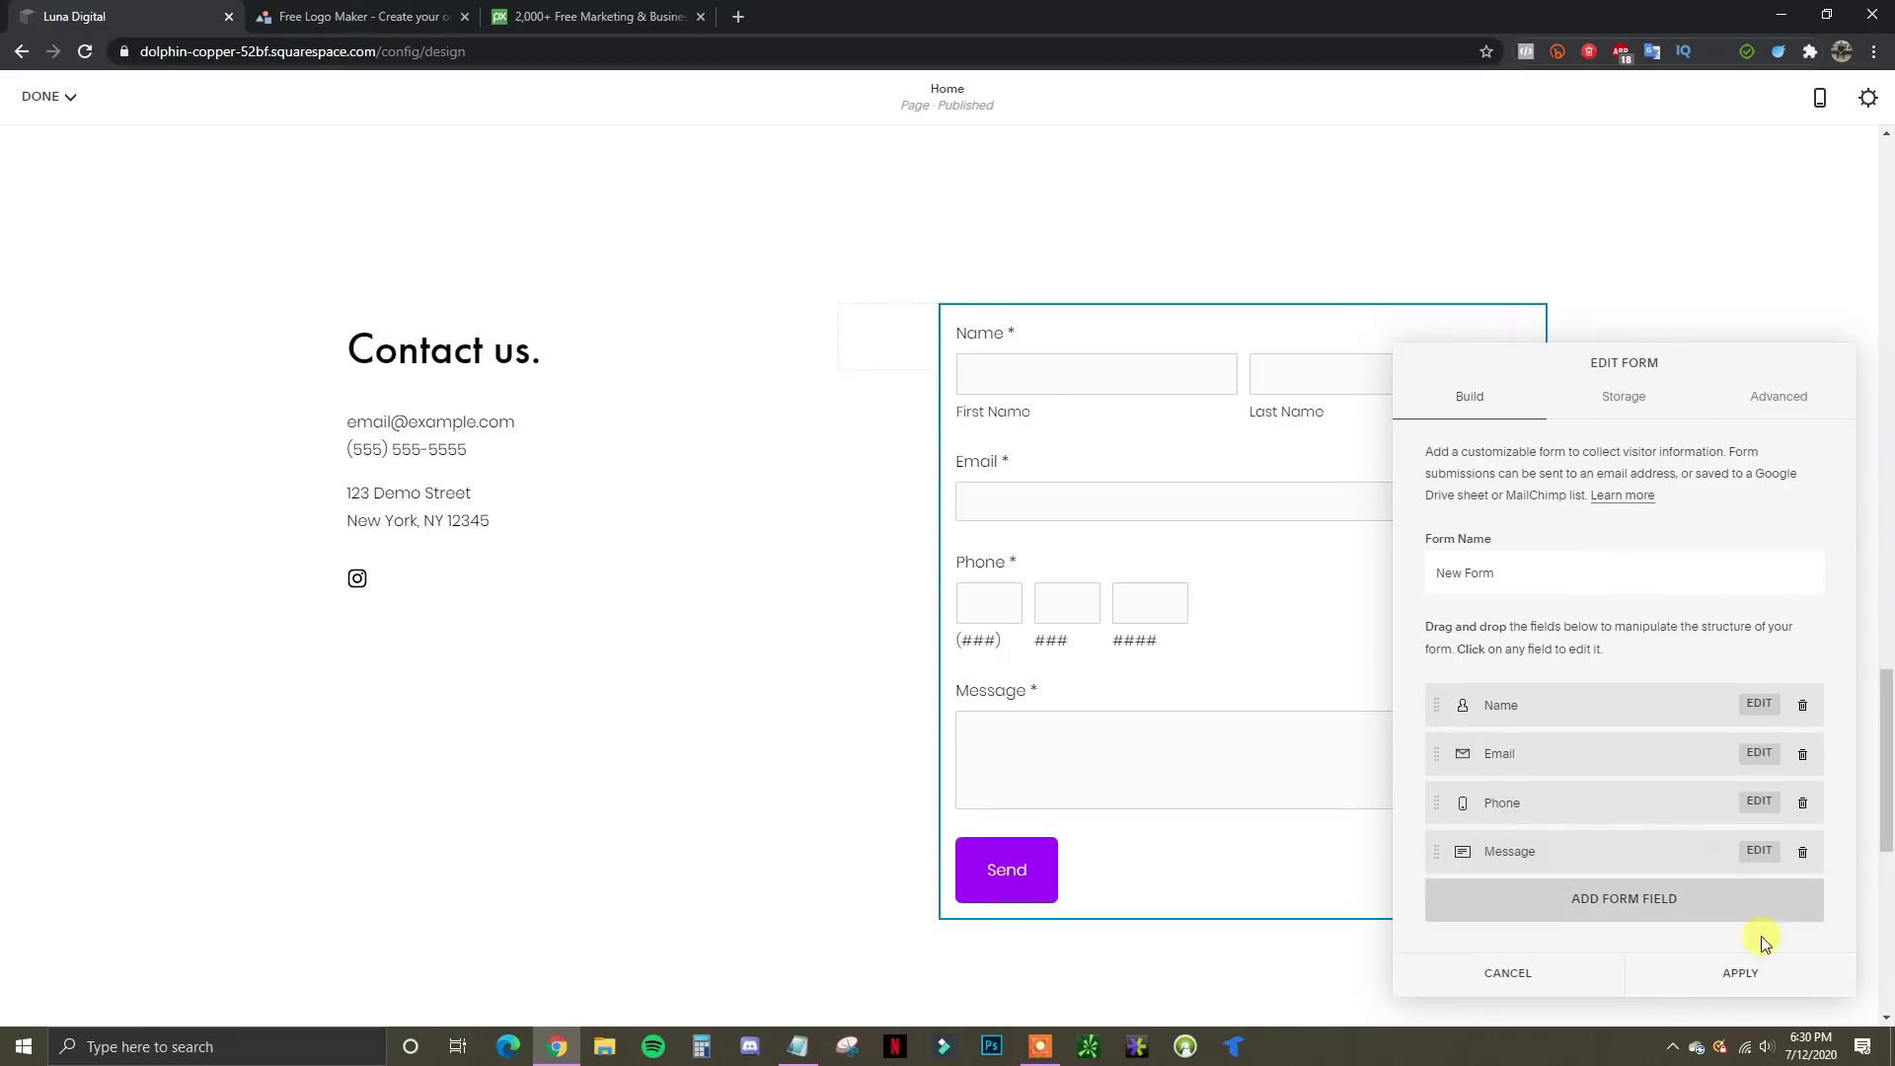
# Scroll through the Home page and open the Add a Section picker
pyautogui.scroll(-7, 1637, 659)
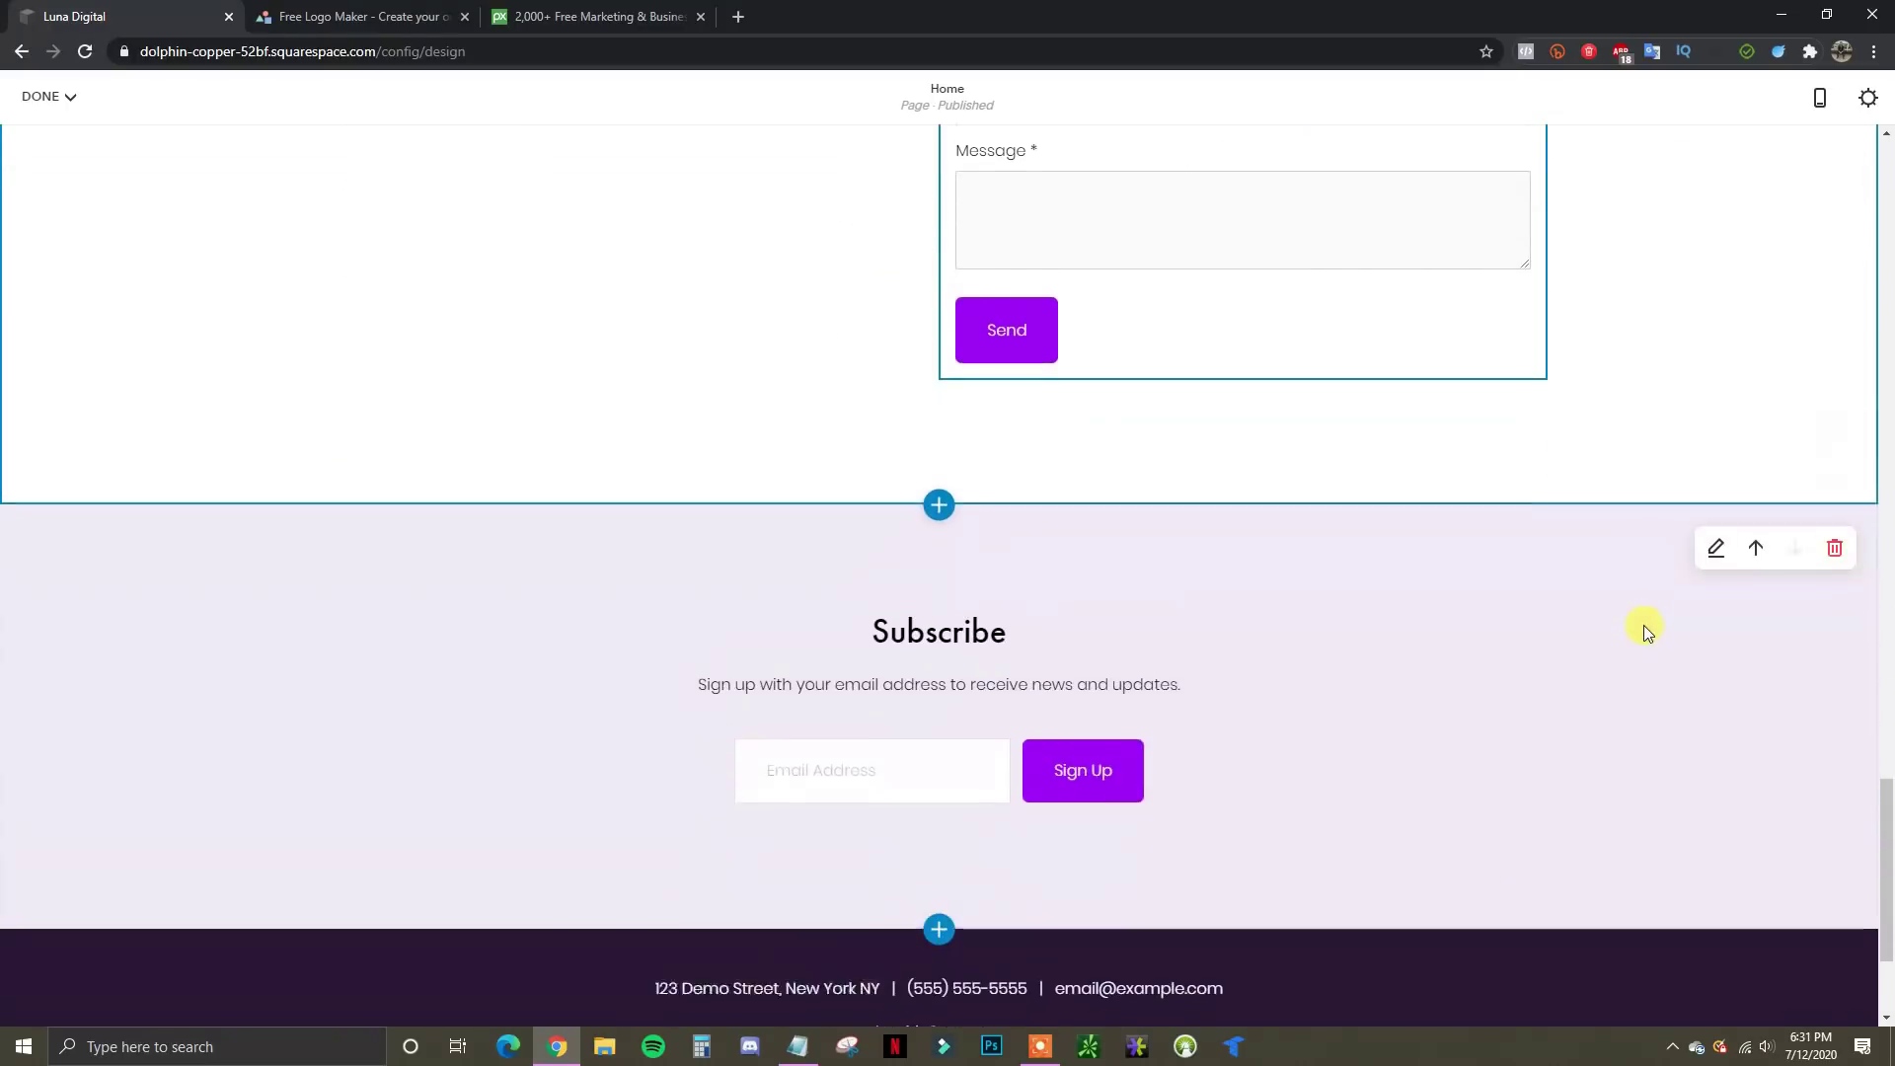
pyautogui.scroll(3, 1638, 627)
pyautogui.scroll(5, 1638, 623)
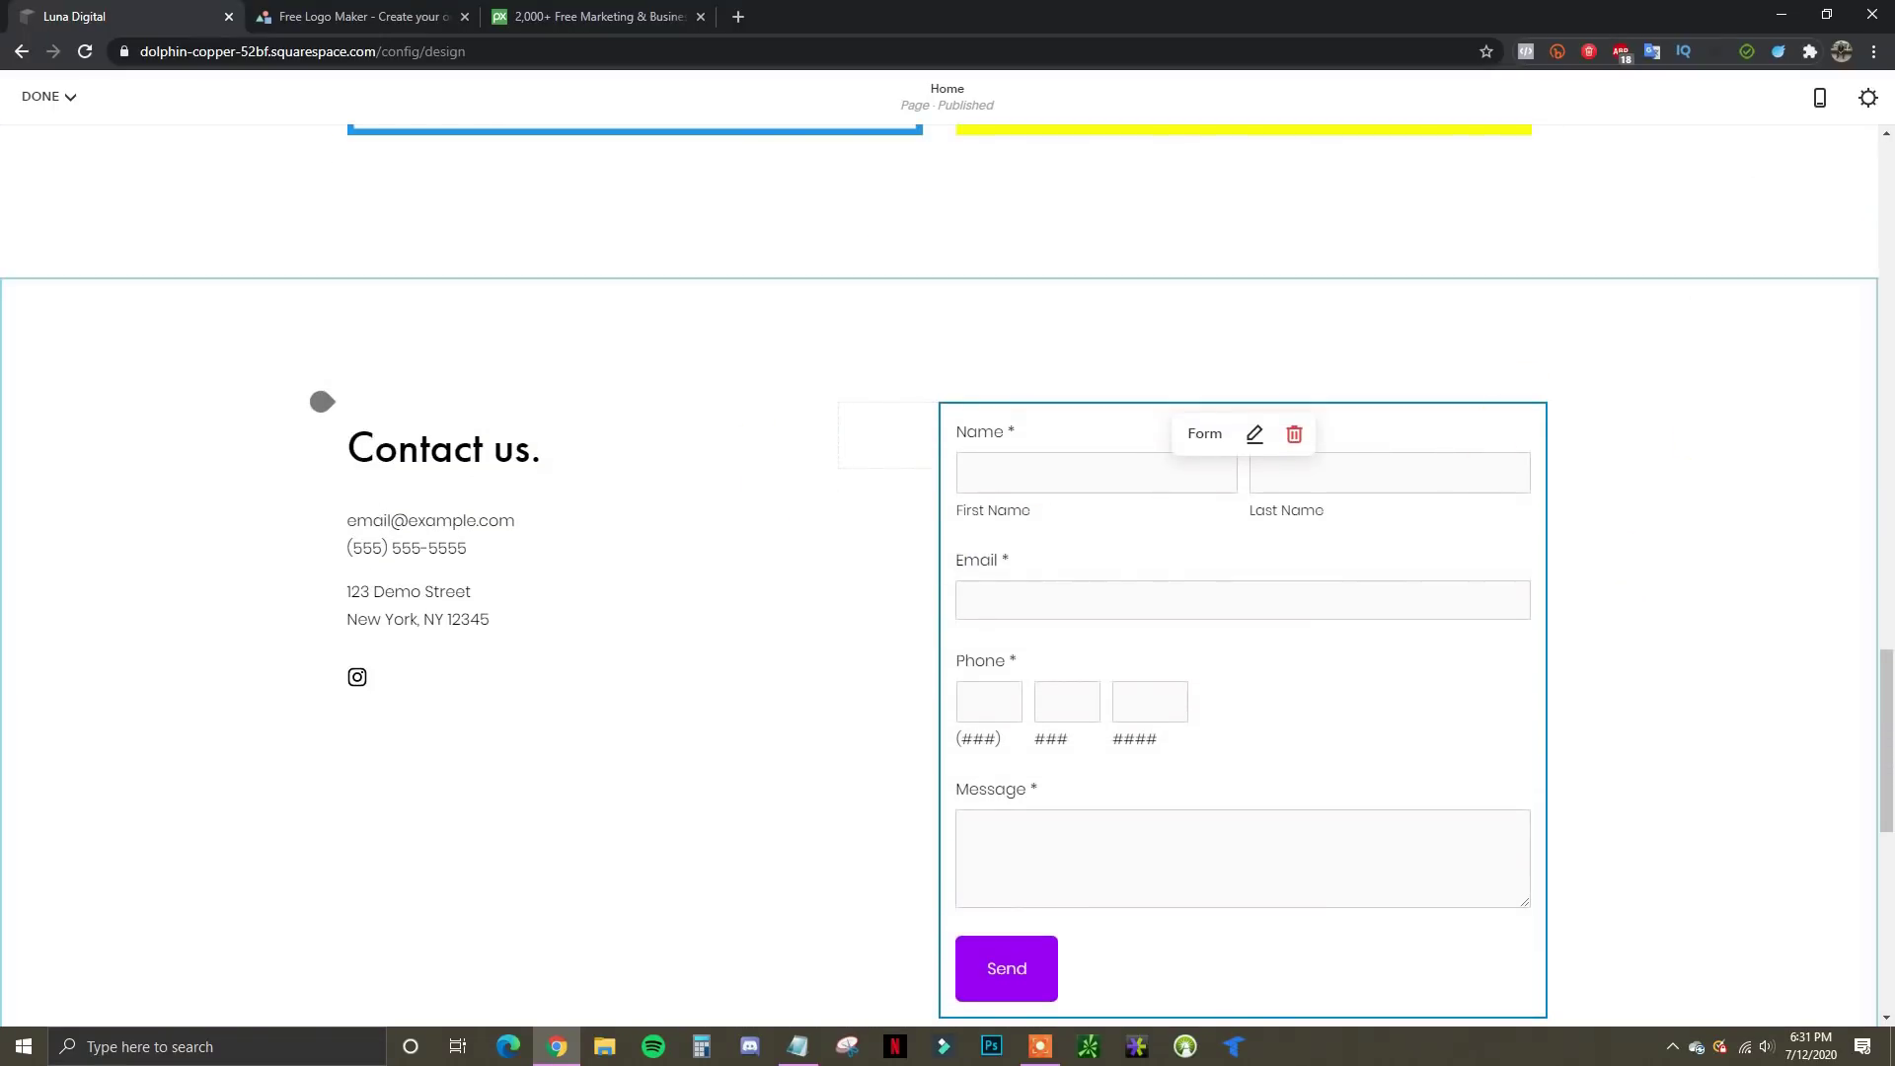
pyautogui.scroll(1, 1388, 632)
pyautogui.scroll(10, 1388, 633)
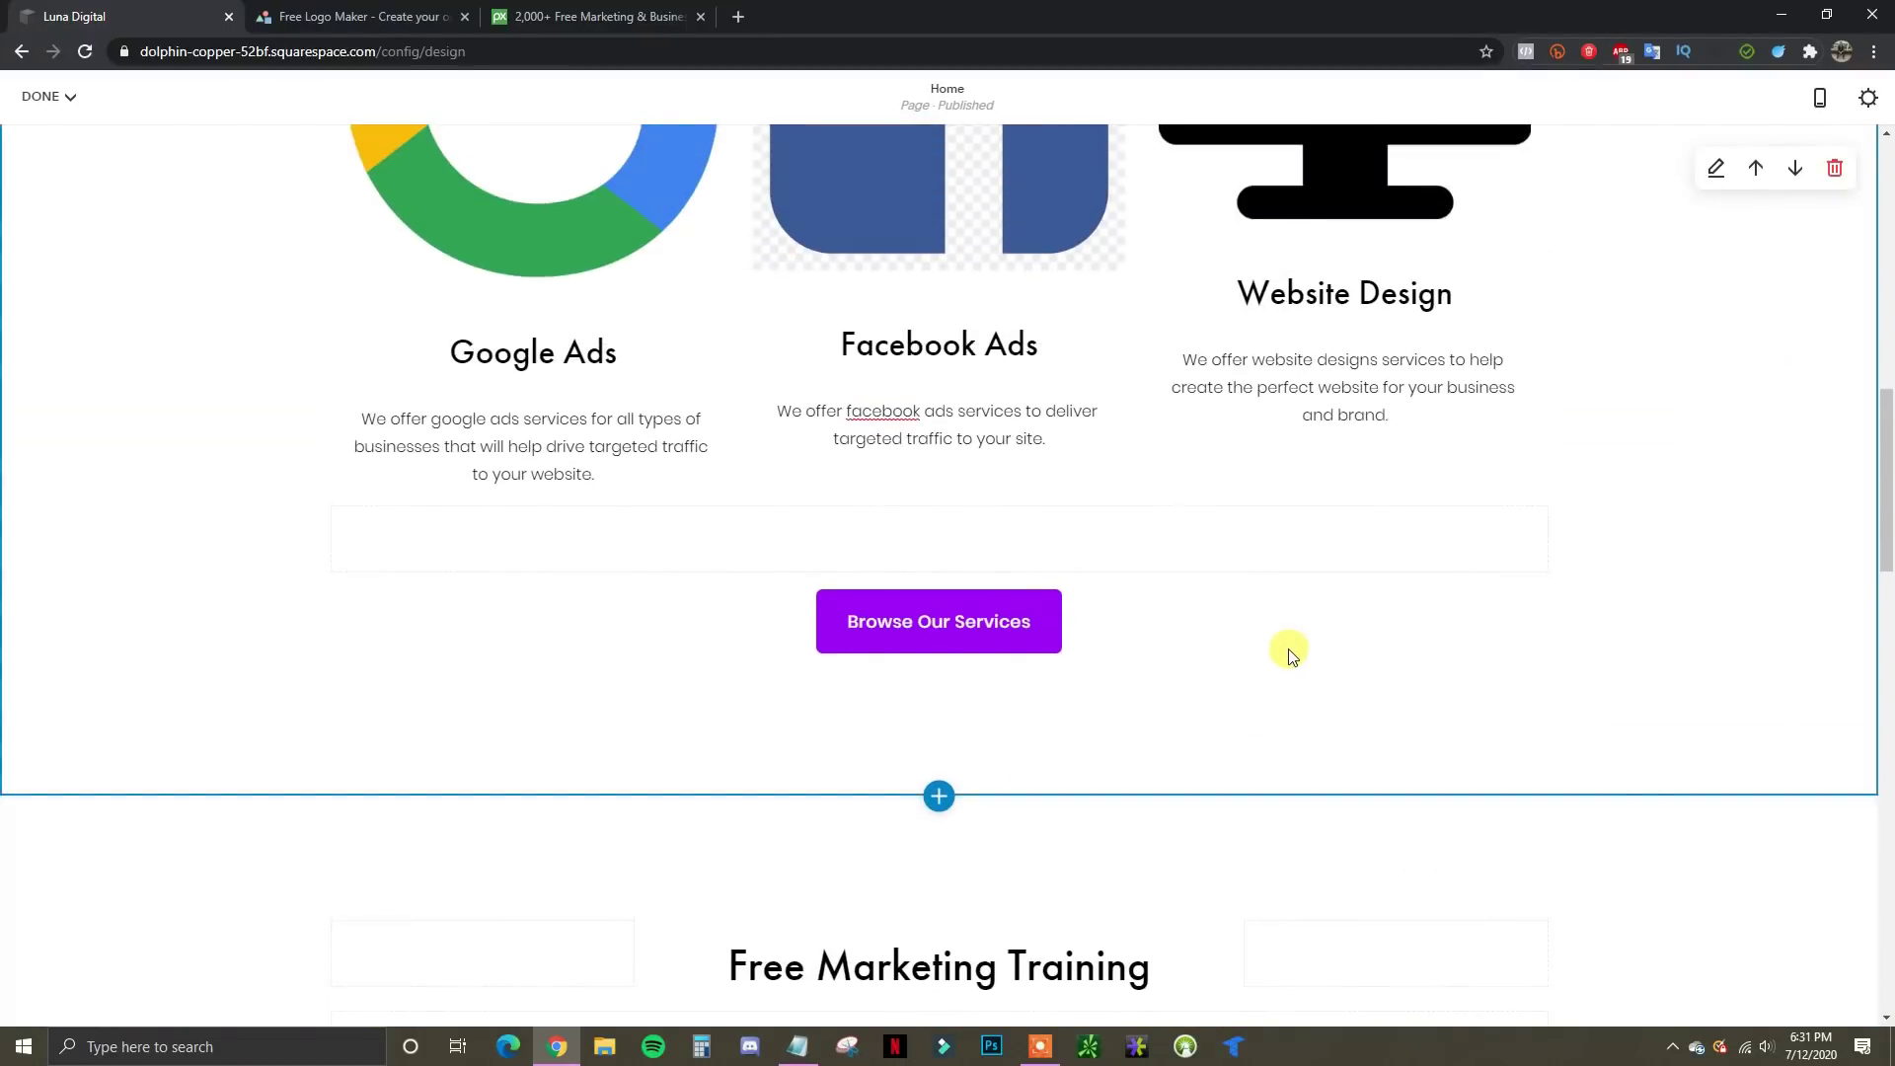
pyautogui.scroll(-4, 987, 681)
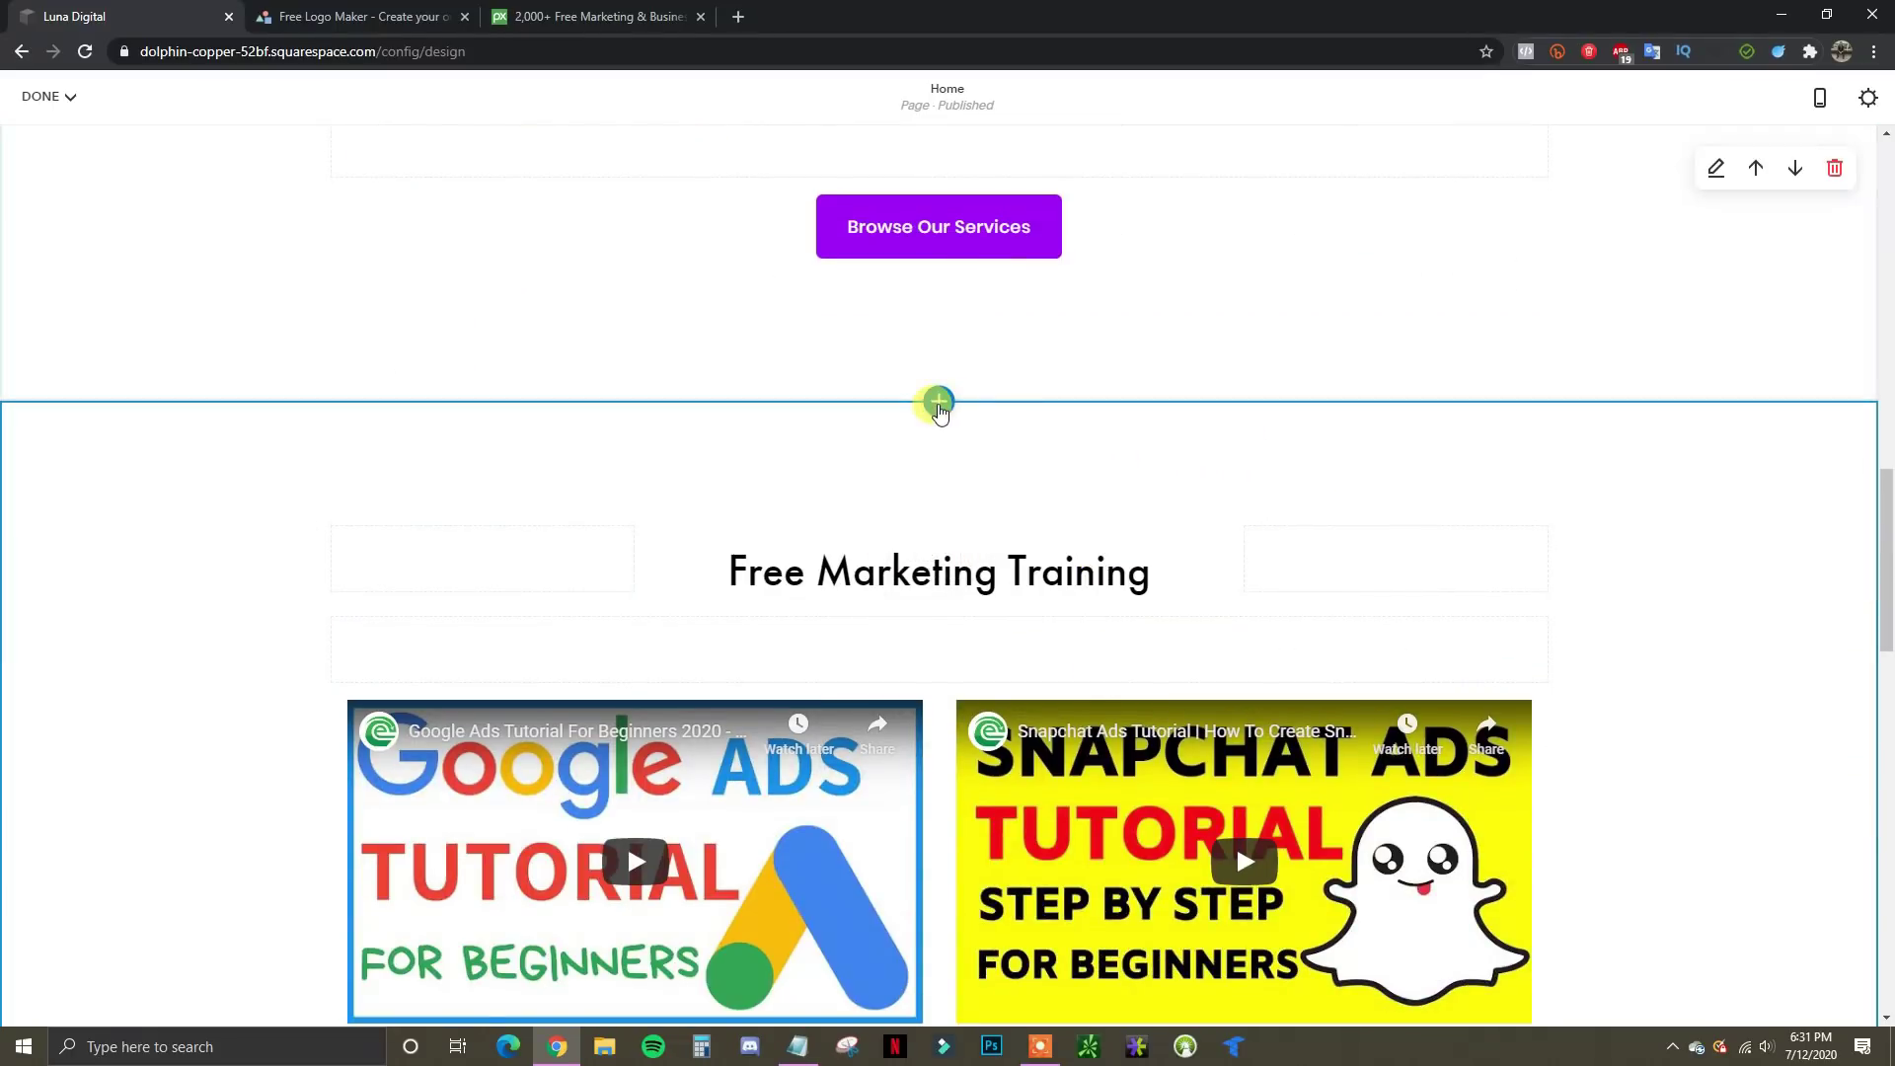
pyautogui.click(938, 401)
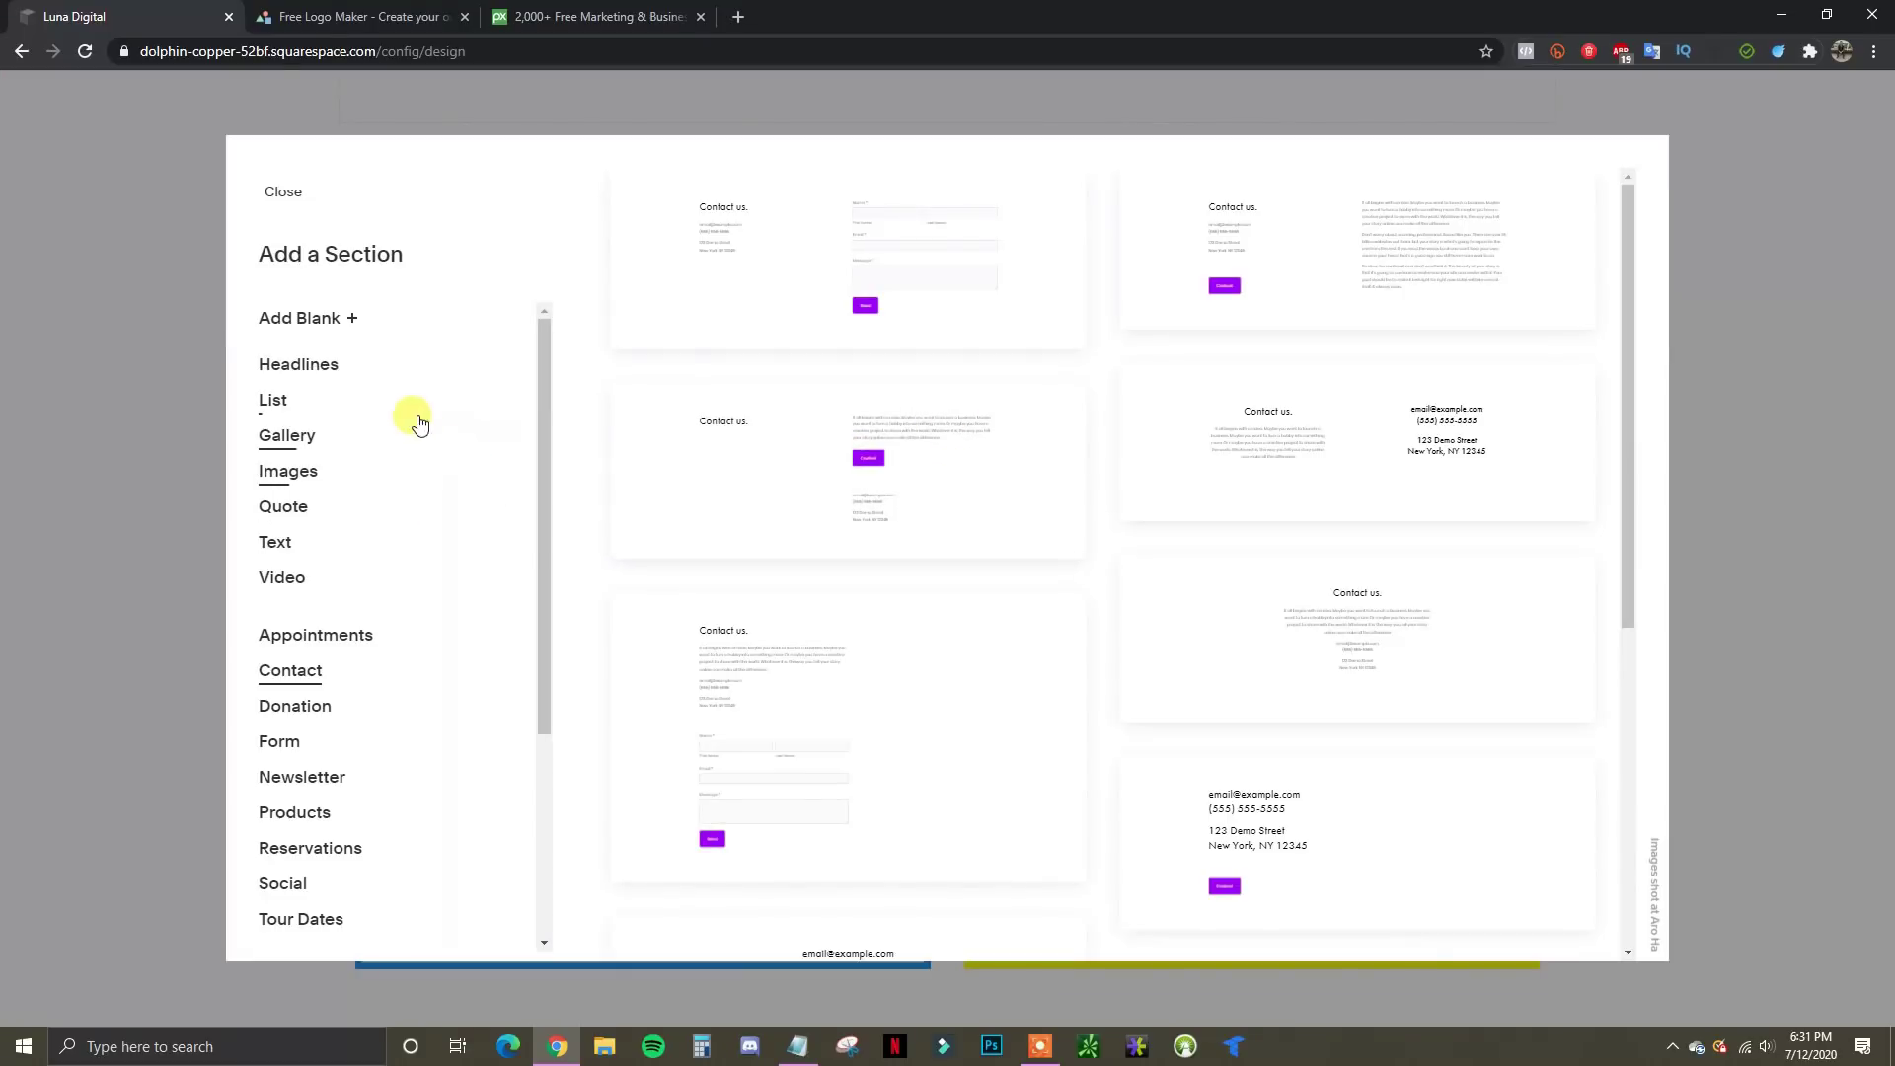
# Browse the section layouts, close the picker without adding one, and return to the page top
pyautogui.scroll(-1, 367, 444)
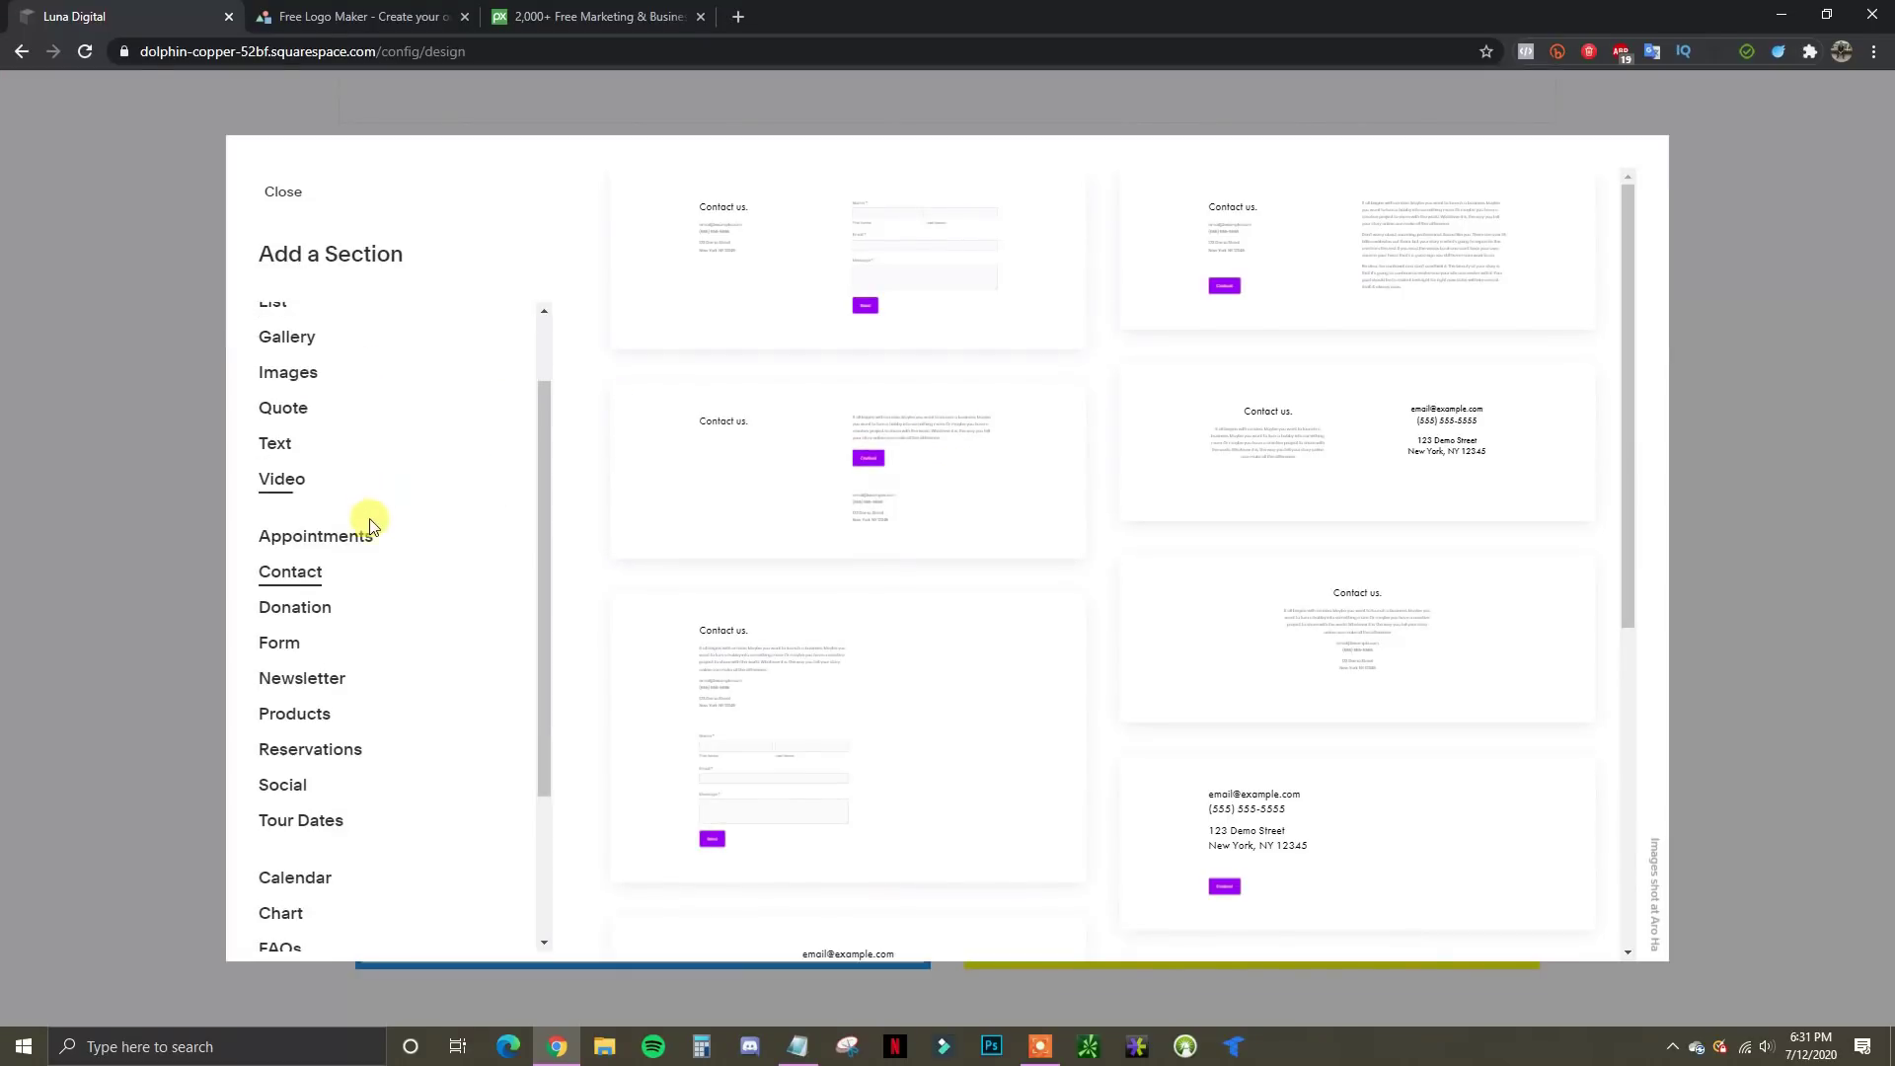
pyautogui.scroll(-1, 372, 516)
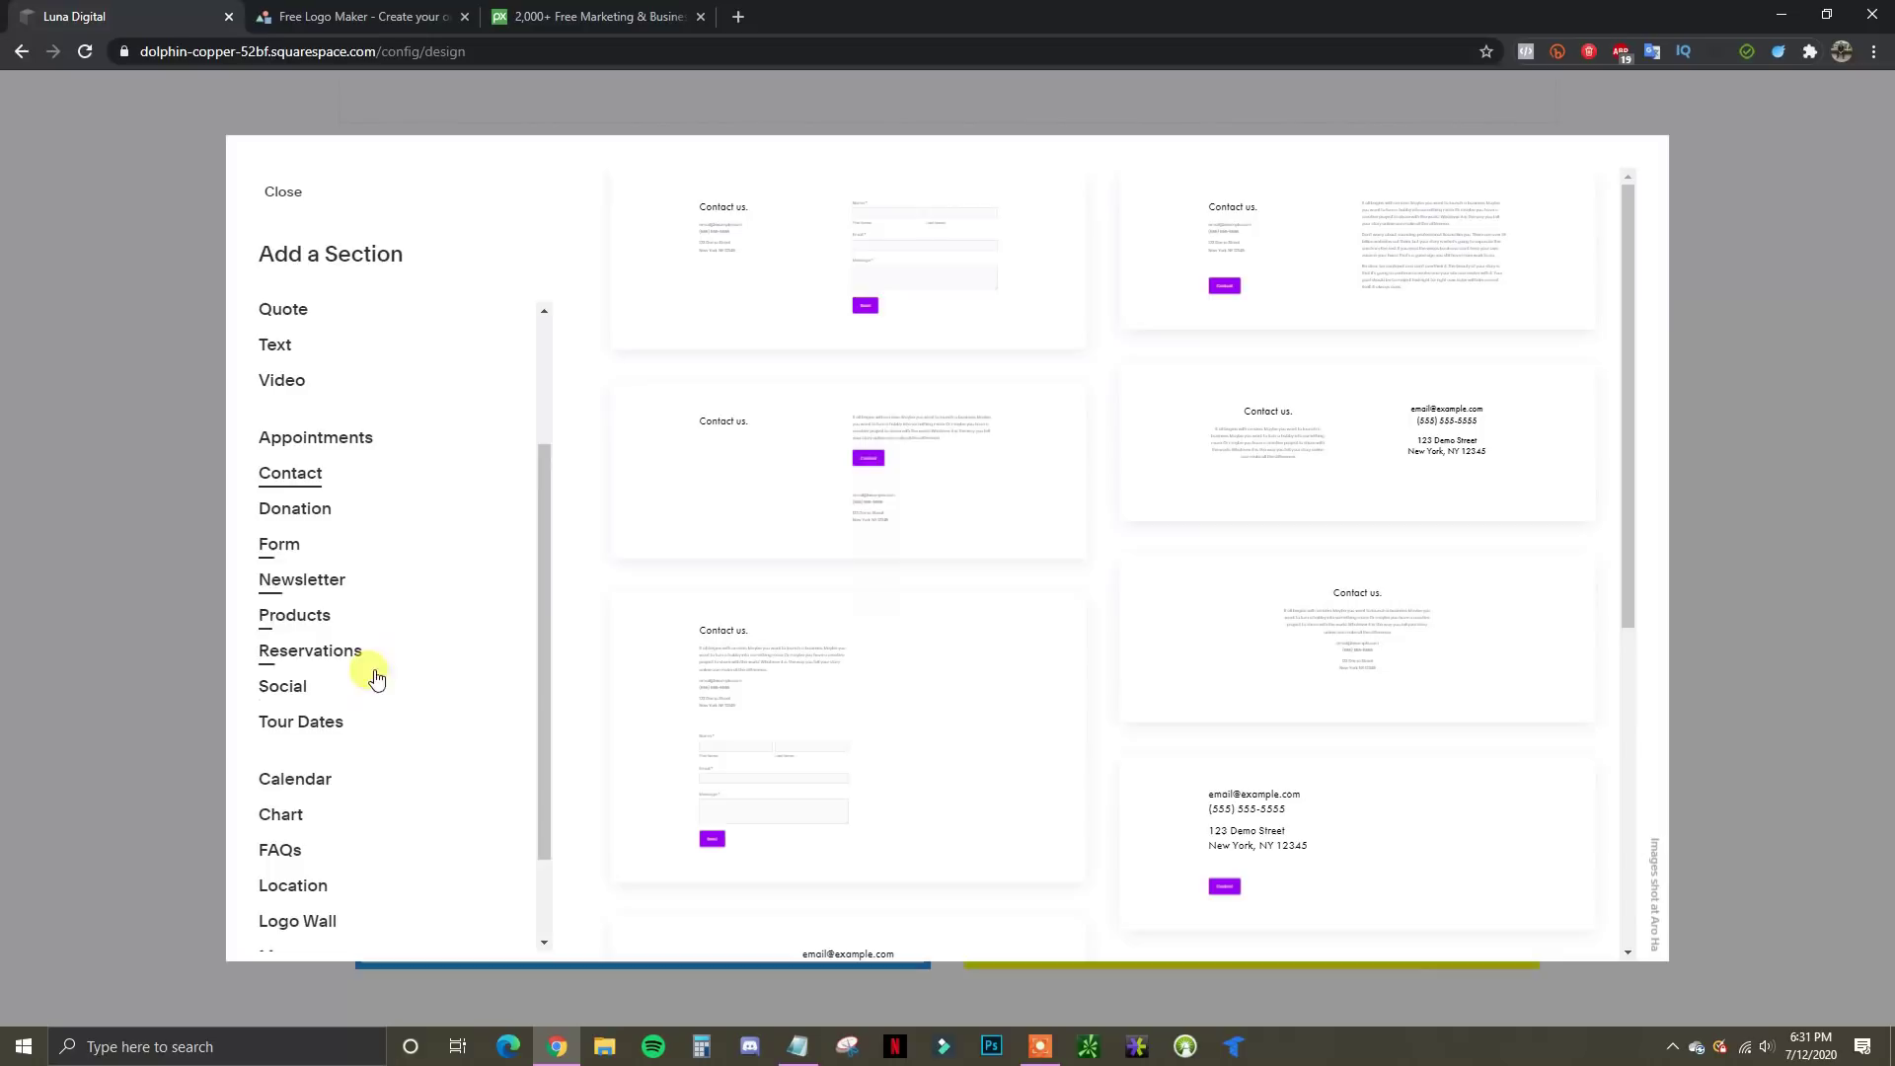
pyautogui.scroll(-1, 366, 711)
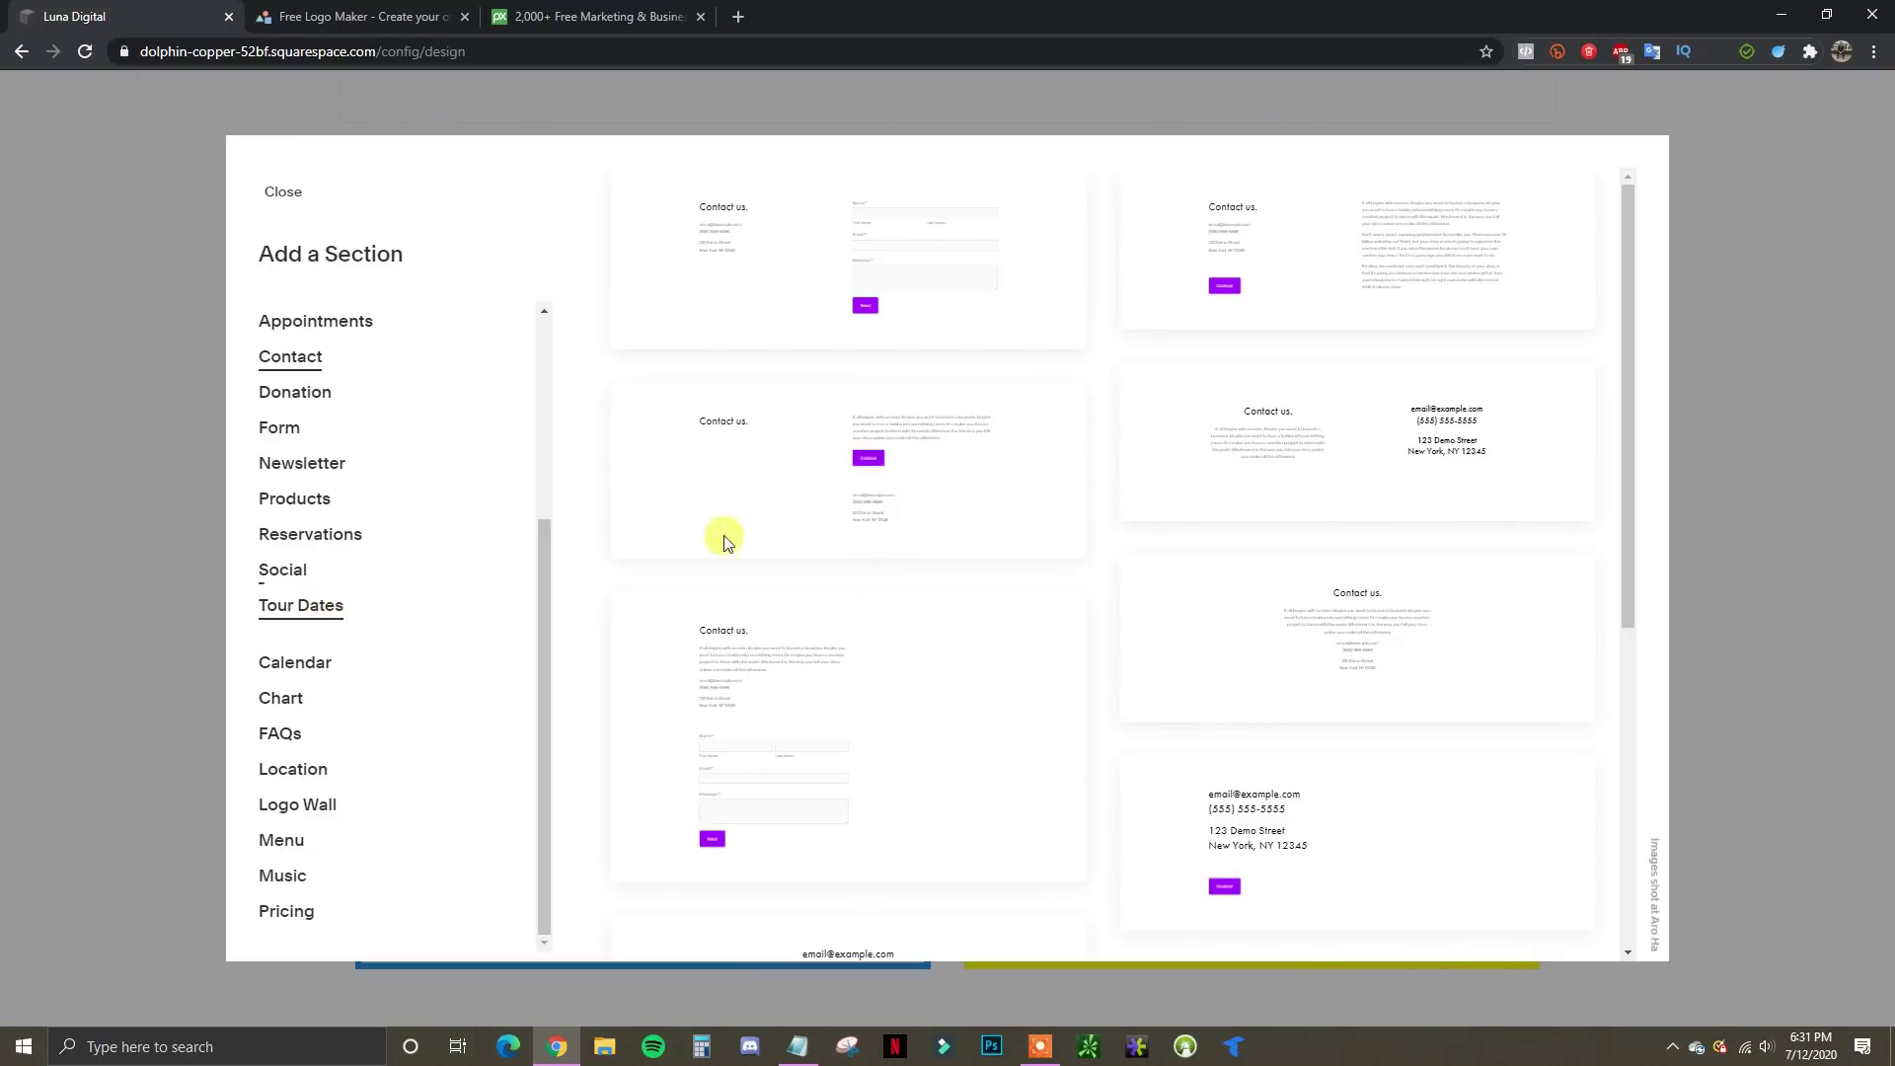
pyautogui.click(1747, 458)
pyautogui.scroll(3, 1530, 477)
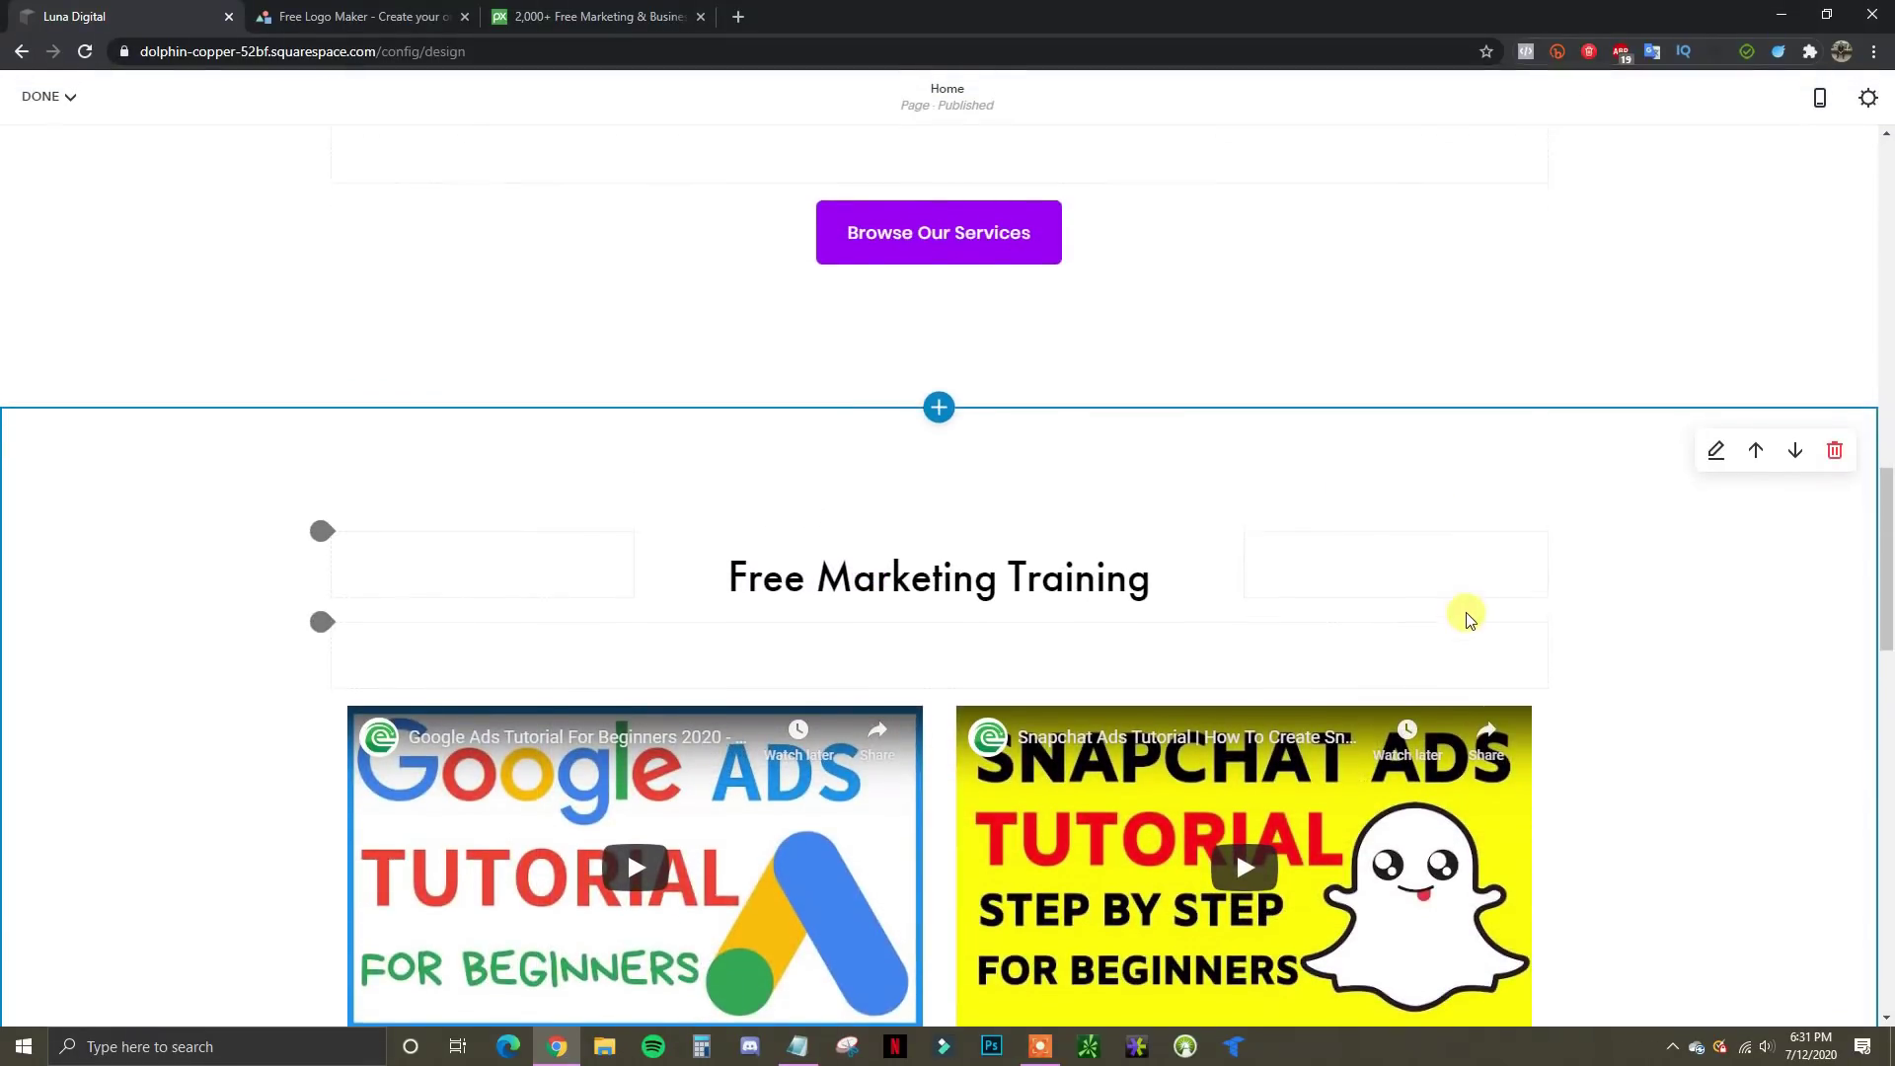
pyautogui.scroll(3, 1446, 602)
pyautogui.scroll(-5, 1253, 770)
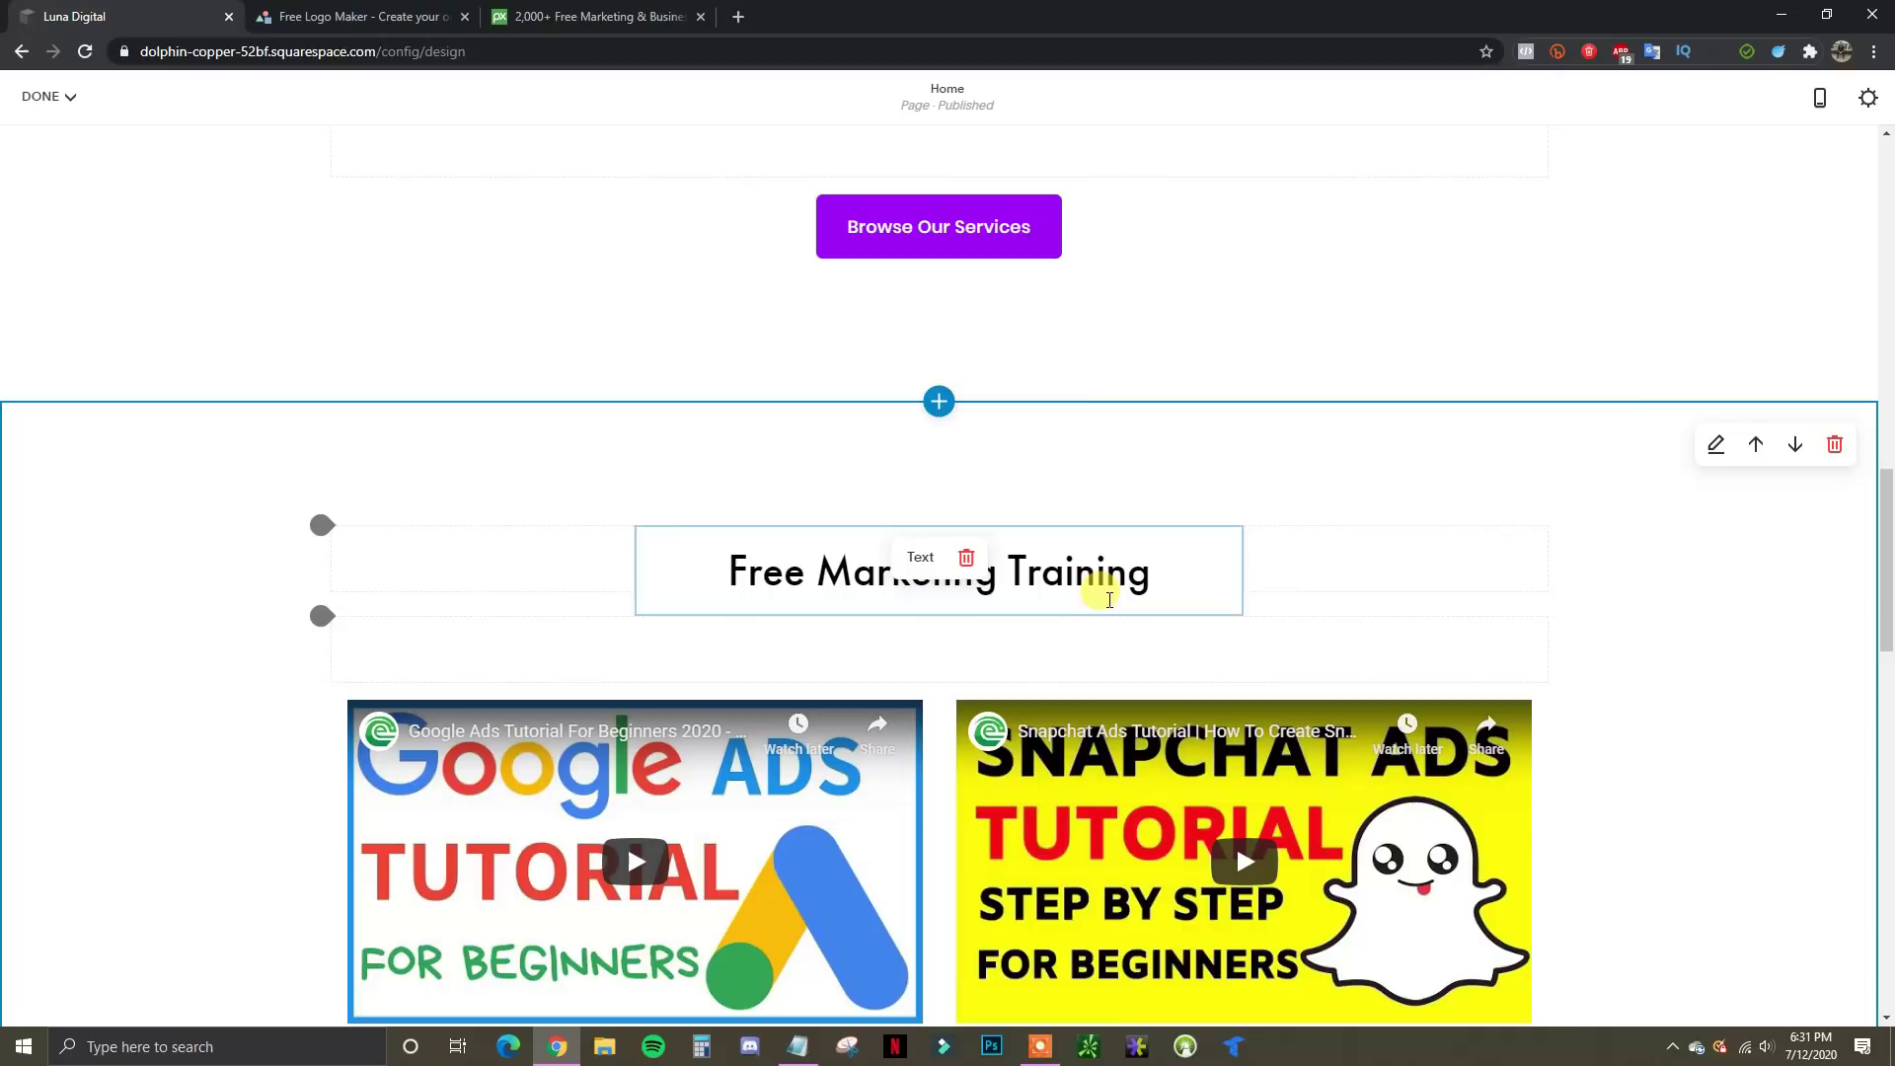
pyautogui.scroll(3, 1437, 643)
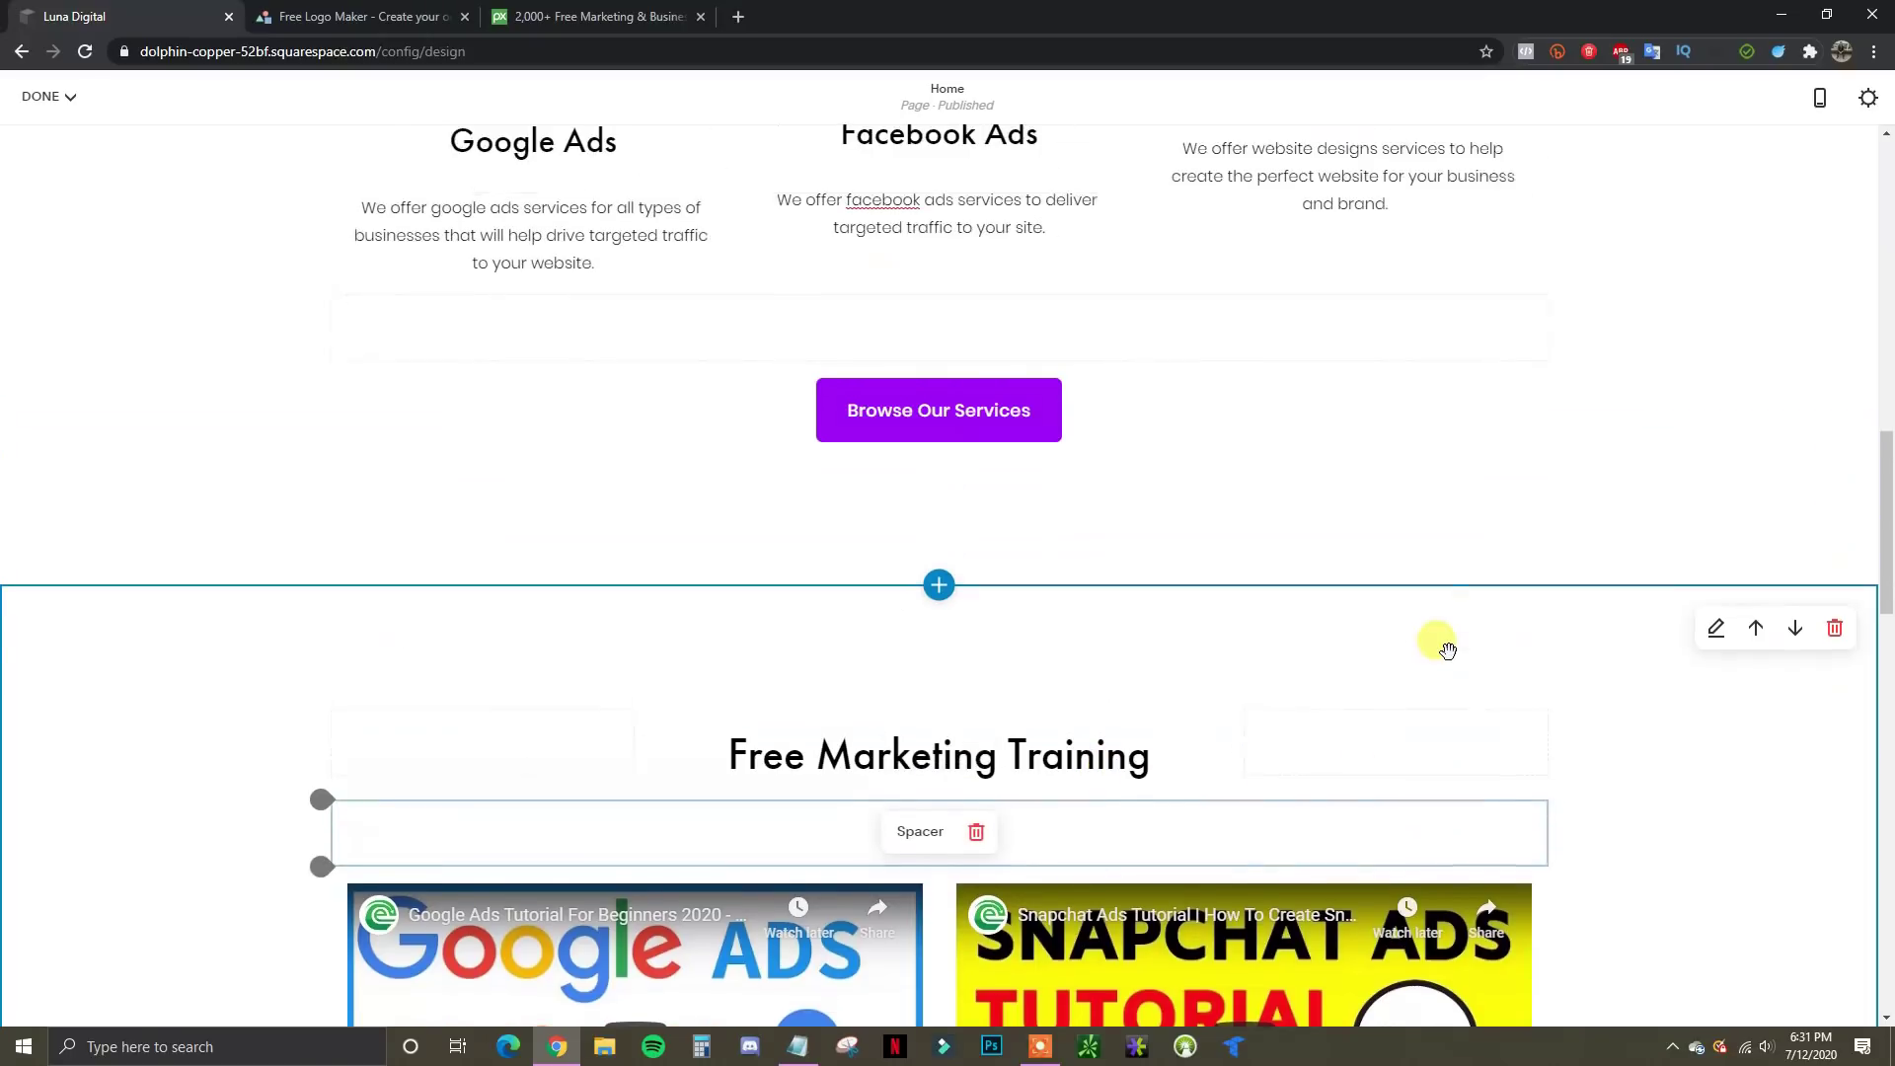
pyautogui.scroll(10, 1448, 659)
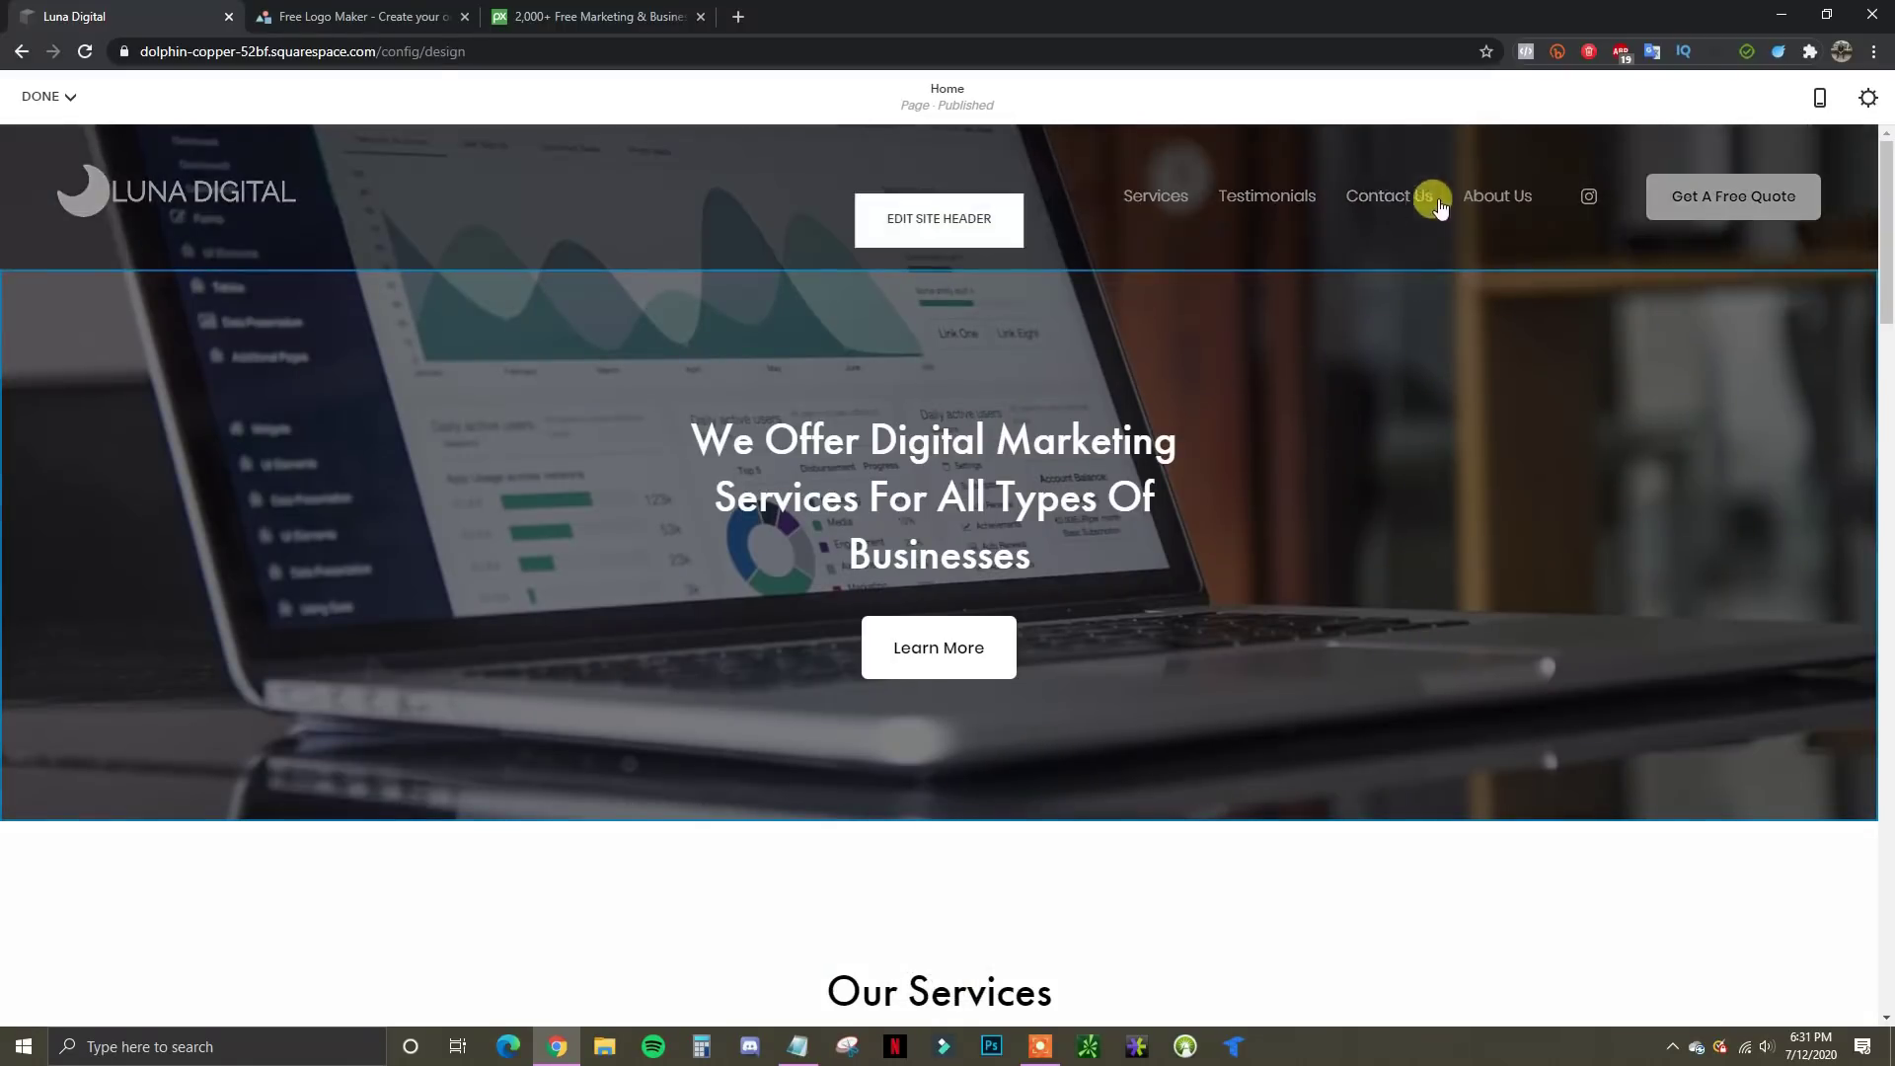
# Save the Home page edits, then open the Contact Us page in the editor
pyautogui.click(71, 99)
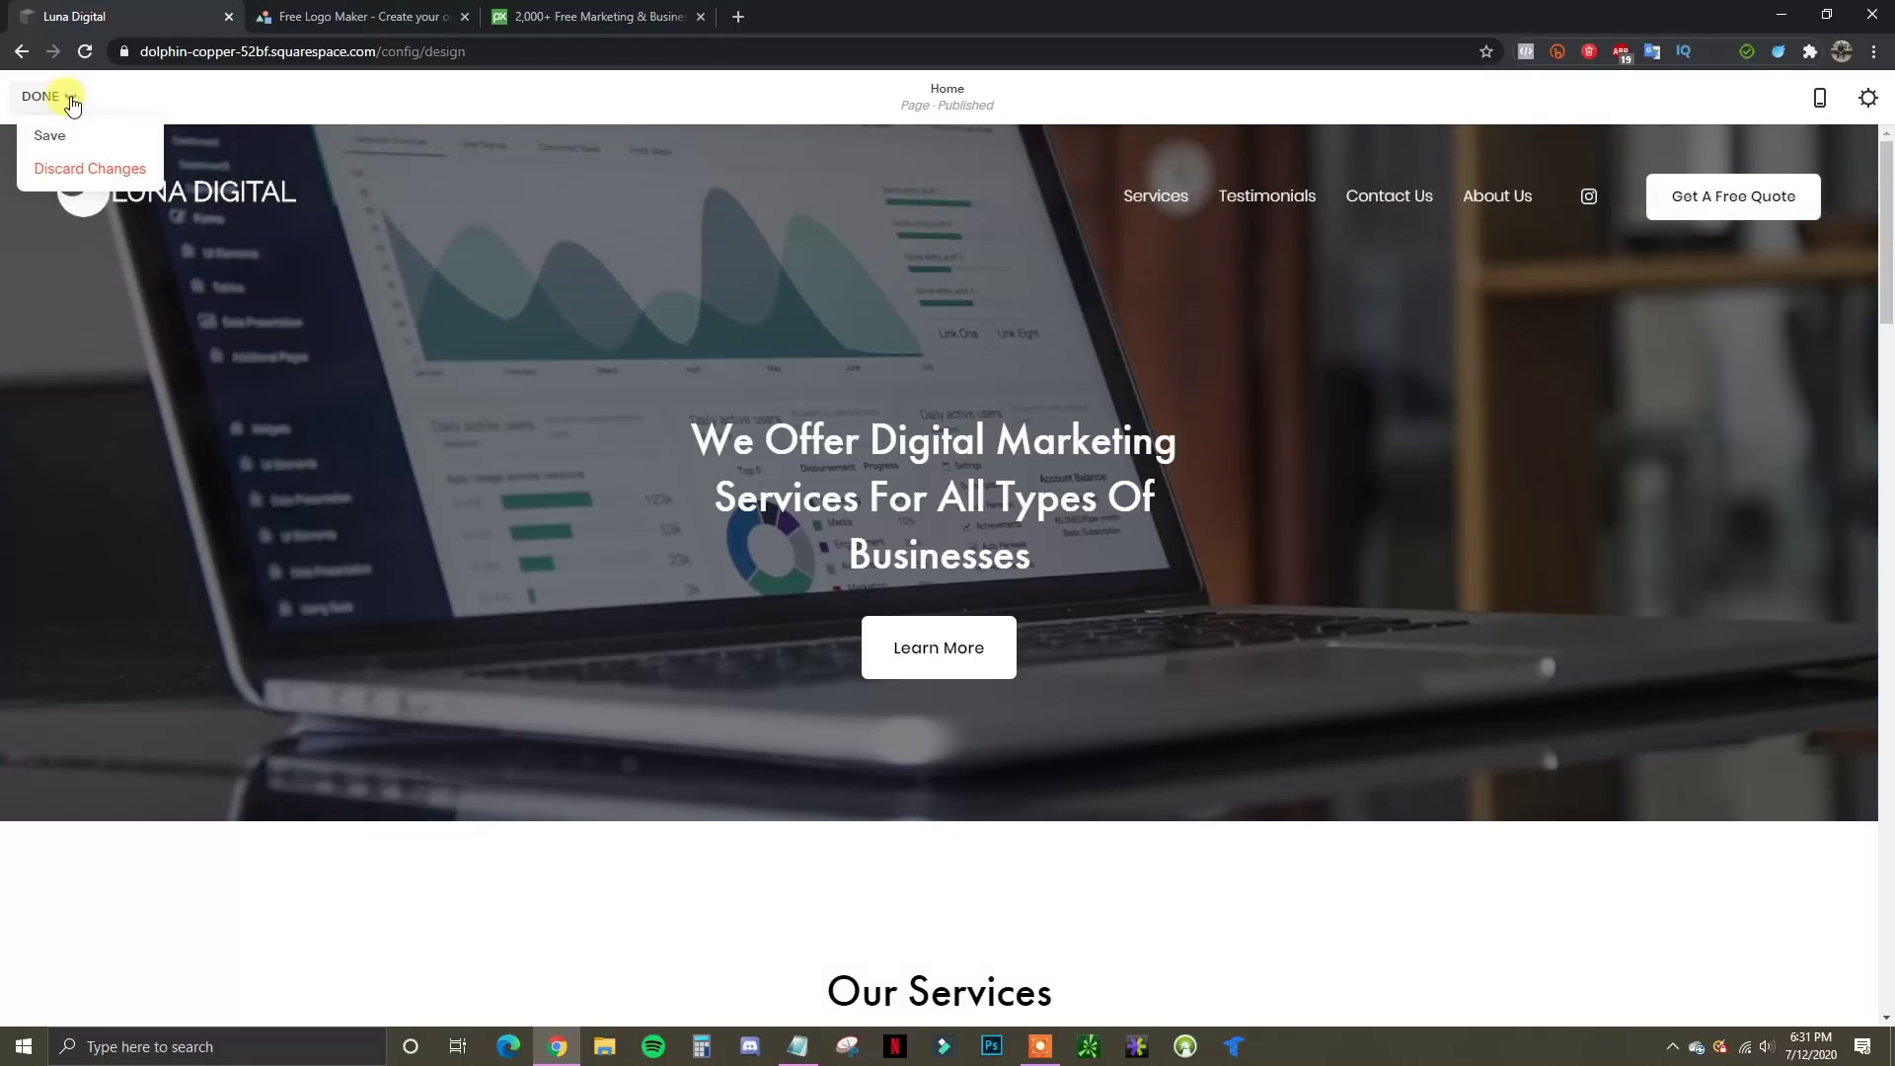
pyautogui.click(51, 135)
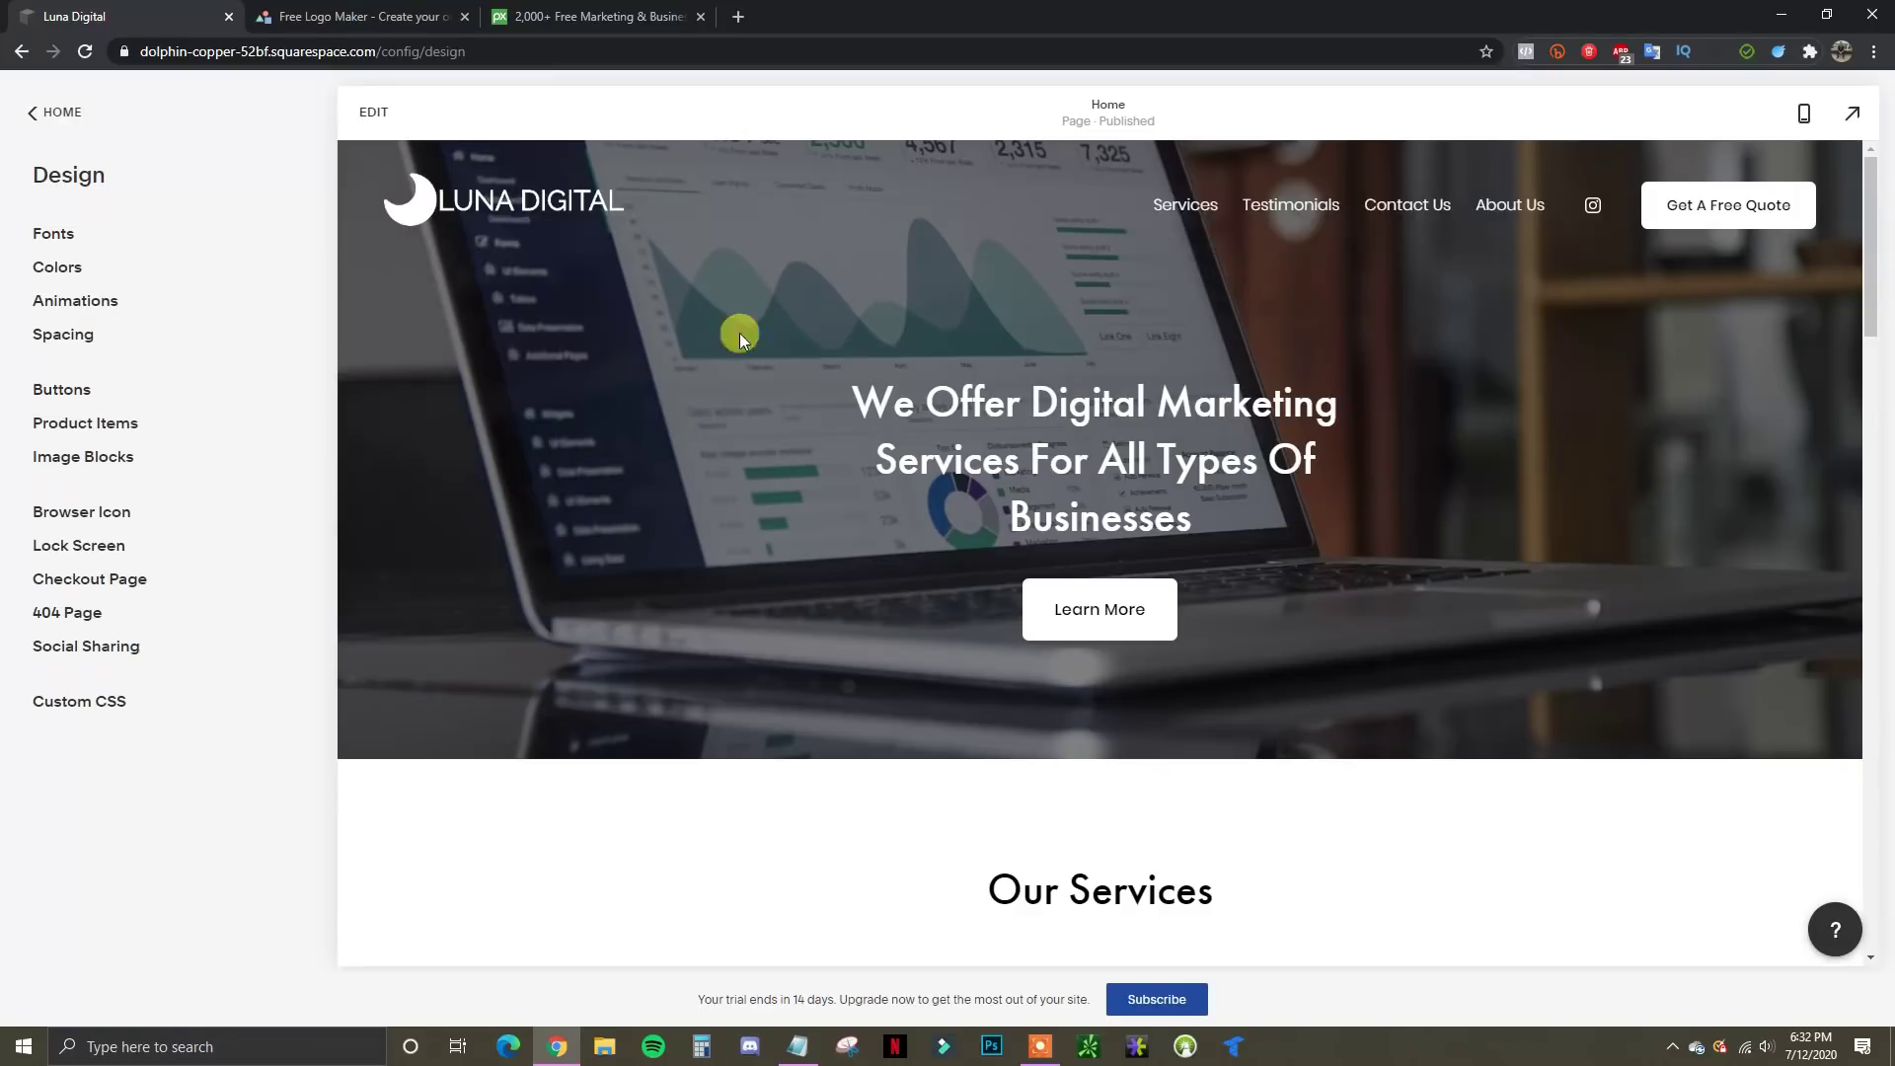
pyautogui.click(61, 115)
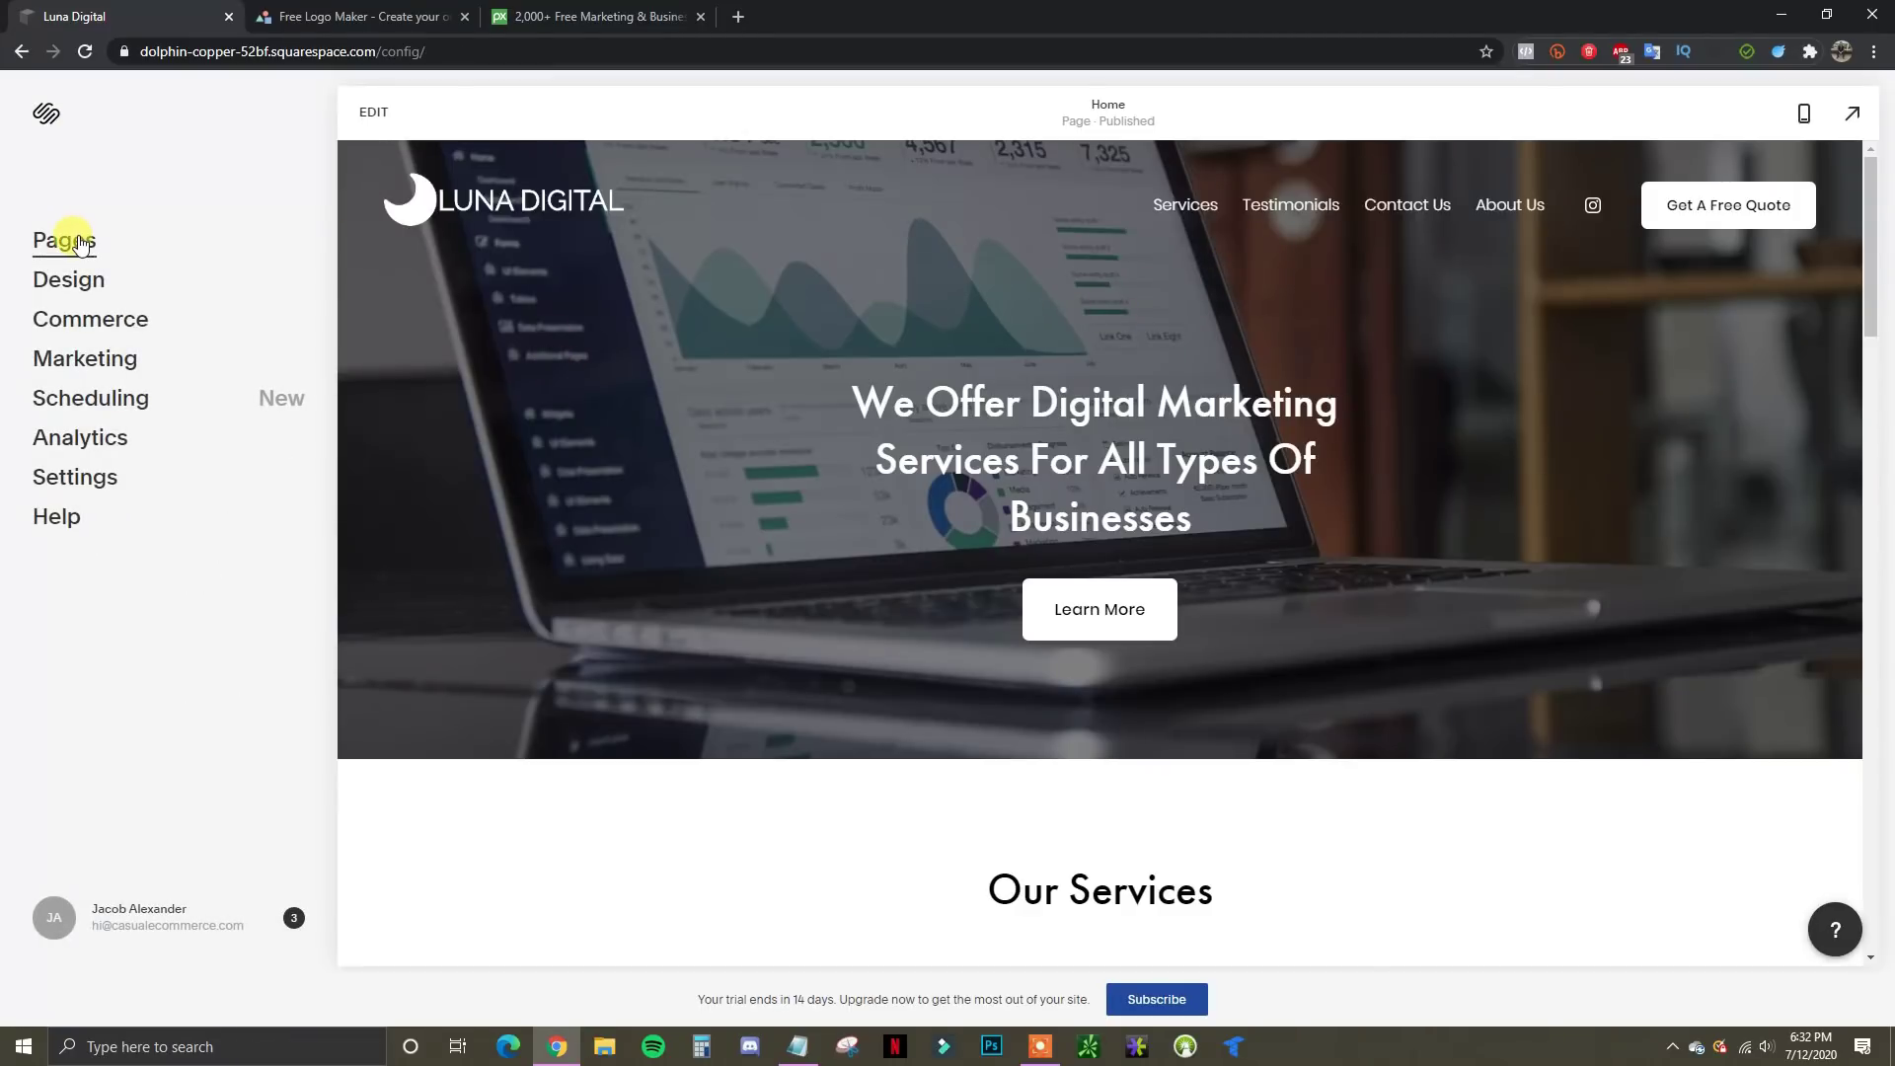
pyautogui.click(70, 240)
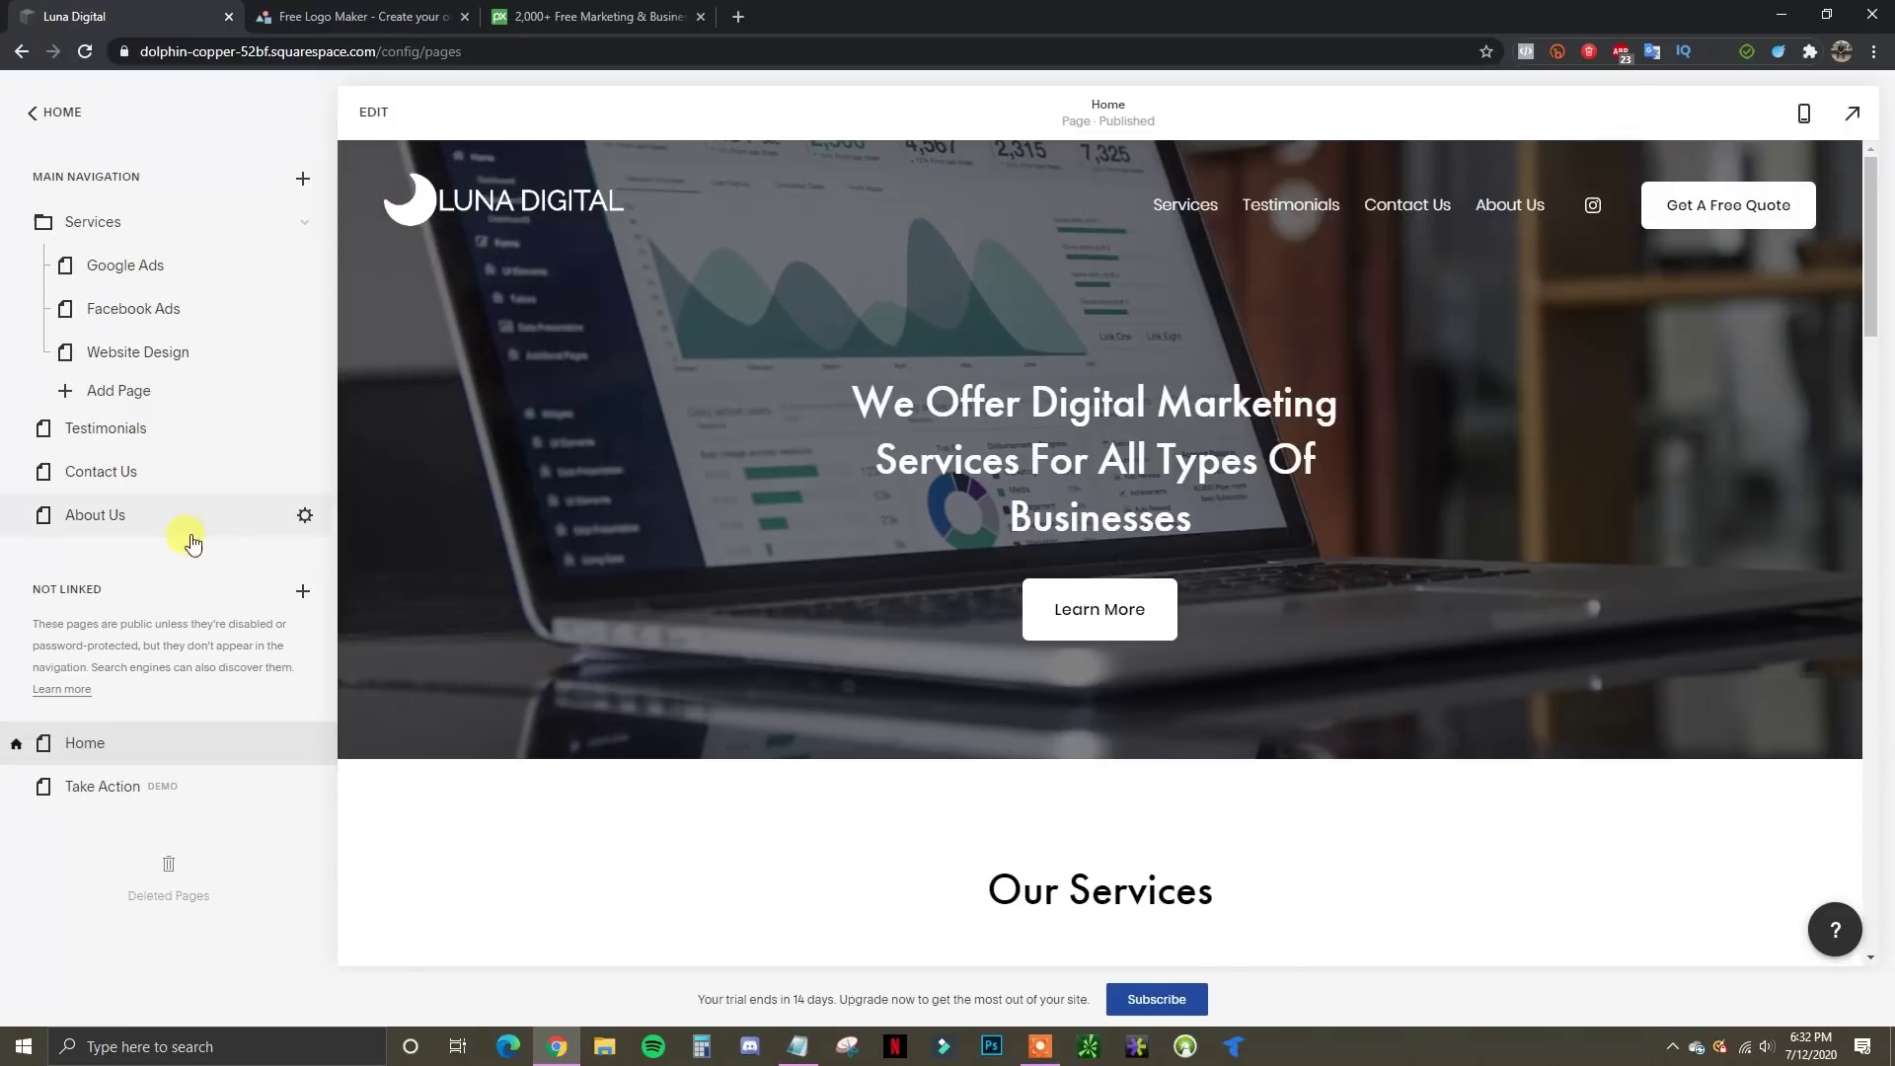
pyautogui.click(144, 488)
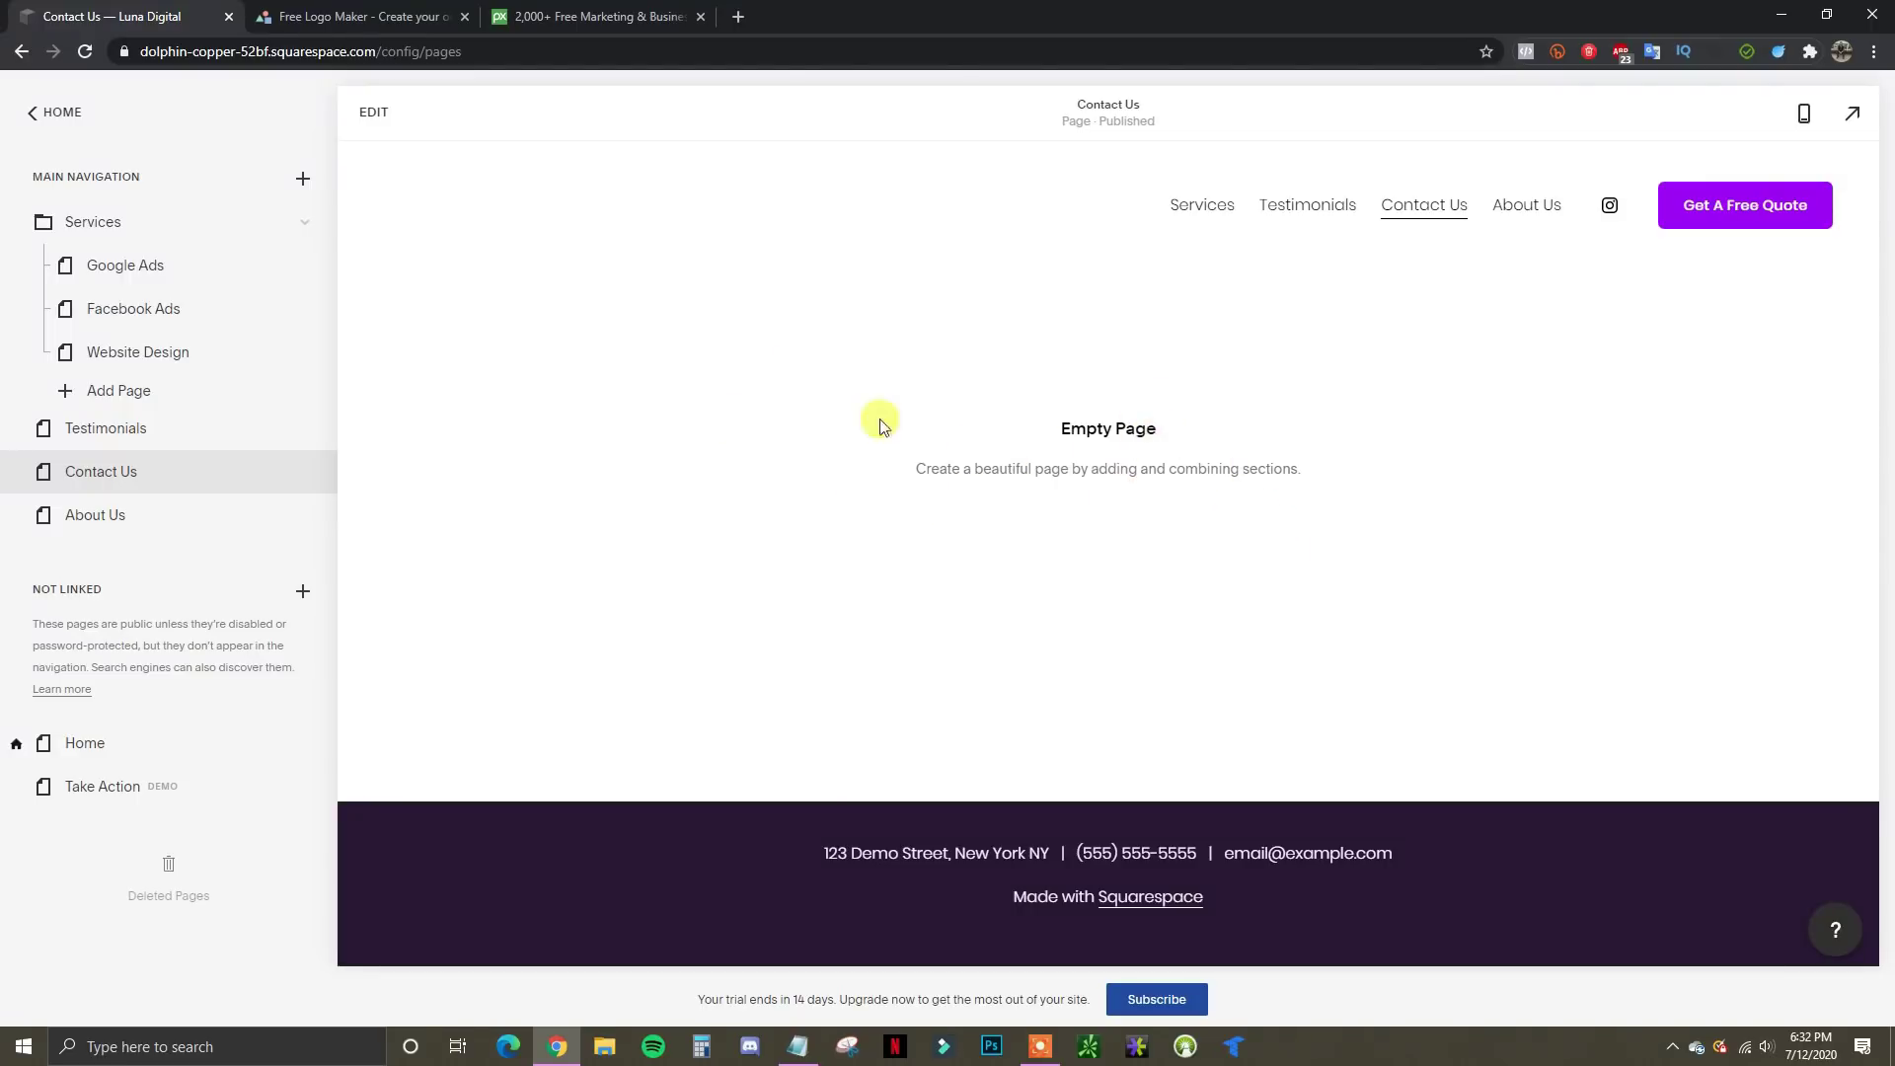
pyautogui.click(373, 113)
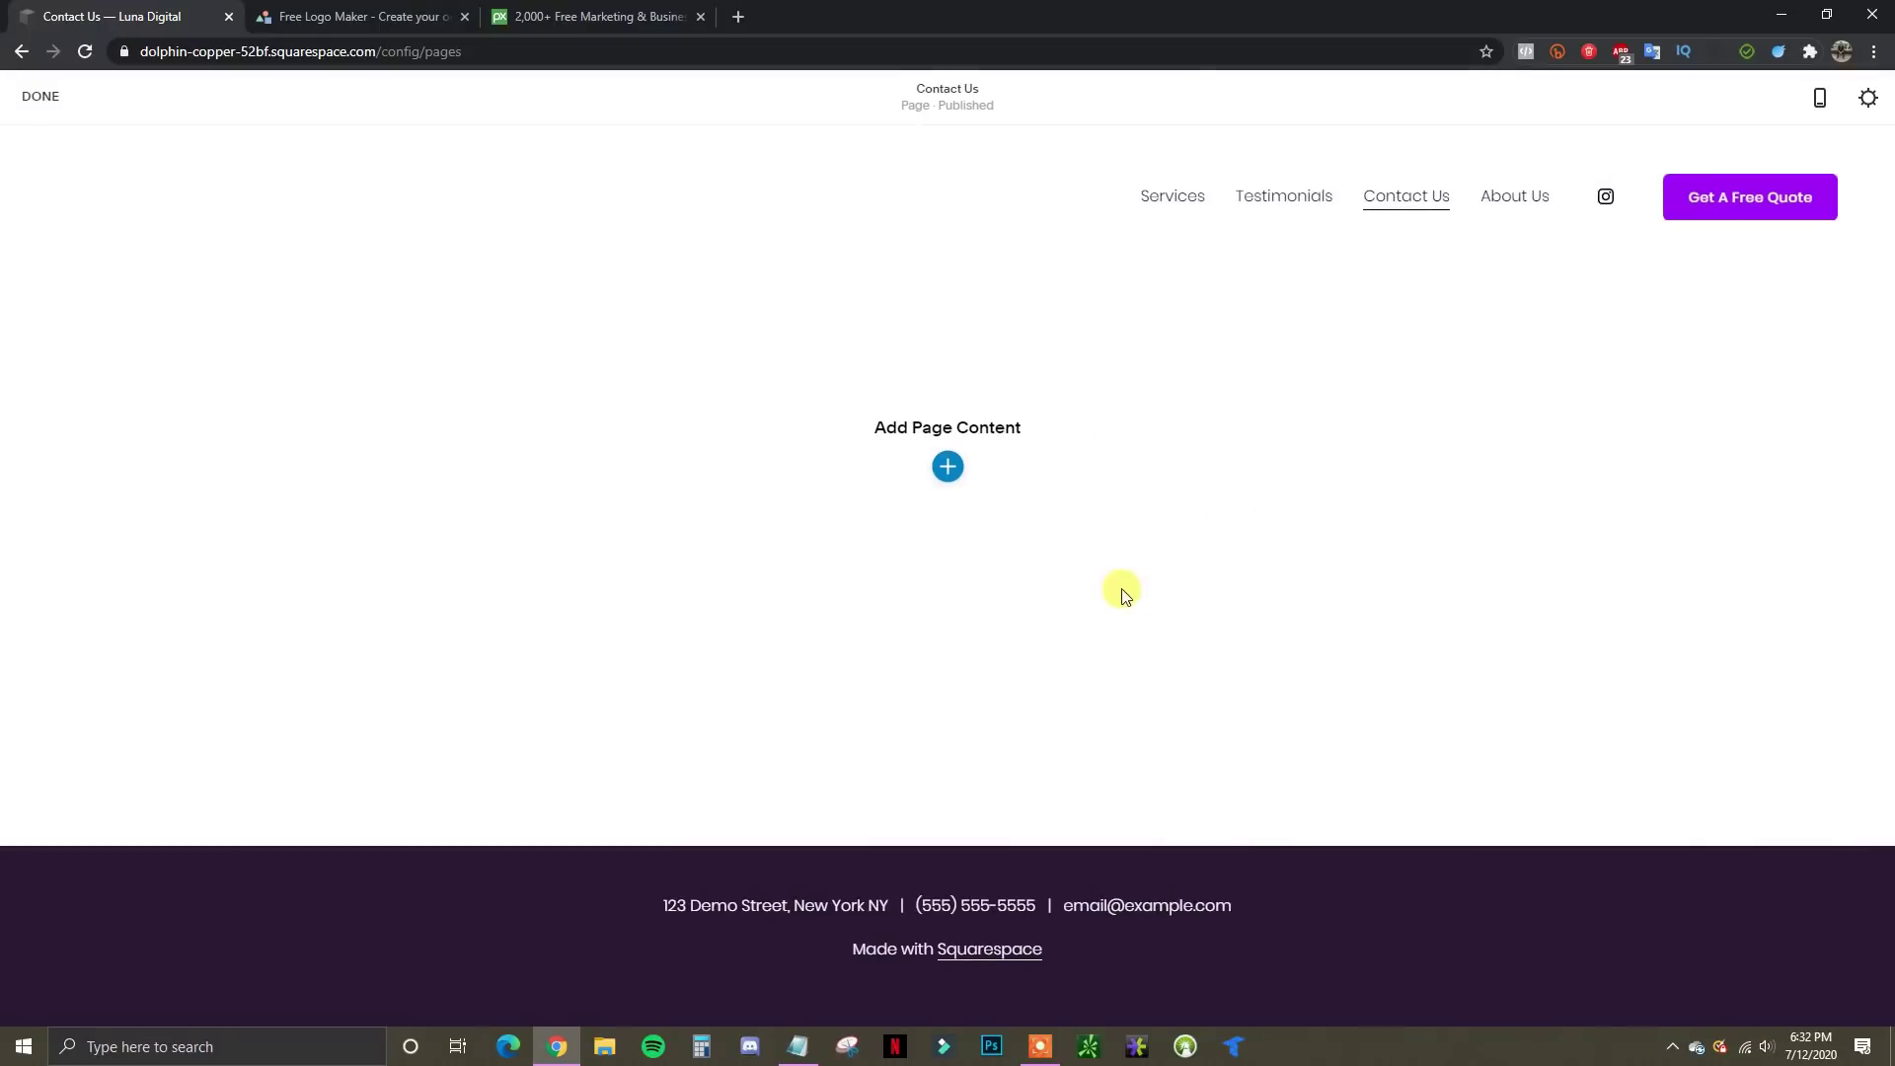
# Insert the first Contact layout, with contact details and a Name, Email and Message form
pyautogui.click(947, 468)
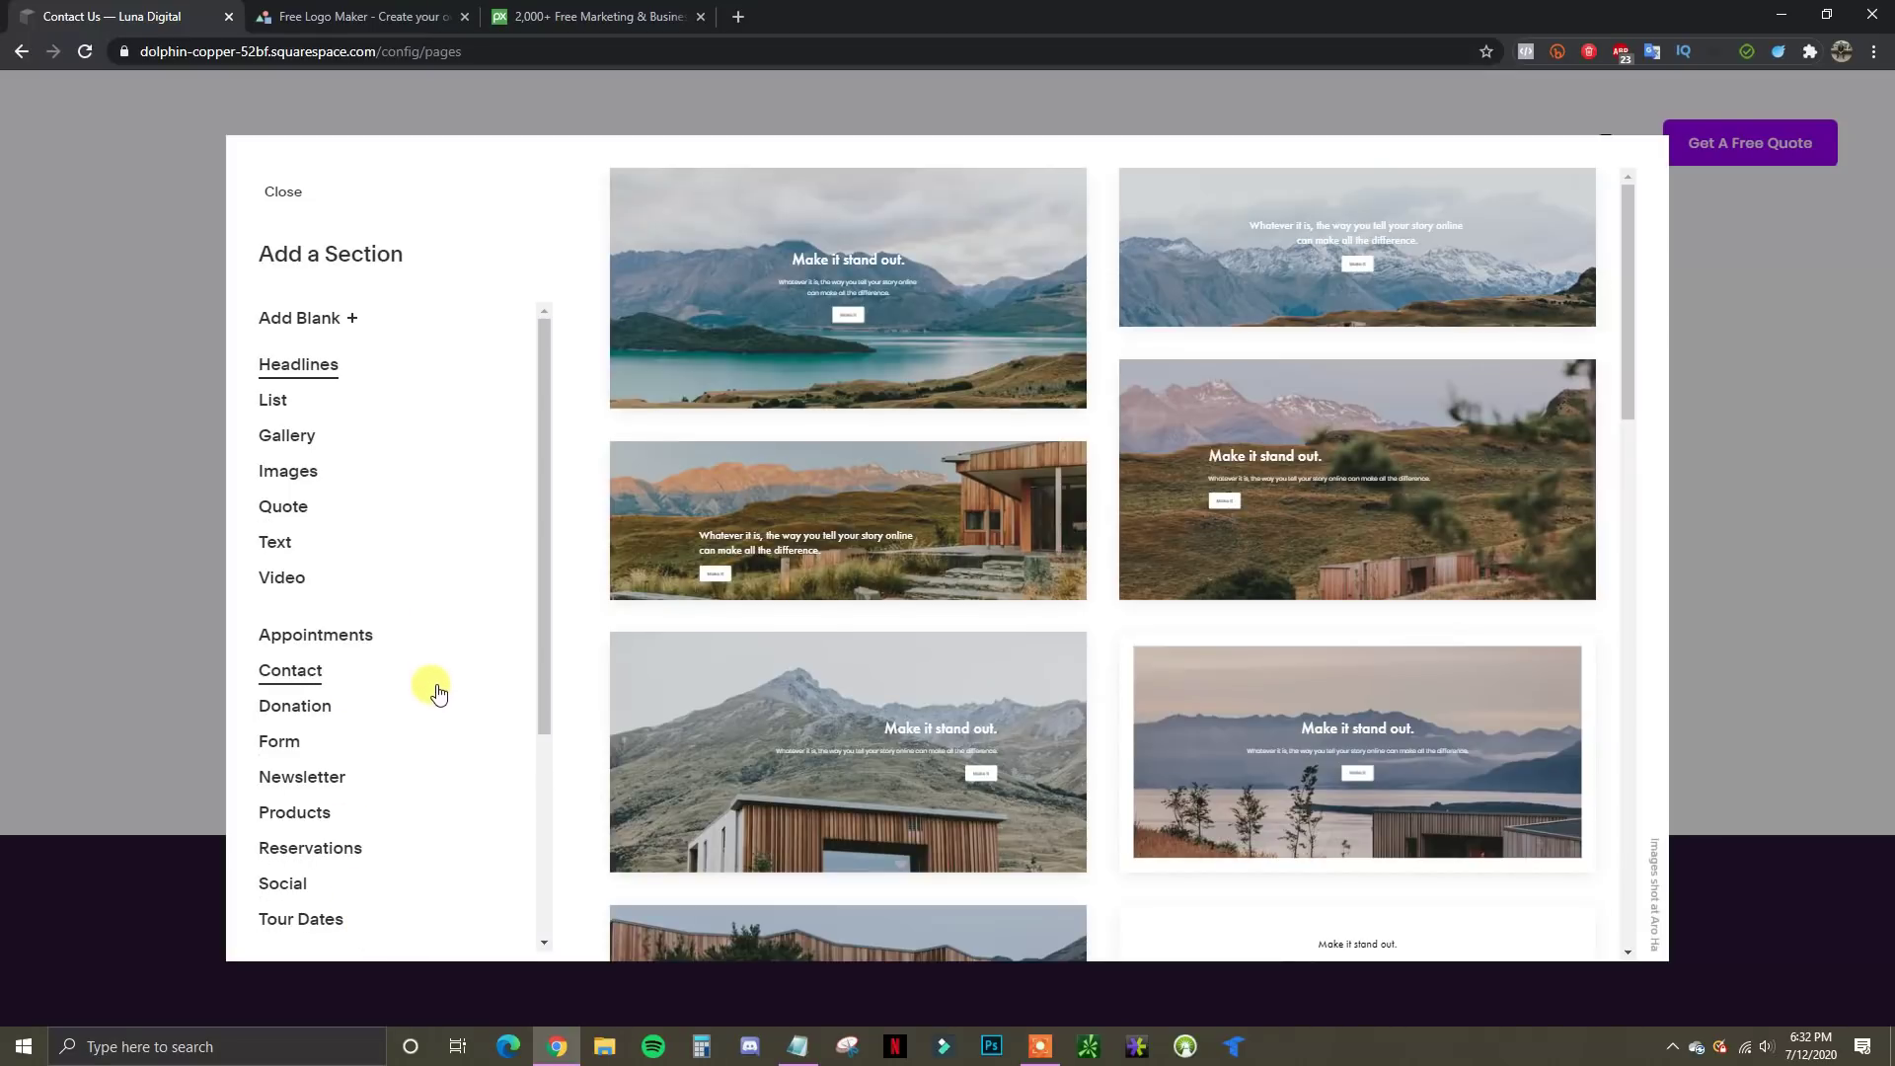
pyautogui.scroll(-4, 435, 703)
pyautogui.scroll(2, 429, 715)
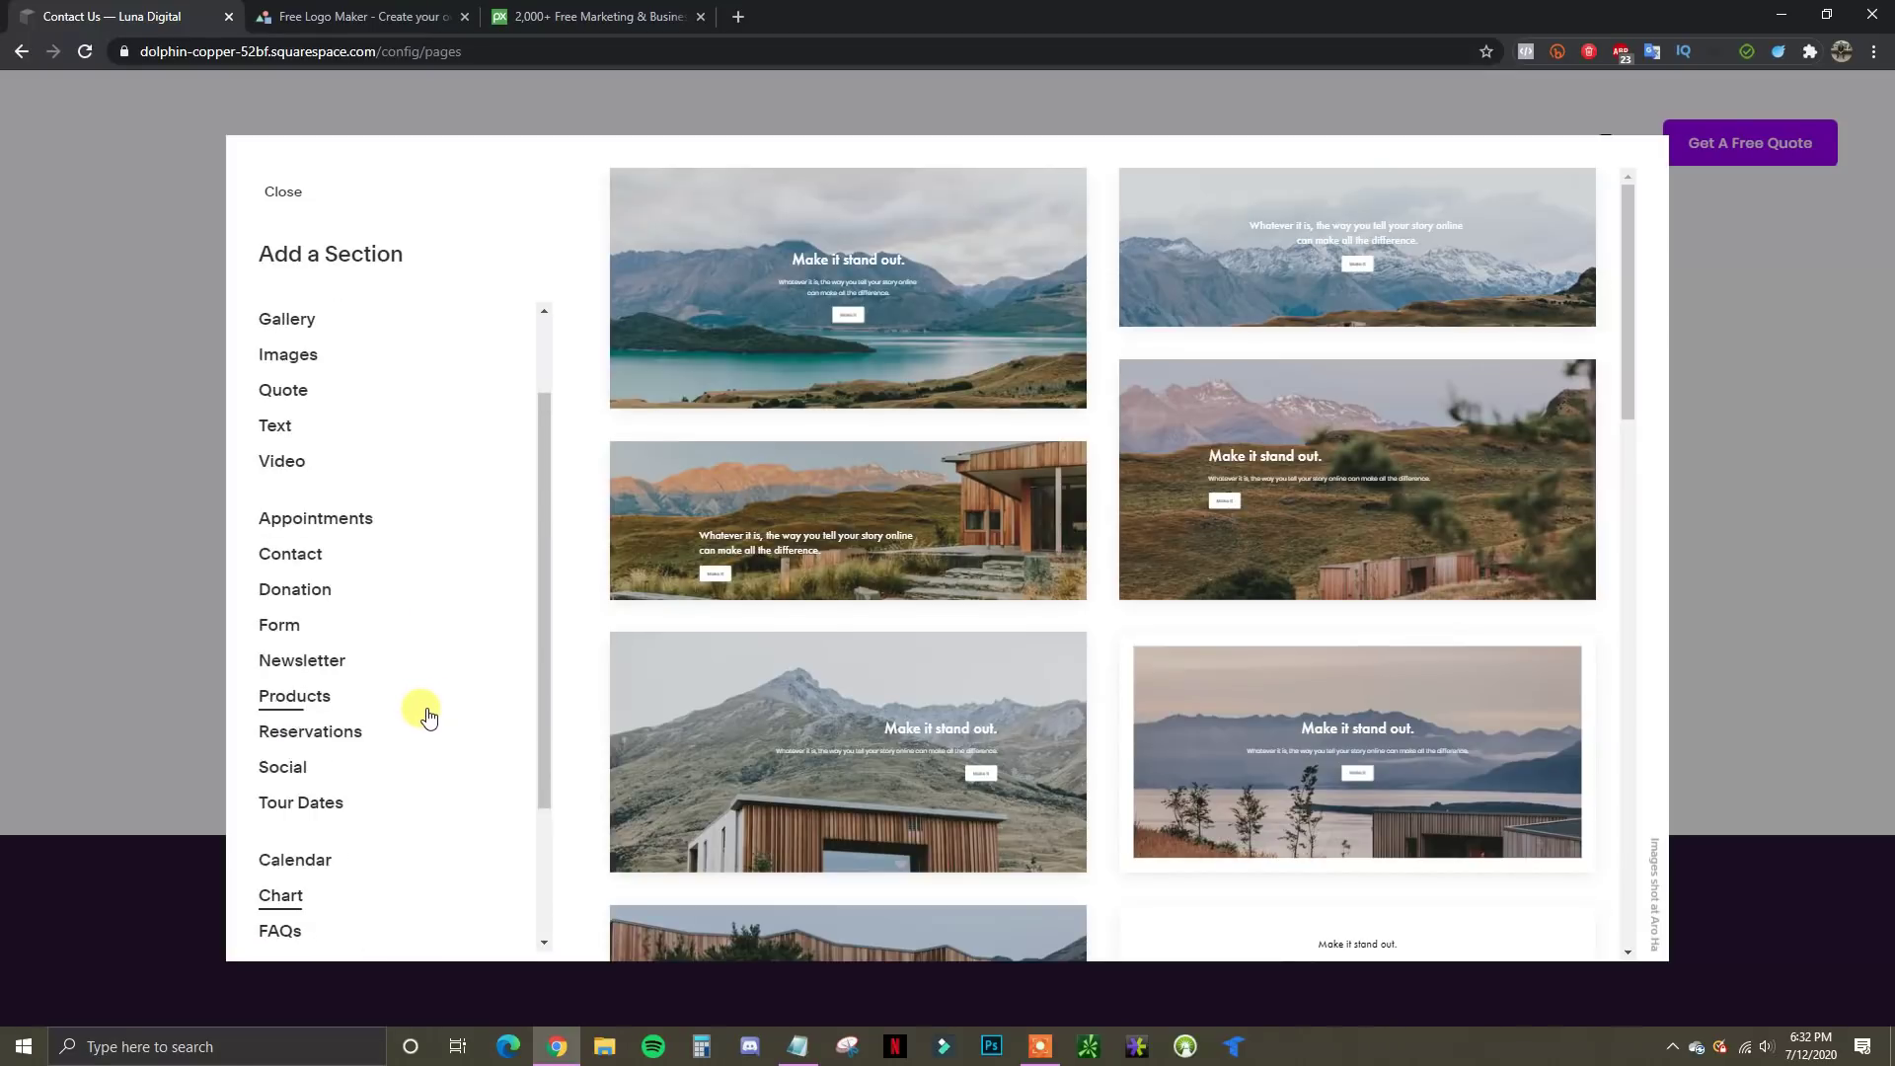
pyautogui.scroll(2, 429, 715)
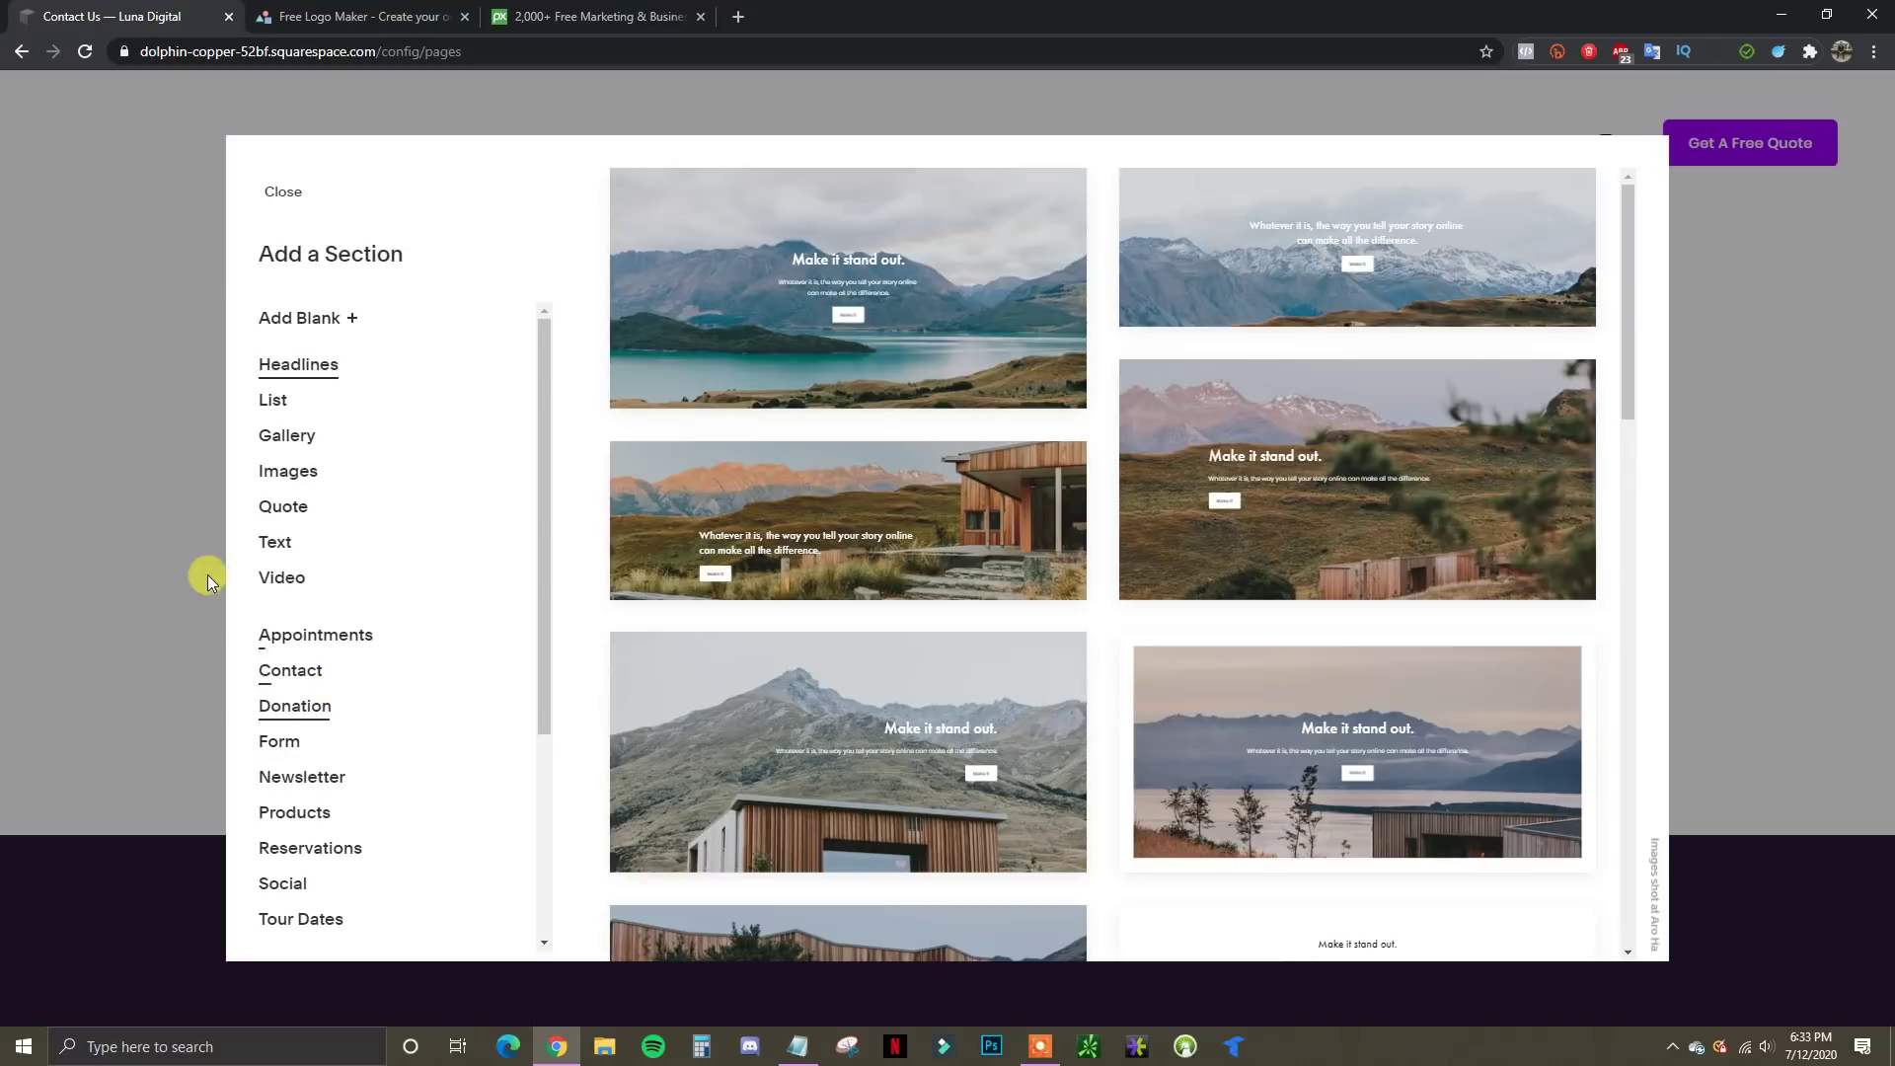
pyautogui.click(321, 674)
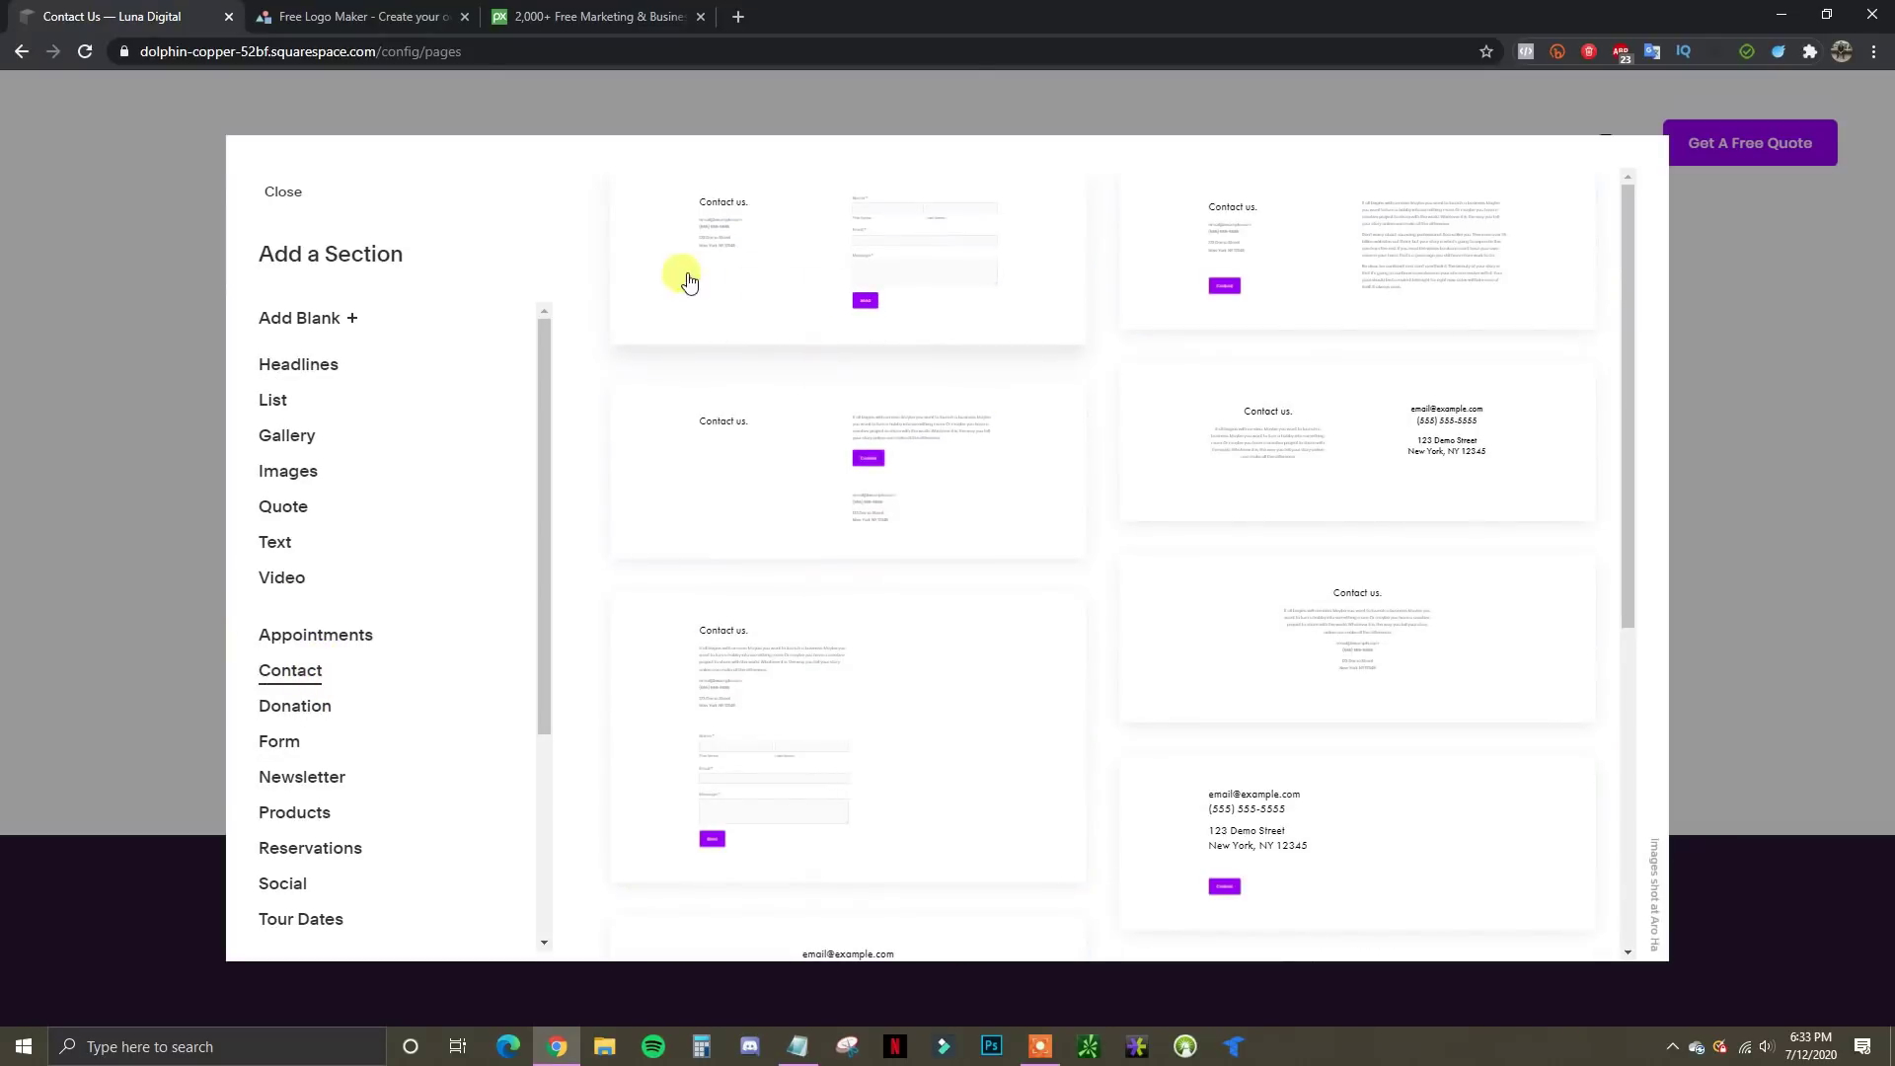
pyautogui.click(910, 254)
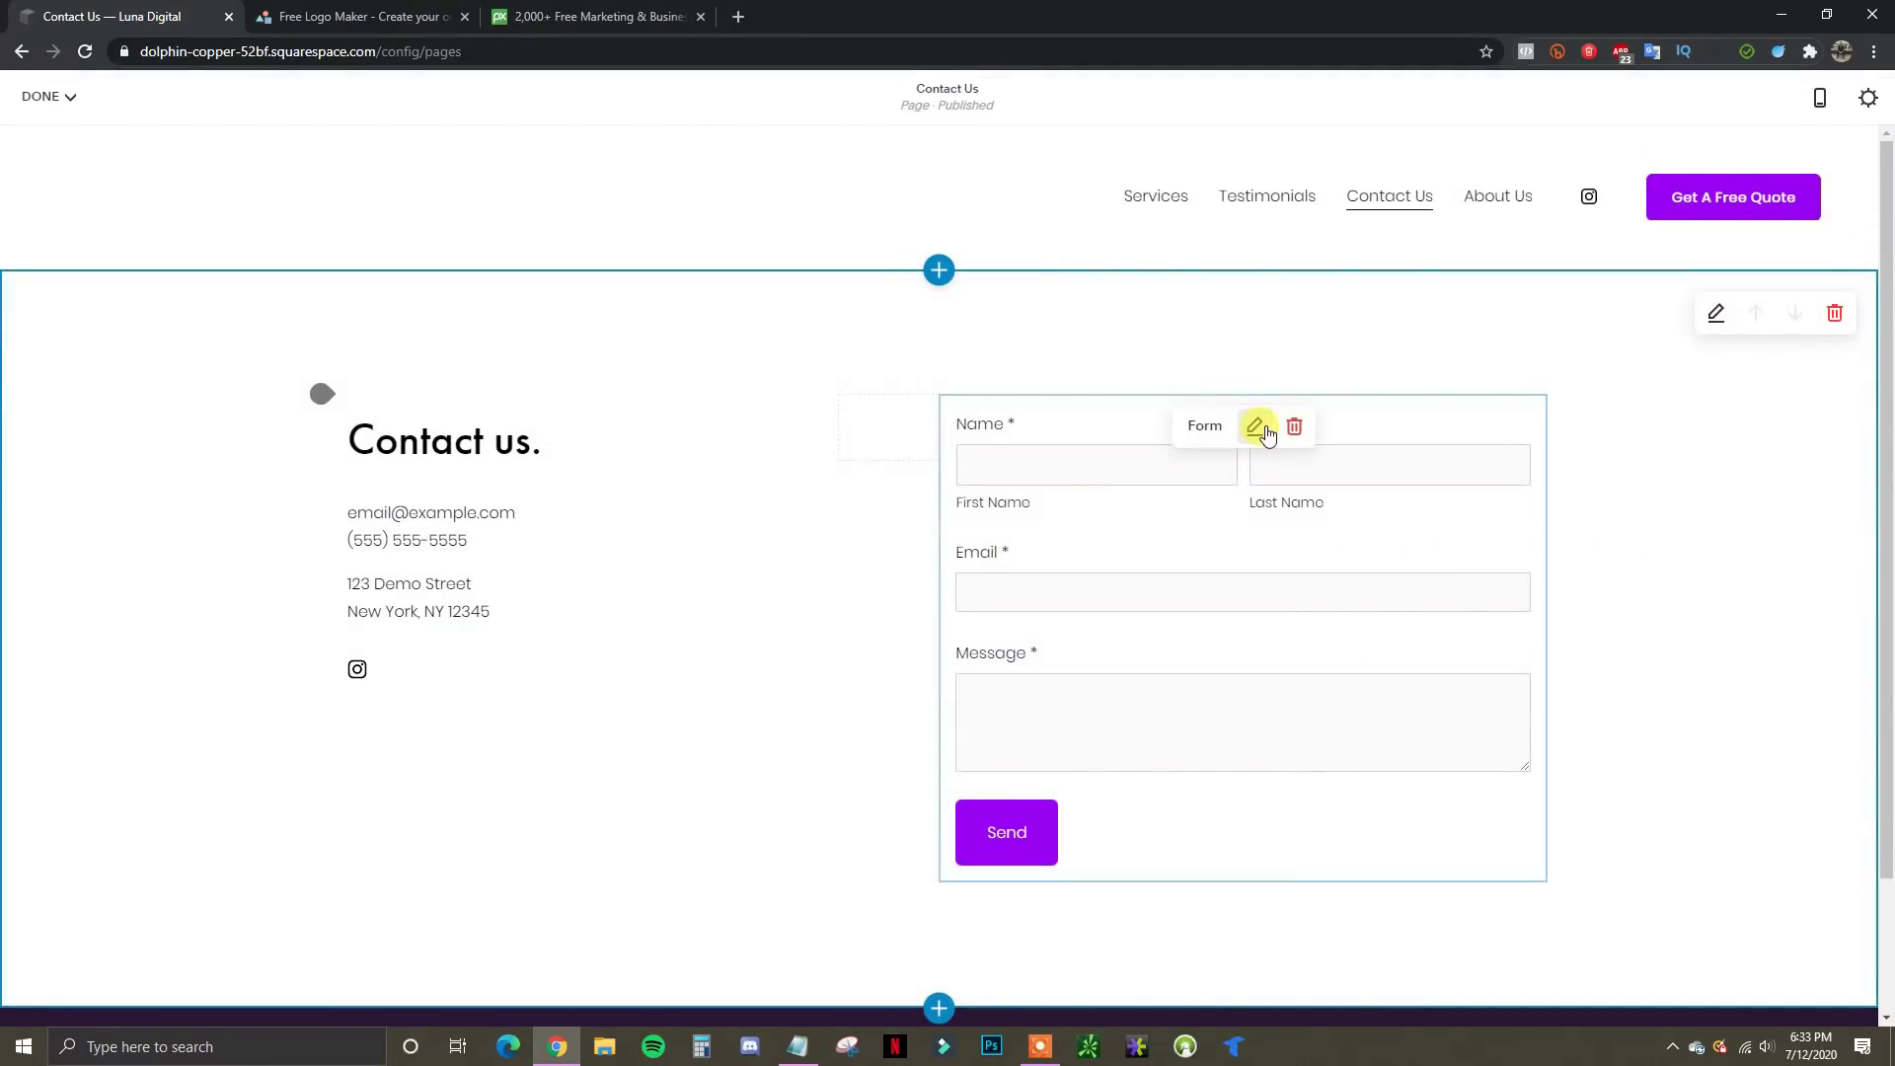
# Add a Phone field to the Contact Us form, move it above Message, and make it required
pyautogui.click(1259, 428)
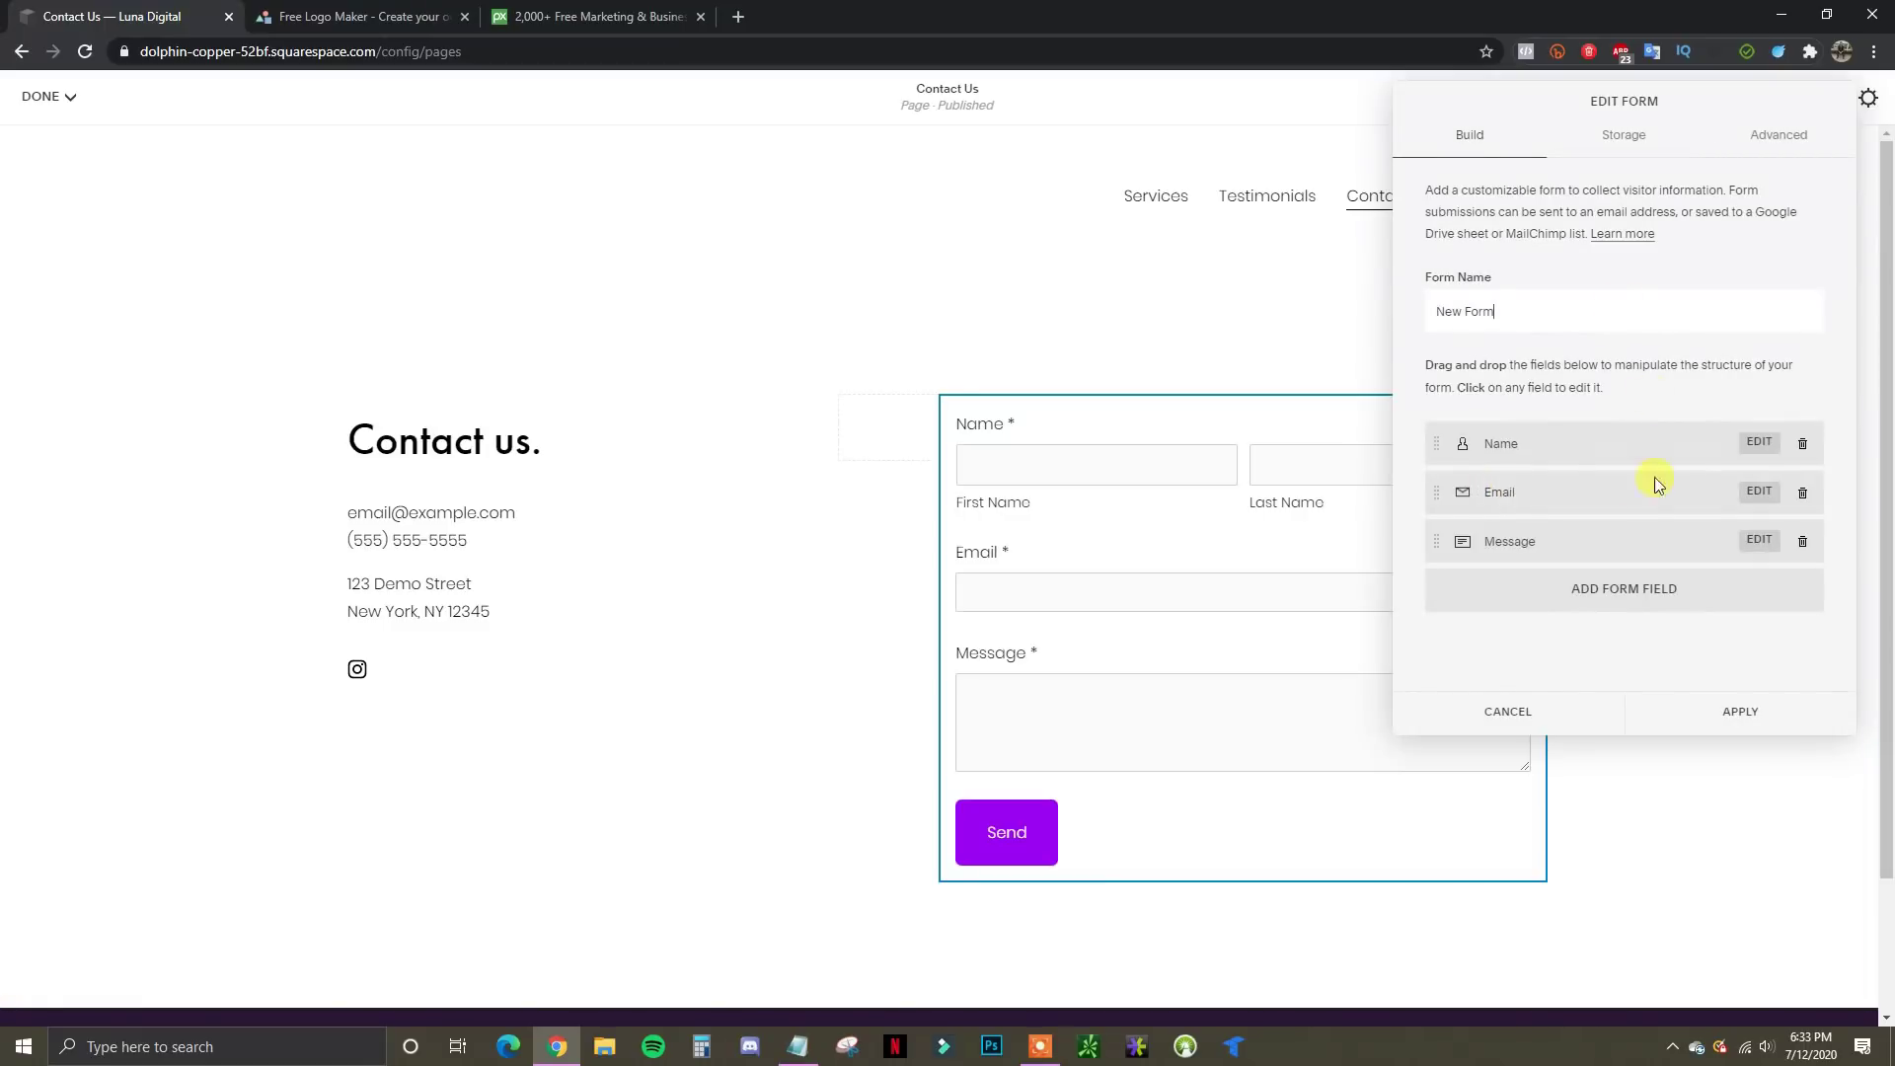
pyautogui.click(1645, 600)
pyautogui.scroll(-3, 1679, 681)
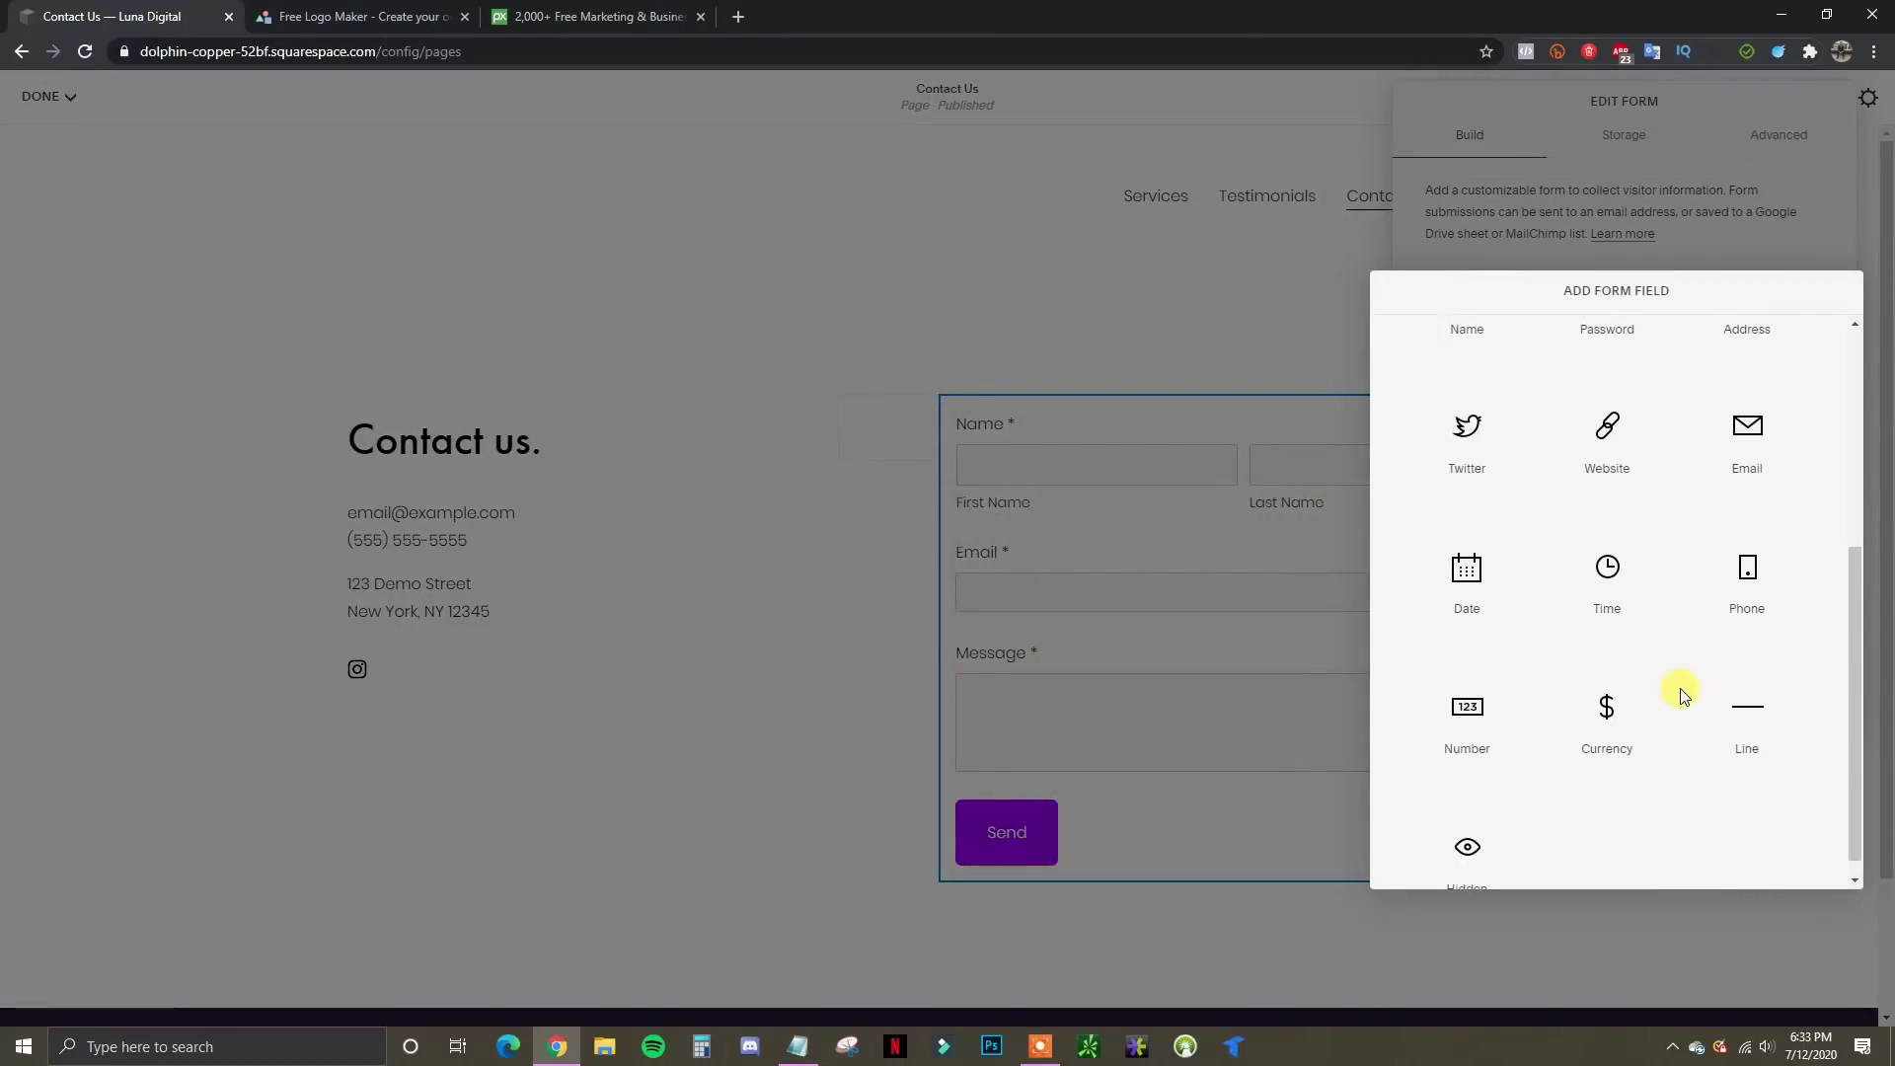
pyautogui.click(1747, 622)
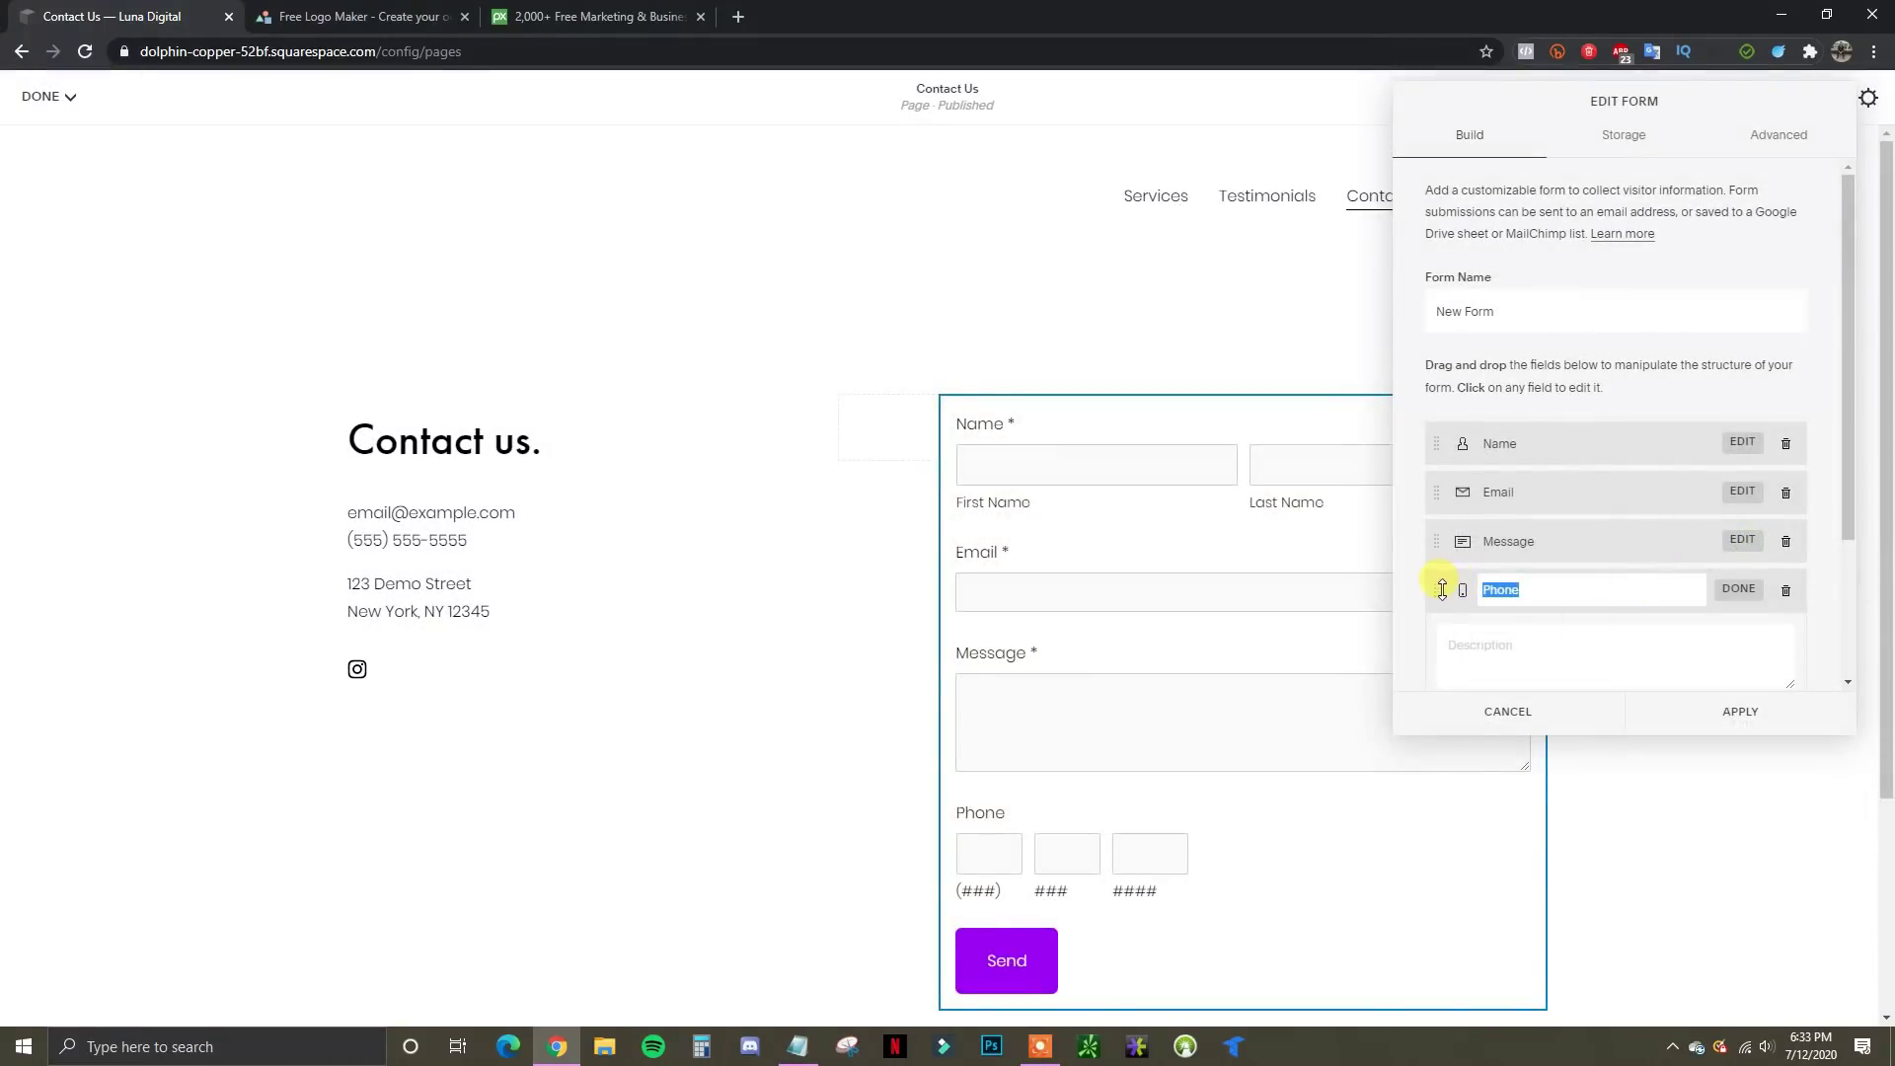
pyautogui.moveTo(1442, 589); pyautogui.dragTo(1430, 517)
pyautogui.scroll(-1, 1514, 605)
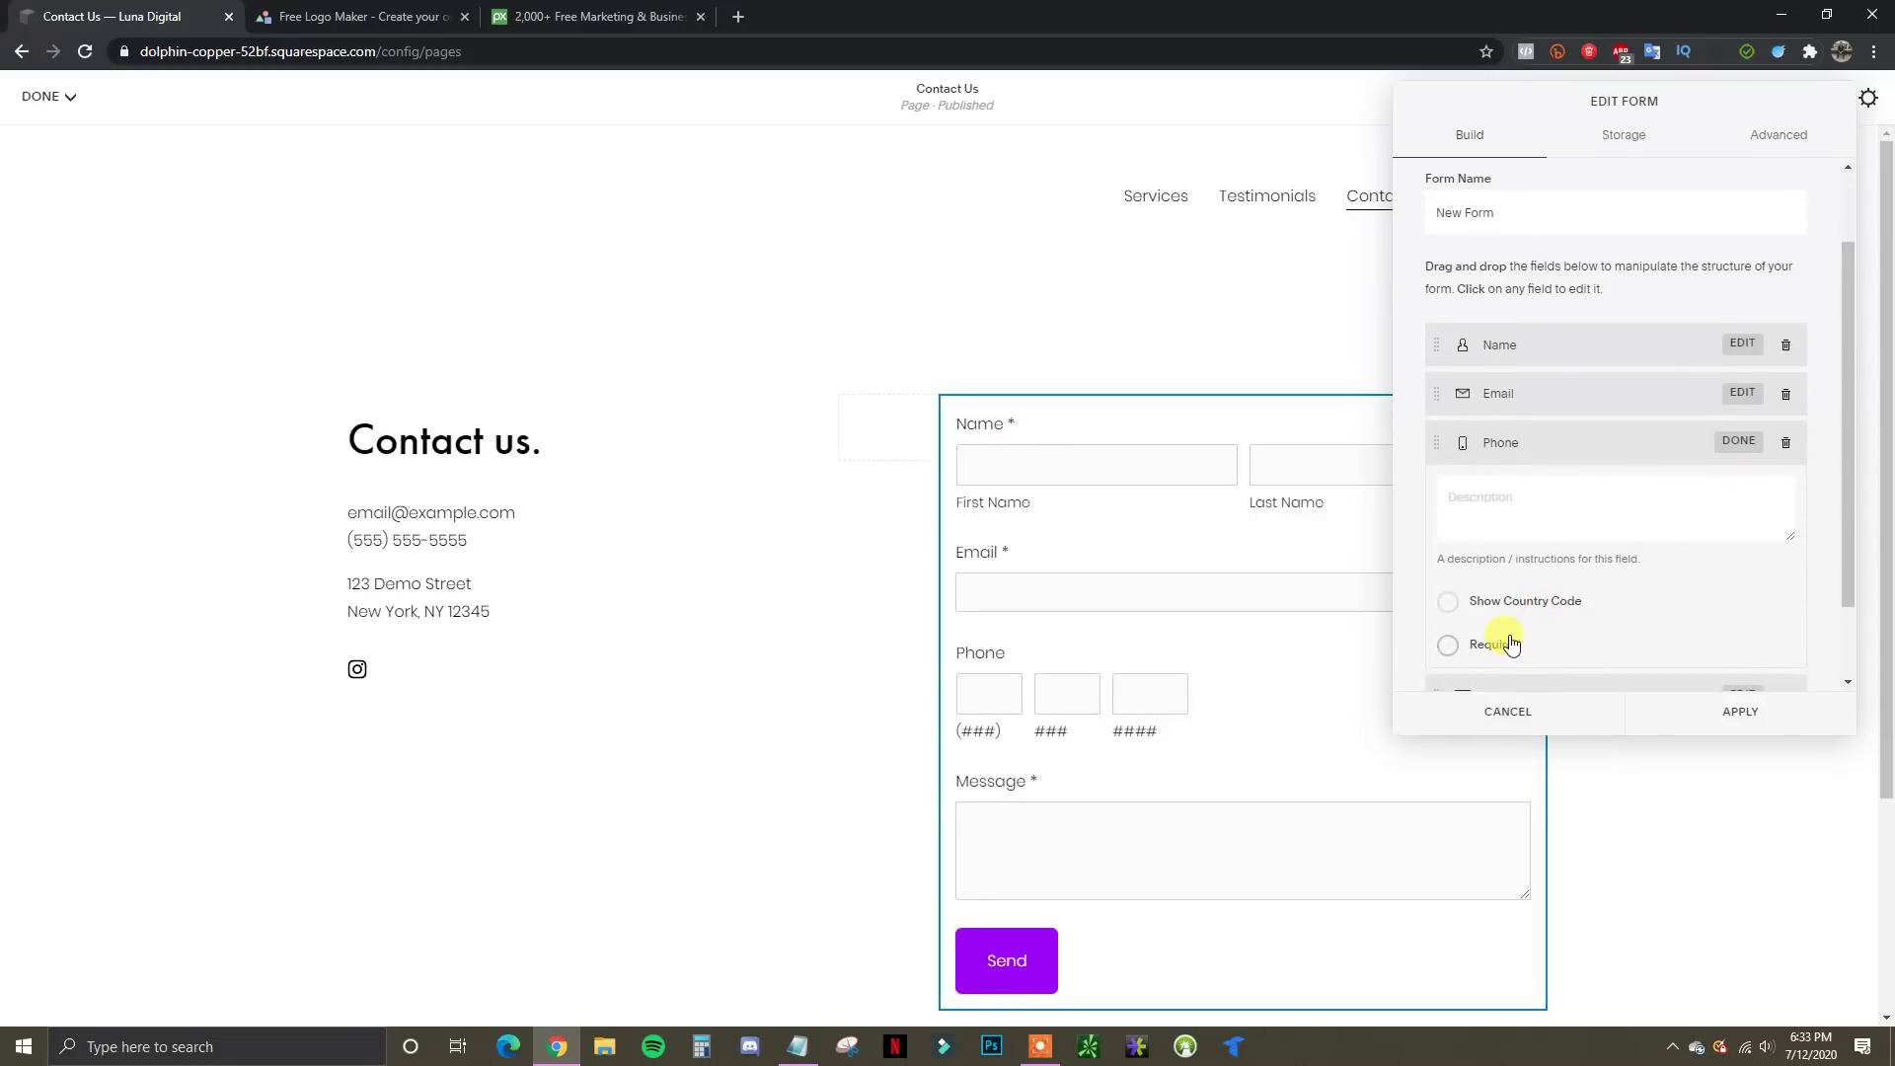
pyautogui.click(1736, 441)
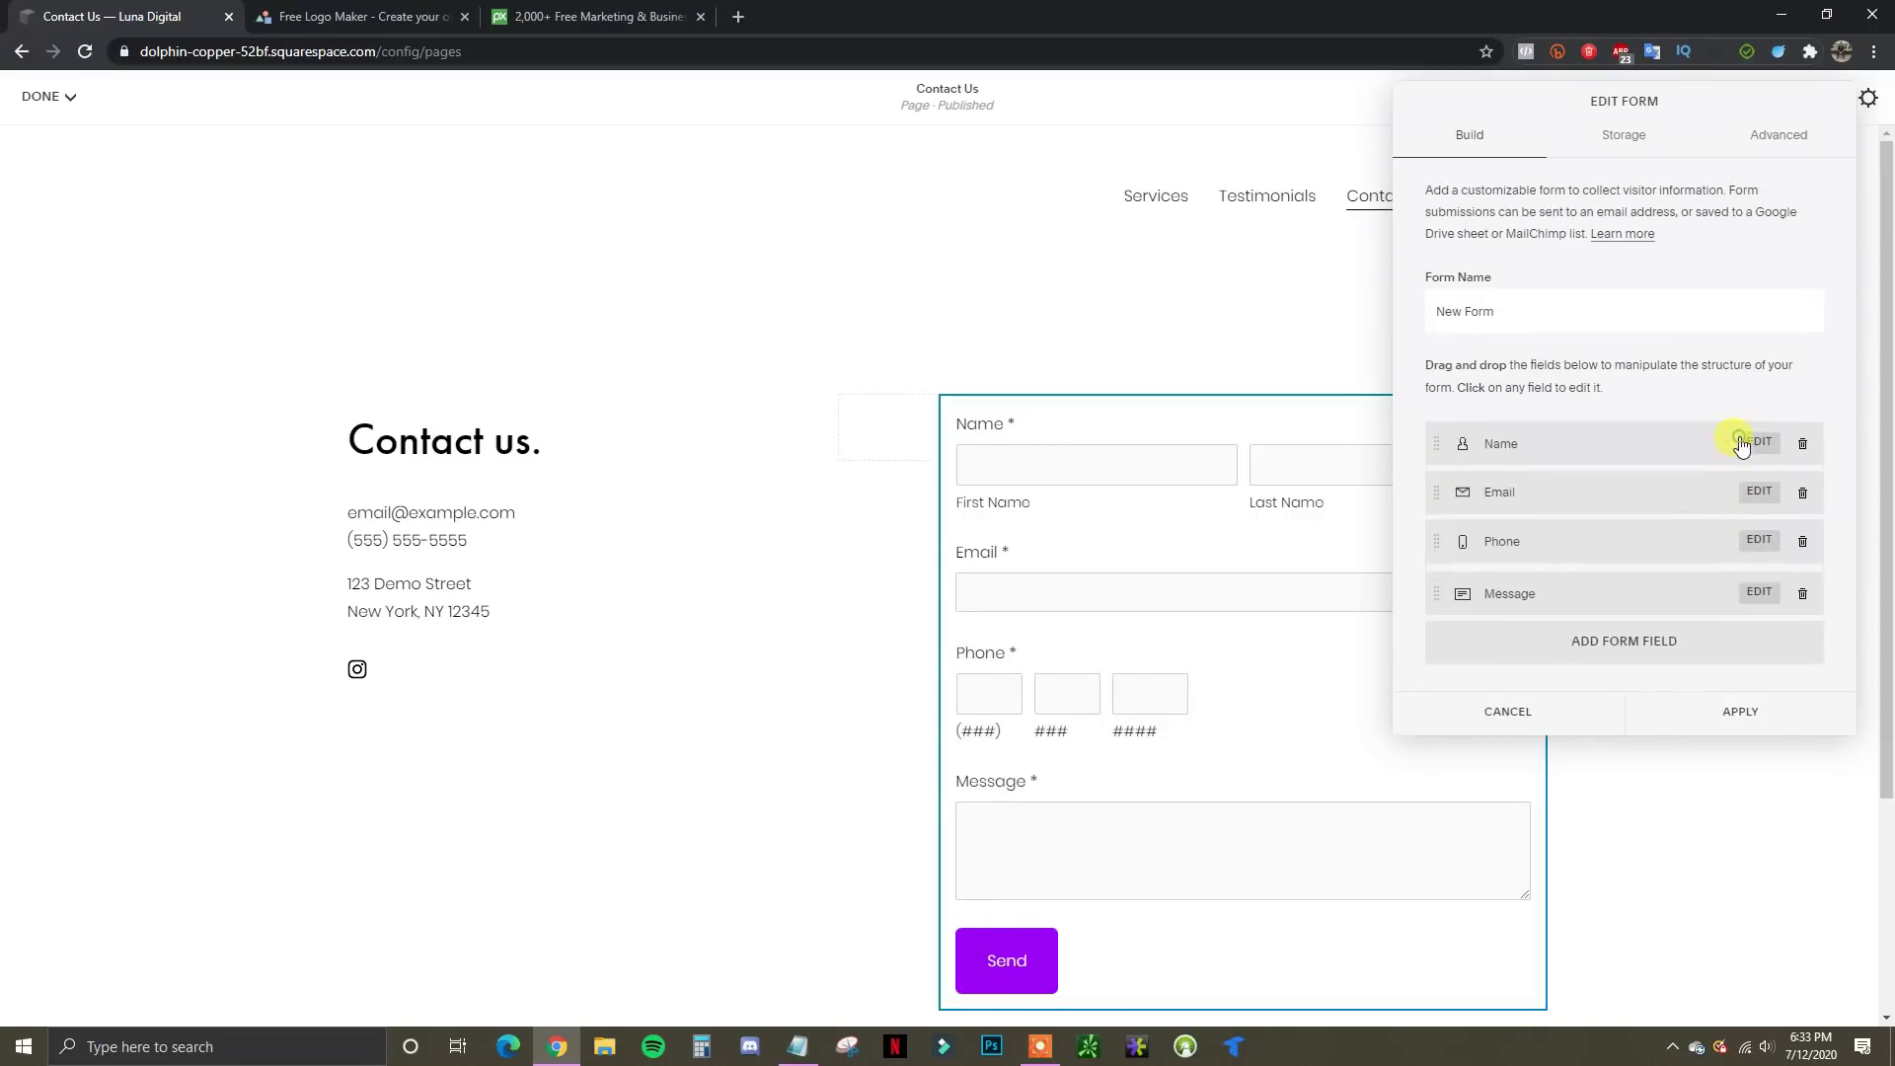
# Check the form's storage setting, then apply the changes and dismiss the storage reminder
pyautogui.click(1623, 138)
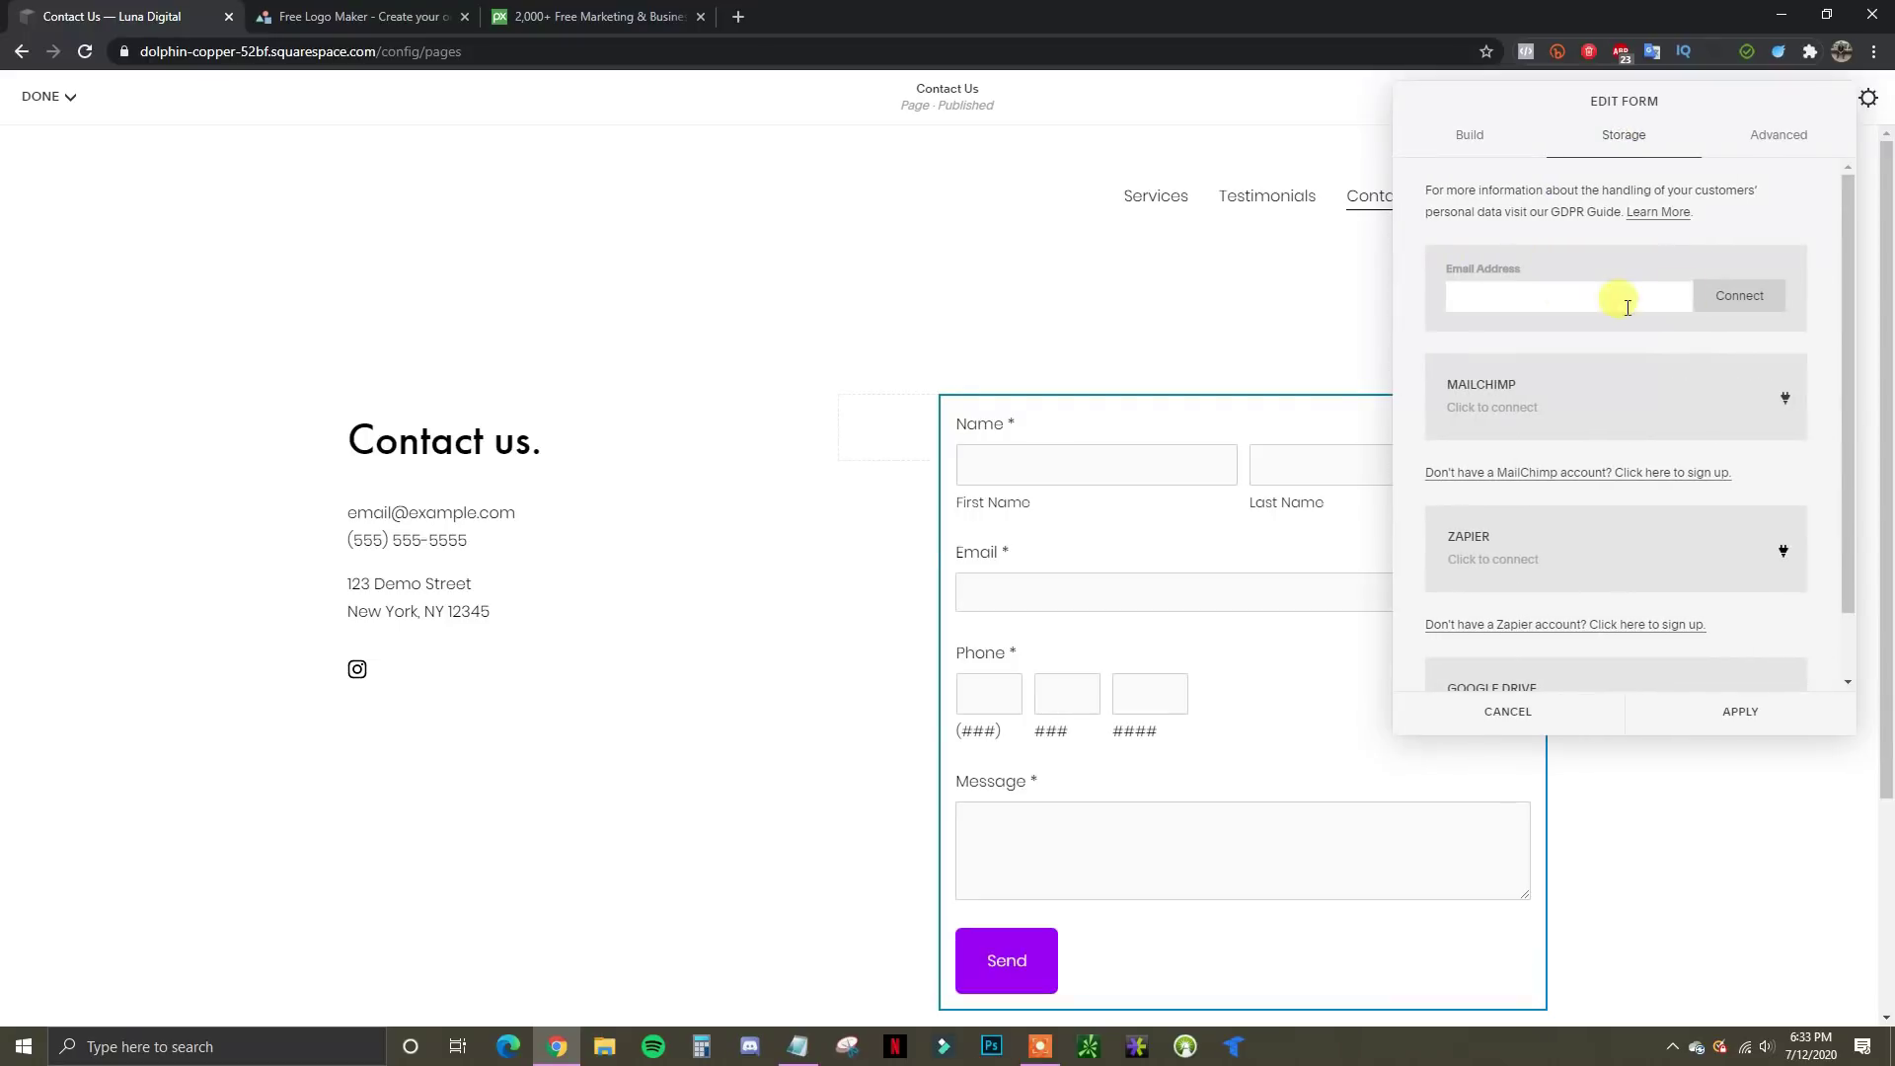
pyautogui.click(1468, 138)
pyautogui.click(1735, 709)
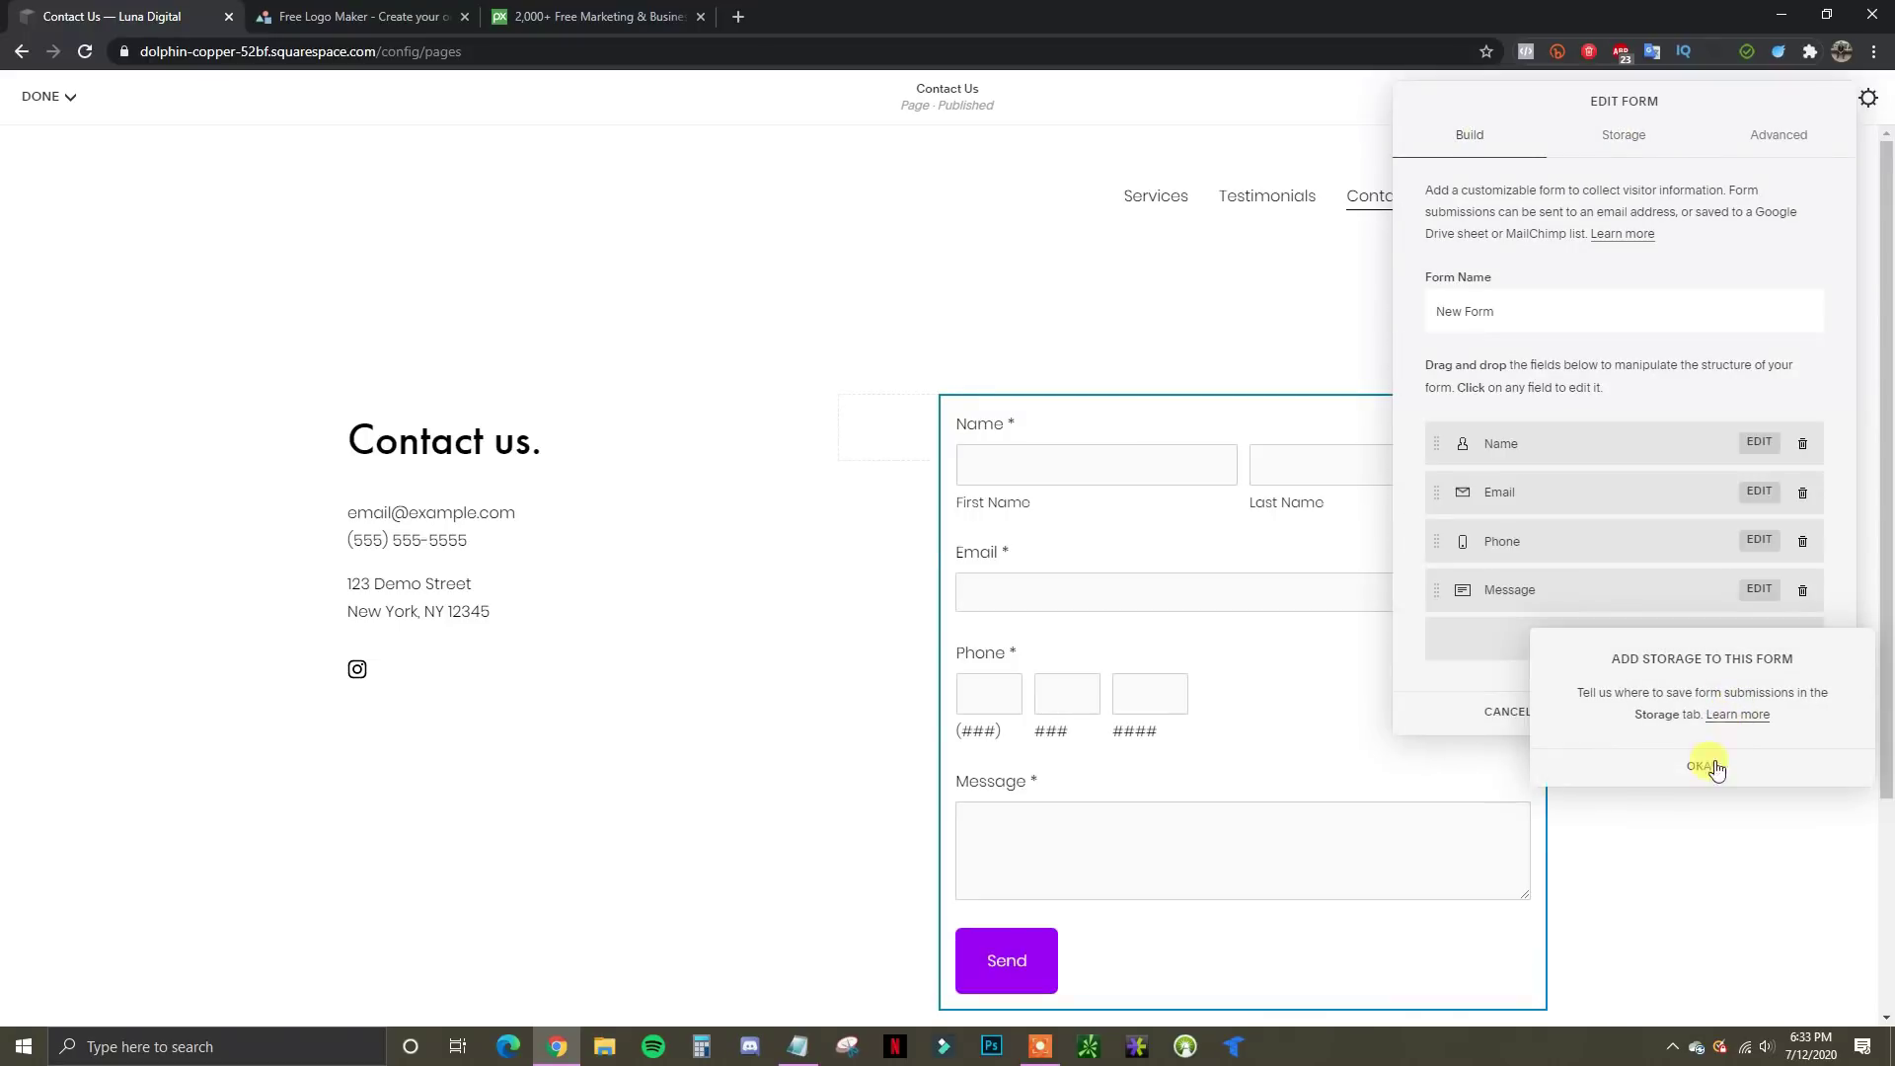
pyautogui.click(1704, 770)
pyautogui.click(1539, 719)
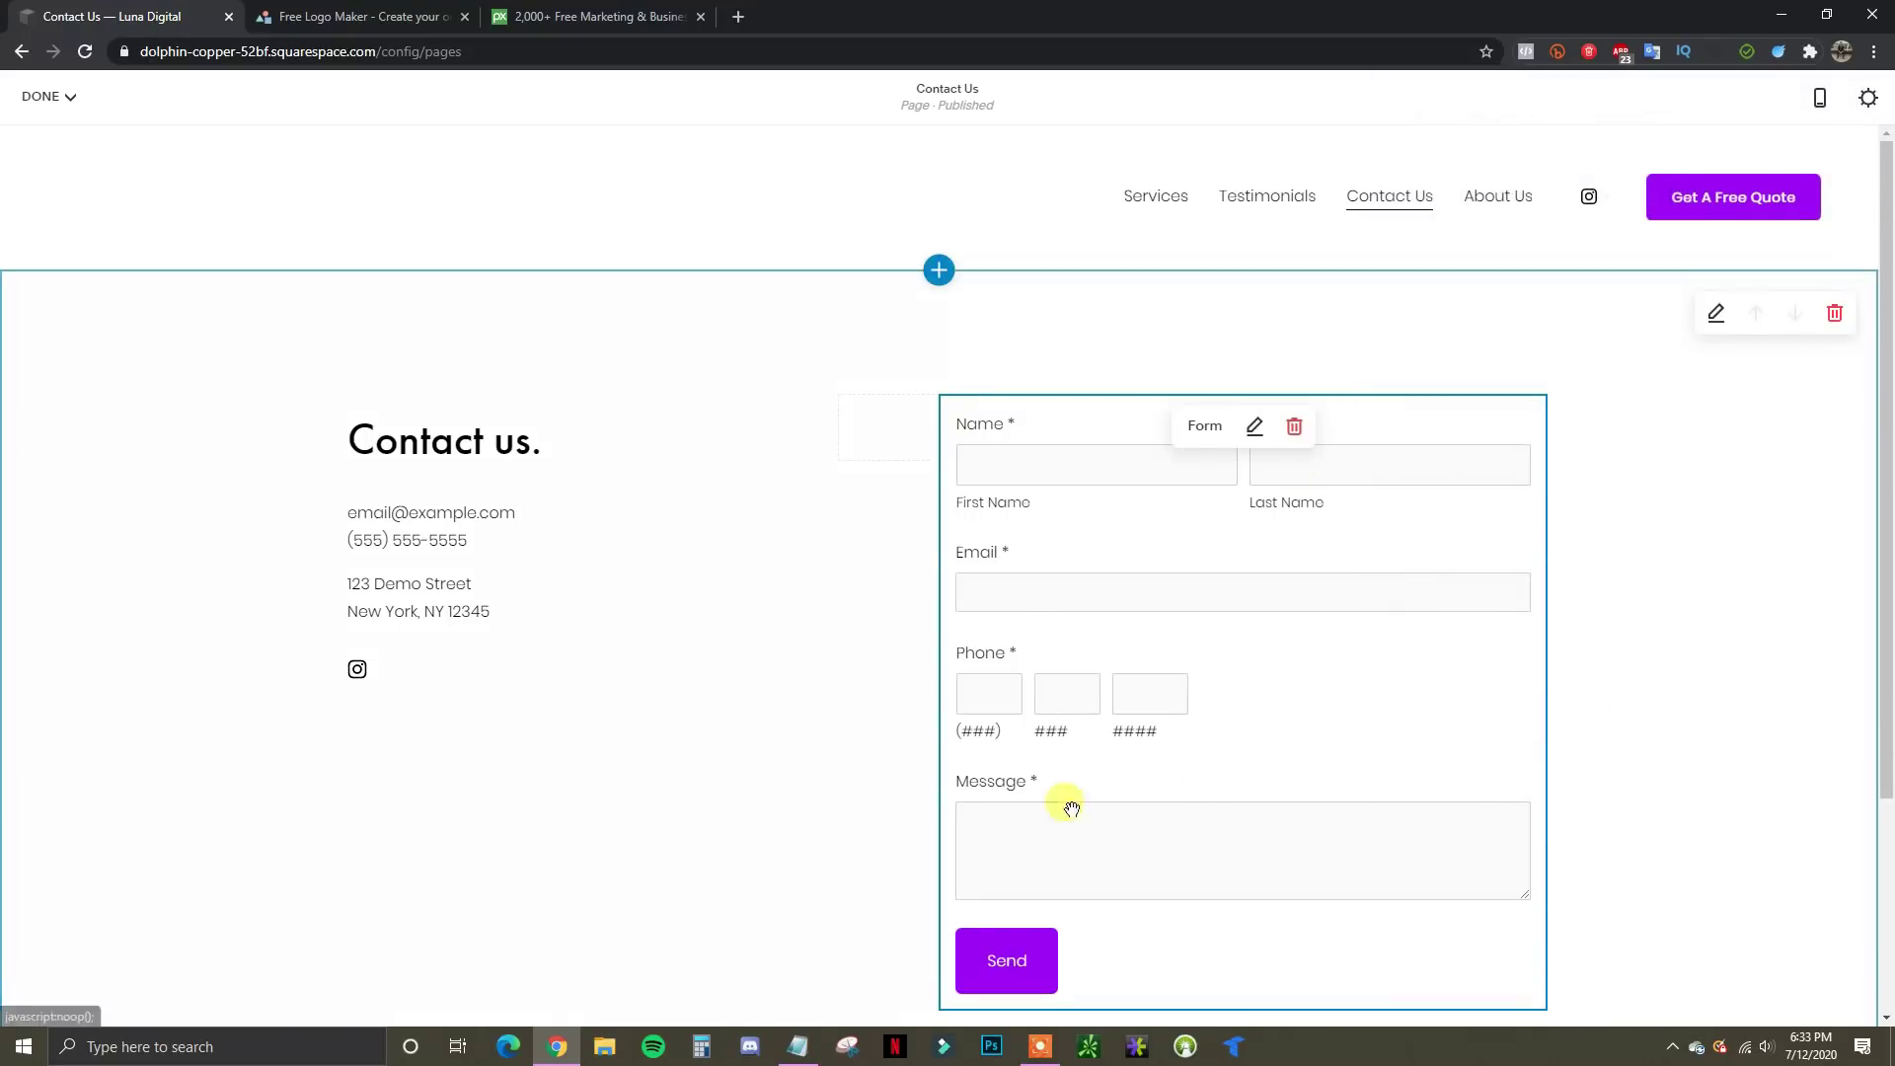
pyautogui.scroll(-1, 815, 845)
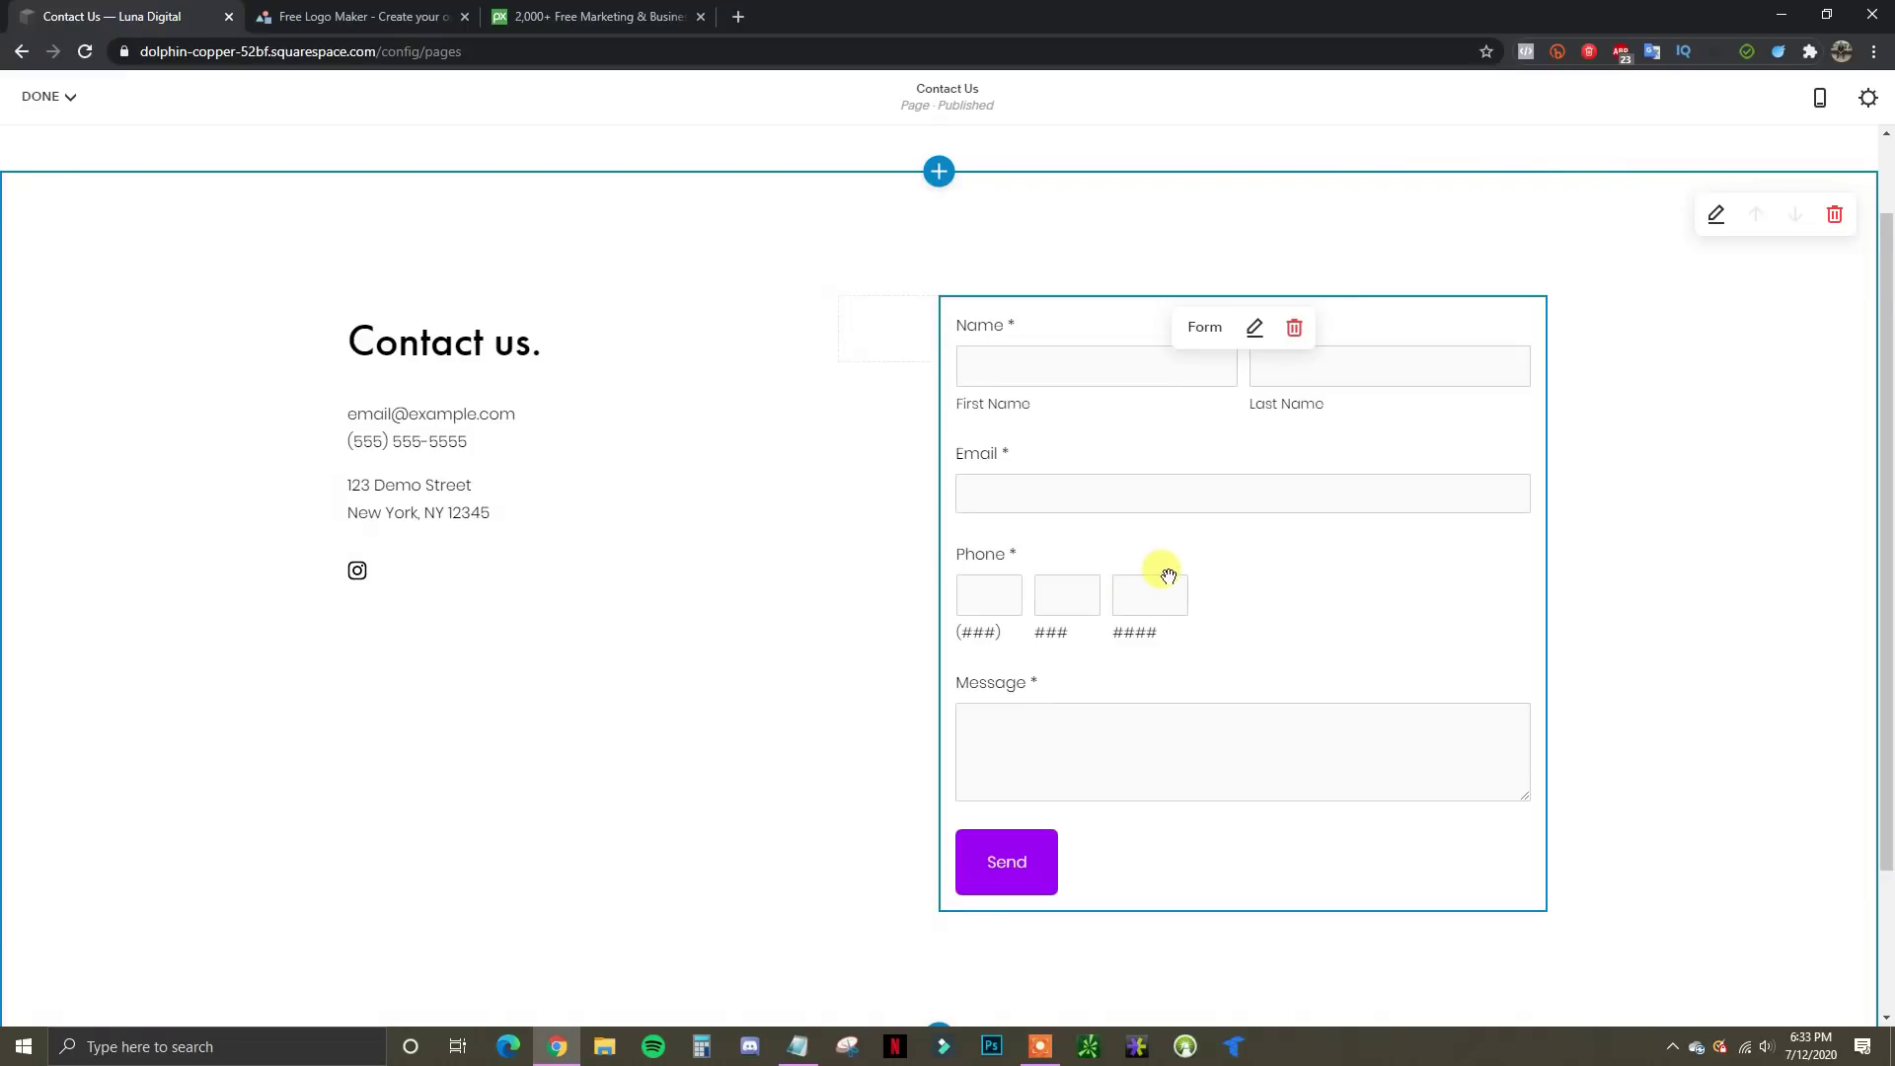
pyautogui.scroll(1, 1169, 575)
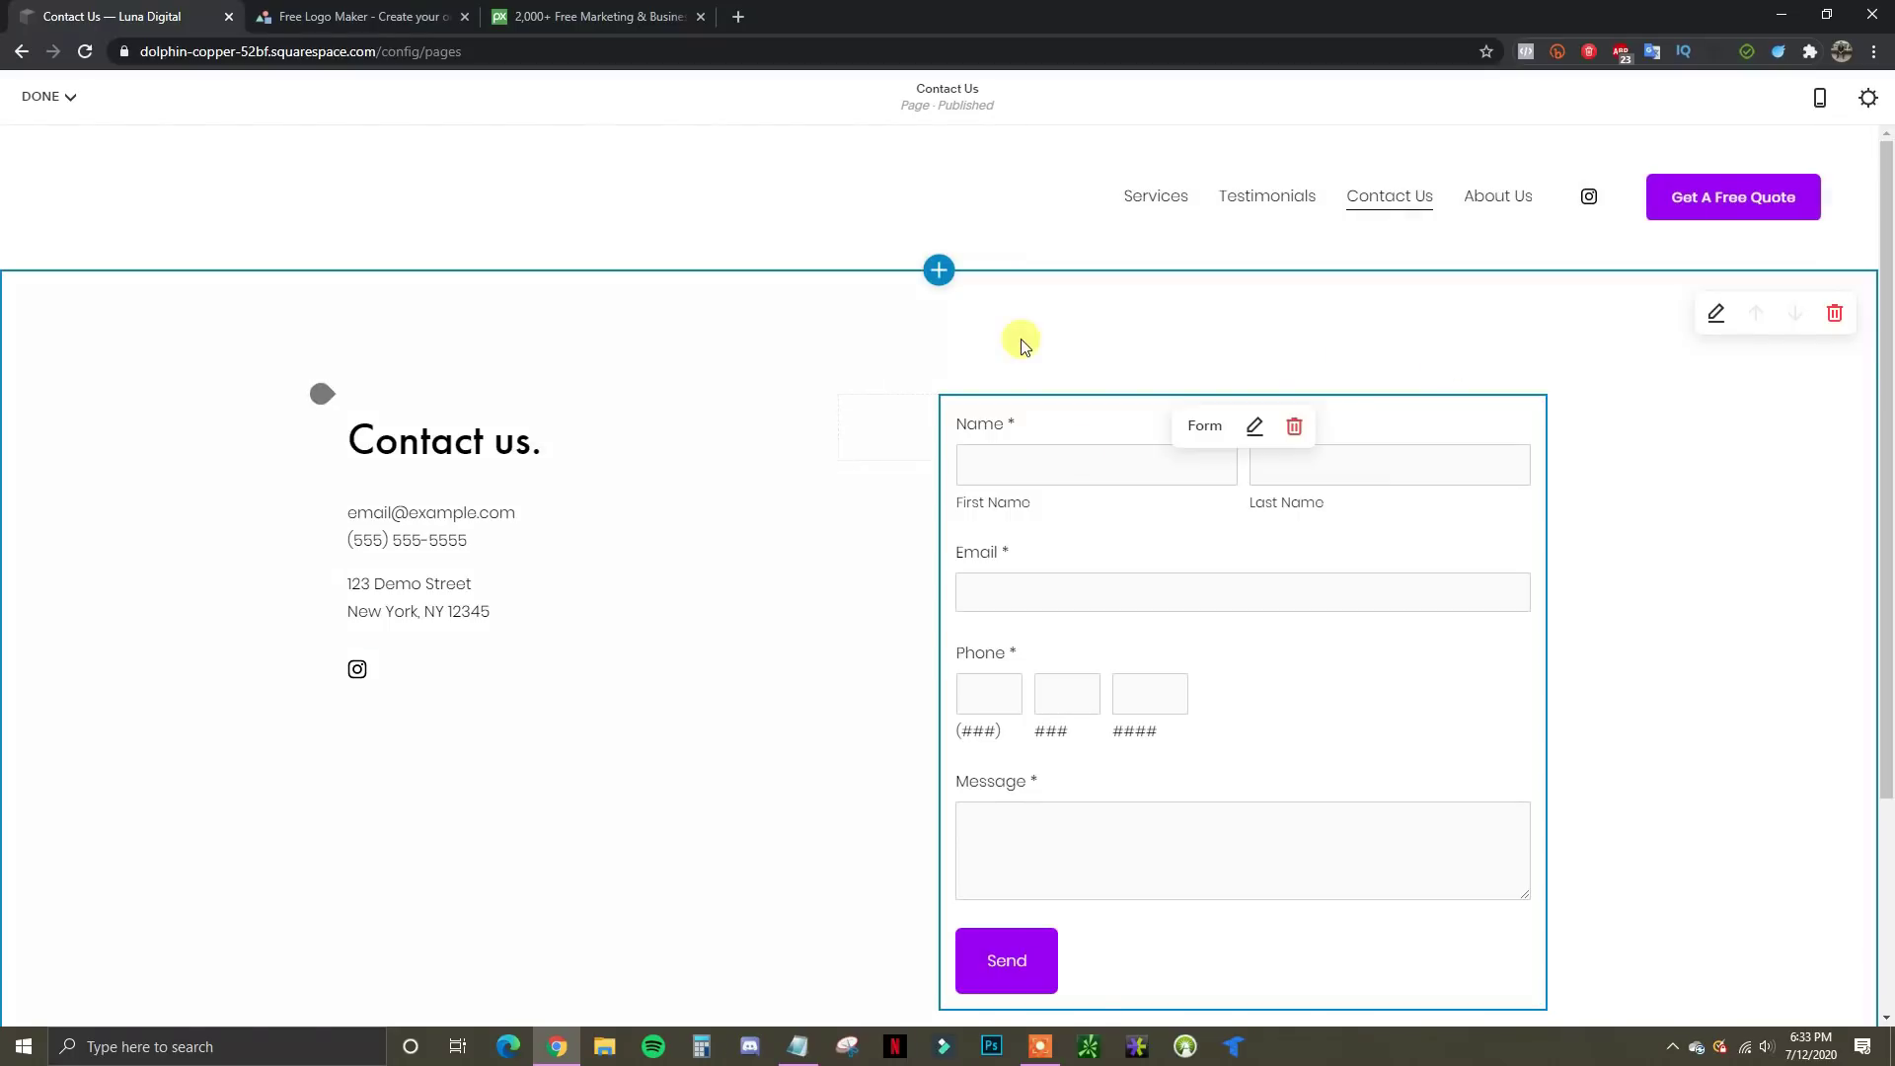
# Open the Add a Section picker, browse it, and close it without adding a section
pyautogui.click(939, 269)
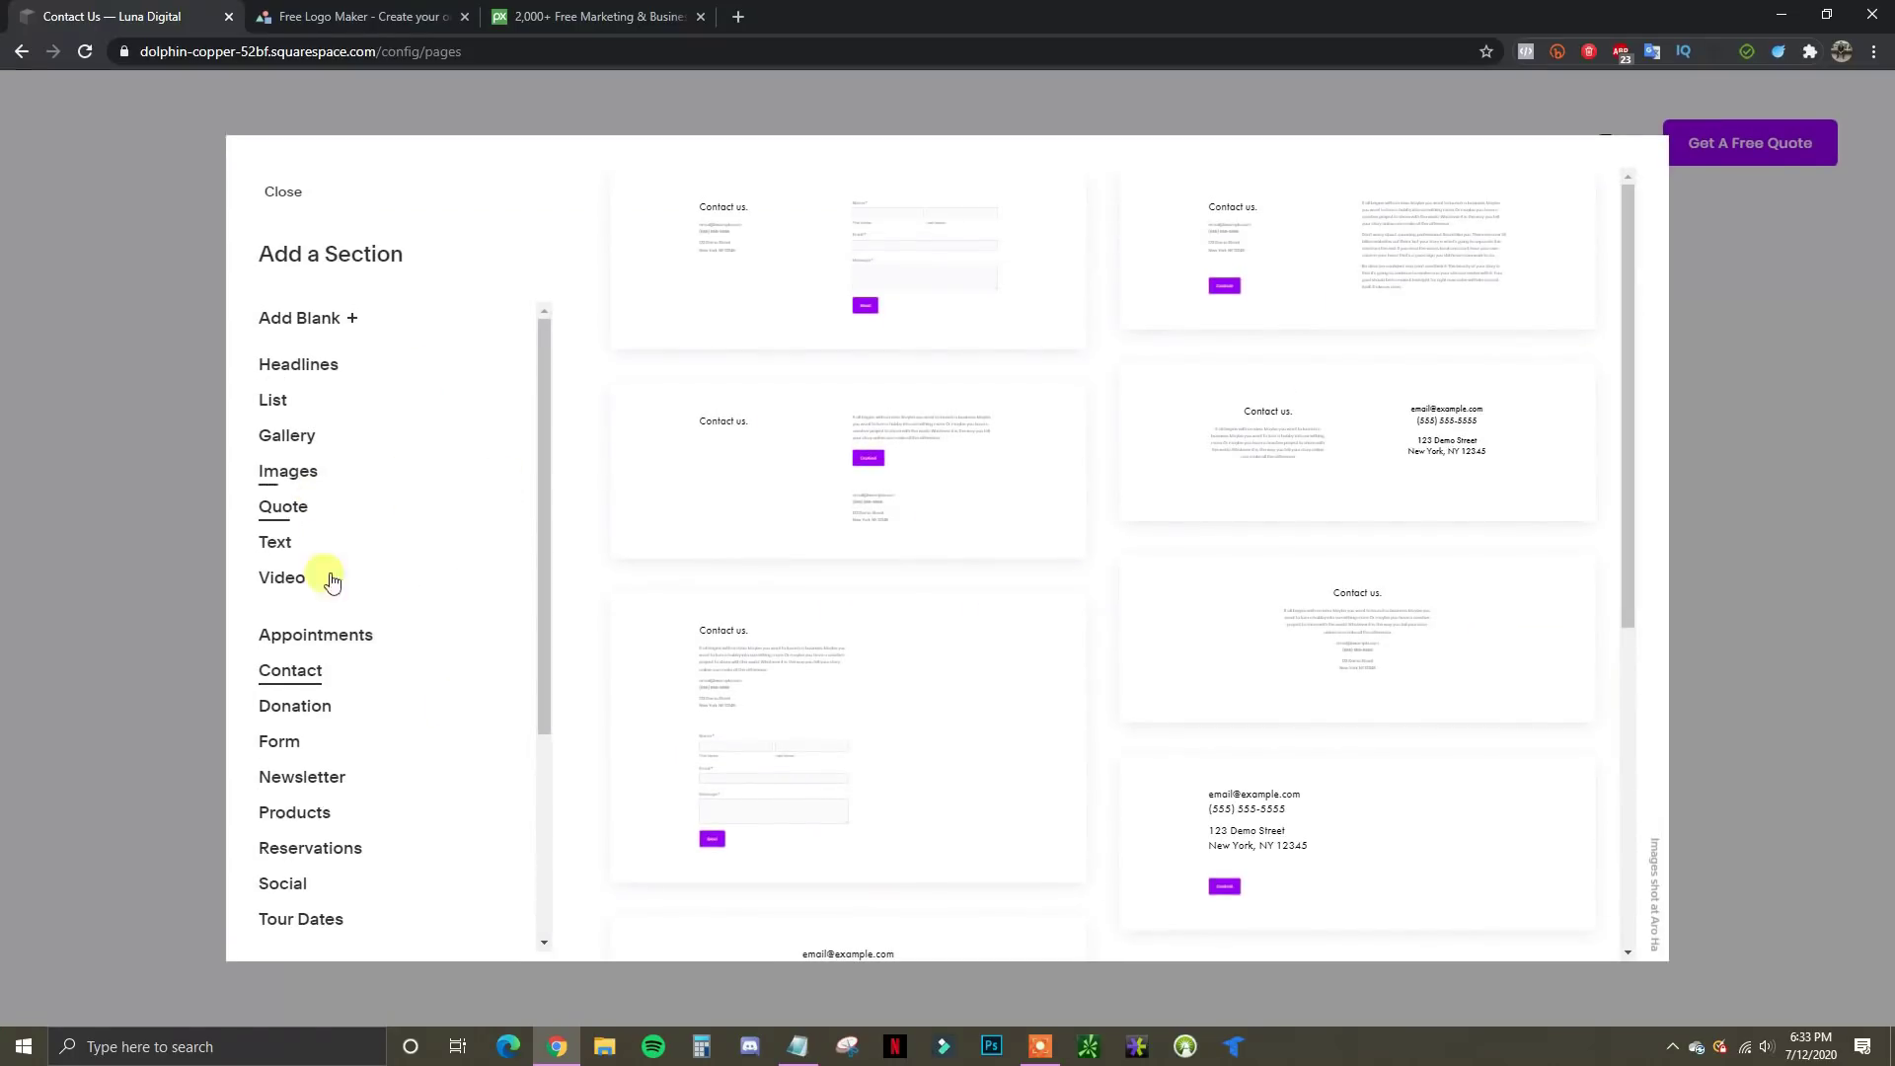
pyautogui.scroll(-3, 306, 686)
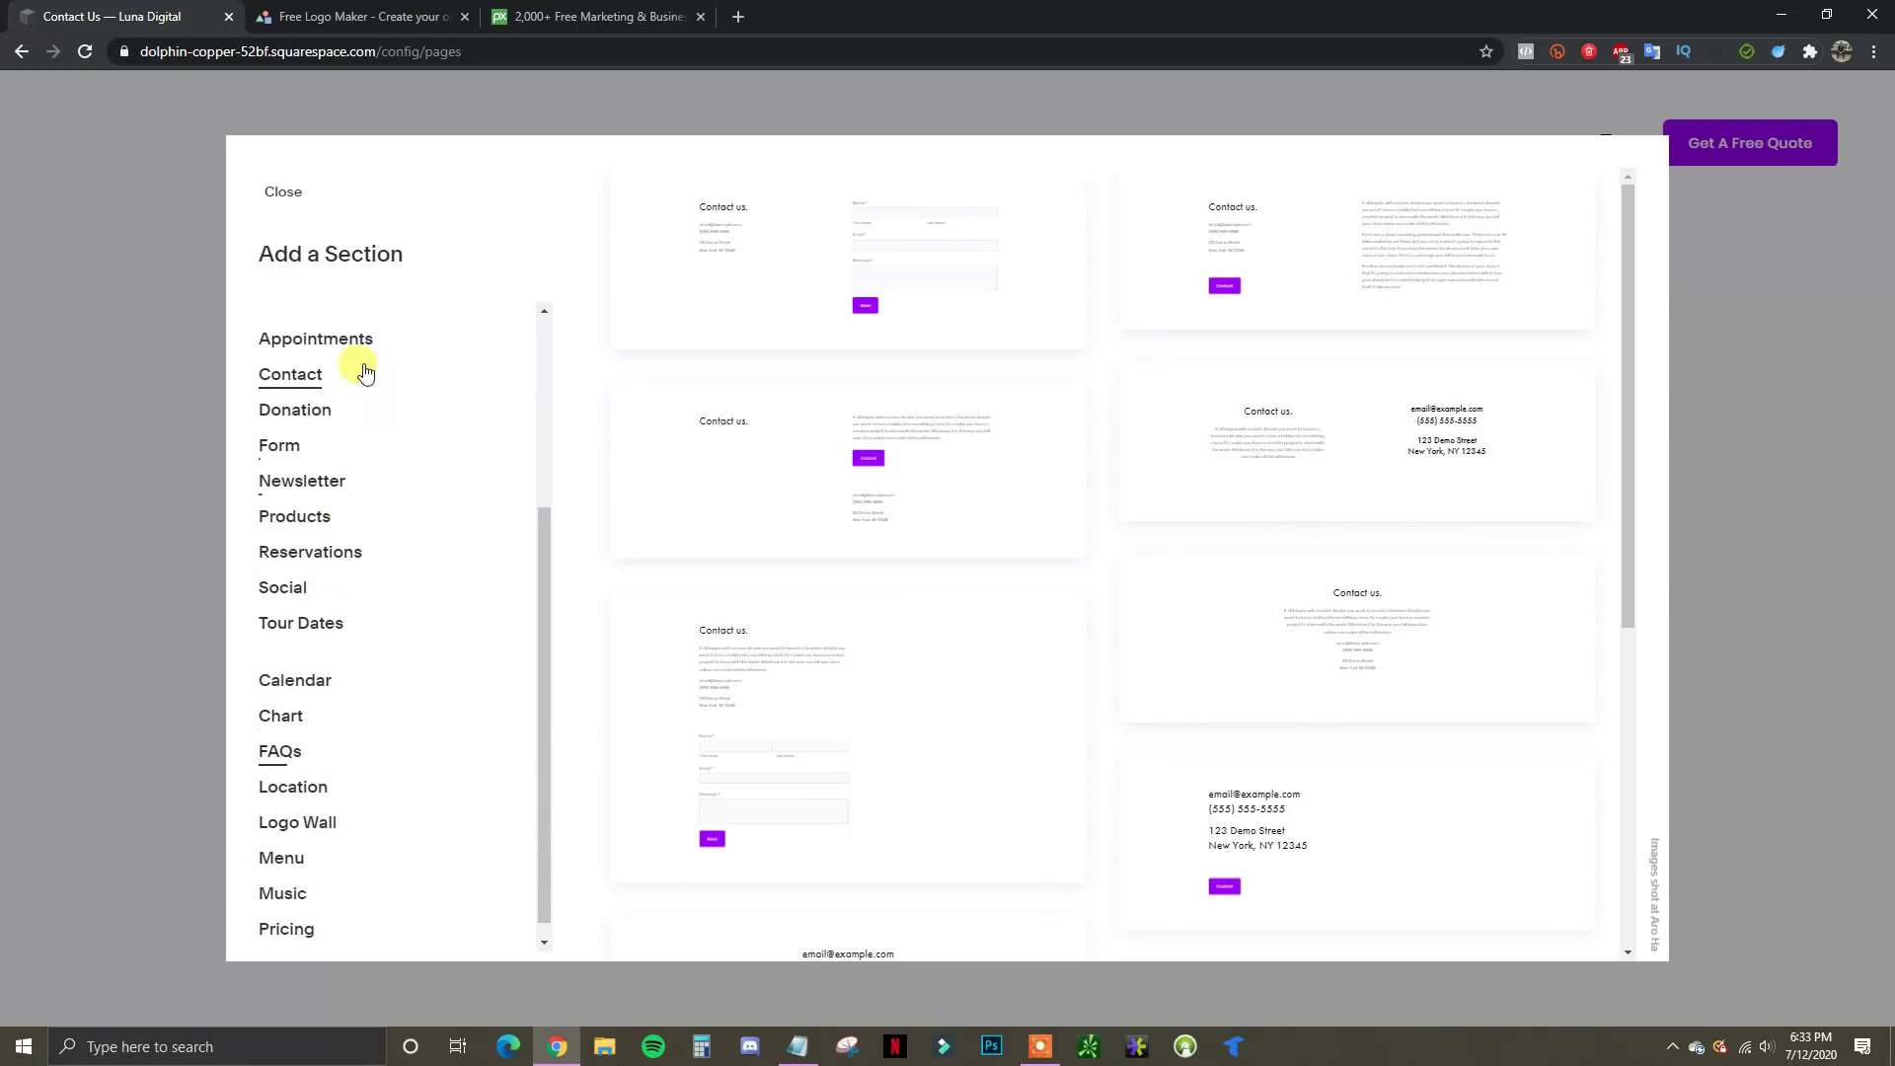
pyautogui.scroll(3, 327, 730)
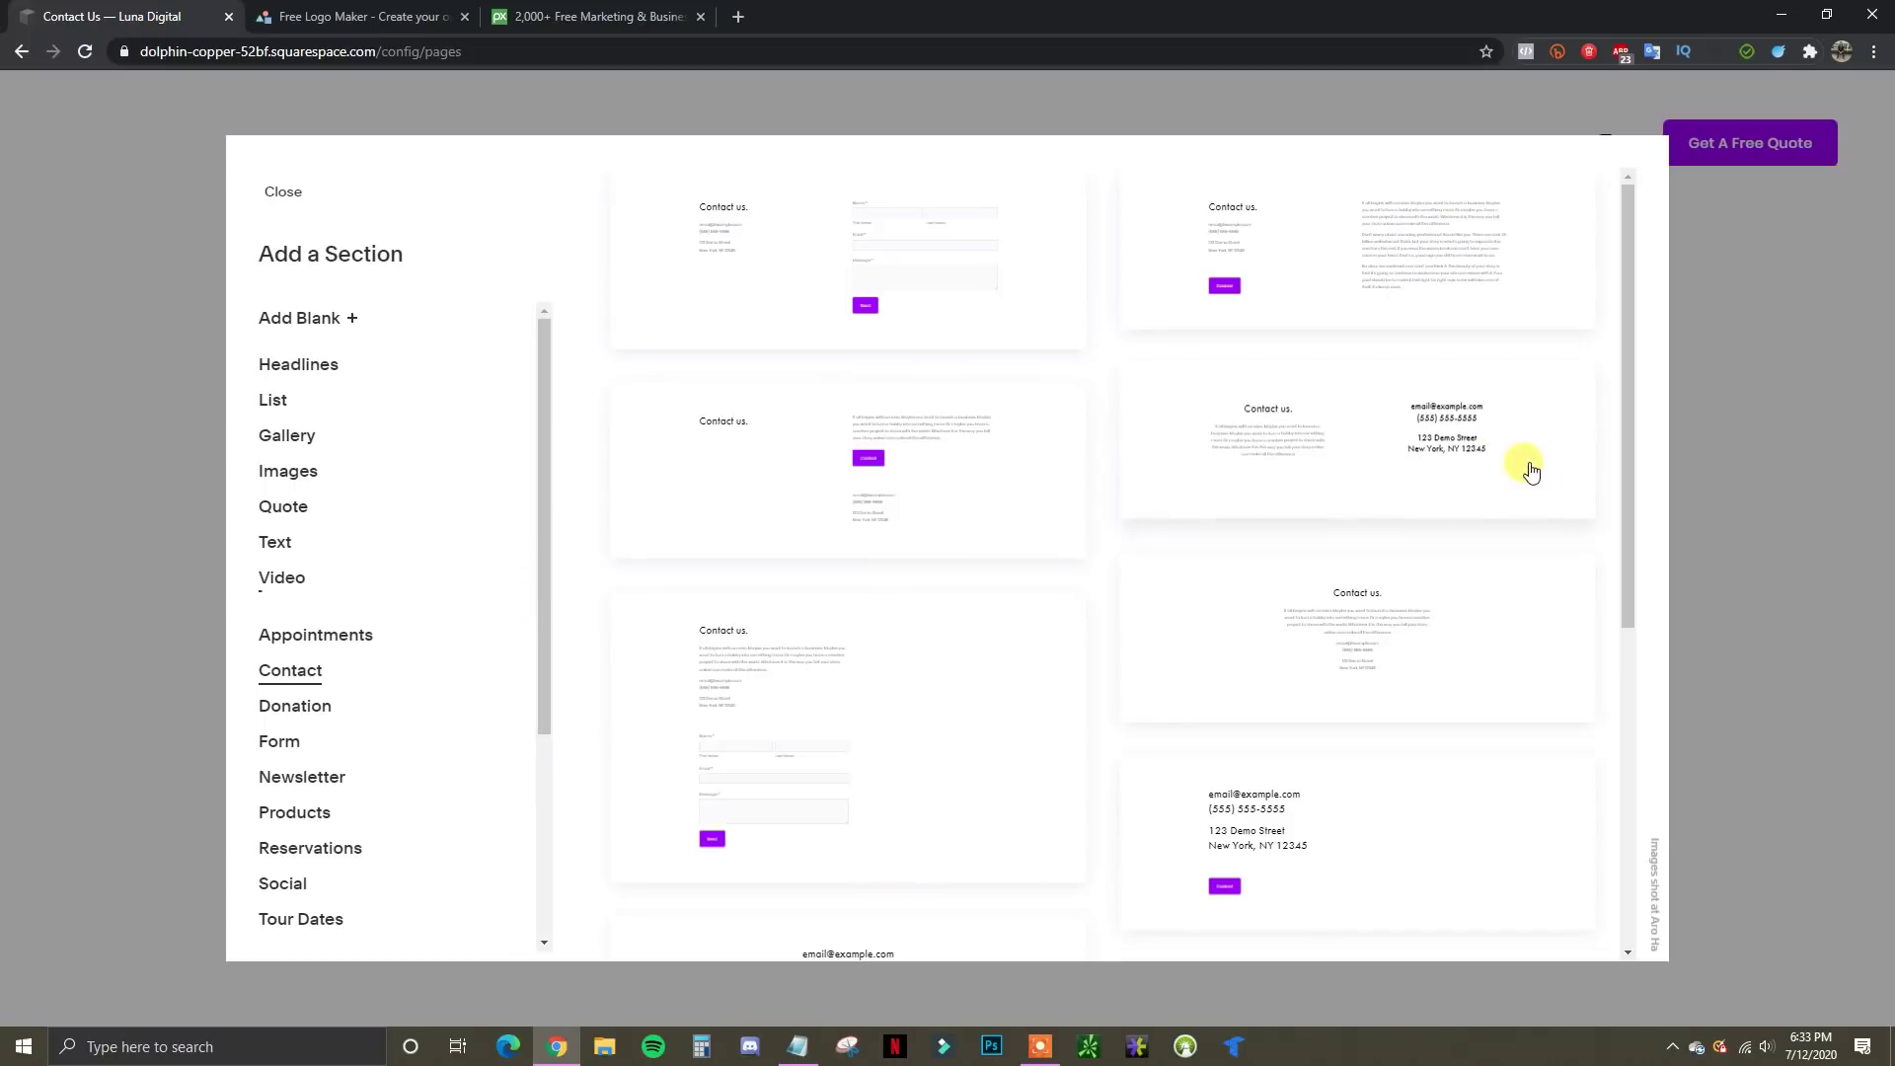
pyautogui.click(288, 194)
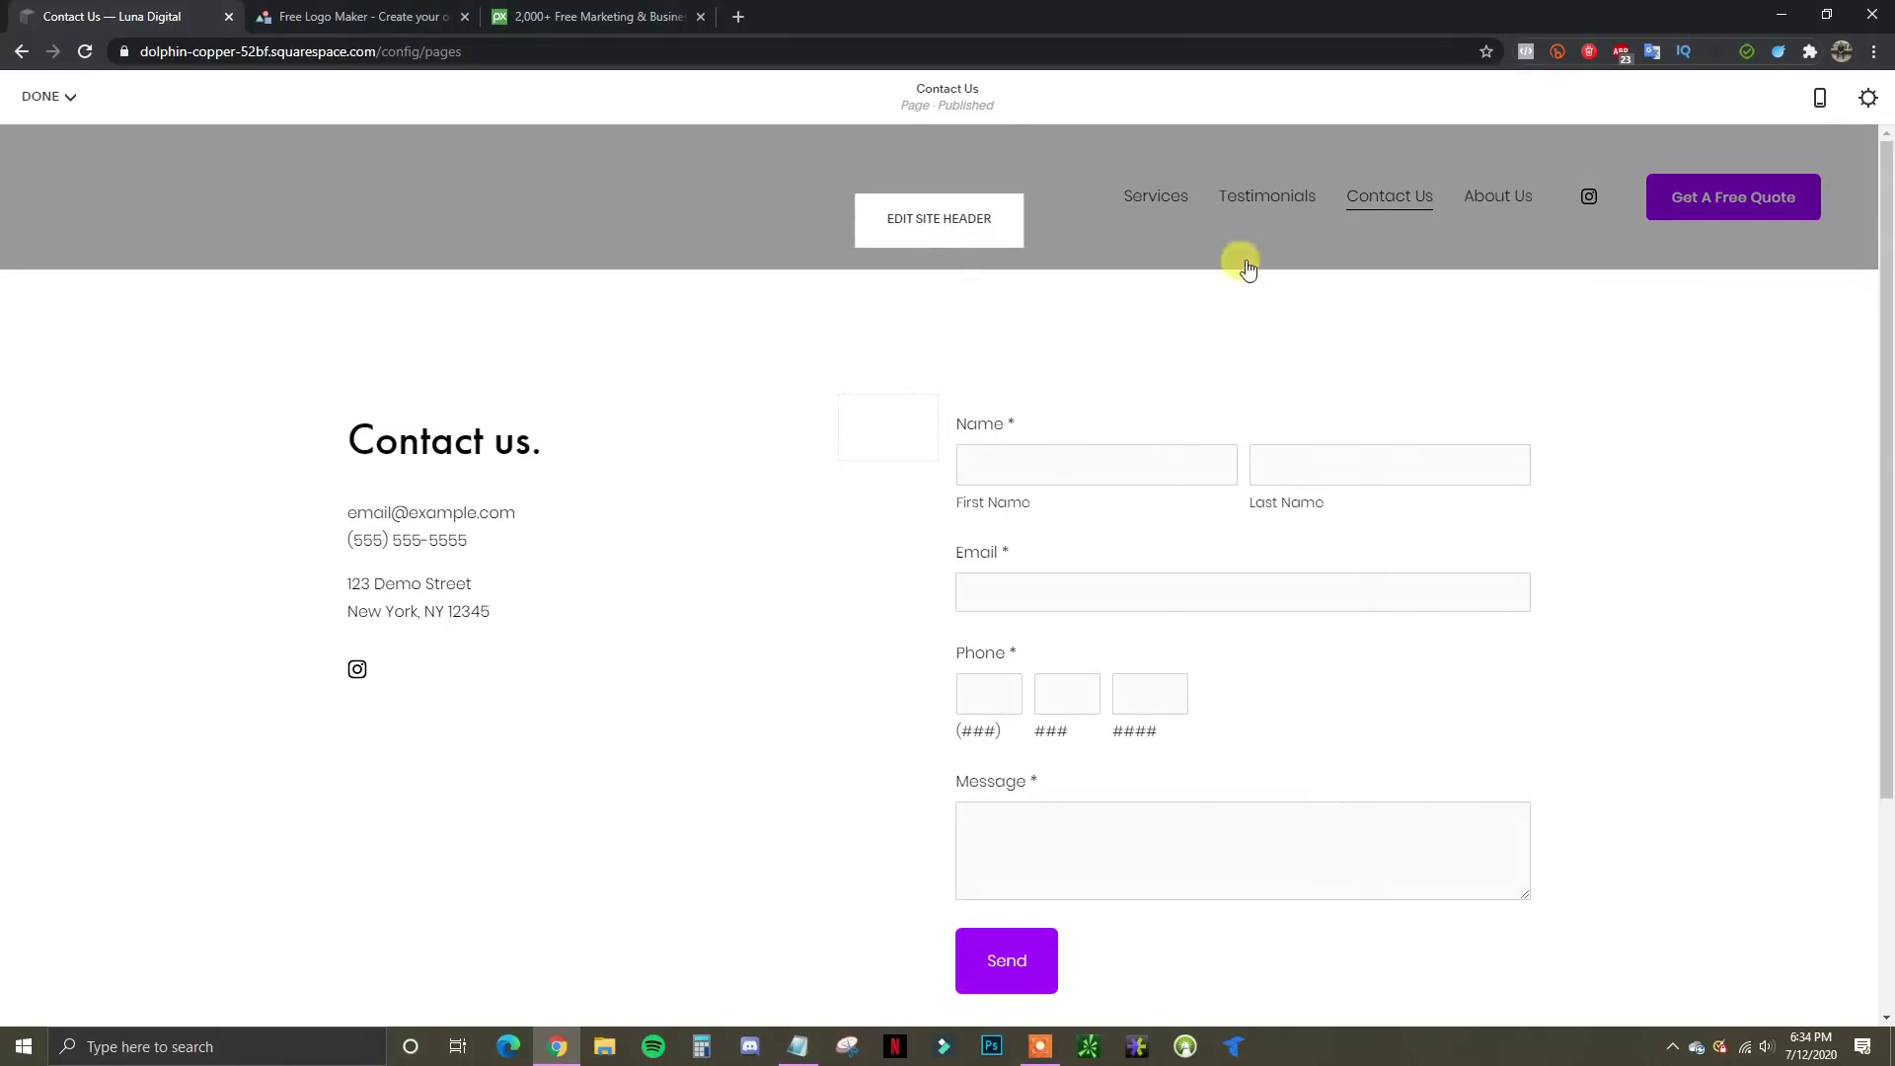
# Save the Contact Us page and open the Testimonials page for editing
pyautogui.moveTo(57, 94)
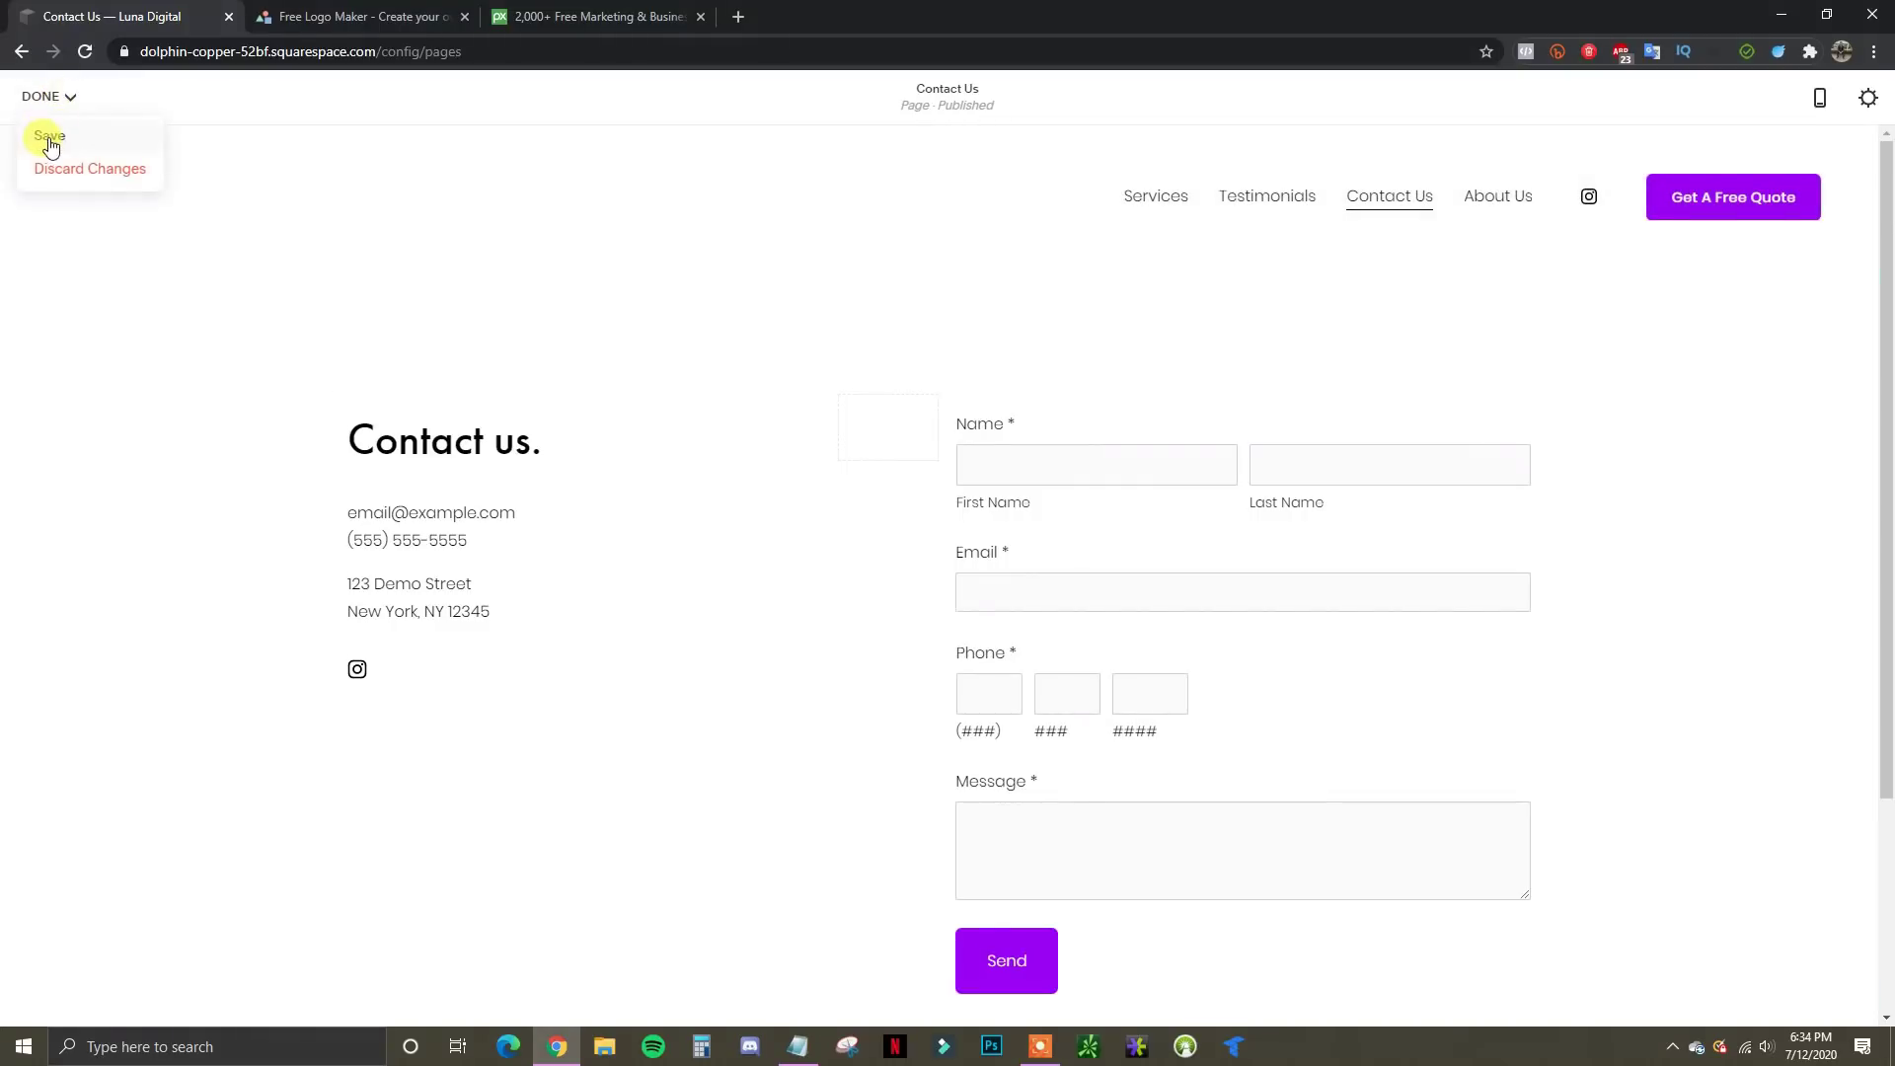
pyautogui.click(79, 138)
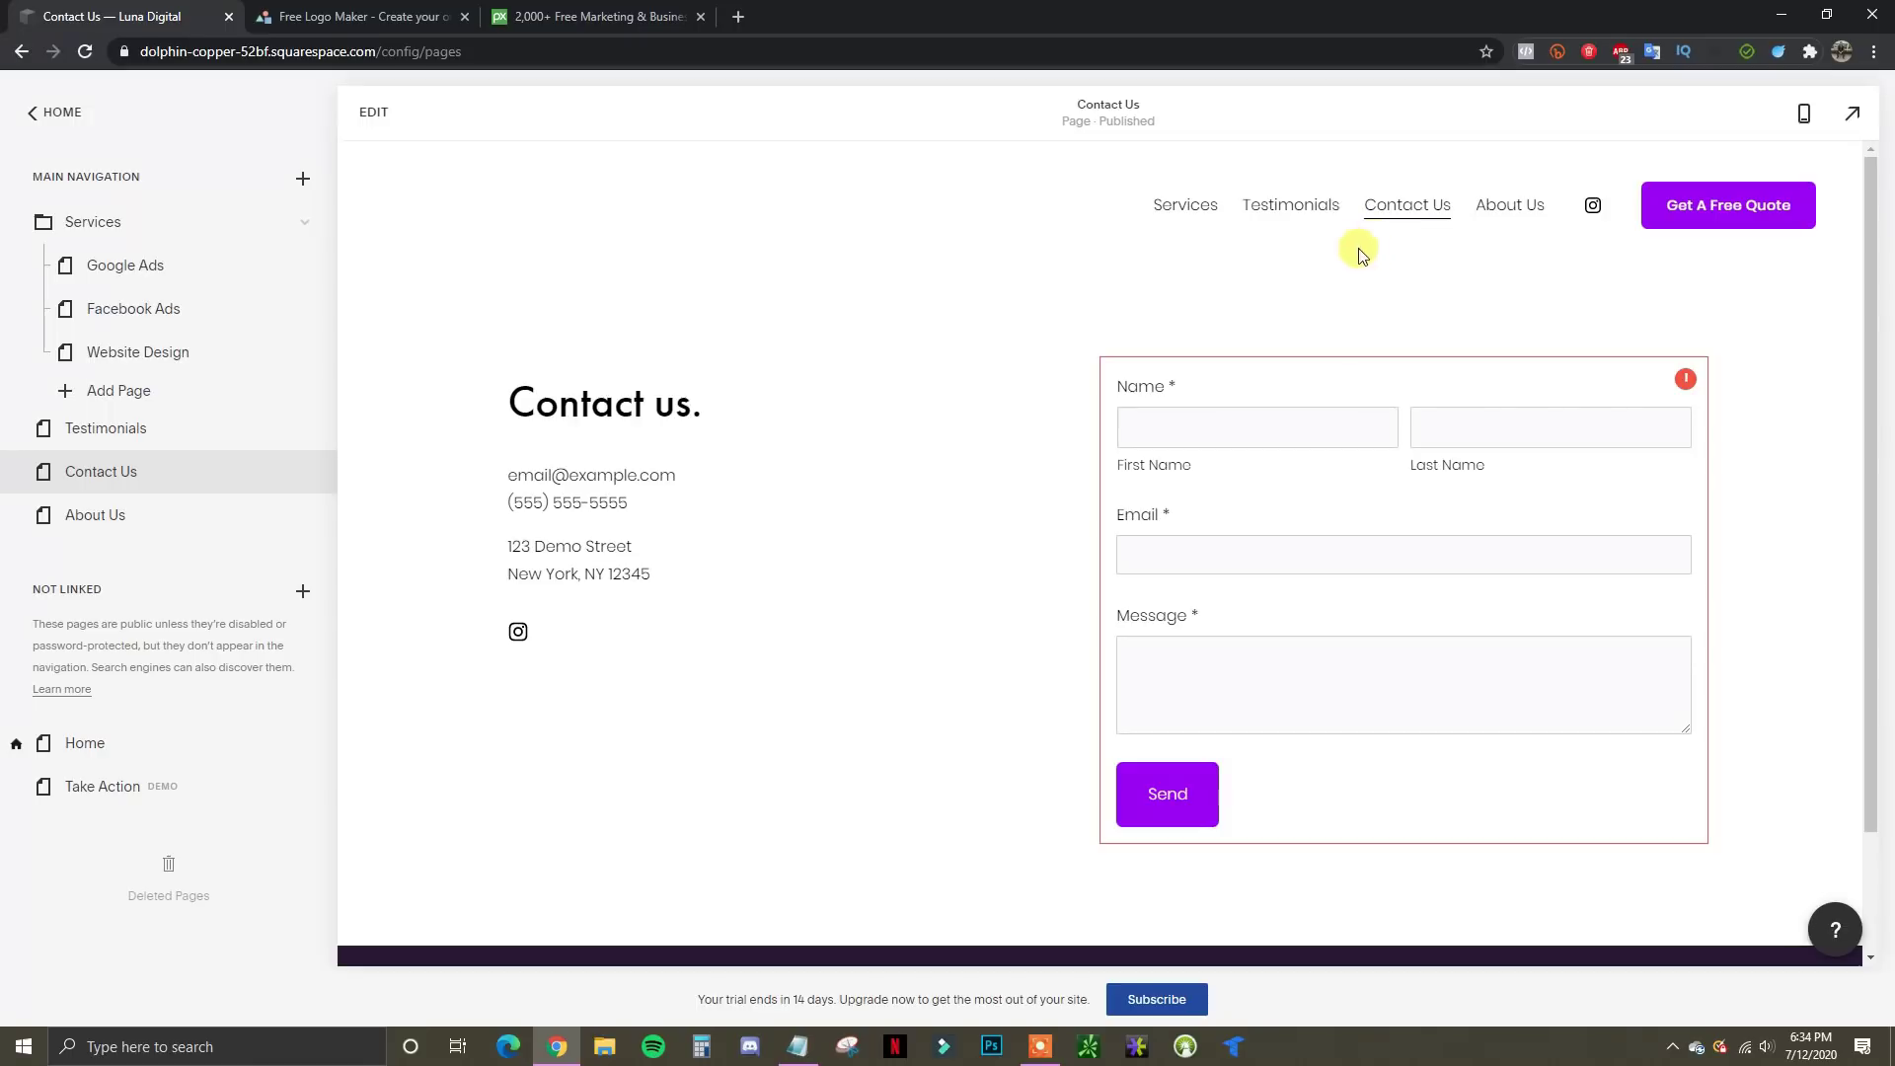
pyautogui.click(150, 433)
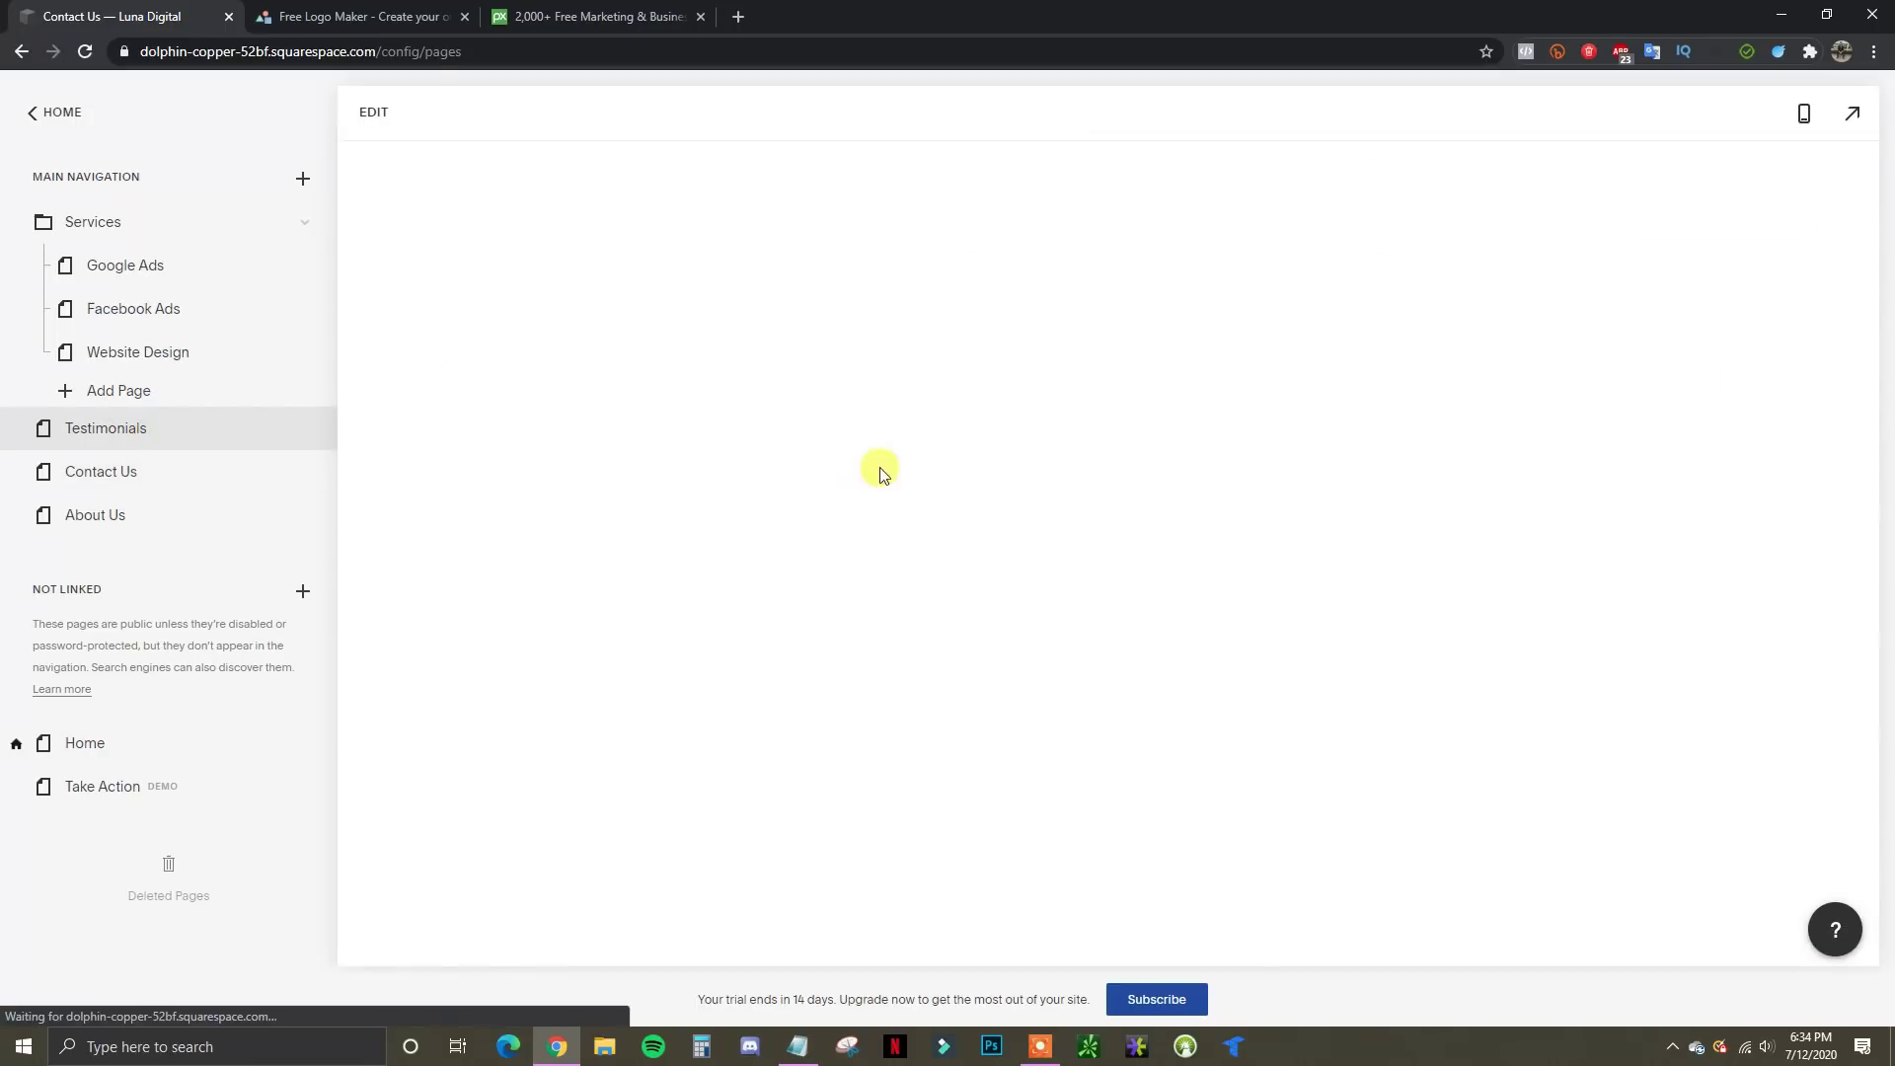
pyautogui.click(373, 113)
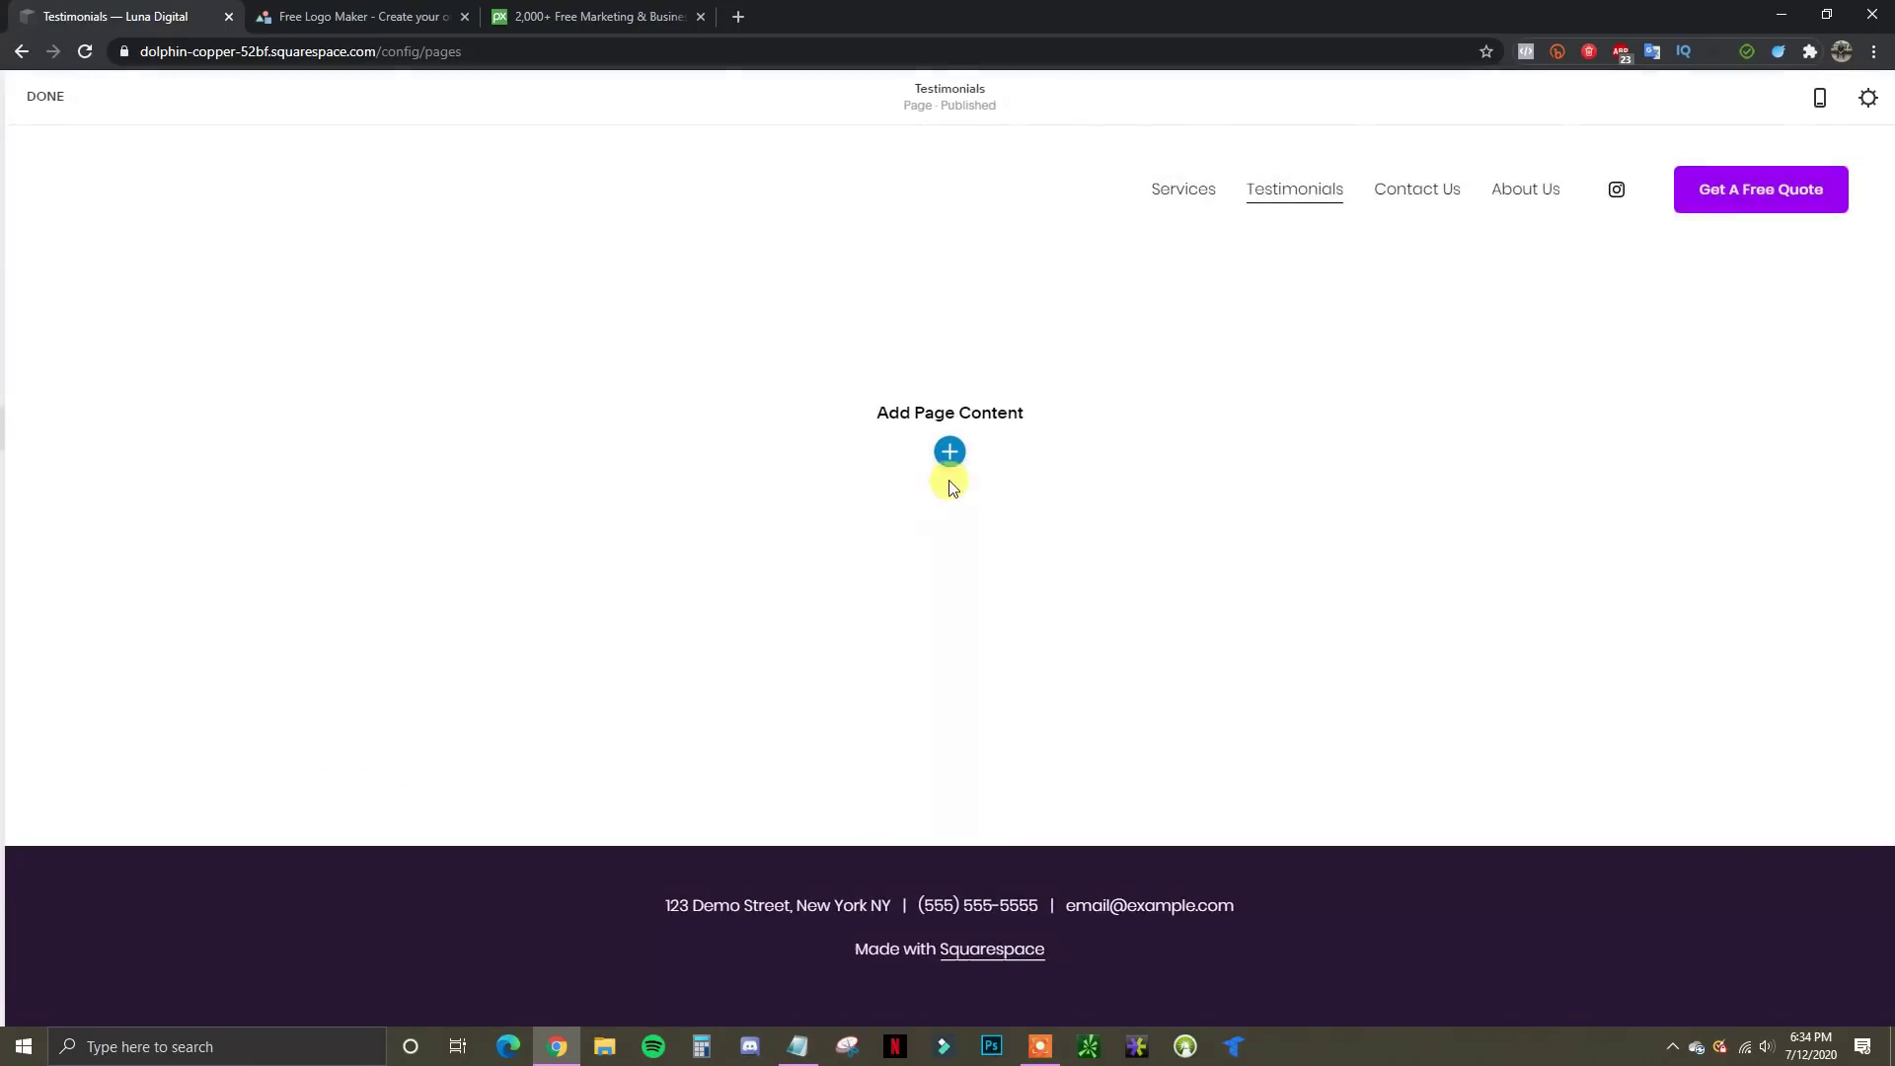
# Insert the two-video layout from the Video category into the empty Testimonials page
pyautogui.click(950, 453)
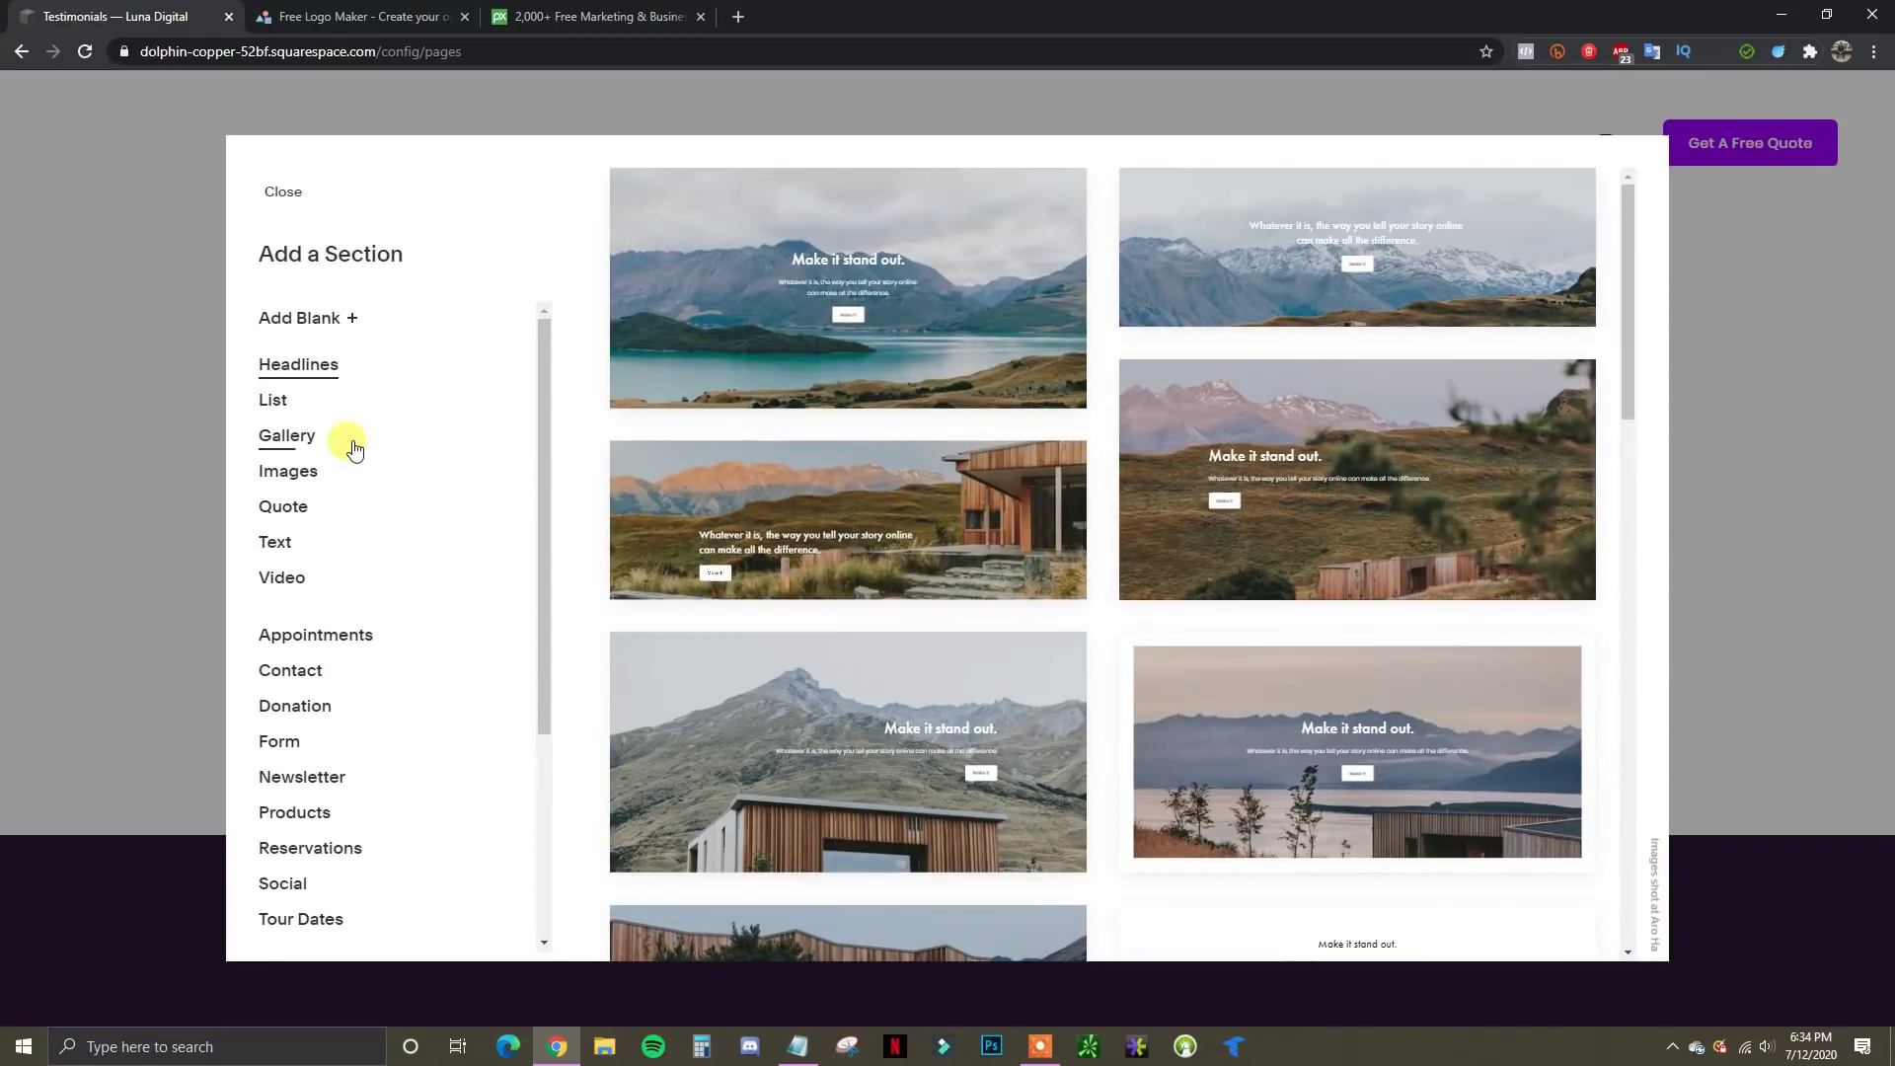
pyautogui.scroll(-3, 355, 449)
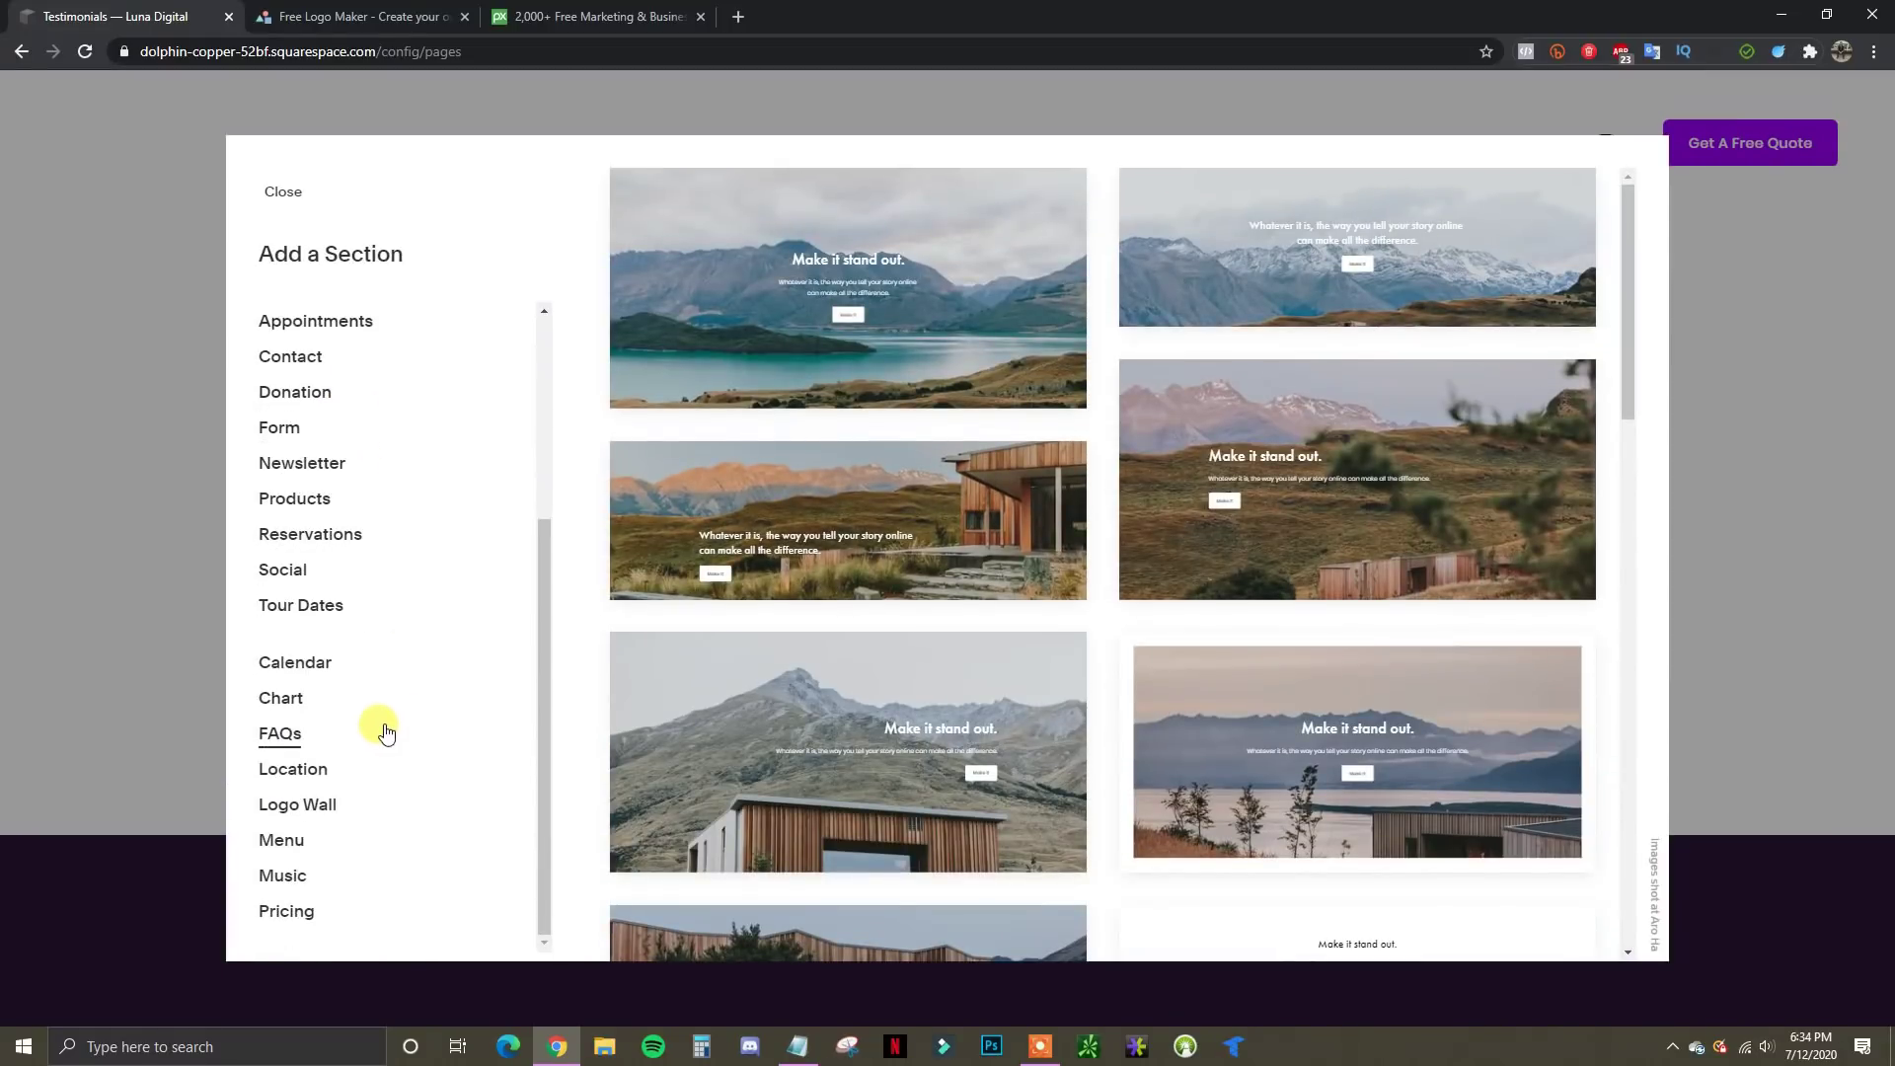
pyautogui.scroll(3, 385, 731)
pyautogui.click(296, 559)
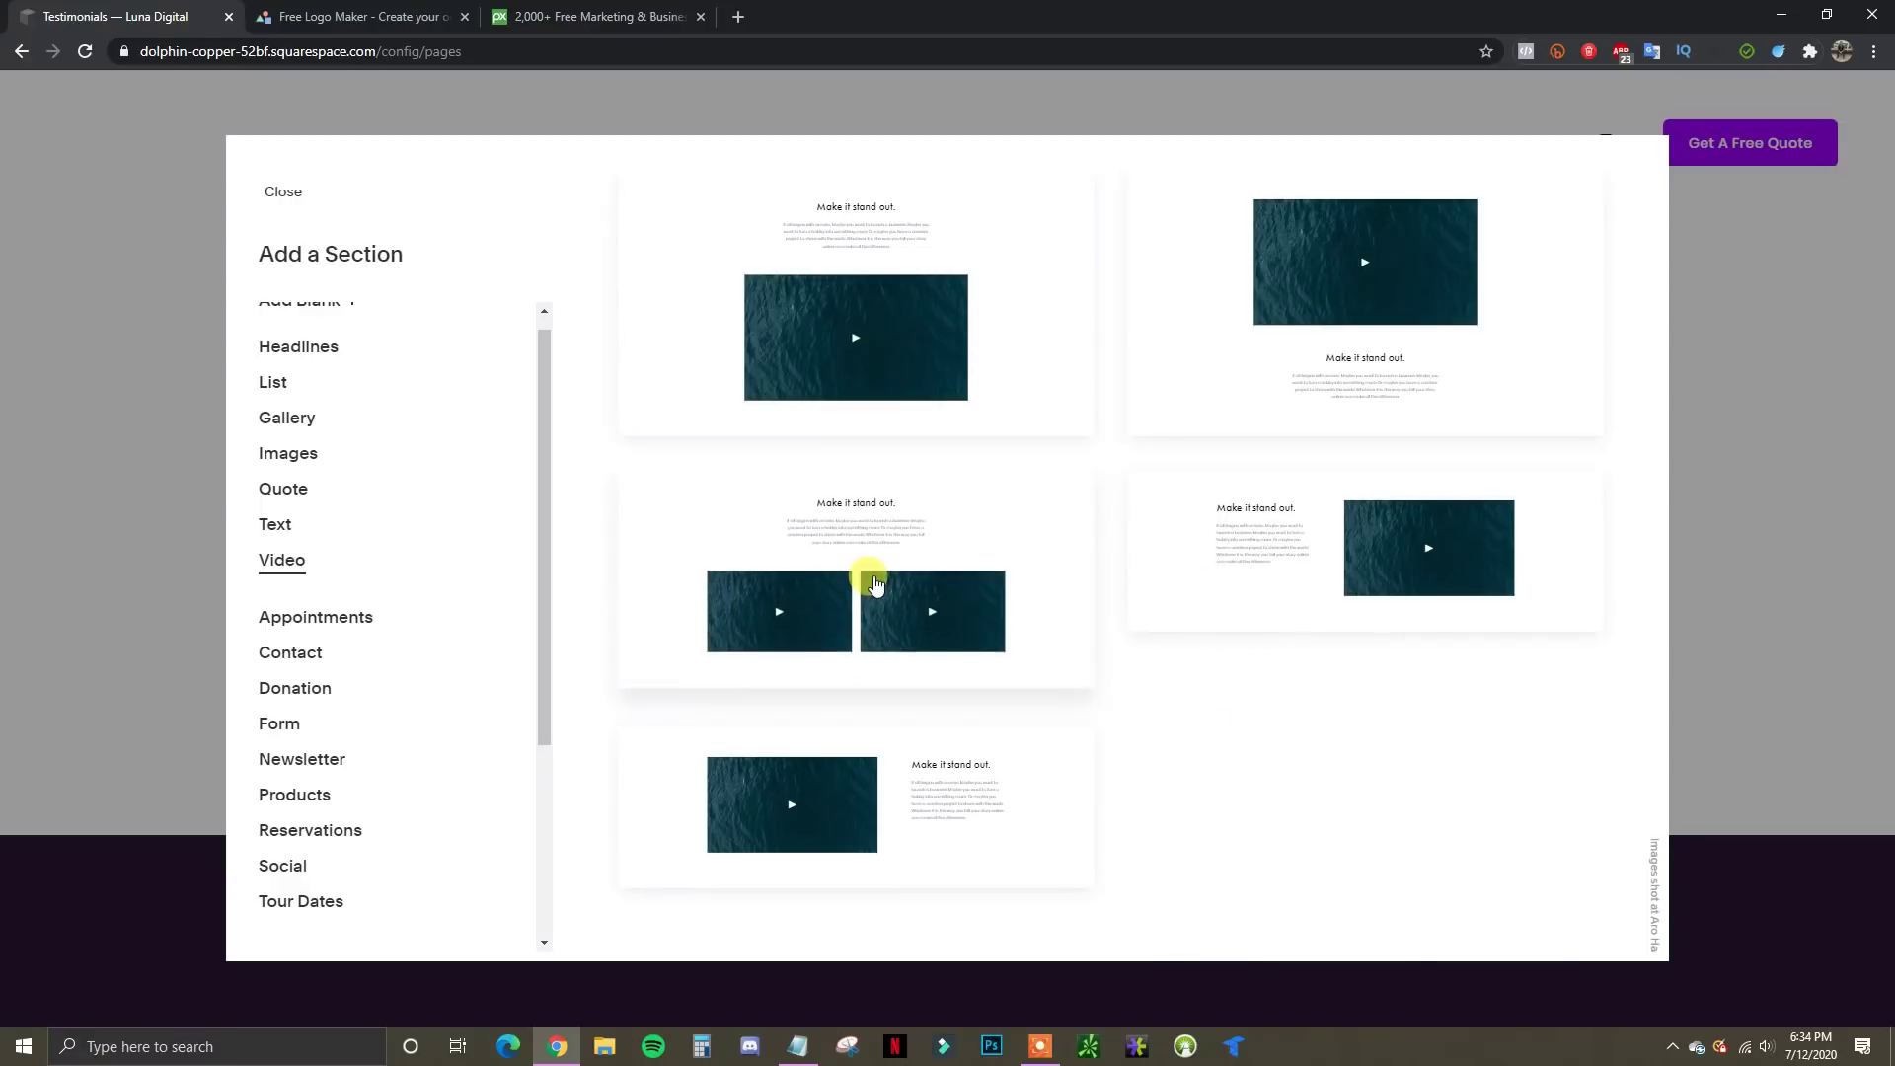
pyautogui.click(868, 583)
# Replace the video section's placeholder heading with 'Customer Testimonials'
pyautogui.moveTo(1080, 447); pyautogui.dragTo(741, 418)
pyautogui.write('Tesimoni')
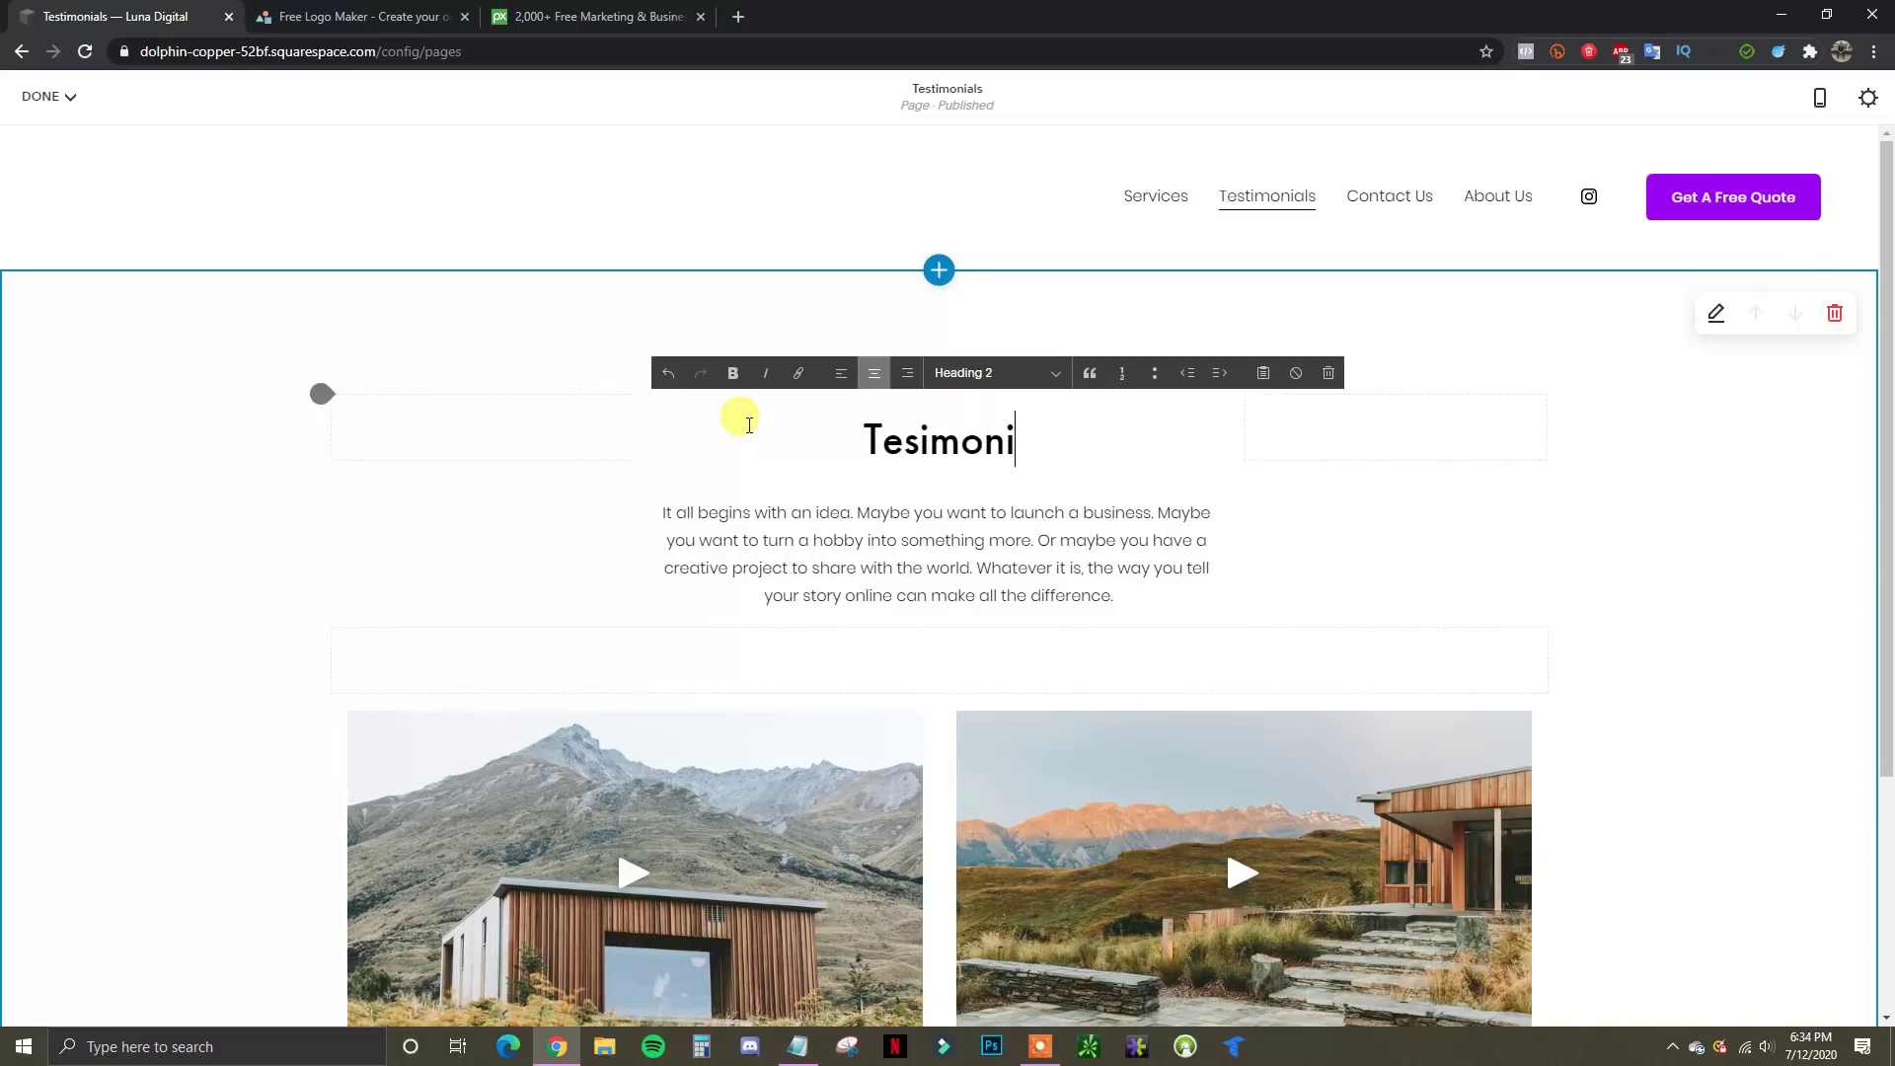
pyautogui.press('BackSpace')
pyautogui.press('BackSpace')
pyautogui.press('BackSpace')
pyautogui.press('BackSpace')
pyautogui.press('BackSpace')
pyautogui.press('BackSpace')
pyautogui.press('BackSpace')
pyautogui.write('Cus')
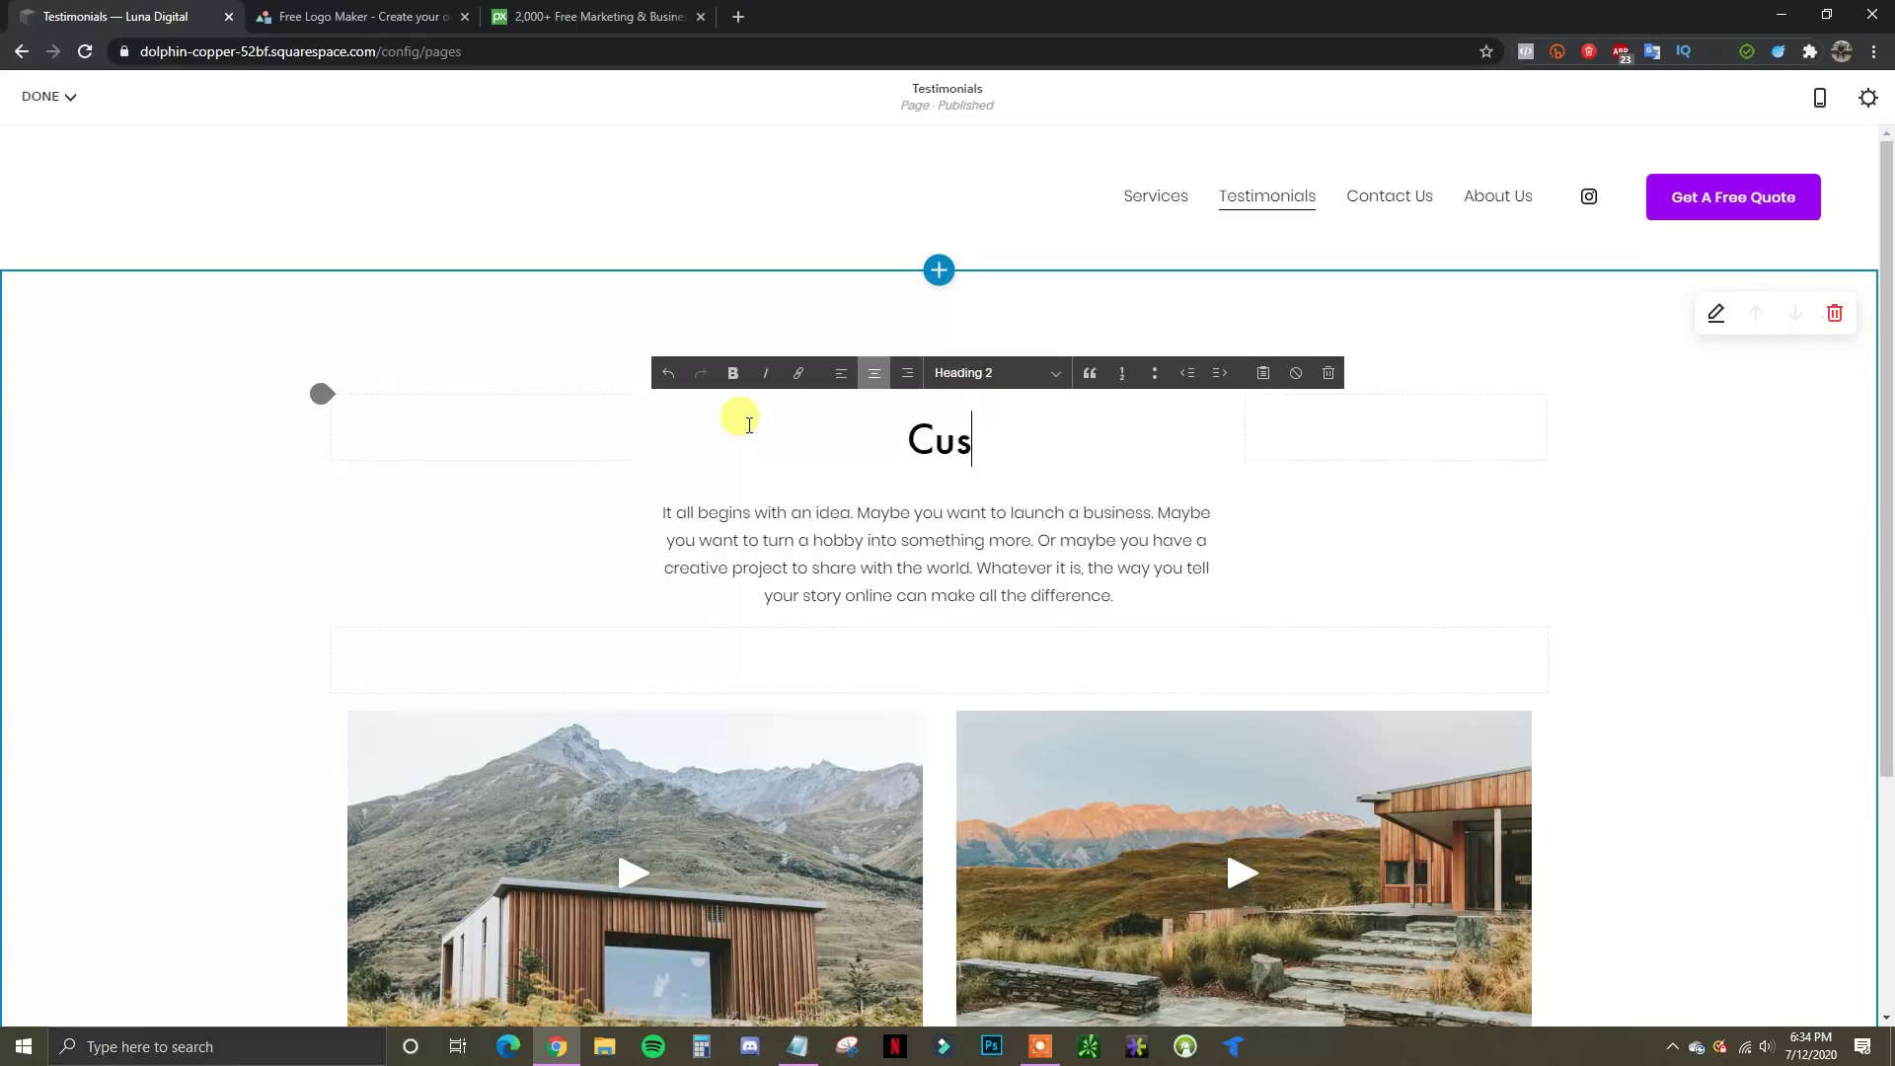
pyautogui.write('tomer Tesimoni')
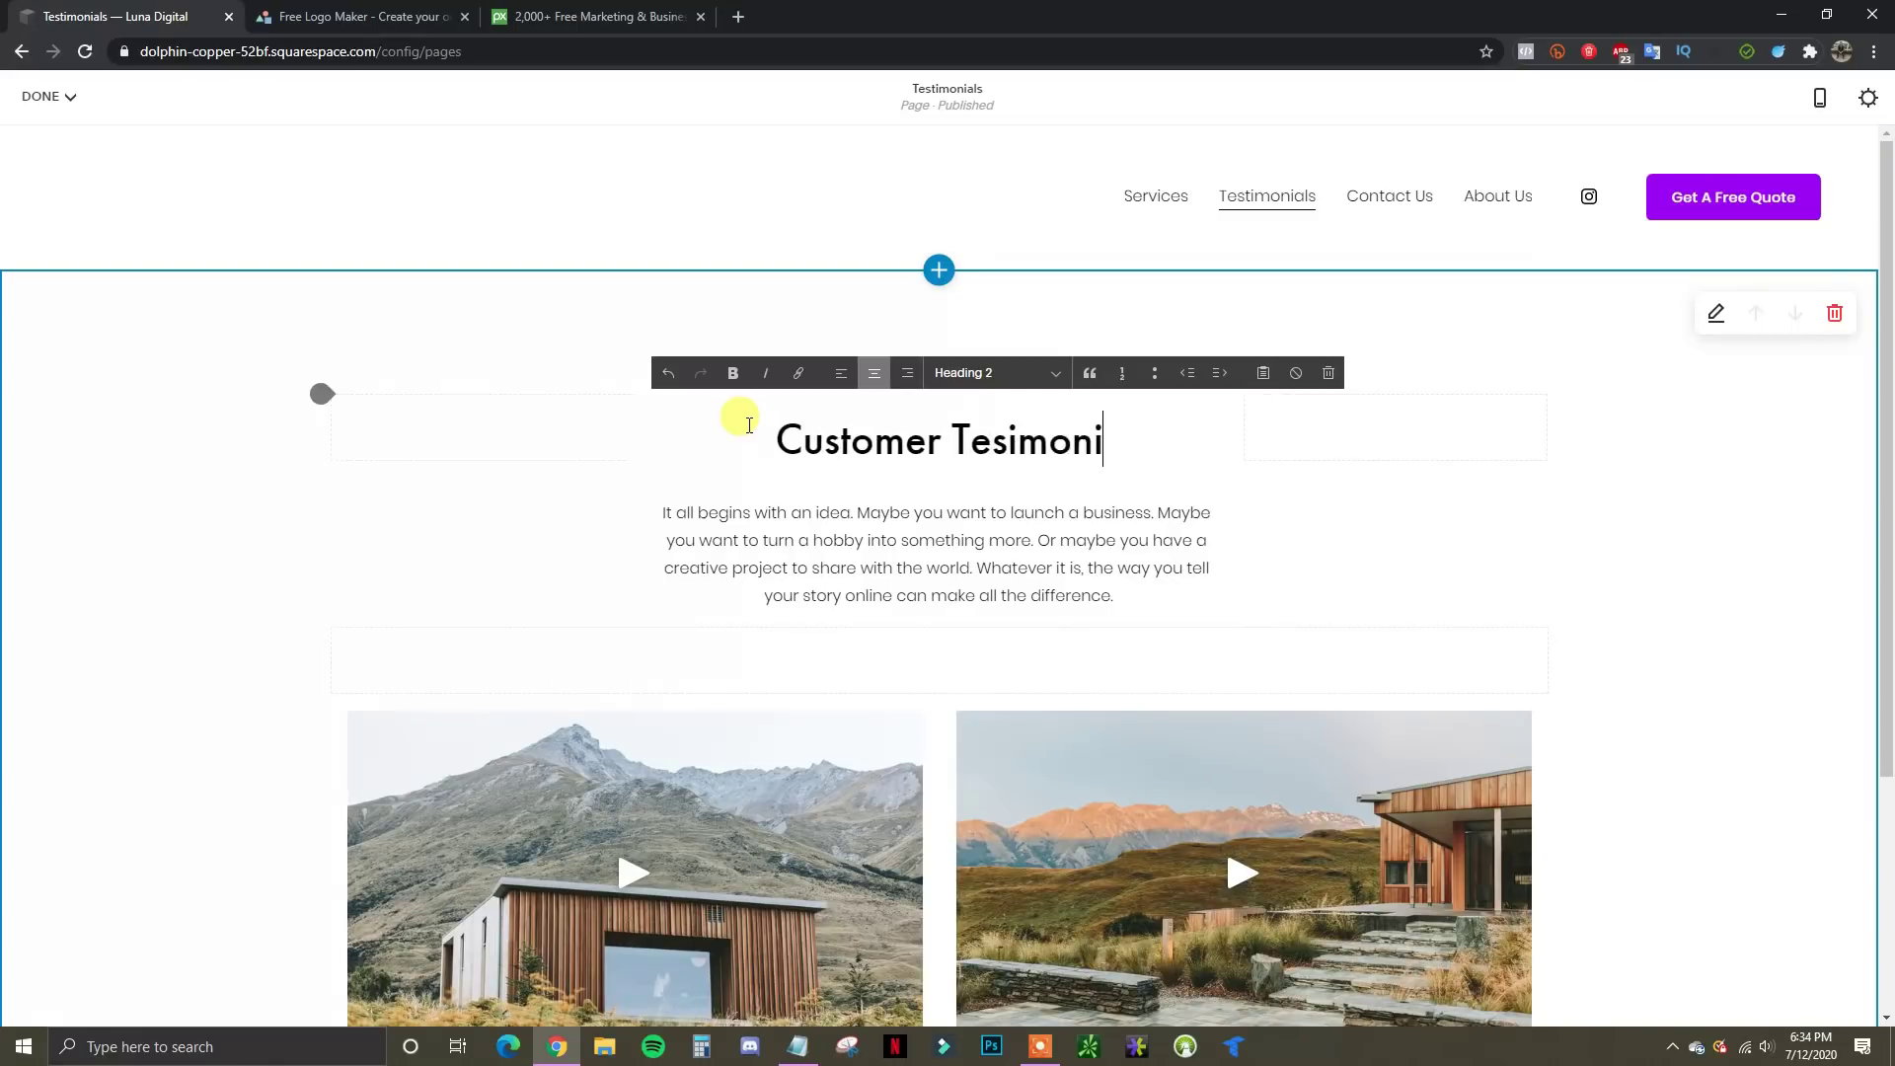
pyautogui.write('als')
# Replace the placeholder paragraph with 'Check out what our customers have to say.'
pyautogui.click(1019, 592)
pyautogui.moveTo(1145, 600); pyautogui.dragTo(662, 499)
pyautogui.write('Check out what our cu')
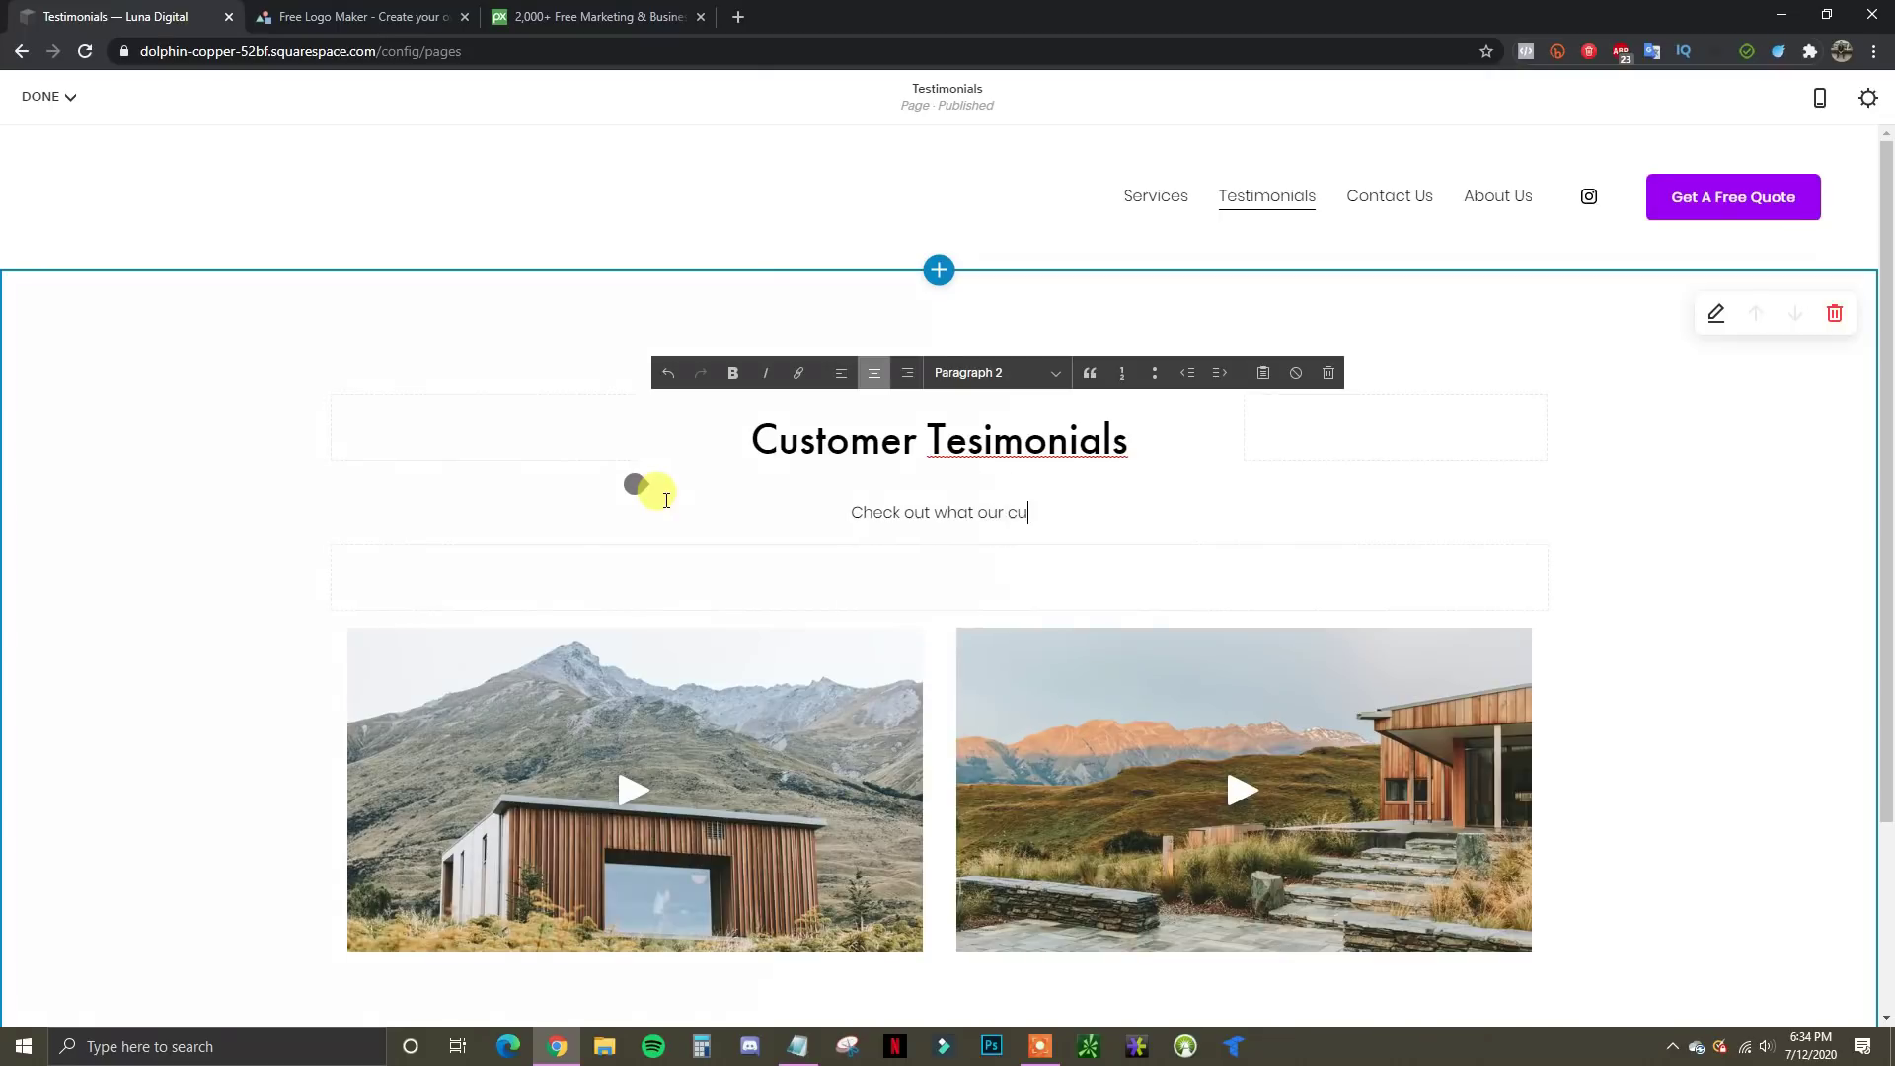
pyautogui.write('stomers have t')
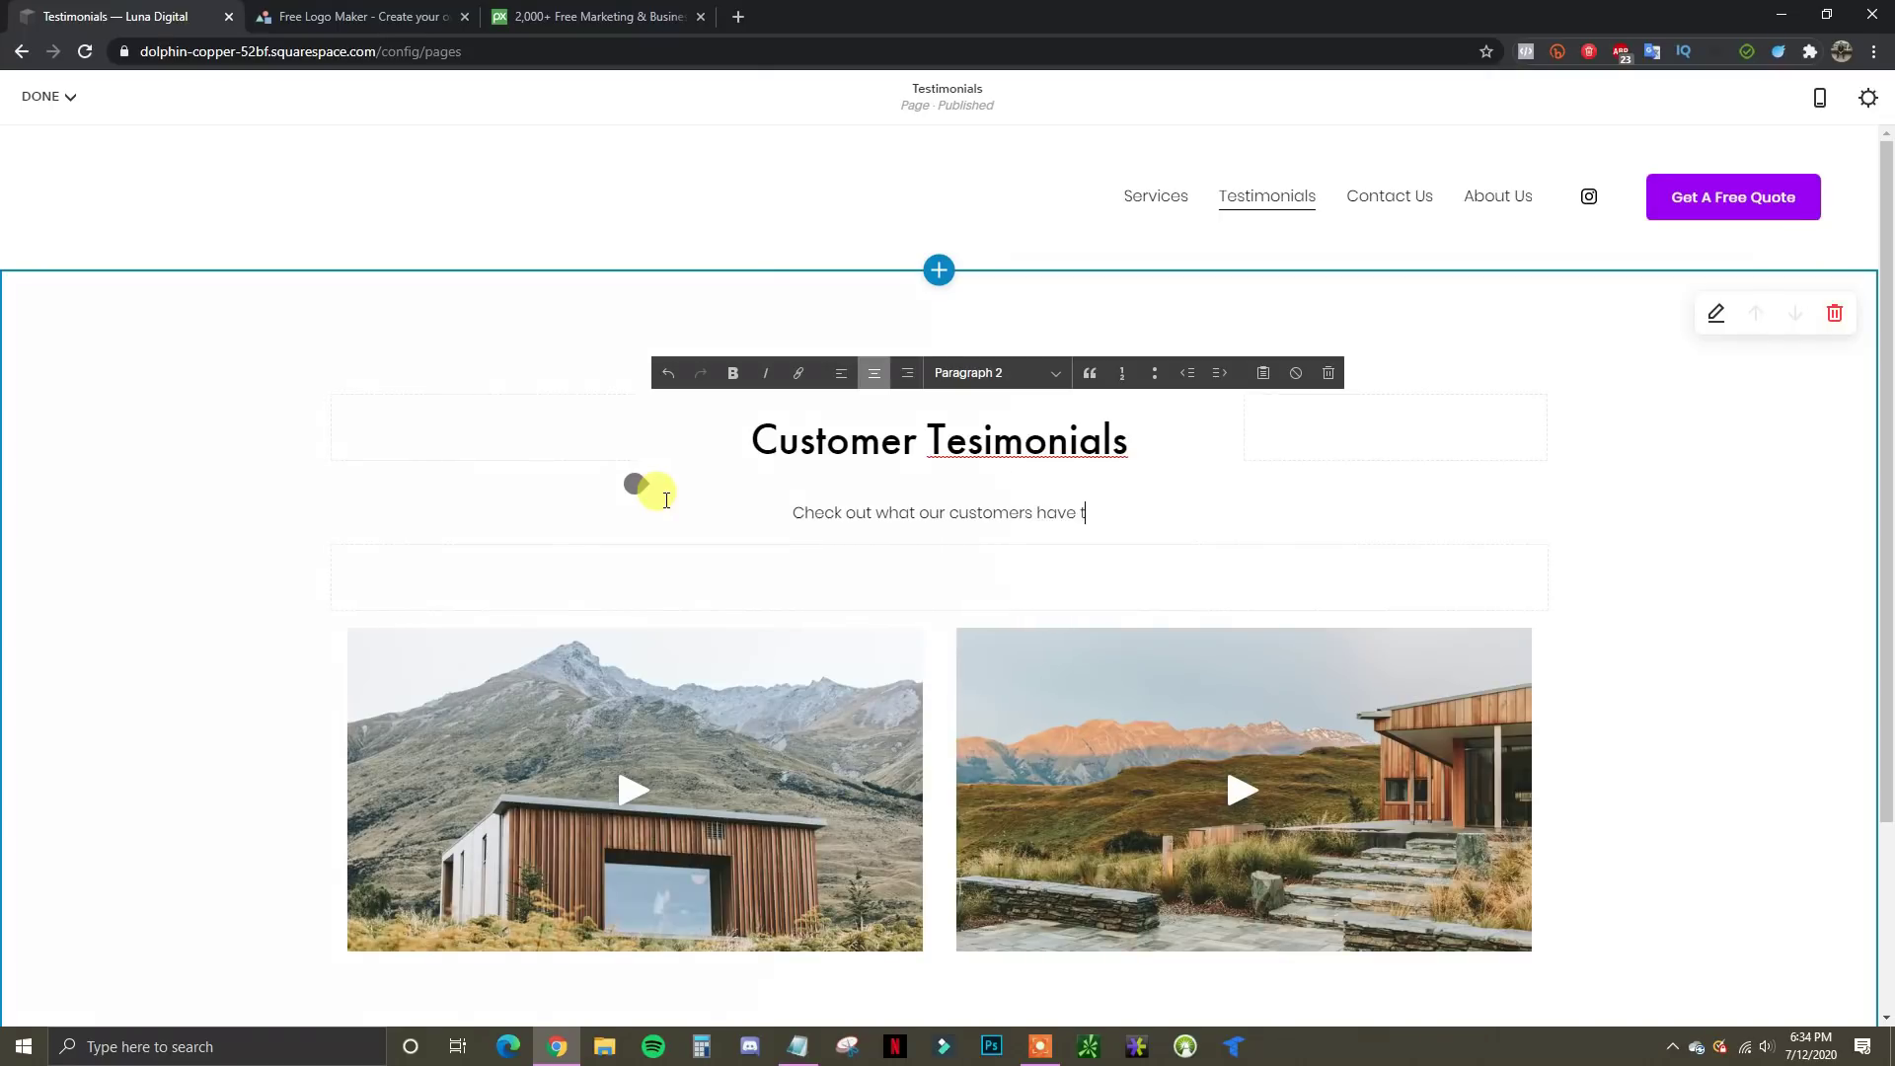
pyautogui.write('o say.')
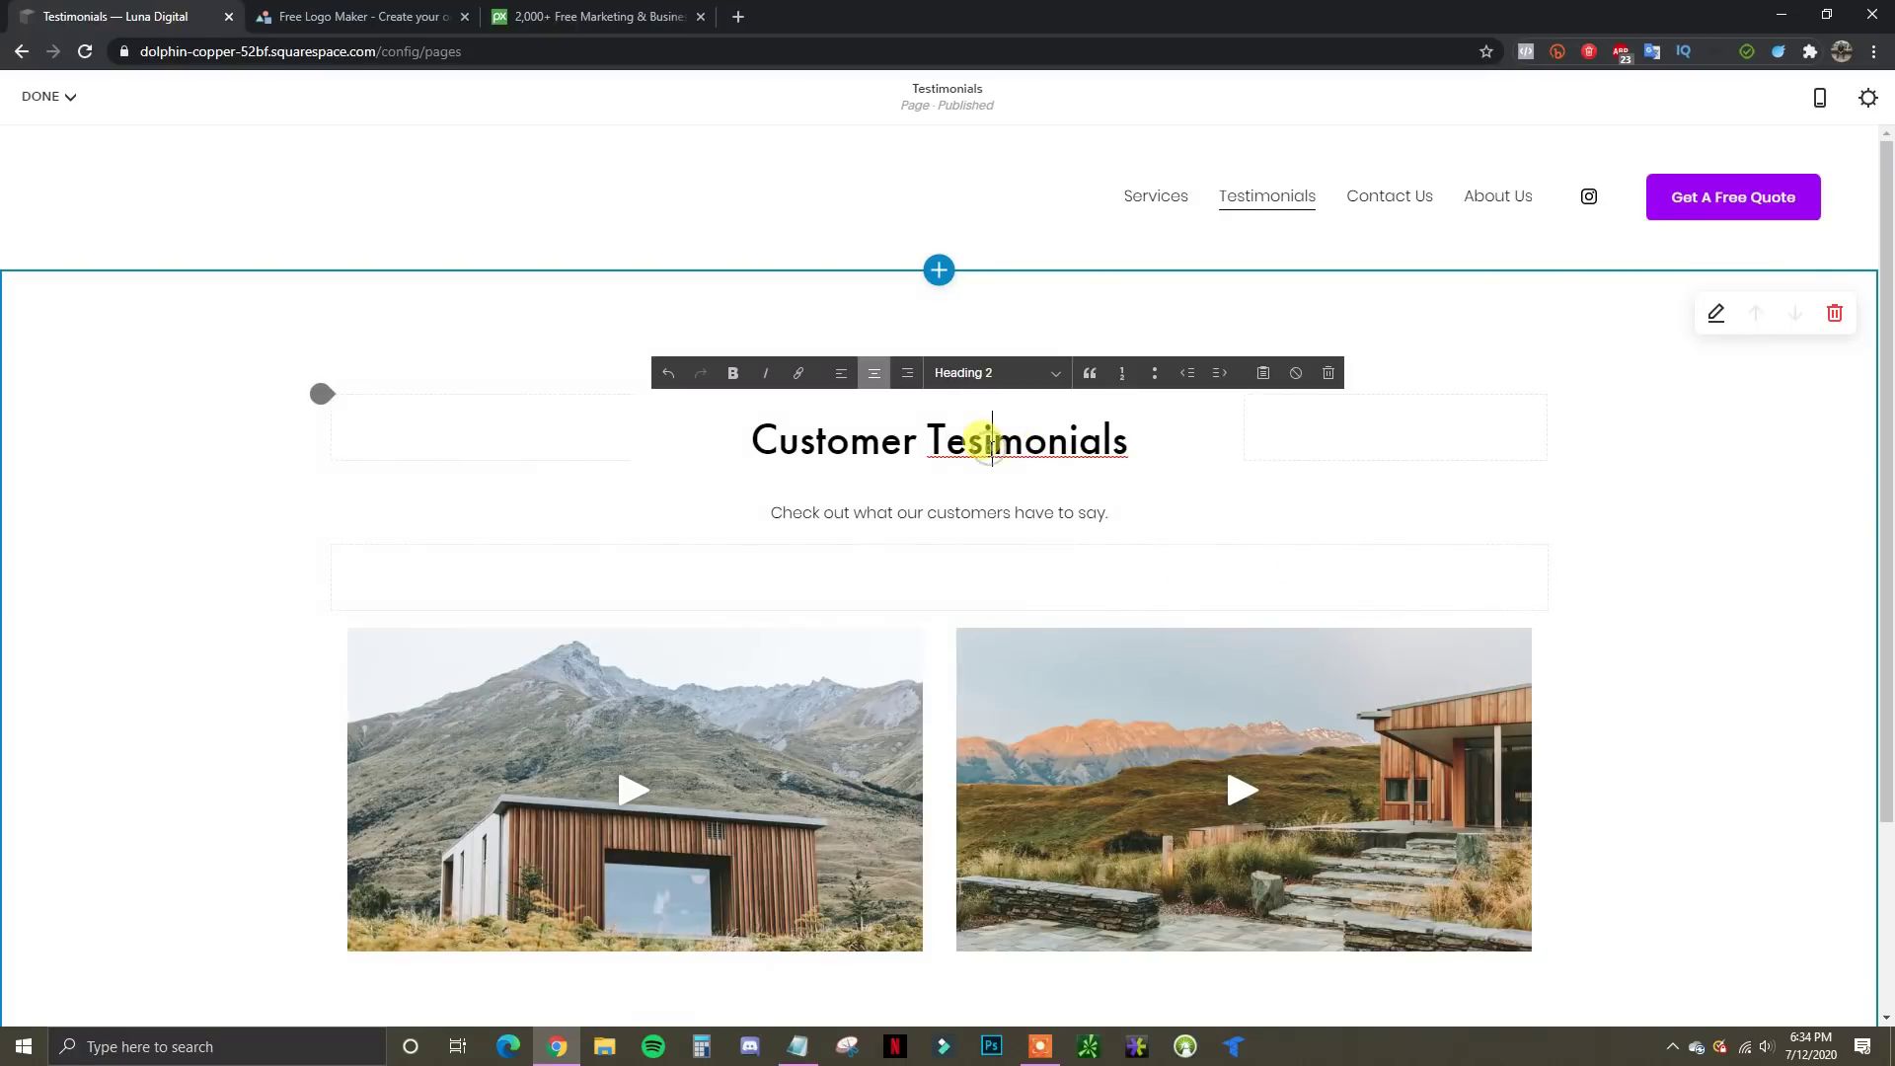
pyautogui.write('t')
pyautogui.scroll(-3, 975, 449)
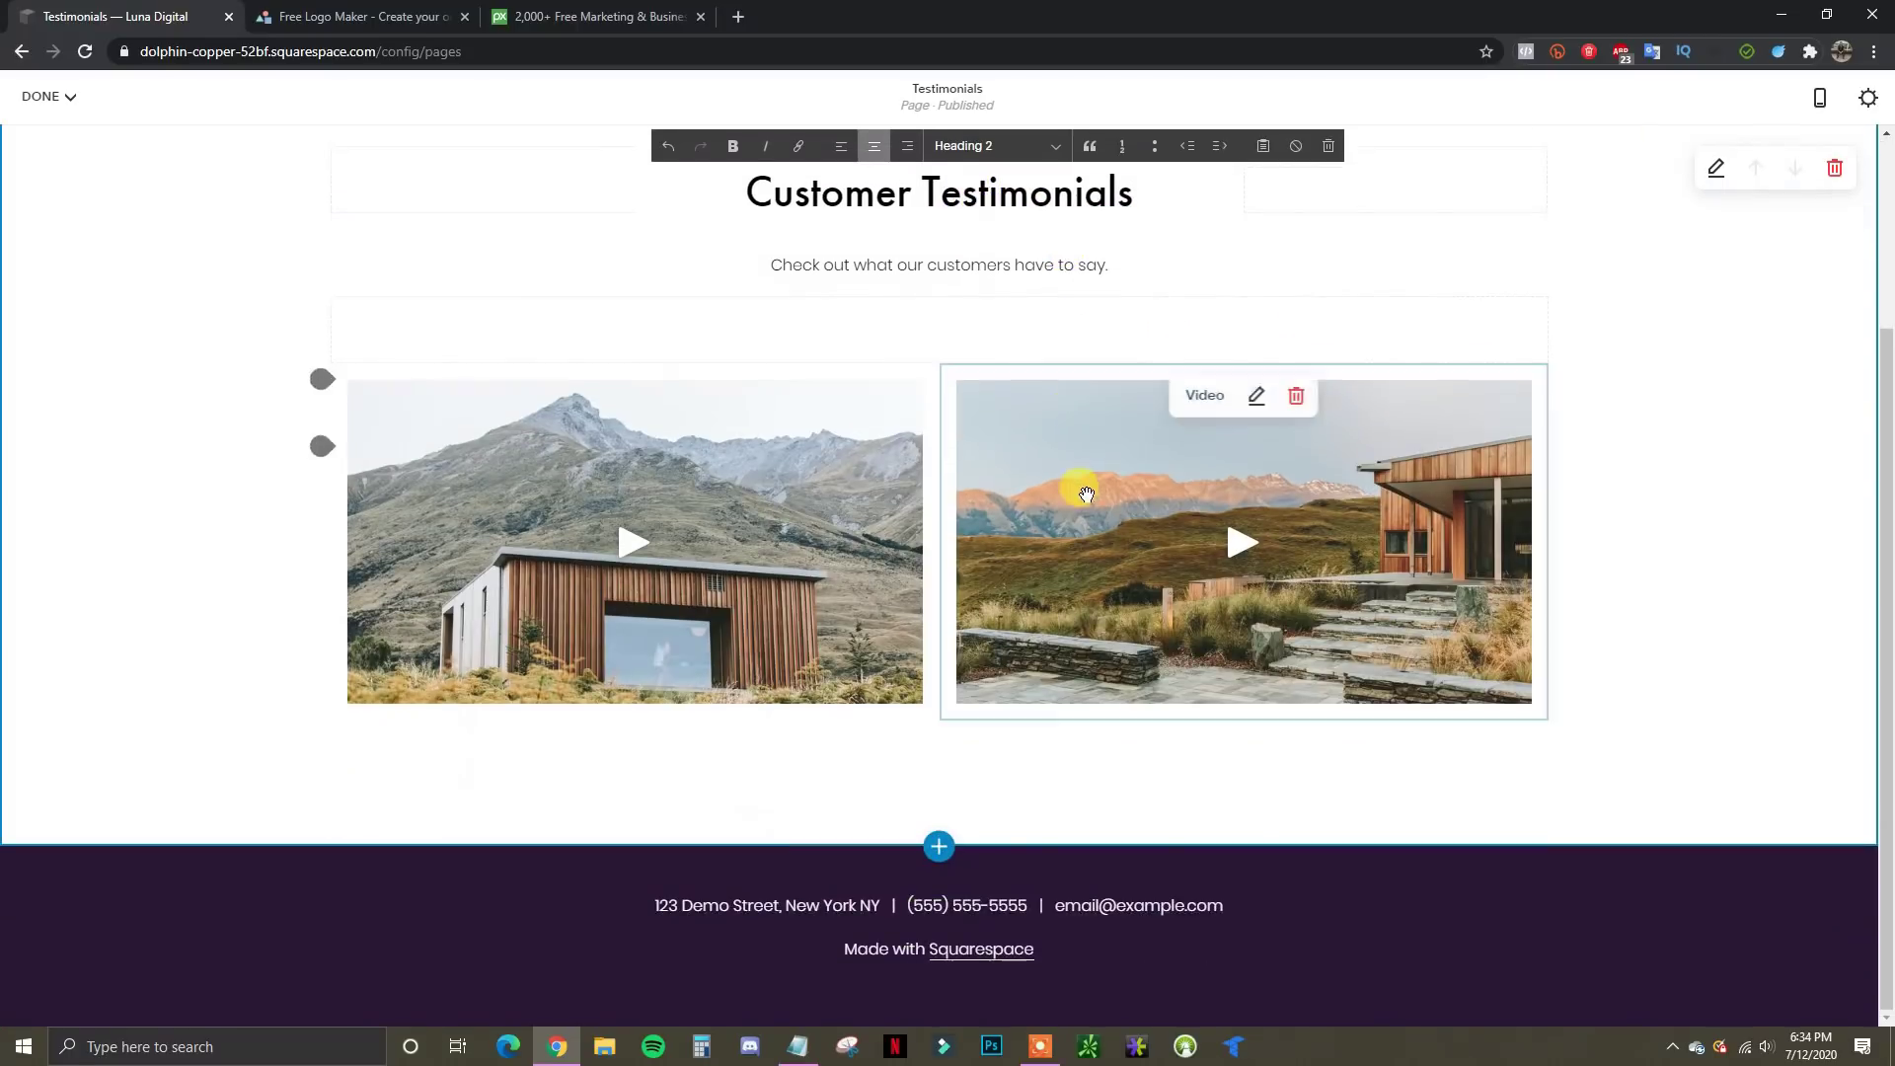
pyautogui.scroll(2, 1046, 629)
pyautogui.scroll(1, 1046, 629)
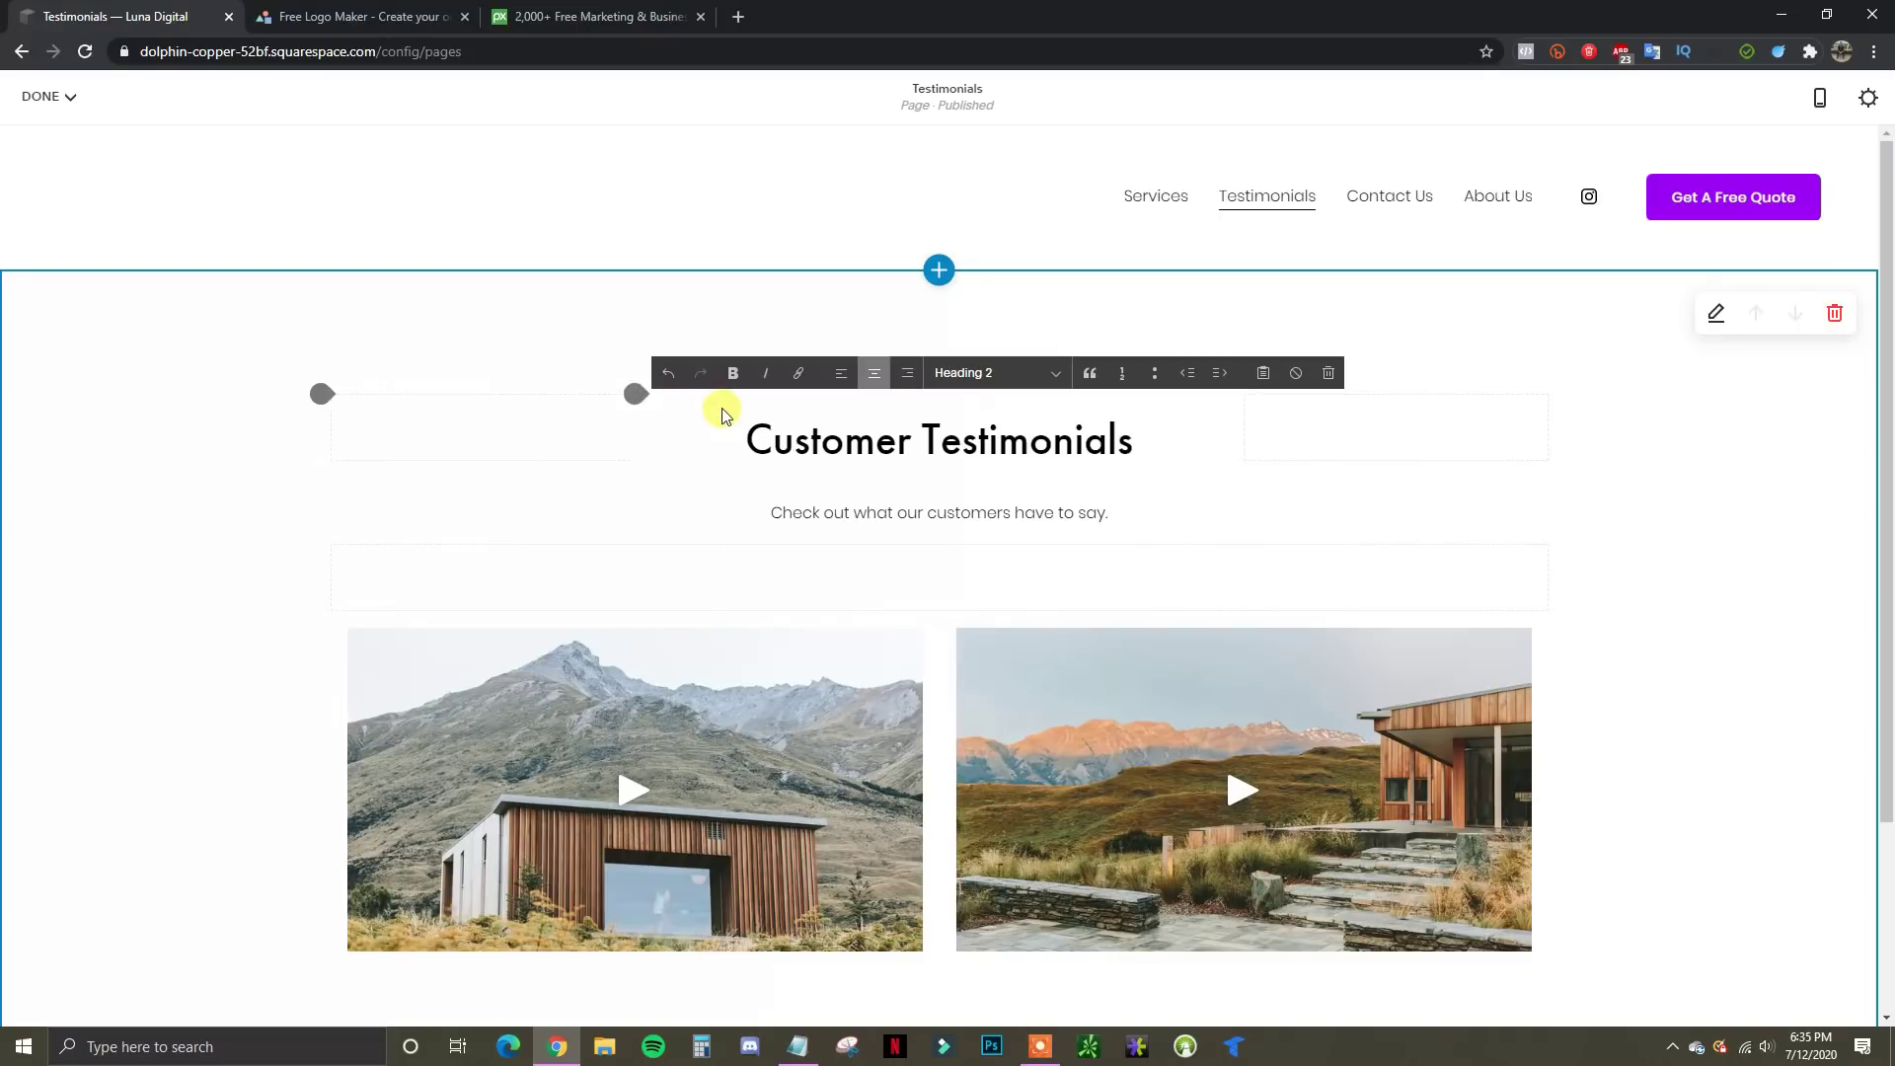
# Save the Testimonials page, look over the site's domain in the address bar, and return Home
pyautogui.moveTo(49, 95)
pyautogui.click(102, 133)
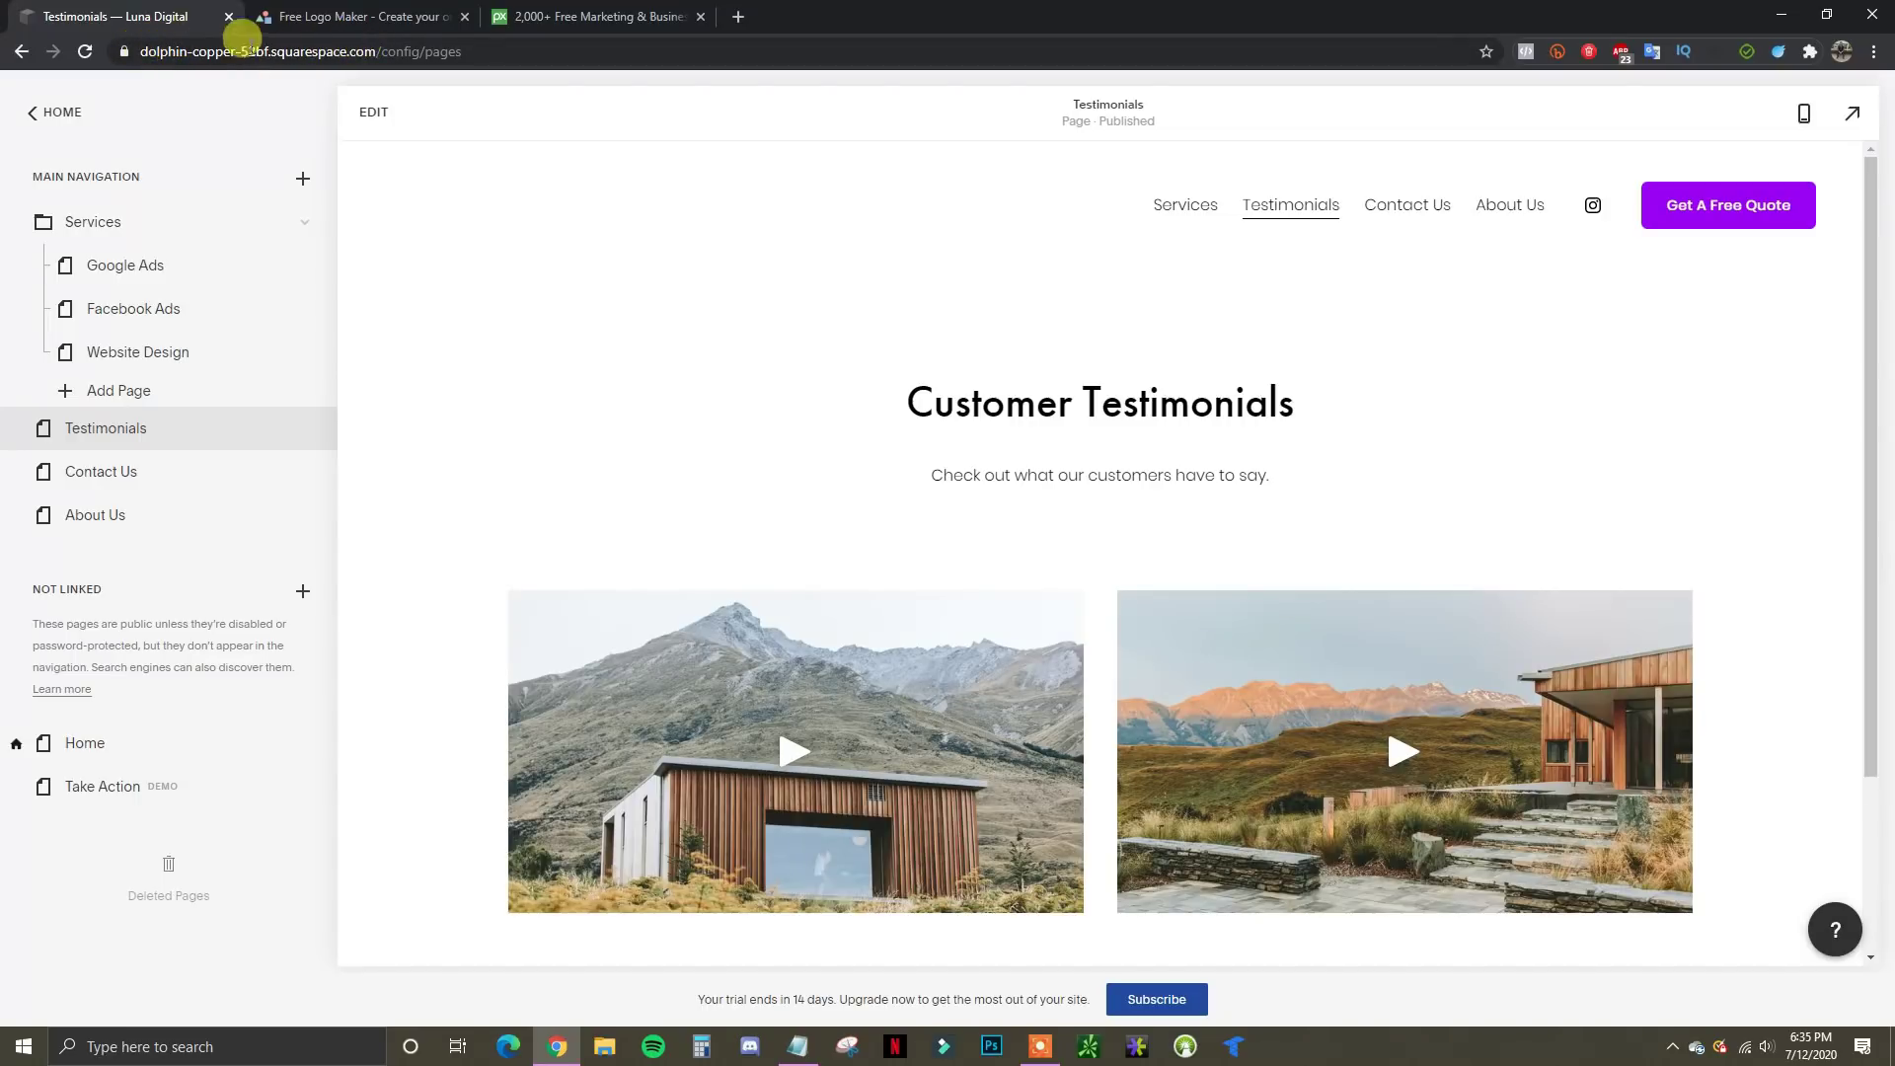
pyautogui.click(158, 45)
pyautogui.moveTo(139, 50); pyautogui.dragTo(365, 52)
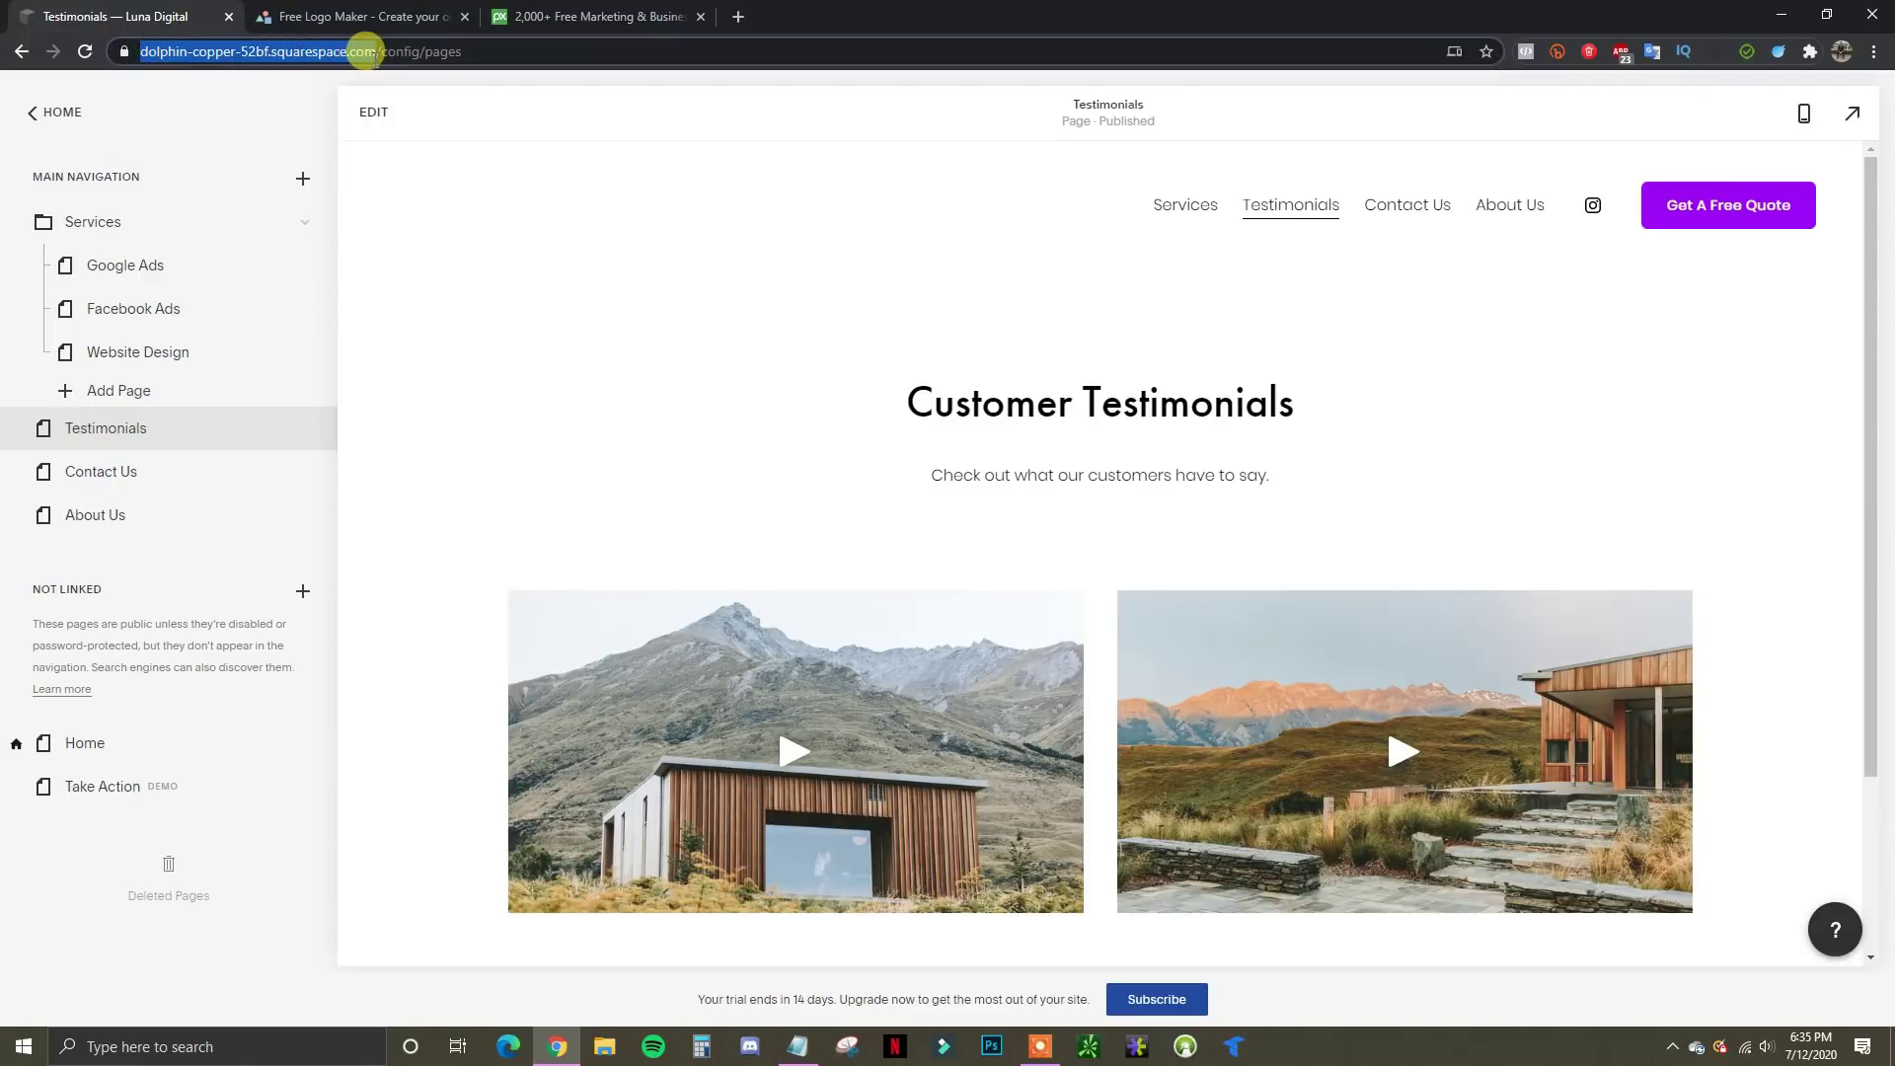
pyautogui.click(407, 87)
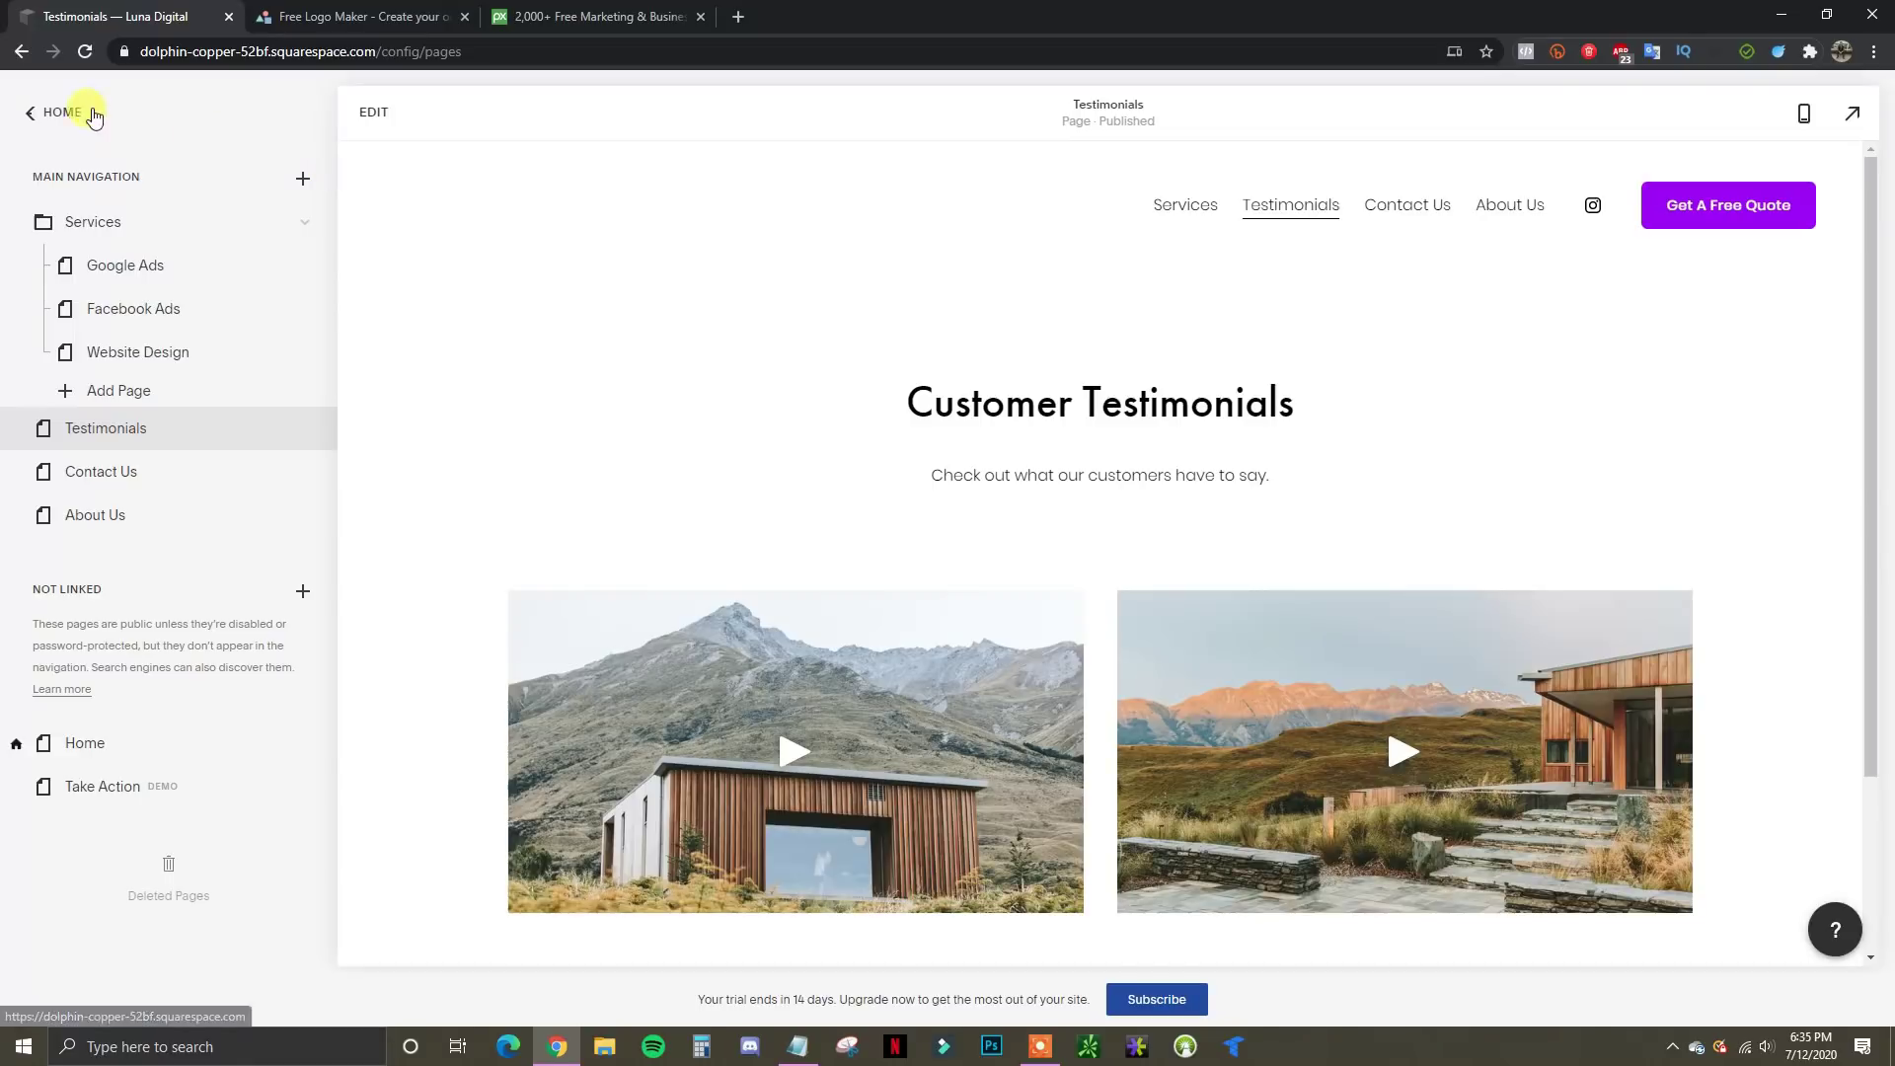
pyautogui.click(51, 111)
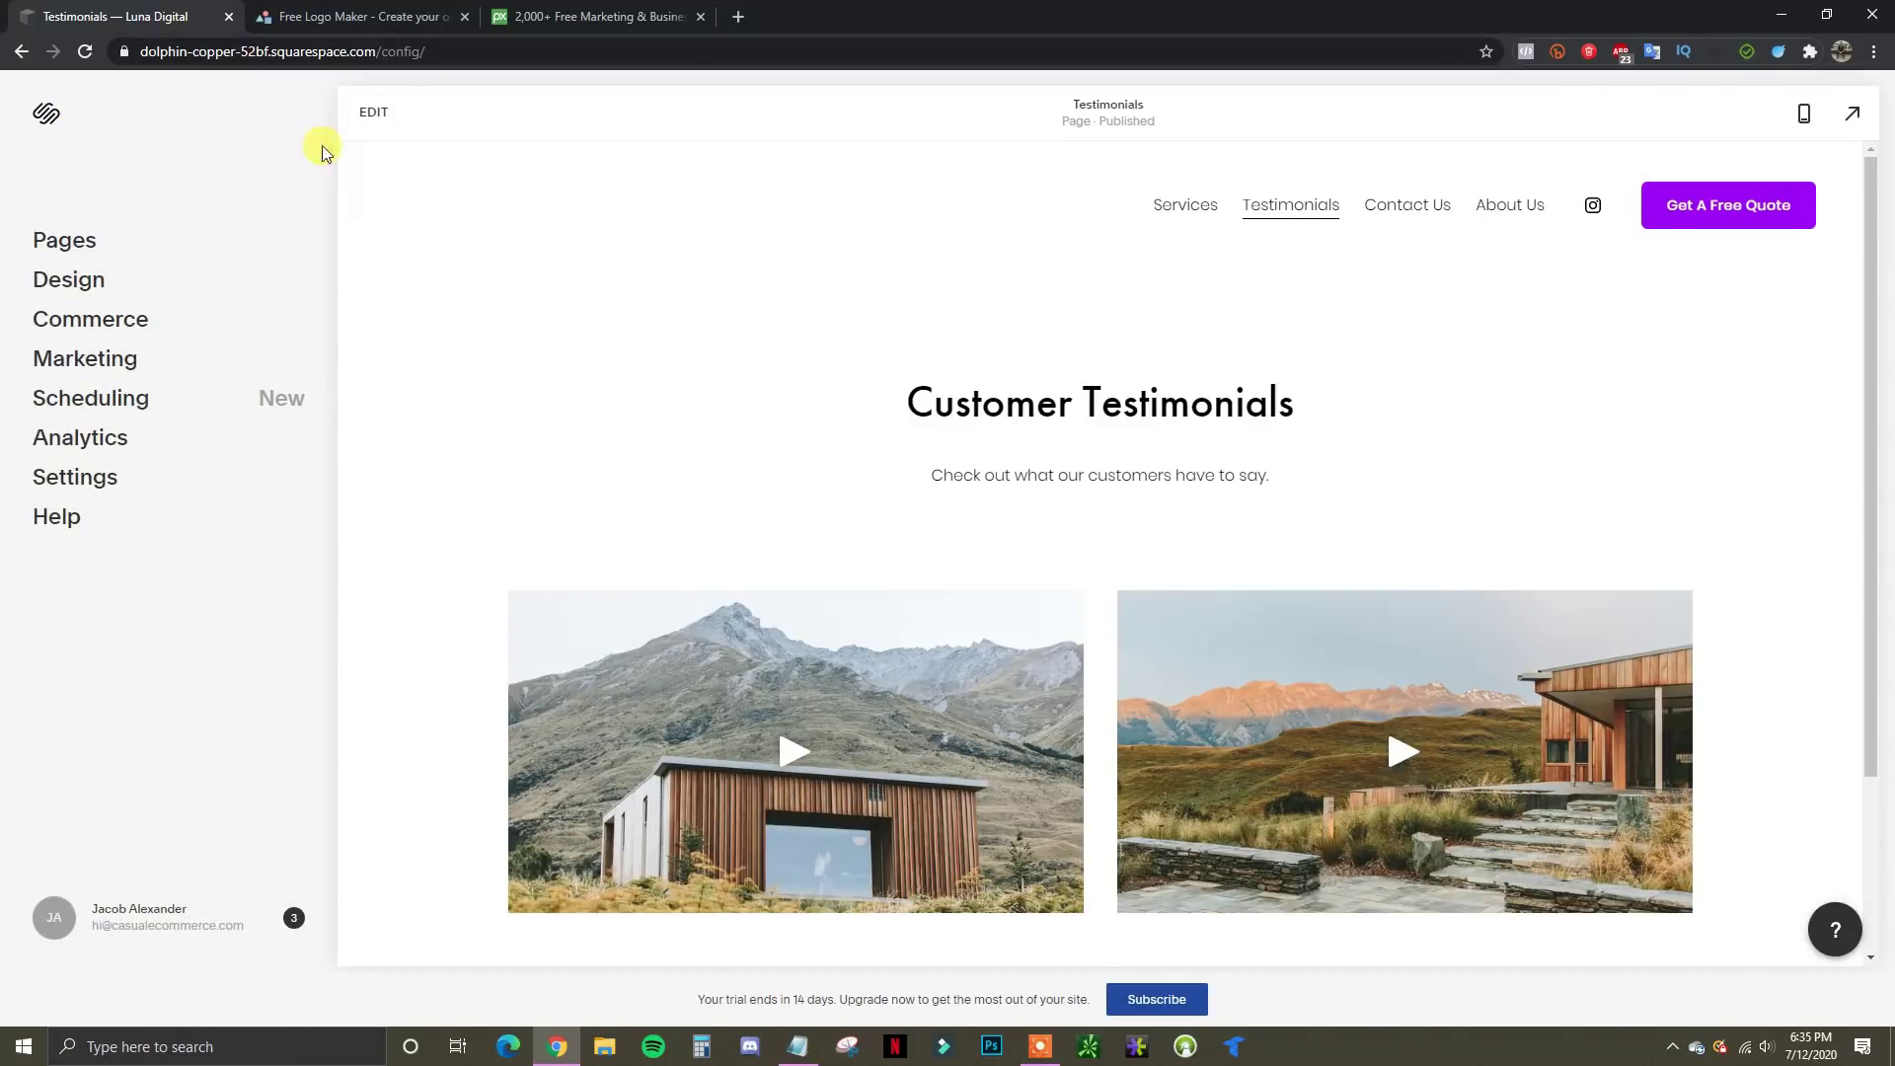
# Compare the Personal plan's $12 annual and $16 monthly prices, ending on annual billing
pyautogui.click(1157, 999)
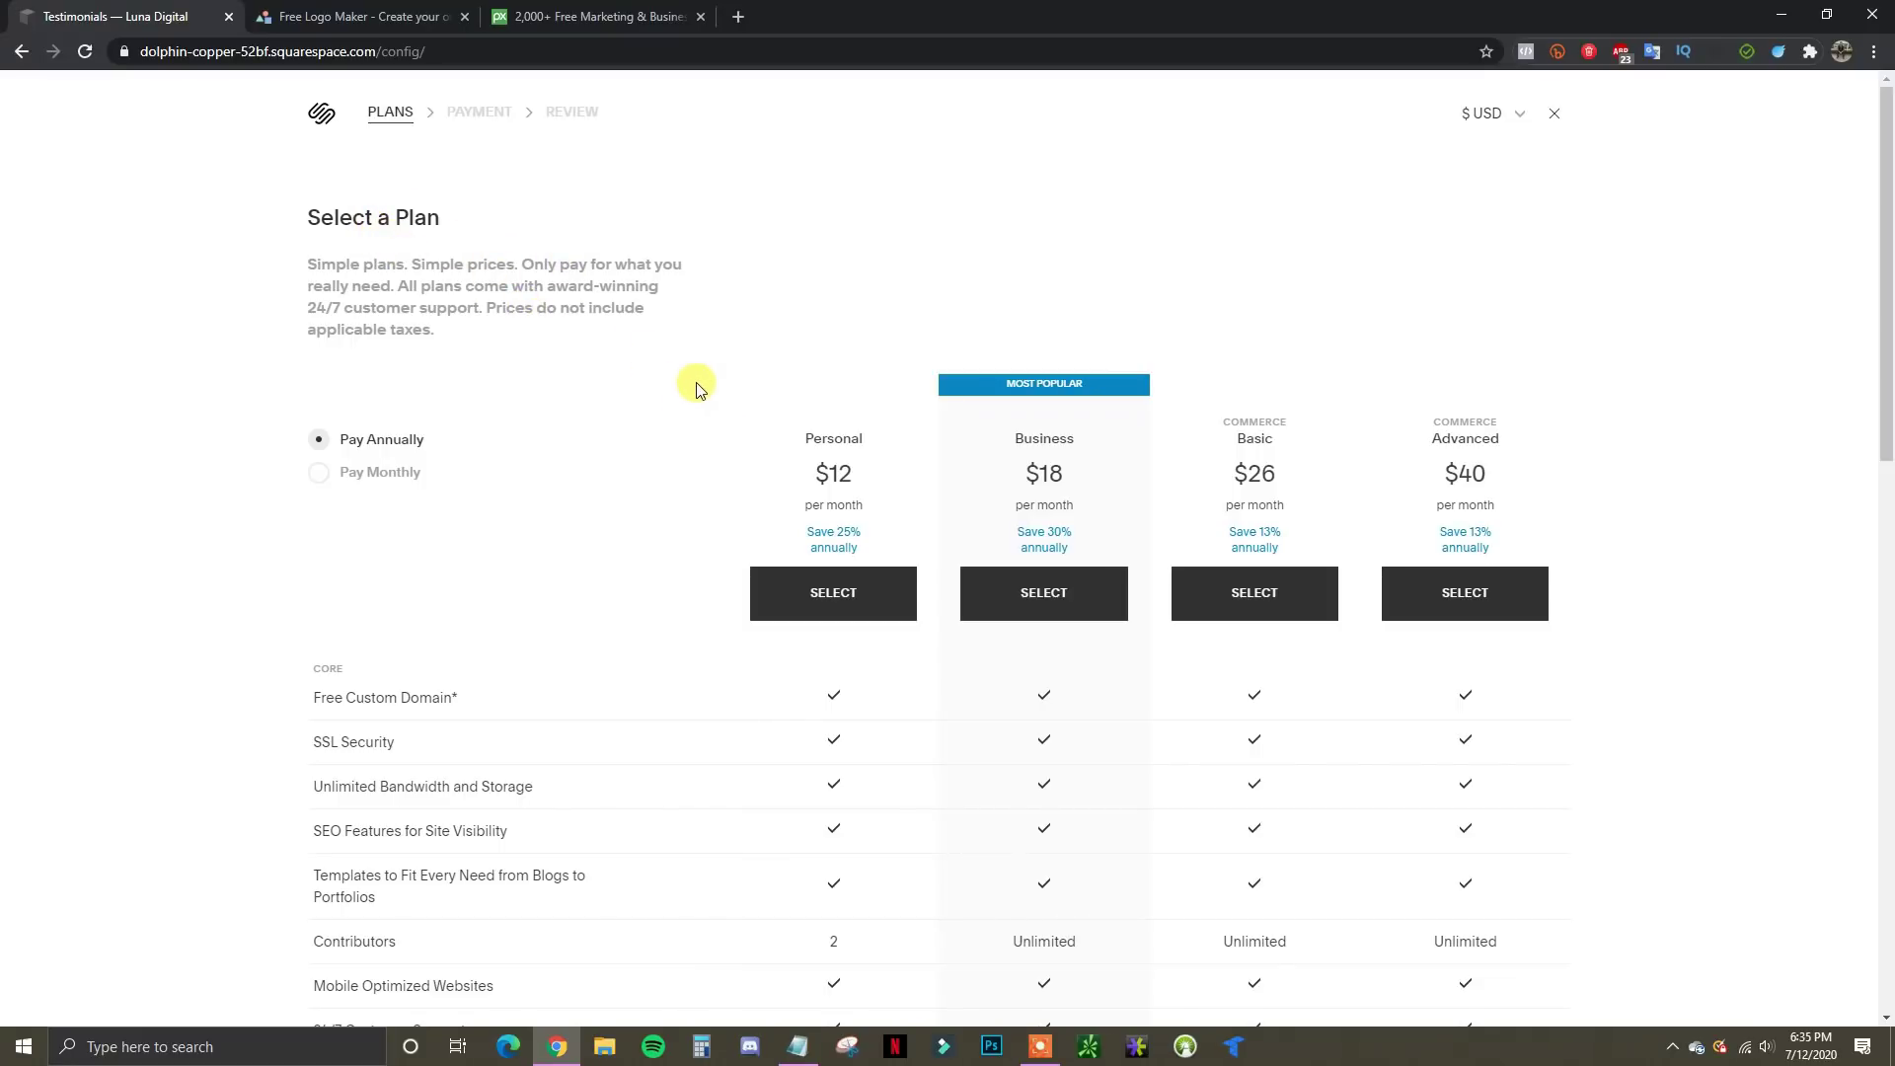
pyautogui.scroll(-1, 696, 363)
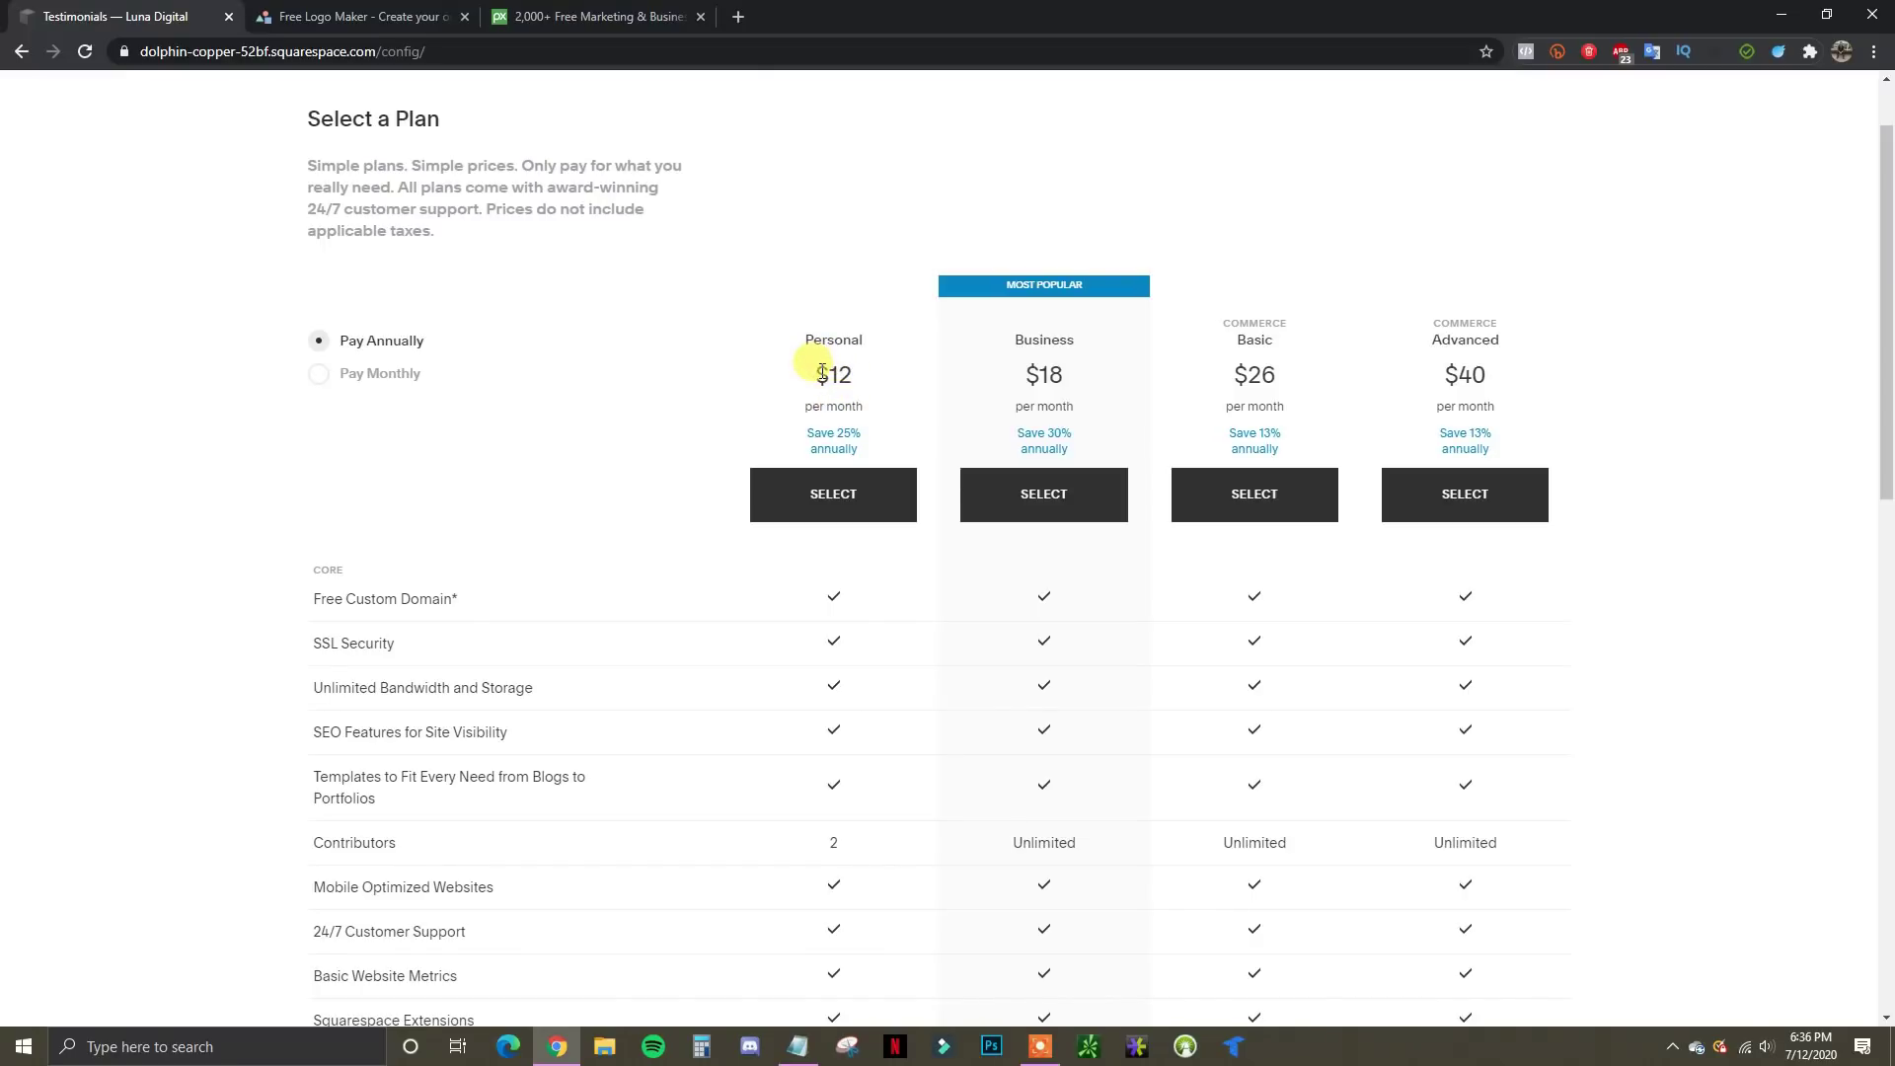
pyautogui.doubleClick(821, 375)
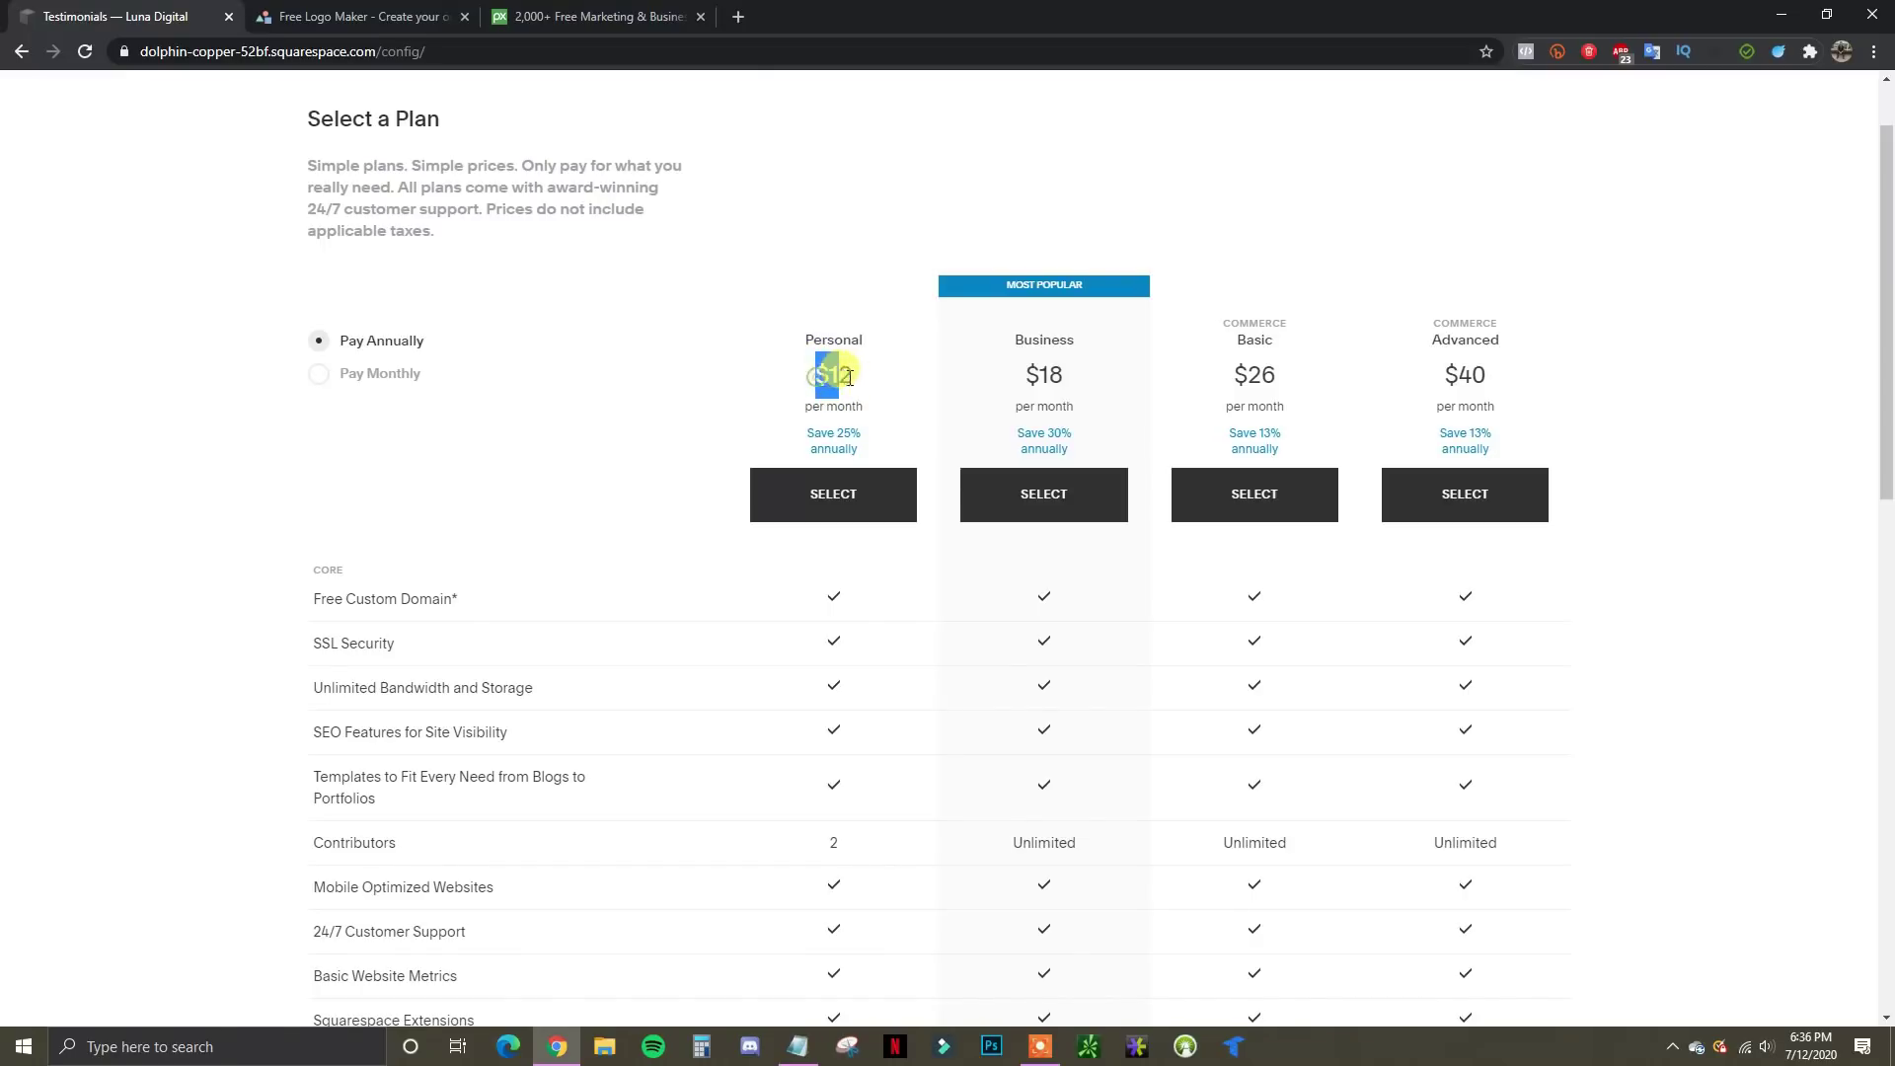
pyautogui.click(393, 379)
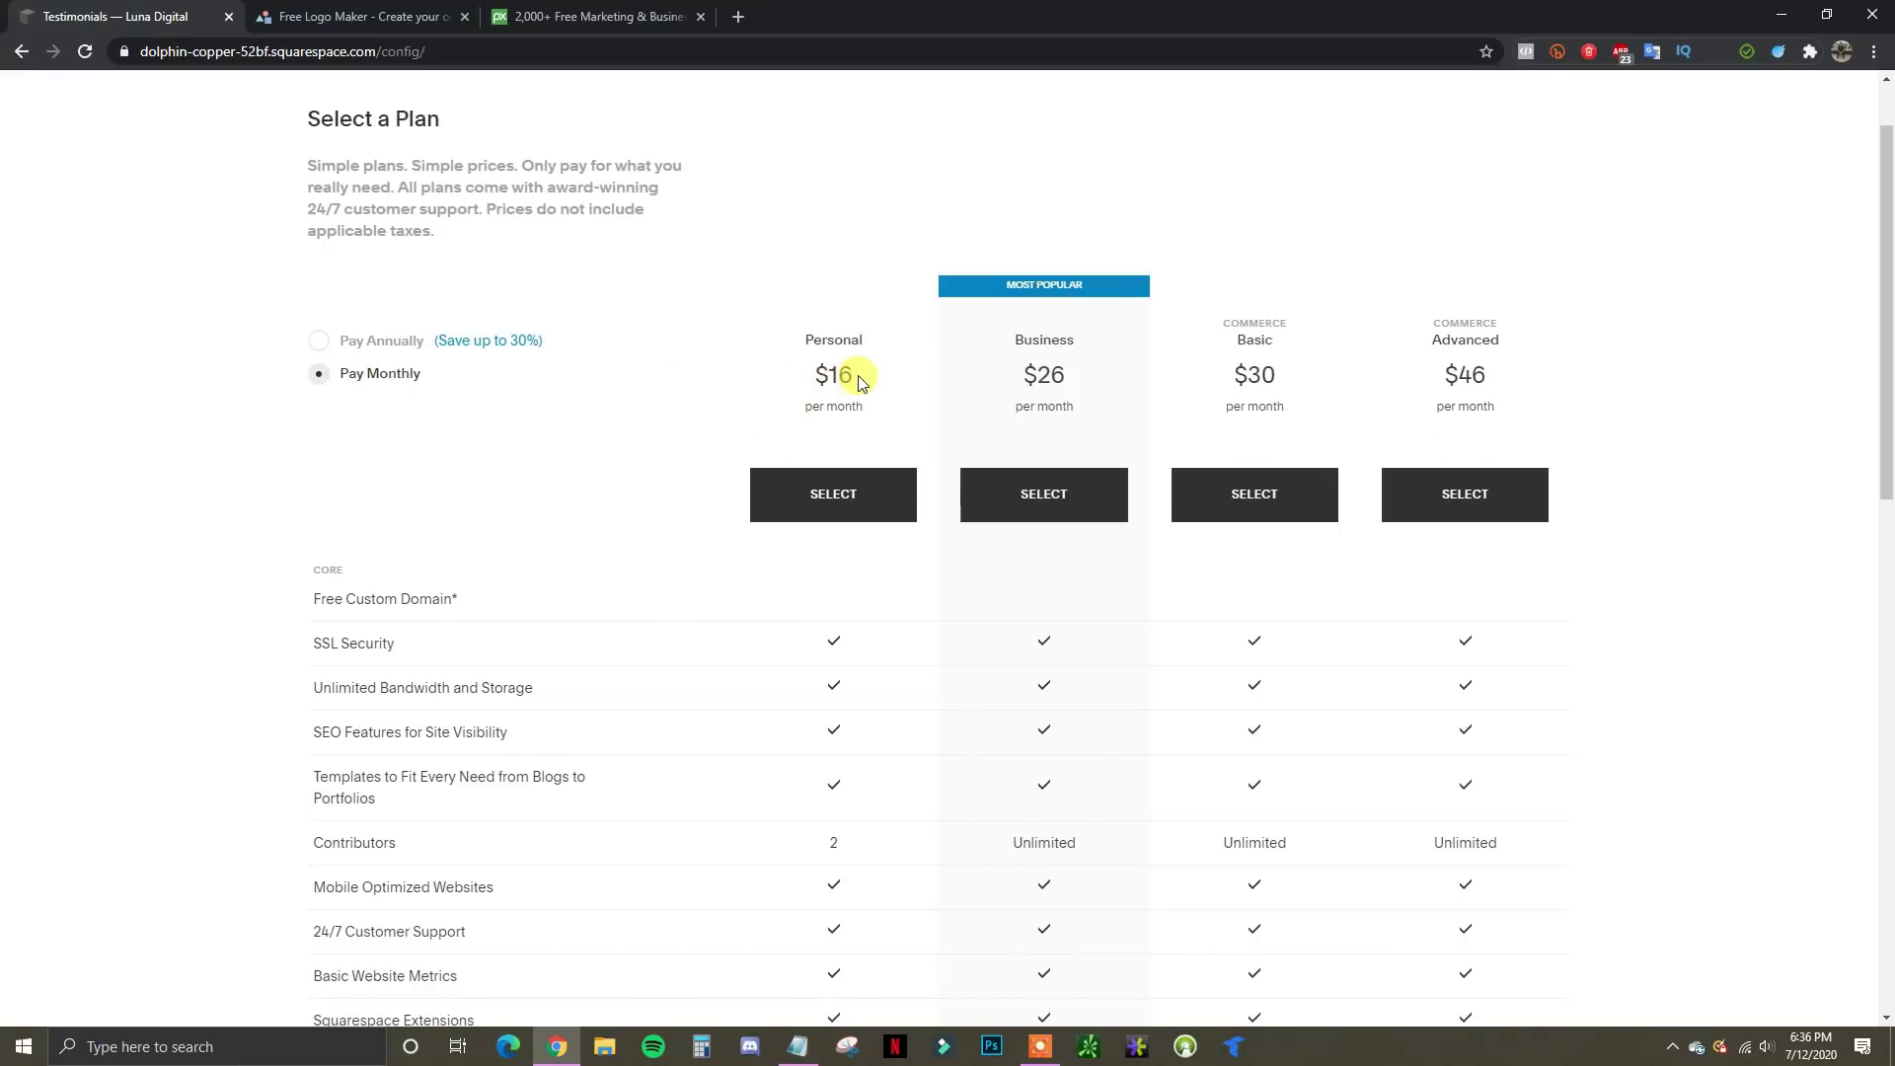
pyautogui.moveTo(815, 379); pyautogui.dragTo(855, 379)
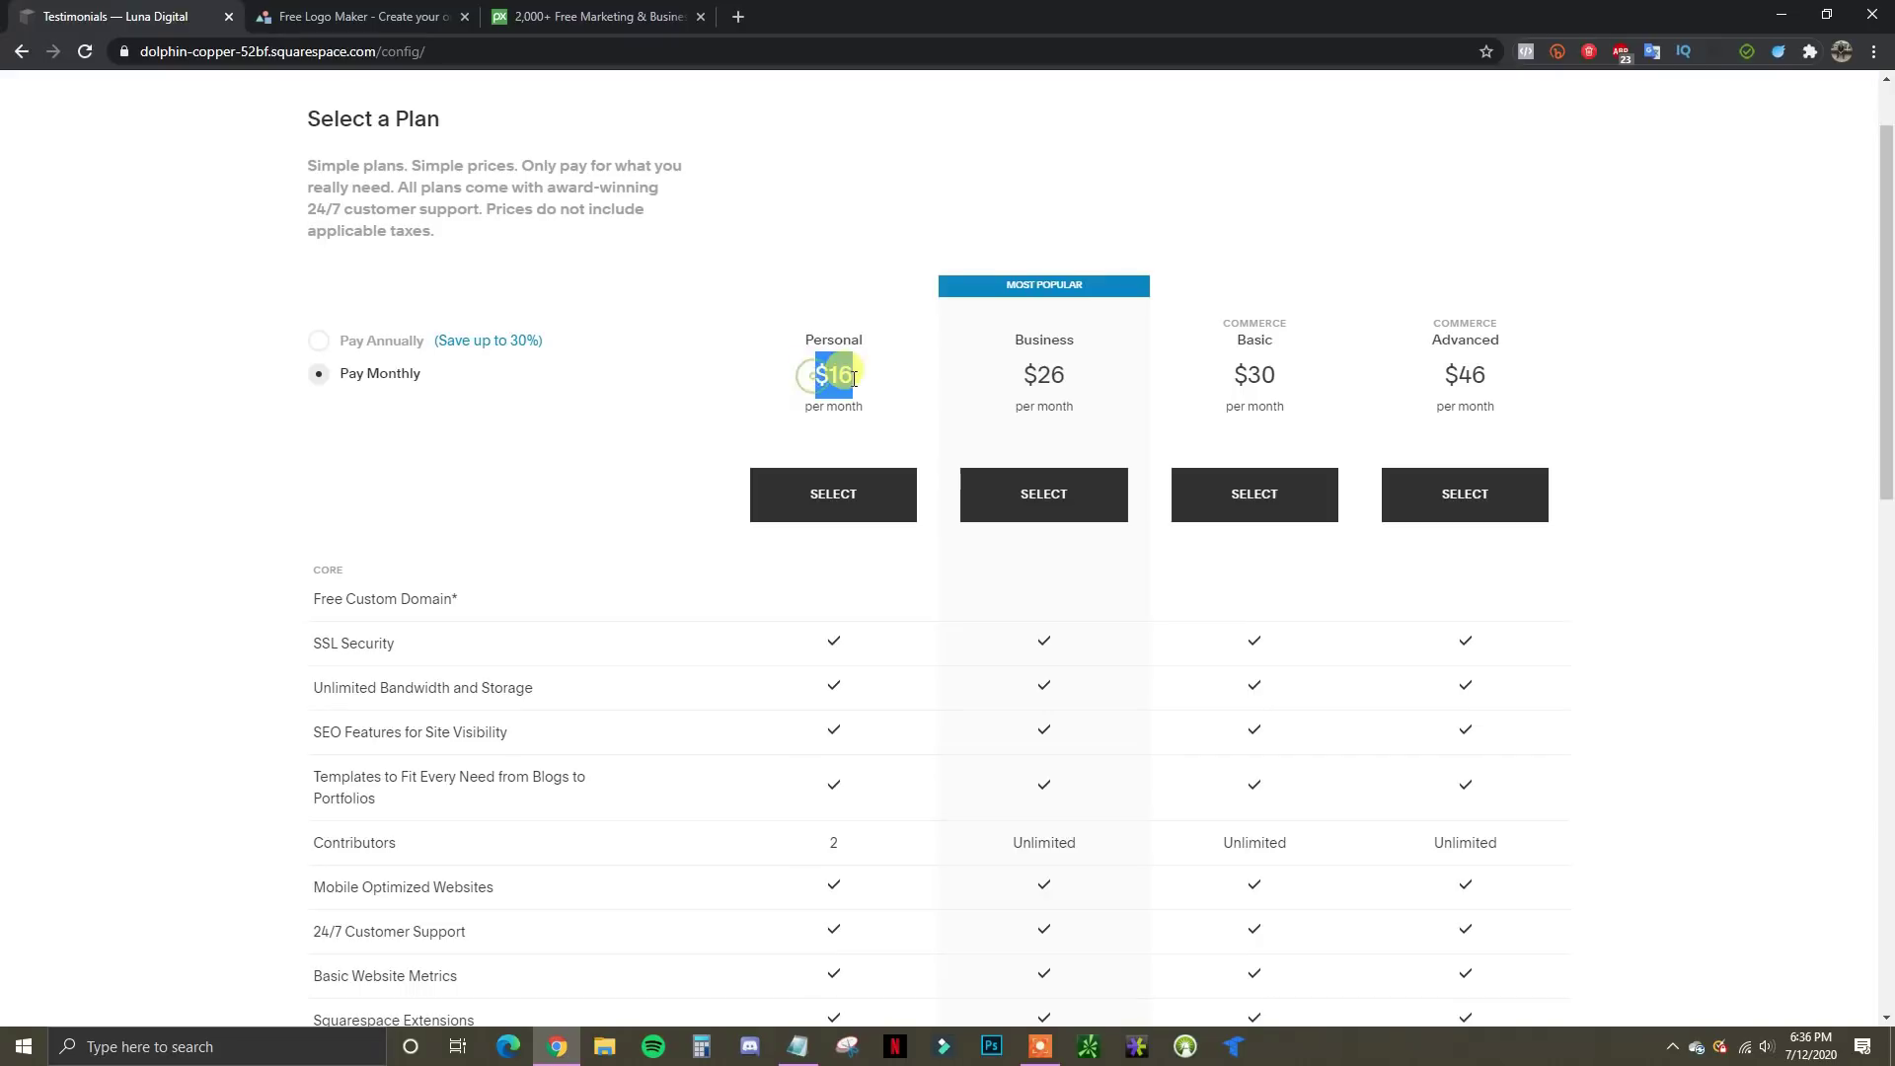
pyautogui.click(855, 379)
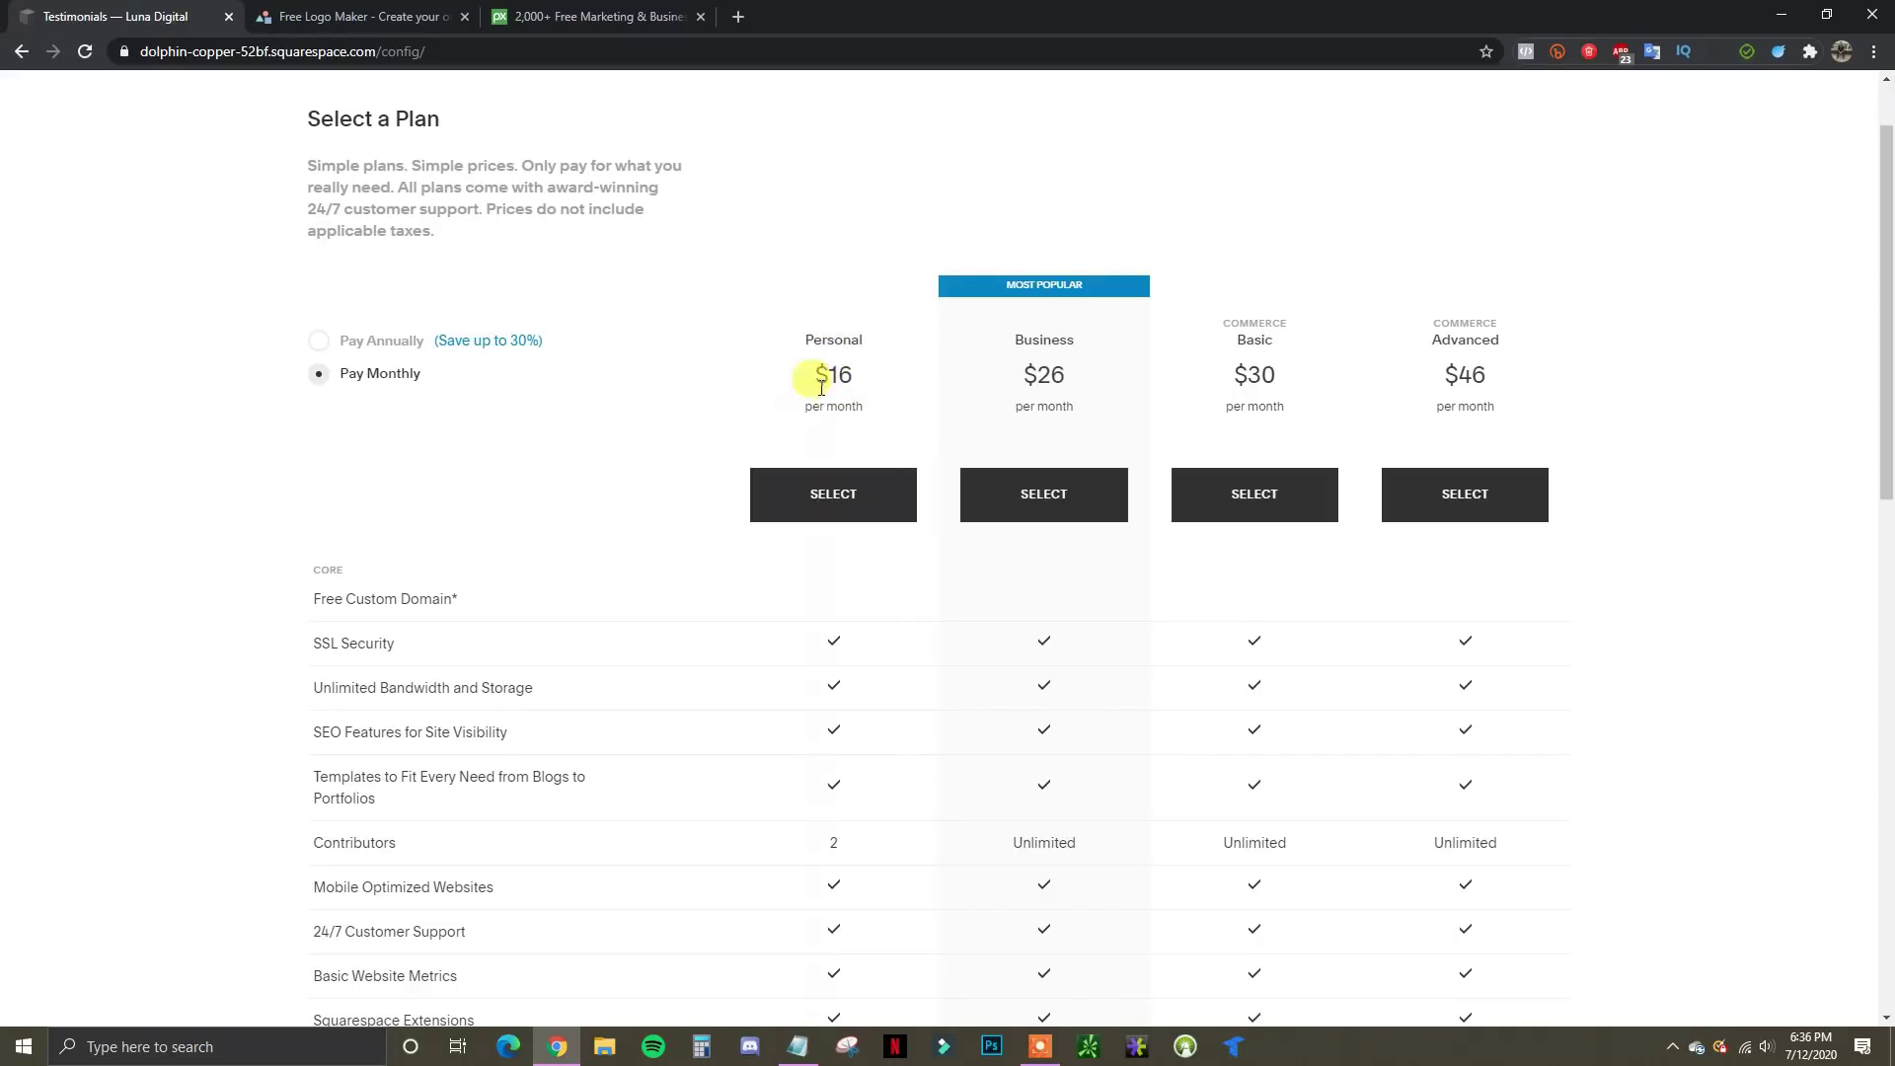
pyautogui.click(398, 344)
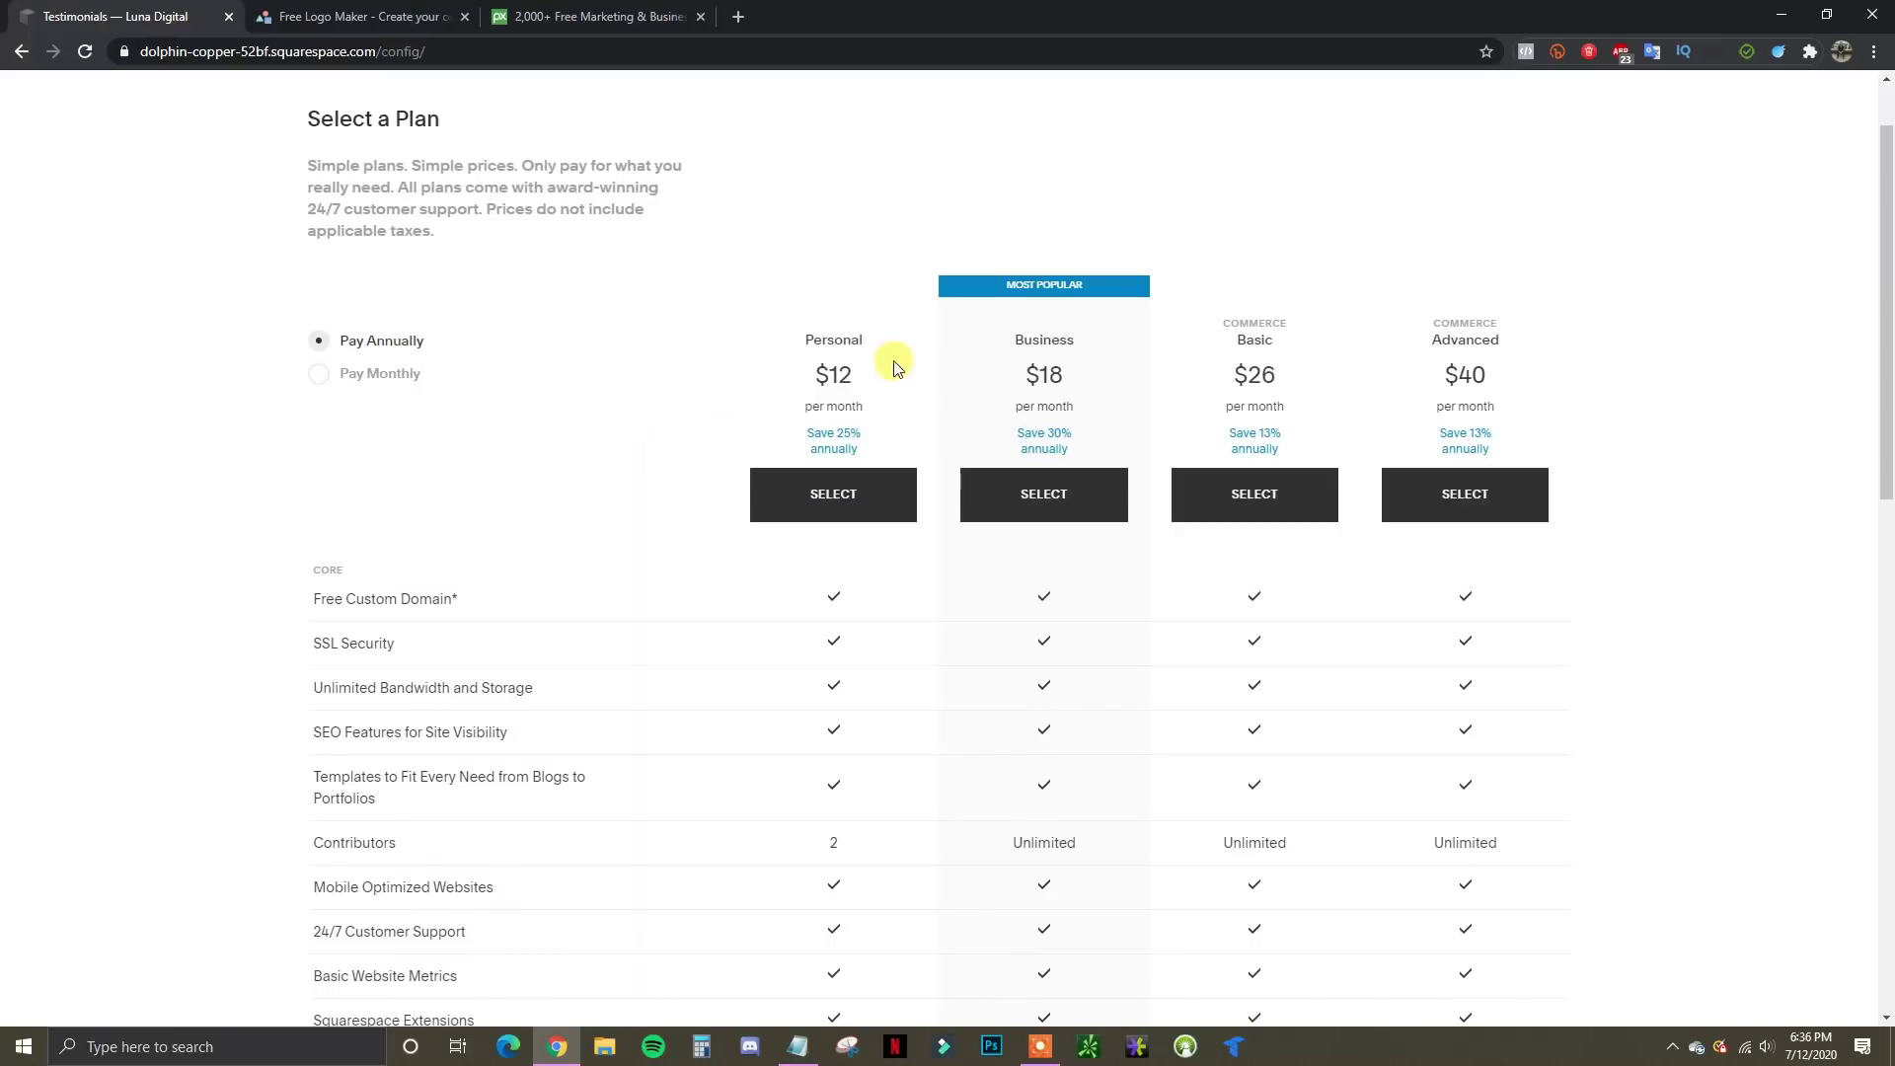
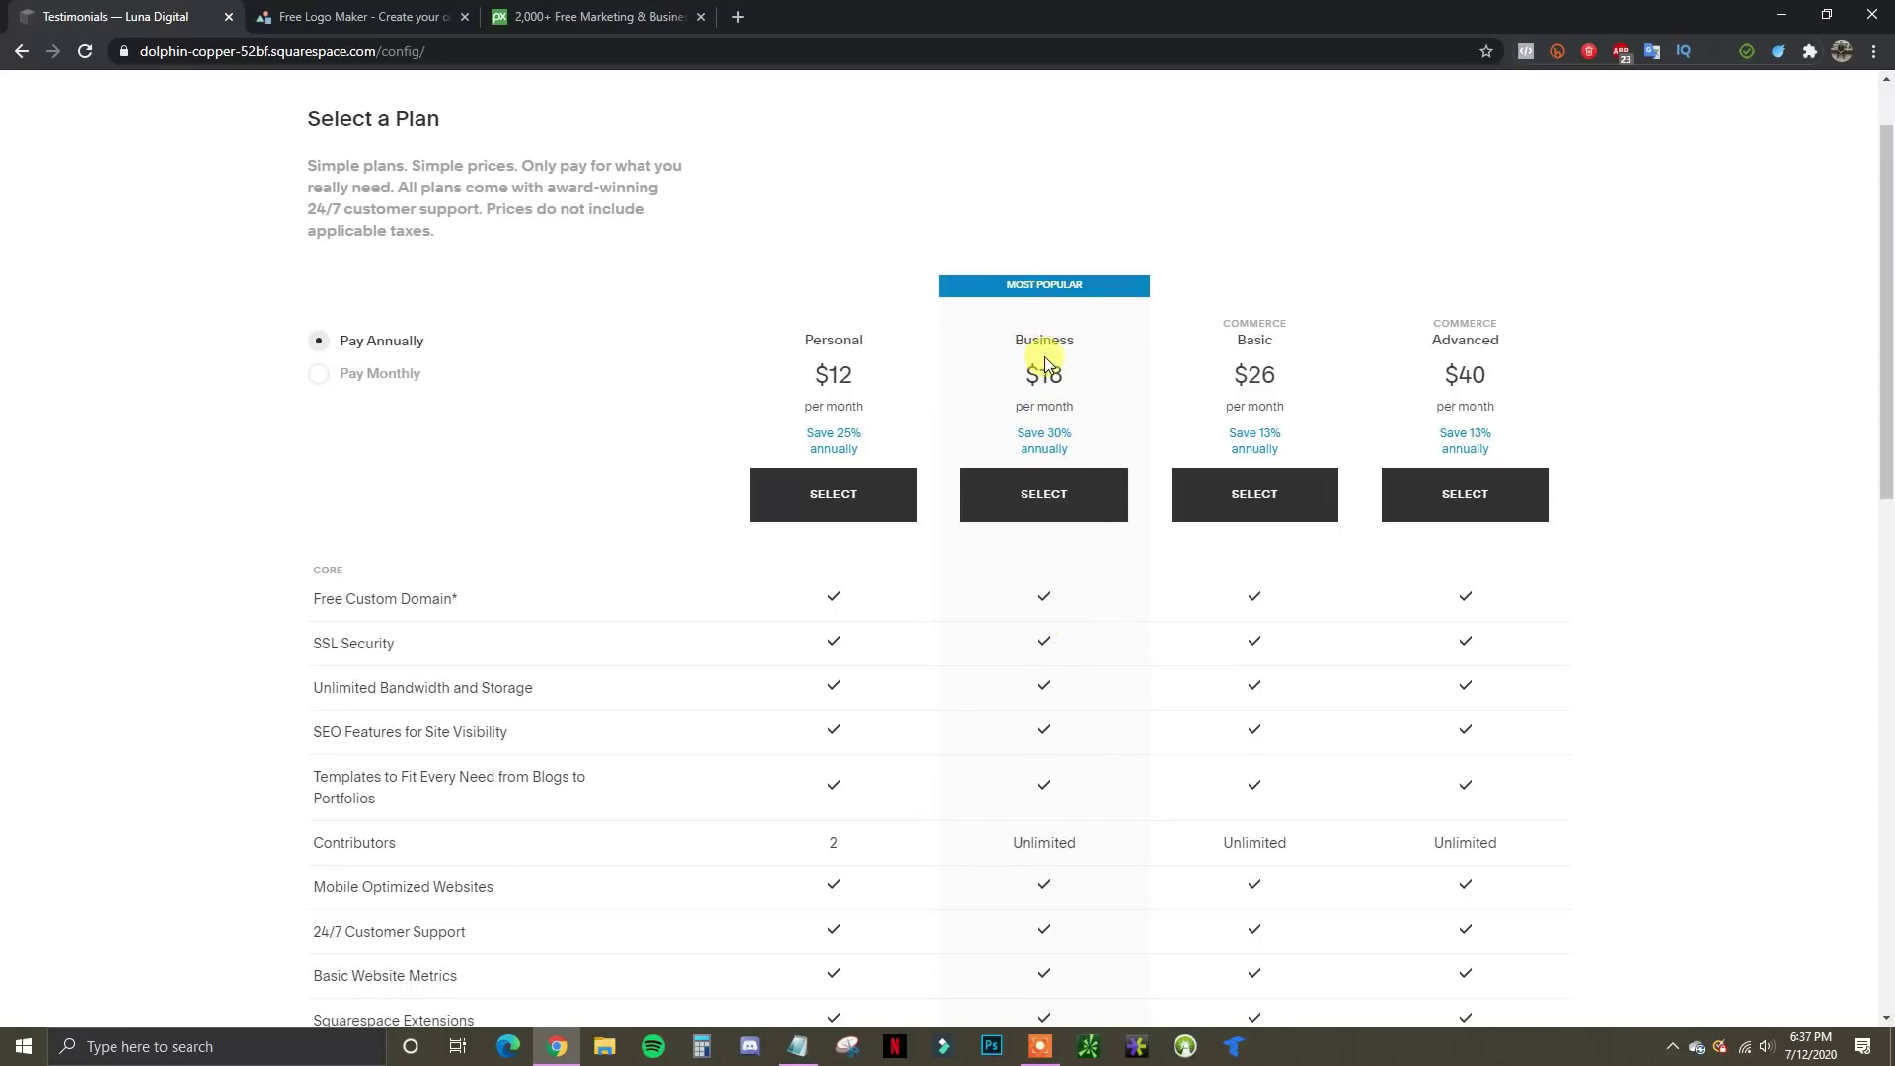
# Switch the plan pricing from annual to monthly billing
pyautogui.scroll(-2, 1041, 503)
pyautogui.scroll(-3, 1041, 503)
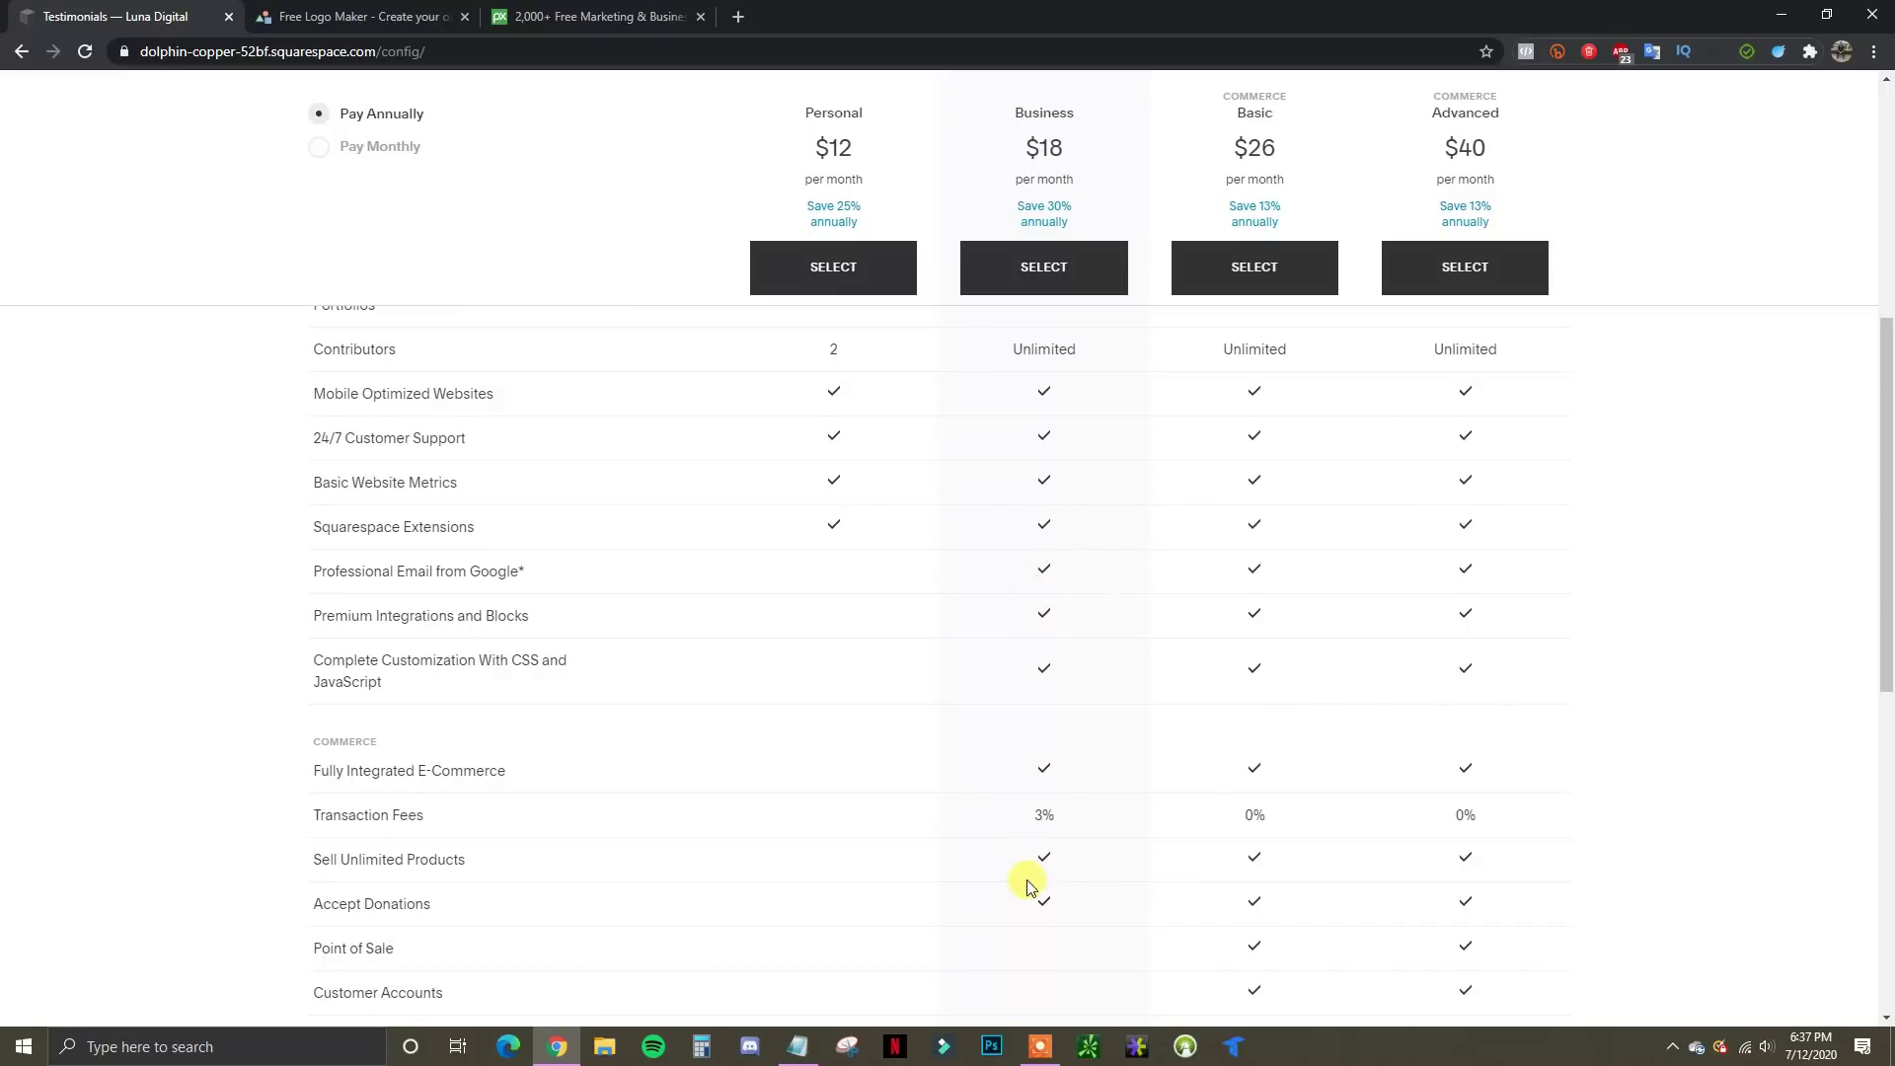
pyautogui.scroll(-1, 1038, 859)
pyautogui.scroll(-1, 1046, 773)
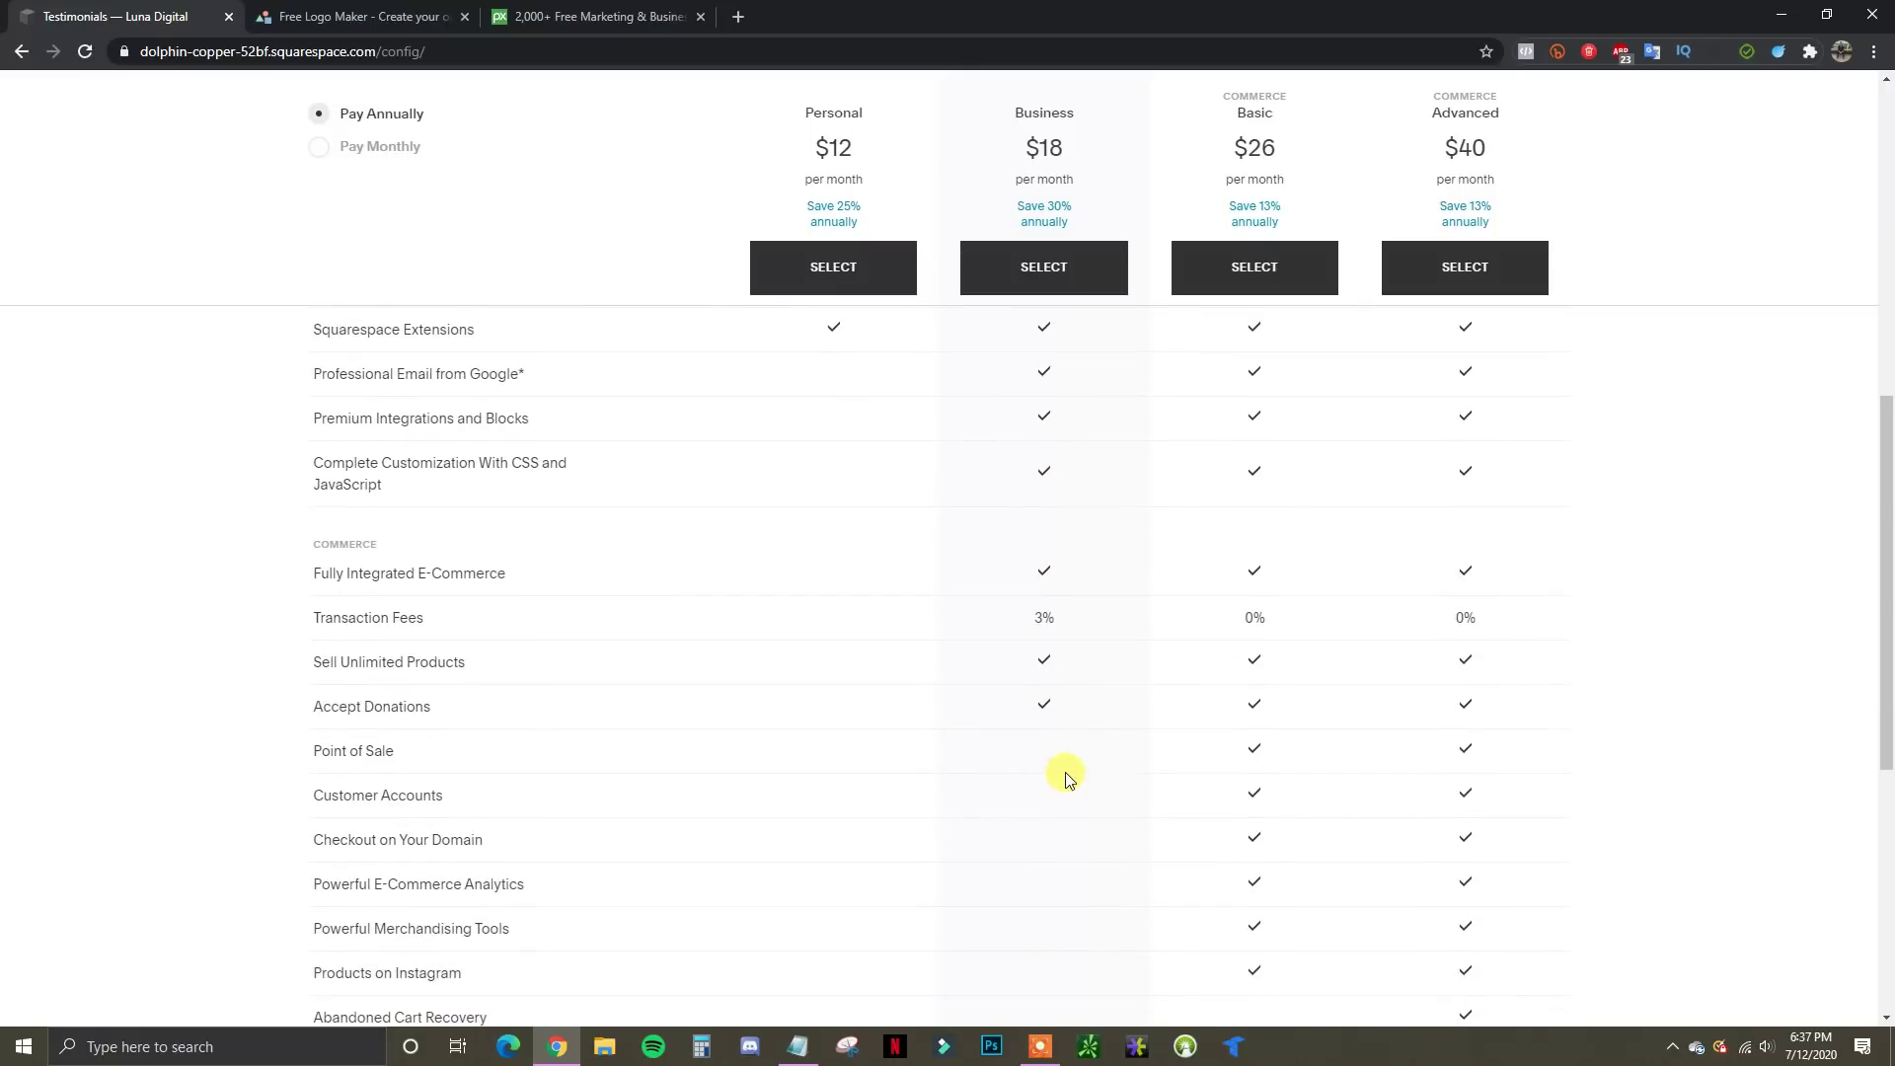
pyautogui.scroll(8, 973, 777)
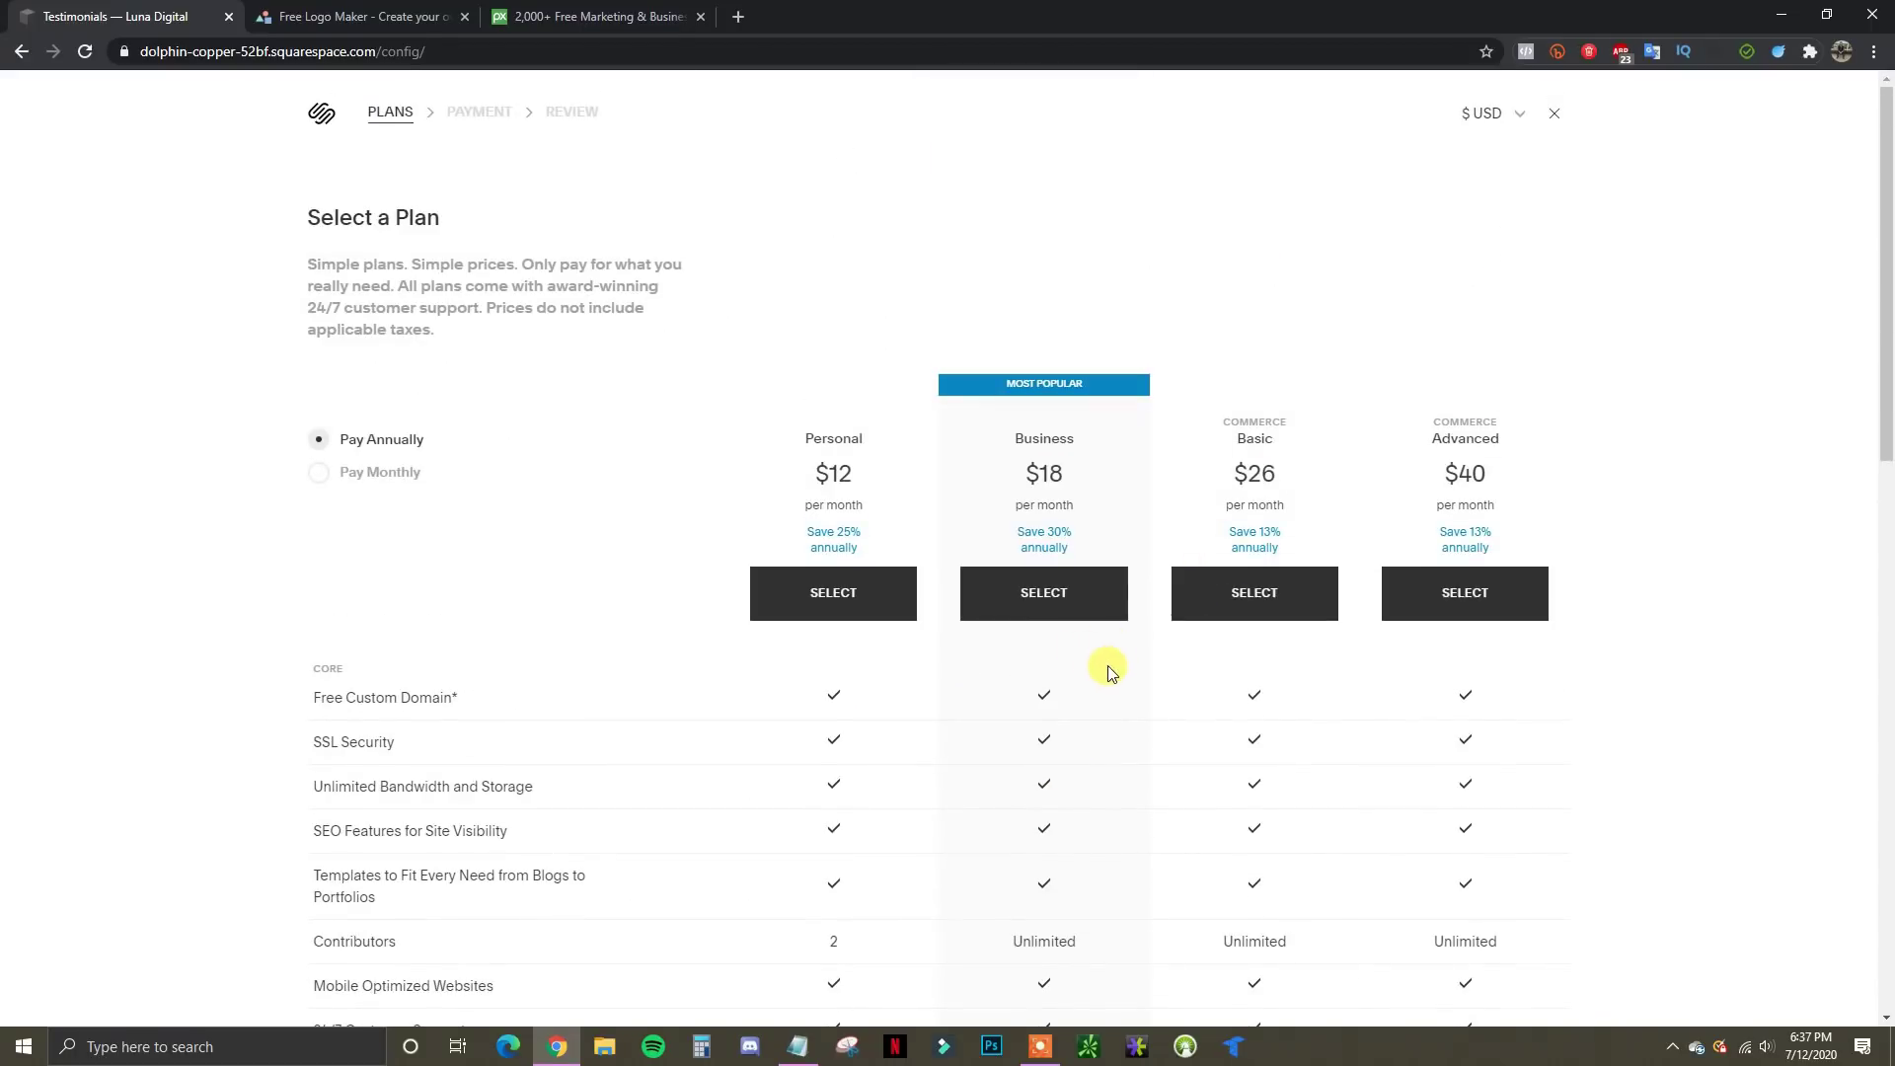
pyautogui.scroll(-1, 1495, 647)
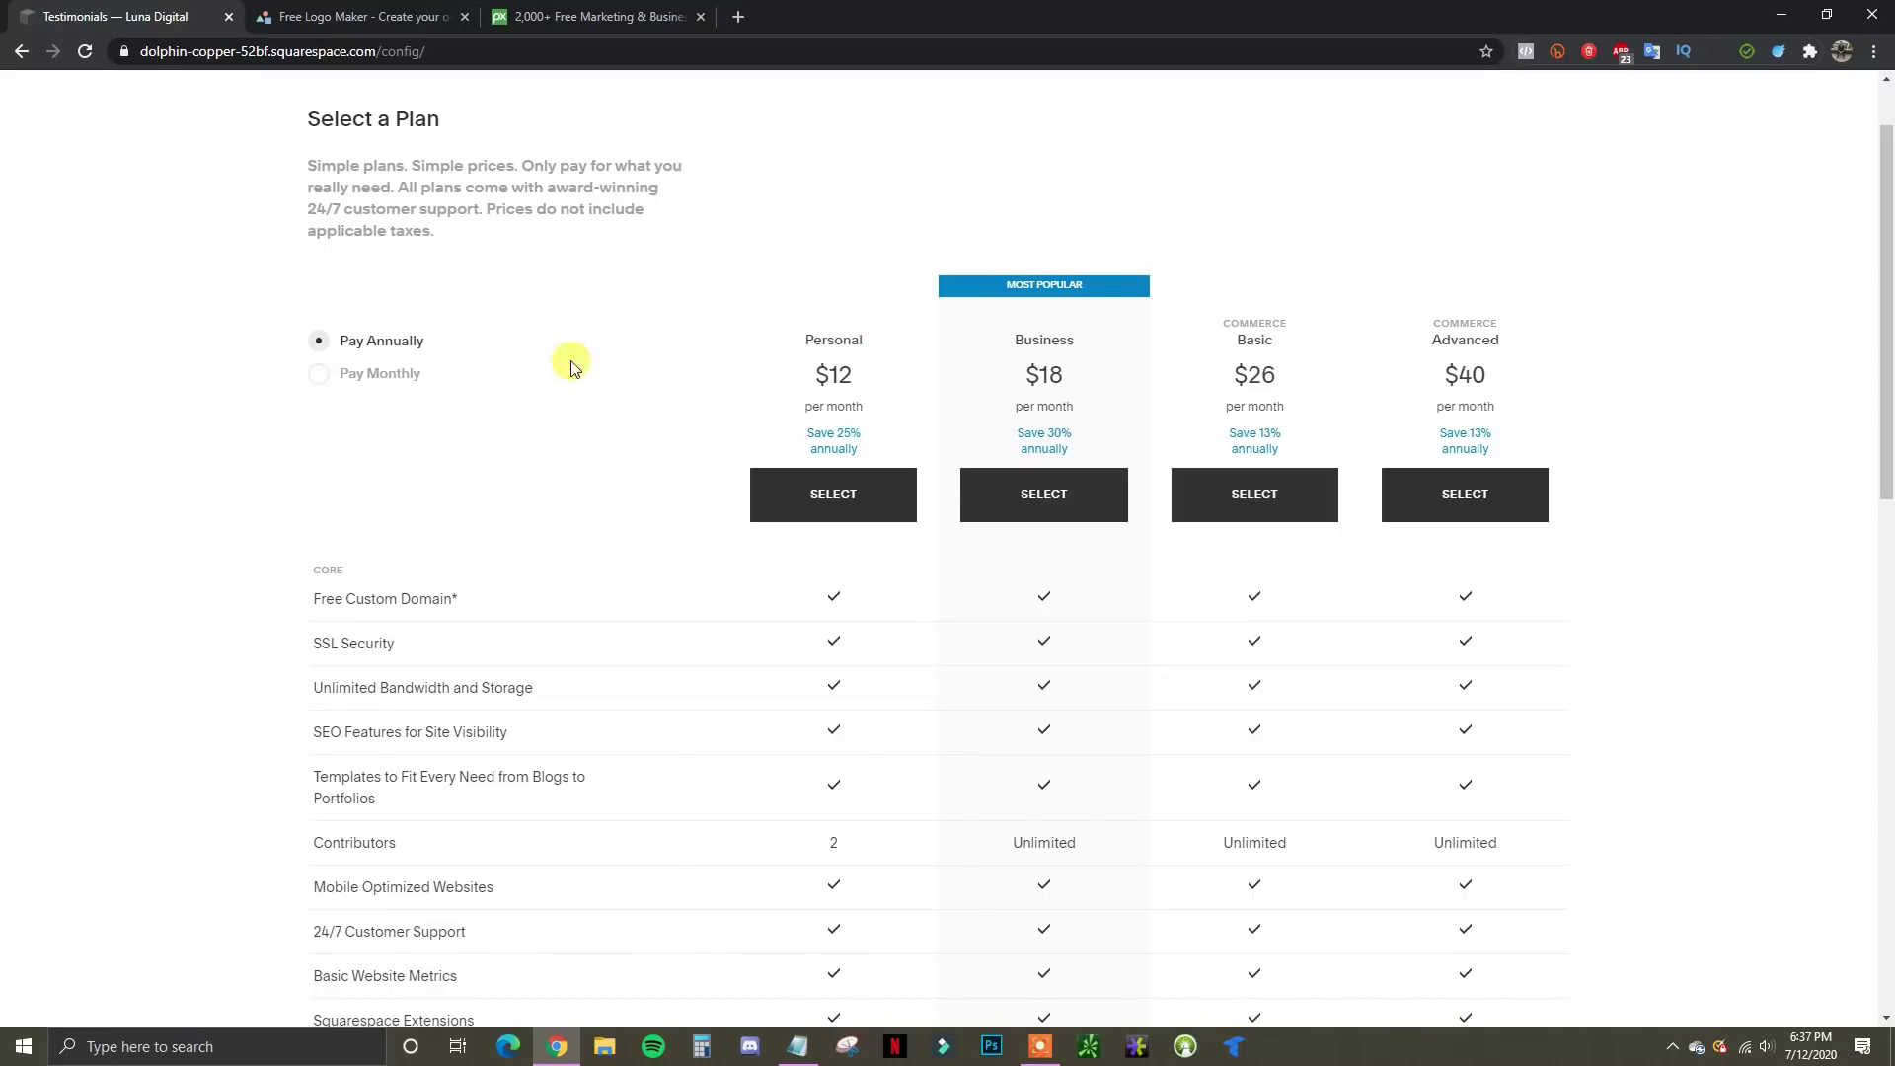
pyautogui.click(363, 370)
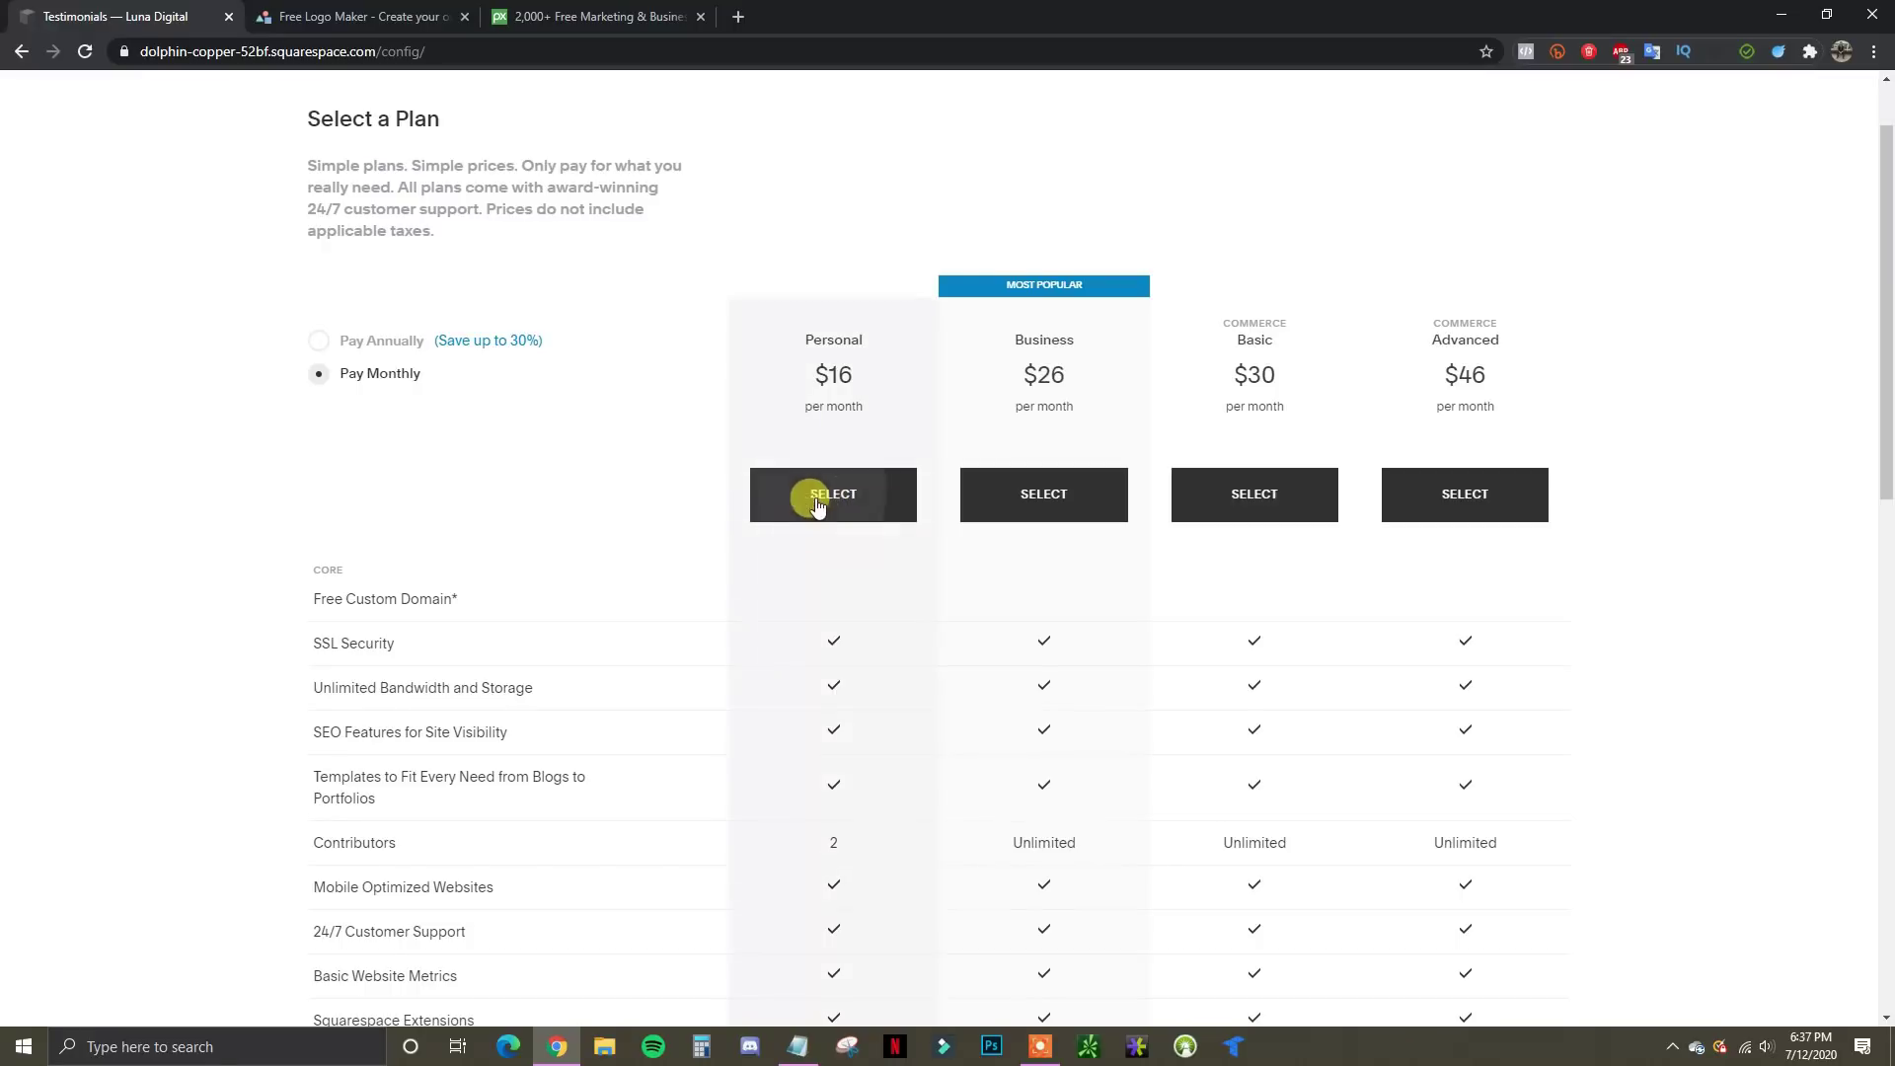
# Select the Personal plan at $16 per month
pyautogui.scroll(-2, 664, 566)
pyautogui.scroll(-2, 677, 553)
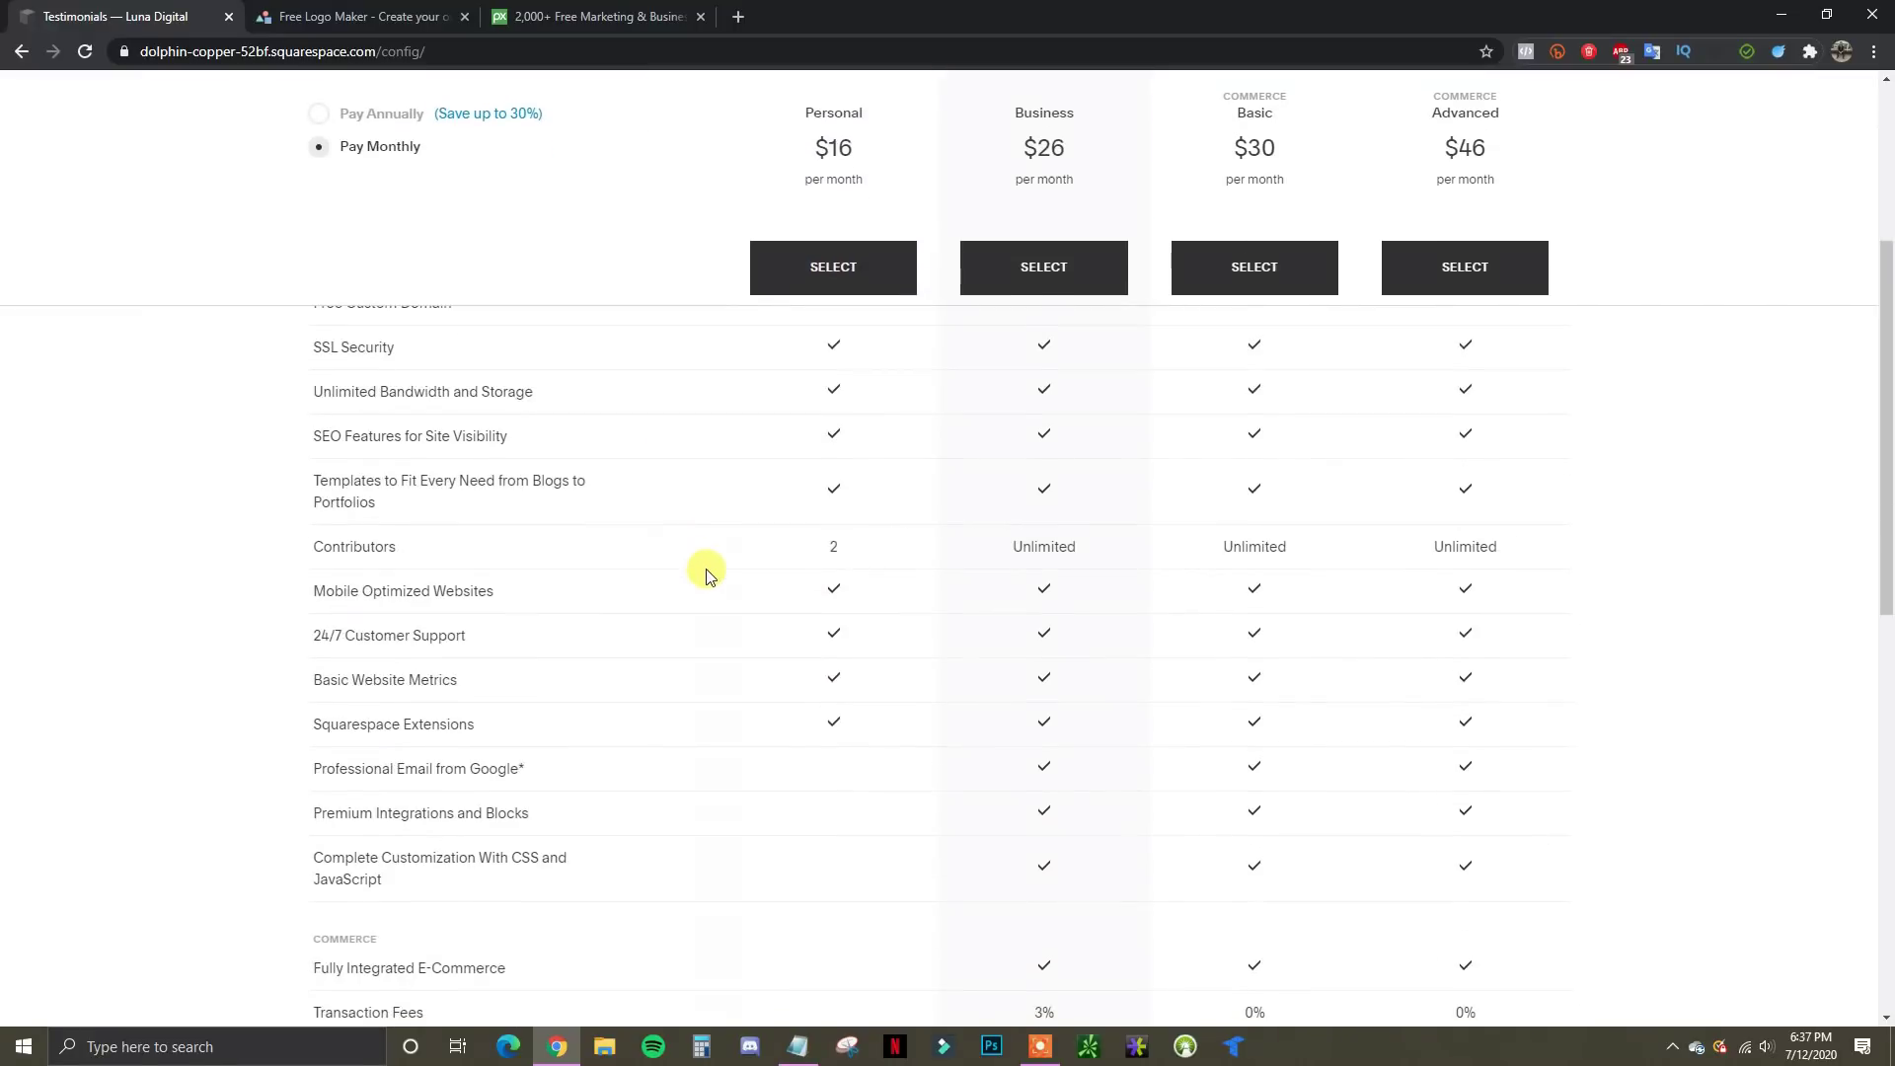
pyautogui.scroll(-2, 703, 582)
pyautogui.scroll(5, 702, 579)
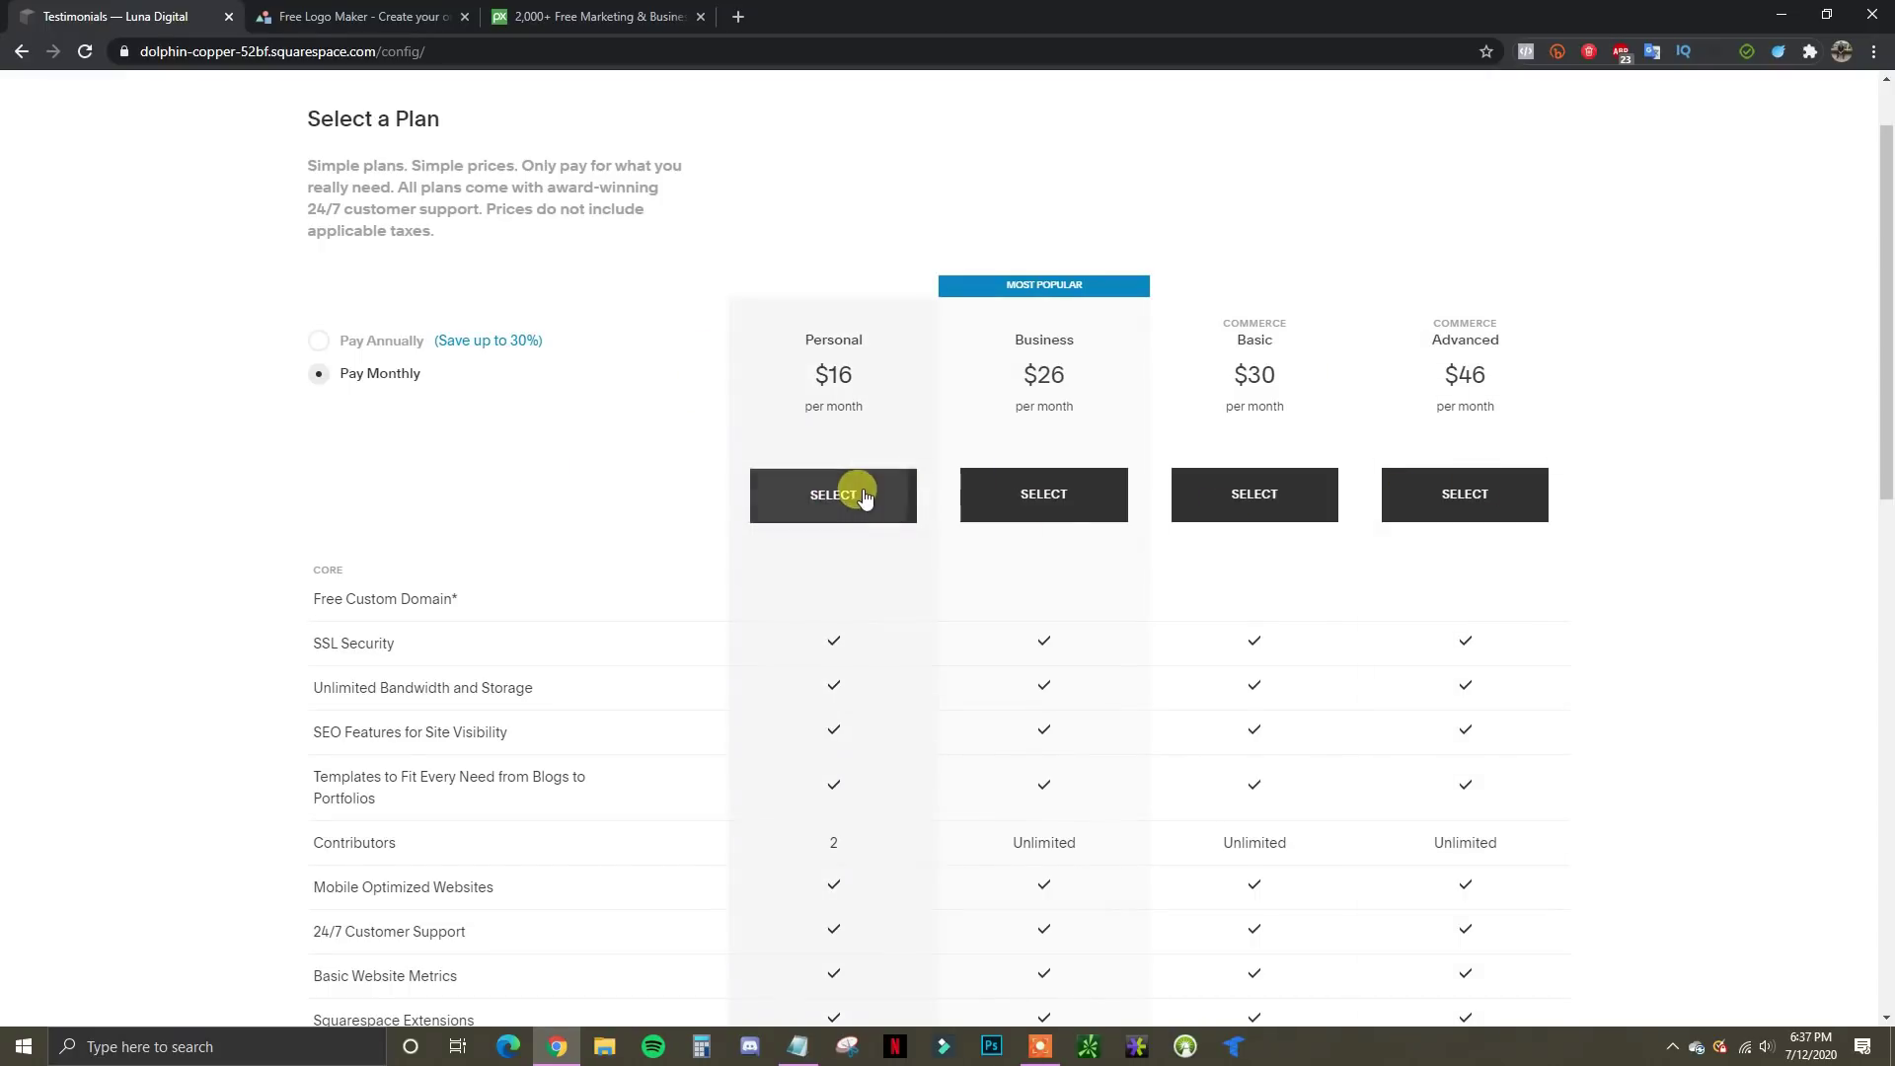
pyautogui.click(846, 493)
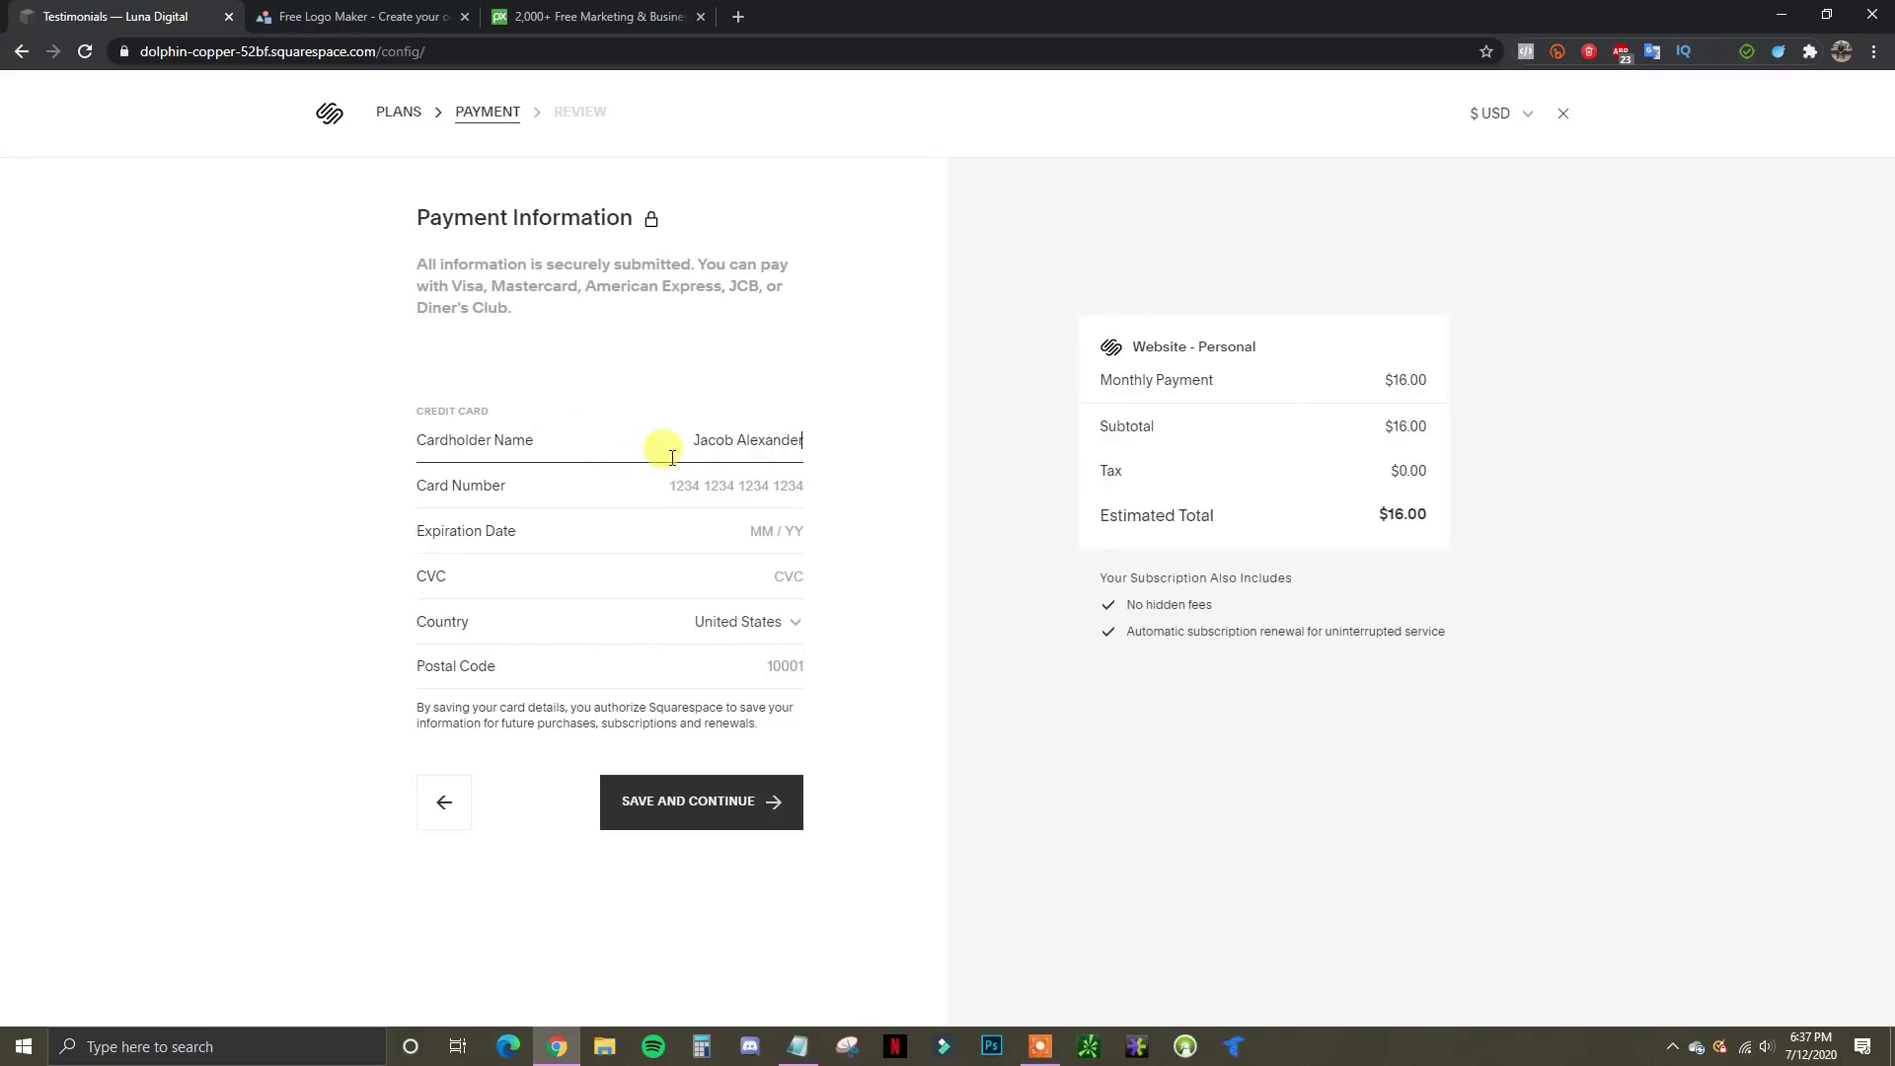
# Pay with the autofilled saved Mastercard plus its security code, completing the $16 Personal plan purchase
pyautogui.click(766, 485)
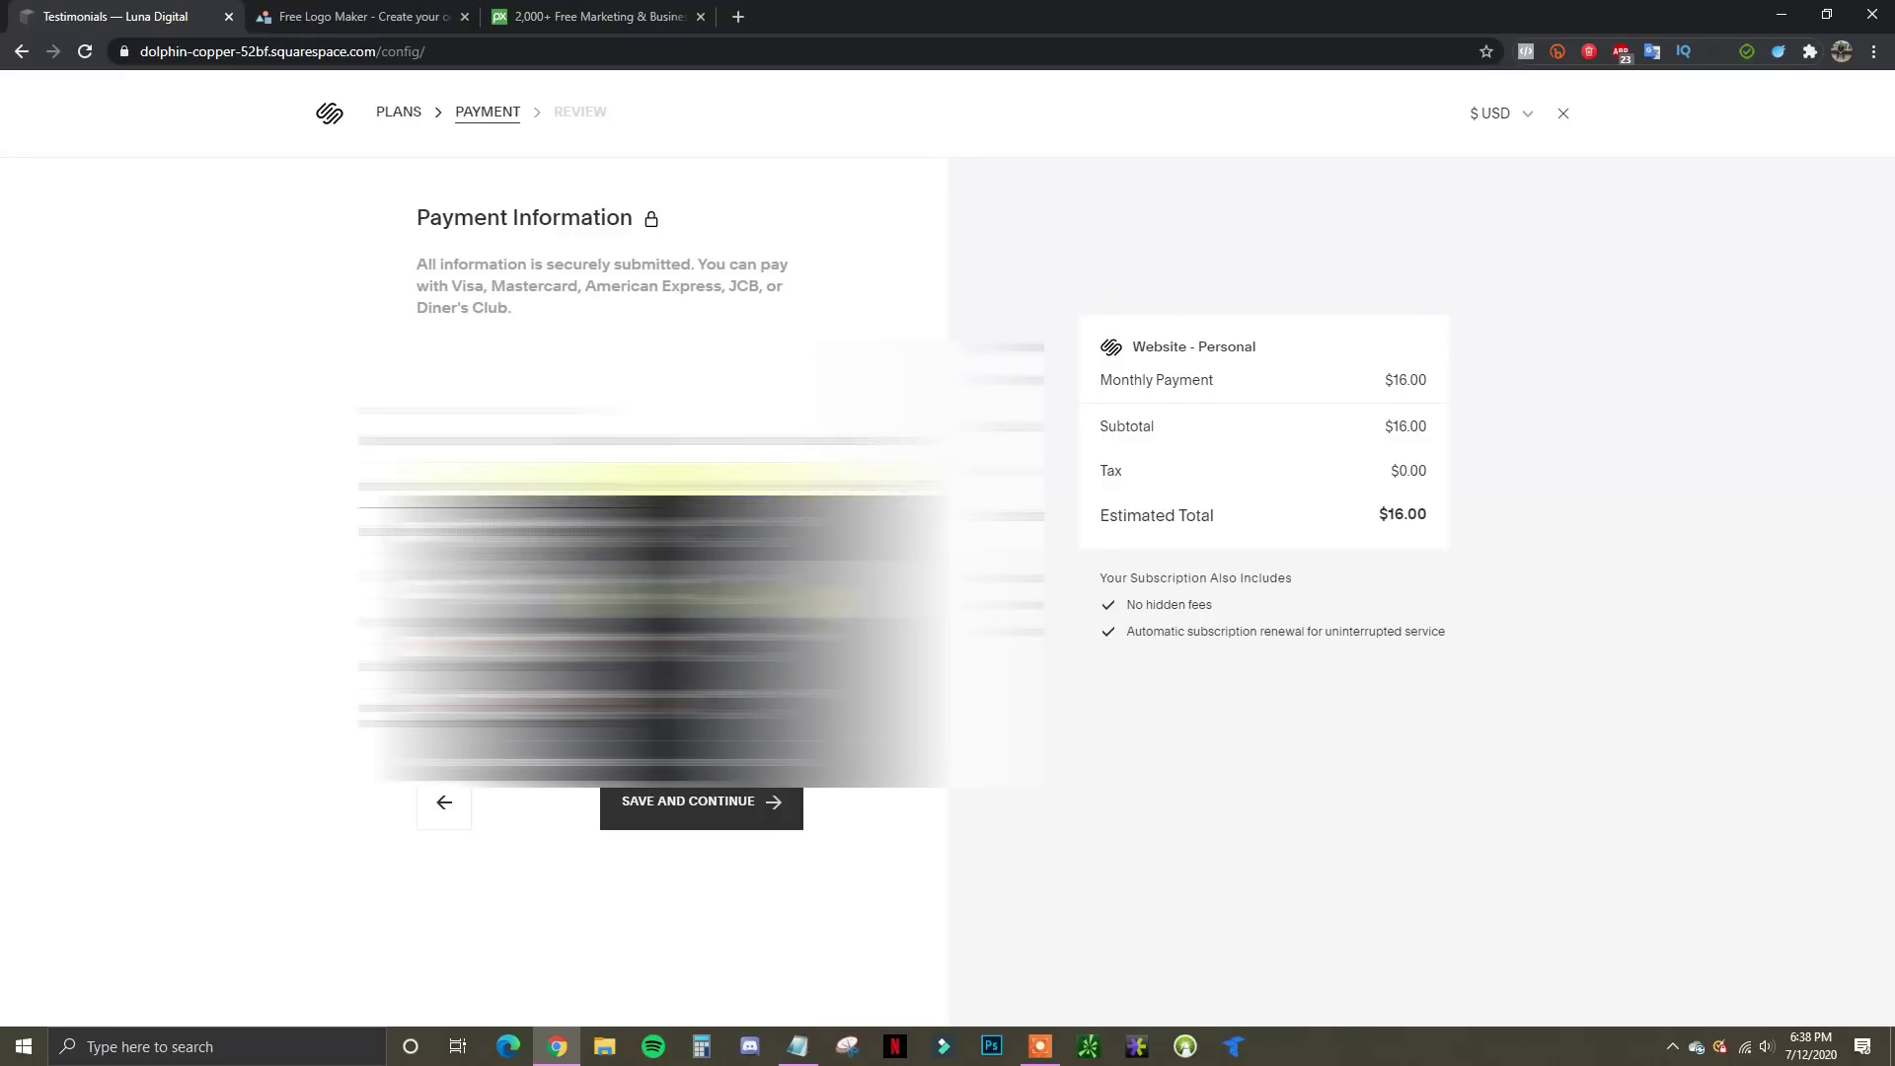
pyautogui.click(752, 644)
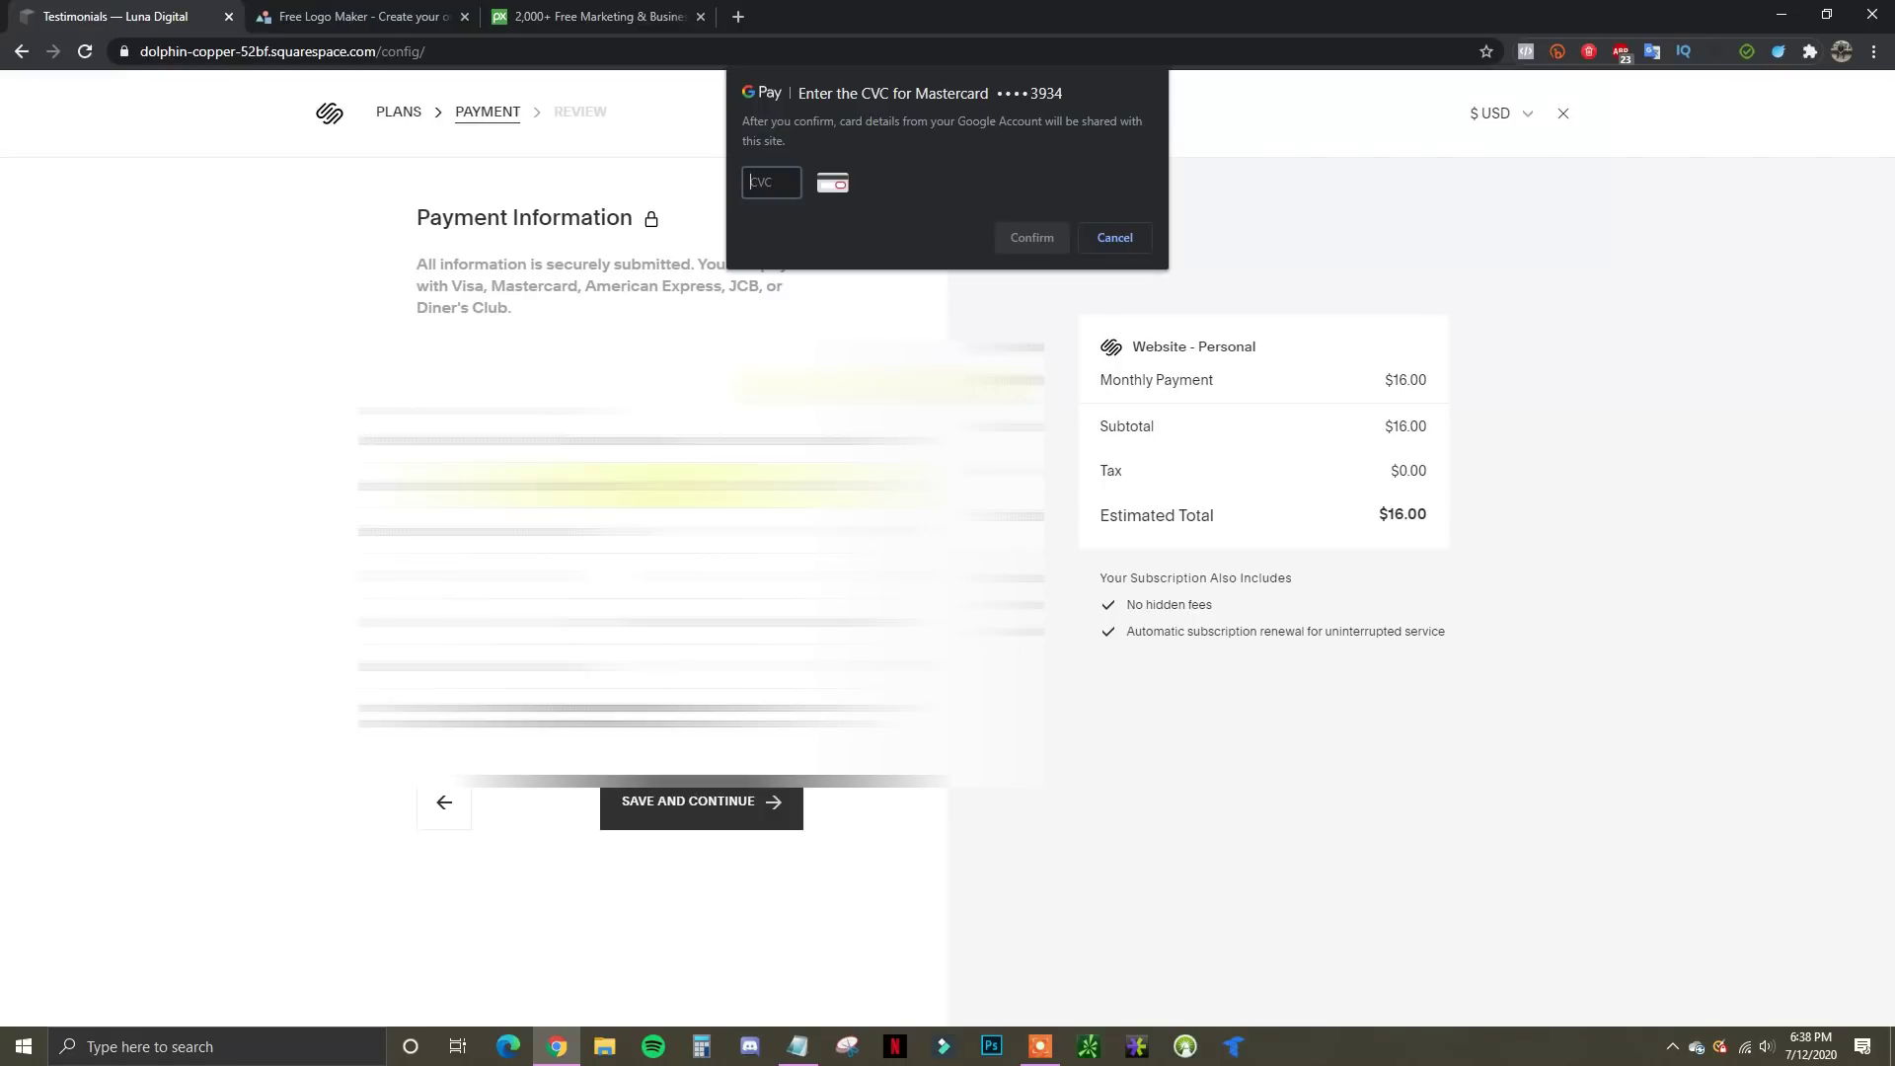
pyautogui.click(1032, 237)
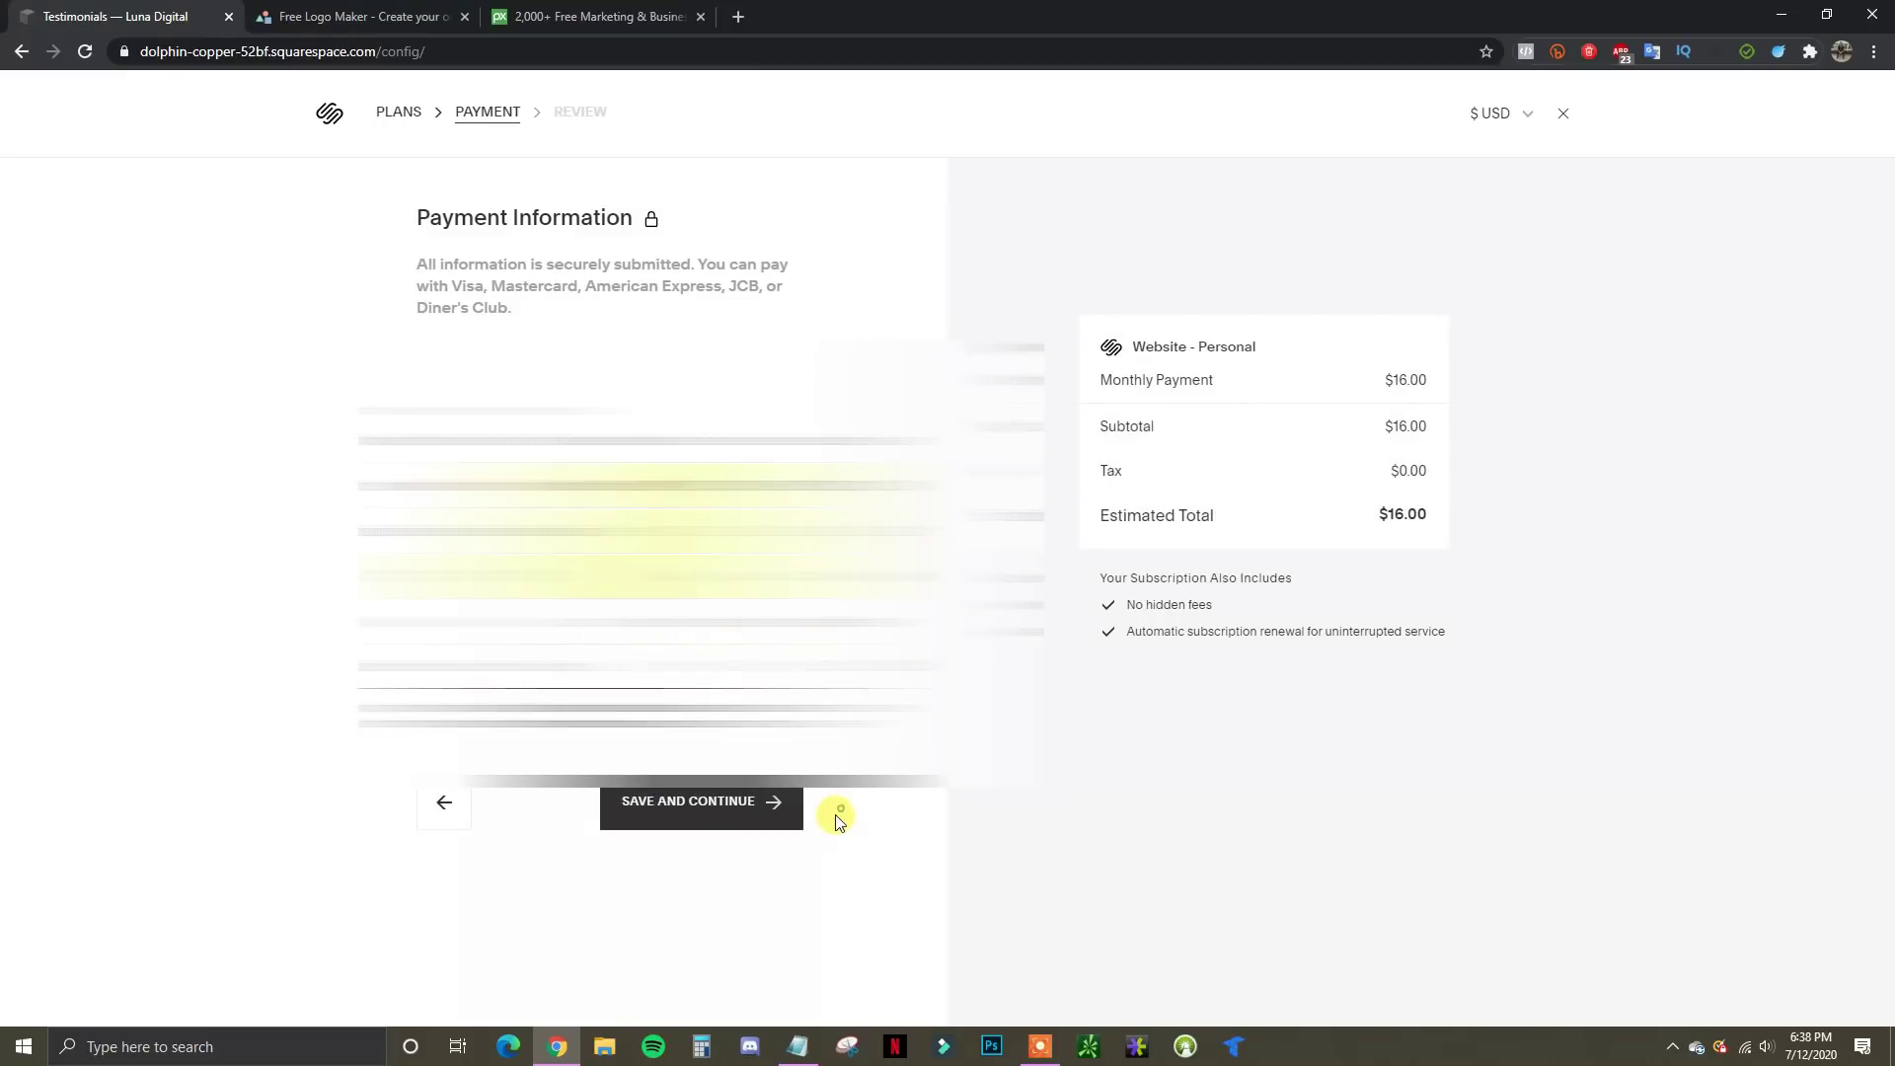
pyautogui.click(738, 799)
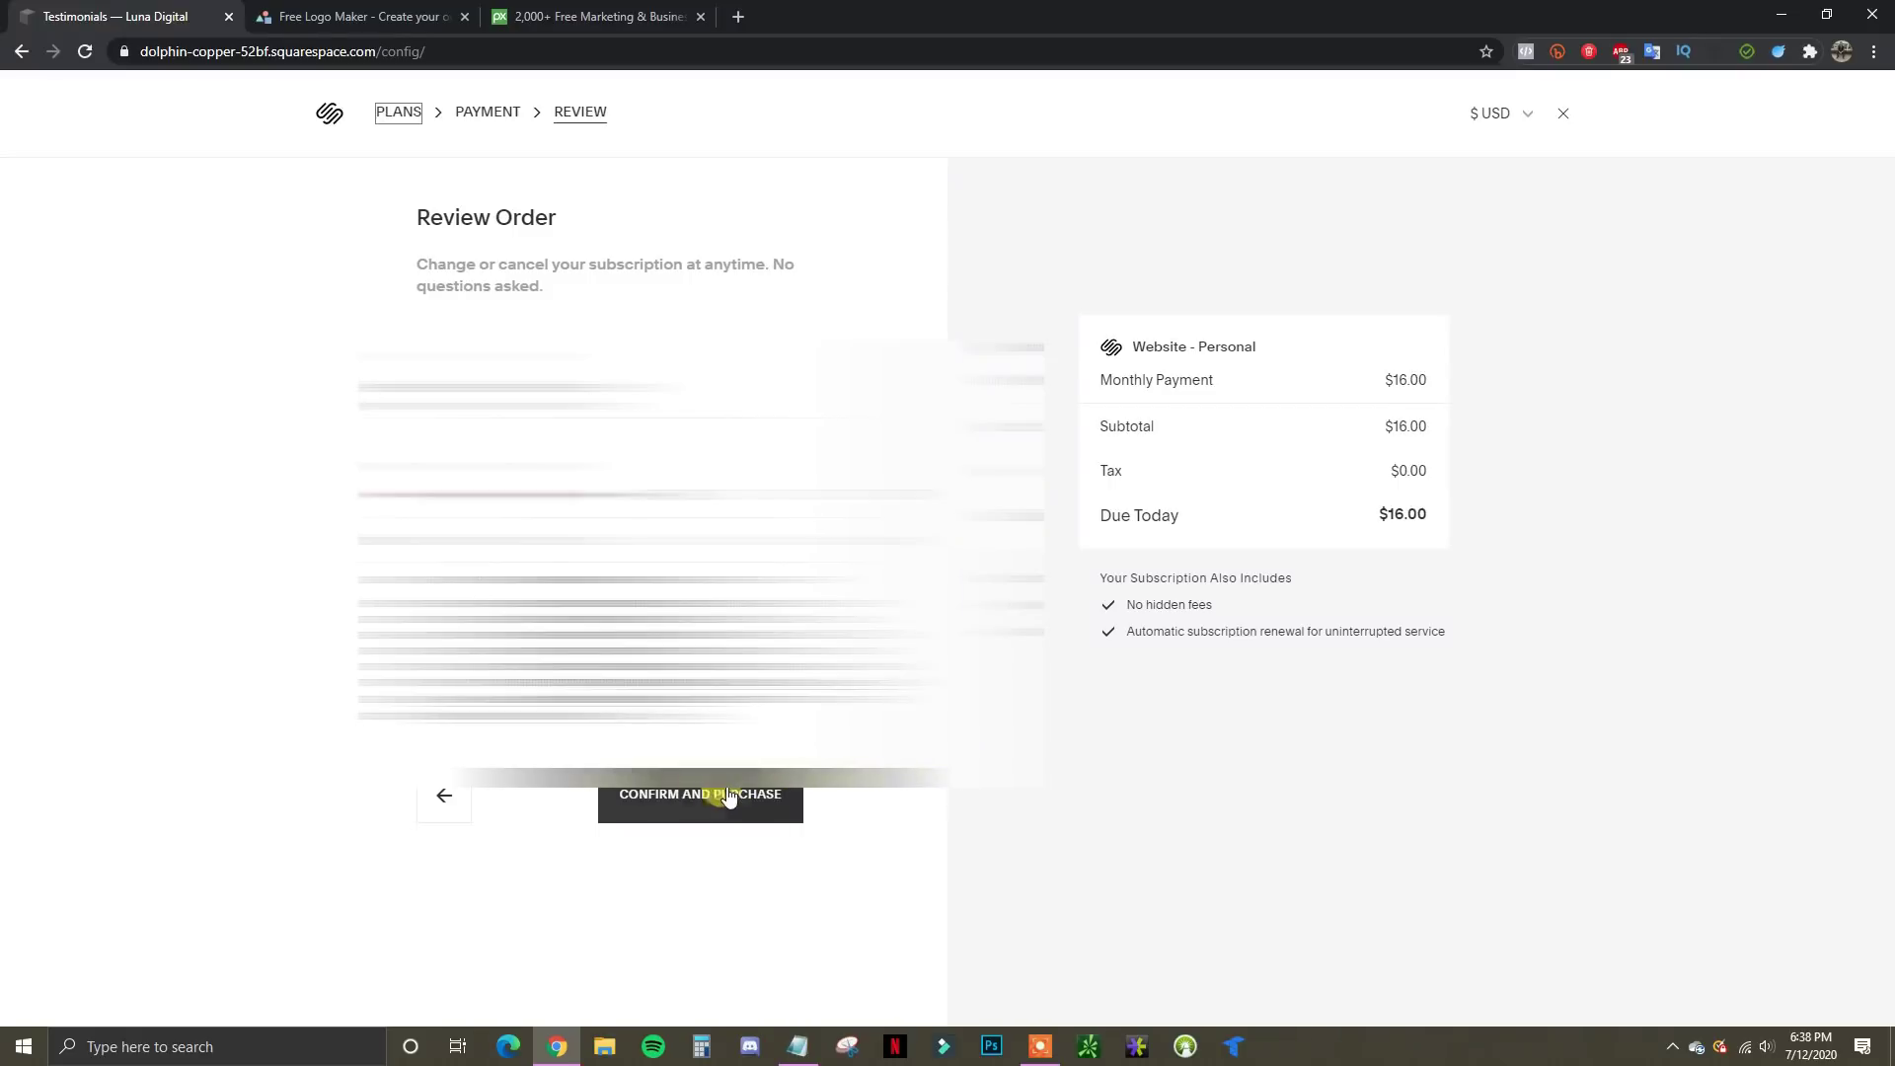
pyautogui.click(648, 811)
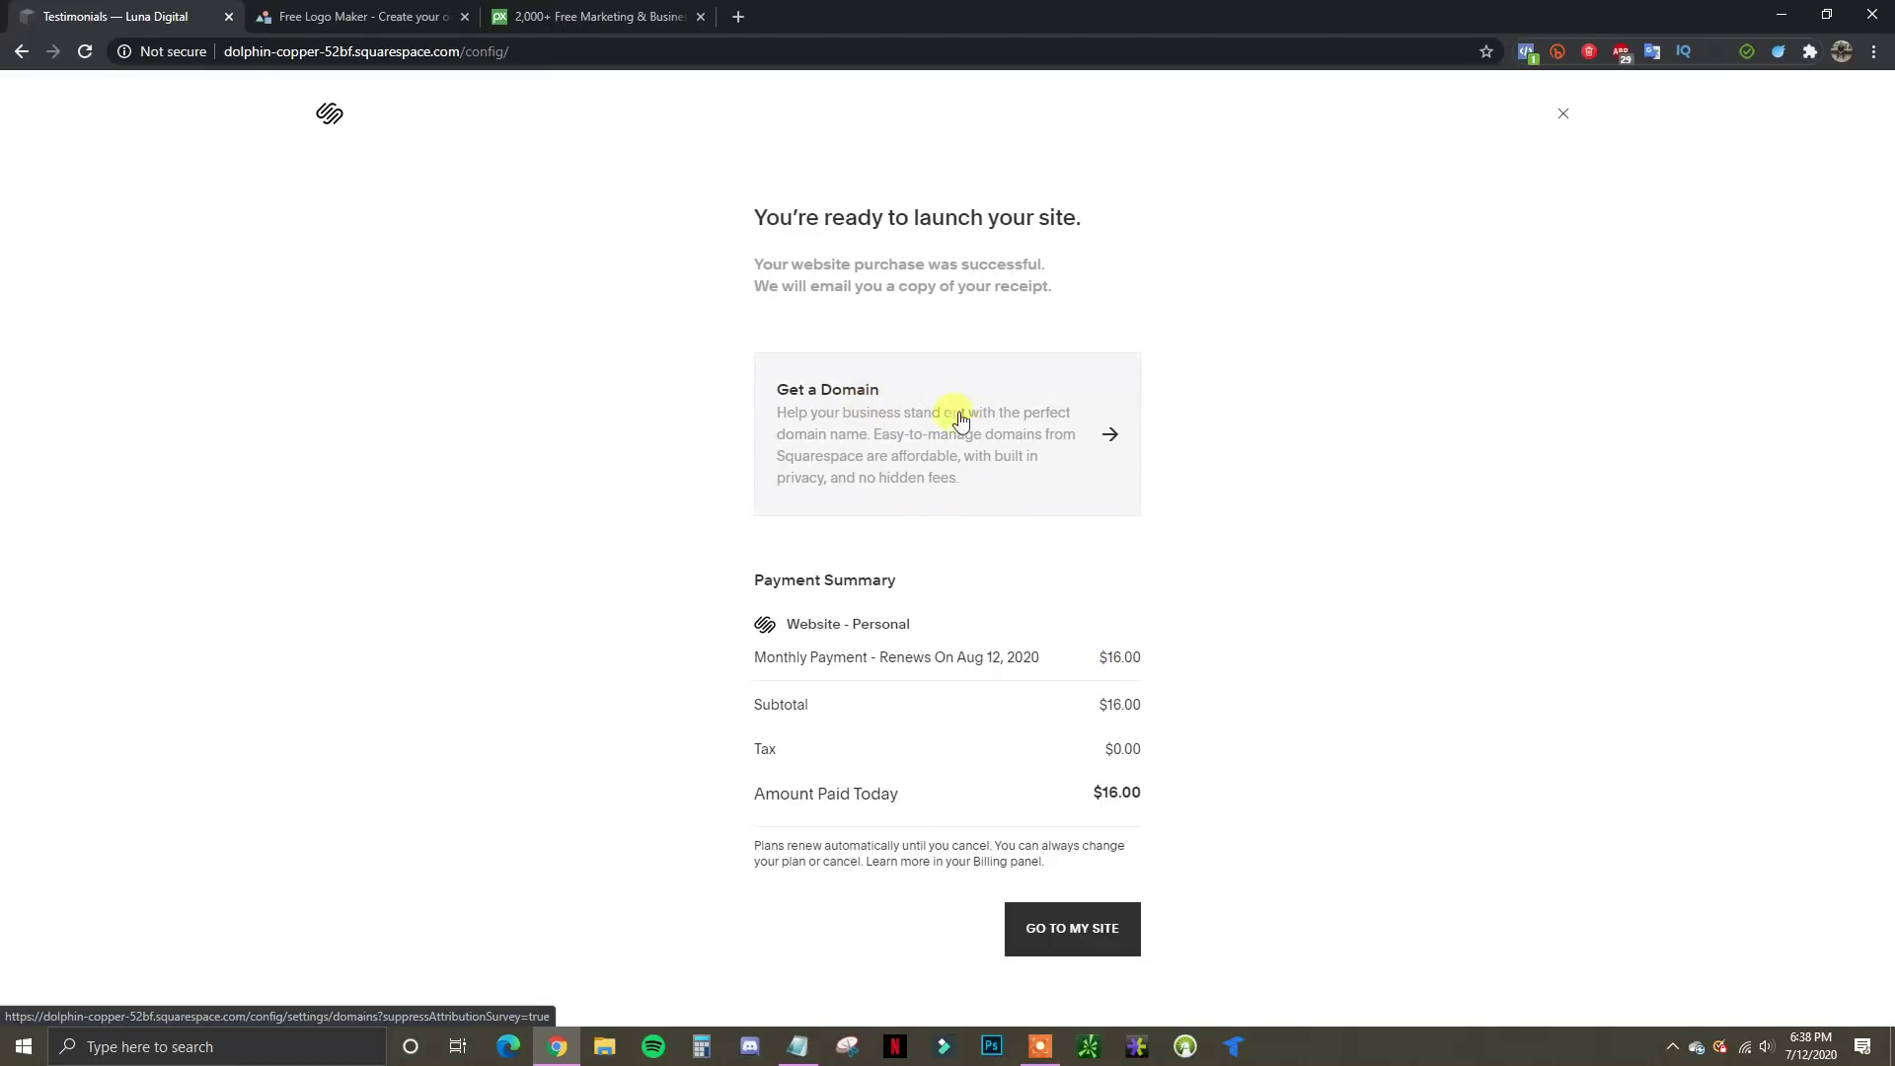
# Open the Get a Domain card from the confirmation page to reach the Domains settings
pyautogui.click(1103, 445)
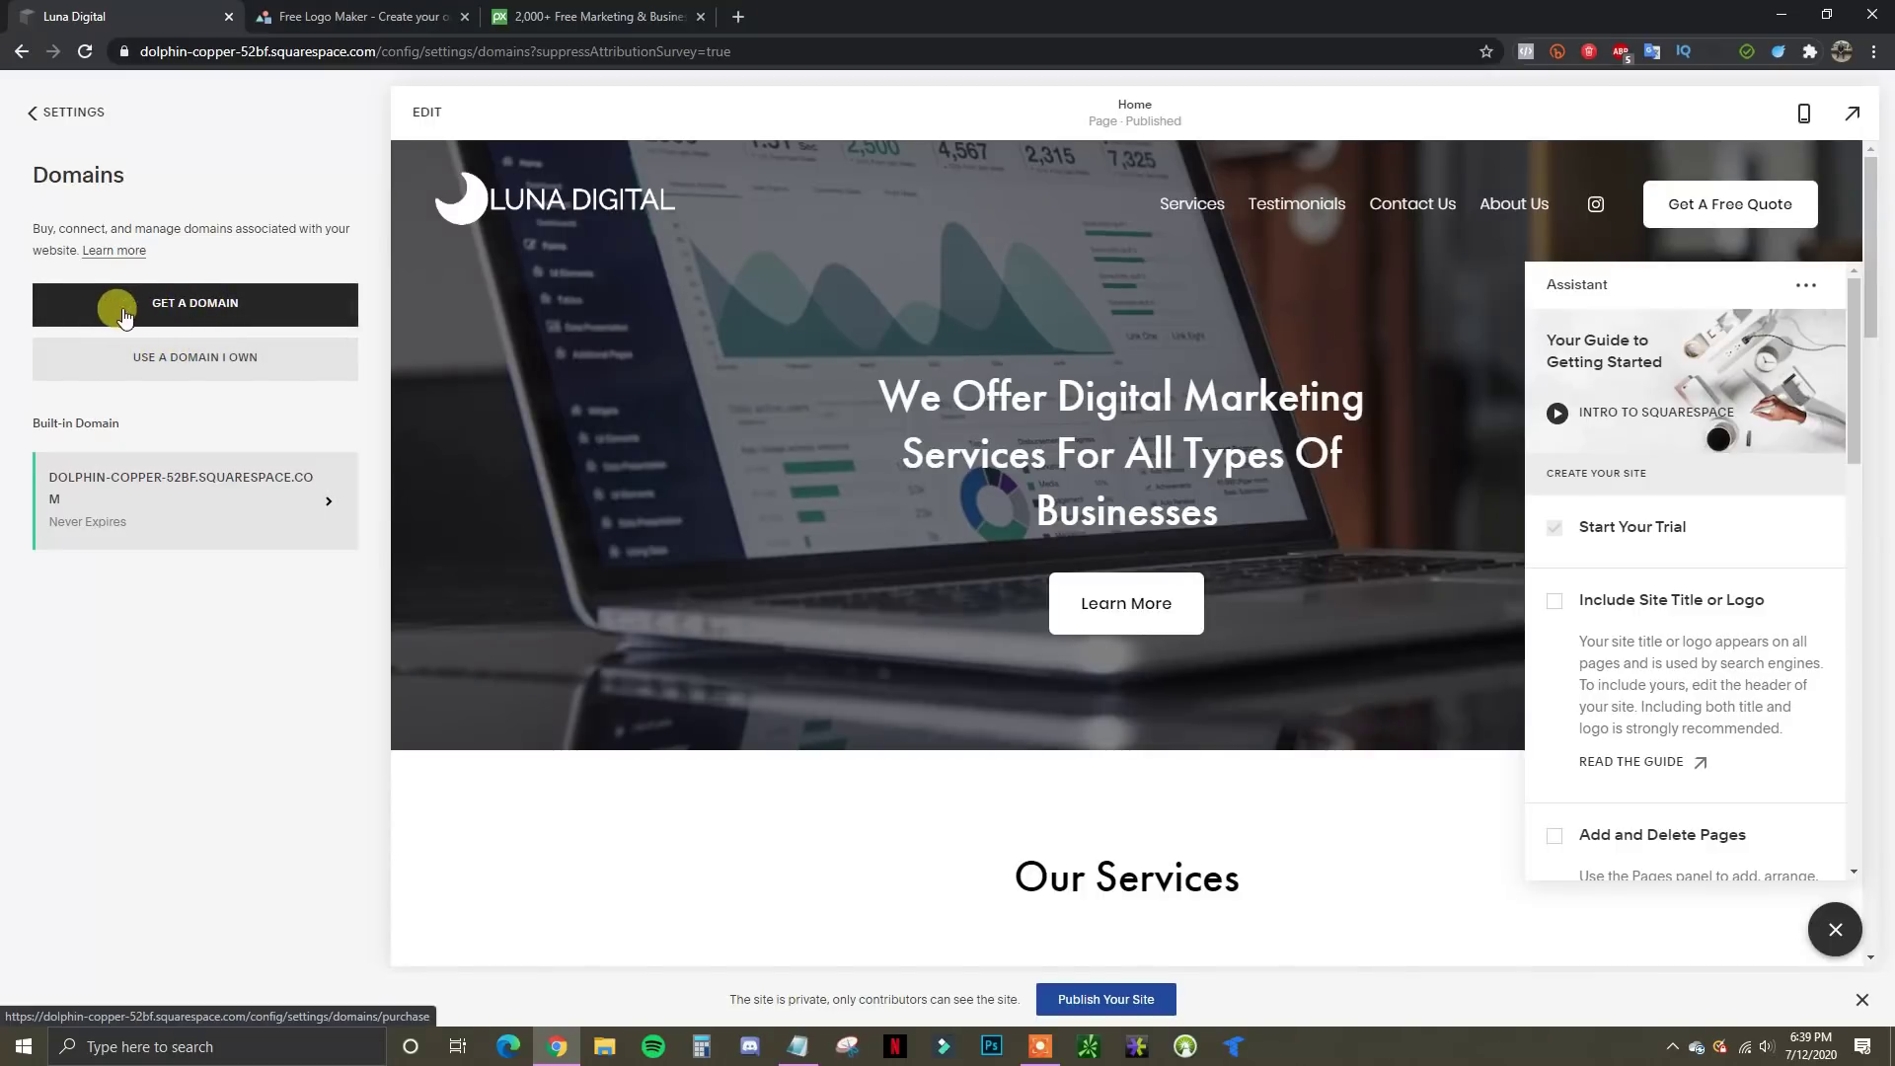
# Search for a domain and add lunadigitalmarketing.net to the cart
pyautogui.click(194, 308)
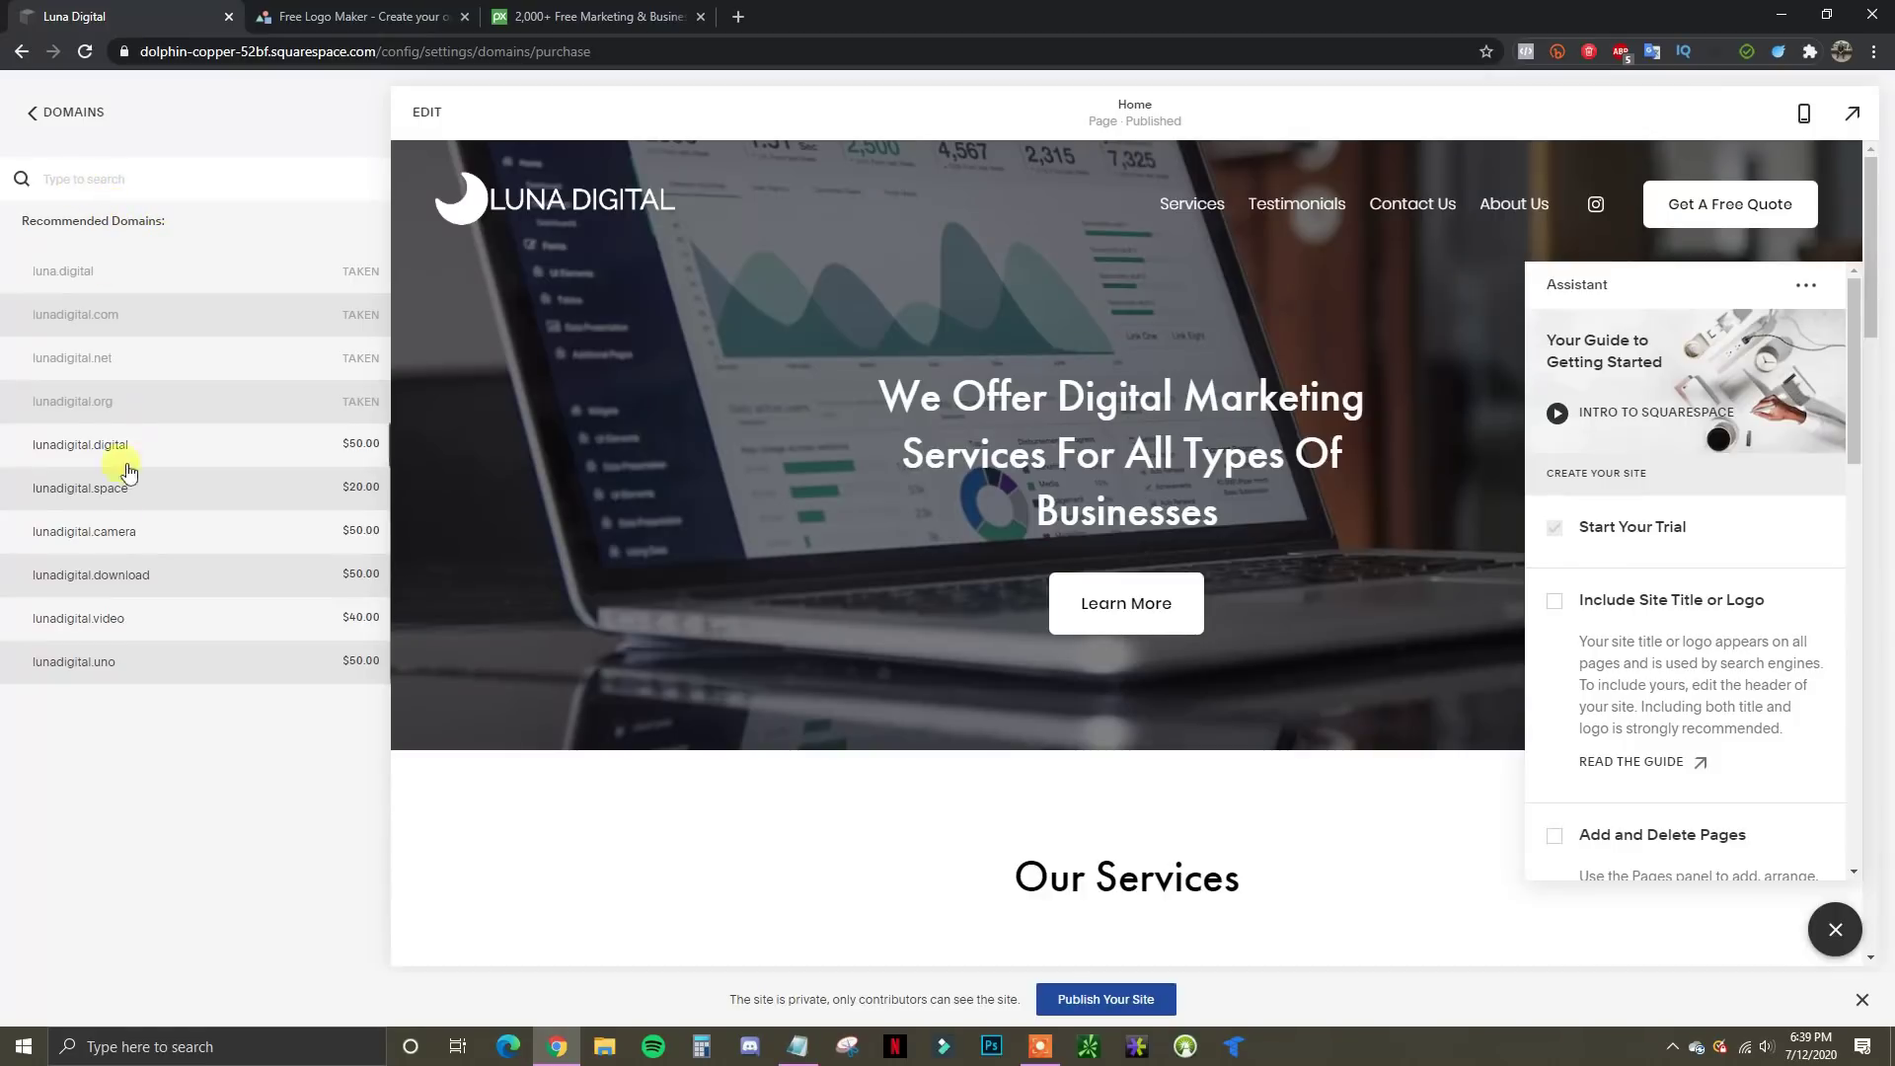
pyautogui.click(136, 169)
pyautogui.write('lunadigitalmarketing')
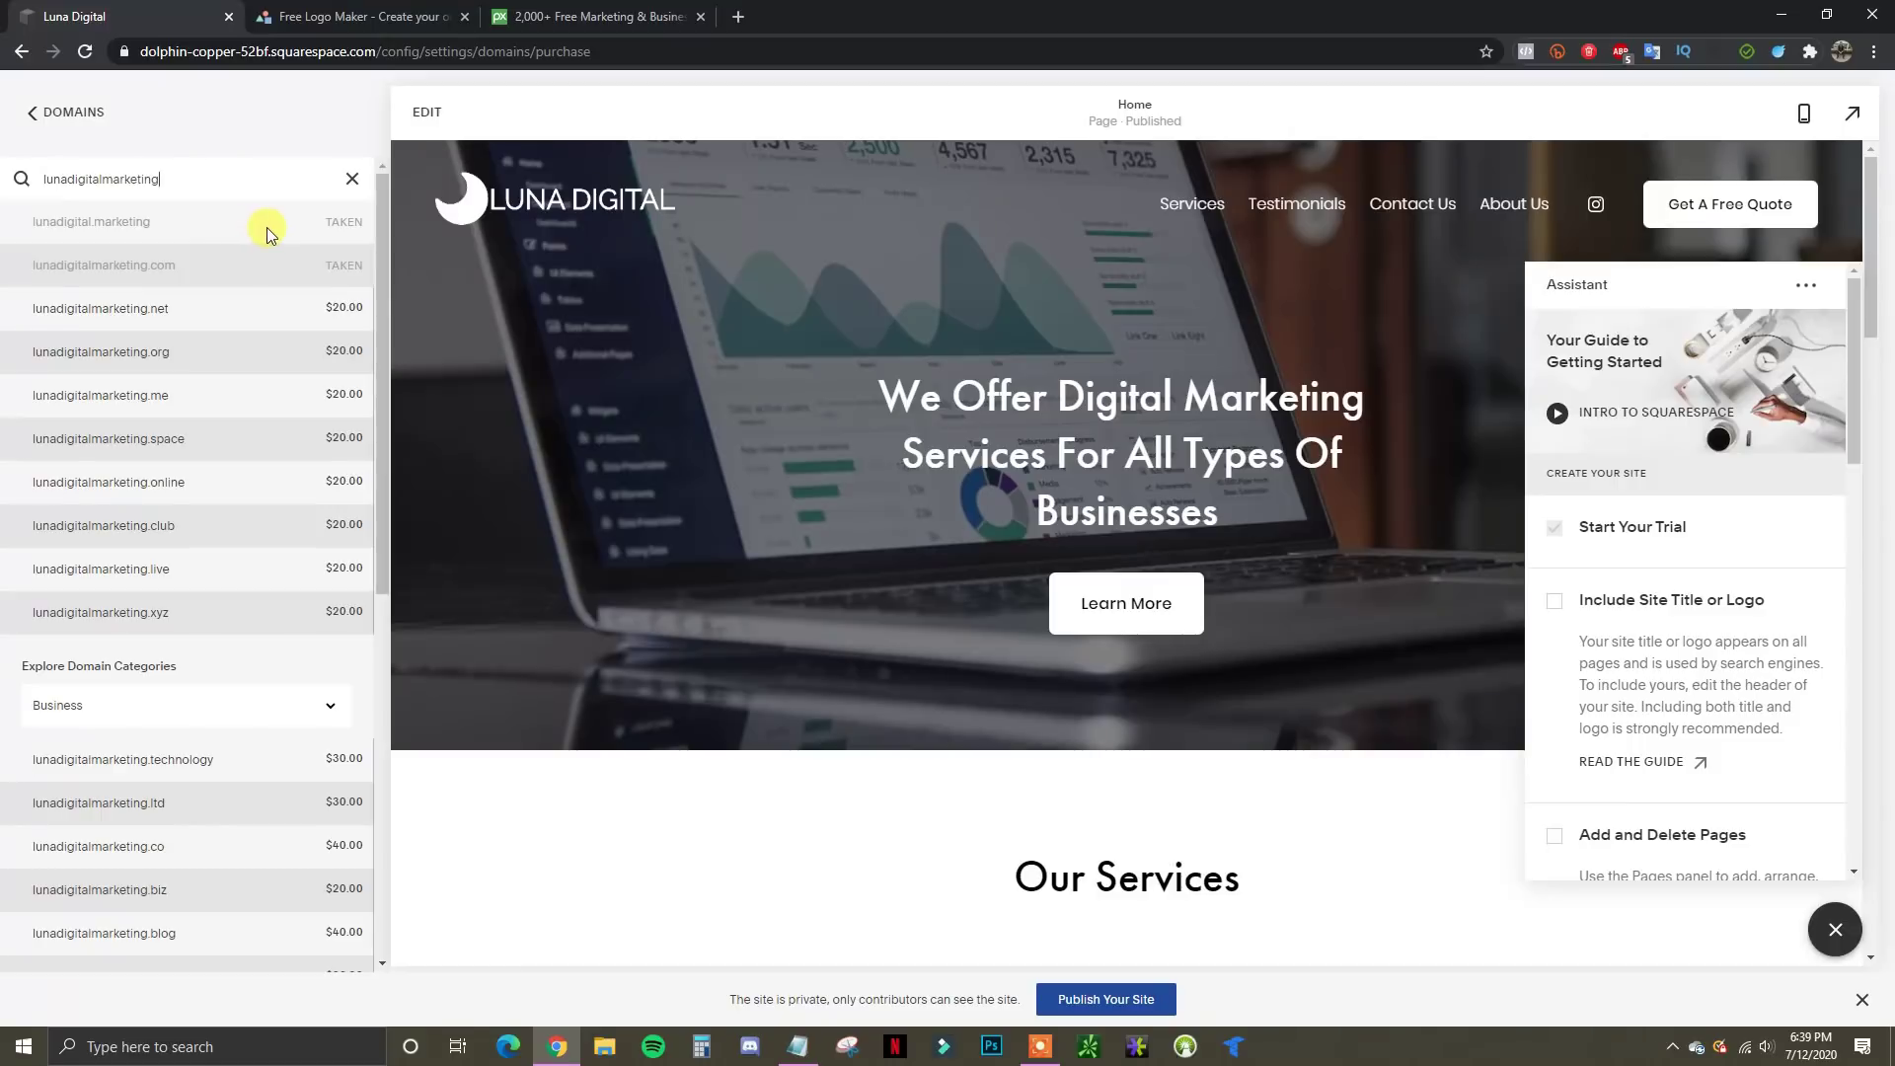
pyautogui.moveTo(296, 317)
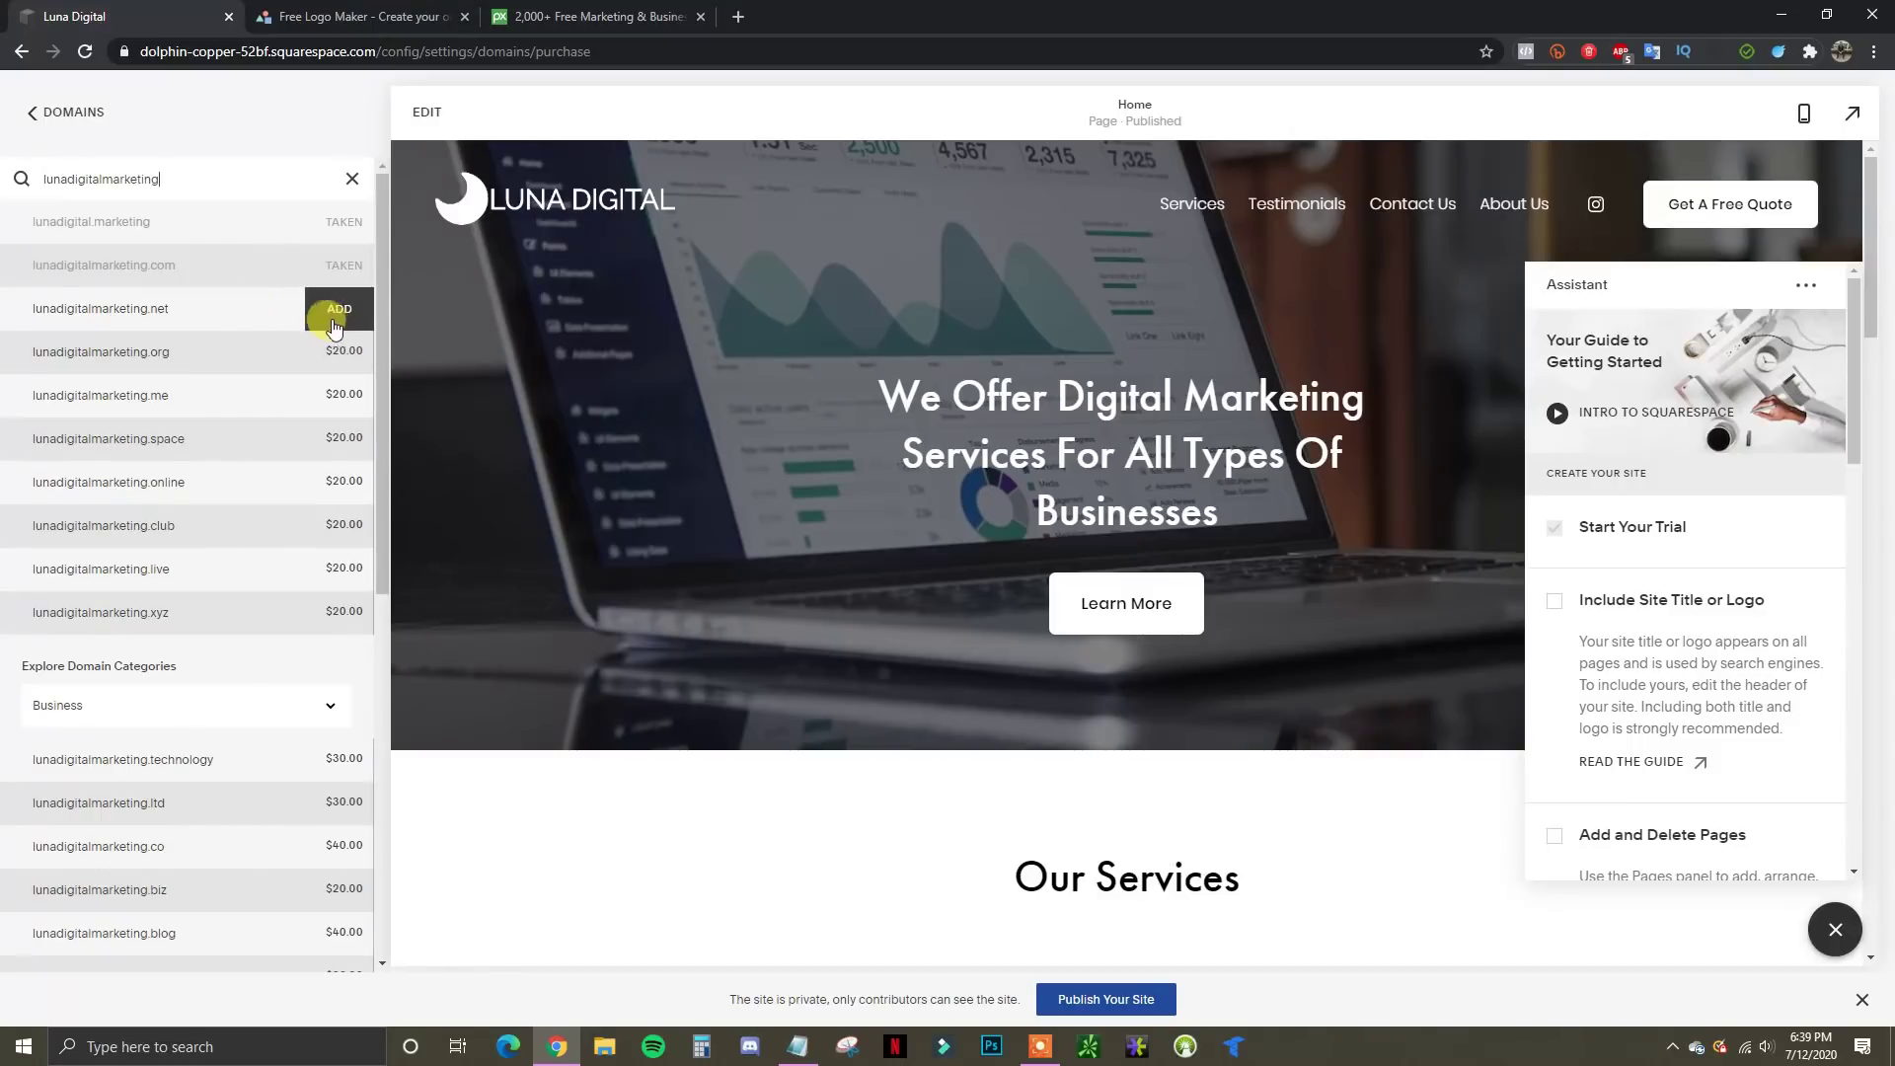
pyautogui.click(338, 312)
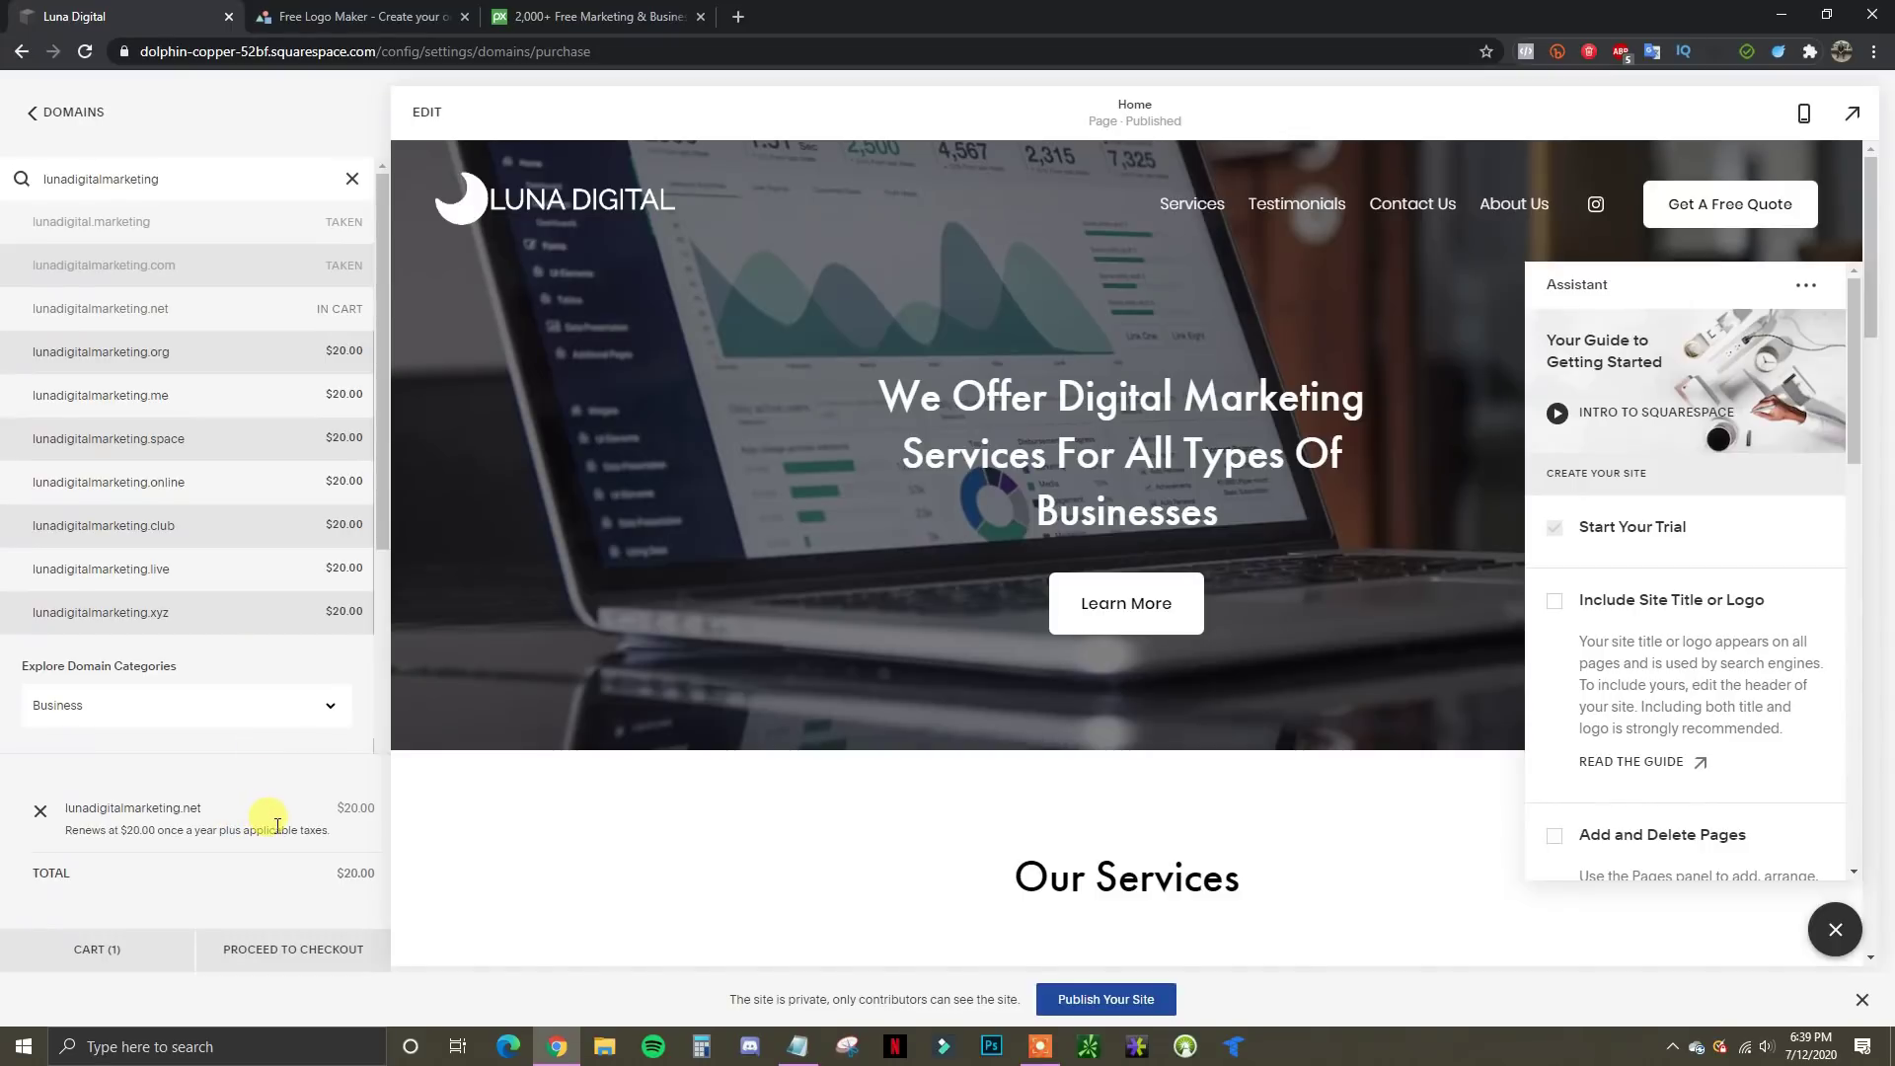
# Proceed to checkout and fill the contact details form from saved entries, fixing the flagged field
pyautogui.click(272, 950)
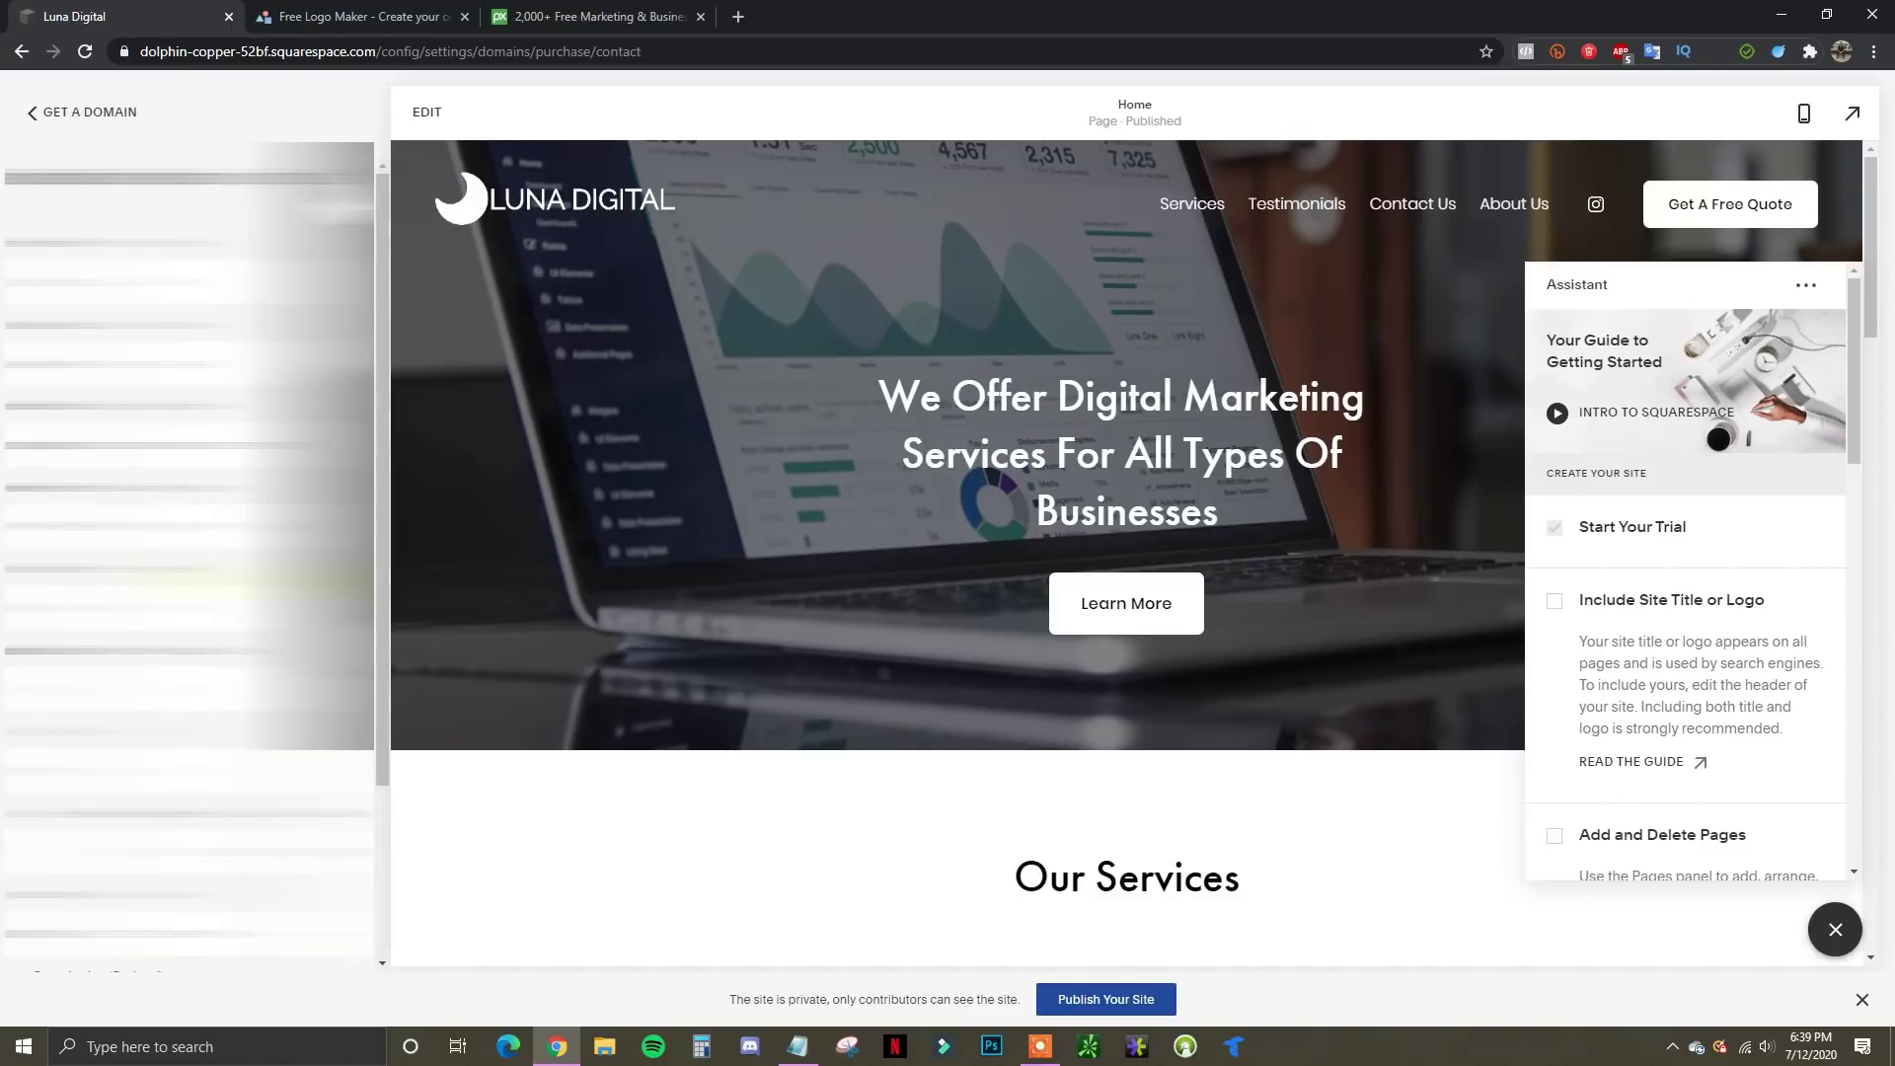
pyautogui.scroll(-3, 375, 582)
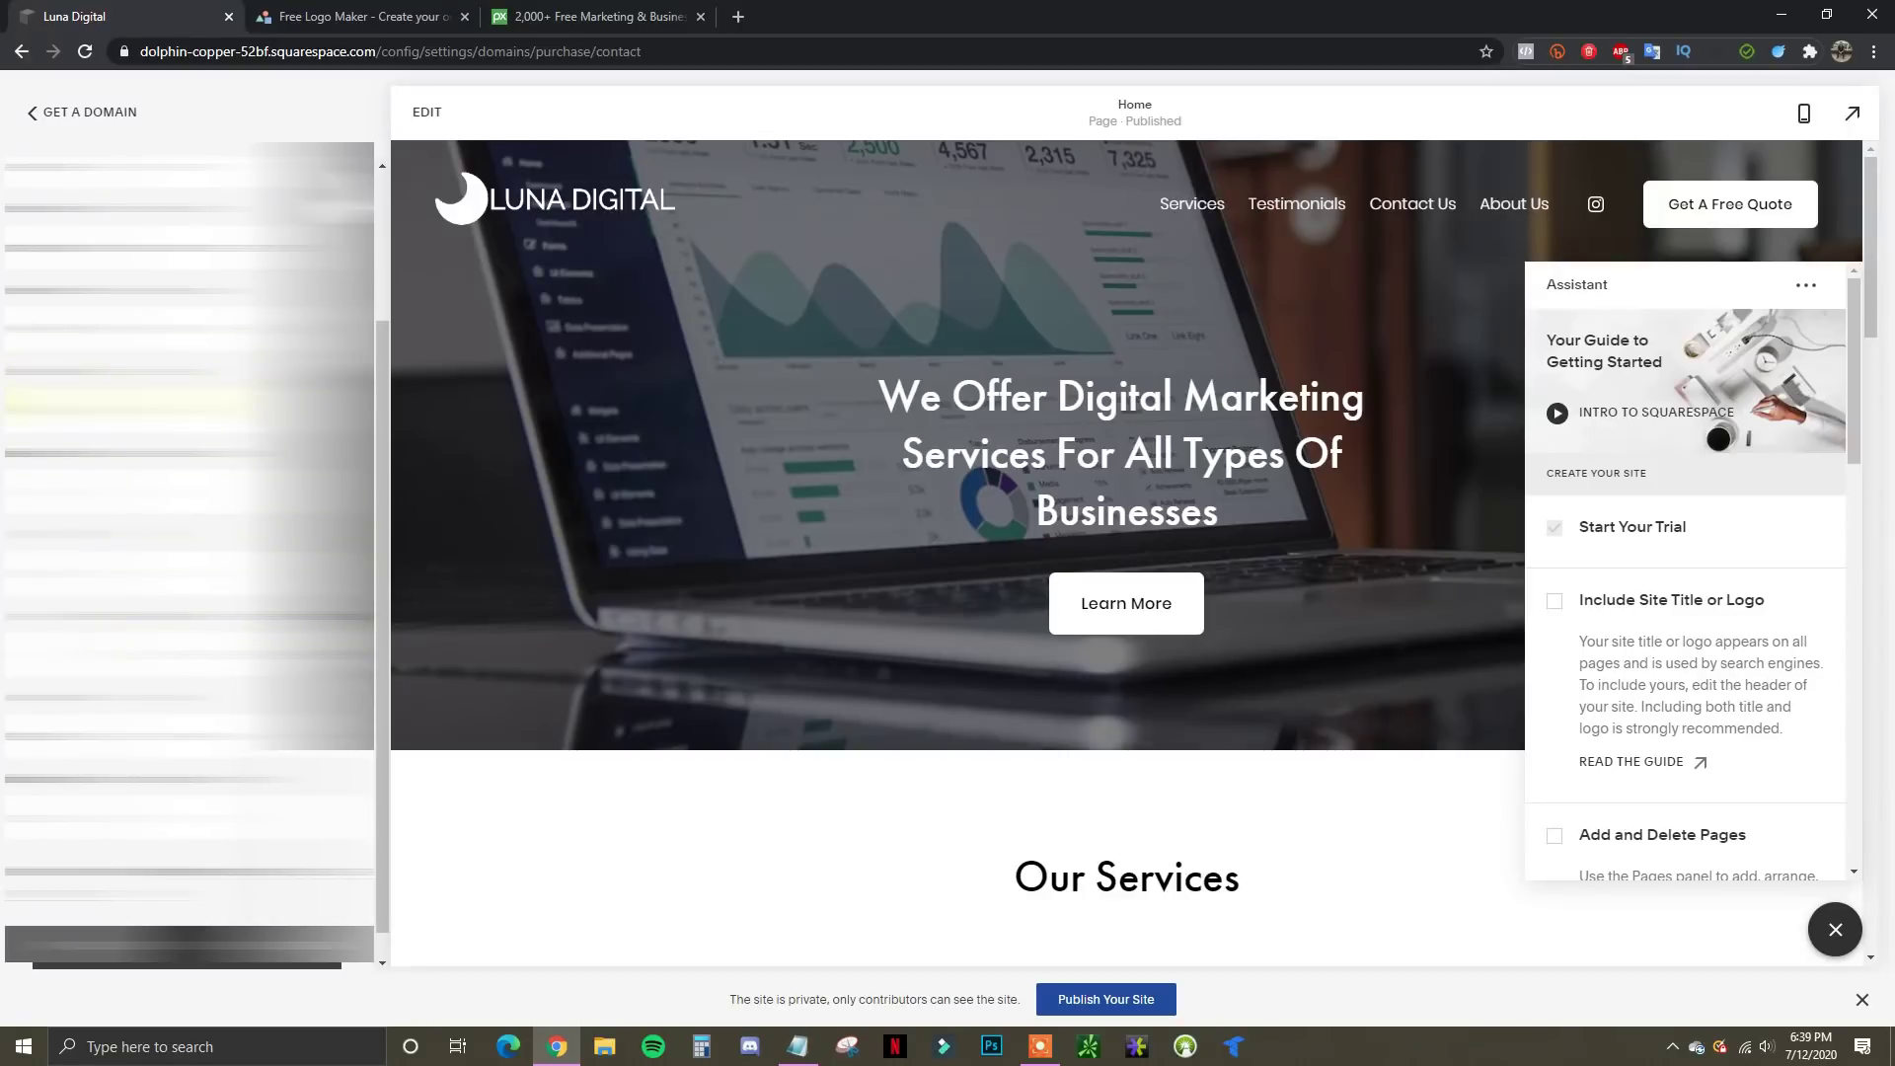
pyautogui.click(128, 403)
pyautogui.click(148, 467)
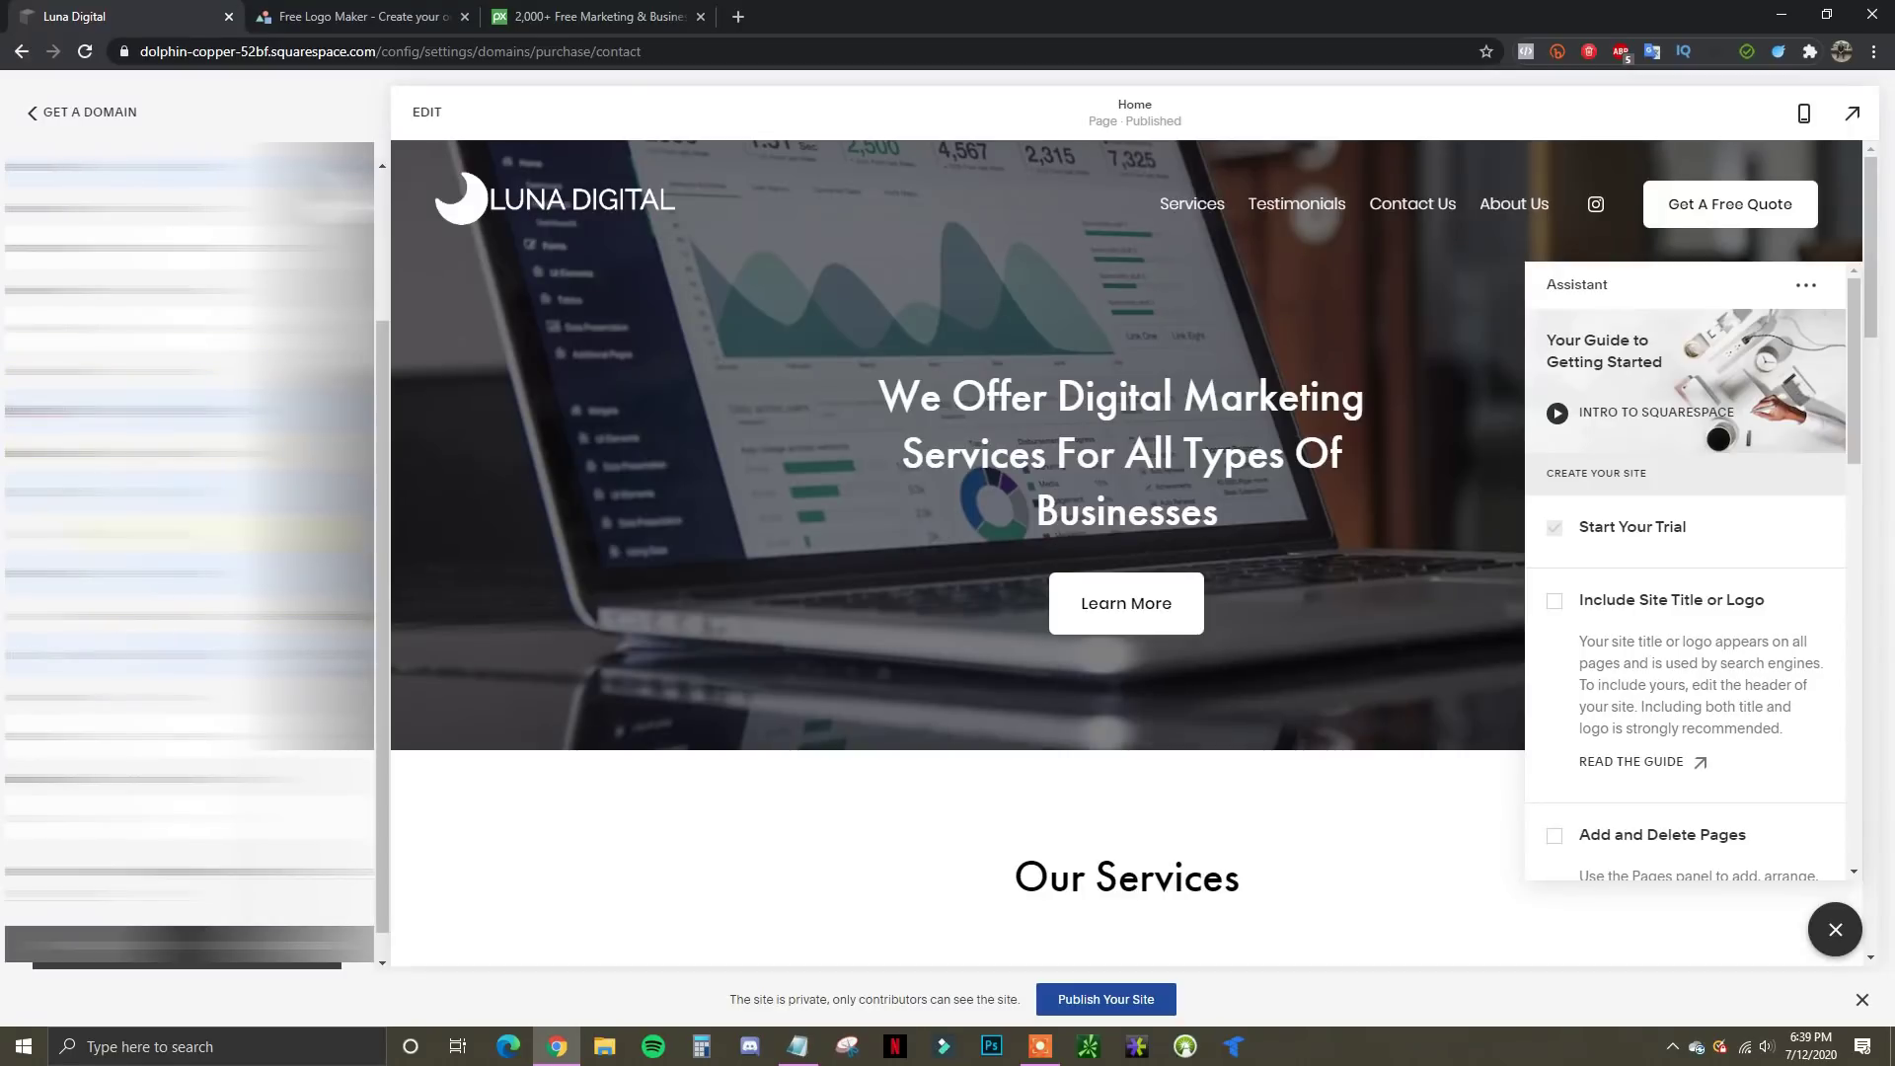
pyautogui.scroll(-1, 188, 582)
pyautogui.click(187, 917)
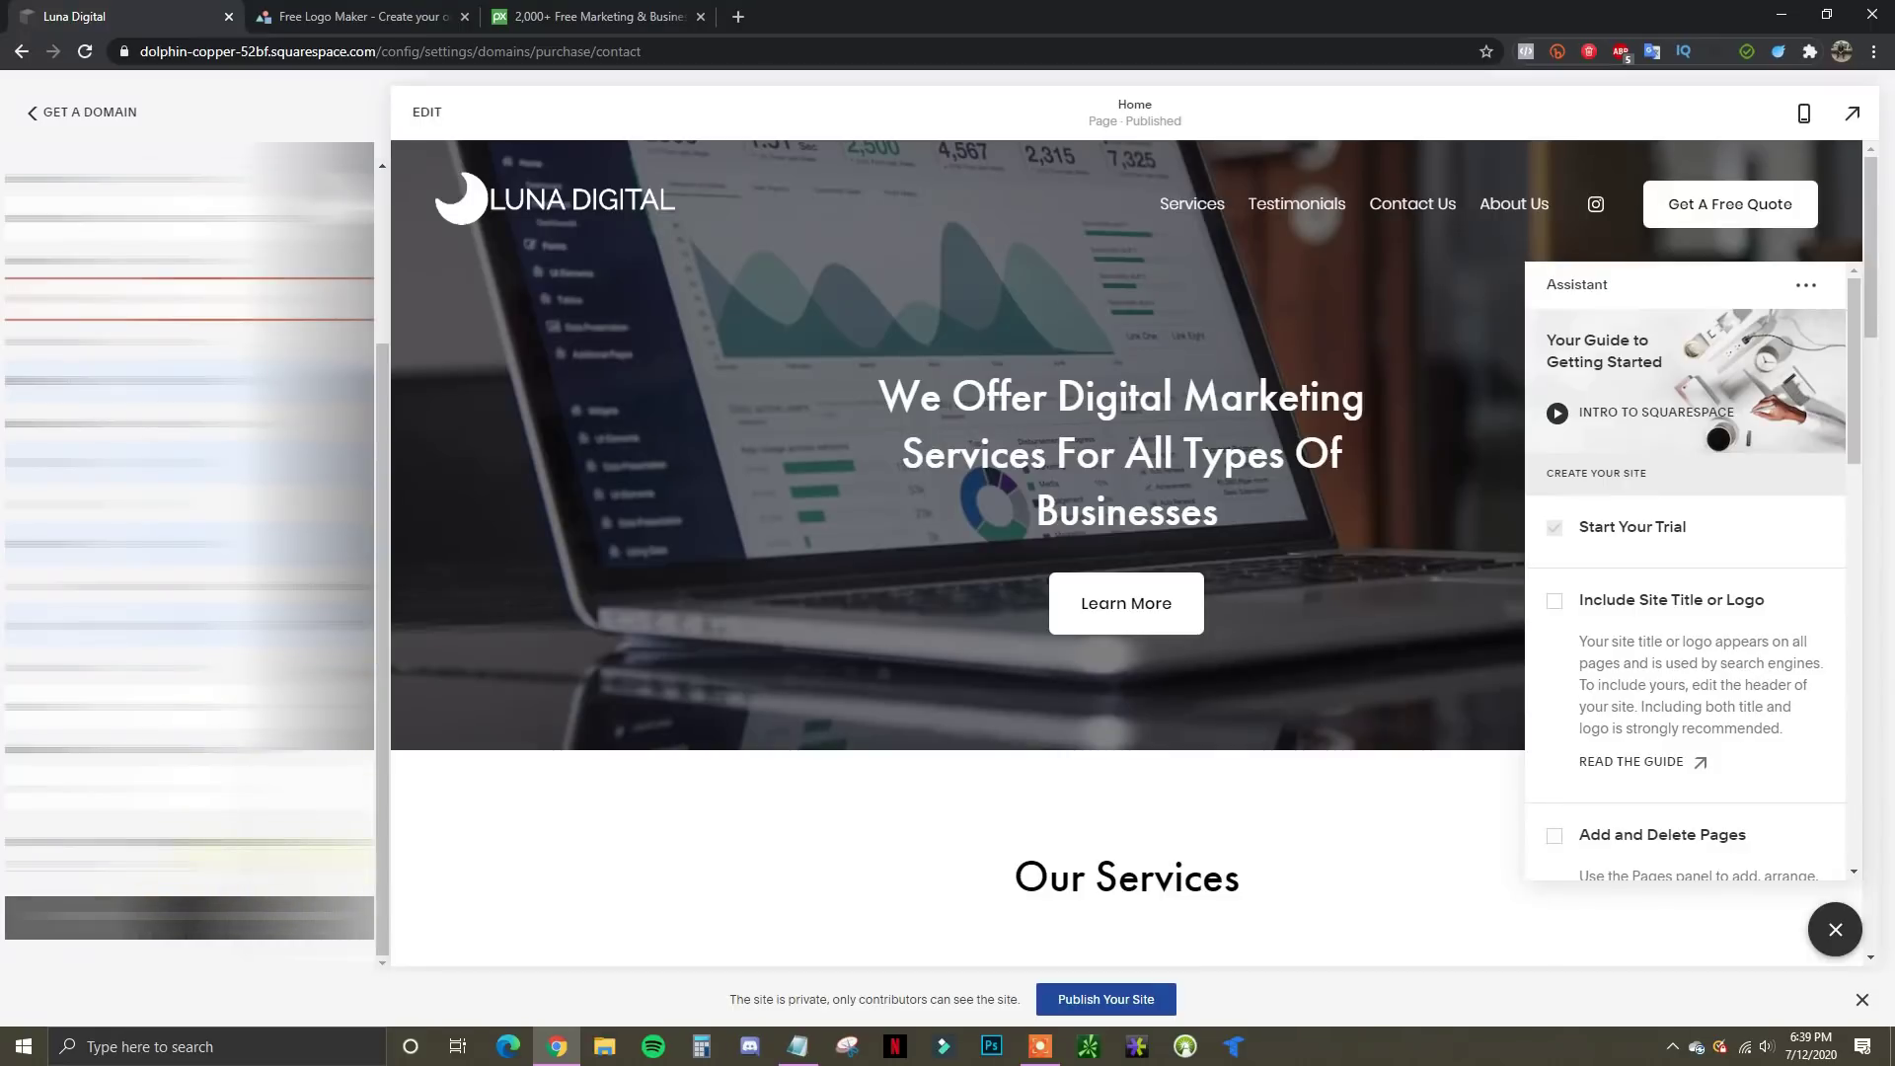
pyautogui.click(148, 299)
pyautogui.click(148, 365)
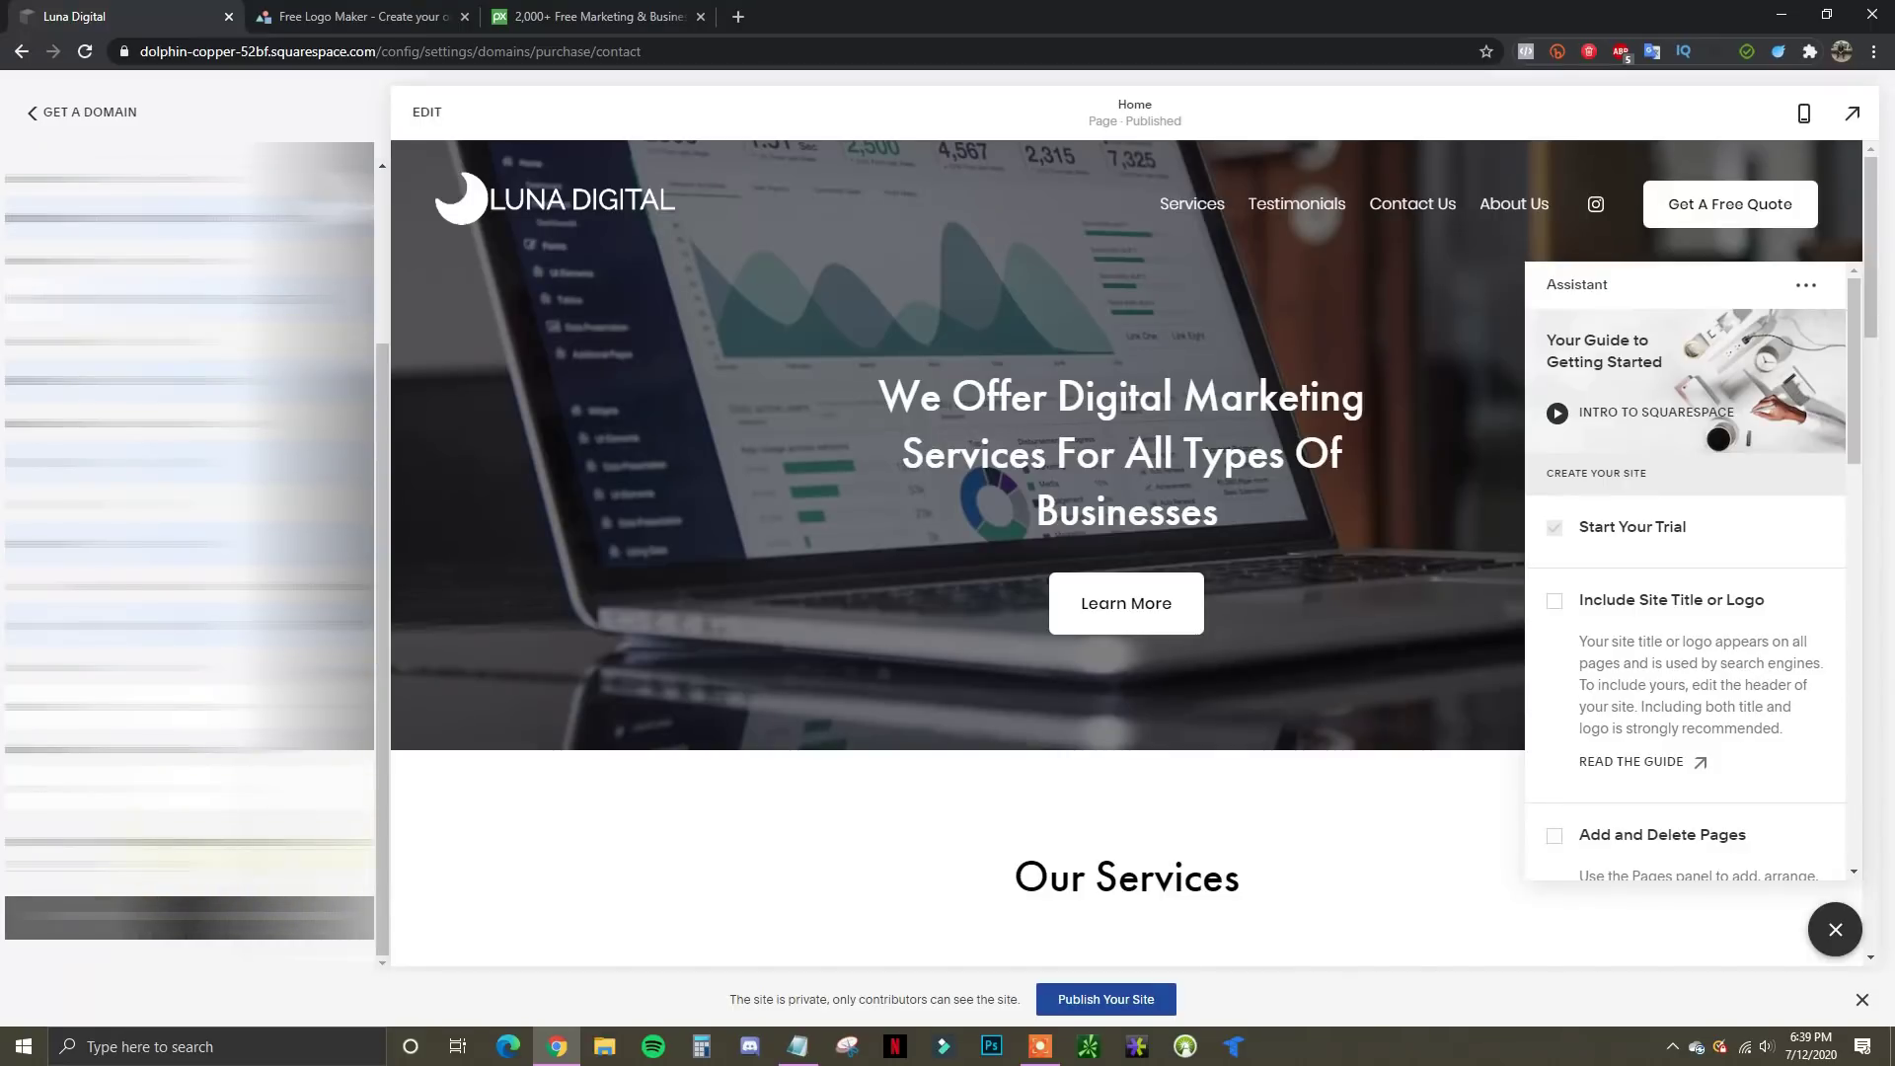
pyautogui.click(188, 918)
# Complete the domain purchase and acknowledge the Registering Domain notice
pyautogui.scroll(-2, 188, 582)
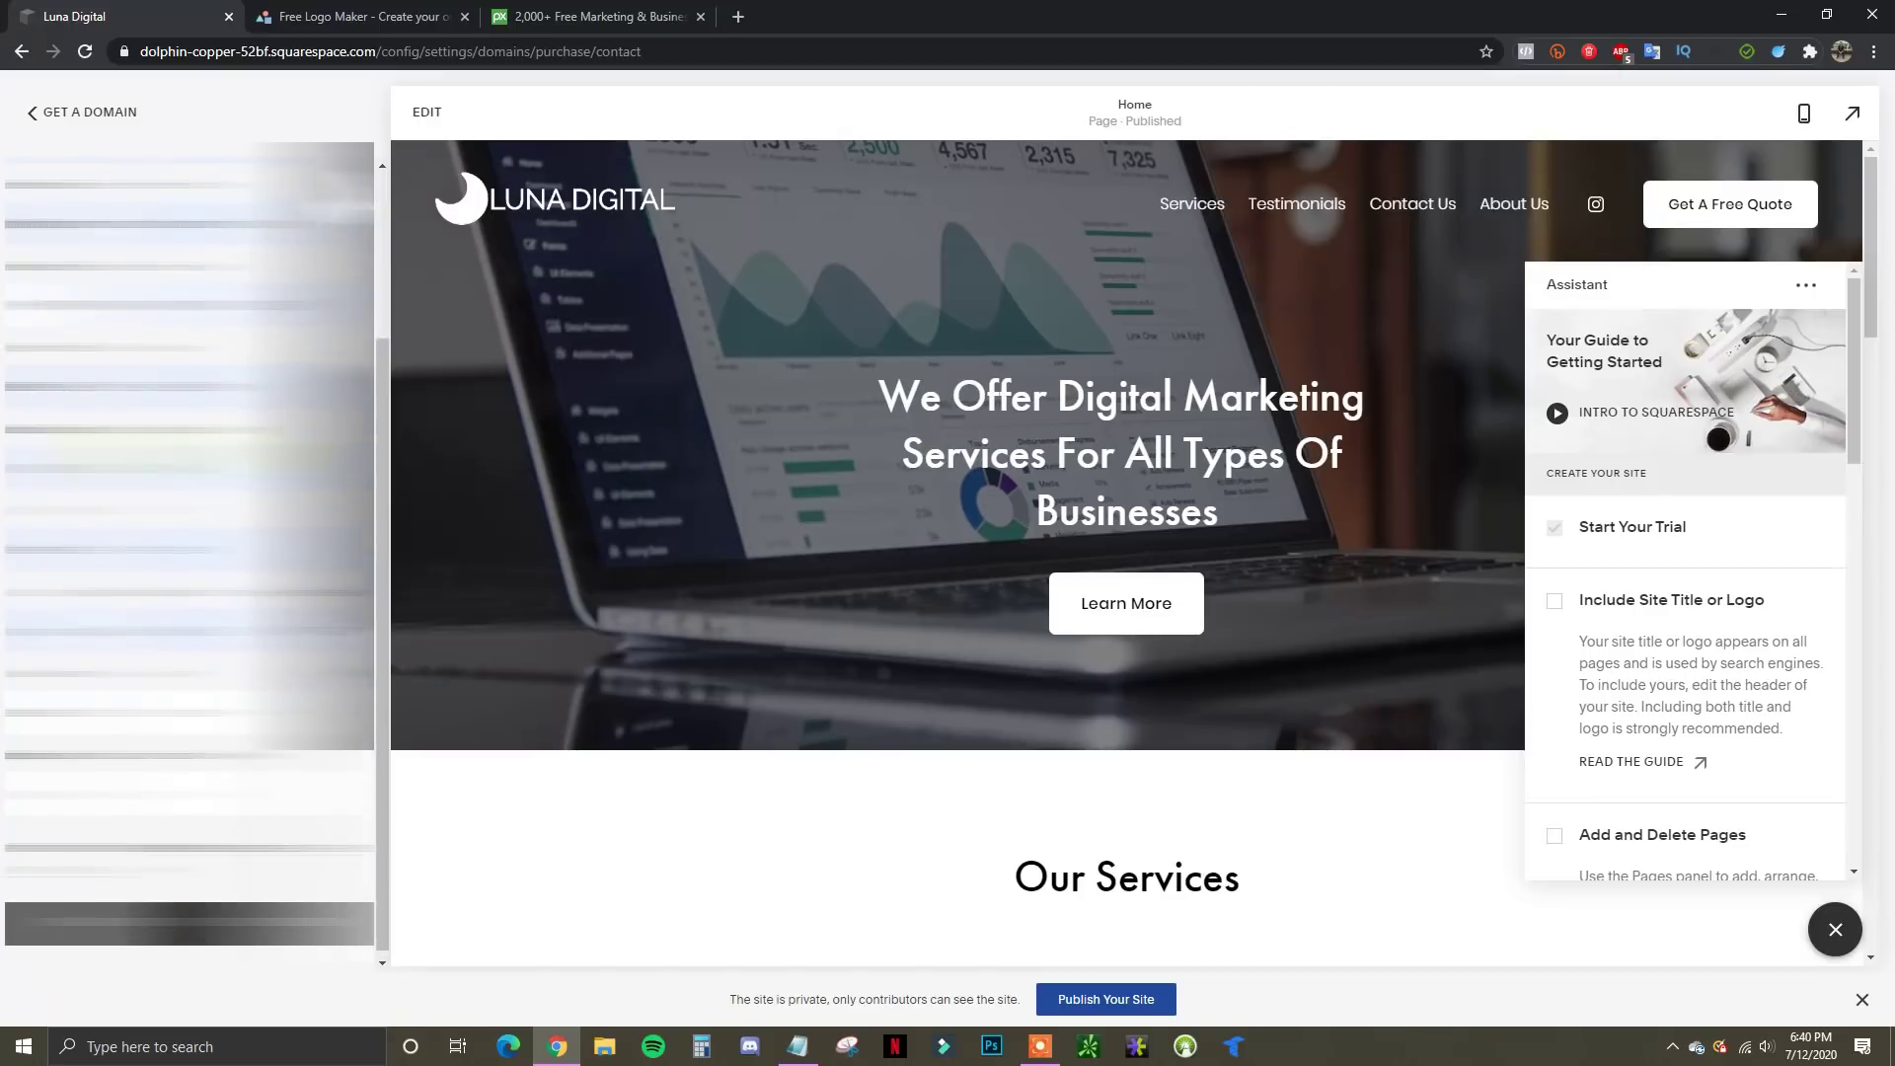
pyautogui.click(187, 917)
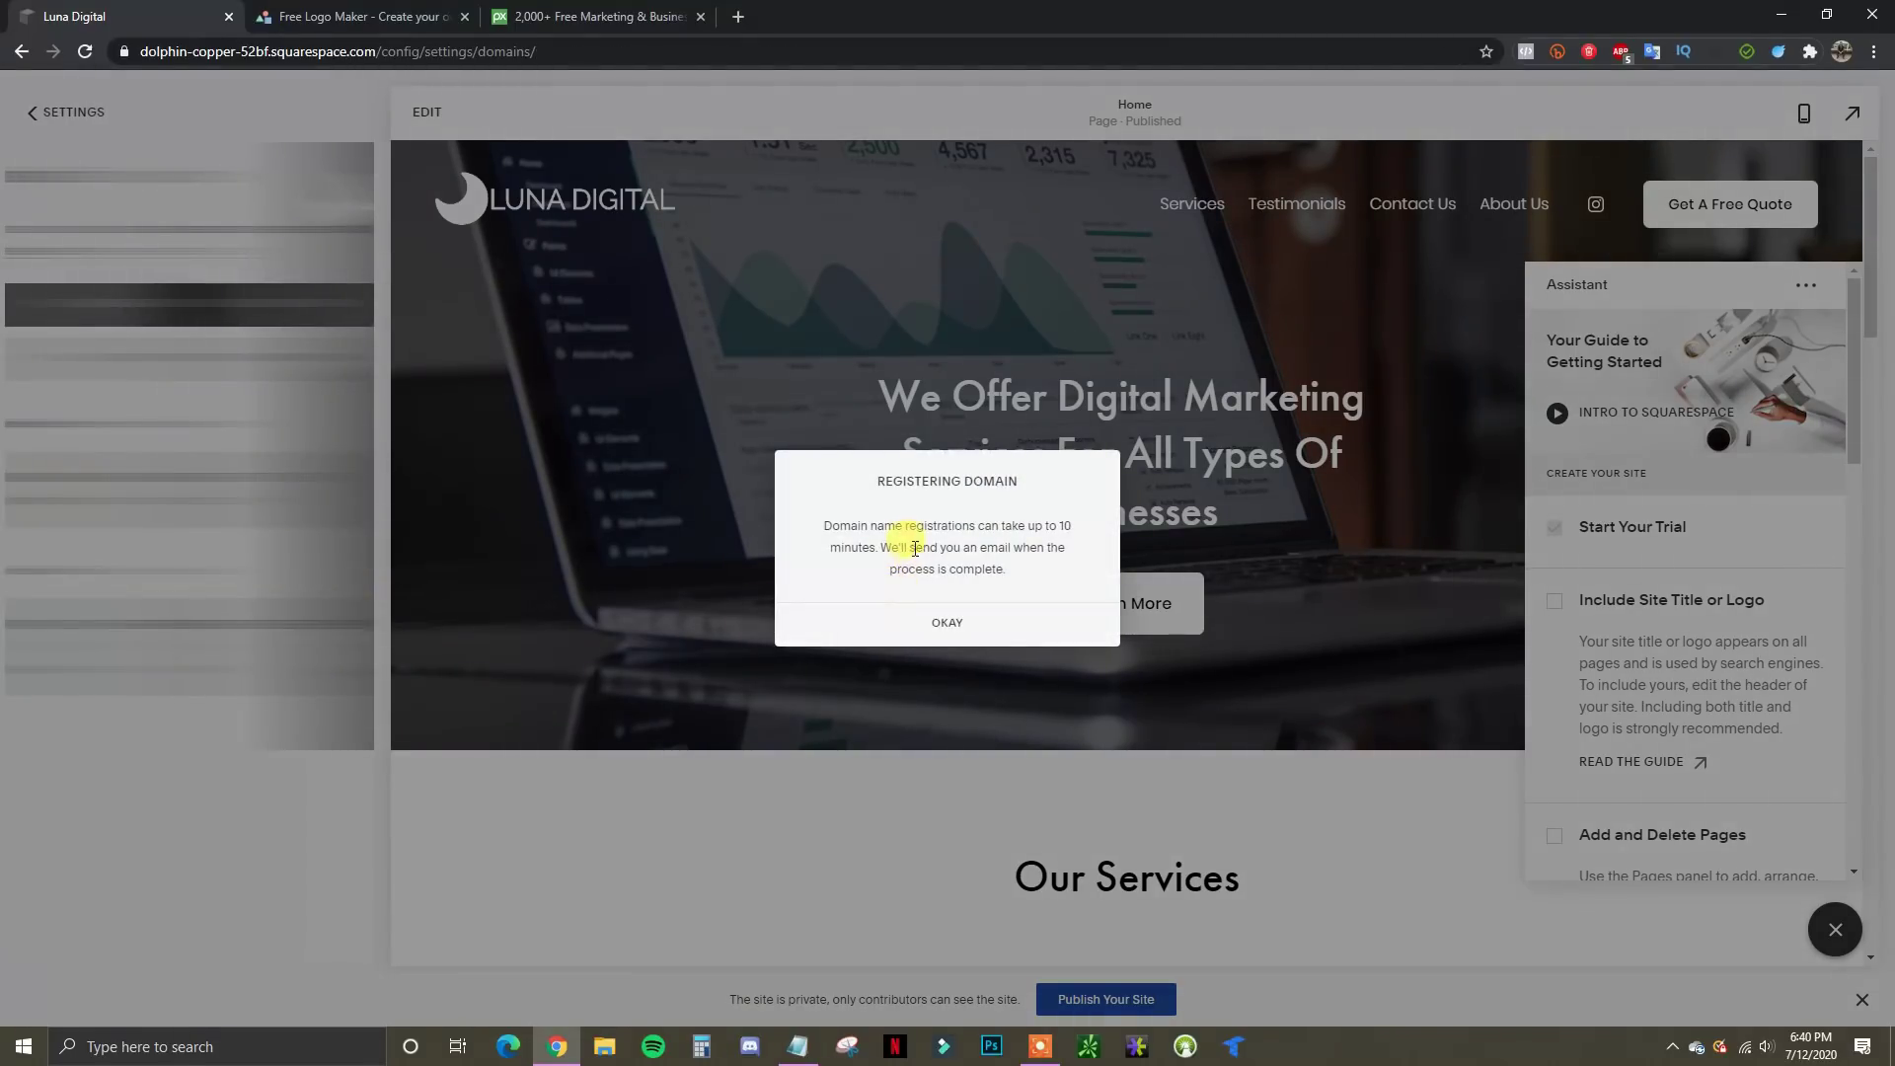
pyautogui.click(947, 623)
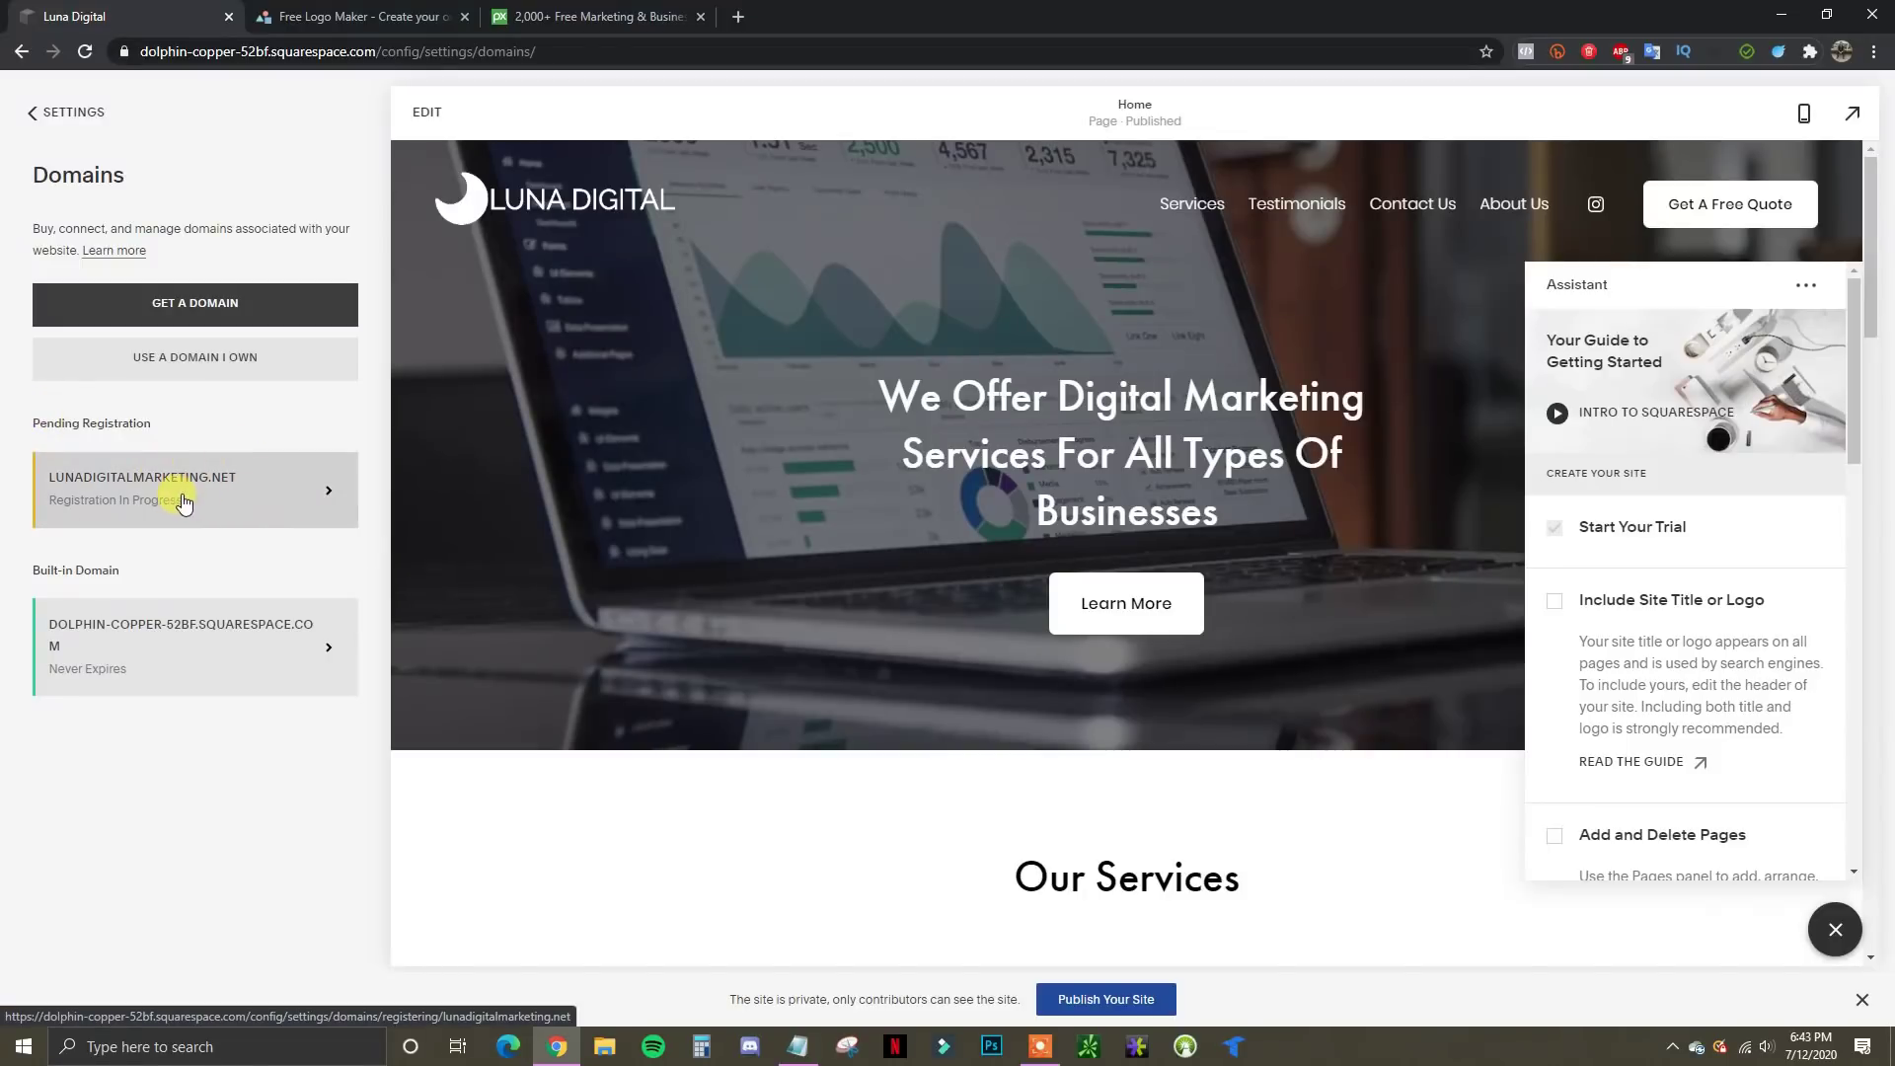
pyautogui.click(283, 499)
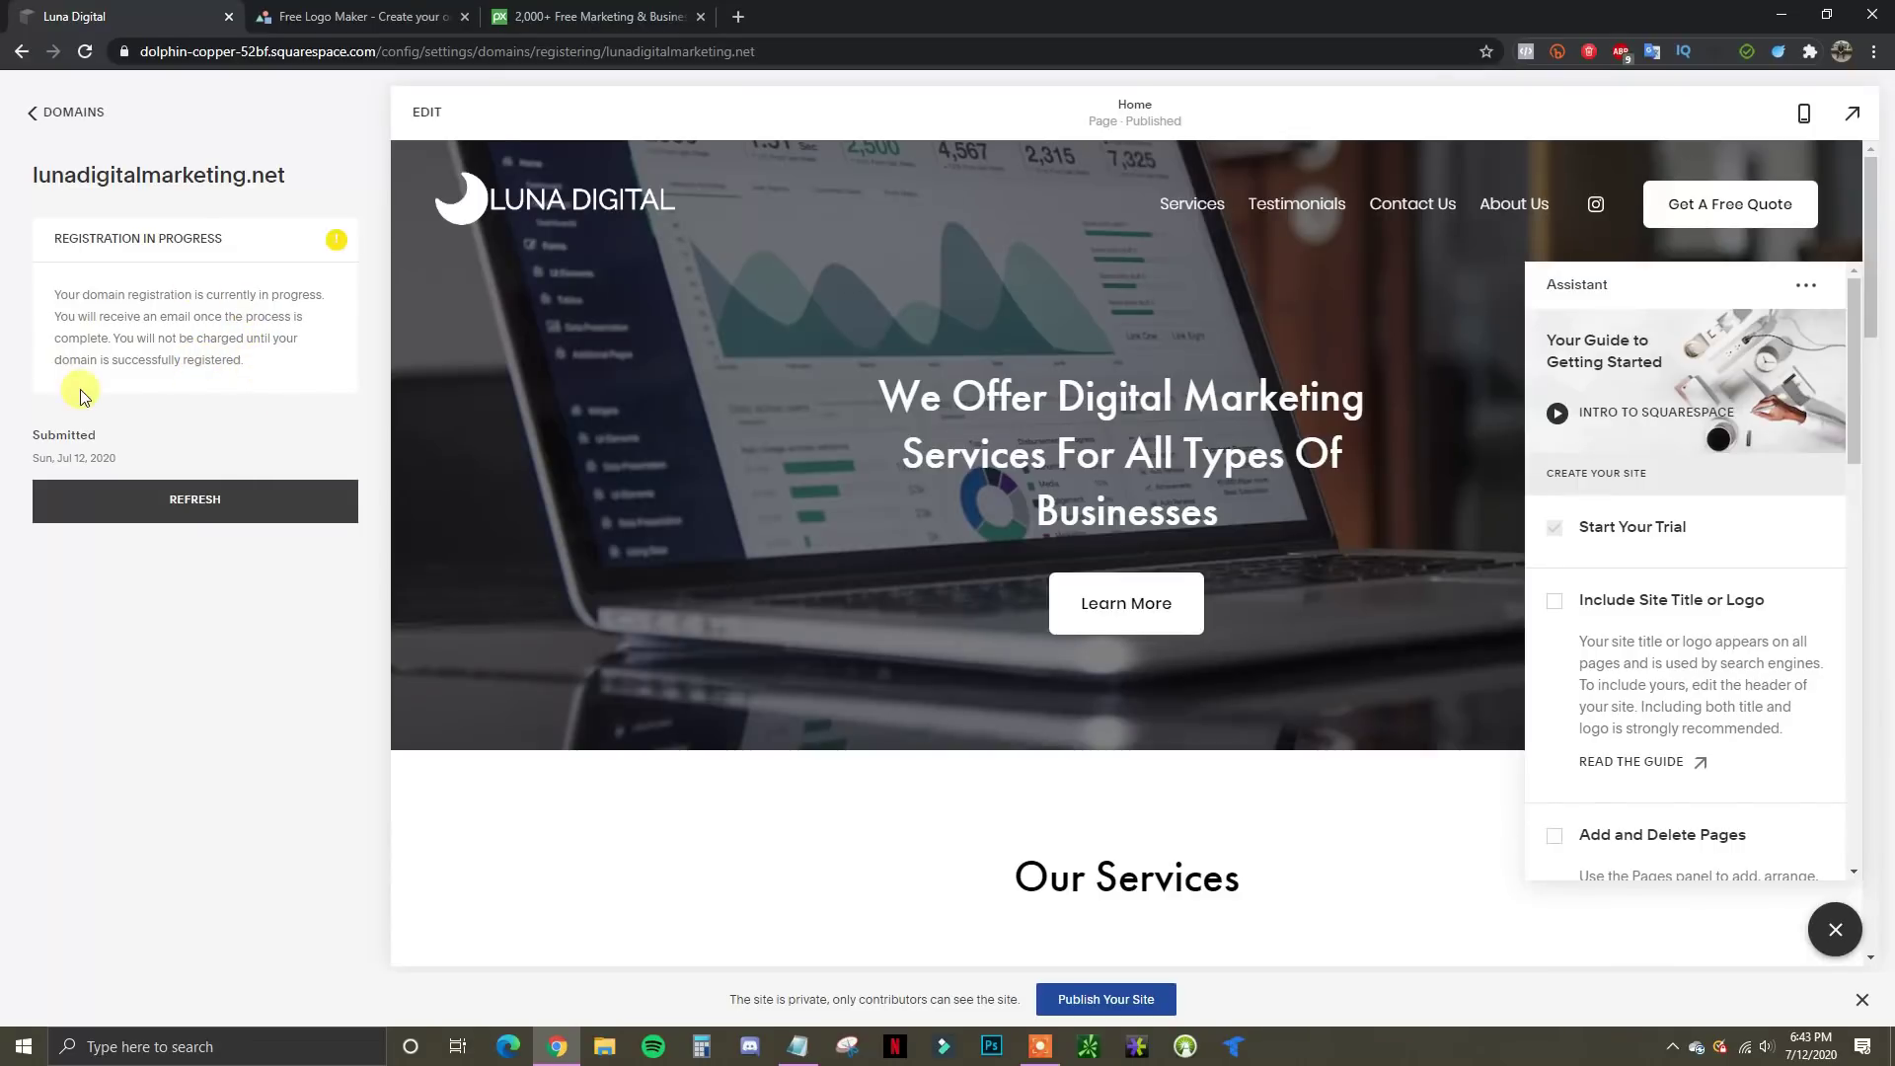
pyautogui.click(198, 501)
pyautogui.click(61, 115)
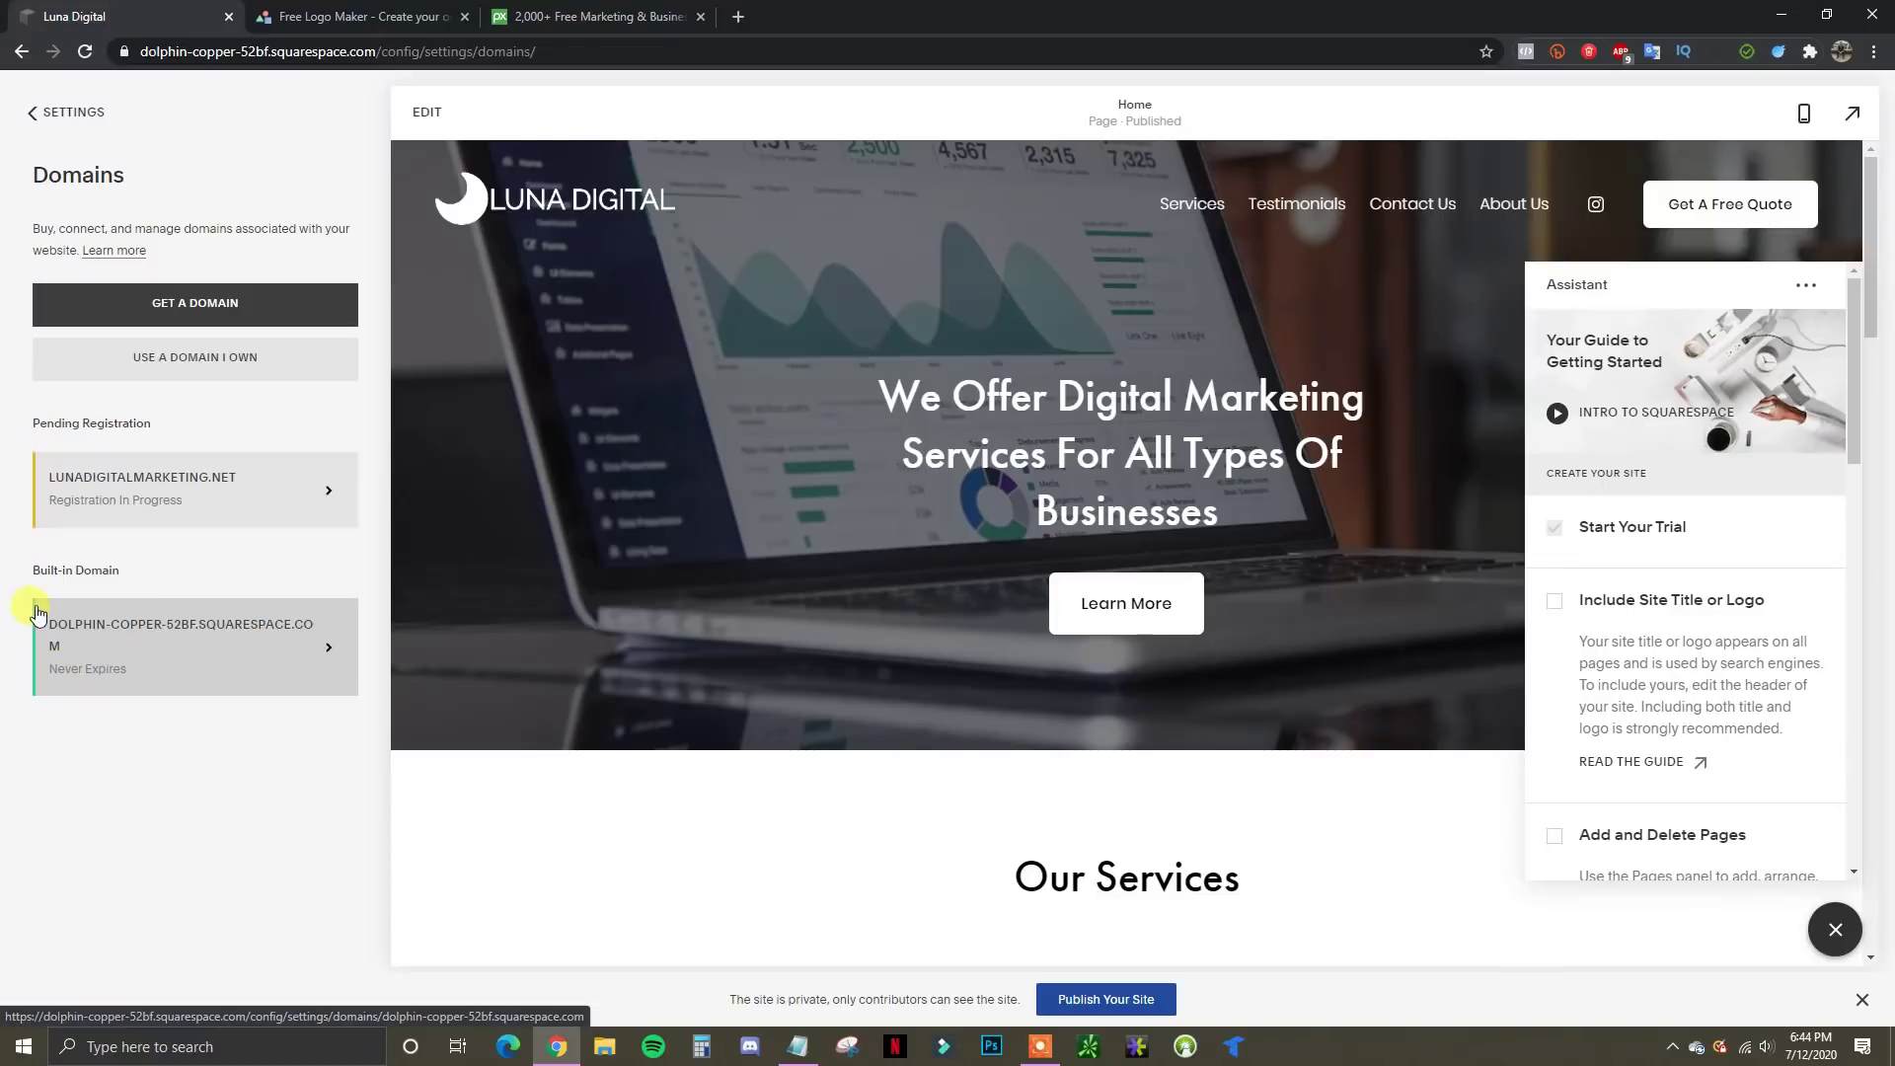
pyautogui.click(279, 490)
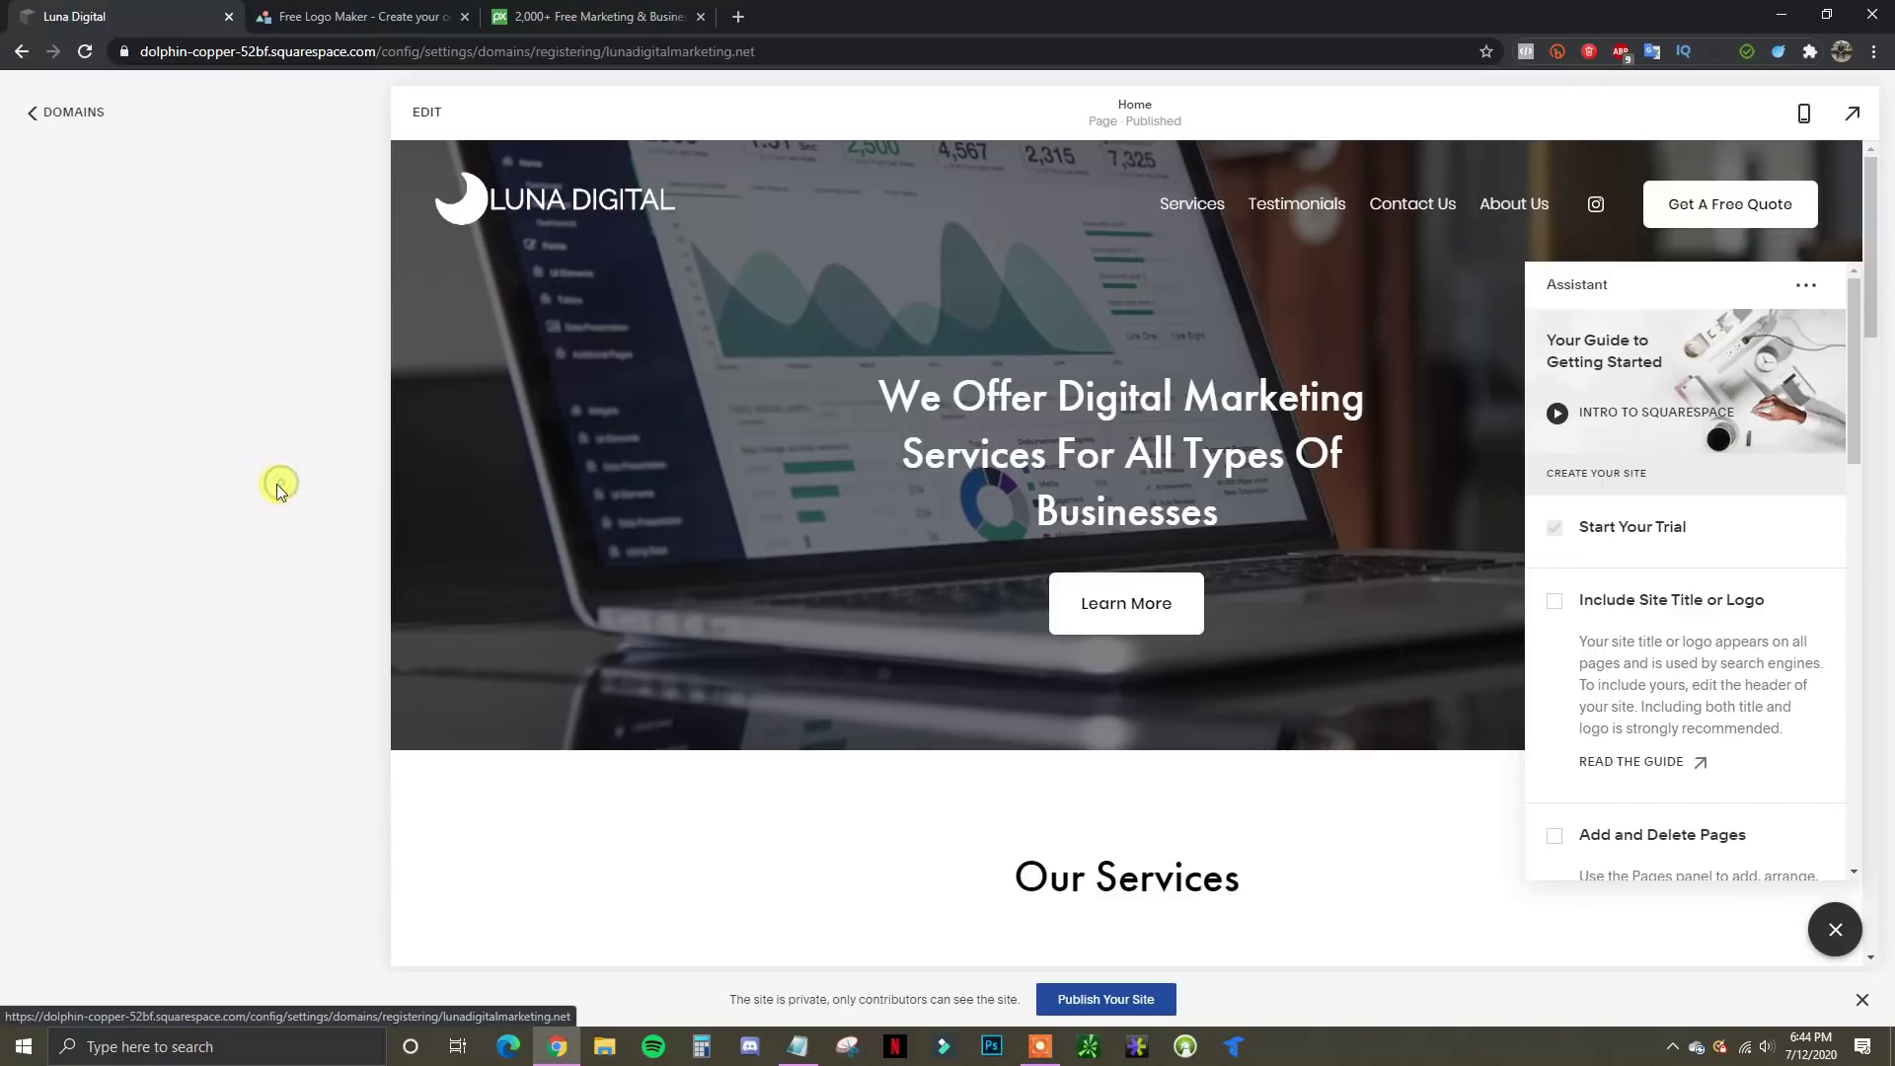
pyautogui.click(38, 115)
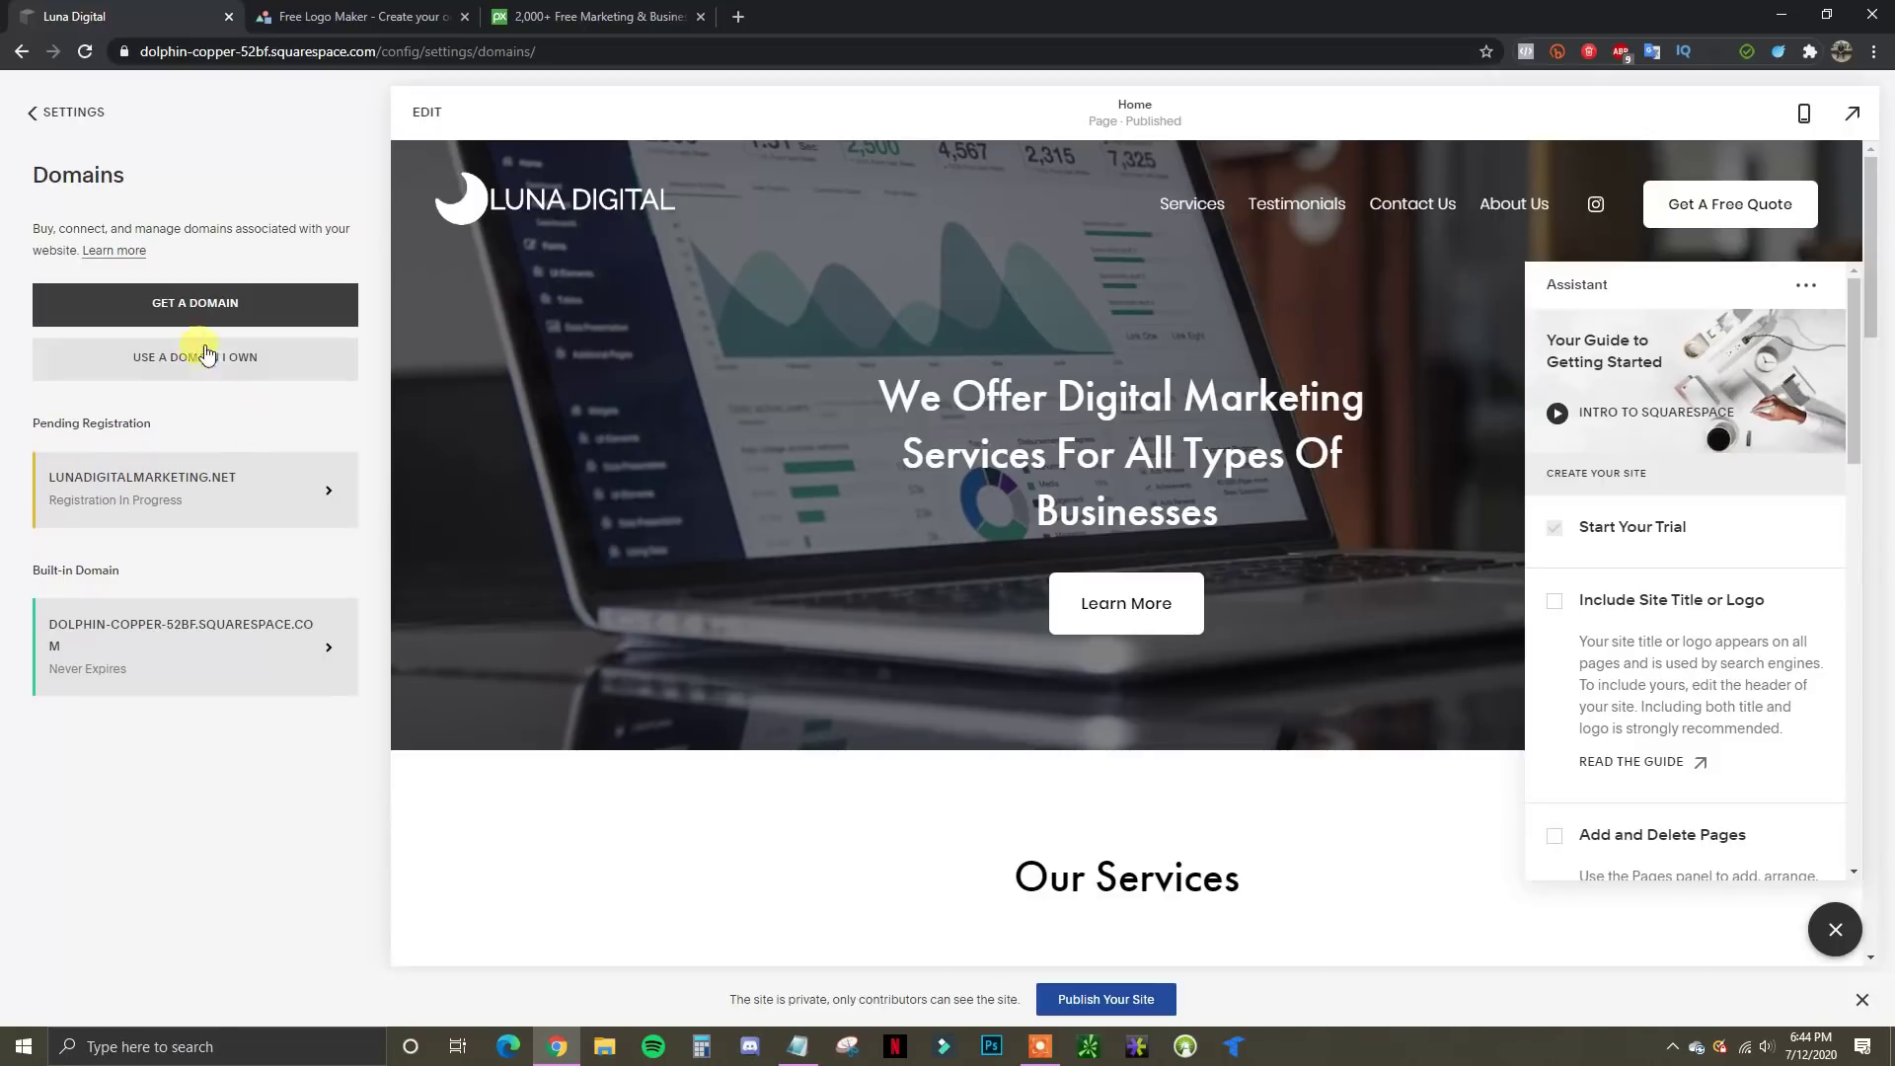
# Set Site Availability to Public, save it, and dismiss the Your Site is Now Live dialog
pyautogui.click(59, 114)
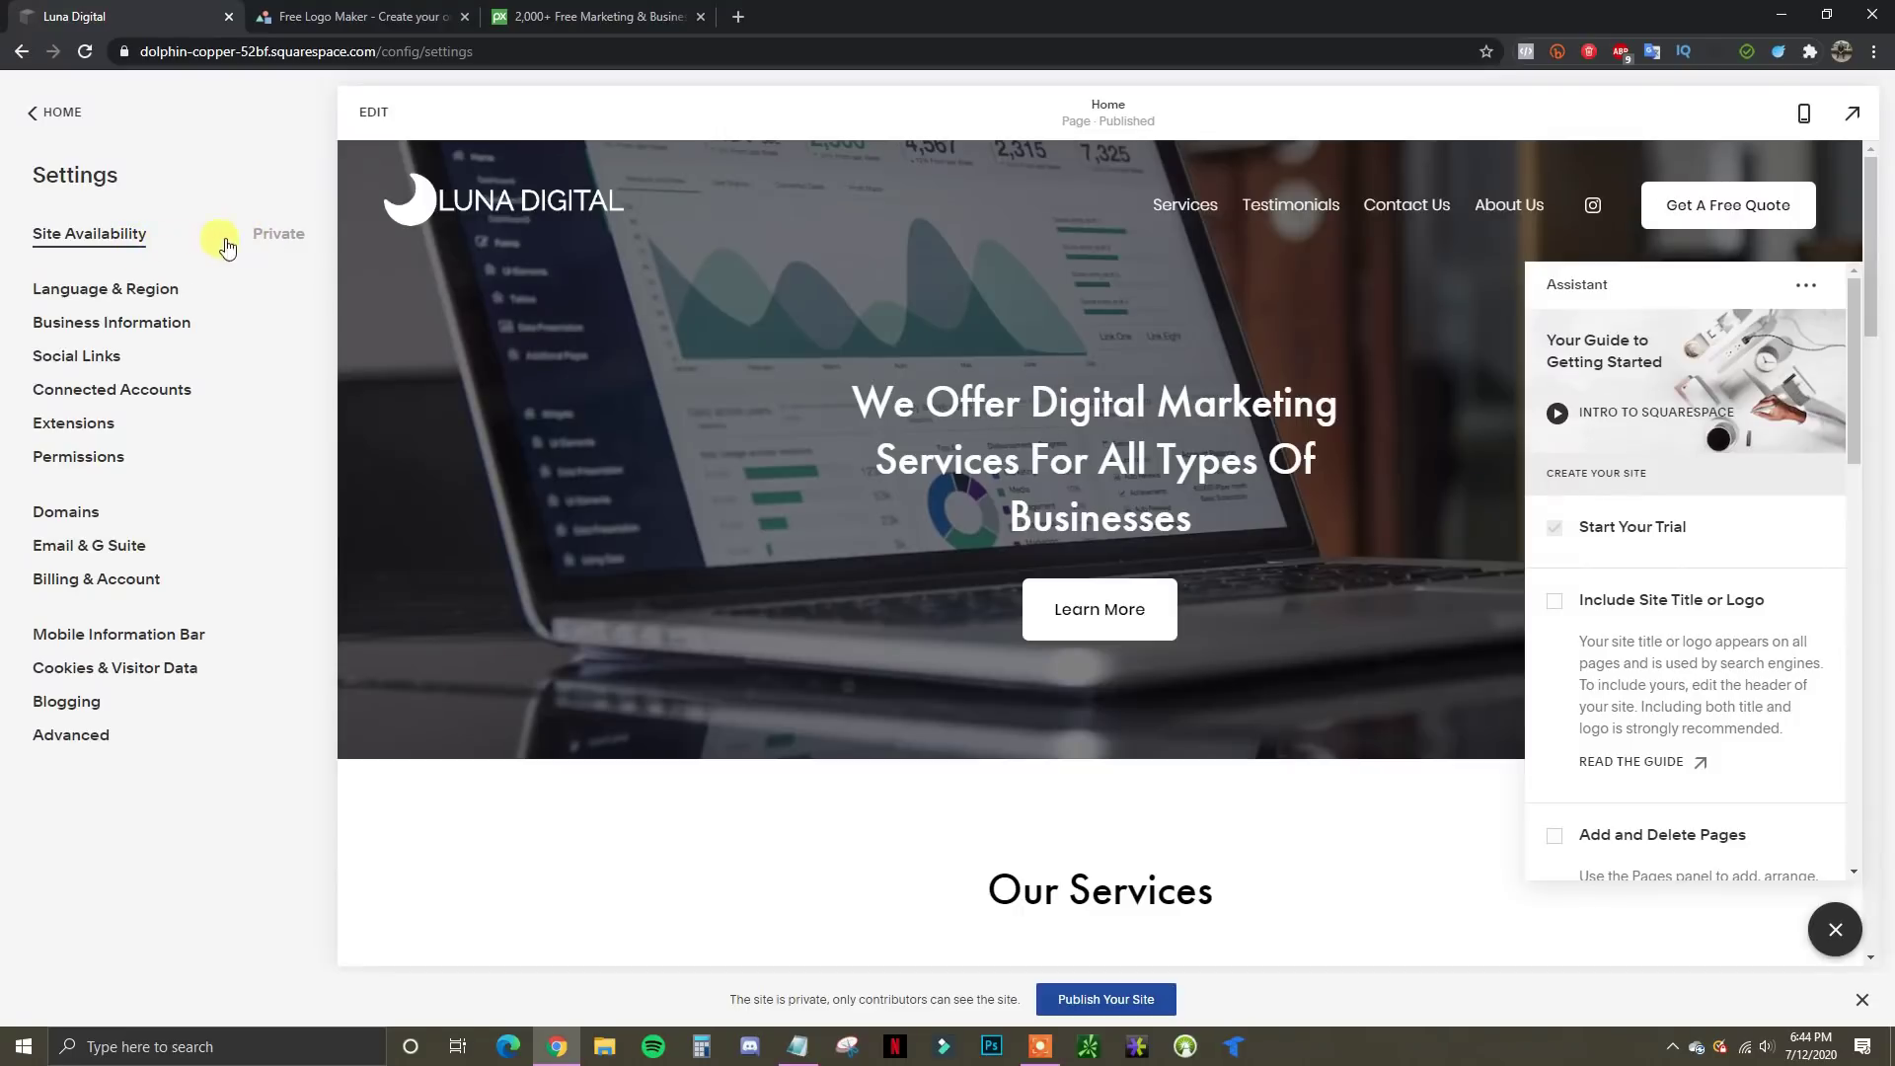
pyautogui.click(103, 245)
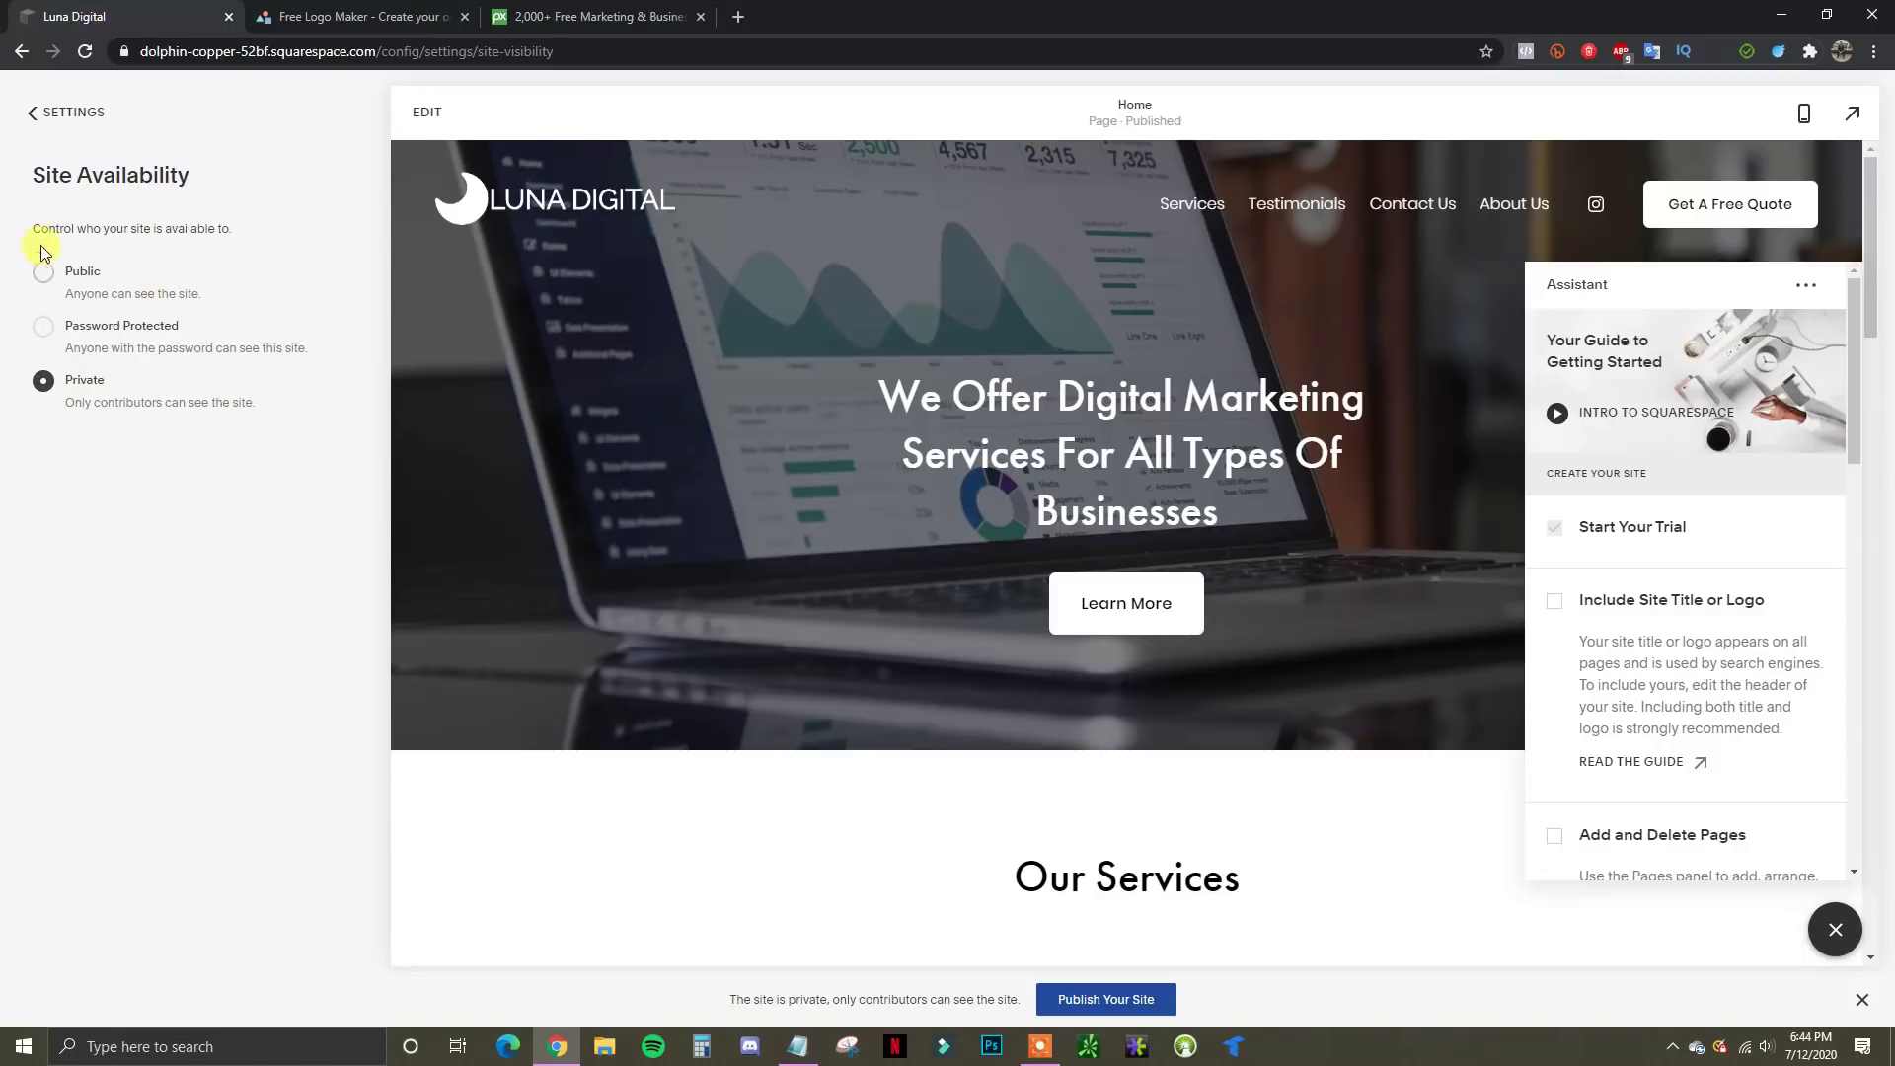
pyautogui.click(86, 278)
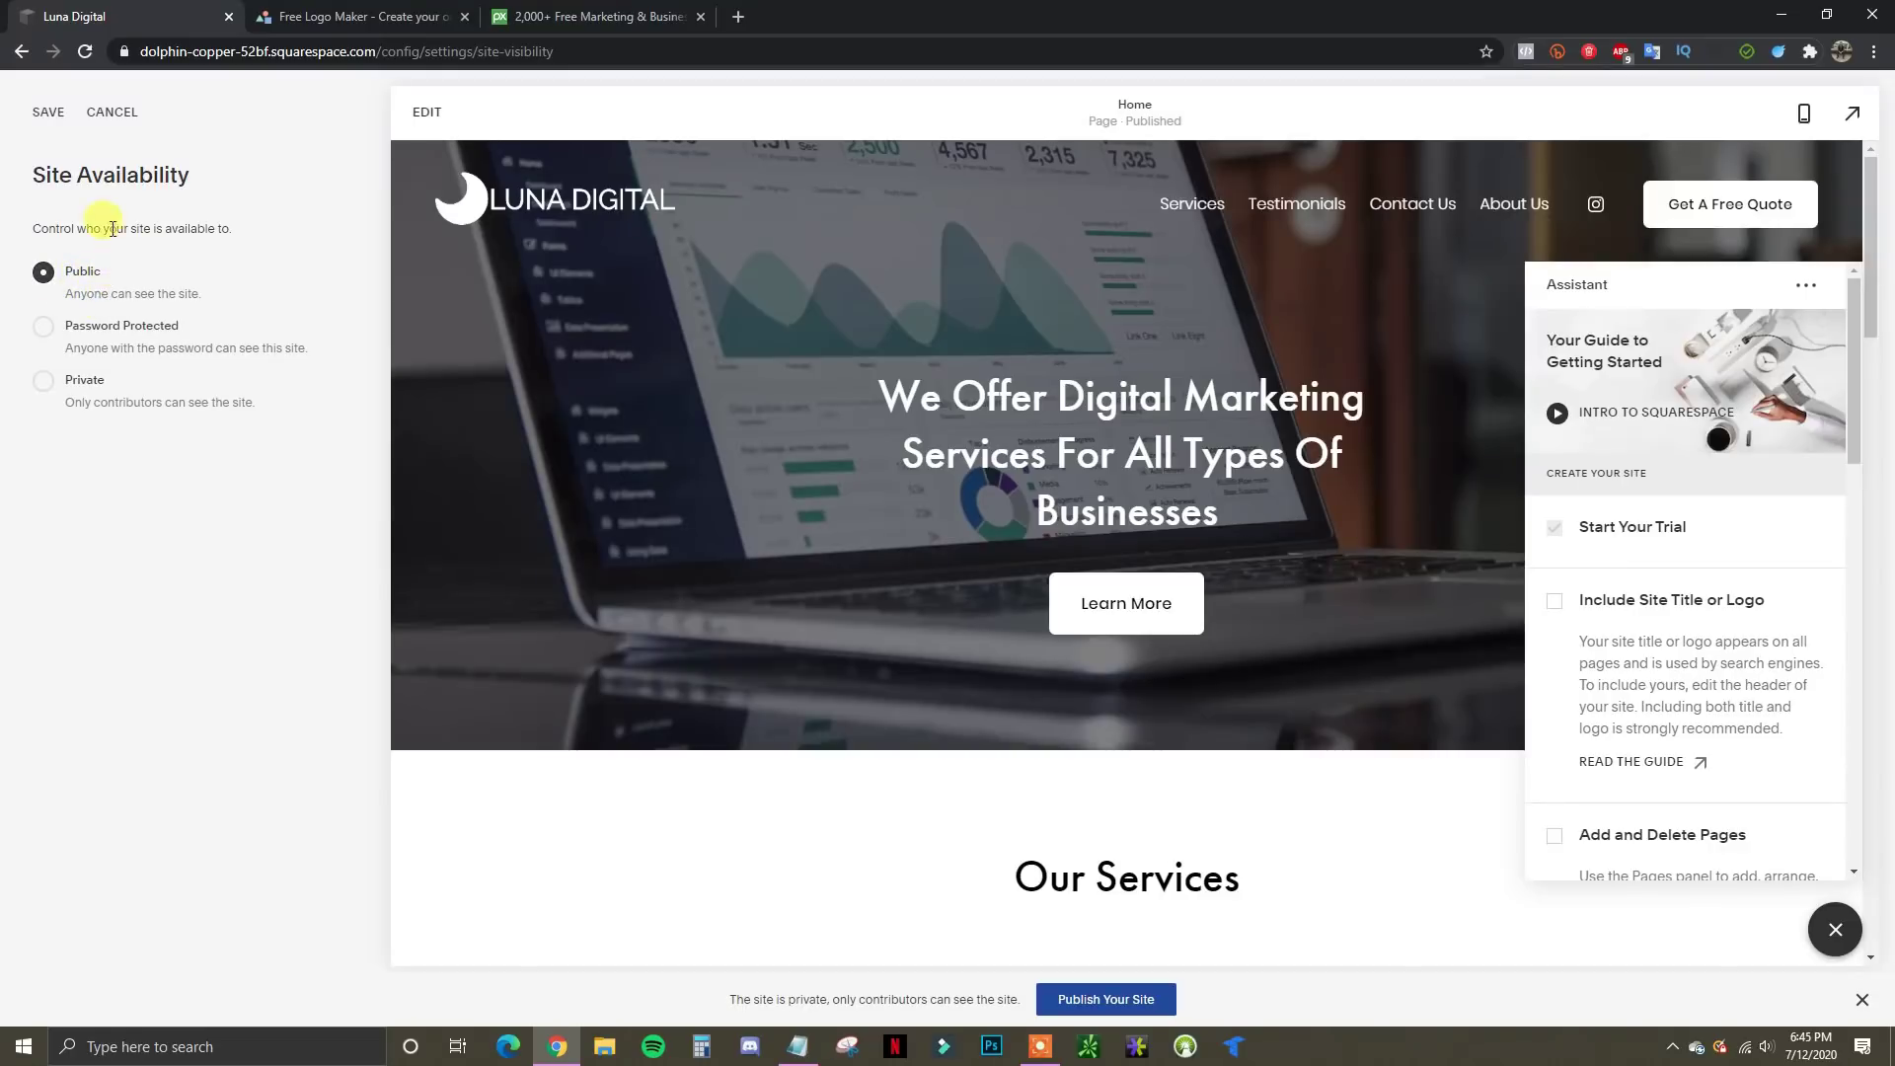
pyautogui.click(50, 114)
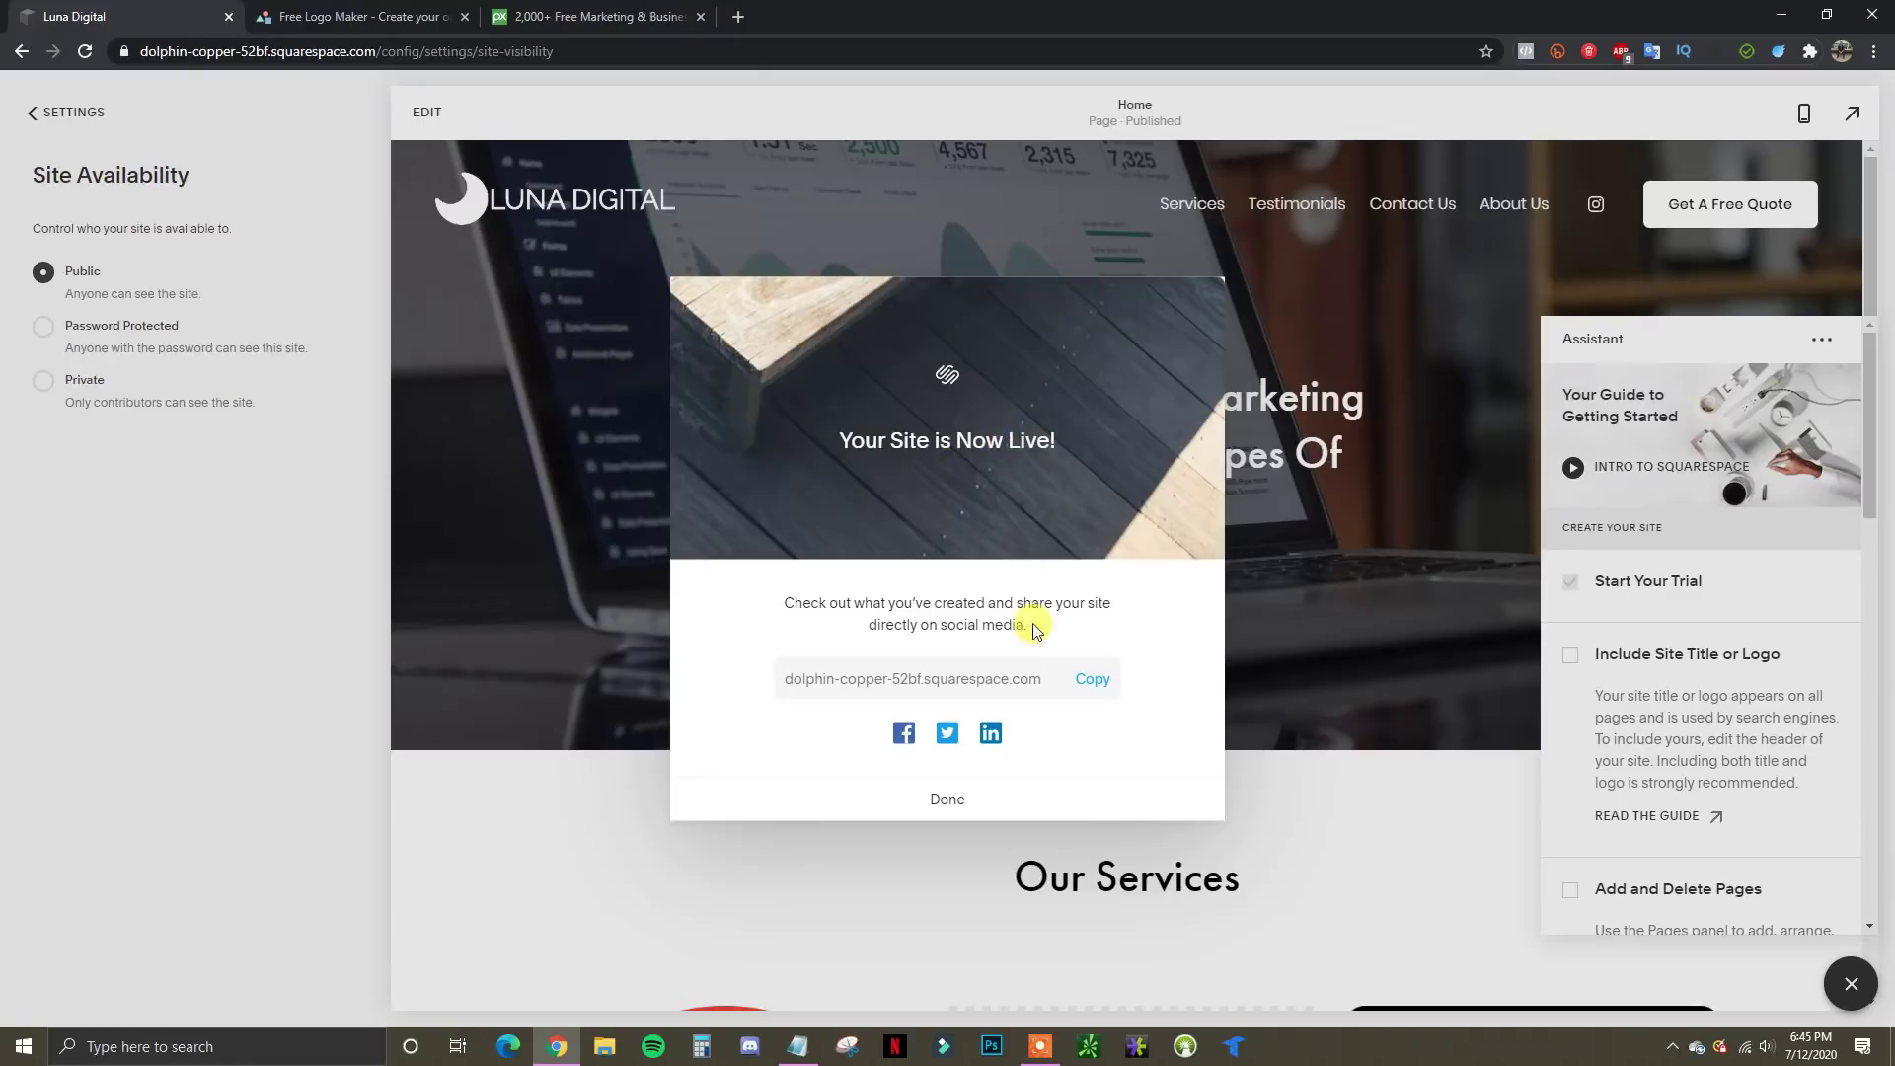
pyautogui.click(942, 807)
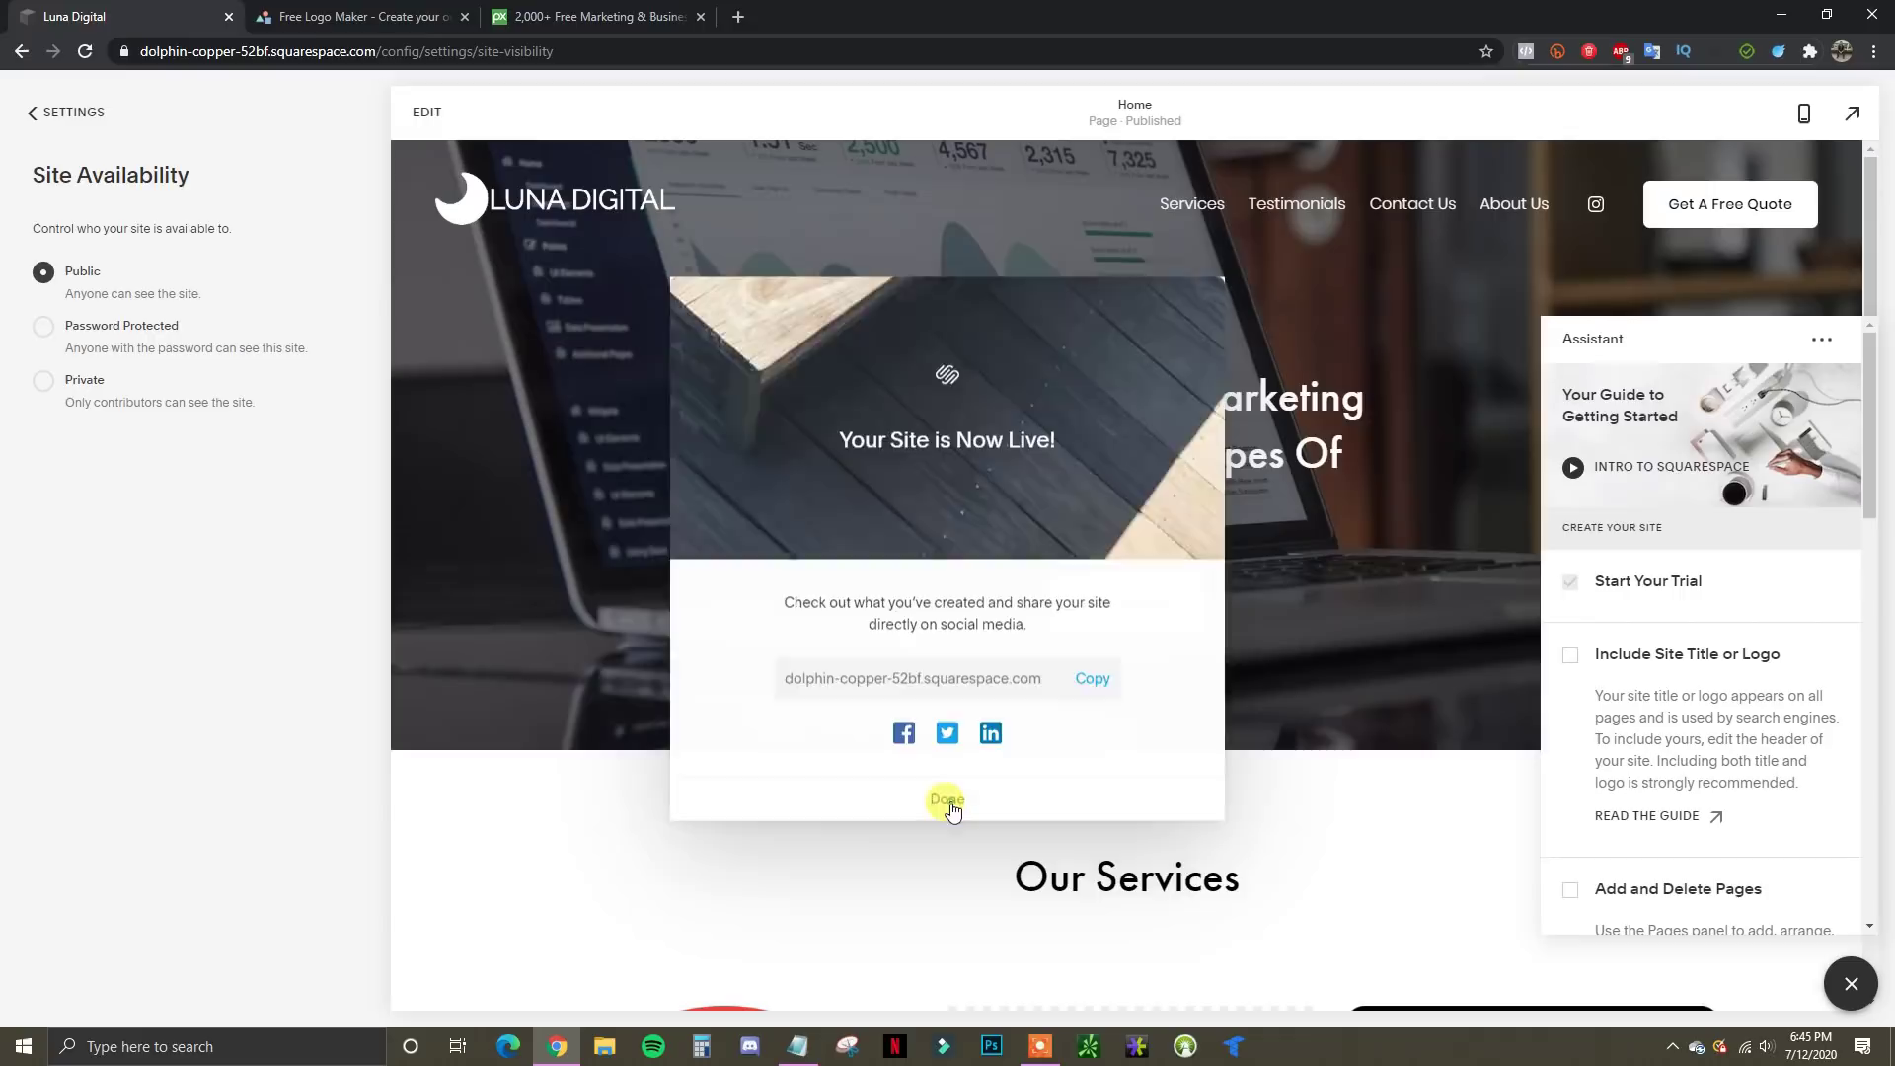